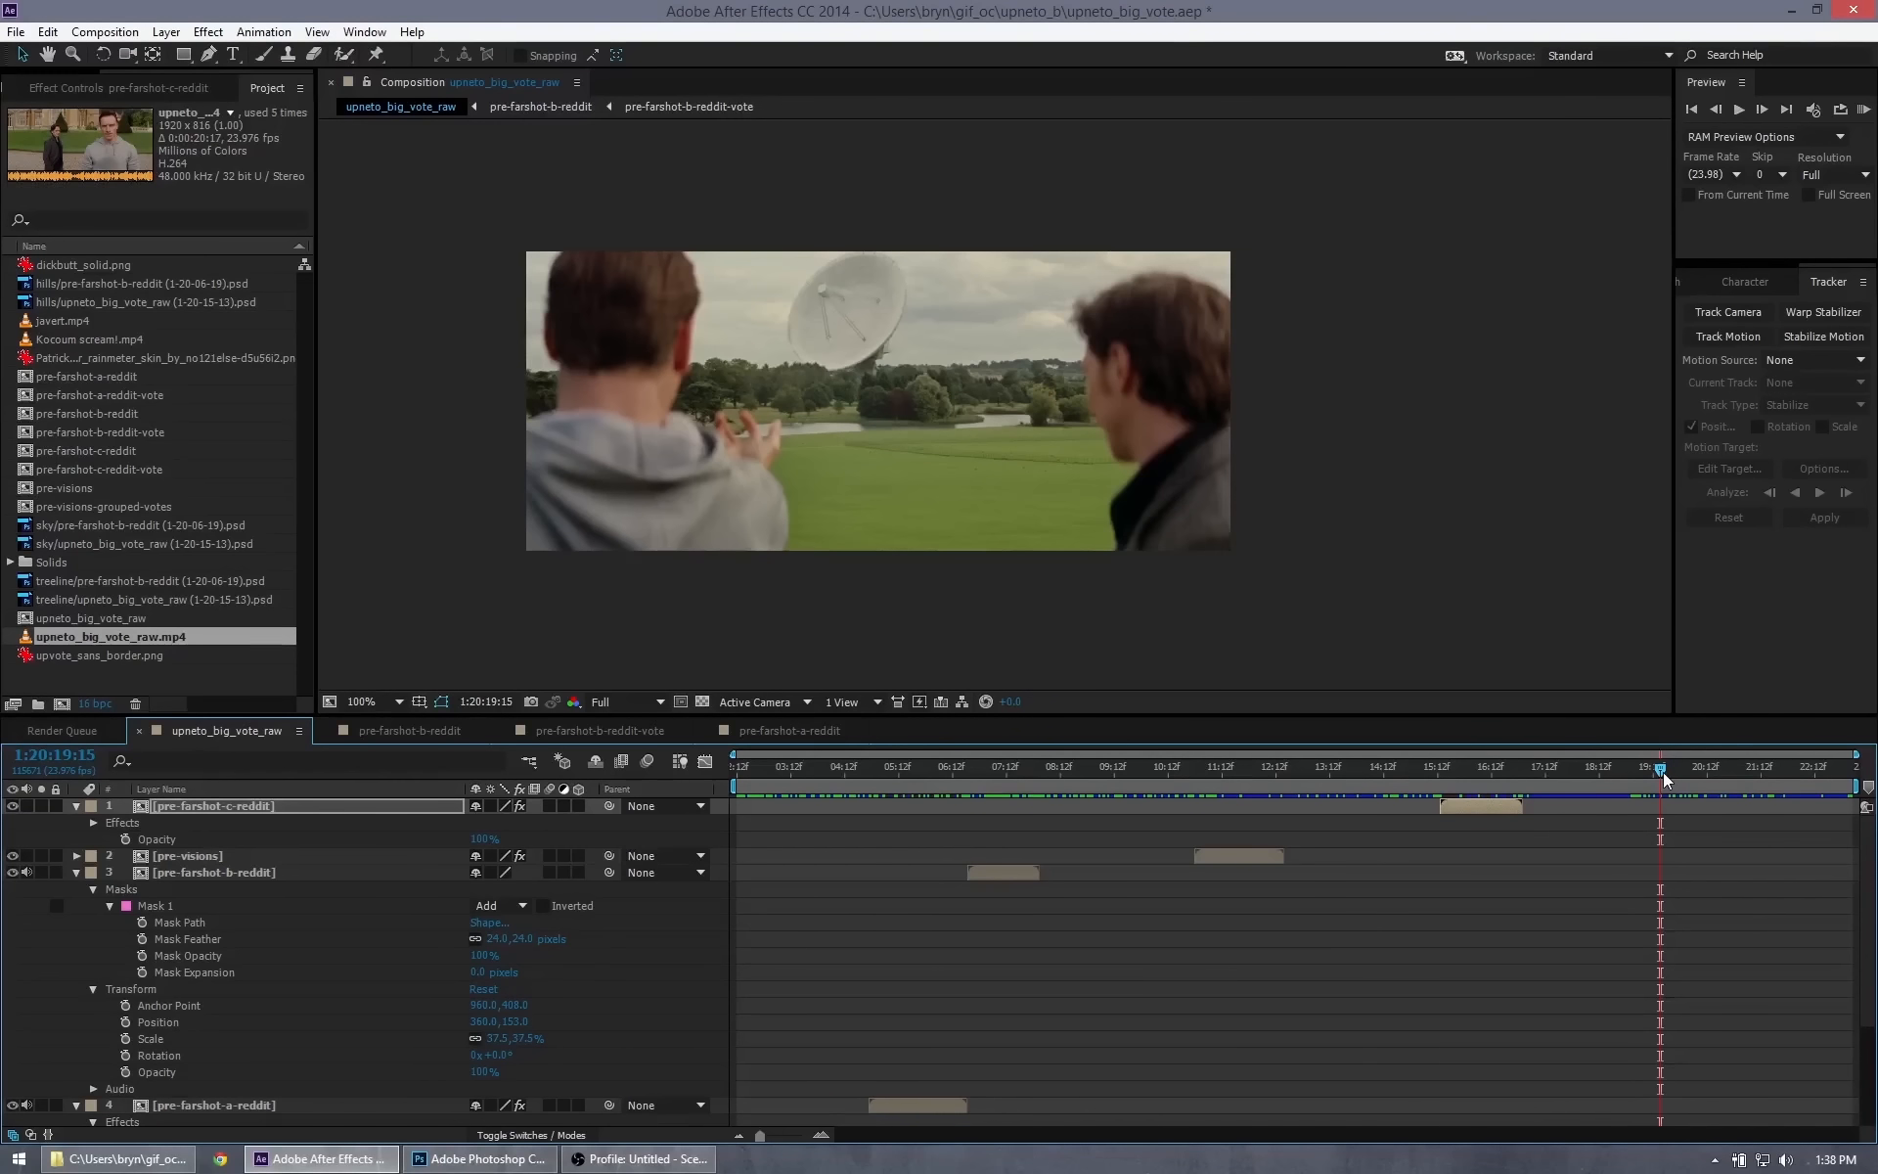
Move the main composition's playhead to 1:20:16:06, then open pre-farshot-c-reddit with its vote layer's properties collapsed.
mouse_move(1660, 771)
left_mouse_down()
mouse_move(1451, 777)
mouse_move(1674, 782)
mouse_move(1559, 780)
mouse_move(1653, 782)
mouse_move(1627, 780)
left_mouse_up()
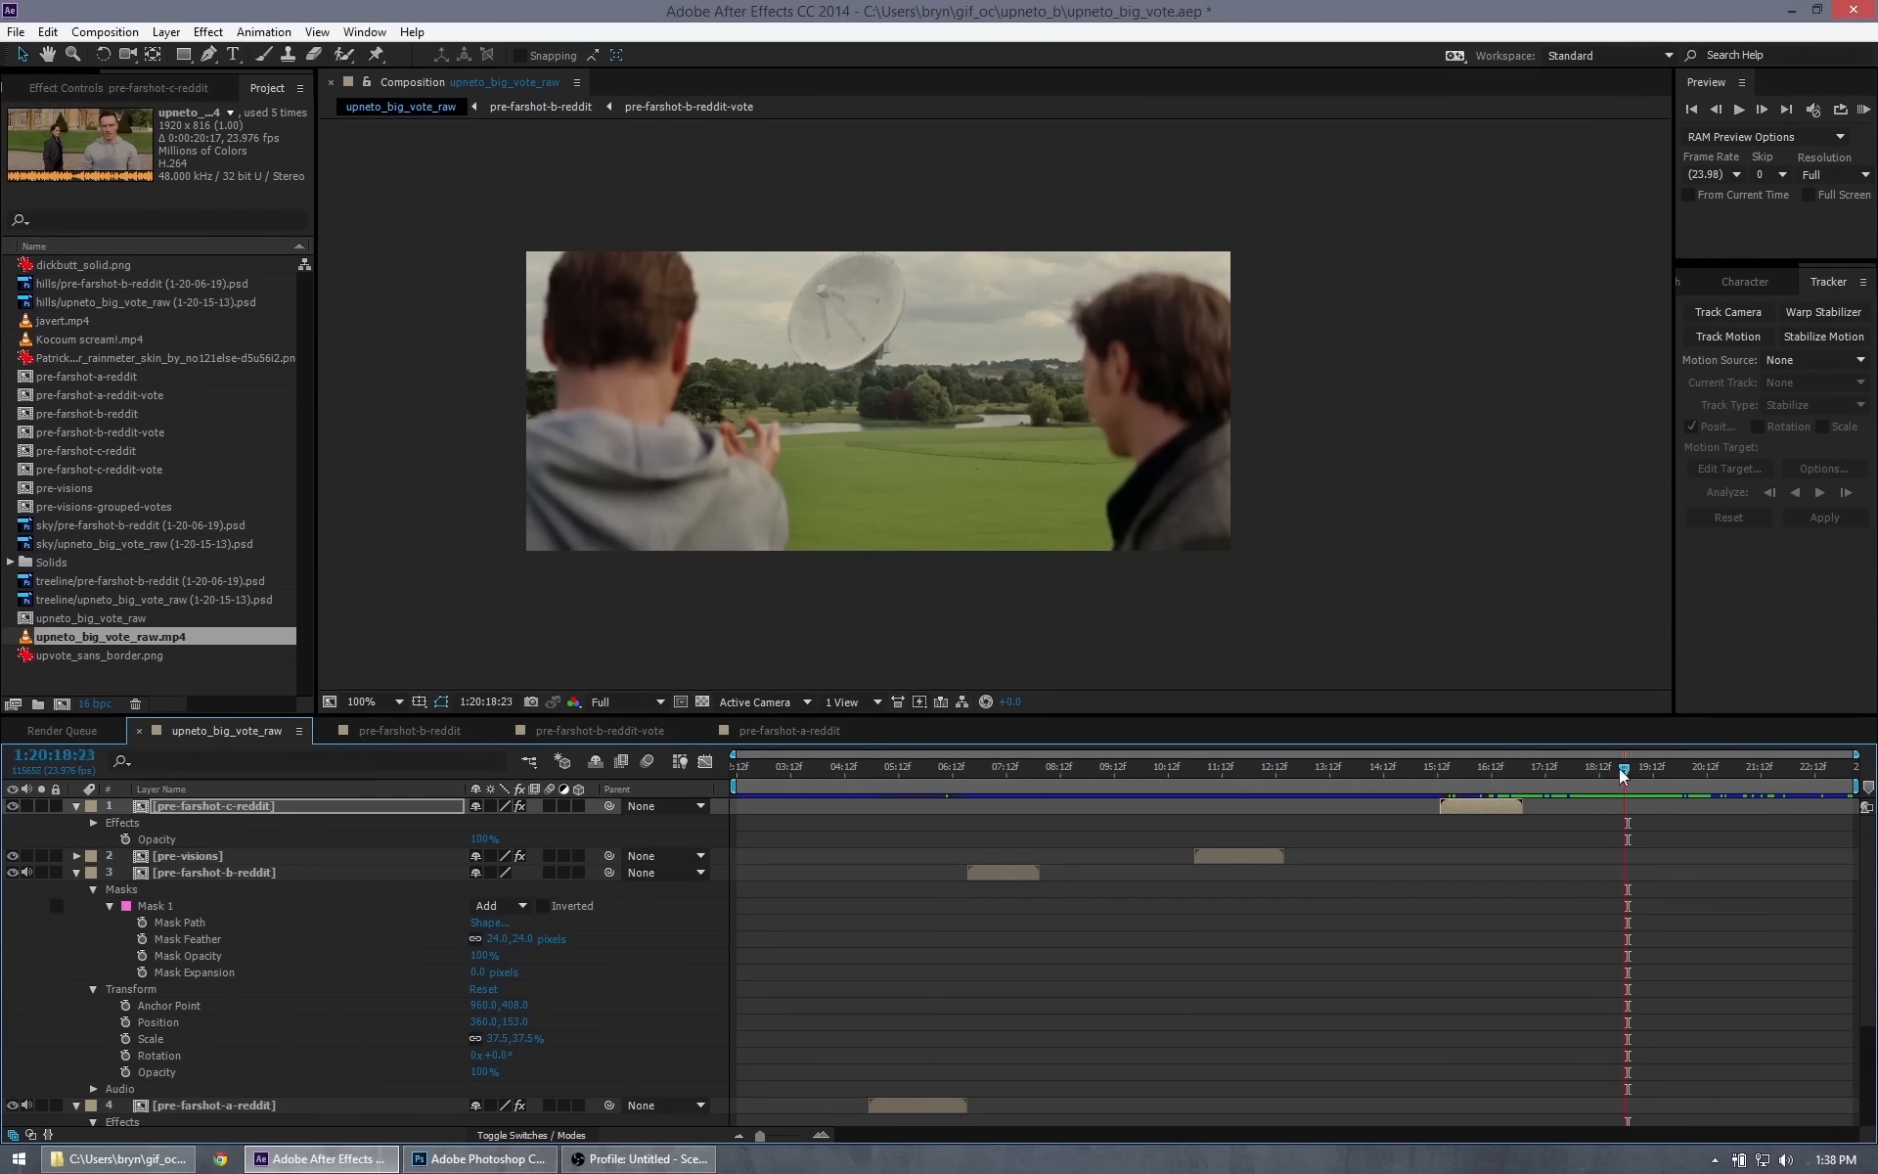
left_click_drag(1628, 768, 1478, 768)
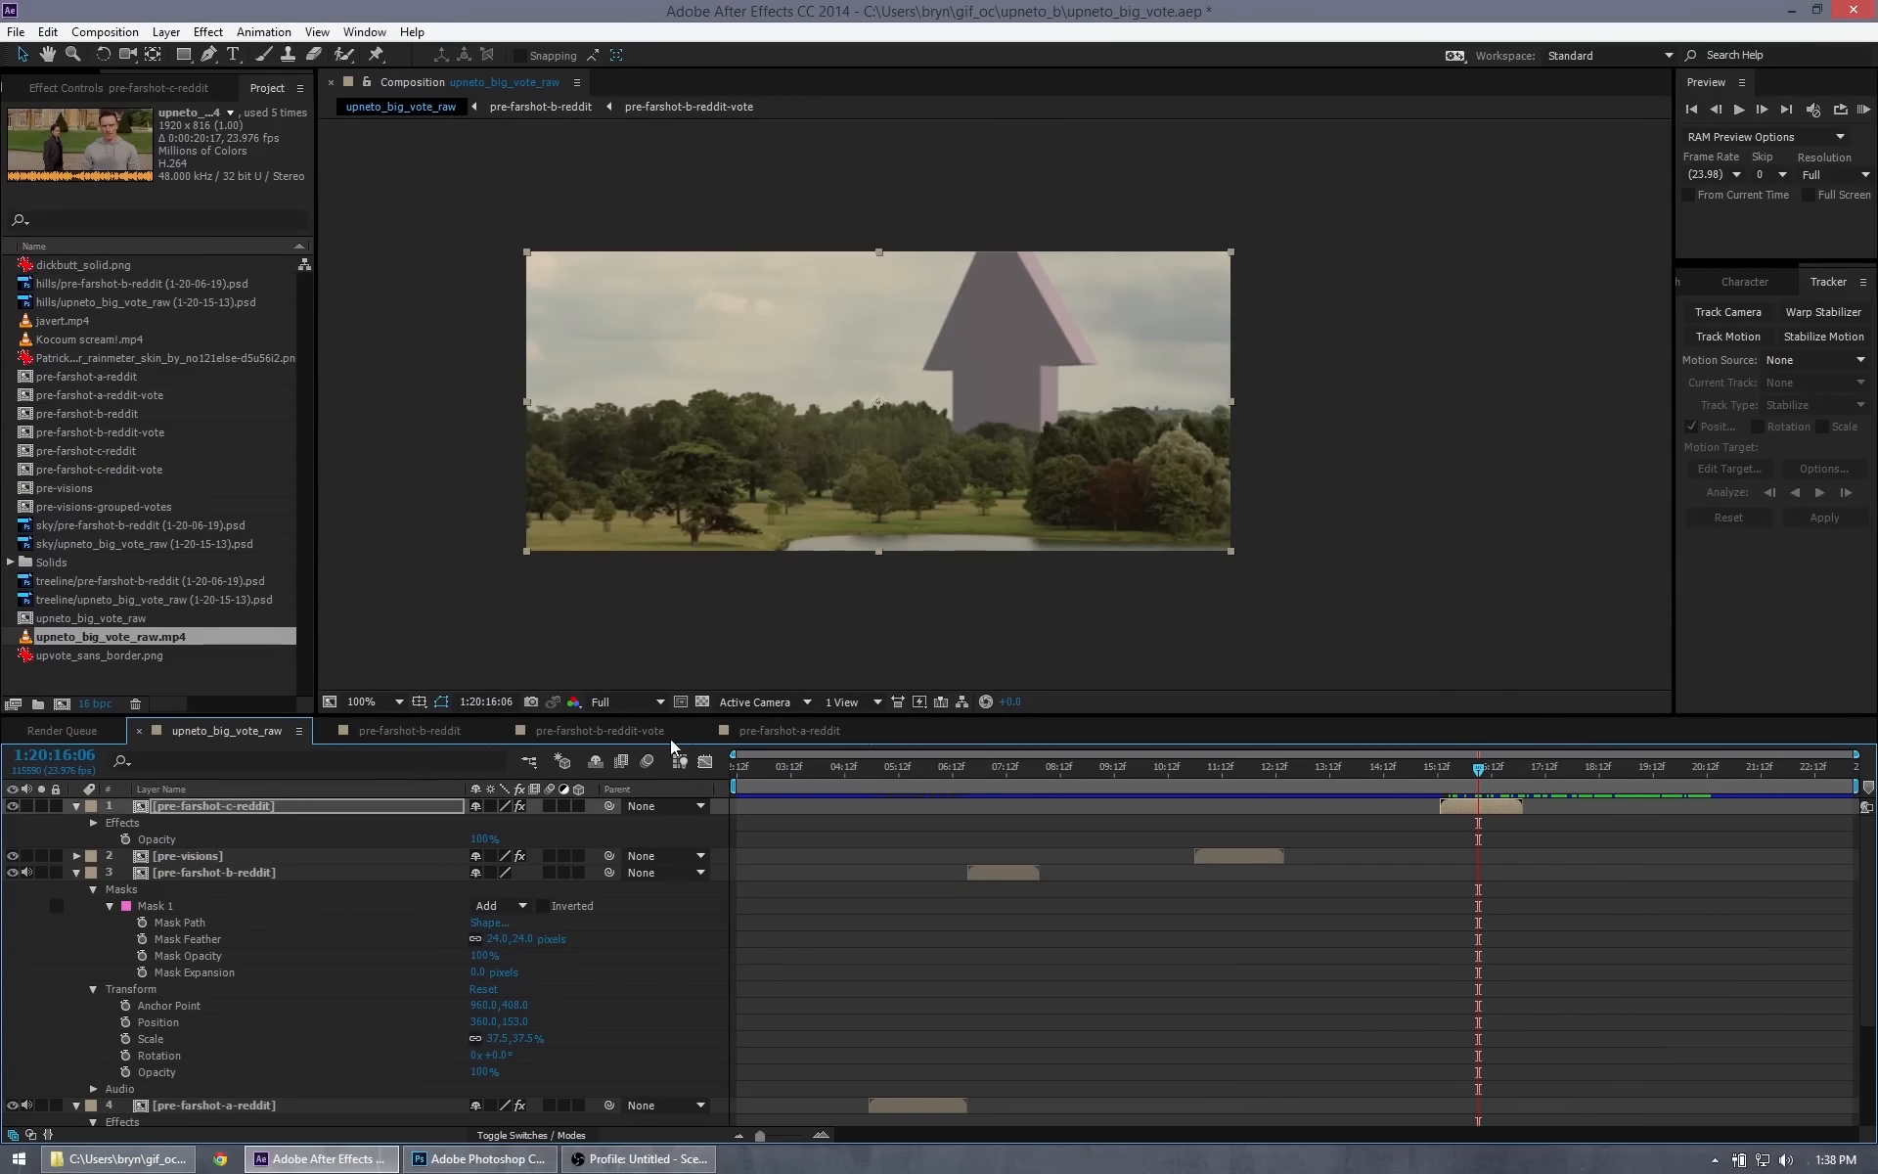
double_click(71, 449)
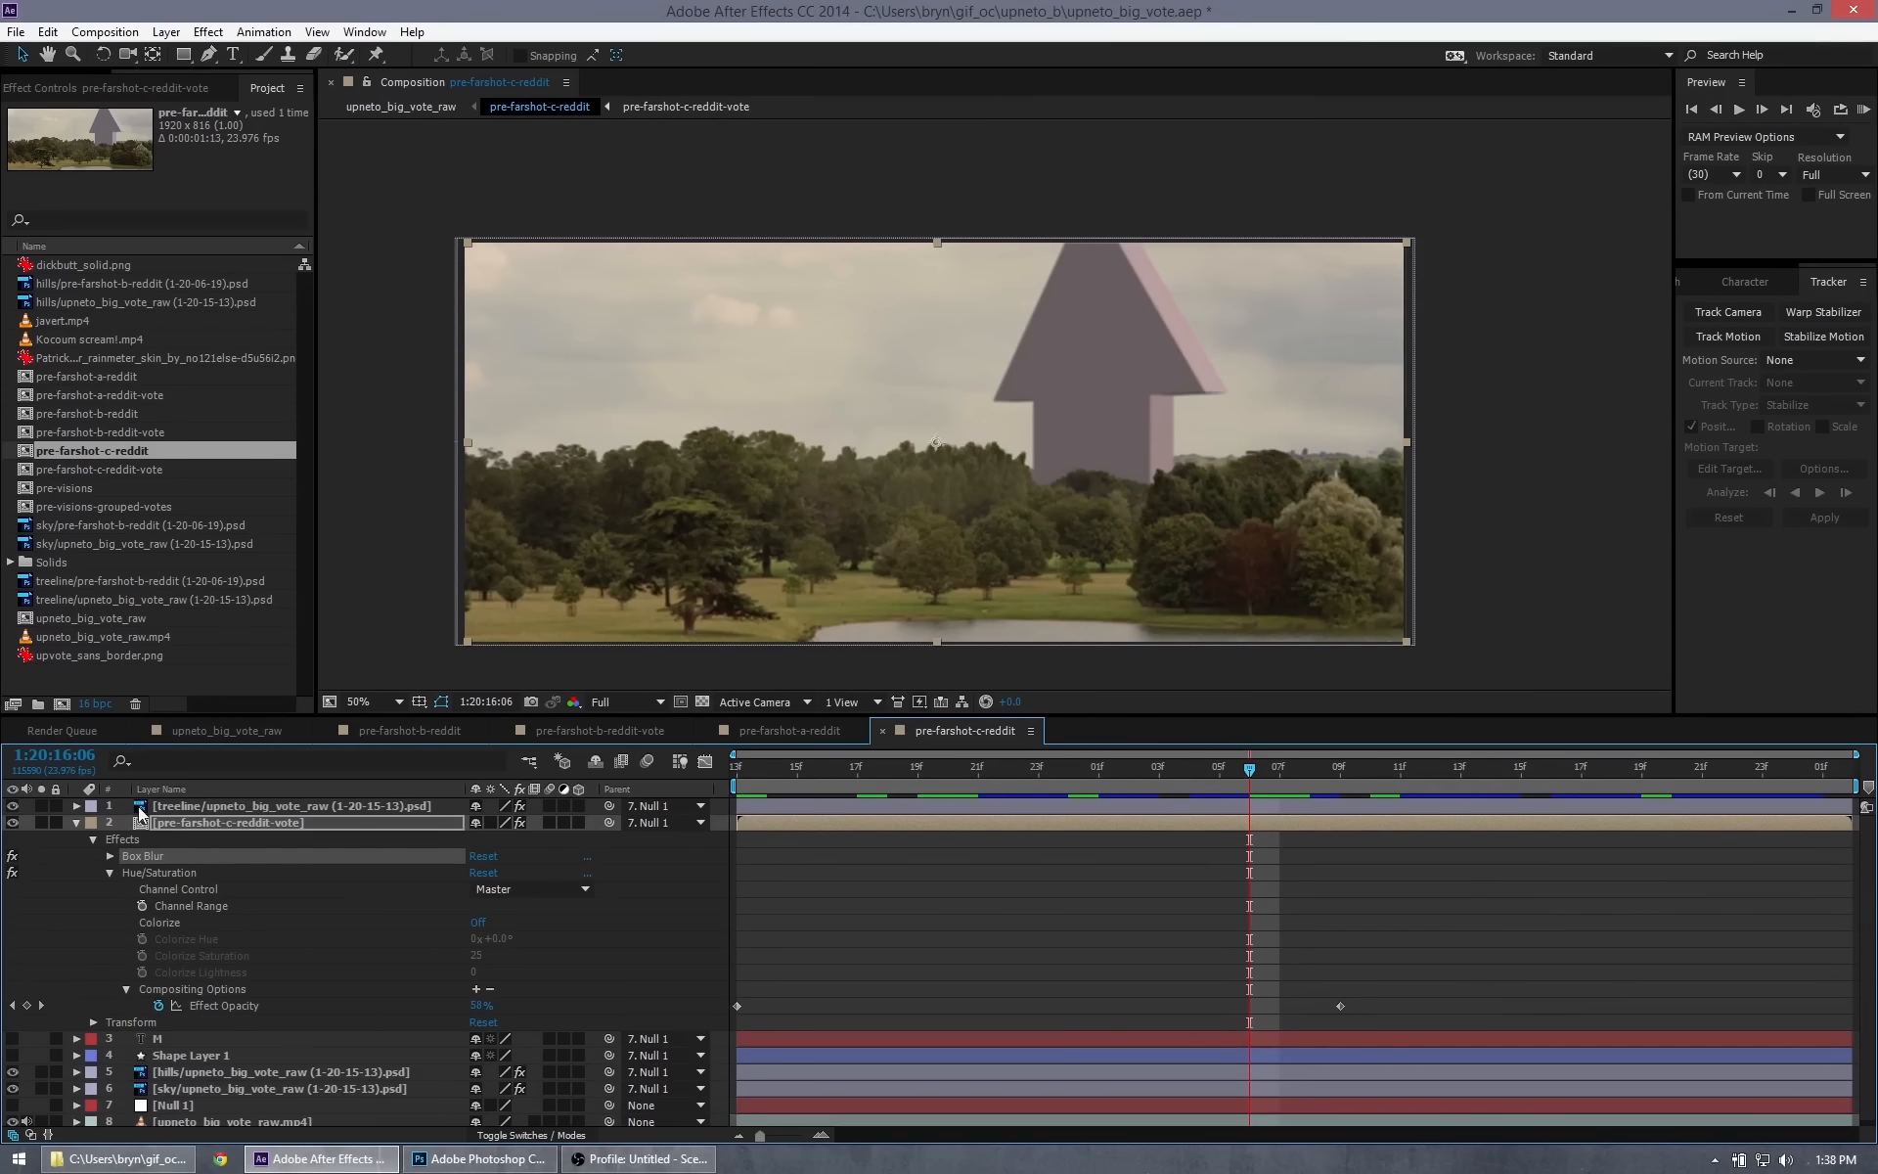
left_click(79, 828)
Toggle the treeline layer's visibility repeatedly to compare the arrow with and without the trees in front.
left_click(12, 806)
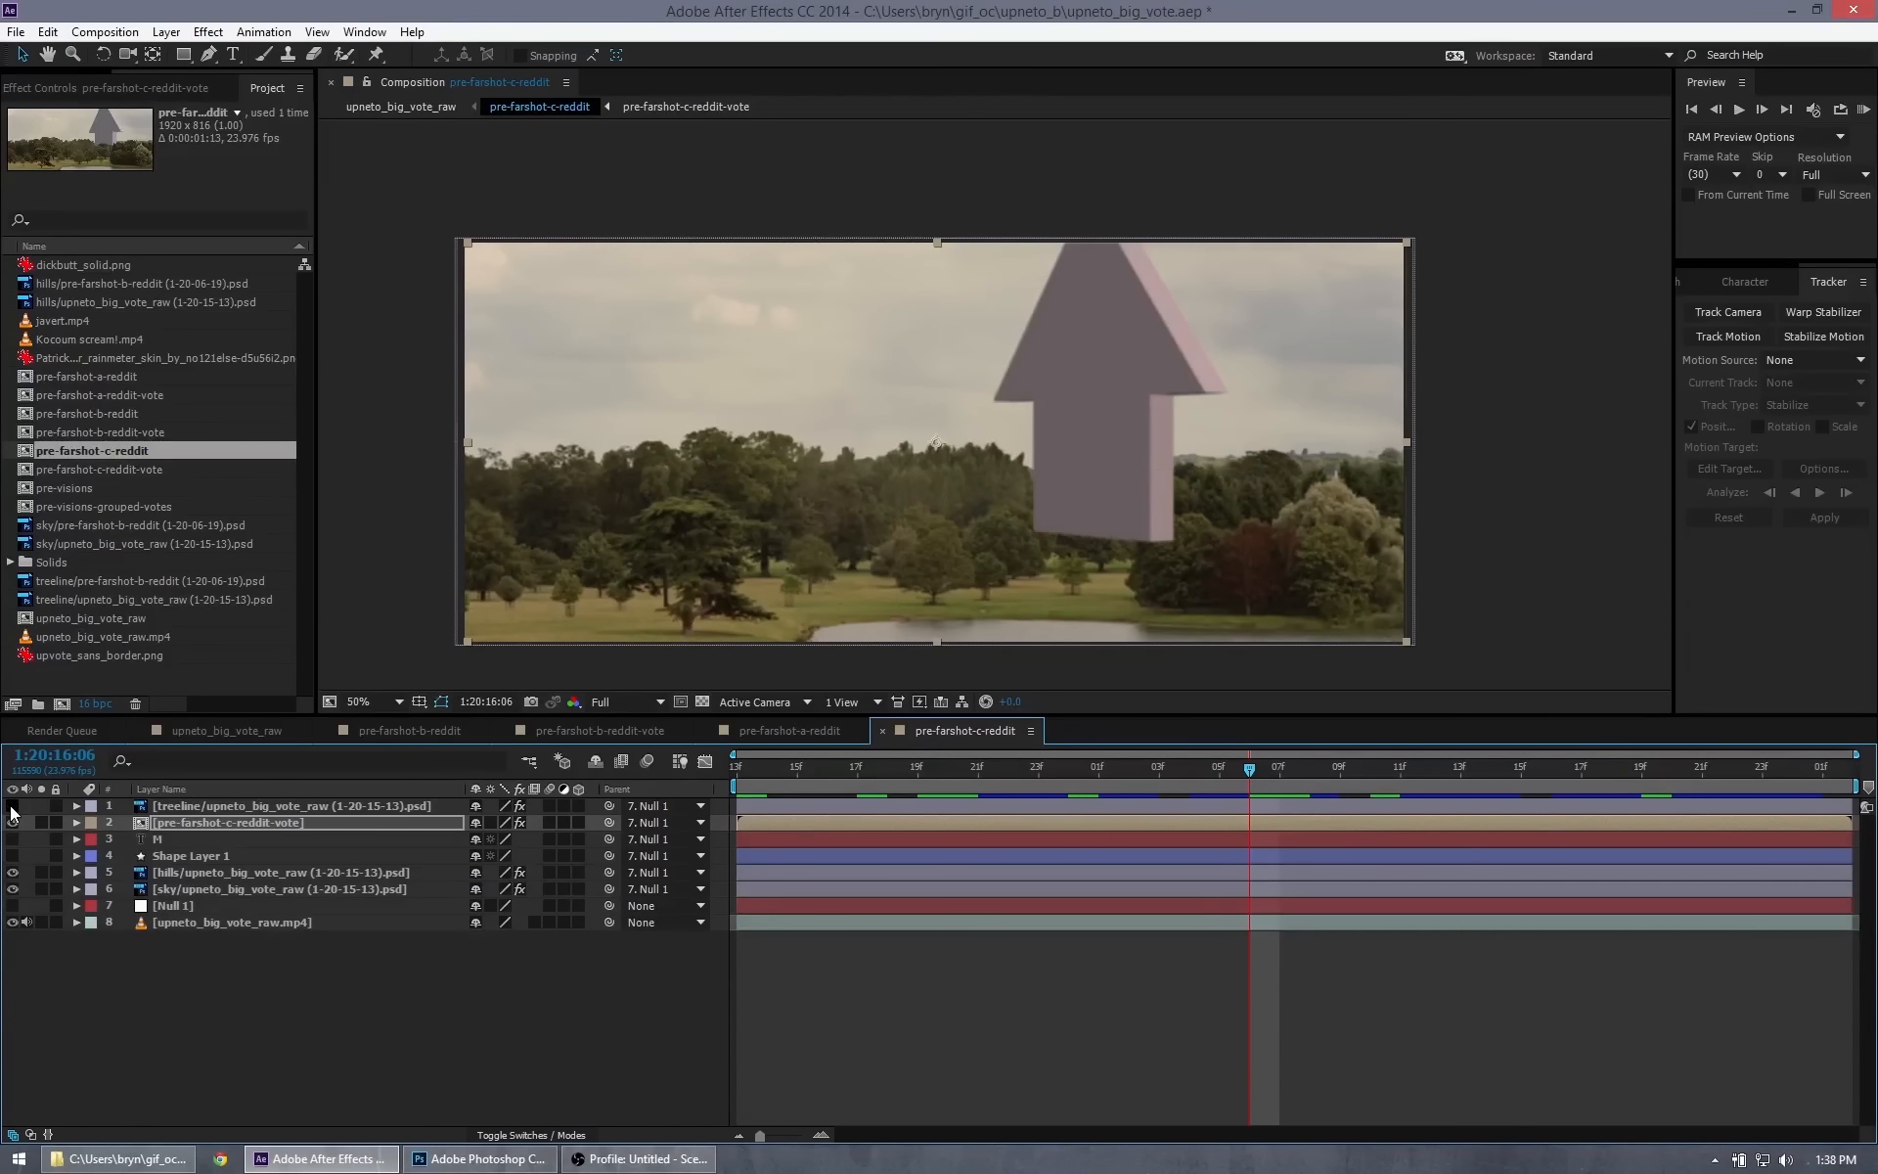
left_click(12, 806)
left_click(12, 807)
left_click(12, 807)
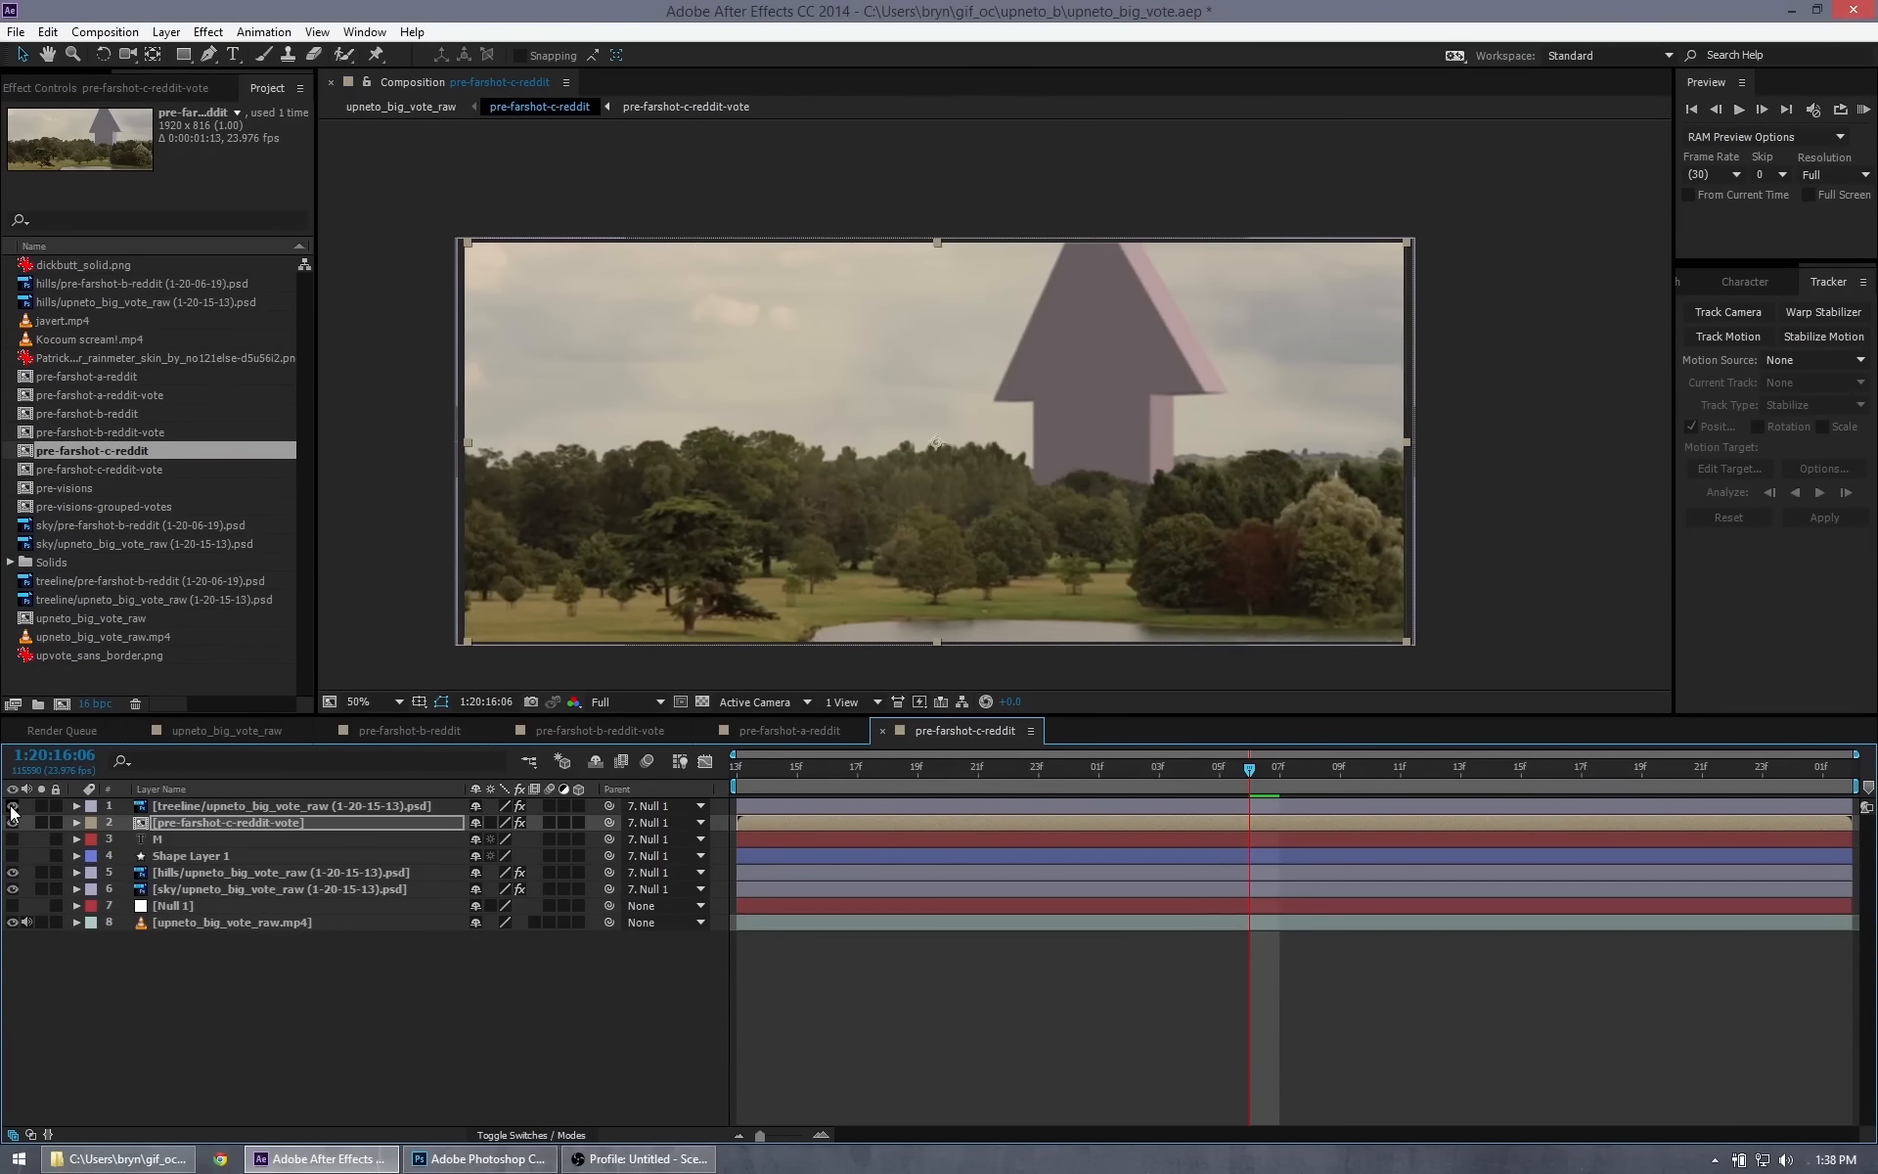
left_click(12, 807)
left_click(12, 807)
left_click(11, 807)
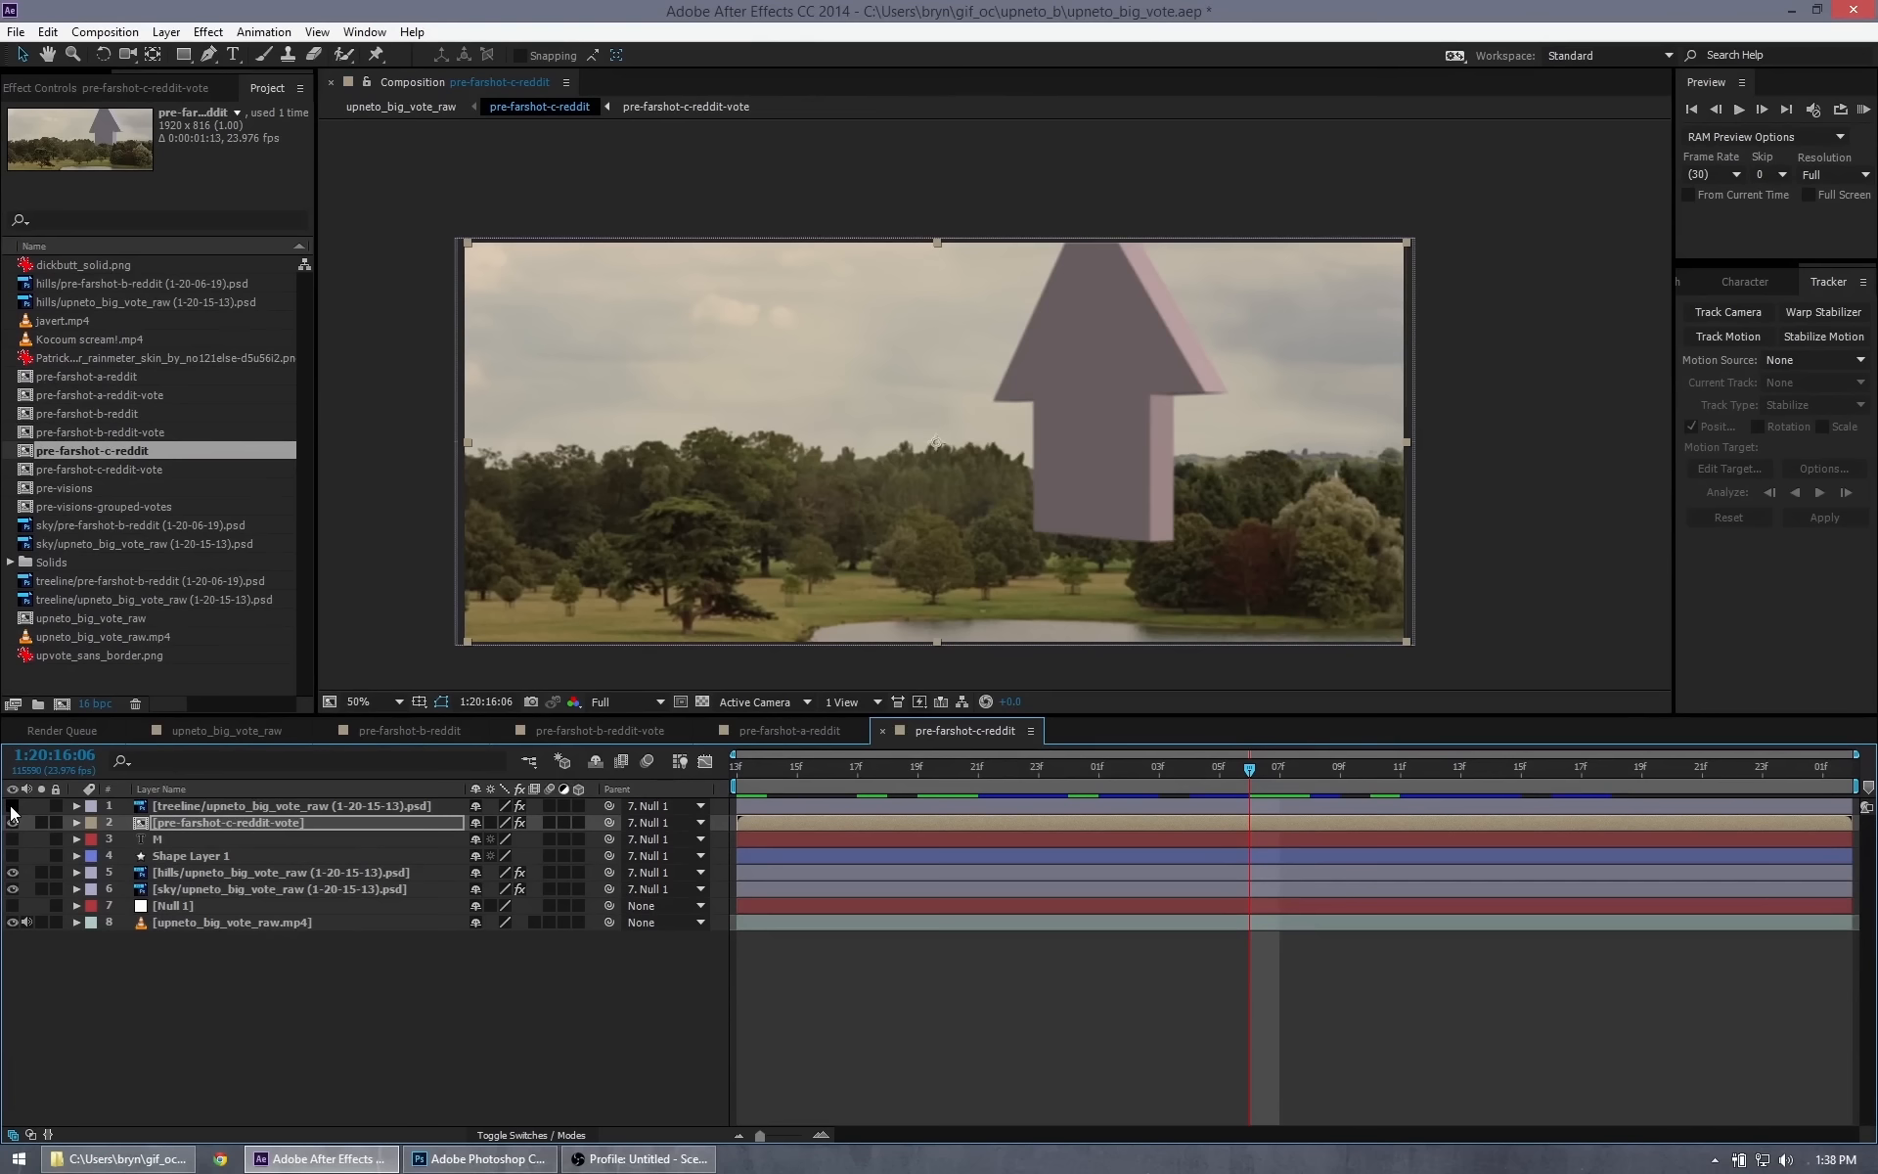
left_click(12, 806)
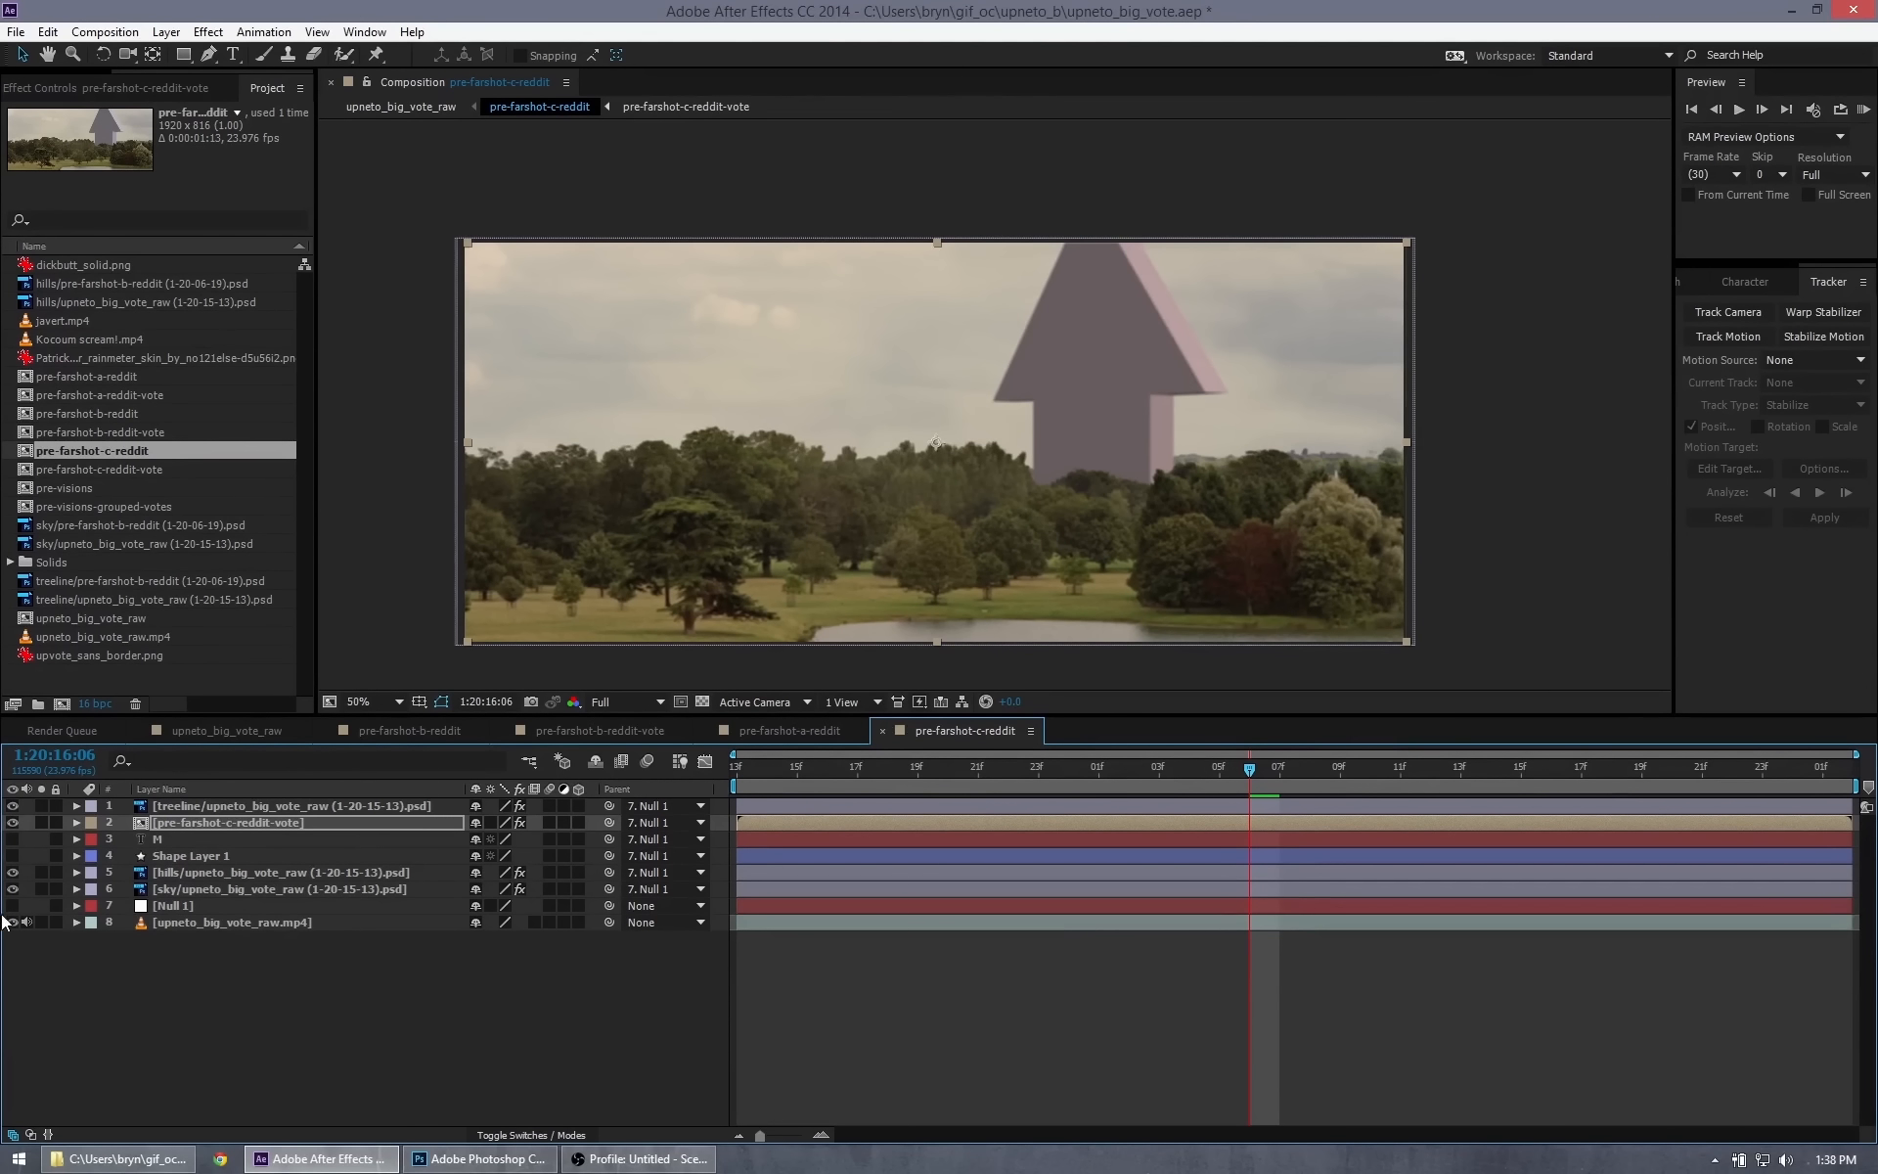
Toggle the hills layer's visibility repeatedly to compare the shot with and without it.
left_click(12, 873)
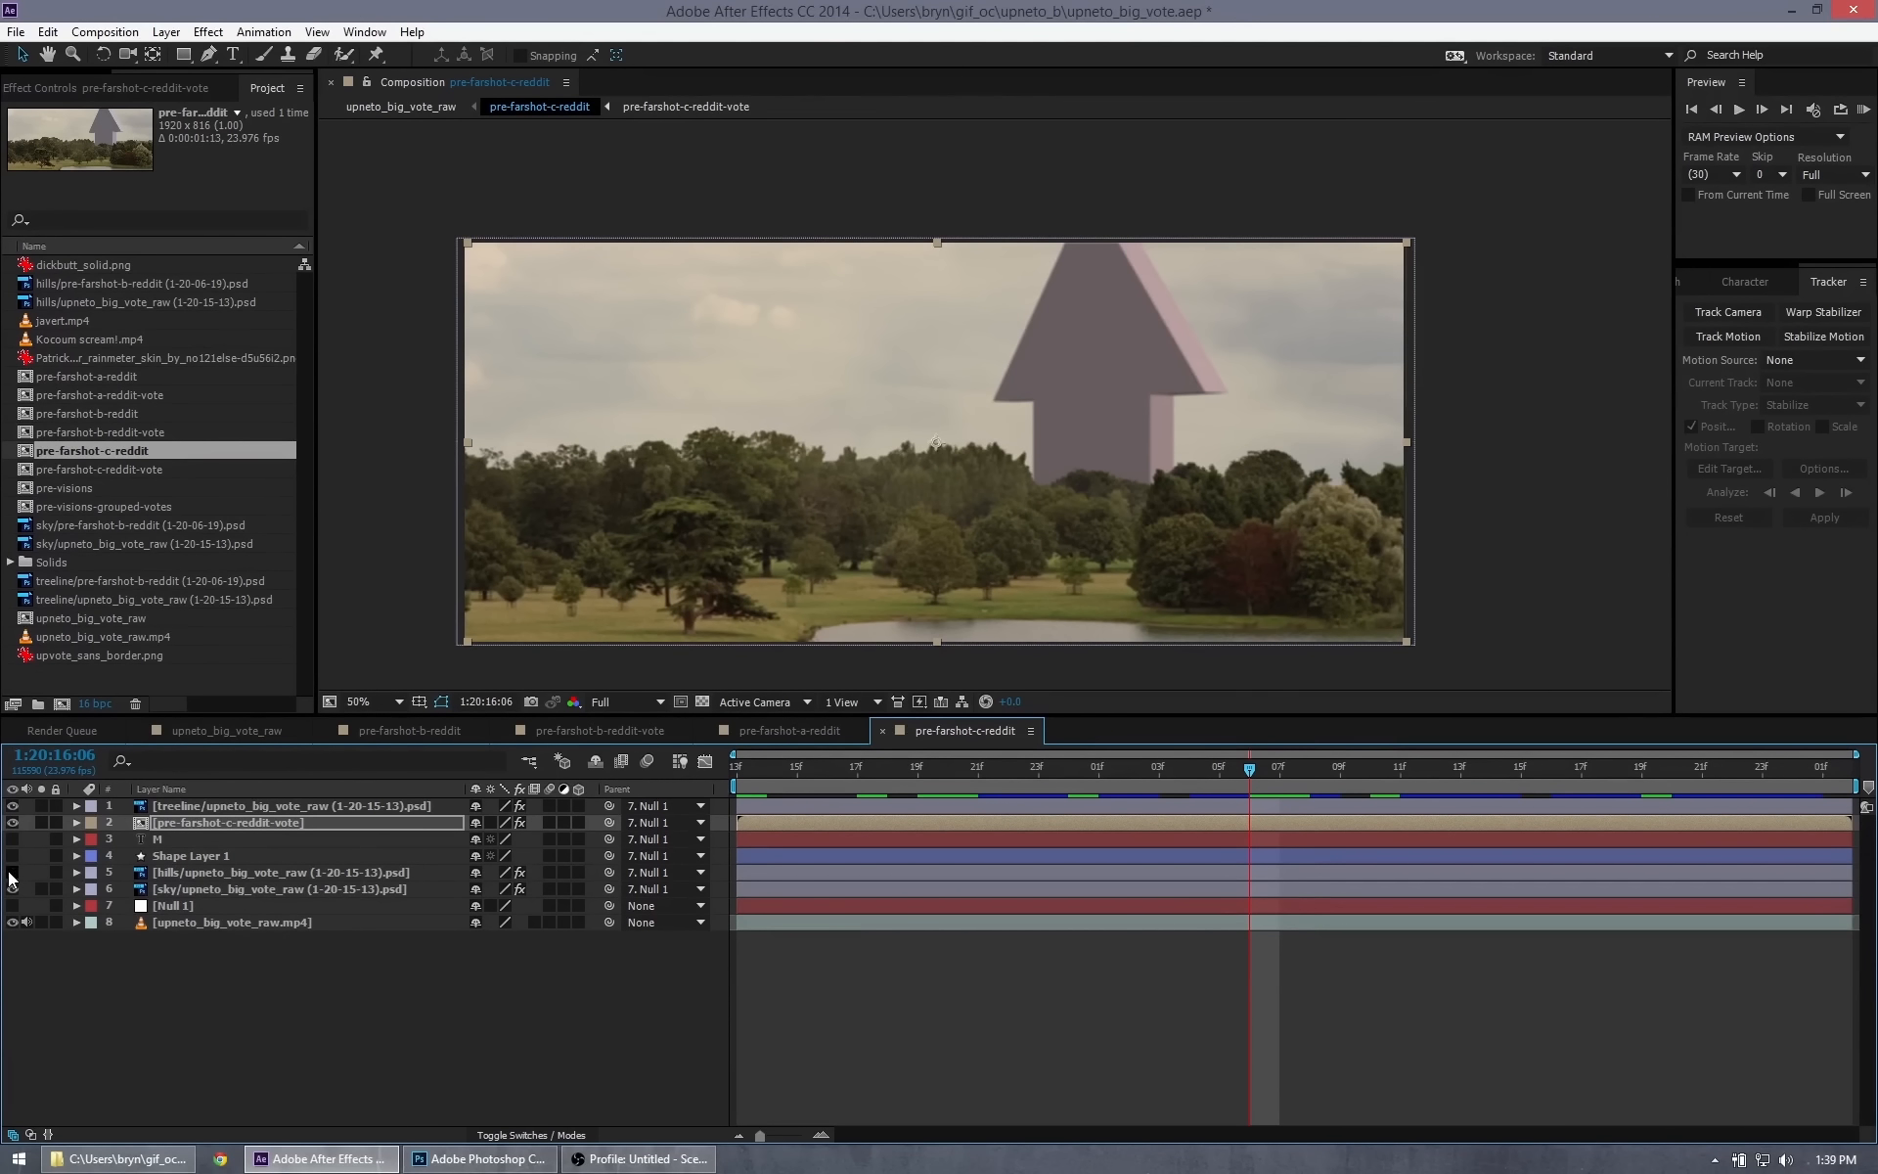
left_click(12, 873)
left_click(12, 873)
left_click(12, 873)
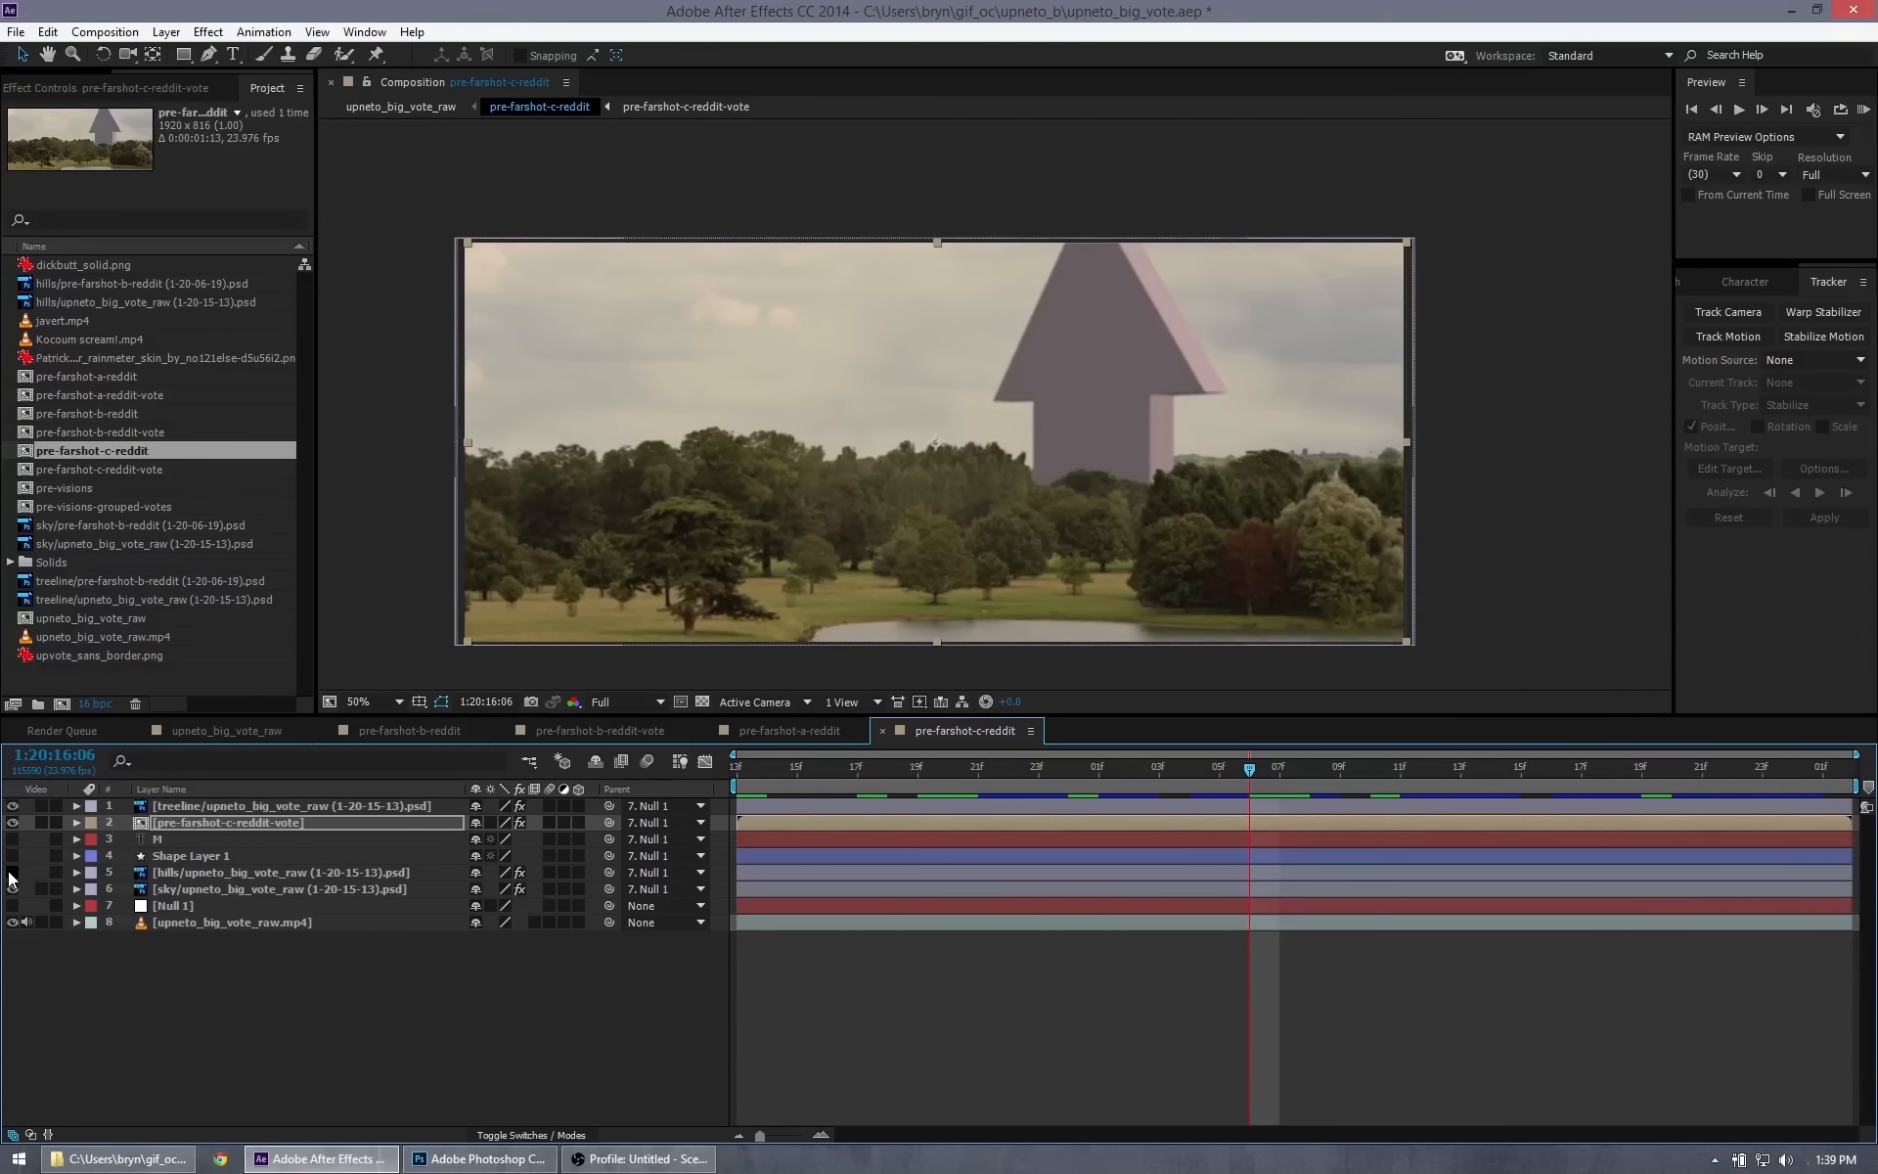
left_click(12, 873)
left_click(11, 874)
Toggle the sky layer's visibility repeatedly to compare the background with and without the sky plate.
left_click(12, 889)
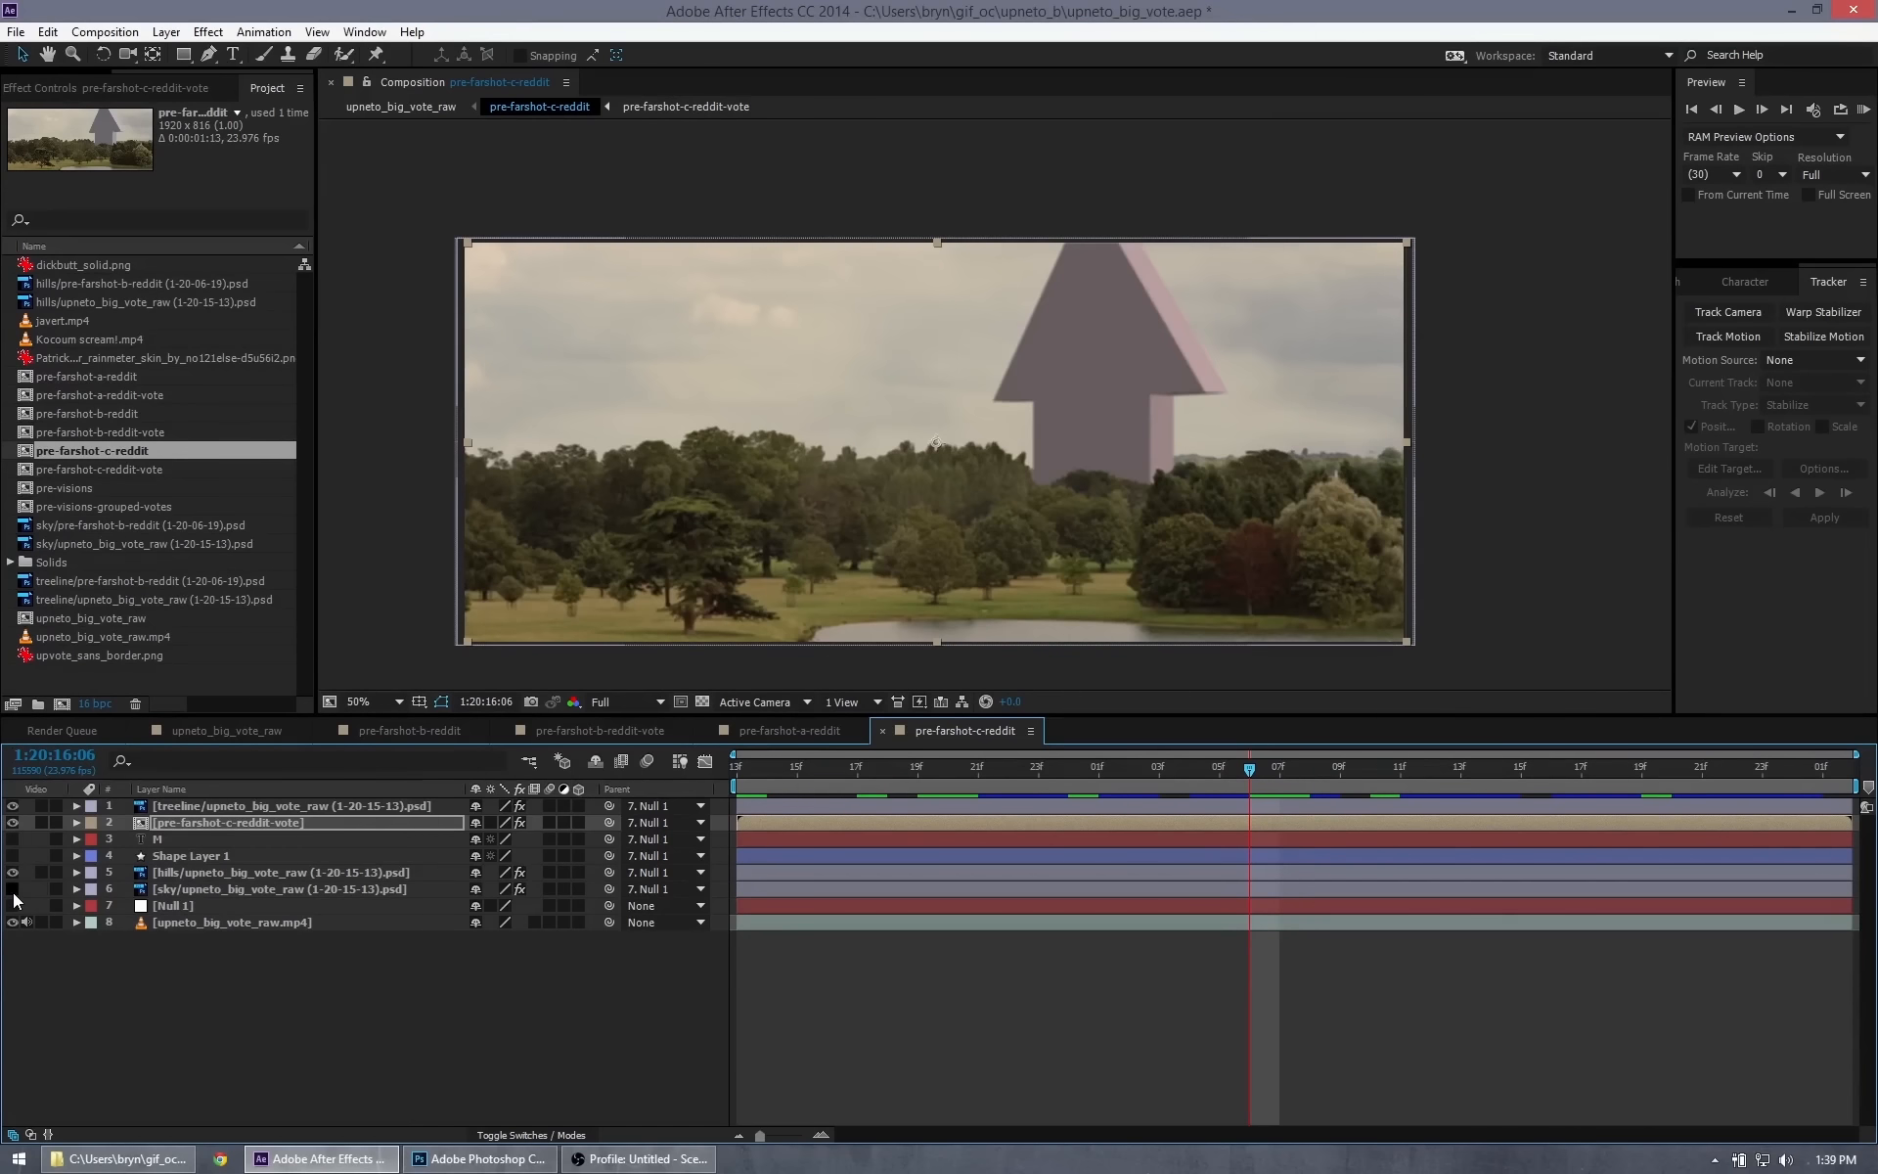
left_click(12, 889)
left_click(12, 889)
left_click(12, 889)
left_click(12, 889)
left_click(12, 889)
Compare the shot with and without the upneto_big_vote_raw.mp4 layer and leave that layer hidden.
left_click(12, 922)
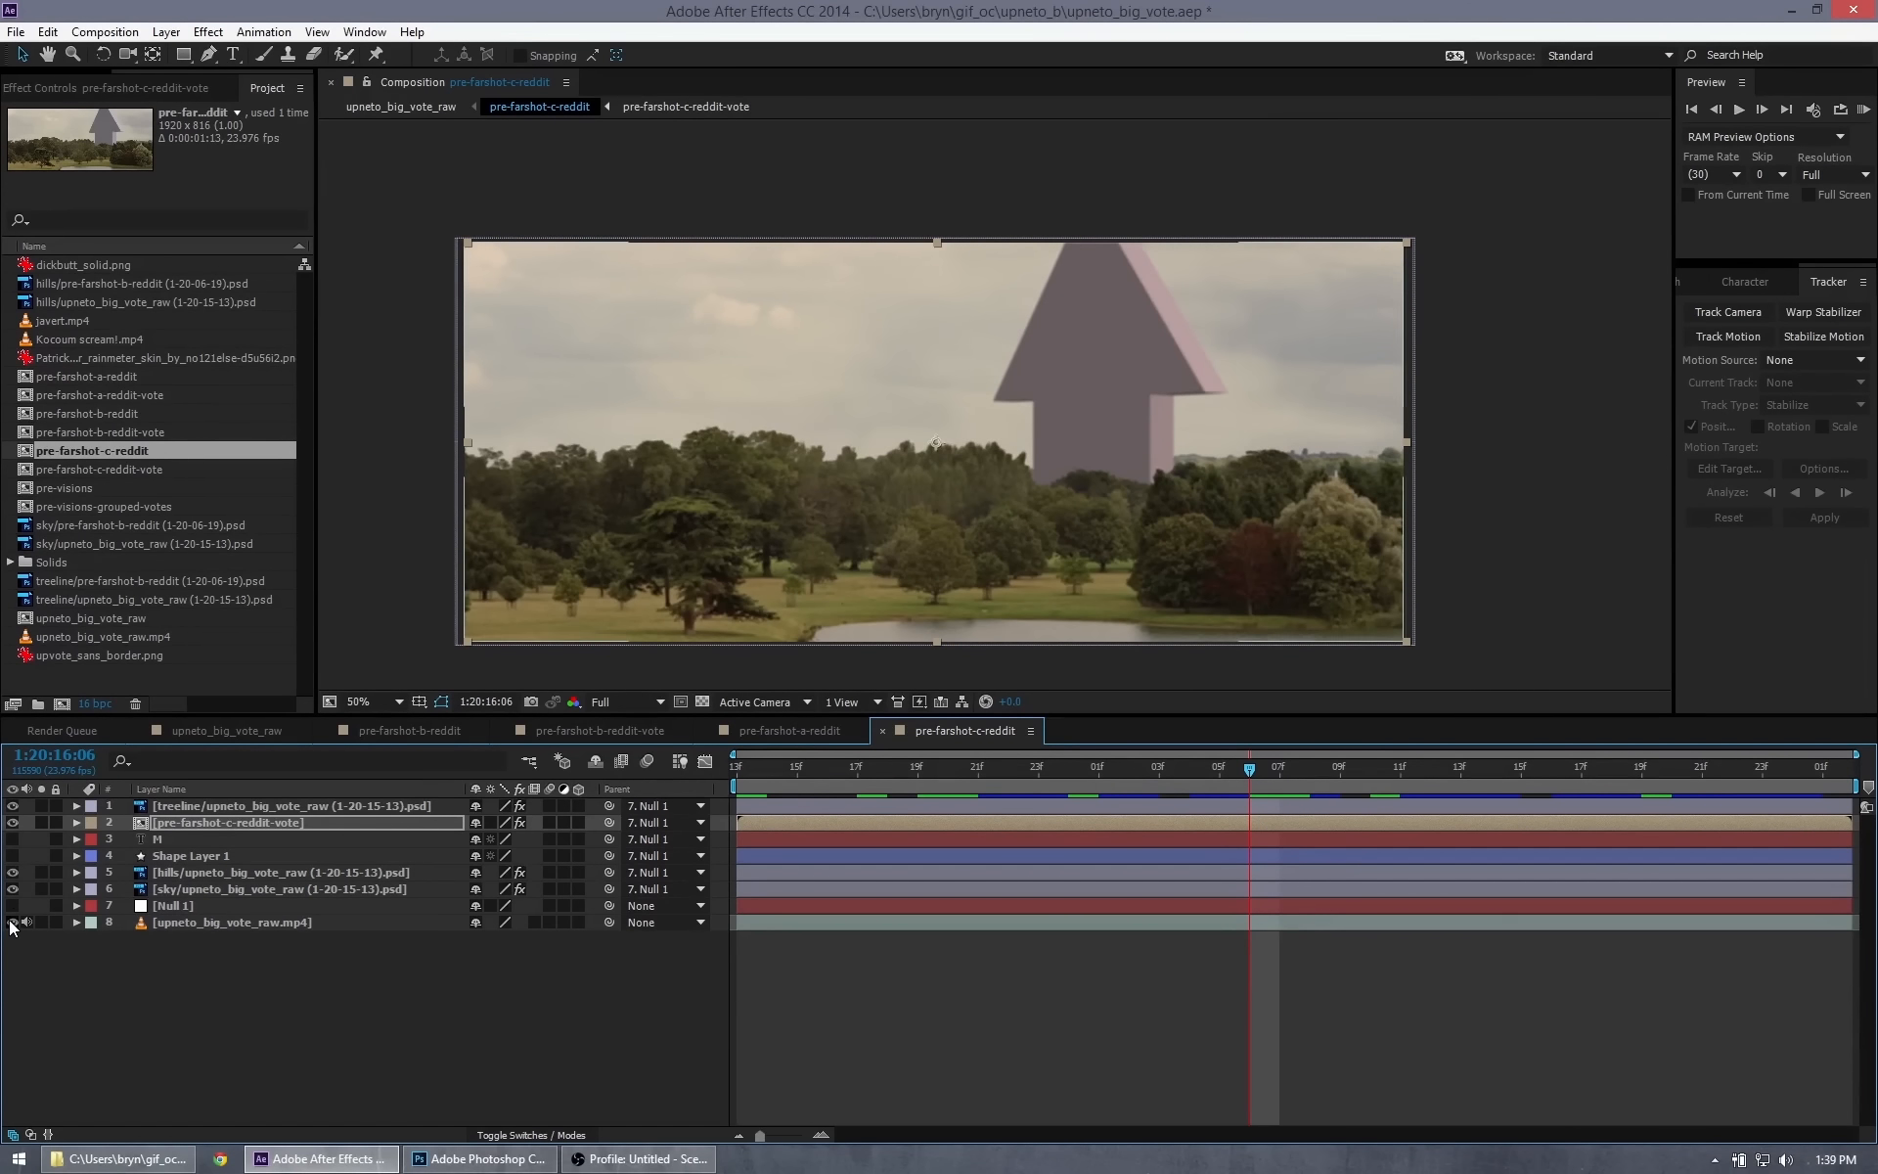
left_click(12, 922)
left_click(12, 923)
left_click(11, 922)
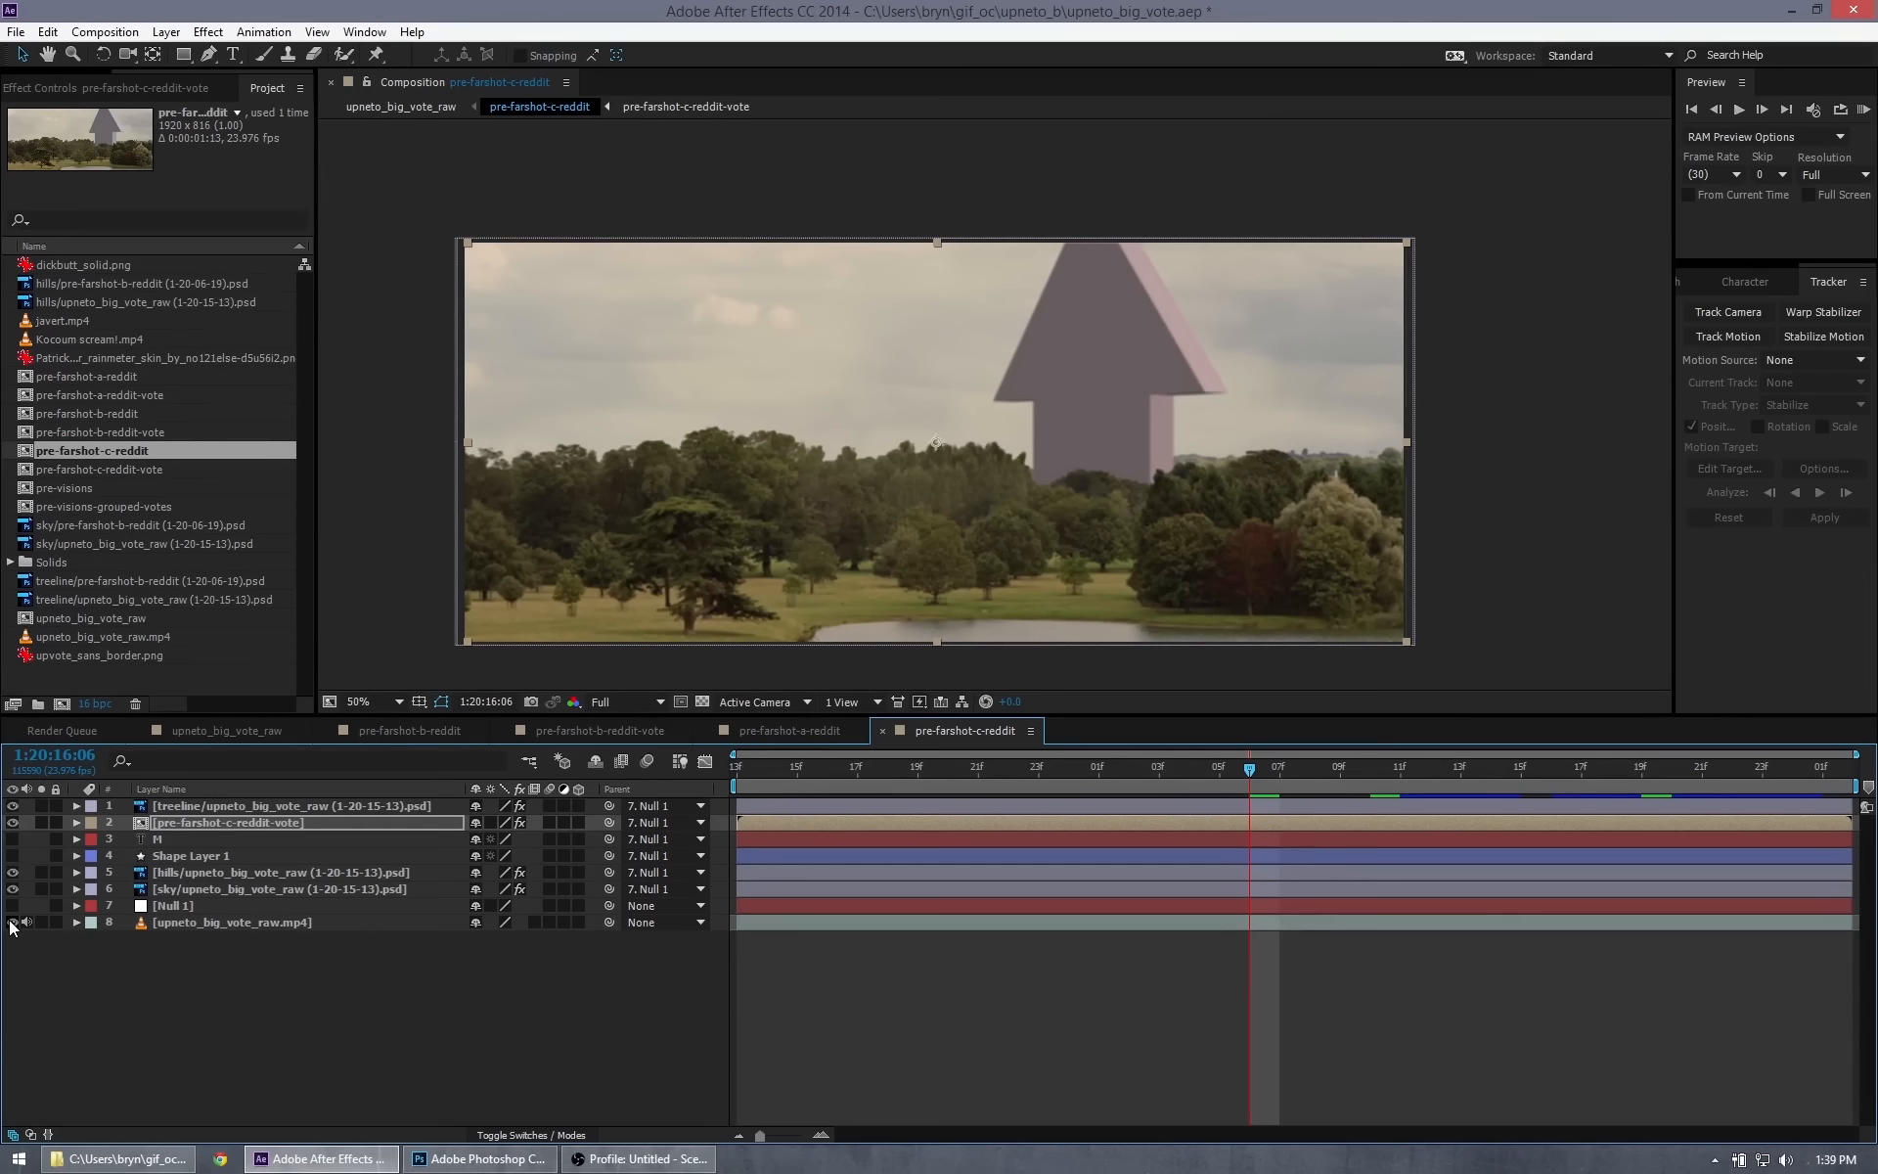
left_click(12, 923)
left_click(11, 922)
left_click(12, 923)
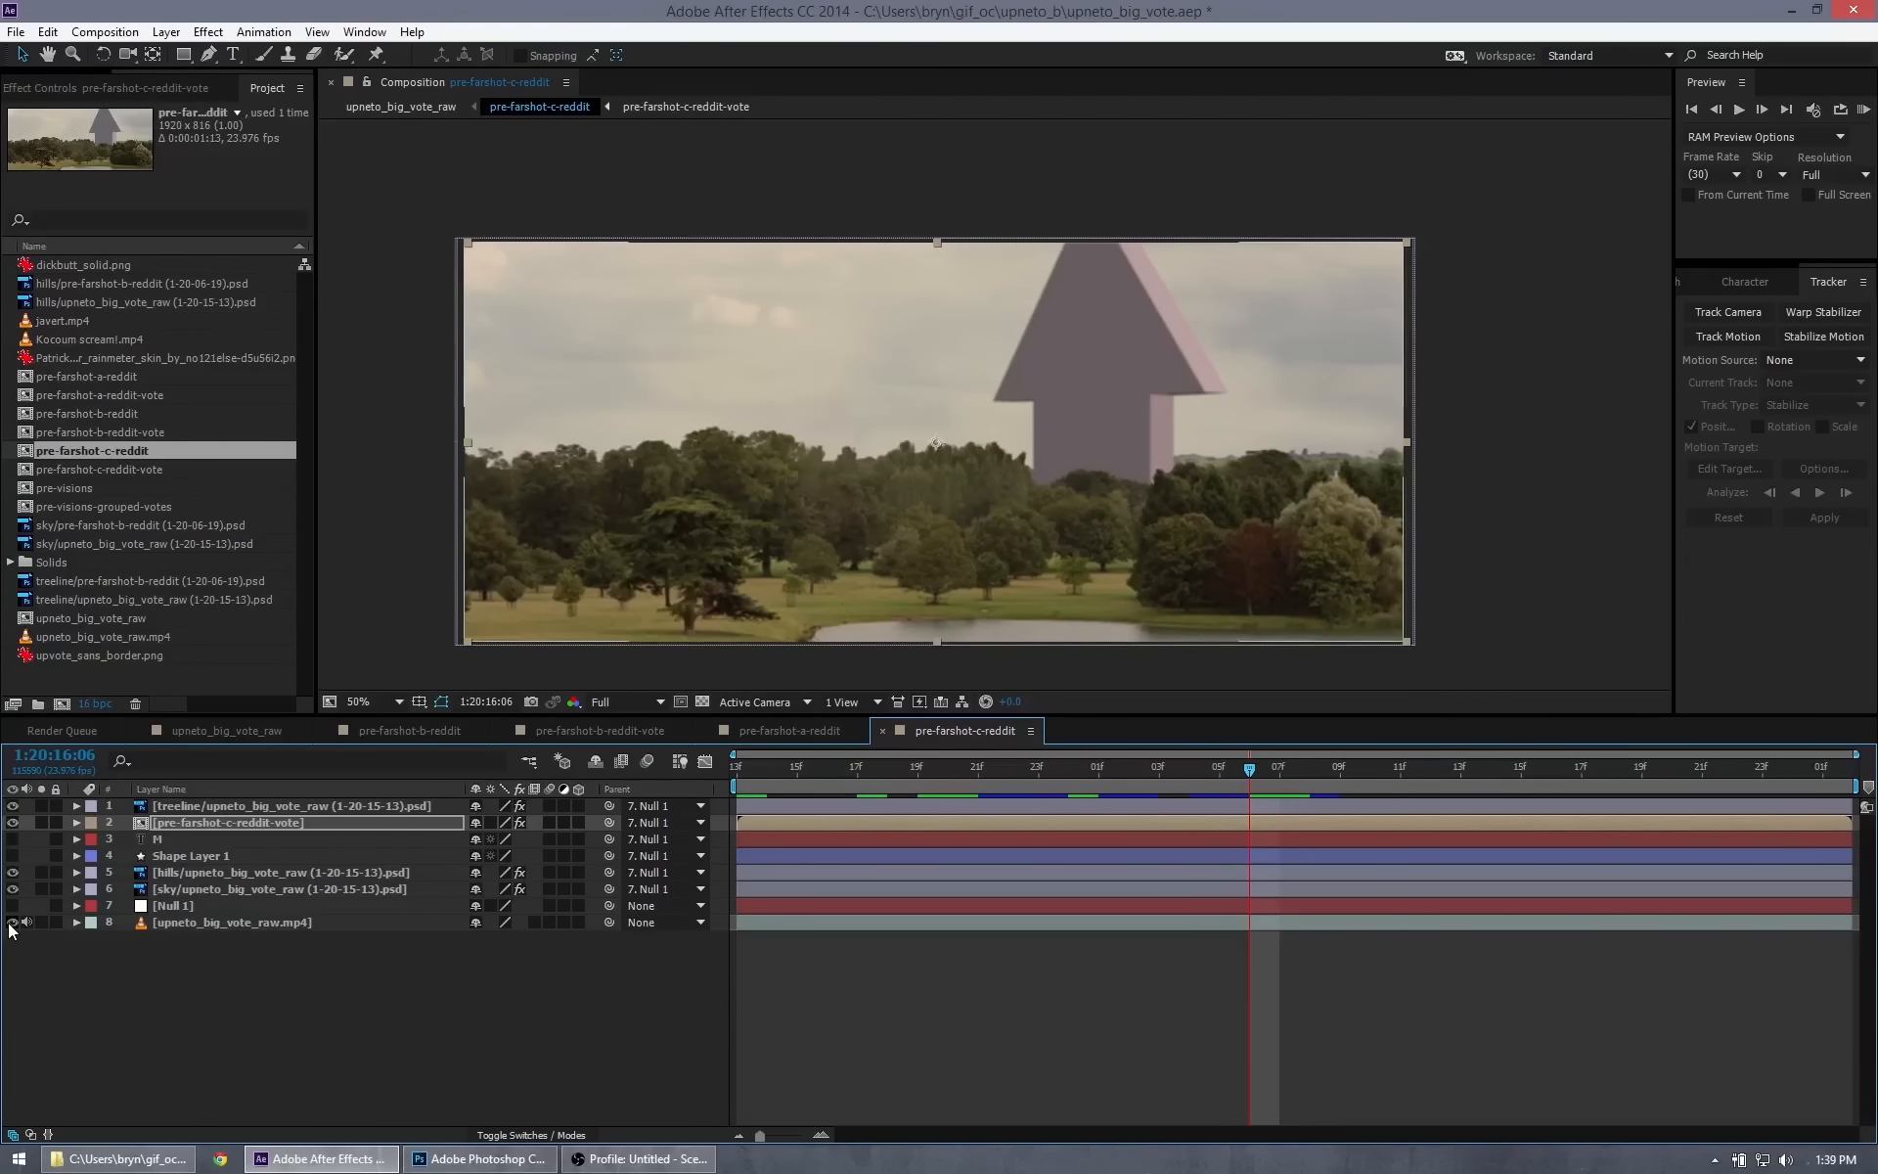
Close the timelines of all open pre-farshot compositions and return to the upneto_big_vote_raw composition.
left_click(783, 731)
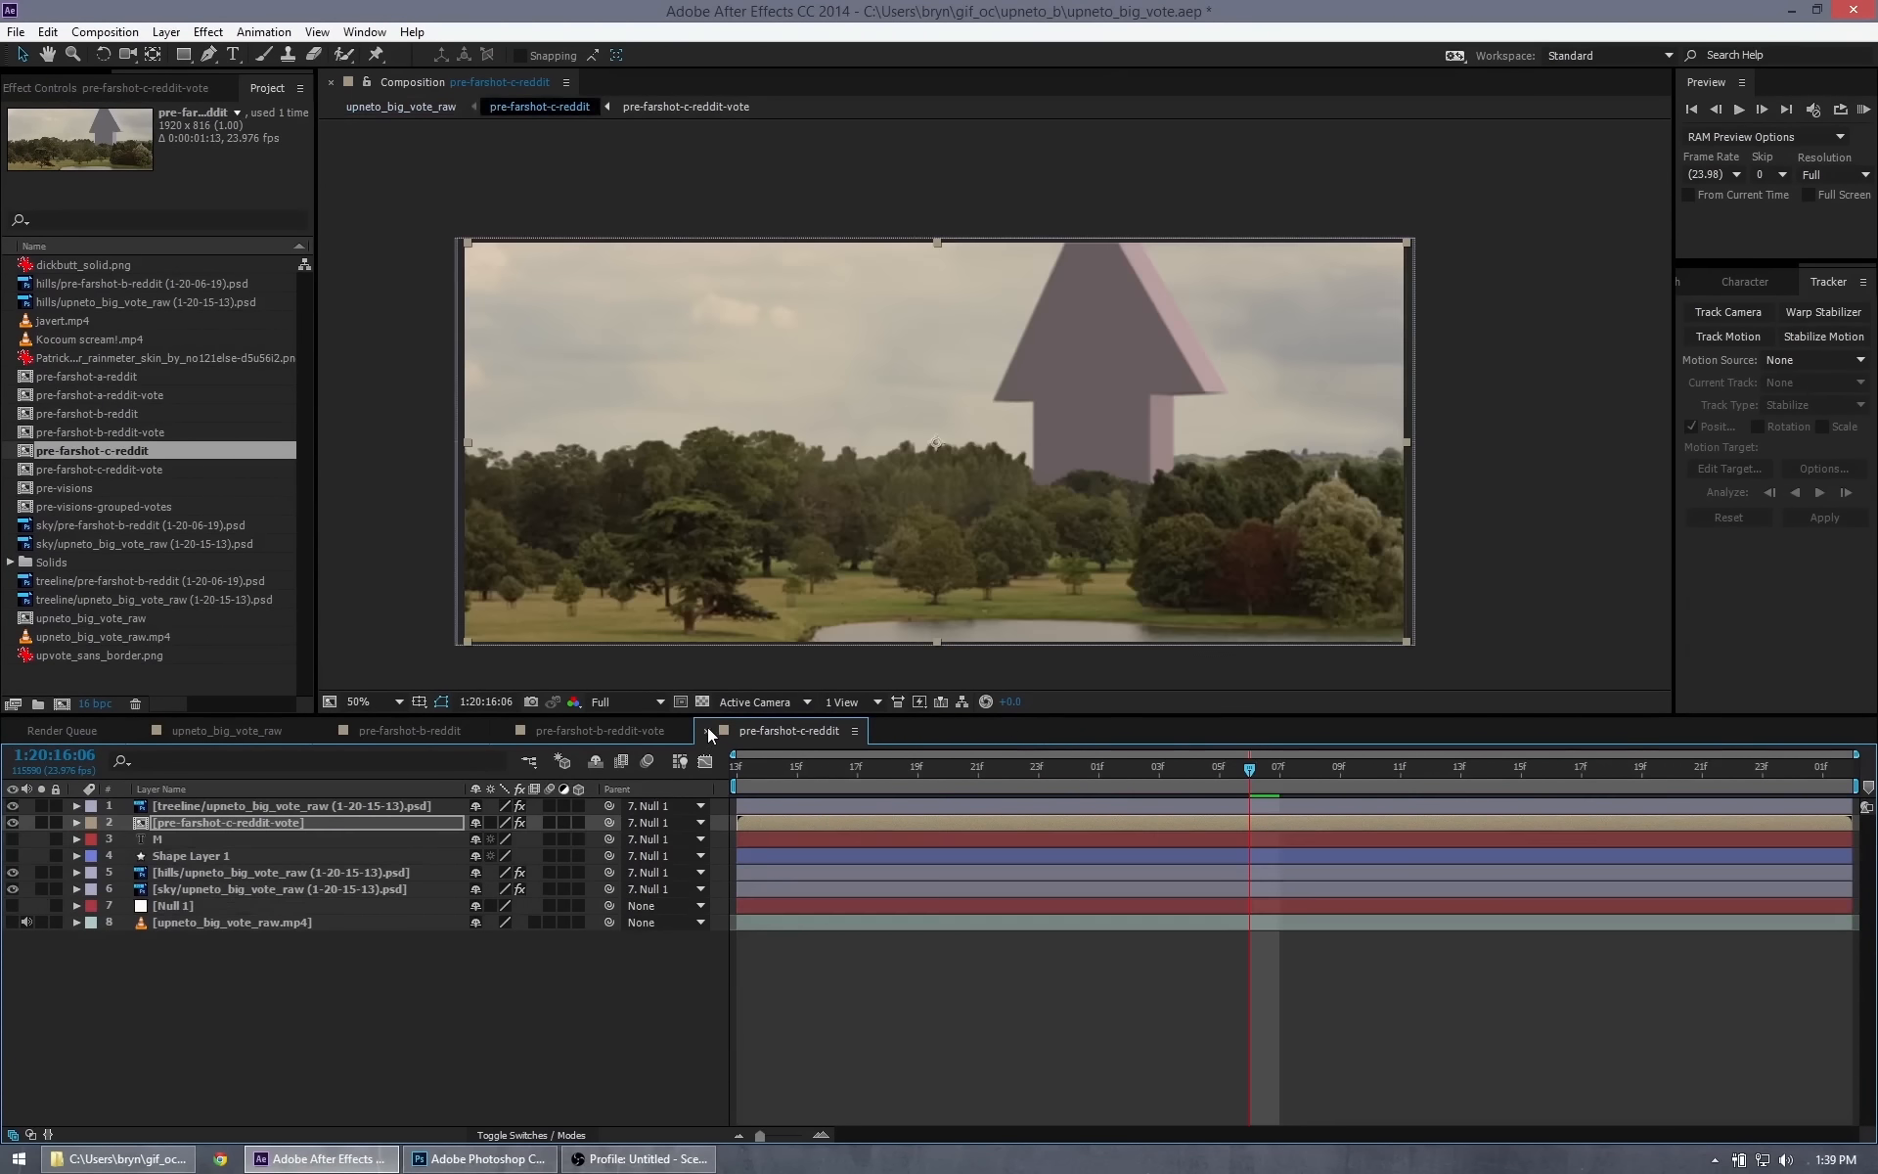
left_click(707, 729)
left_click(707, 730)
left_click(503, 731)
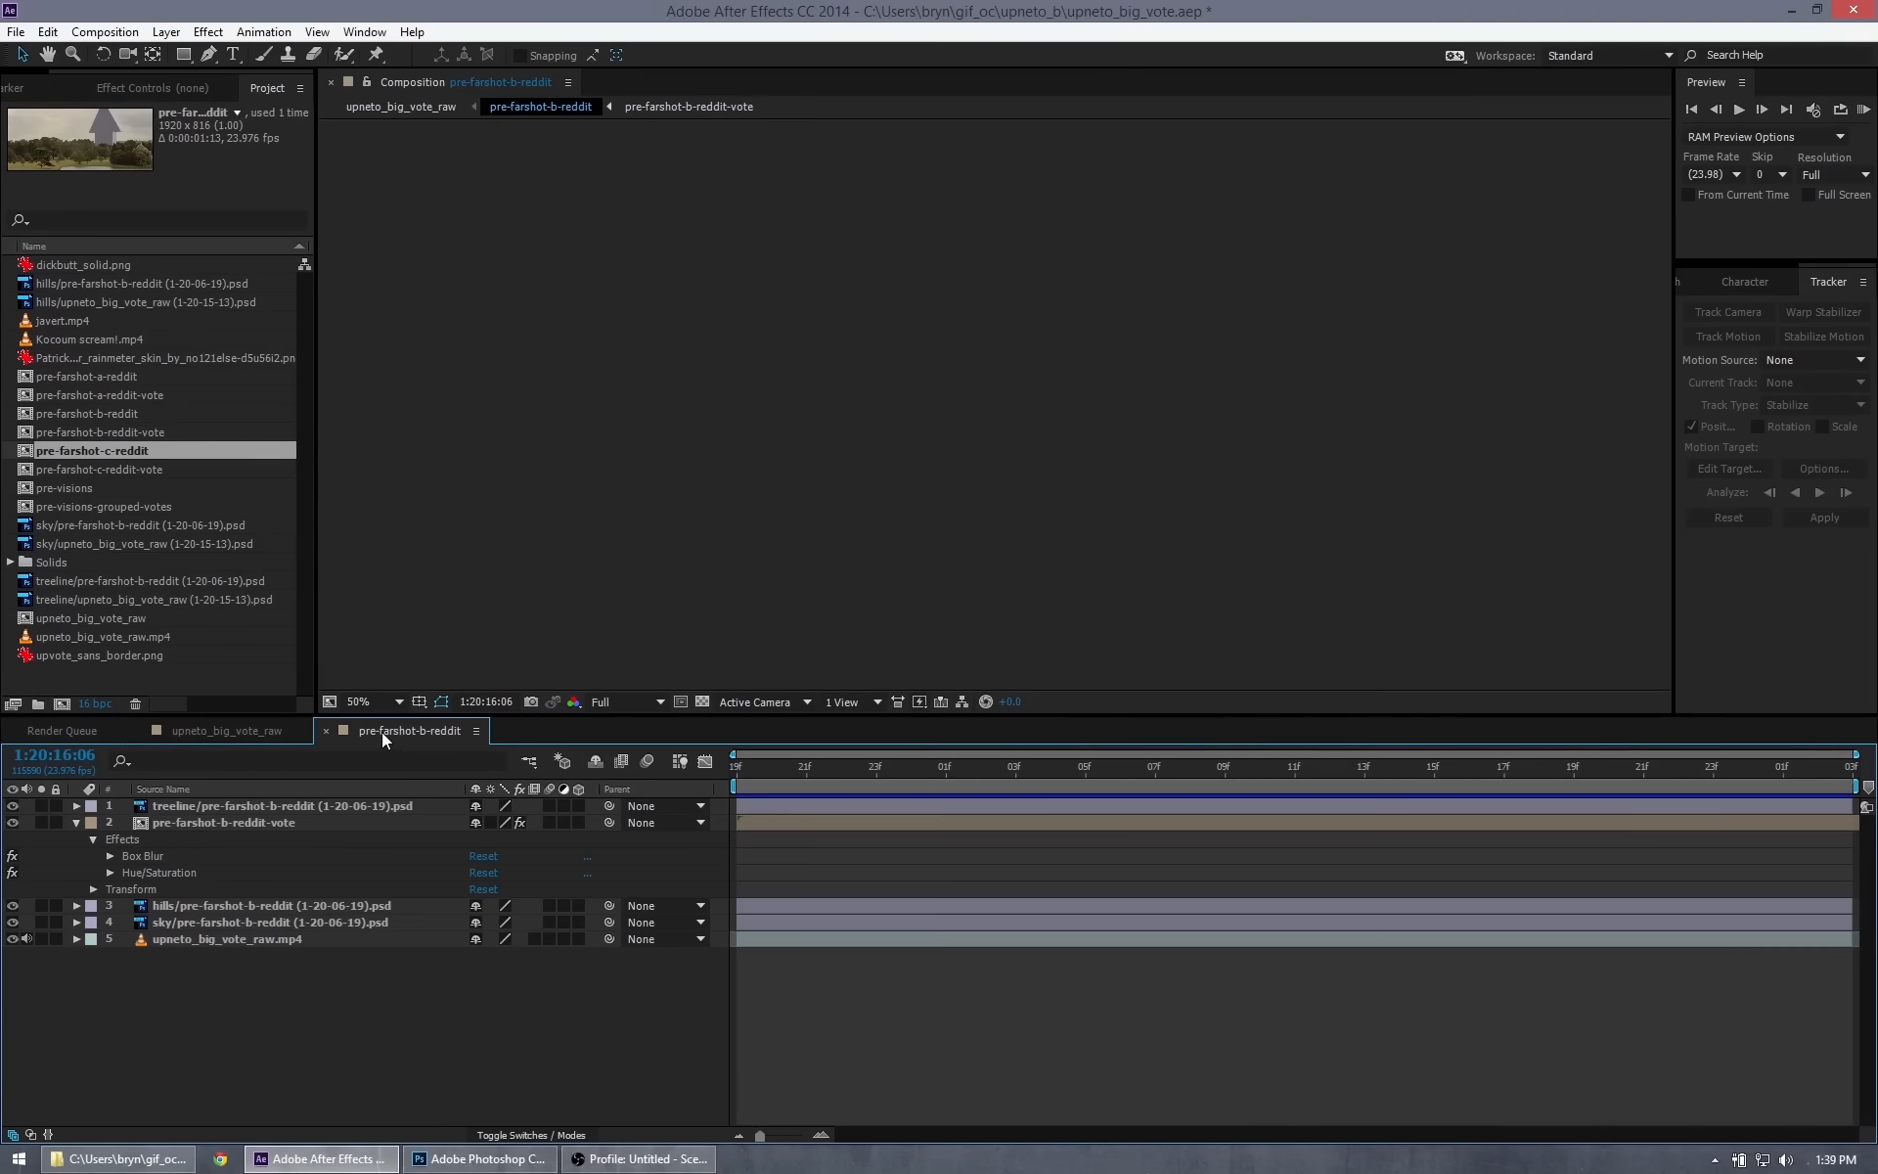
left_click(320, 731)
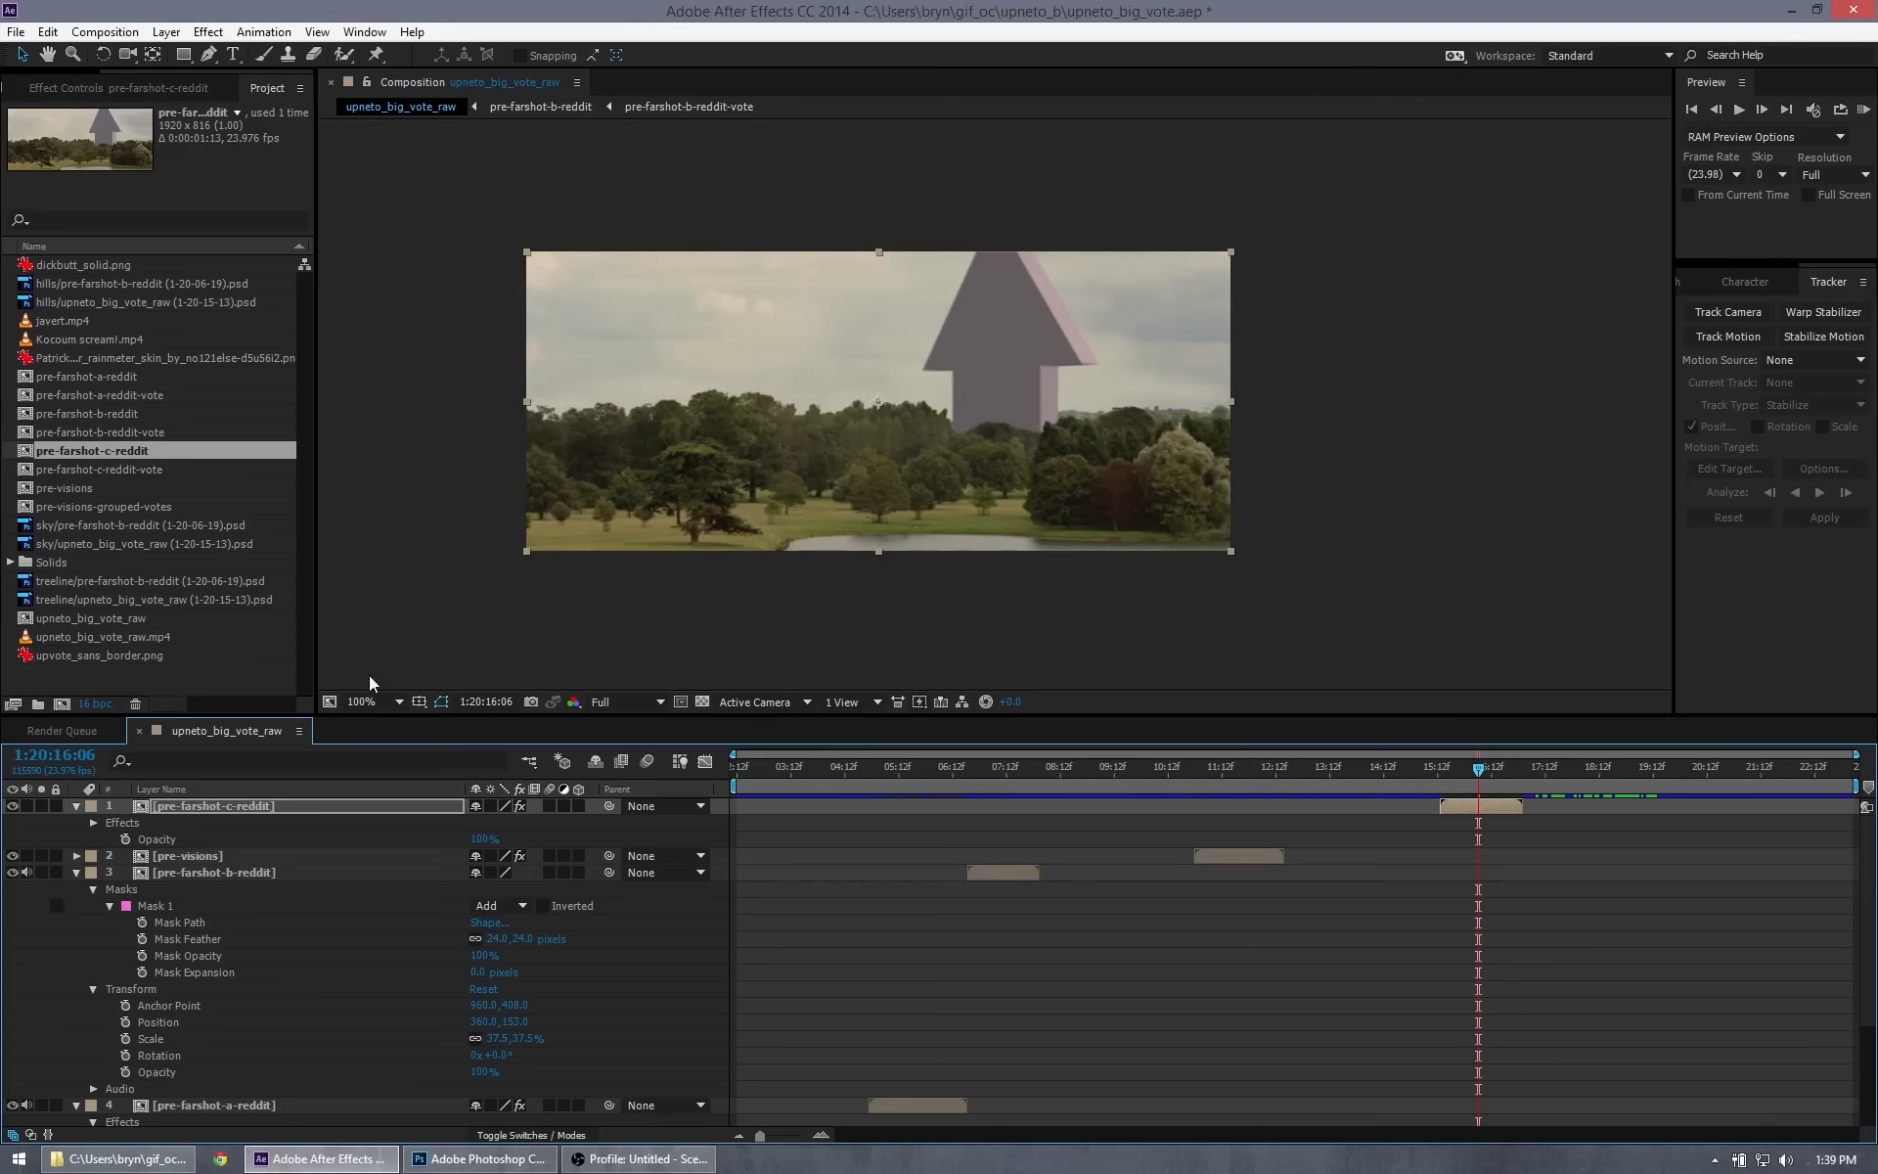
Create a new composition from the upneto_big_vote_raw.mp4 footage and name it pre-farshot-d.
left_click(80, 636)
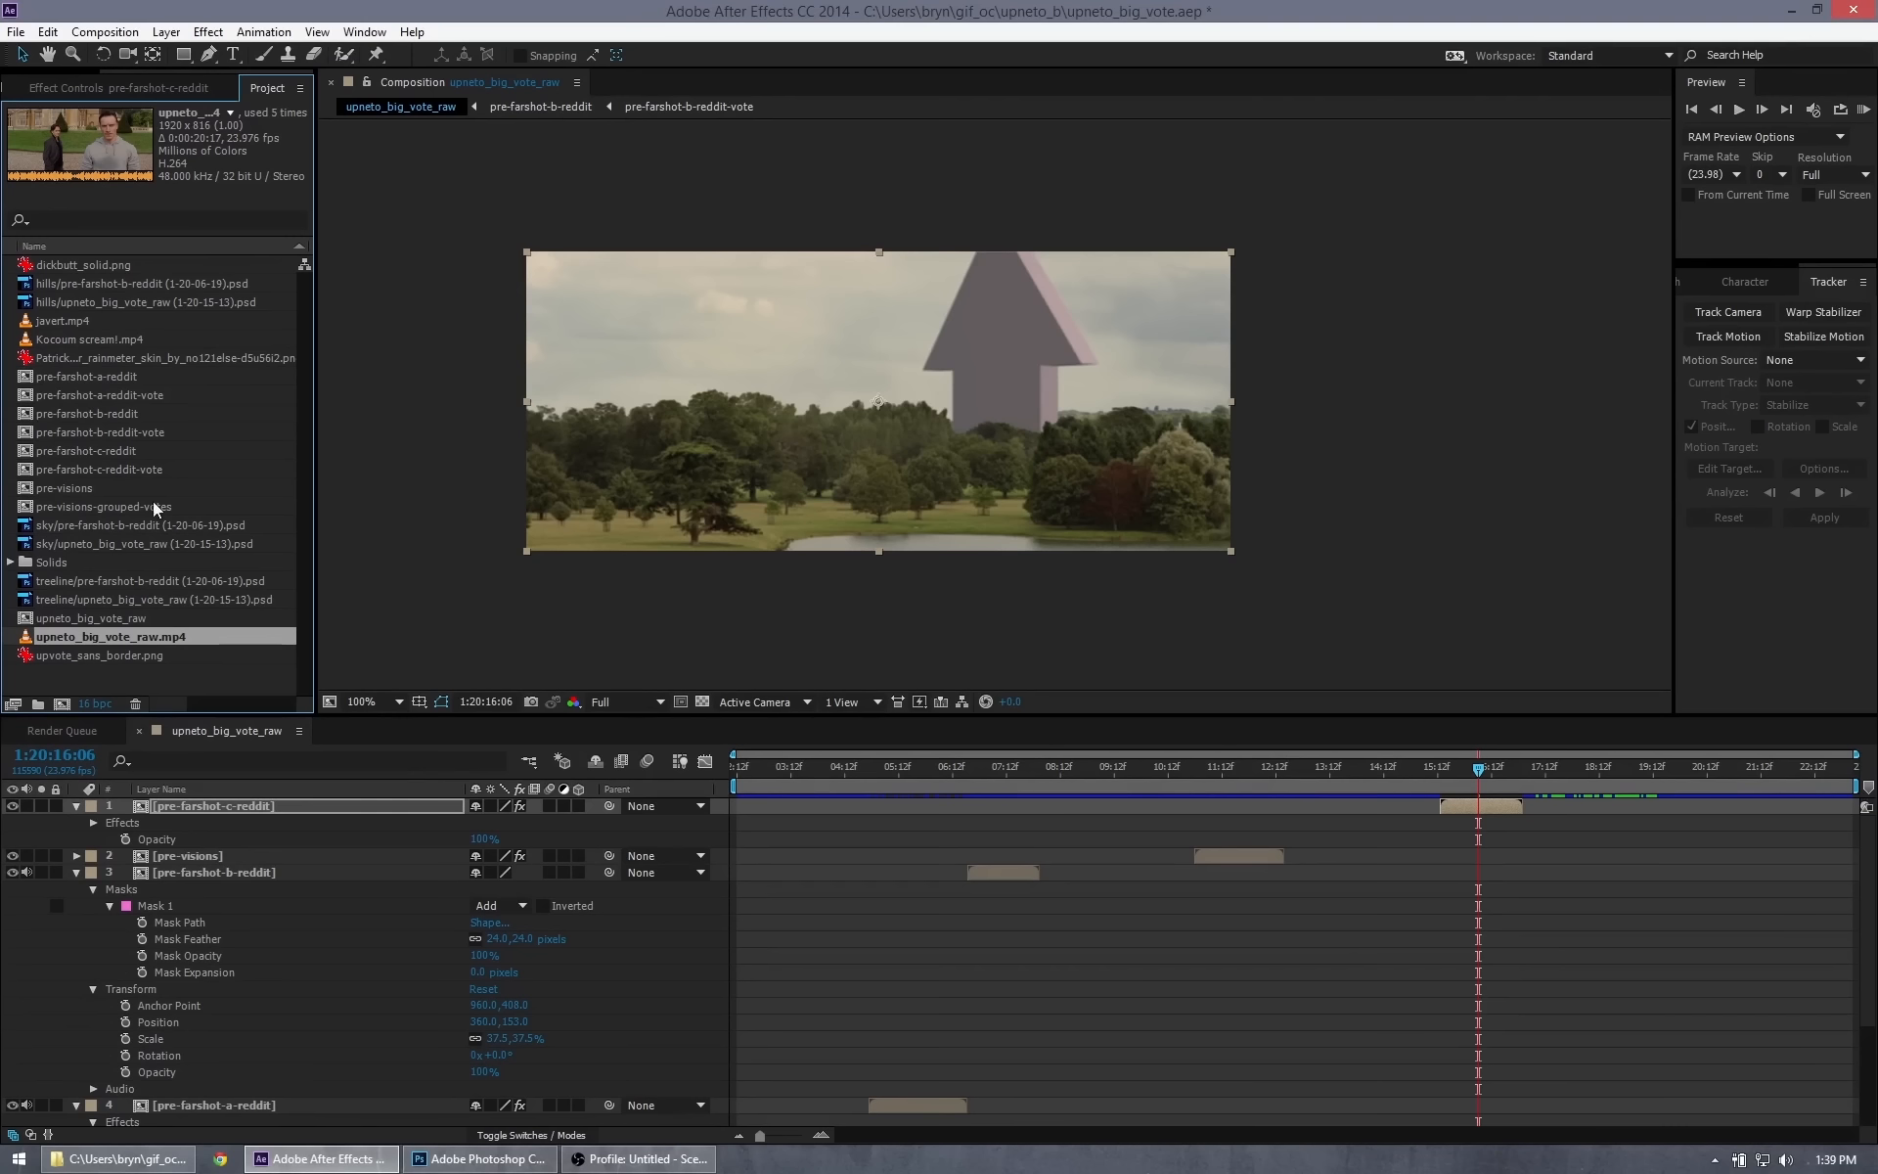
left_click_drag(1479, 776, 1523, 773)
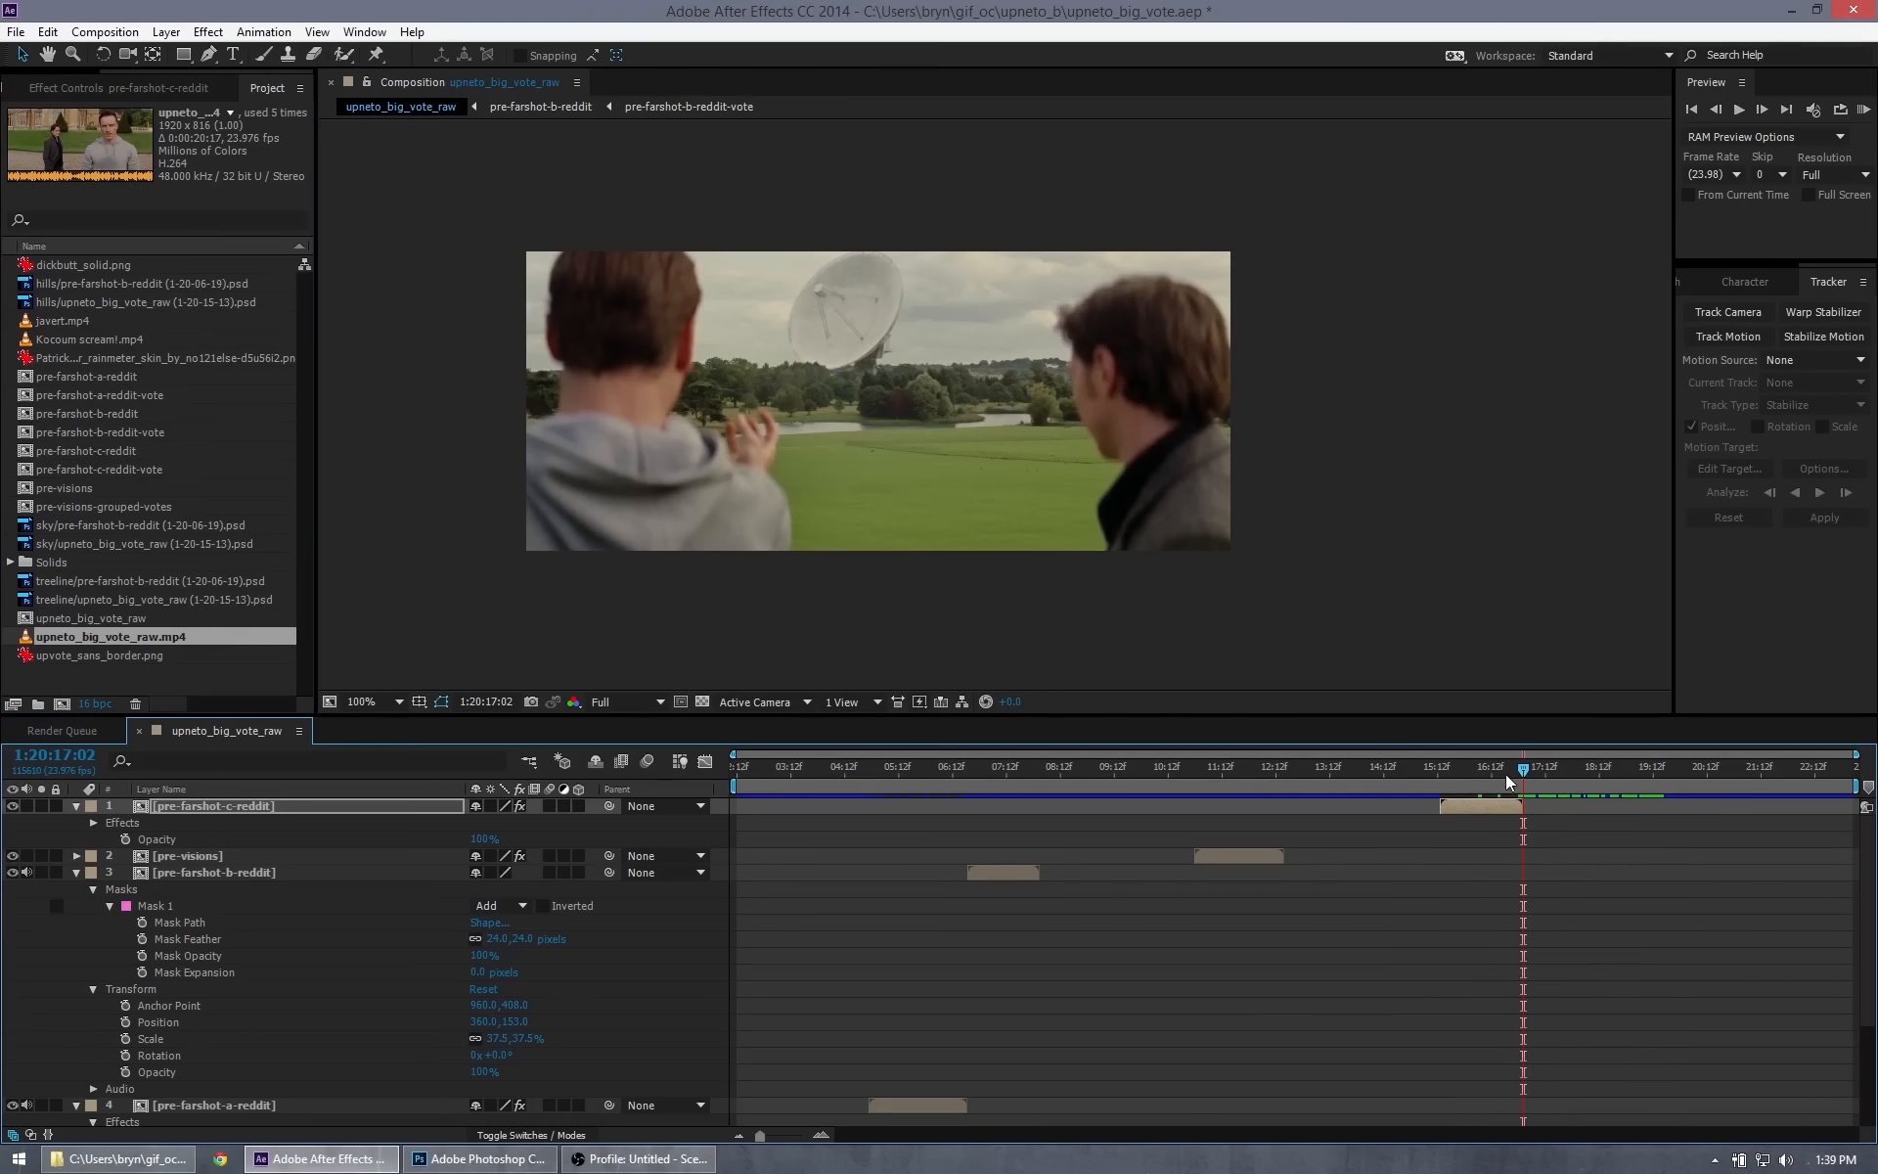
left_click_drag(79, 631, 61, 701)
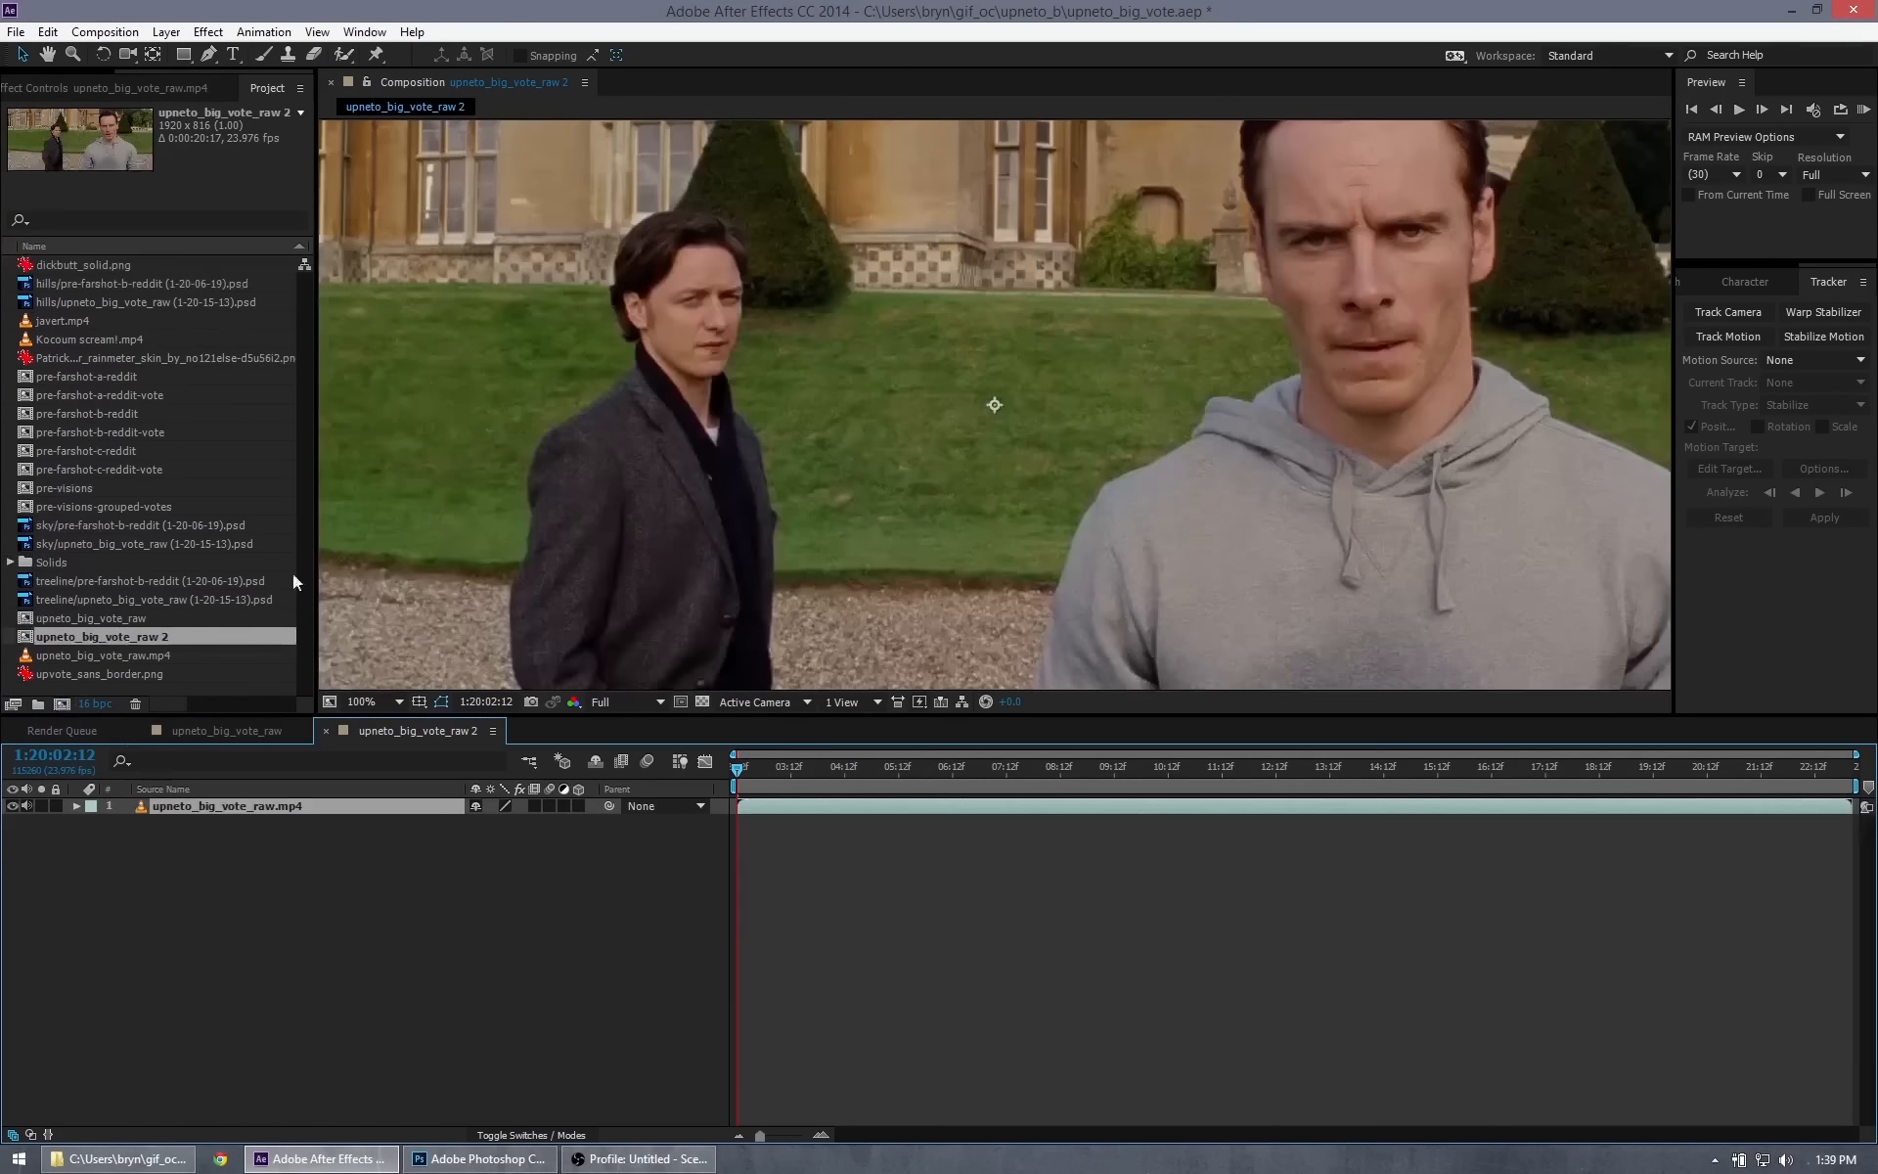
left_click(105, 32)
left_click(122, 79)
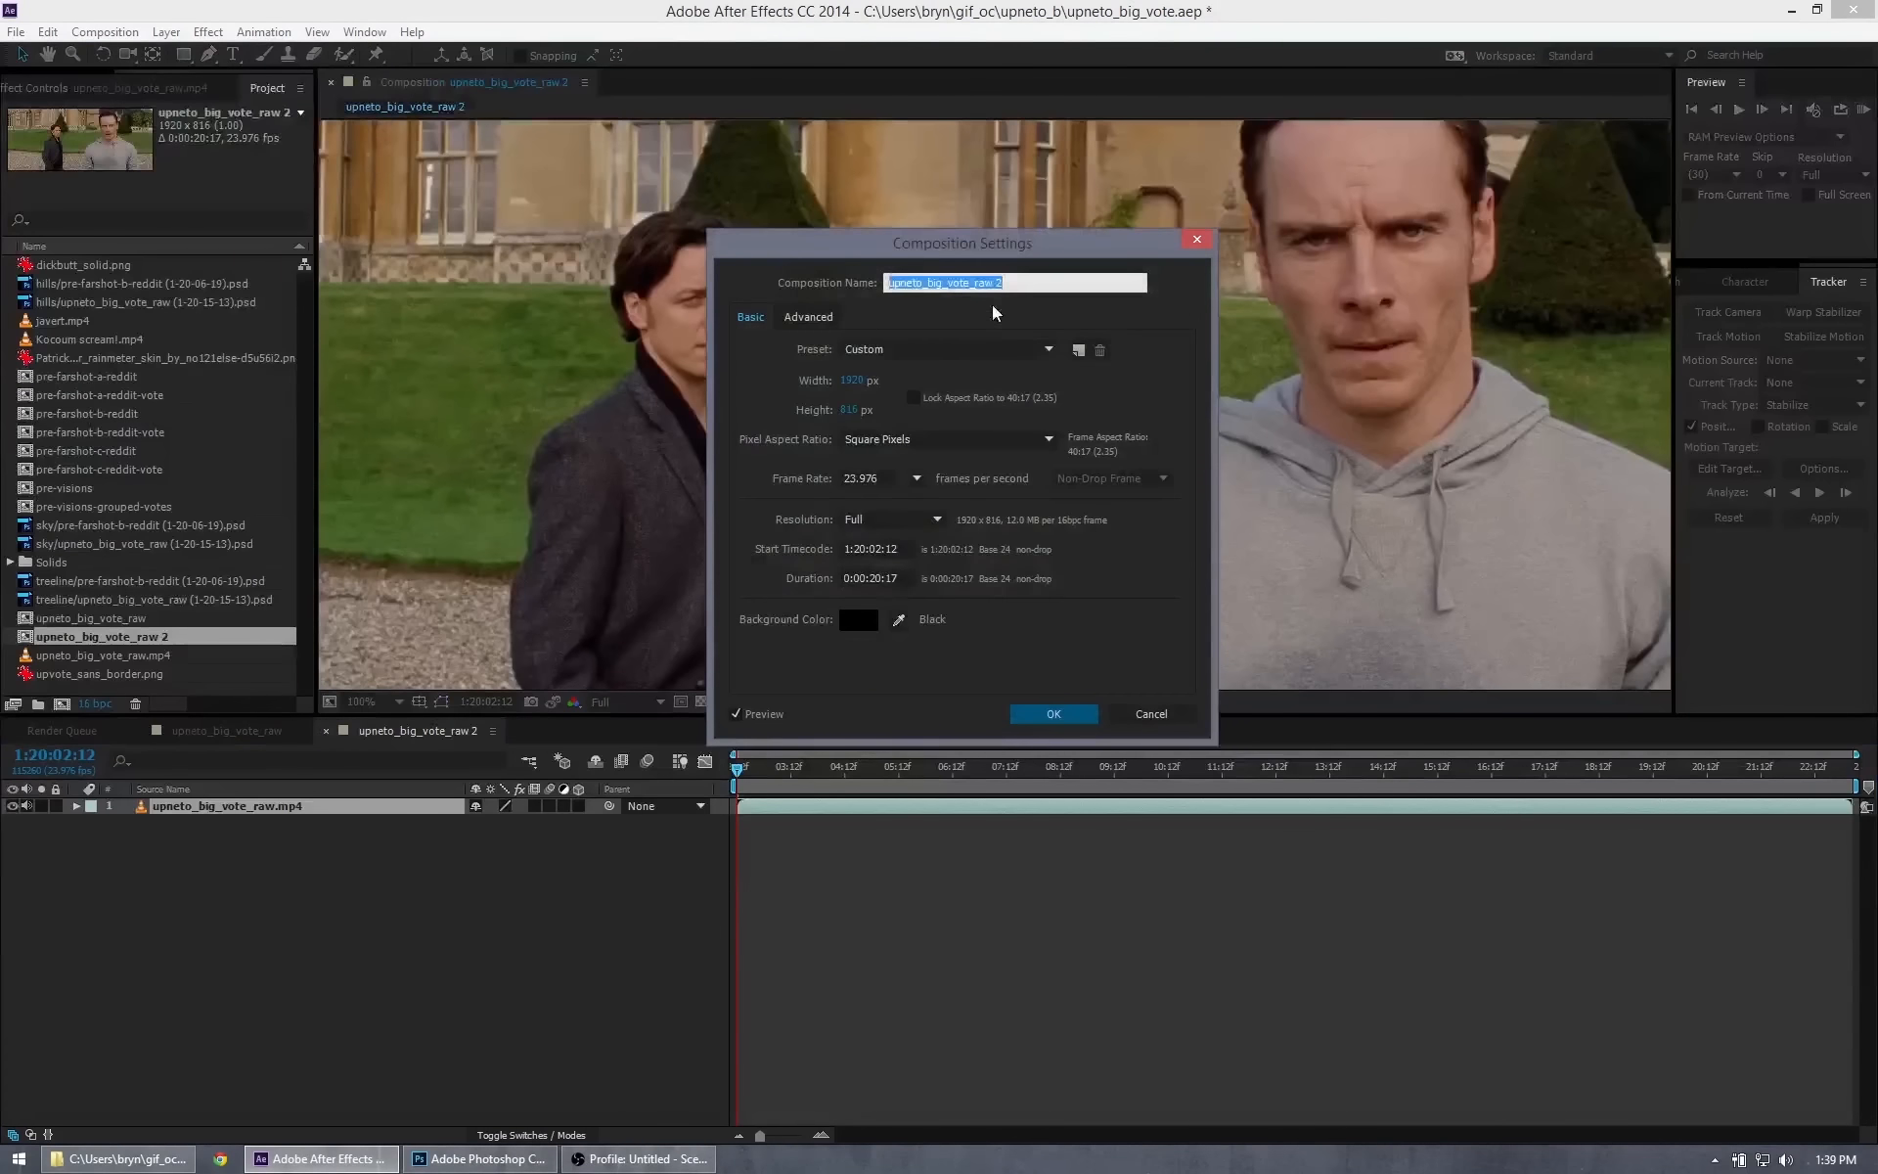
type("pre-farshot-d")
key("Return")
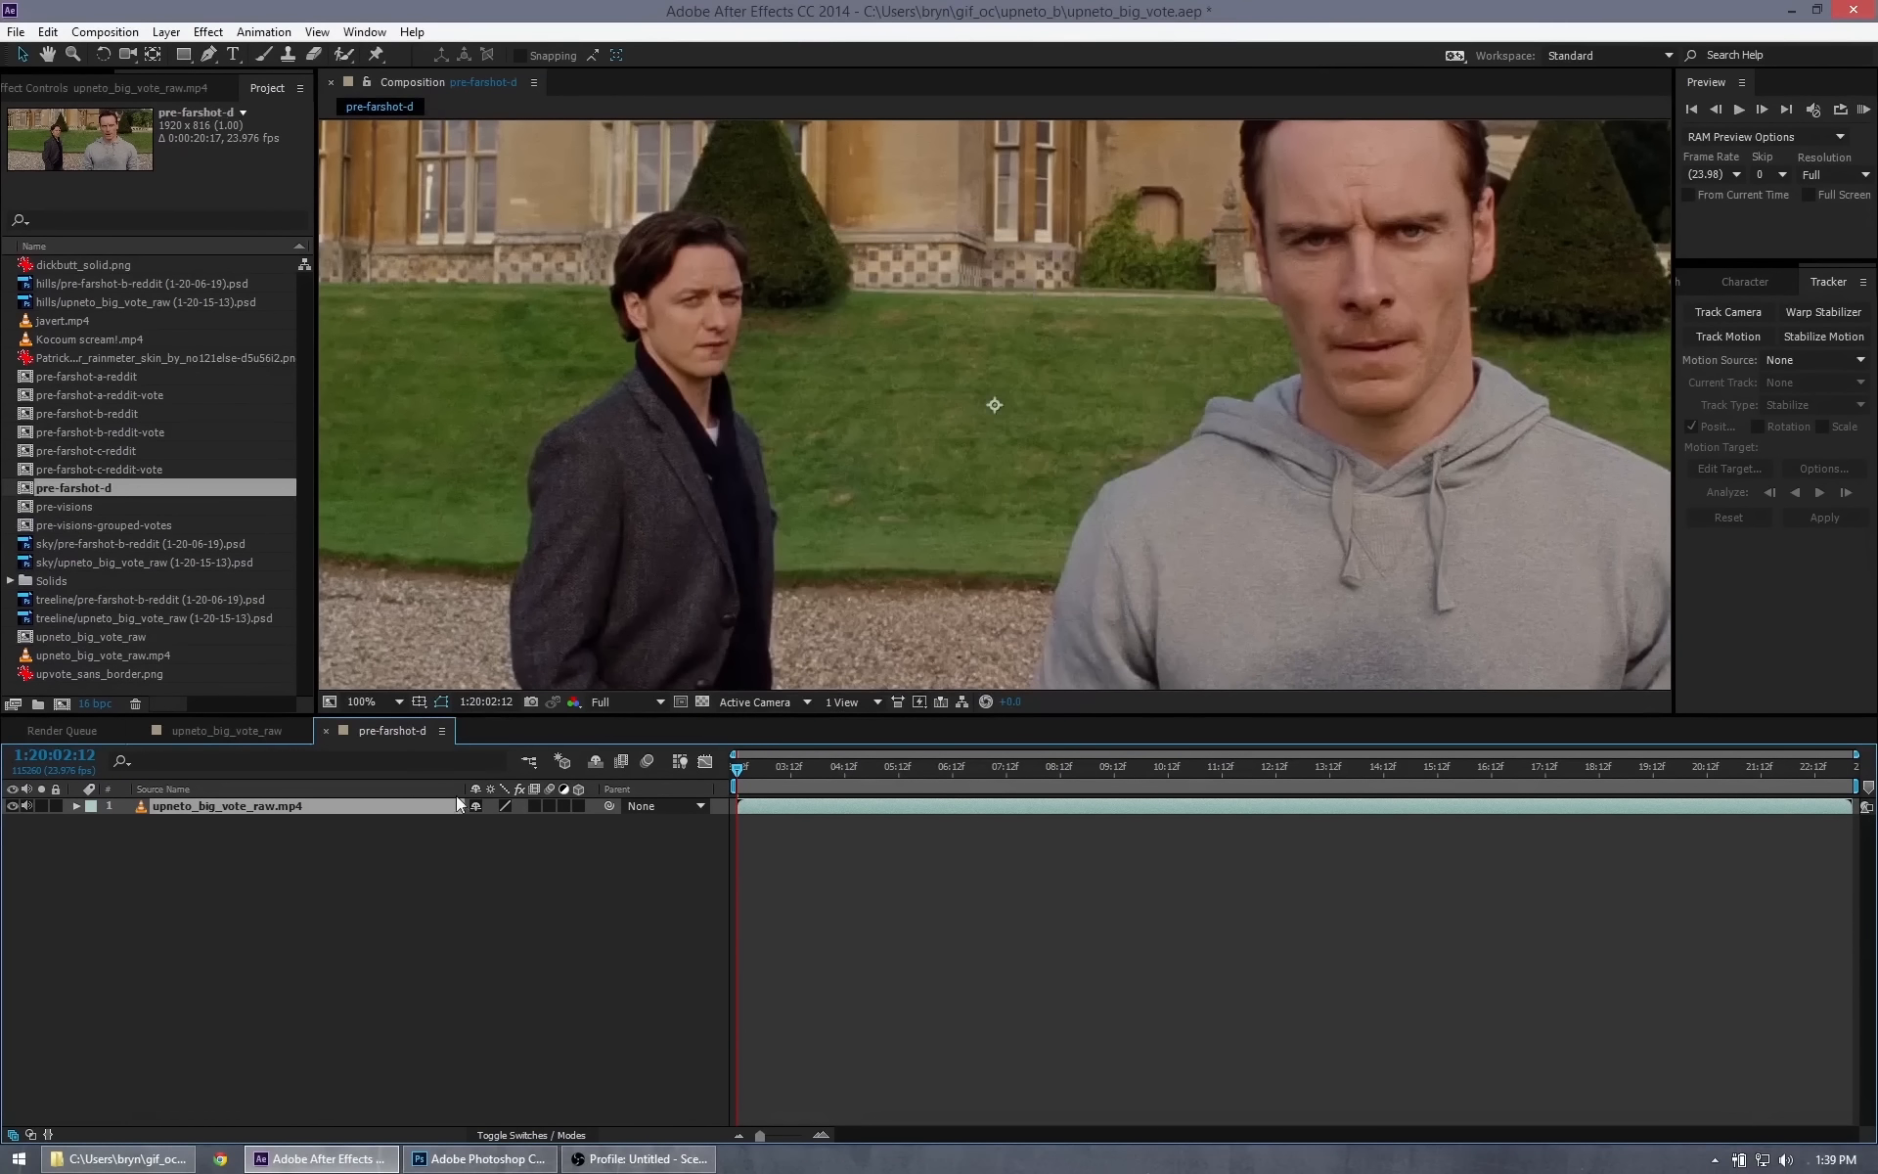
View the satellite dish shot at 1:20:16:08 in pre-farshot-d and compare it with the main composition.
left_click_drag(740, 779, 1482, 777)
key("comma")
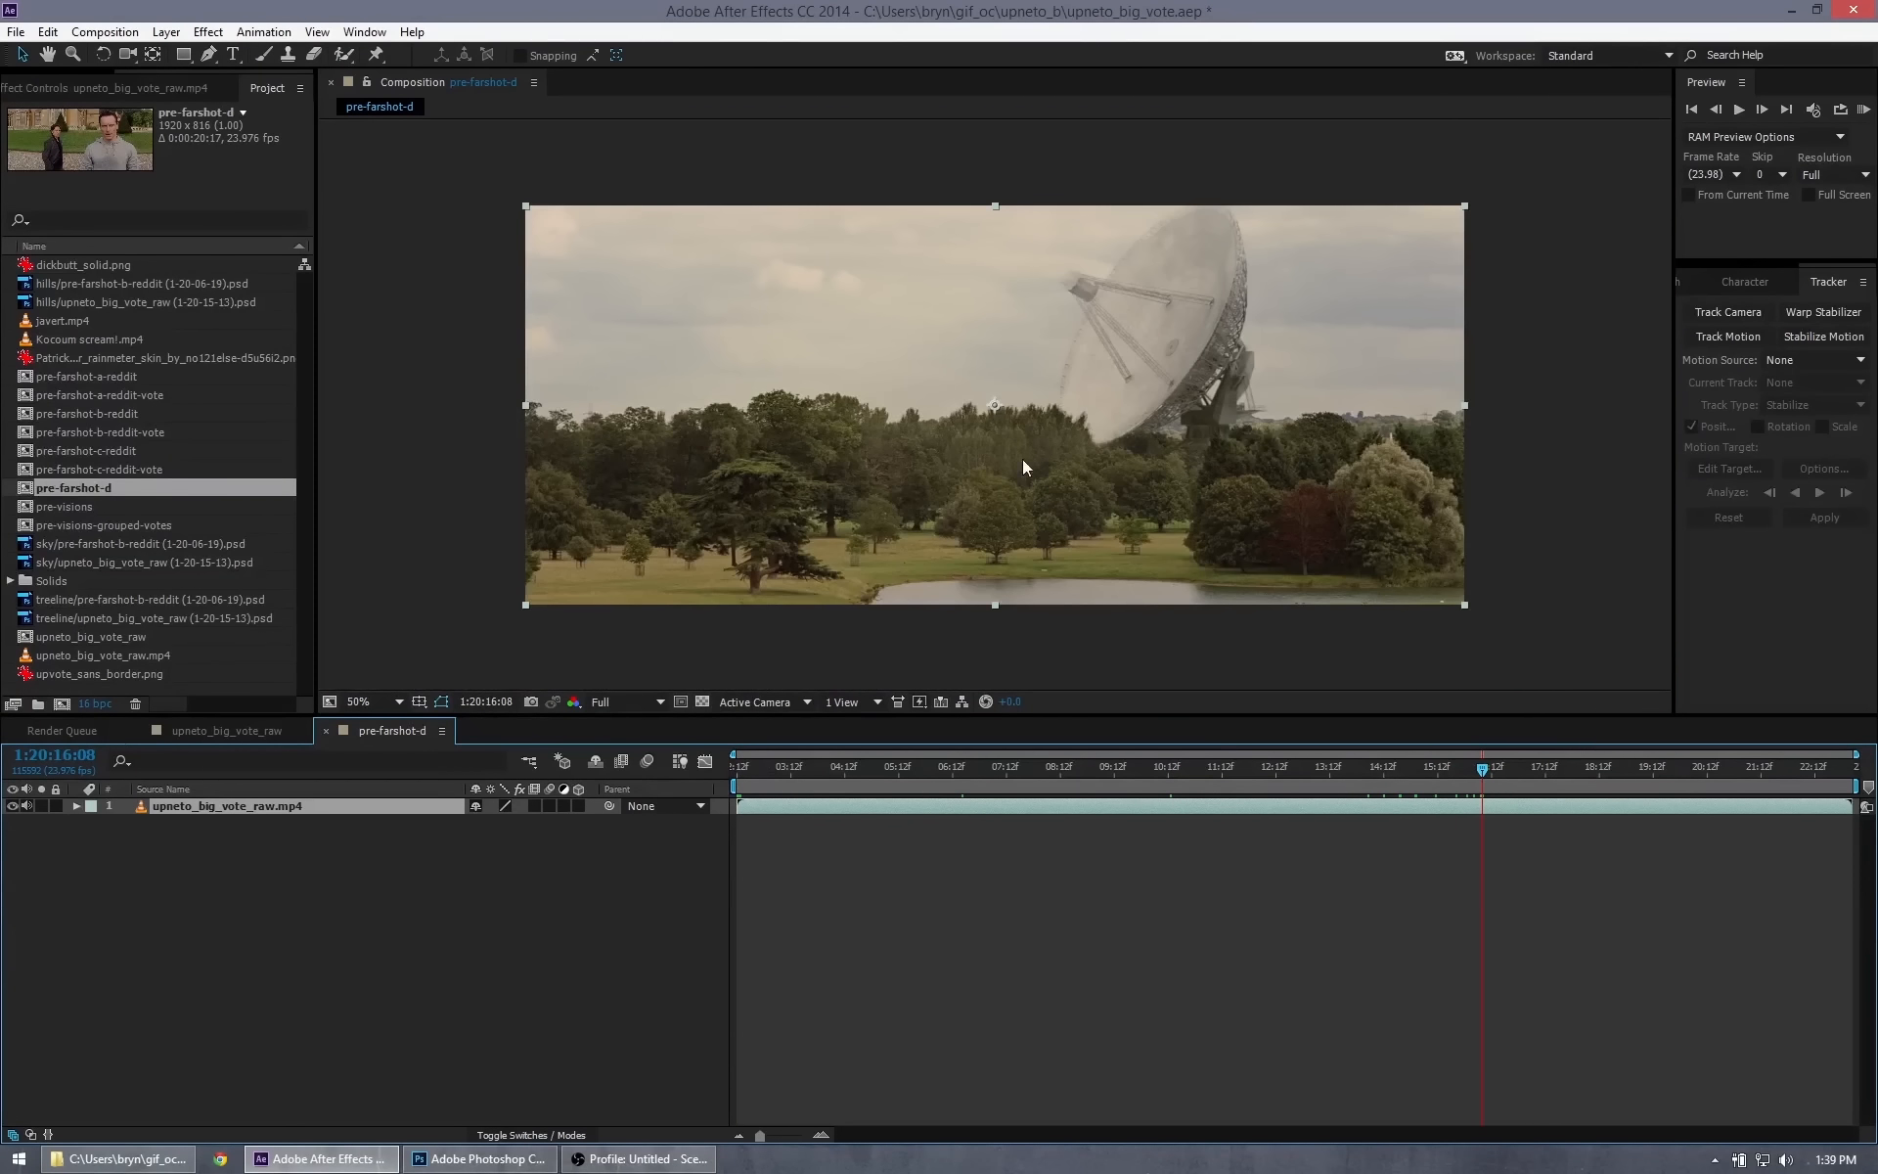
left_click(213, 736)
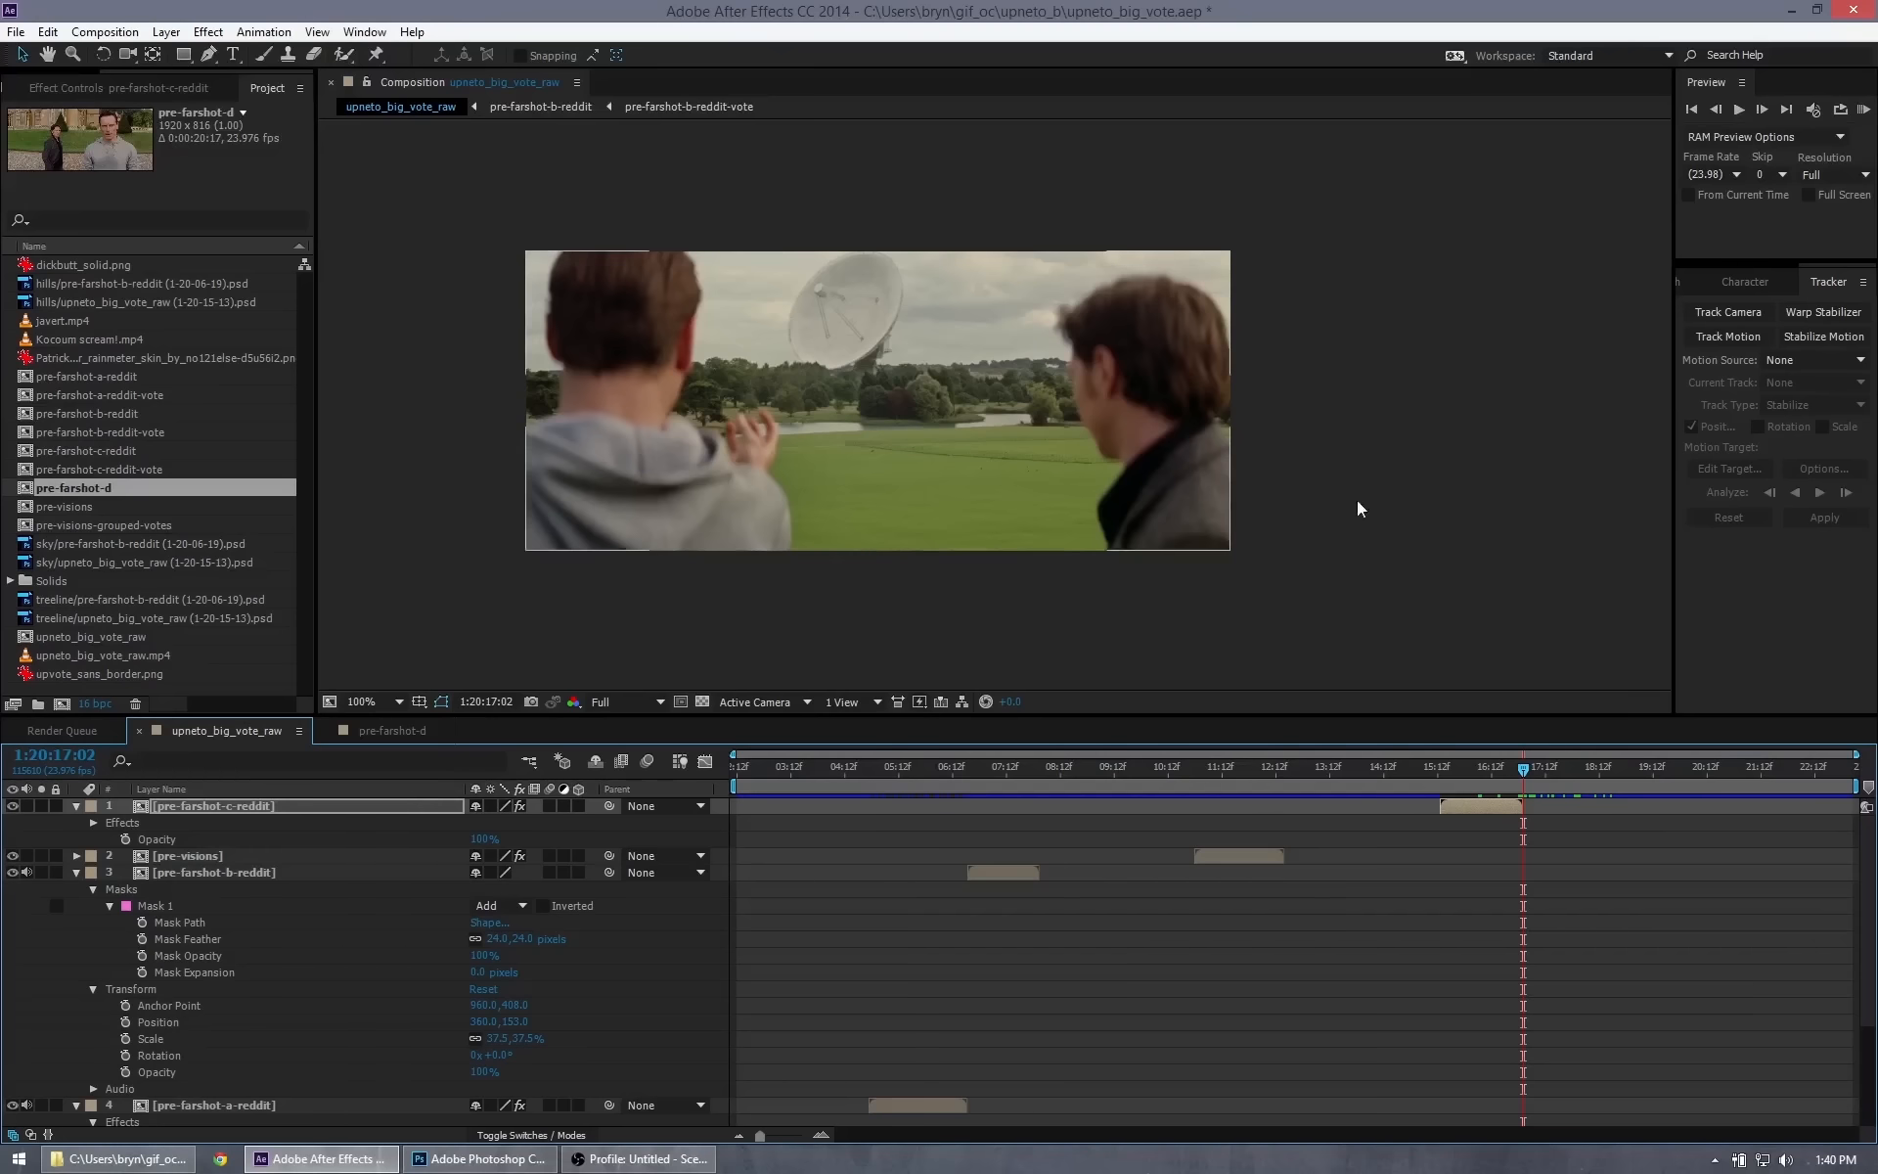
left_click(377, 731)
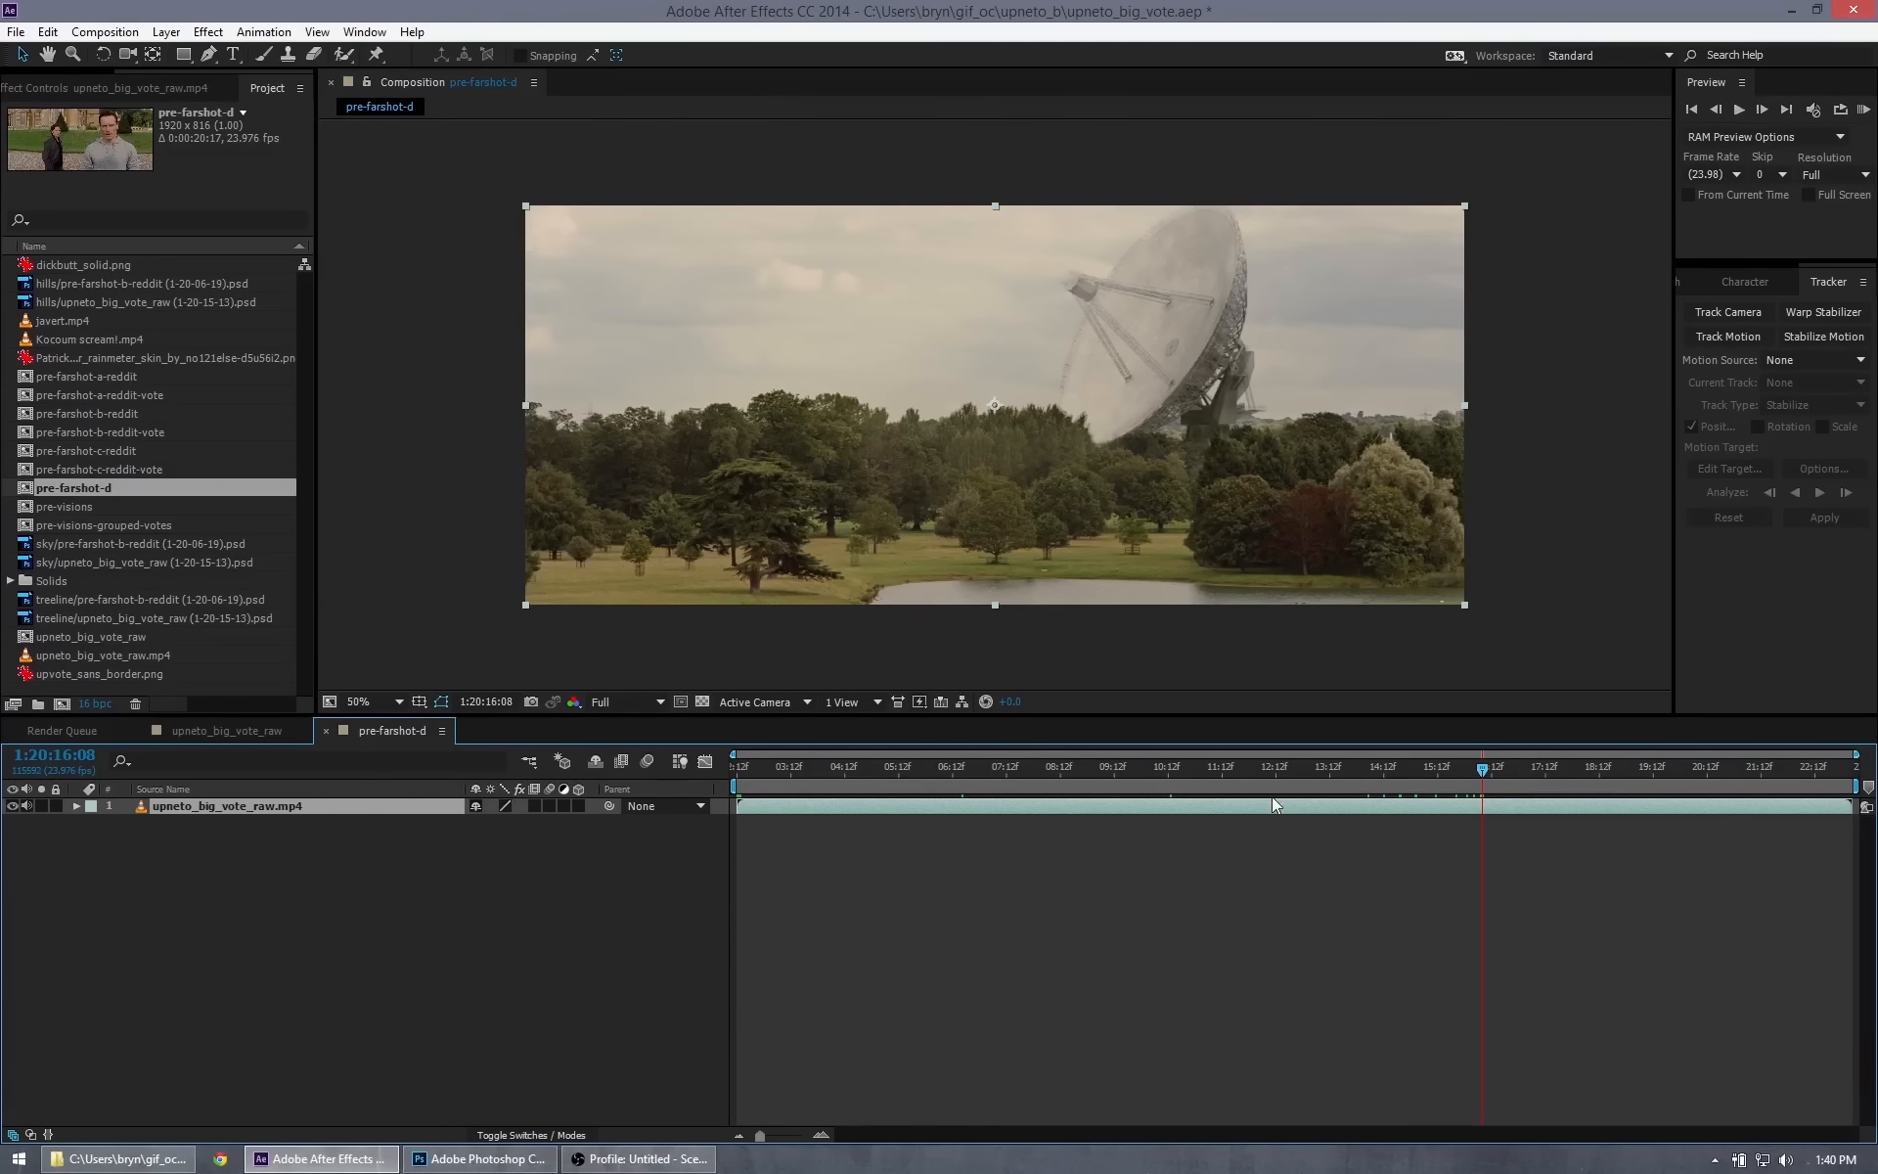
Try to trim pre-farshot-d to an 11-frame work area starting at 1:20:20:00.
left_click_drag(1482, 769, 1687, 765)
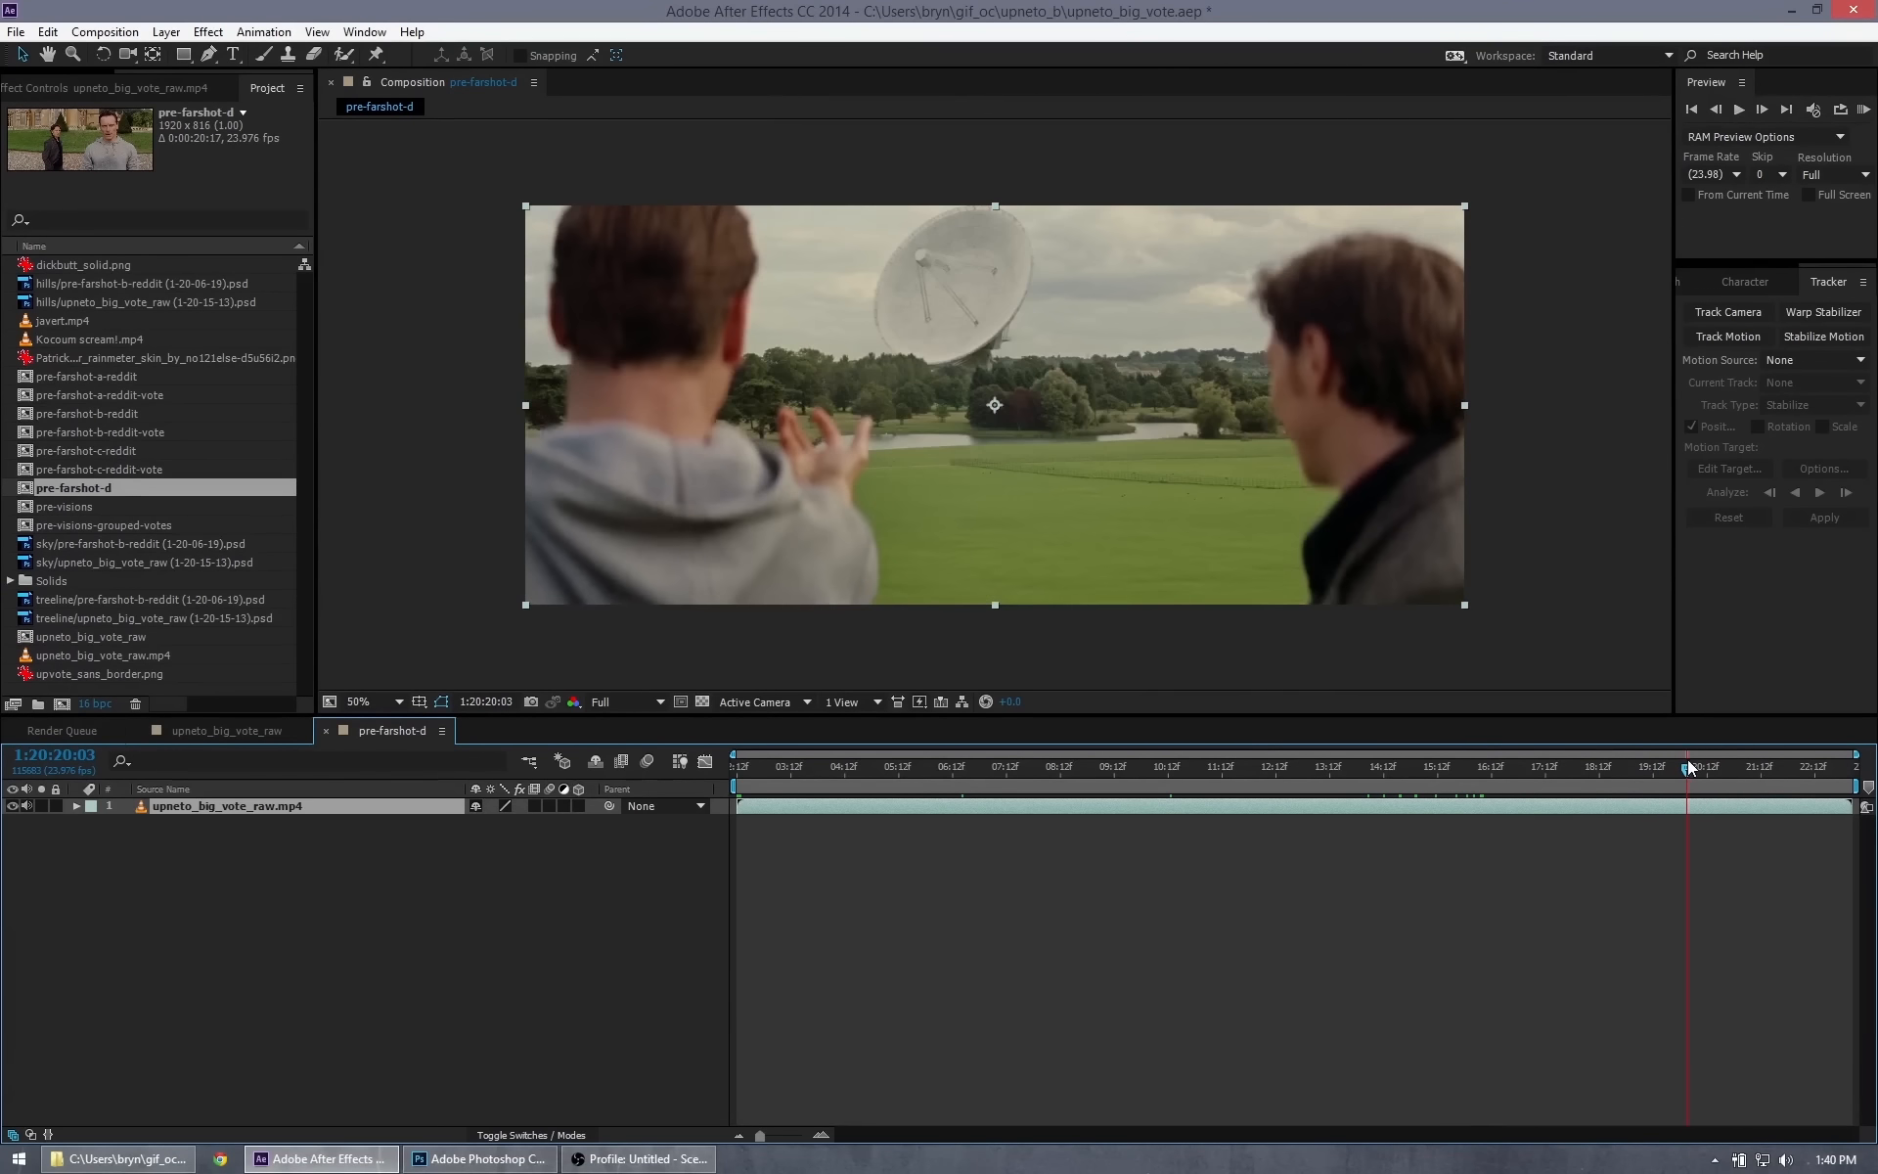
left_click_drag(730, 785, 1703, 780)
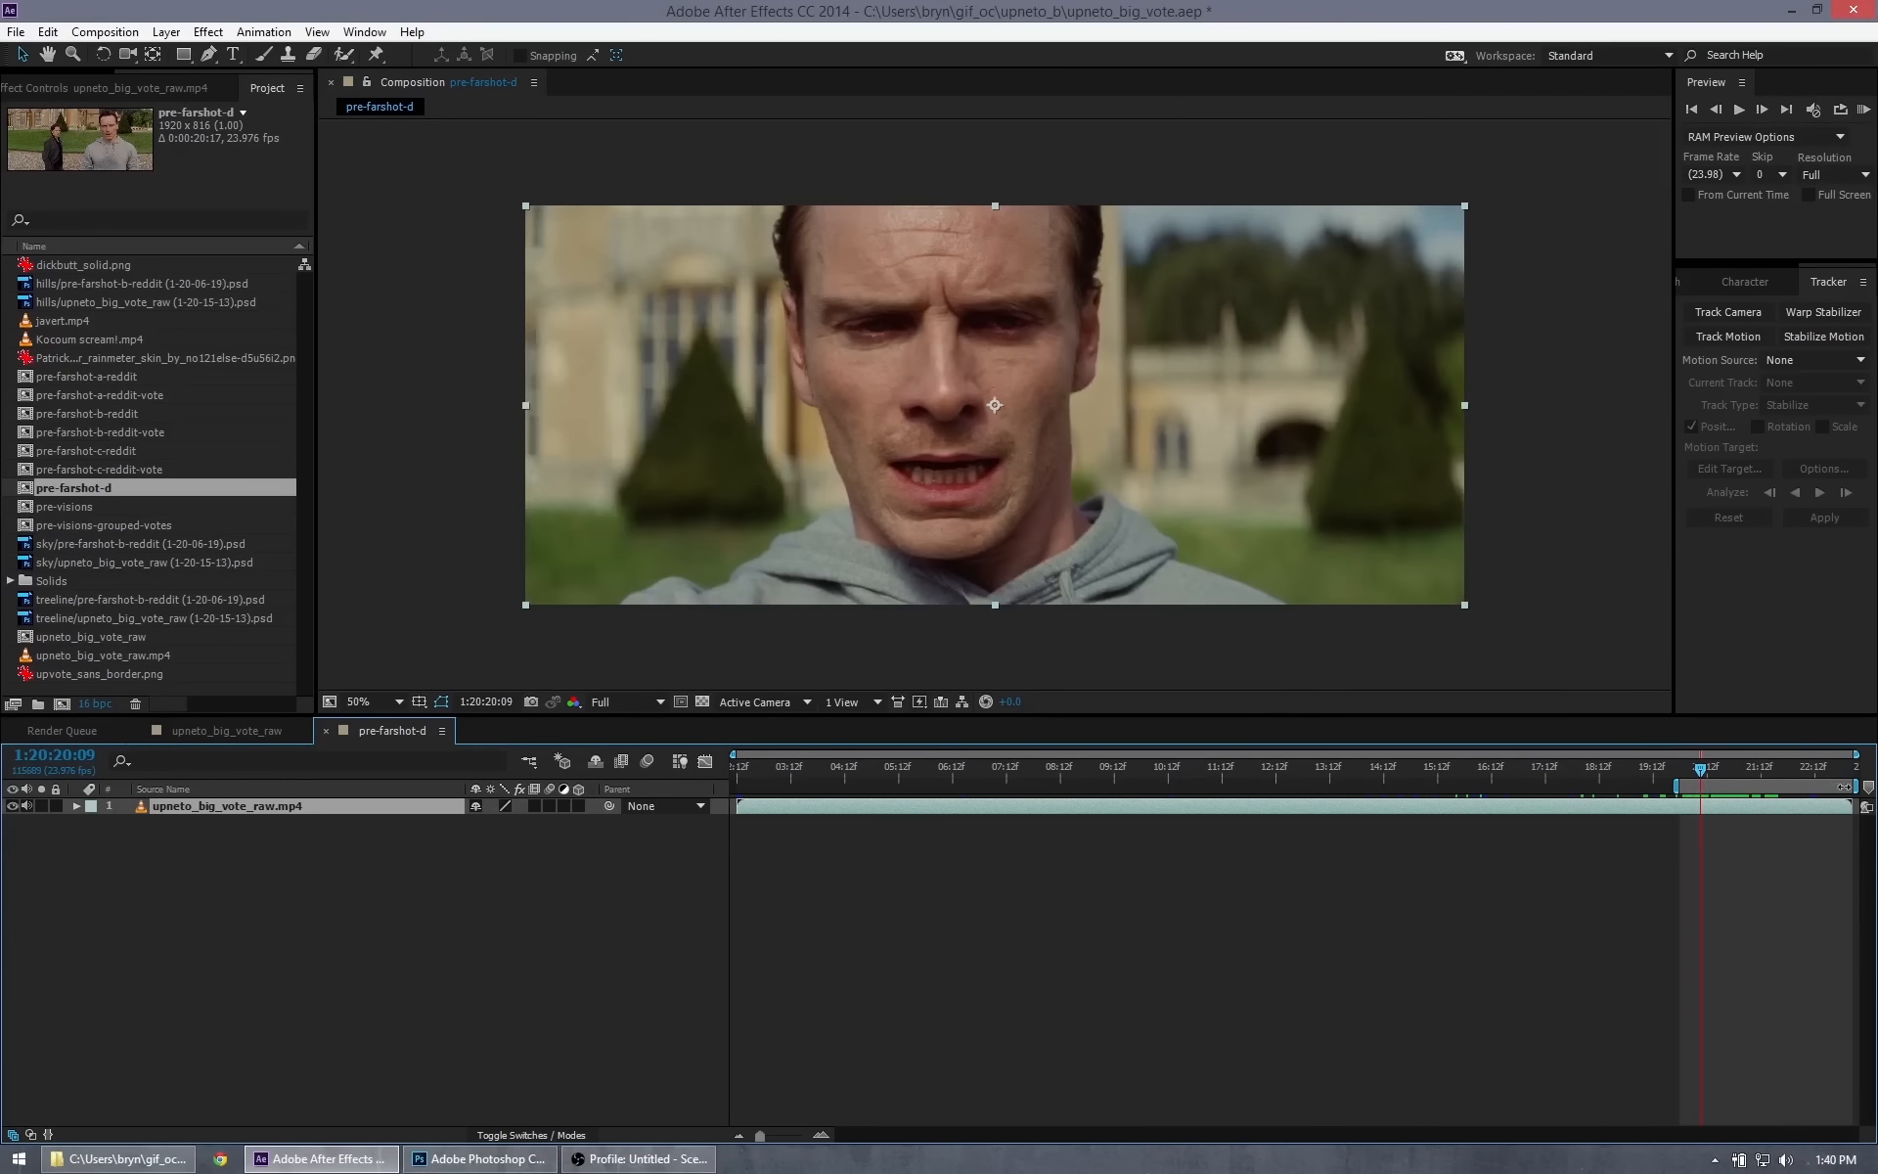
left_click_drag(1857, 786, 1706, 785)
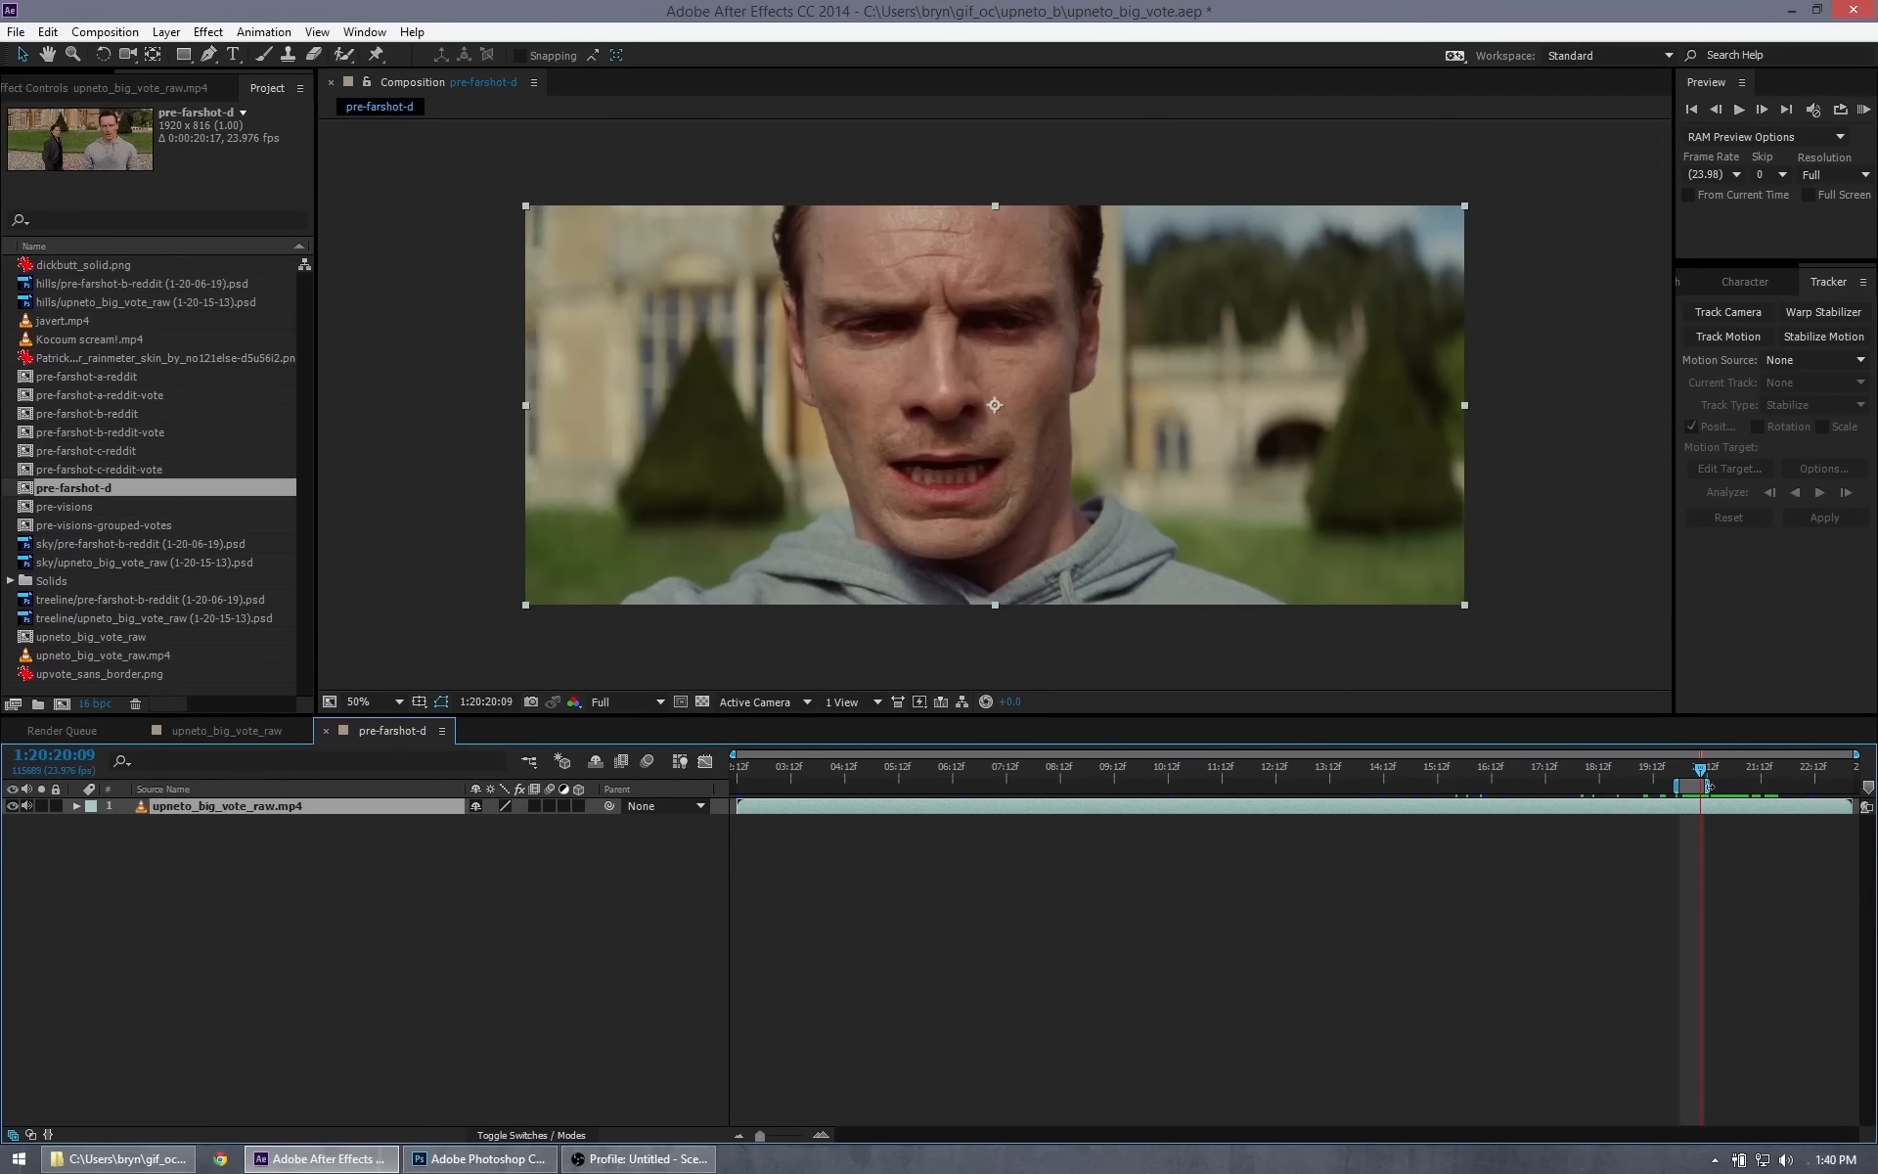
left_click(142, 23)
left_click(107, 126)
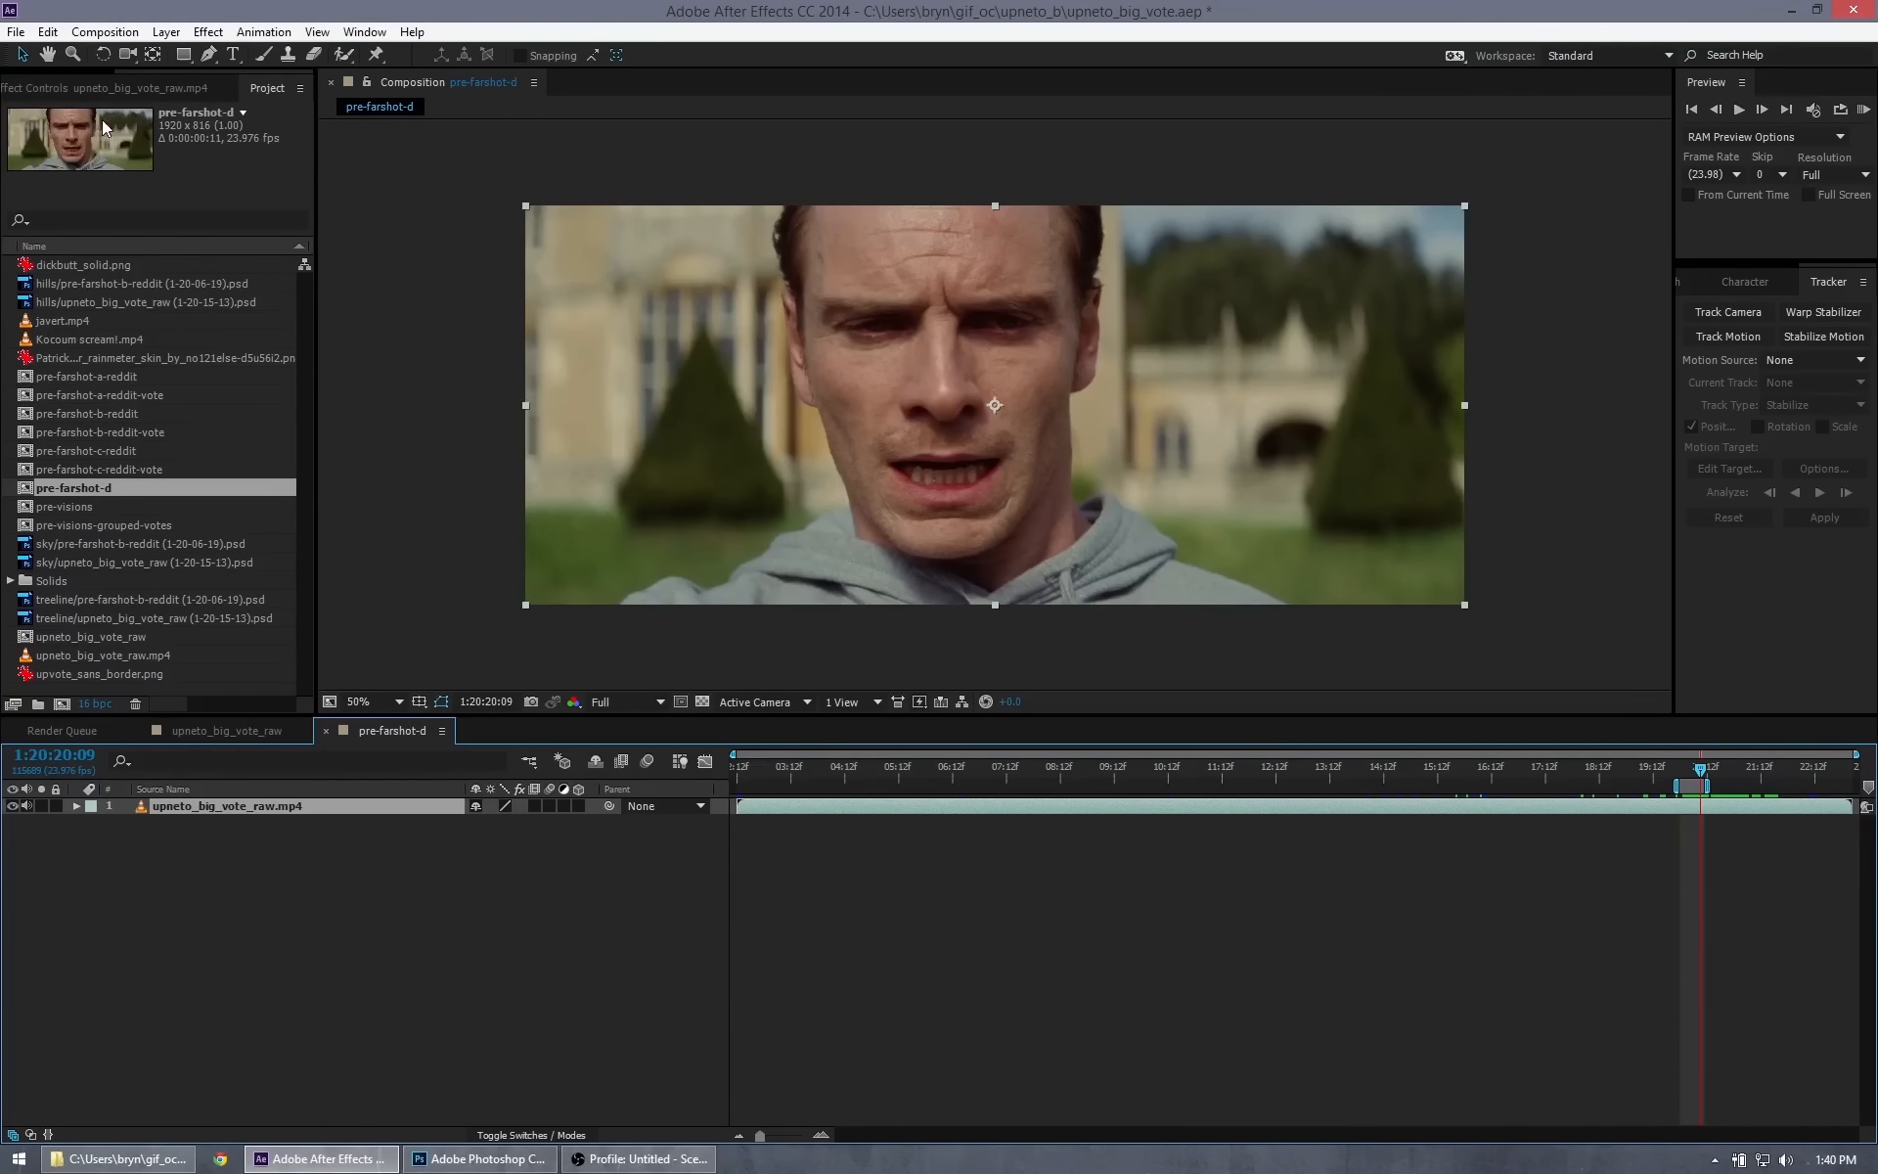
Check the first frames of the trimmed pre-farshot-d and undo the composition trim and work area changes.
left_click_drag(751, 764, 802, 766)
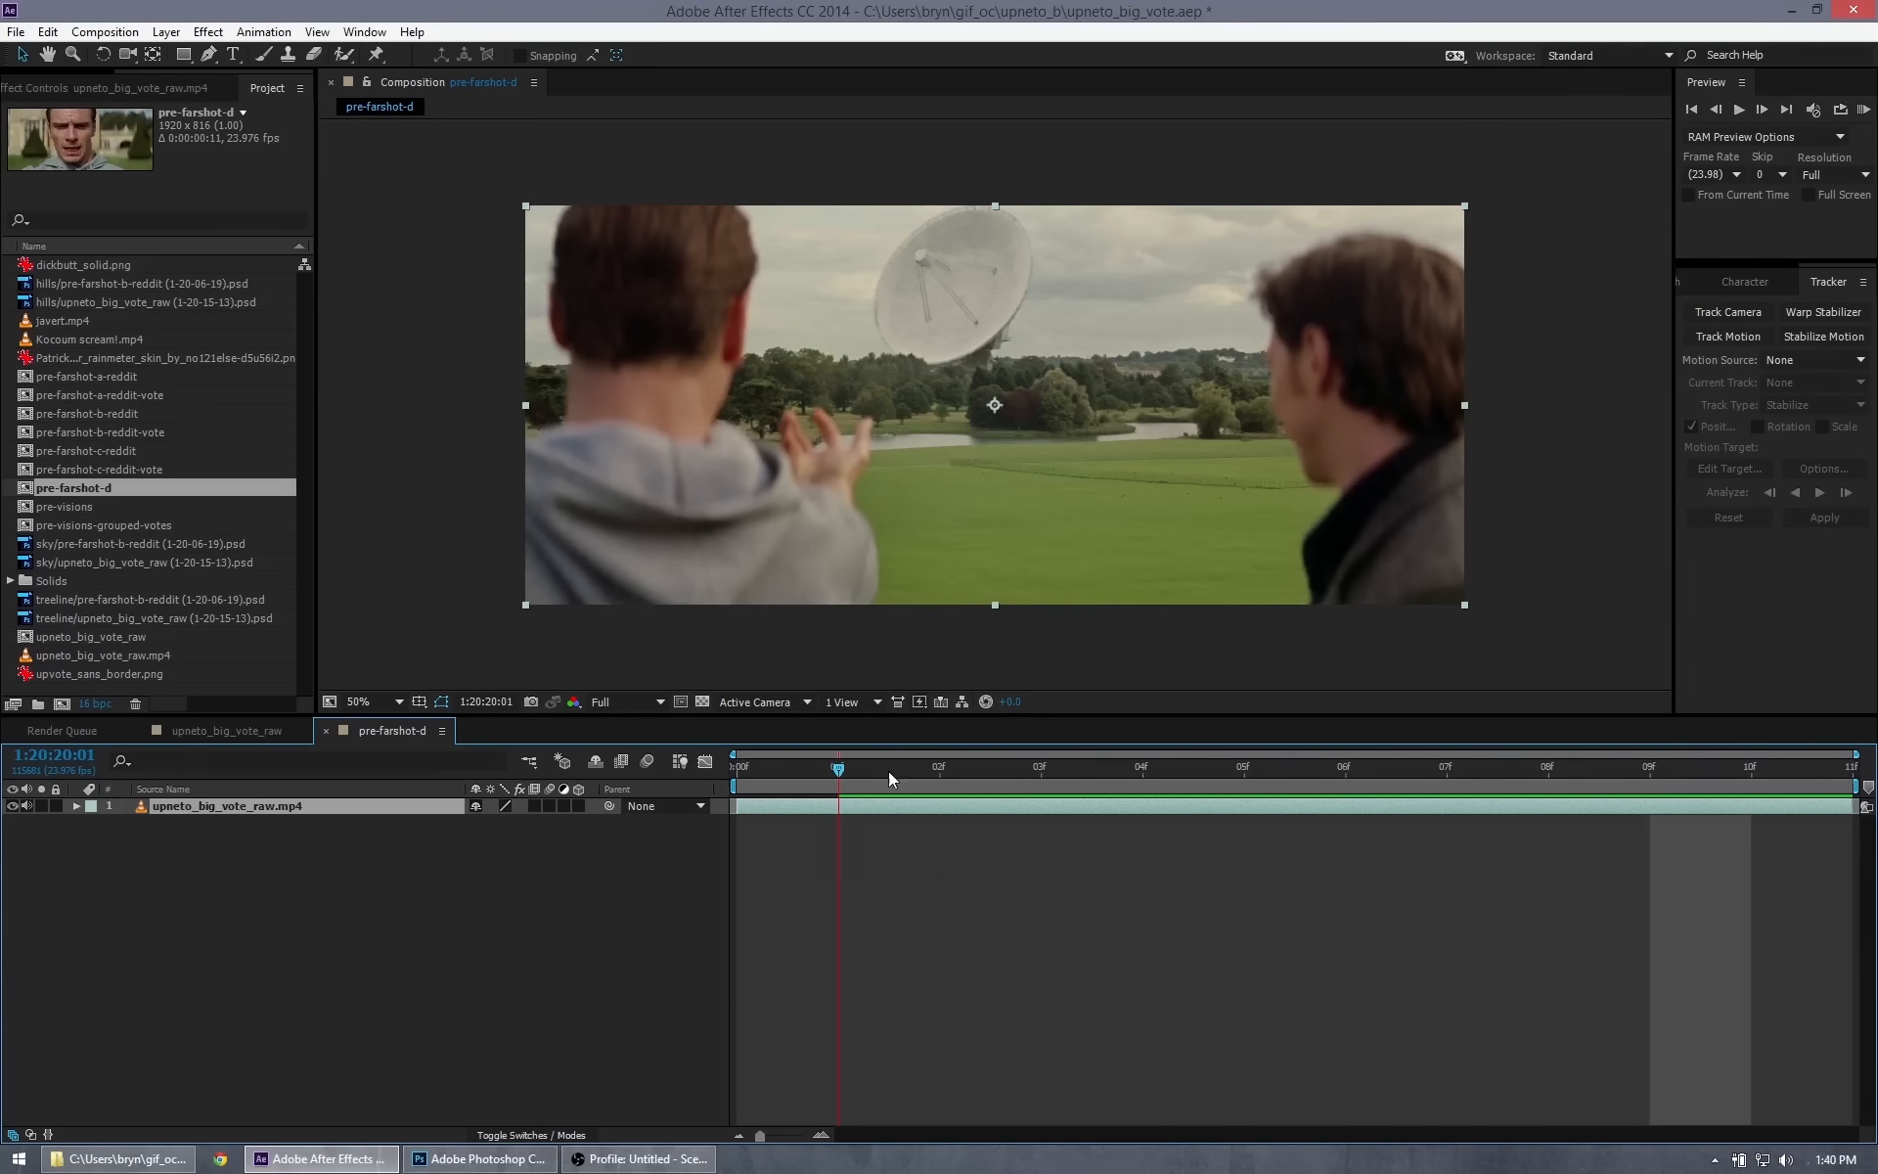
left_click(940, 770)
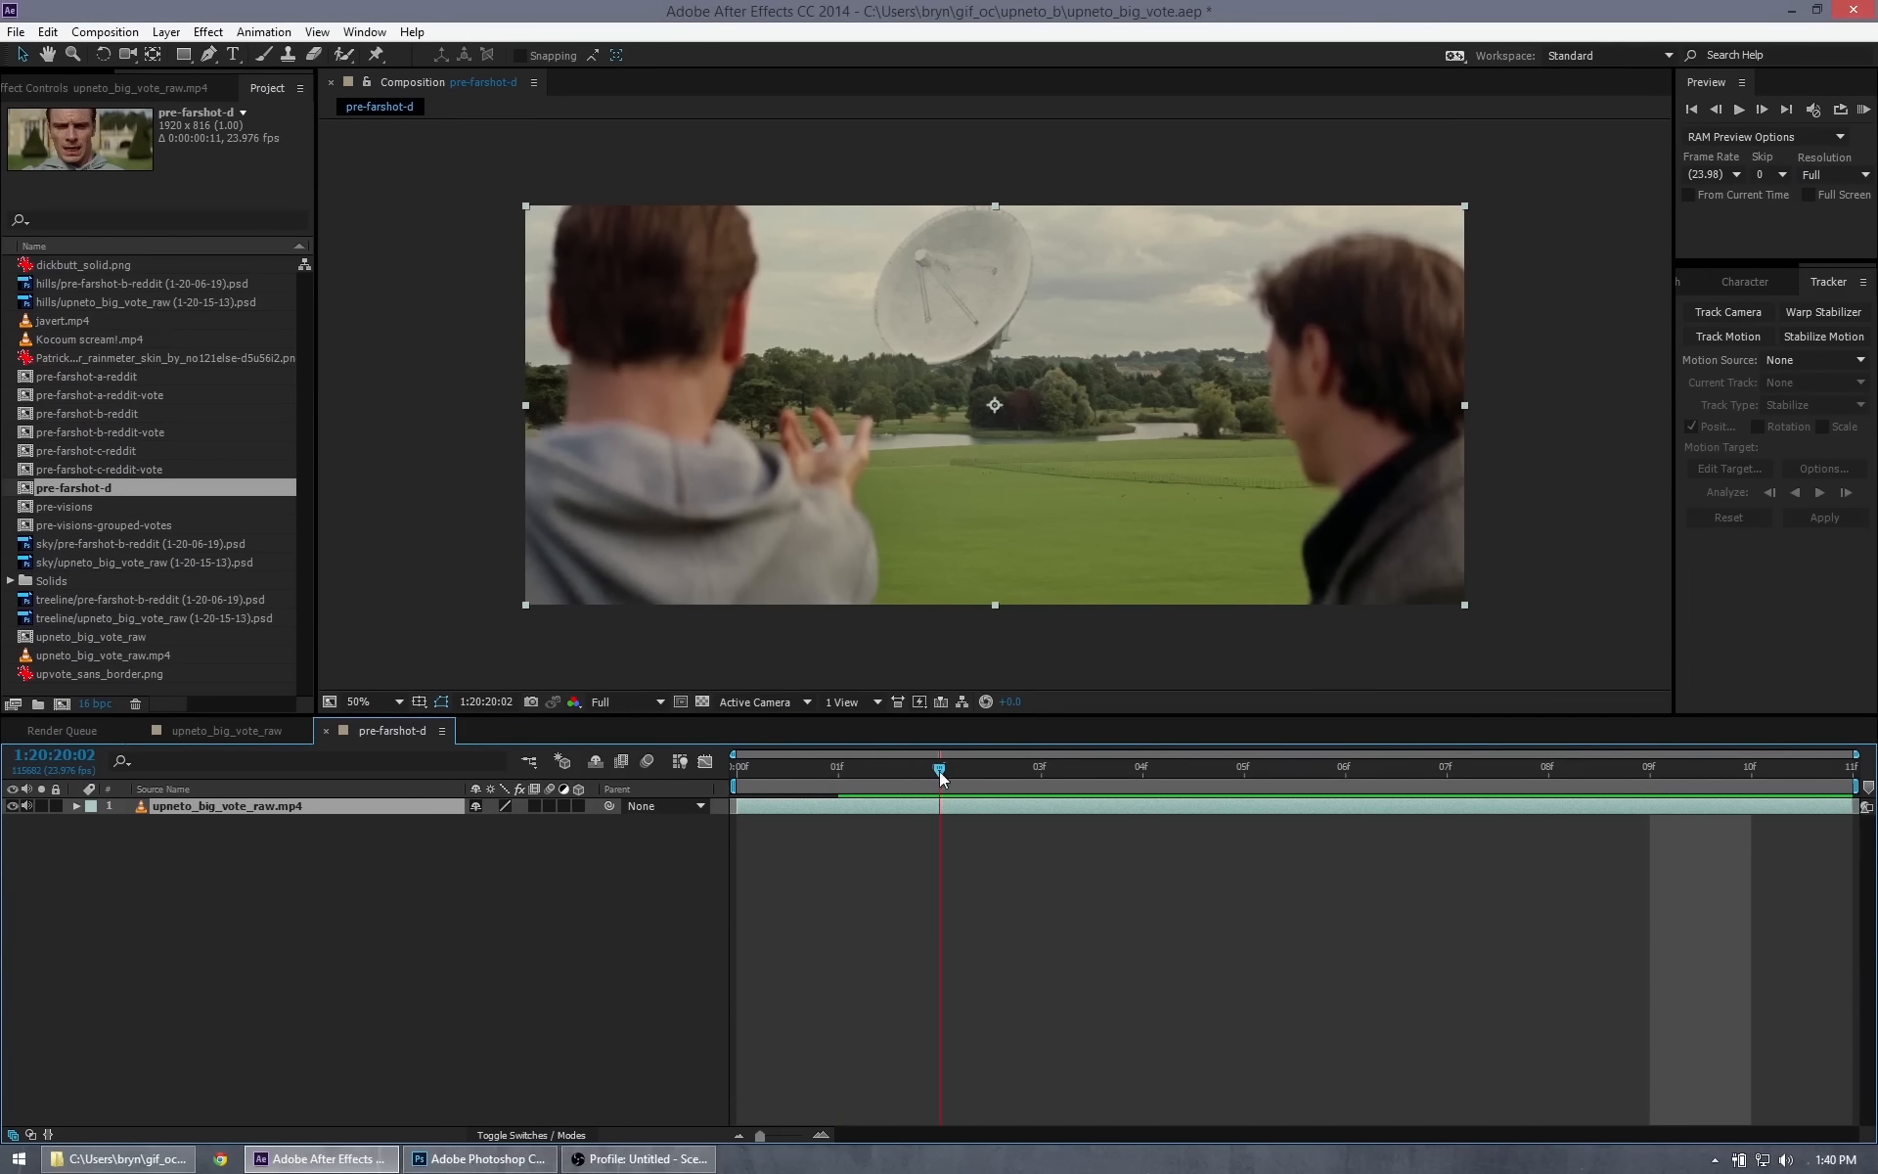
left_click_drag(1051, 771, 694, 773)
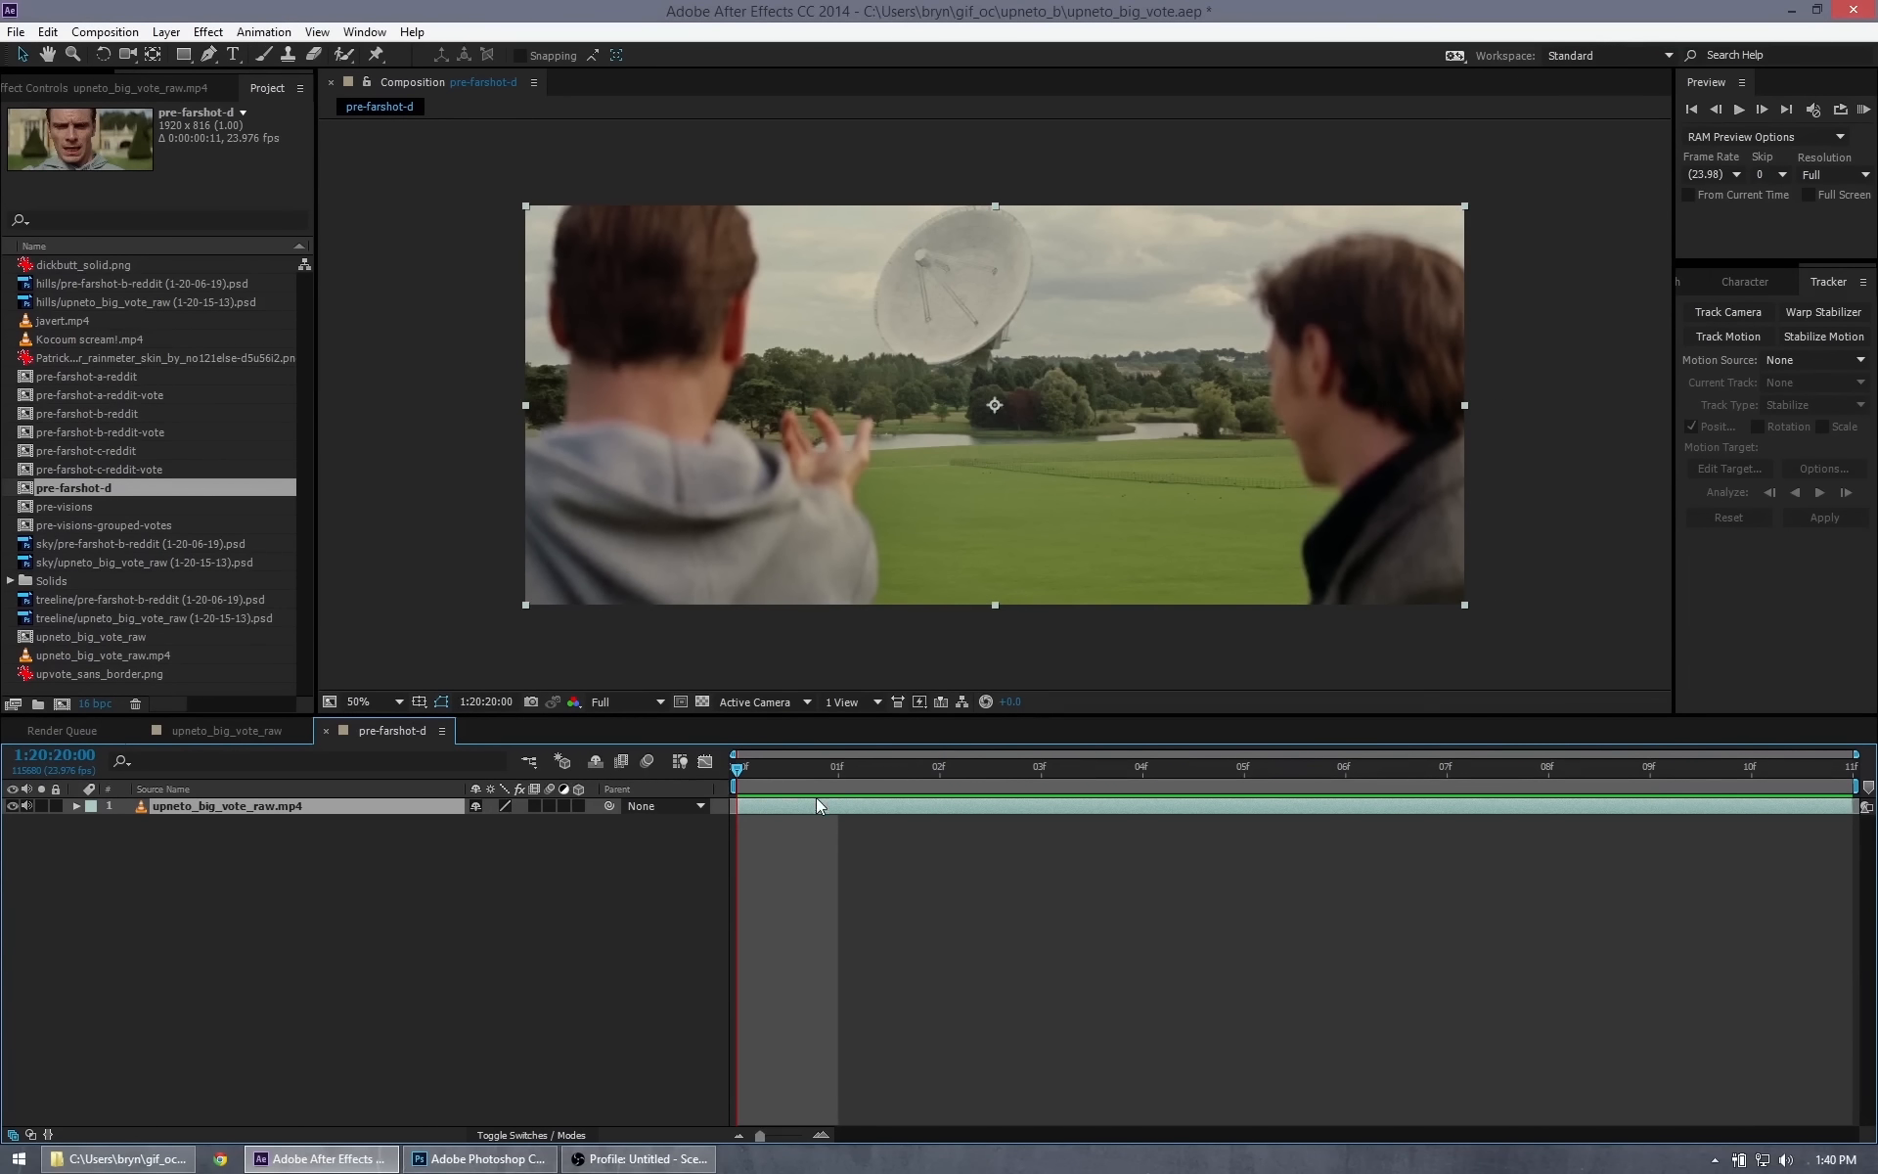
left_click_drag(818, 802, 767, 802)
key("ctrl+z")
key("ctrl+z")
key("ctrl+z")
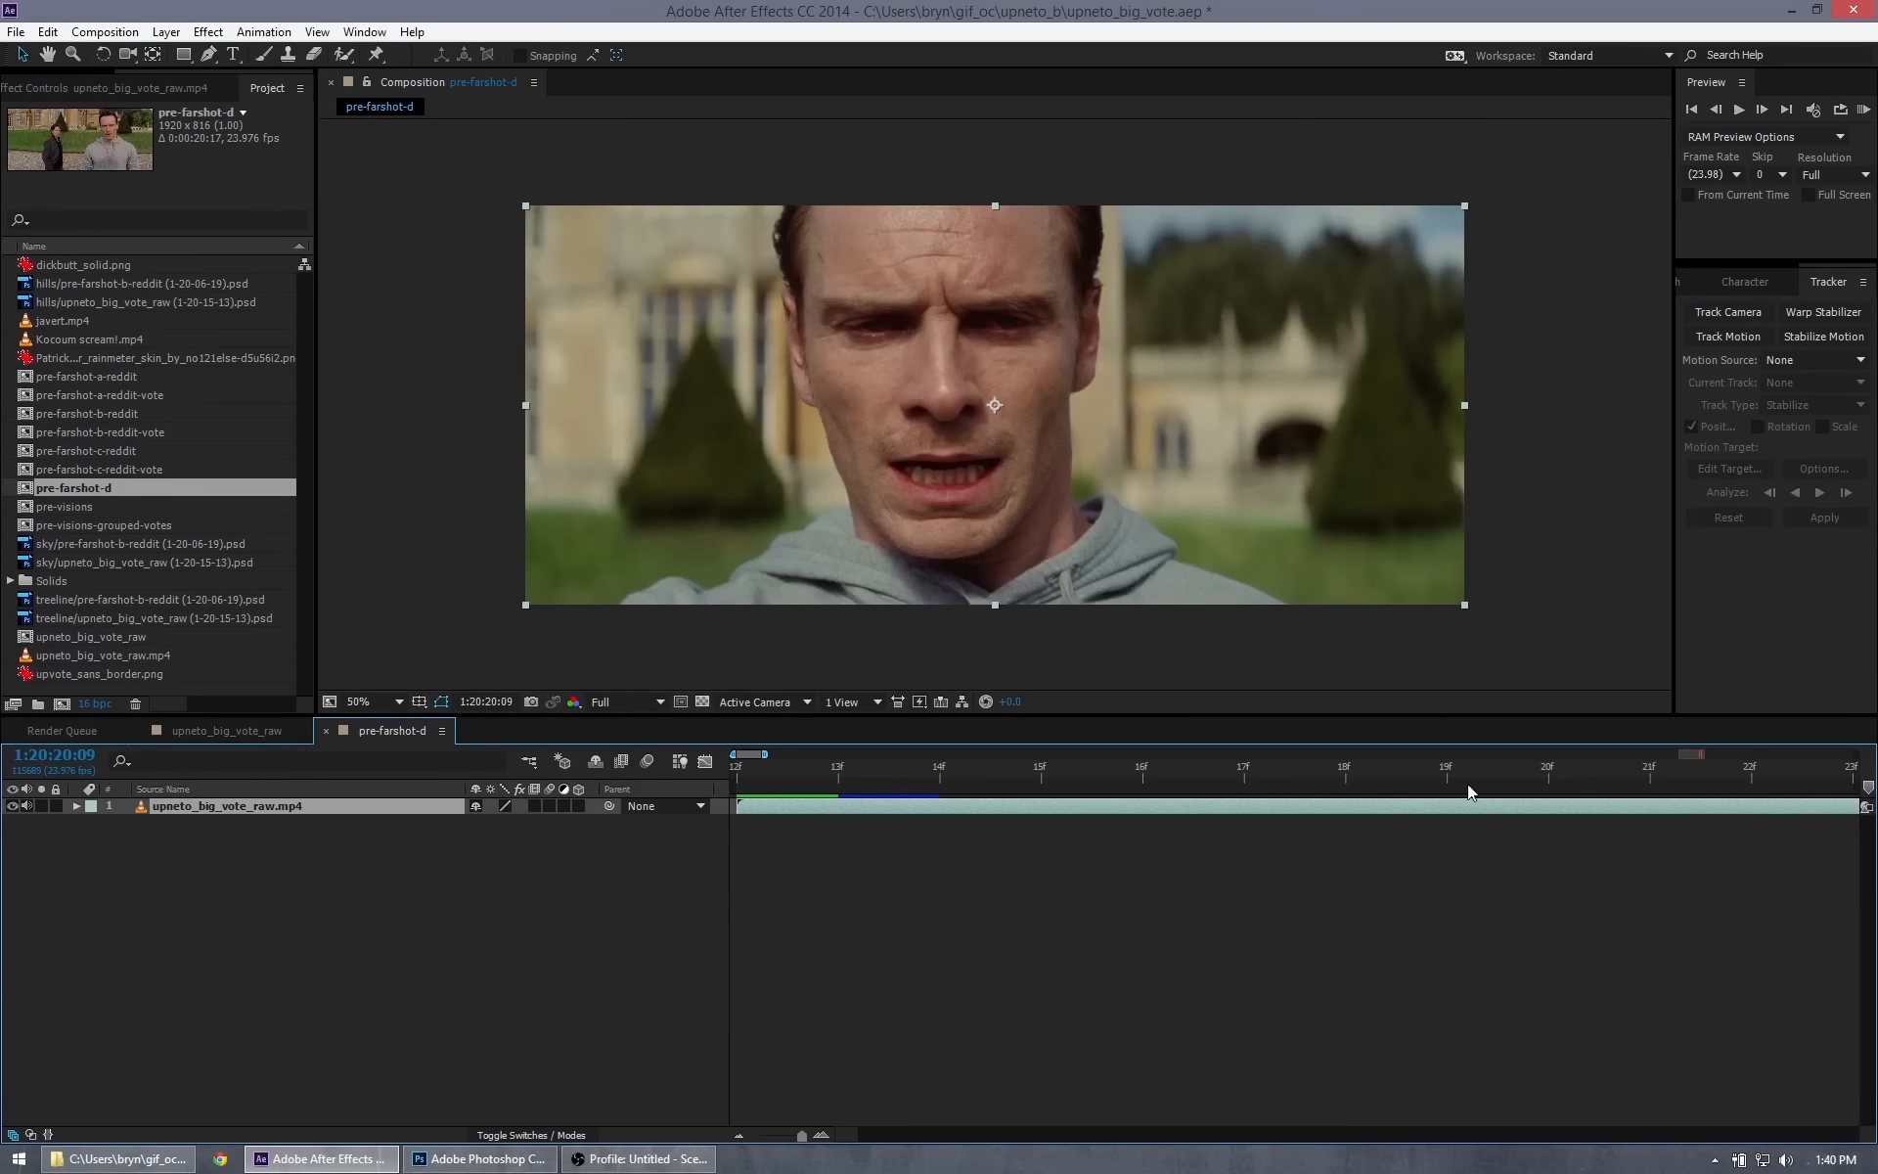
Play pre-farshot-d from near its start and stop the playback at 1:20:04:06.
left_click(813, 777)
key("space")
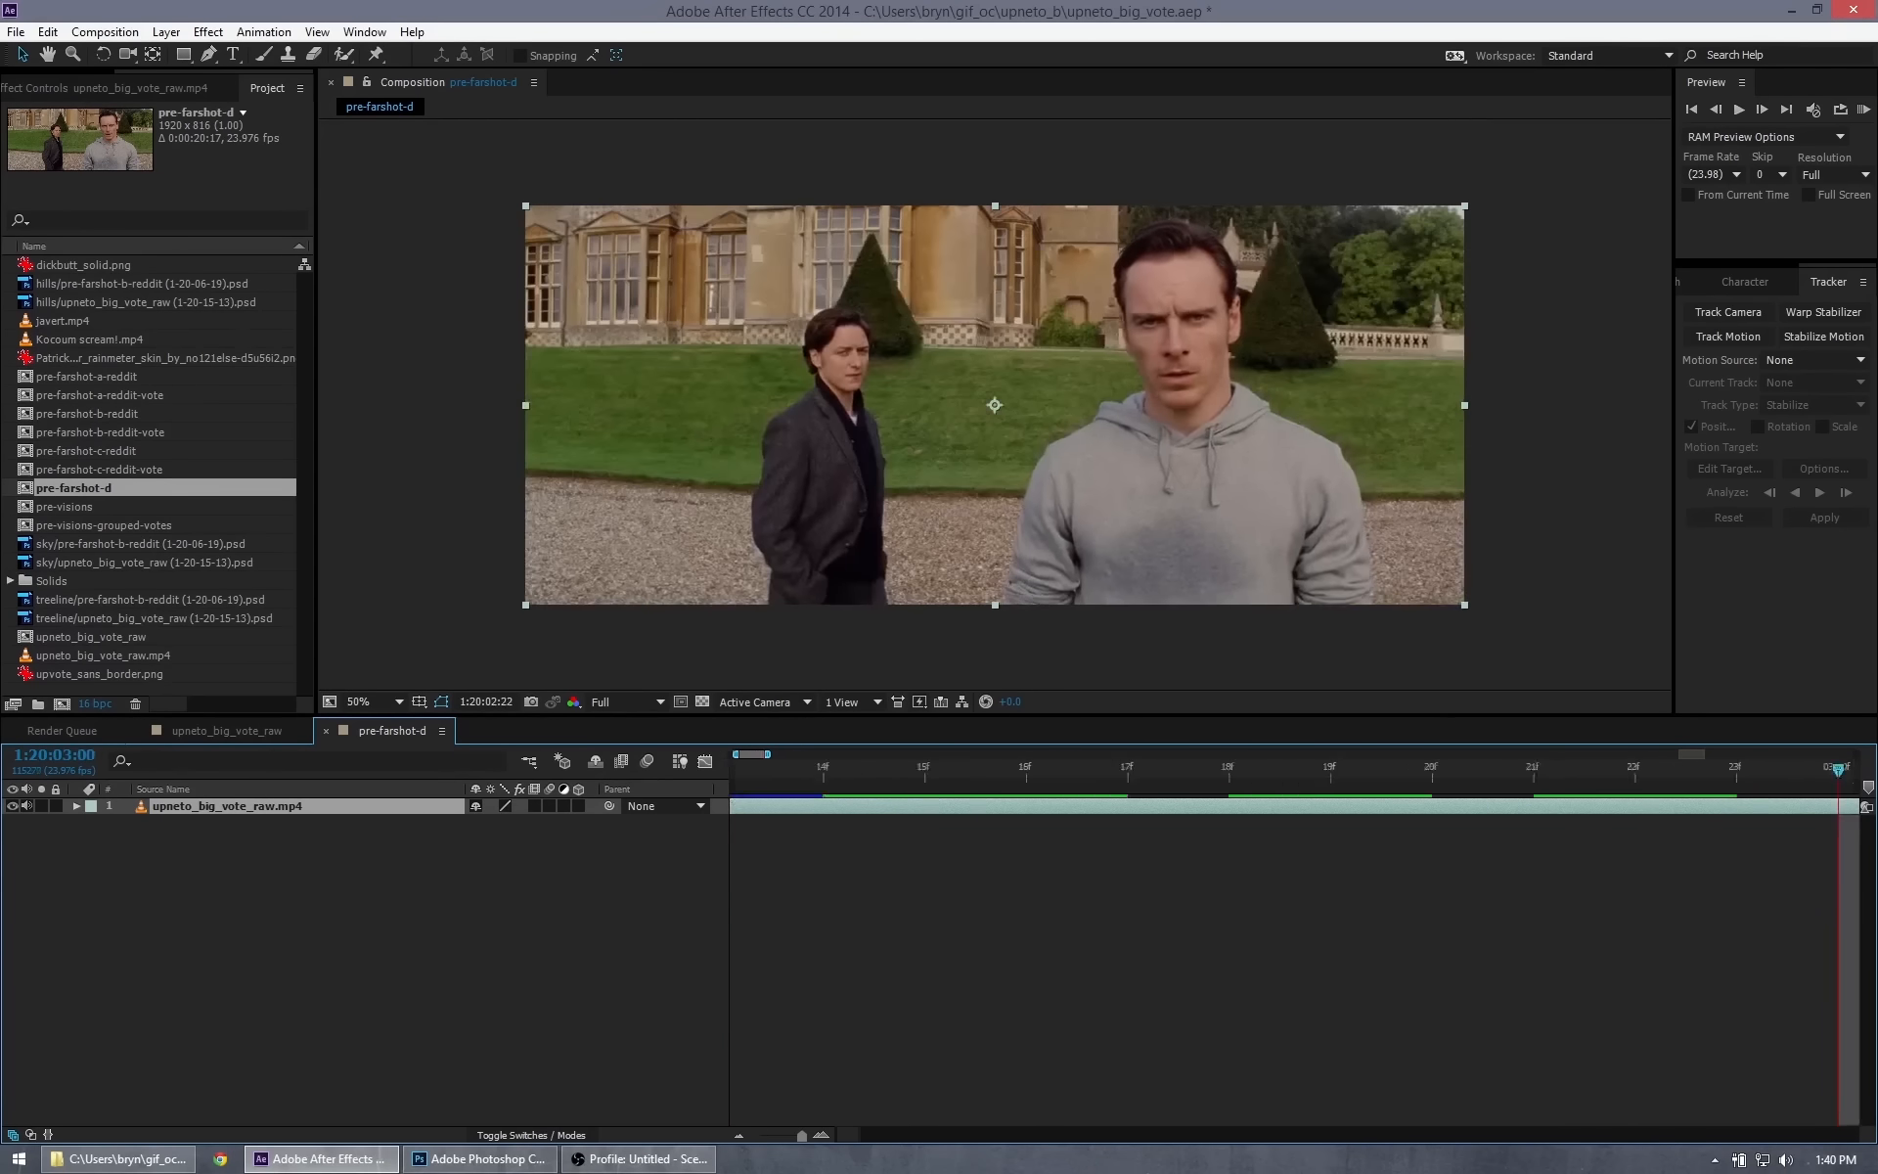
key("space")
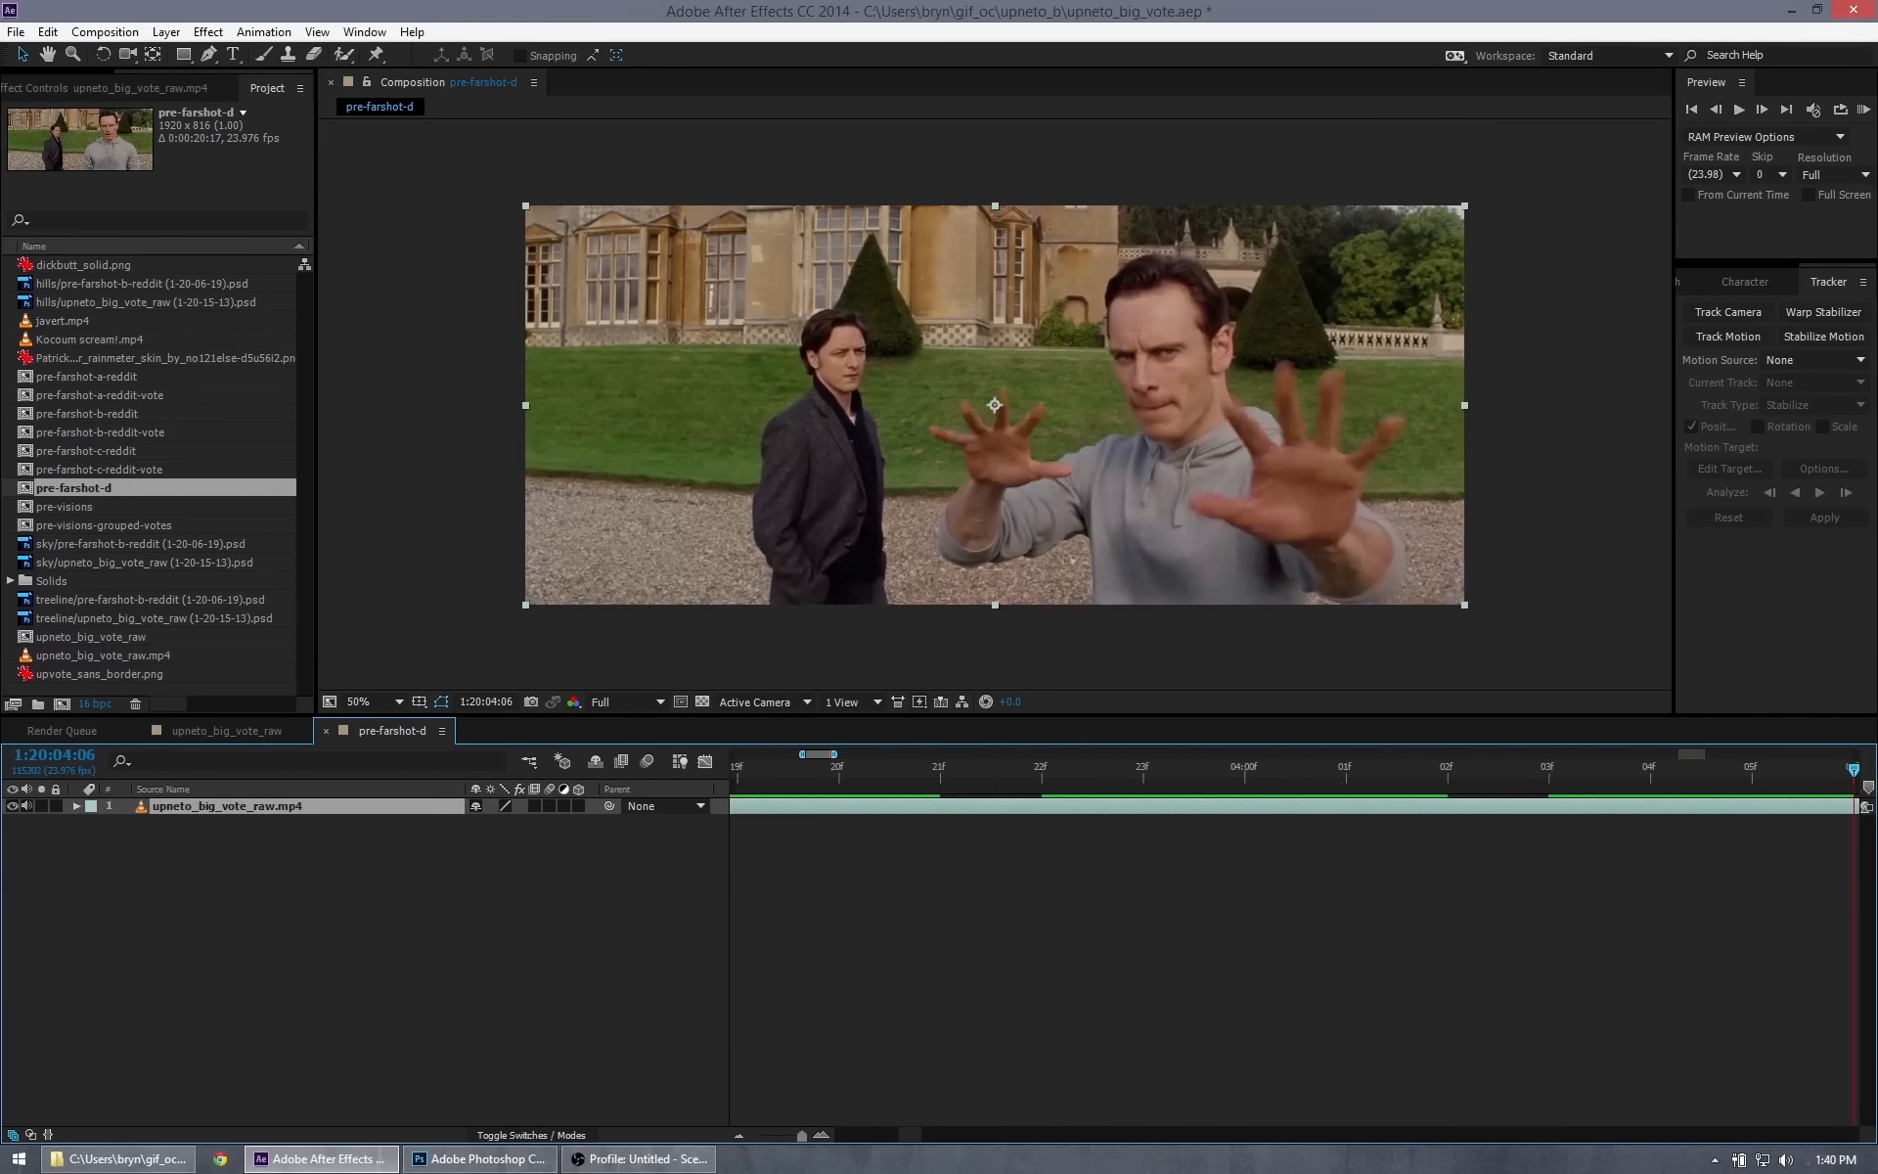
key("minus")
key("minus")
key("minus")
key("minus")
key("minus")
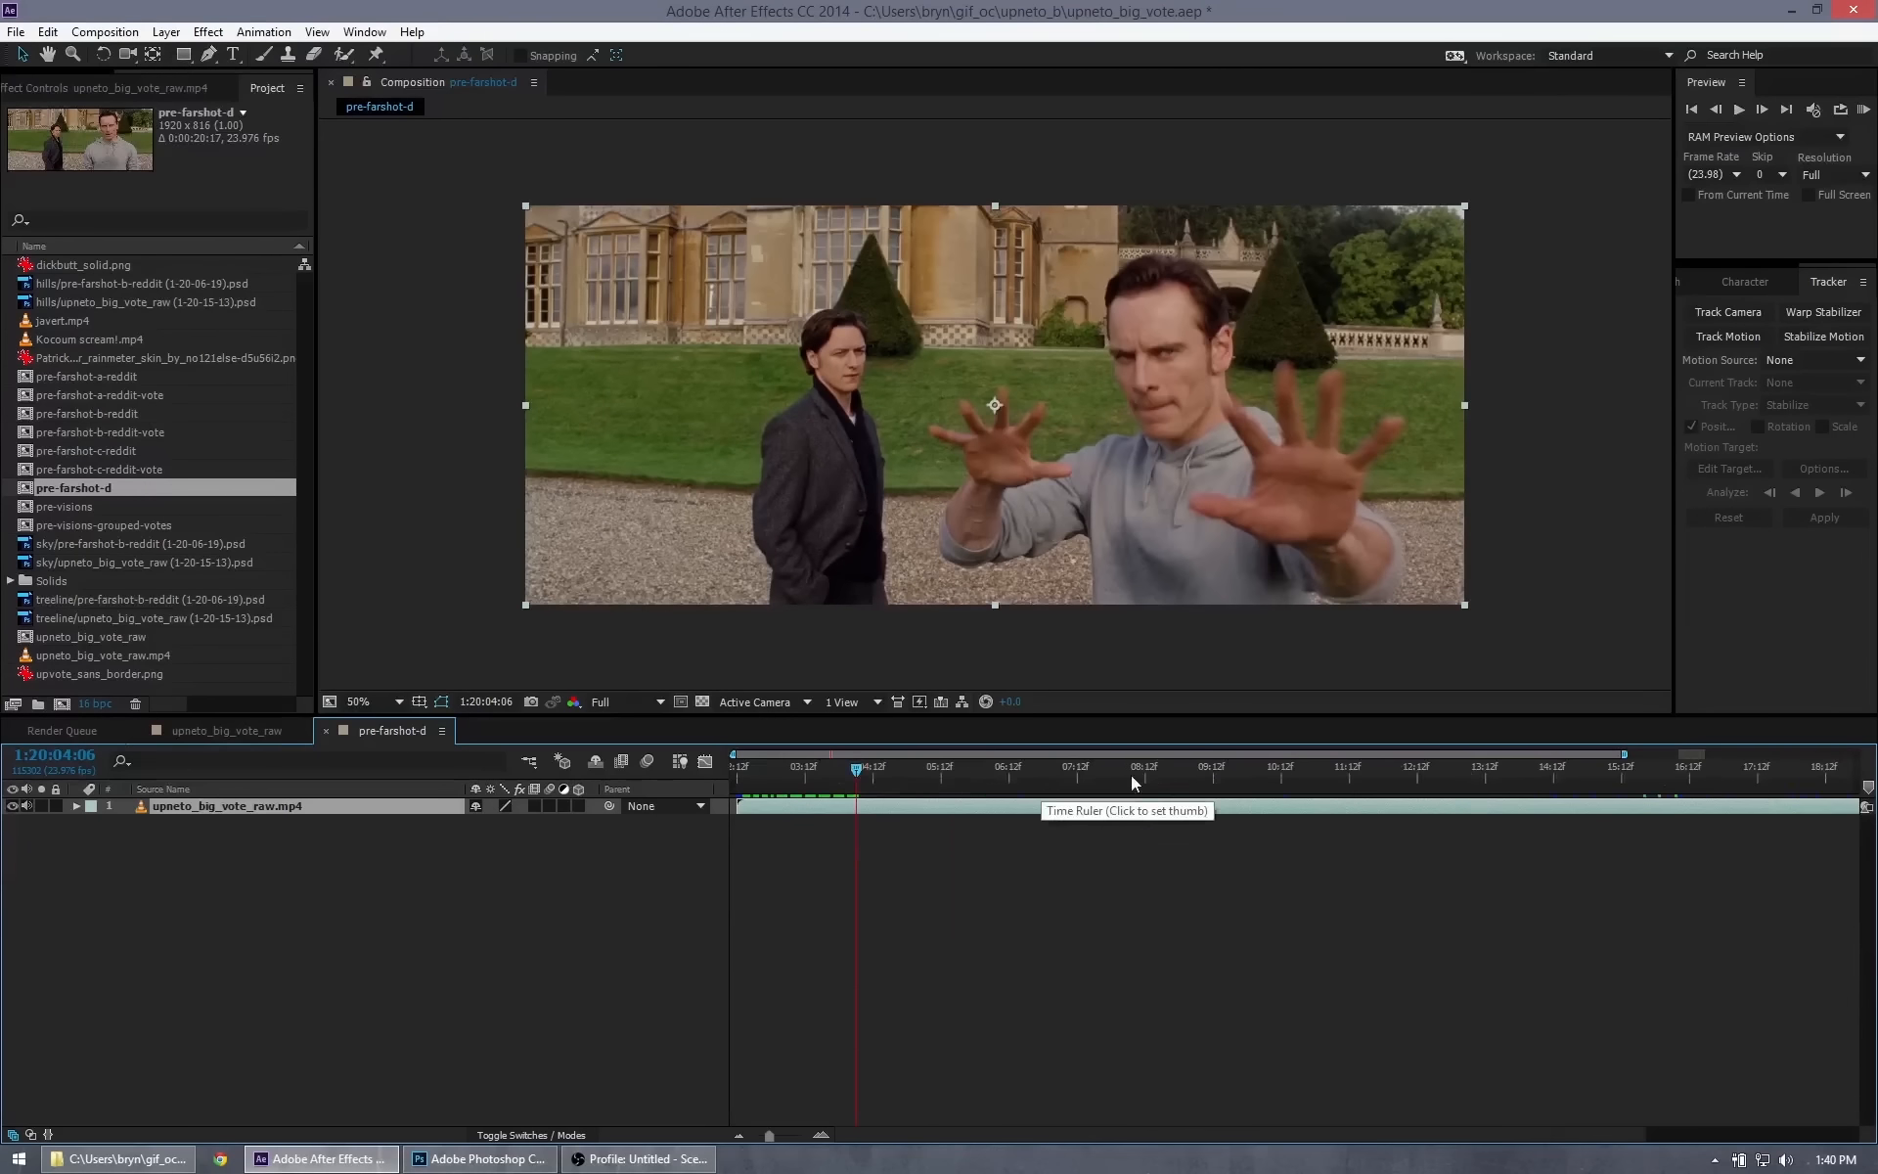
Try to trim pre-farshot-d to an 18-frame work area starting at 1:20:19:20.
left_click(1680, 774)
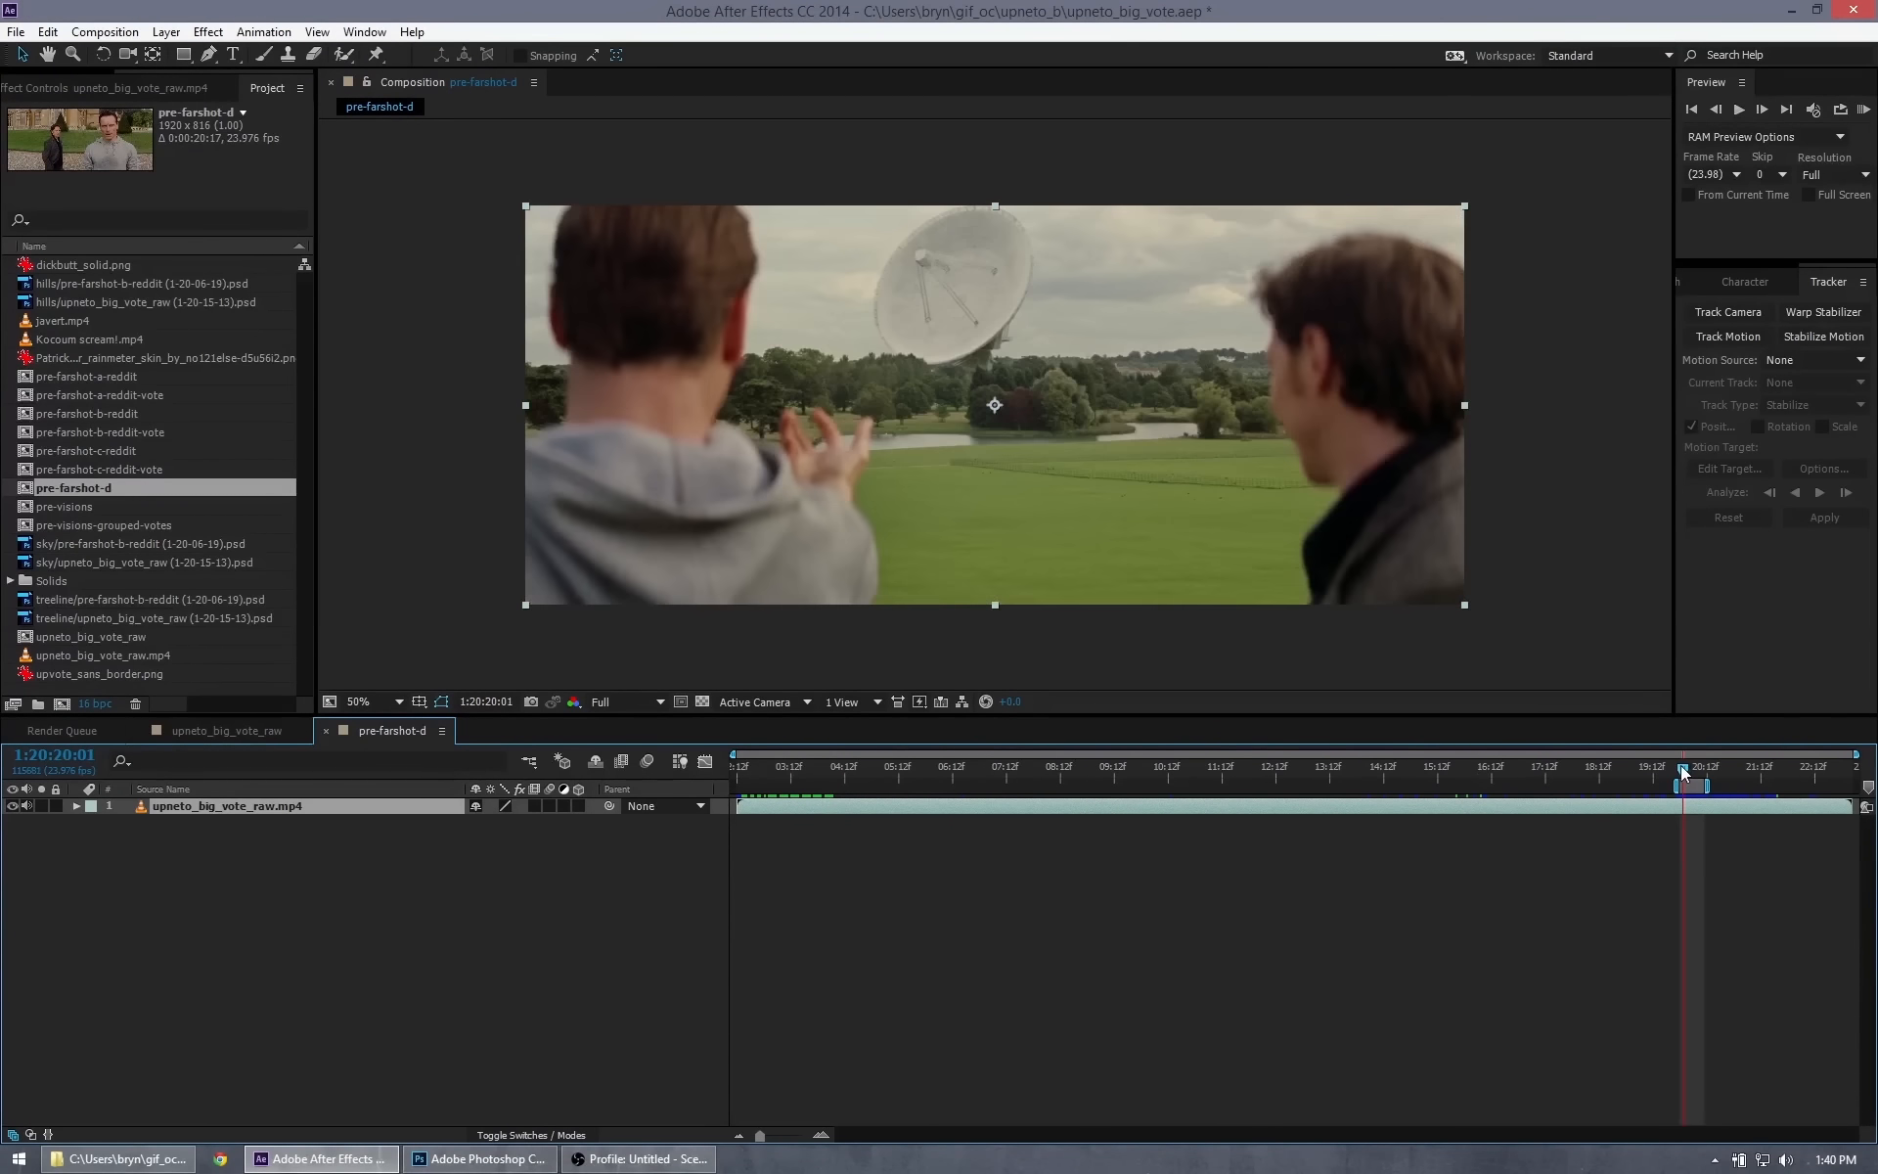
left_click_drag(1670, 787, 1717, 787)
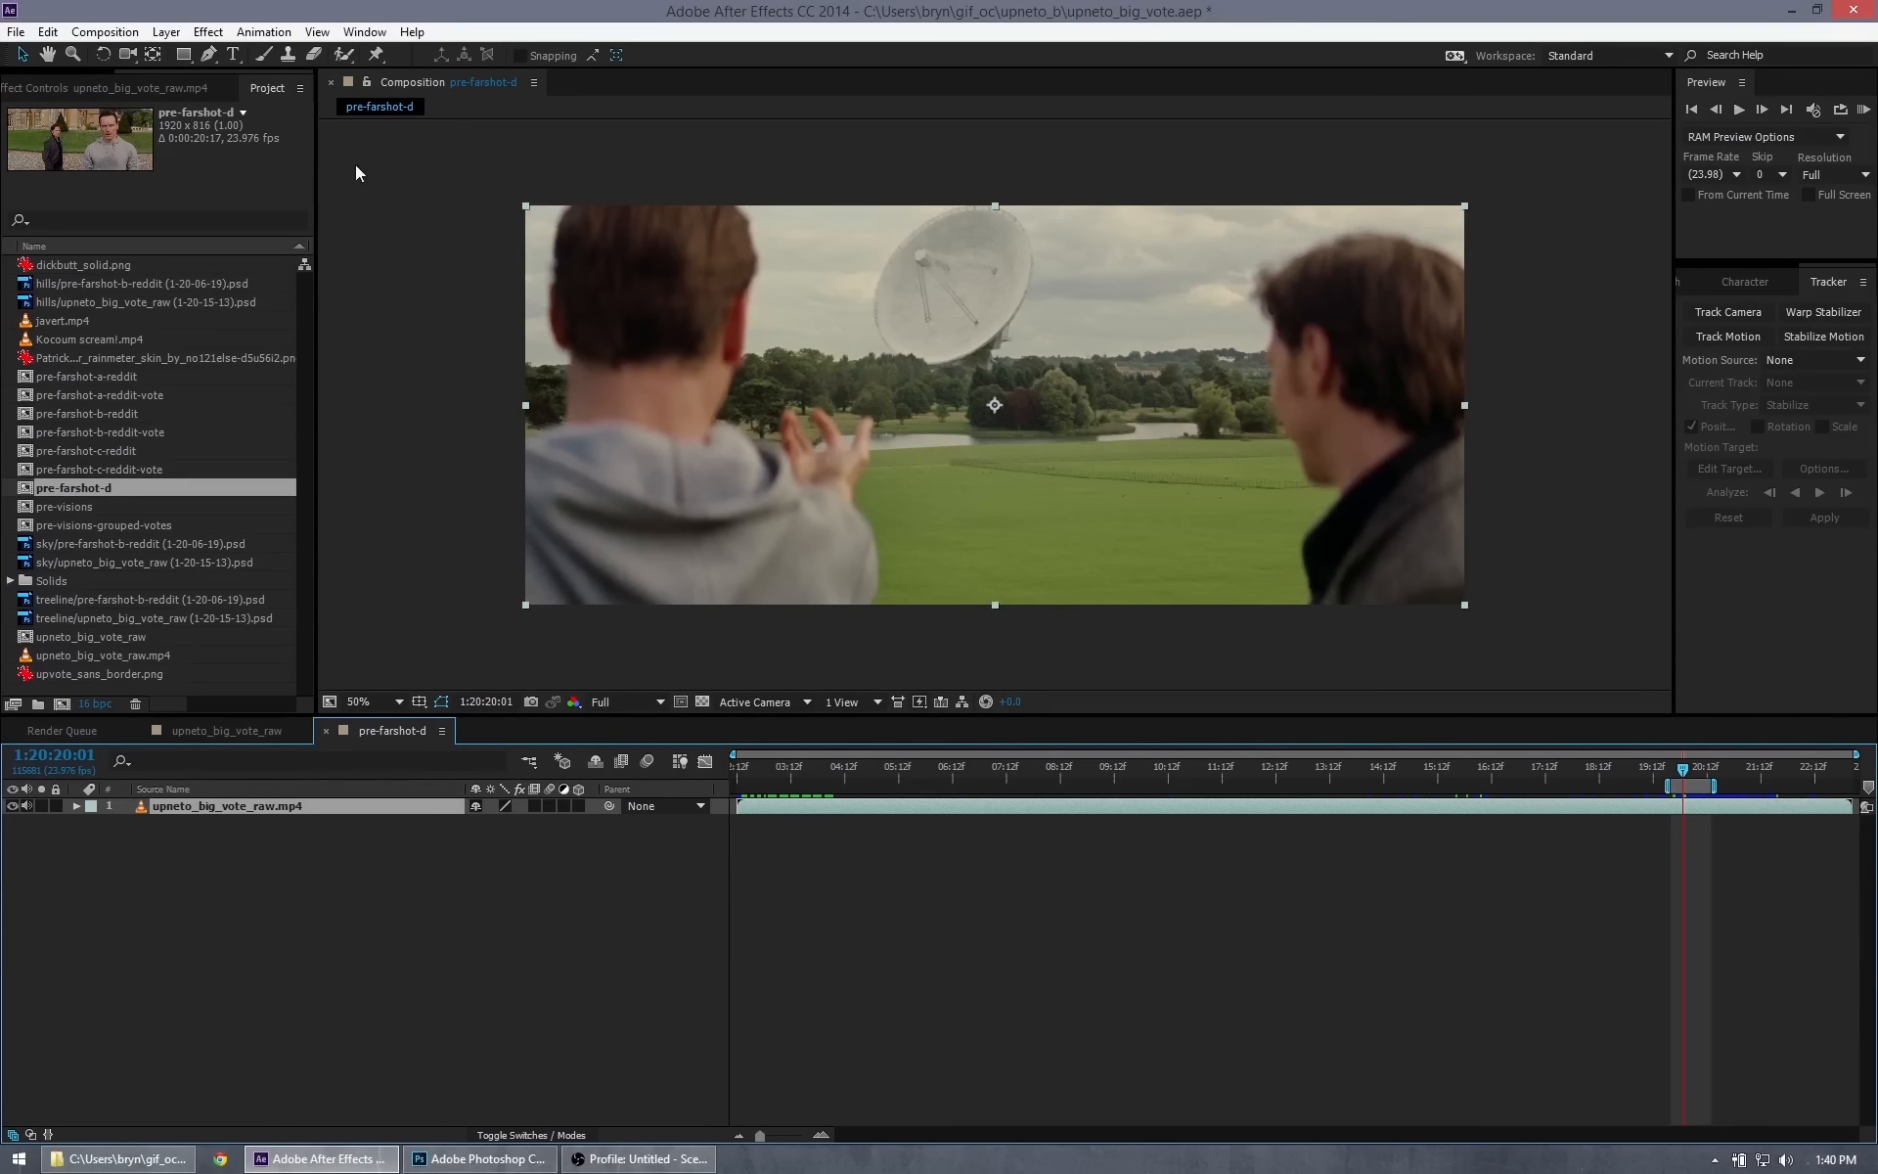
left_click(105, 31)
left_click(85, 126)
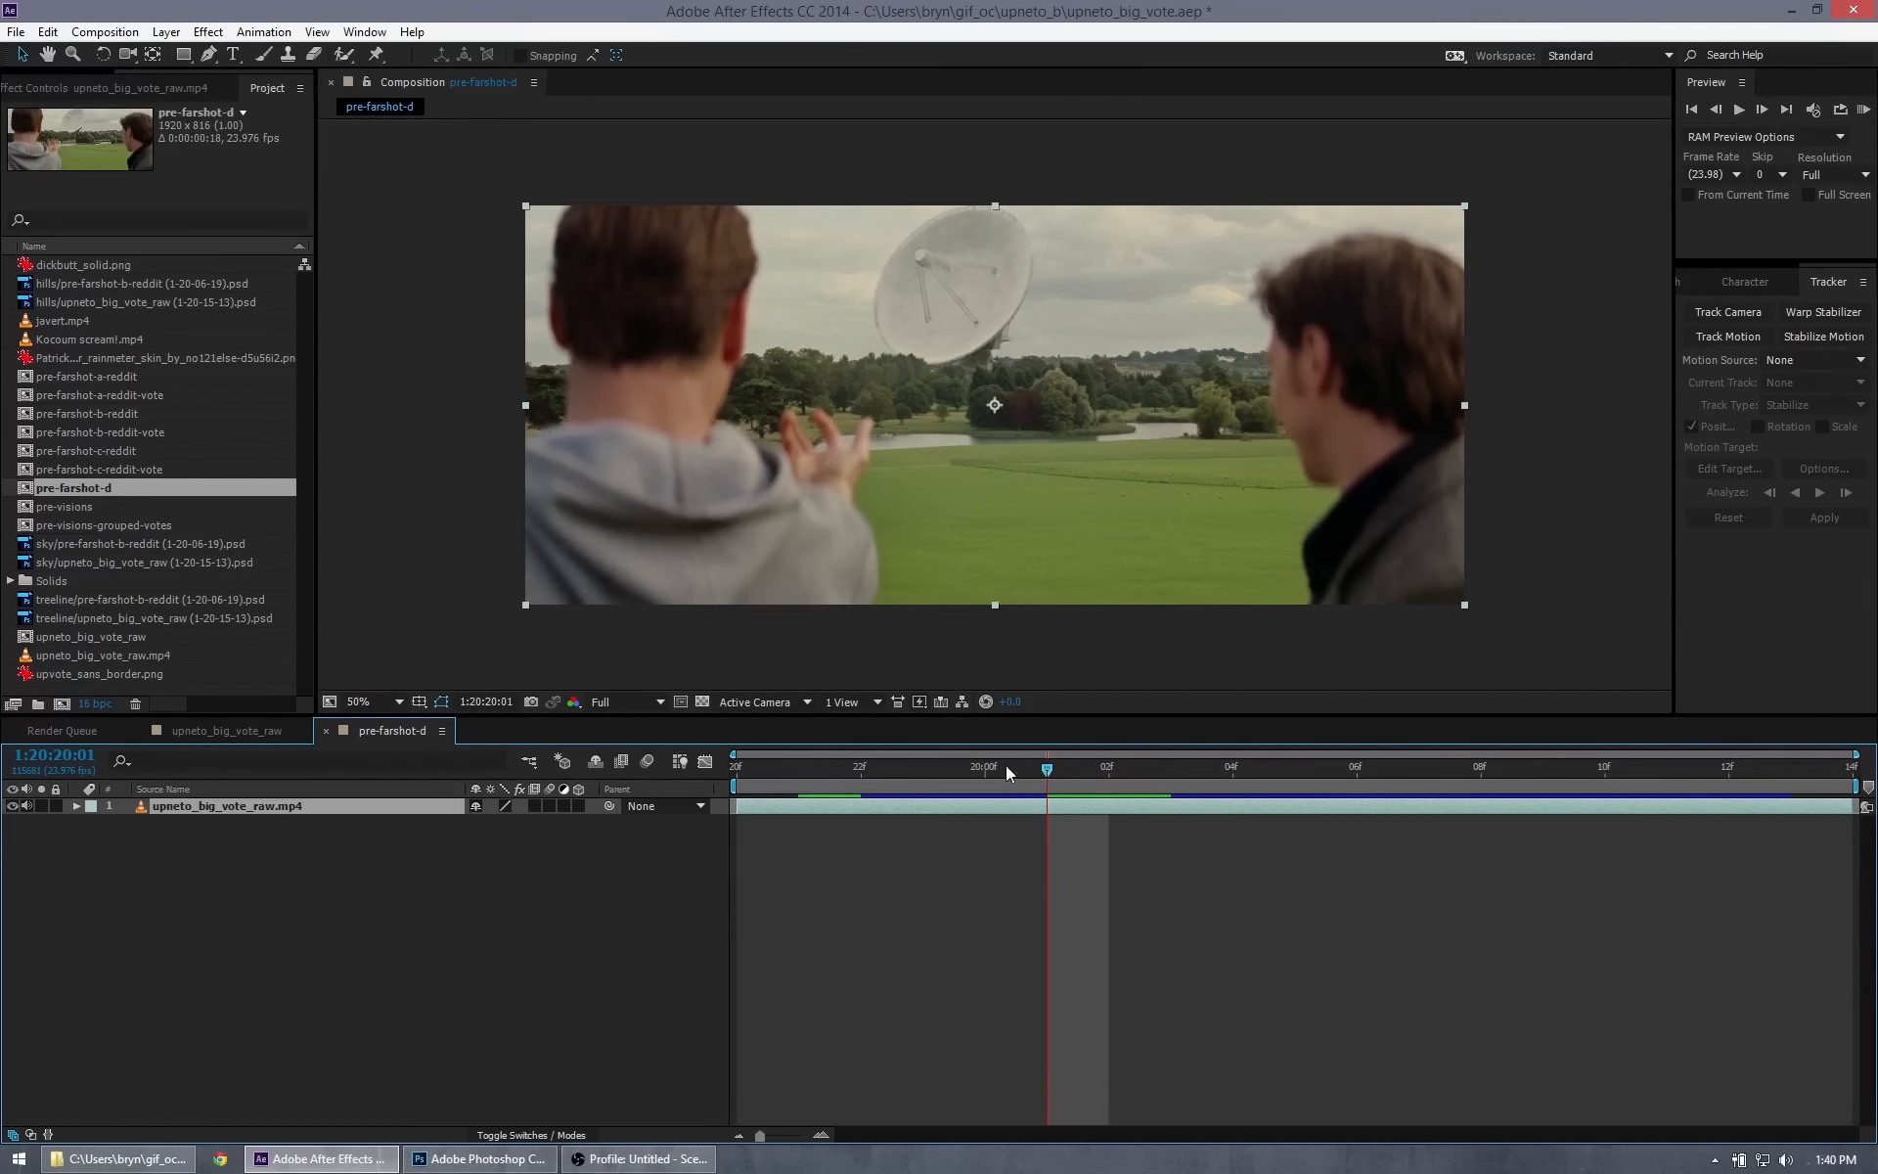
Scrub through the trimmed pre-farshot-d from end to start and undo the composition trim.
left_click_drag(1005, 767, 1863, 794)
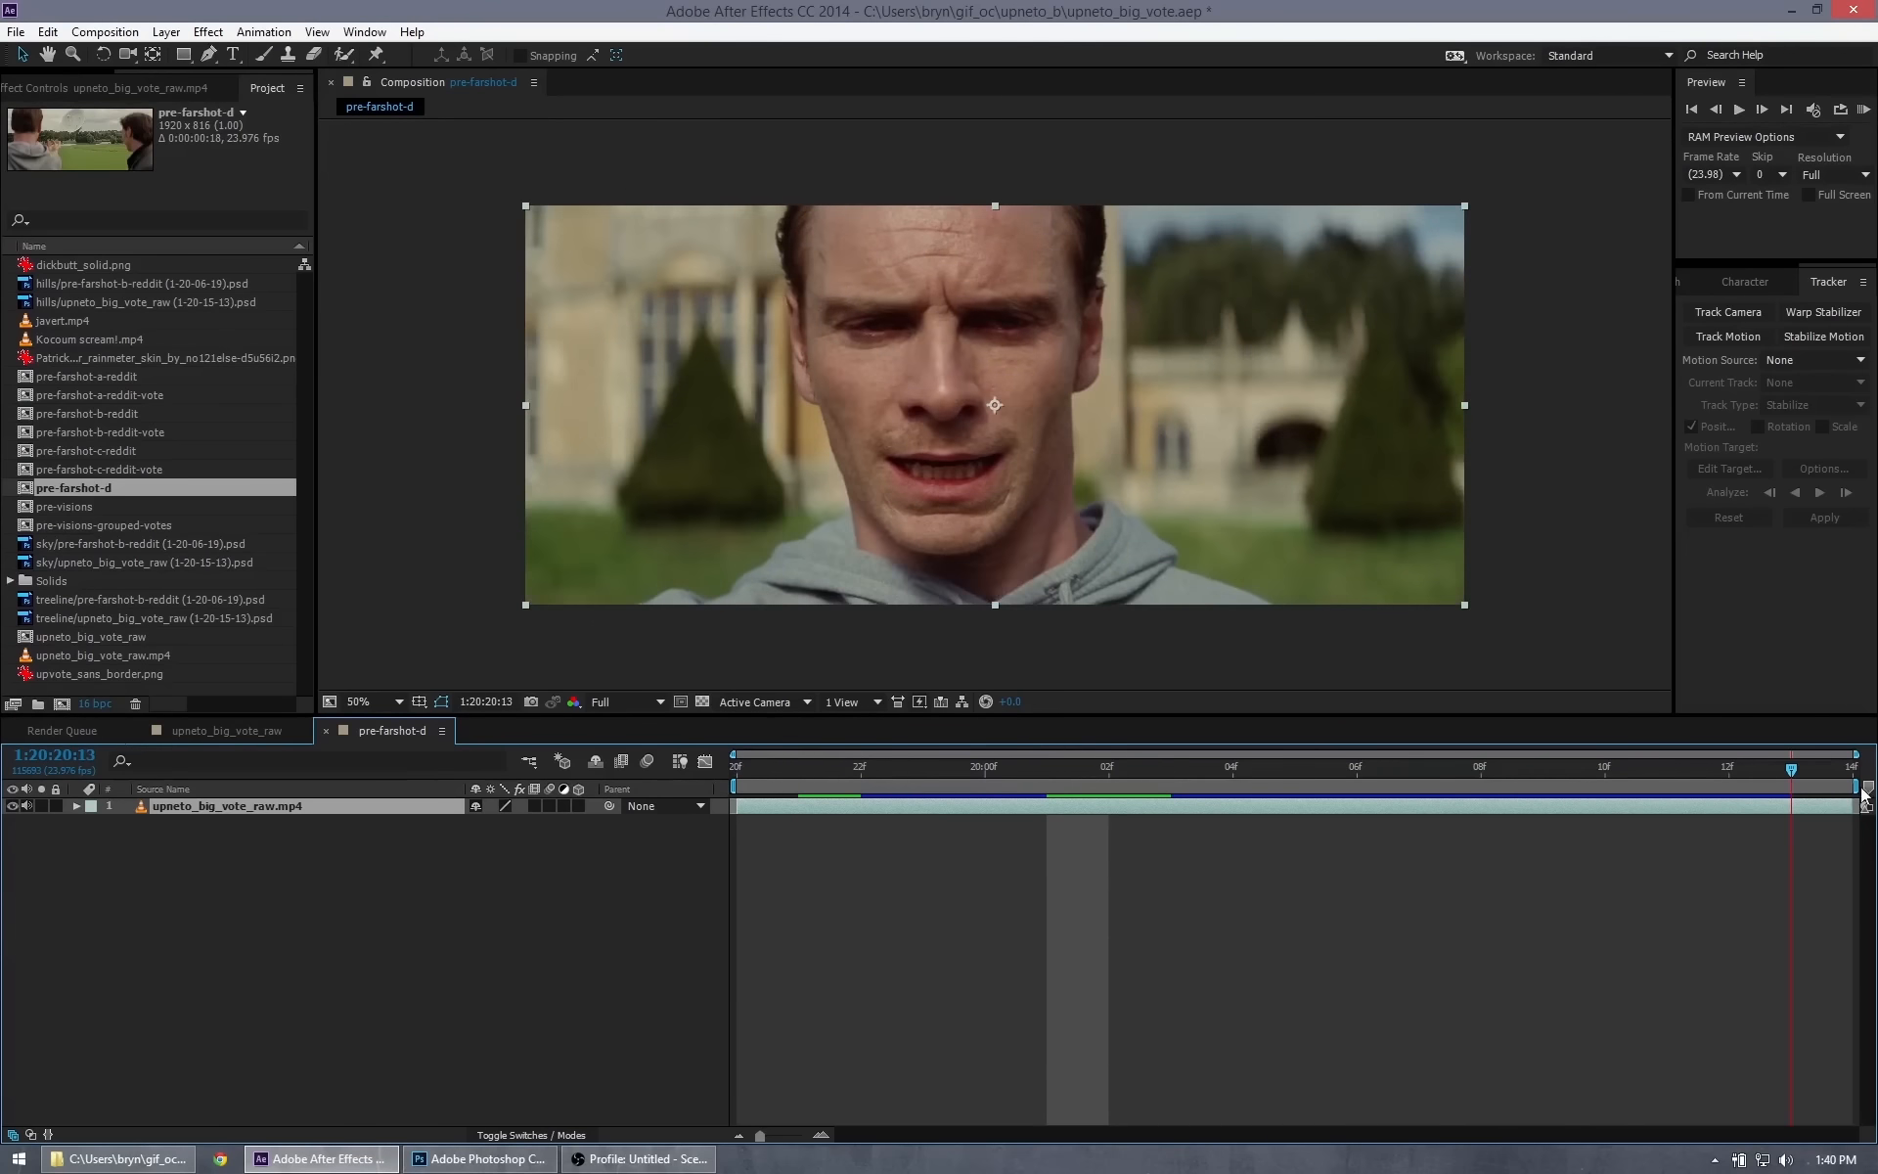
left_click_drag(1690, 782, 723, 779)
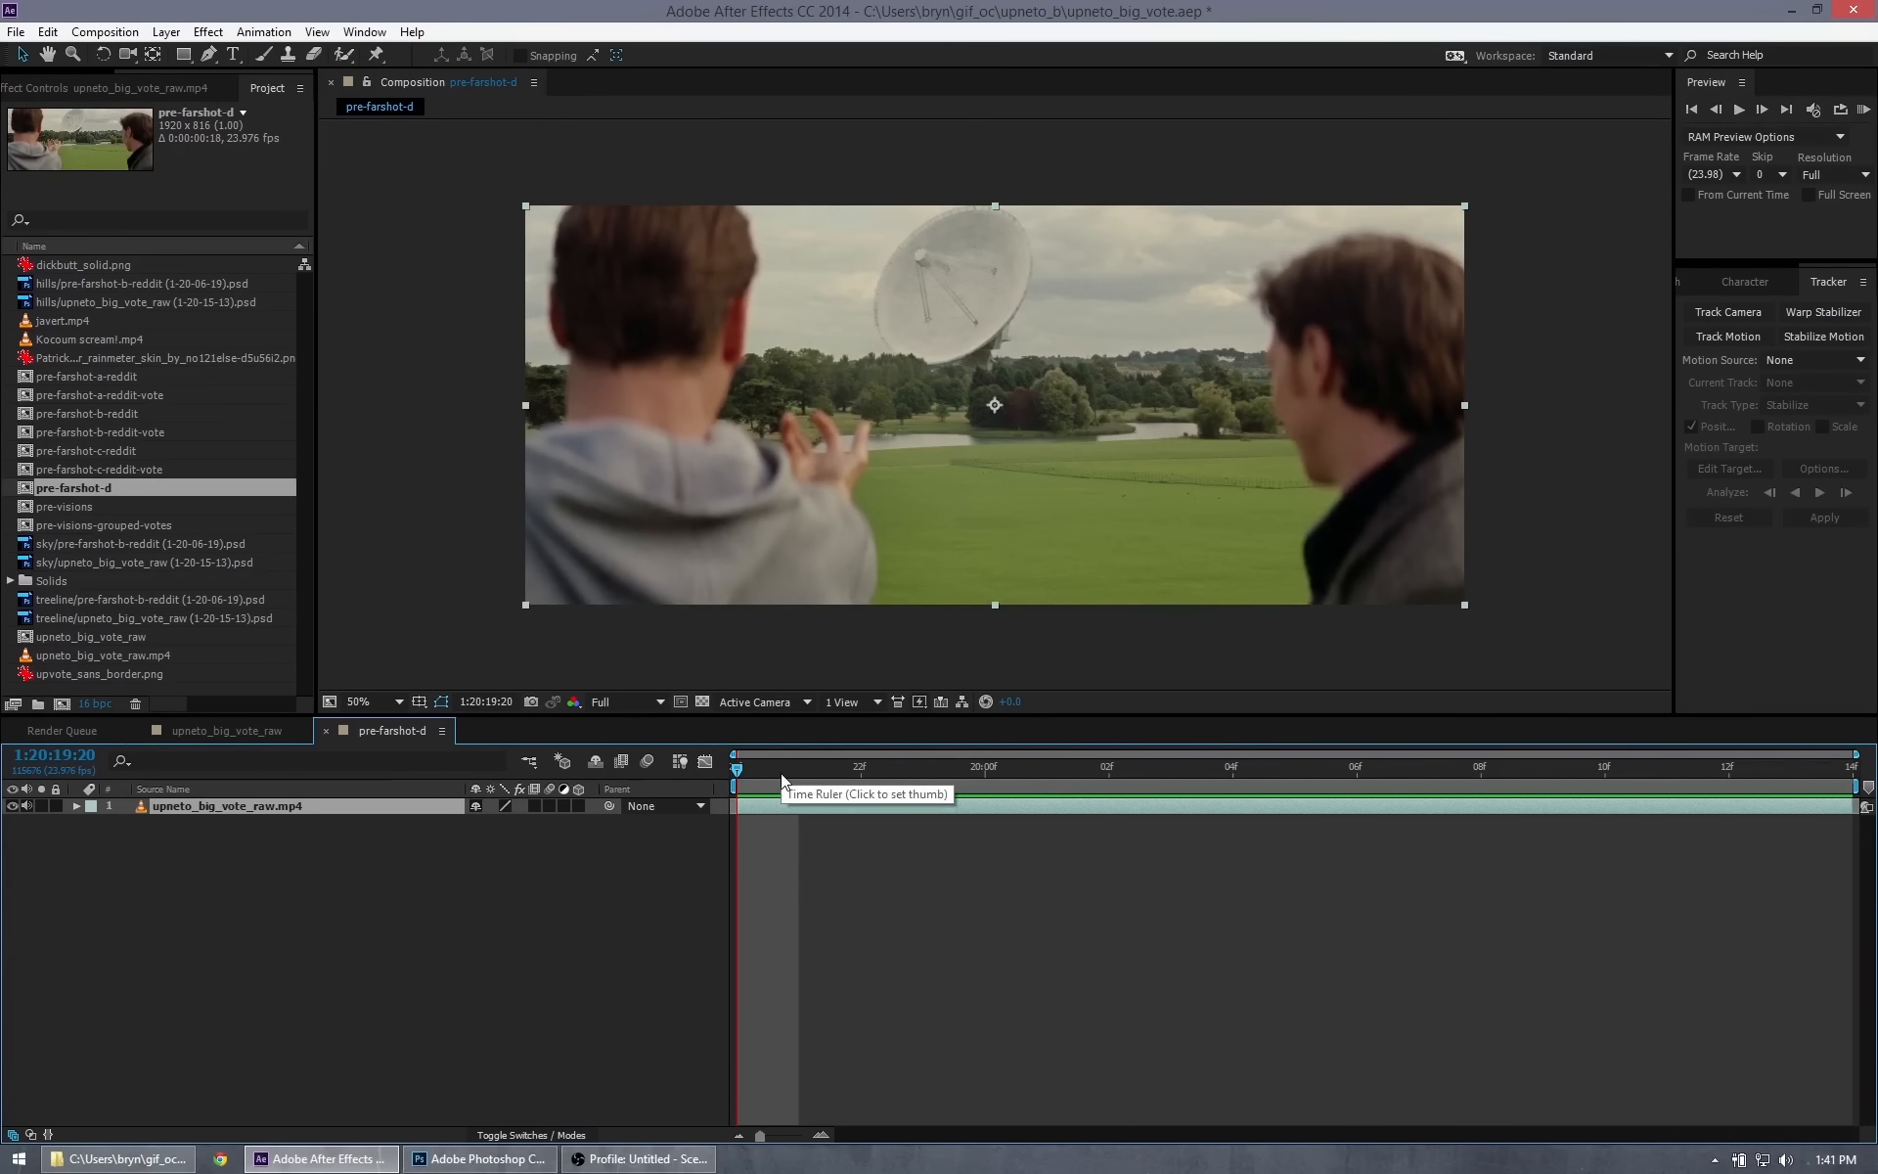
key("ctrl+z")
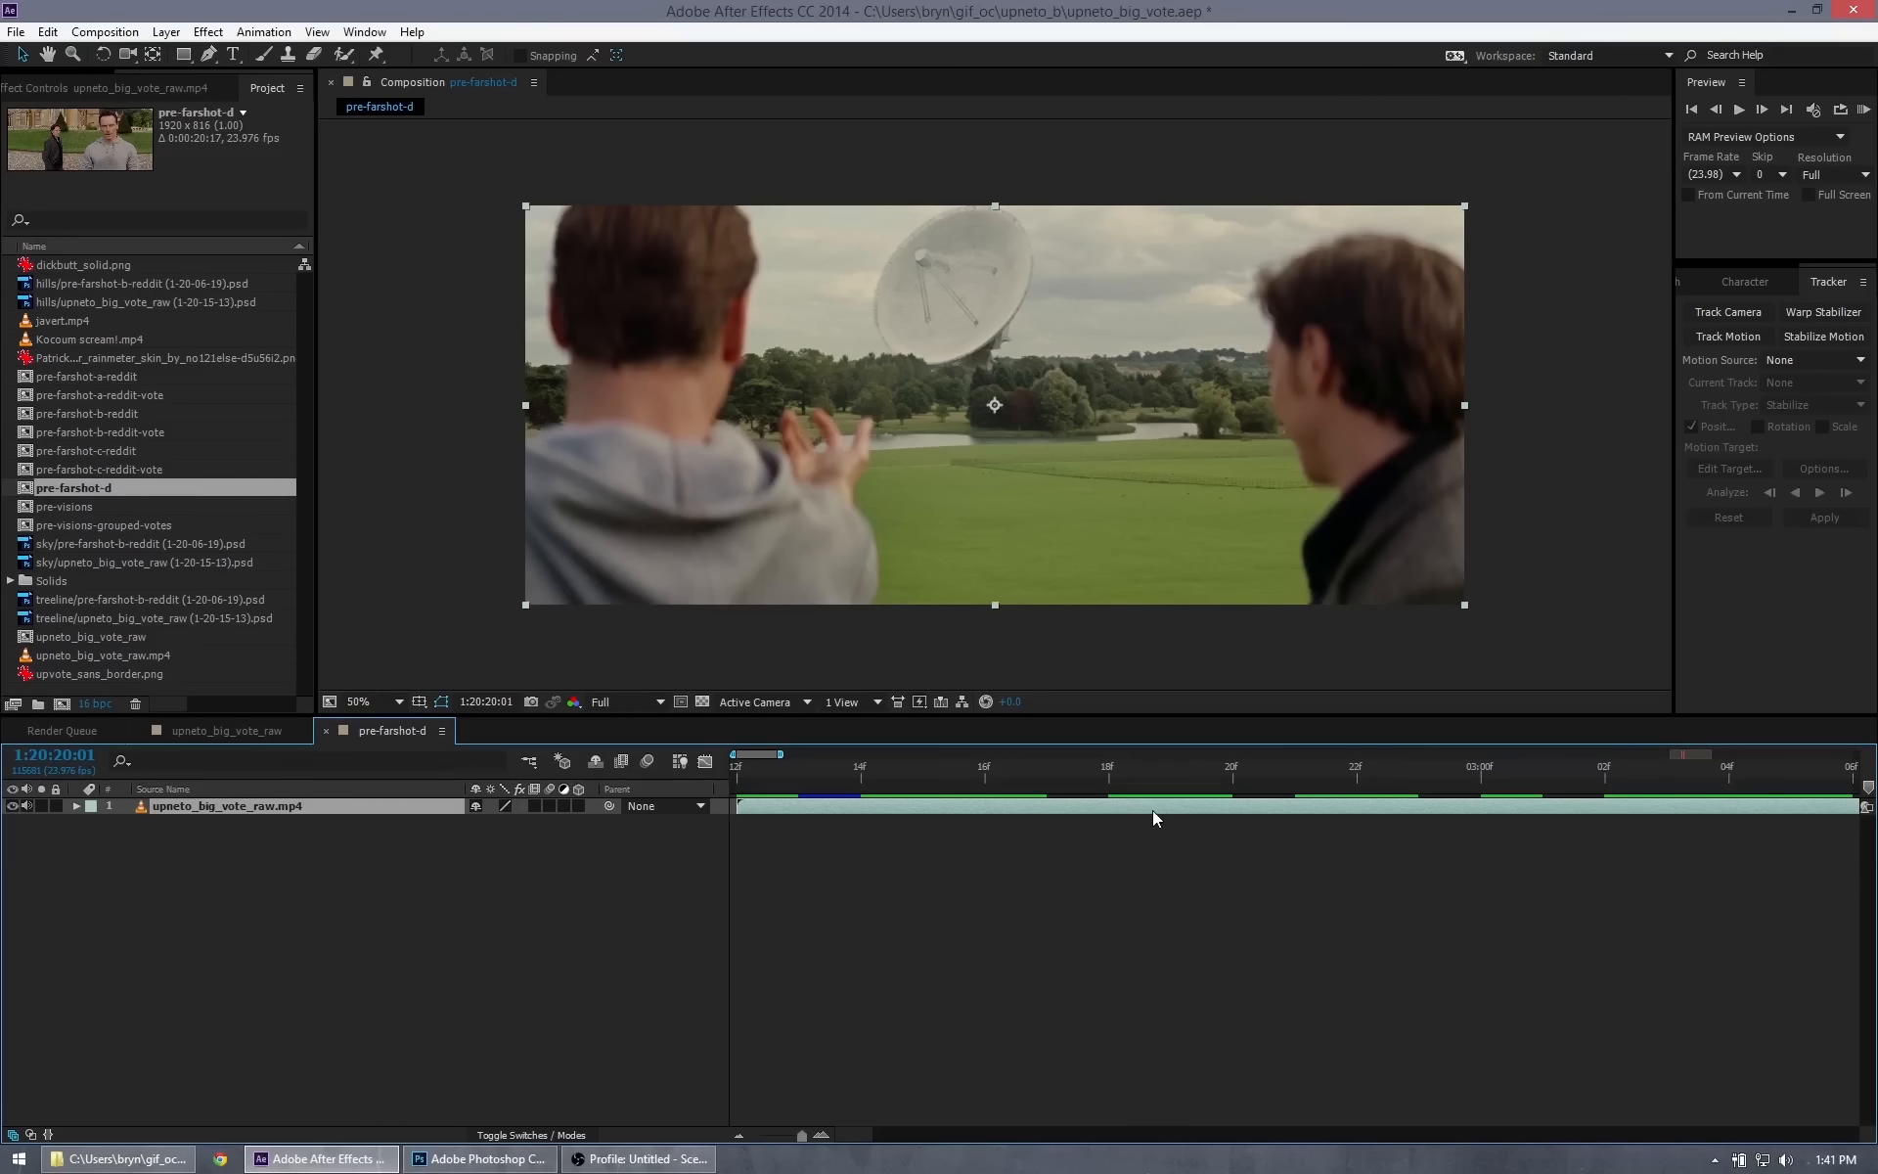
Extend the work area start back to about 1:20:16:22, where the dish shot begins, and trim pre-farshot-d to 3:16.
scroll(1152, 809, "down", 9)
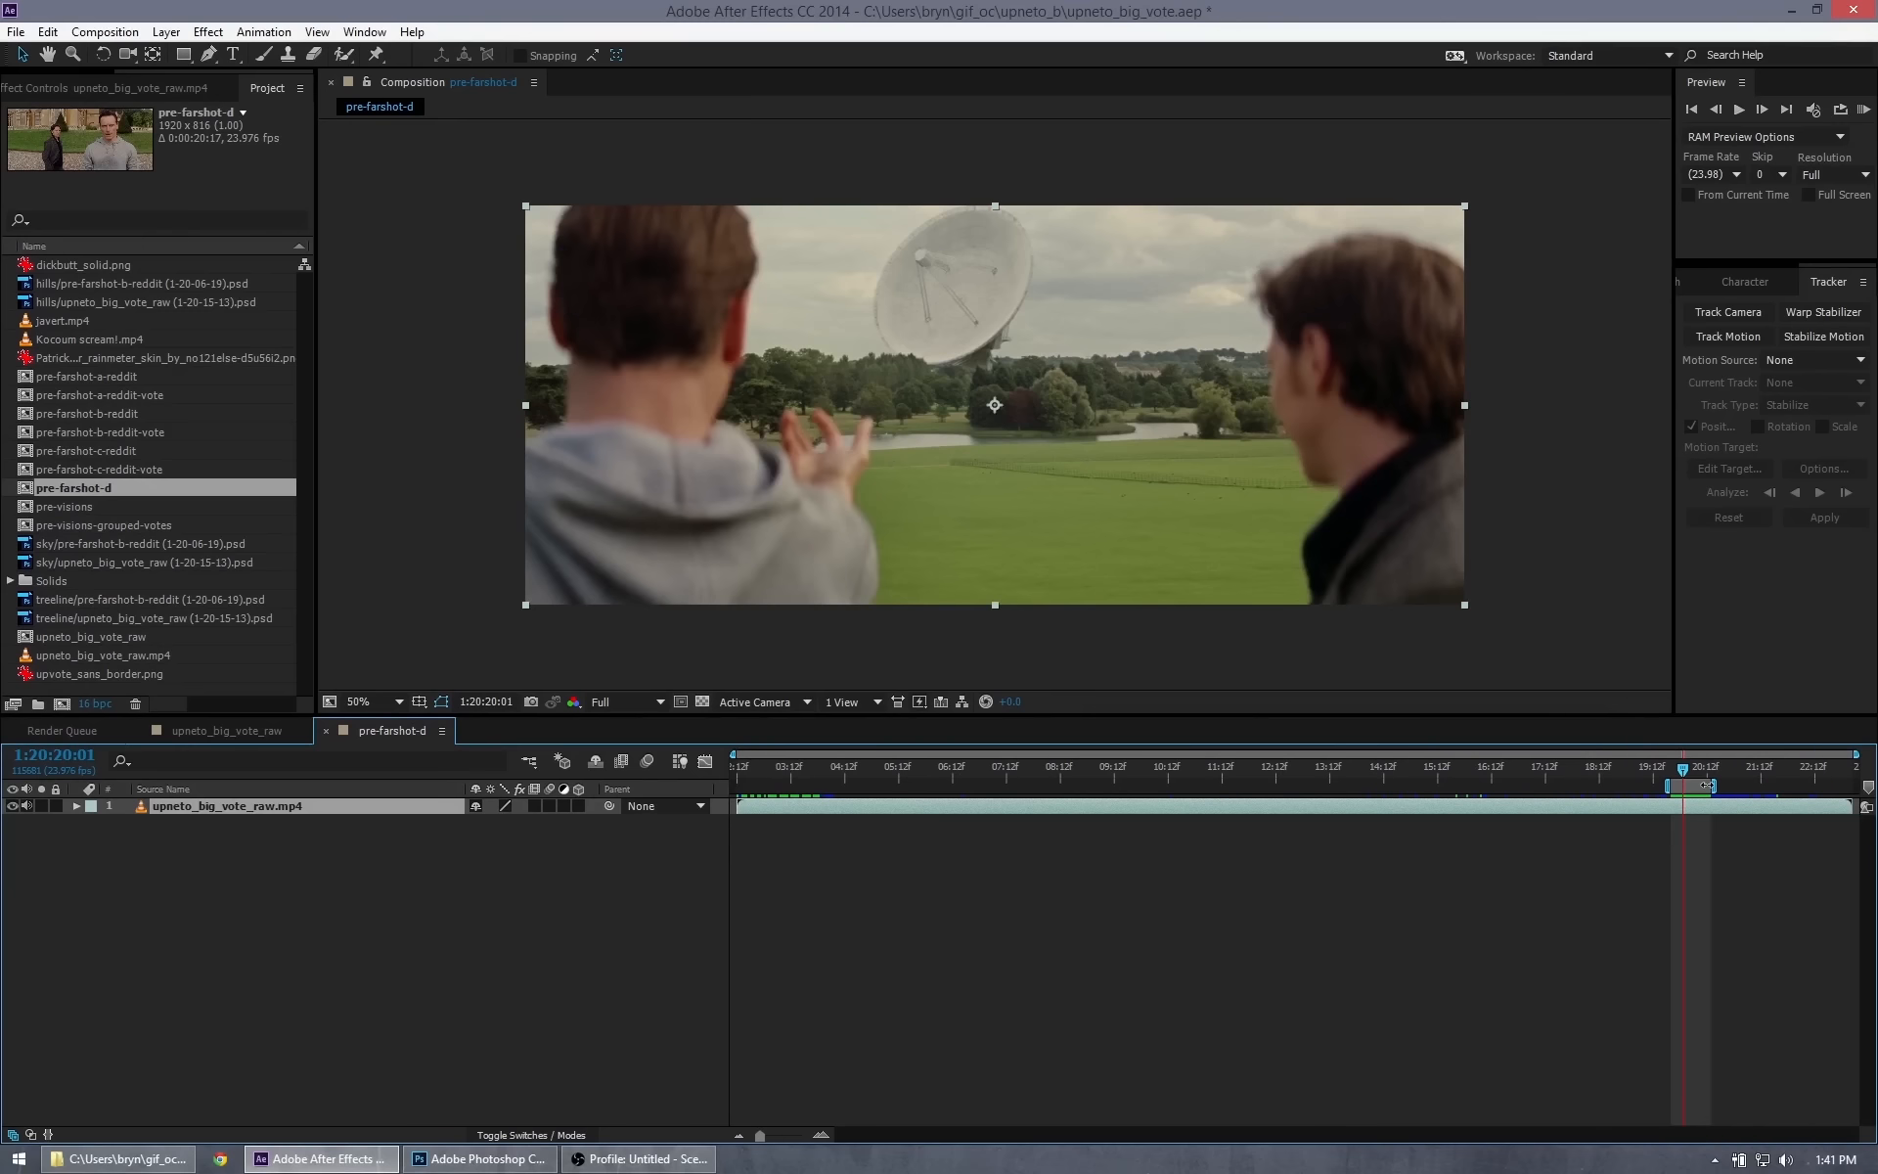
mouse_move(1684, 776)
left_mouse_down()
mouse_move(1482, 777)
mouse_move(1516, 779)
left_mouse_up()
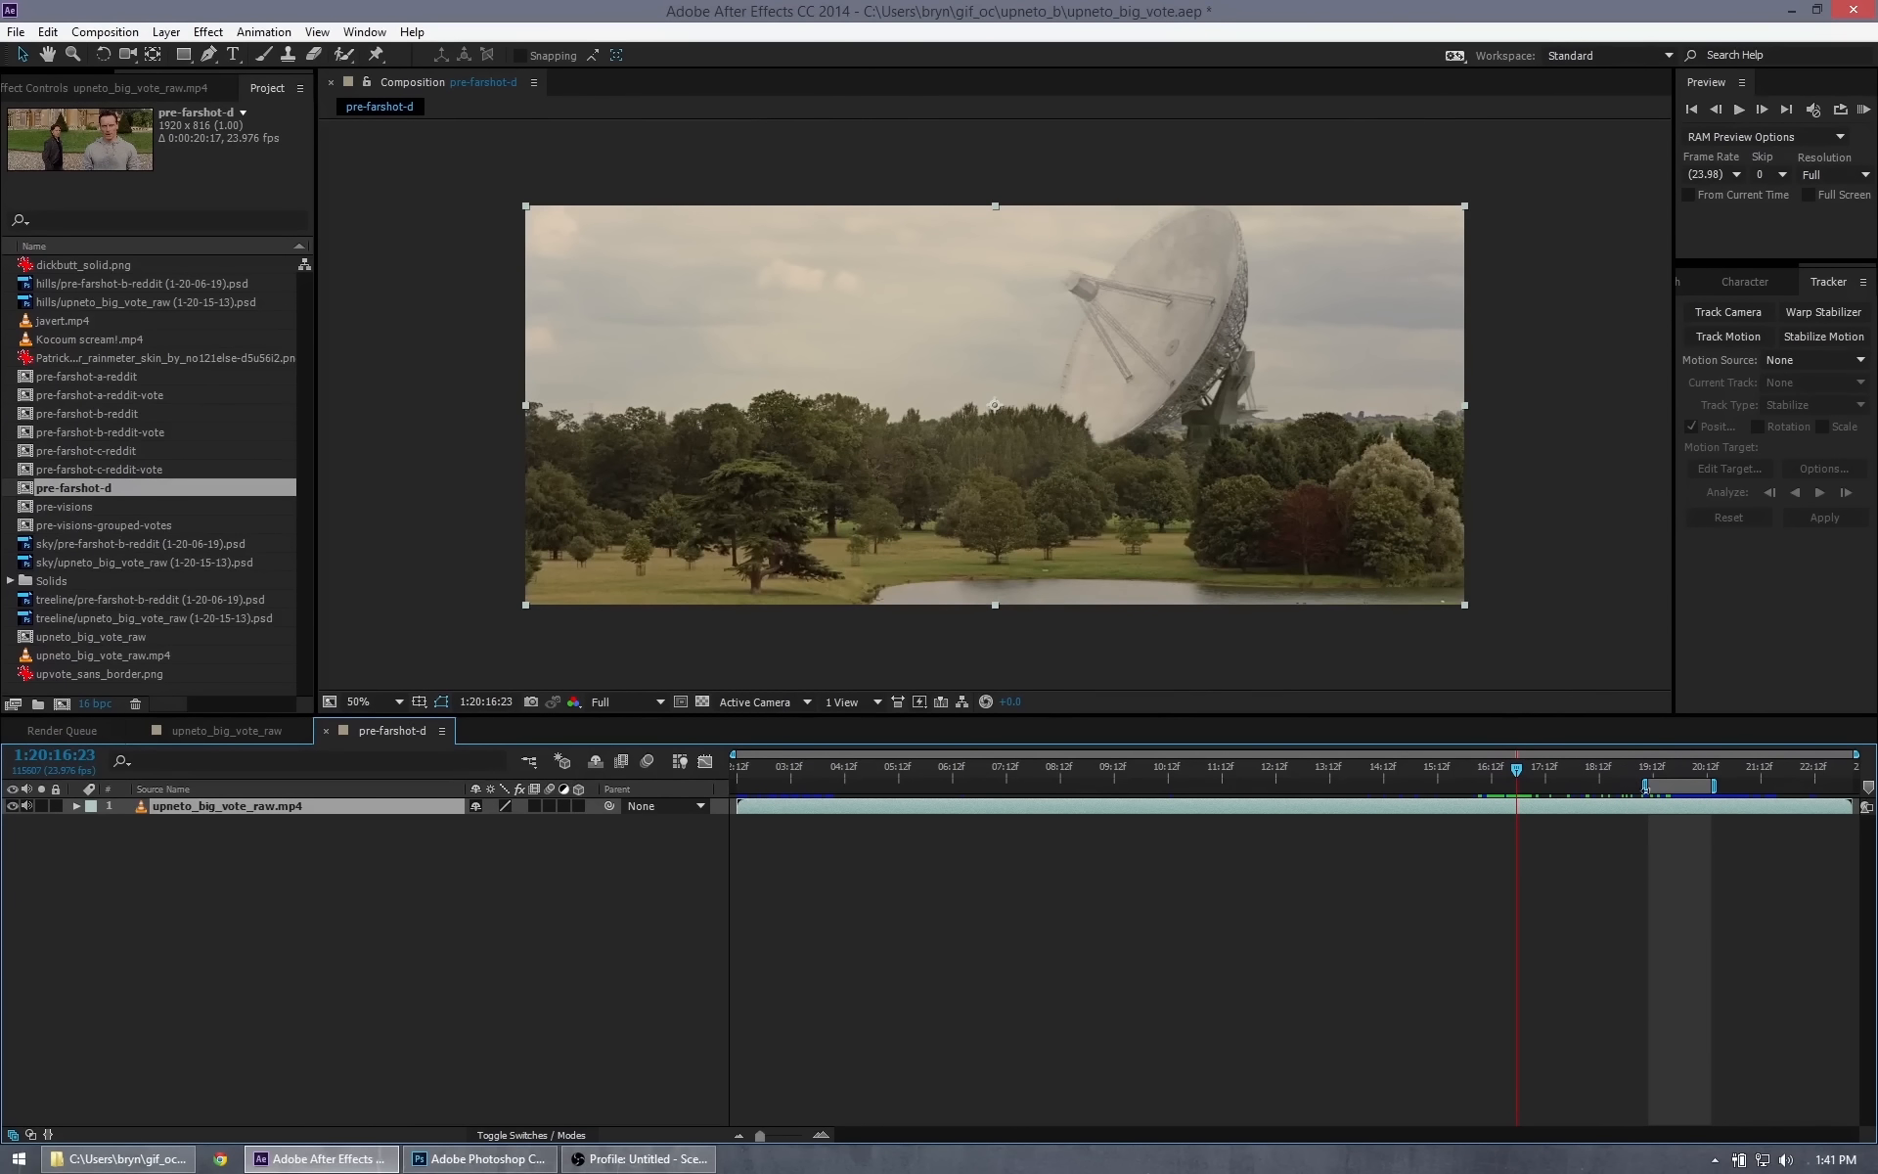
left_click_drag(1641, 784, 1544, 780)
left_click_drag(1509, 782, 1700, 775)
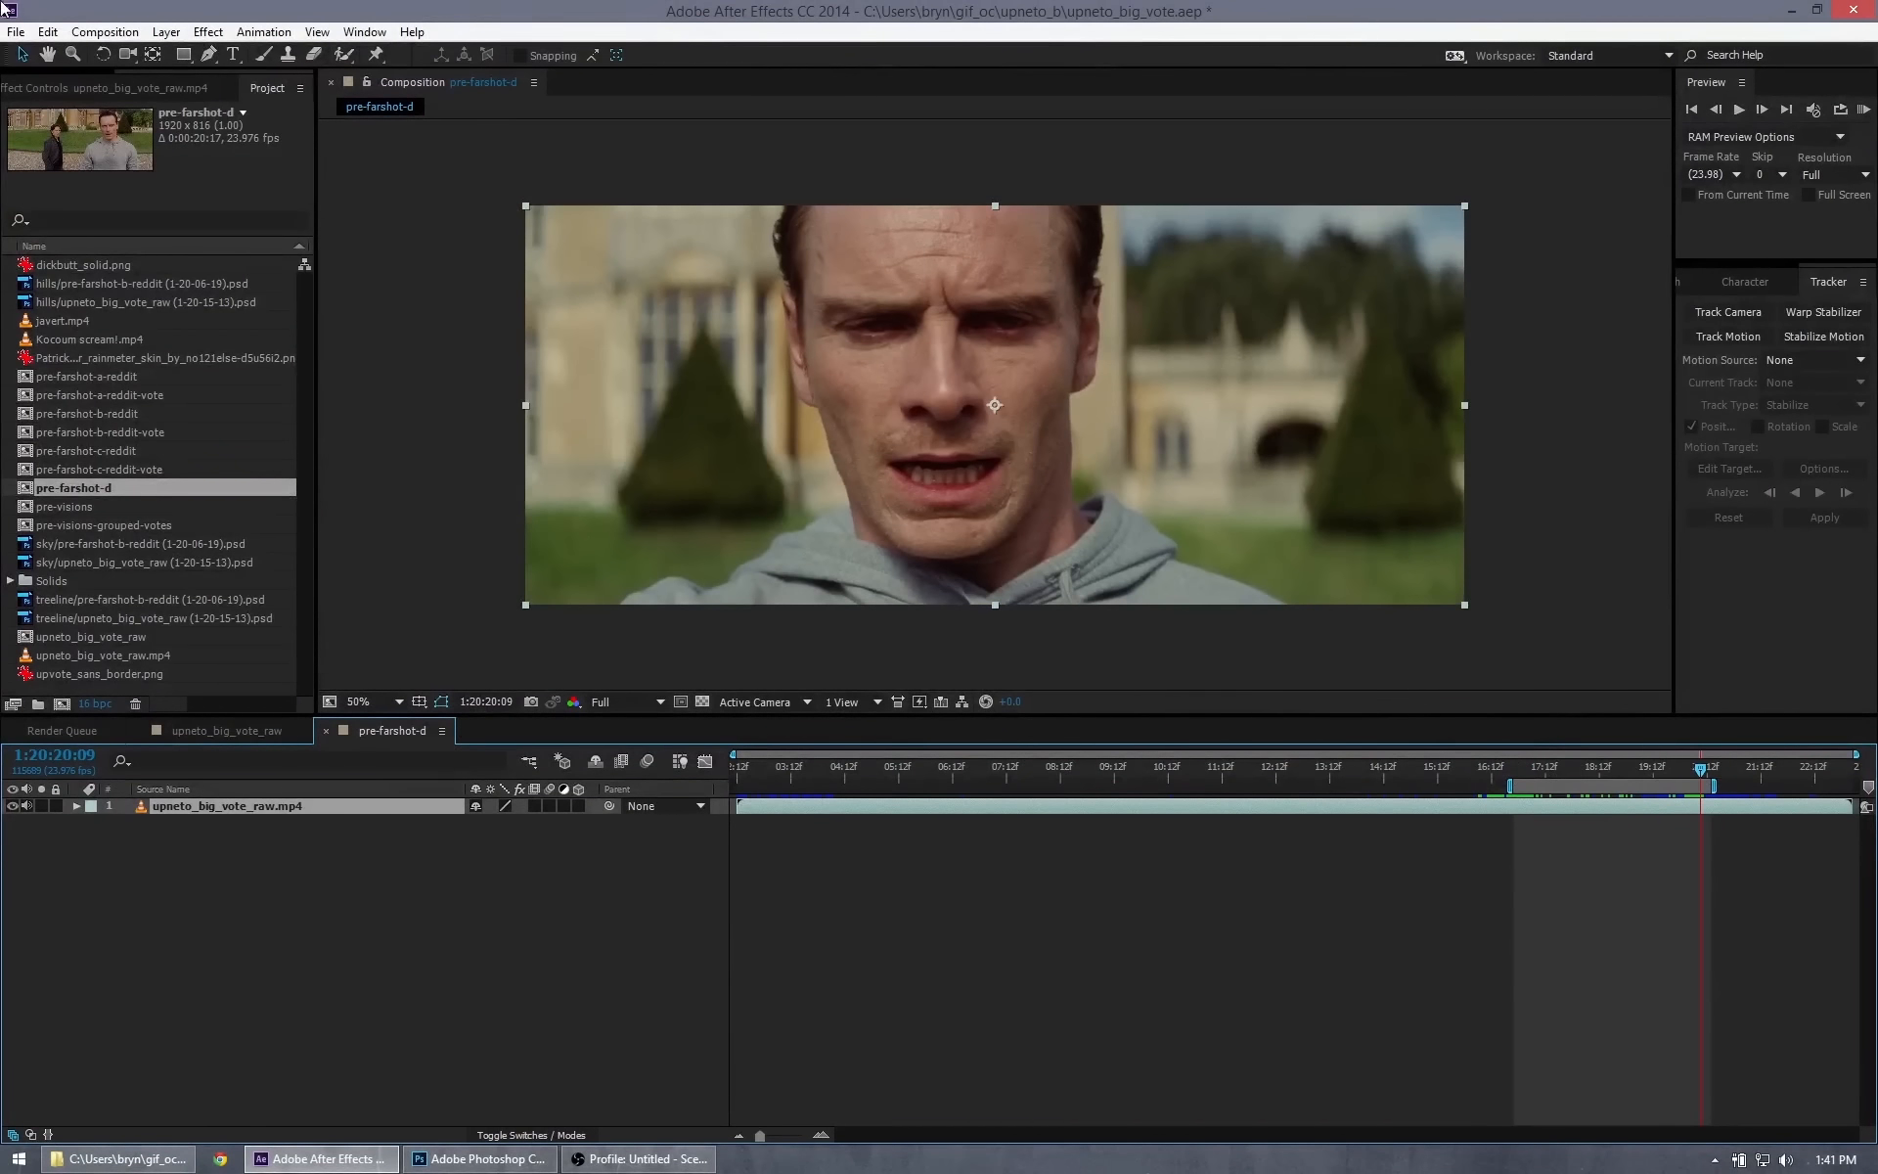
left_click(104, 31)
left_click(113, 129)
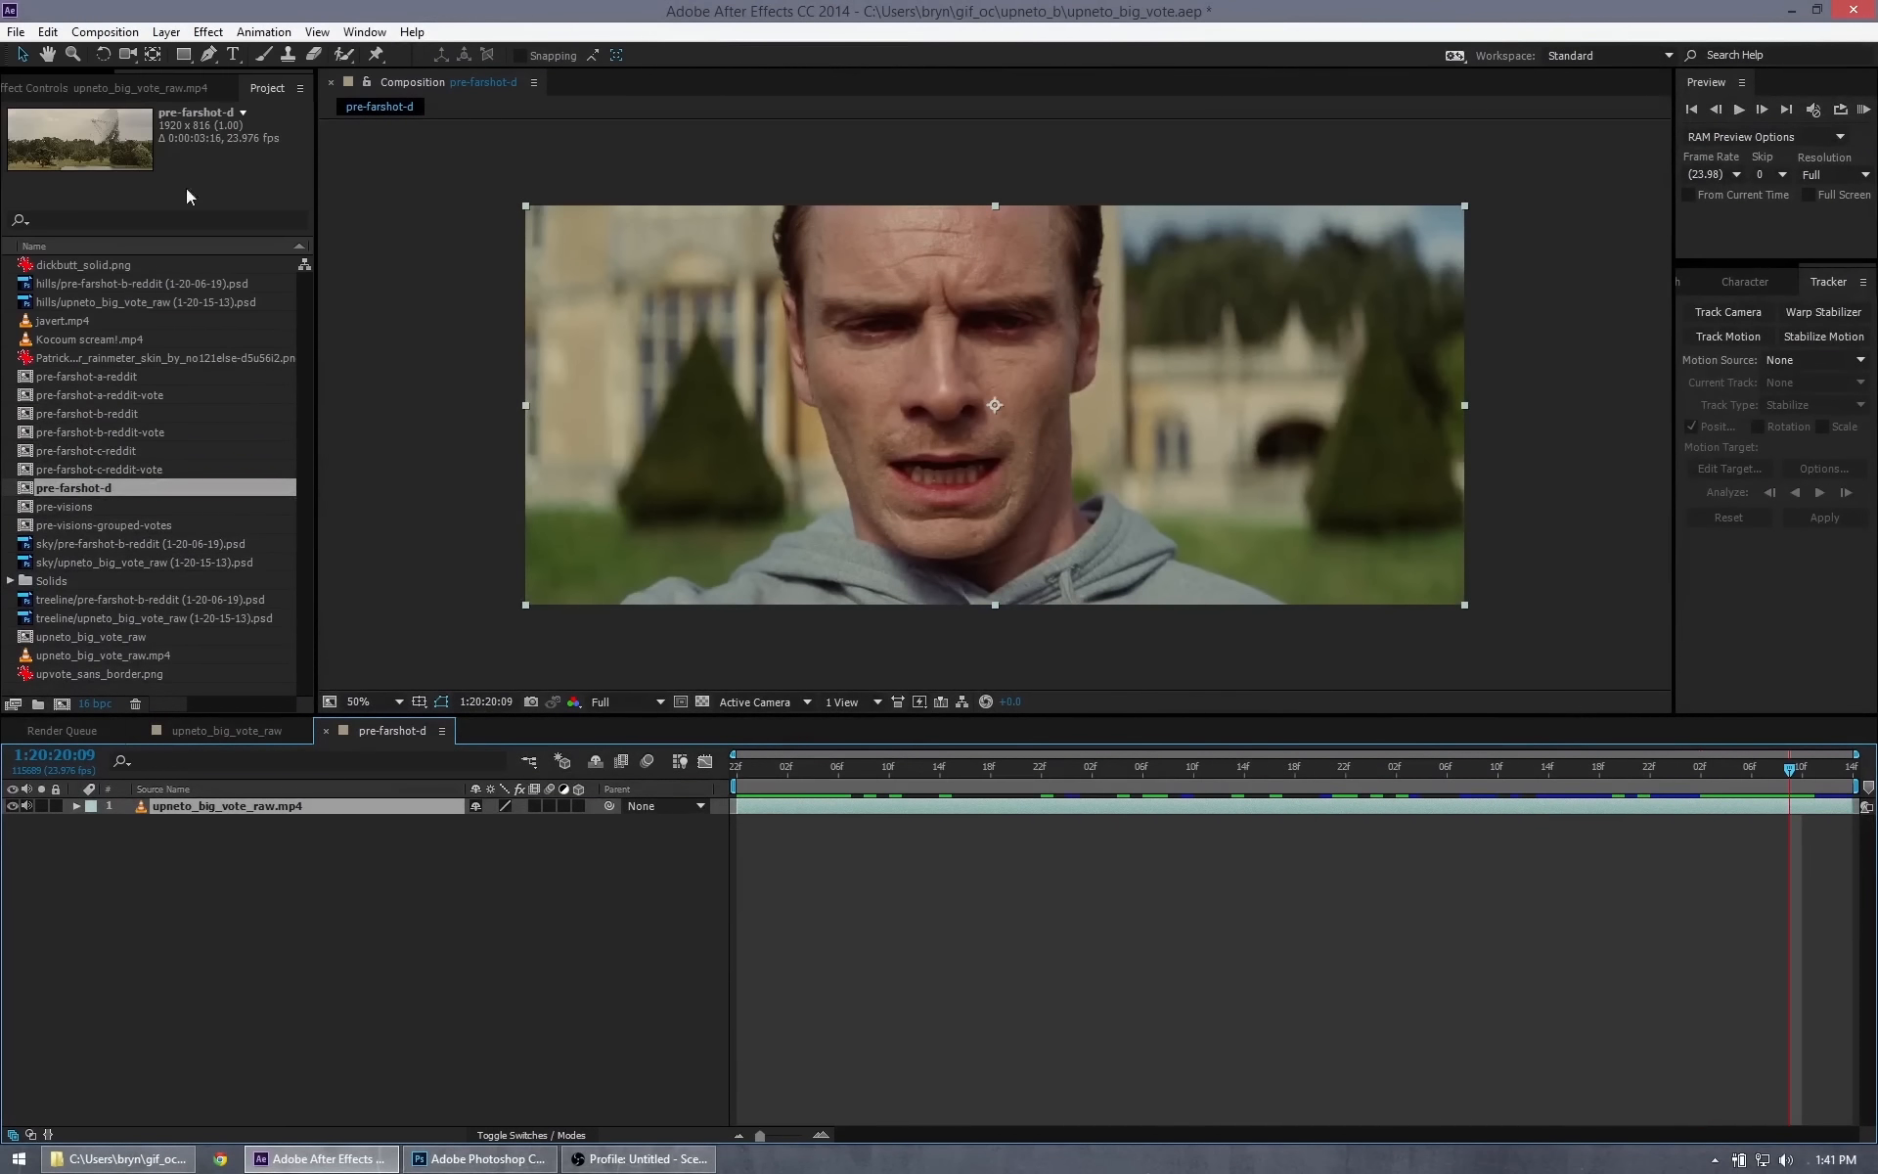
Tighten the work area to start at 1:20:17:02 and trim pre-farshot-d to a duration of 3:04.
left_click(760, 767)
left_click_drag(743, 777, 1219, 773)
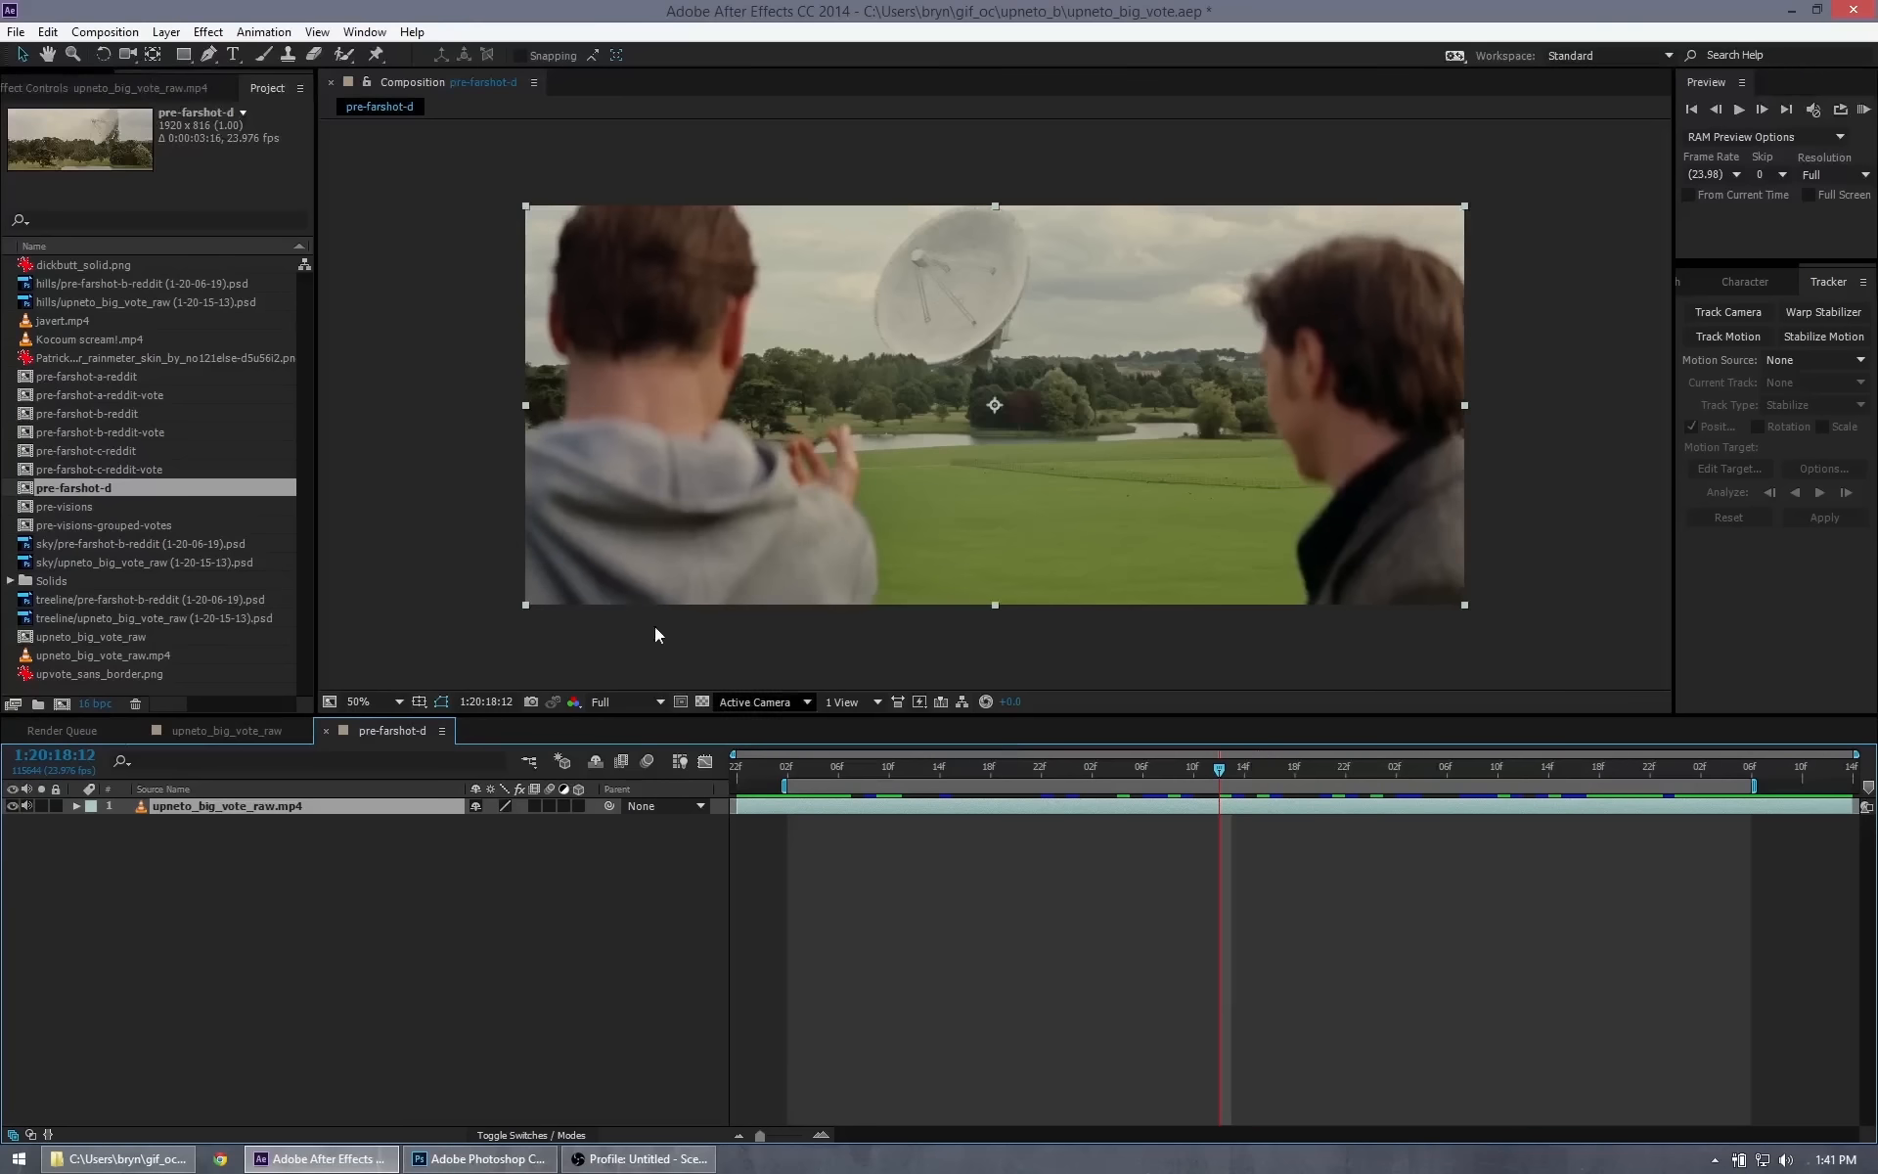
left_click(105, 33)
left_click(99, 126)
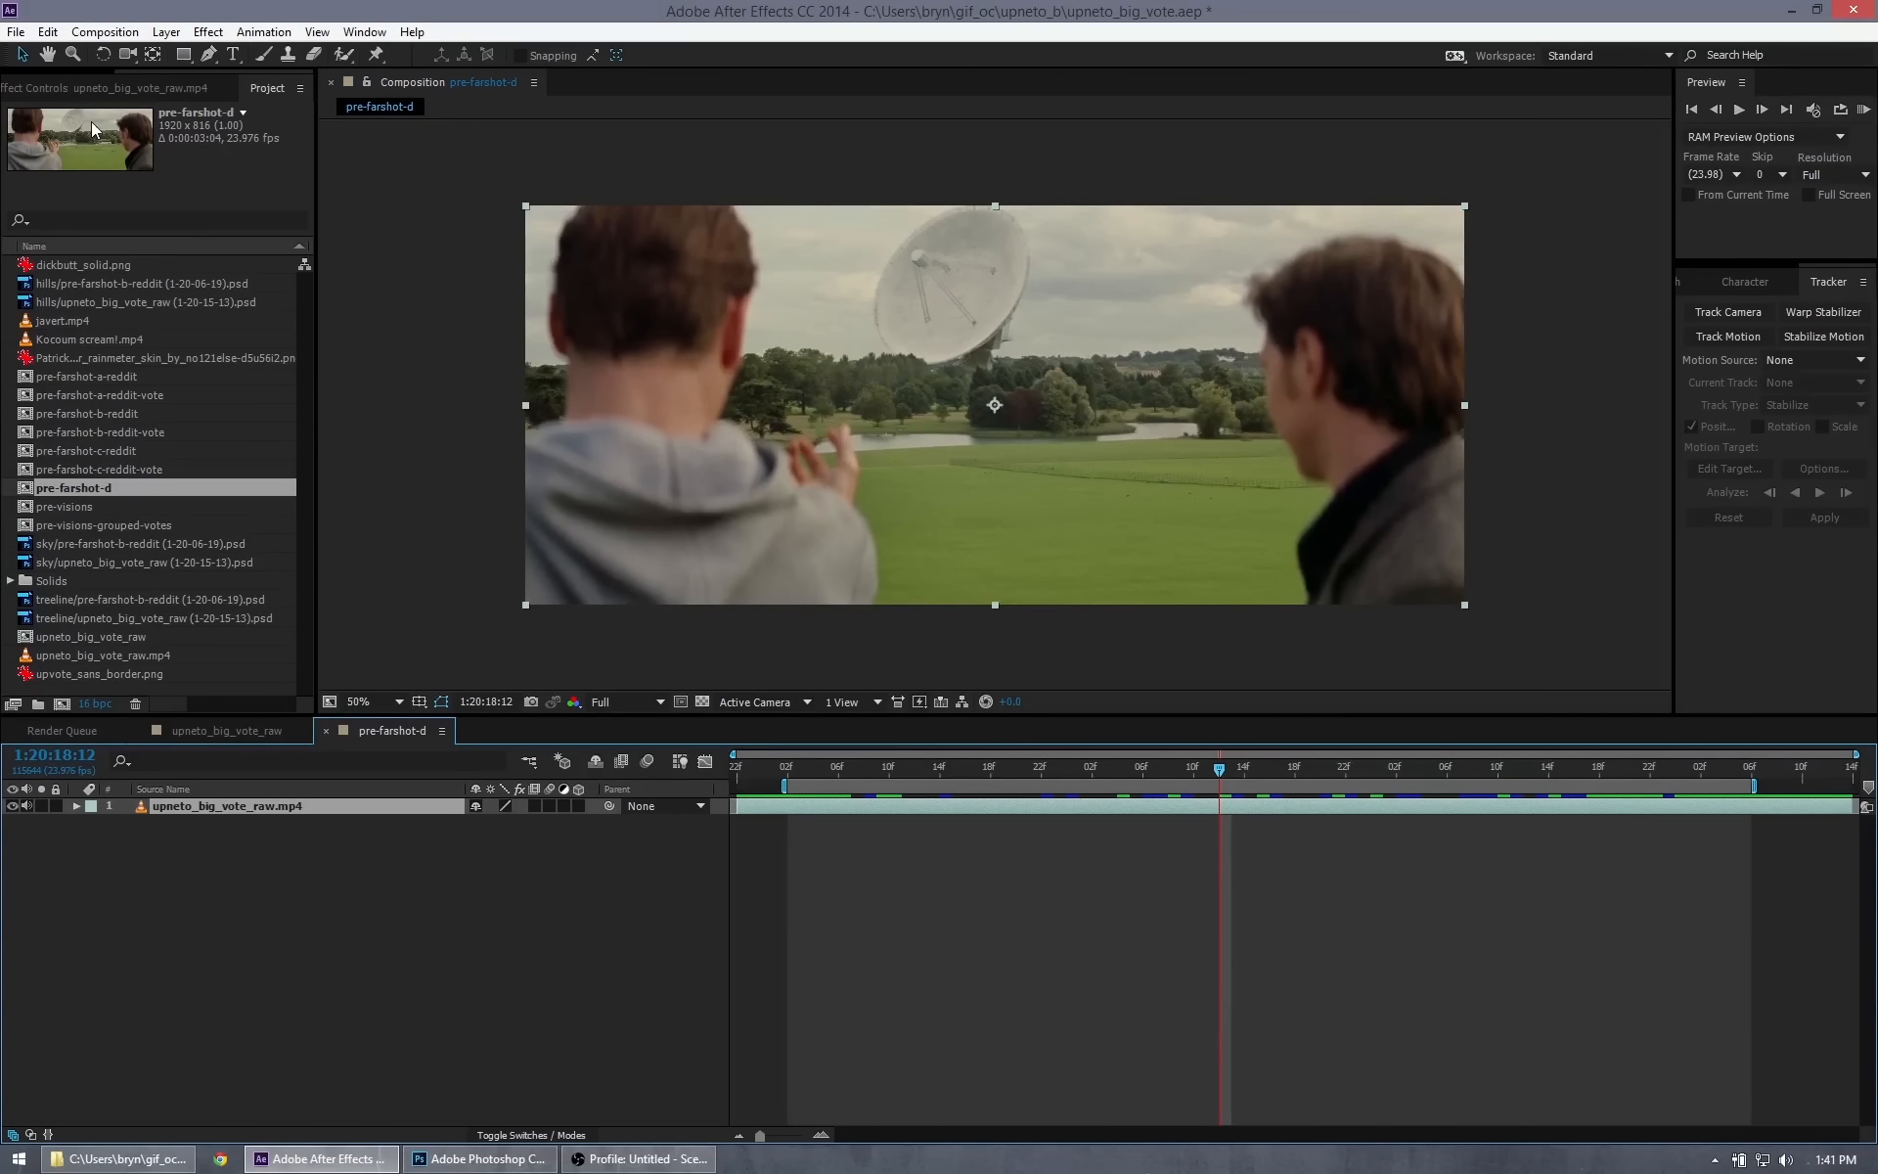
Save the first frame of pre-farshot-d at 1:20:17:02 as the Photoshop file pre-farshot-d (1-20-17-02).psd and render it.
left_click_drag(1248, 773, 719, 794)
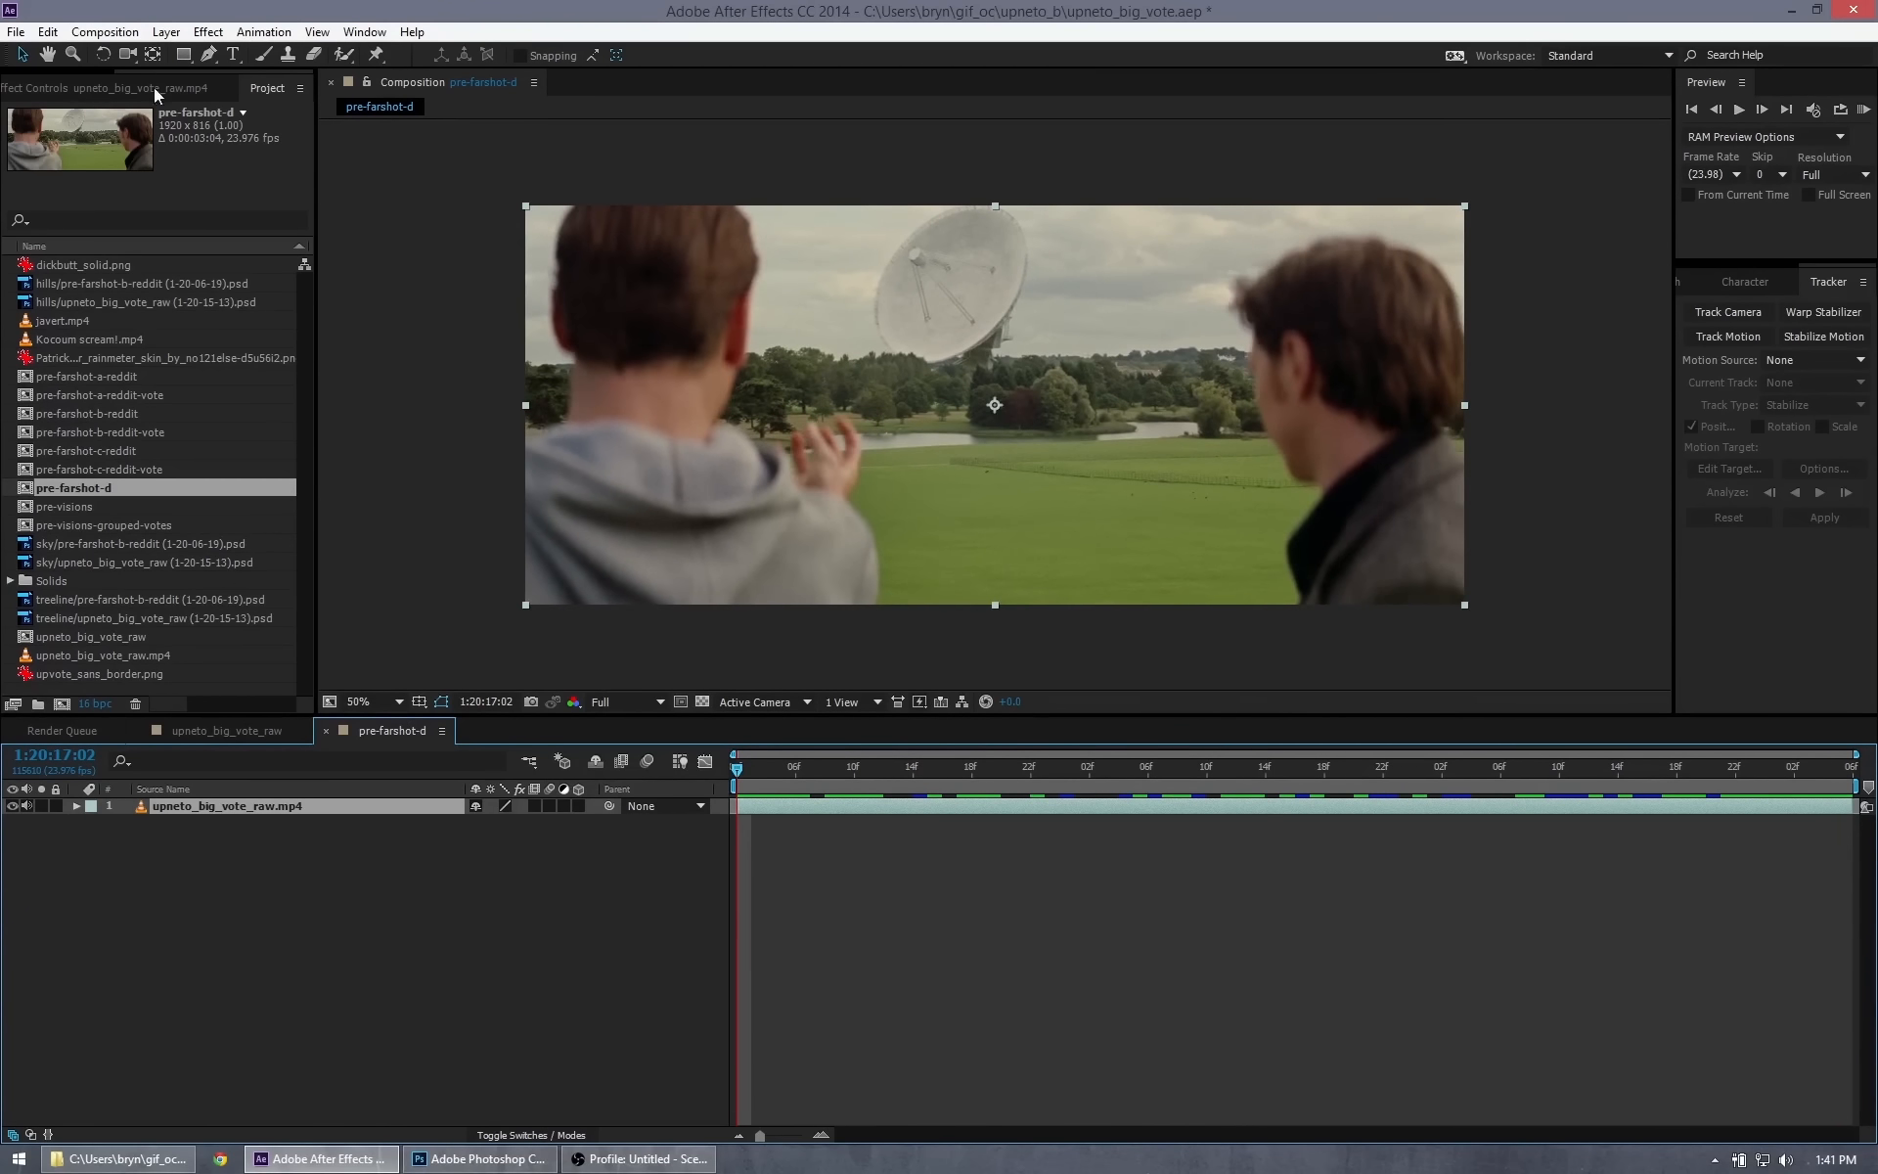
left_click(104, 33)
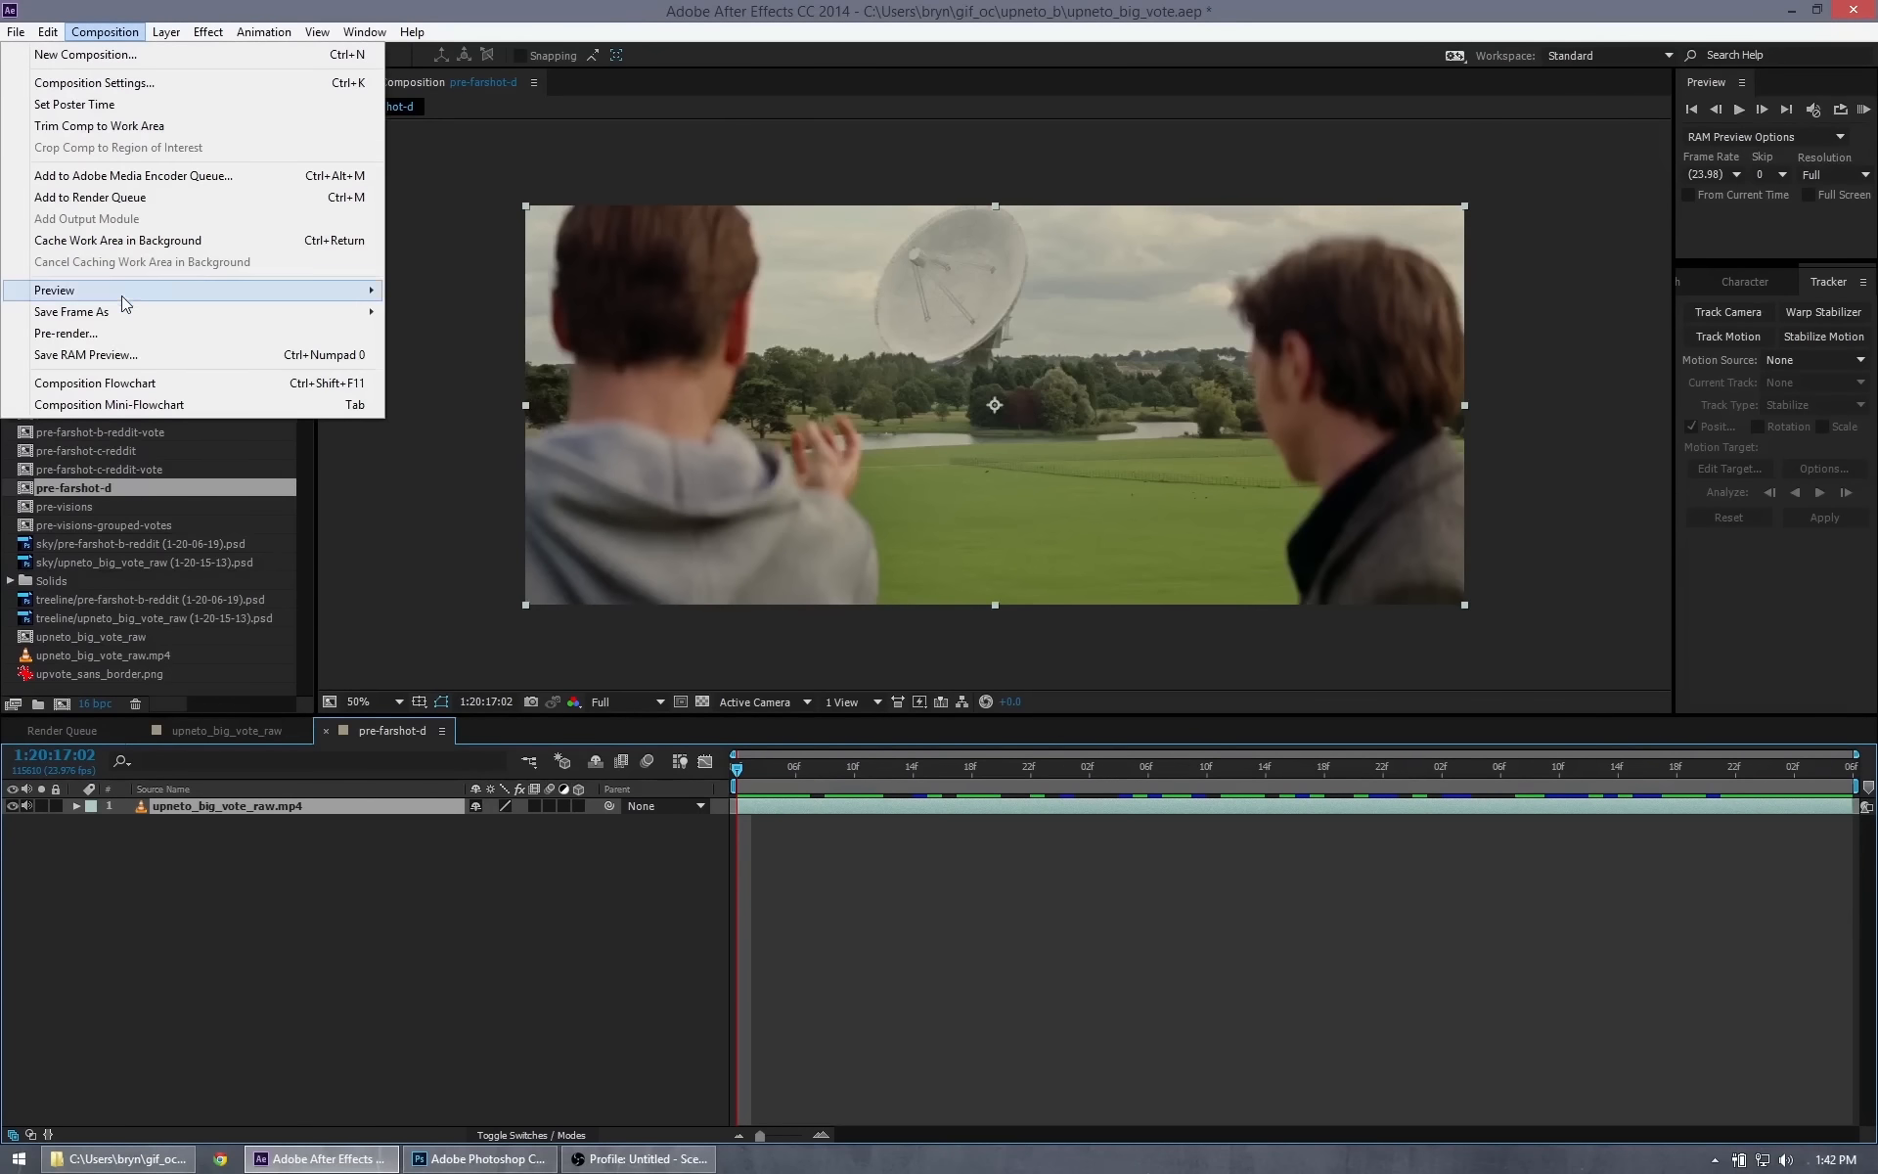
mouse_move(119, 312)
left_click(426, 312)
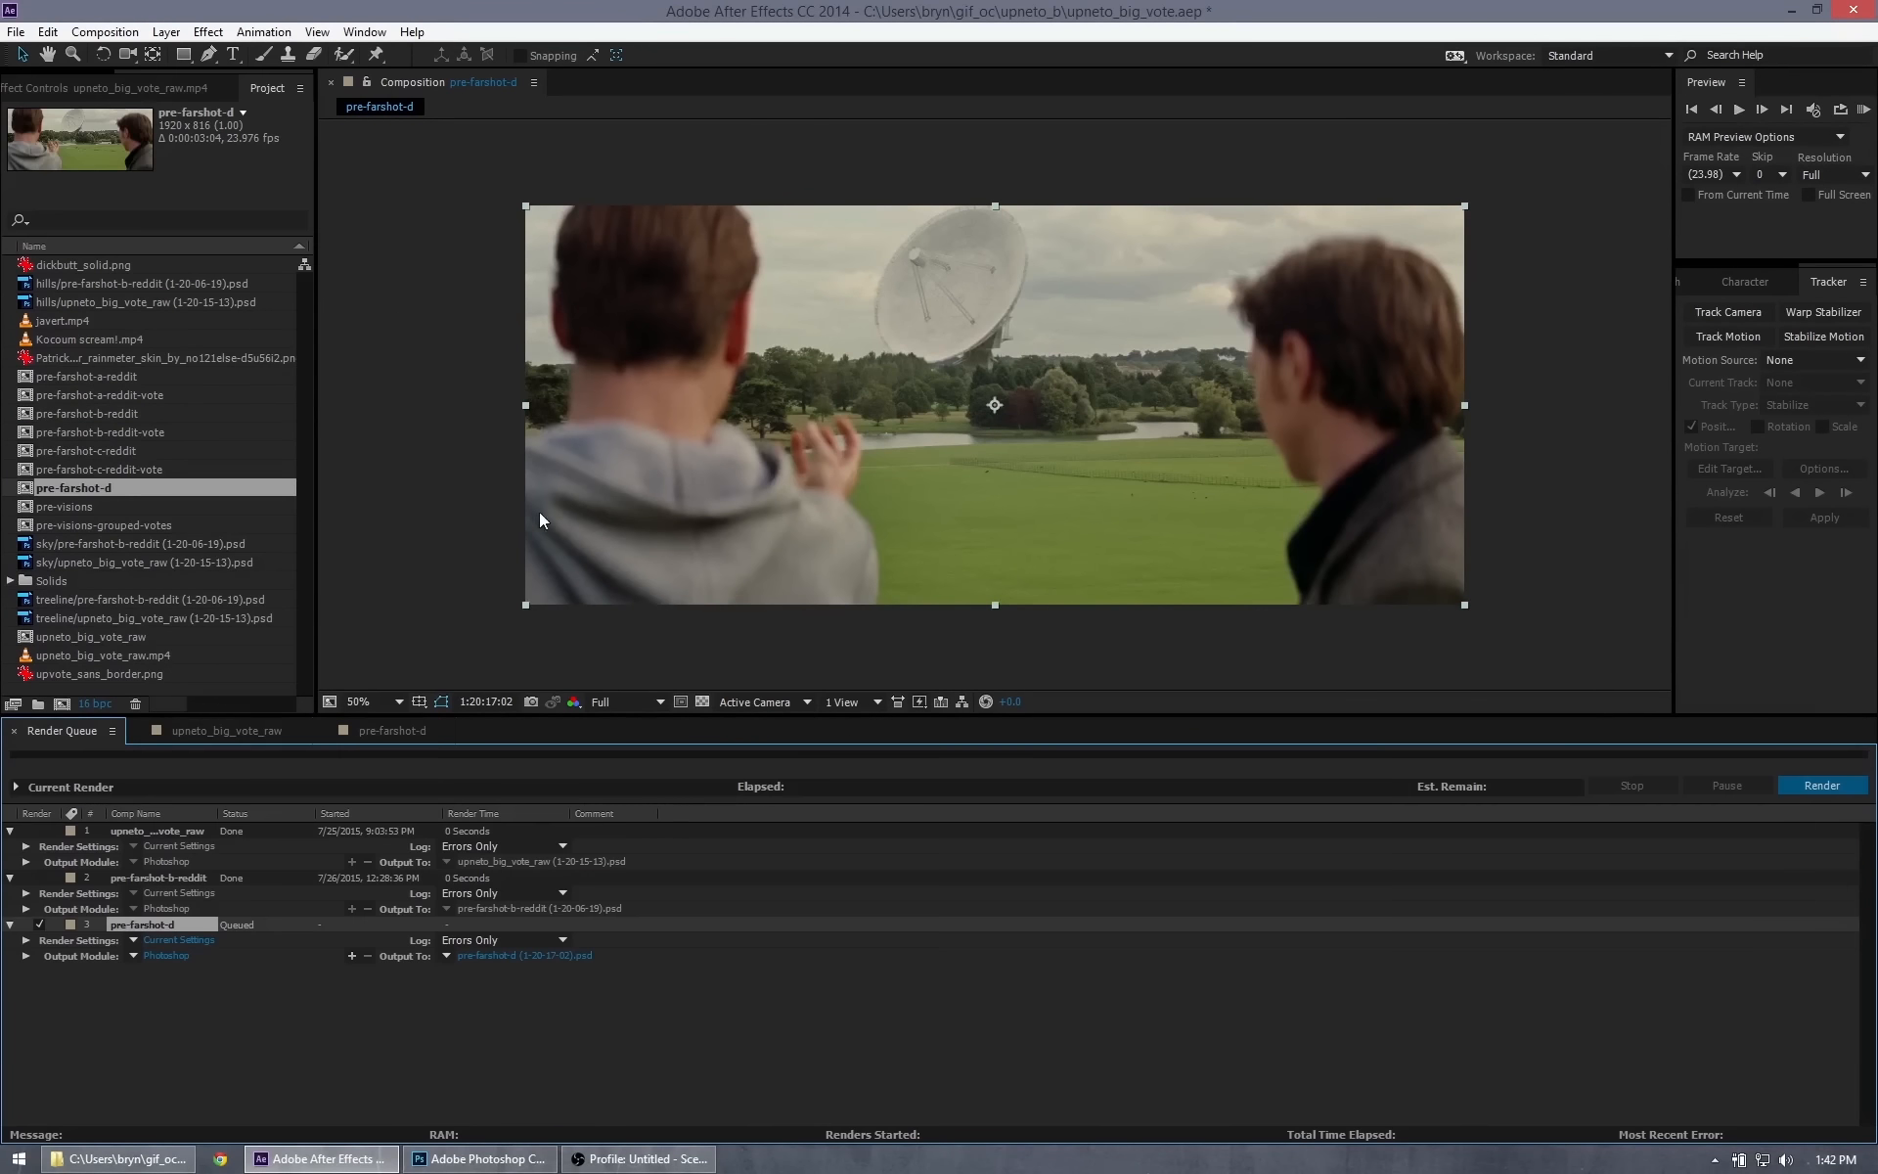
left_click(1806, 788)
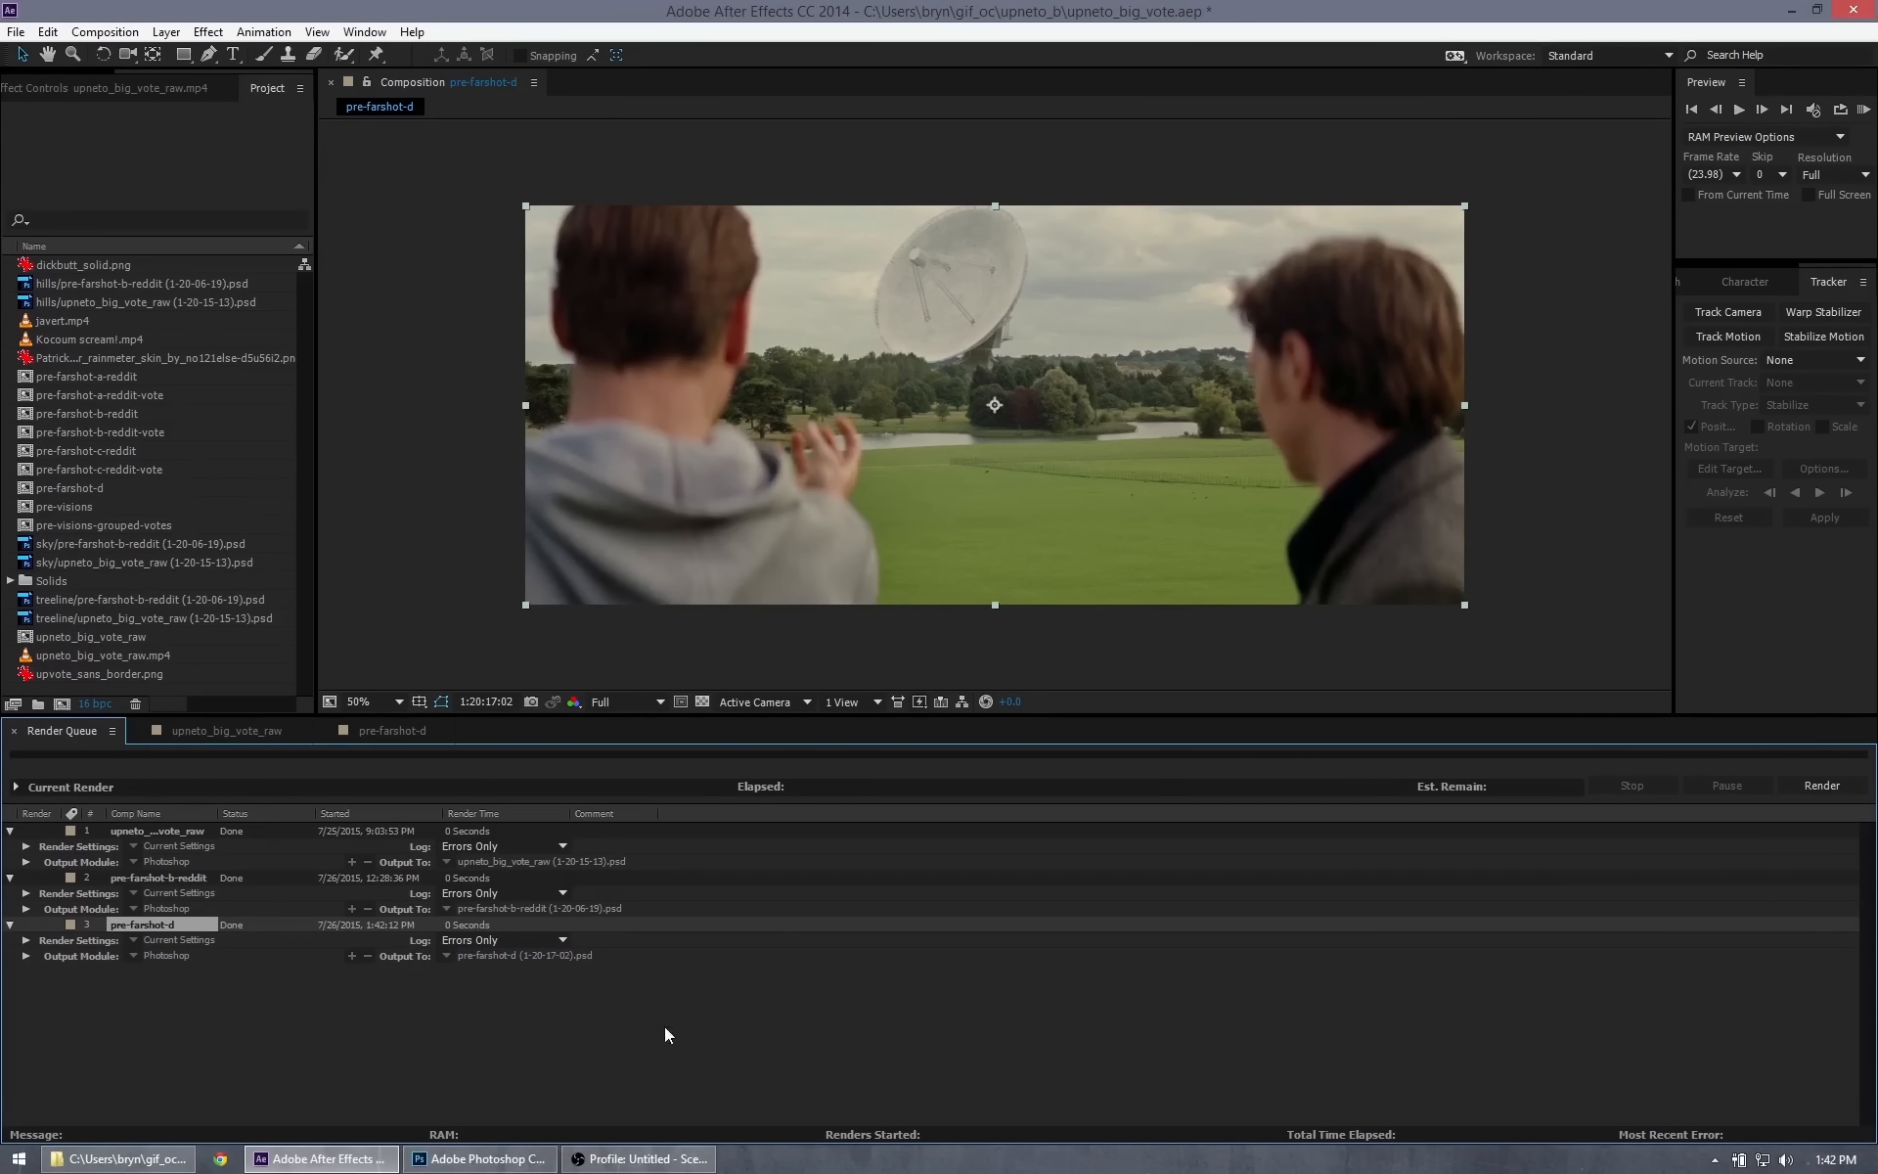
Open pre-farshot-d (1-20-17-02).psd from the upneto_b folder in Photoshop.
mouse_move(458, 1160)
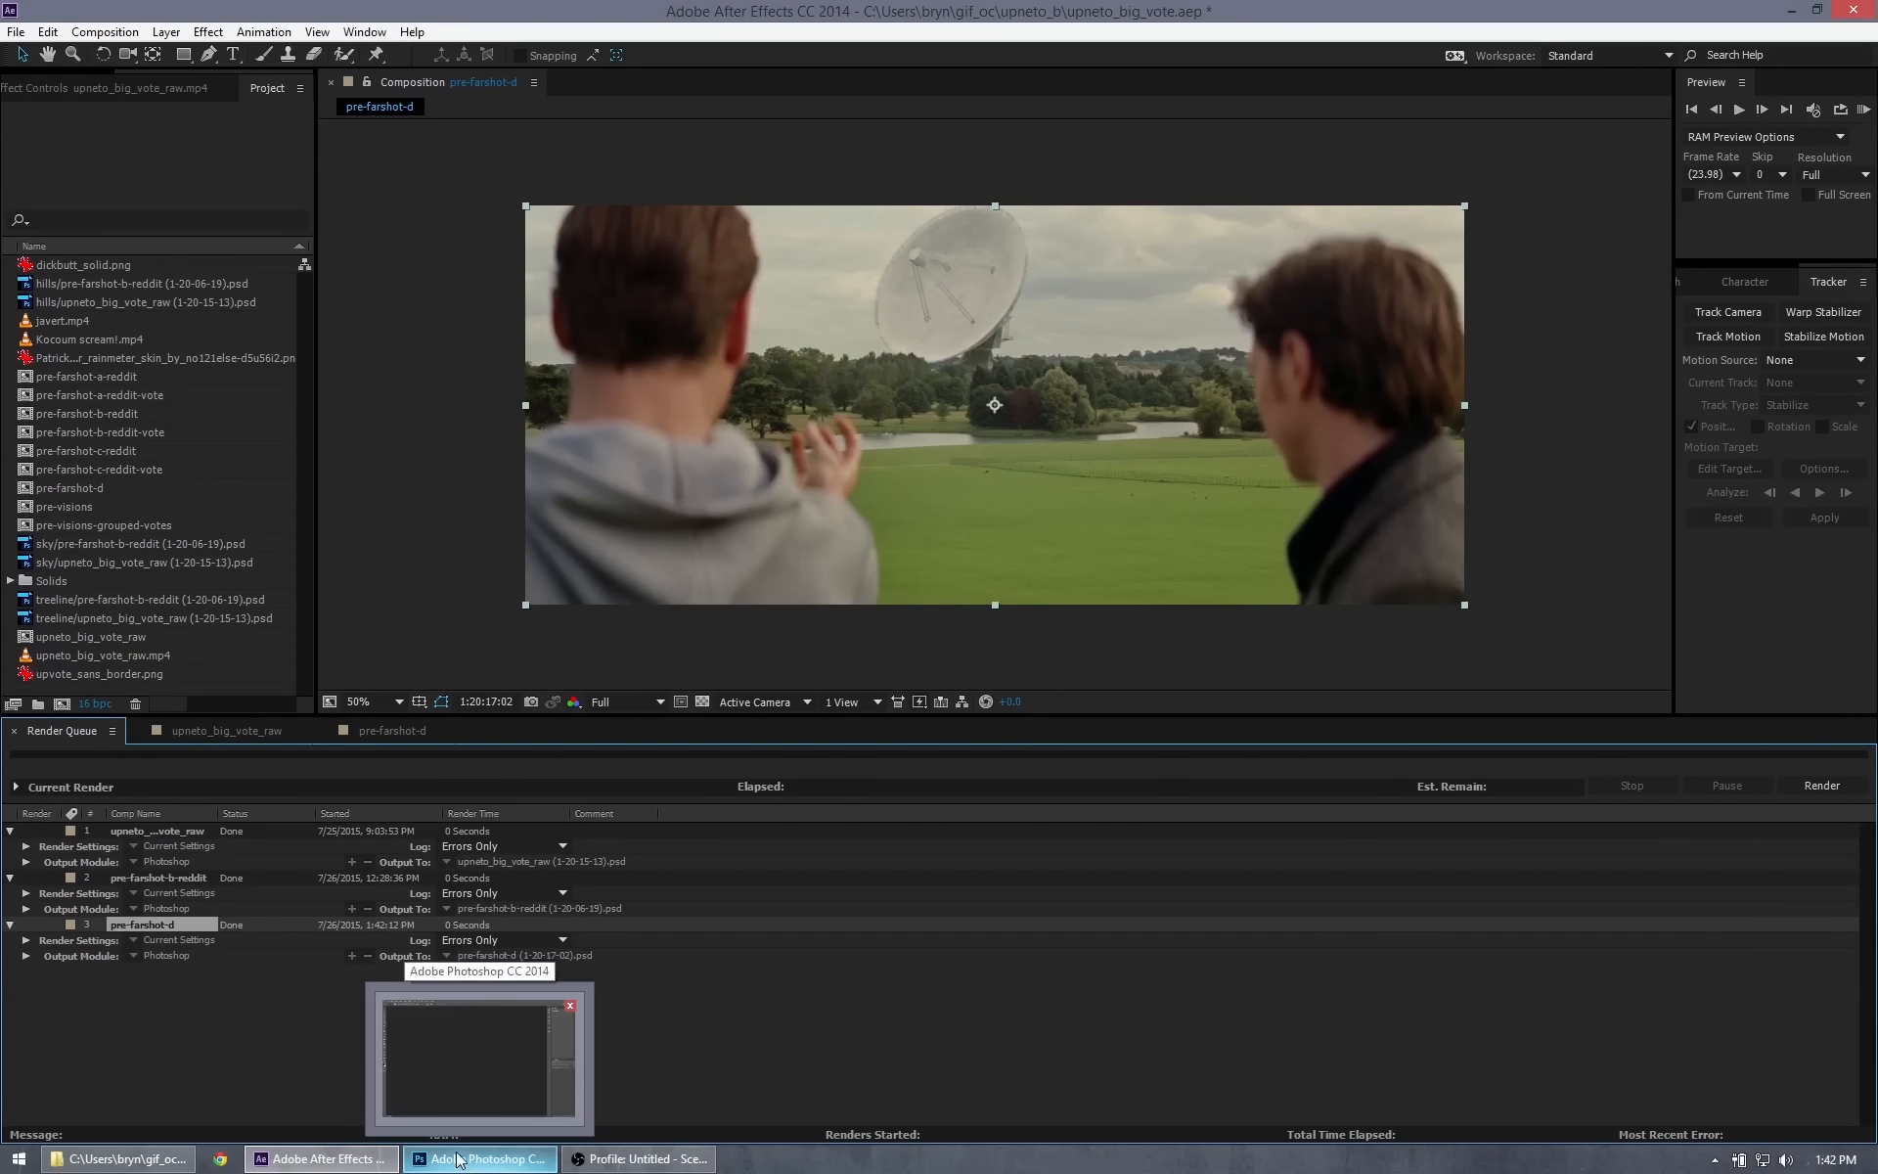
left_click(117, 1159)
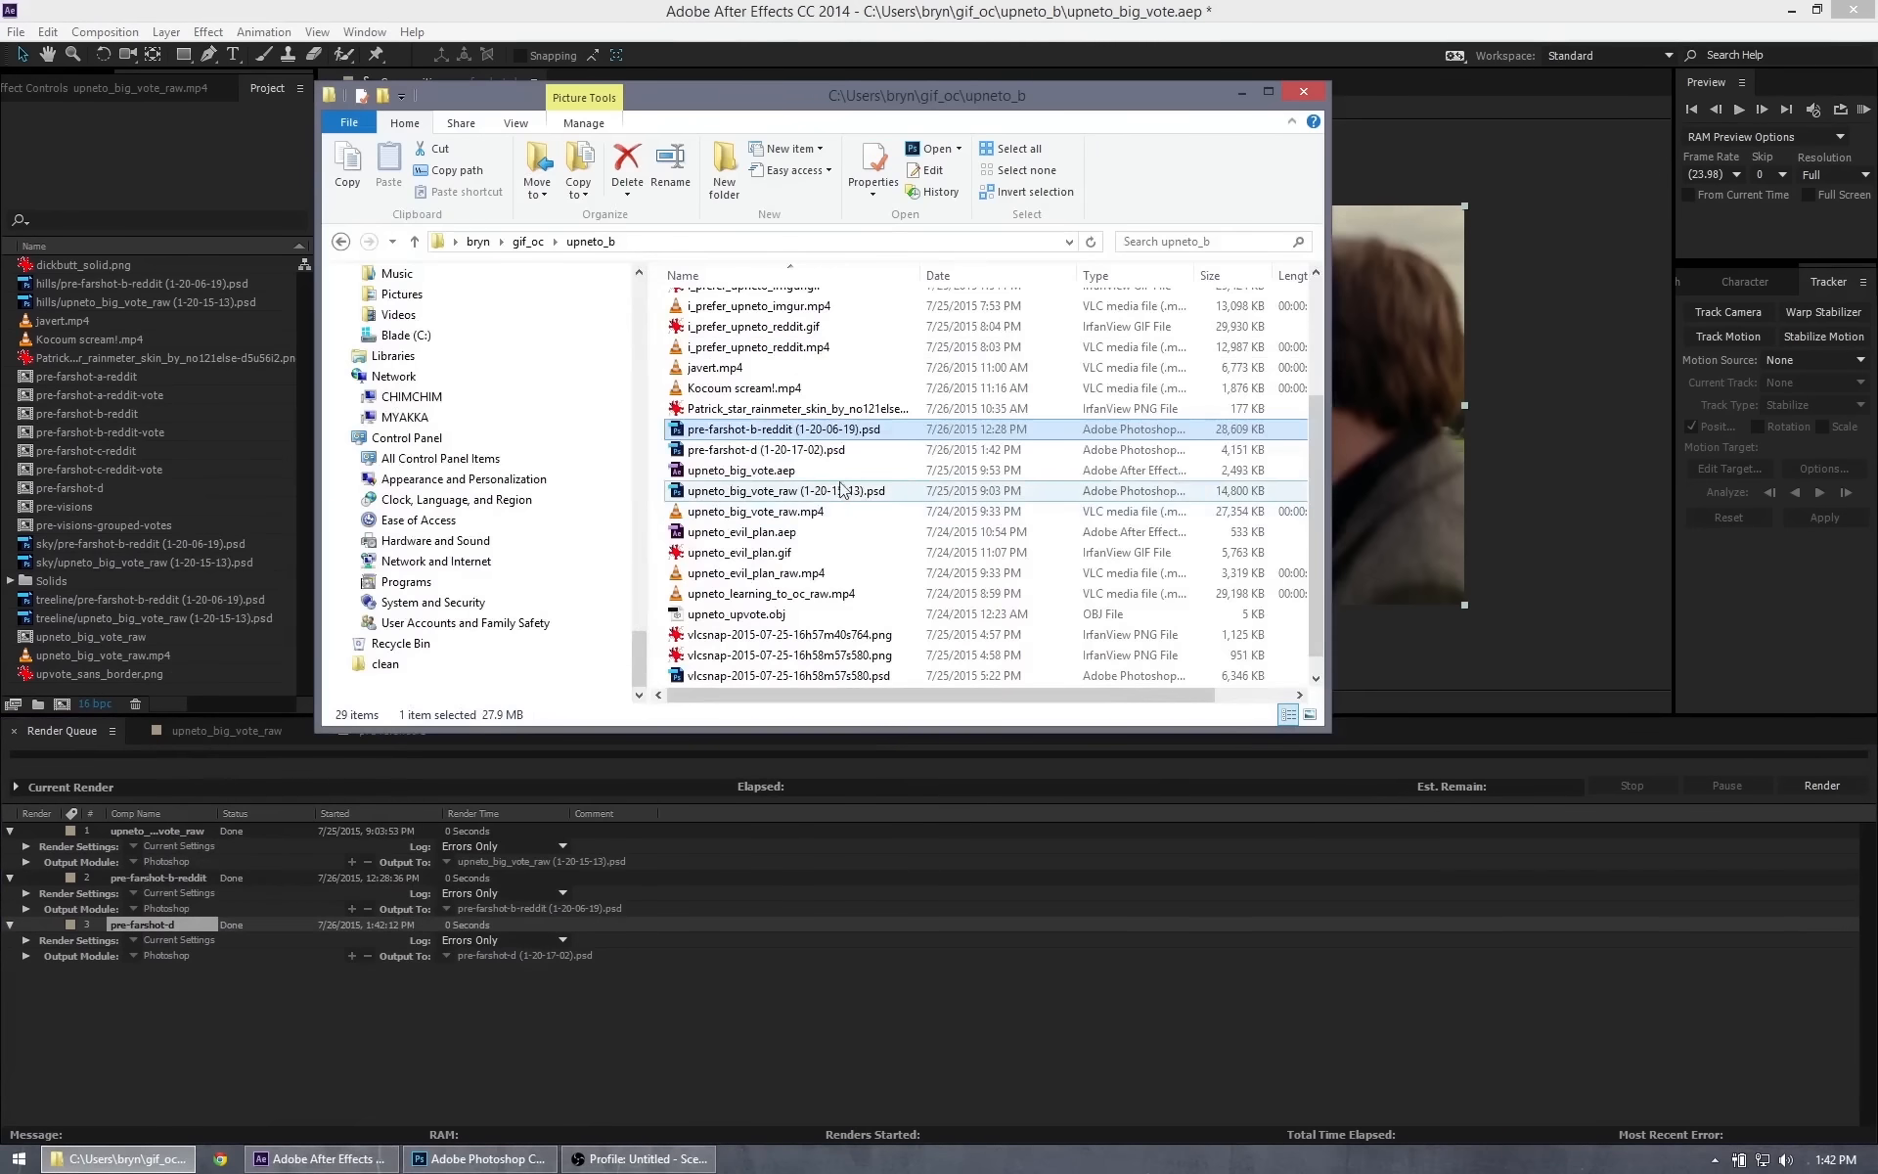
left_click(715, 451)
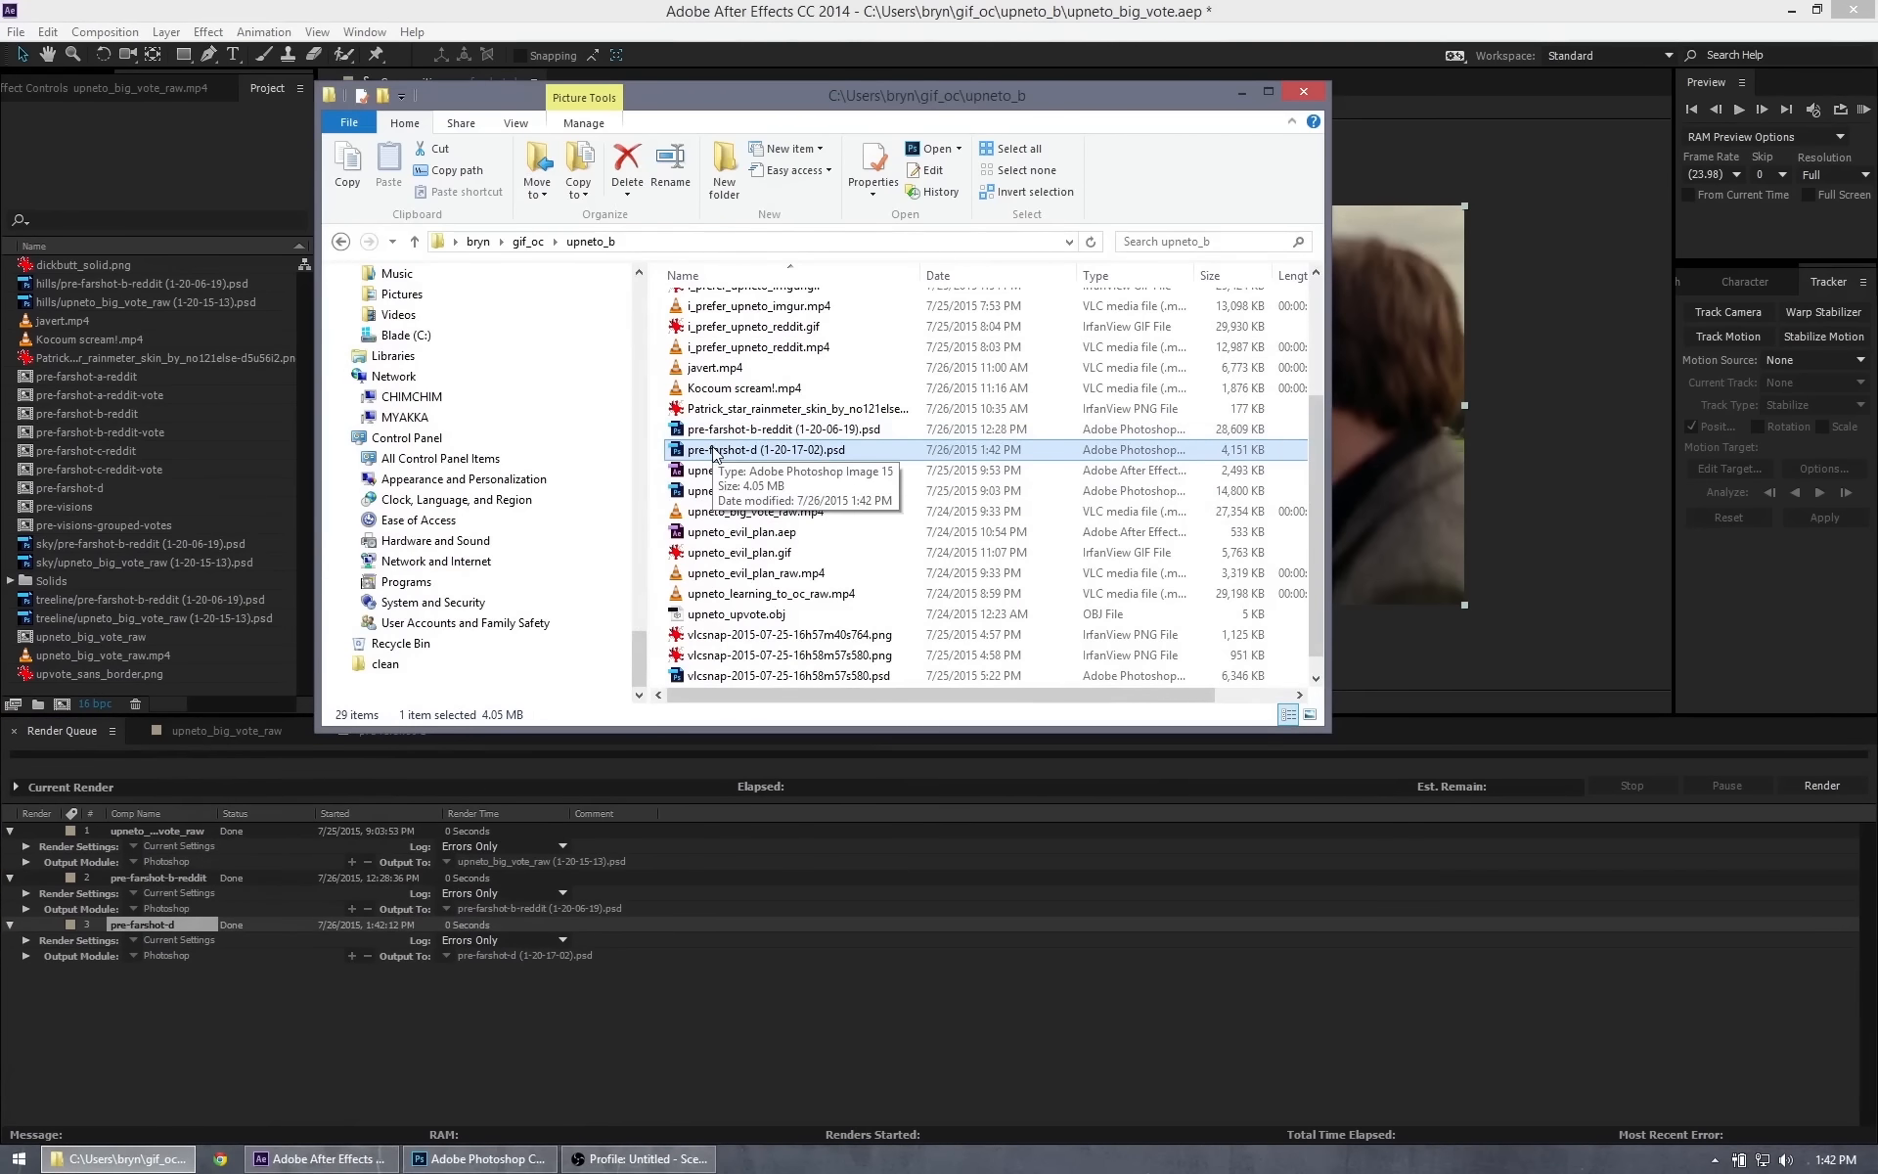
double_click(715, 451)
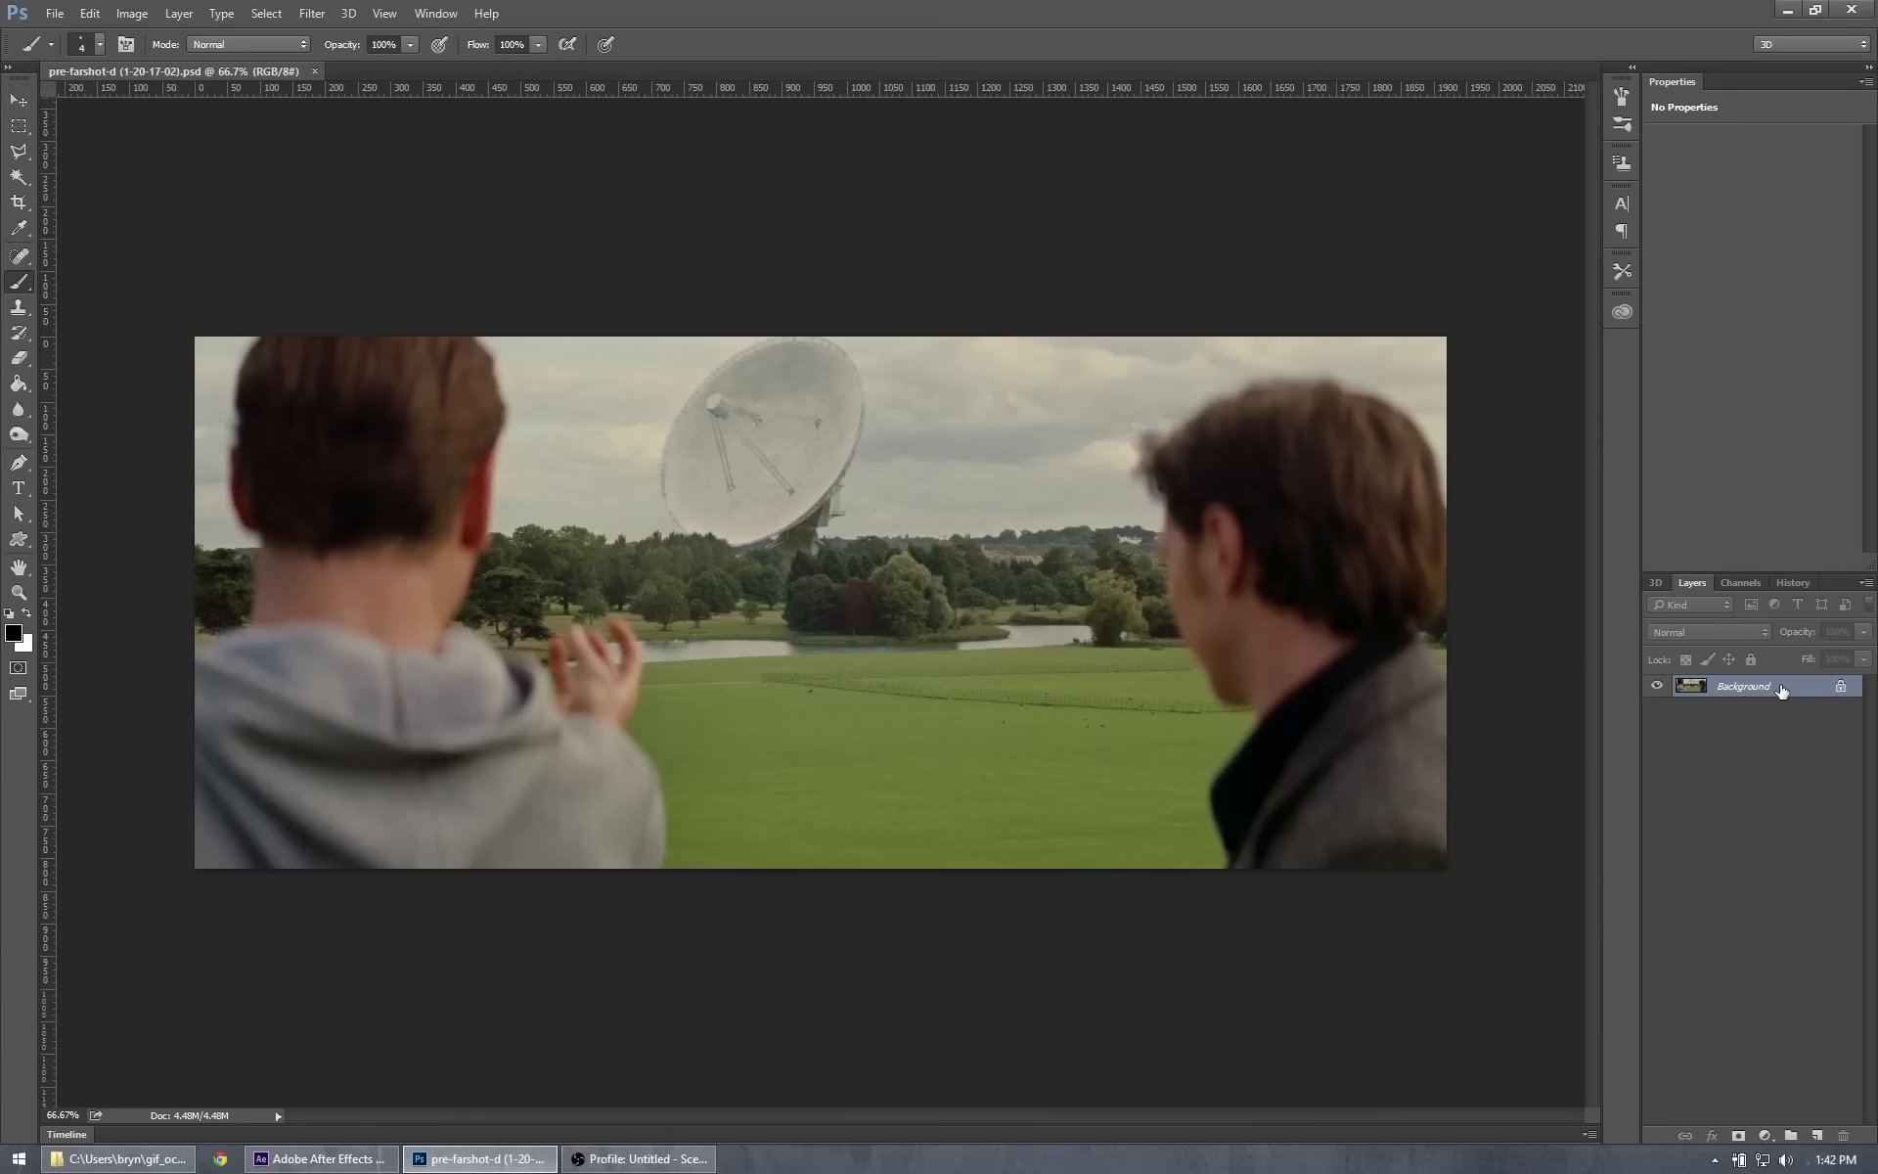
Convert the Background into the regular layer Layer 0 and duplicate it.
double_click(1781, 691)
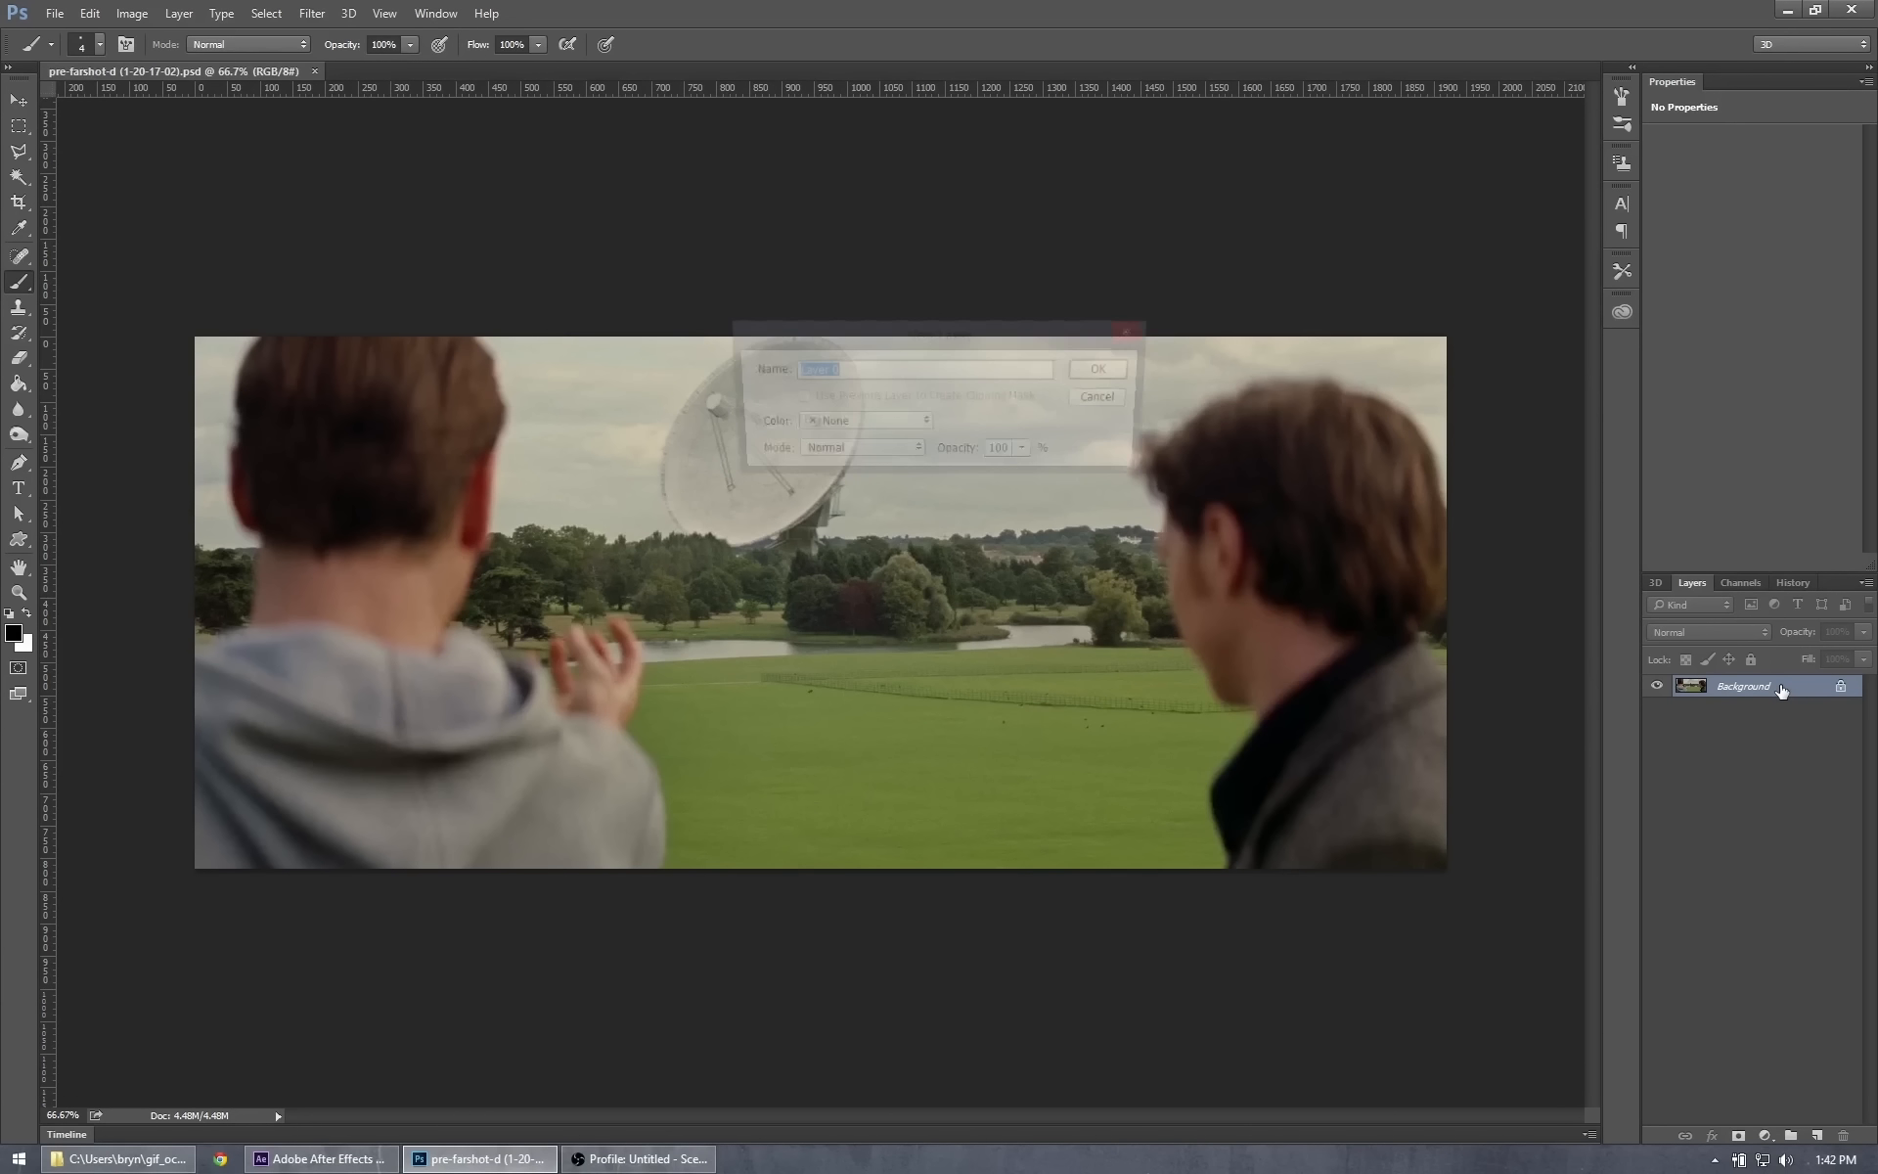
left_click(1097, 379)
left_click_drag(1775, 683, 1817, 1137)
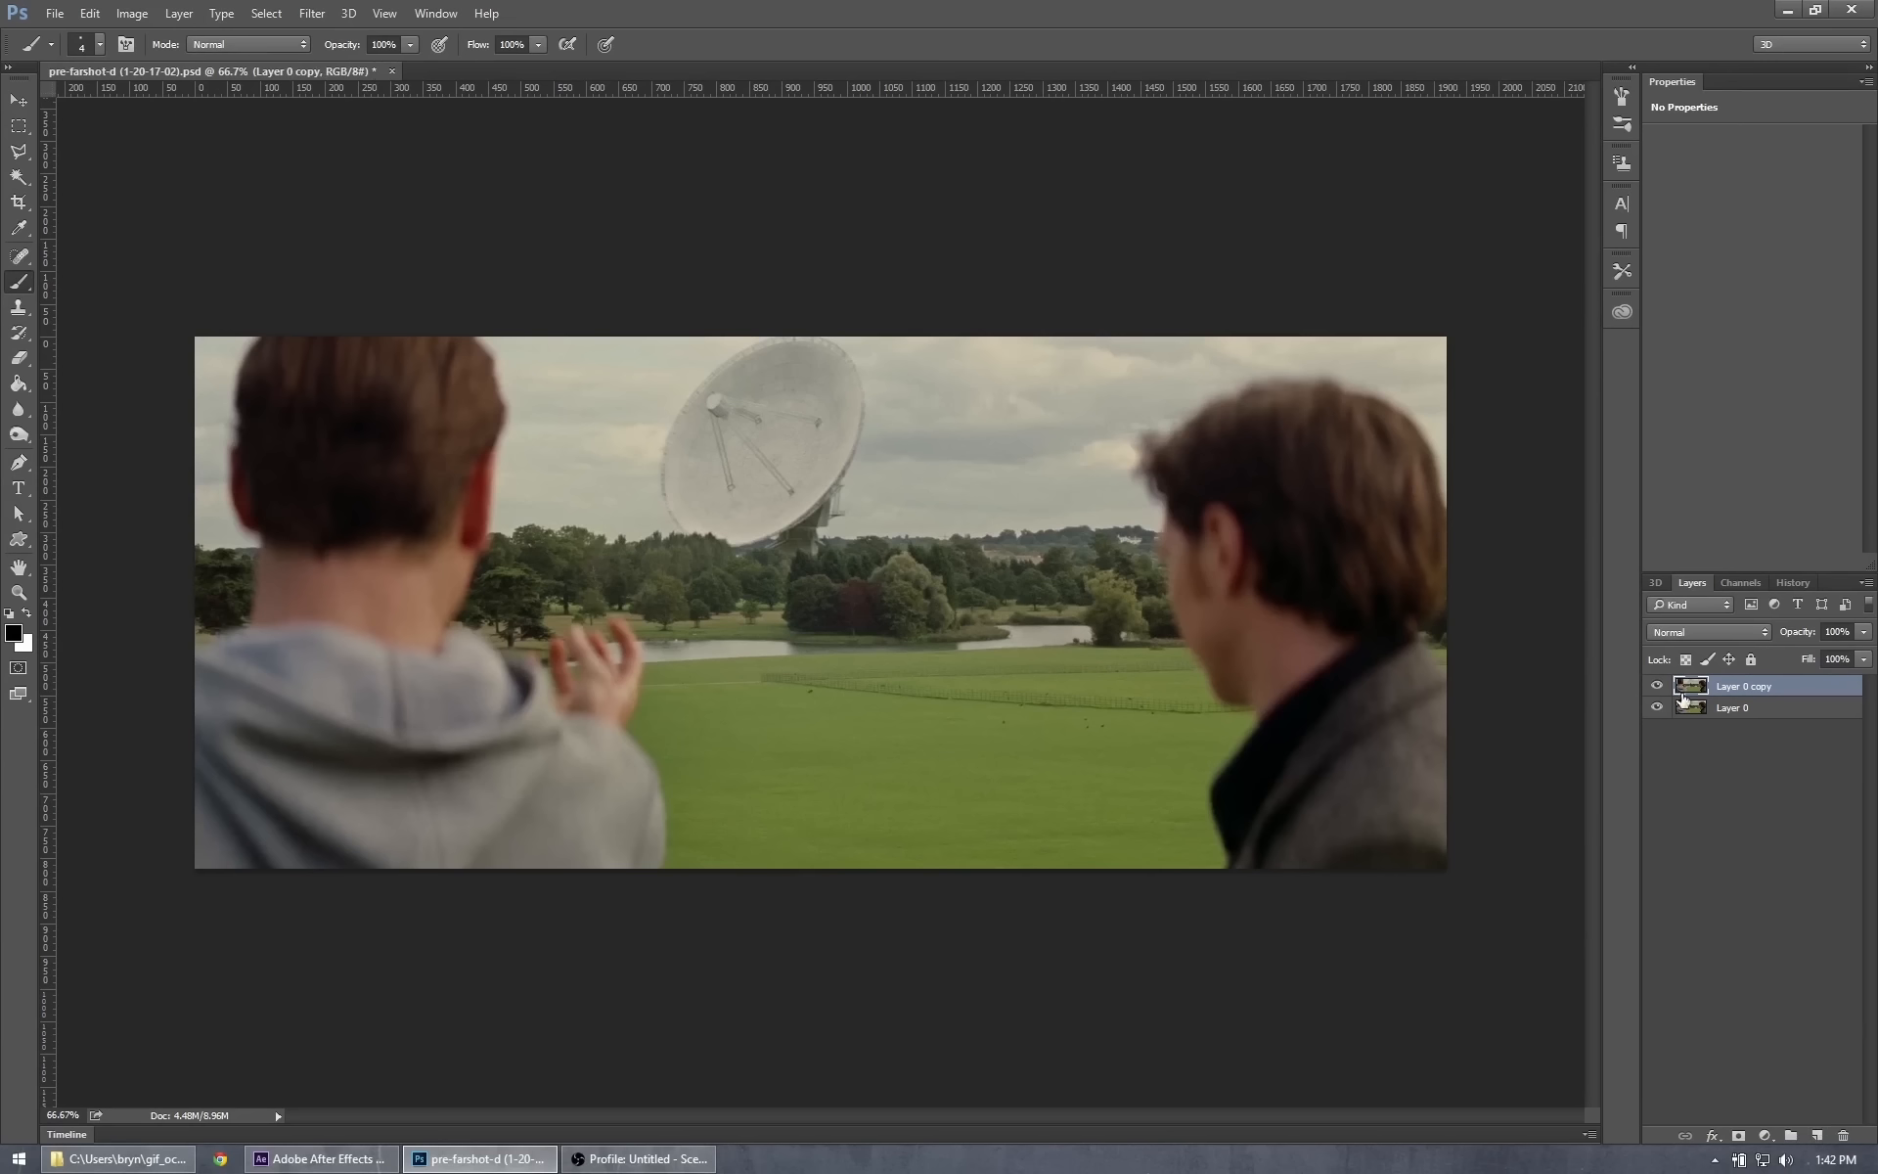
Apply Brightness/Contrast to Layer 0 copy with brightness 61 and contrast 100.
left_click(127, 14)
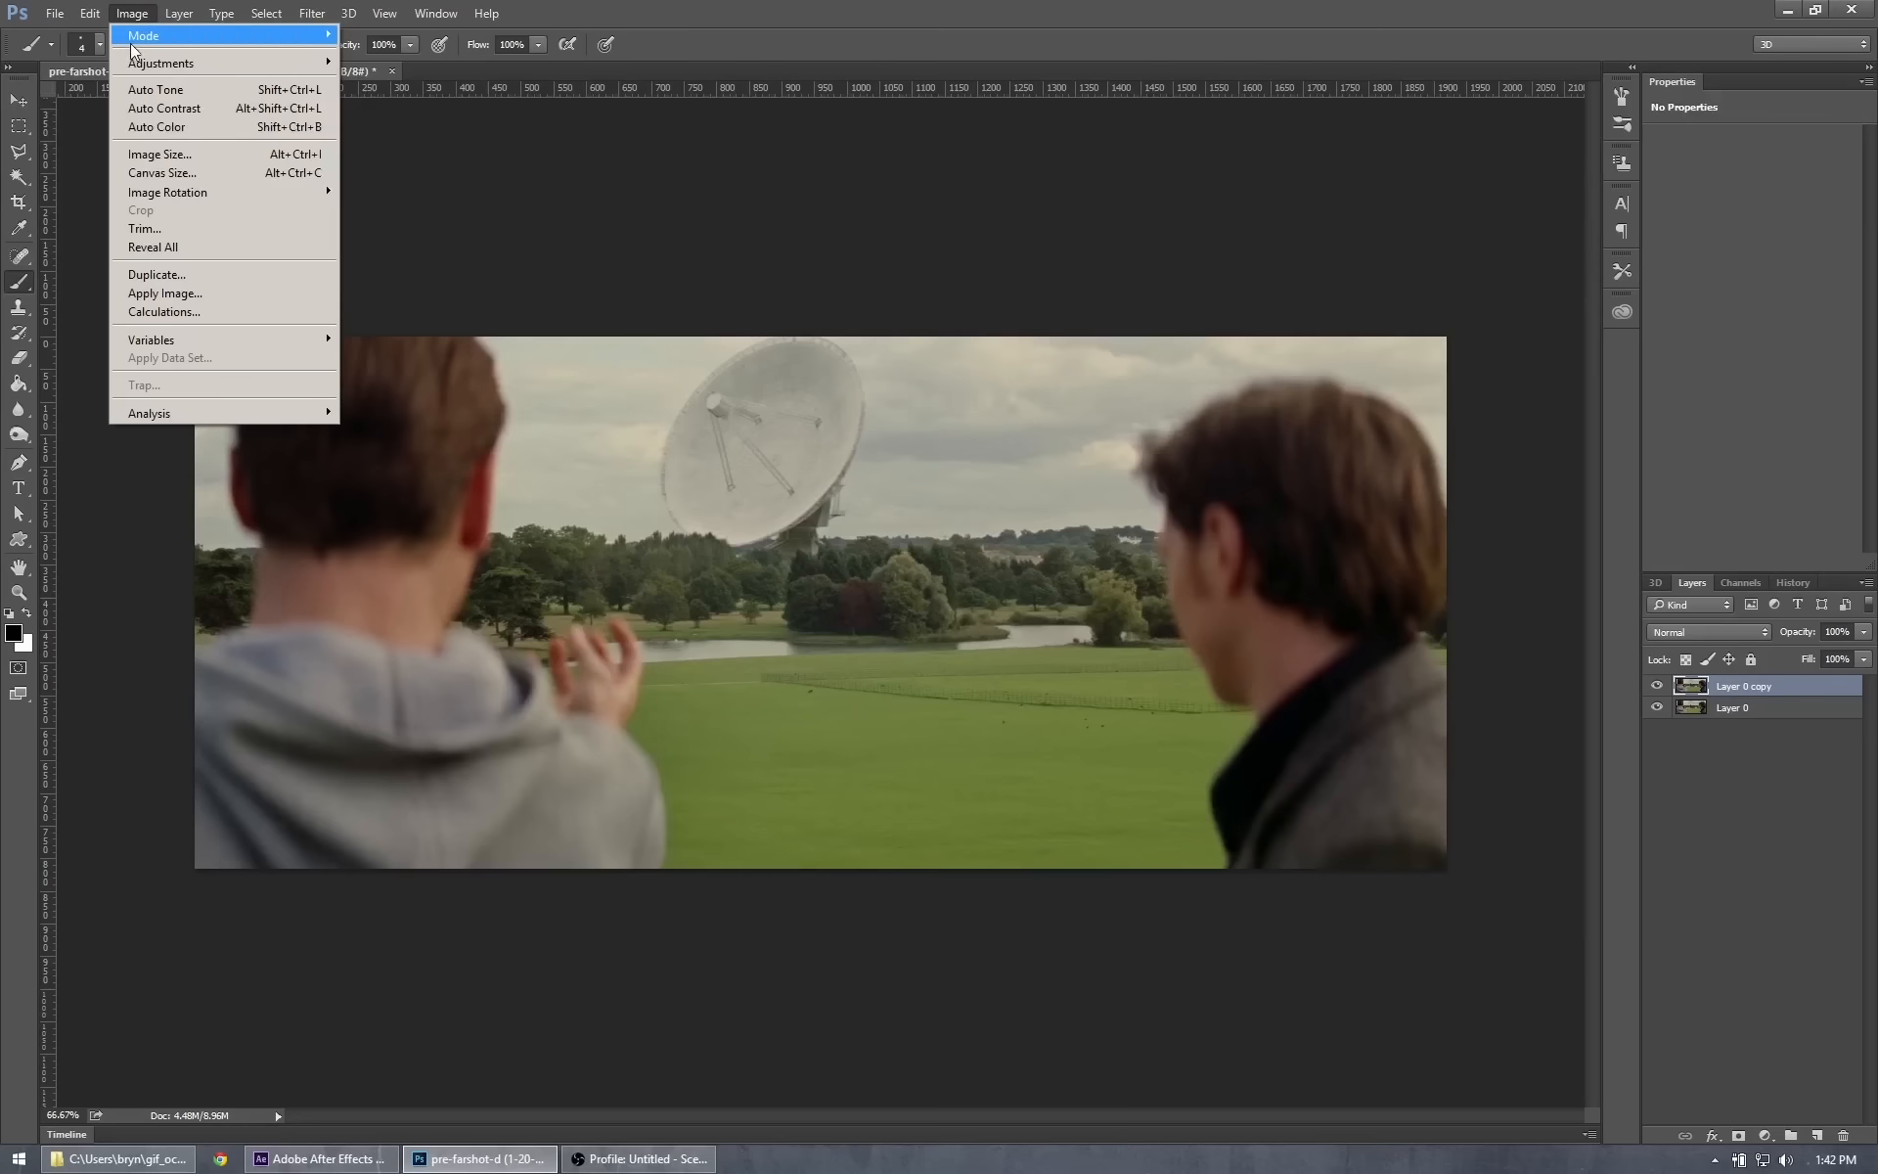
mouse_move(208, 62)
left_click(366, 64)
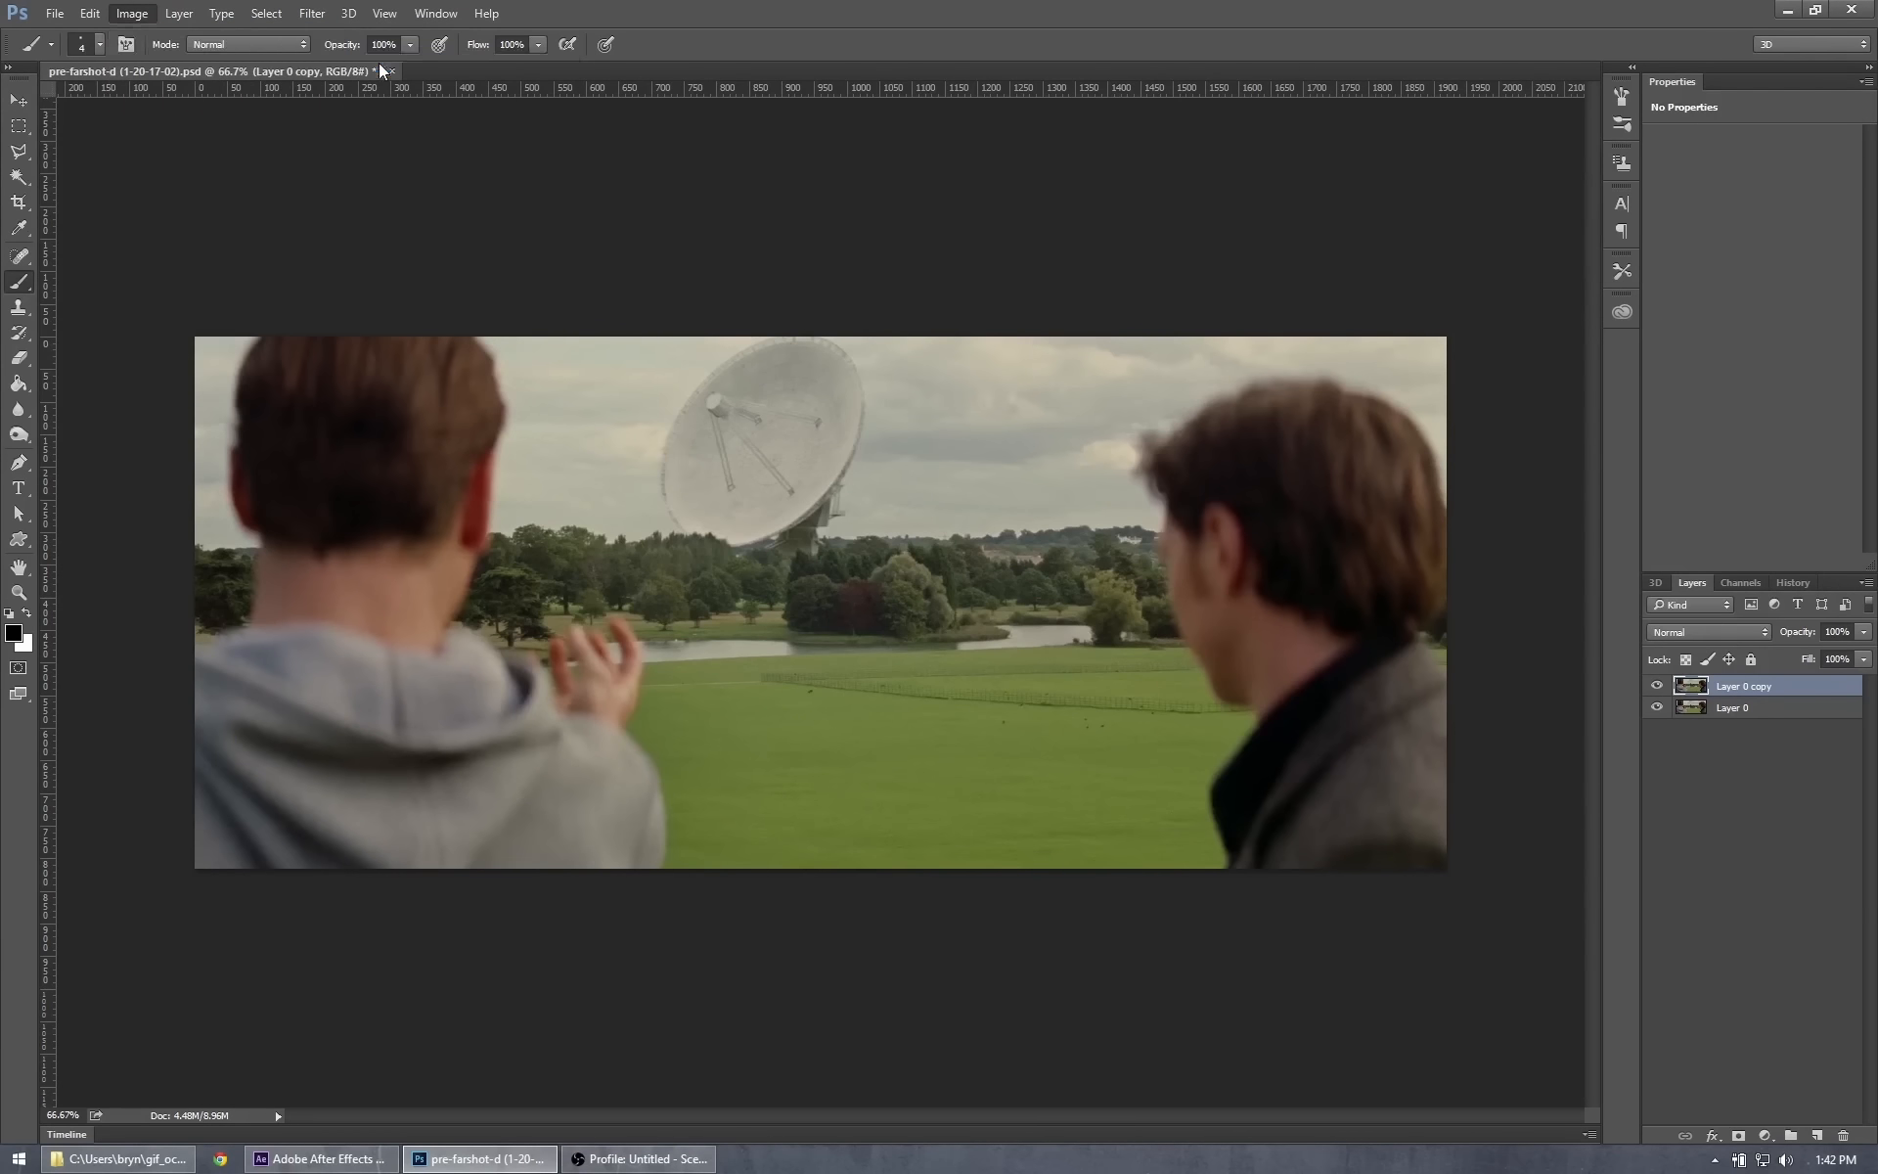
left_click_drag(1322, 740, 1363, 741)
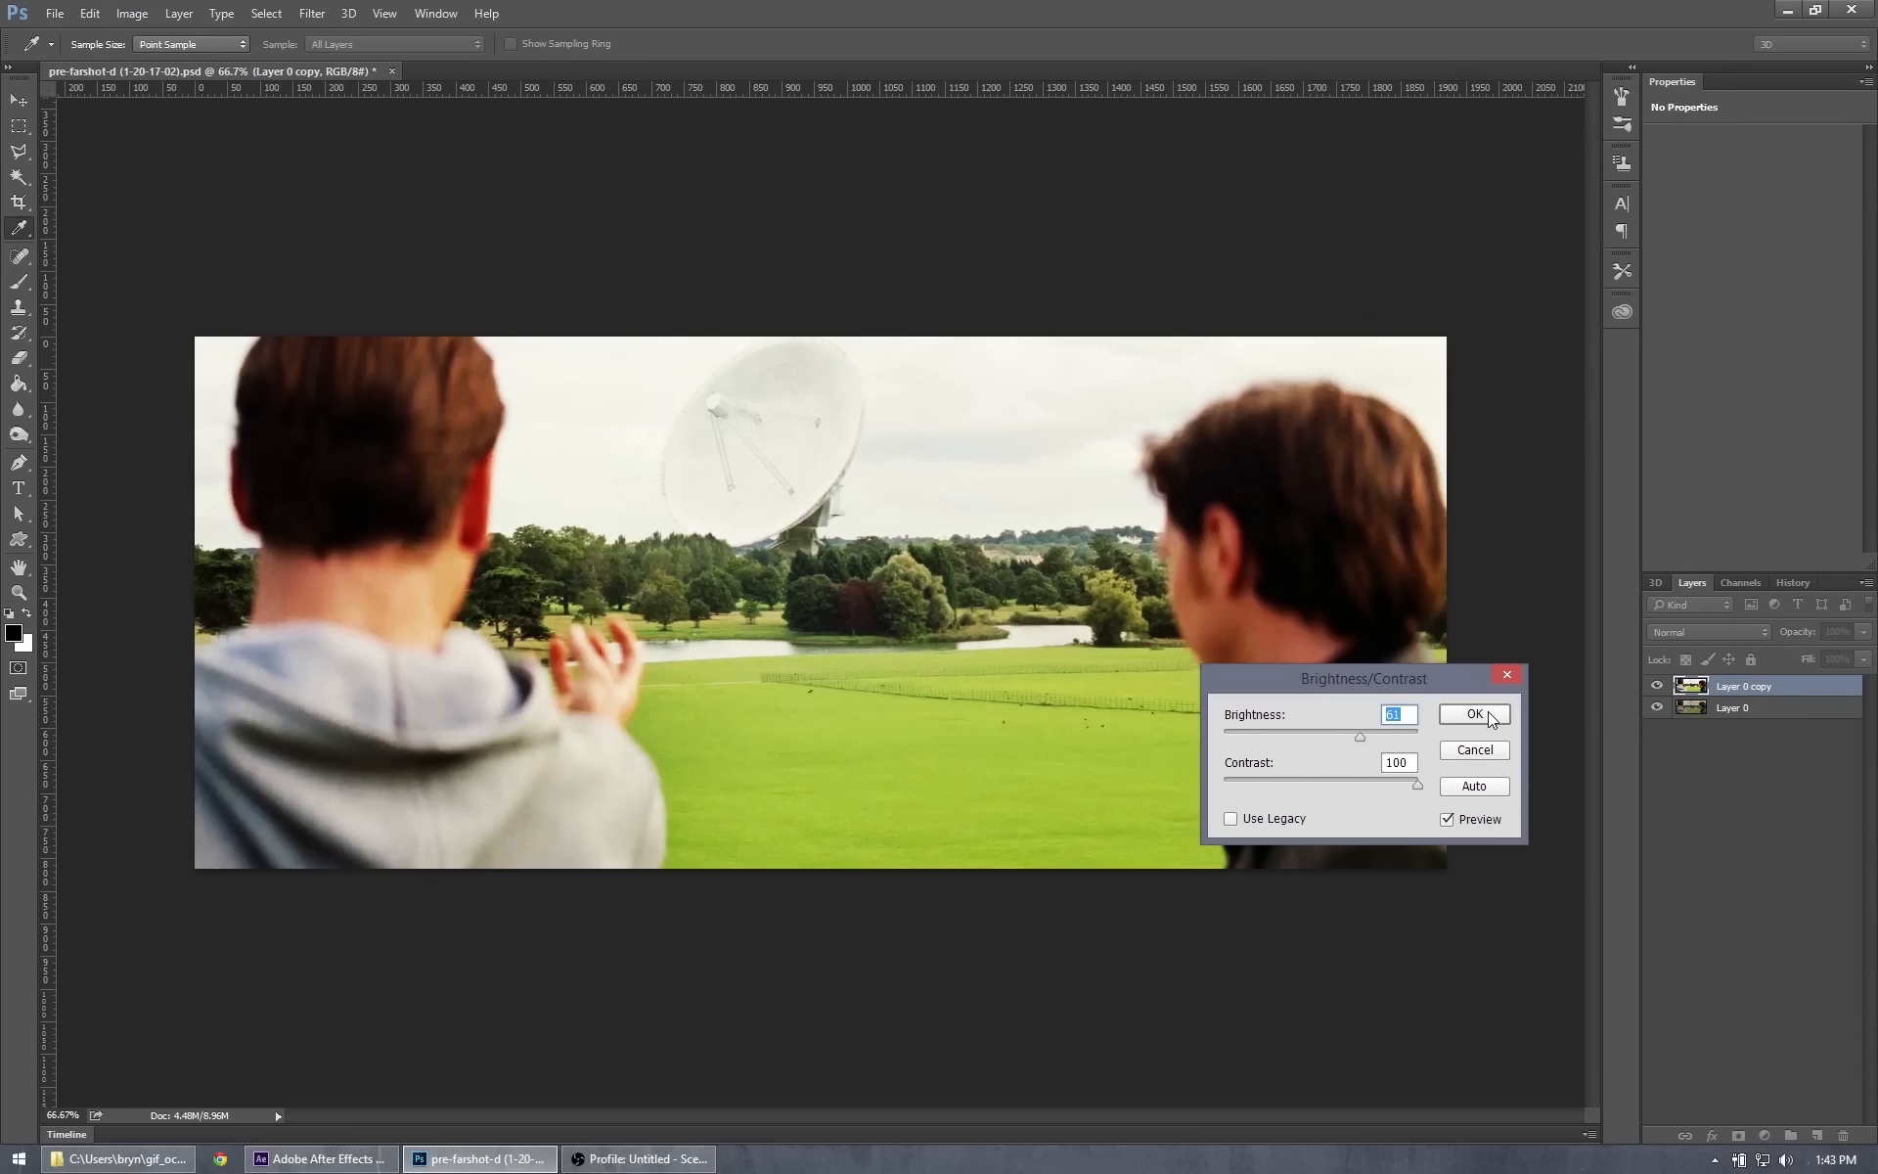
left_click(1474, 714)
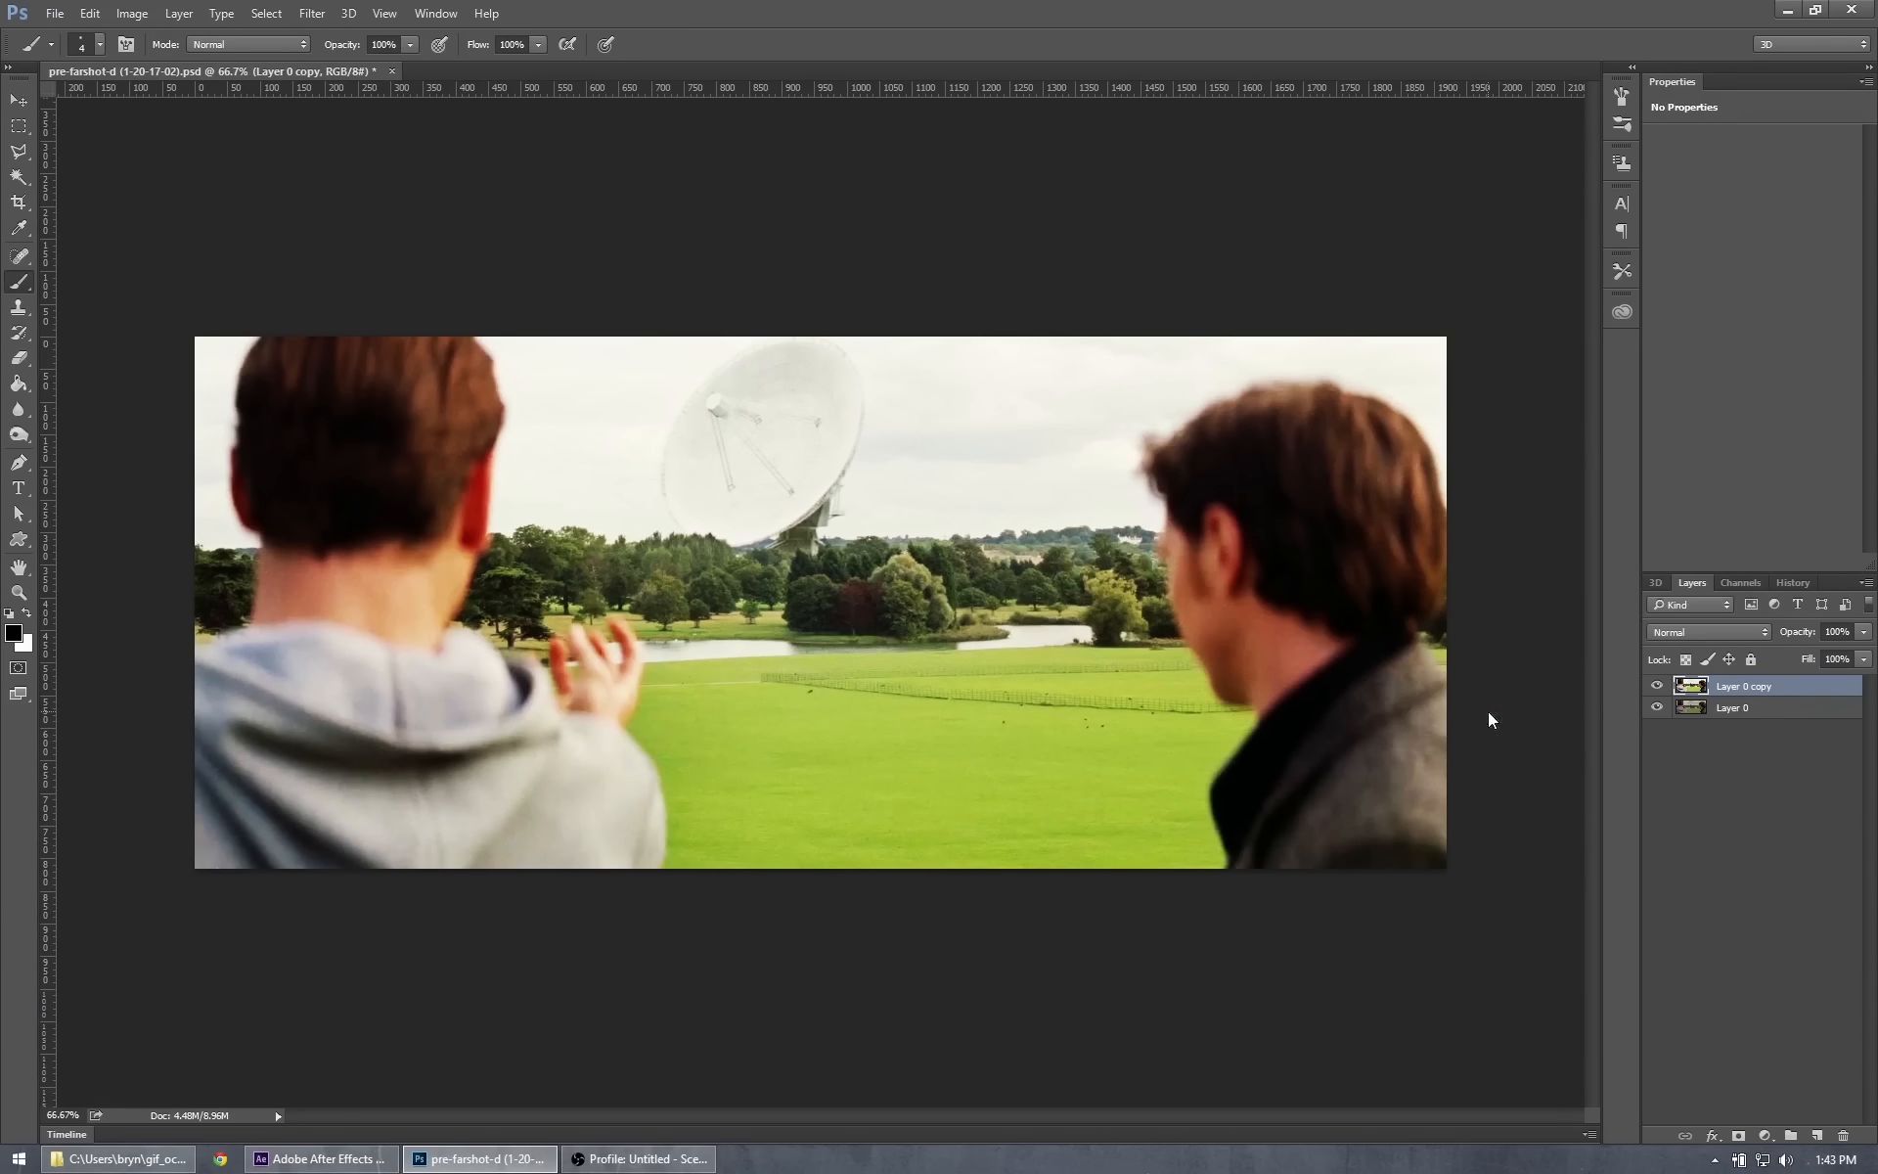
Apply a second Brightness/Contrast adjustment to Layer 0 copy with brightness 30 and contrast 100.
left_click(133, 13)
mouse_move(149, 68)
left_click(391, 64)
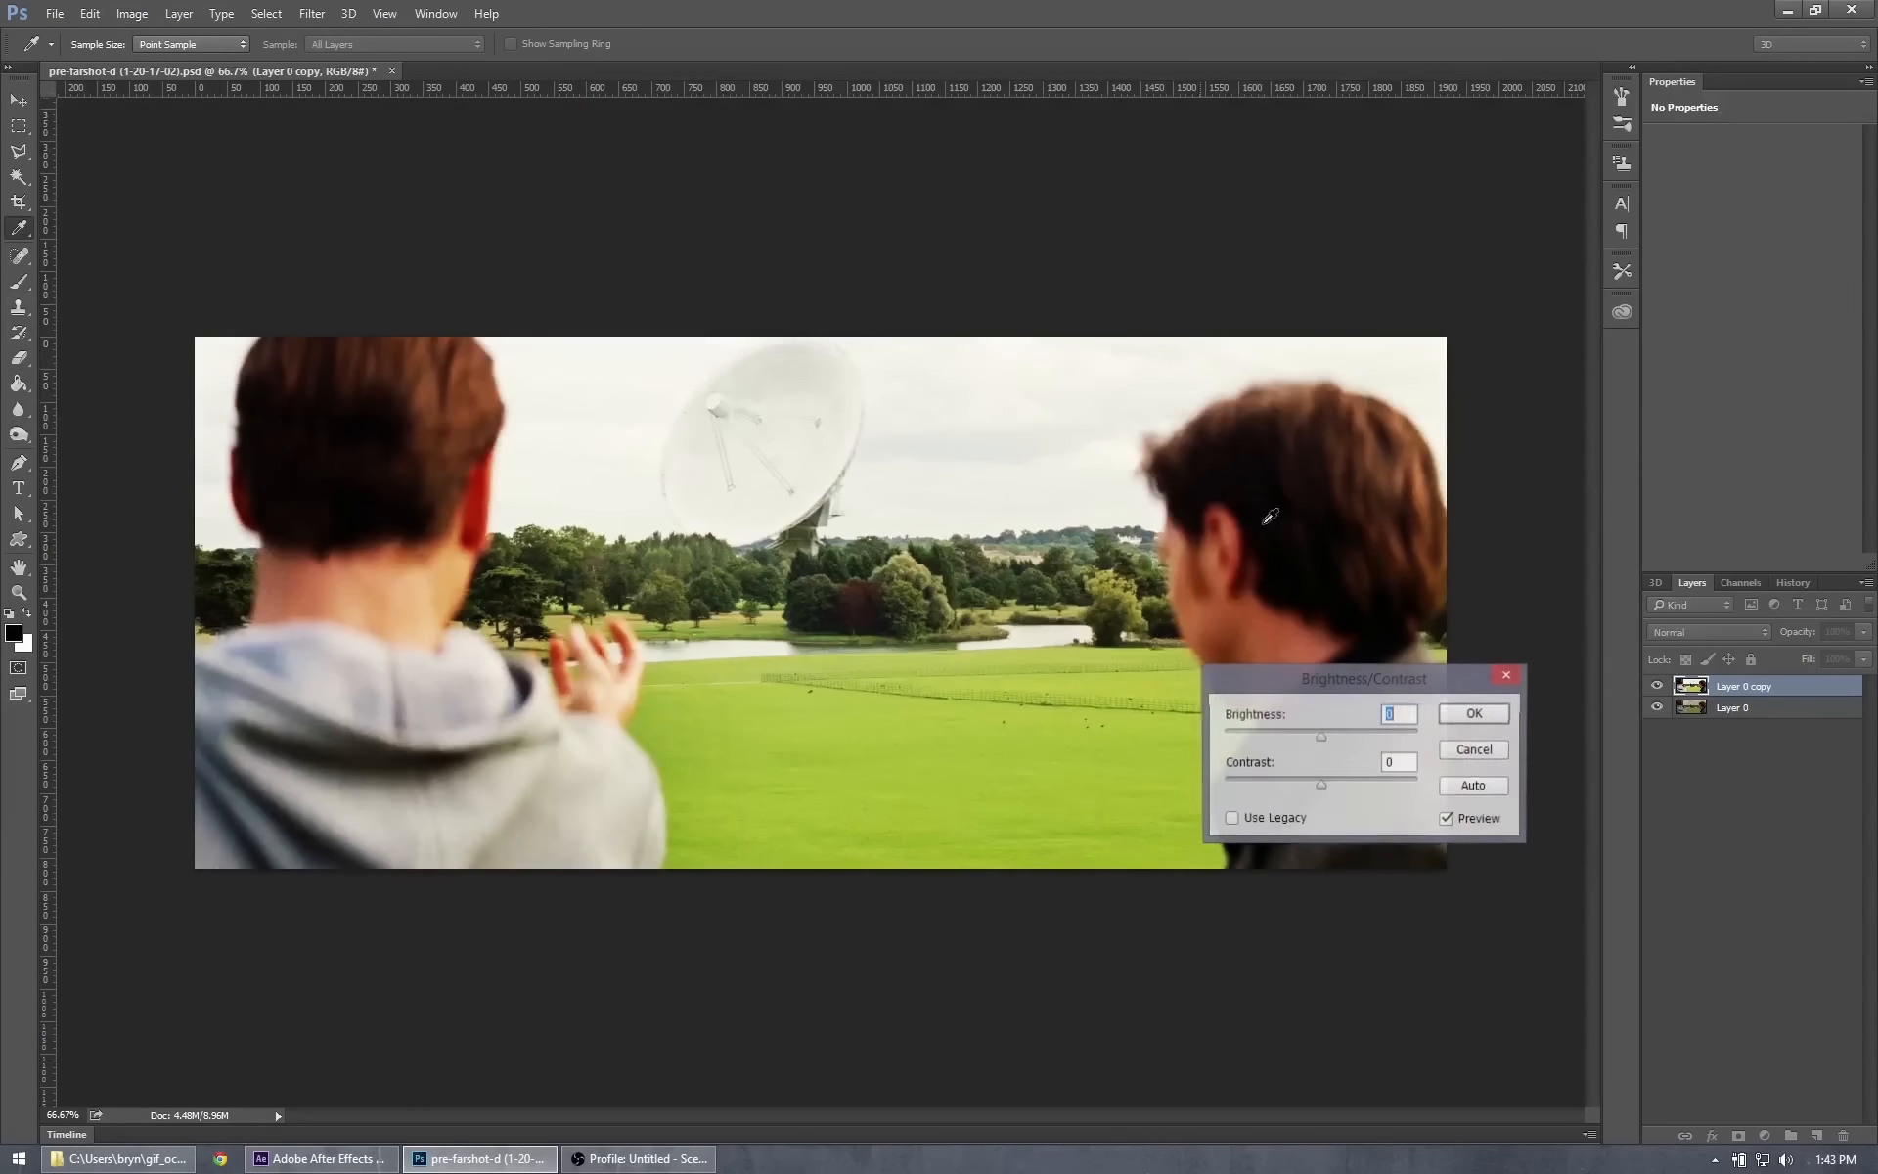
left_click_drag(1322, 786, 1462, 797)
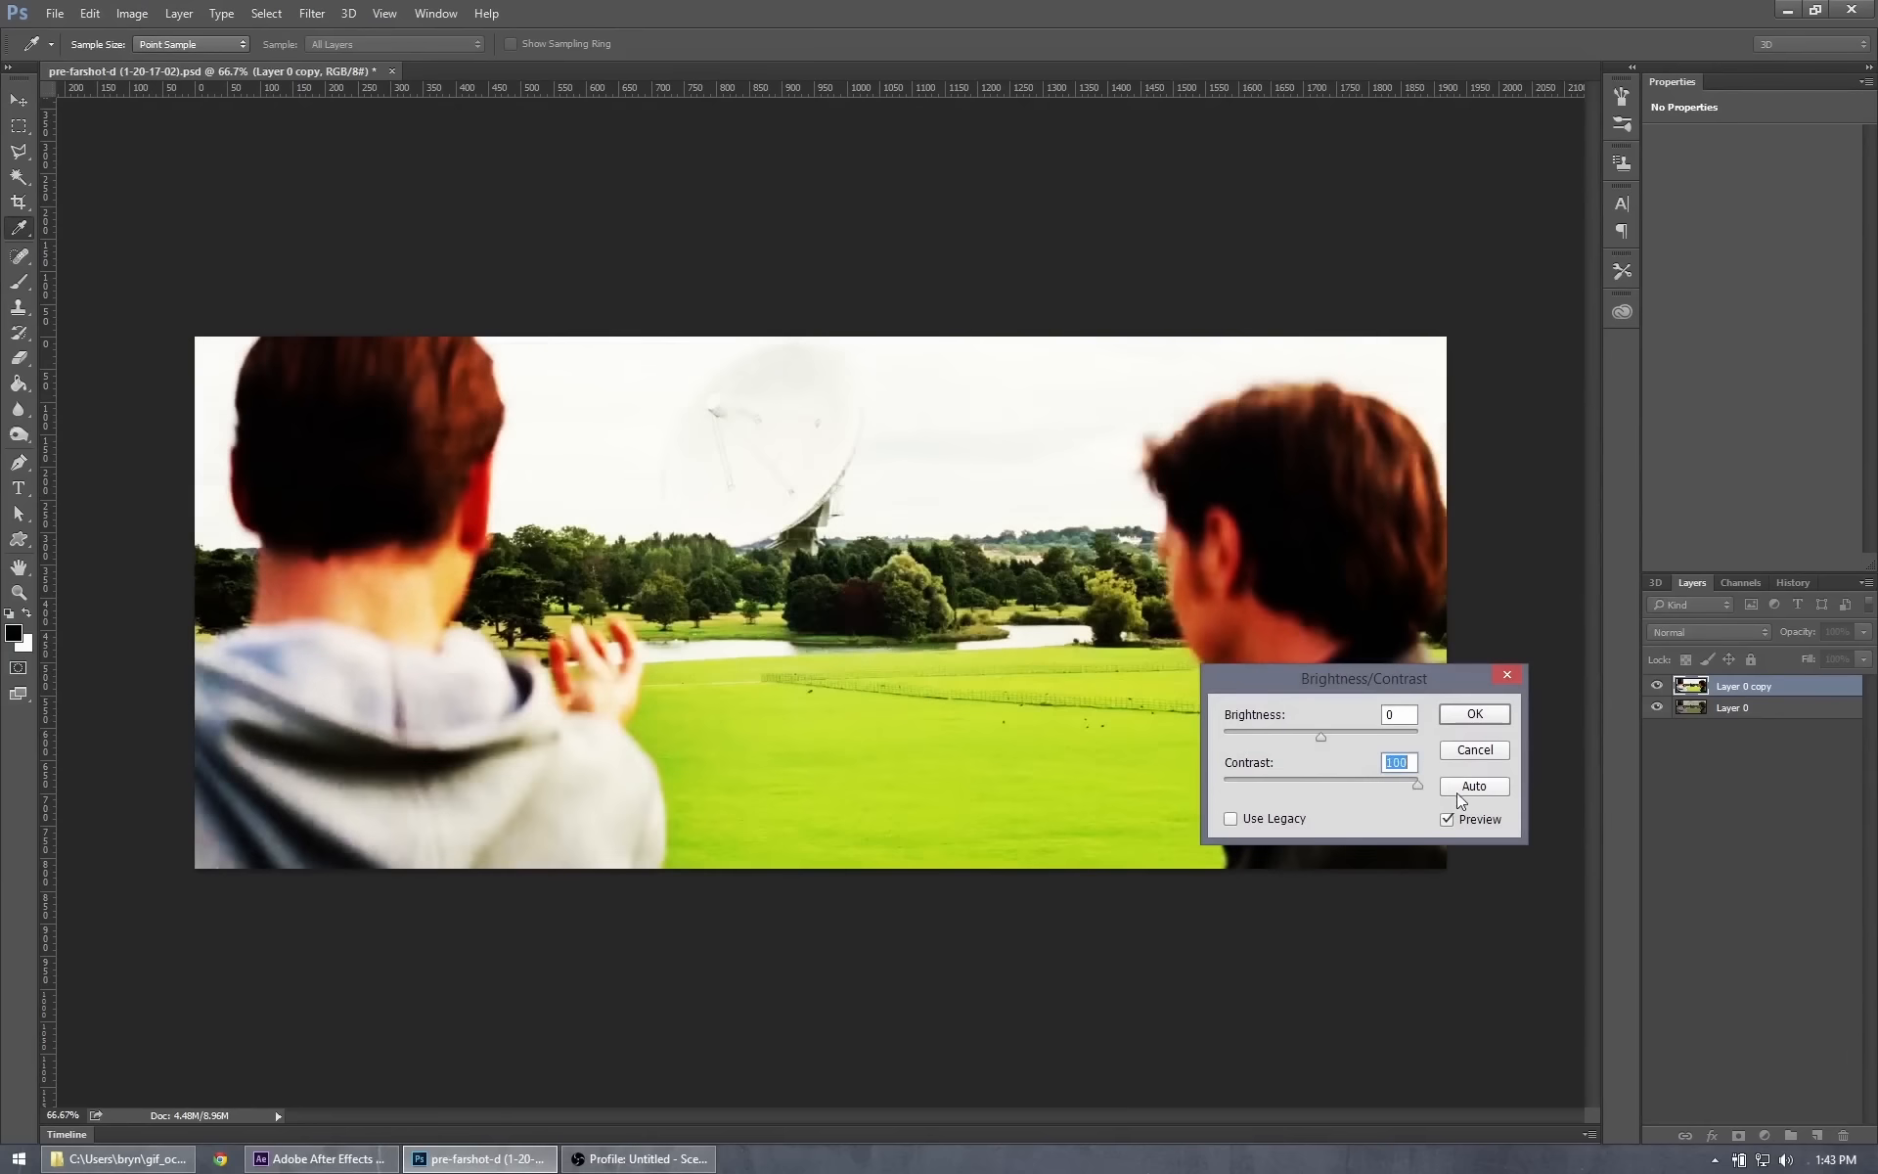
left_click_drag(1321, 738, 1344, 740)
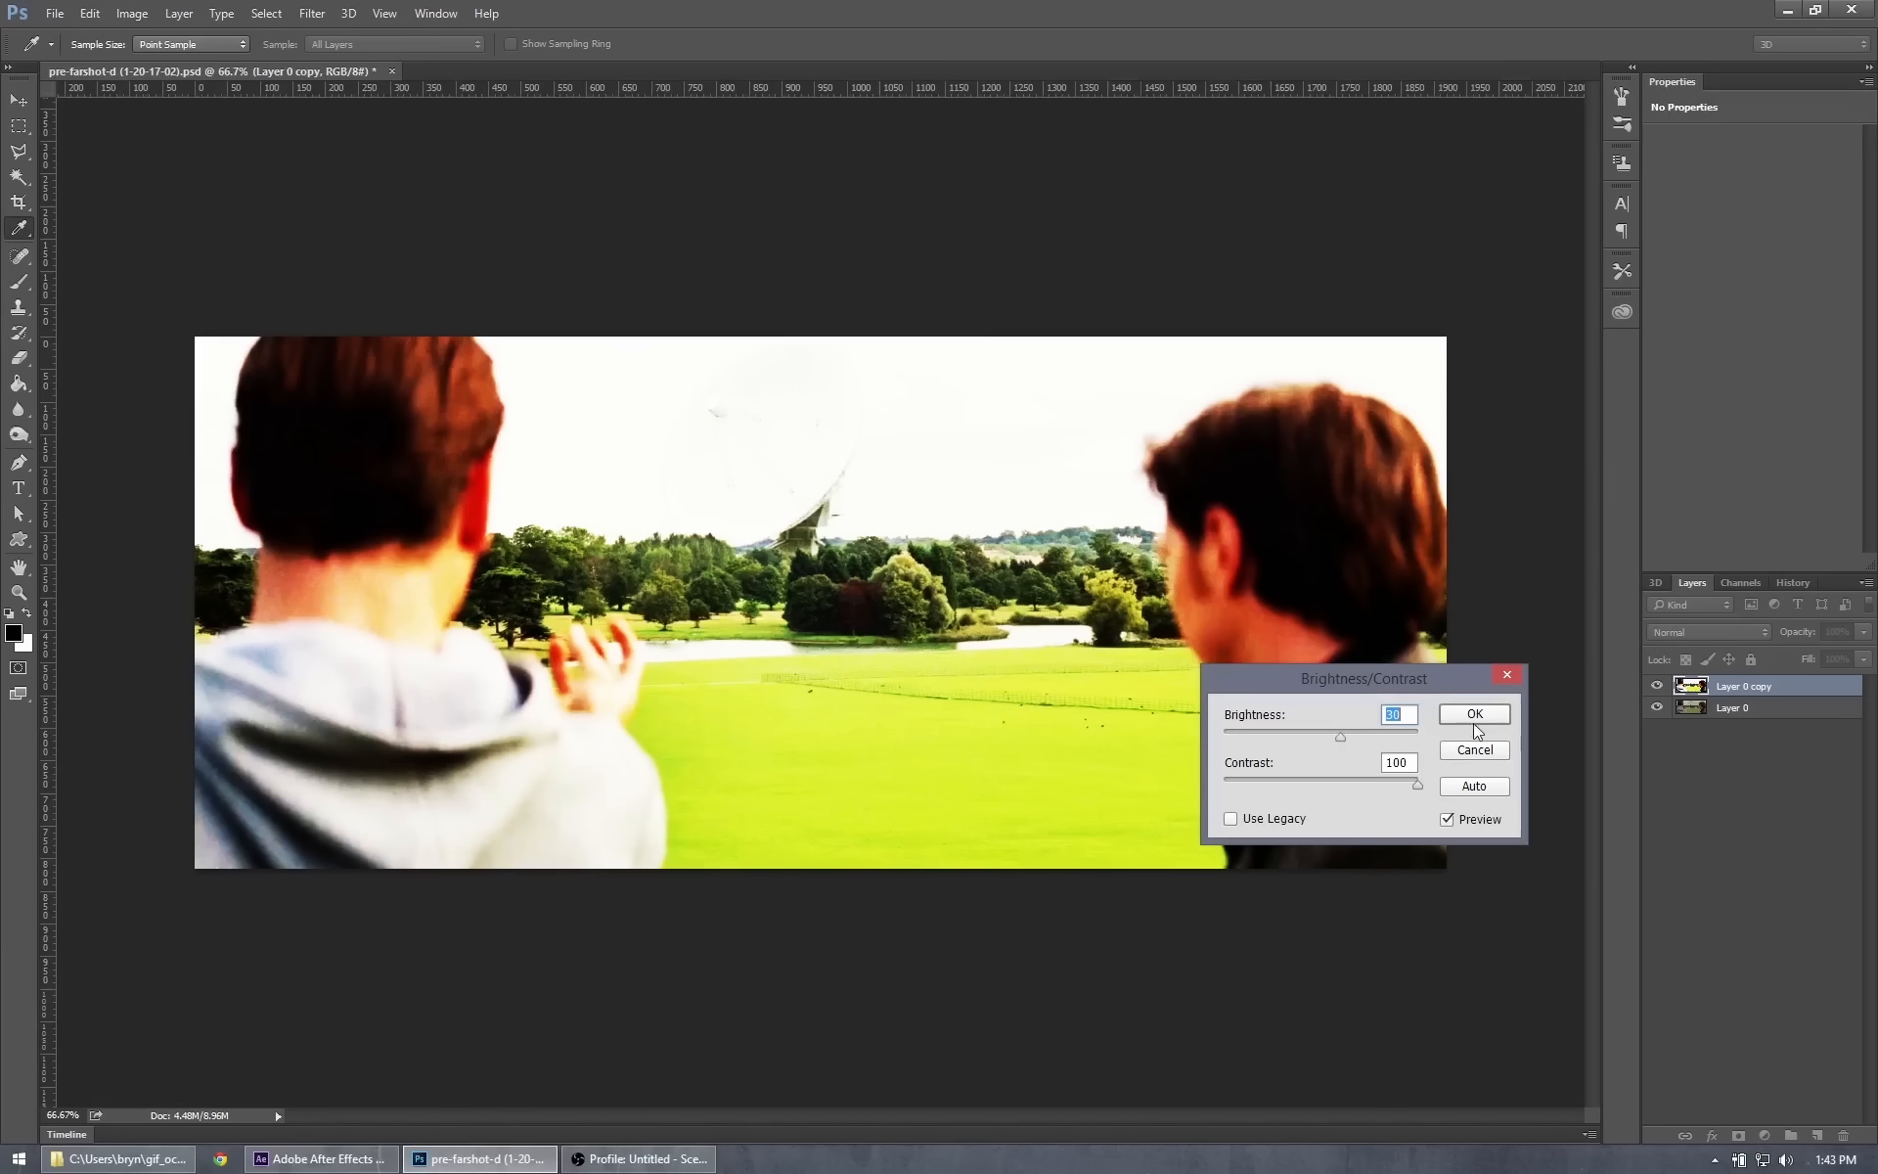
left_click(1493, 719)
key("b")
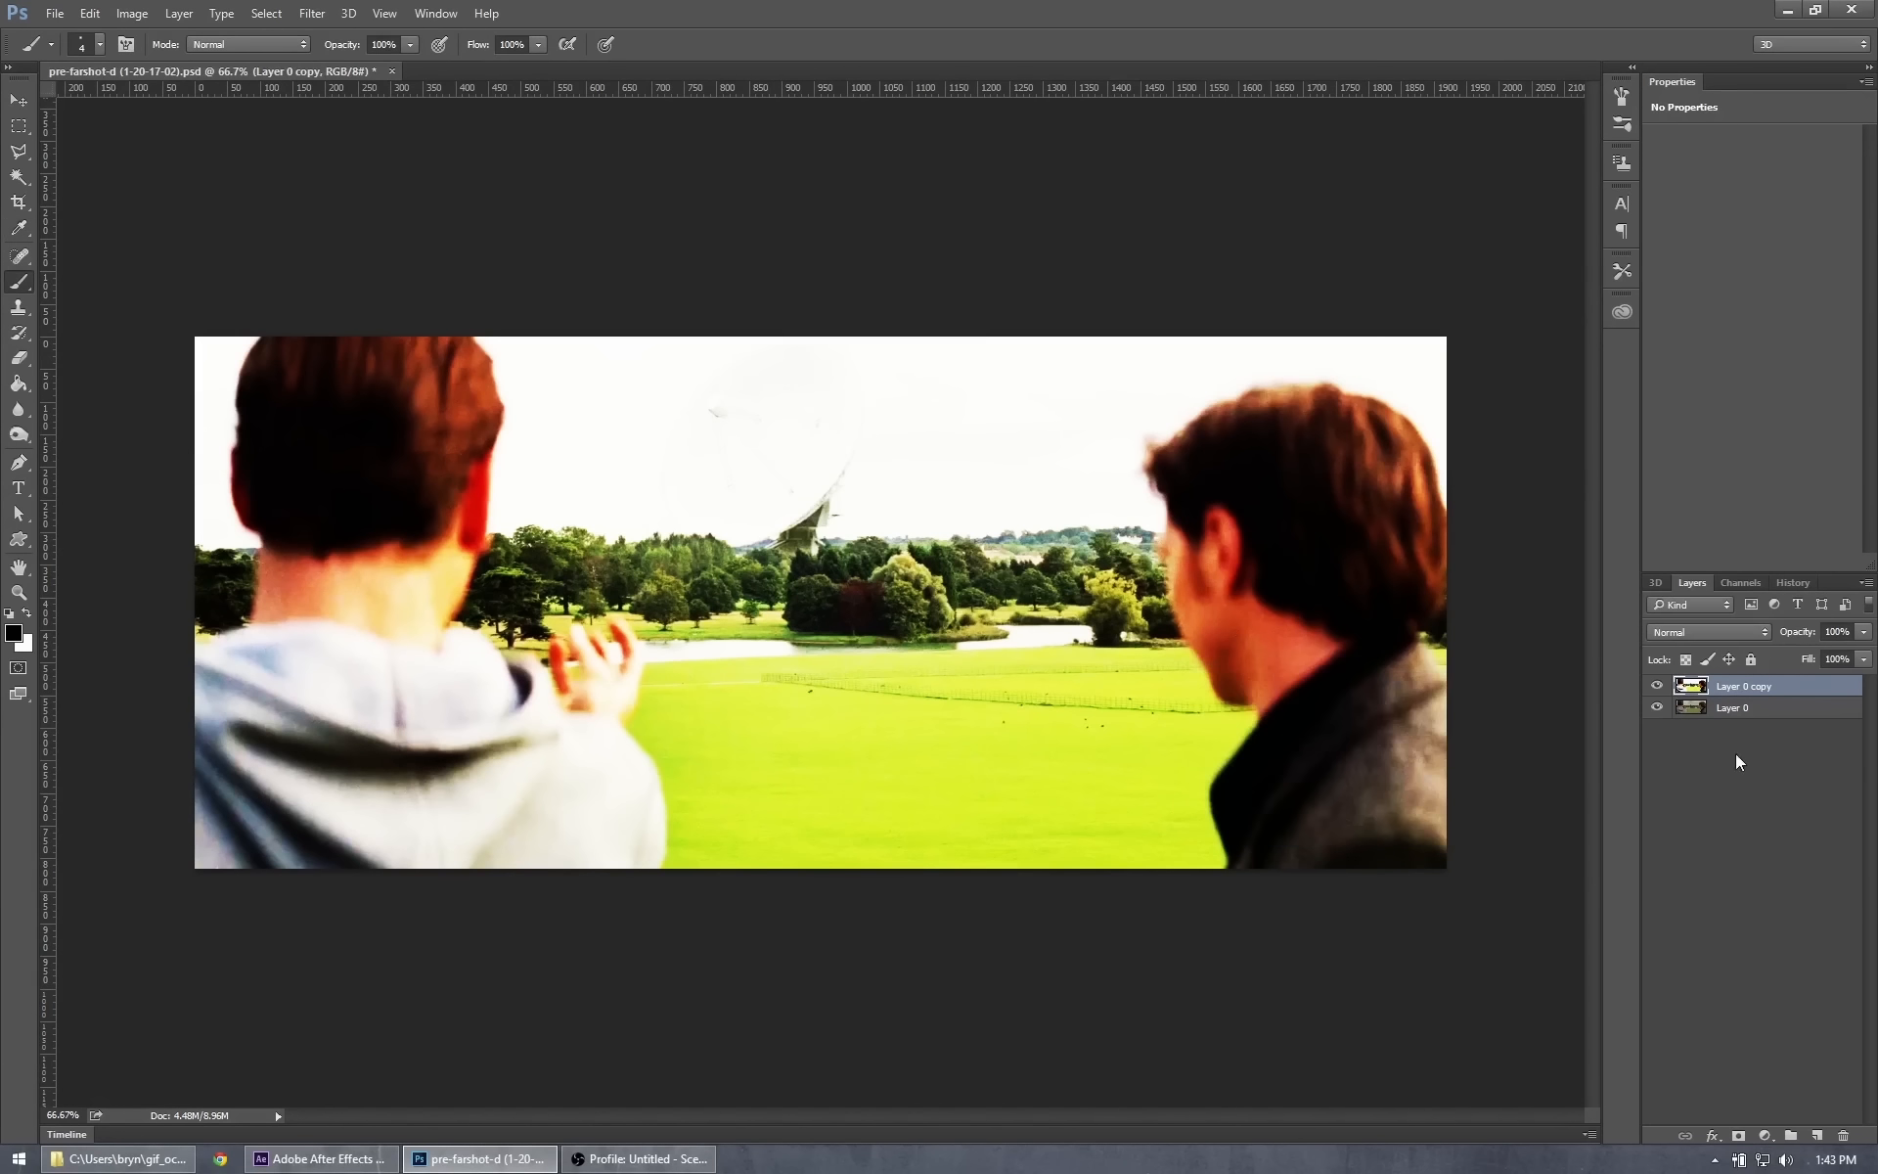
Desaturate Layer 0 copy to black and white.
left_click(131, 12)
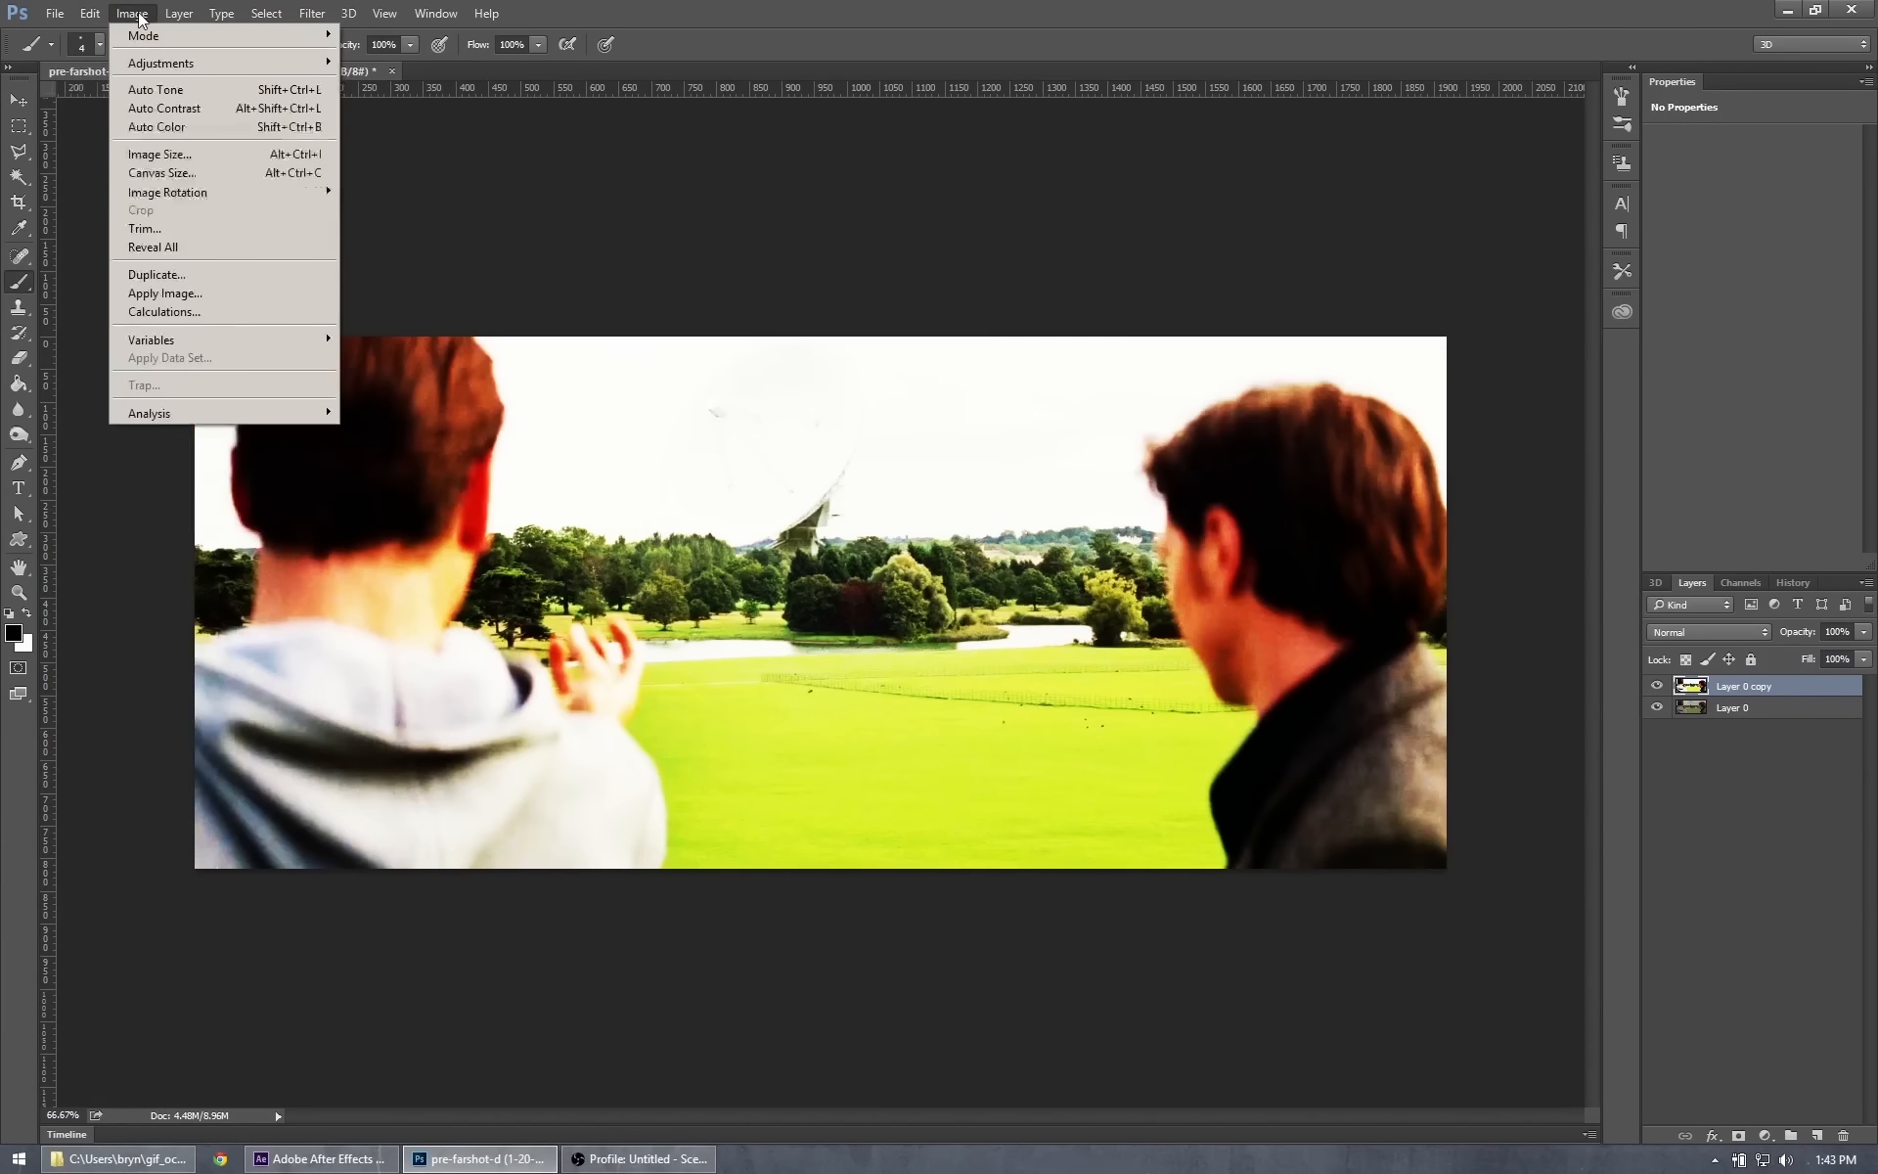
left_click(131, 13)
left_click(135, 13)
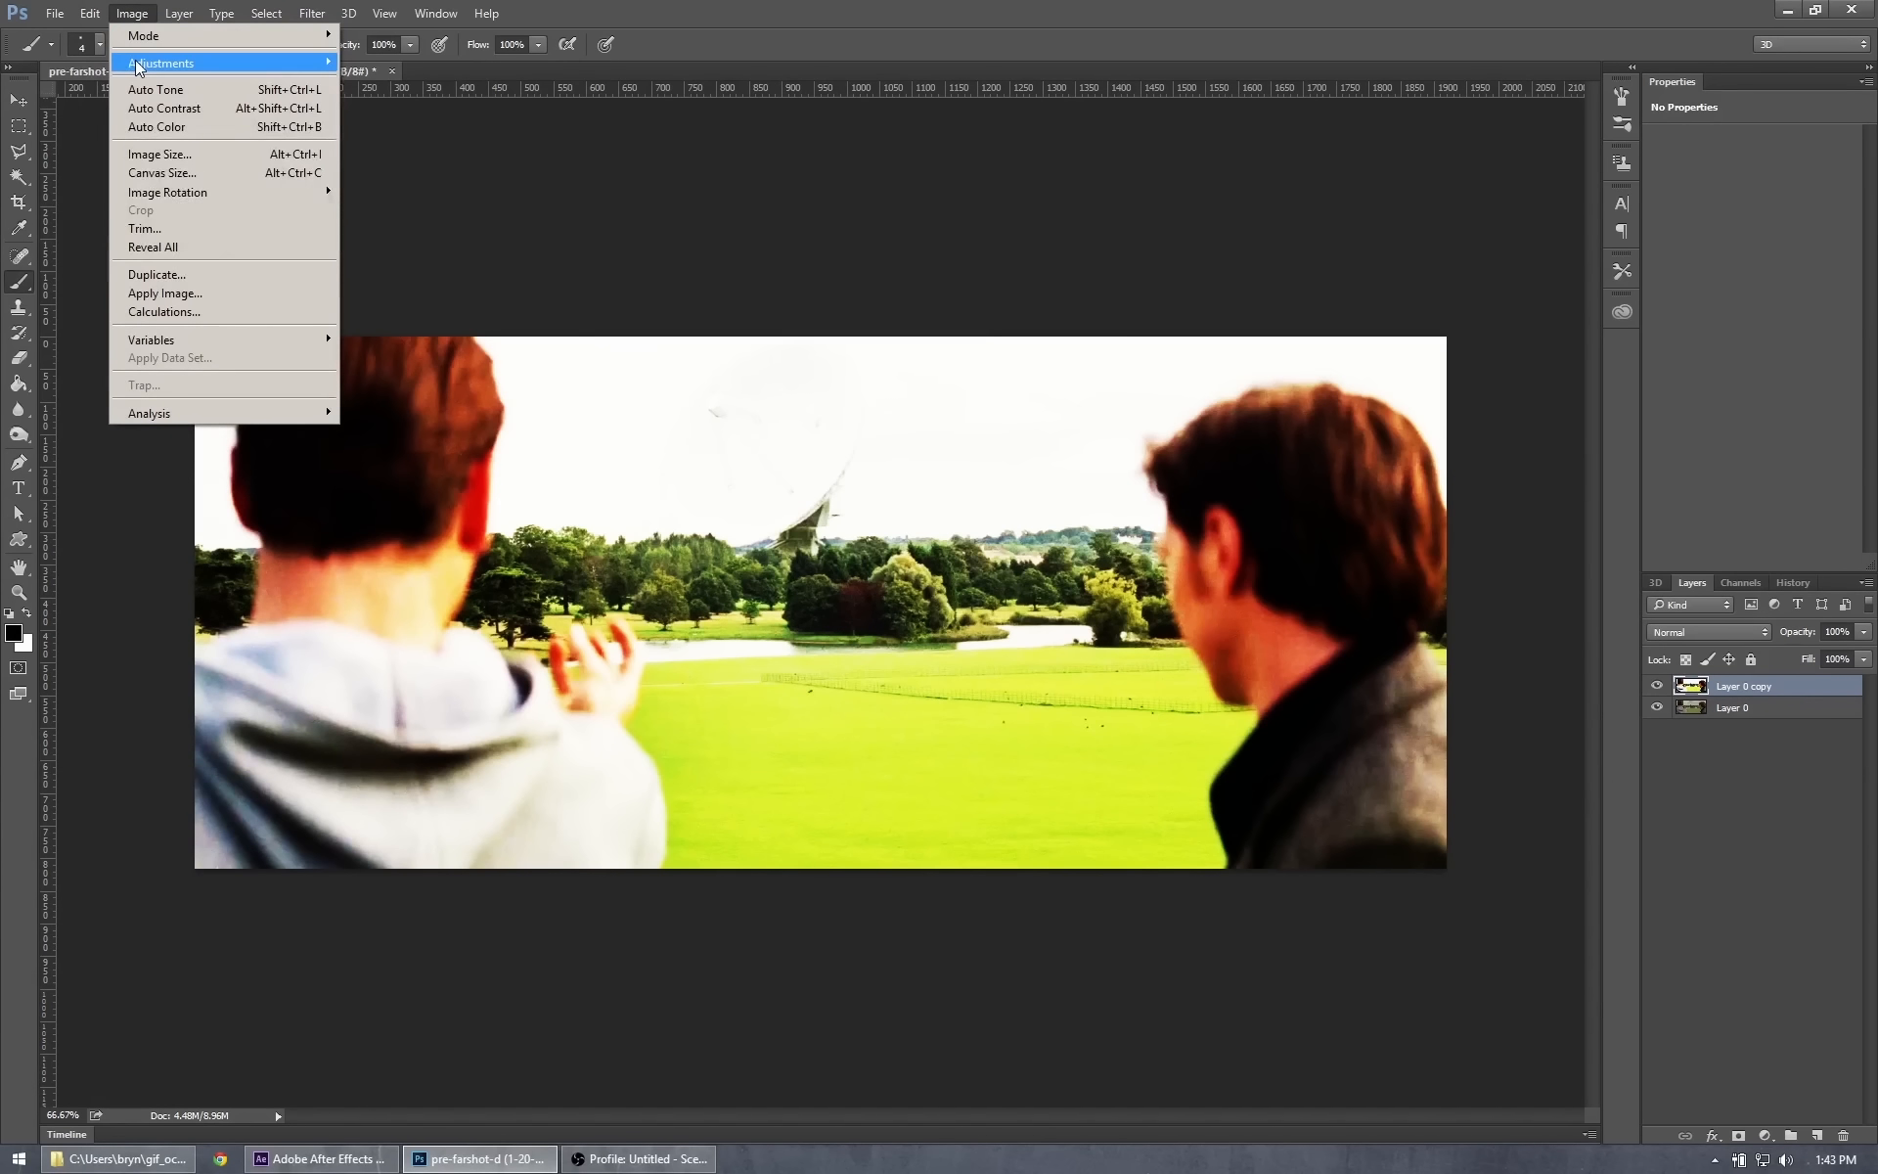
mouse_move(278, 66)
left_click(448, 432)
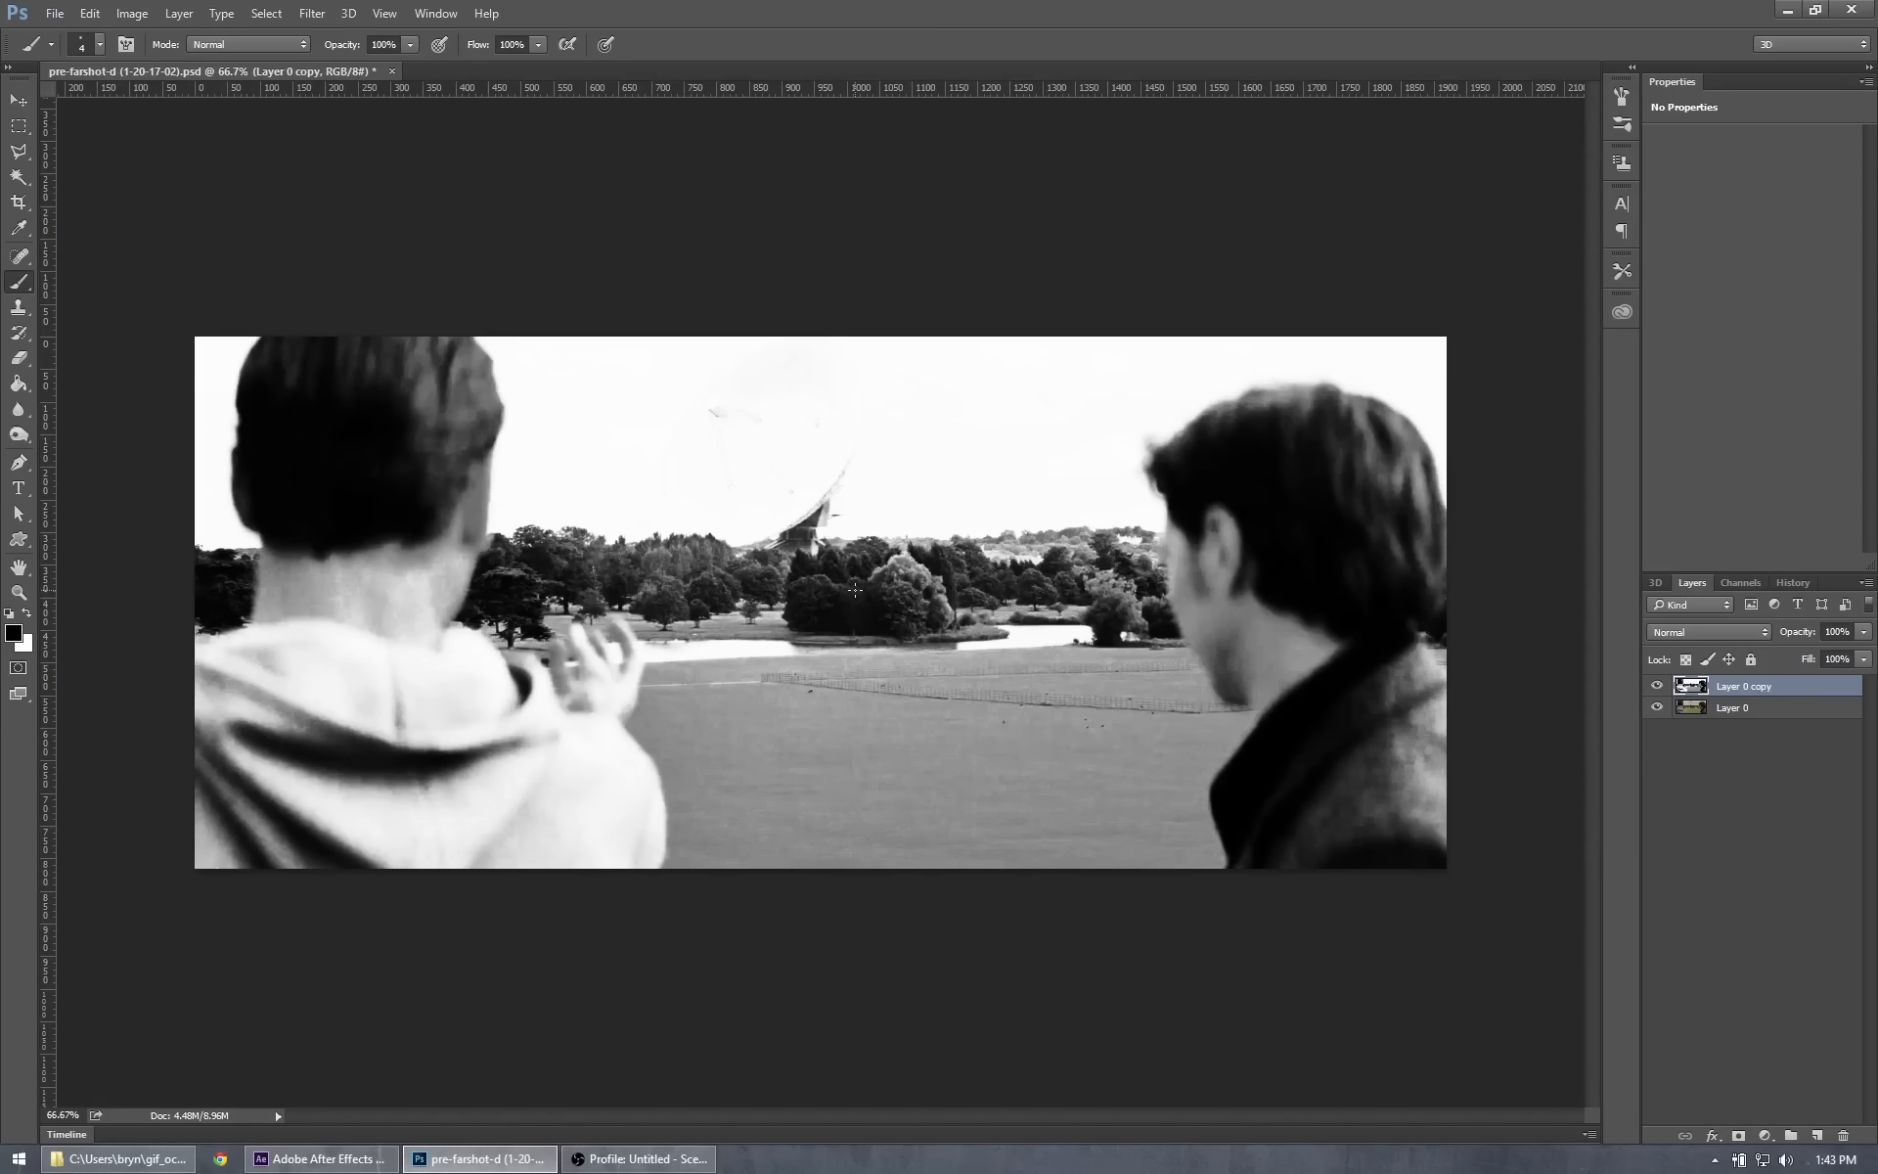
Set up the Paint Bucket with a tolerance of 2 and white as the foreground colour.
scroll(857, 598, "up", 4)
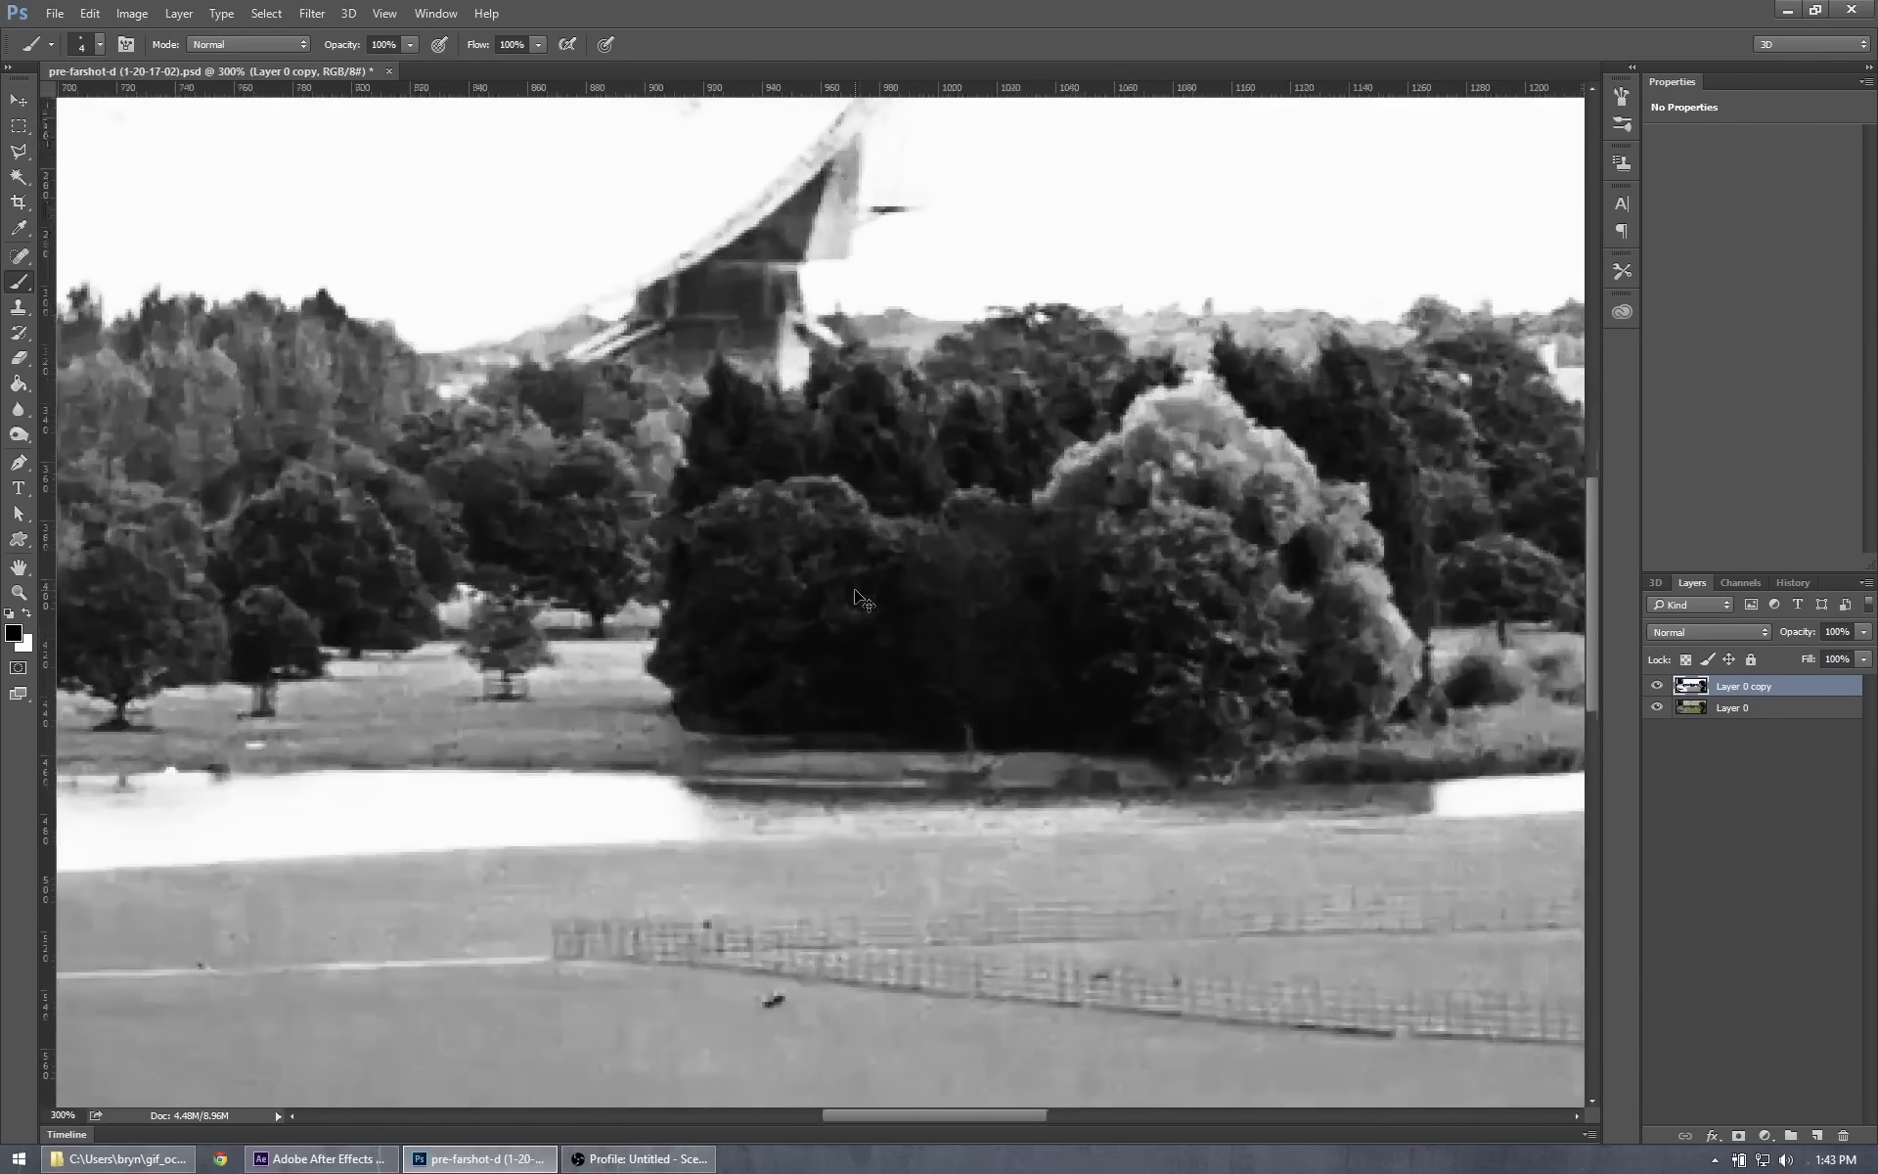
left_click_drag(1588, 565, 1587, 456)
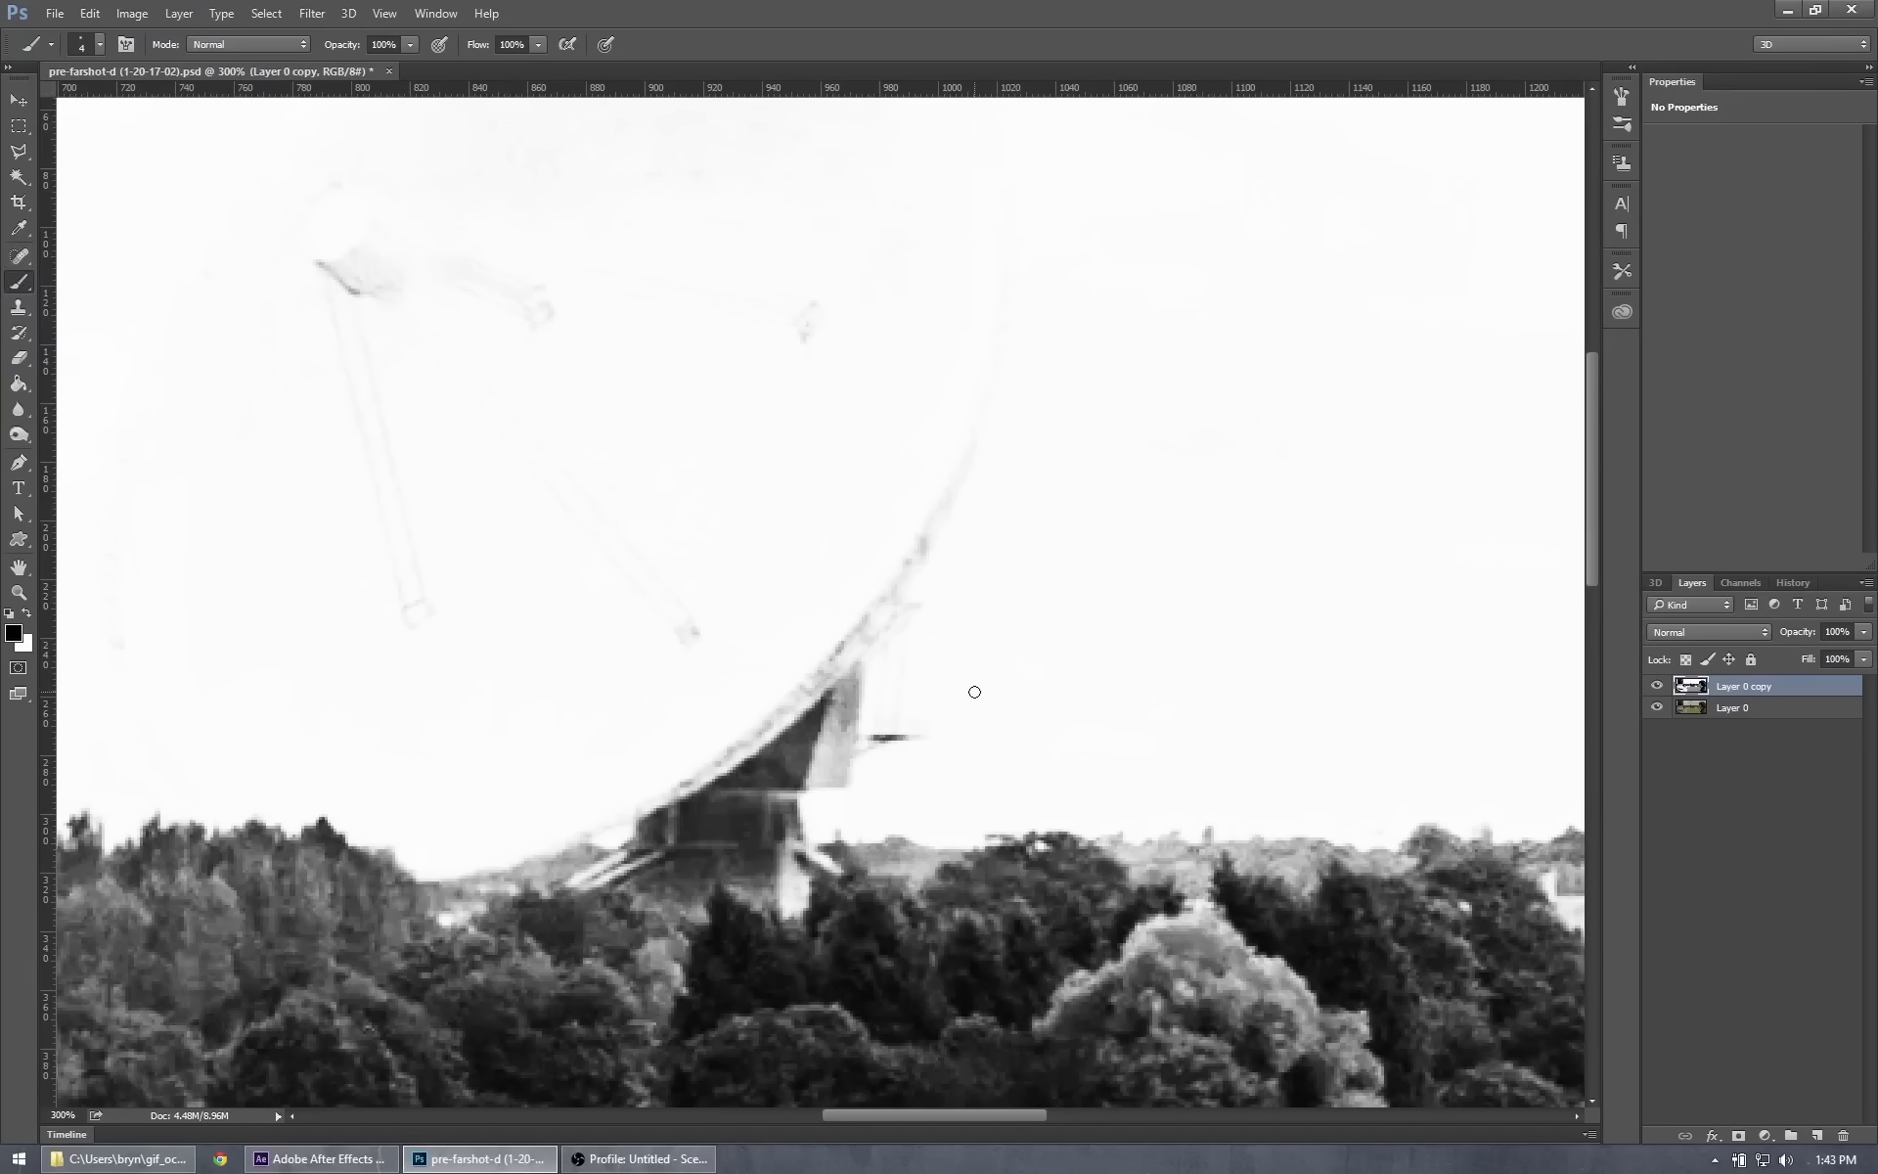
left_click(19, 385)
left_click(499, 44)
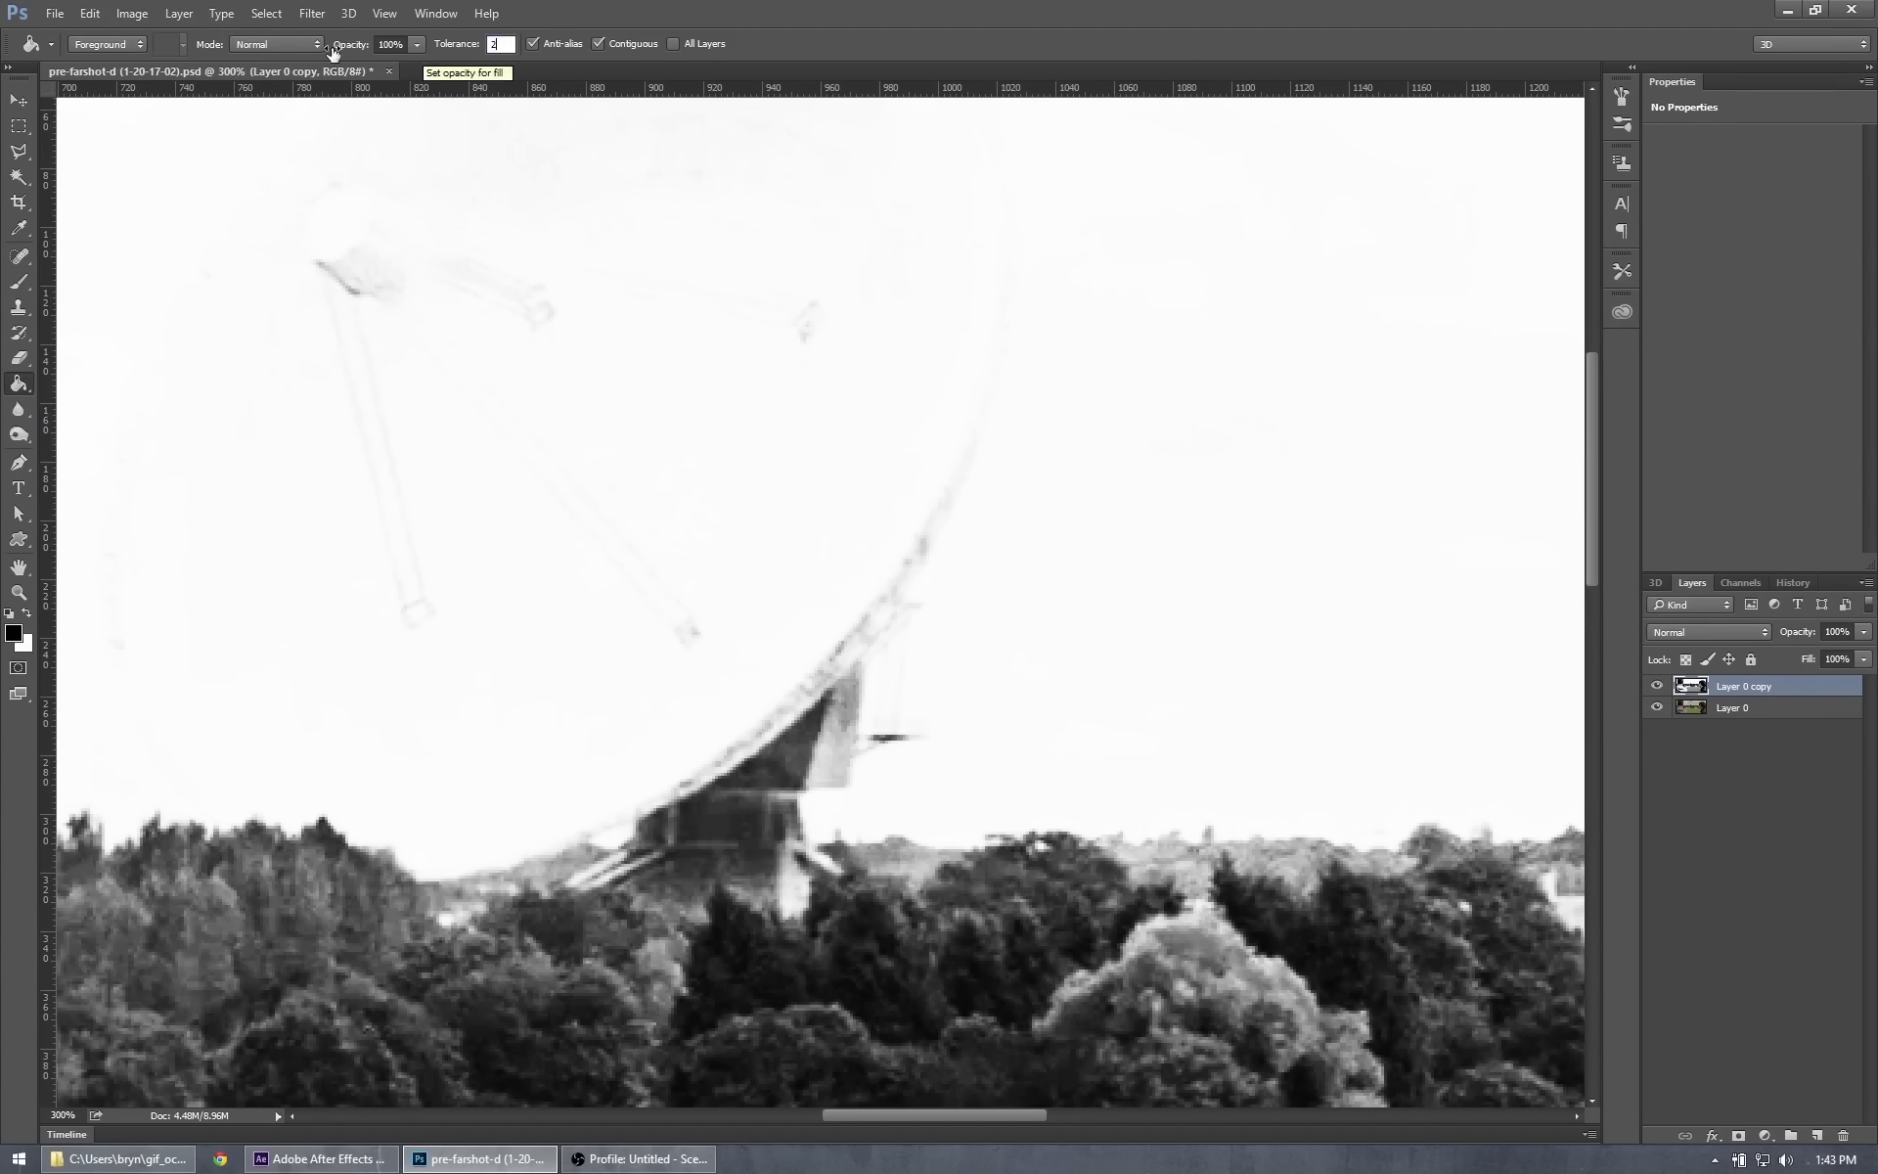
left_click(394, 44)
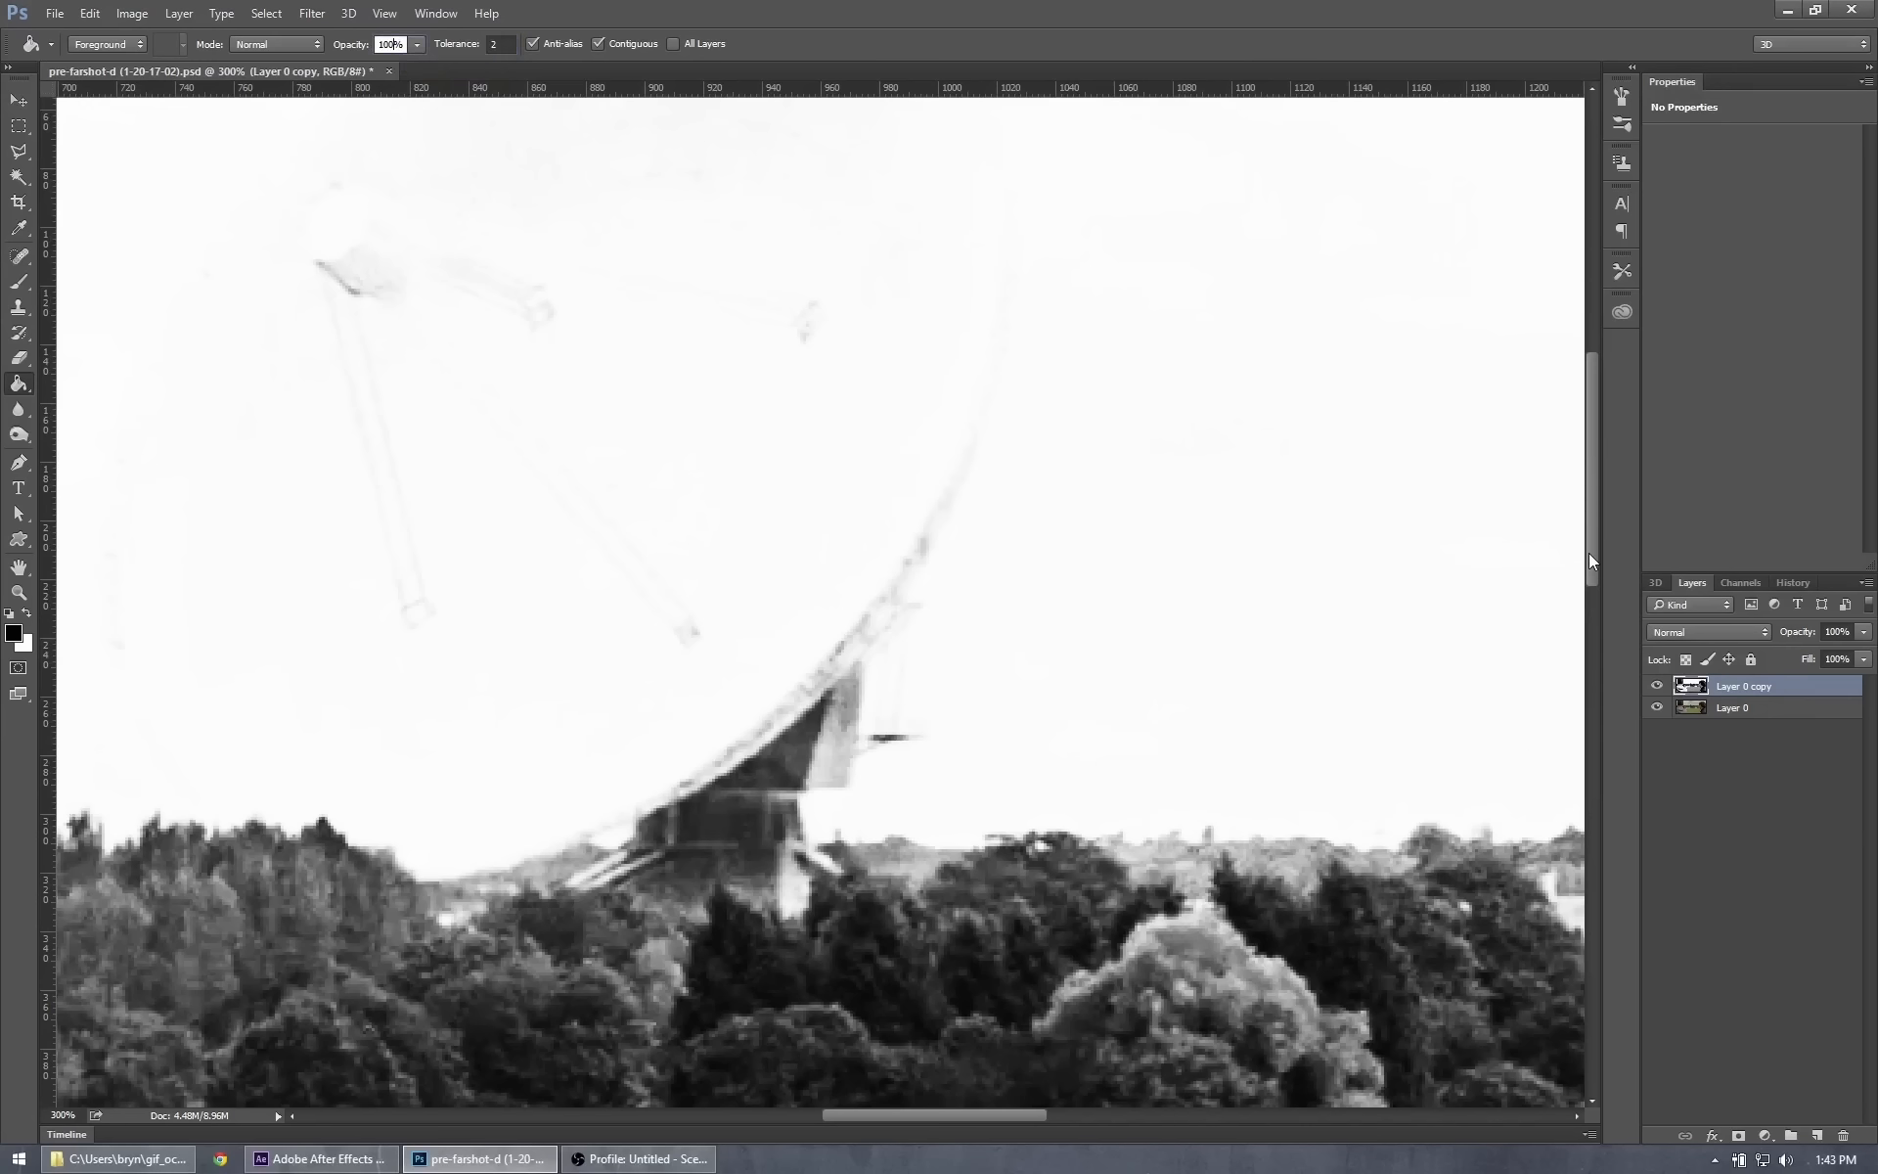
left_click_drag(1594, 562, 1594, 648)
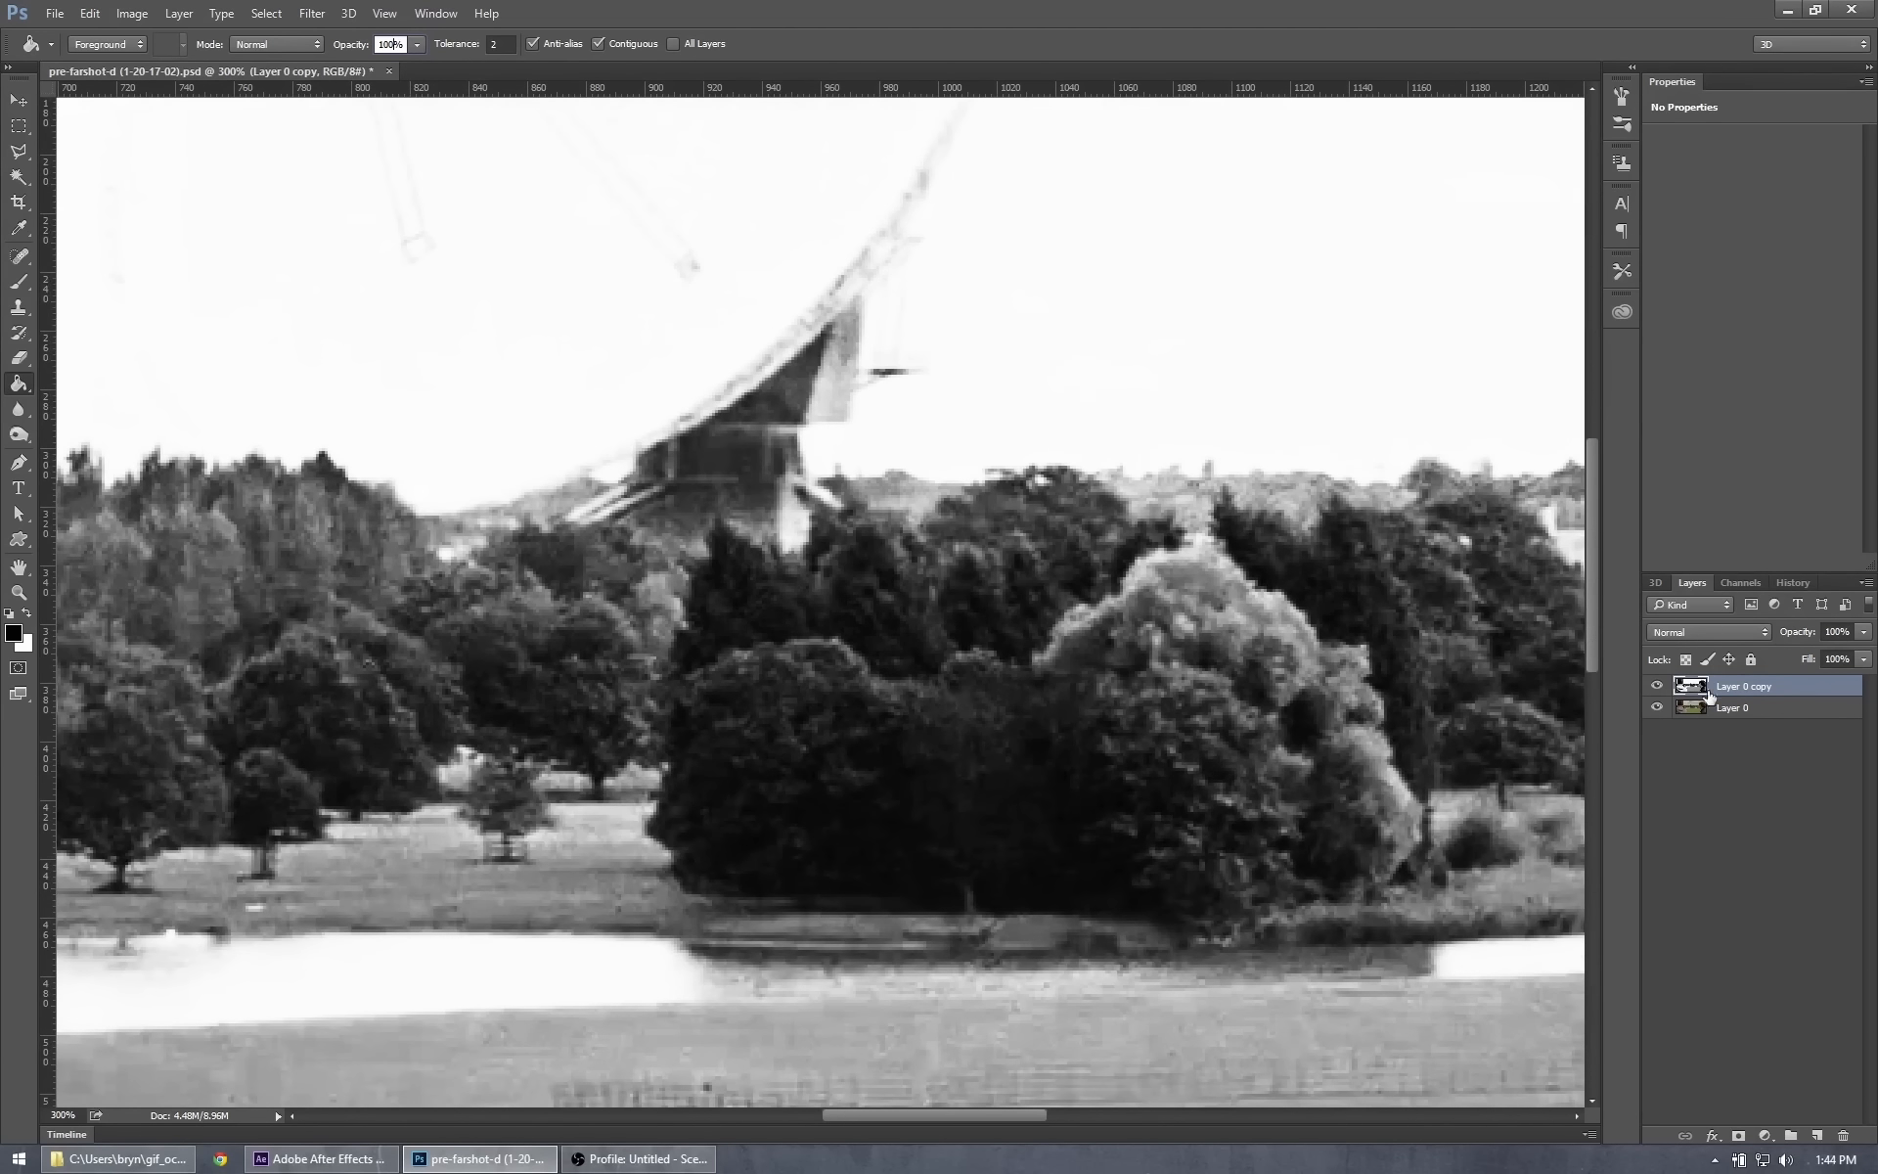
left_click(27, 613)
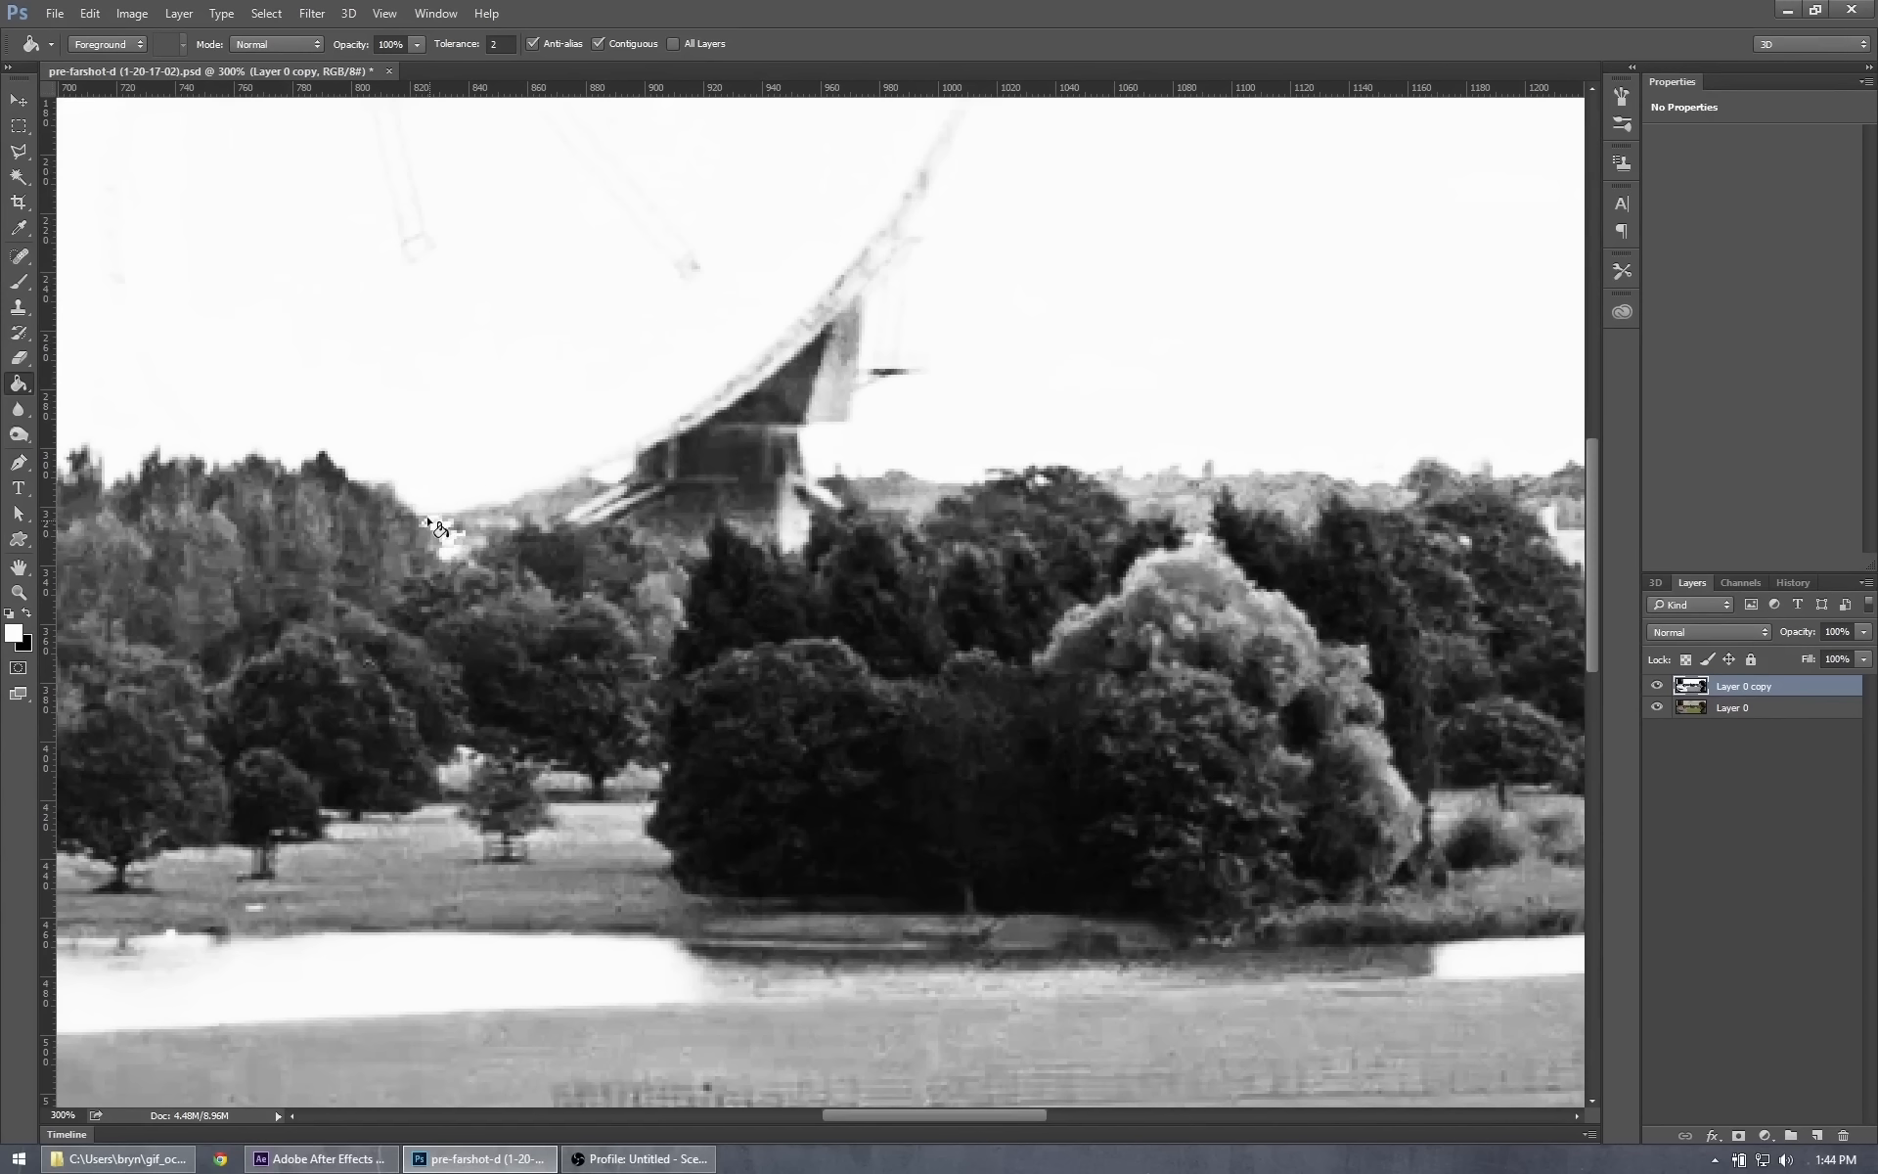
Fill the pale strip between the treetops and the dish's lower-left edge with white on Layer 0 copy.
left_click(431, 518)
left_click(533, 511)
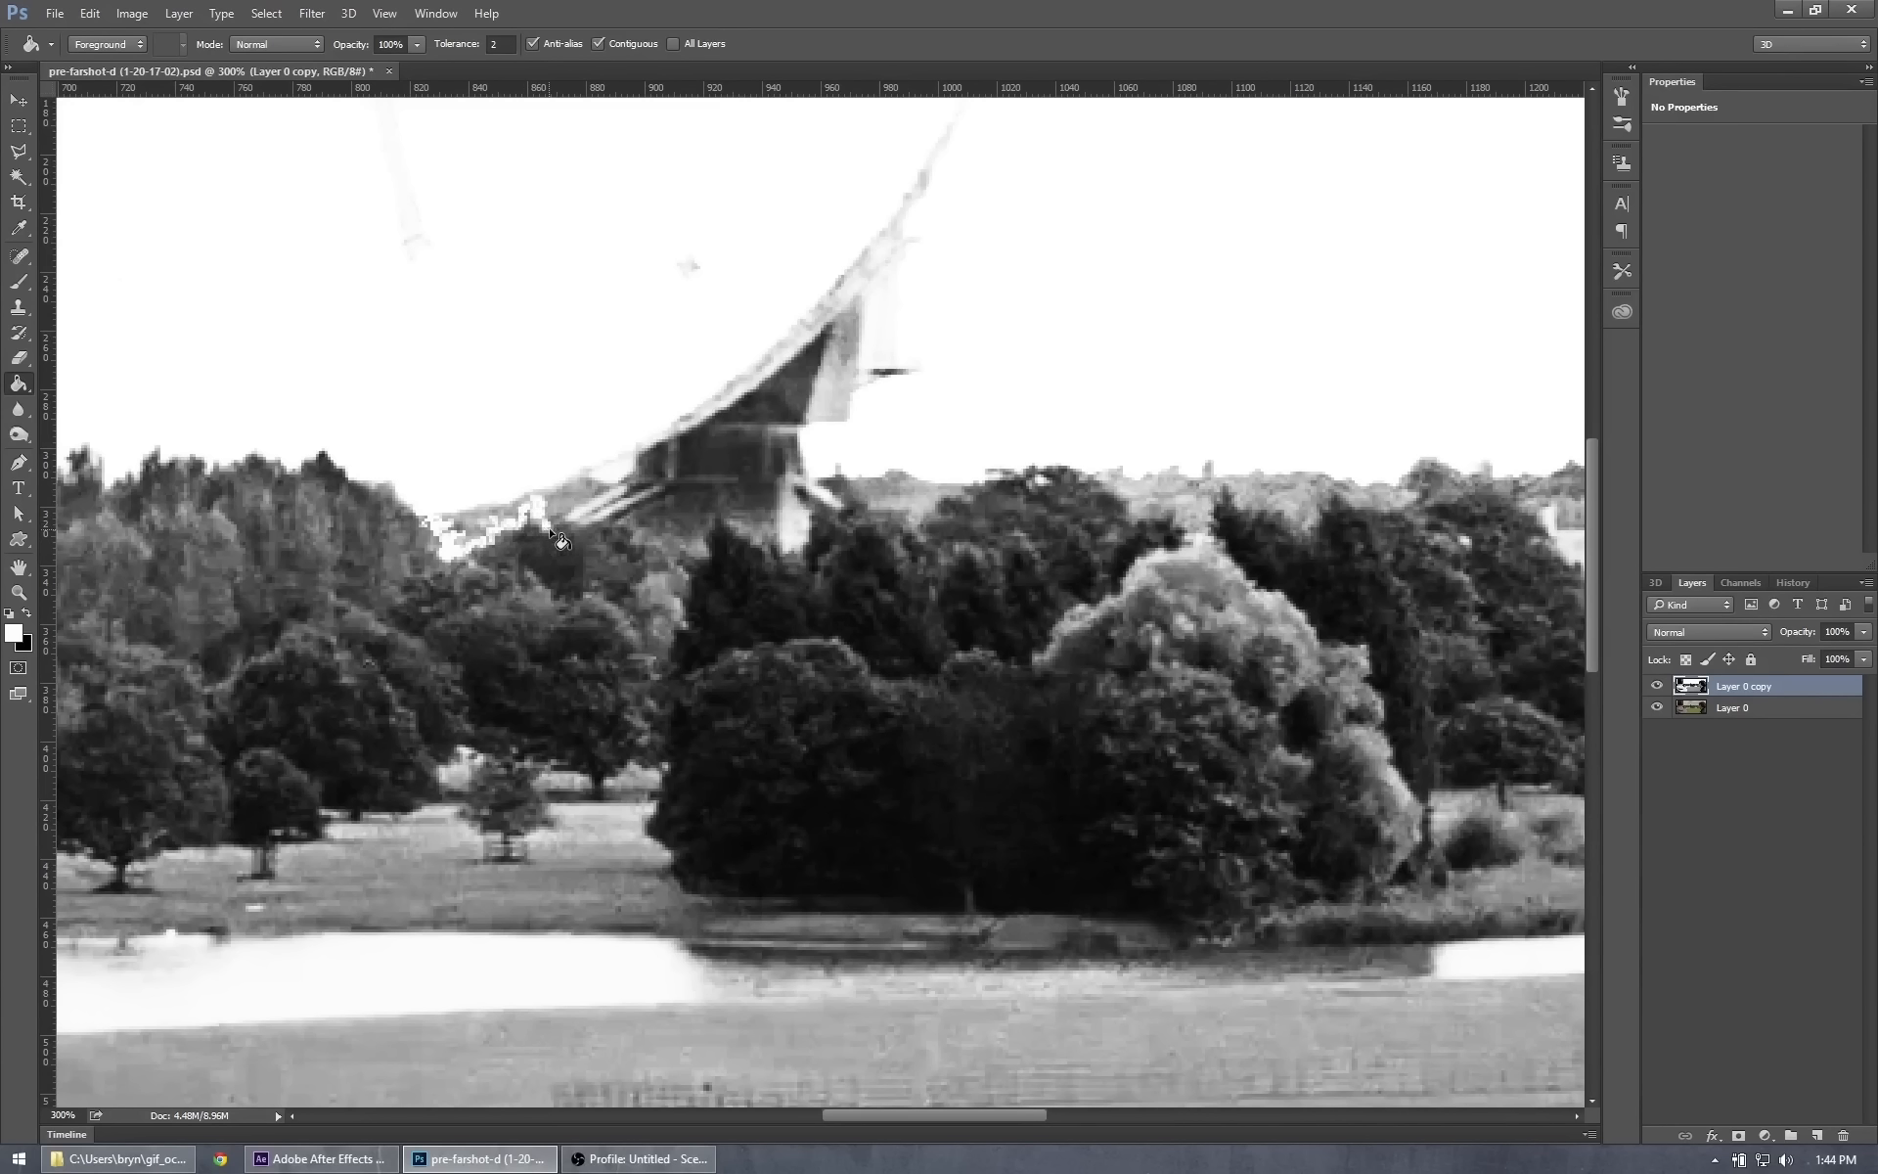
left_click(553, 516)
left_click(561, 511)
left_click(569, 508)
left_click(576, 504)
left_click(586, 502)
left_click(581, 513)
left_click(590, 515)
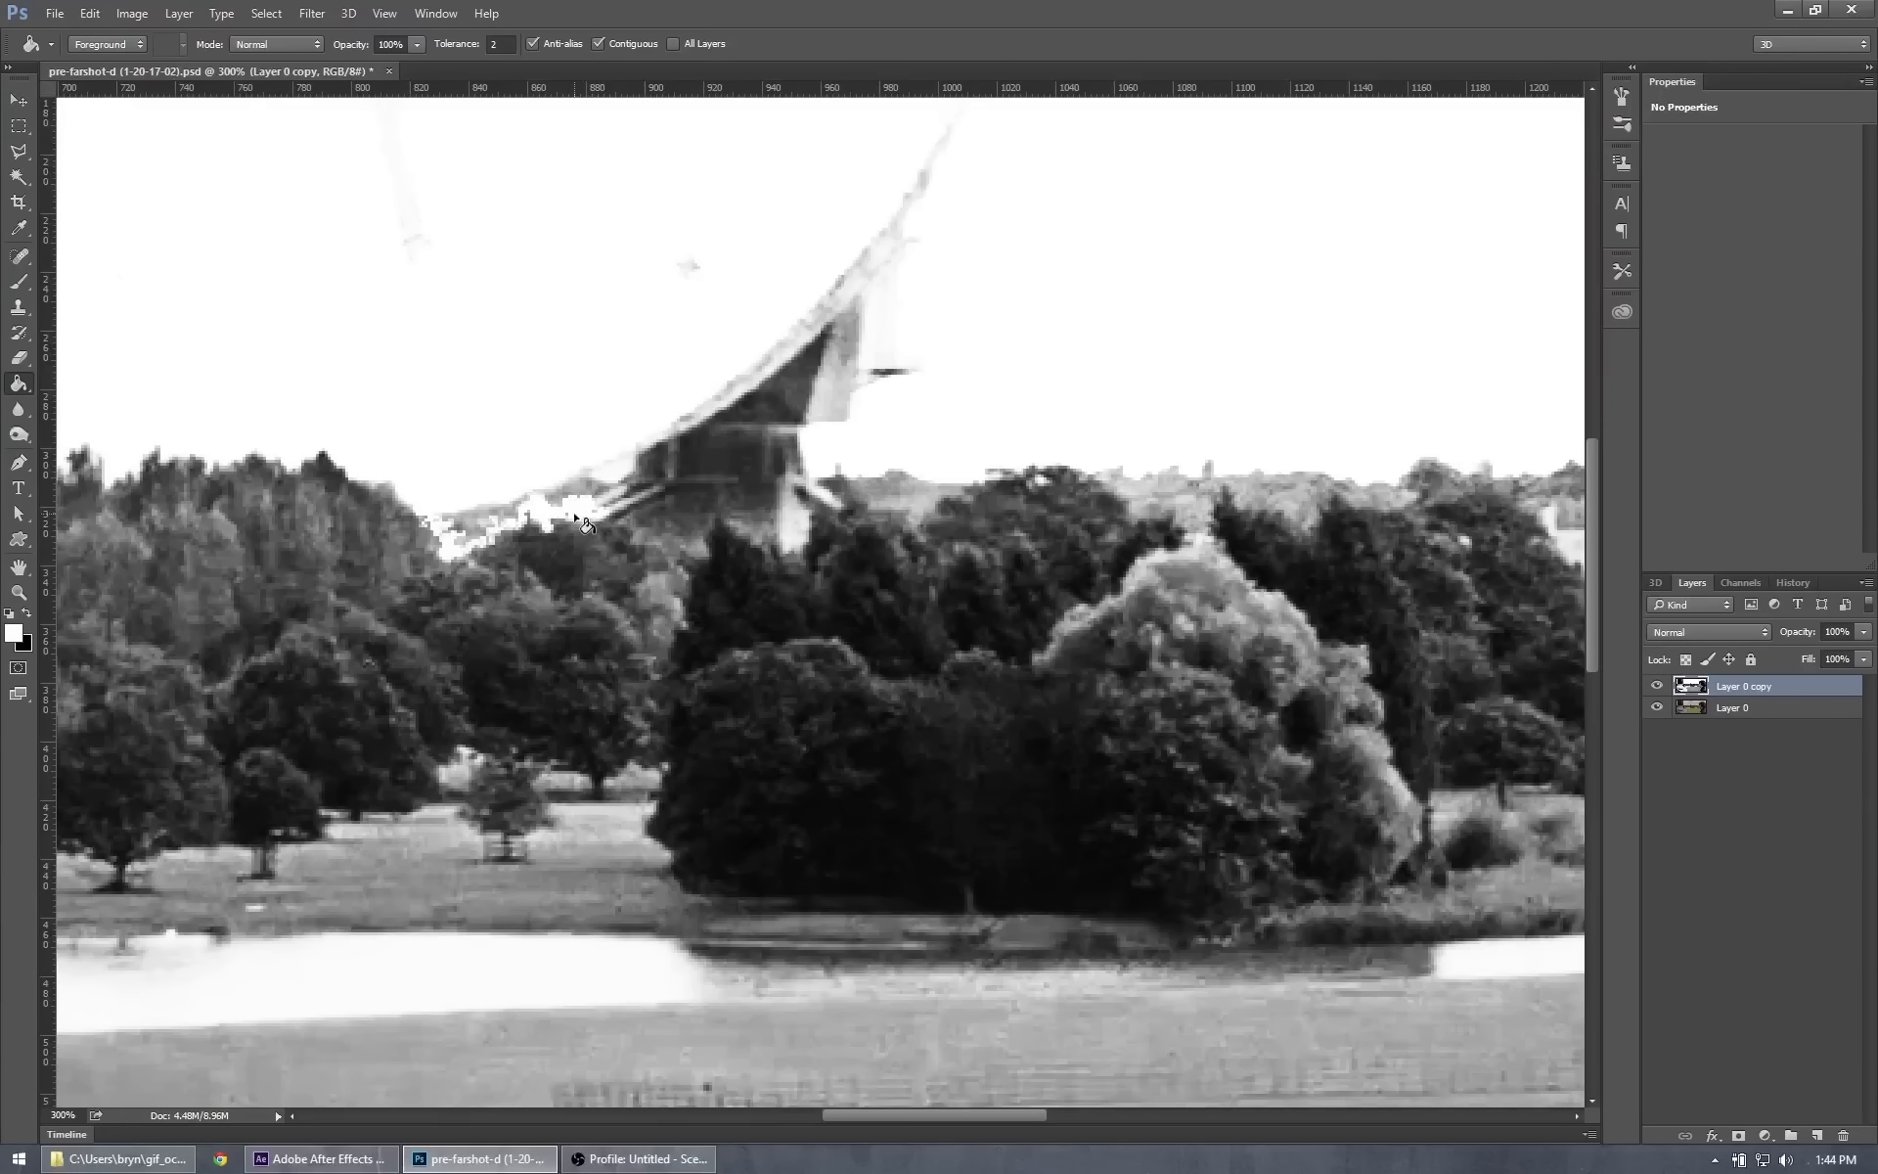
left_click(593, 519)
left_click(611, 518)
left_click(628, 518)
left_click(615, 515)
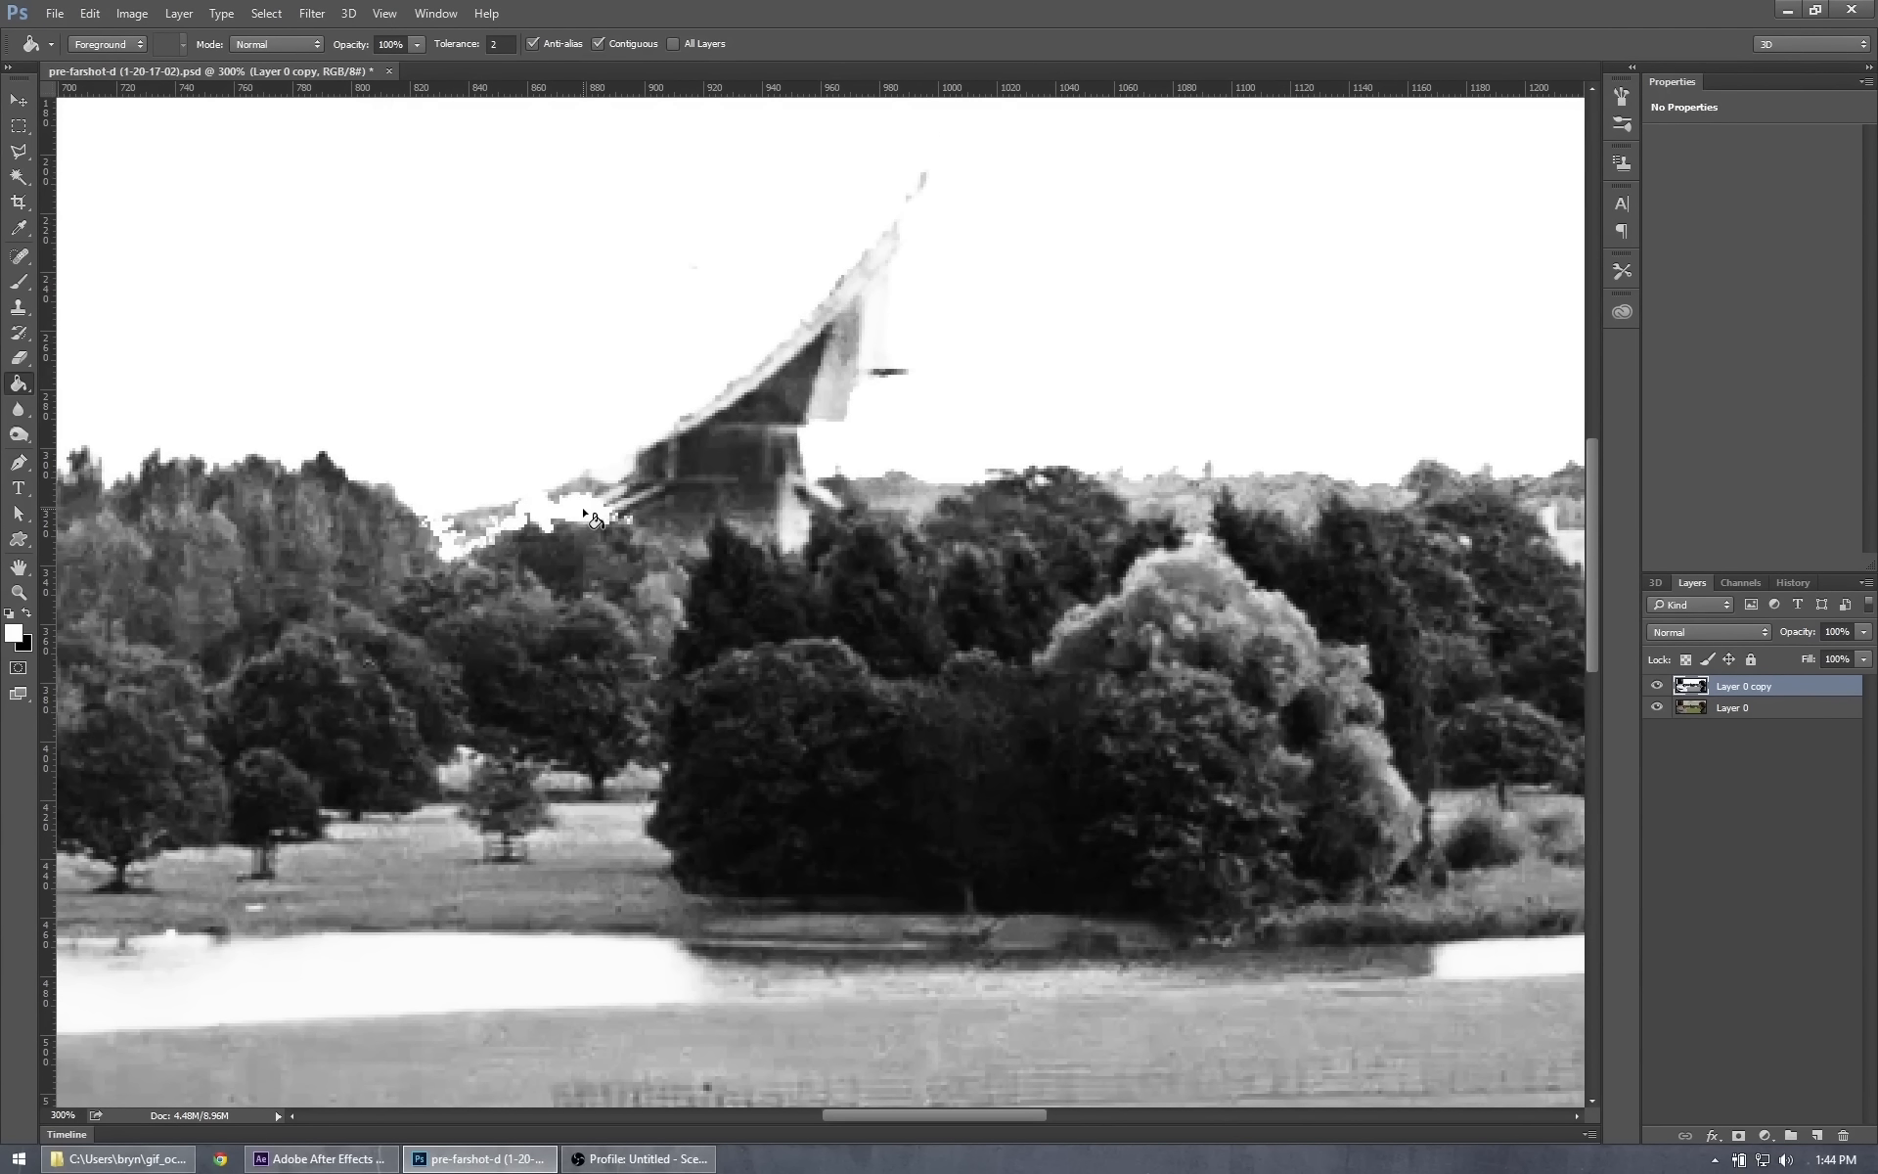
left_click(583, 508)
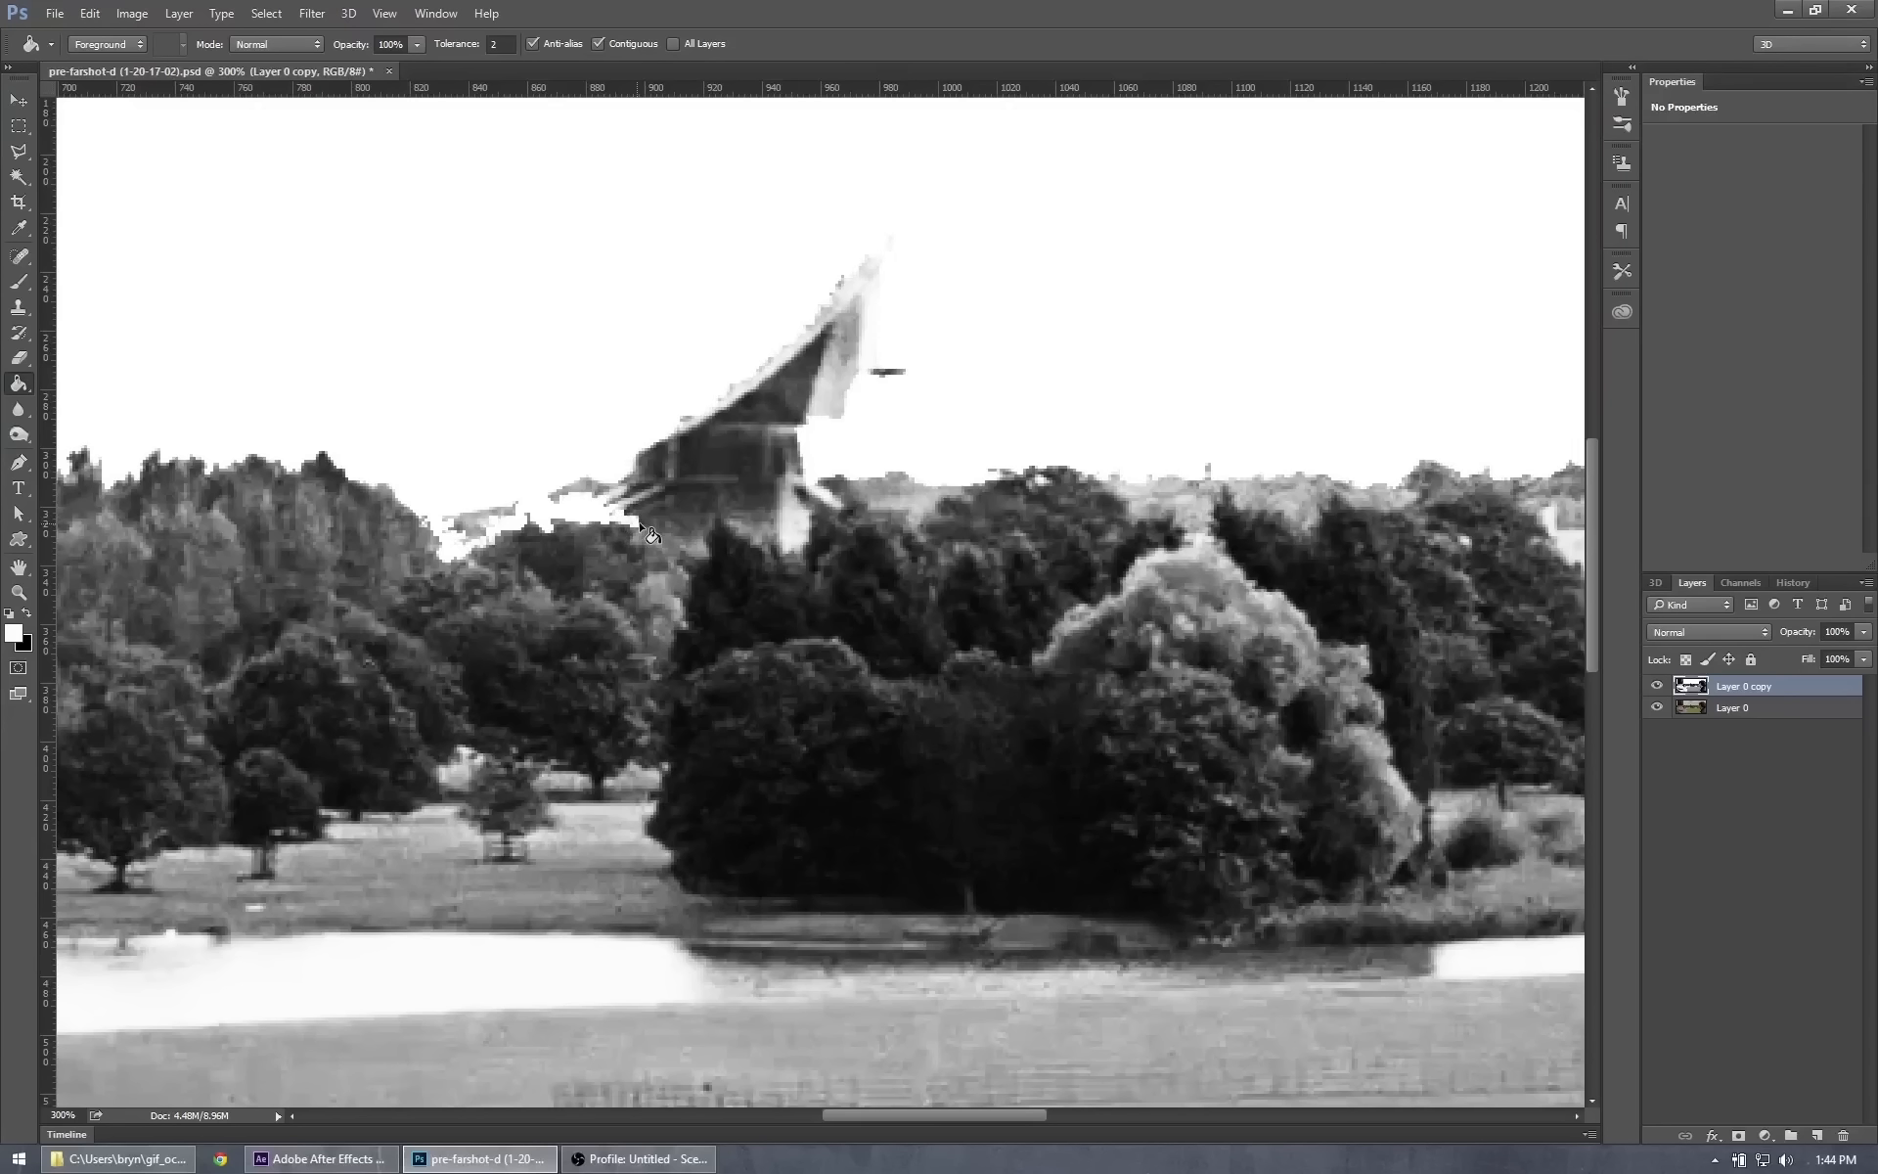
Extend the white fill along the treetops beneath the left side of the dish's support.
left_click(647, 528)
left_click(663, 531)
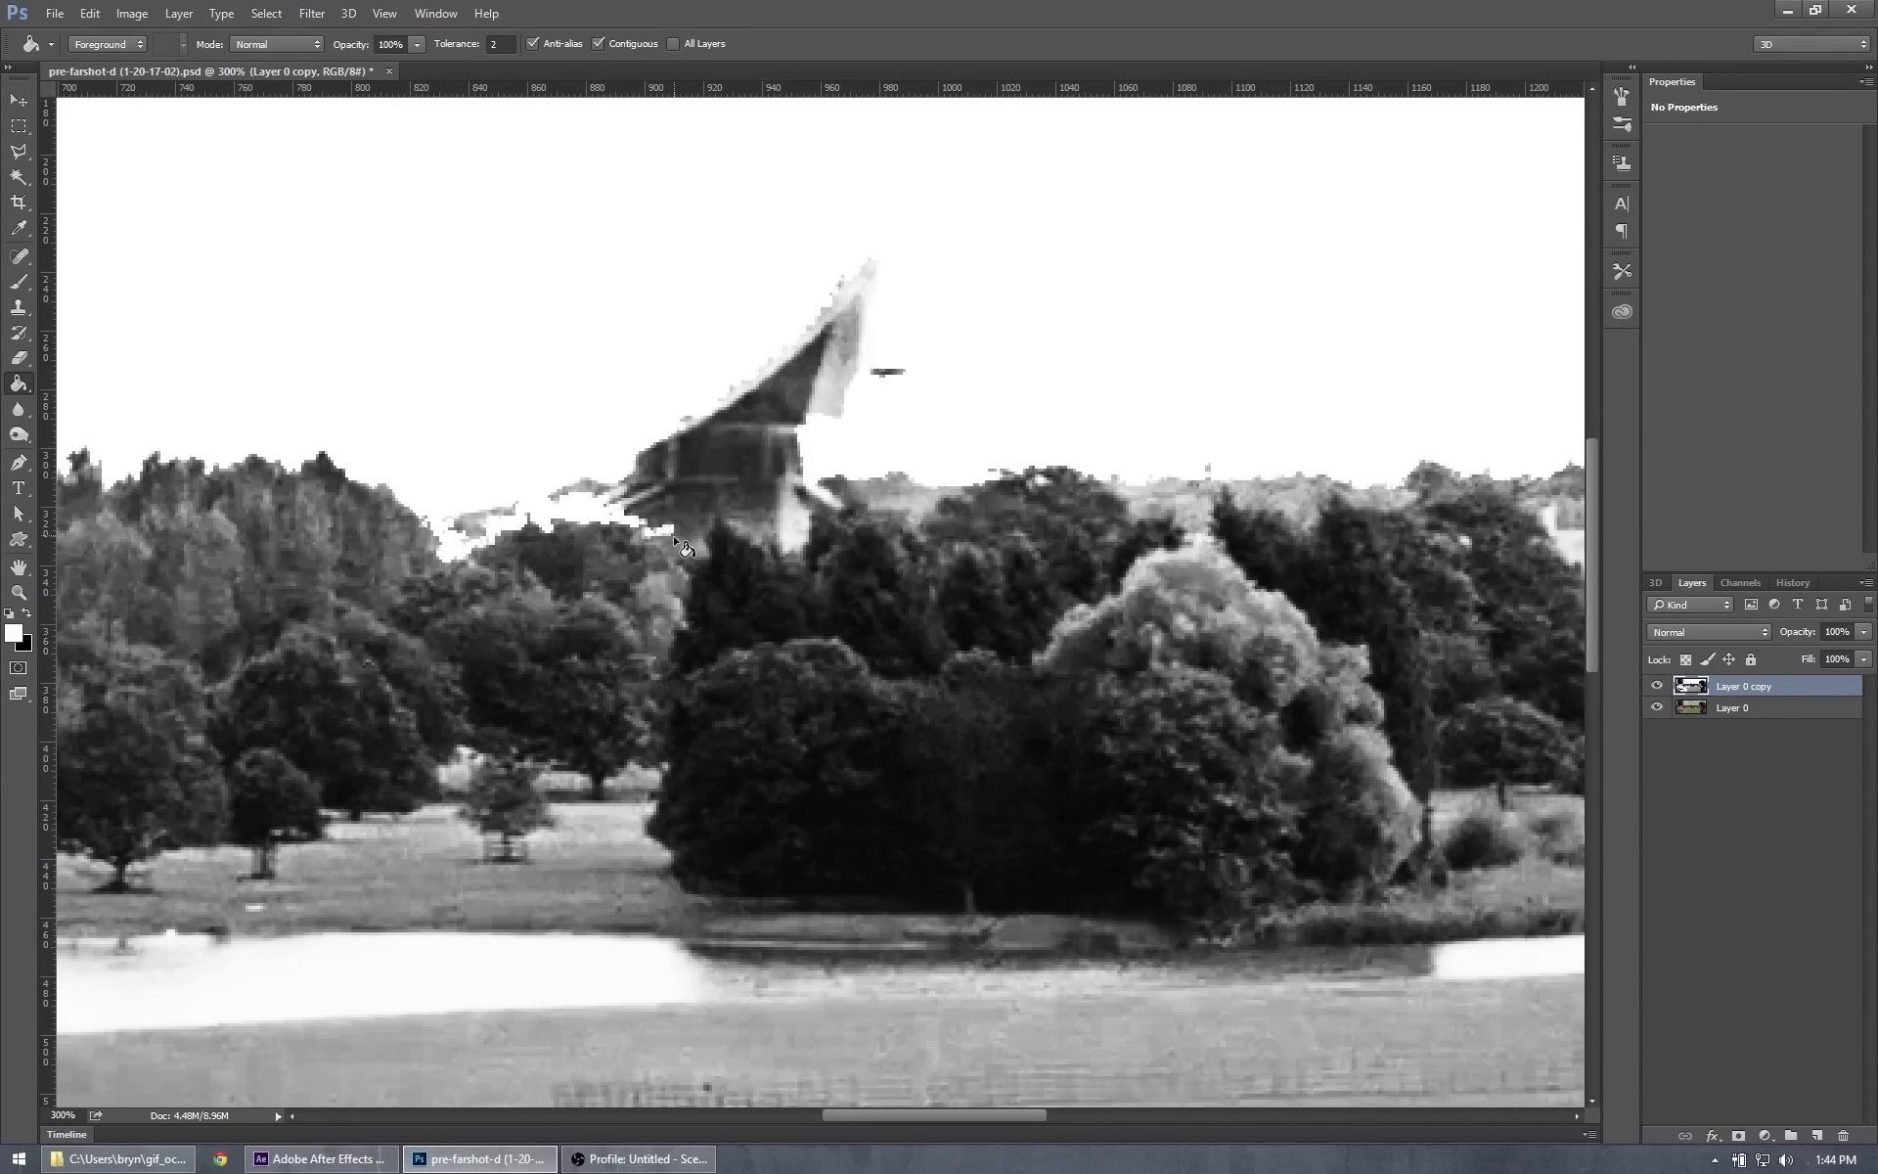
left_click(675, 534)
left_click(689, 537)
left_click(684, 537)
left_click(698, 533)
left_click(706, 521)
left_click(706, 516)
left_click(645, 527)
left_click(656, 531)
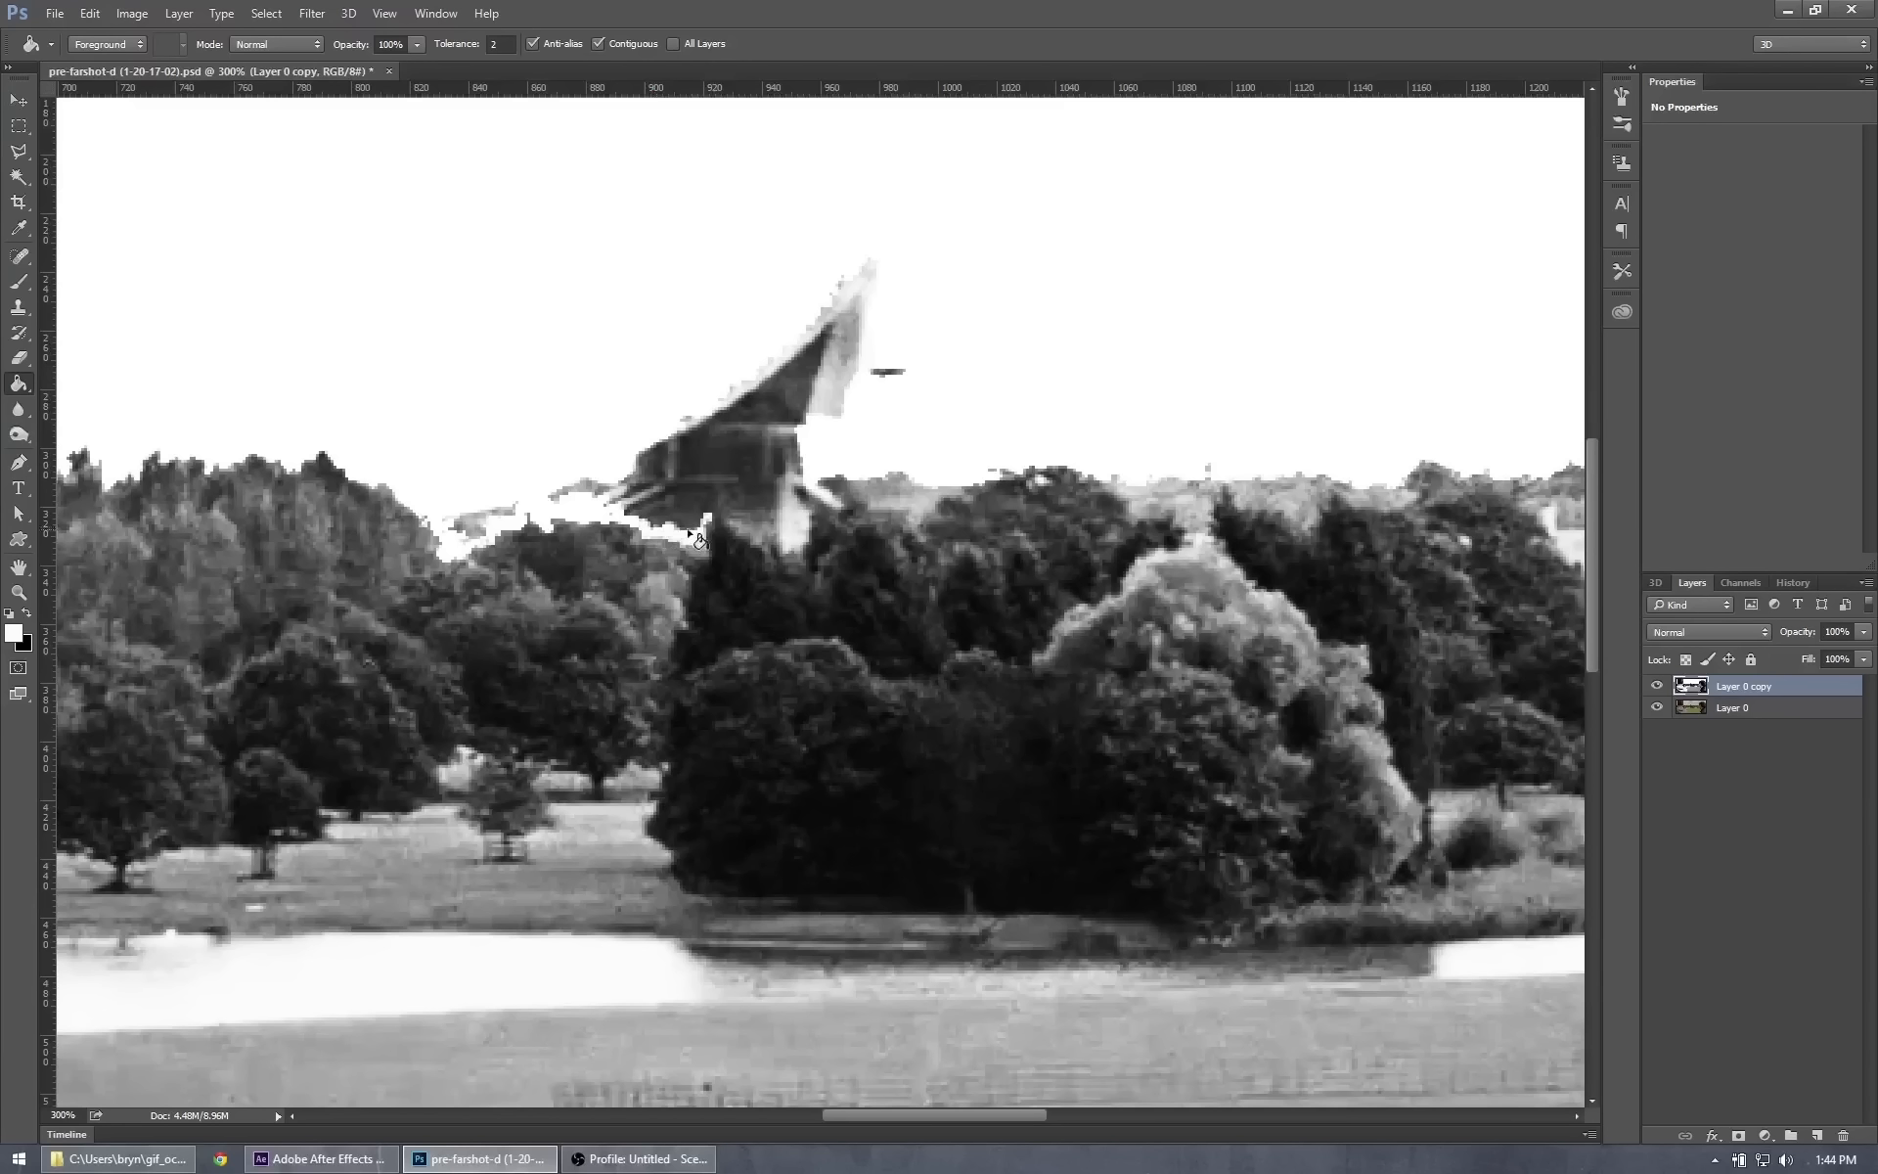
Fill the gap between the dish support's base and the dark trees with white, continuing to the support's right side.
left_click(735, 511)
left_click(785, 549)
left_click(802, 540)
left_click(811, 519)
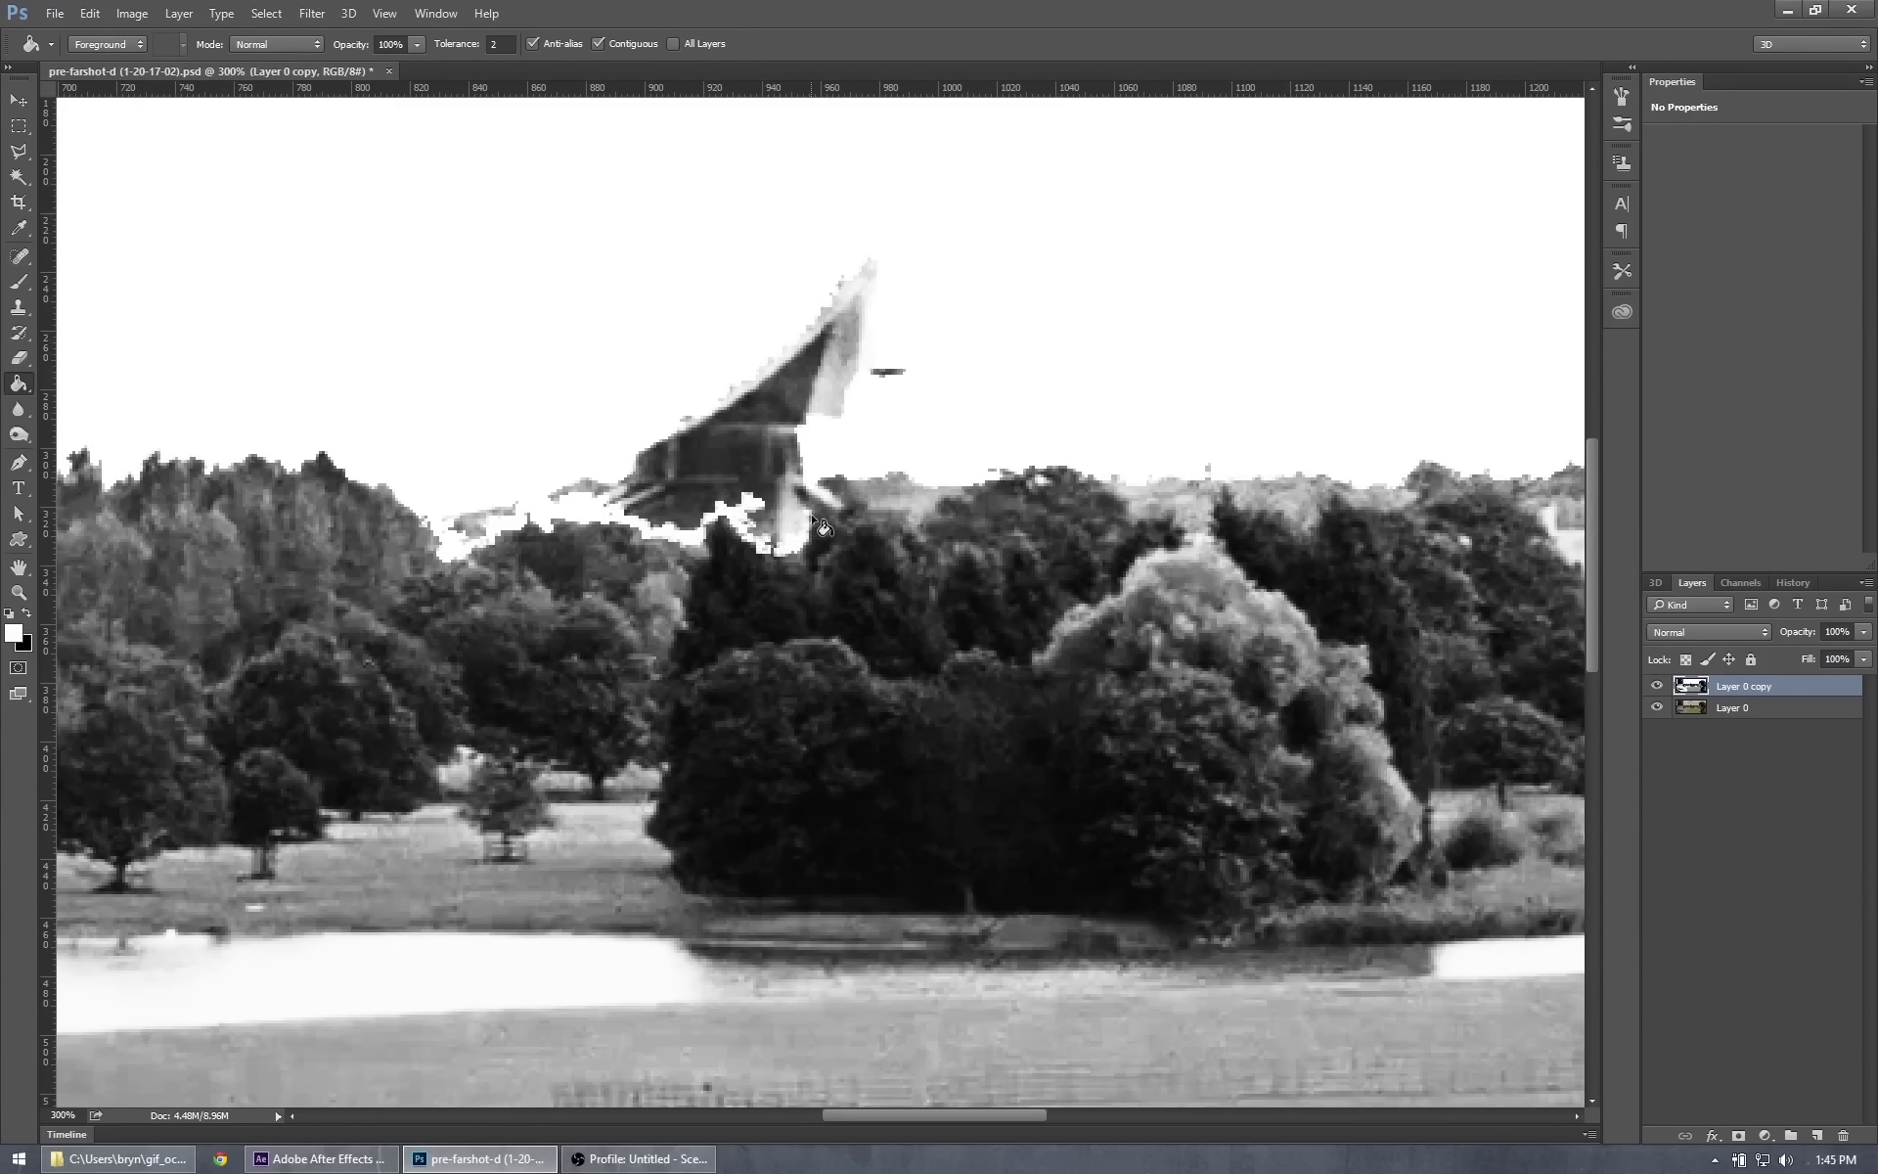
left_click(823, 528)
left_click(842, 519)
left_click(839, 518)
left_click(831, 524)
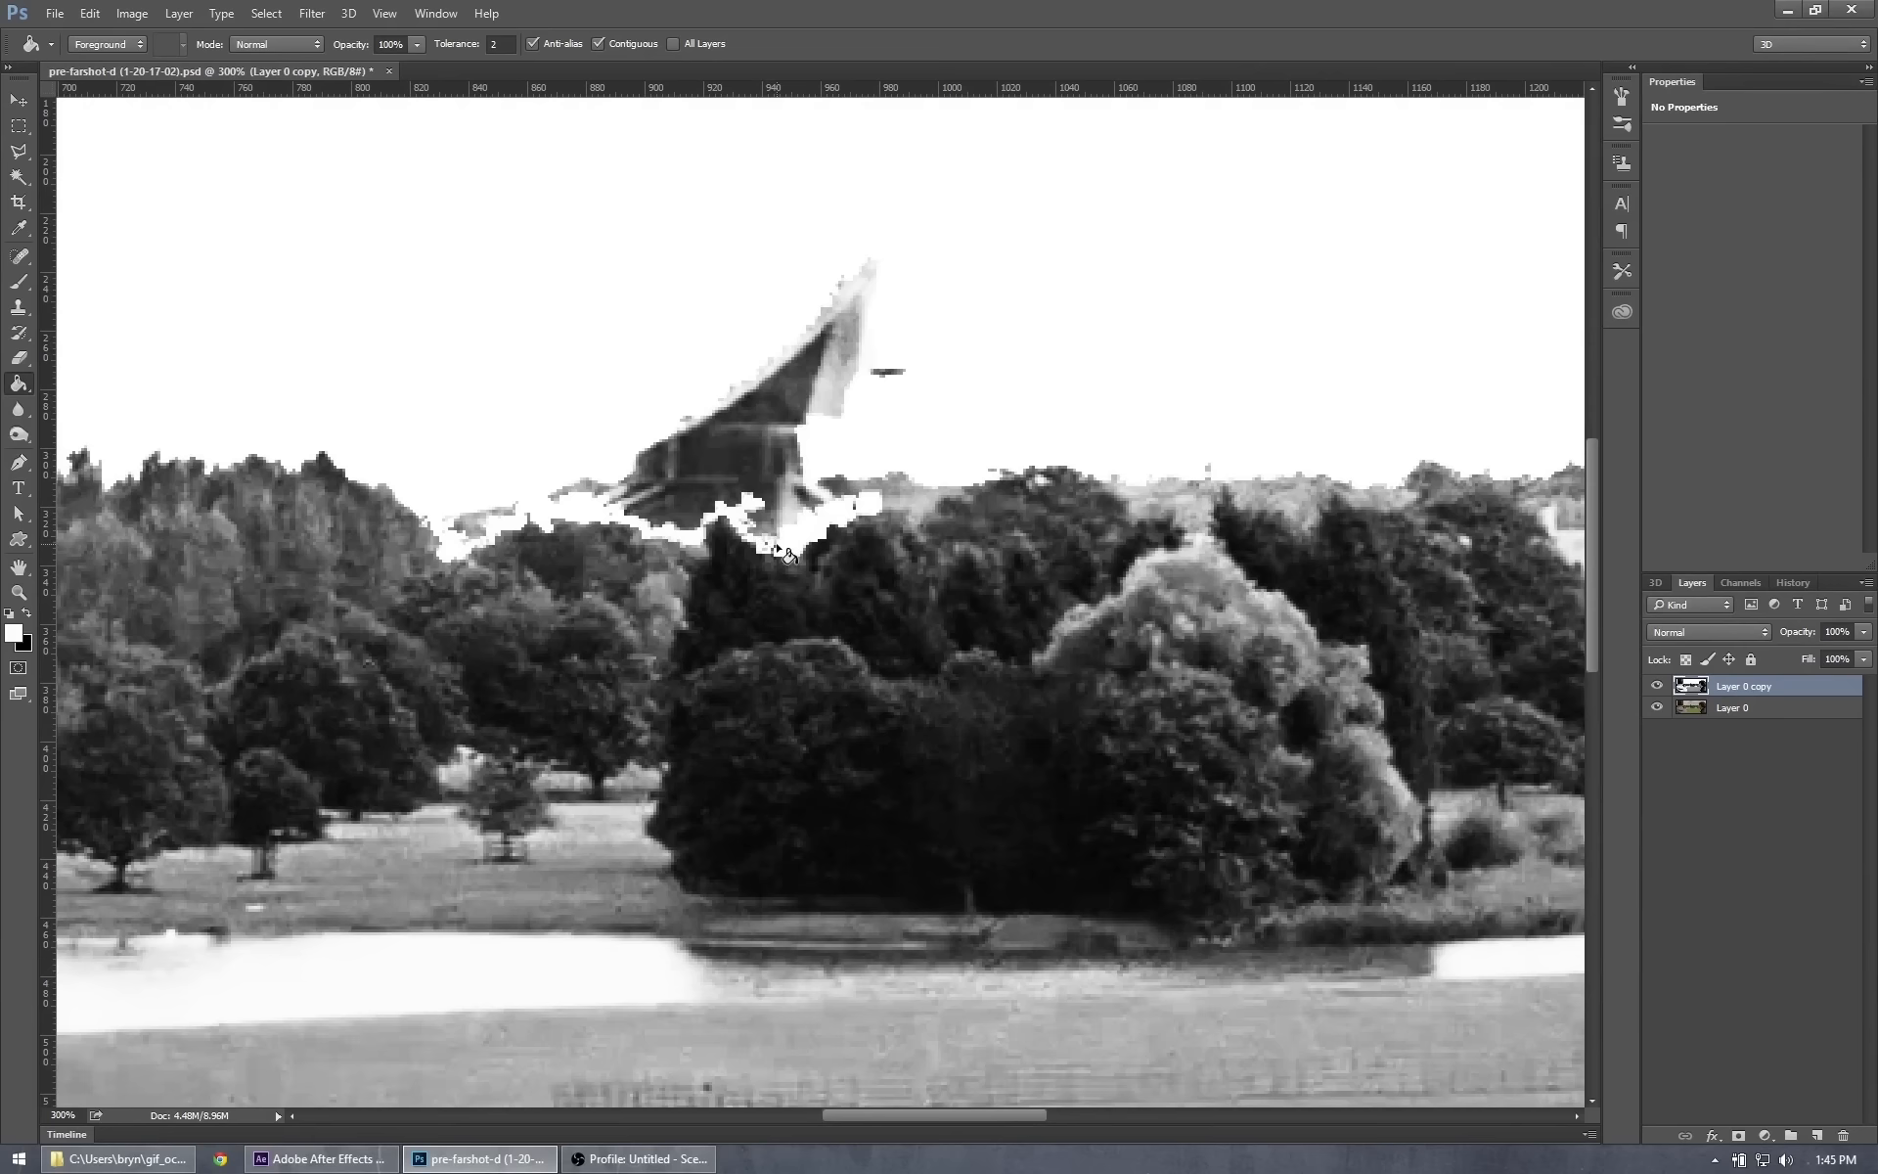
Fill the hazy horizon patches behind the treetops to the right of the dish with white.
left_click(949, 495)
left_click(1139, 503)
left_click(1159, 511)
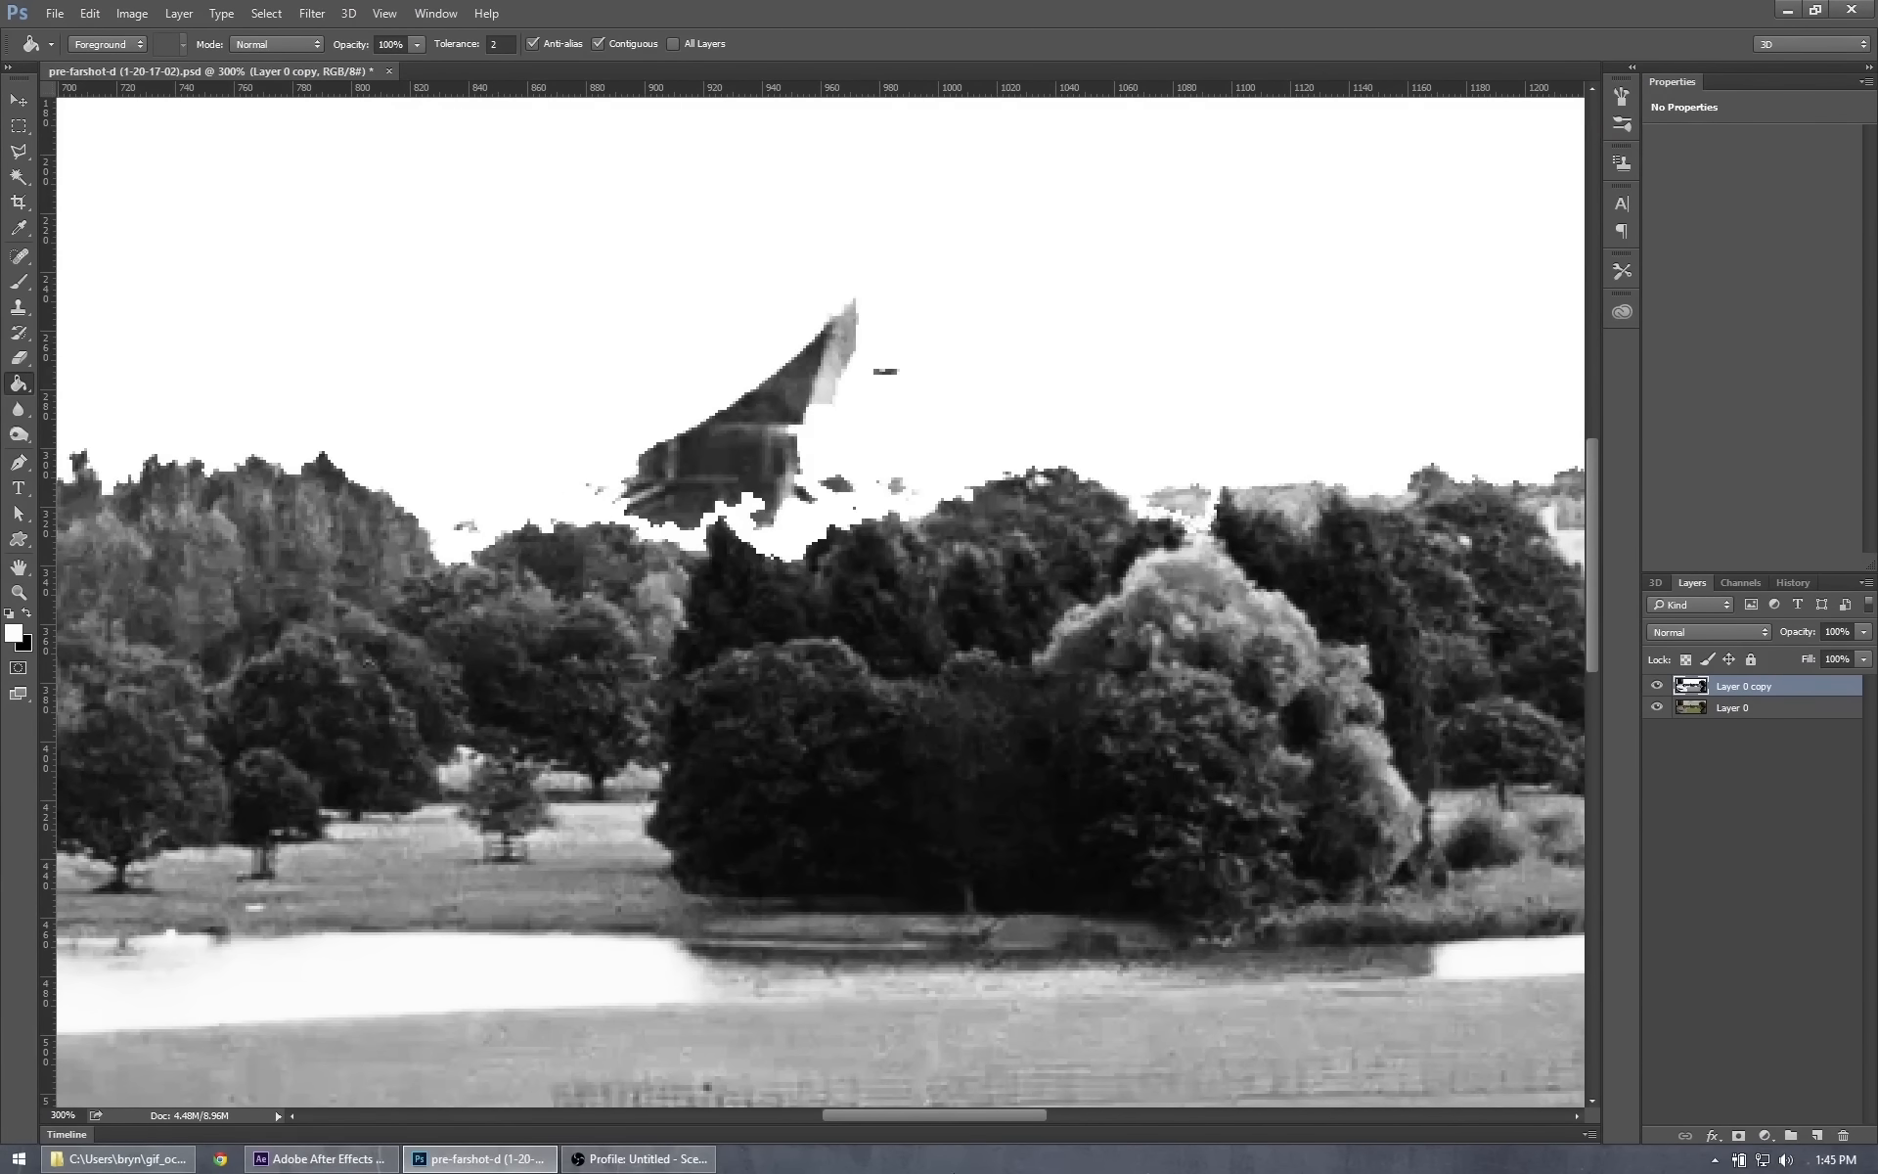
left_click_drag(859, 1114, 951, 1116)
left_click(645, 508)
left_click(688, 528)
left_click(737, 500)
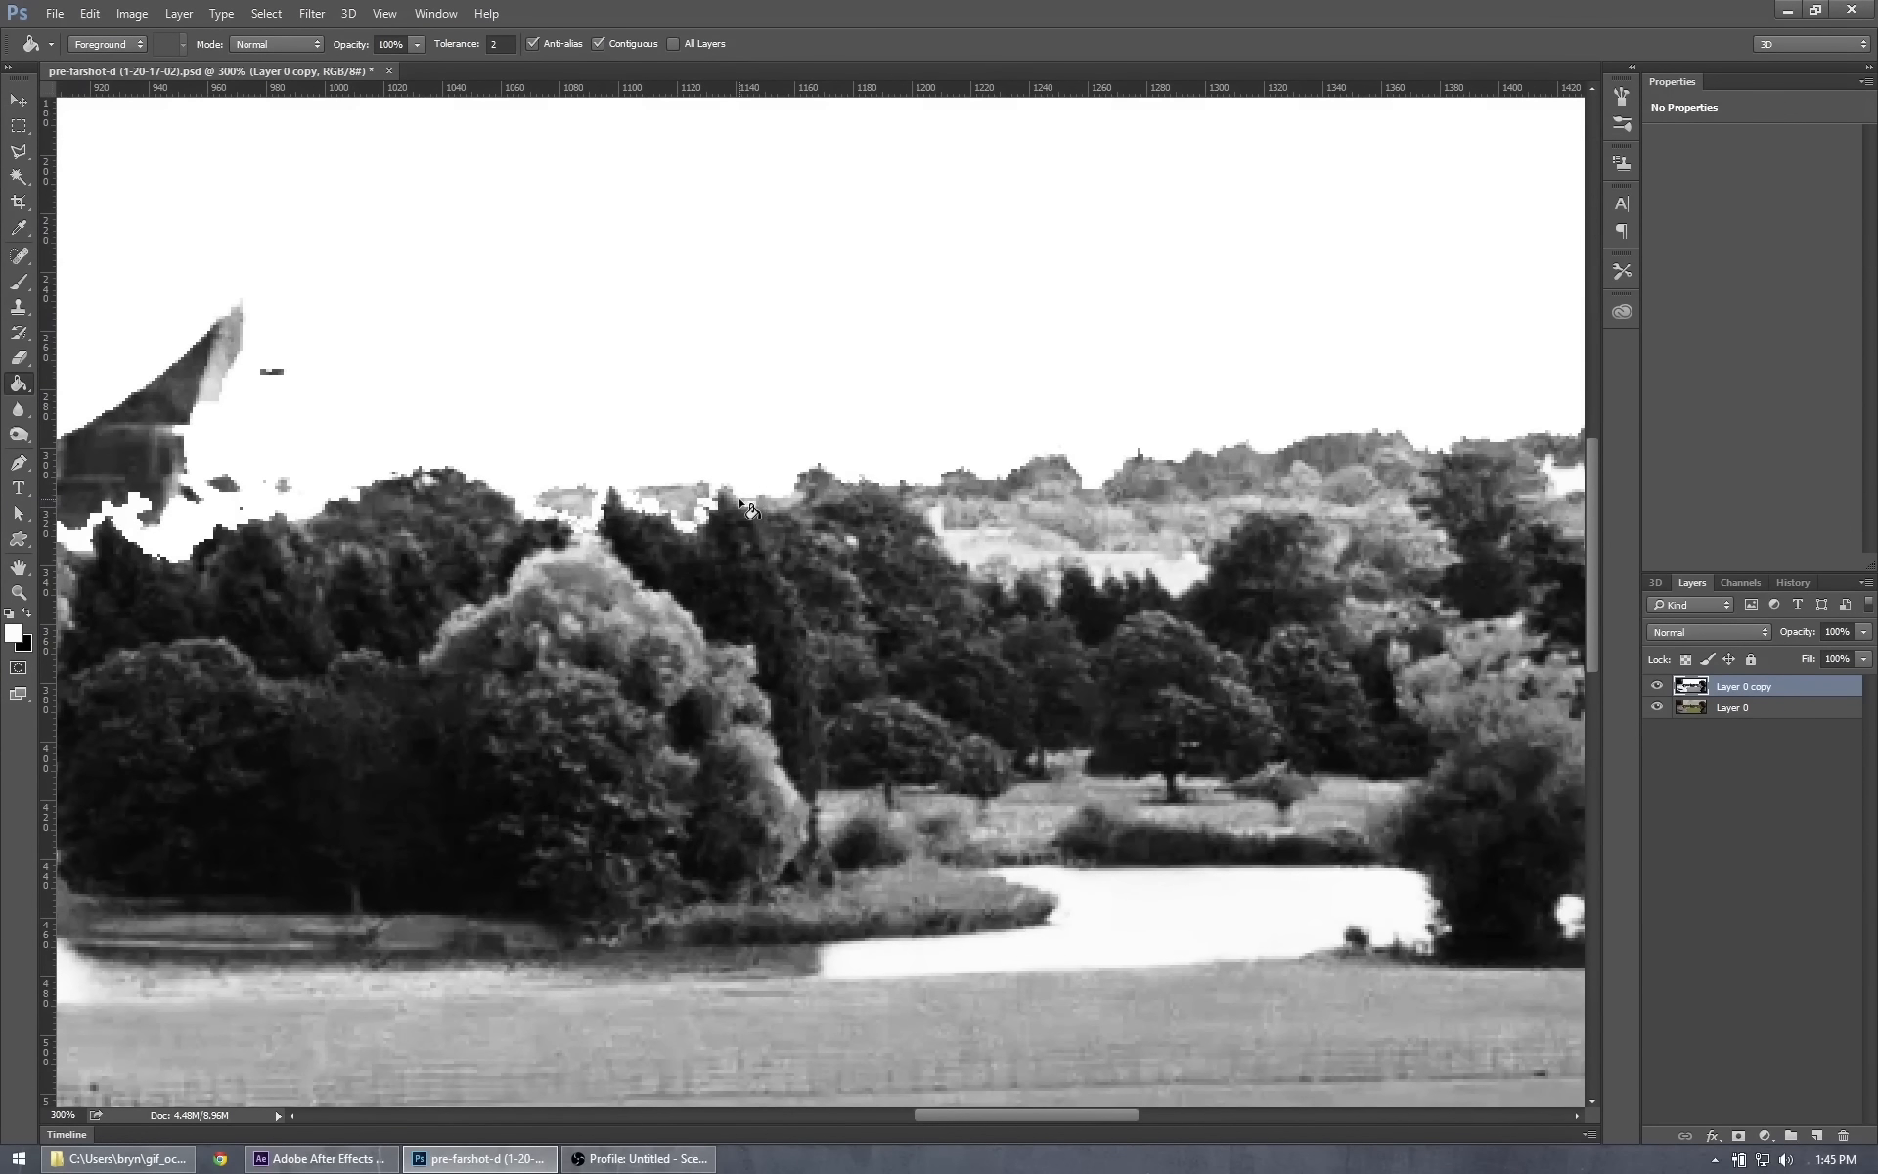
Fill the pale ground below the distant hills with white and run a white line from the large right-hand tree up to the sky.
left_click(908, 490)
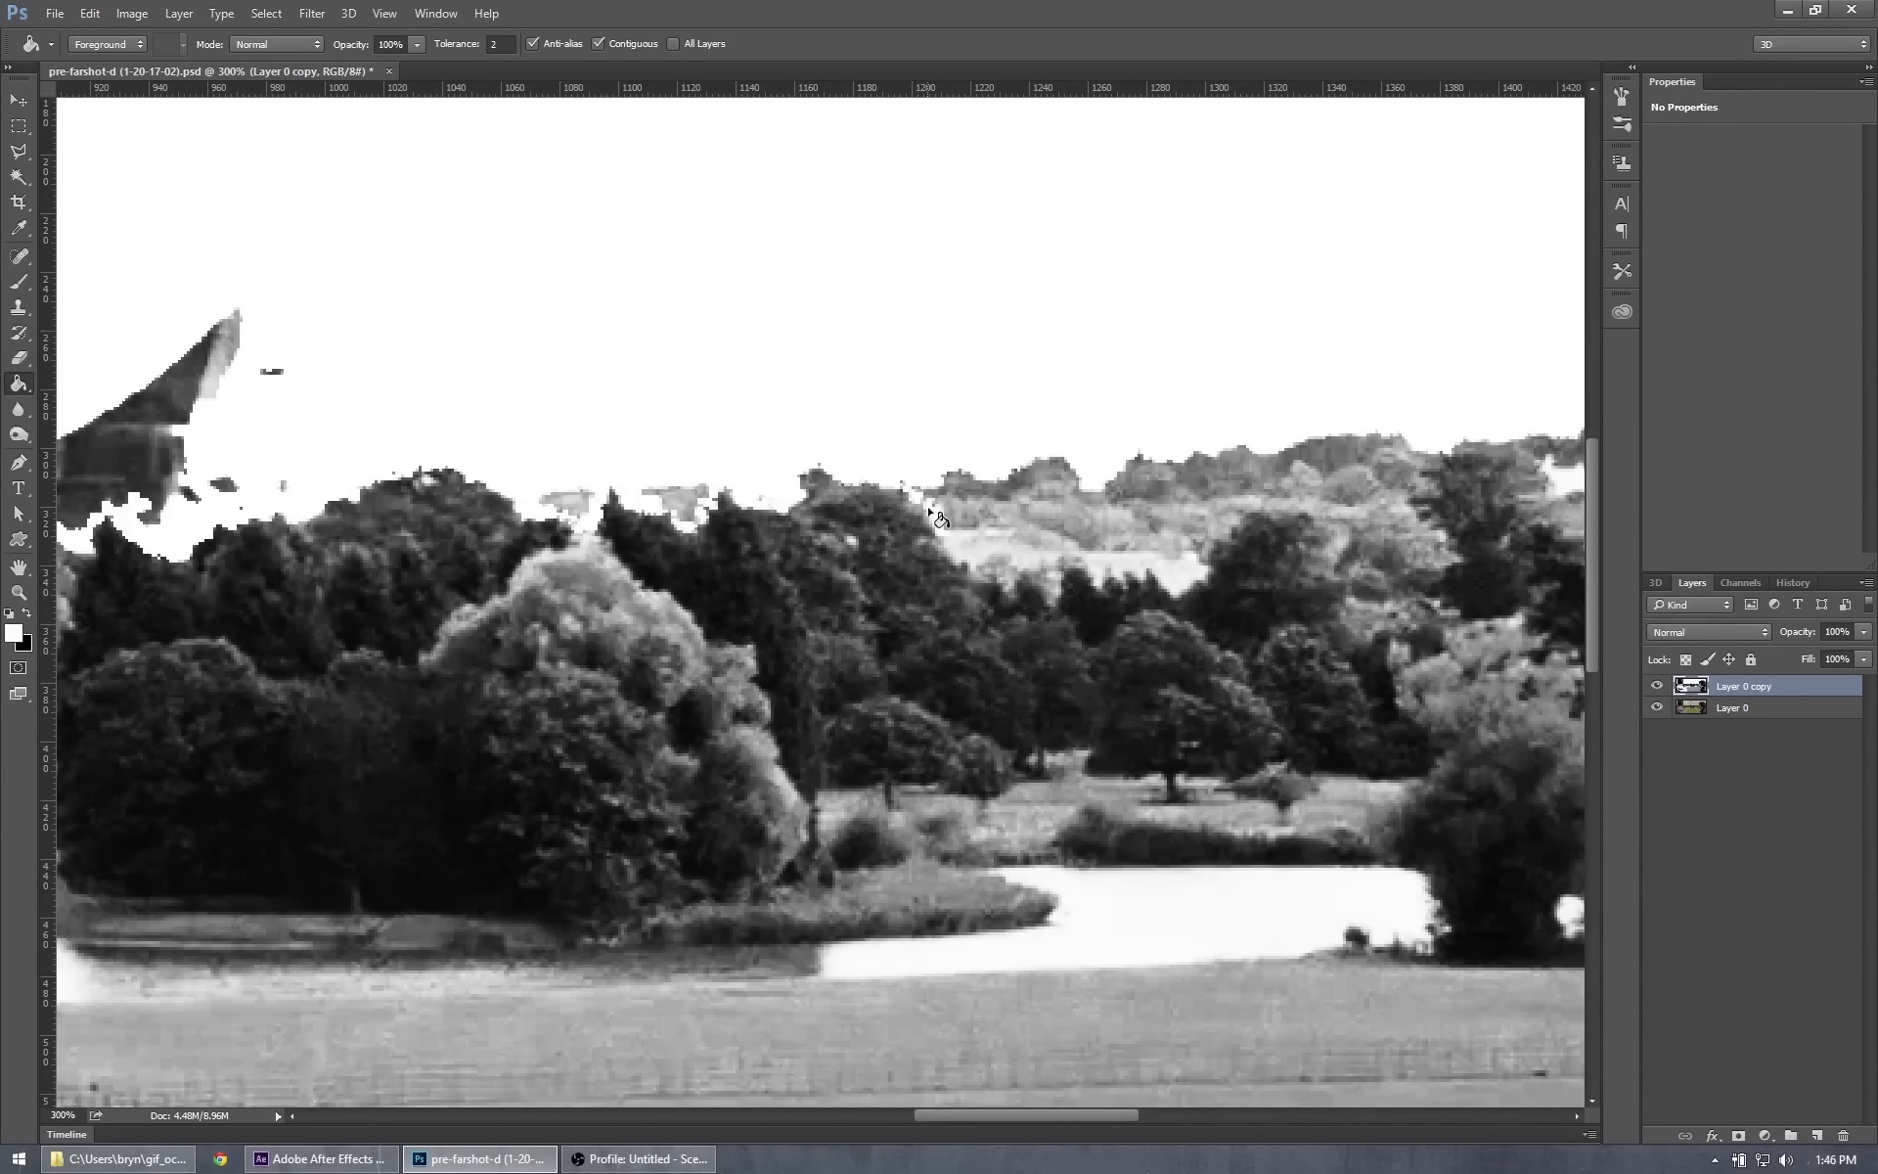
left_click(939, 523)
left_click(976, 564)
left_click(1004, 568)
left_click(1064, 590)
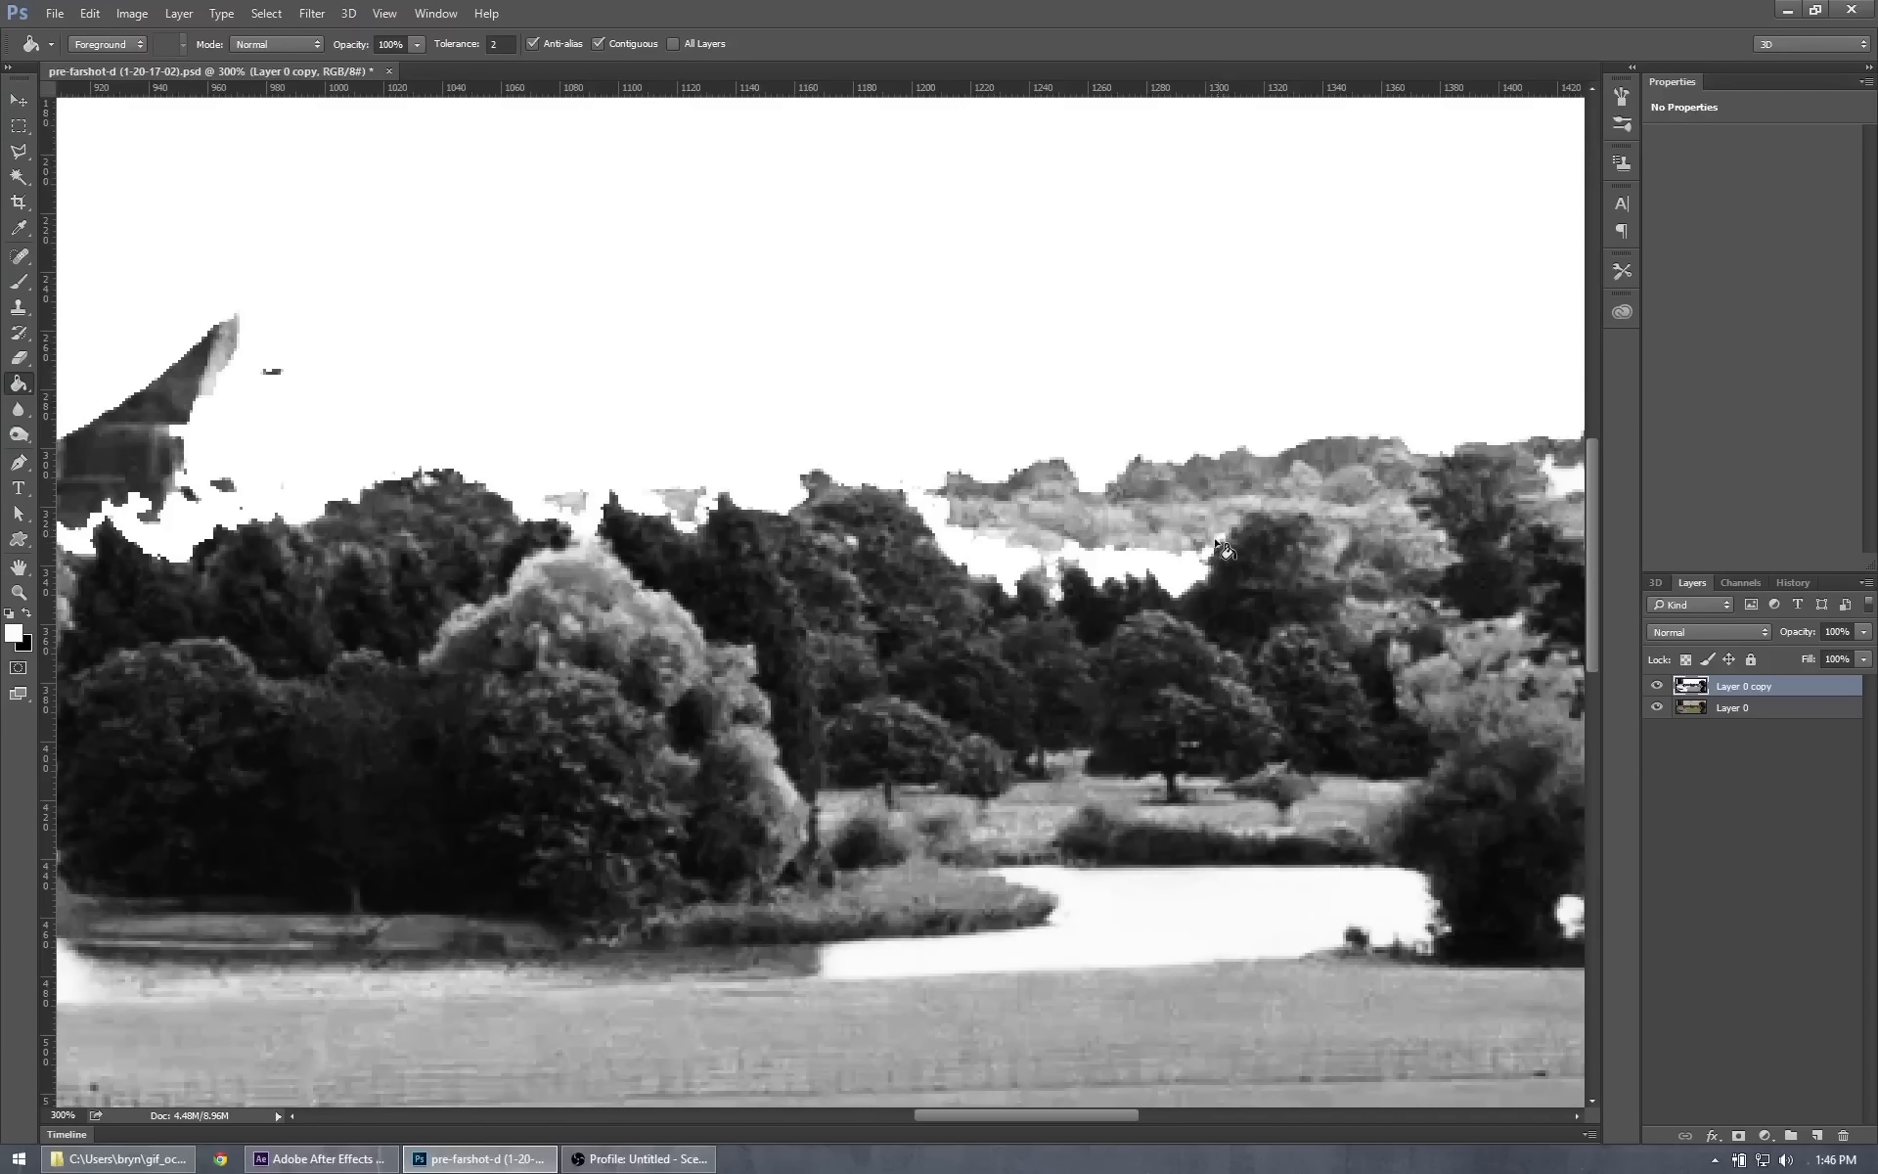
left_click_drag(1236, 523, 1287, 461)
Paint out the remaining dish and its support in white using a 30 px brush.
left_click_drag(970, 1115, 882, 1111)
left_click(19, 282)
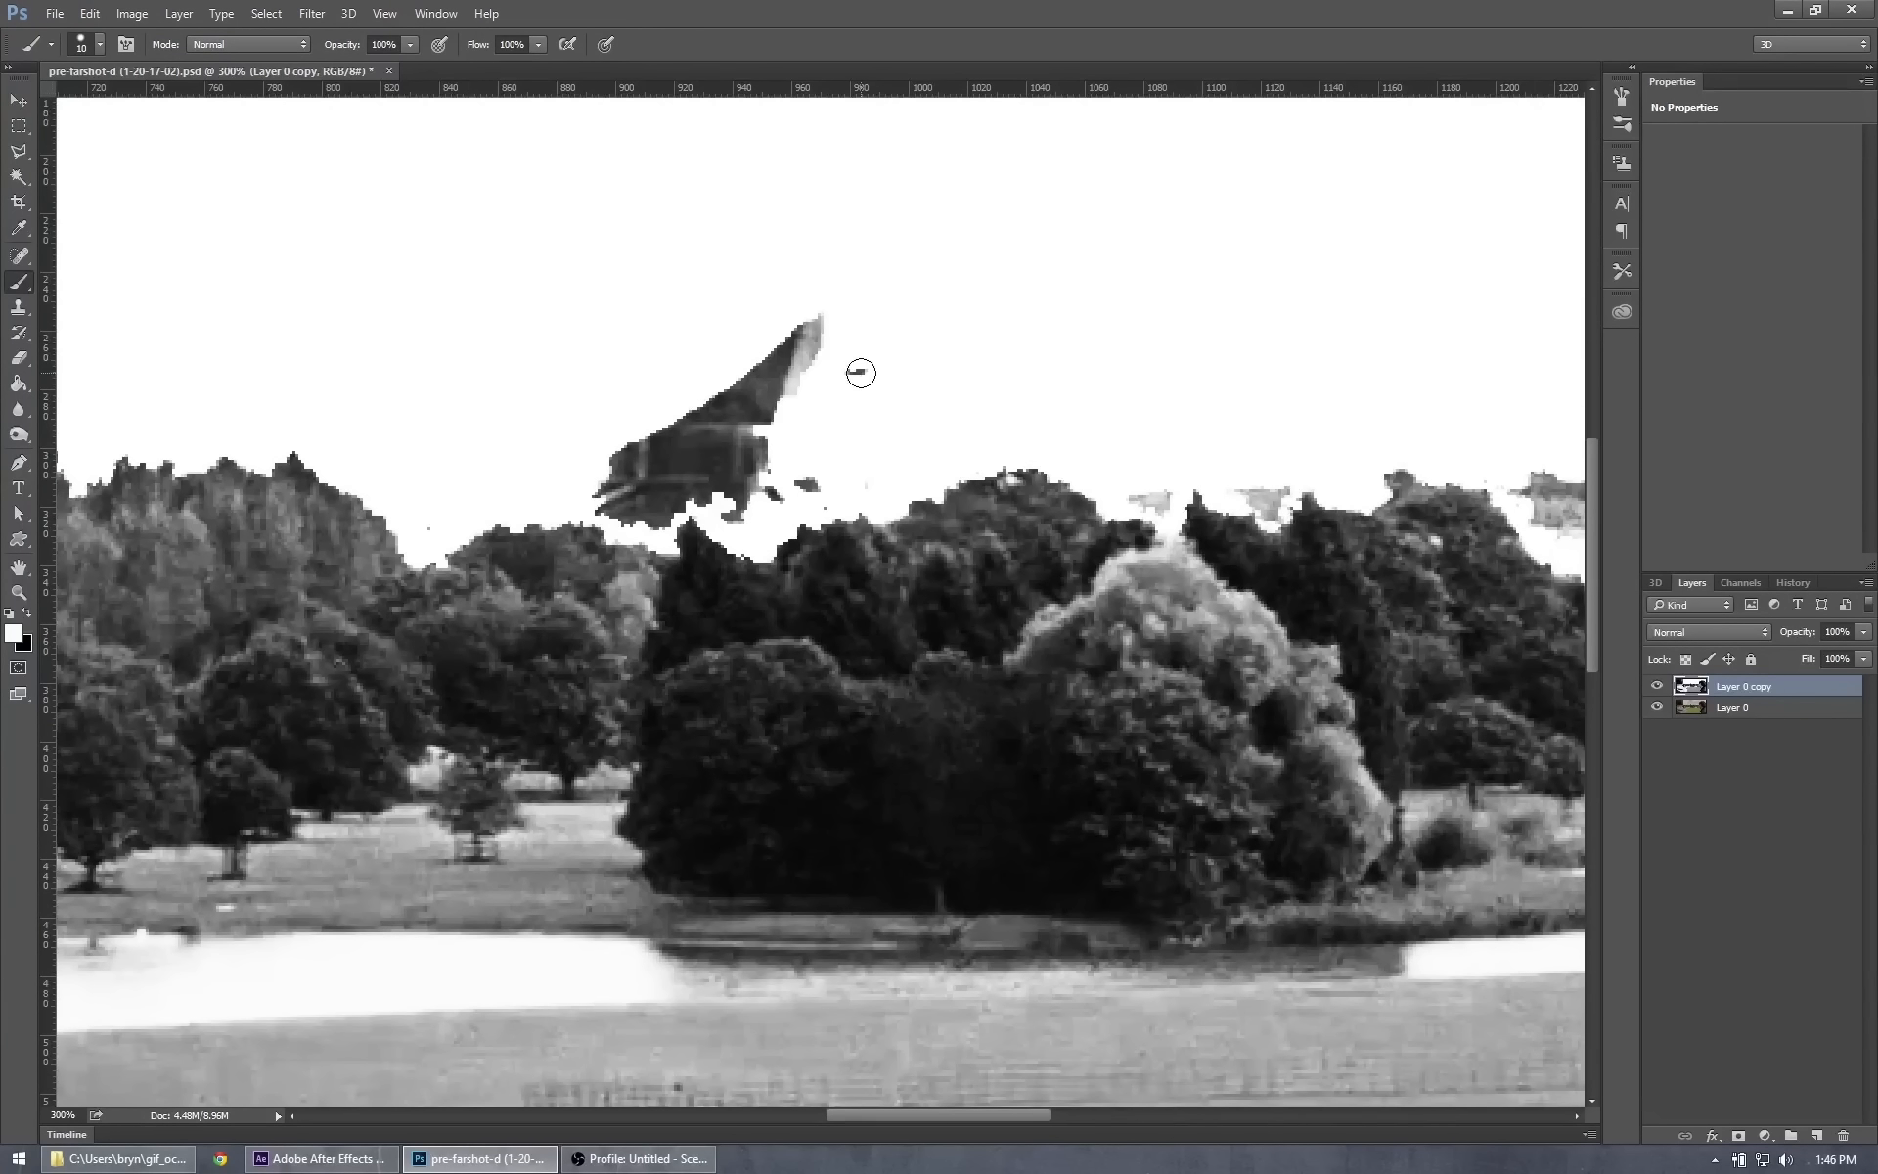
key("]")
key("]")
key("]")
key("]")
key("]")
key("bracketleft")
mouse_move(860, 361)
left_mouse_down()
mouse_move(794, 324)
mouse_move(745, 442)
mouse_move(738, 490)
mouse_move(823, 478)
mouse_move(866, 453)
mouse_move(672, 454)
mouse_move(651, 466)
mouse_move(705, 475)
mouse_move(637, 486)
left_mouse_up()
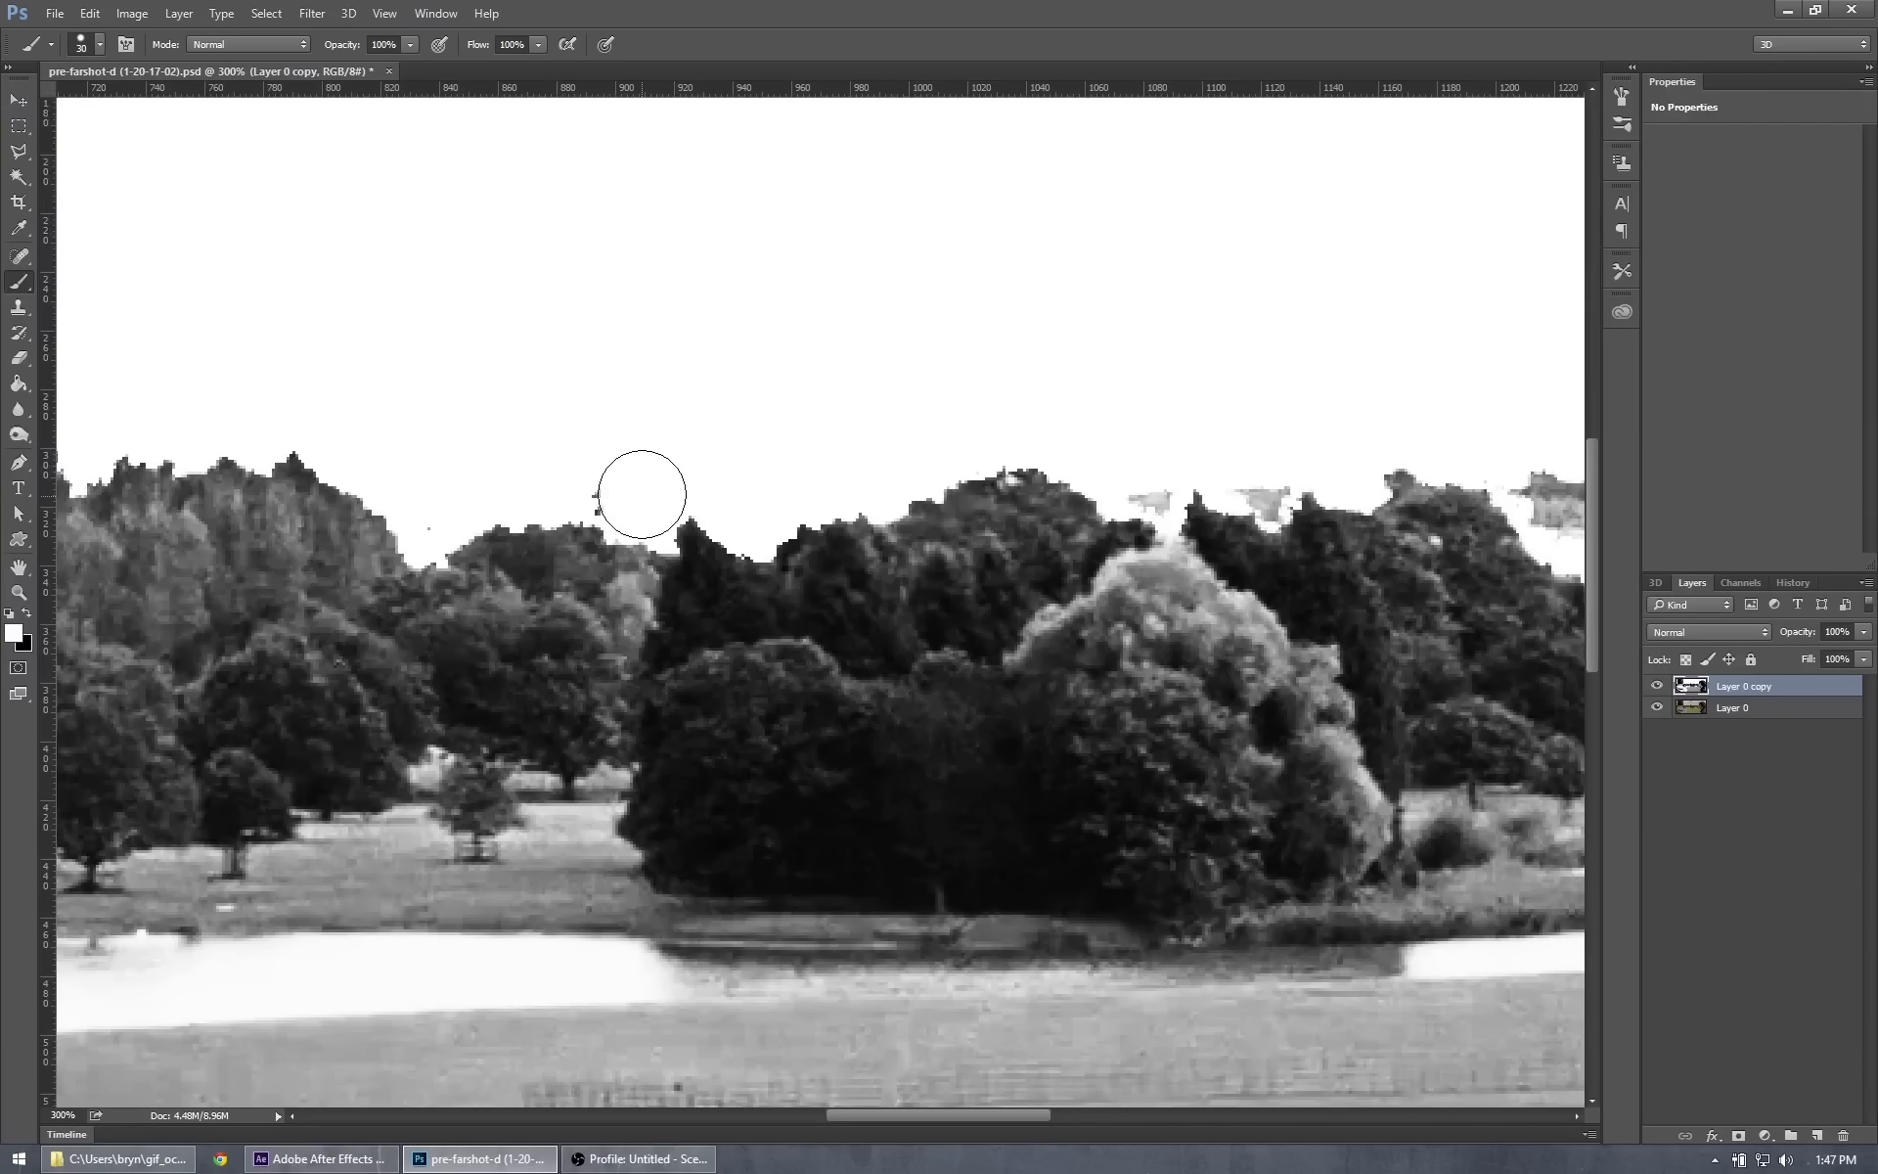
Reduce the brush to 15 px and paint white over the specks left by the dish and the leftover horizon patches.
key("bracketright")
key("bracketright")
key("bracketright")
key("bracketleft")
key("bracketleft")
key("bracketleft")
key("bracketleft")
key("bracketleft")
key("bracketleft")
left_click_drag(598, 489, 595, 510)
mouse_move(1131, 490)
left_mouse_down()
mouse_move(1166, 476)
mouse_move(1228, 462)
mouse_move(1271, 496)
left_mouse_up()
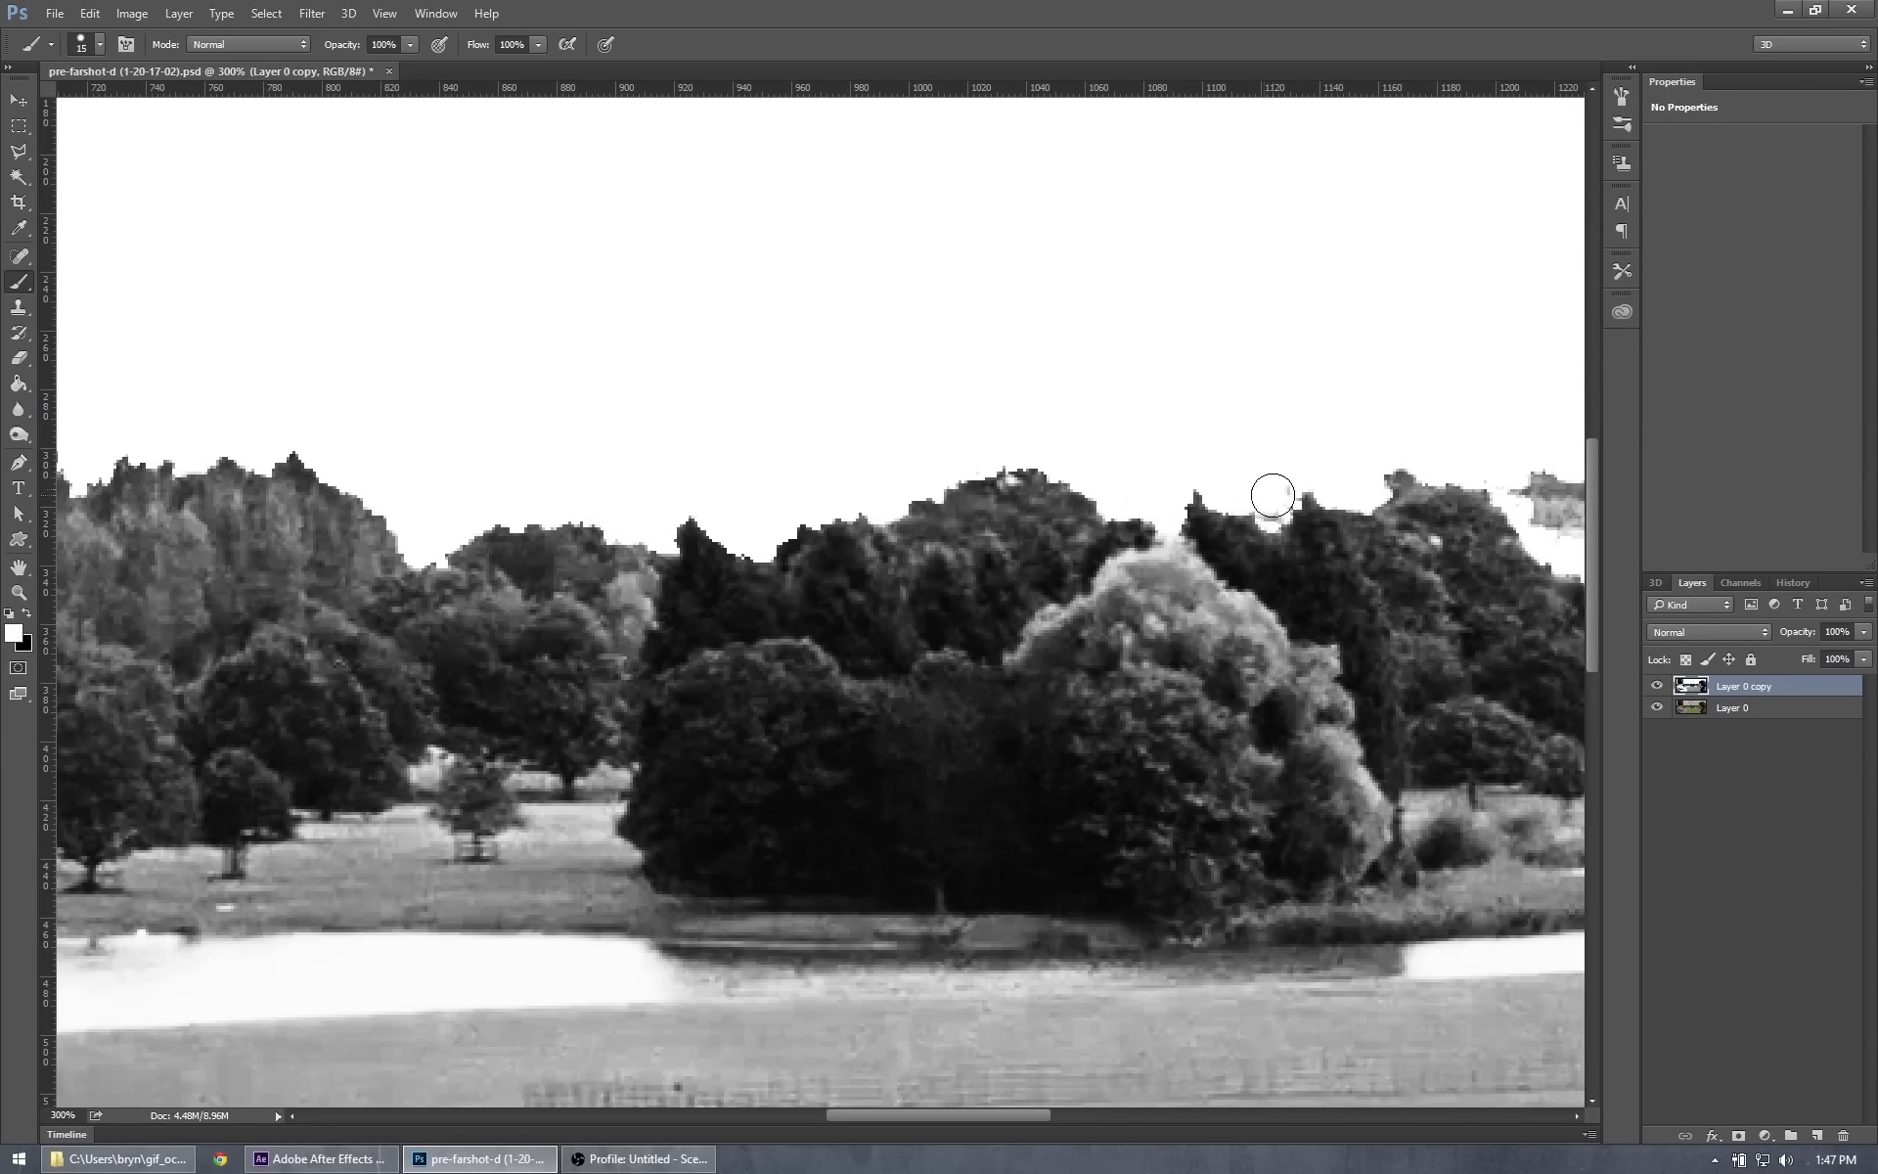
Paint the distant hills white above the treeline, as far as the large trees on the right.
key("bracketleft")
key("bracketleft")
left_click_drag(1222, 499, 597, 478)
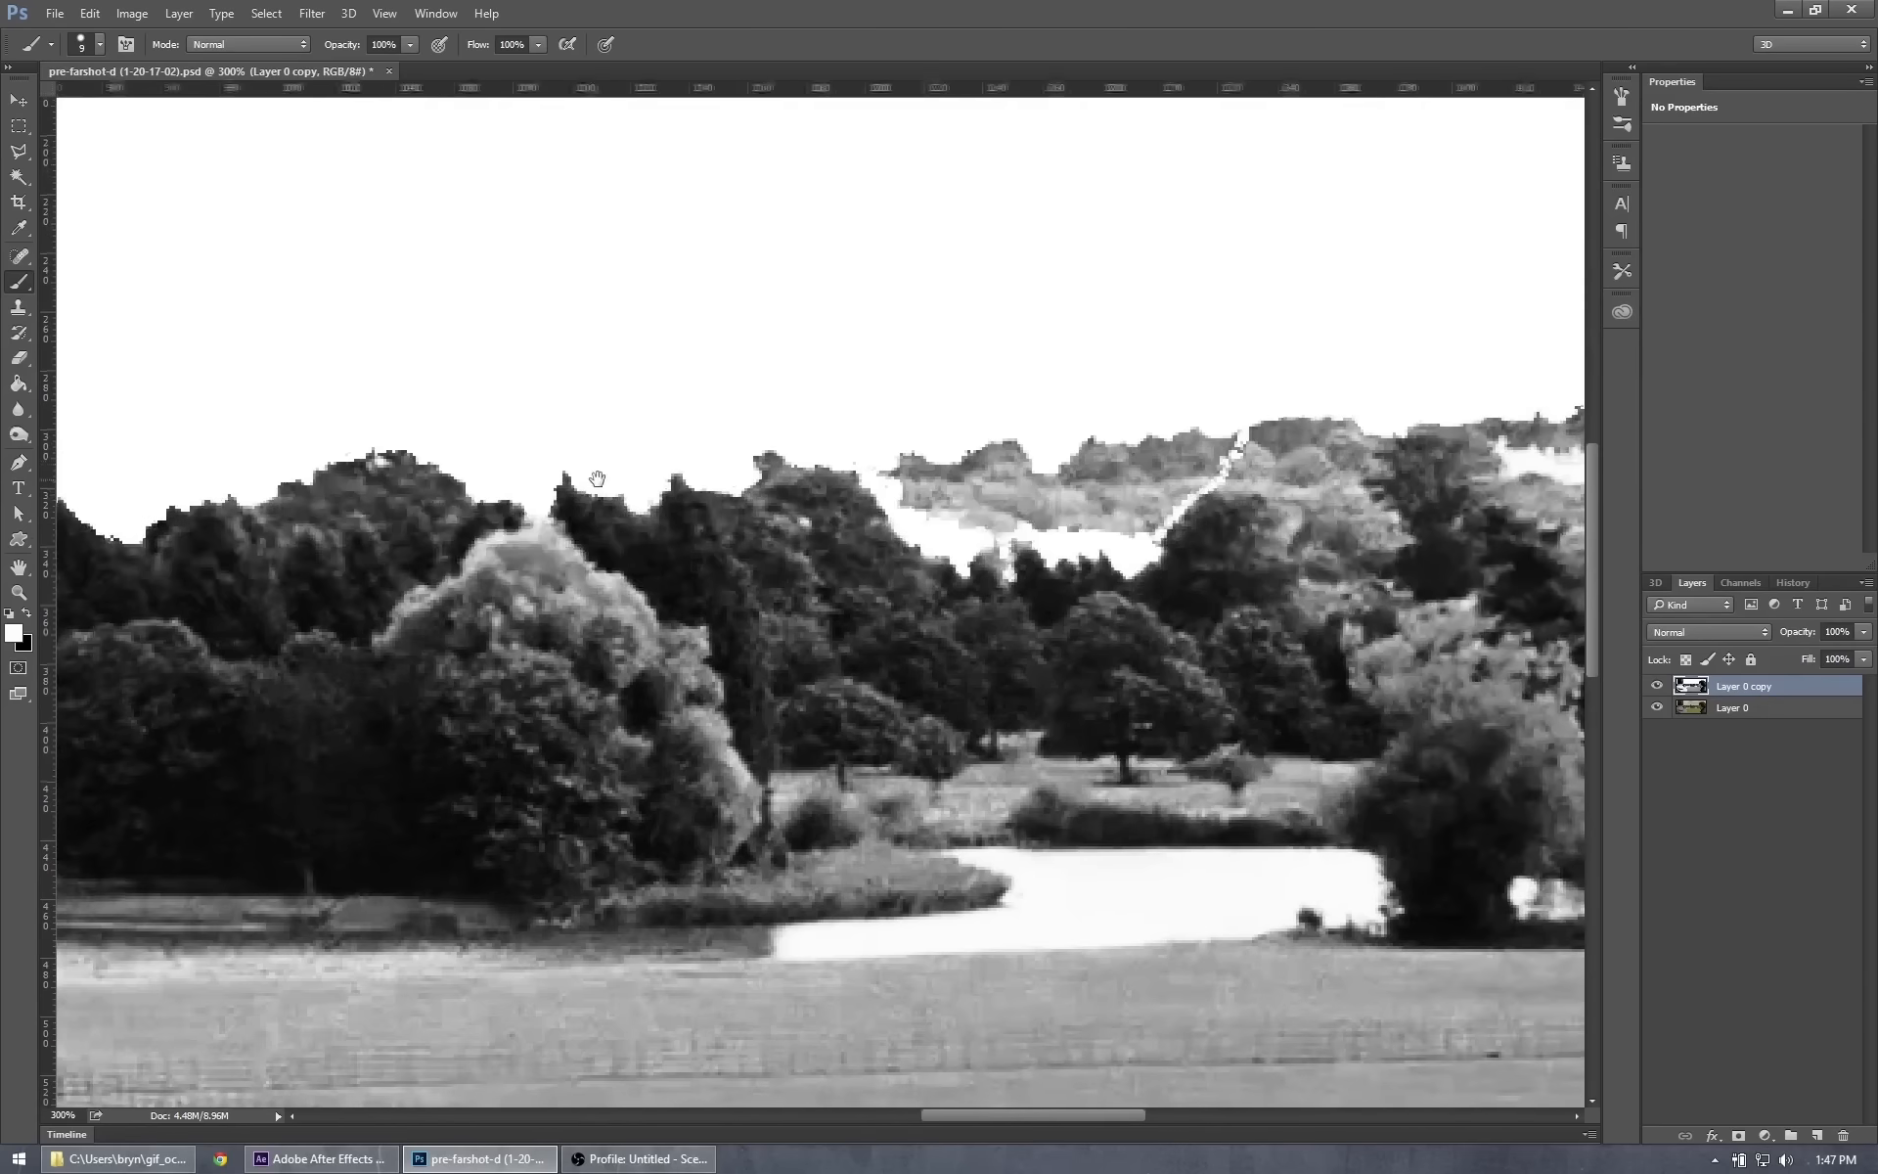
mouse_move(862, 452)
left_mouse_down()
mouse_move(933, 528)
mouse_move(1018, 513)
mouse_move(1141, 531)
mouse_move(1238, 421)
mouse_move(1125, 506)
mouse_move(1162, 489)
mouse_move(963, 509)
mouse_move(905, 457)
mouse_move(996, 497)
mouse_move(918, 478)
mouse_move(973, 489)
mouse_move(962, 464)
mouse_move(1077, 467)
mouse_move(1151, 434)
mouse_move(1104, 464)
mouse_move(1194, 431)
left_mouse_up()
key("bracketright")
key("bracketright")
key("bracketright")
key("bracketright")
key("bracketleft")
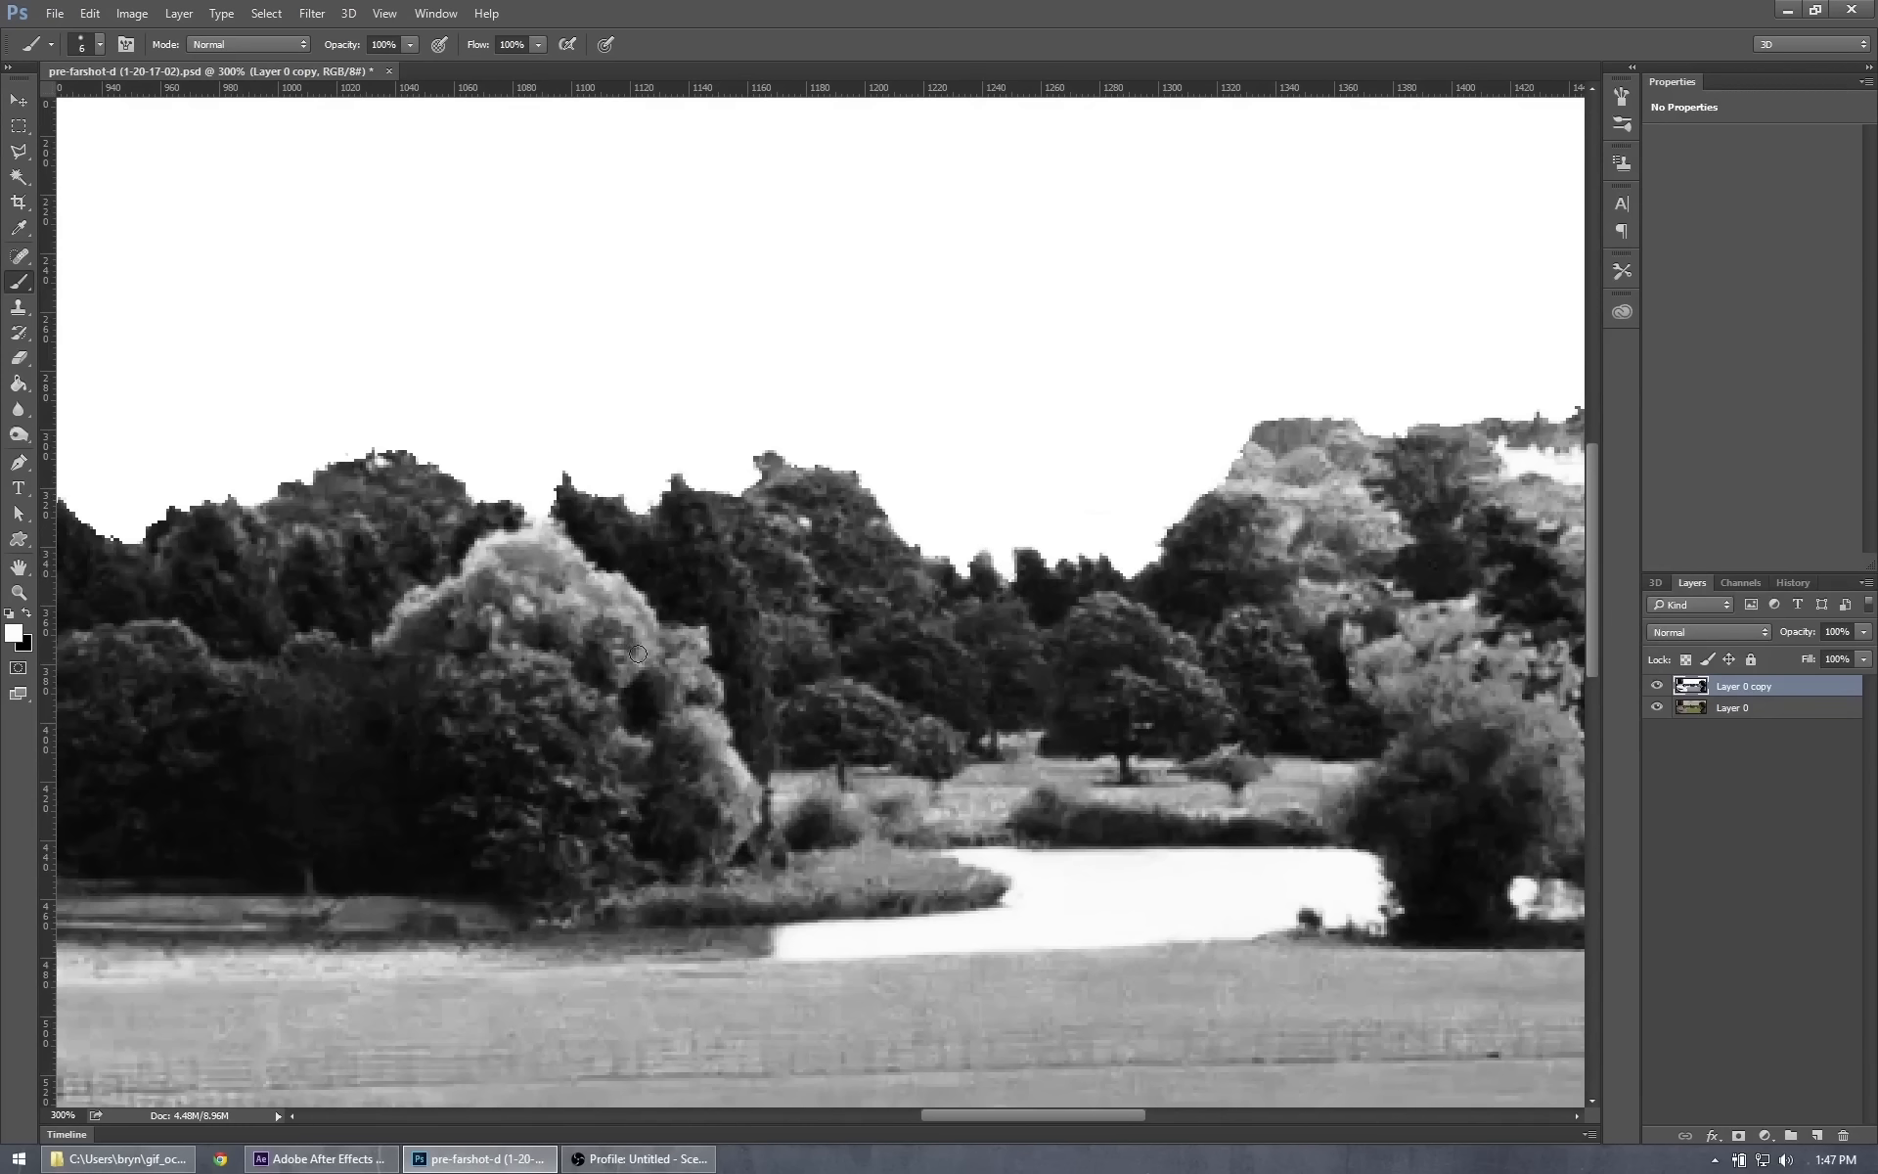
Paint the faint grey cloud in the upper middle of the sky white with a 70 px brush.
key("ctrl+minus")
key("ctrl+minus")
key("ctrl+minus")
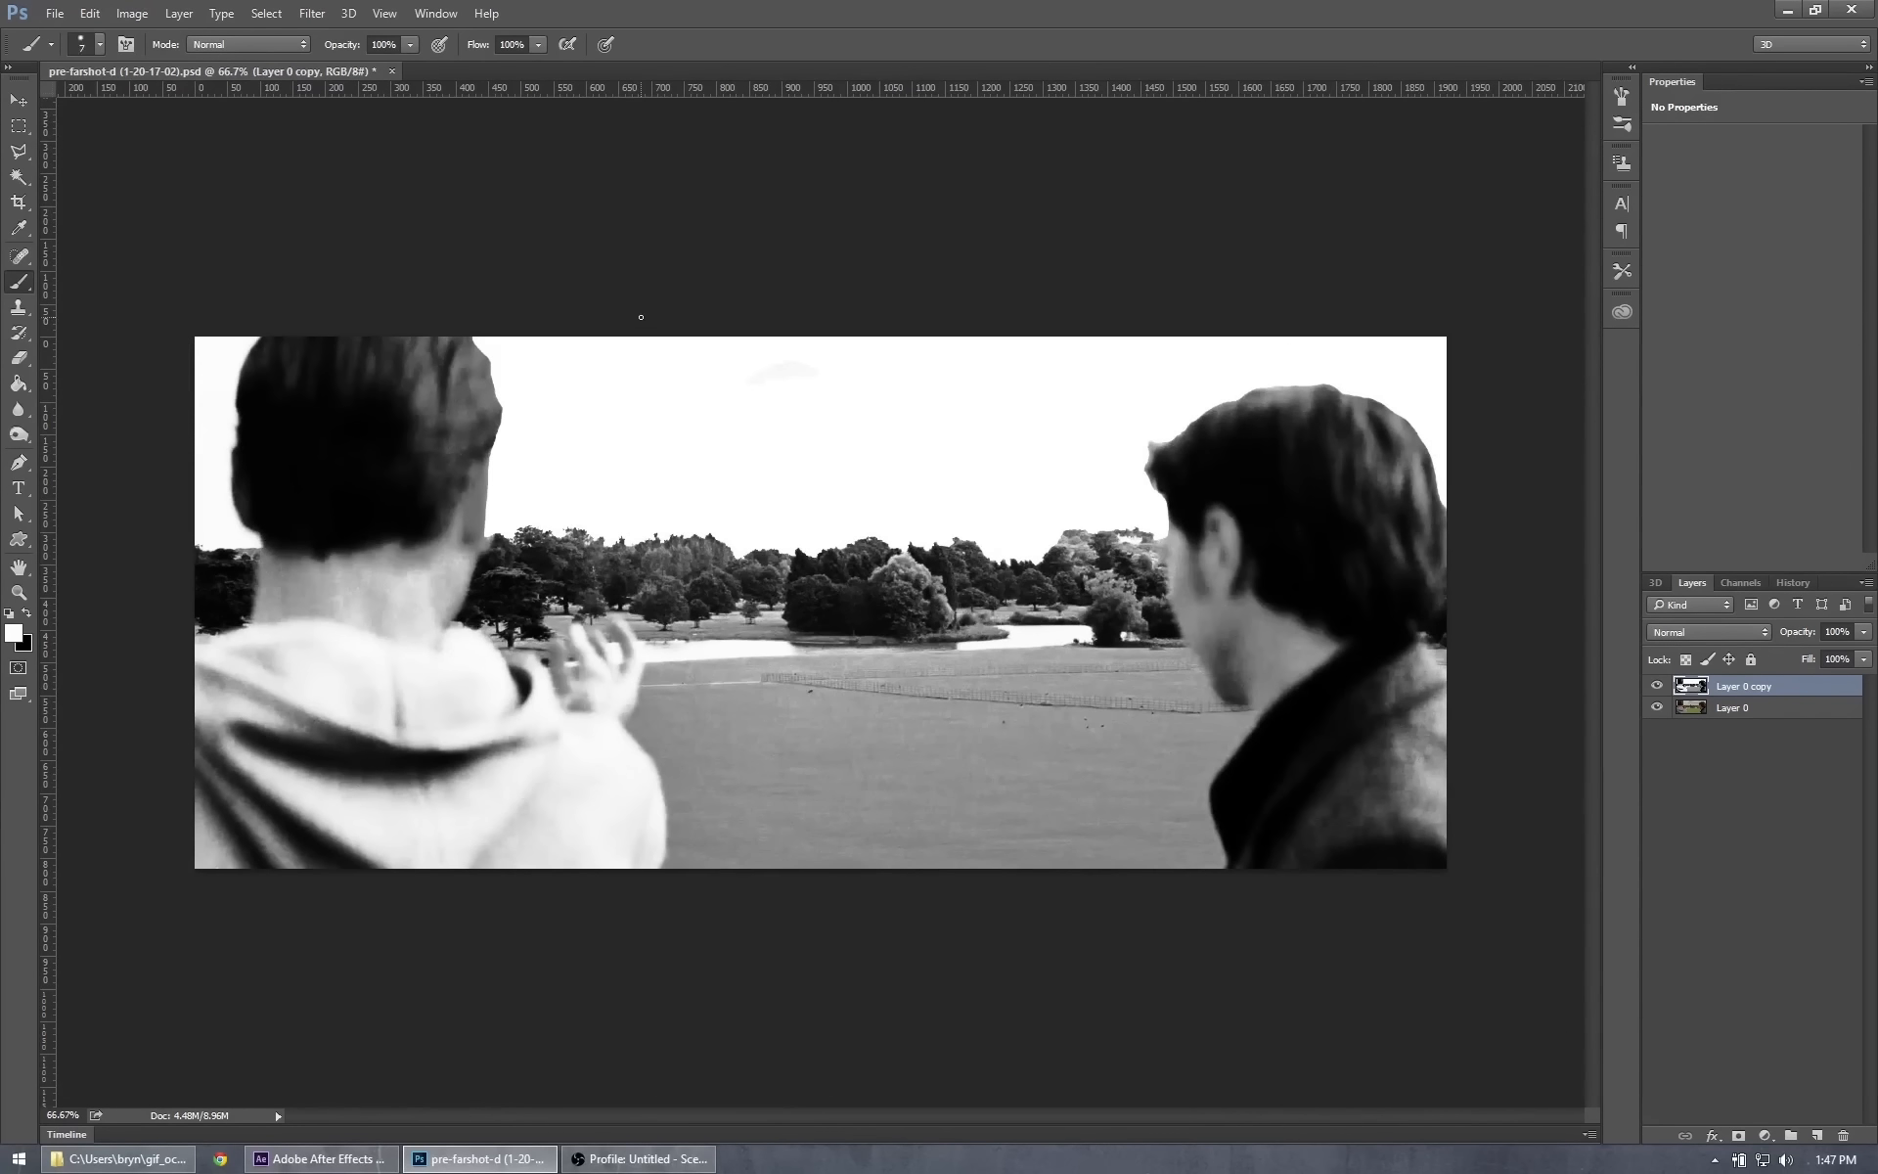
key("bracketright")
key("bracketright")
key("bracketright")
mouse_move(727, 380)
left_mouse_down()
mouse_move(864, 361)
mouse_move(627, 379)
mouse_move(934, 348)
mouse_move(972, 366)
left_mouse_up()
key("ctrl+plus")
key("ctrl+plus")
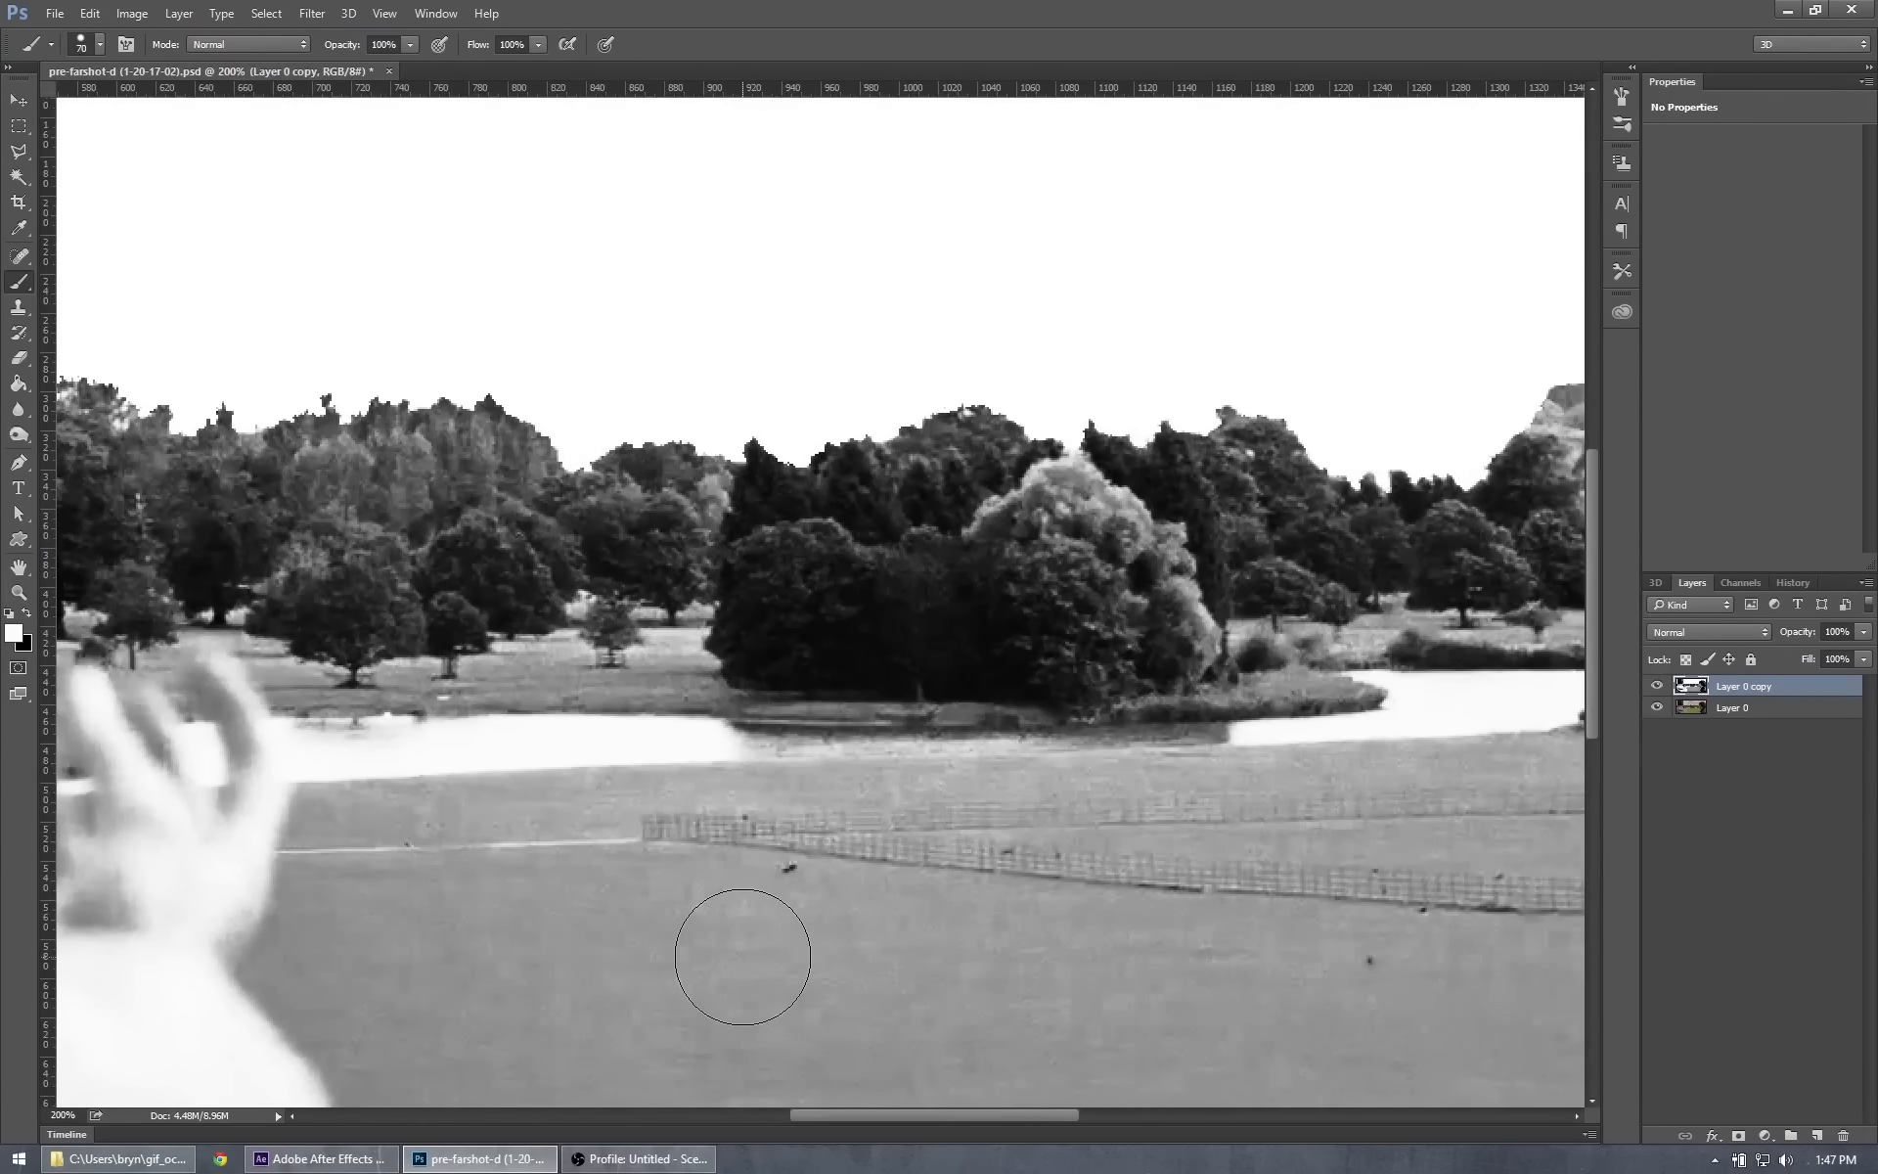
key("ctrl+minus")
key("ctrl+minus")
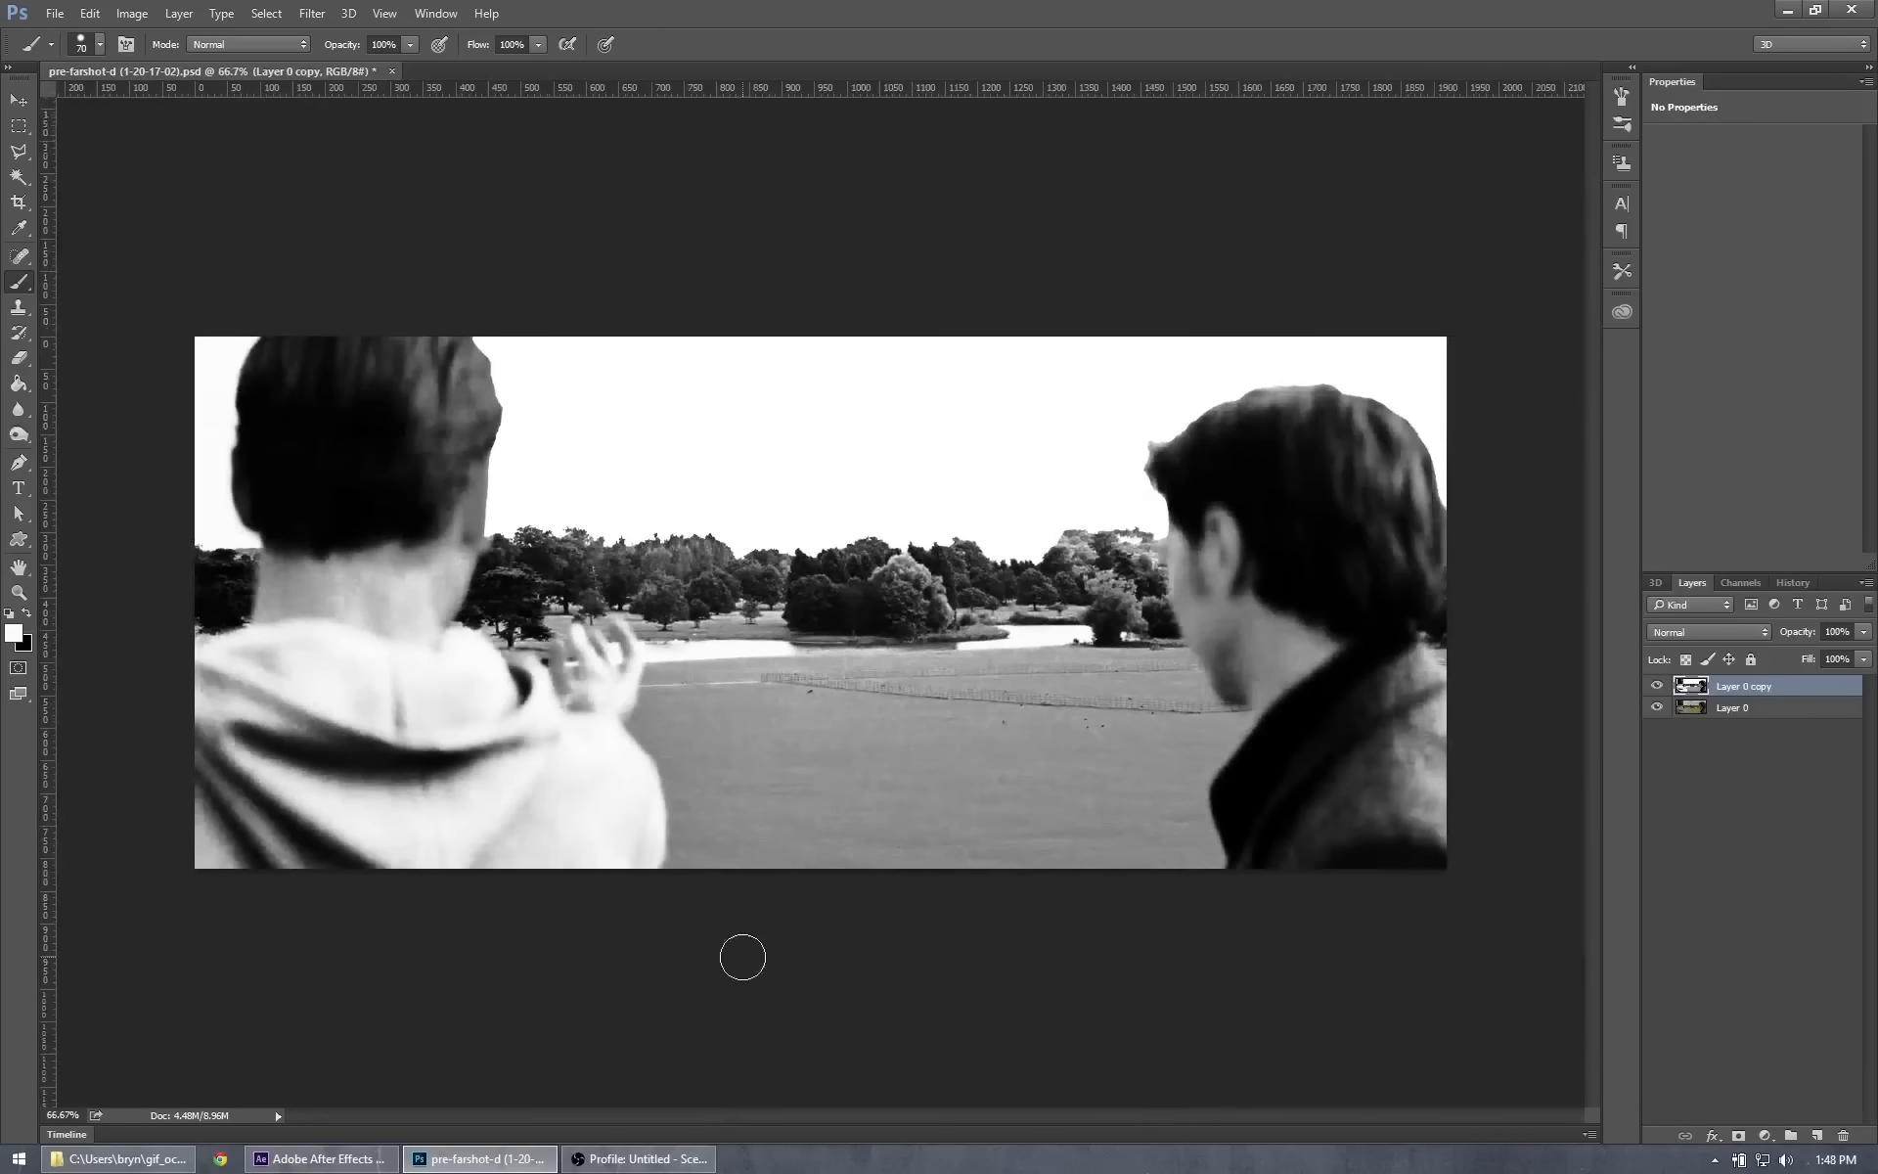
Invert the tones of Layer 0 copy and select the whole canvas.
left_click(132, 12)
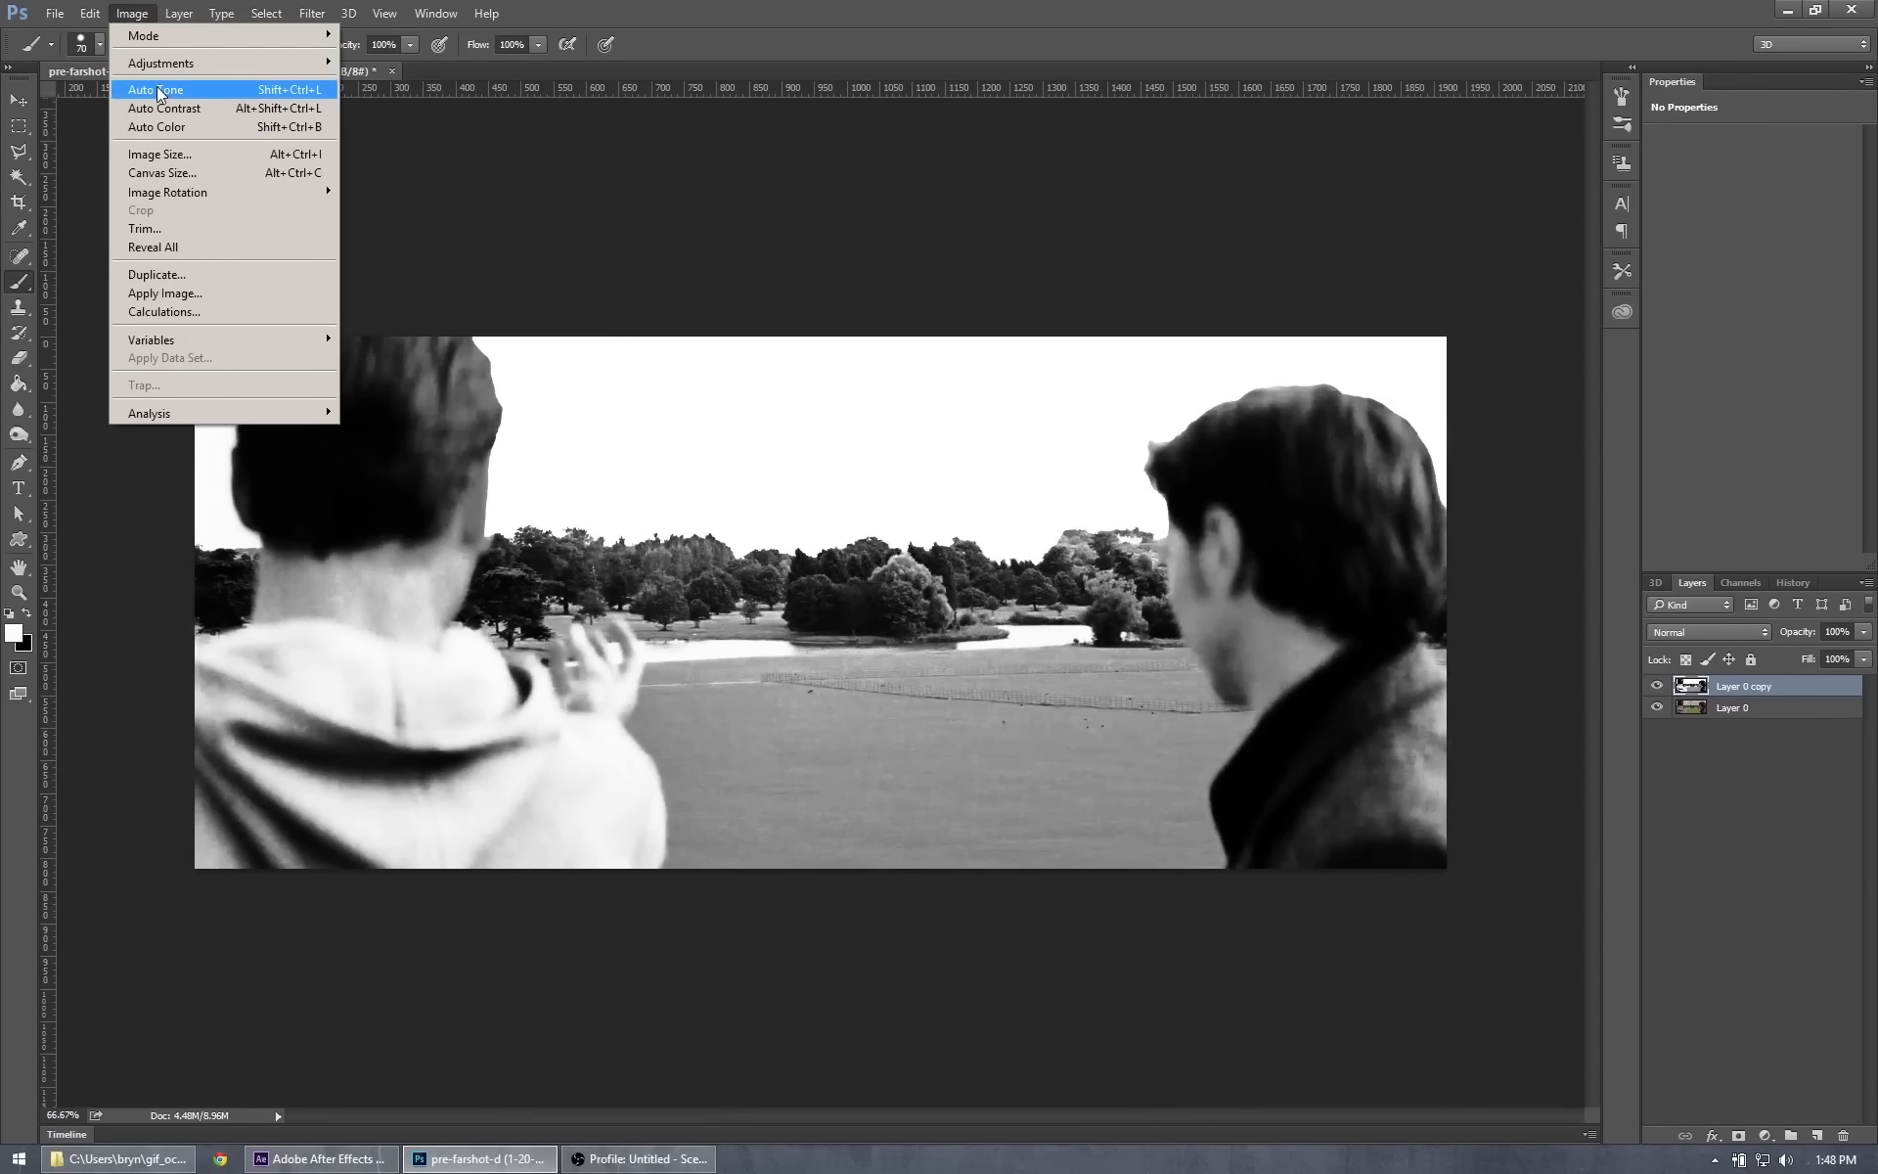
mouse_move(155, 61)
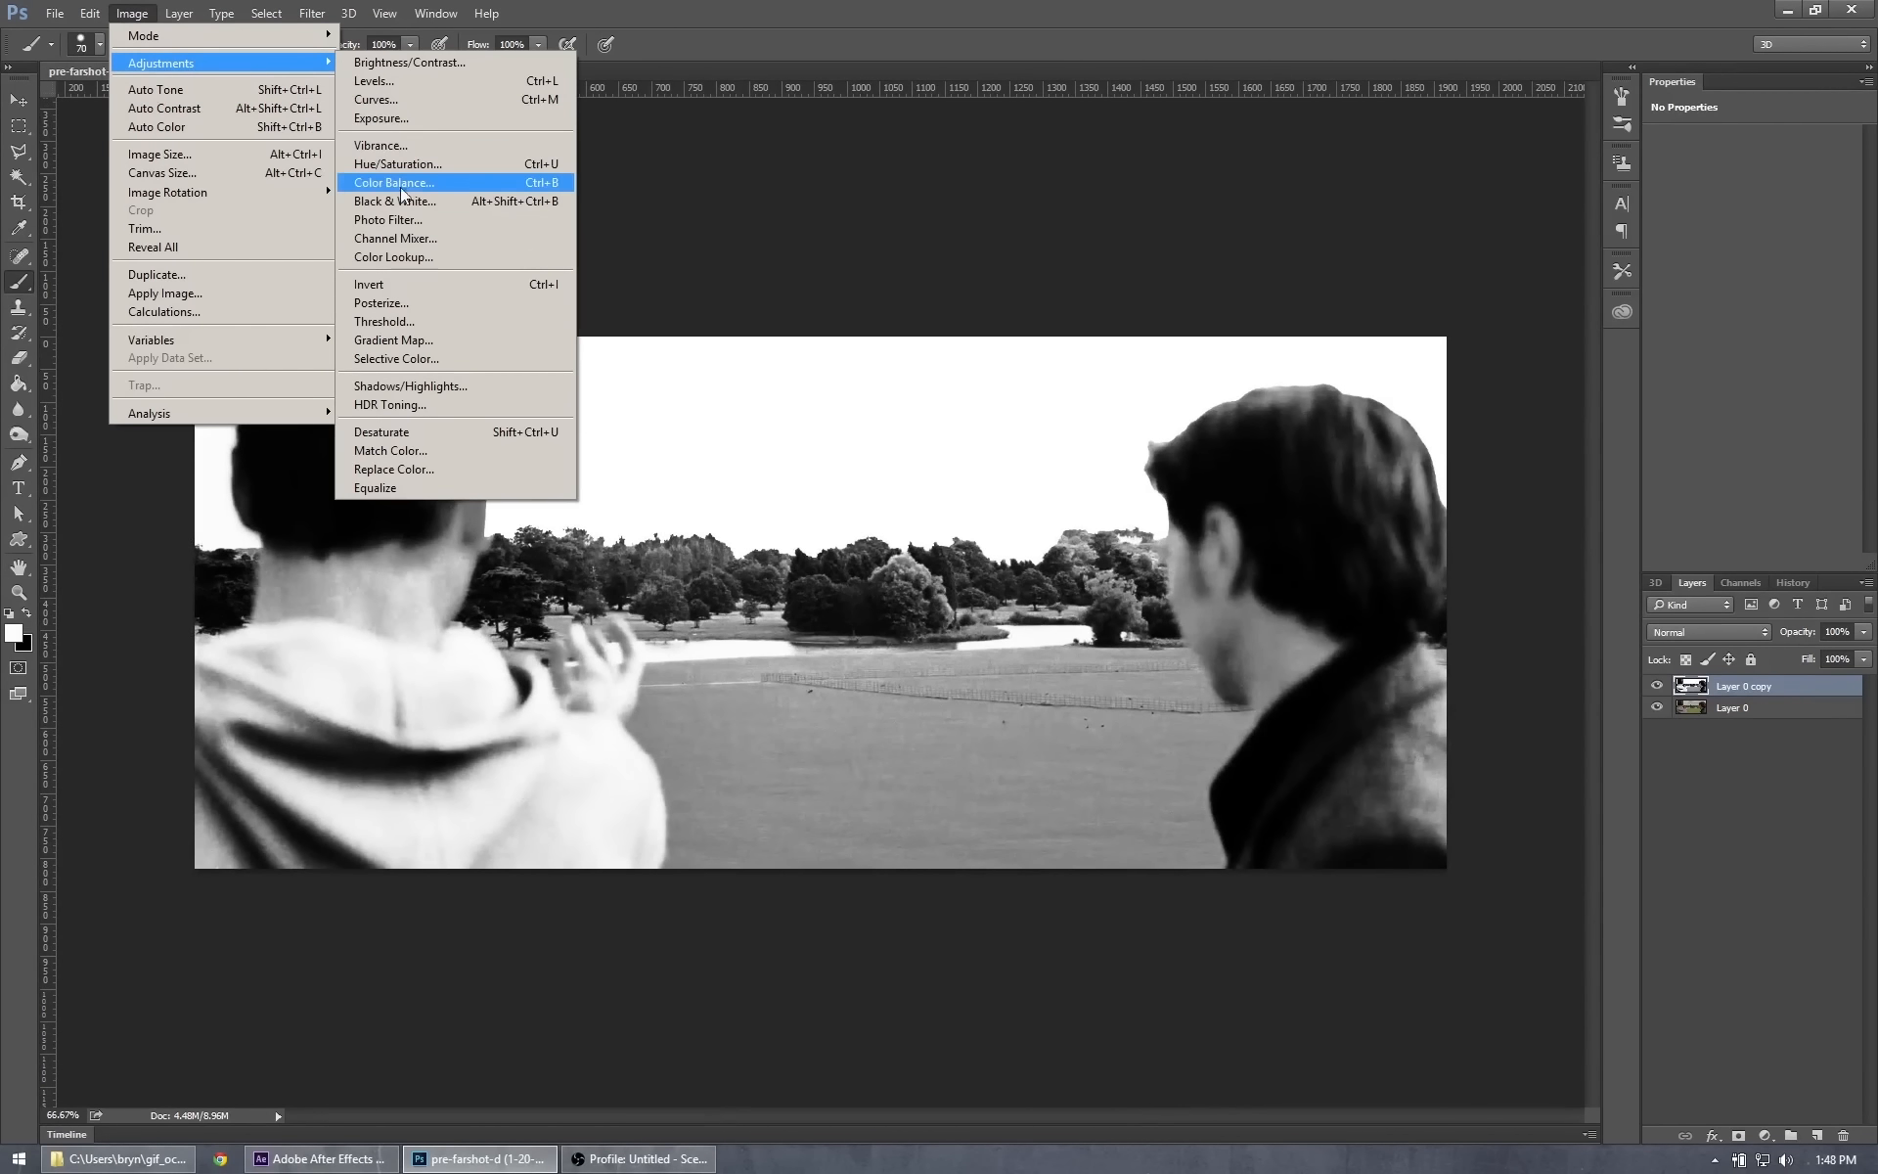
left_click(387, 284)
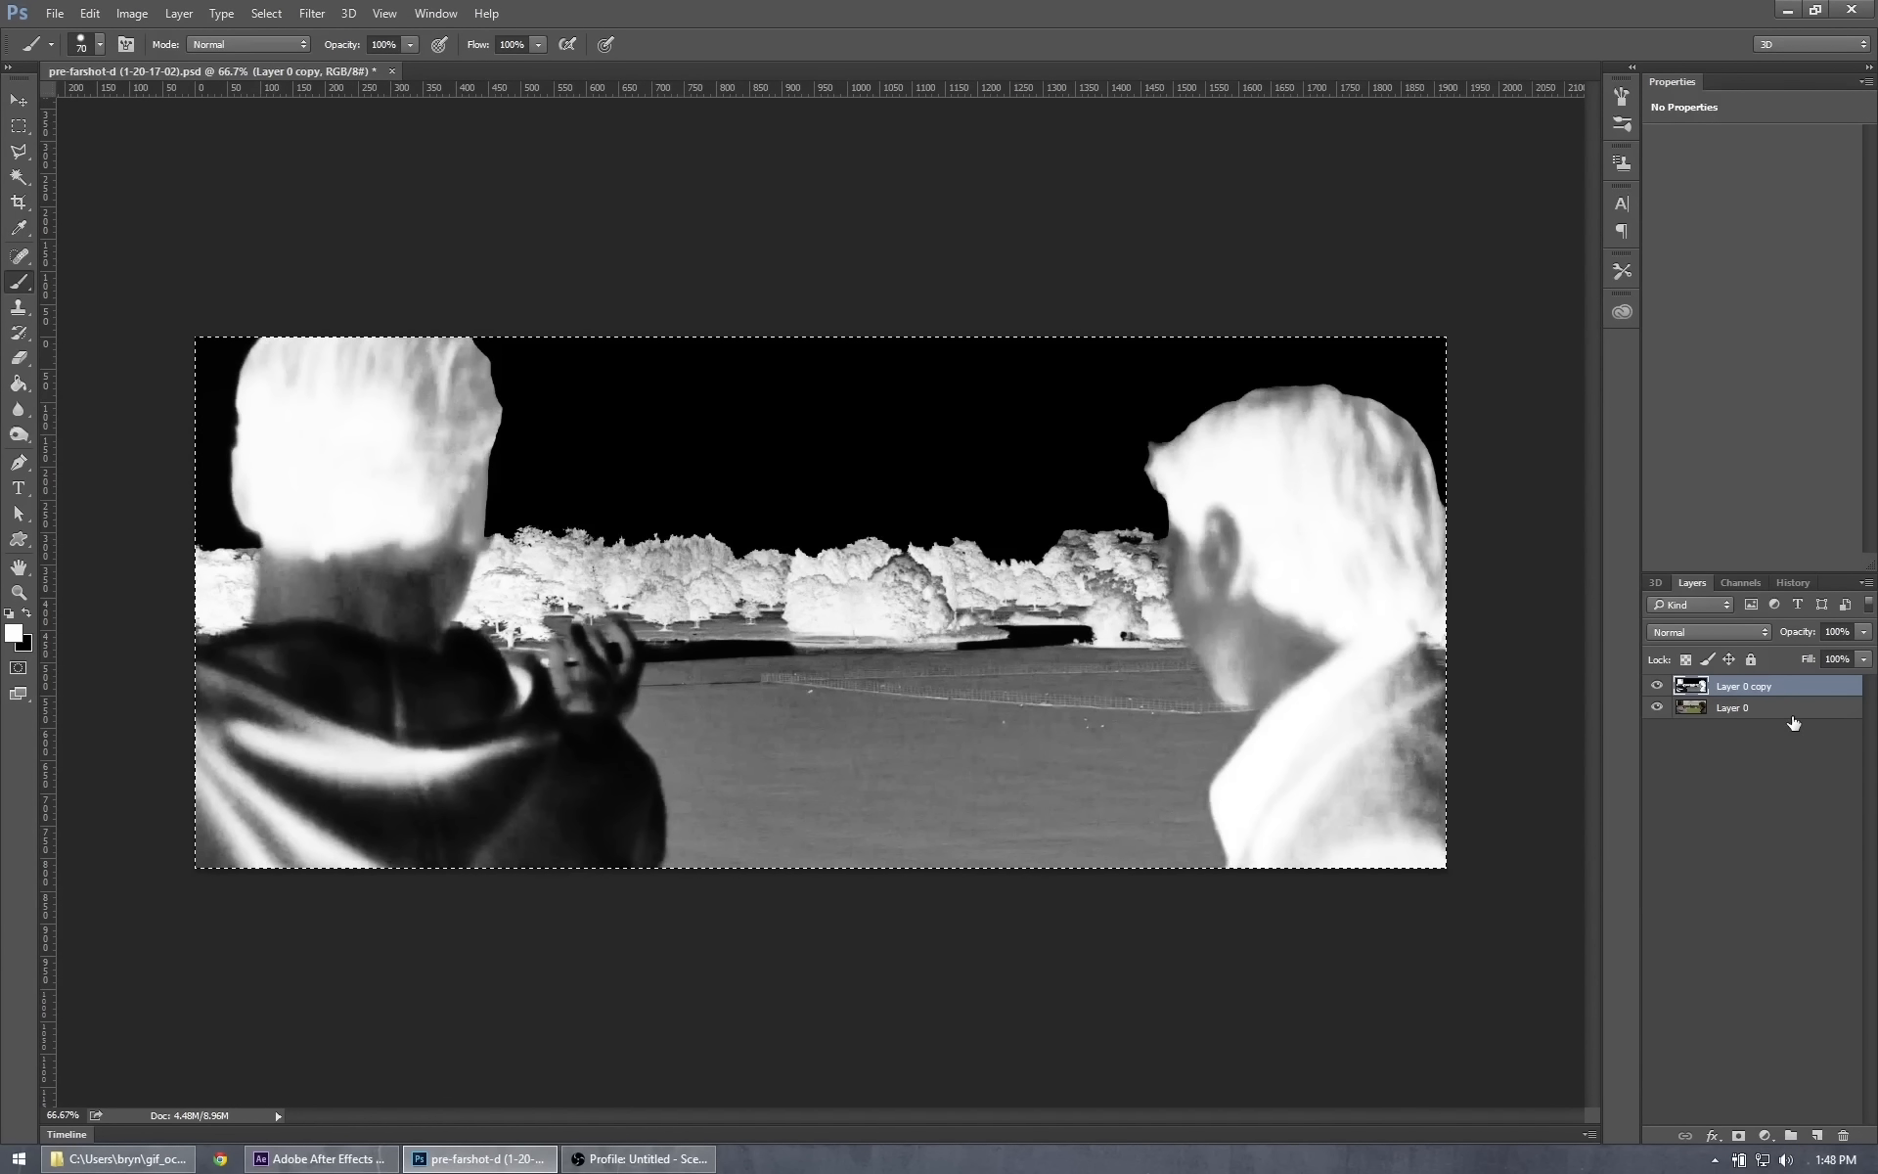
Duplicate Layer 0 and hide the inverted Layer 0 copy.
left_click(1724, 712)
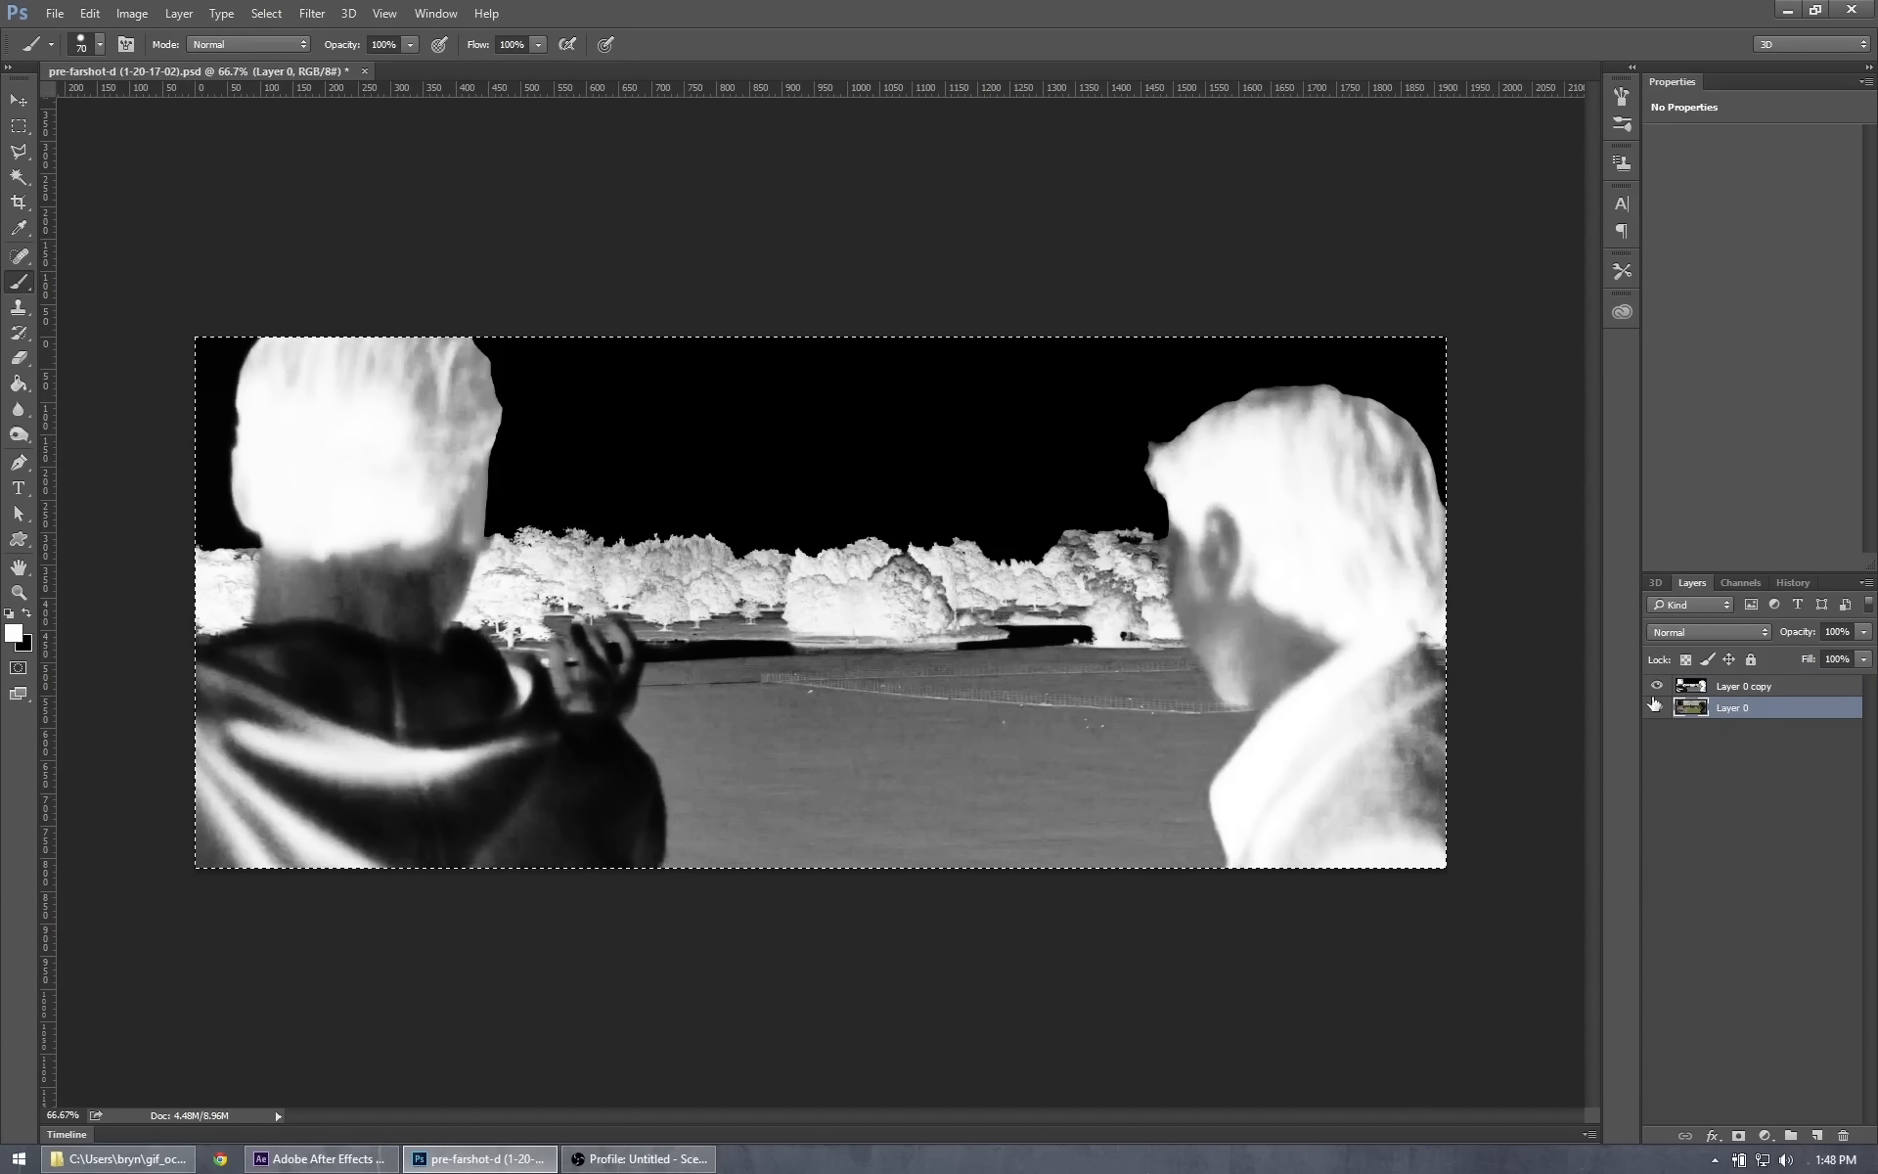
left_click_drag(1772, 712, 1817, 1136)
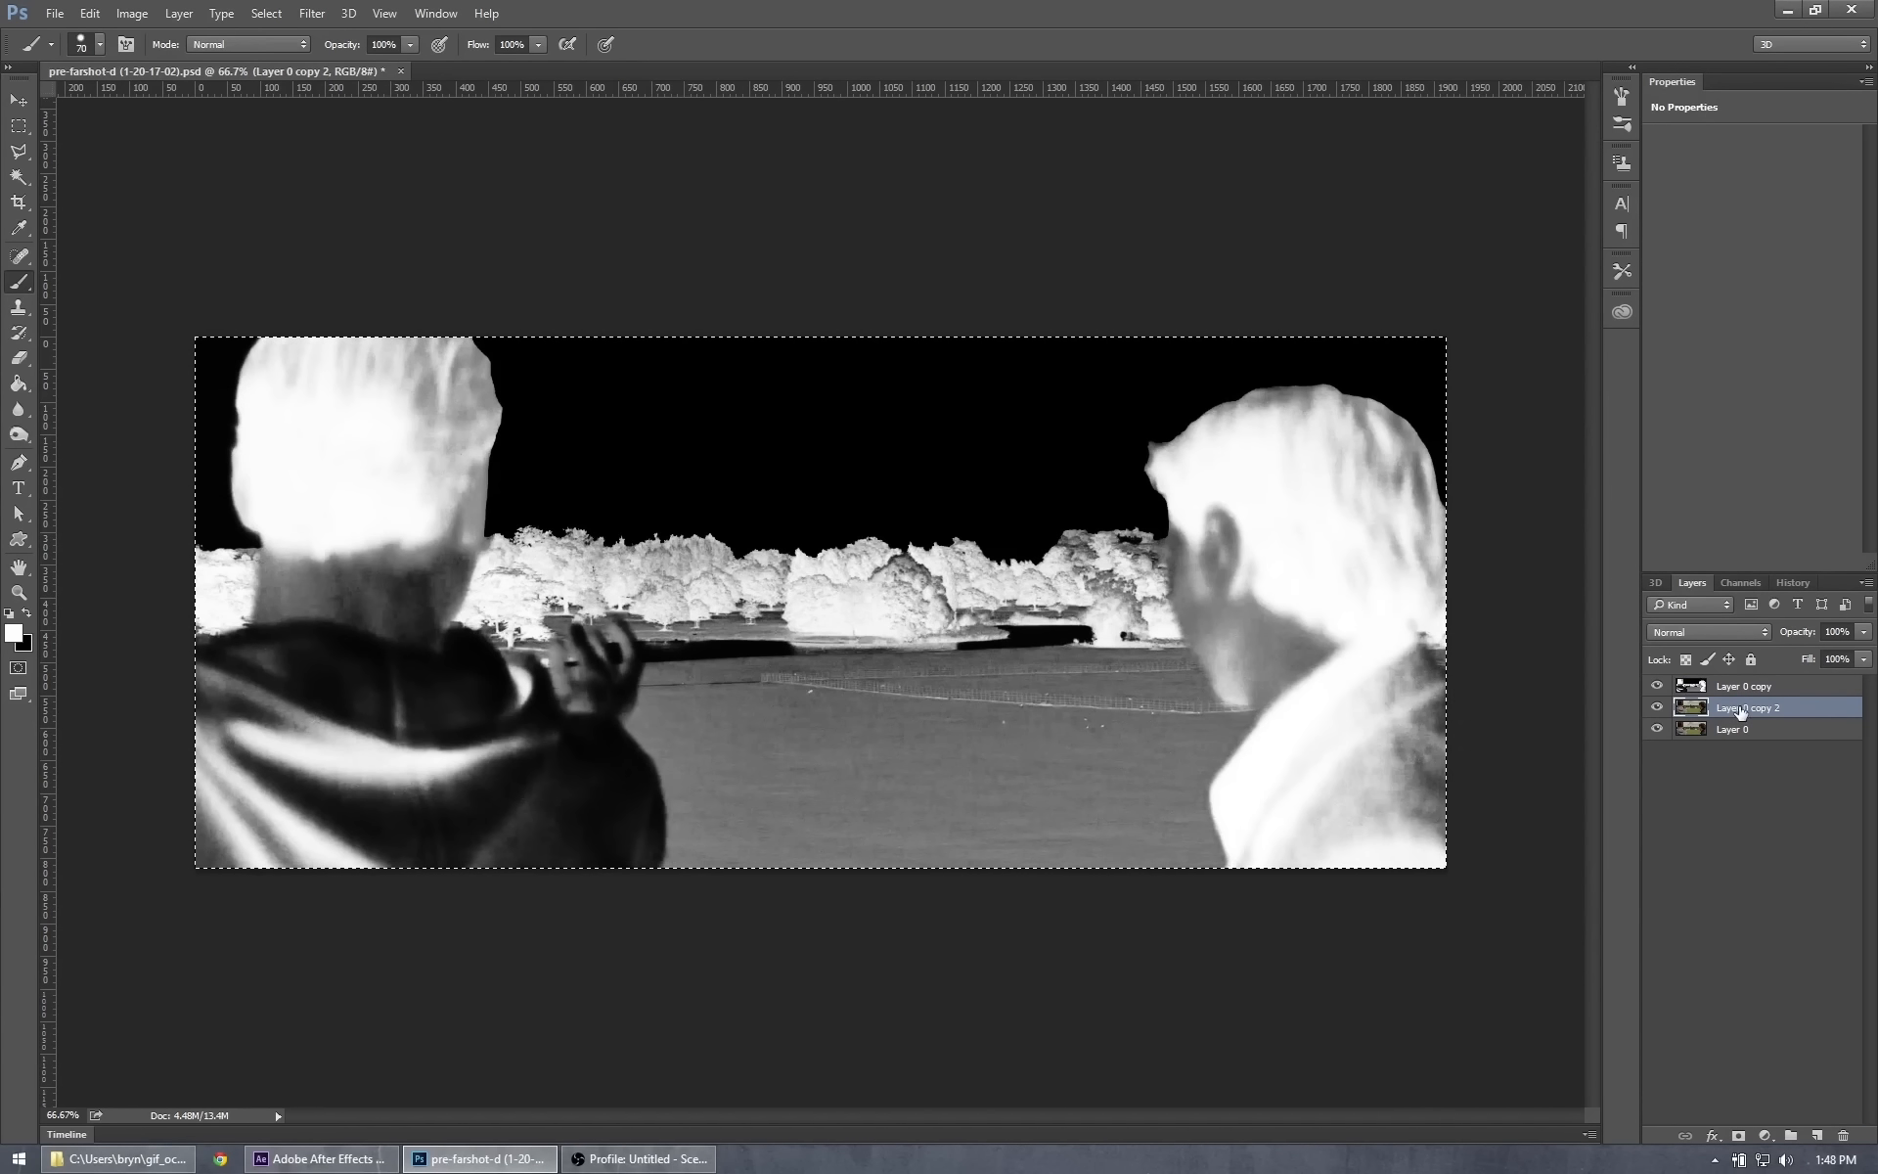
left_click(1657, 686)
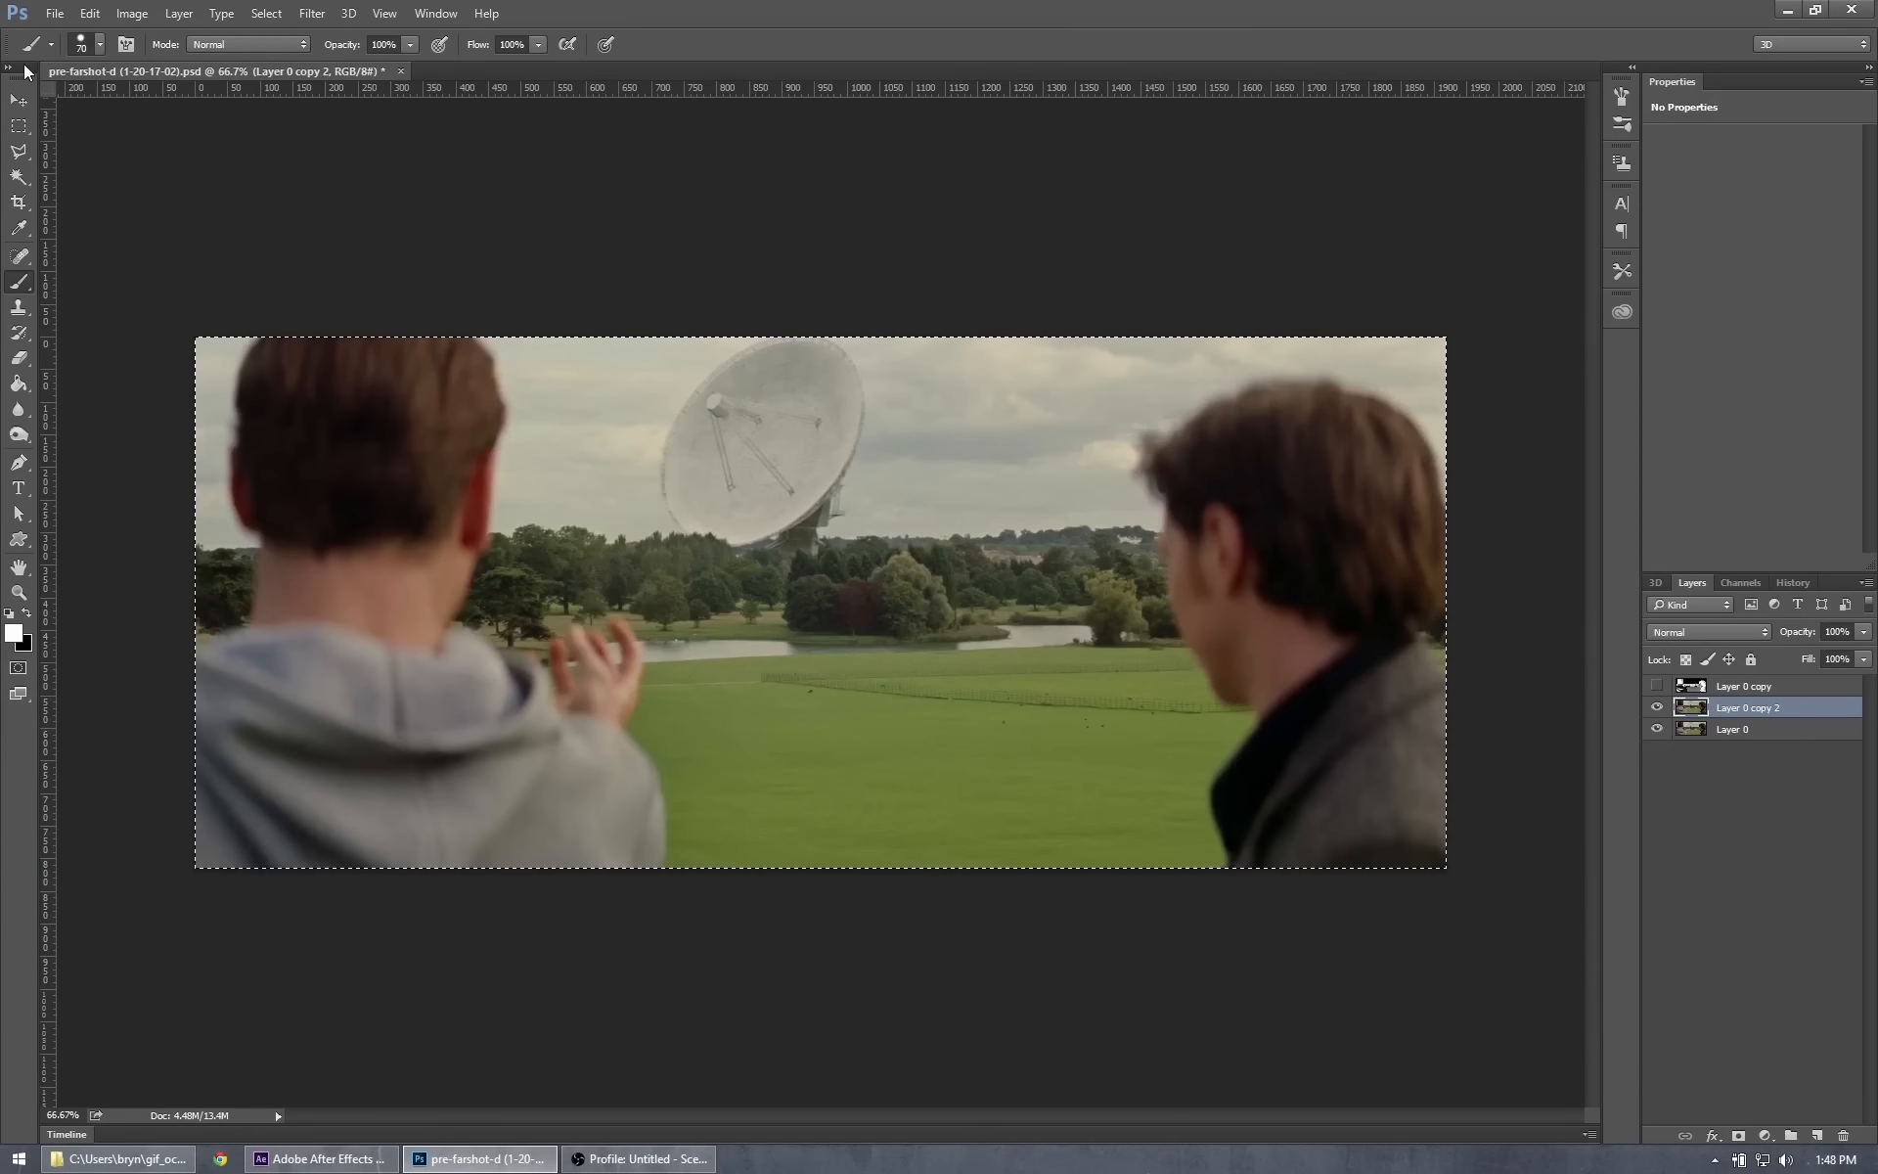
Add a Reveal All layer mask to the new duplicate of Layer 0.
left_click(179, 13)
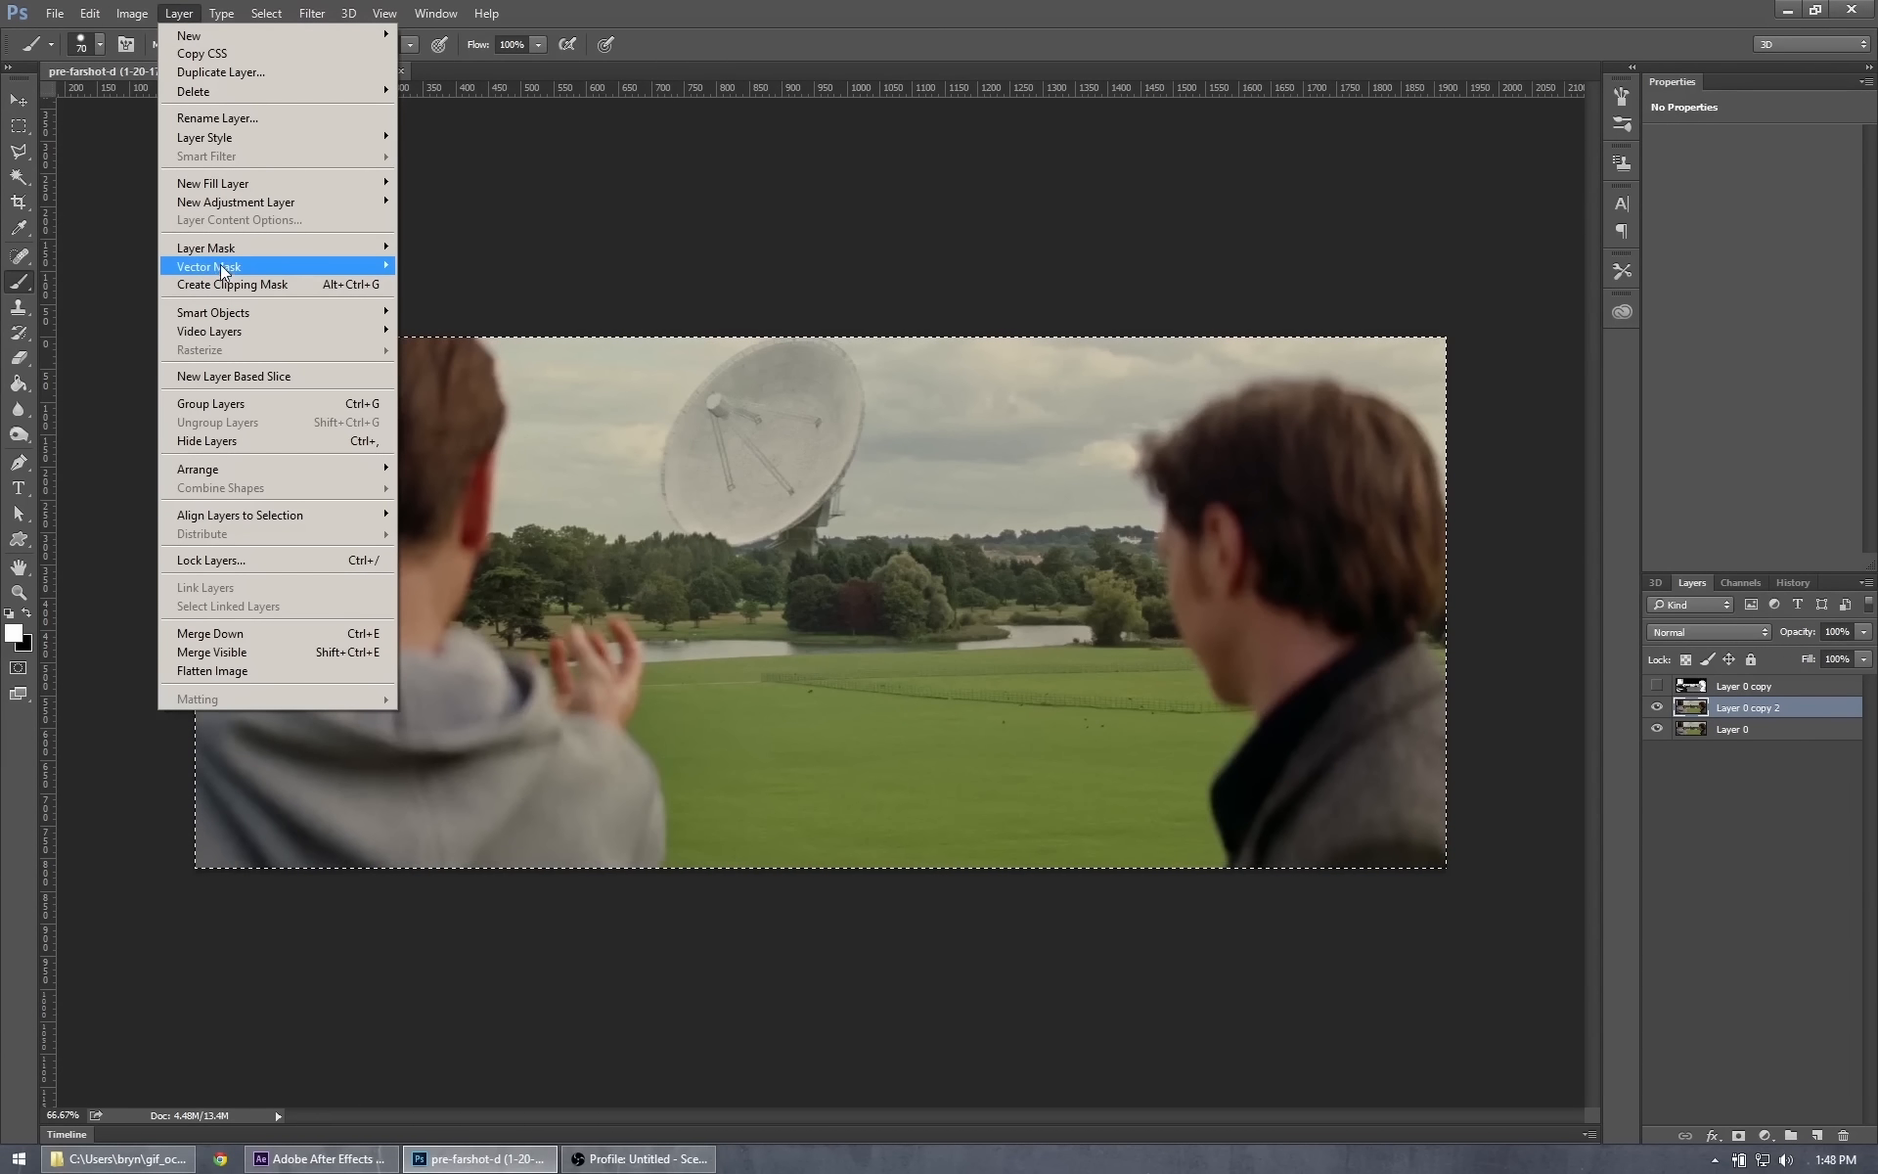
mouse_move(220, 256)
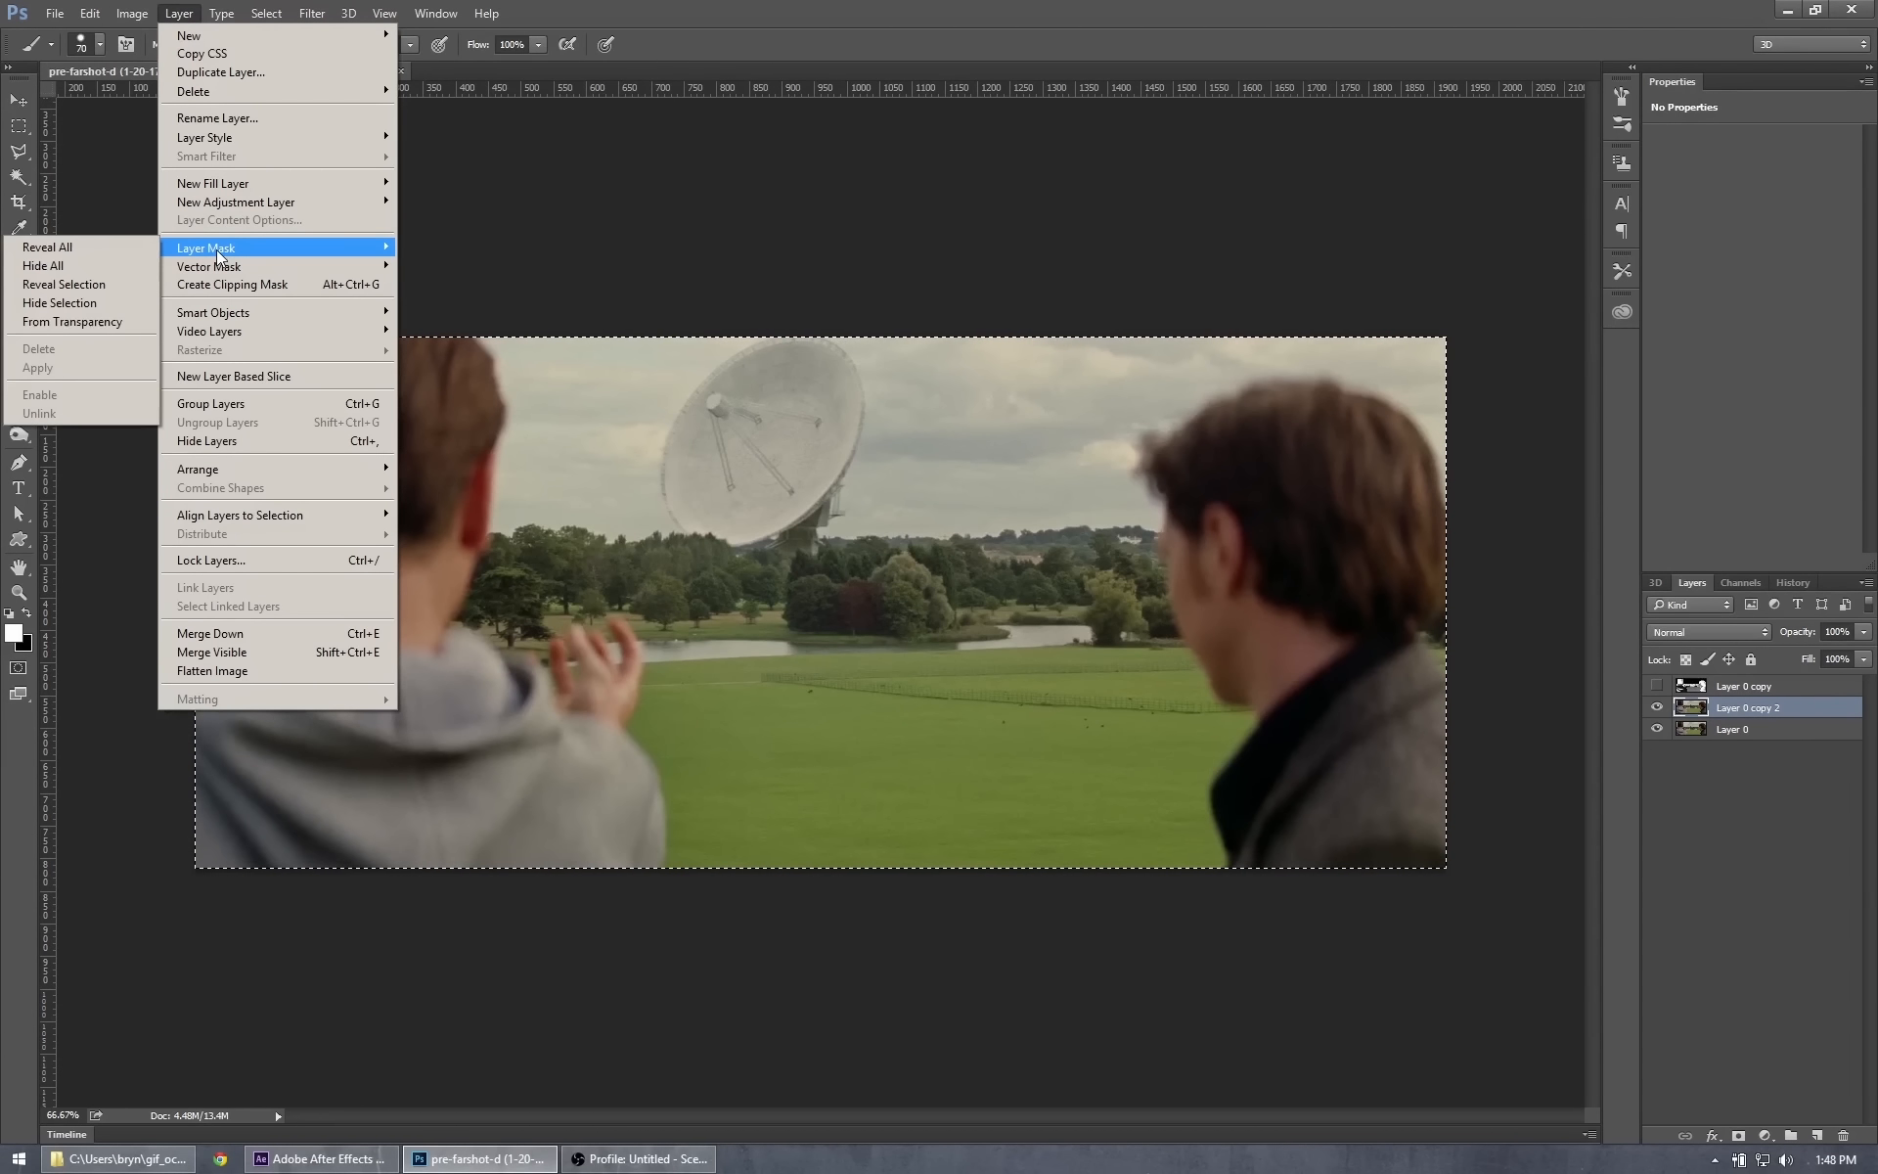
left_click(53, 251)
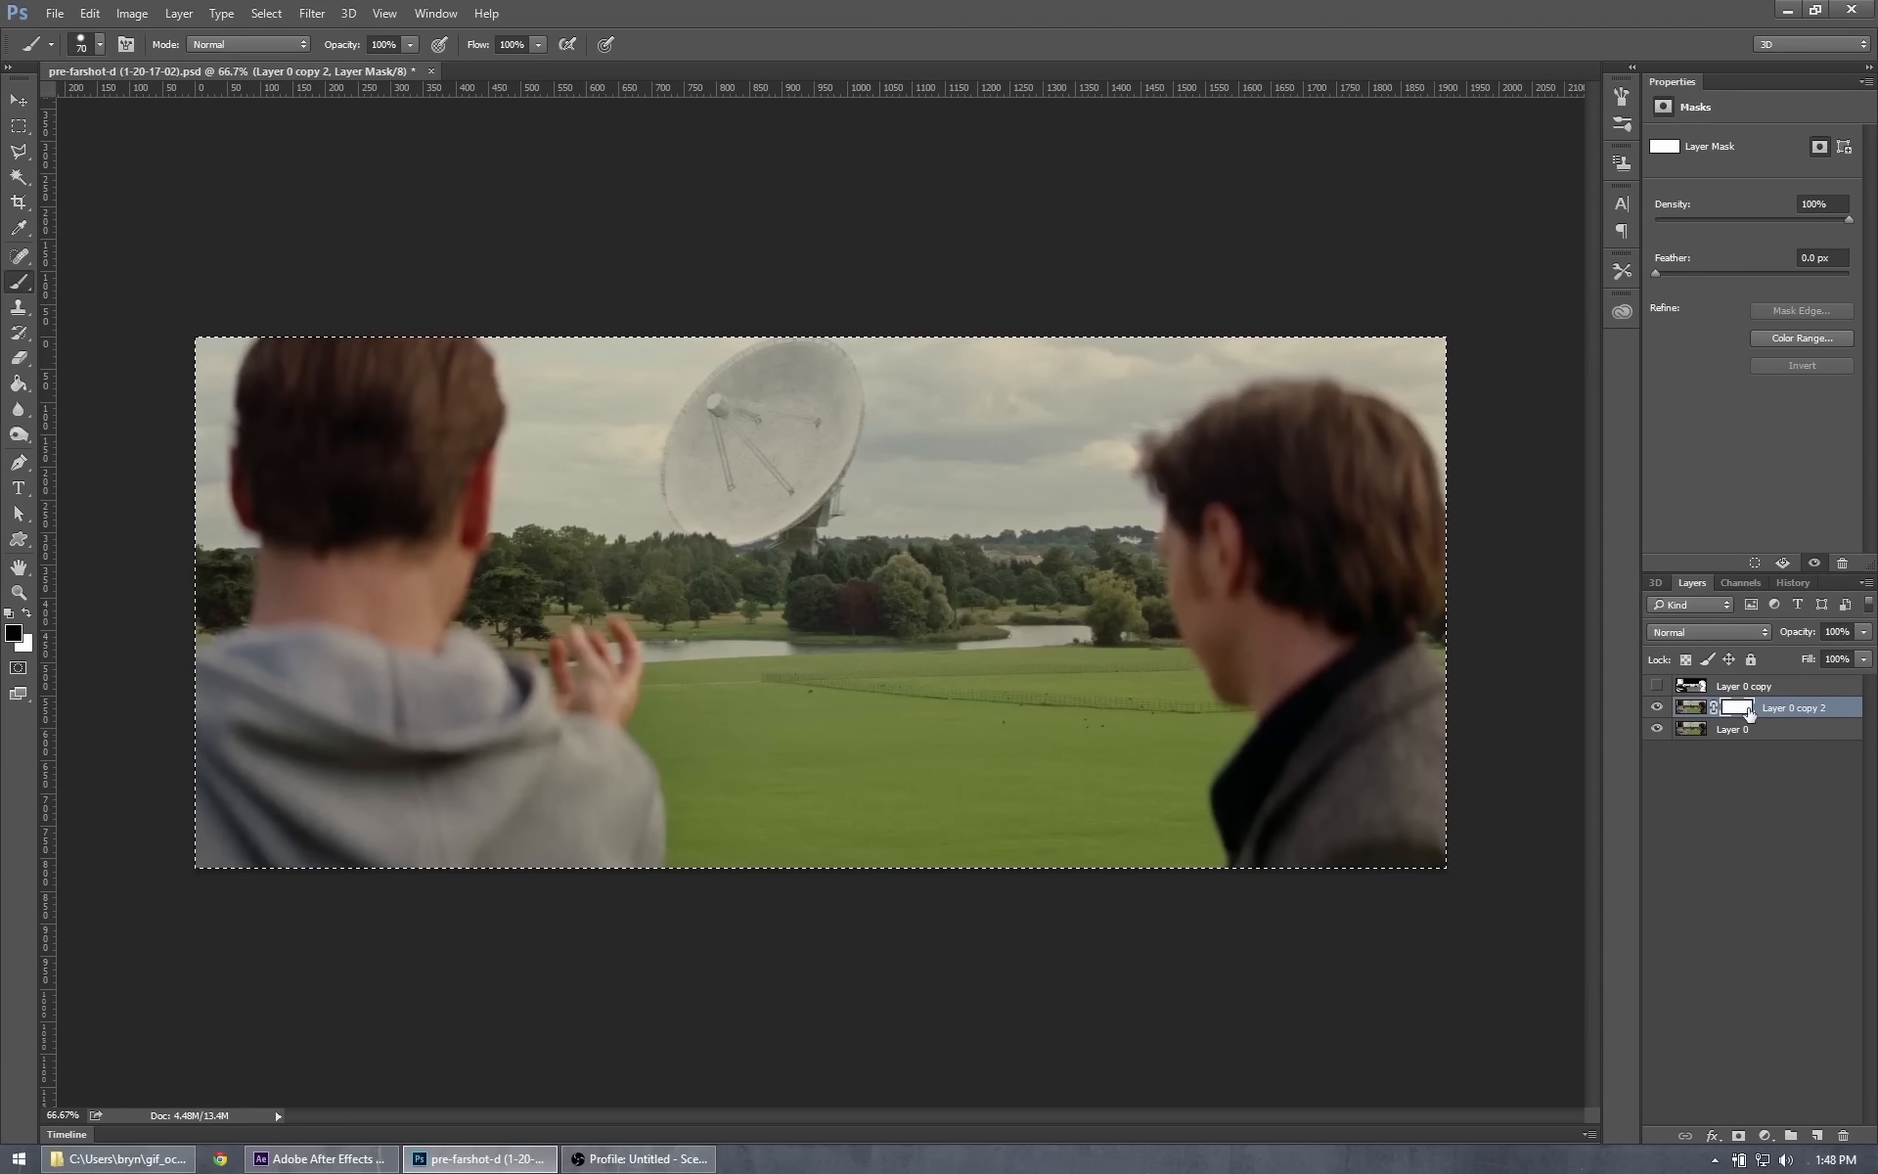
Paste the copied inverted matte into the Layer 0 copy 2 mask channel and restore the RGB composite view.
left_click(1737, 584)
left_click(1653, 694)
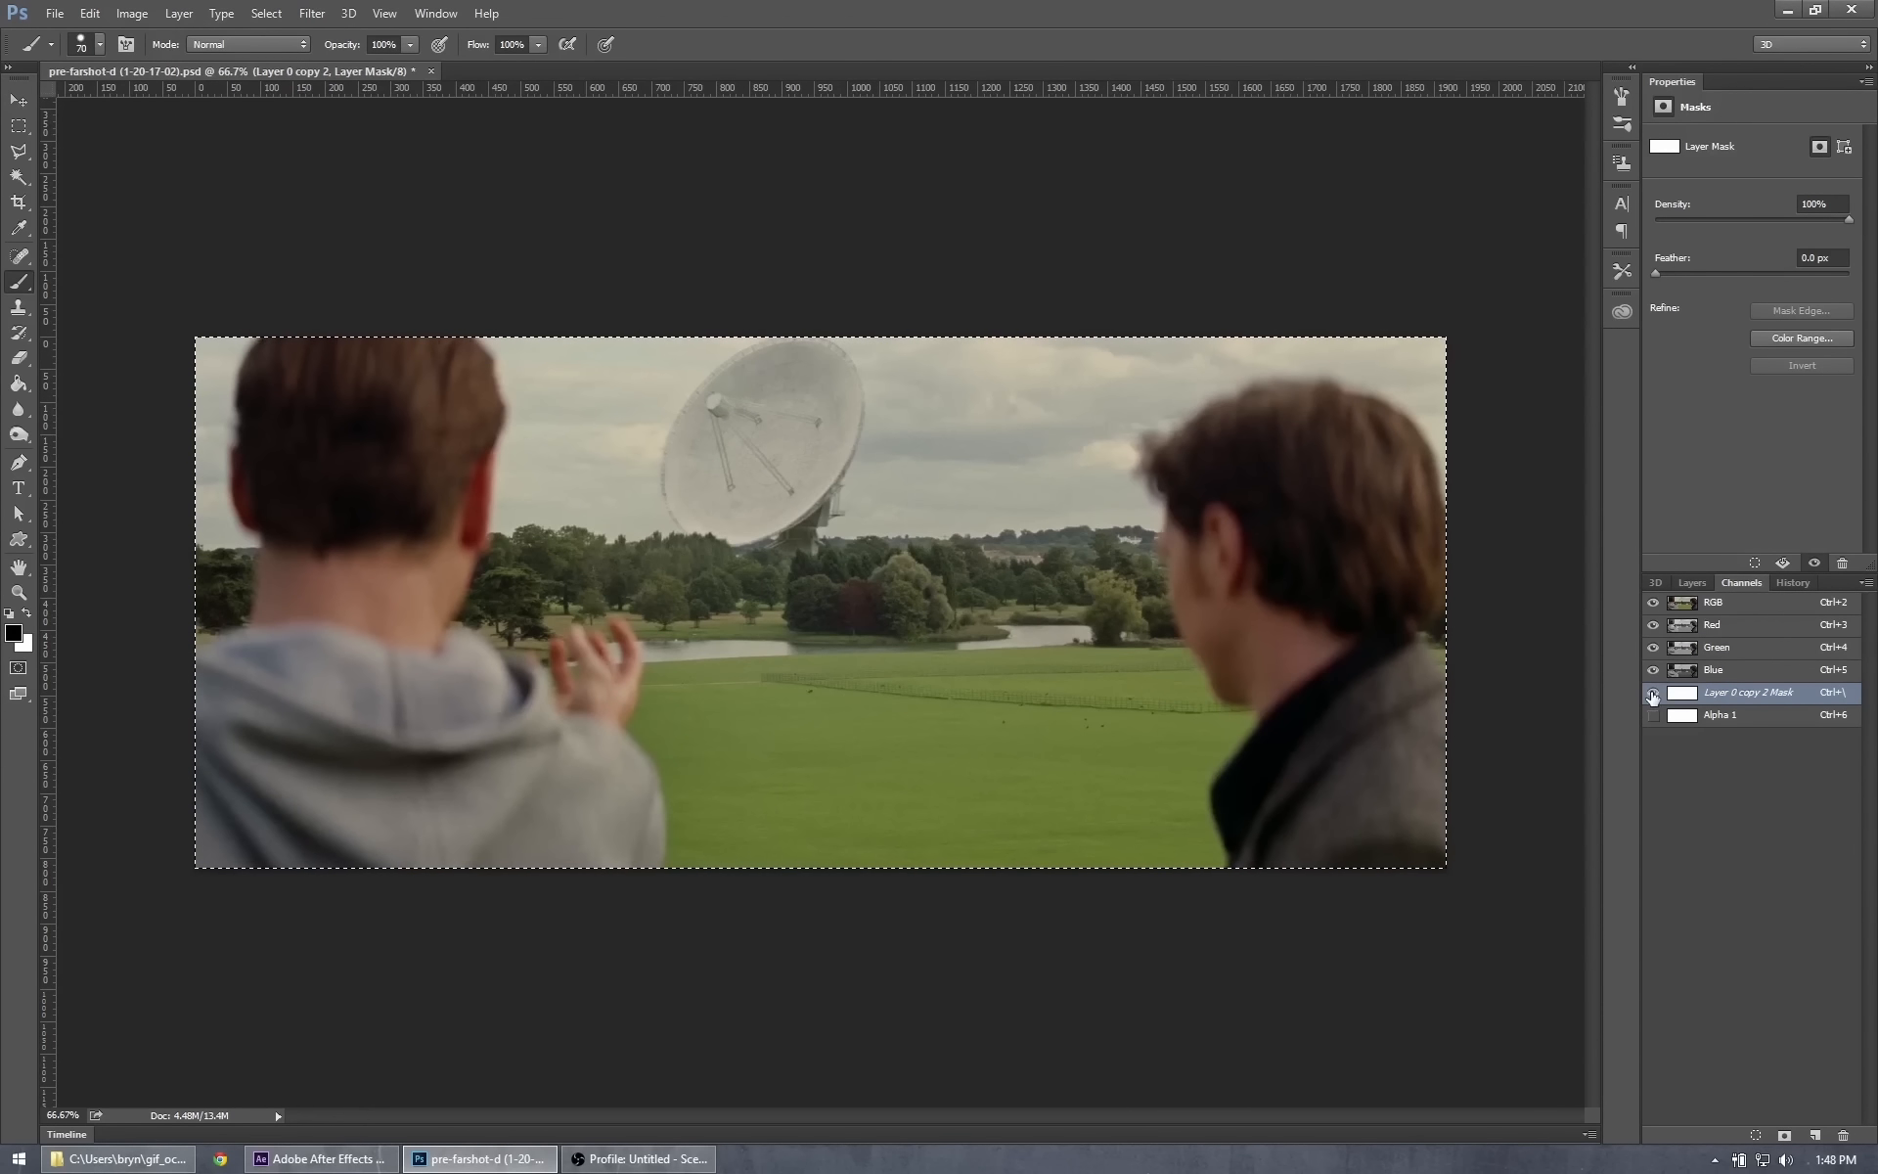
left_click(1653, 603)
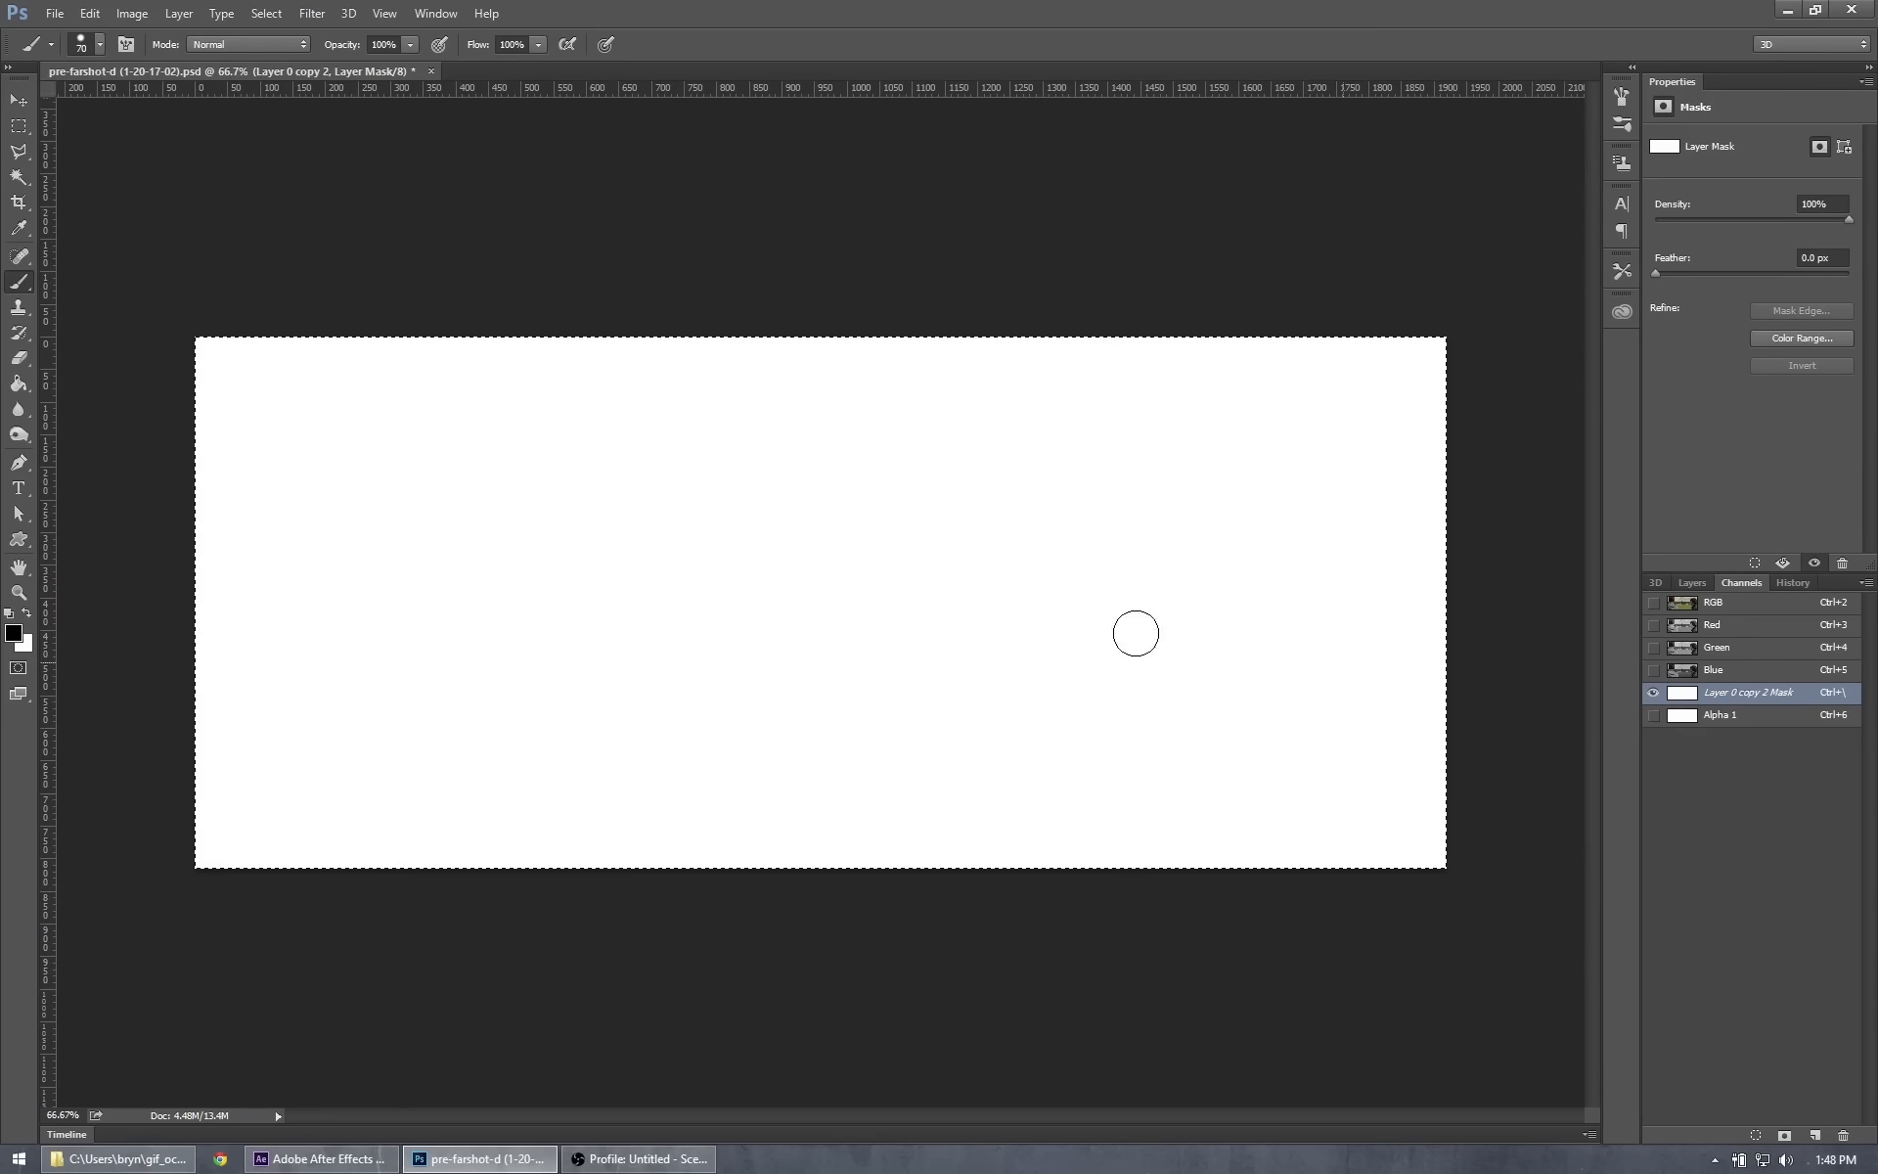
key("ctrl+v")
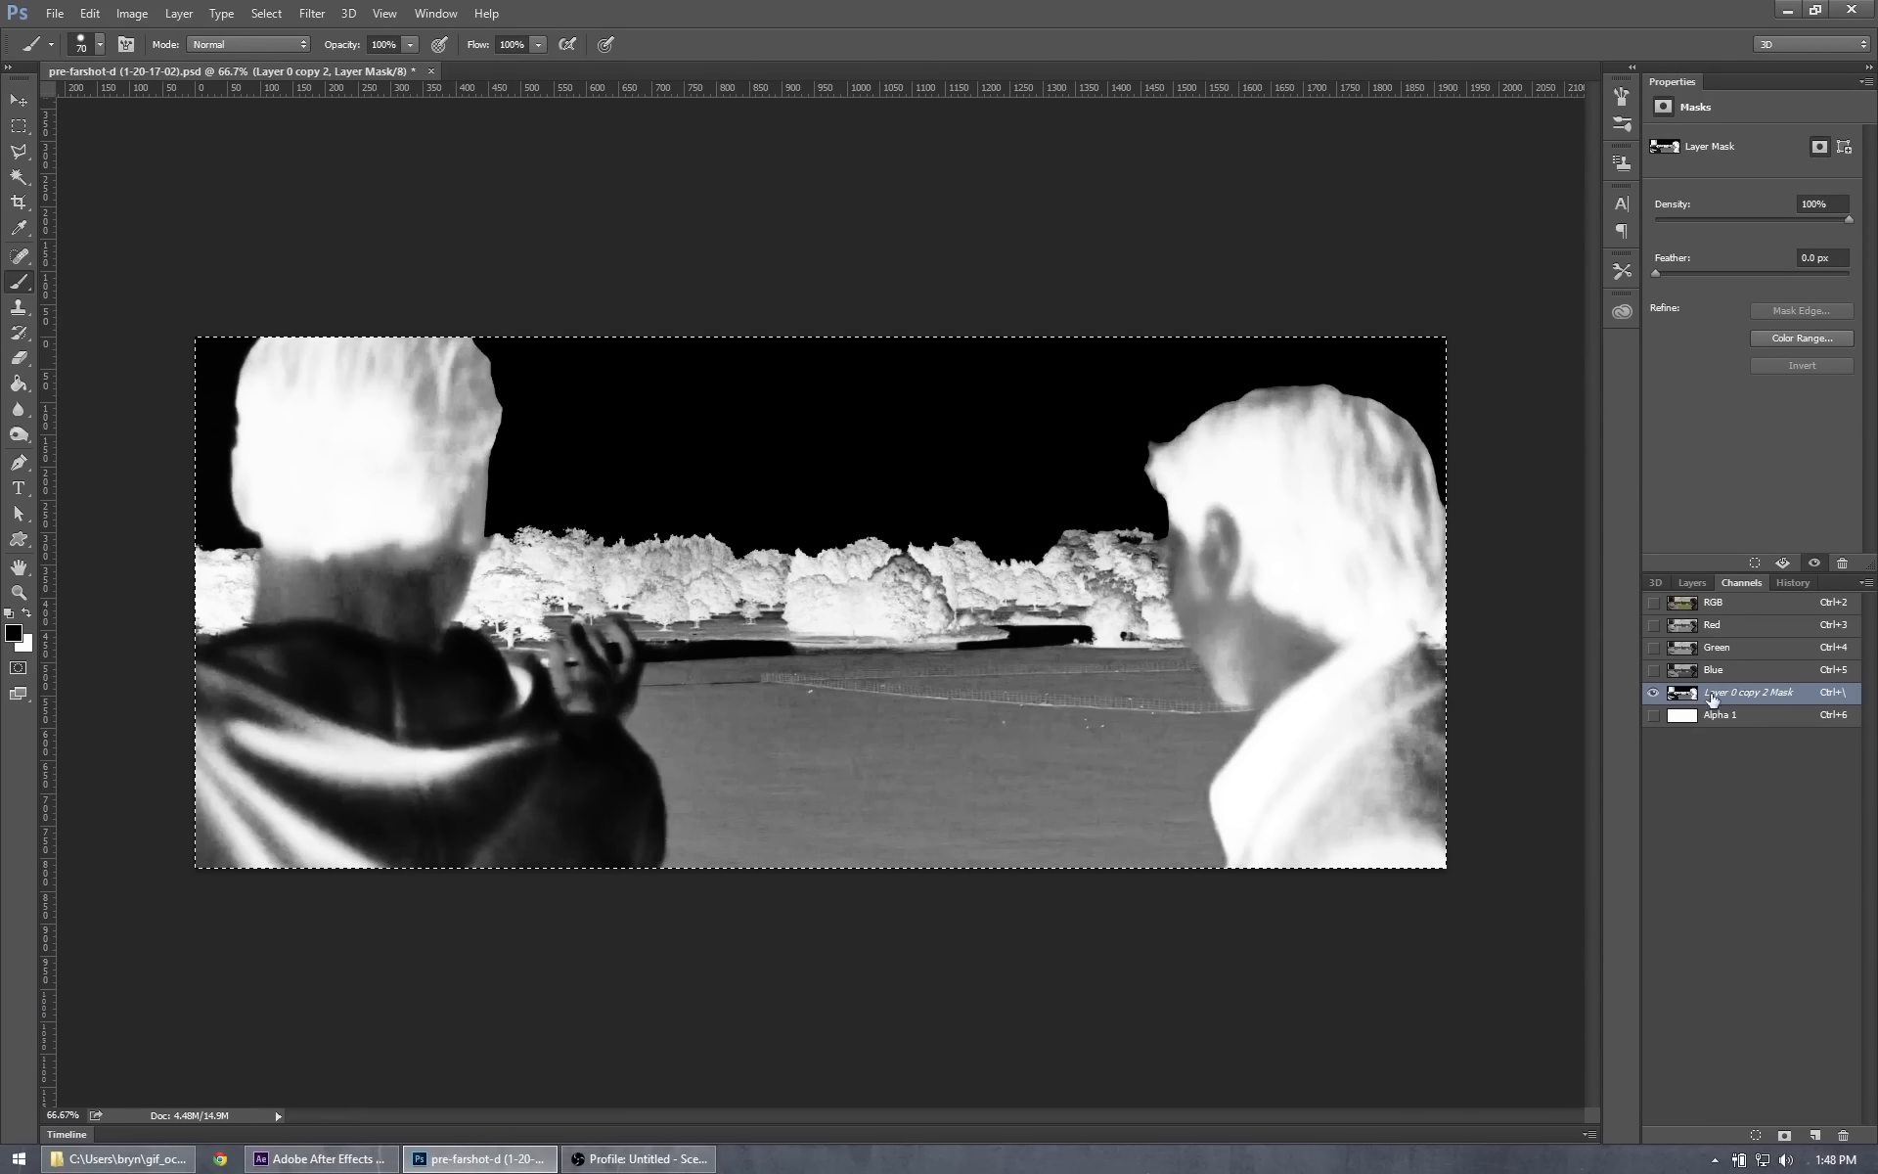
left_click(1727, 608)
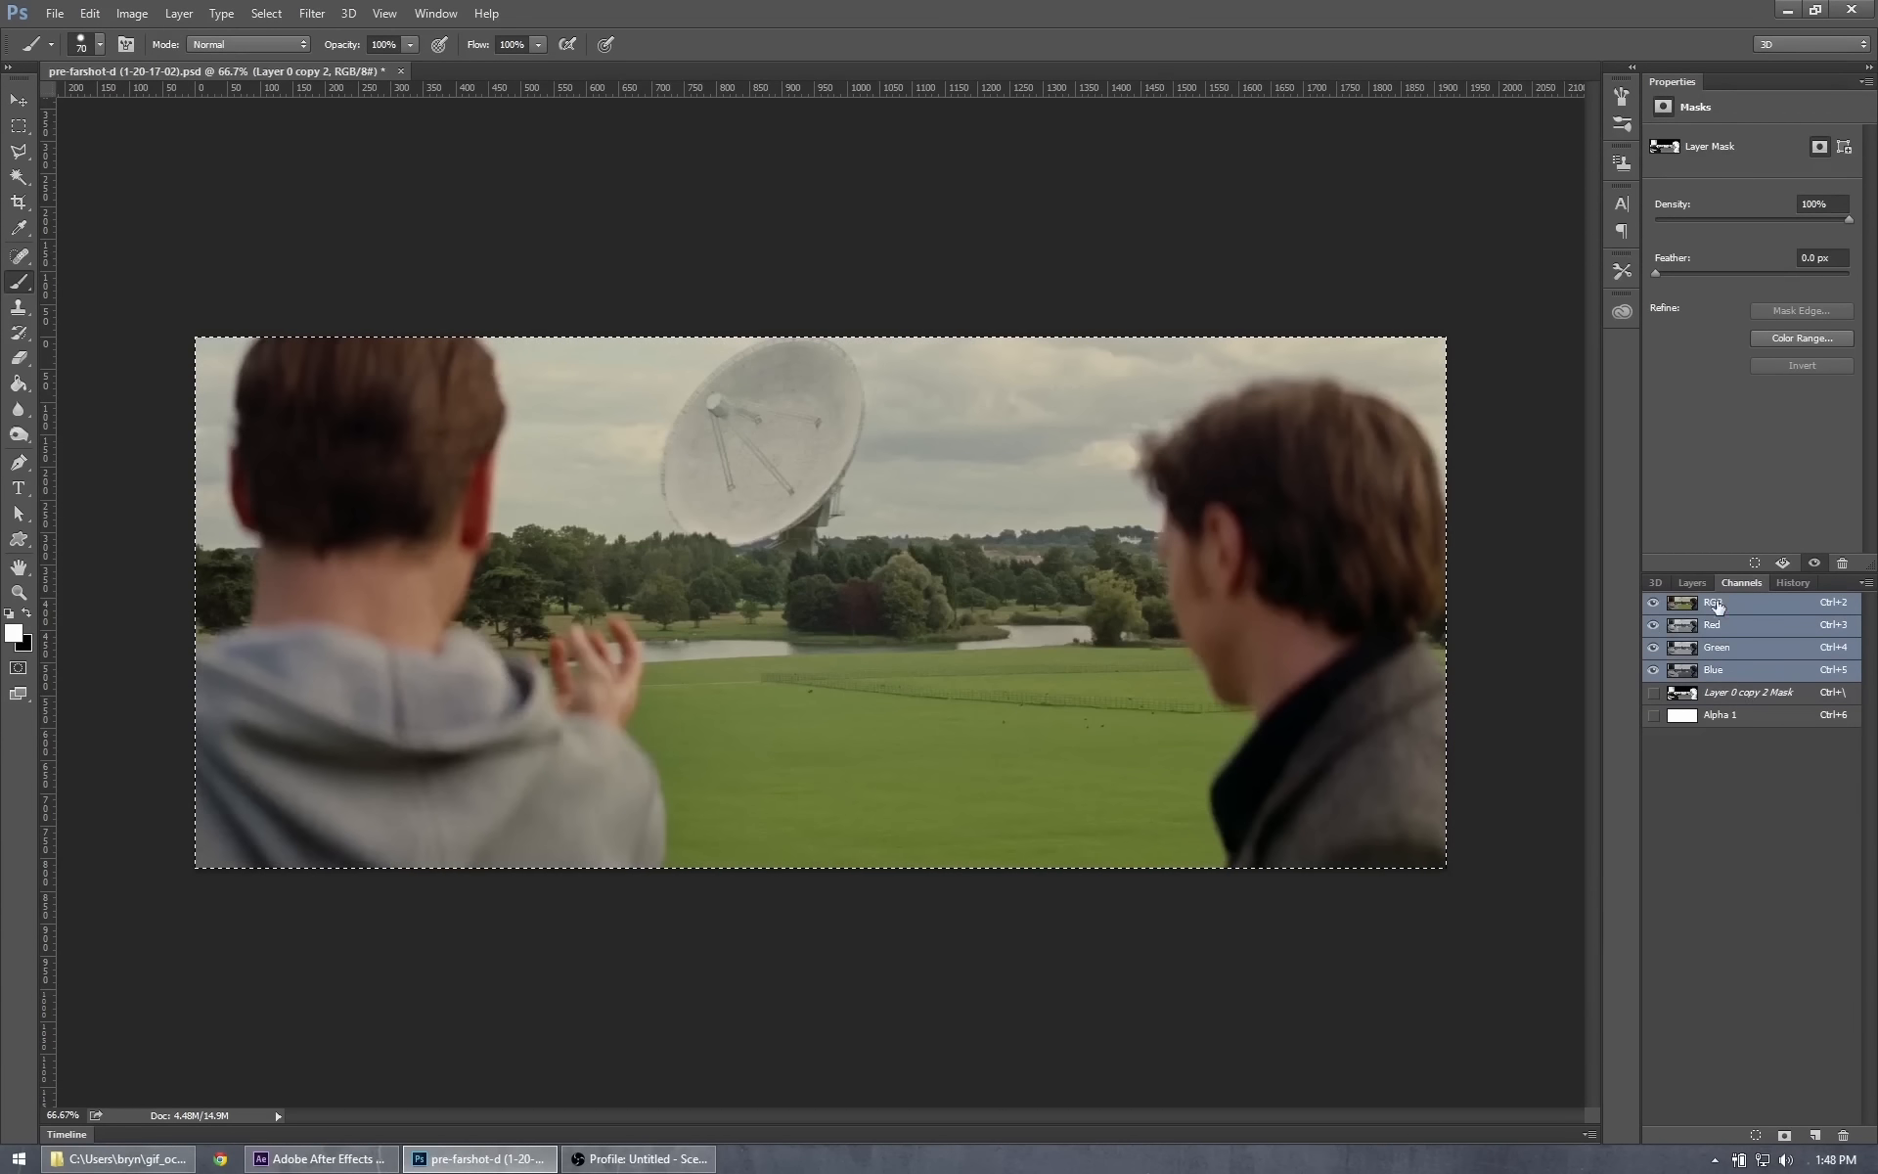
left_click(1689, 582)
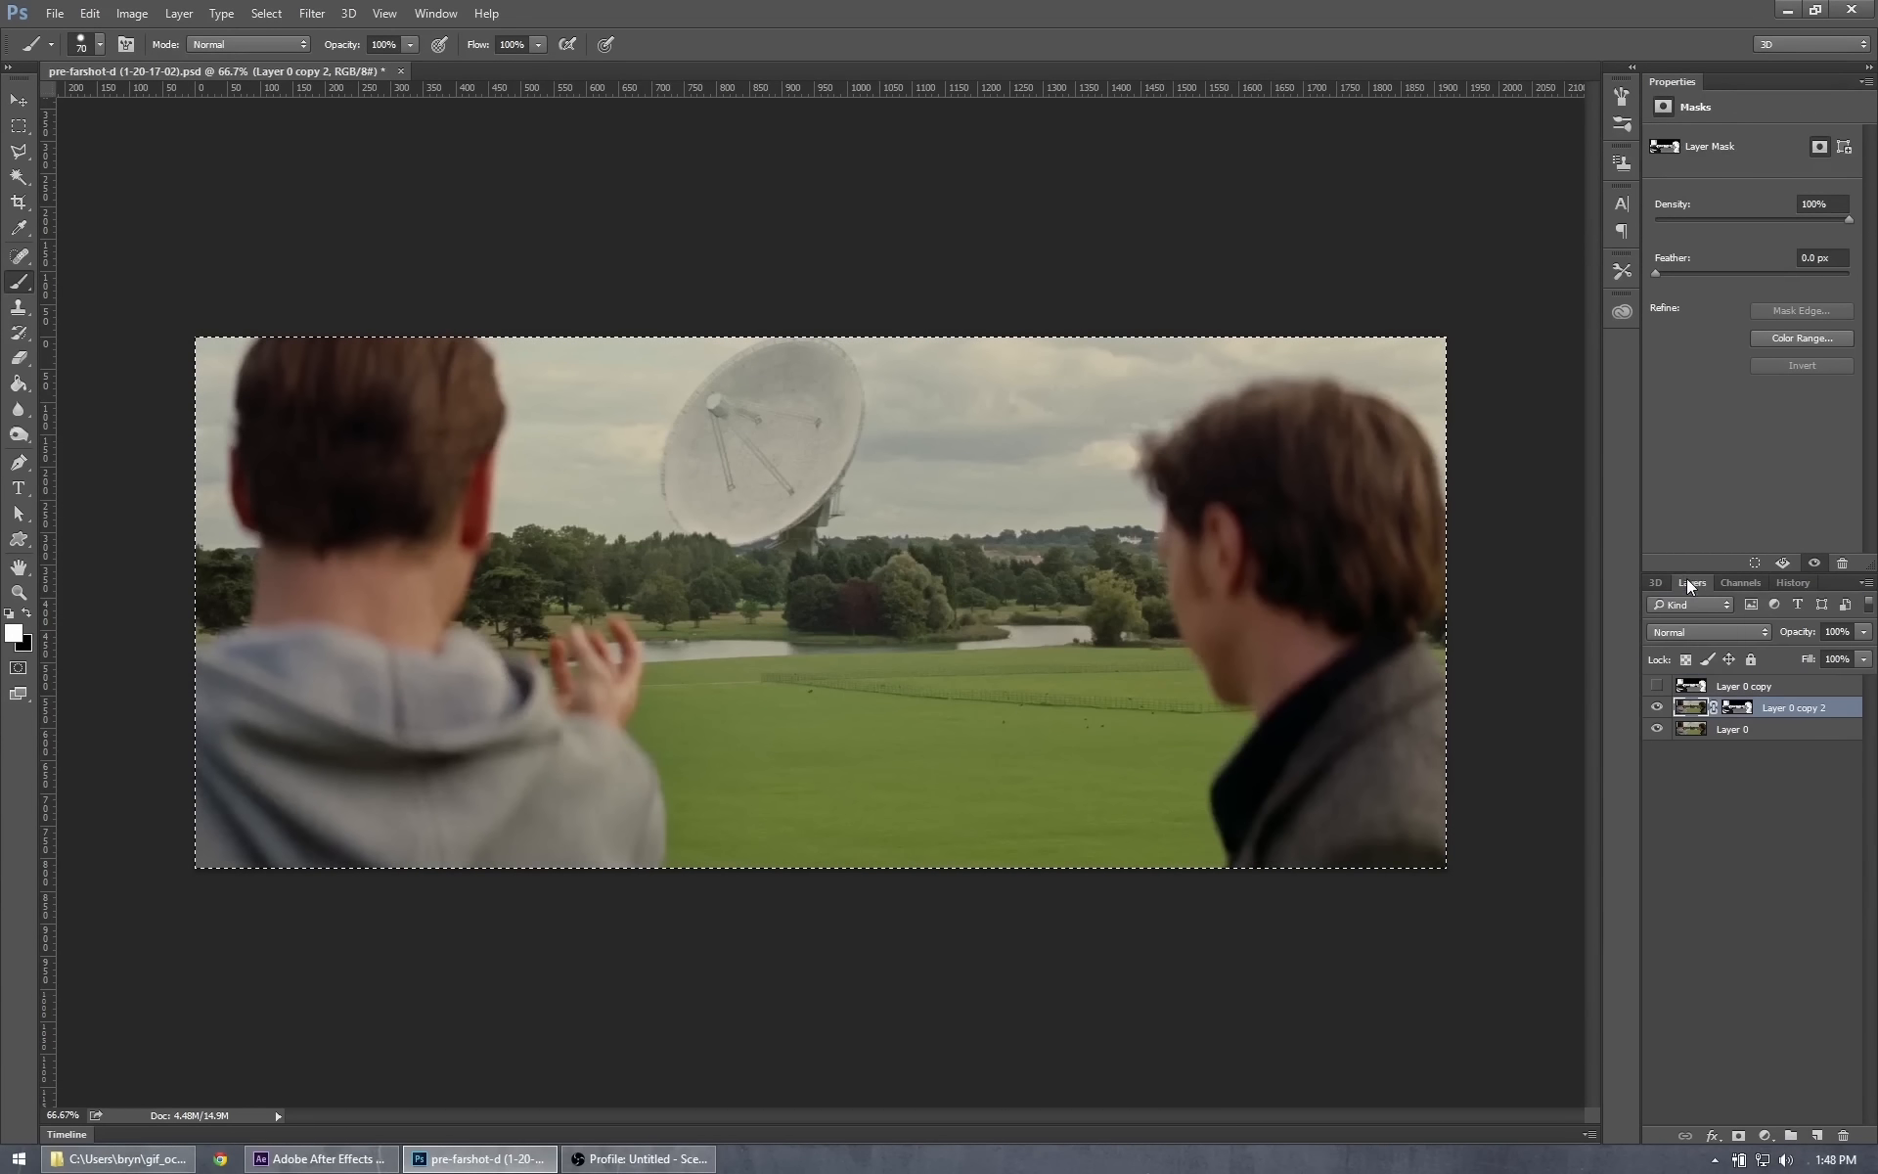
Add a Hue/Saturation adjustment layer above Layer 0 with hue -180 and saturation +54.
left_click(1752, 730)
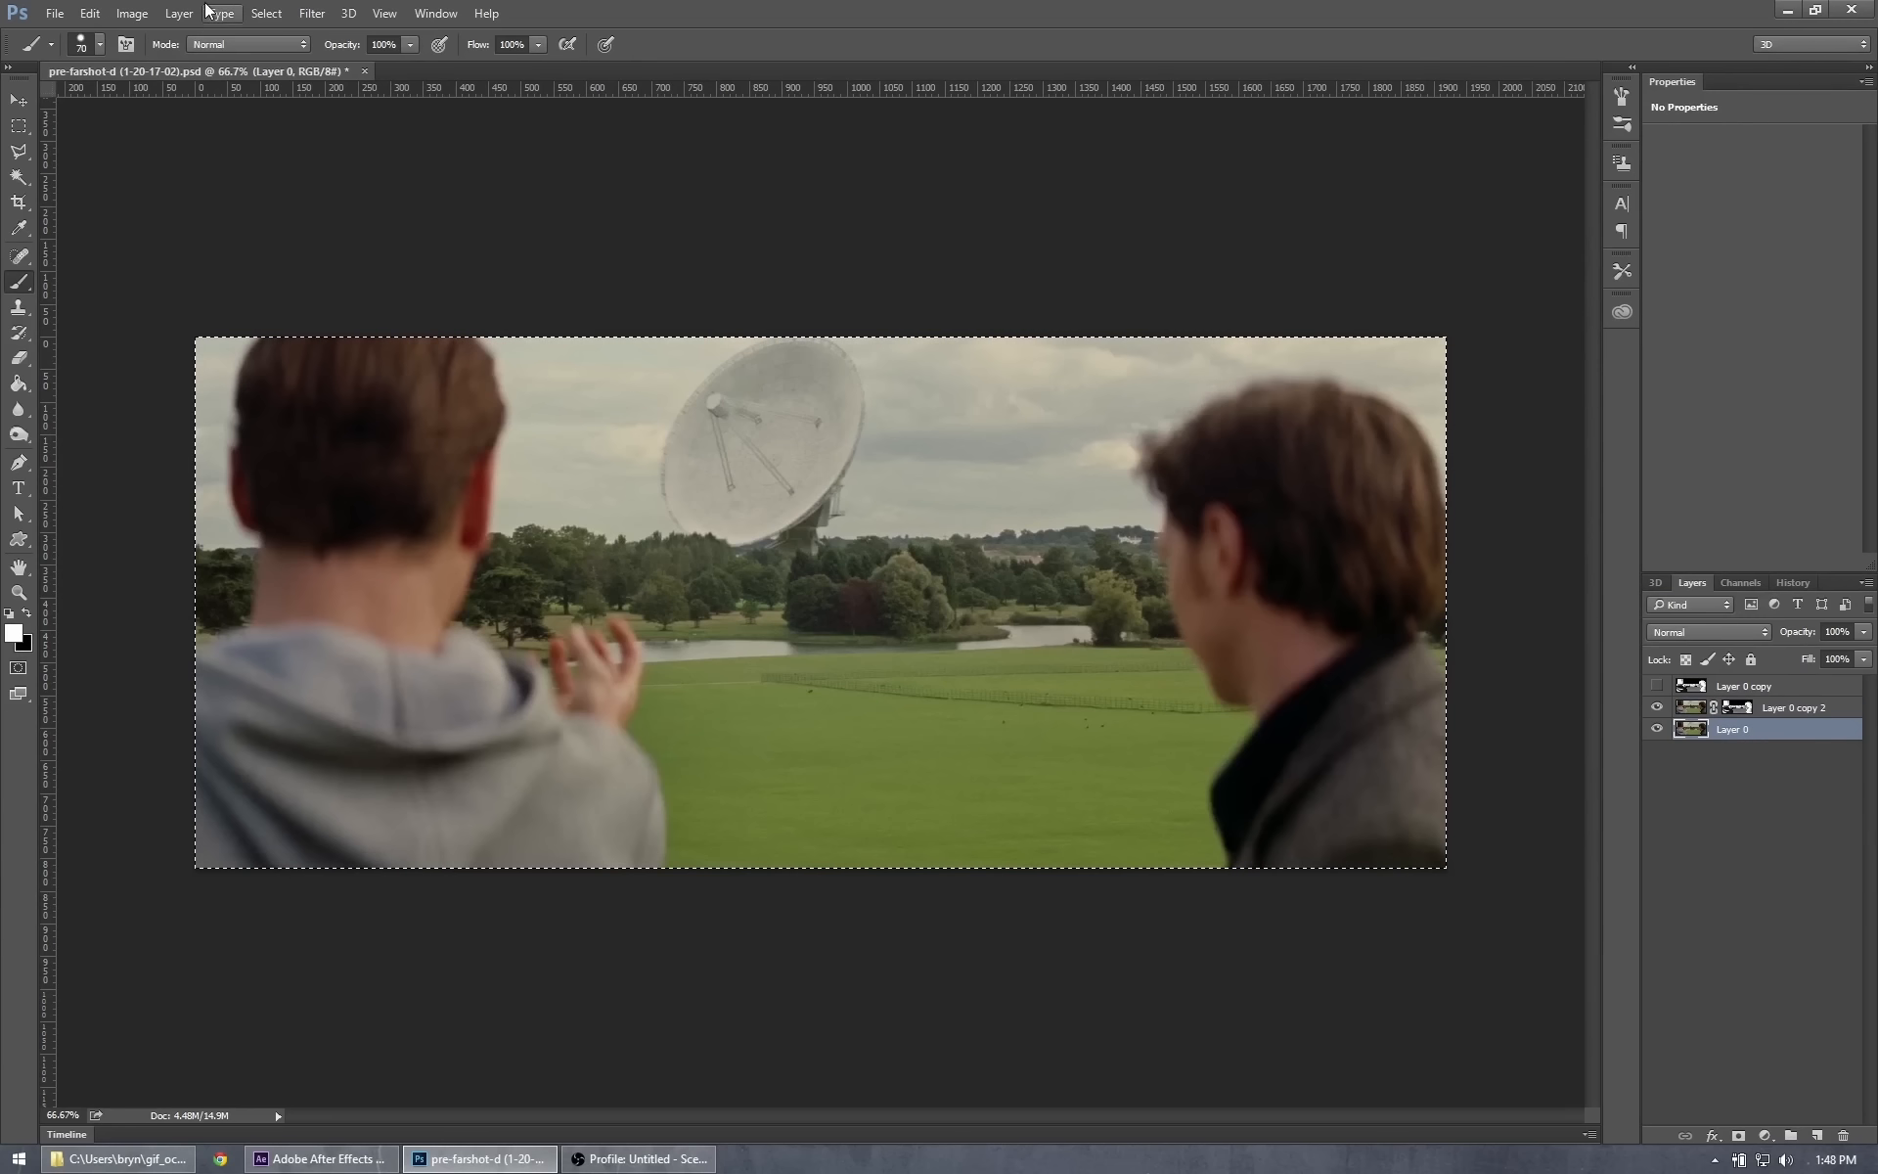
left_click(170, 14)
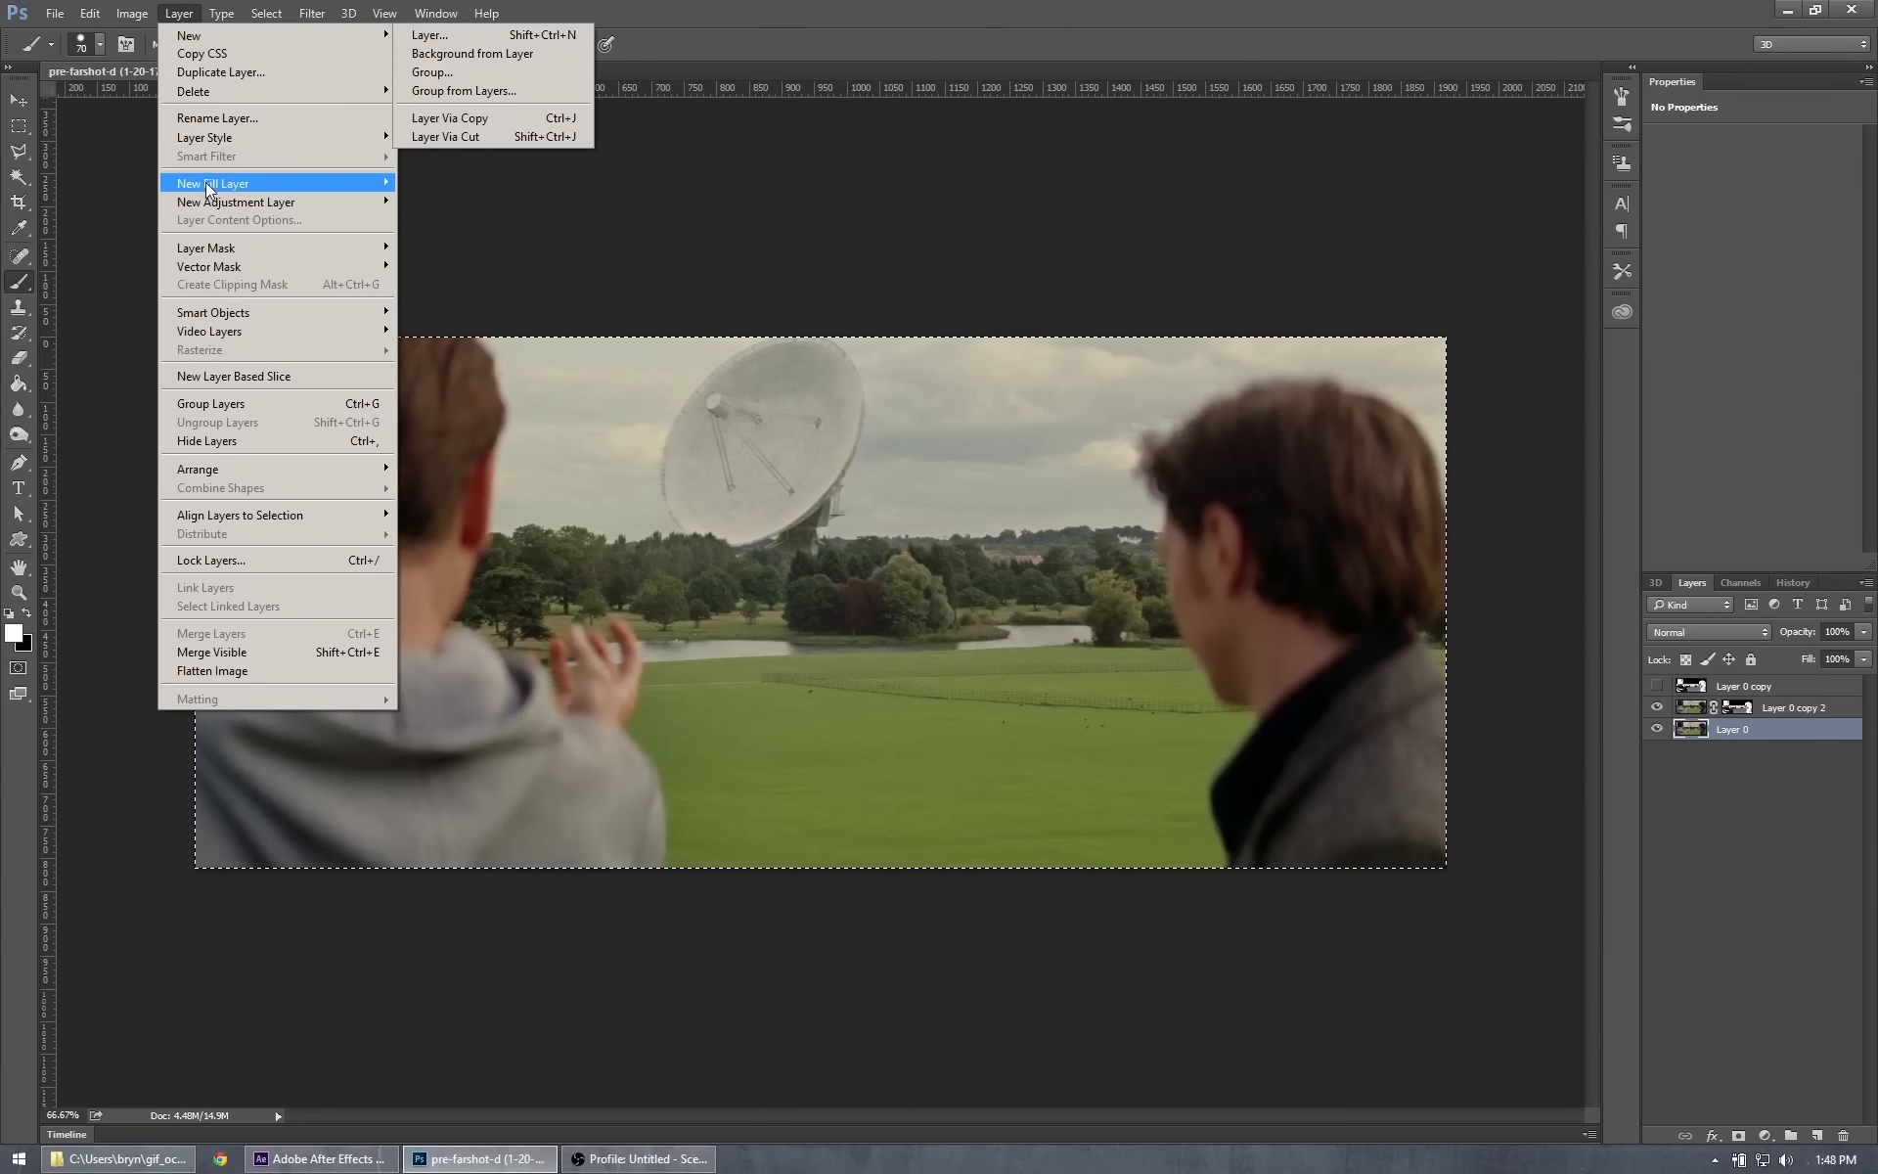
mouse_move(209, 201)
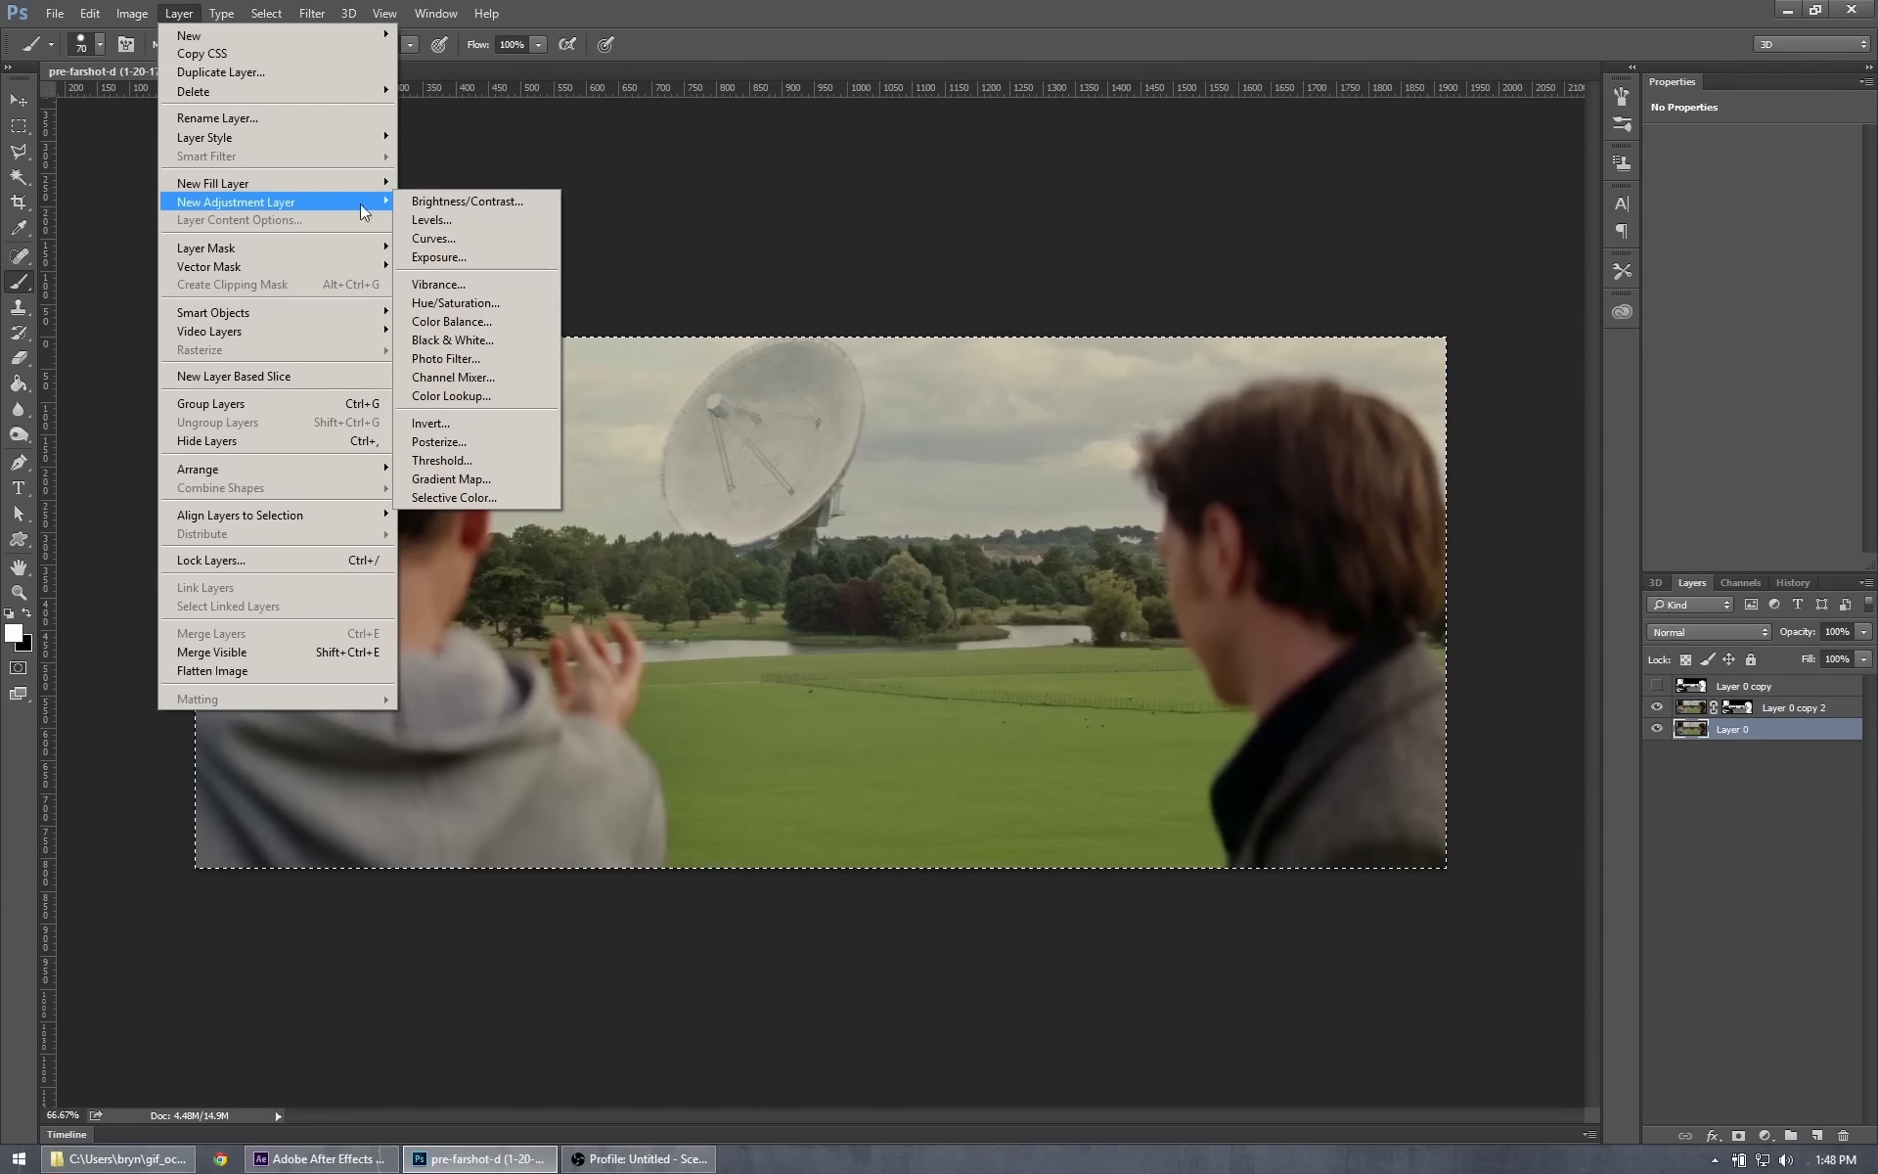
left_click(472, 303)
left_click(1105, 369)
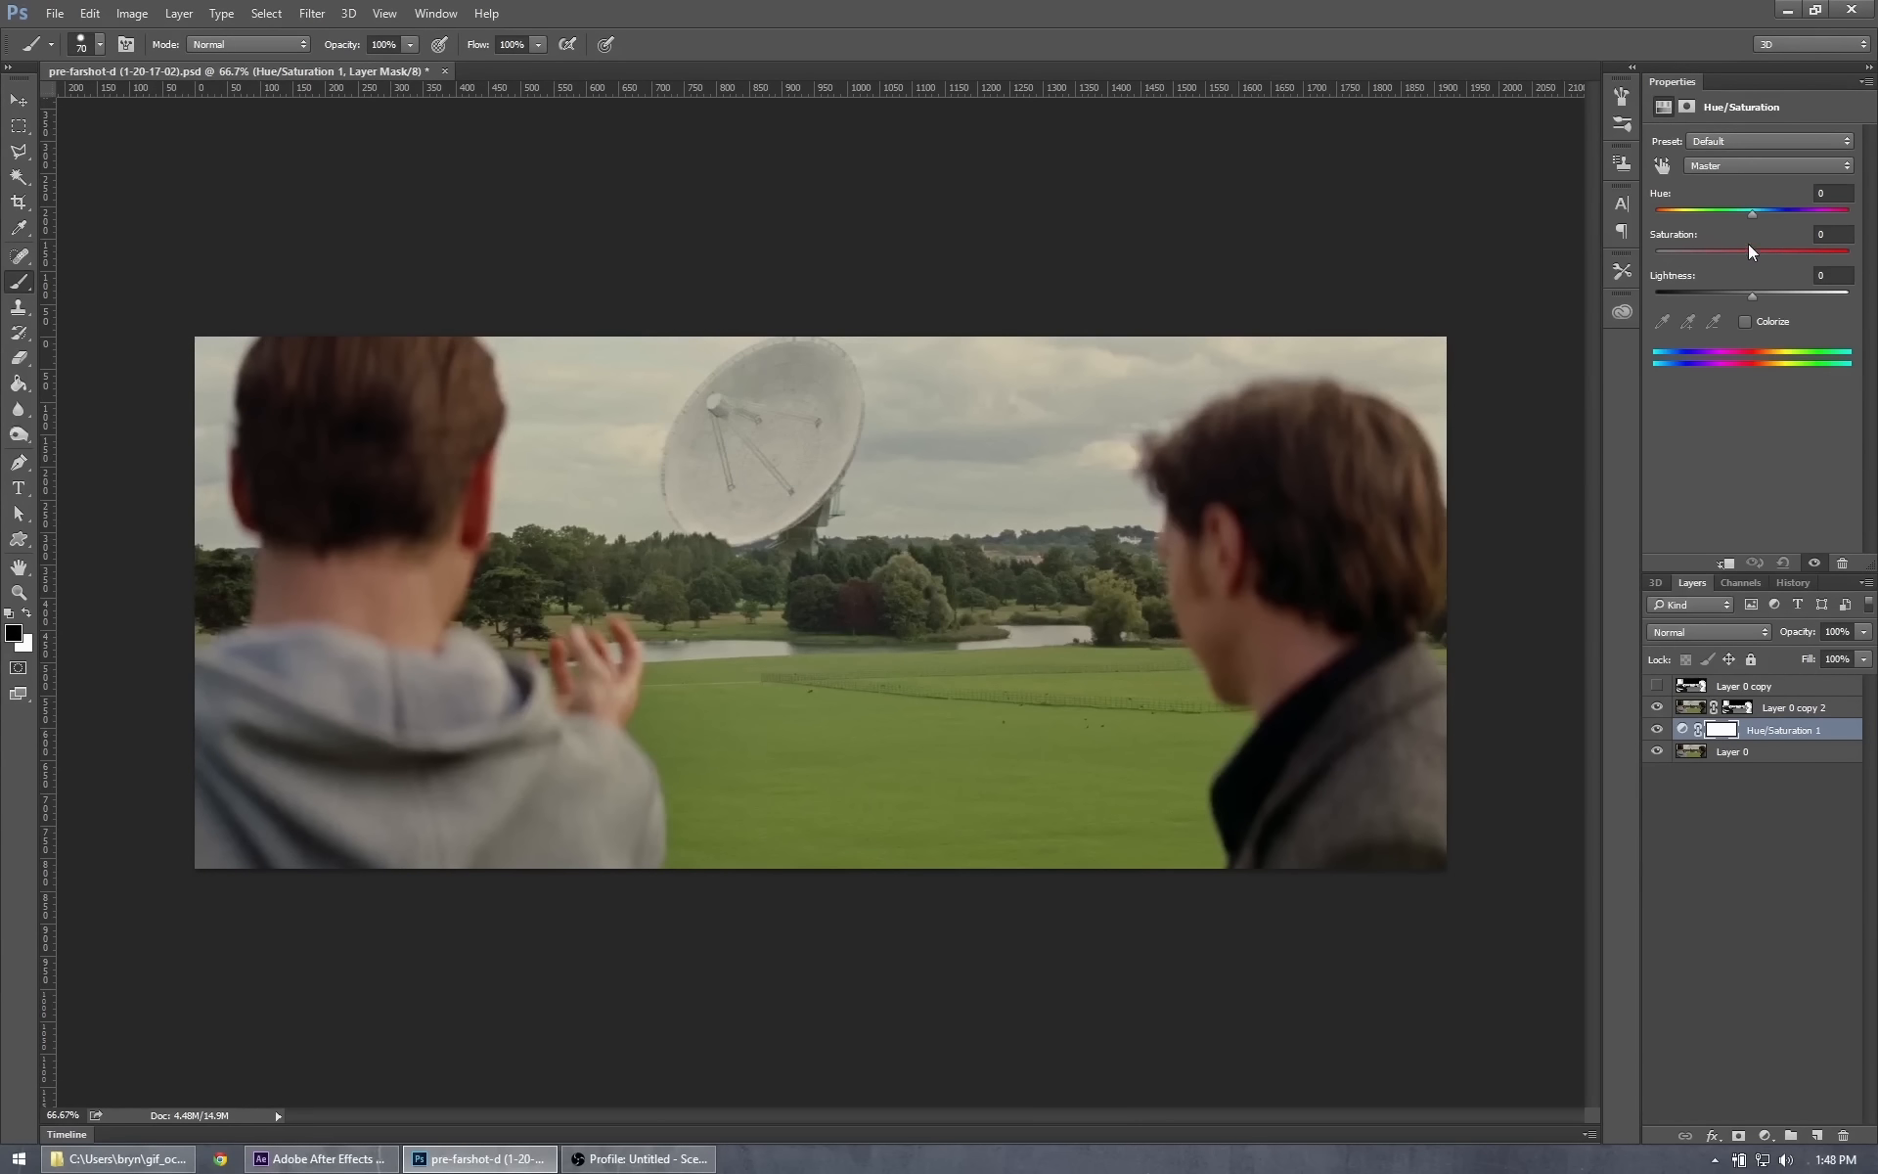
left_click_drag(1751, 213, 1624, 213)
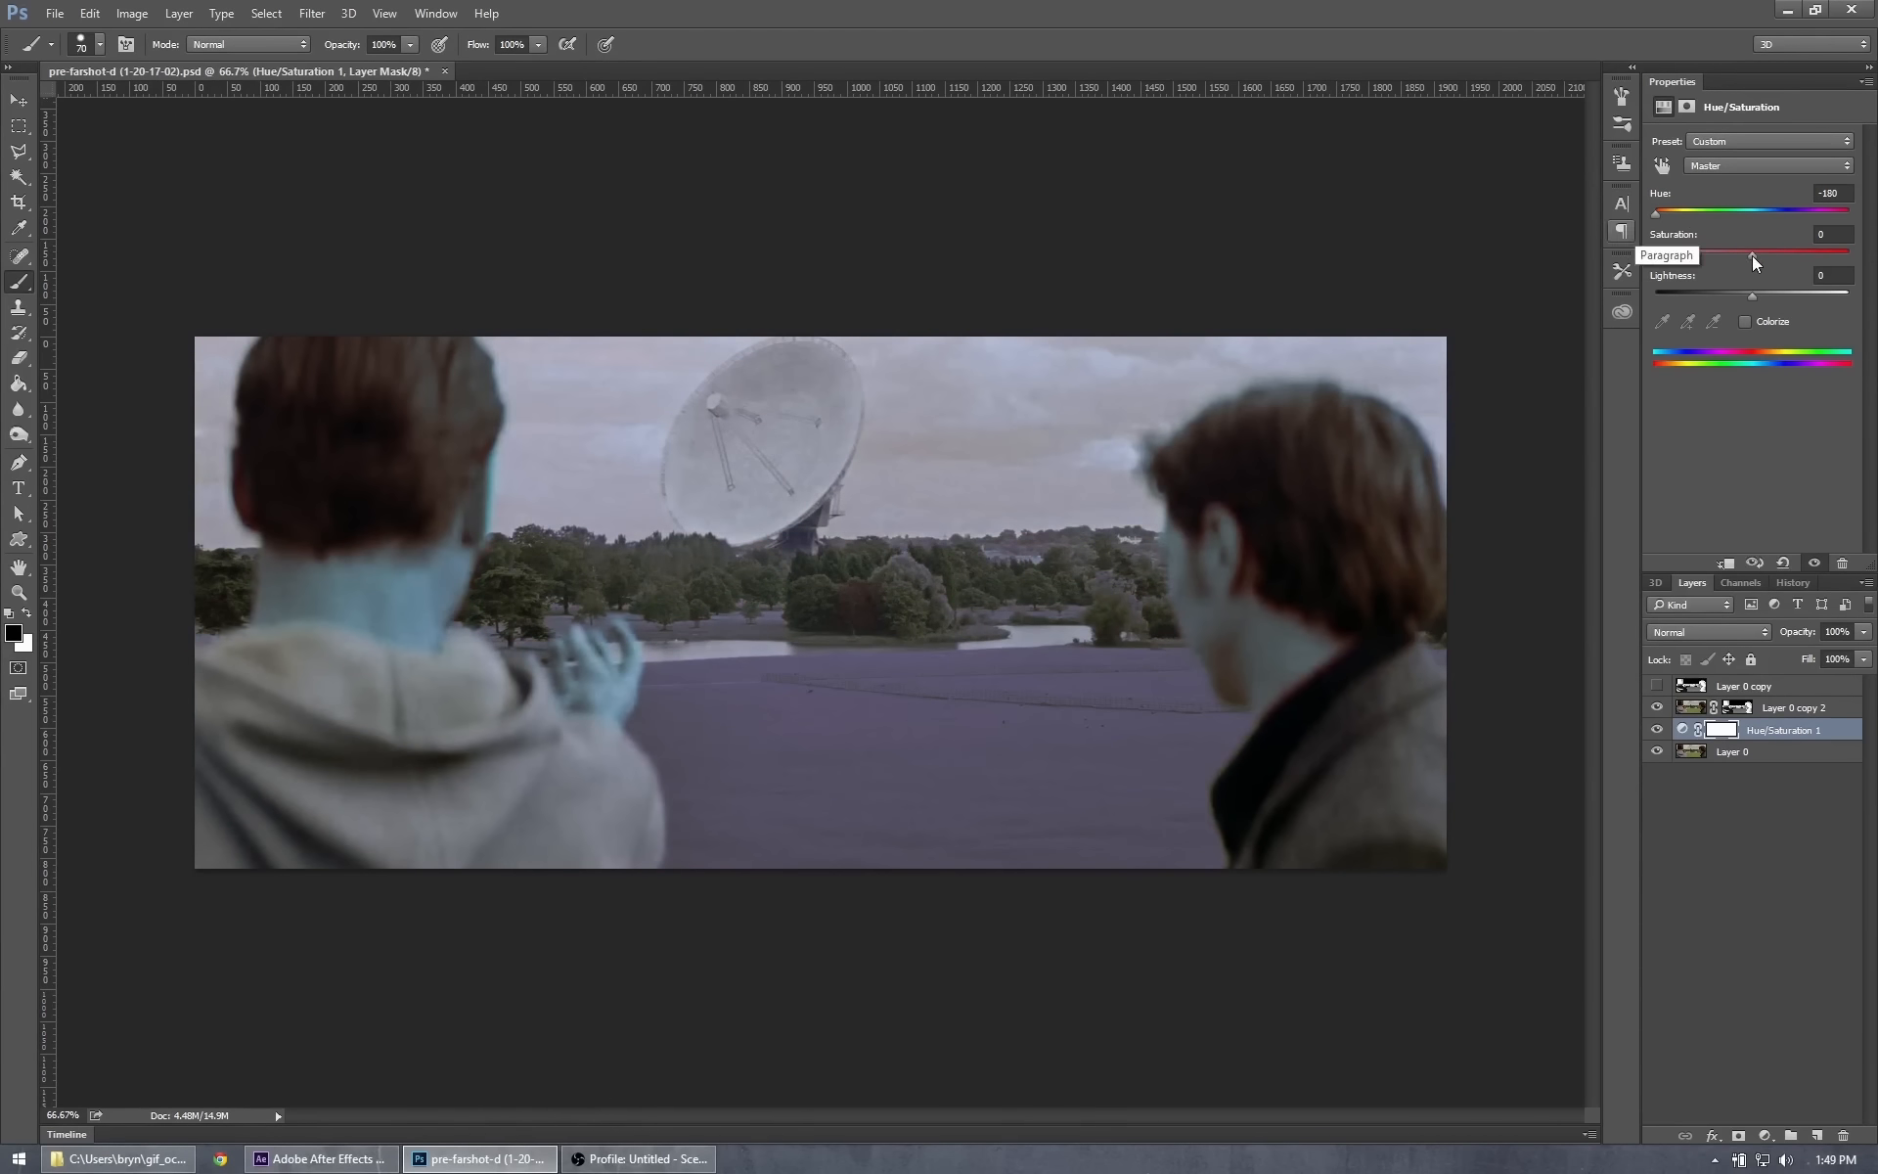
left_click_drag(1751, 255, 1799, 261)
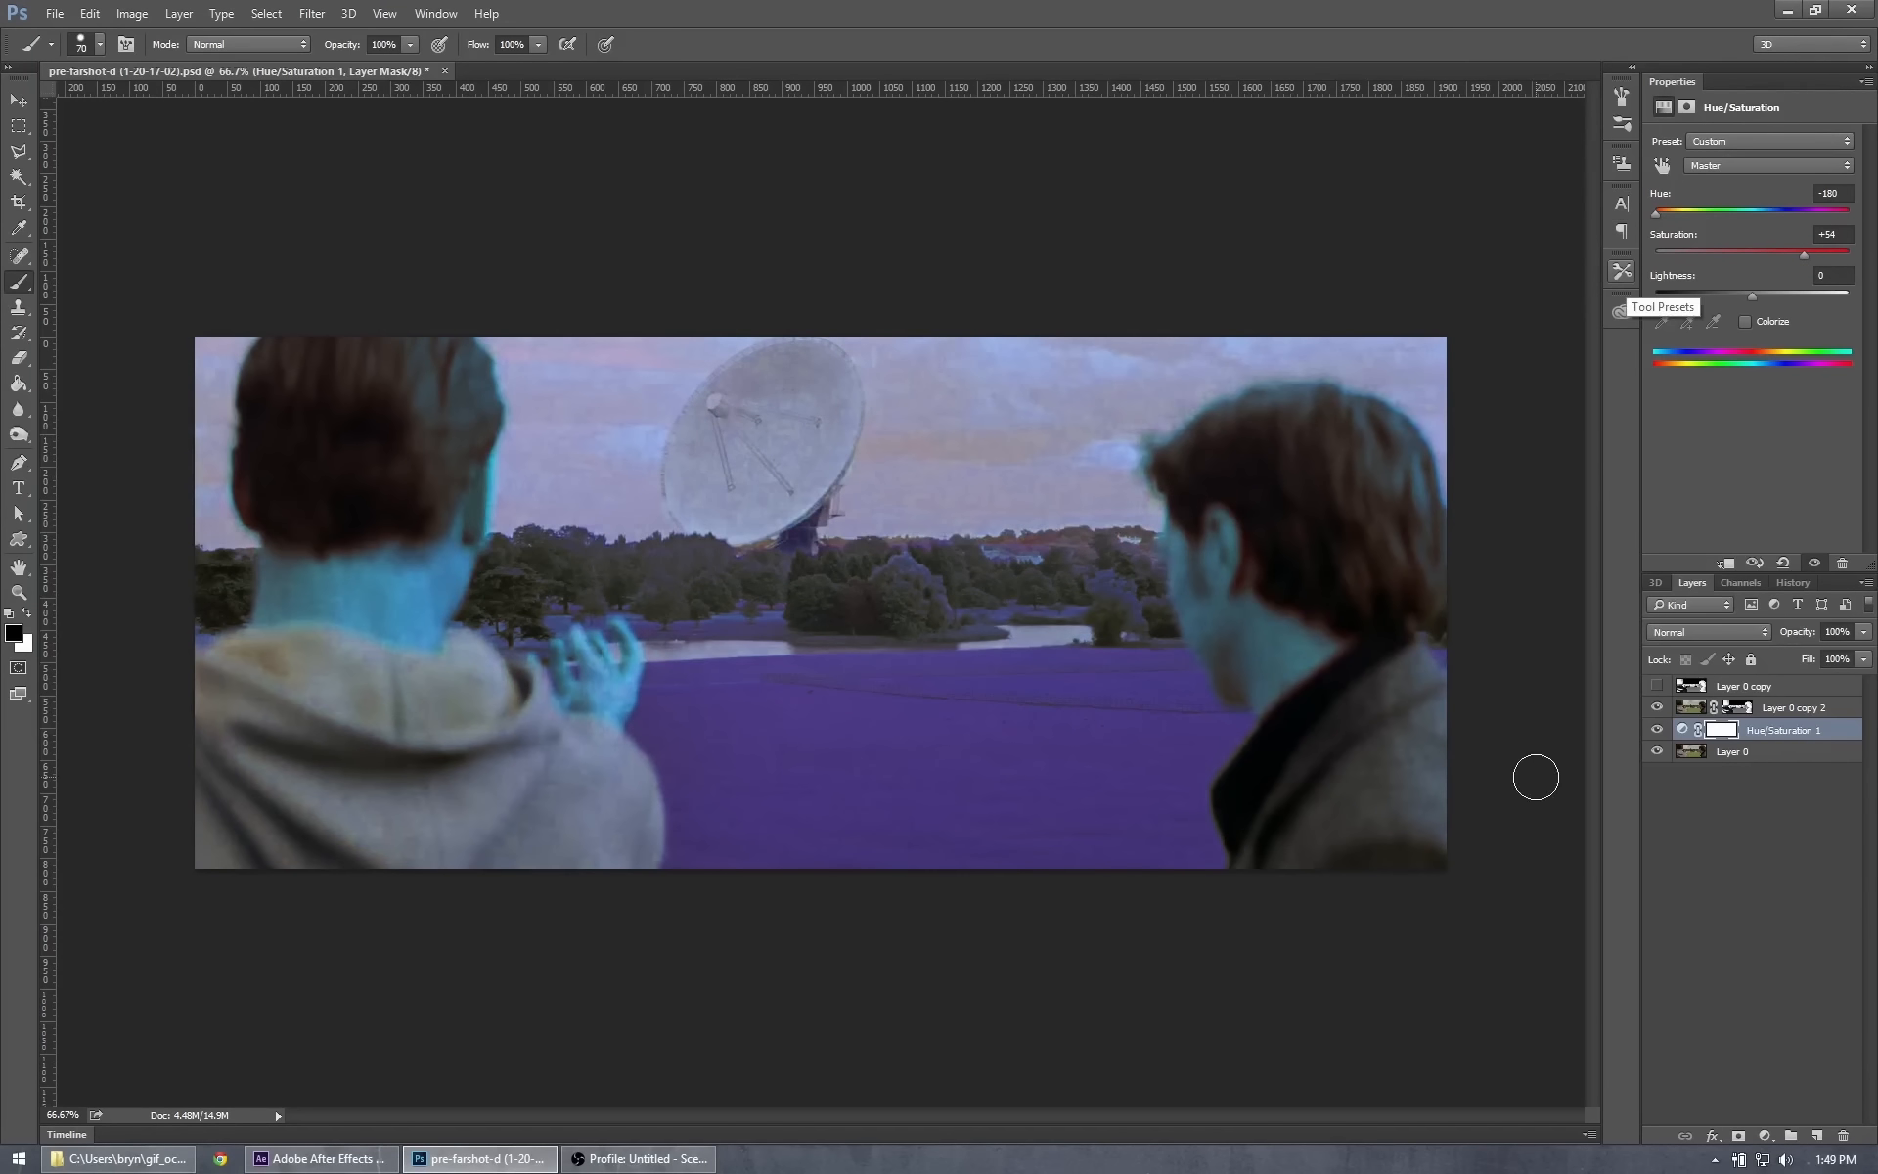
Hide Layer 0 and display only the Layer 0 copy 2 mask channel for editing.
left_click(1656, 751)
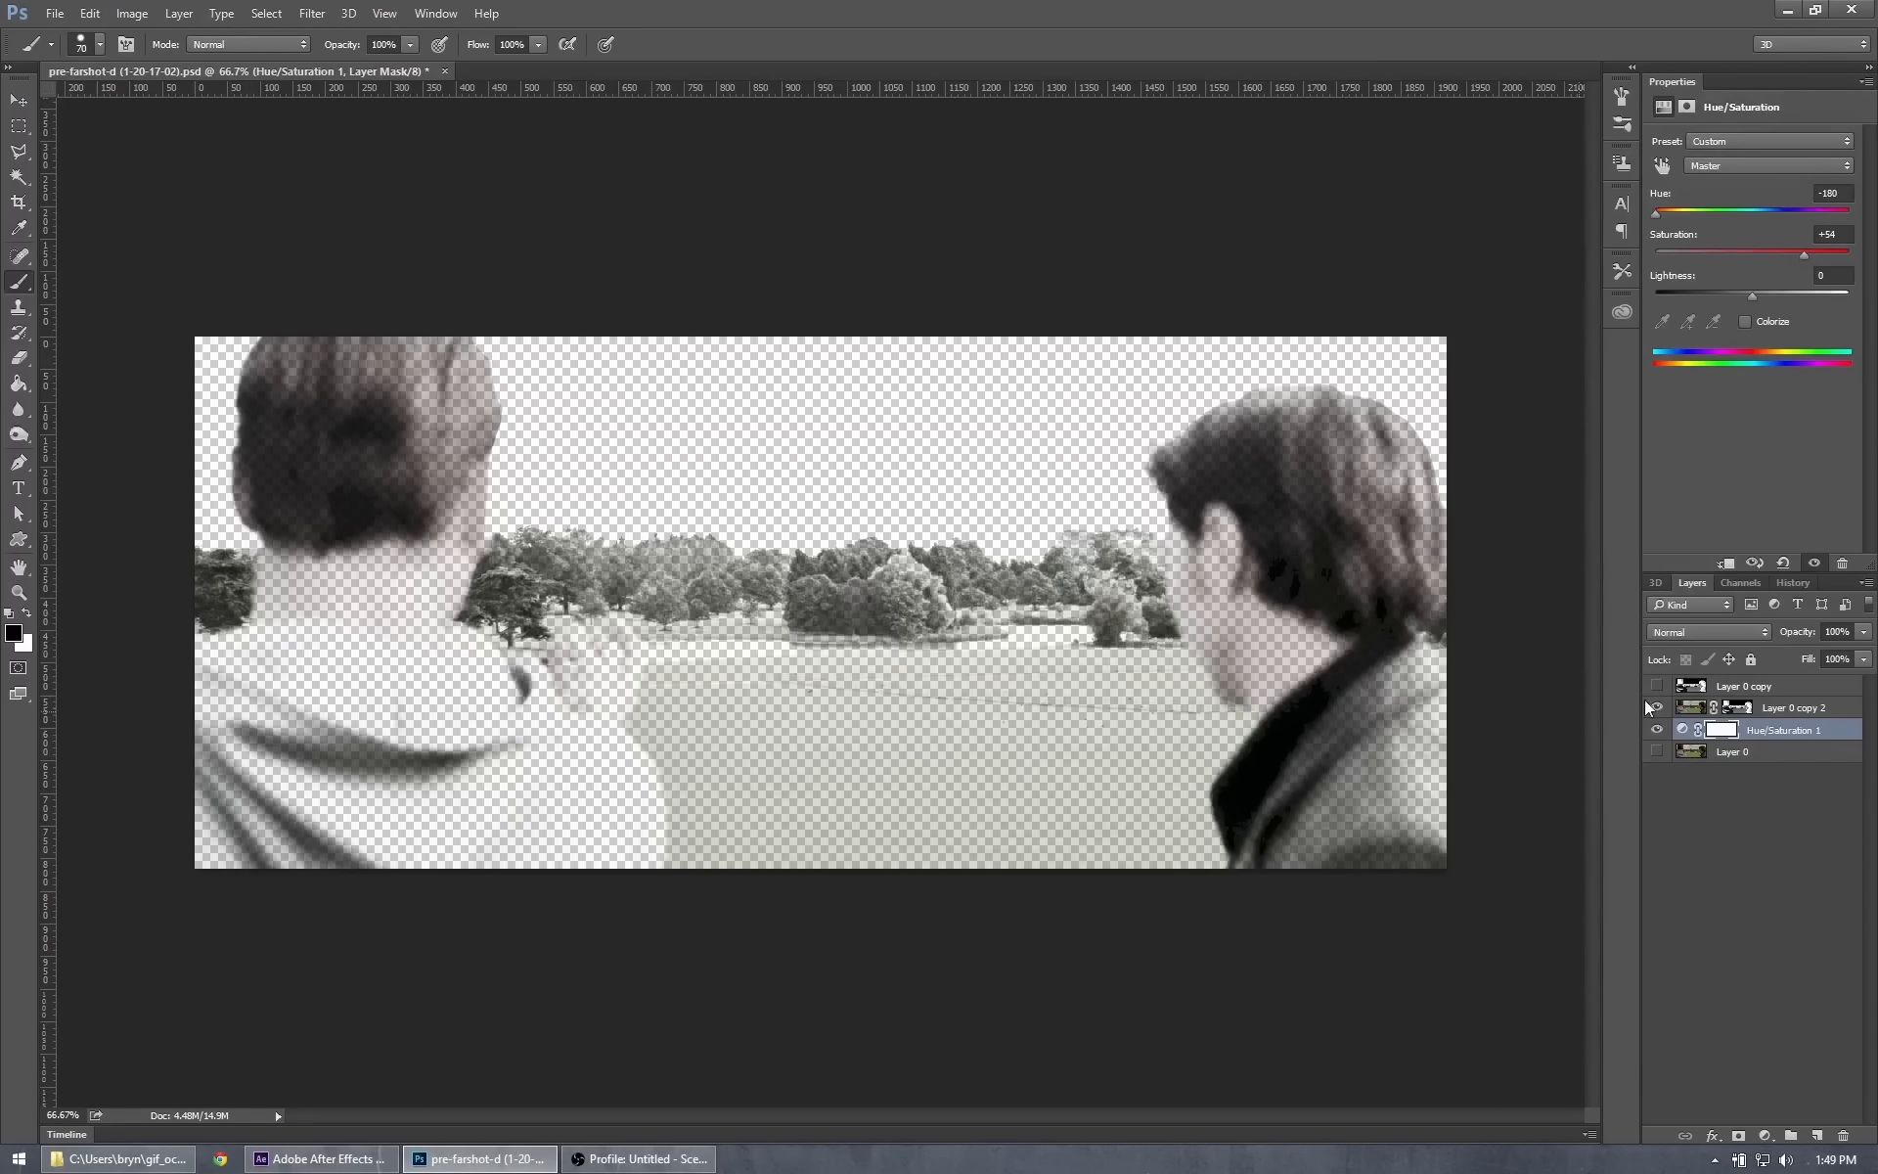
left_click(1737, 706)
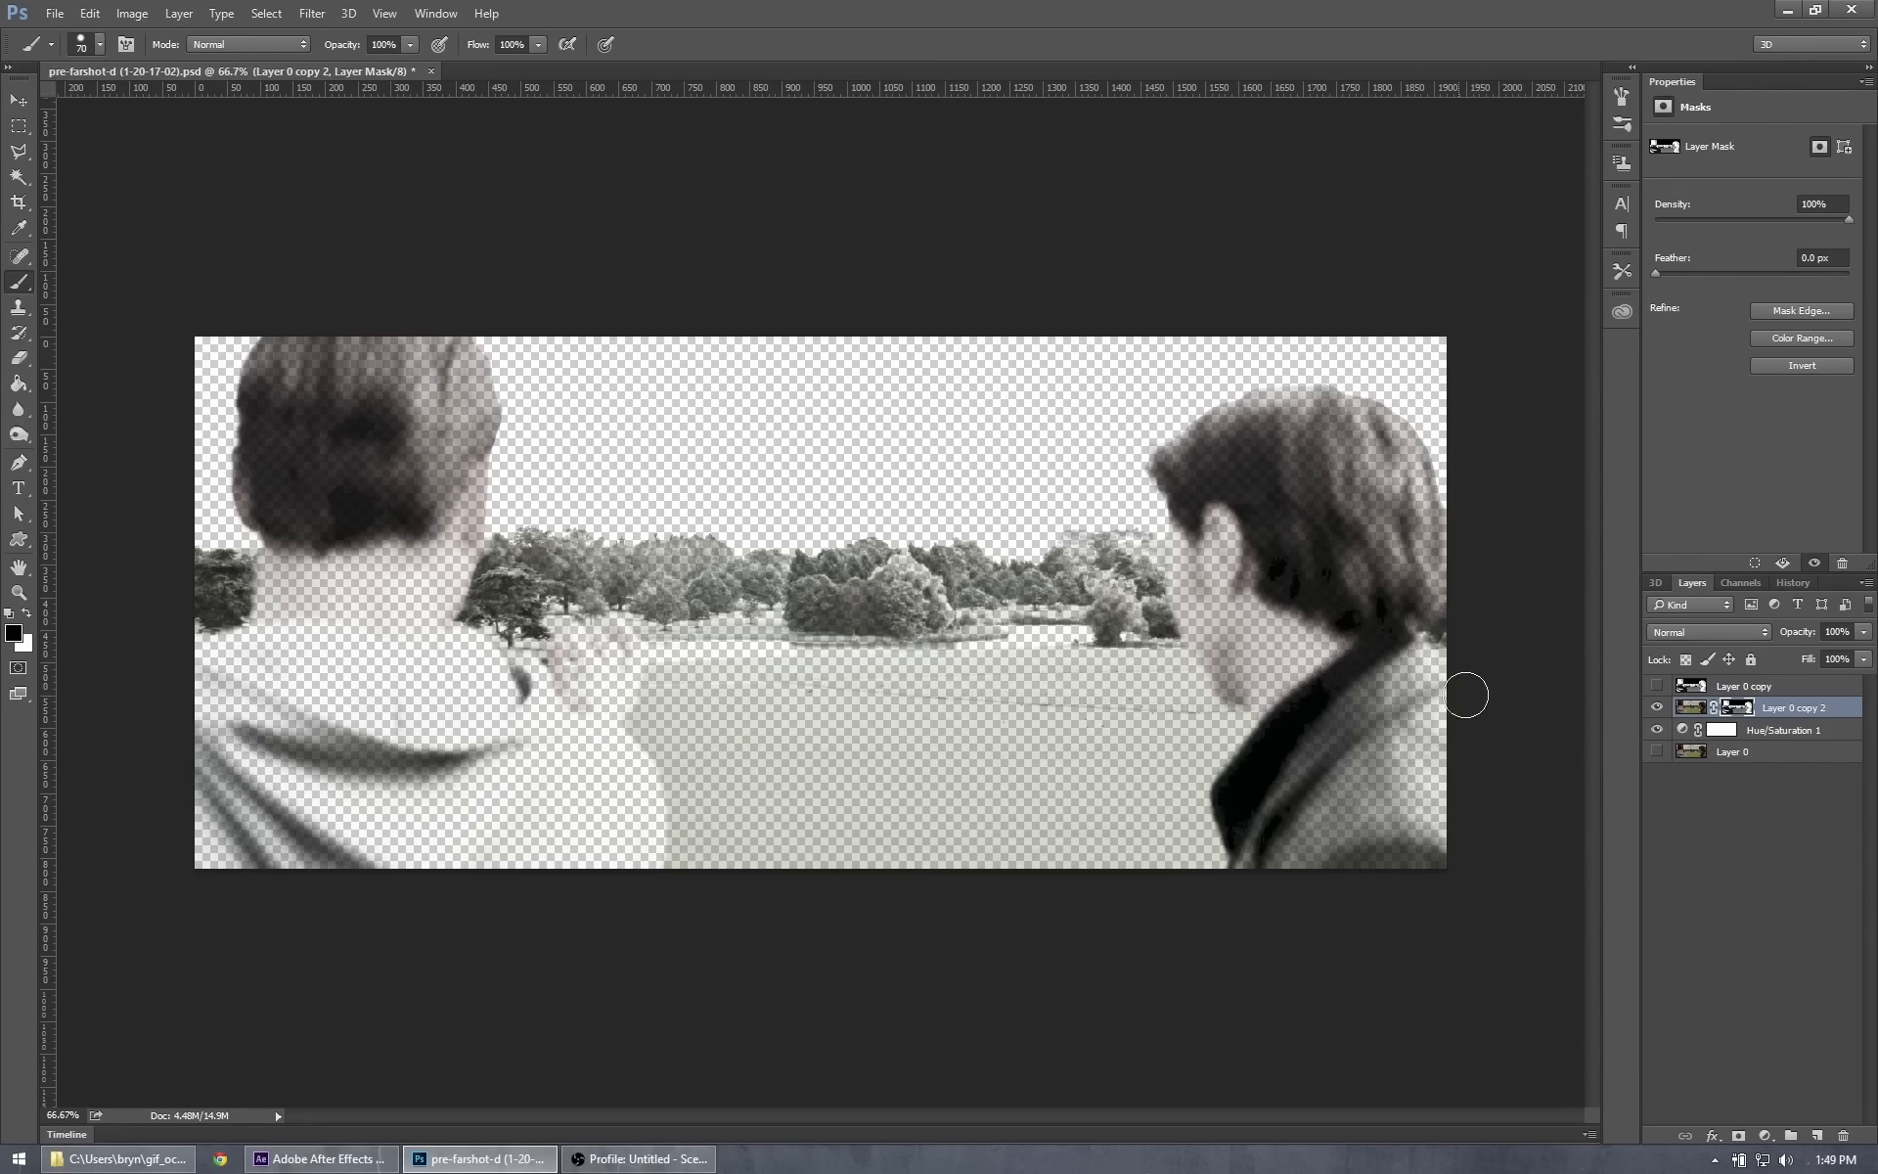
left_click(1739, 581)
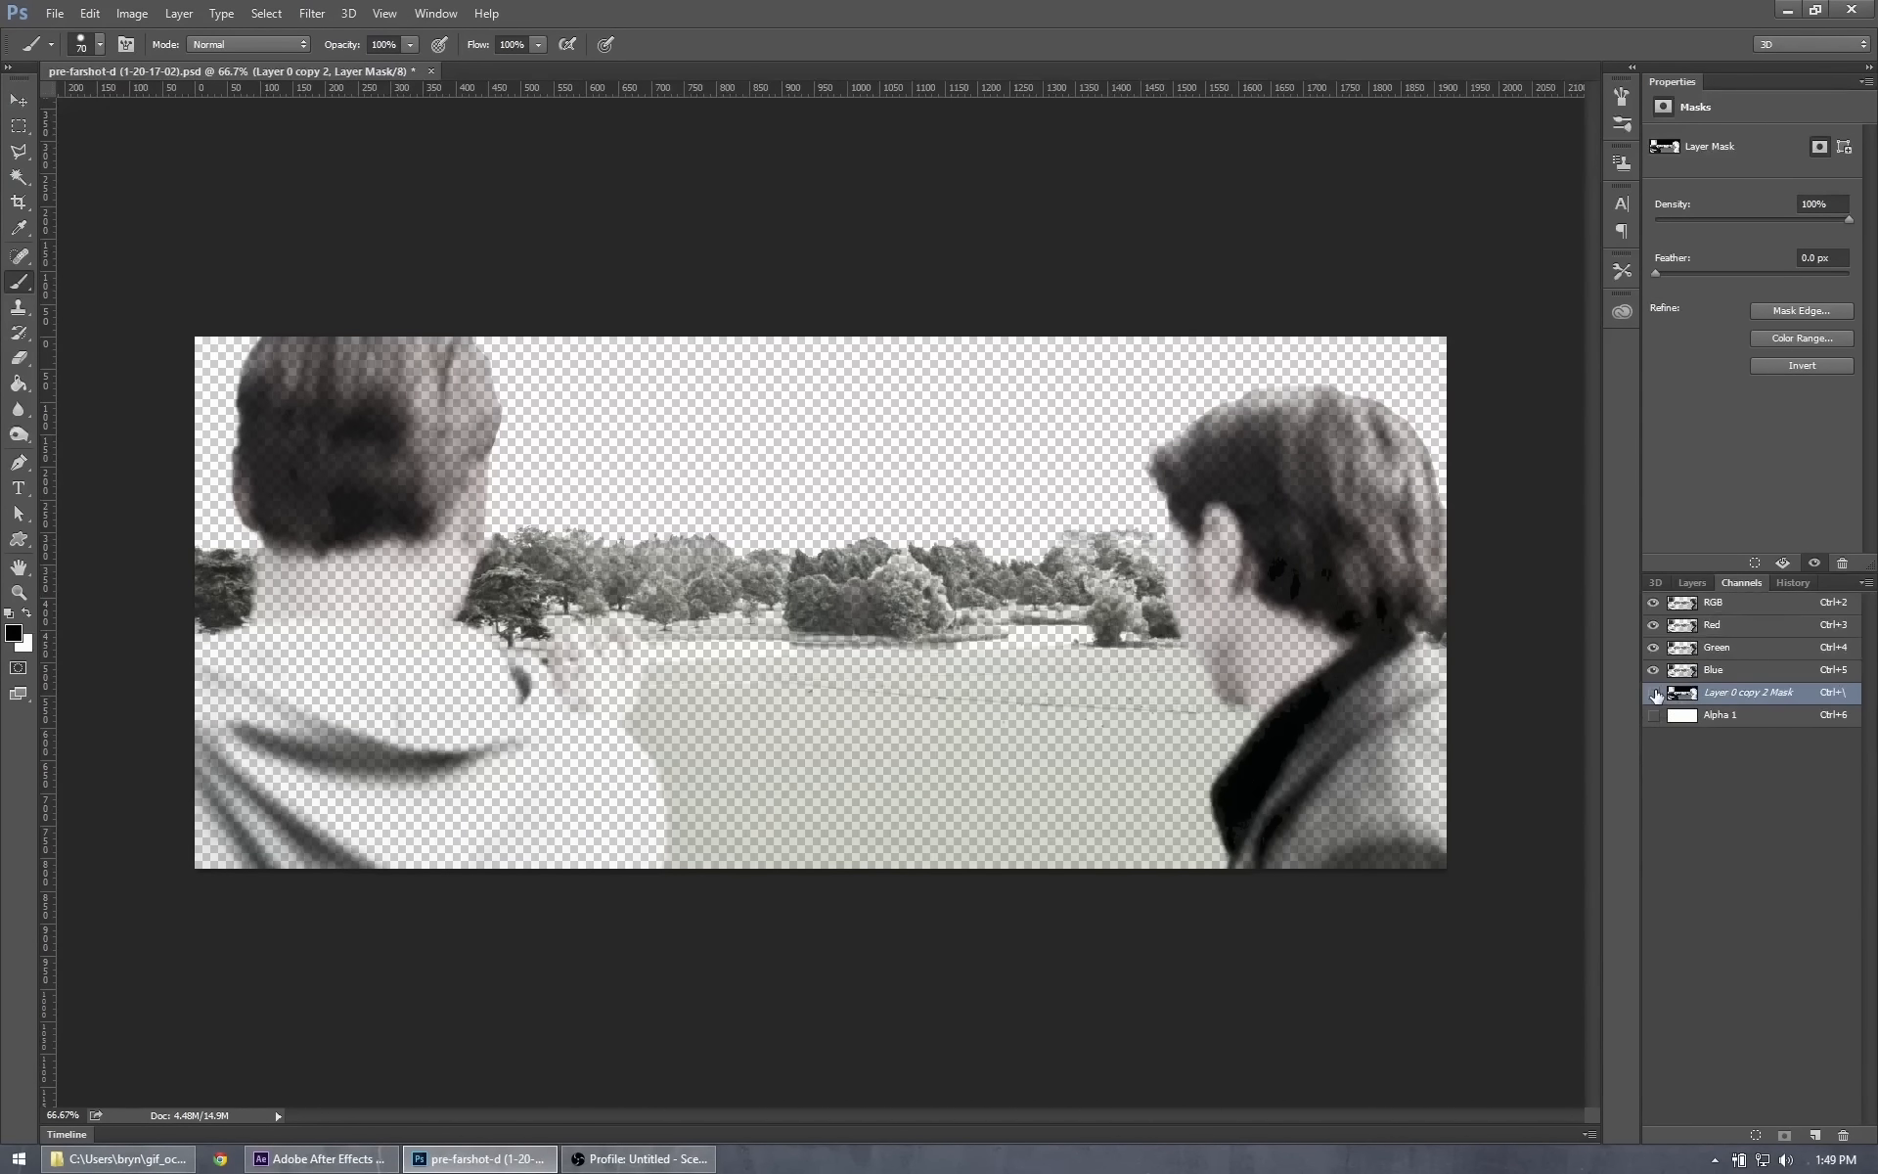
left_click(1655, 691)
left_click(1653, 602)
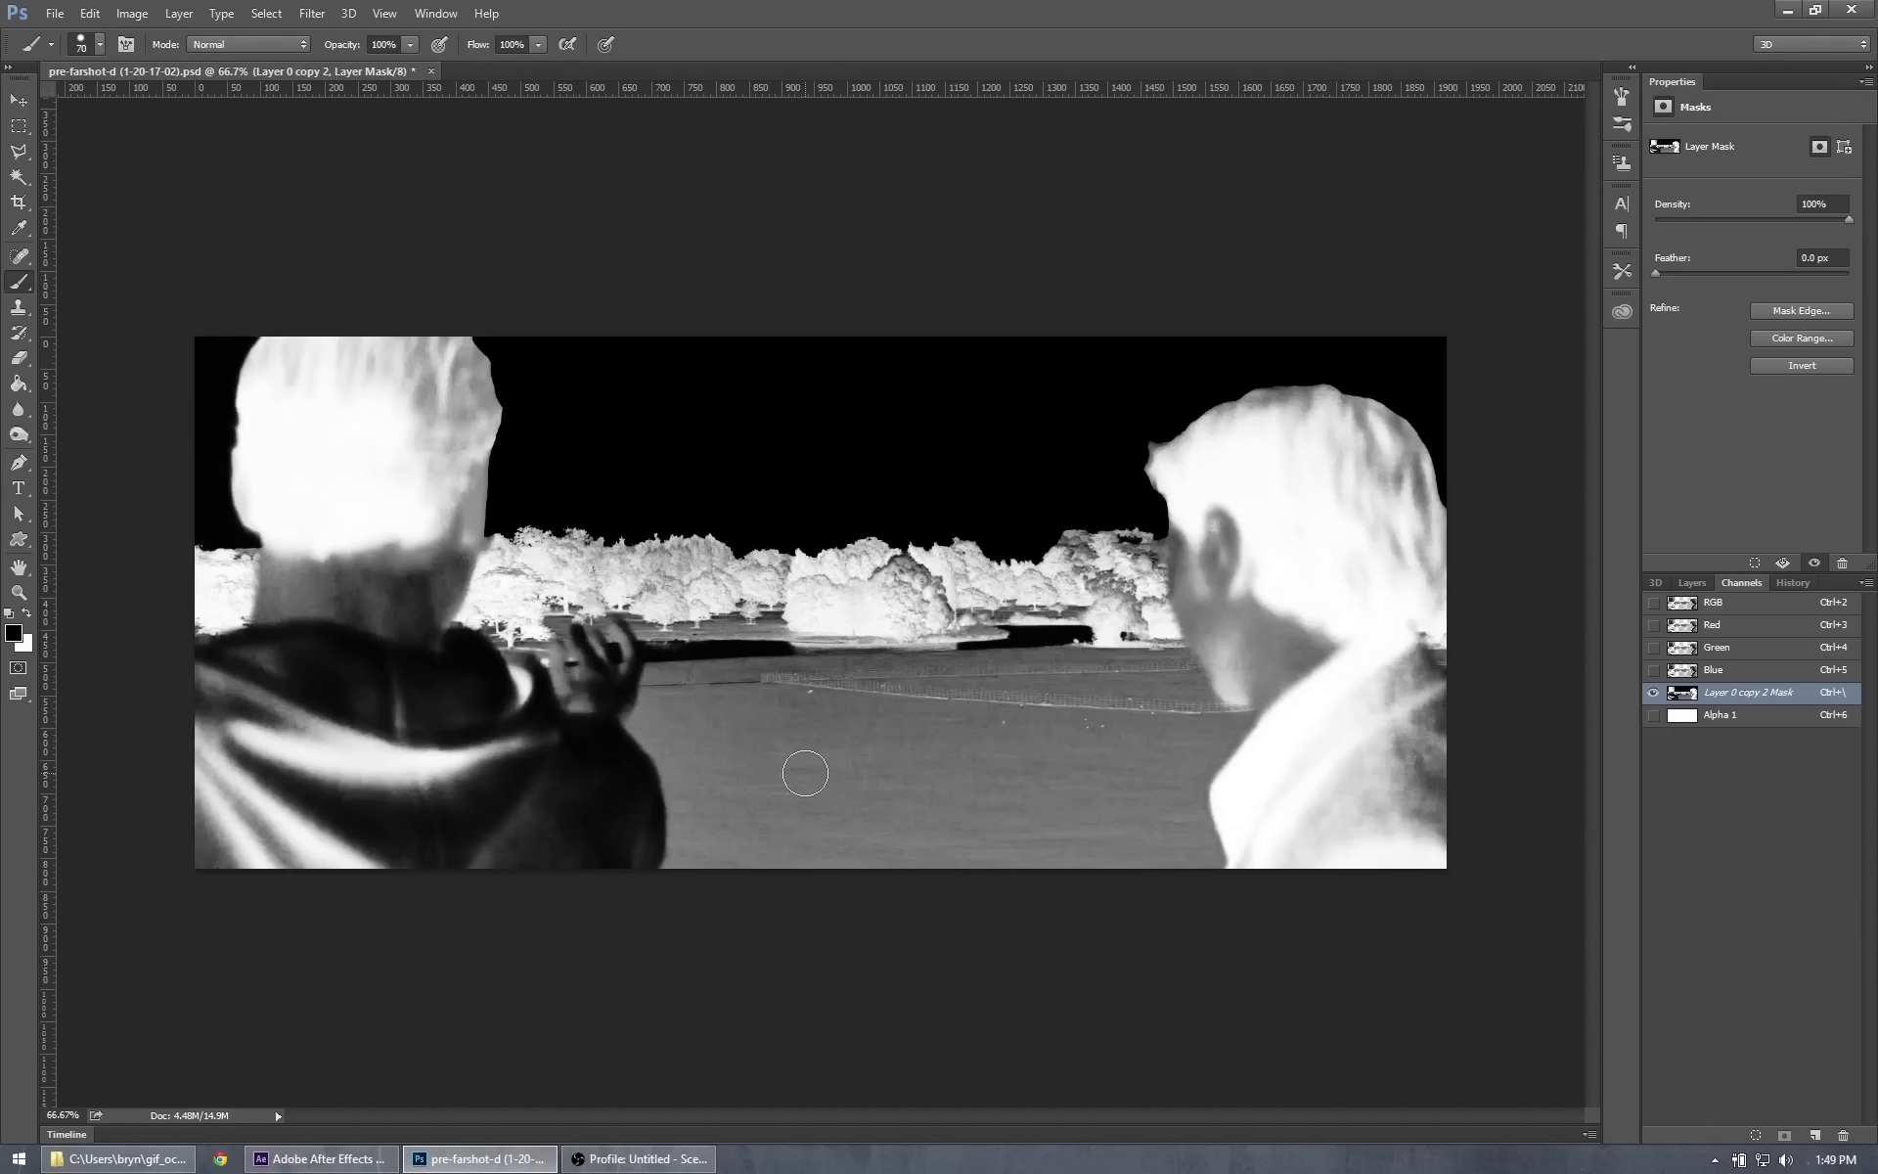
Paint the field and both men solid white in the mask with a 175 px brush.
key("bracketright")
key("bracketright")
key("bracketright")
key("bracketright")
key("bracketright")
key("bracketright")
mouse_move(596, 831)
left_mouse_down()
mouse_move(1636, 839)
mouse_move(235, 798)
mouse_move(1291, 776)
mouse_move(144, 726)
mouse_move(1098, 717)
mouse_move(1446, 642)
mouse_move(1249, 604)
mouse_move(1252, 494)
mouse_move(1303, 411)
mouse_move(1408, 612)
mouse_move(1429, 322)
mouse_move(1463, 498)
left_mouse_up()
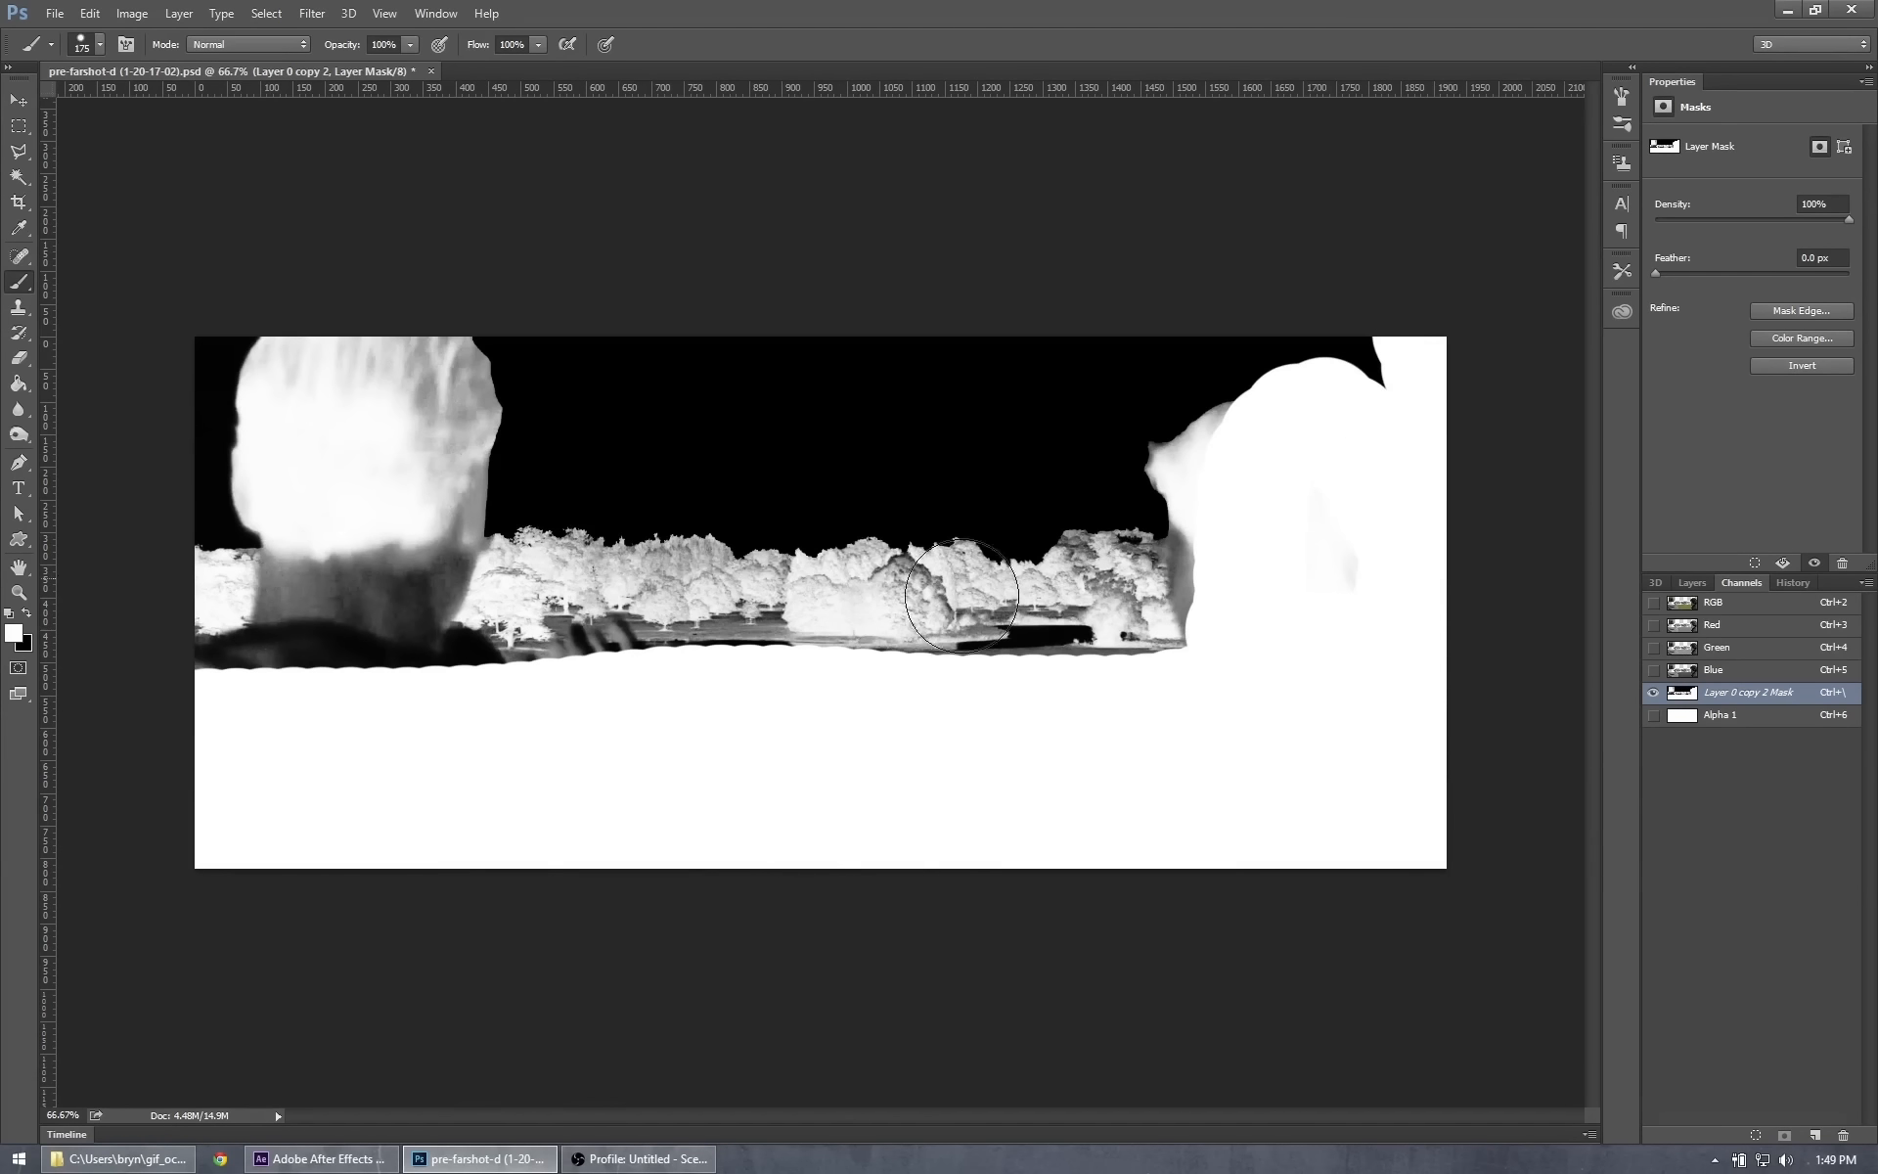
mouse_move(450, 675)
left_mouse_down()
mouse_move(381, 617)
mouse_move(428, 348)
mouse_move(343, 339)
mouse_move(271, 385)
mouse_move(187, 392)
mouse_move(235, 708)
mouse_move(307, 569)
mouse_move(299, 544)
mouse_move(340, 758)
mouse_move(414, 776)
mouse_move(384, 706)
mouse_move(391, 638)
mouse_move(511, 704)
mouse_move(519, 561)
mouse_move(392, 610)
mouse_move(374, 586)
mouse_move(411, 590)
mouse_move(438, 495)
mouse_move(451, 397)
mouse_move(427, 329)
mouse_move(324, 415)
mouse_move(396, 391)
left_mouse_up()
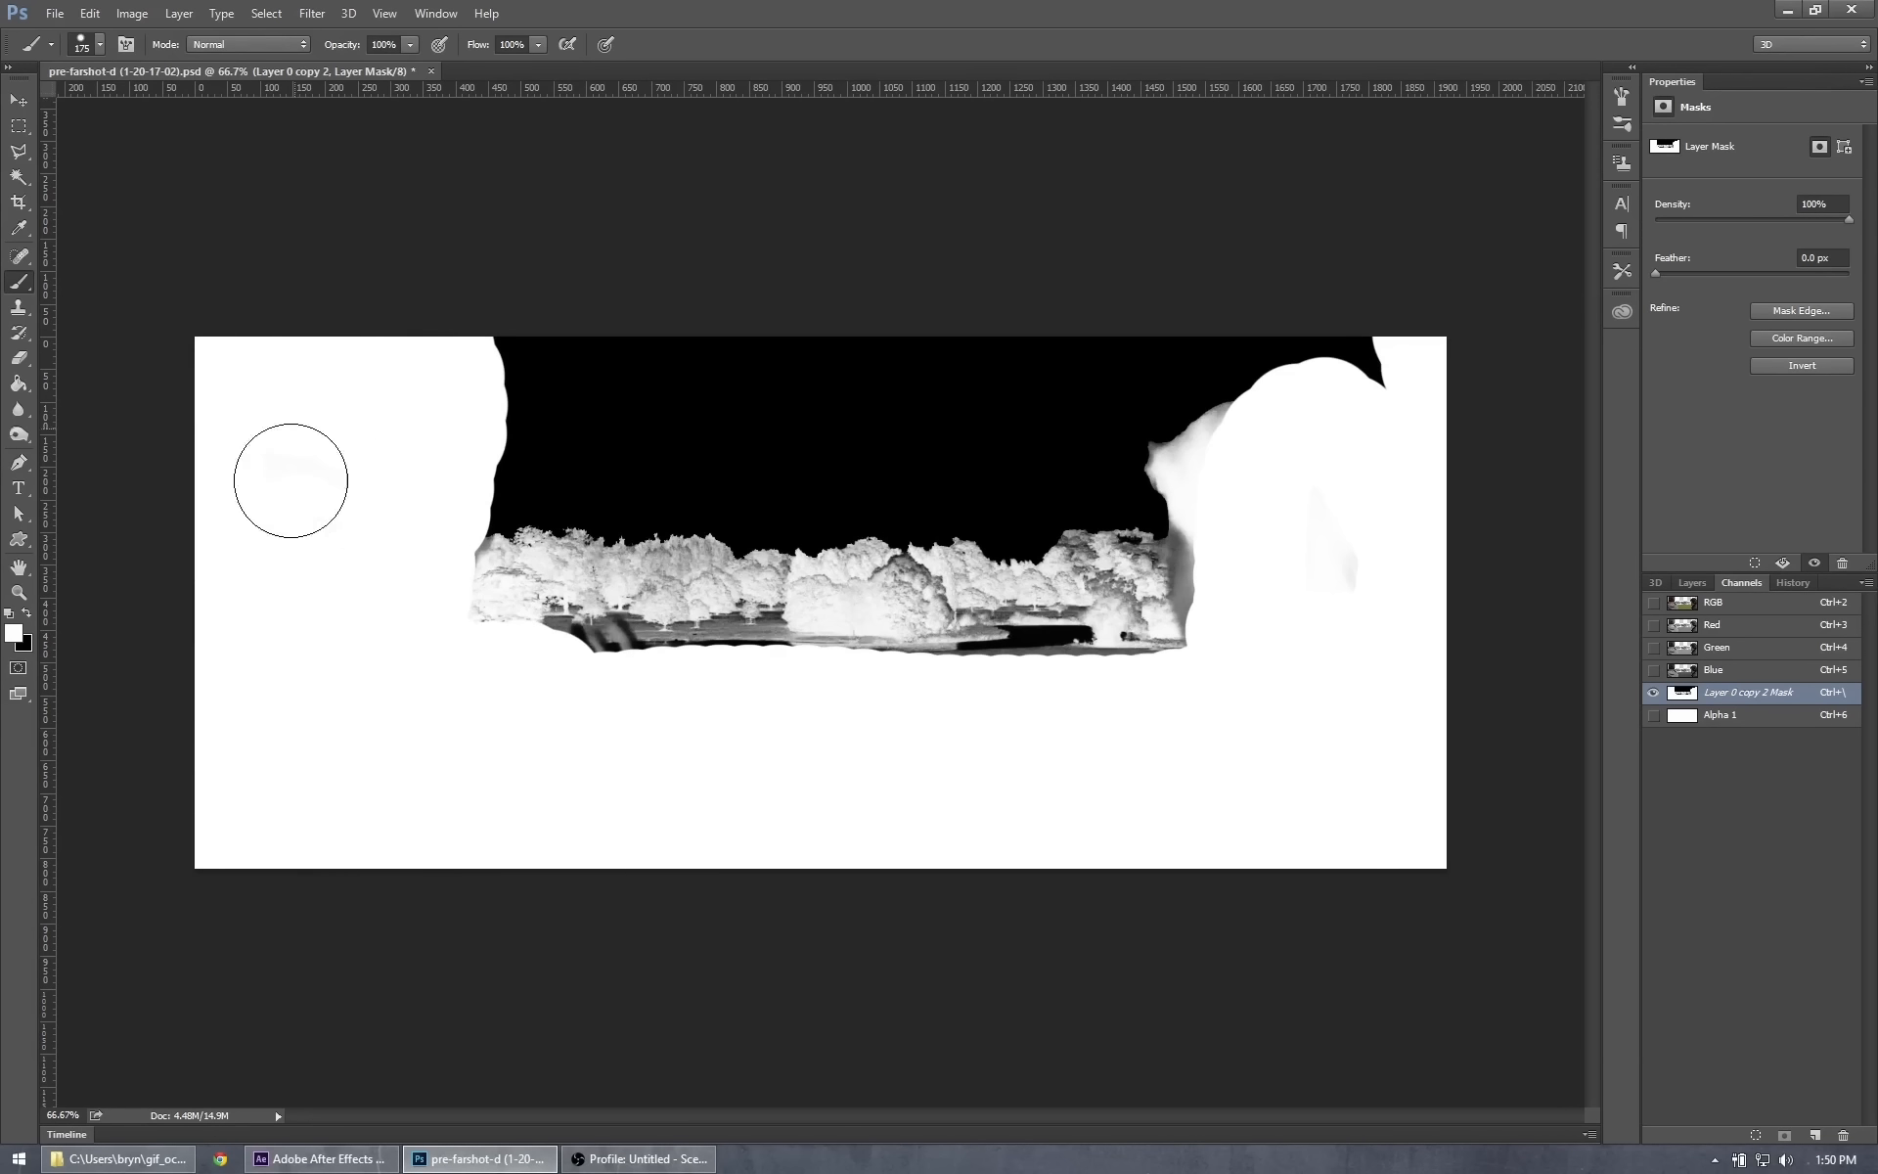
Paint the central clump of trees and the ground beneath it white in the mask with a 100 px brush.
key("ctrl+plus")
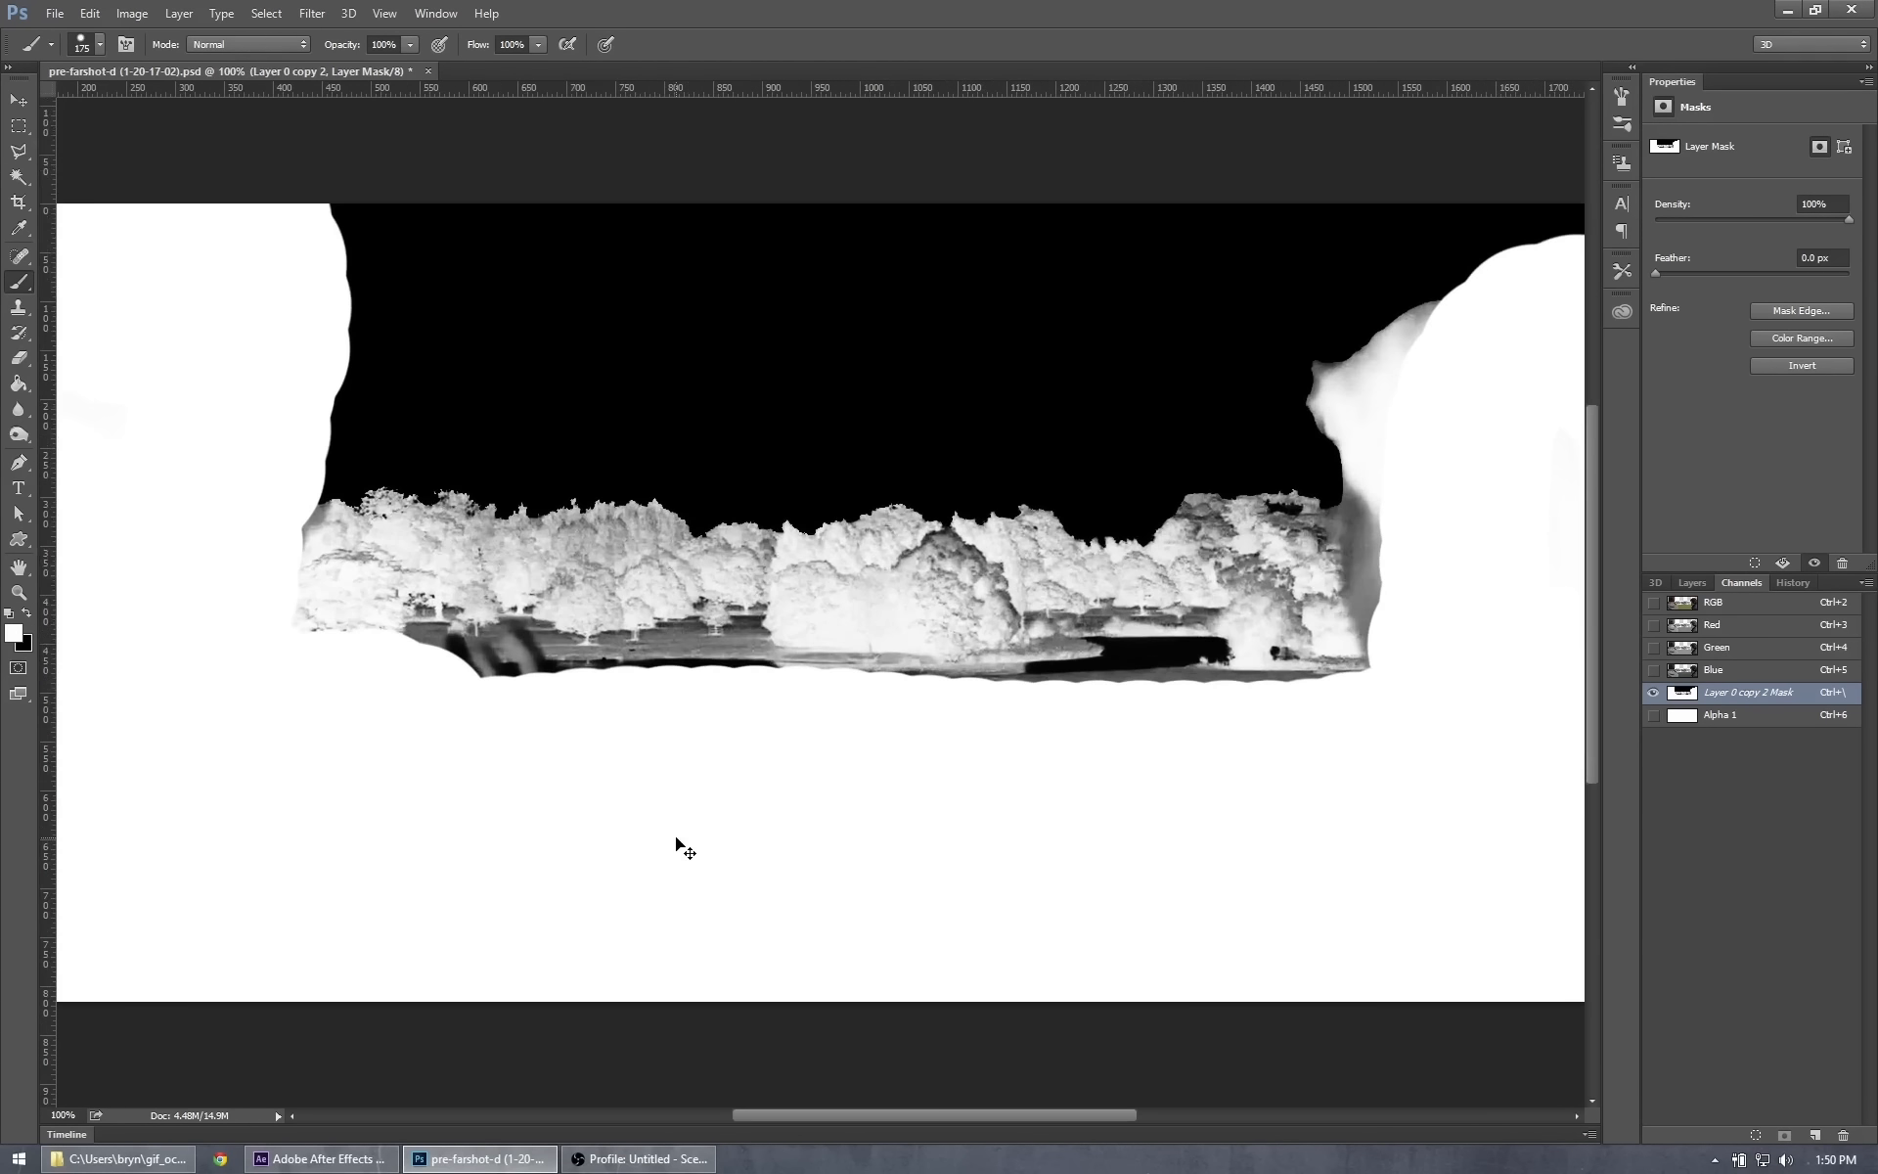
key("ctrl+plus")
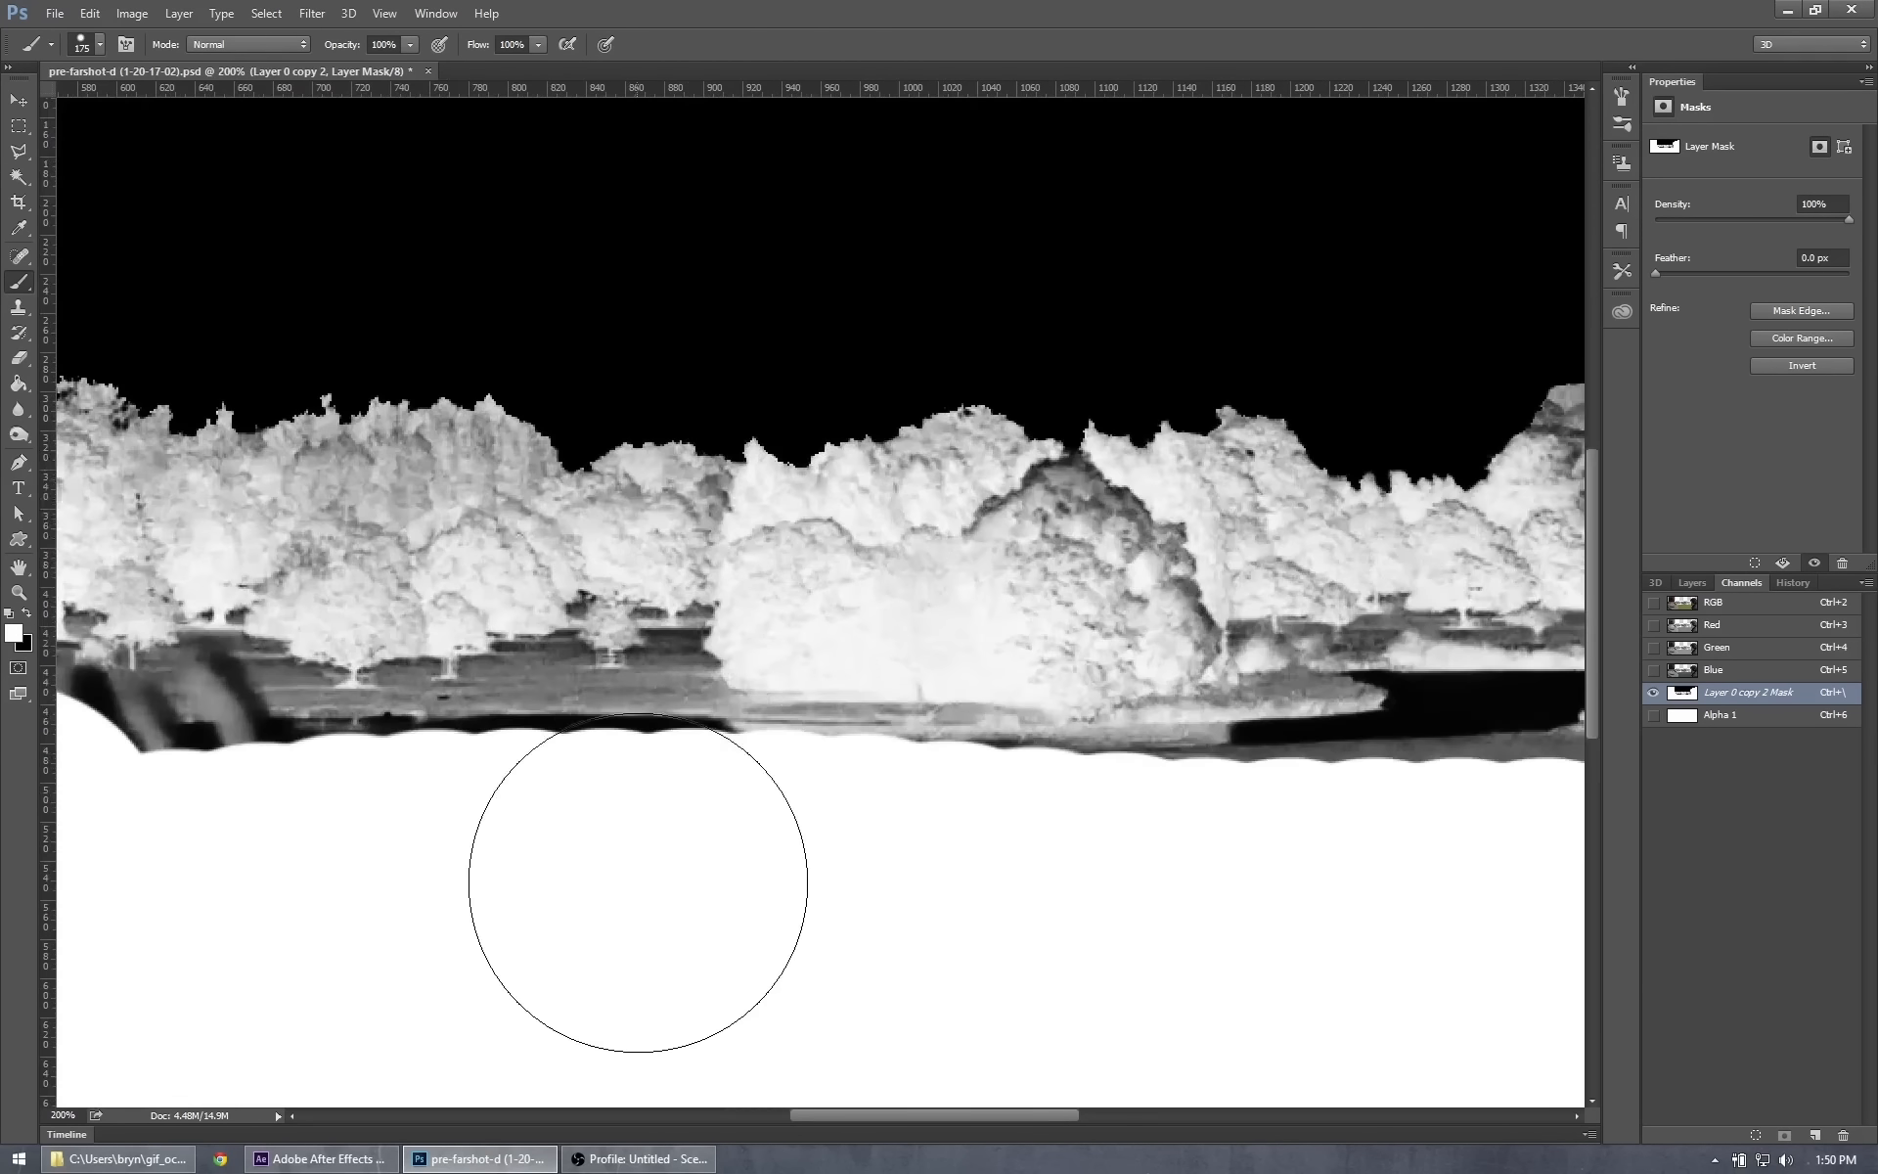
key("bracketleft")
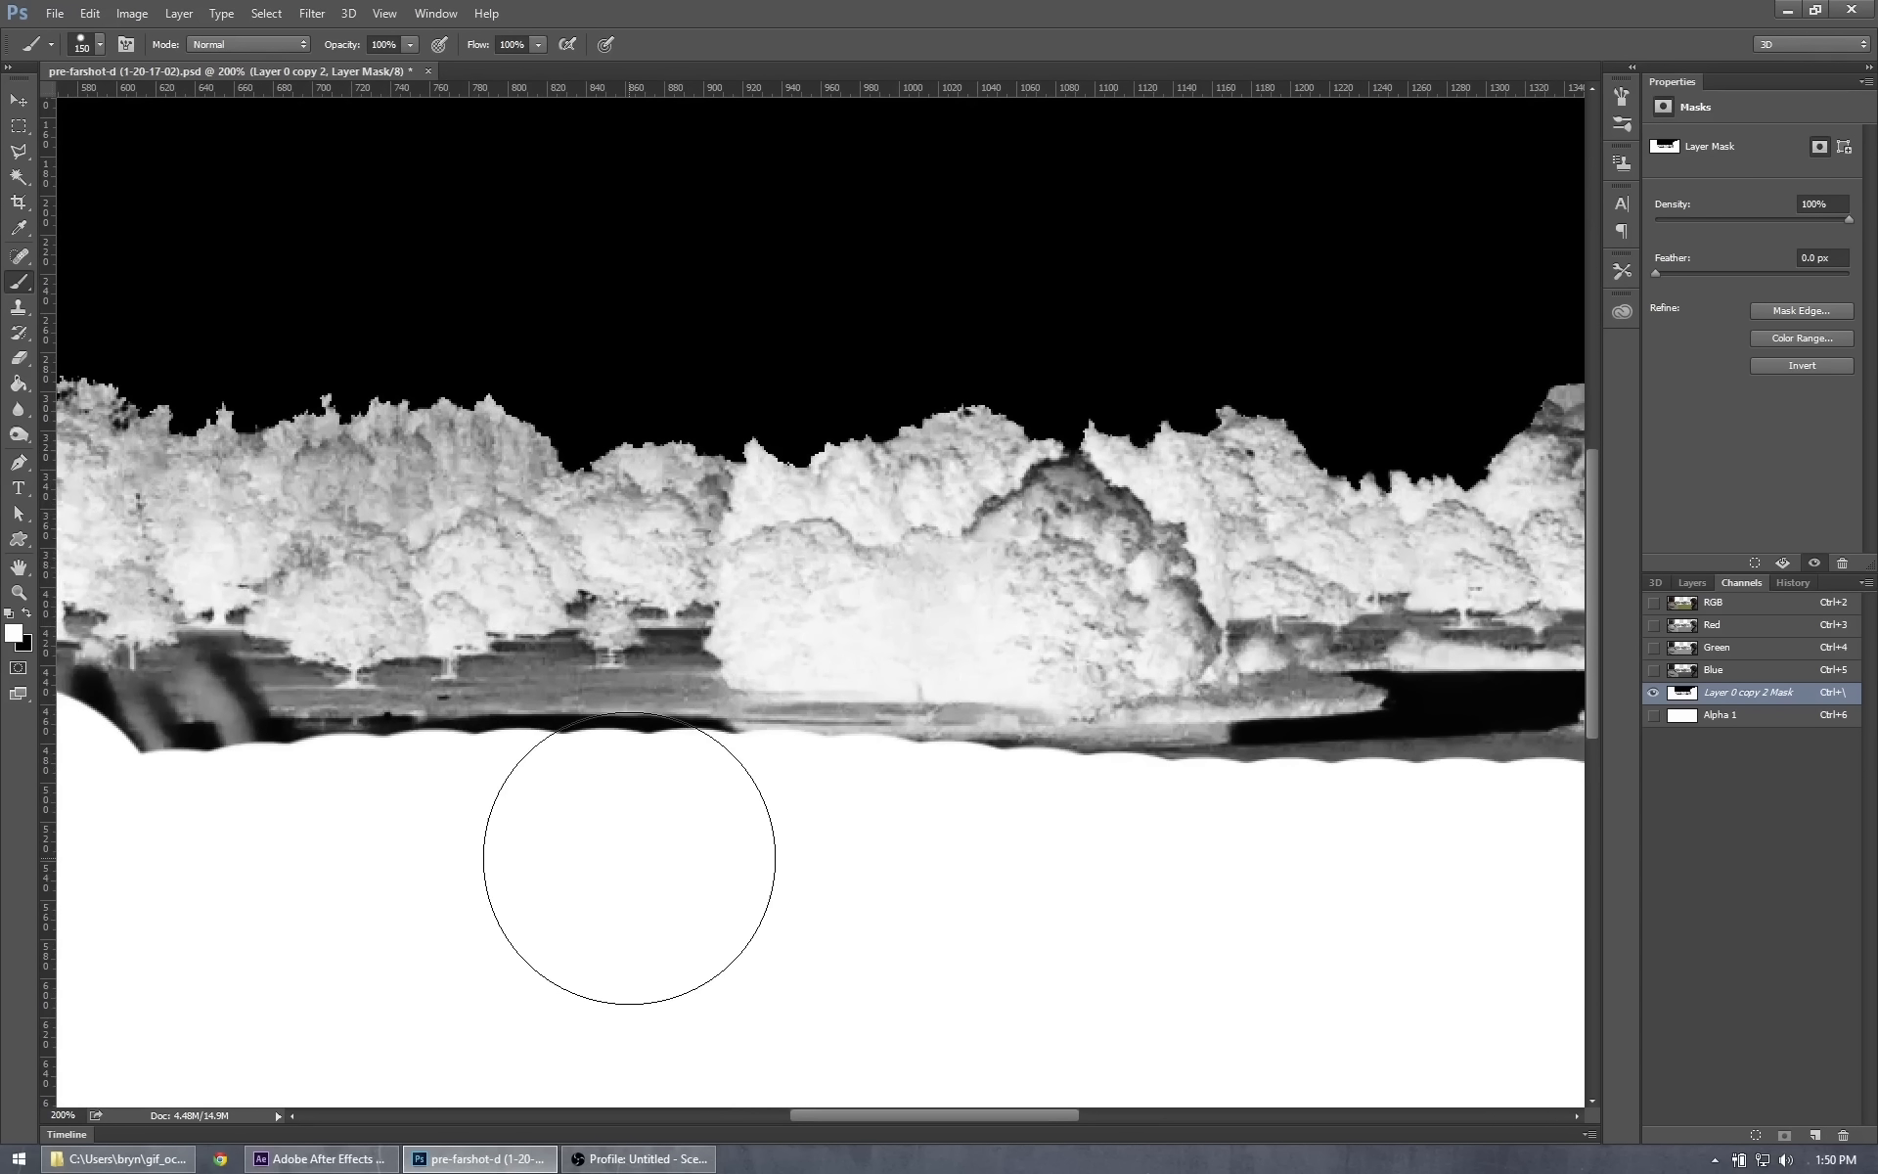
key("bracketleft")
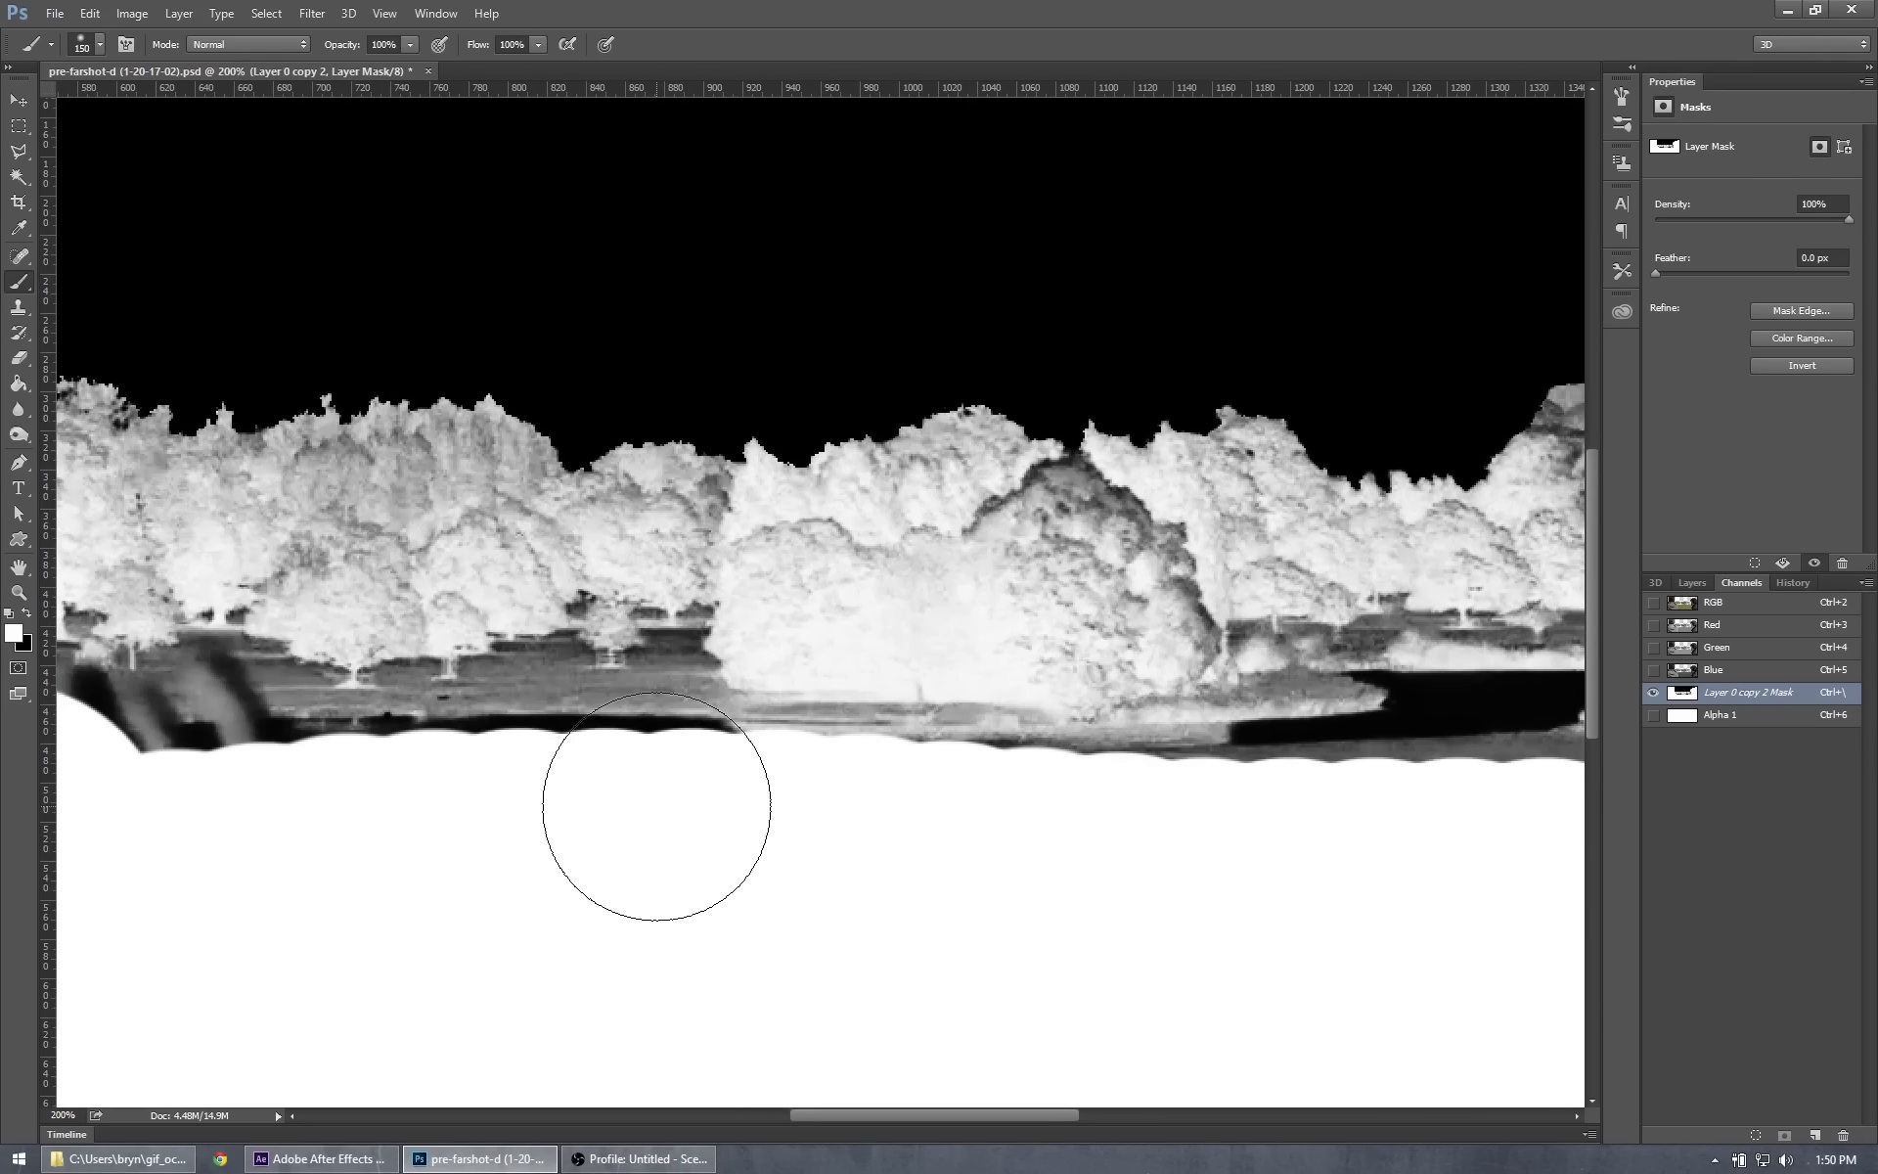
key("bracketleft")
key("bracketleft")
key("bracketleft")
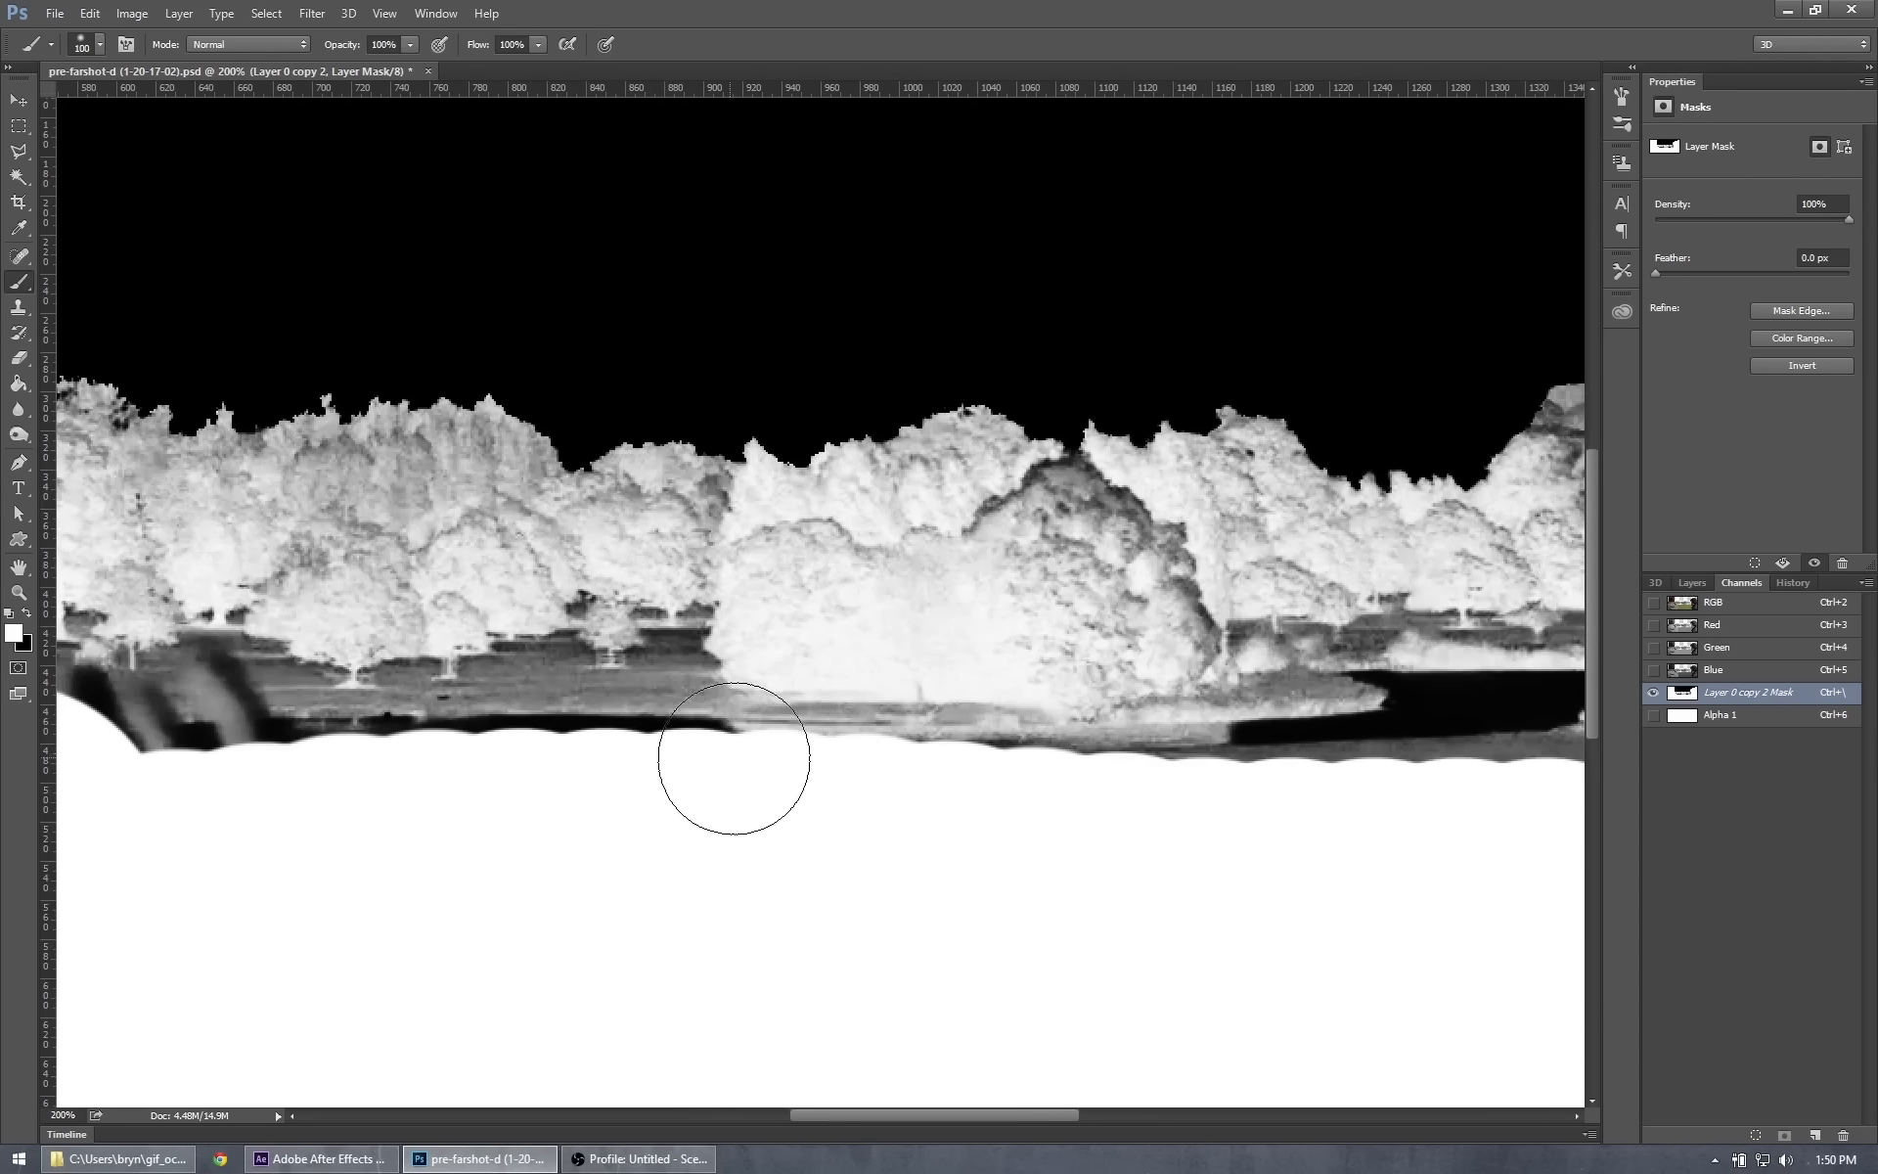
mouse_move(739, 747)
left_mouse_down()
mouse_move(1248, 733)
mouse_move(619, 675)
mouse_move(1233, 658)
mouse_move(1104, 634)
mouse_move(709, 627)
mouse_move(727, 574)
mouse_move(1137, 569)
mouse_move(800, 556)
mouse_move(898, 540)
mouse_move(858, 527)
mouse_move(844, 480)
mouse_move(880, 489)
mouse_move(974, 448)
mouse_move(1038, 497)
mouse_move(975, 509)
mouse_move(1011, 524)
left_mouse_up()
Fill the grey areas along the central treetops with white using a 25 px brush.
key("bracketleft")
key("bracketleft")
key("bracketleft")
key("bracketleft")
key("bracketleft")
key("bracketleft")
key("bracketleft")
key("bracketleft")
key("bracketleft")
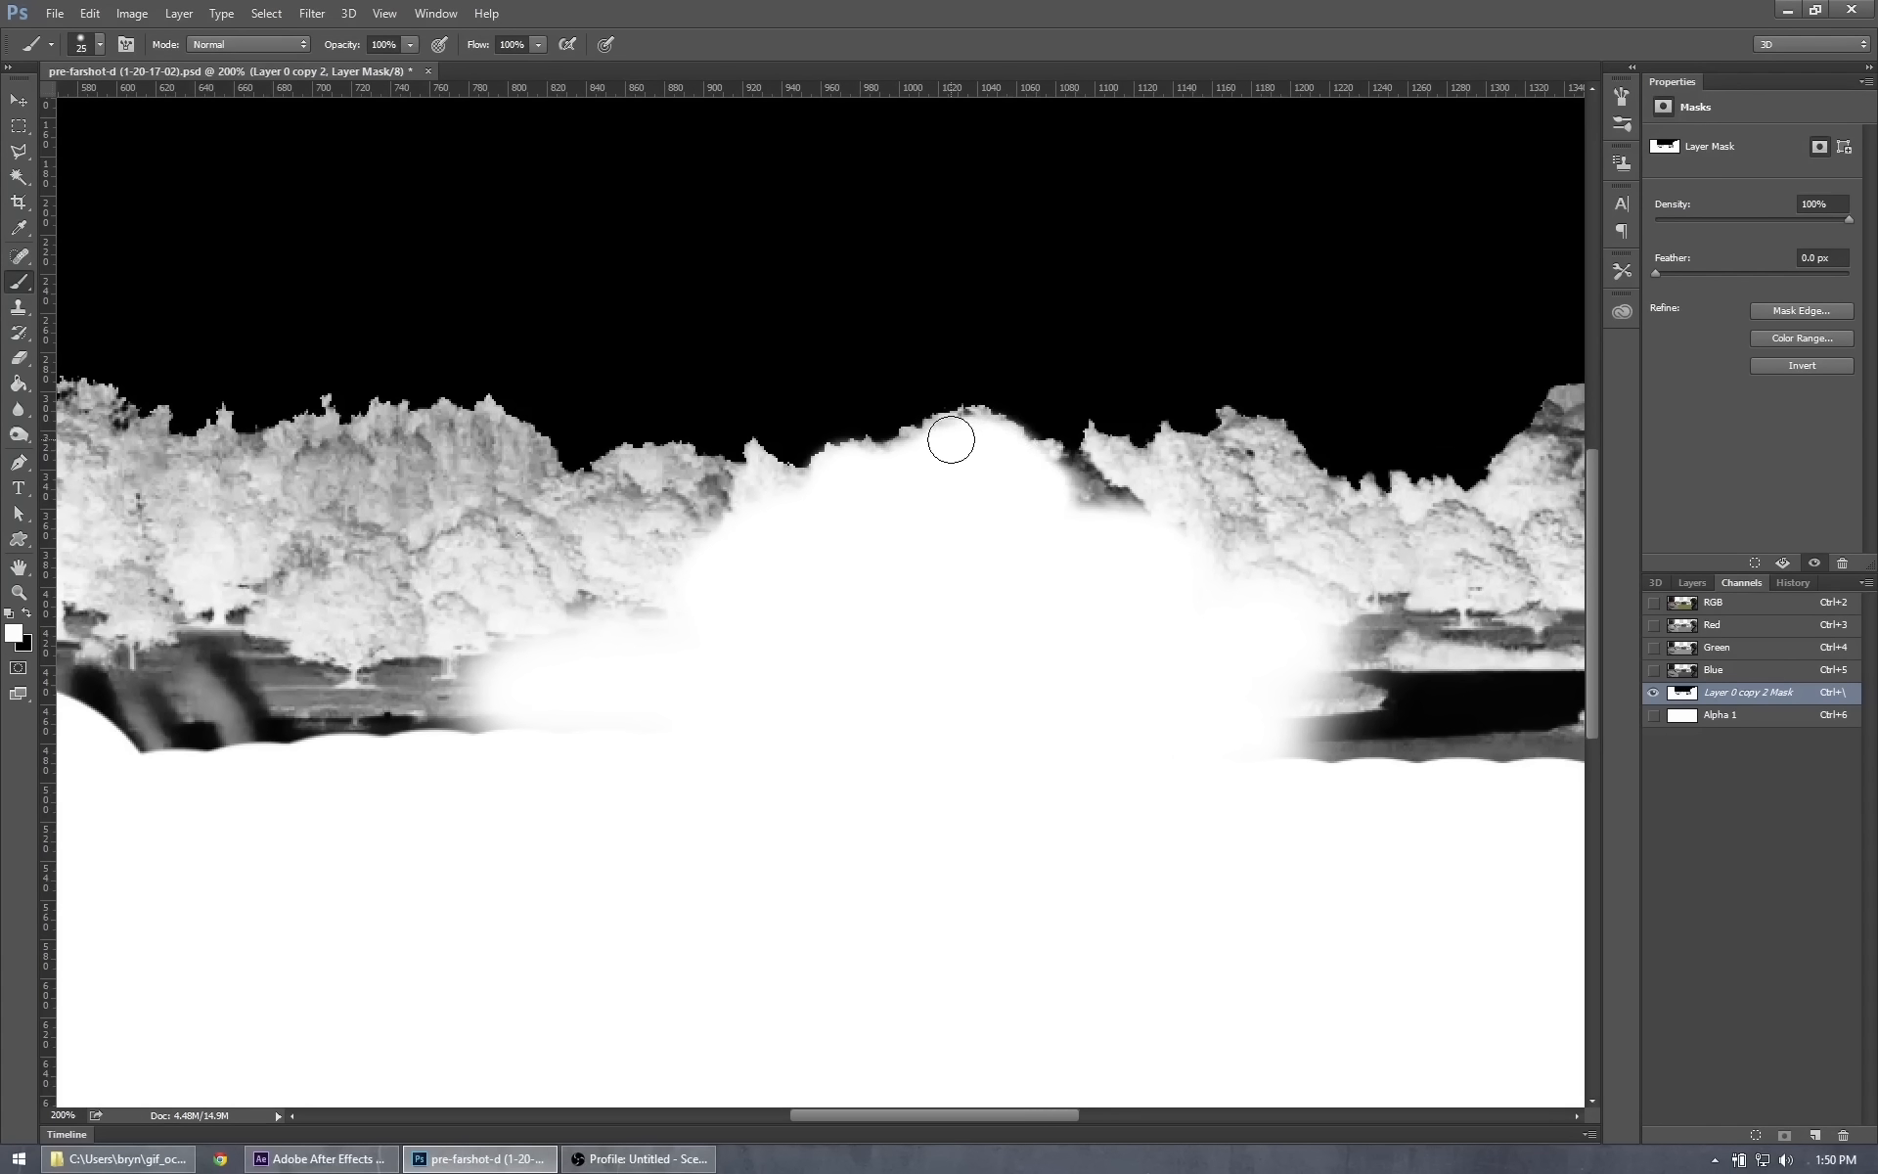
left_click_drag(947, 437, 897, 471)
mouse_move(1045, 509)
left_mouse_down()
mouse_move(1165, 498)
mouse_move(1044, 482)
mouse_move(1103, 478)
mouse_move(1106, 495)
left_mouse_up()
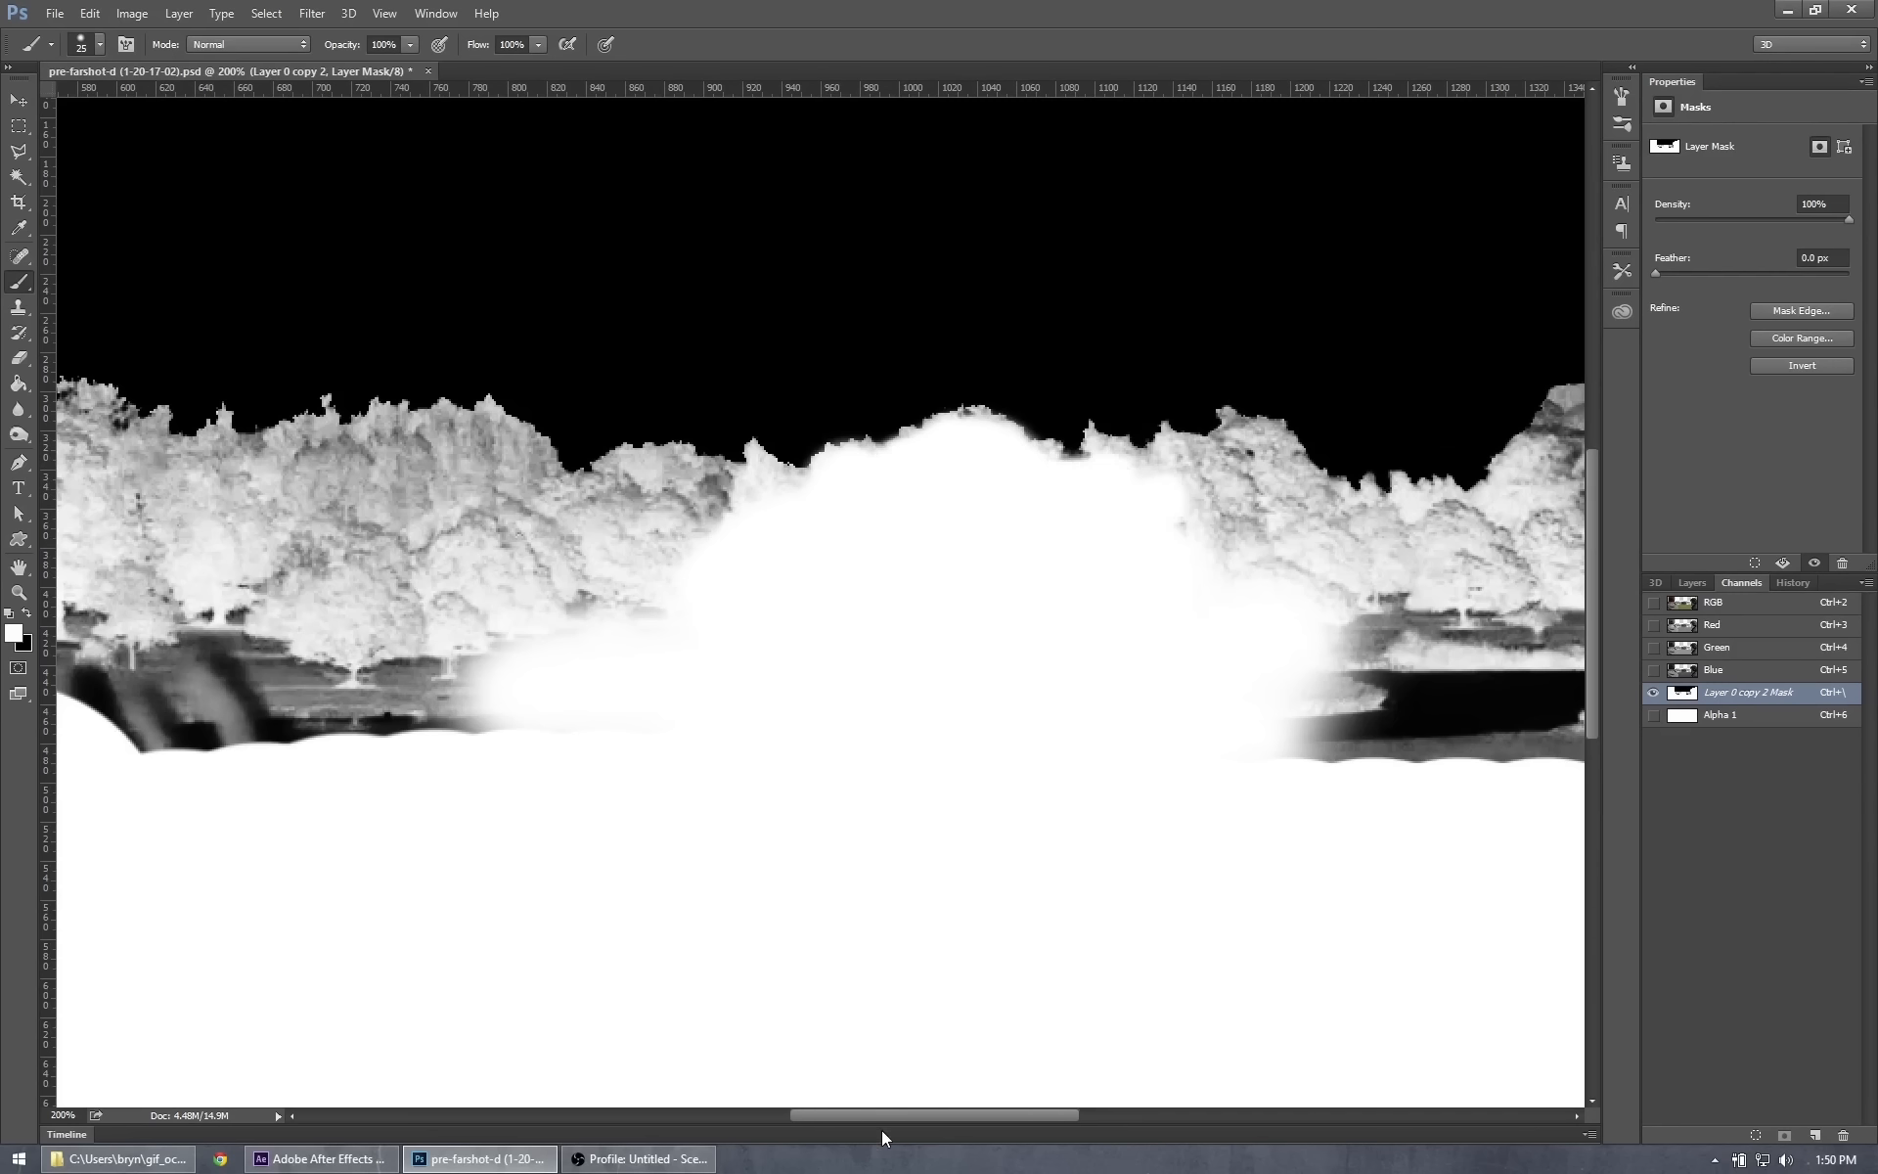
Paint the treetops just right of the central clump white with 15 and 25 px brushes, plus a patch in the far-right trees.
left_click_drag(873, 1113, 945, 1117)
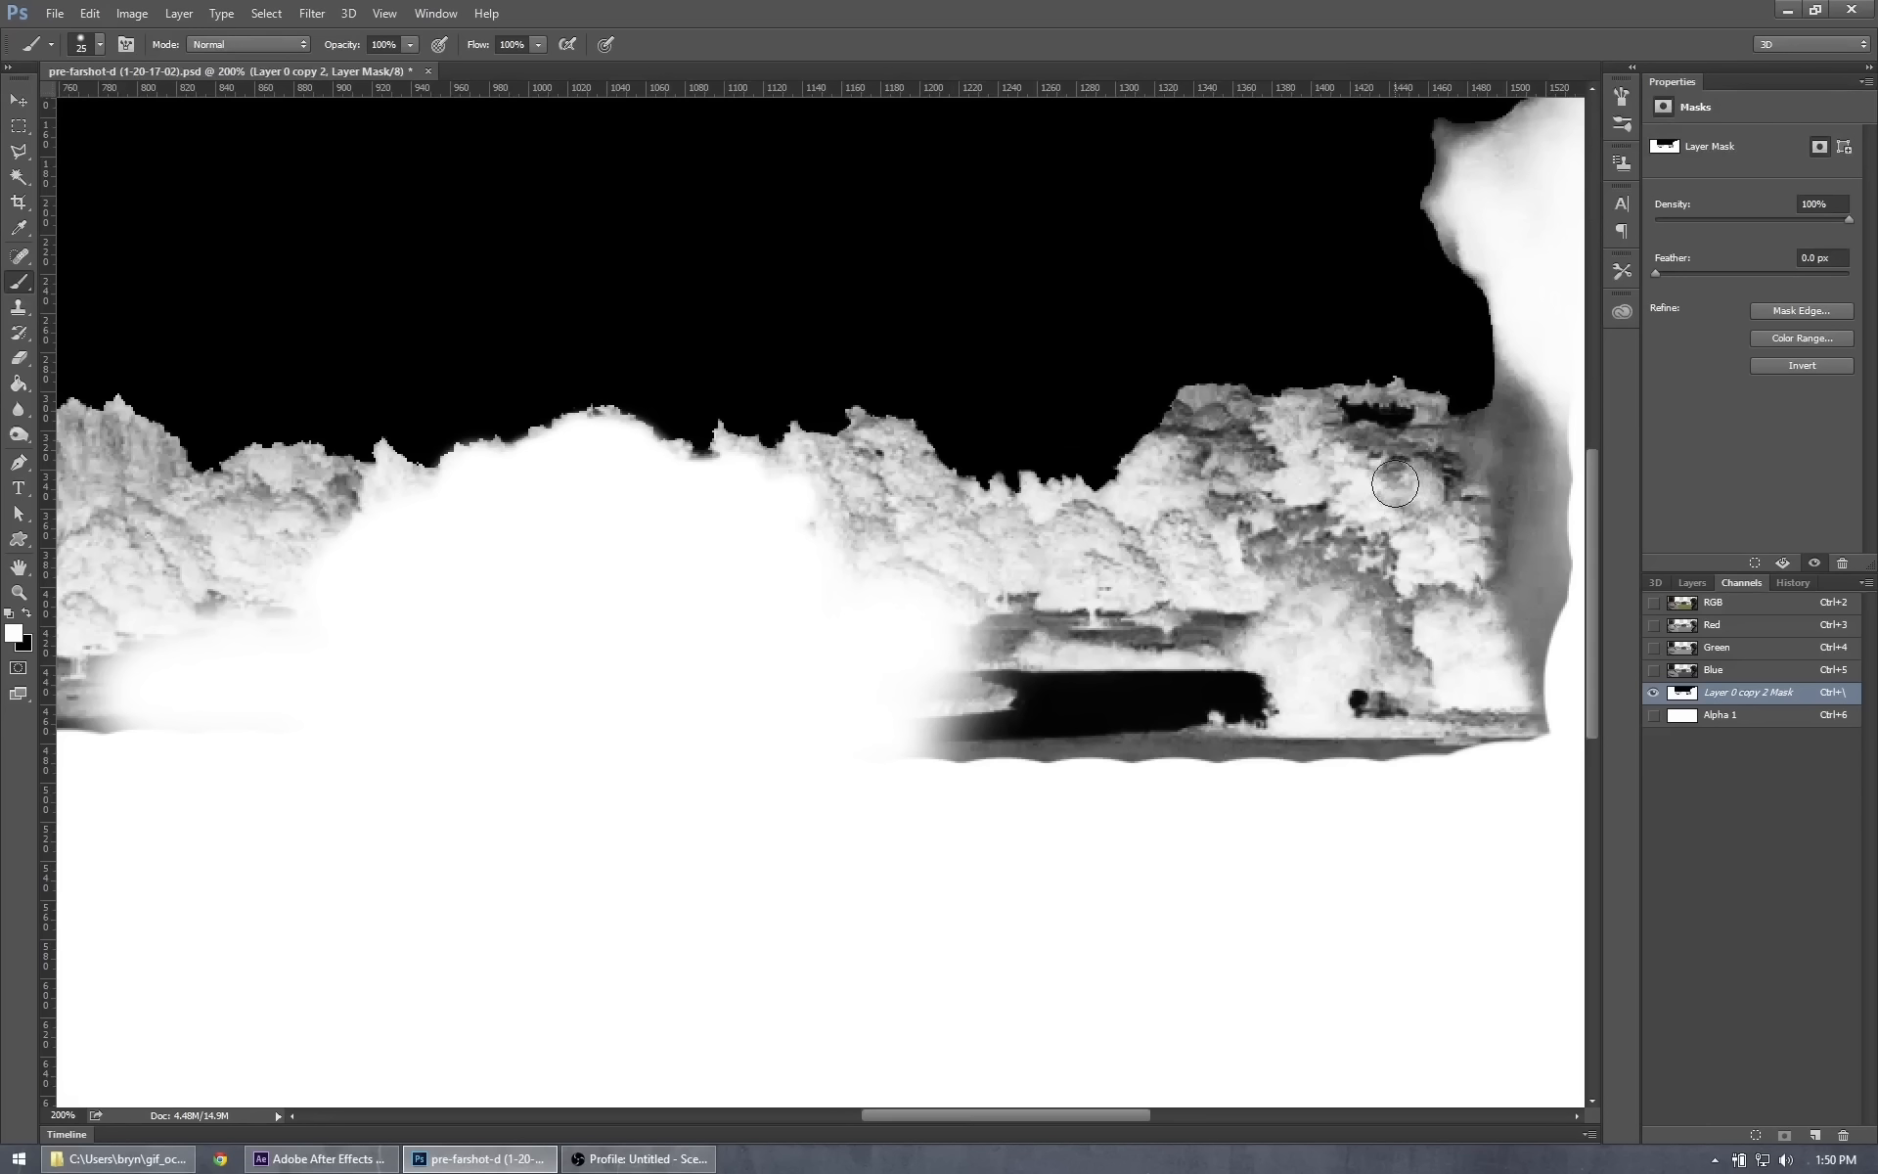
mouse_move(1351, 467)
left_mouse_down()
mouse_move(1448, 483)
mouse_move(1461, 475)
mouse_move(1421, 463)
mouse_move(1464, 463)
mouse_move(1401, 454)
mouse_move(1462, 459)
left_mouse_up()
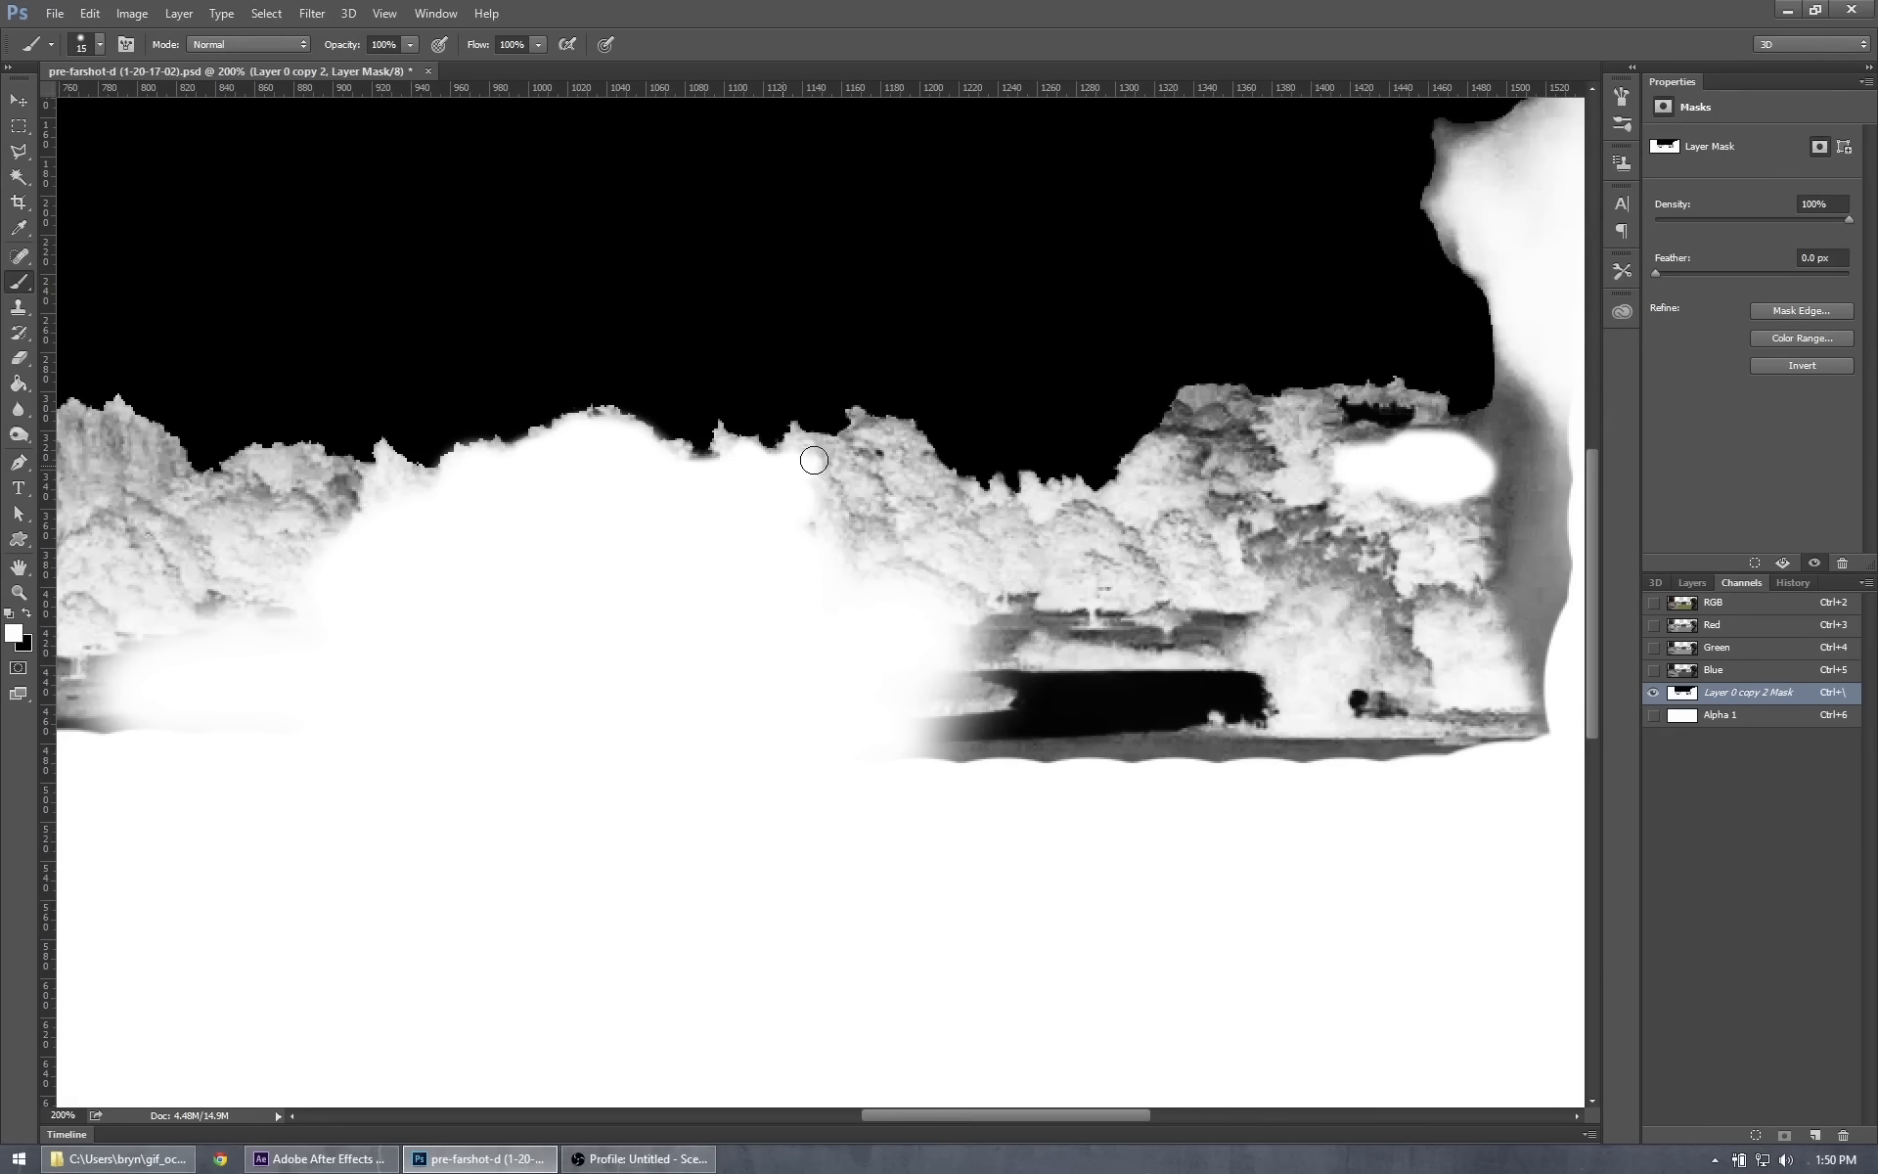
left_click_drag(814, 460, 829, 468)
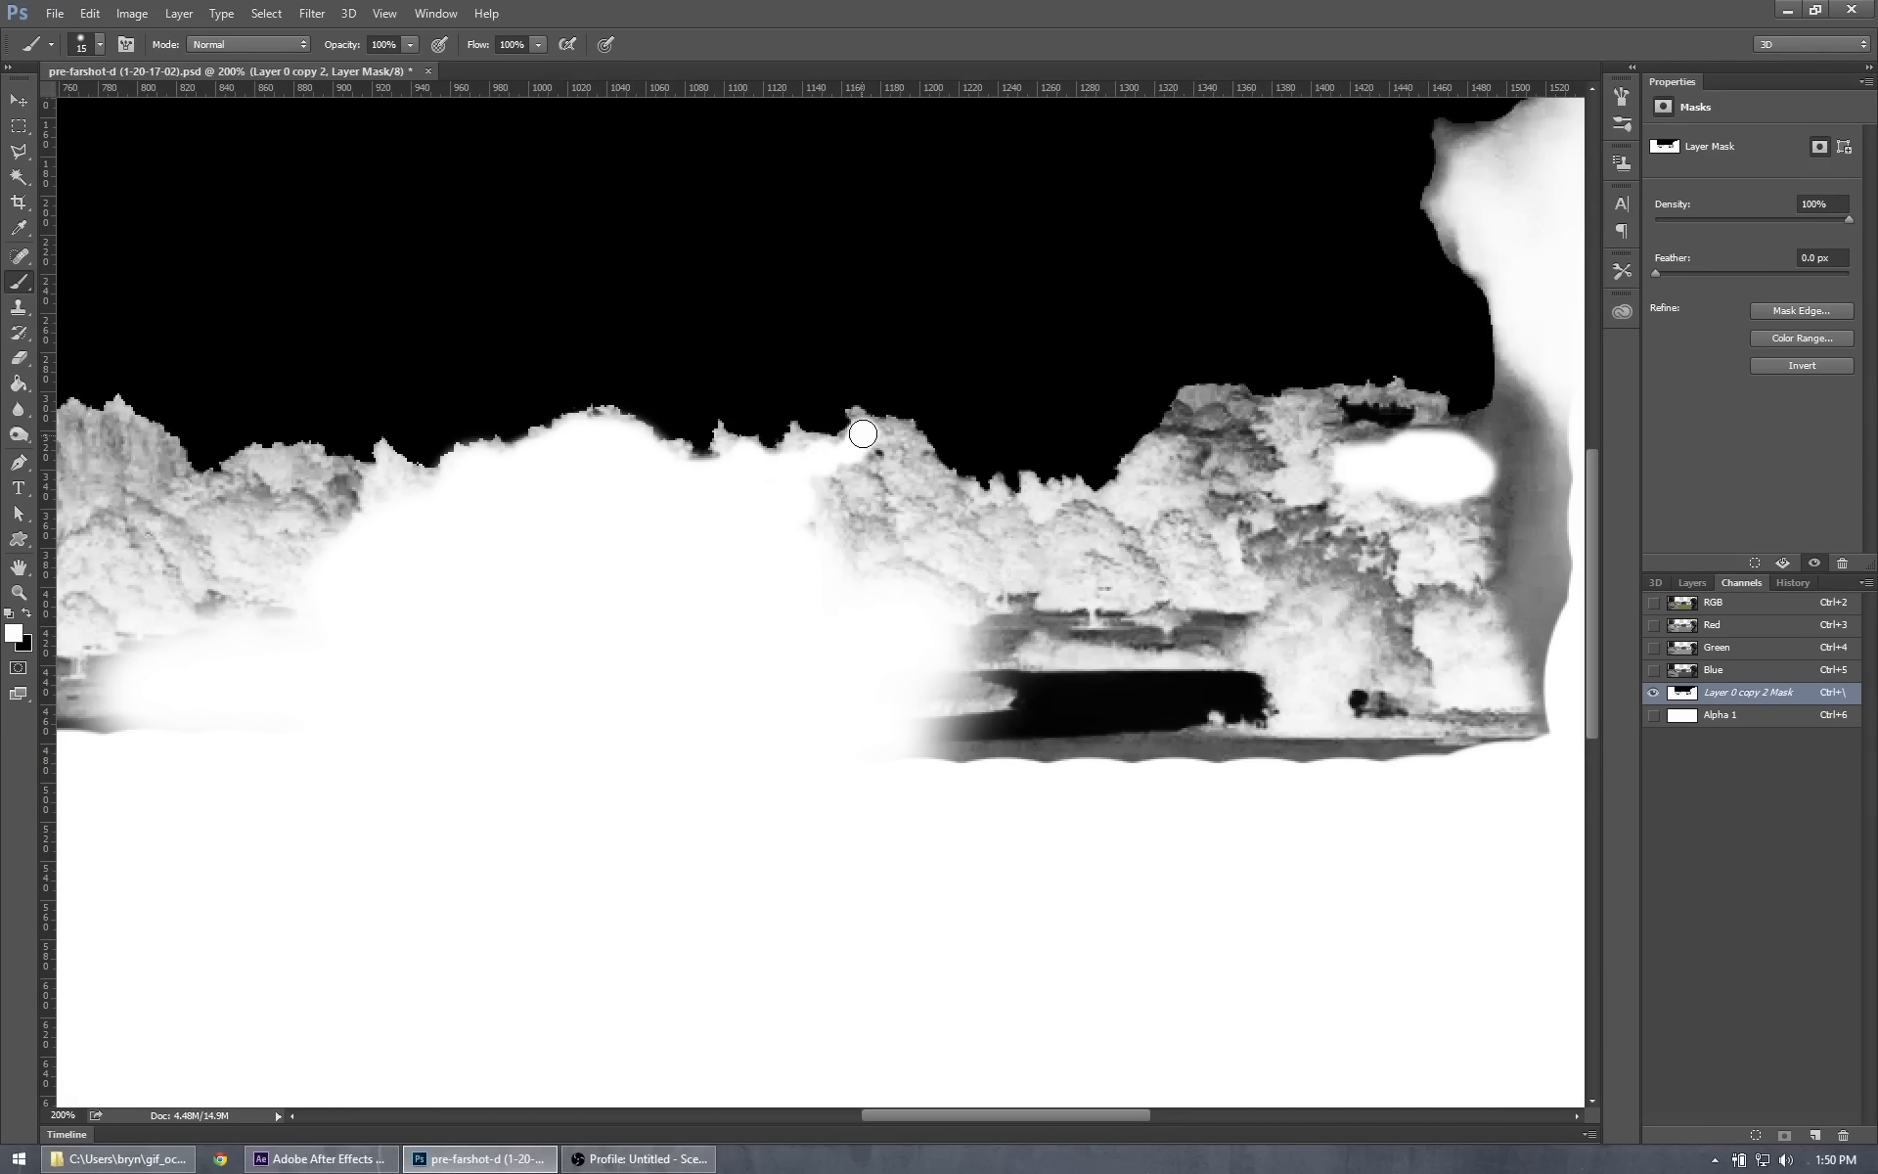
mouse_move(819, 457)
left_mouse_down()
mouse_move(834, 506)
mouse_move(786, 544)
mouse_move(822, 499)
mouse_move(839, 556)
mouse_move(885, 614)
left_mouse_up()
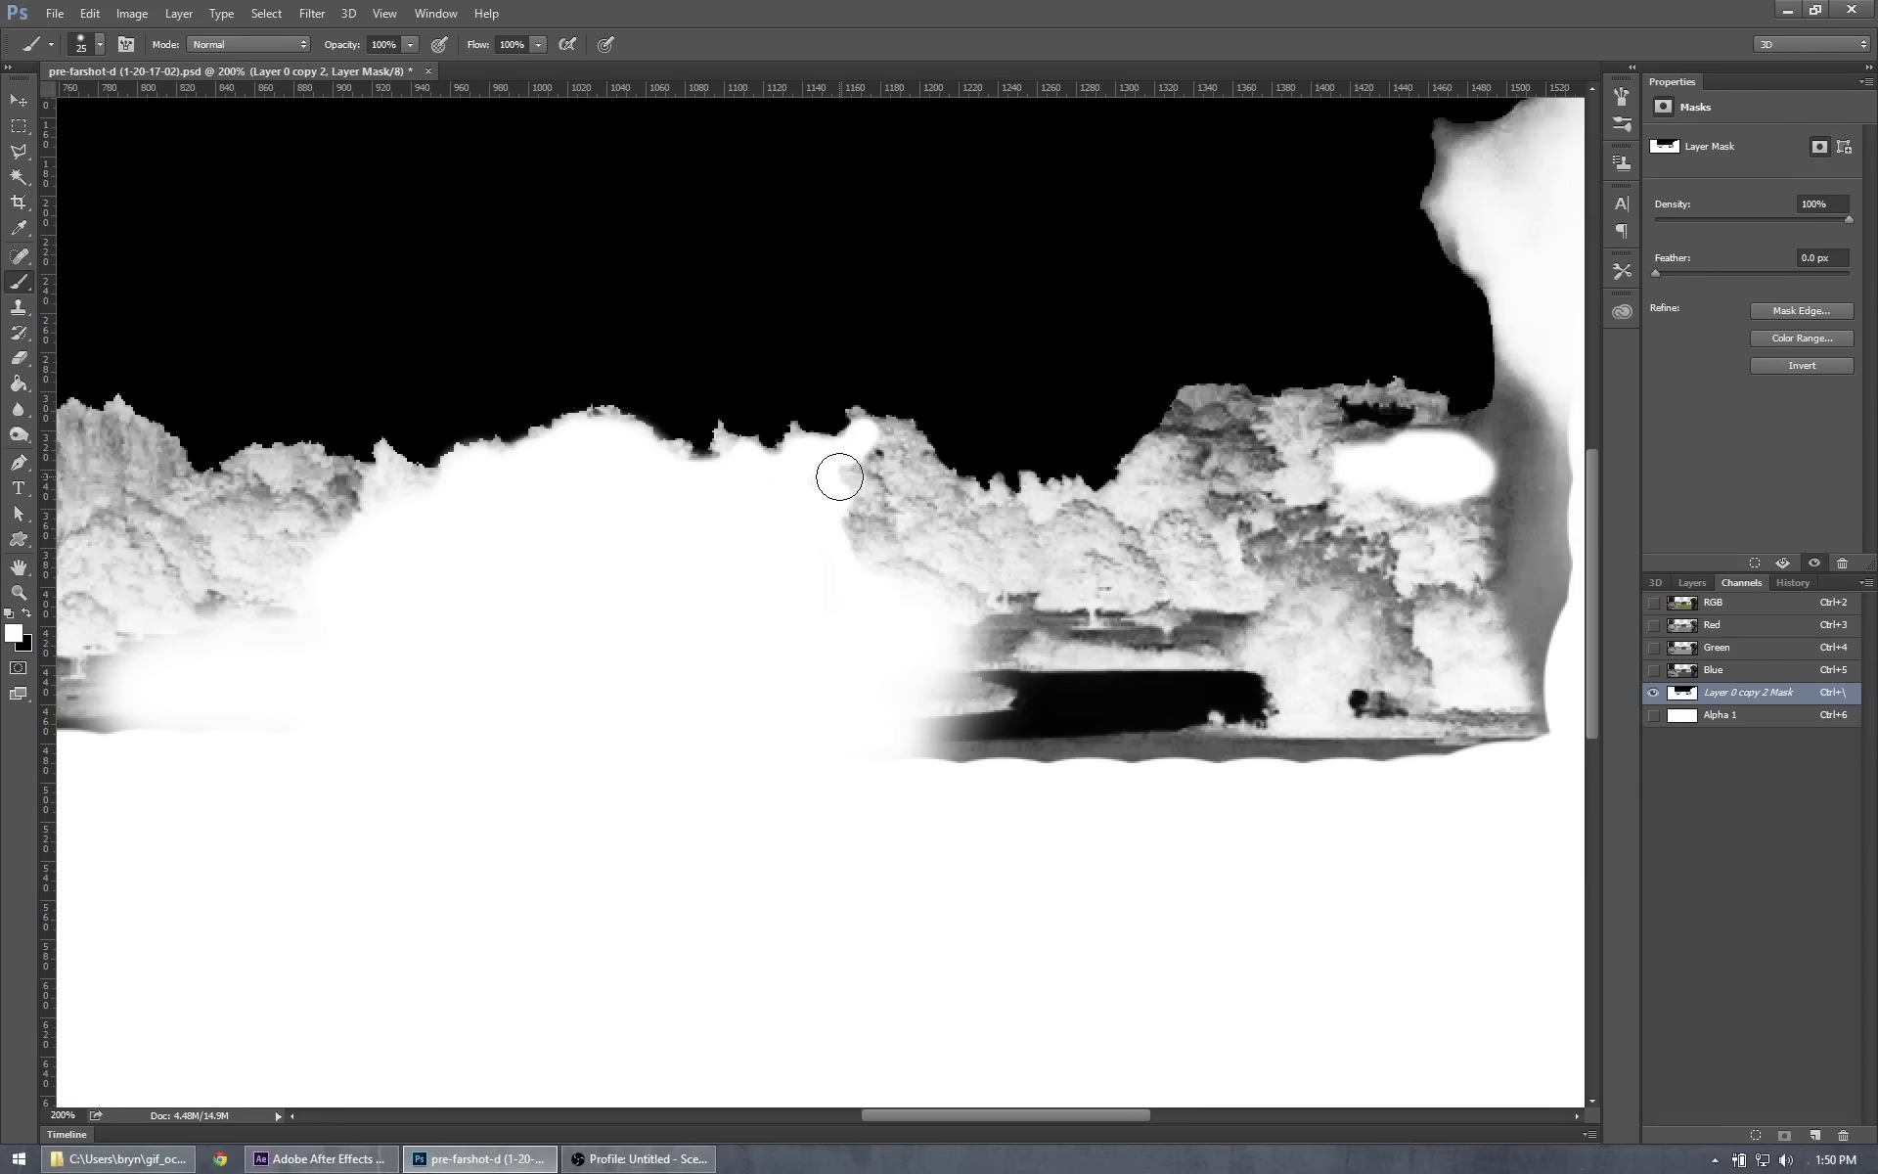
mouse_move(839, 478)
left_mouse_down()
mouse_move(894, 502)
mouse_move(840, 448)
mouse_move(898, 433)
mouse_move(915, 473)
mouse_move(900, 439)
left_mouse_up()
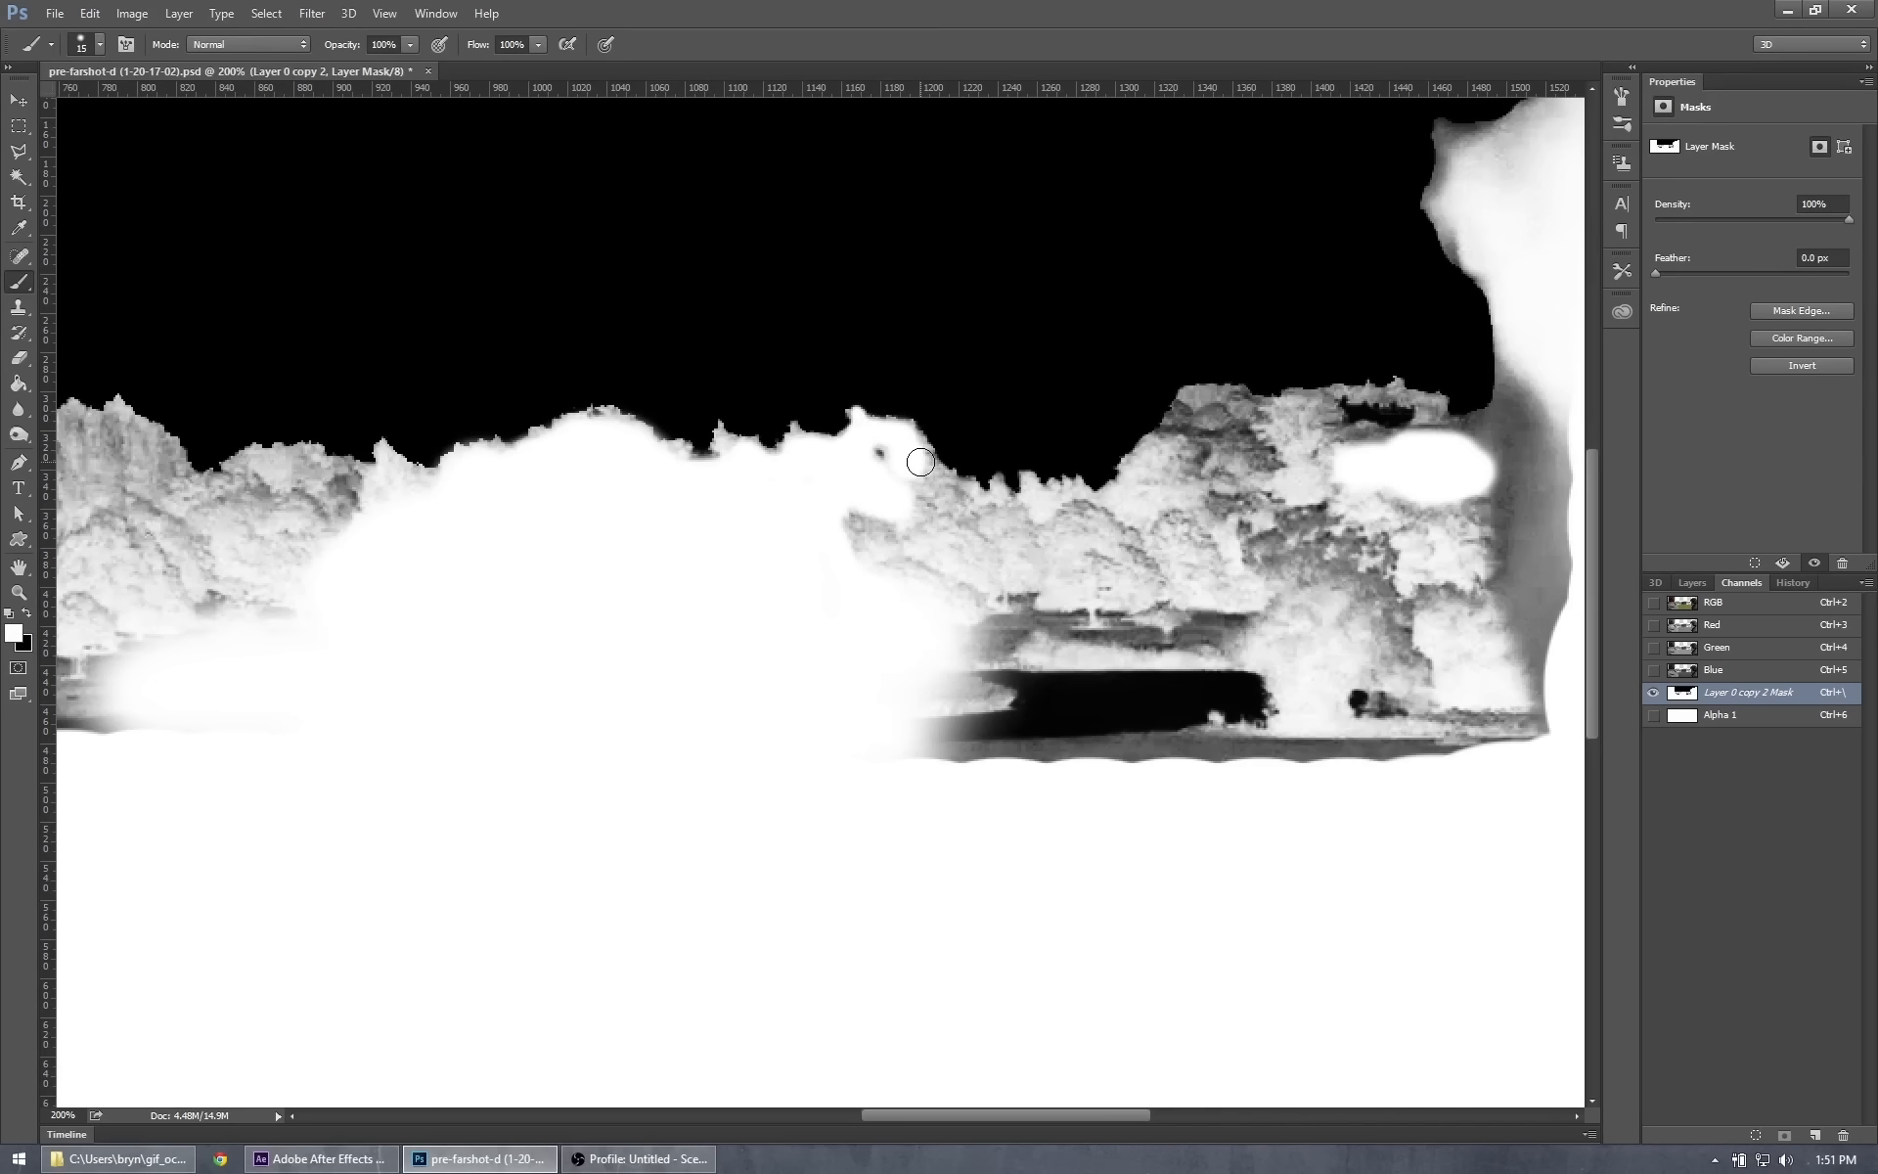
mouse_move(920, 462)
left_mouse_down()
mouse_move(889, 556)
mouse_move(900, 479)
mouse_move(851, 521)
mouse_move(863, 560)
left_mouse_up()
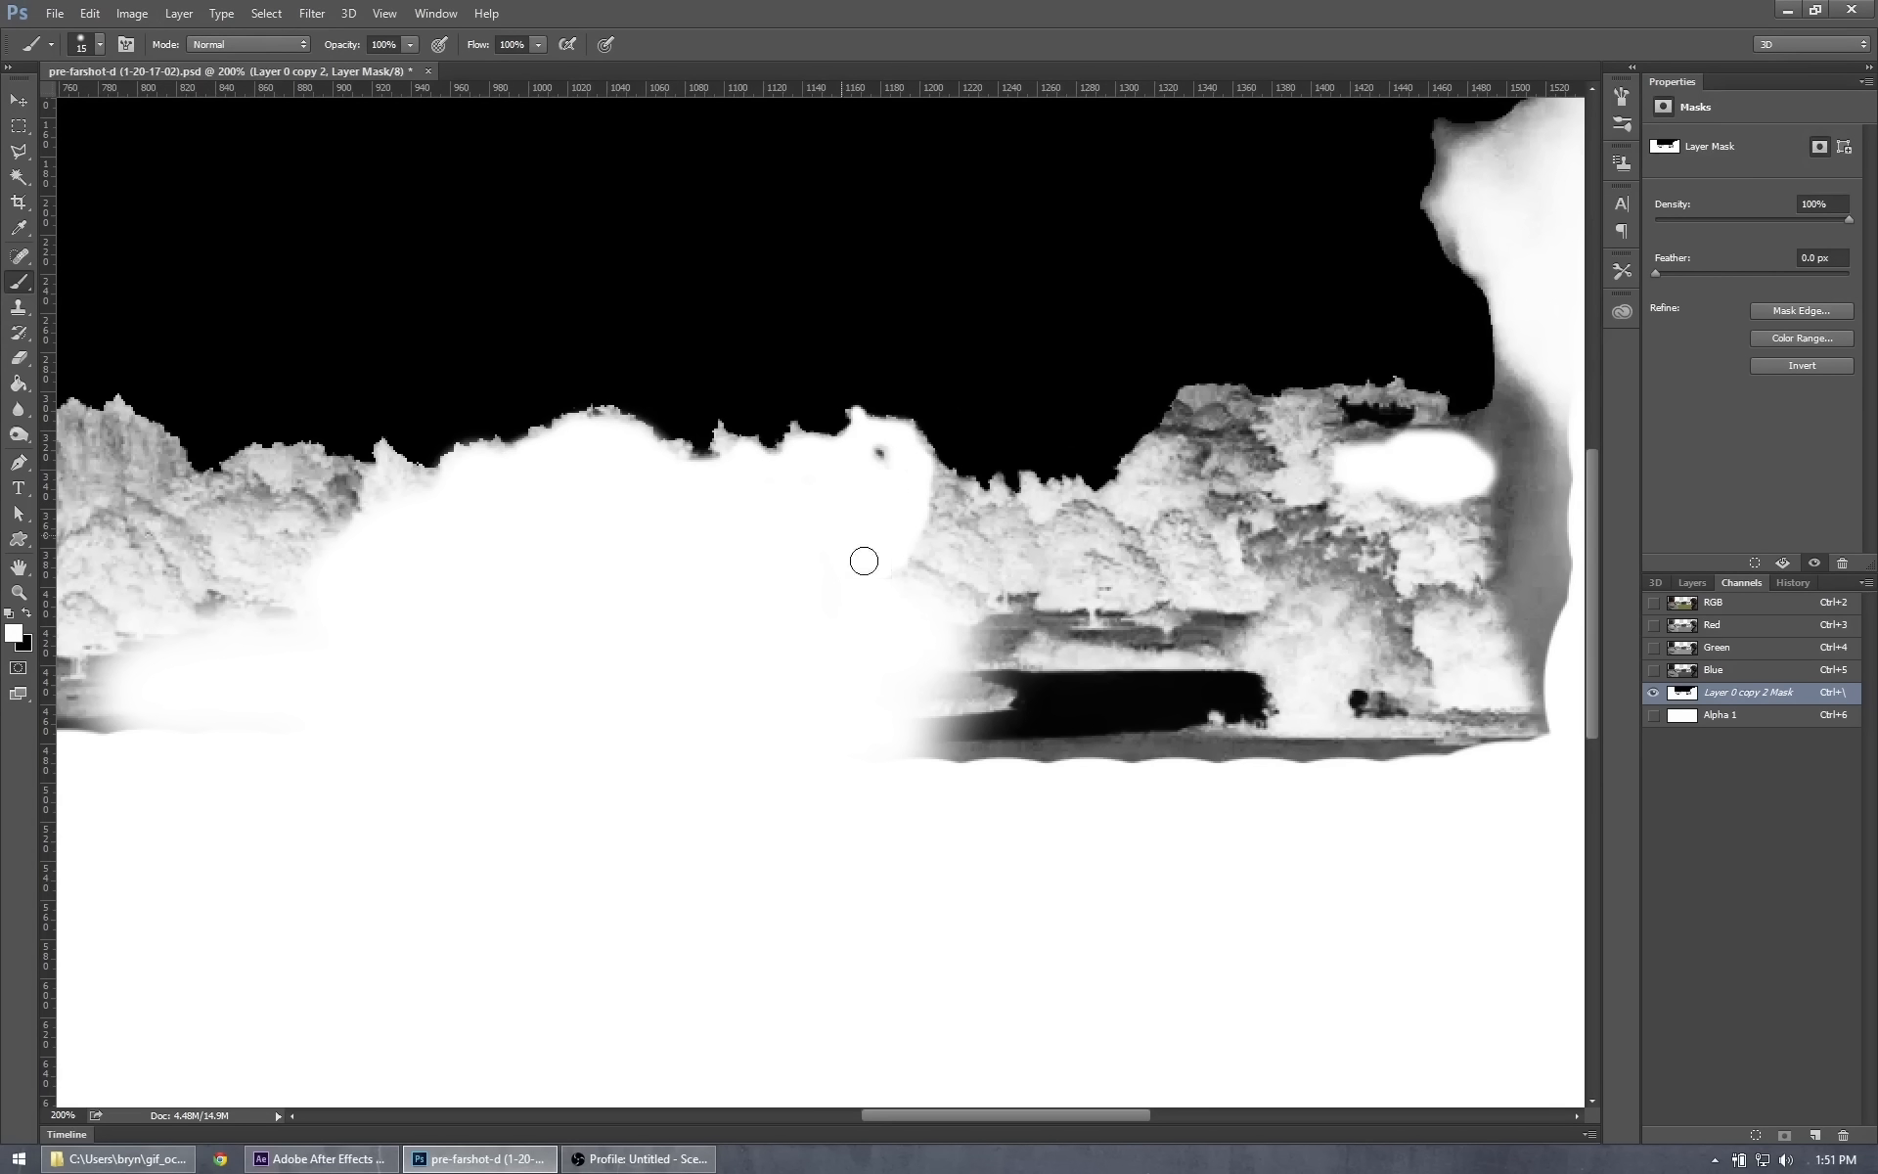
Paint the dark water and the remaining trees beside the right-hand man white with a 40 px brush.
key("bracketright")
key("bracketright")
key("bracketright")
left_click_drag(871, 743, 1245, 746)
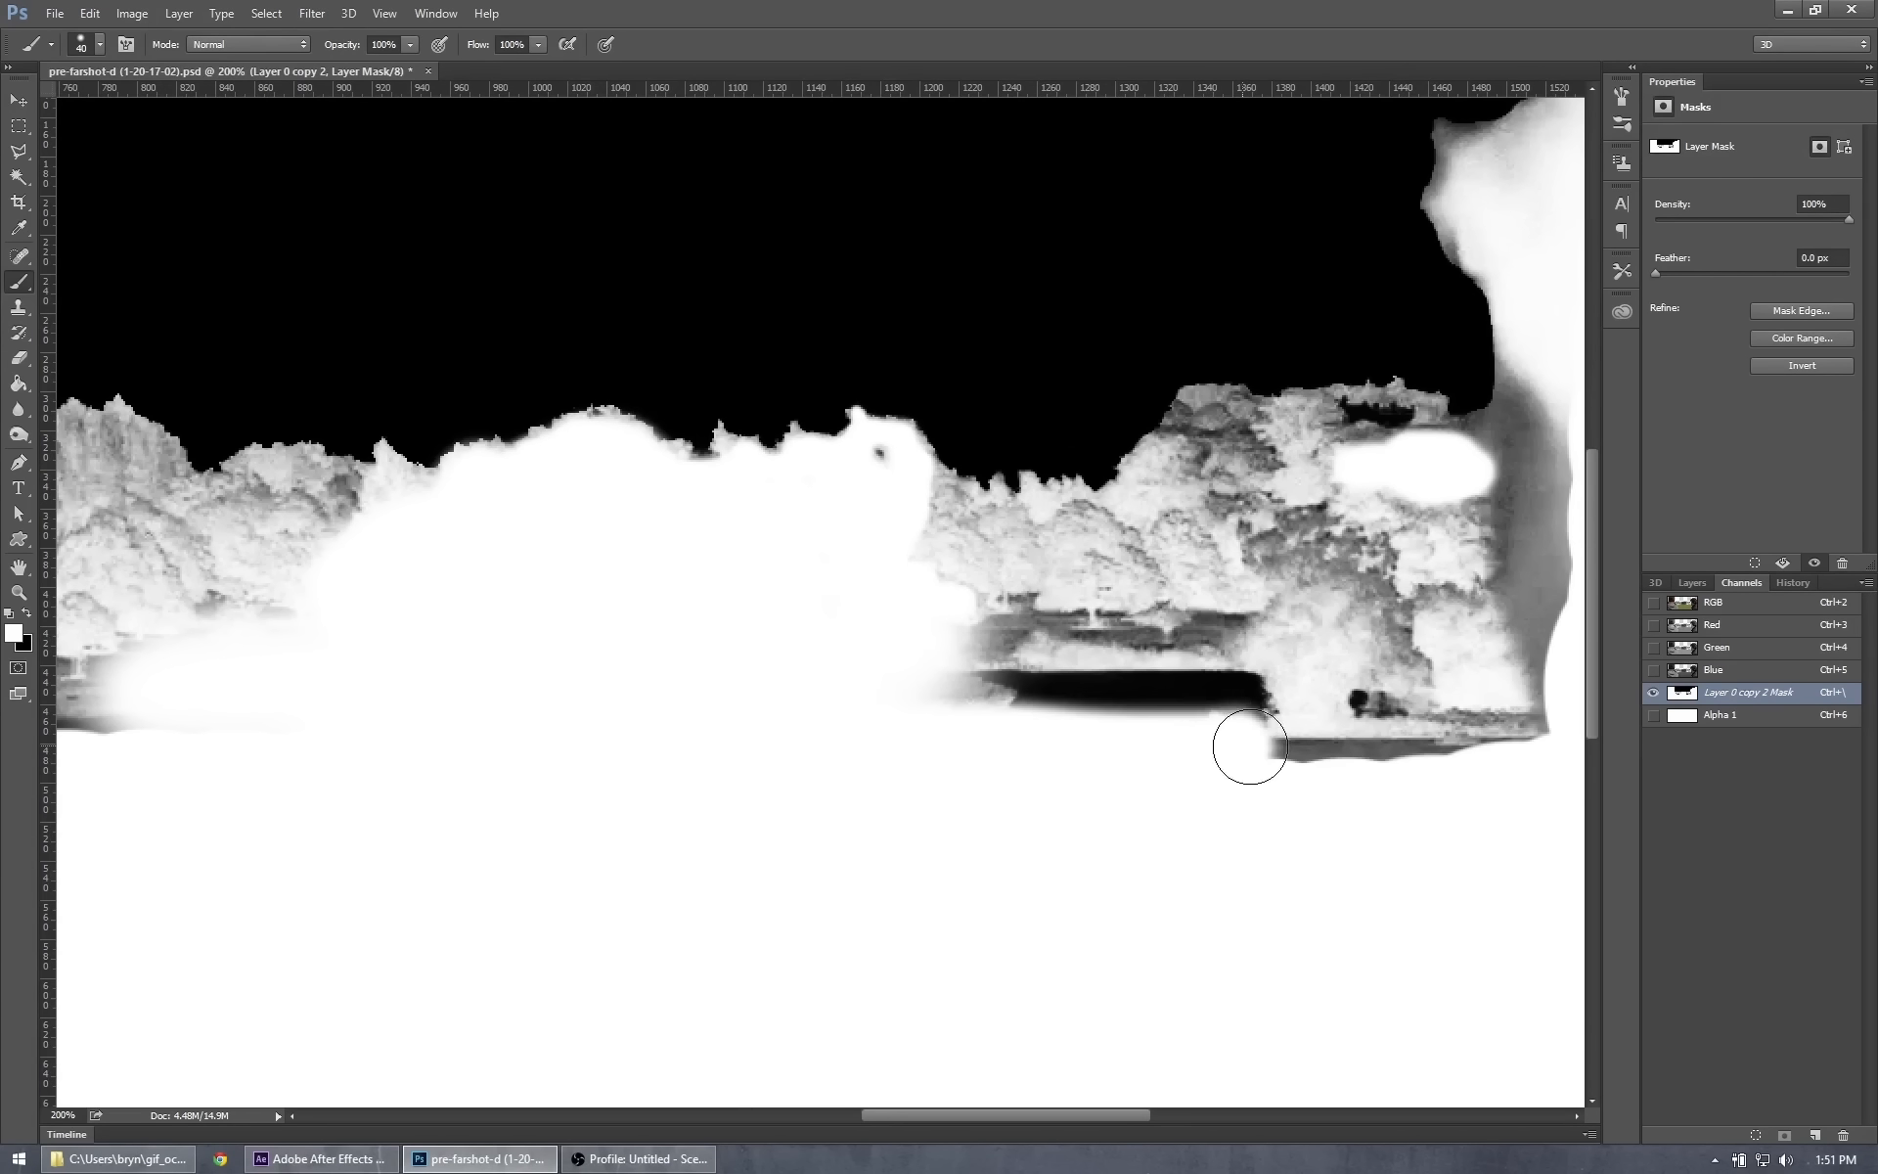
mouse_move(1533, 738)
left_mouse_down()
mouse_move(1363, 751)
mouse_move(1388, 658)
mouse_move(1014, 621)
mouse_move(941, 581)
mouse_move(925, 500)
mouse_move(1043, 537)
mouse_move(1023, 537)
mouse_move(1165, 532)
mouse_move(1081, 519)
mouse_move(1102, 537)
mouse_move(1216, 424)
mouse_move(1194, 453)
mouse_move(1274, 449)
mouse_move(1165, 611)
mouse_move(1445, 449)
mouse_move(1400, 533)
mouse_move(1311, 596)
mouse_move(1509, 675)
mouse_move(1459, 686)
mouse_move(1559, 495)
mouse_move(1455, 516)
mouse_move(1475, 451)
mouse_move(1471, 495)
left_mouse_up()
Paint two tall white strokes from the right-hand treetops up into the black sky with a 35 px brush.
key("bracketleft")
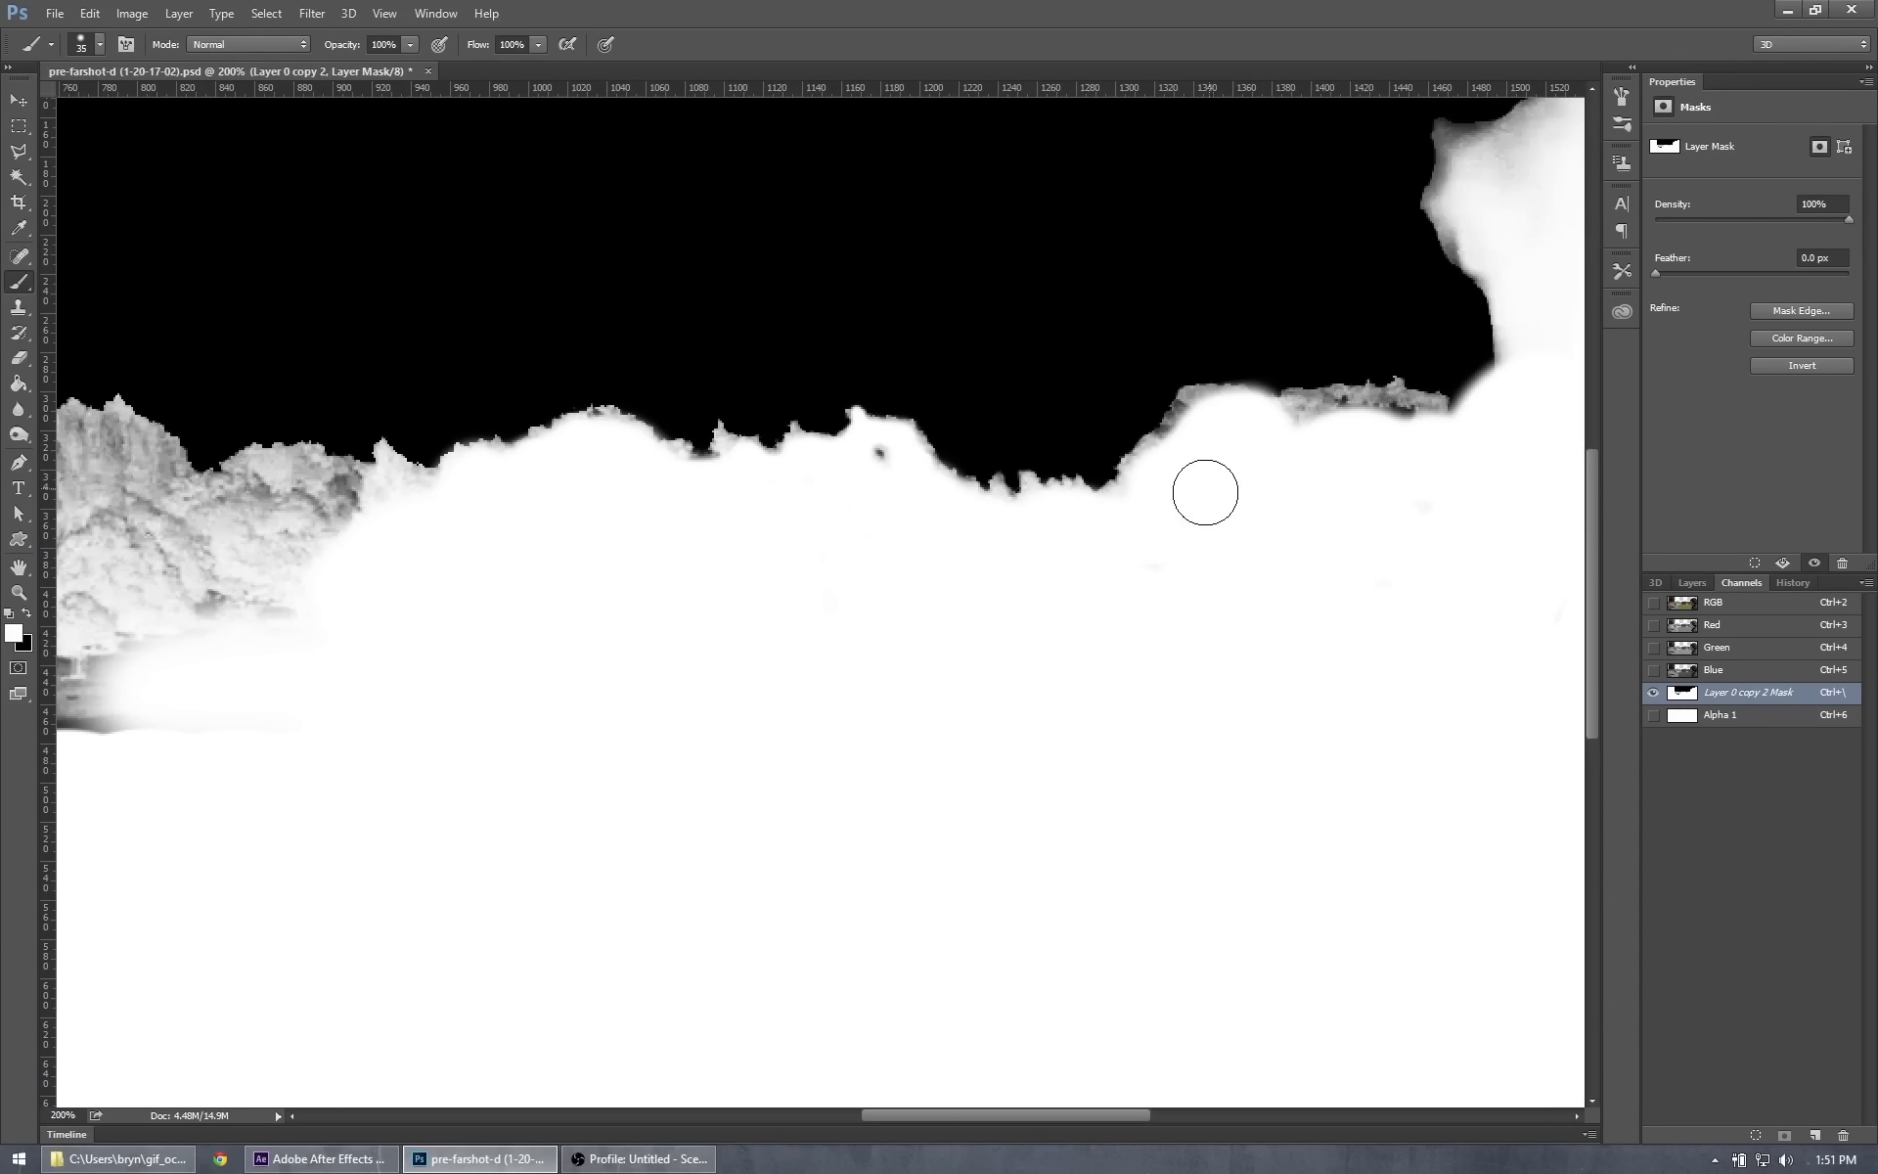
mouse_move(1206, 383)
left_mouse_down()
mouse_move(1265, 196)
mouse_move(1223, 394)
left_mouse_up()
mouse_move(1345, 181)
left_mouse_down()
mouse_move(1303, 417)
mouse_move(1295, 362)
mouse_move(1258, 386)
left_mouse_up()
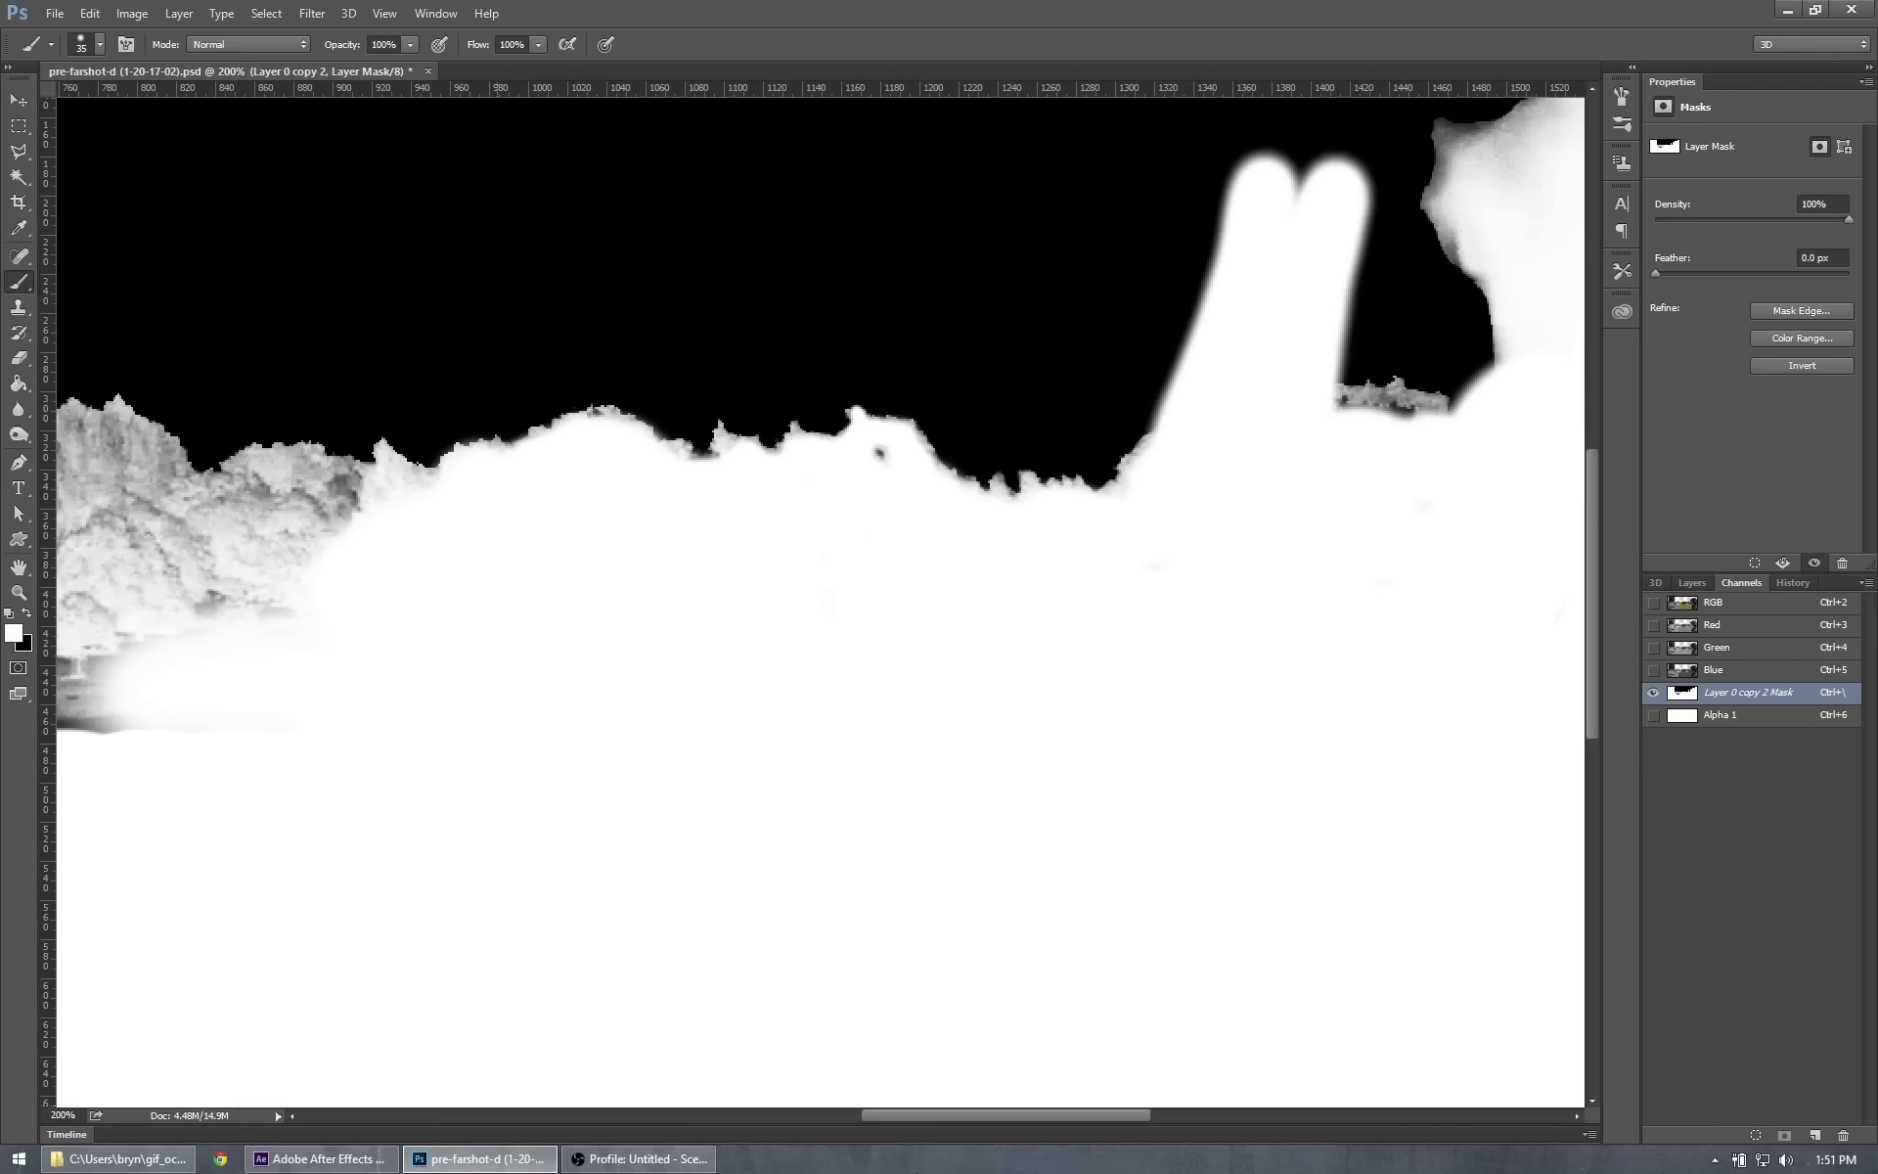
Paint the dark water and the bases of the trees beside the left-hand man white with a 35 px brush.
left_click_drag(949, 1117, 778, 1106)
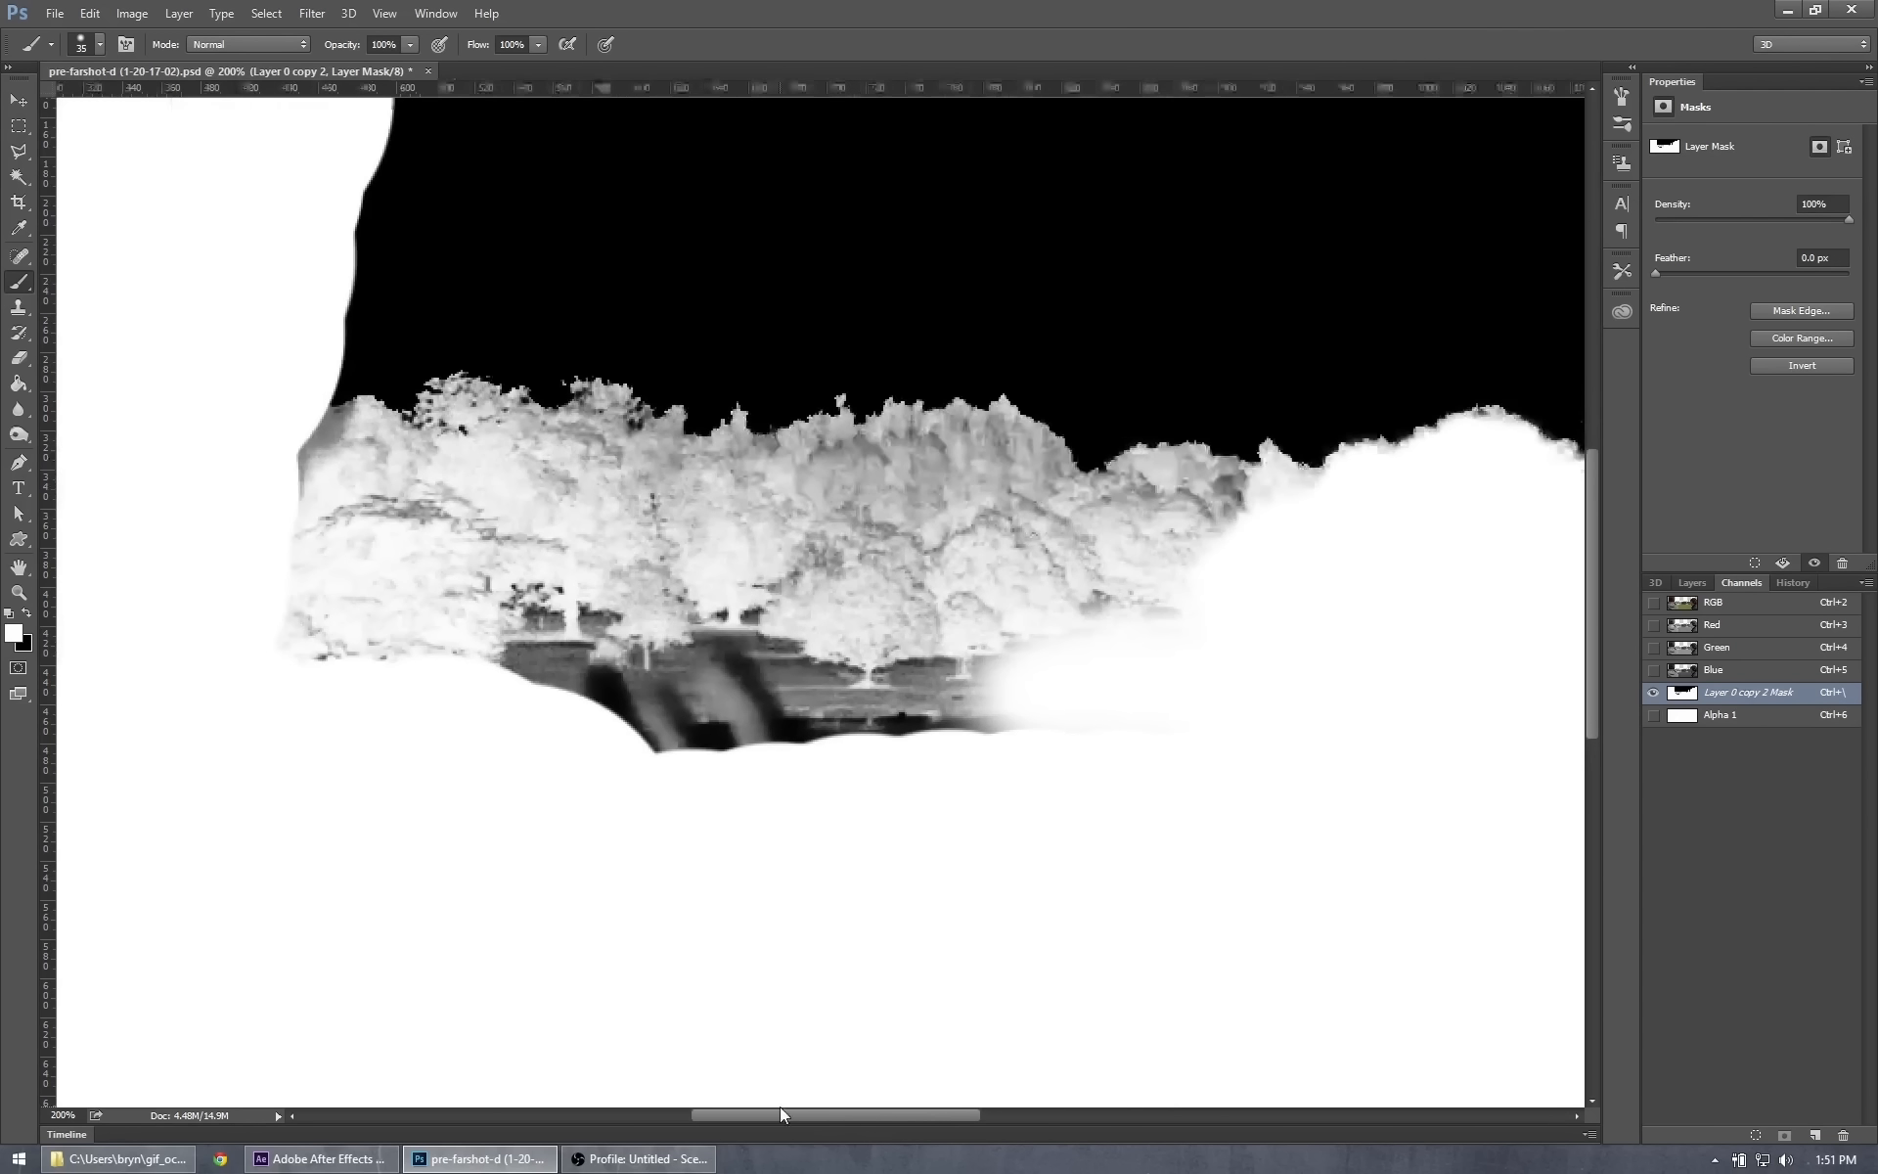
mouse_move(1089, 691)
left_mouse_down()
mouse_move(549, 741)
mouse_move(916, 694)
mouse_move(656, 687)
mouse_move(519, 750)
left_mouse_up()
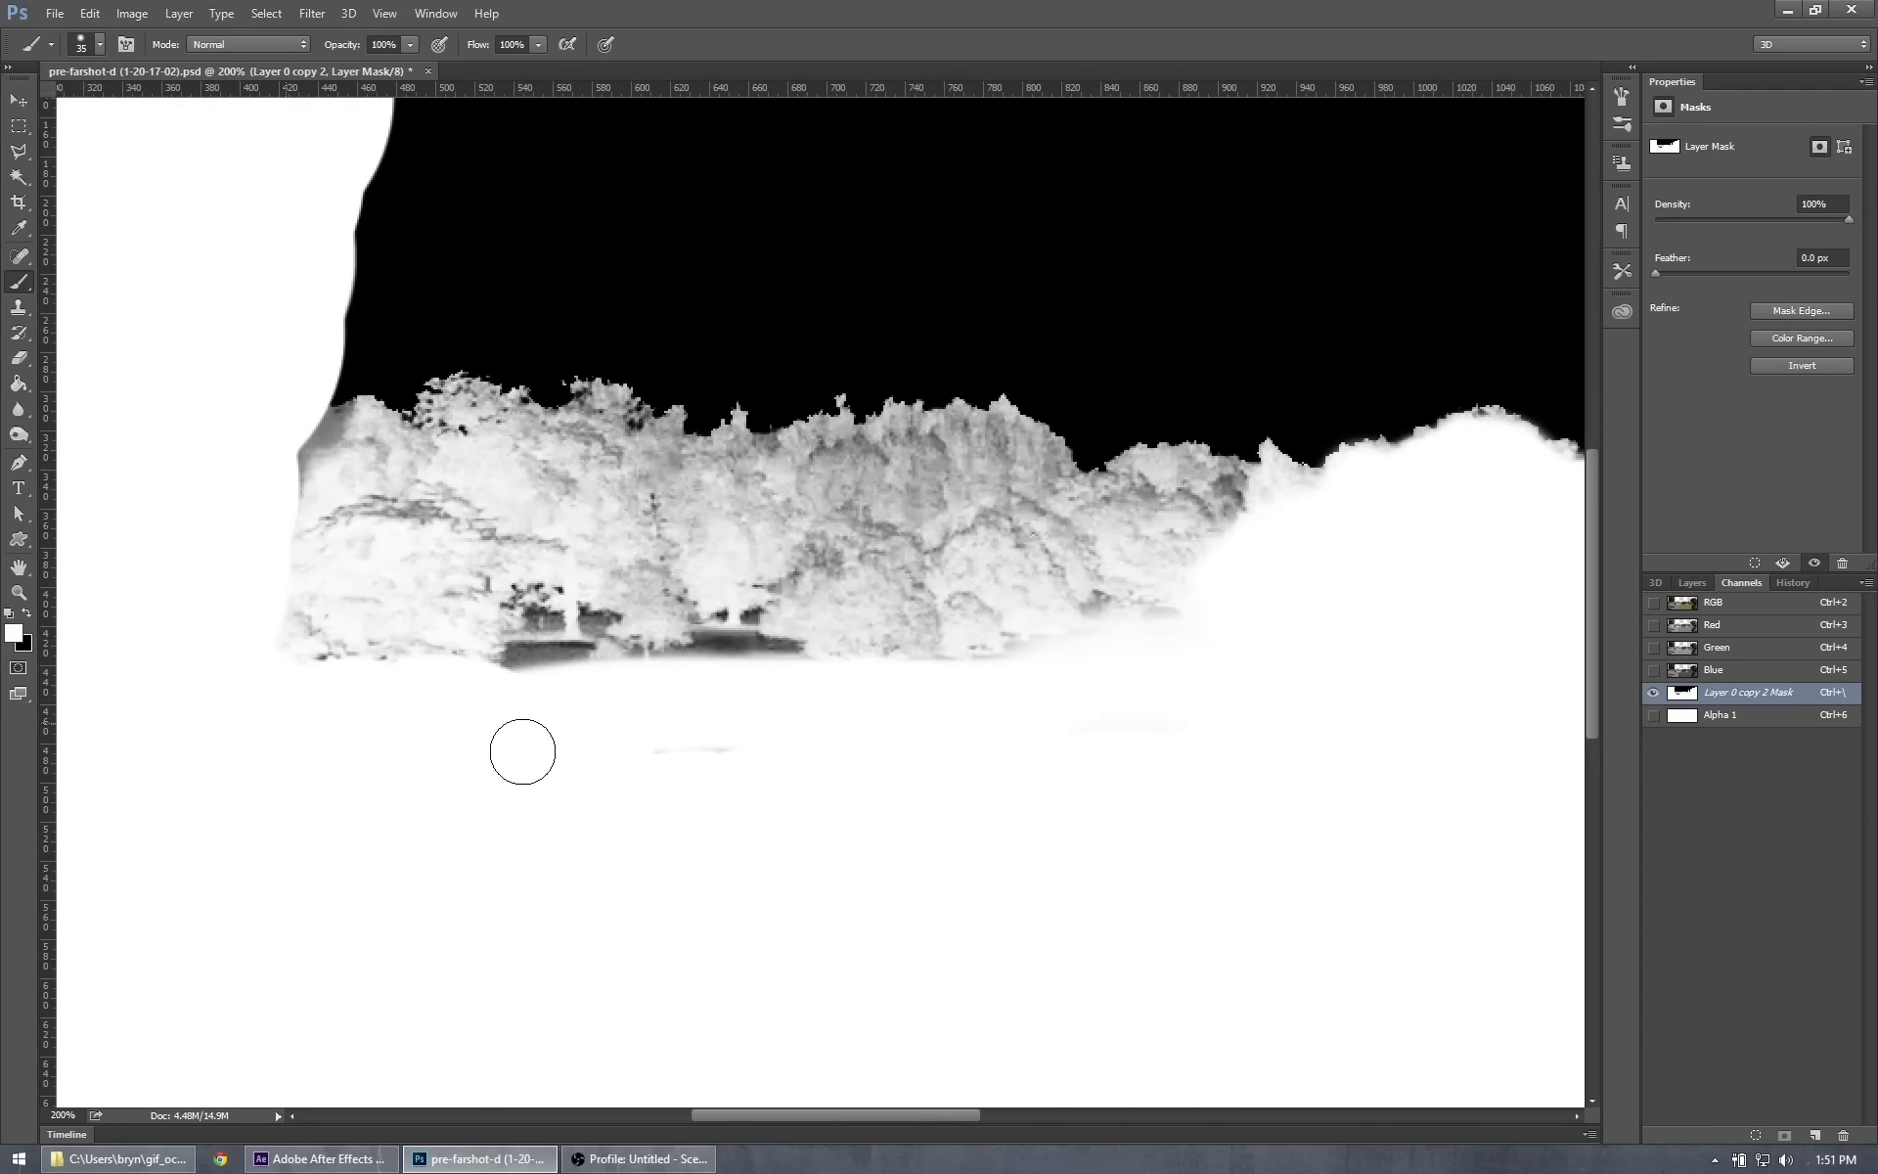
left_click_drag(291, 631, 781, 654)
left_click_drag(236, 536, 336, 548)
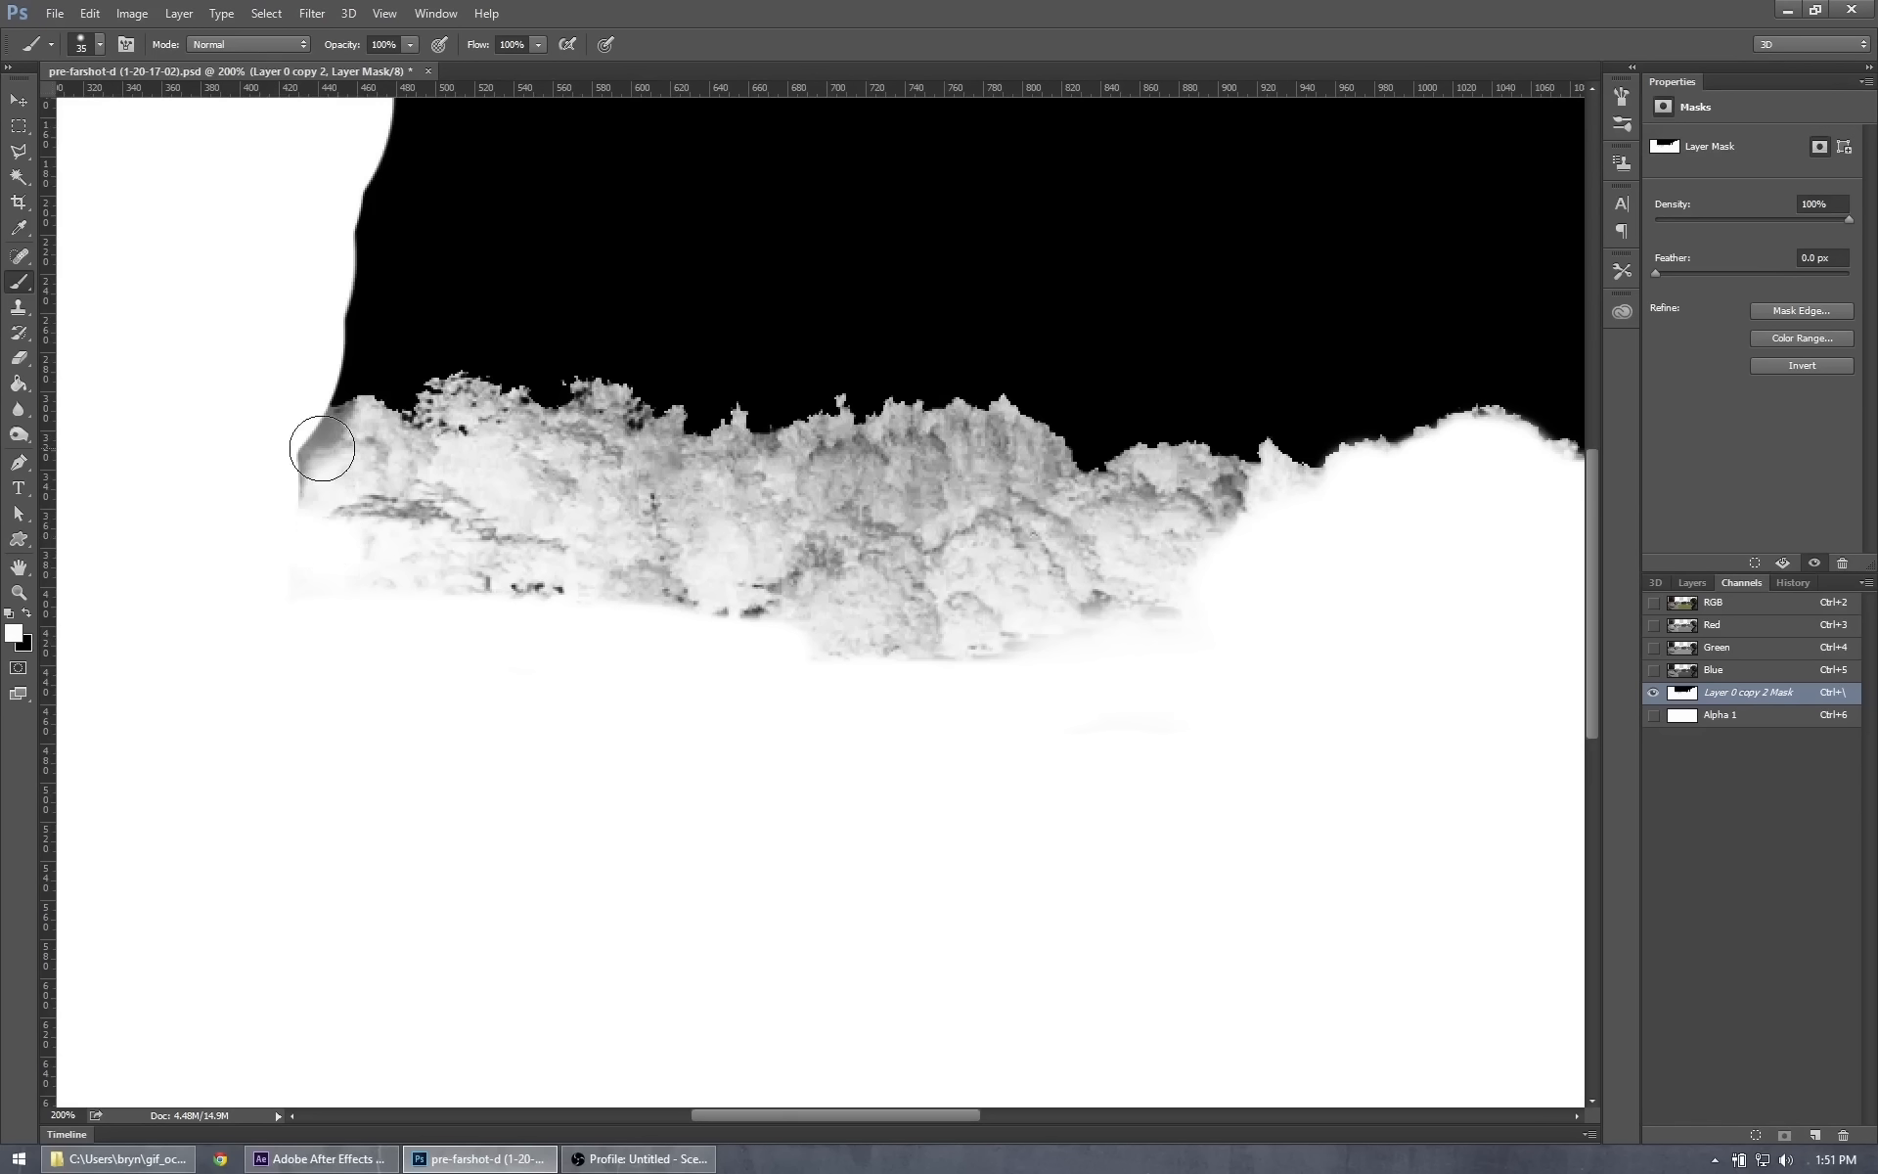
Paint the trees nearest the left-hand man and the lower central trees white with the 35 px brush, redoing the last stroke.
mouse_move(335, 442)
left_mouse_down()
mouse_move(272, 483)
mouse_move(344, 473)
mouse_move(281, 516)
mouse_move(474, 547)
mouse_move(344, 529)
mouse_move(268, 571)
mouse_move(476, 602)
mouse_move(239, 576)
mouse_move(427, 485)
mouse_move(374, 449)
mouse_move(461, 468)
mouse_move(485, 558)
mouse_move(637, 656)
mouse_move(562, 600)
mouse_move(612, 583)
mouse_move(880, 635)
mouse_move(1043, 637)
mouse_move(605, 580)
mouse_move(533, 546)
mouse_move(633, 519)
mouse_move(849, 589)
mouse_move(926, 675)
left_mouse_up()
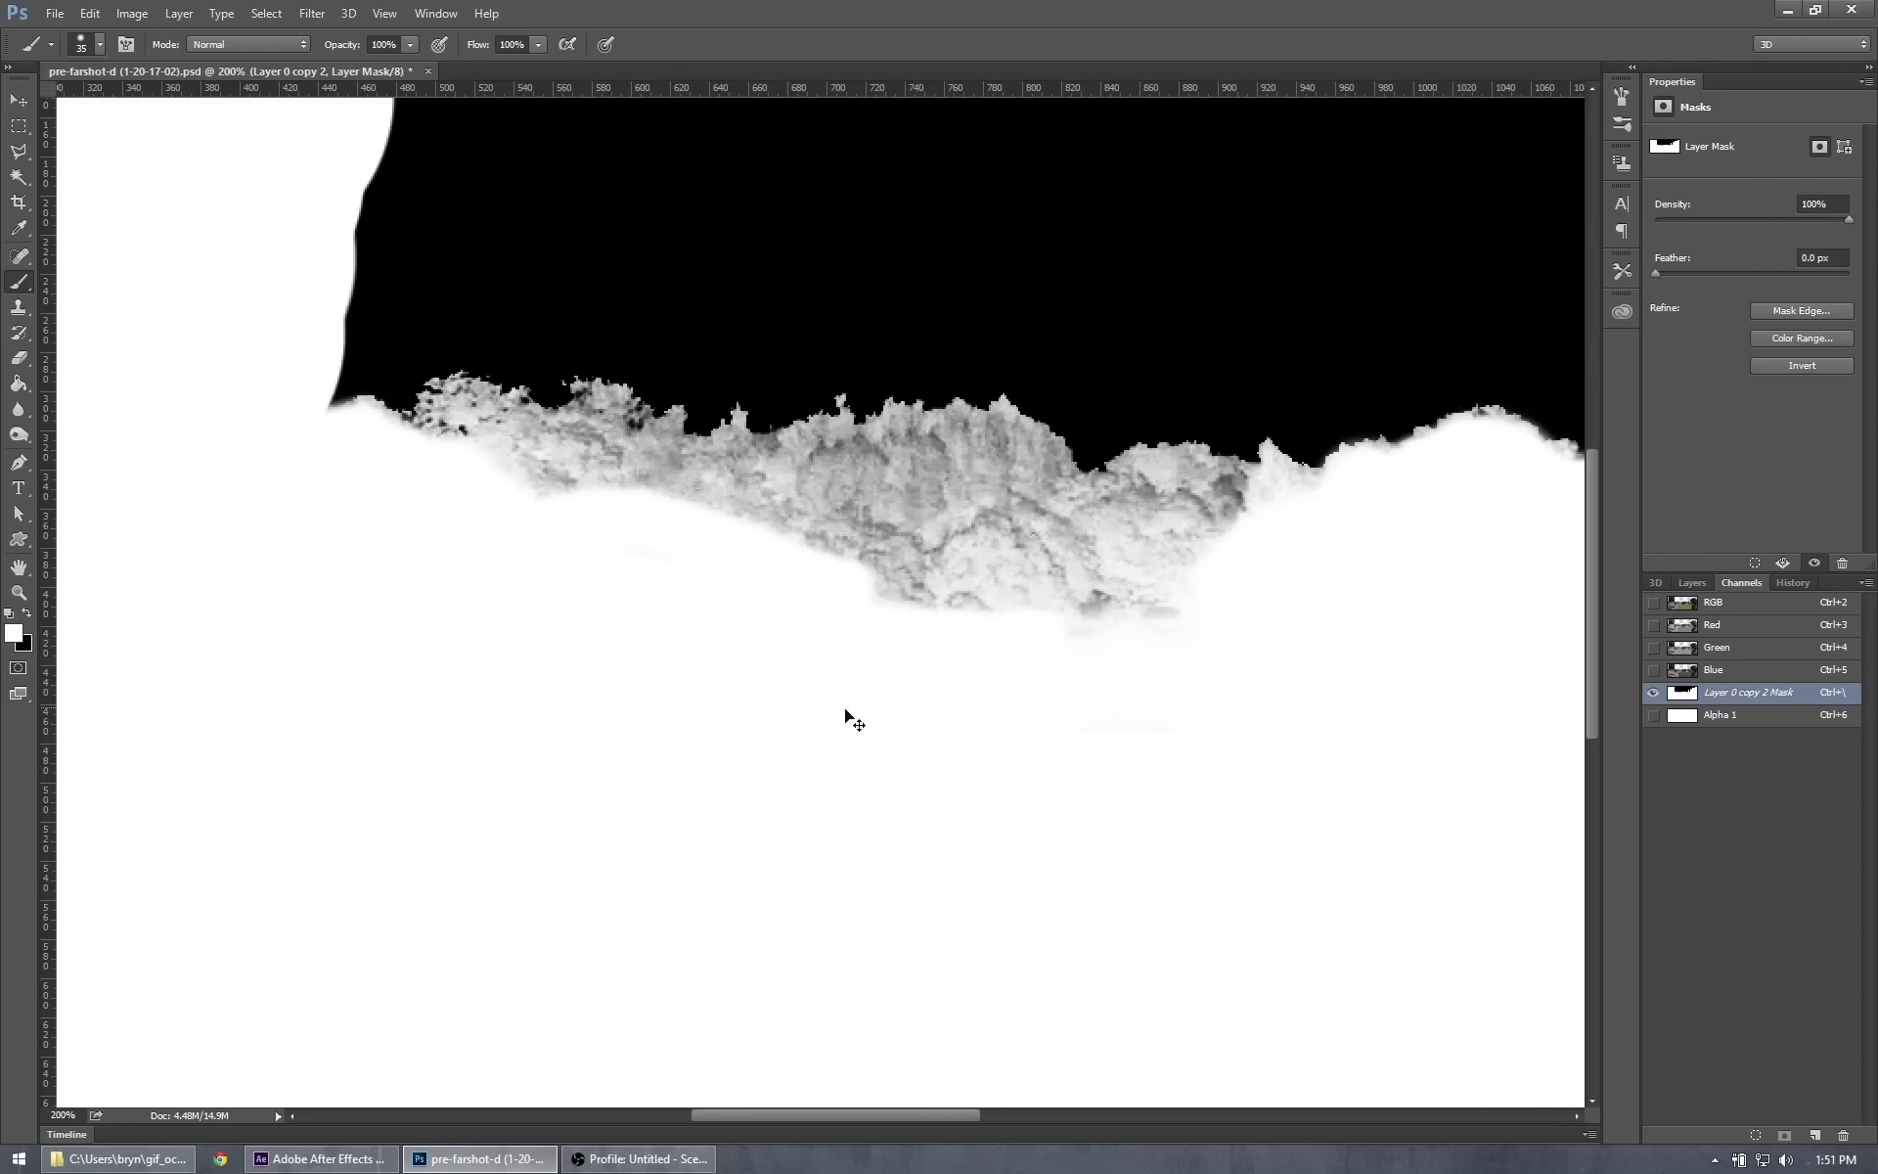
key("ctrl+z")
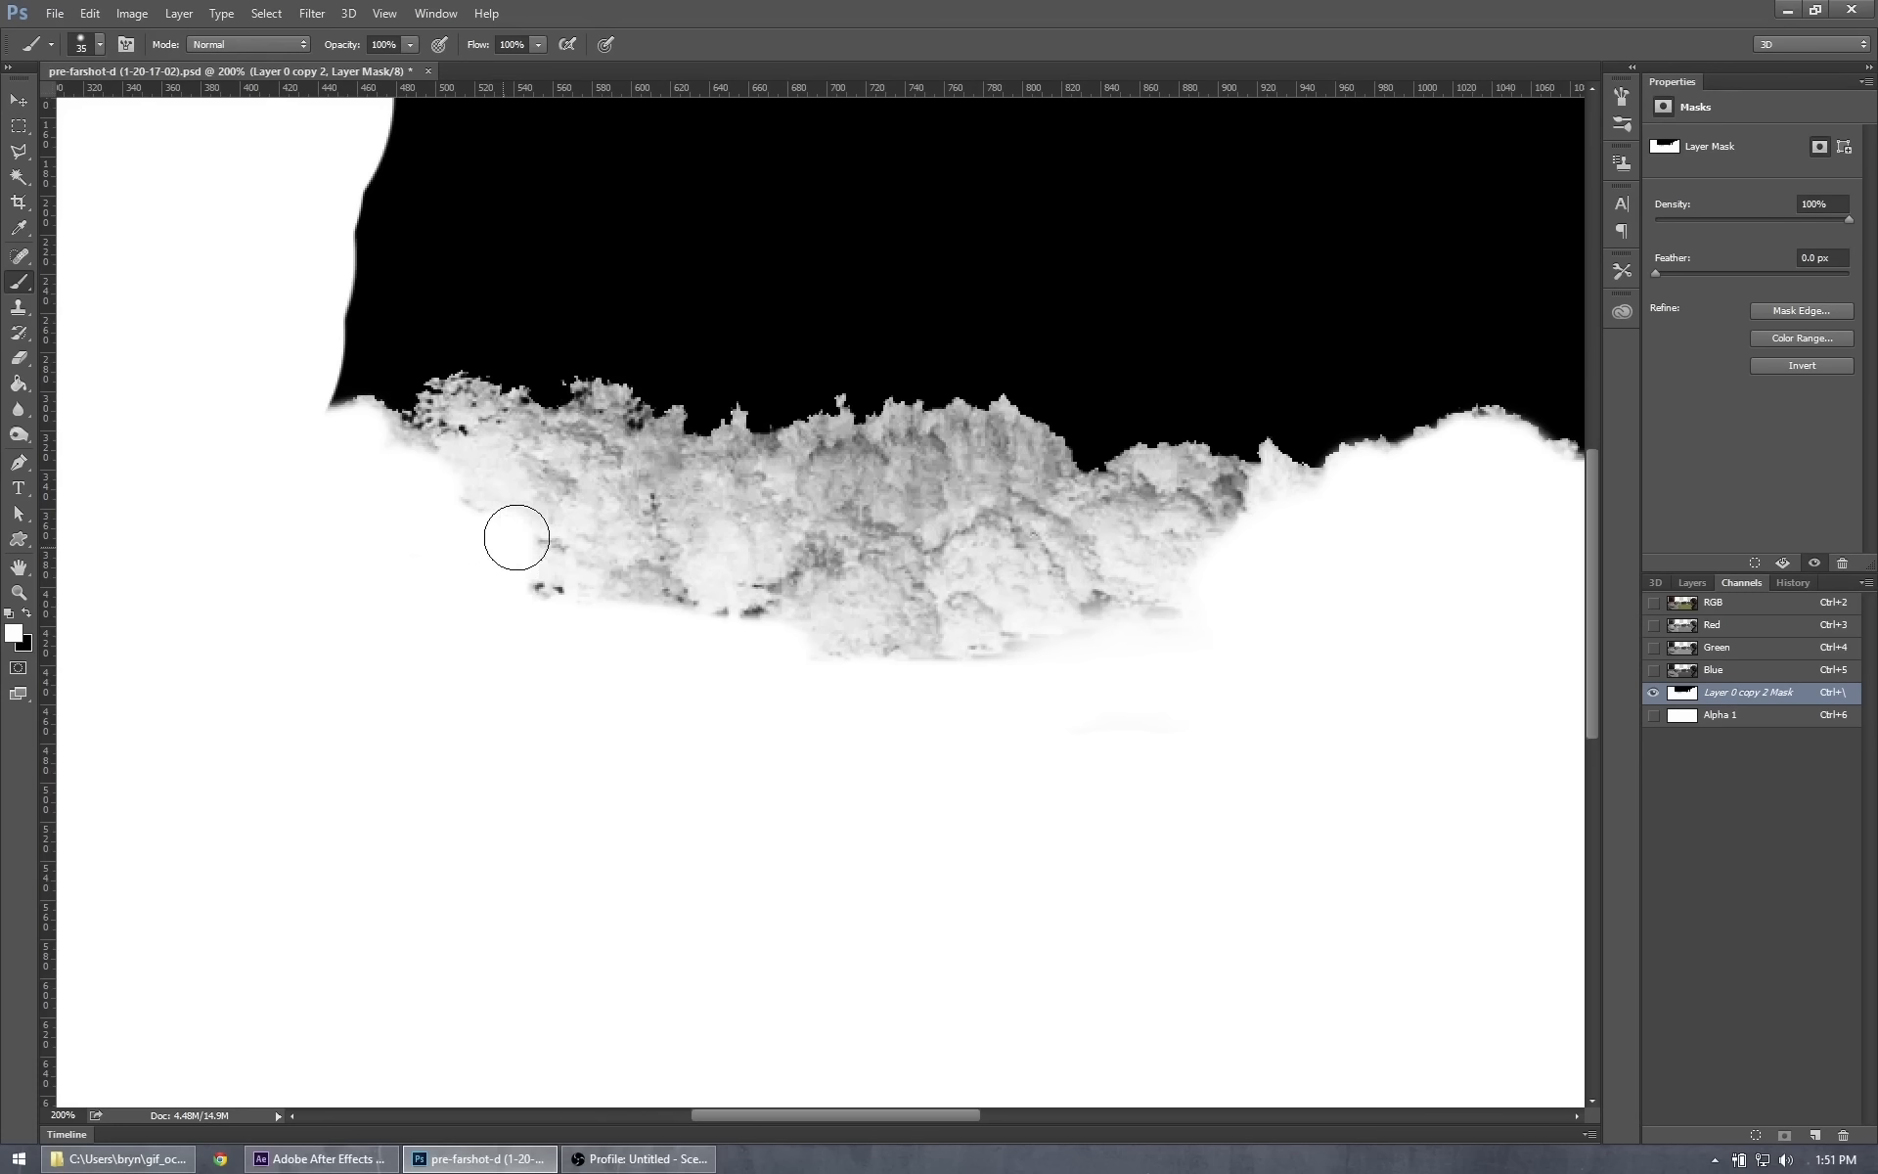
mouse_move(516, 537)
left_mouse_down()
mouse_move(596, 547)
mouse_move(631, 612)
mouse_move(618, 509)
mouse_move(632, 598)
mouse_move(679, 666)
mouse_move(804, 677)
mouse_move(834, 600)
mouse_move(733, 578)
mouse_move(728, 625)
mouse_move(755, 626)
mouse_move(677, 603)
mouse_move(598, 636)
mouse_move(550, 589)
mouse_move(584, 621)
mouse_move(802, 692)
mouse_move(927, 641)
mouse_move(533, 606)
left_mouse_up()
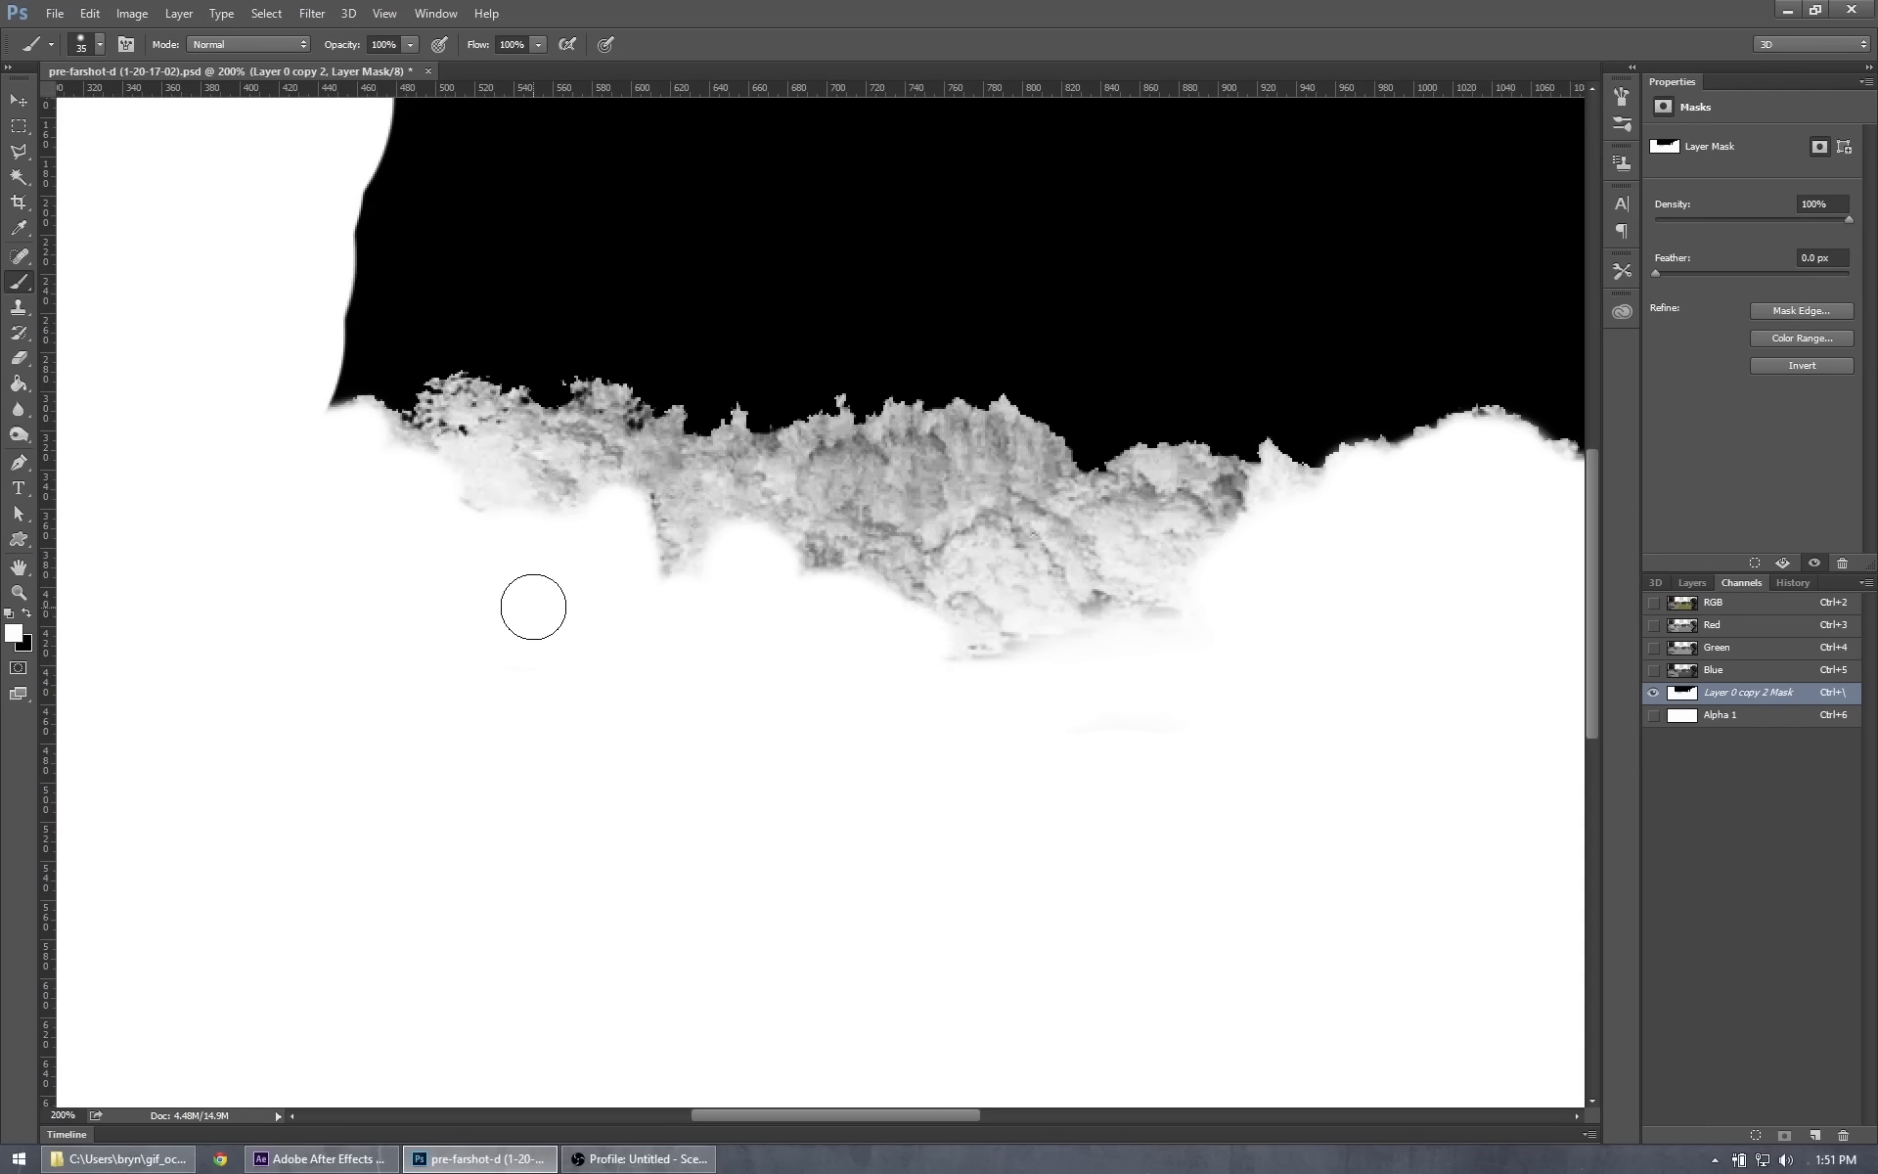
Fill the speckled leftmost treetop clump and the grey area under it with white using 7 and 9 px brushes.
key("bracketleft")
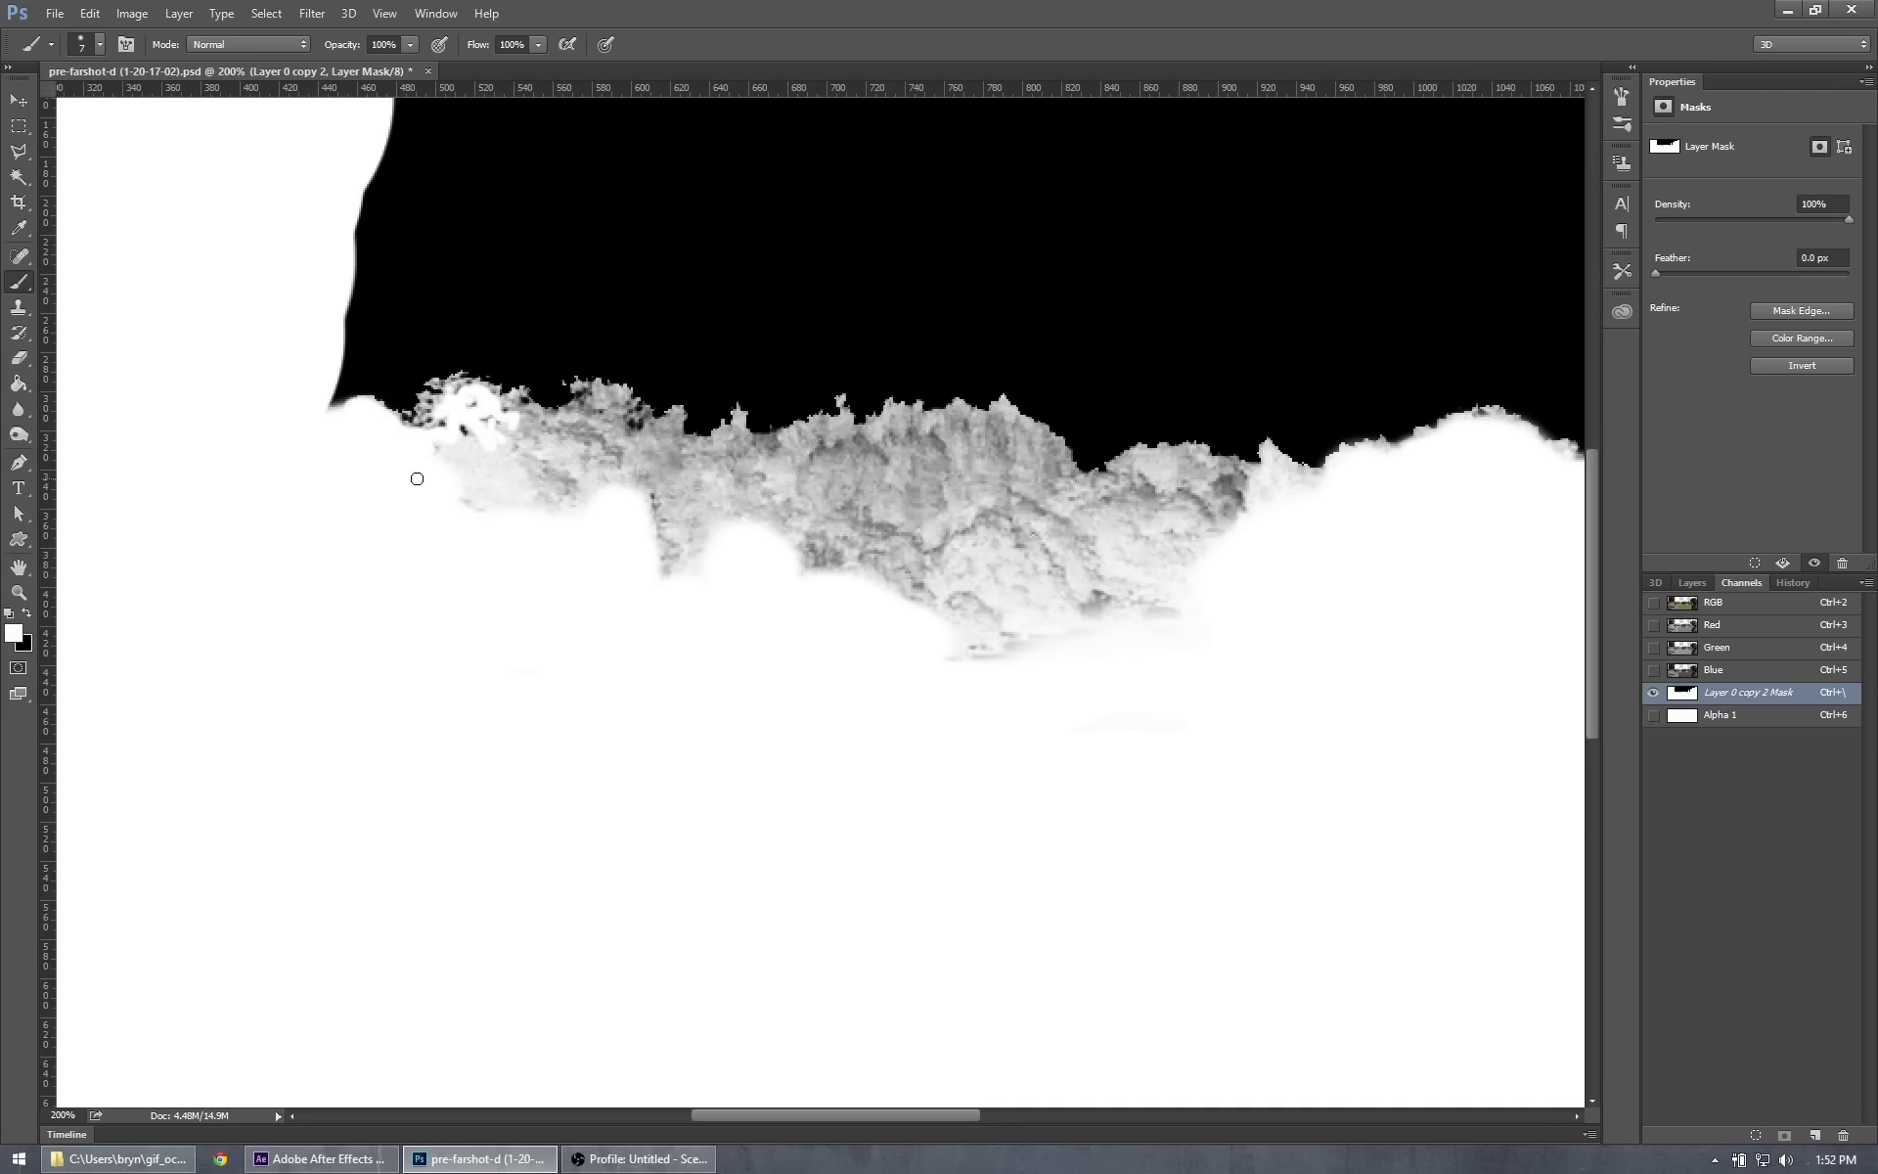
mouse_move(453, 455)
left_mouse_down()
mouse_move(496, 488)
mouse_move(456, 495)
mouse_move(502, 515)
mouse_move(472, 449)
mouse_move(494, 449)
mouse_move(539, 527)
mouse_move(514, 447)
mouse_move(529, 440)
mouse_move(575, 514)
mouse_move(530, 415)
left_mouse_up()
key("bracketleft")
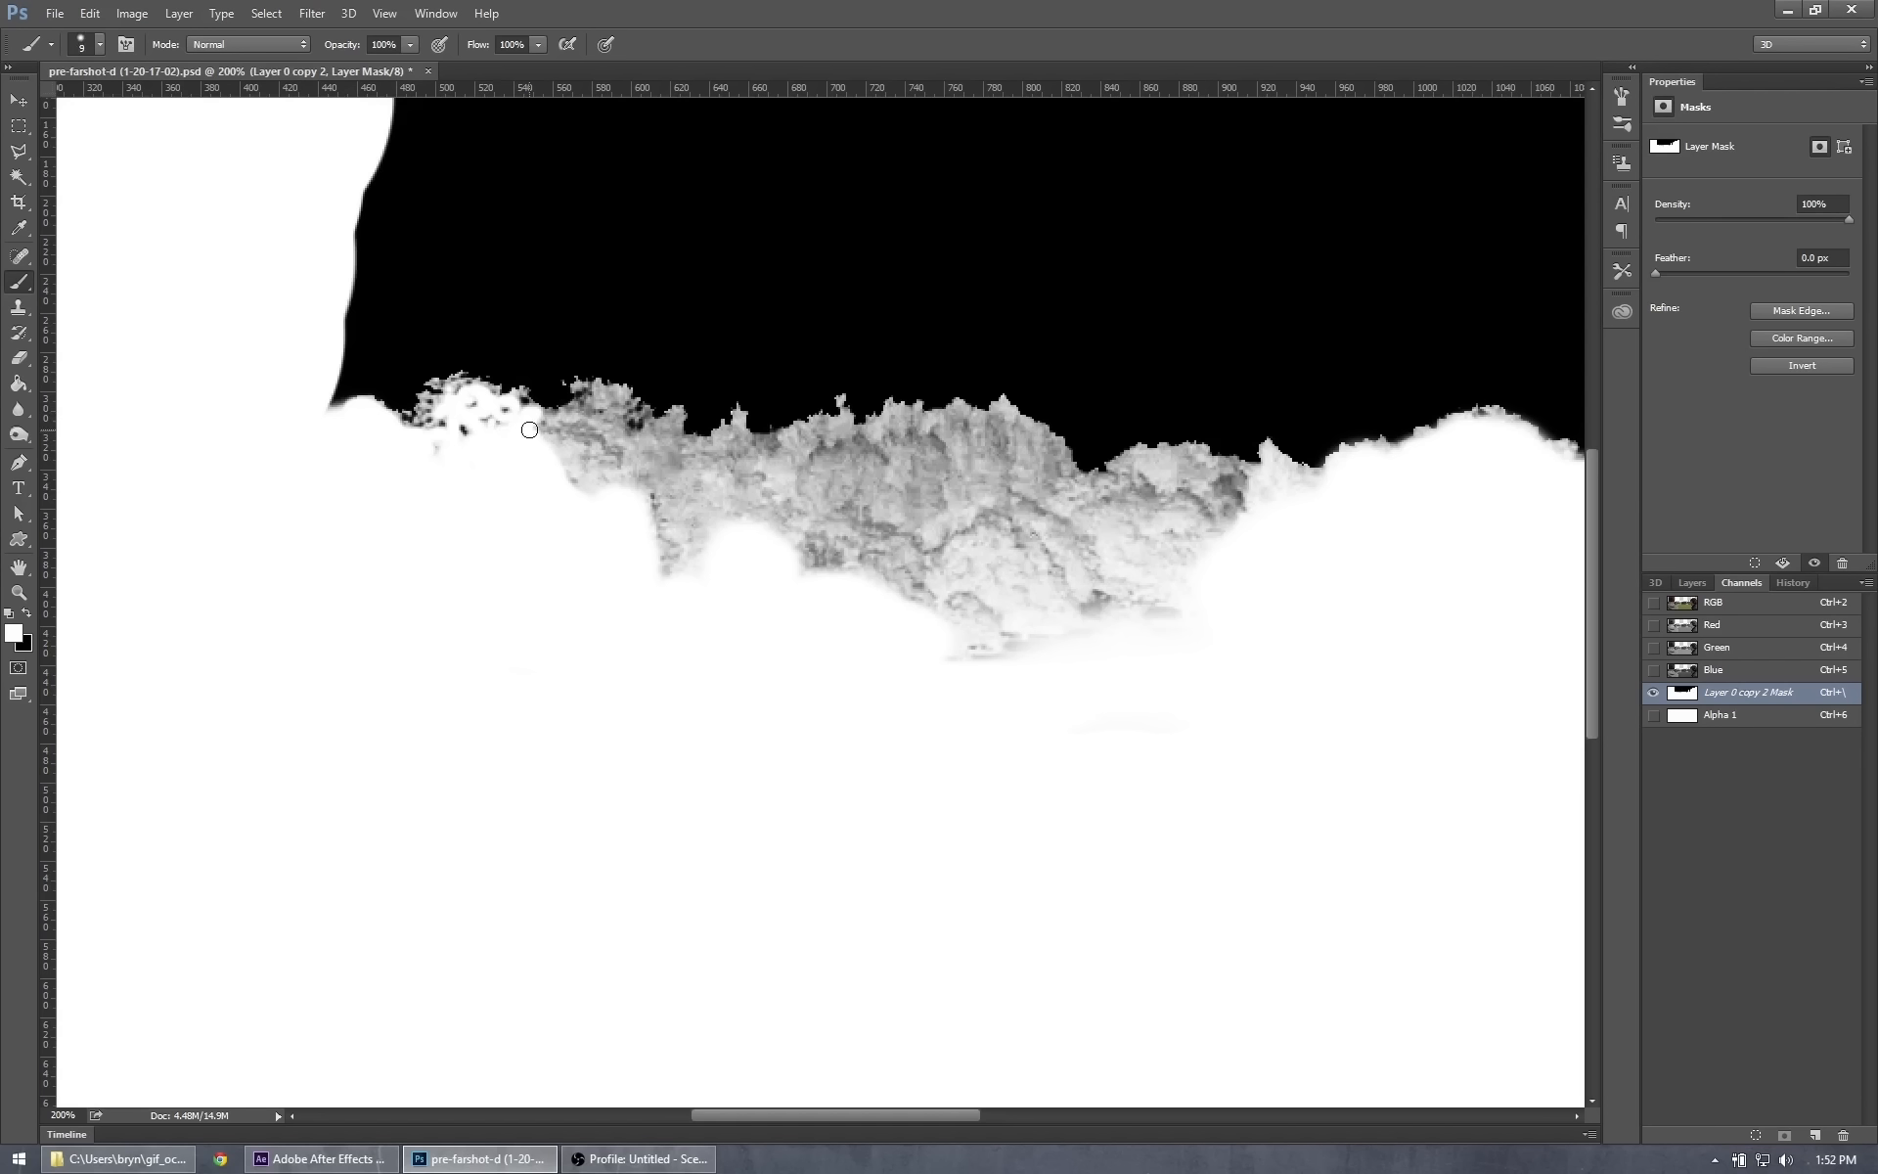
mouse_move(529, 429)
left_mouse_down()
mouse_move(613, 484)
mouse_move(579, 483)
mouse_move(655, 529)
mouse_move(633, 540)
mouse_move(702, 574)
left_mouse_up()
Paint the lower central trees and the right-hand treetops white with a larger brush, finishing the sky edge with an 8 px brush.
key("bracketright")
key("bracketright")
key("bracketright")
key("bracketright")
key("bracketright")
key("bracketright")
mouse_move(919, 653)
left_mouse_down()
mouse_move(1106, 633)
mouse_move(972, 583)
mouse_move(1081, 594)
mouse_move(1044, 574)
mouse_move(1235, 535)
mouse_move(1103, 520)
mouse_move(1150, 486)
mouse_move(1316, 502)
mouse_move(1278, 506)
mouse_move(1306, 476)
left_mouse_up()
key("bracketleft")
key("bracketleft")
key("bracketleft")
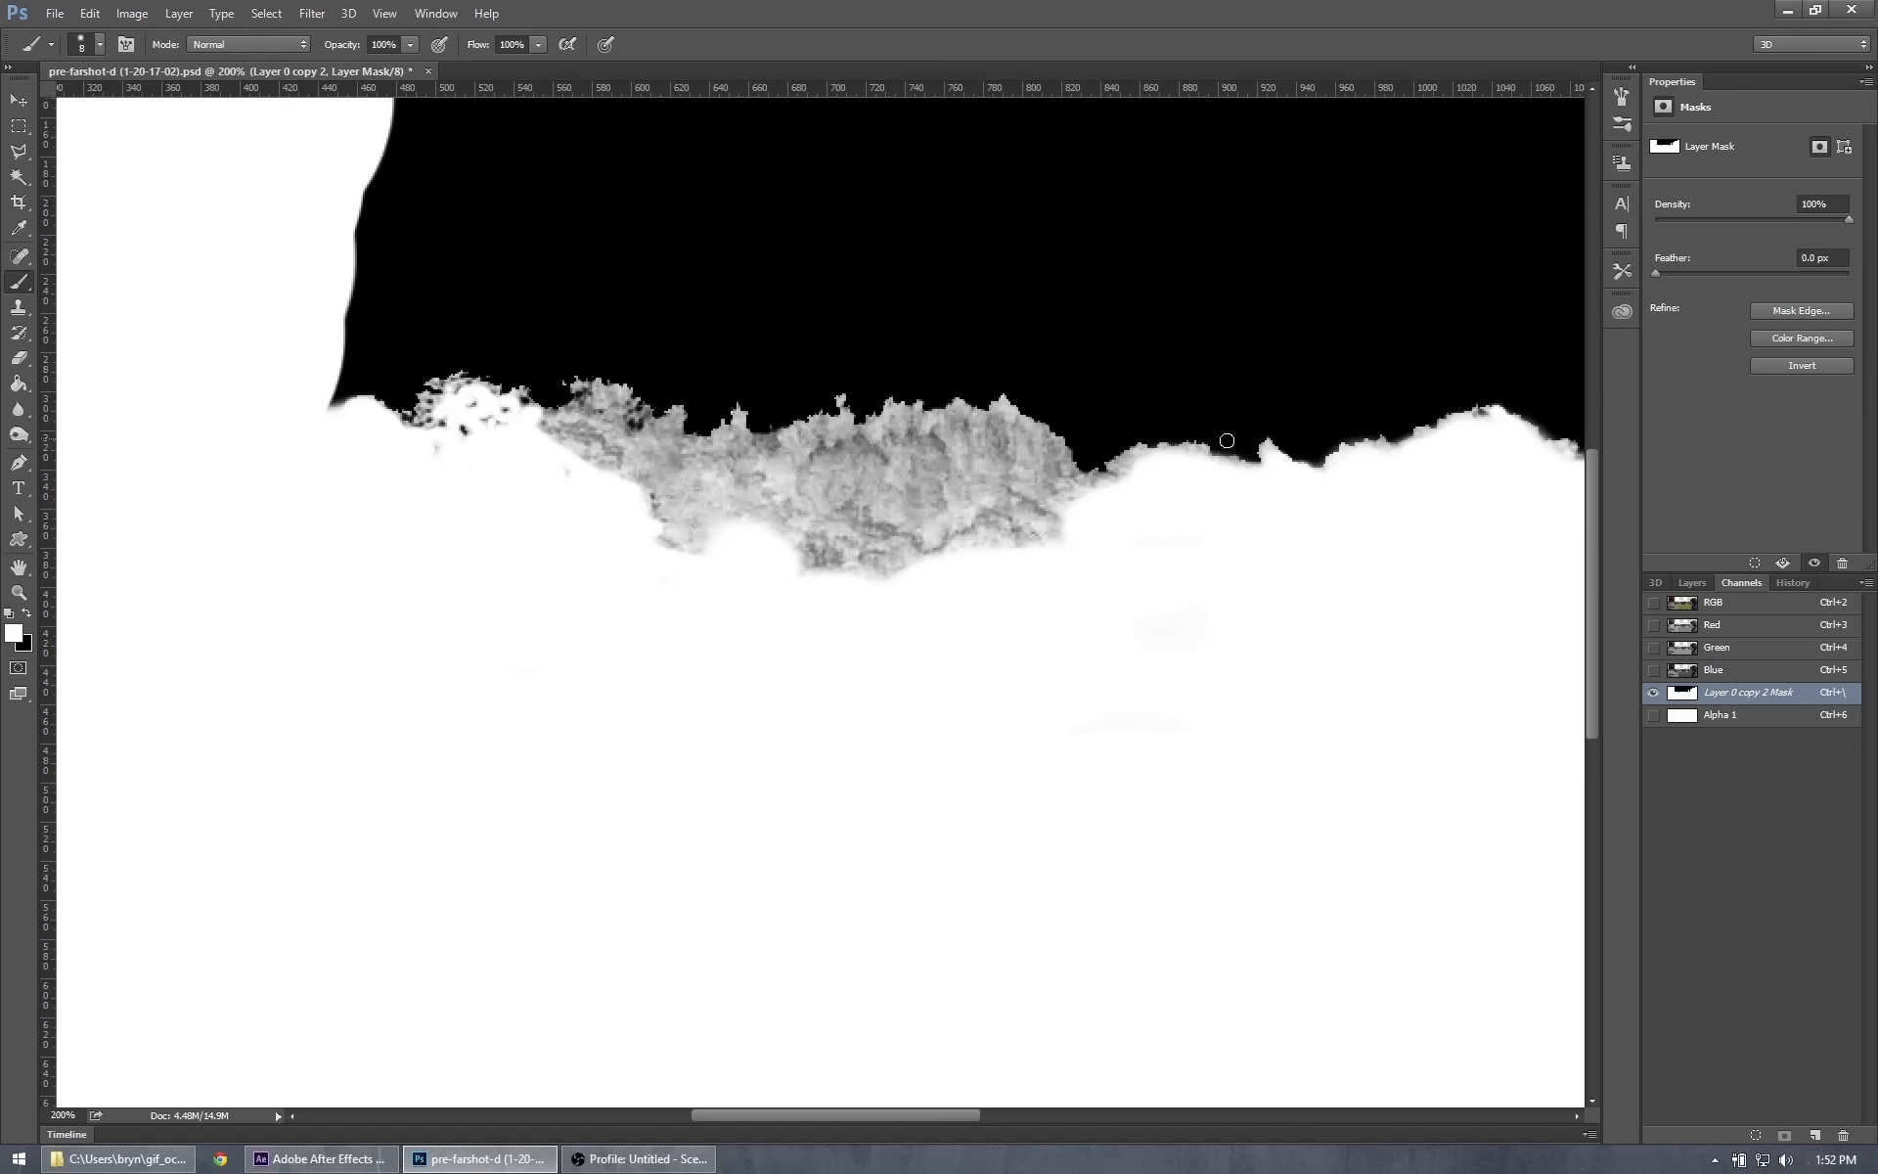
left_click_drag(1156, 458, 1121, 469)
Paint the lower-left edge of the remaining grey trees white with a 30 px brush, and reduce the brush to 20 px.
key("bracketright")
key("bracketright")
key("bracketleft")
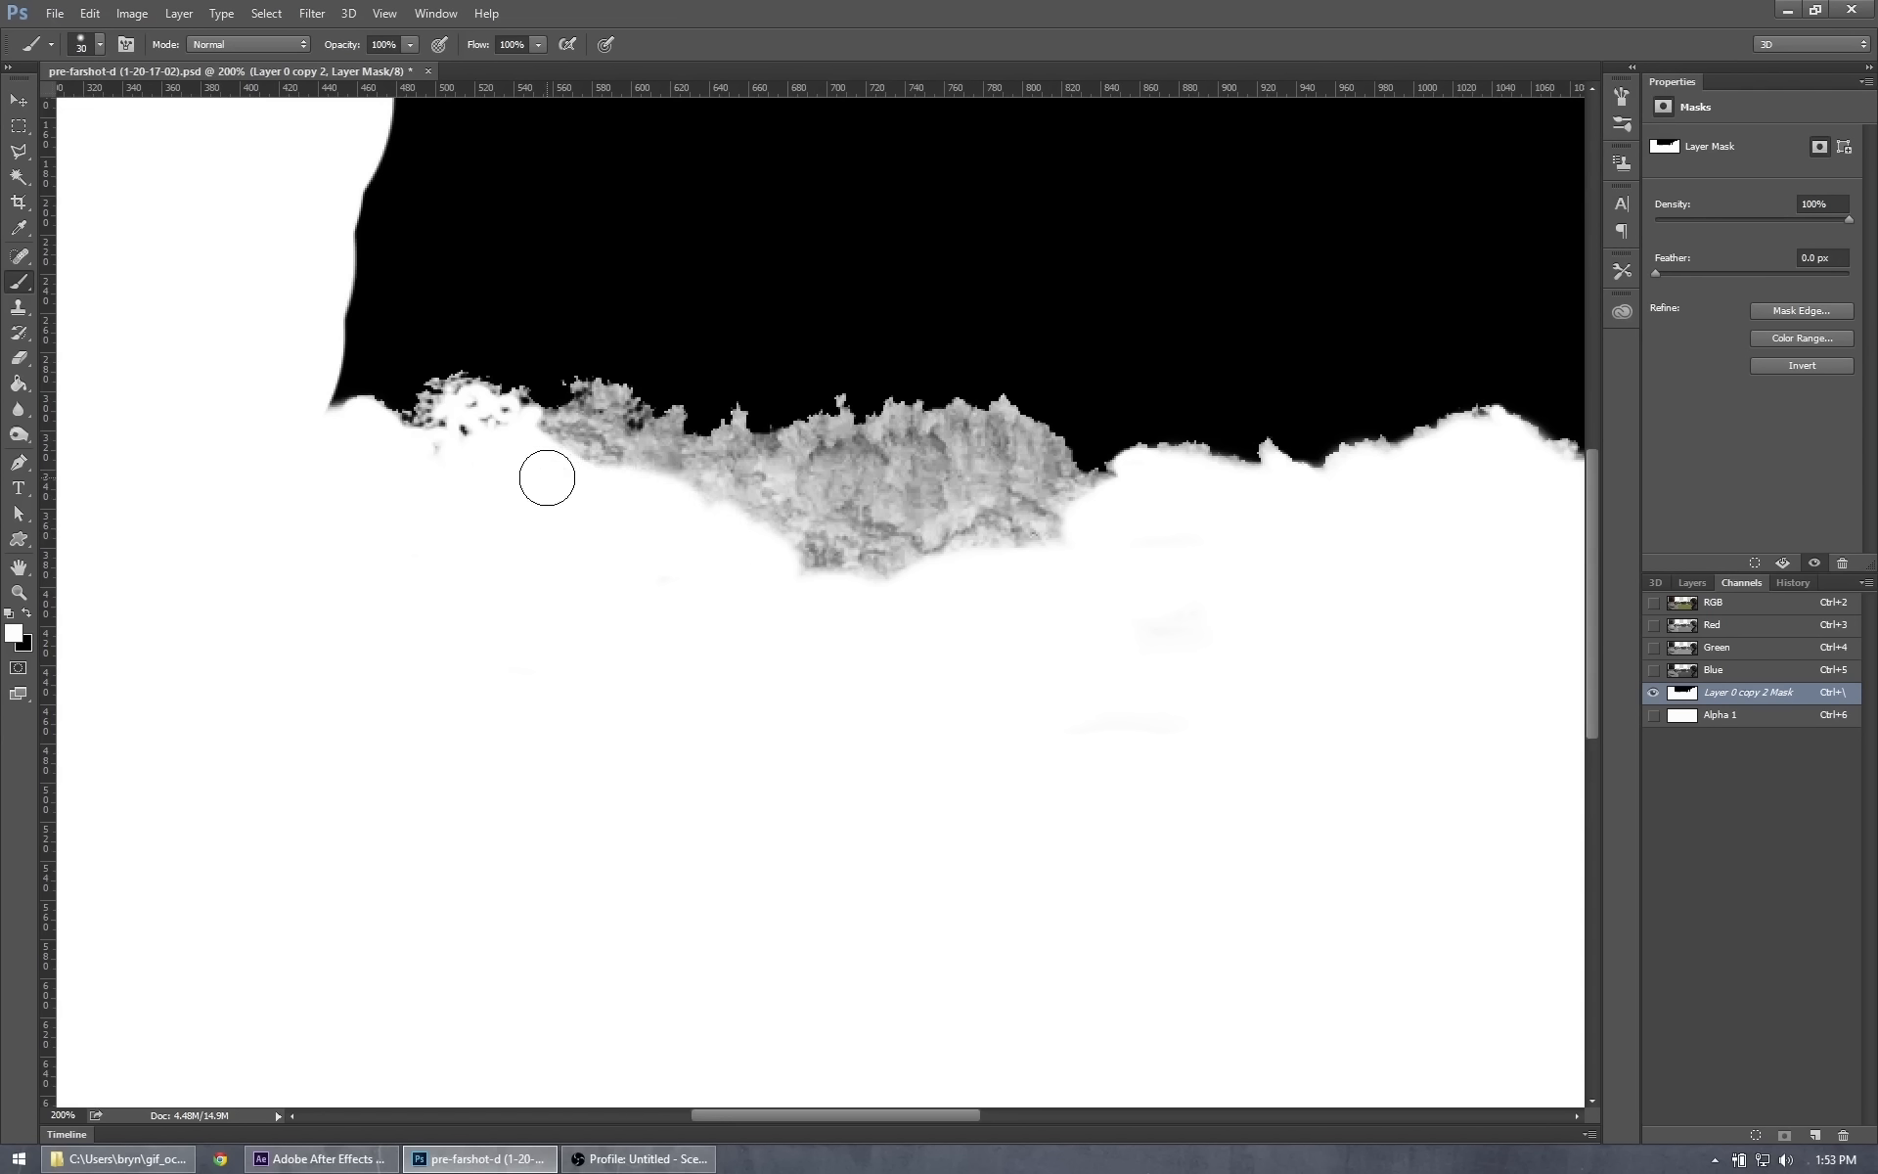
key("bracketleft")
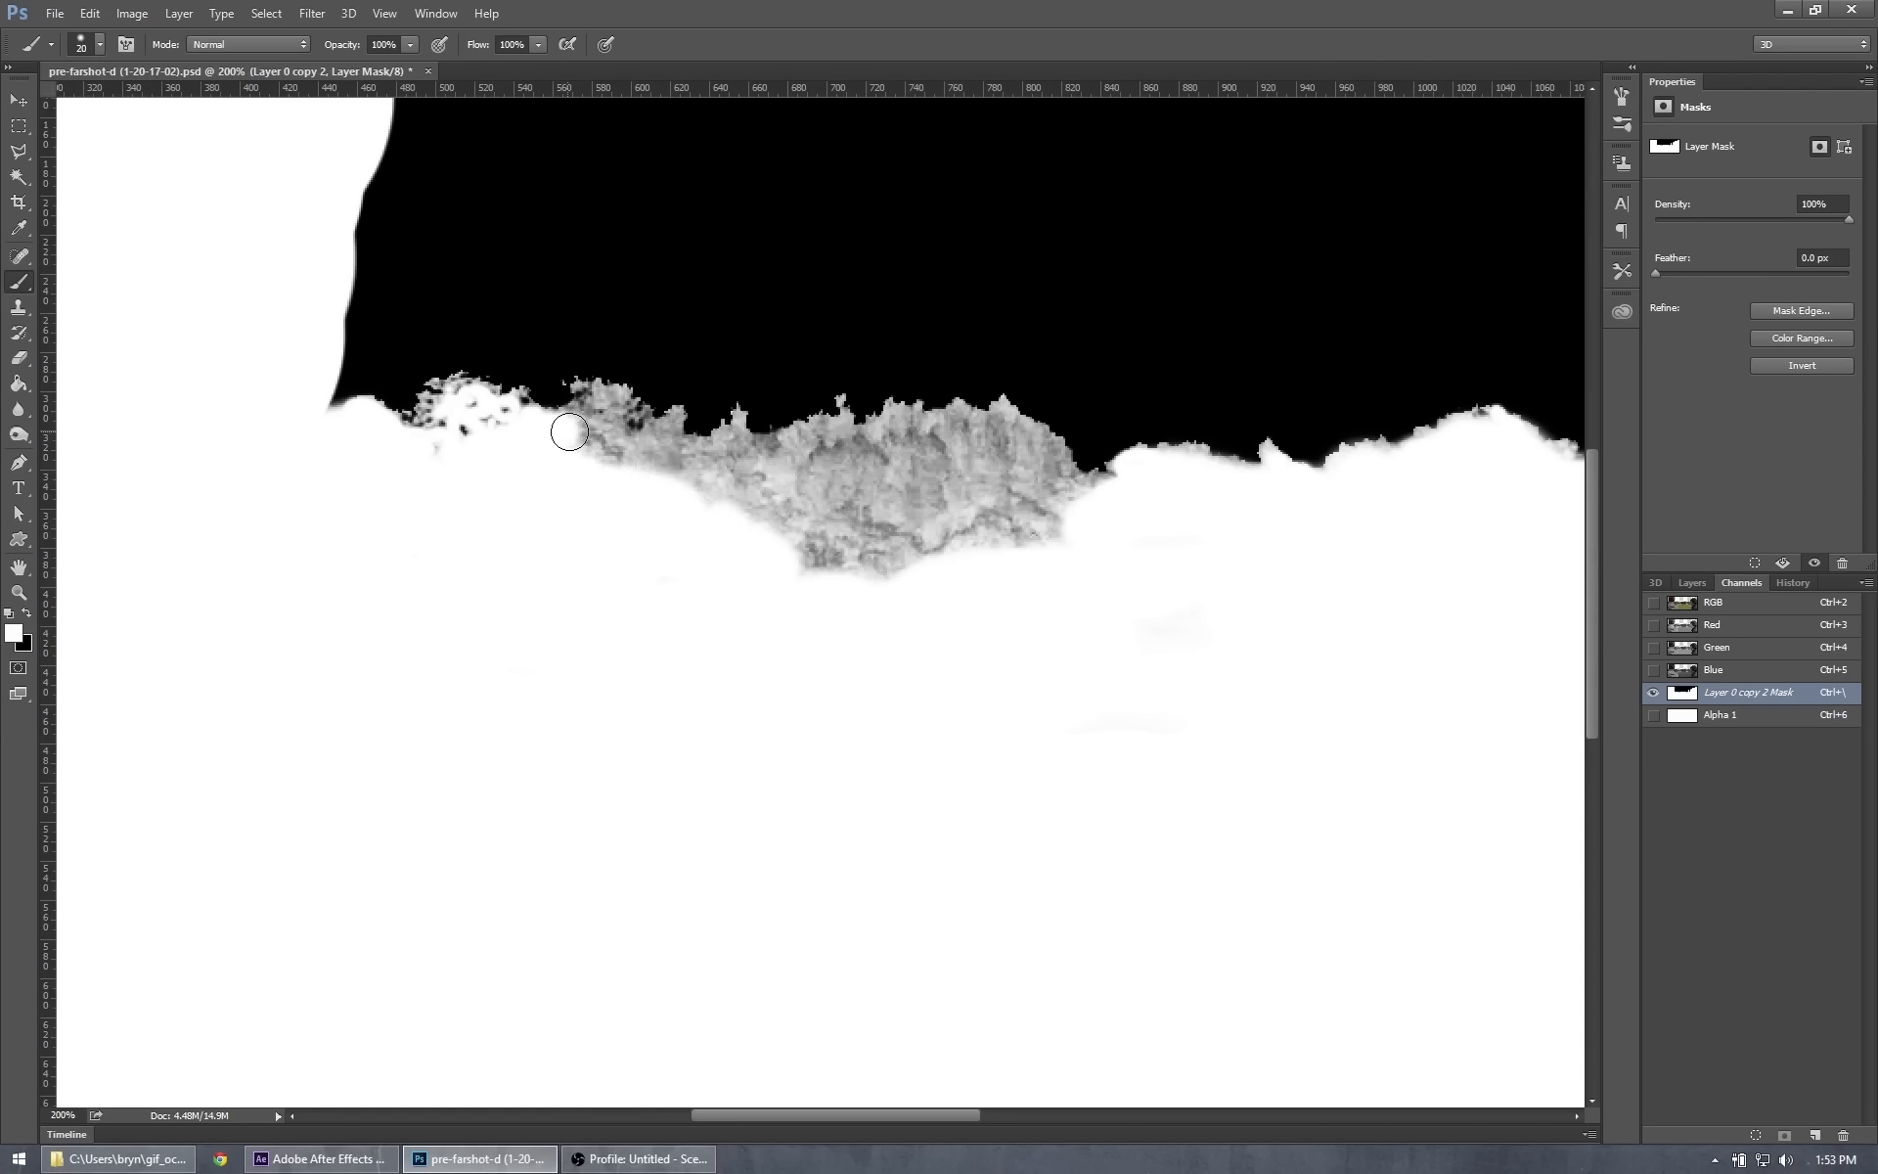
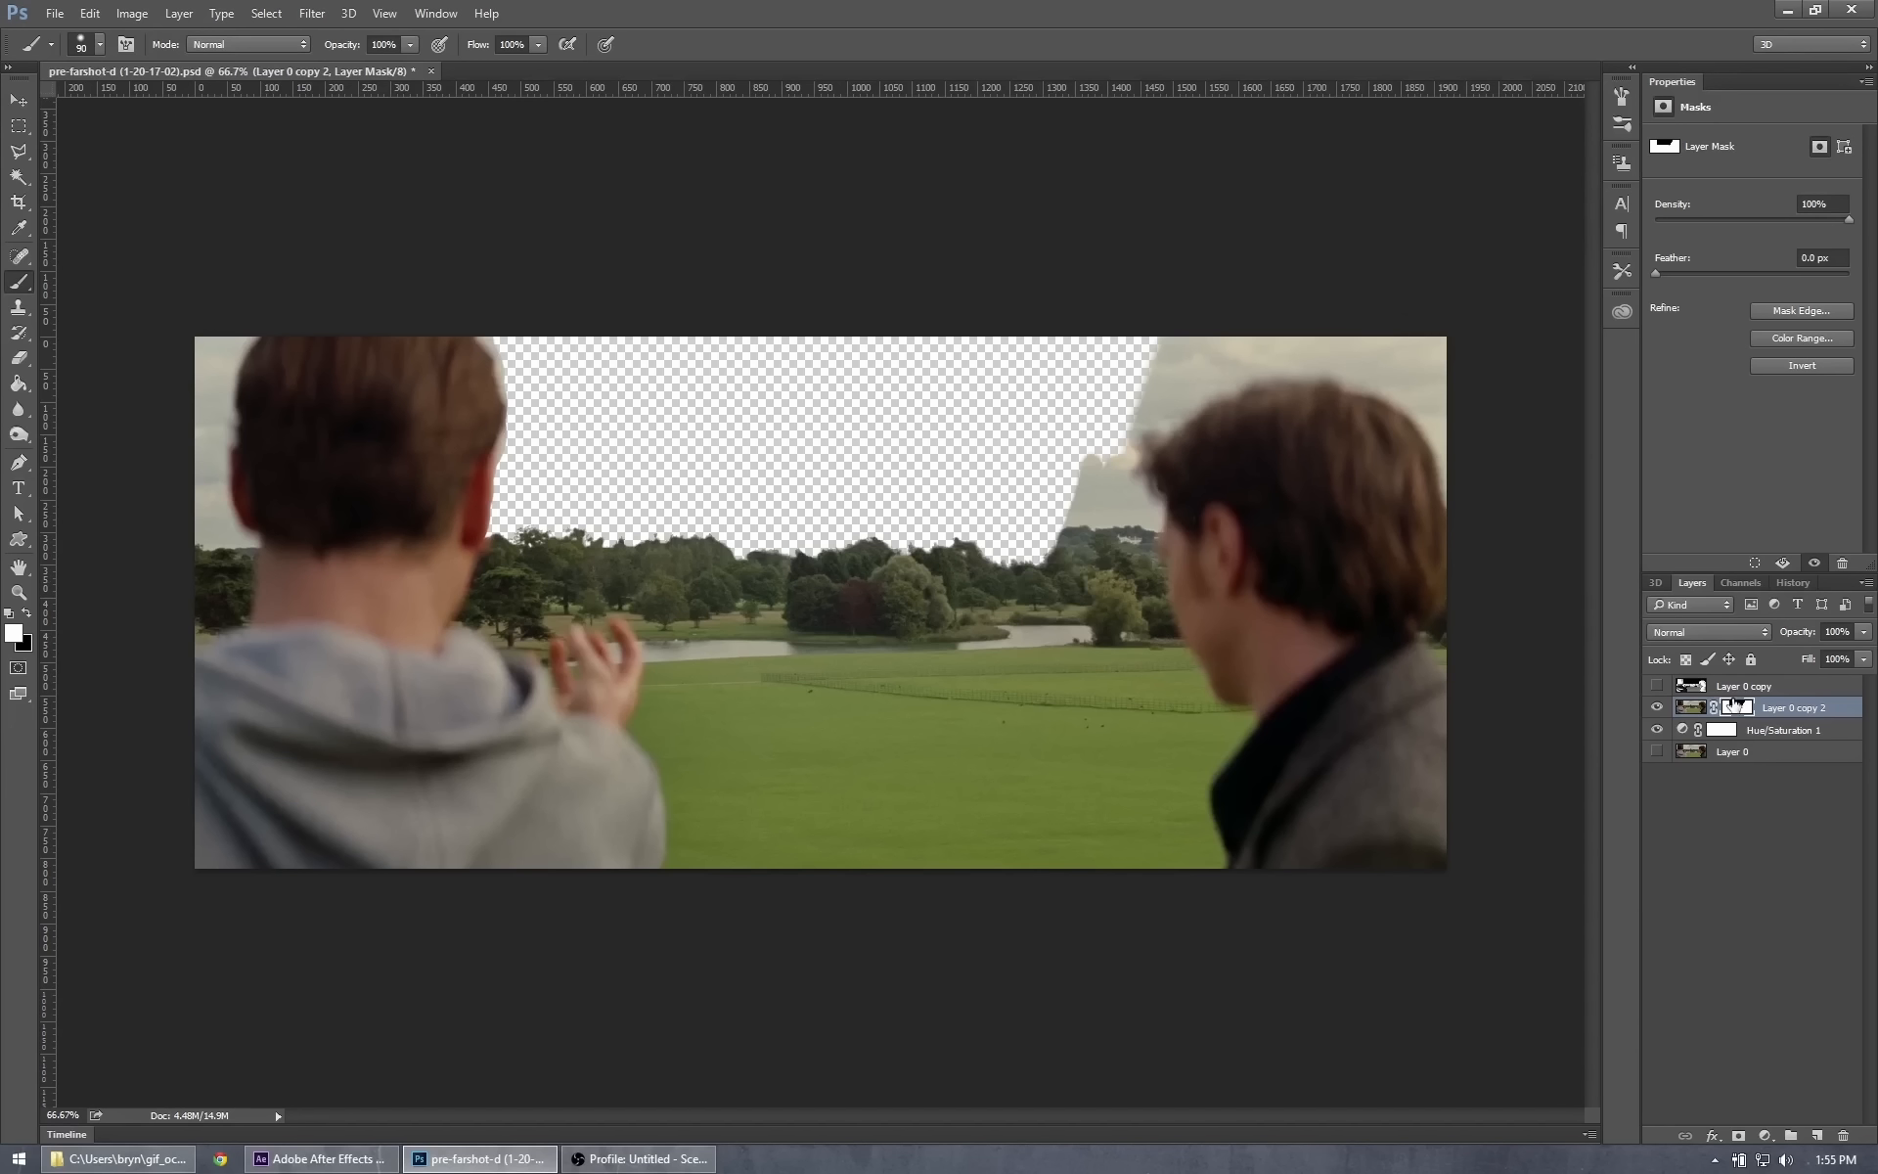
Rename the masked layer "Layer 0 copy 2" as treeline and save the document.
double_click(1795, 707)
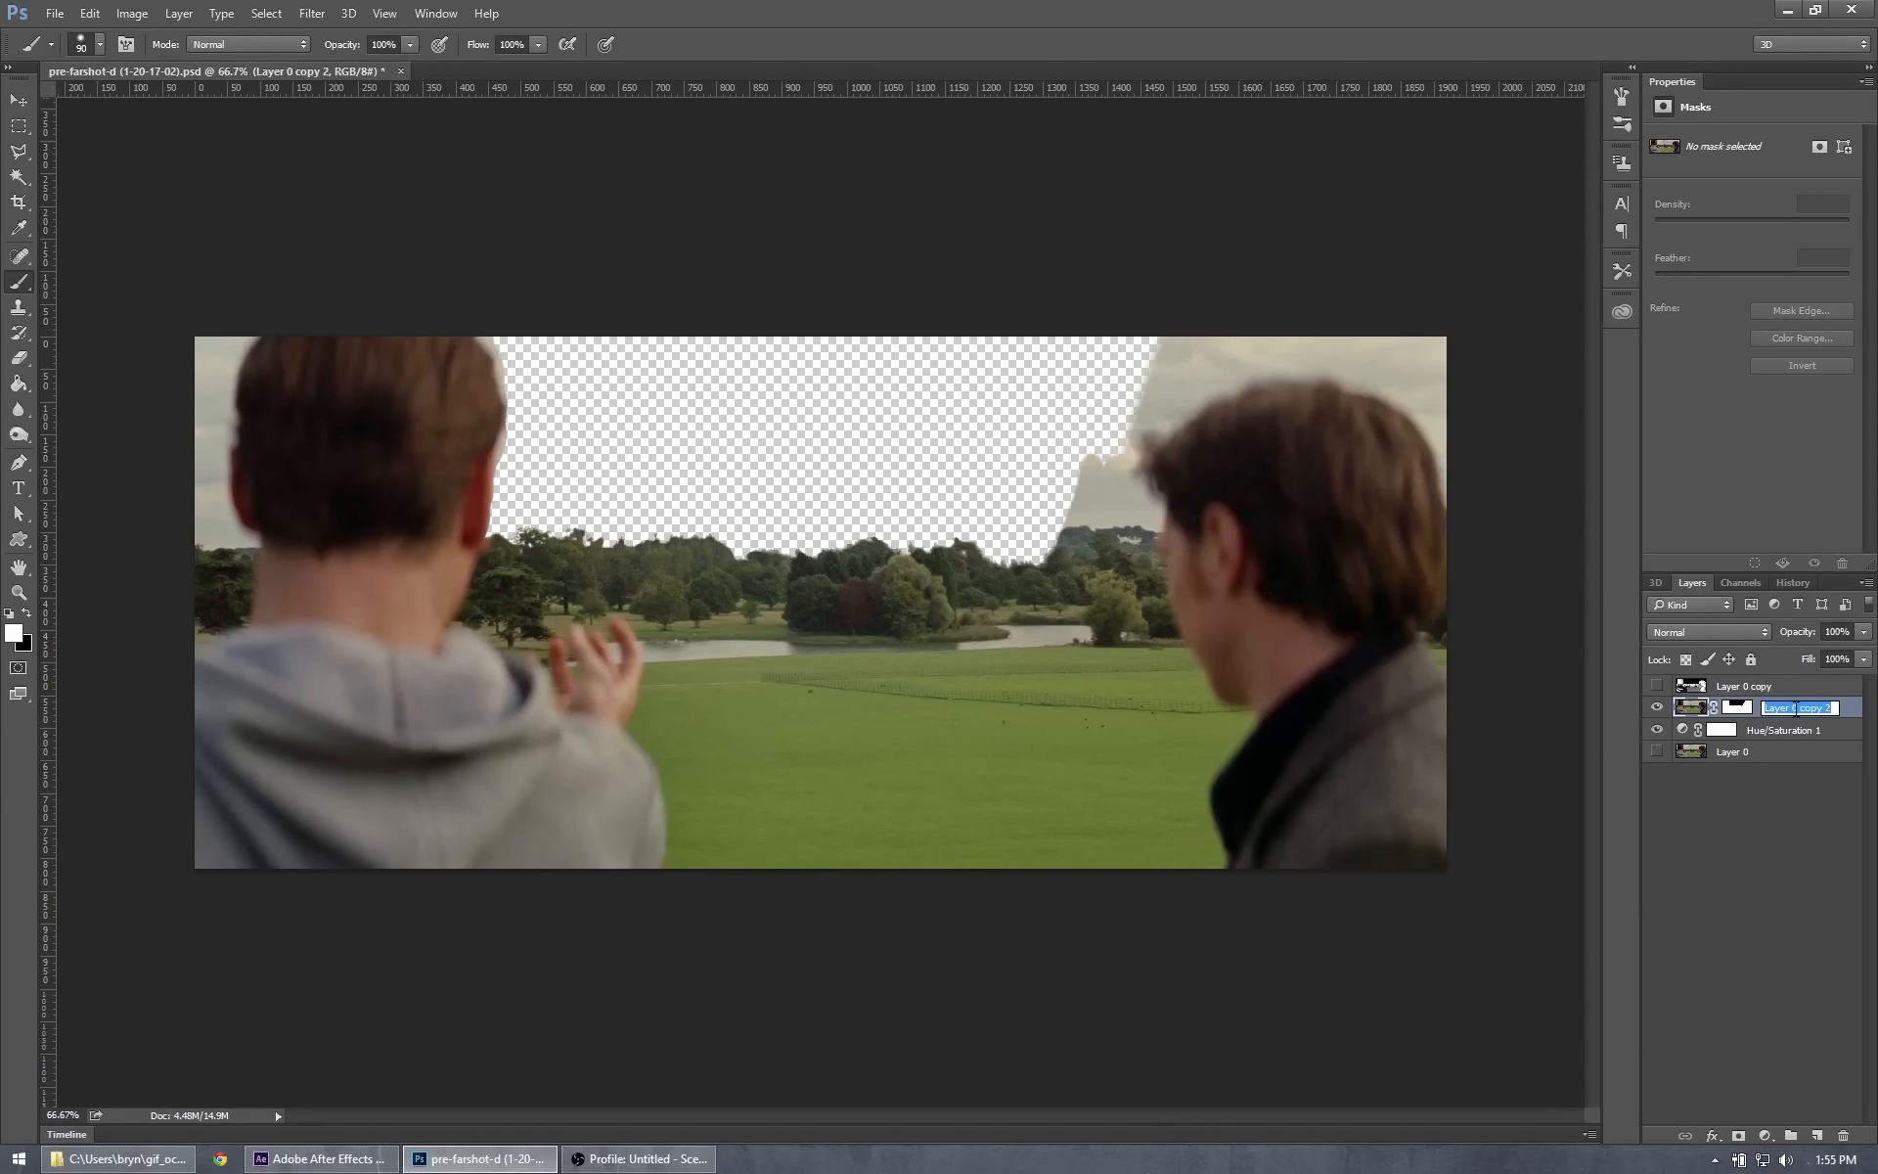
type("treeline")
key("Return")
key("ctrl+s")
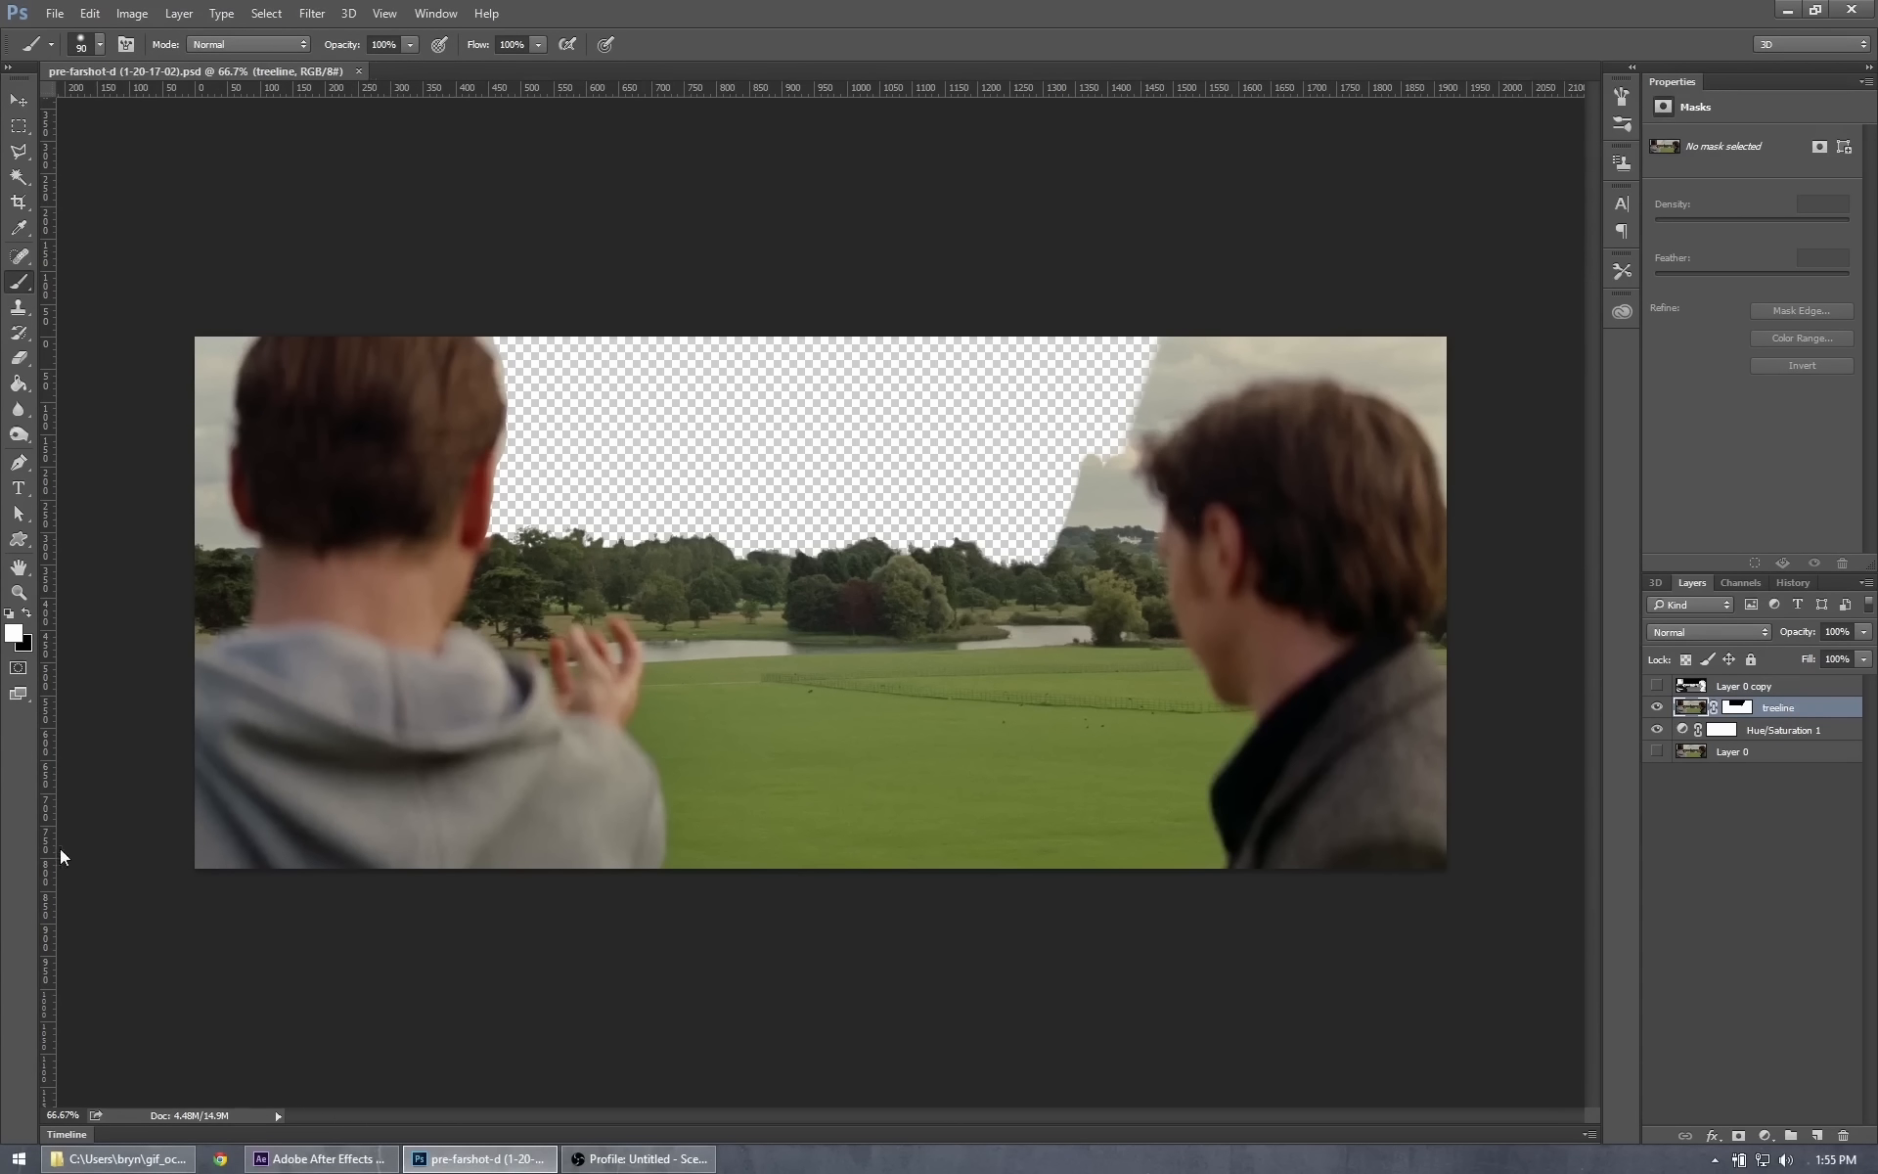
In After Effects, open the pre-farshot-d timeline and start importing pre-farshot-d (1-20-17-02).psd from the upneto_b folder.
left_click(323, 1159)
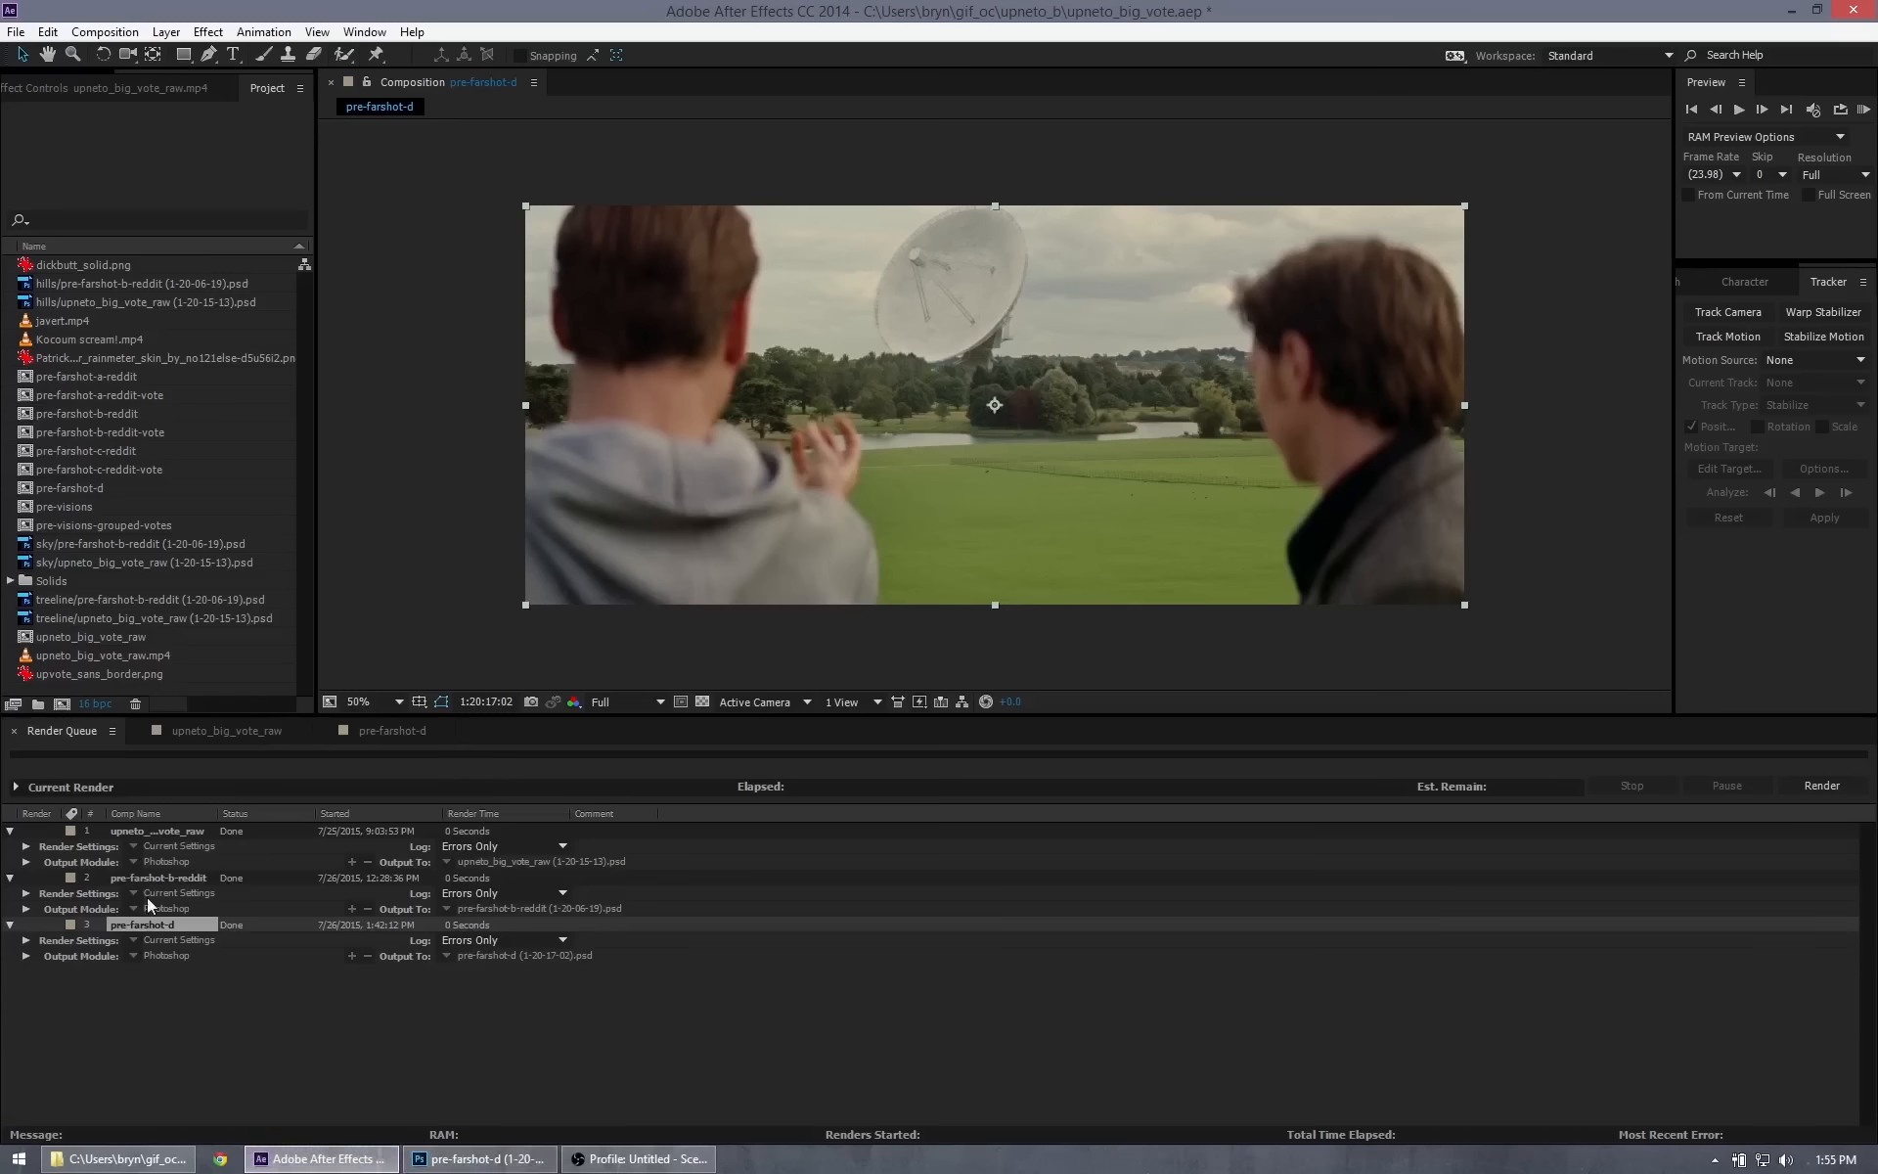
left_click(390, 731)
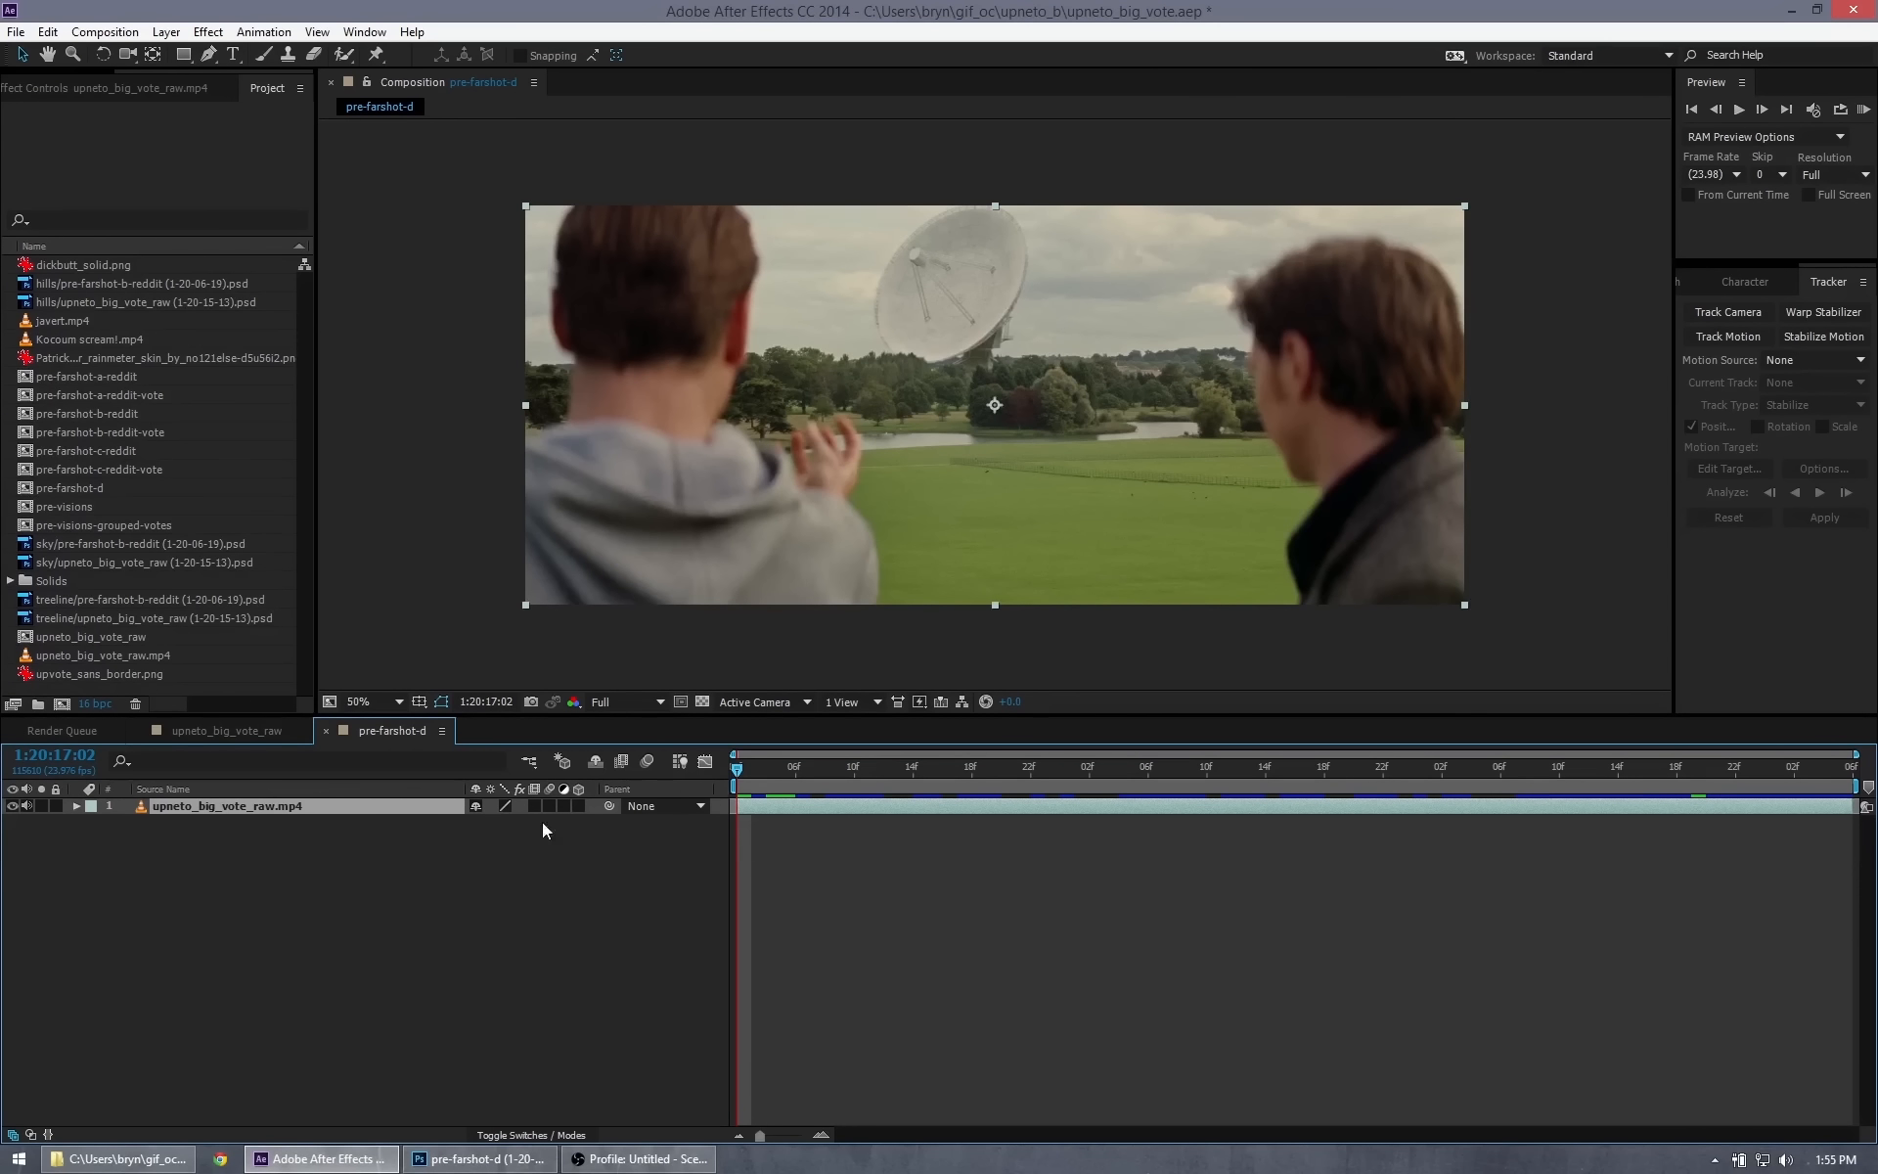
key("alt+Tab")
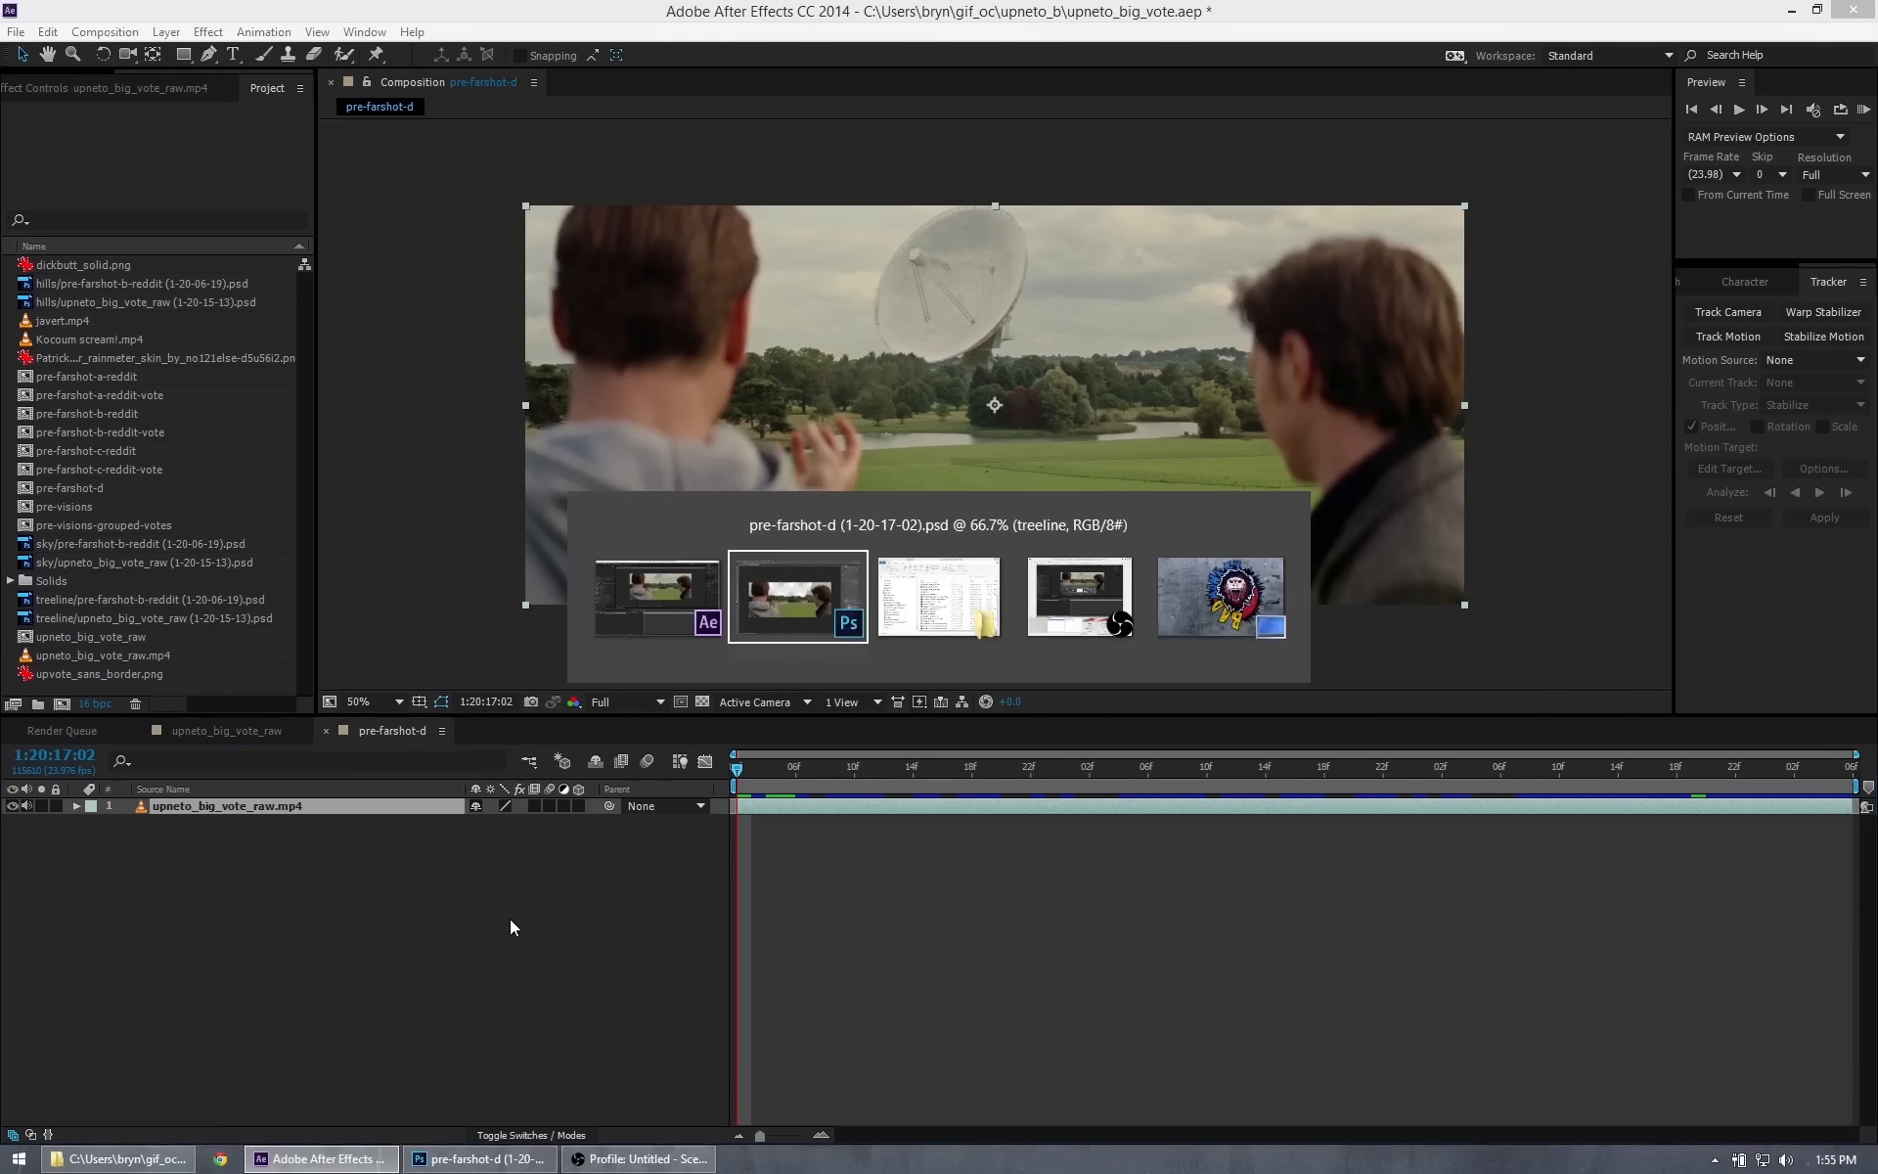
key("alt+Tab")
key("alt+Tab")
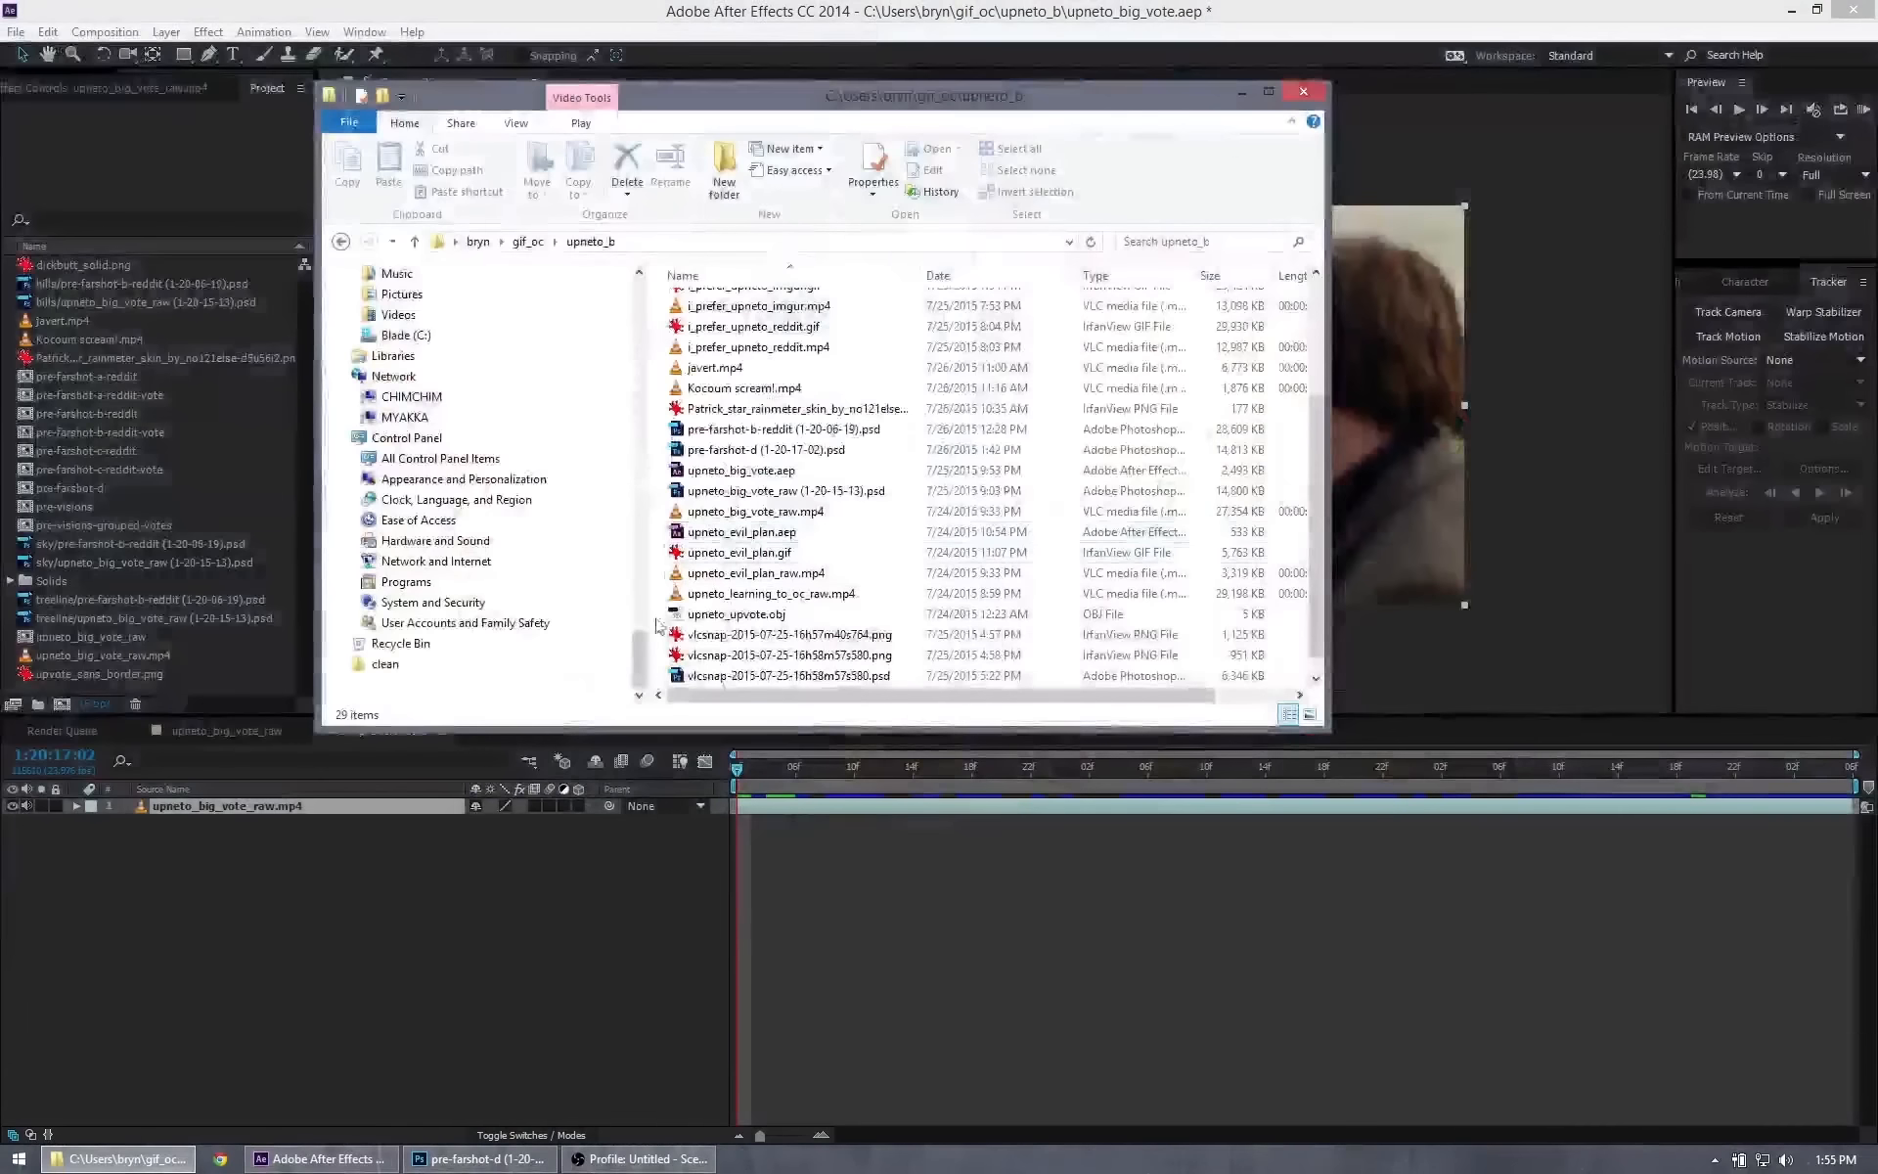
left_click(751, 448)
left_click_drag(751, 448, 127, 377)
left_click(318, 8)
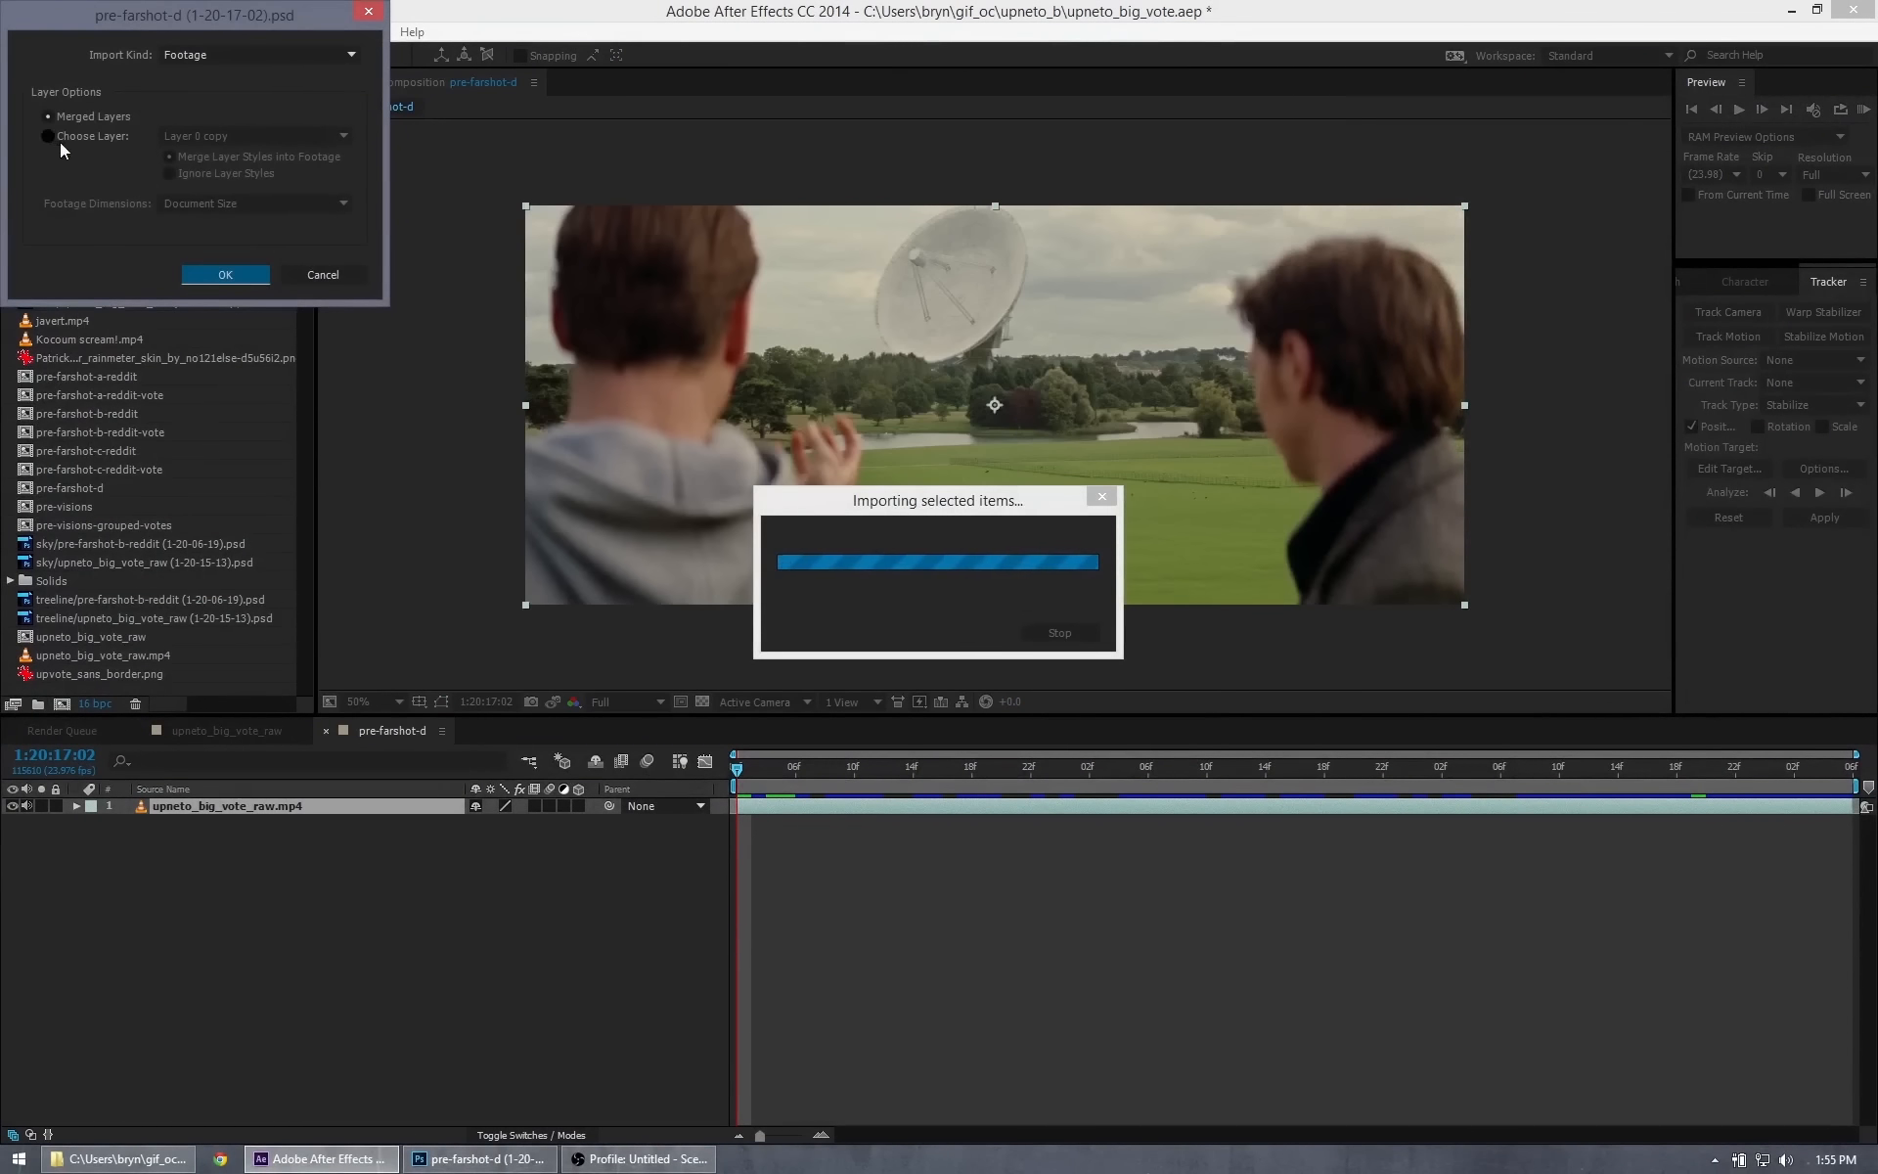
Import only the PSD's treeline layer as footage and place it above upneto_big_vote_raw.mp4 in the pre-farshot-d composition.
left_click(47, 136)
left_click(225, 136)
left_click(212, 180)
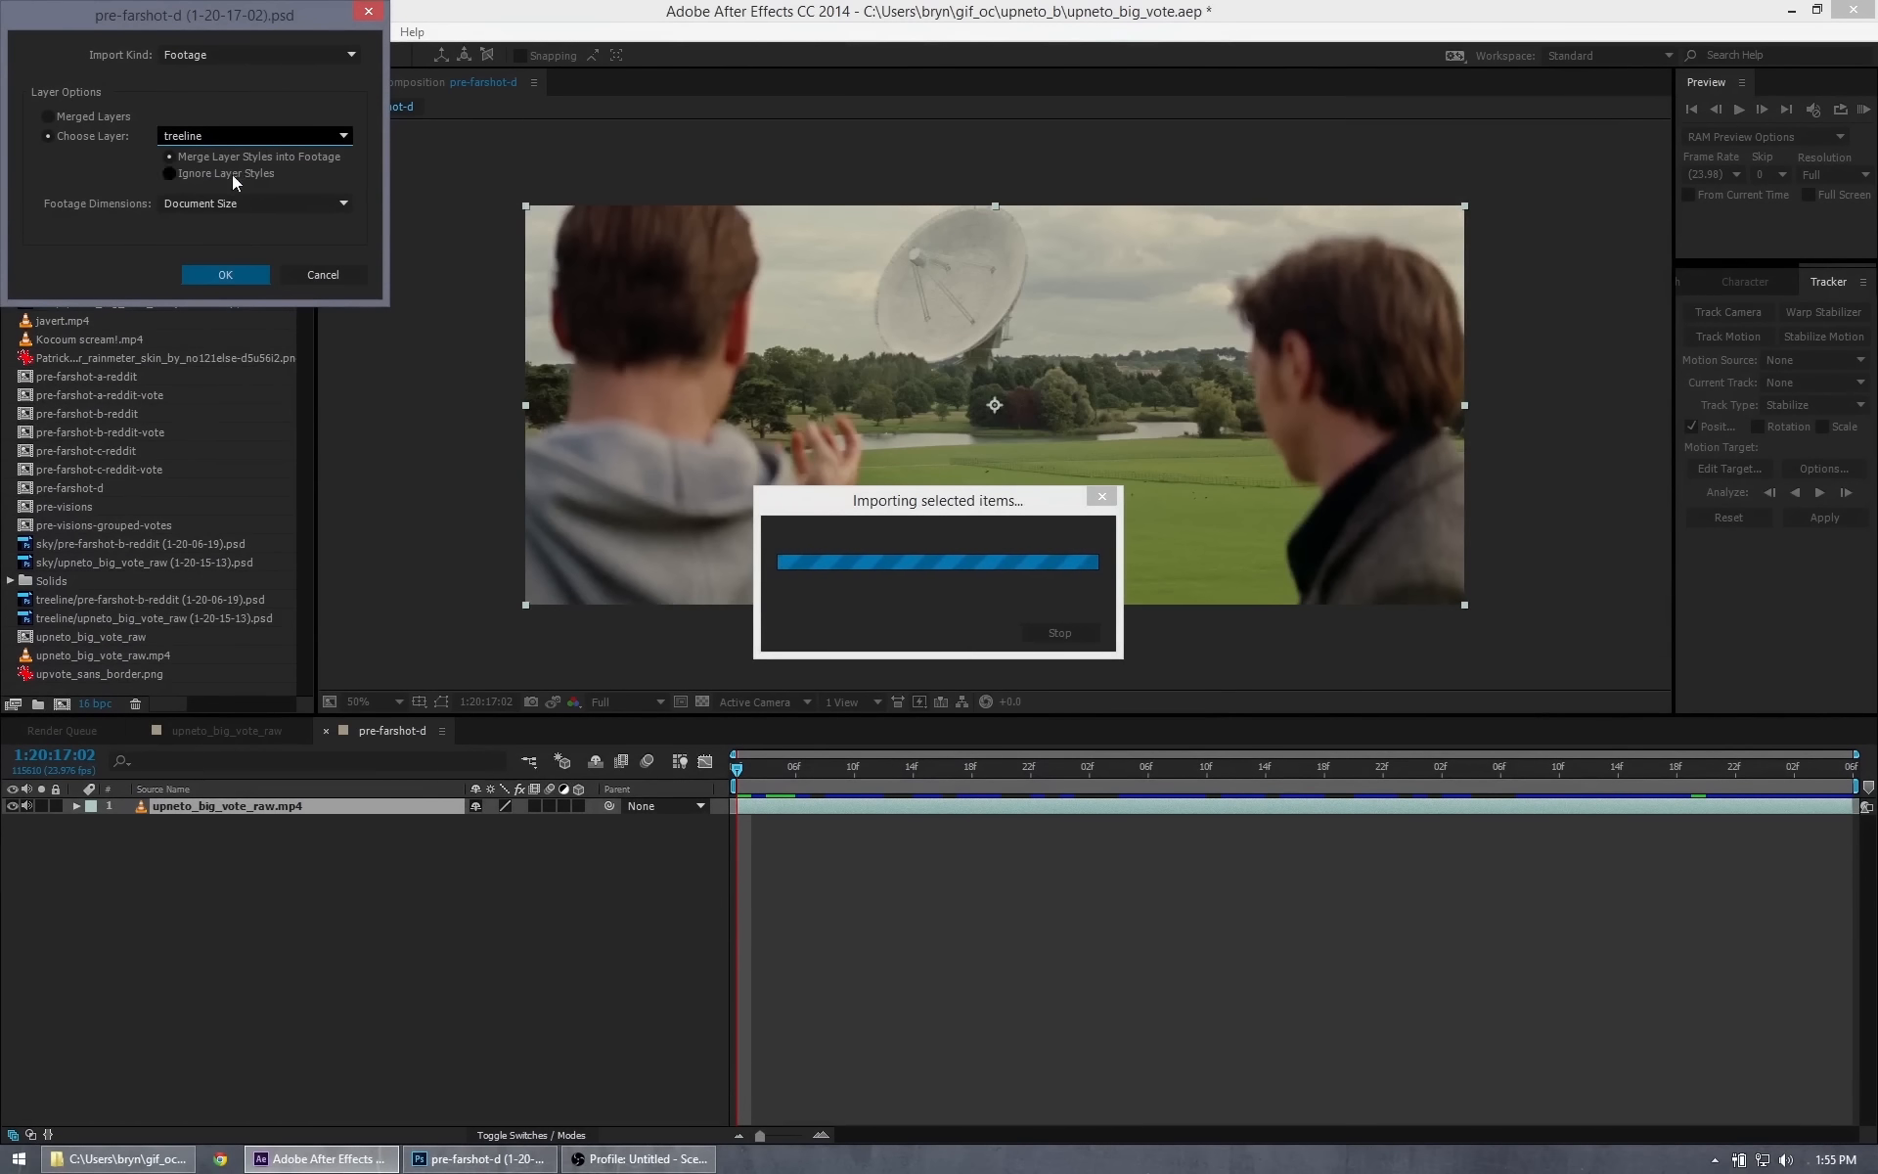
left_click(209, 276)
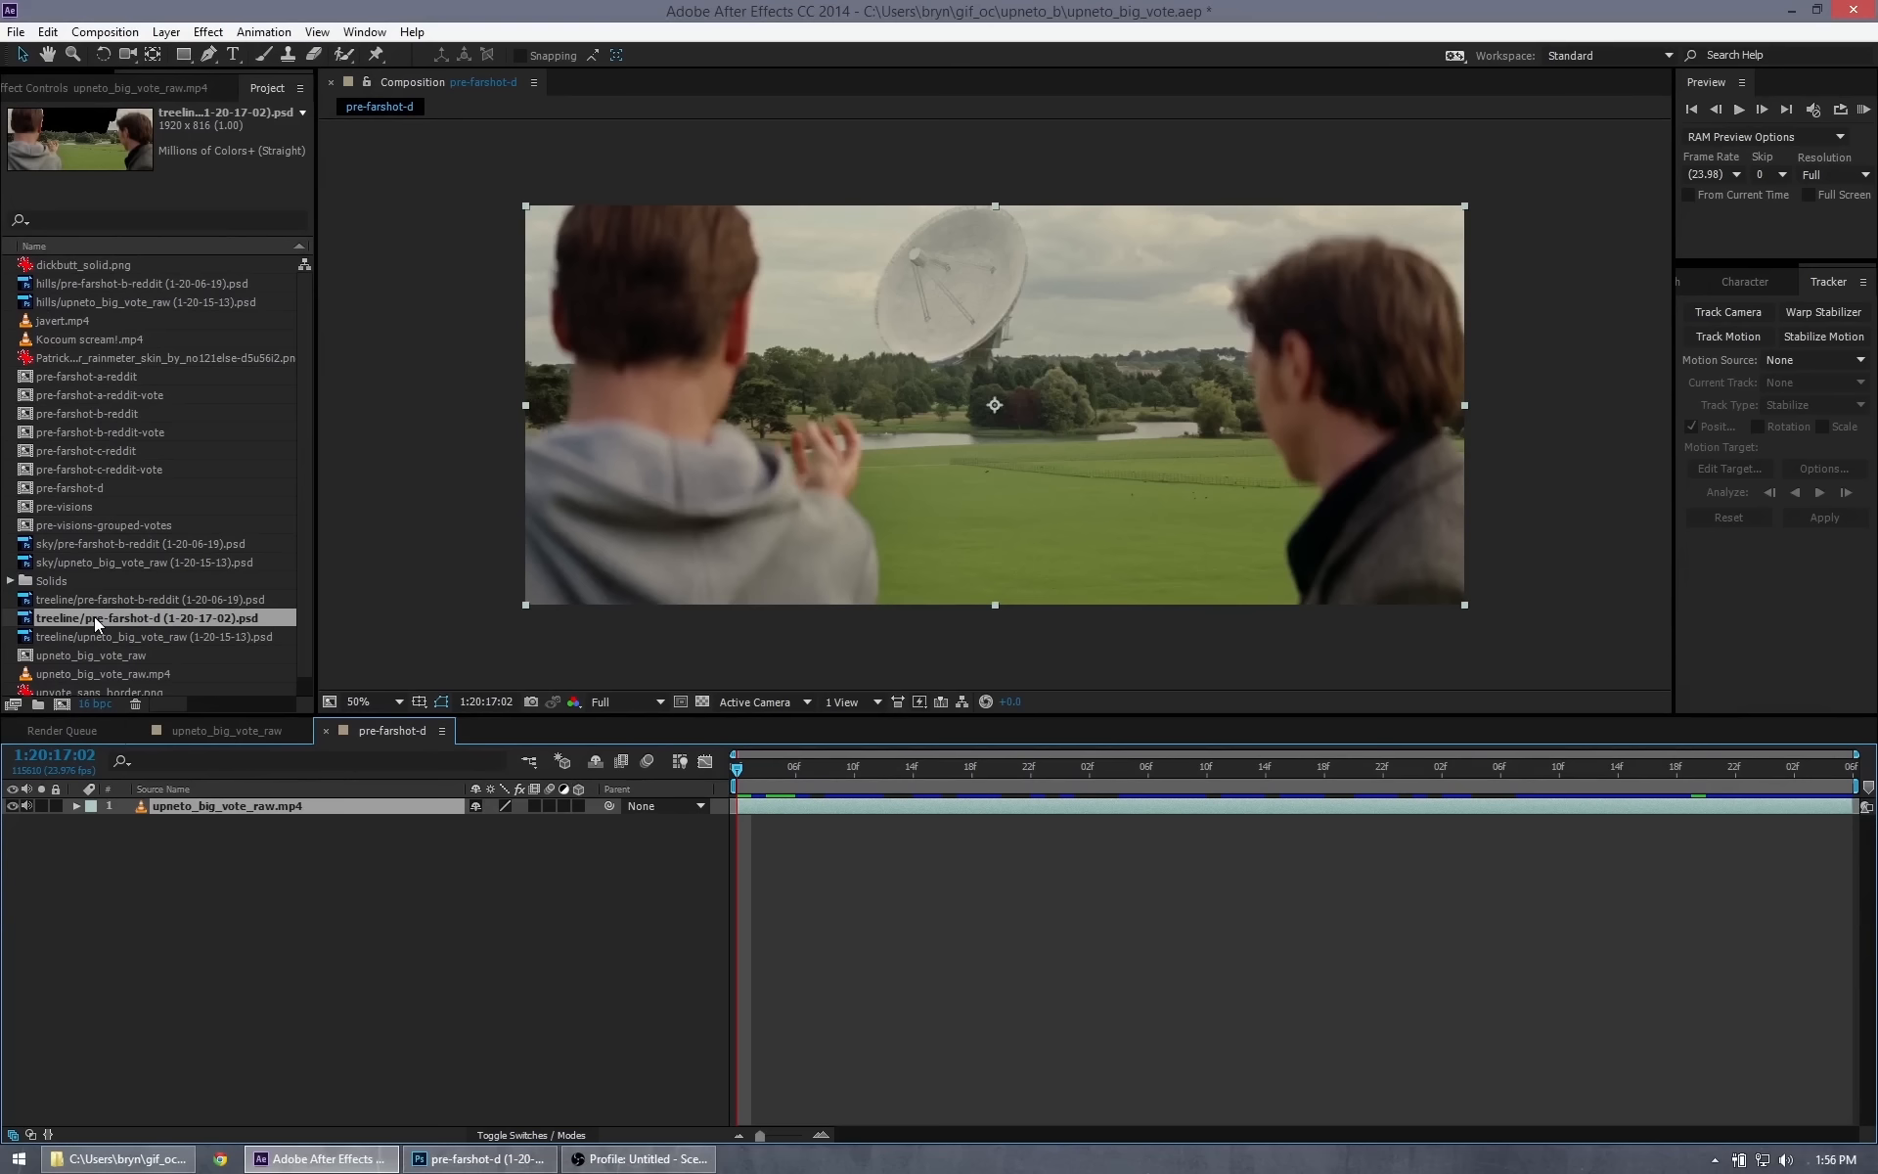
left_click_drag(94, 616, 189, 796)
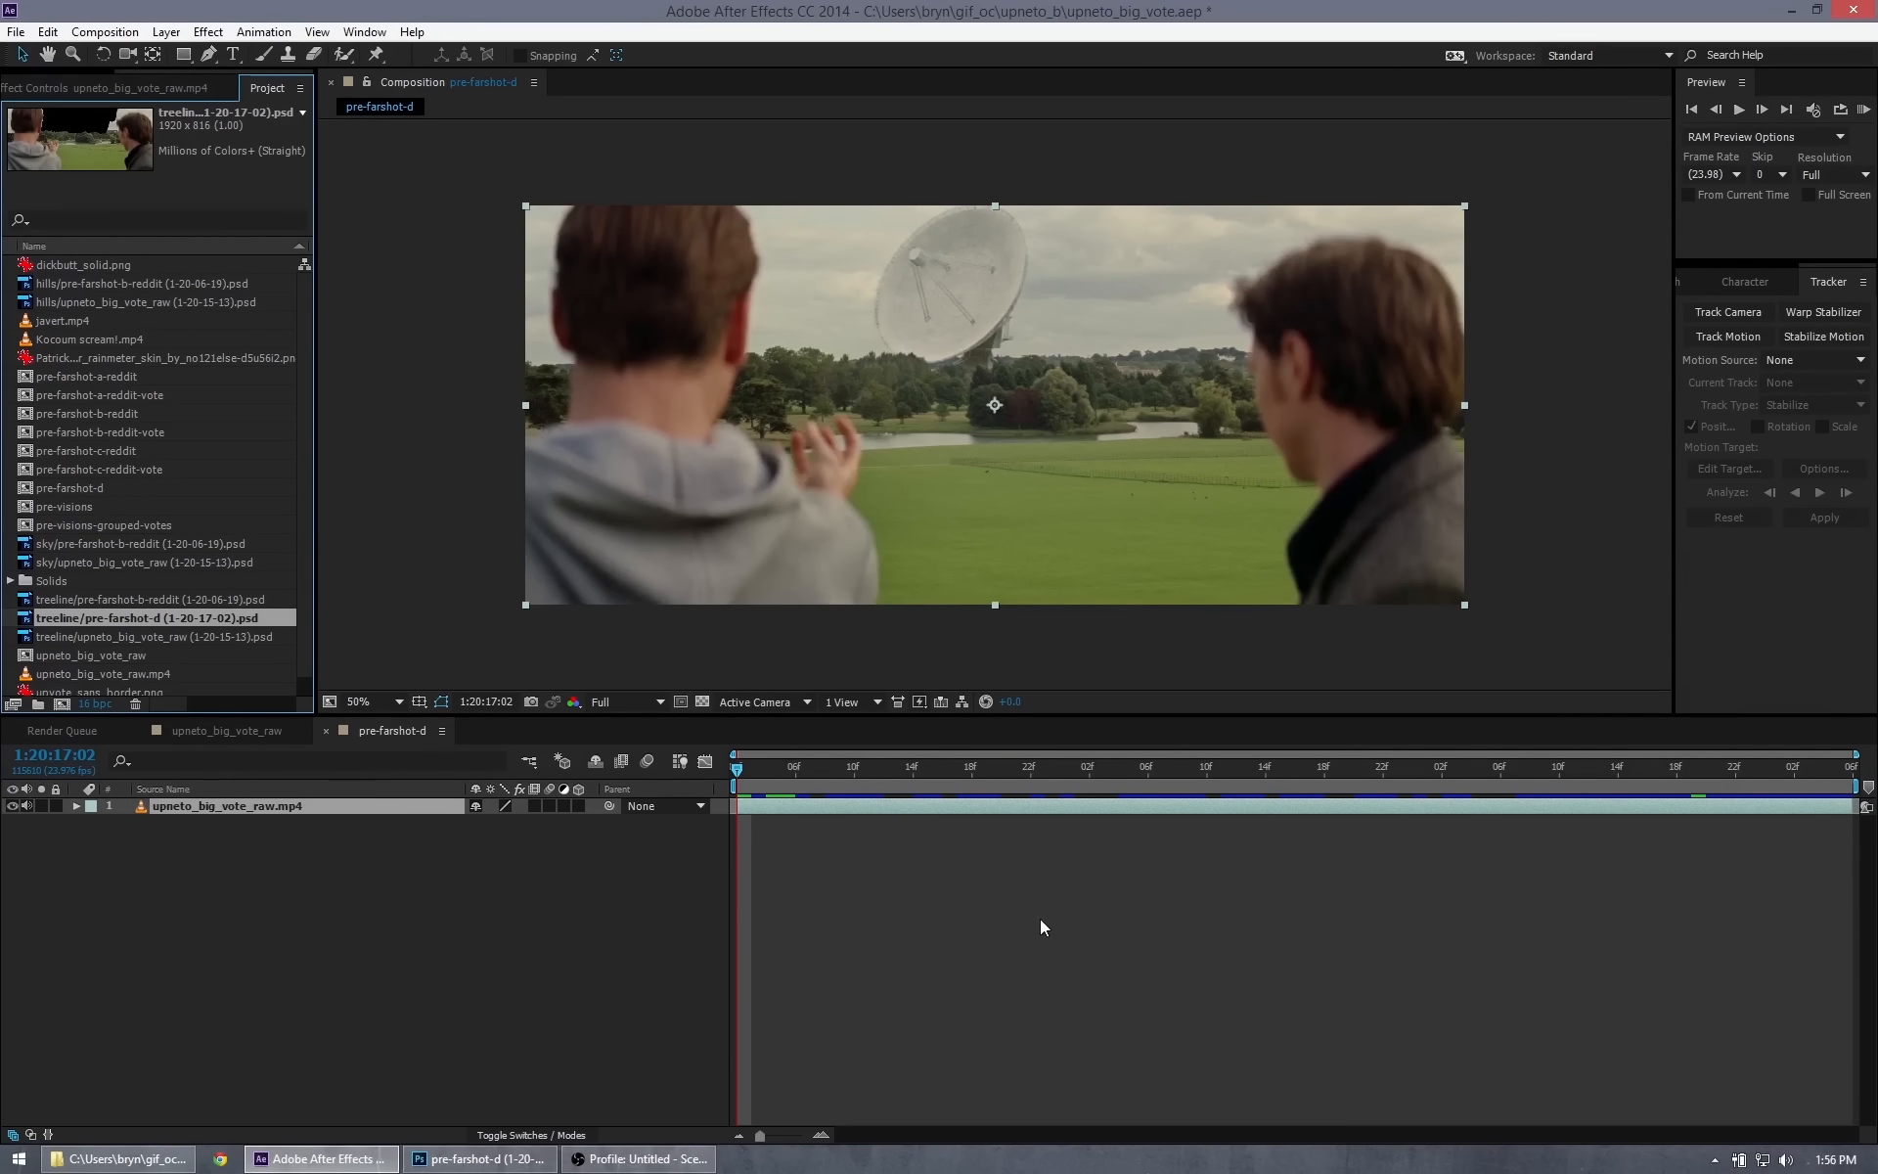
left_click_drag(82, 618, 193, 808)
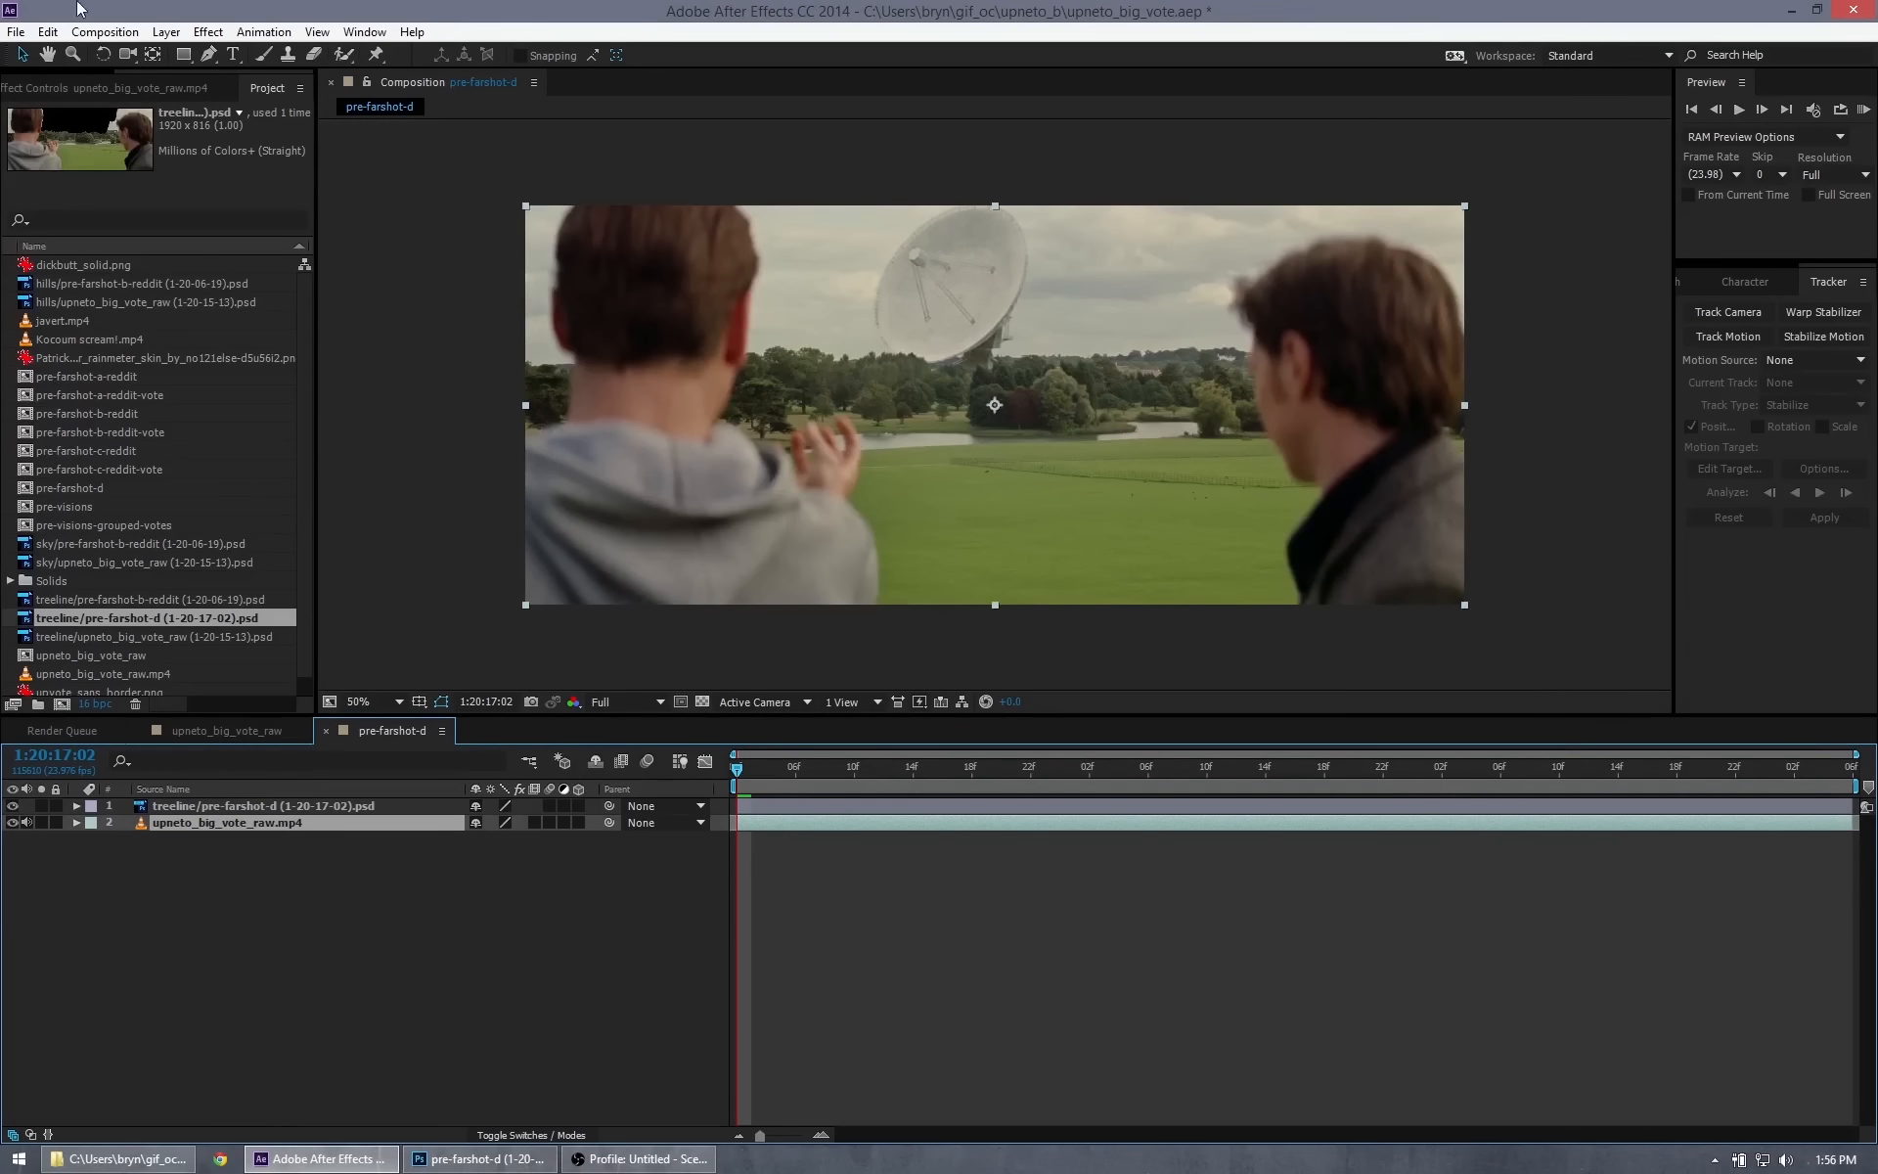
Apply Hue/Saturation to upneto_big_vote_raw.mp4 with master hue +158° and saturation about 50, and save the project.
left_click(208, 31)
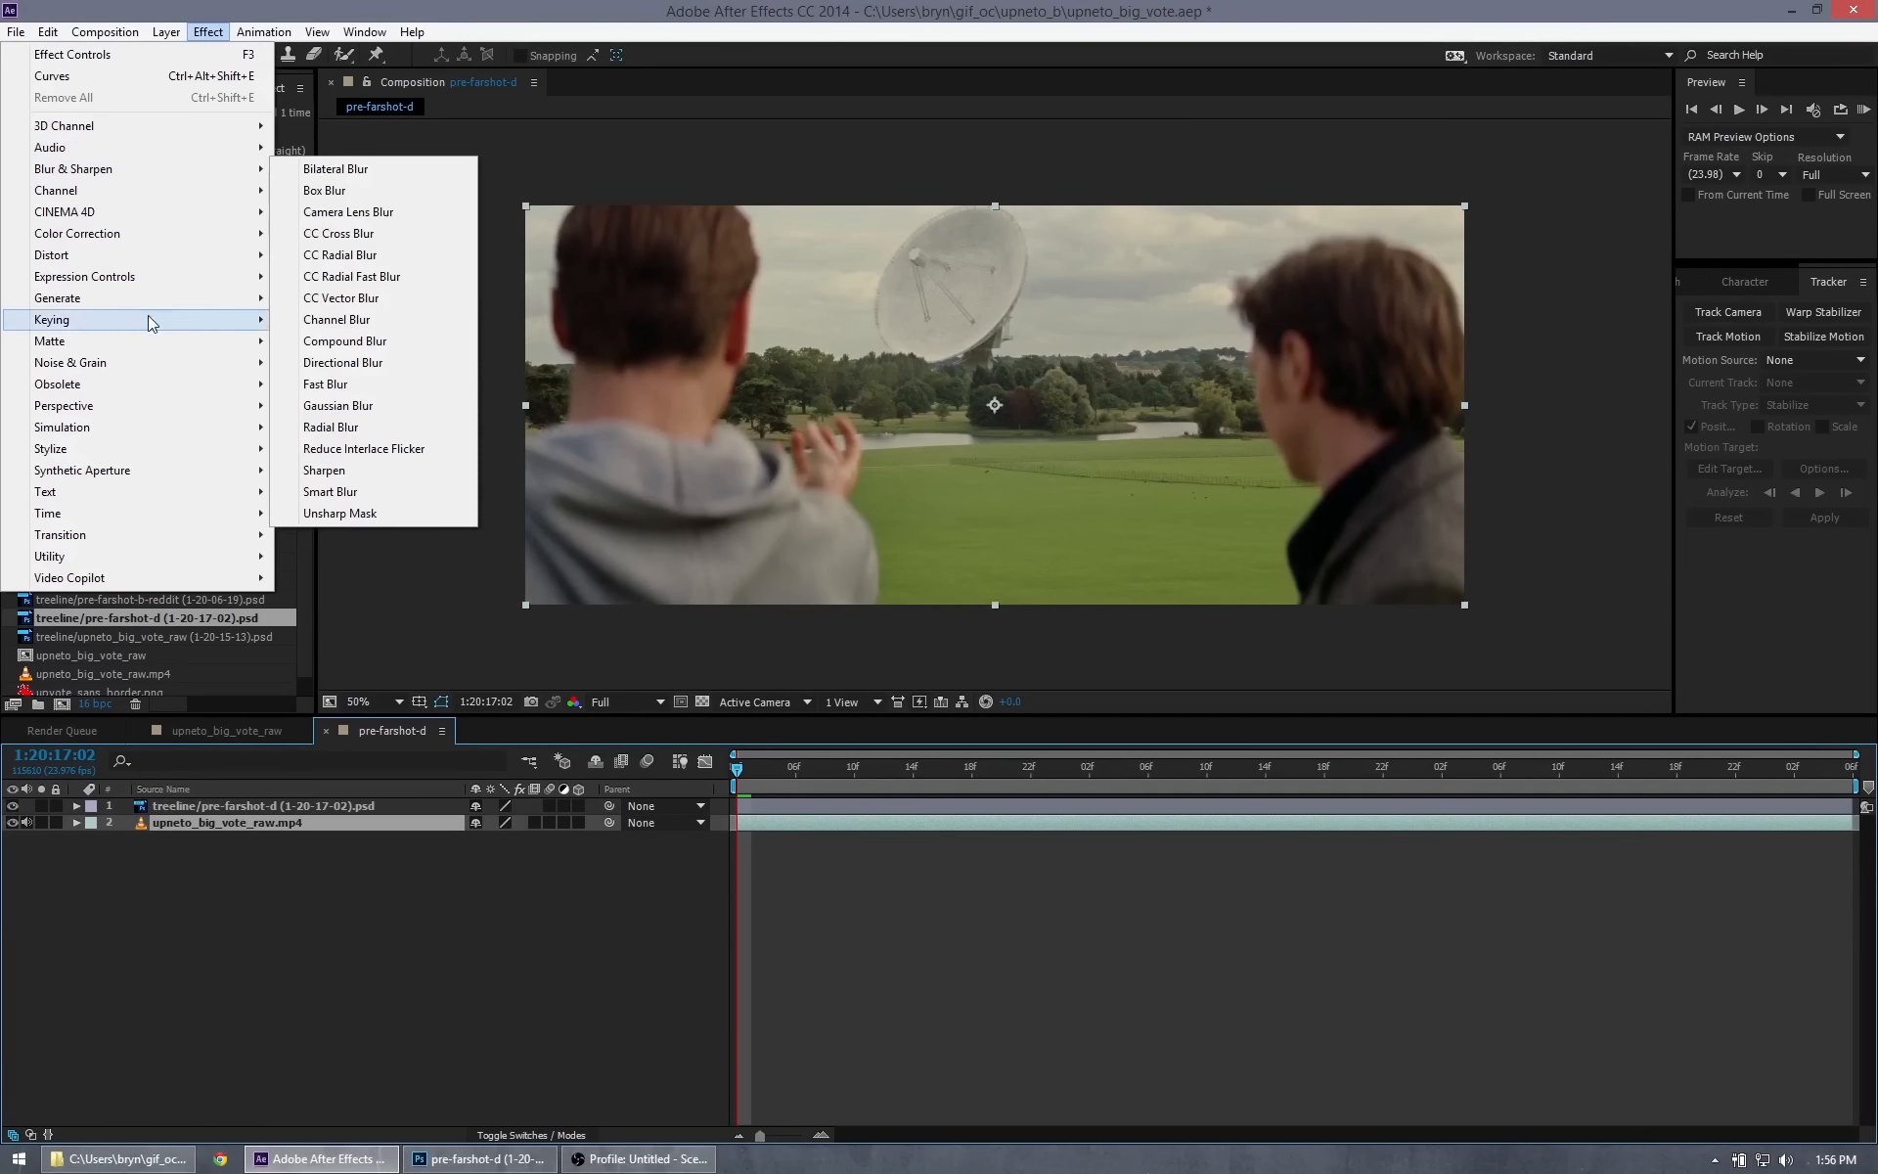
mouse_move(144, 308)
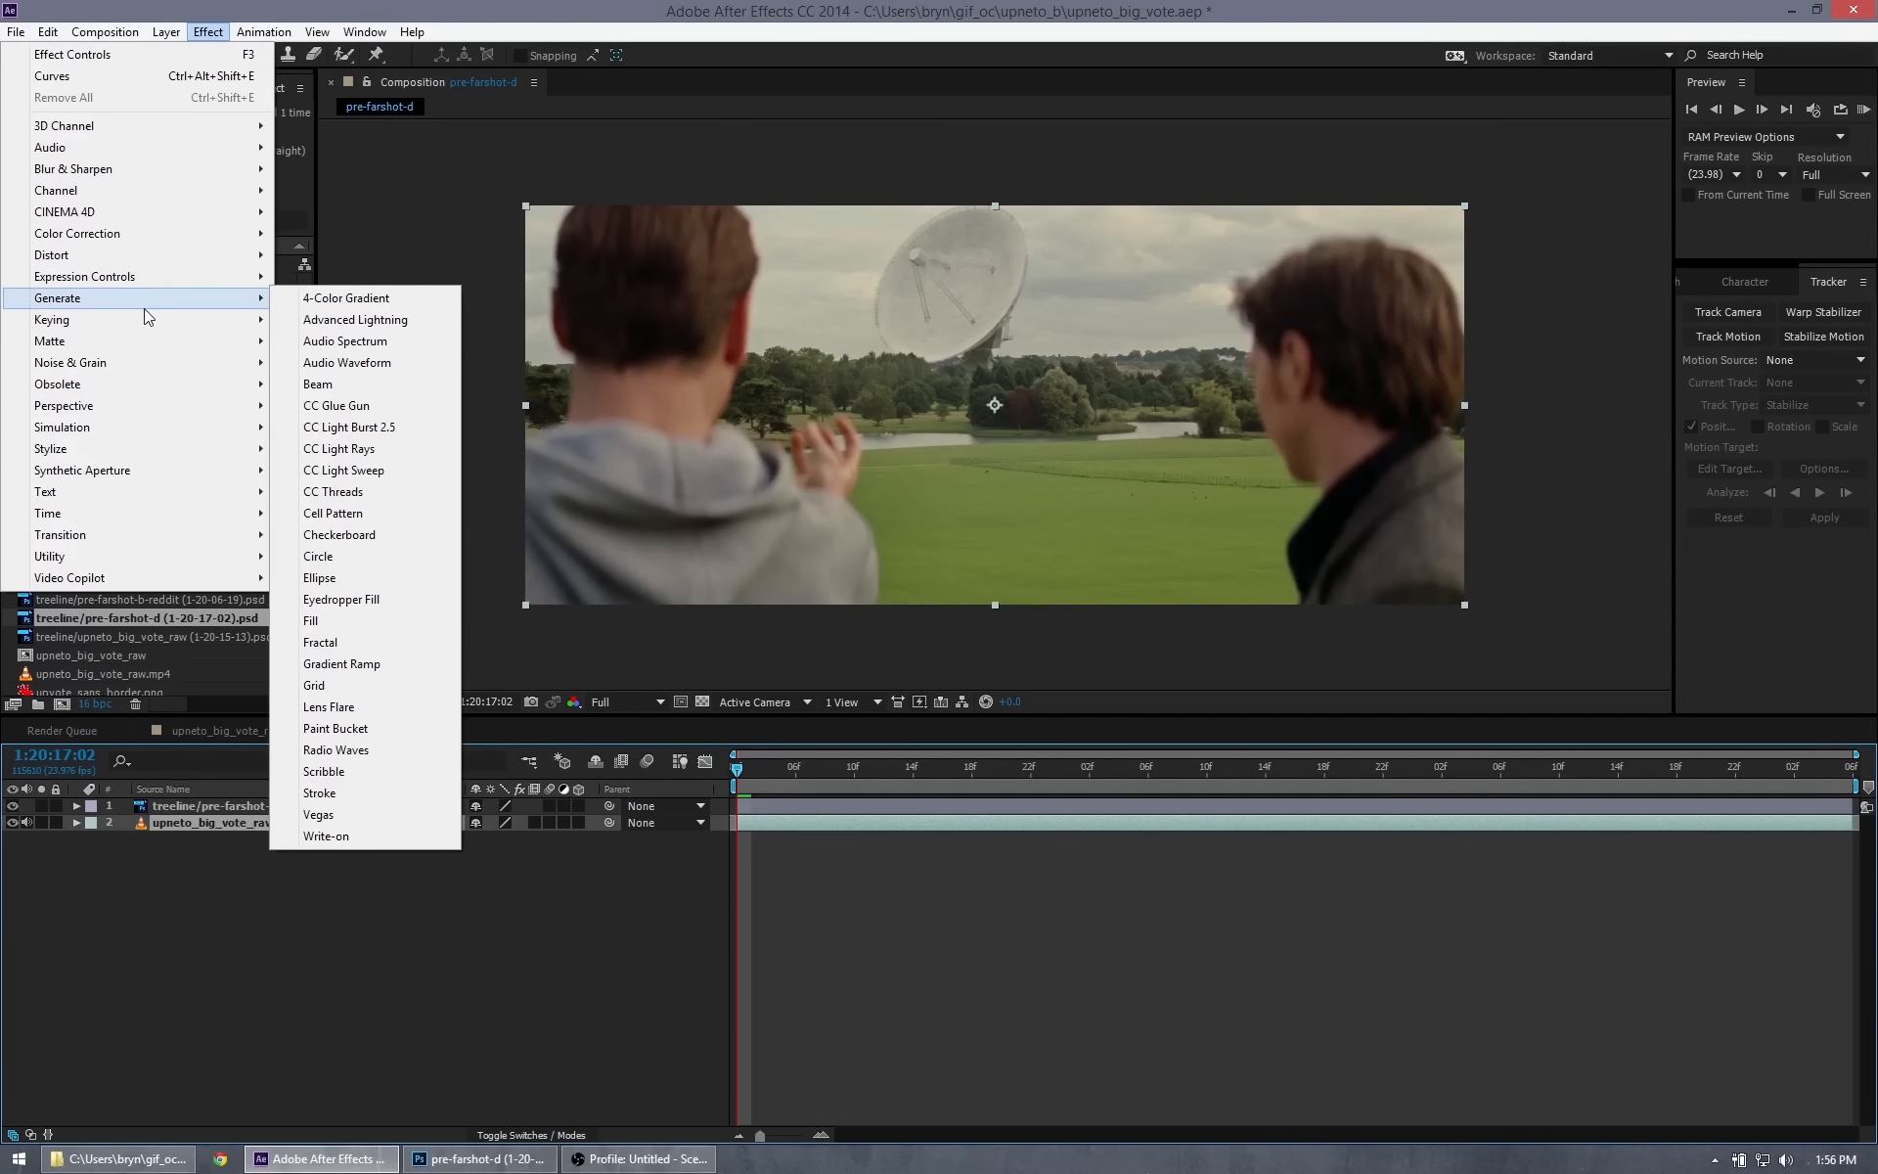
mouse_move(138, 232)
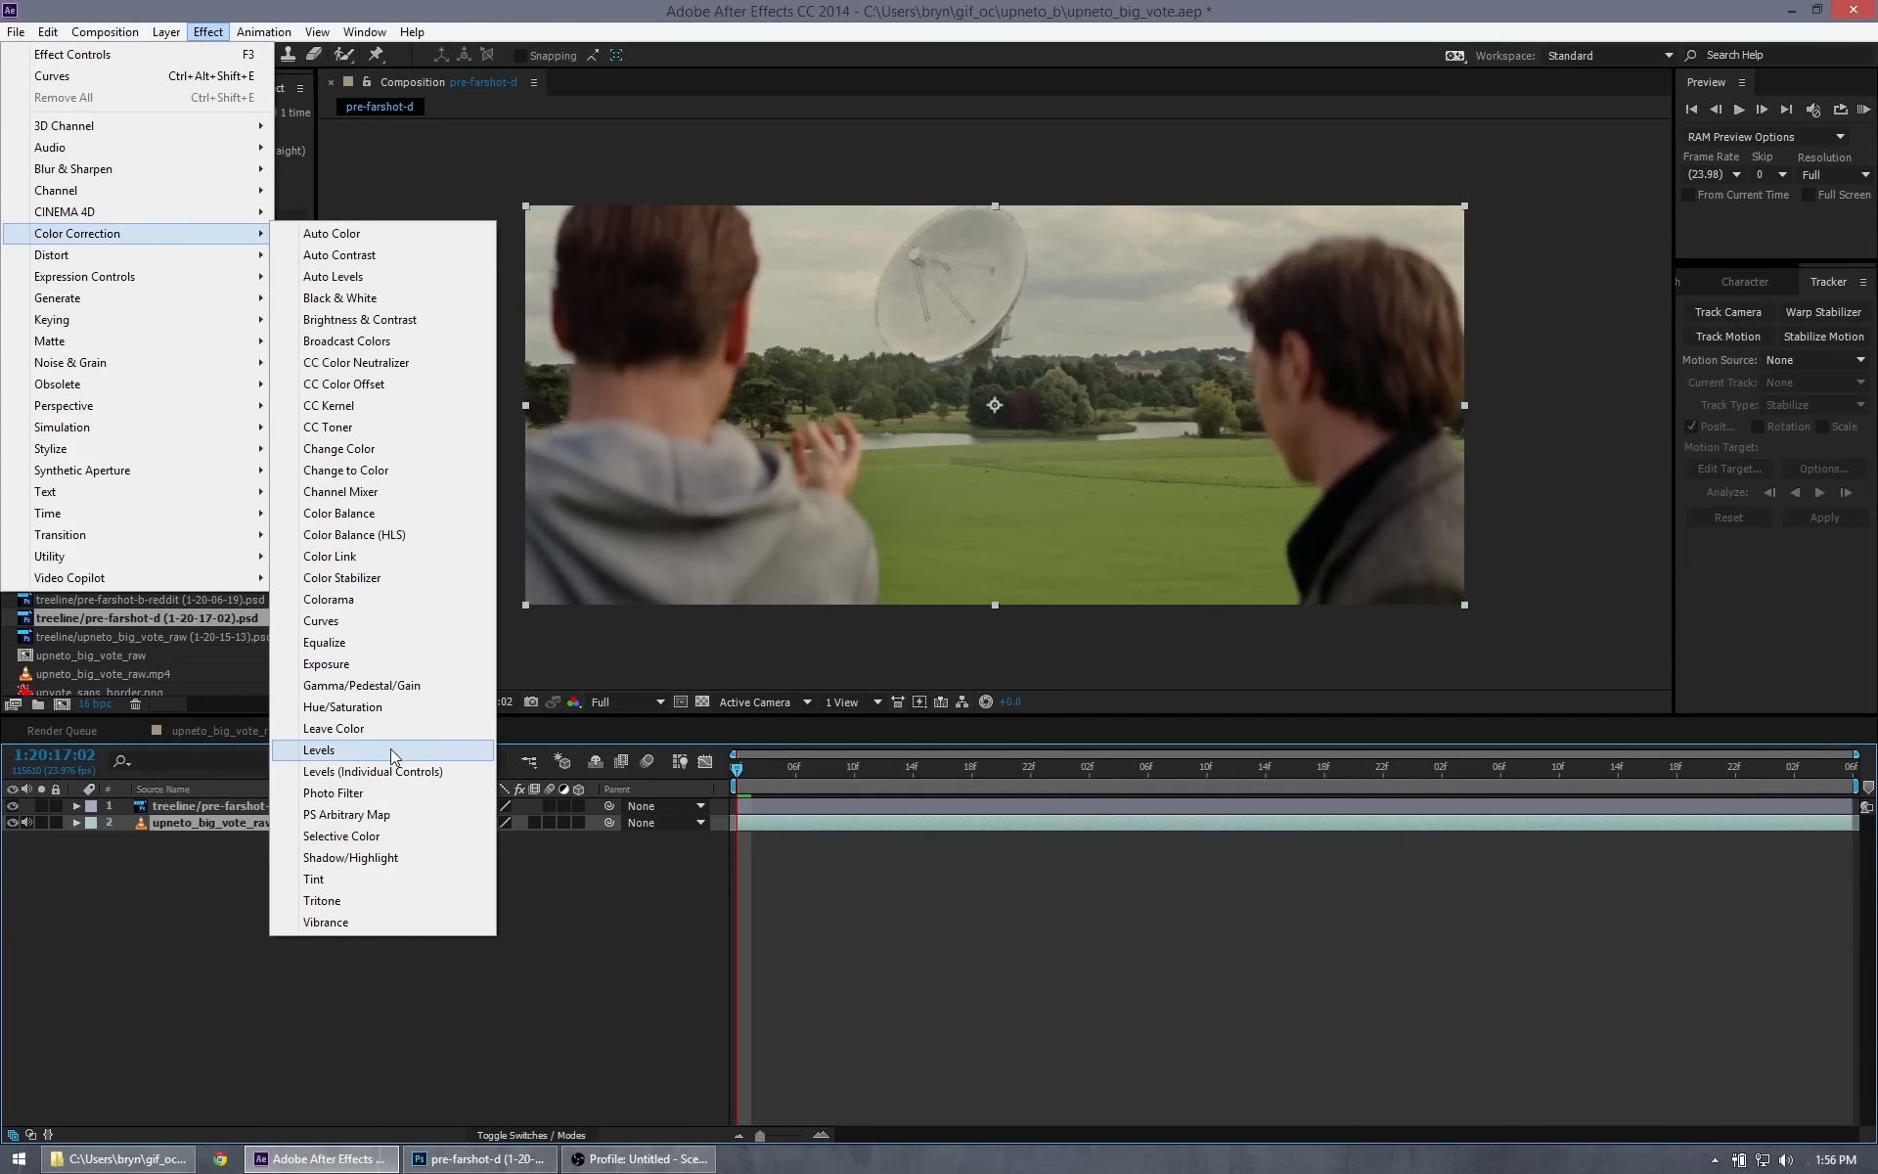
left_click(387, 705)
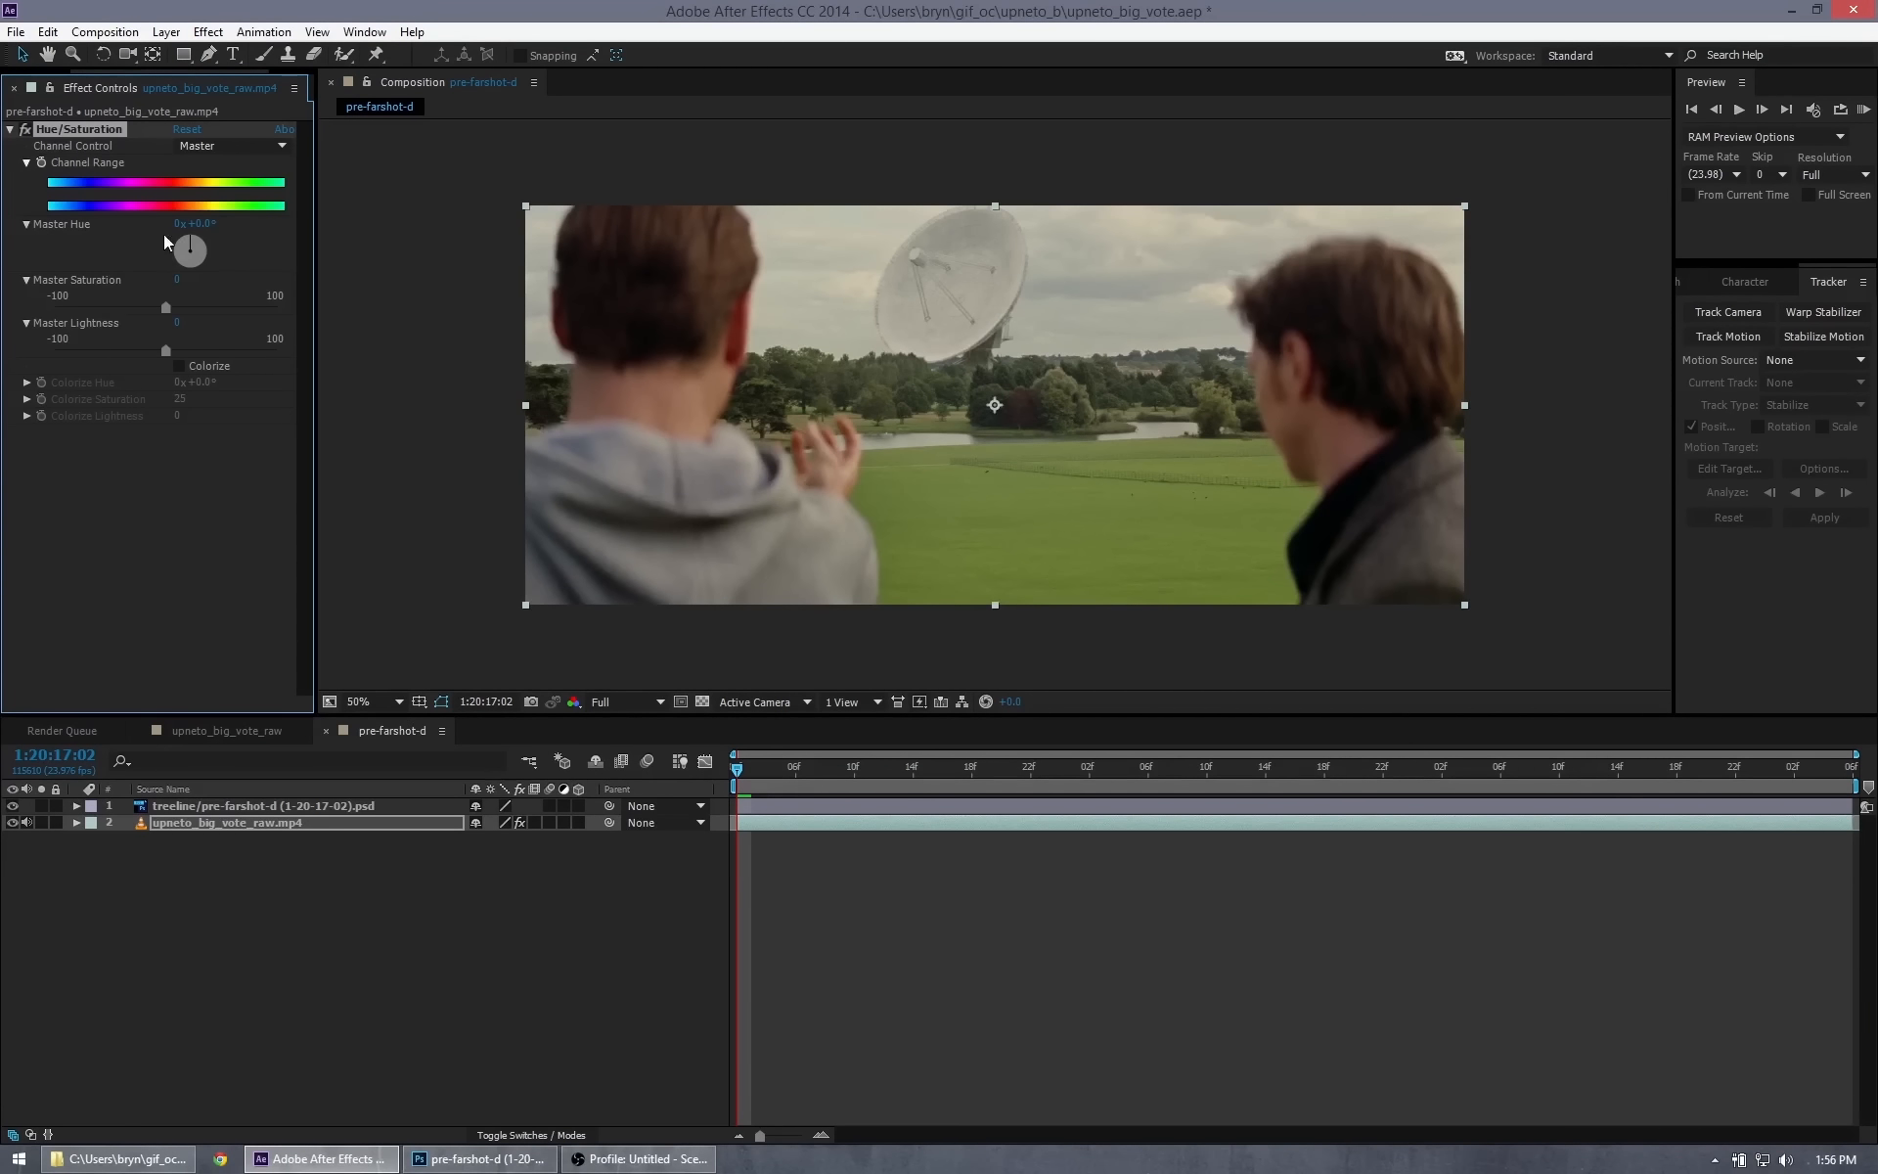
left_click_drag(192, 251, 224, 310)
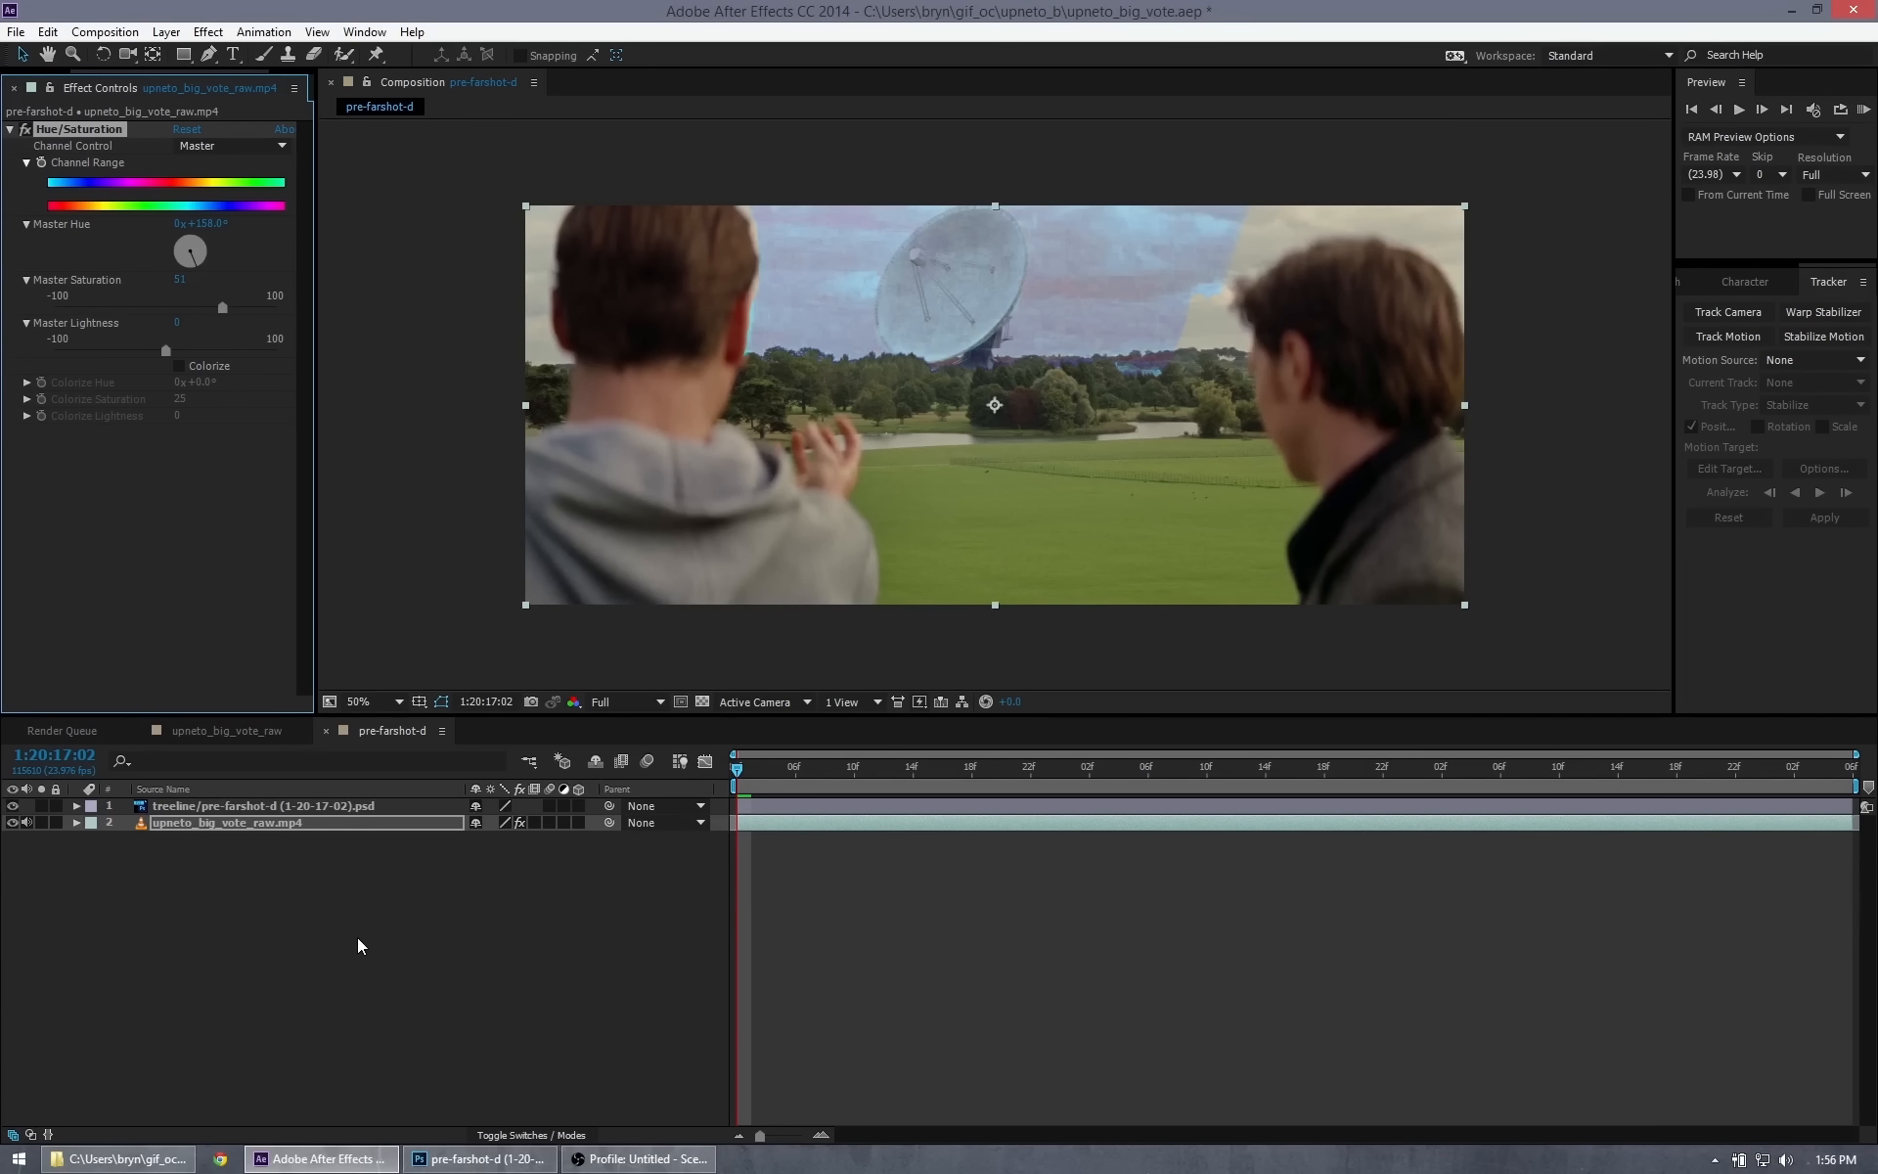
key("ctrl+s")
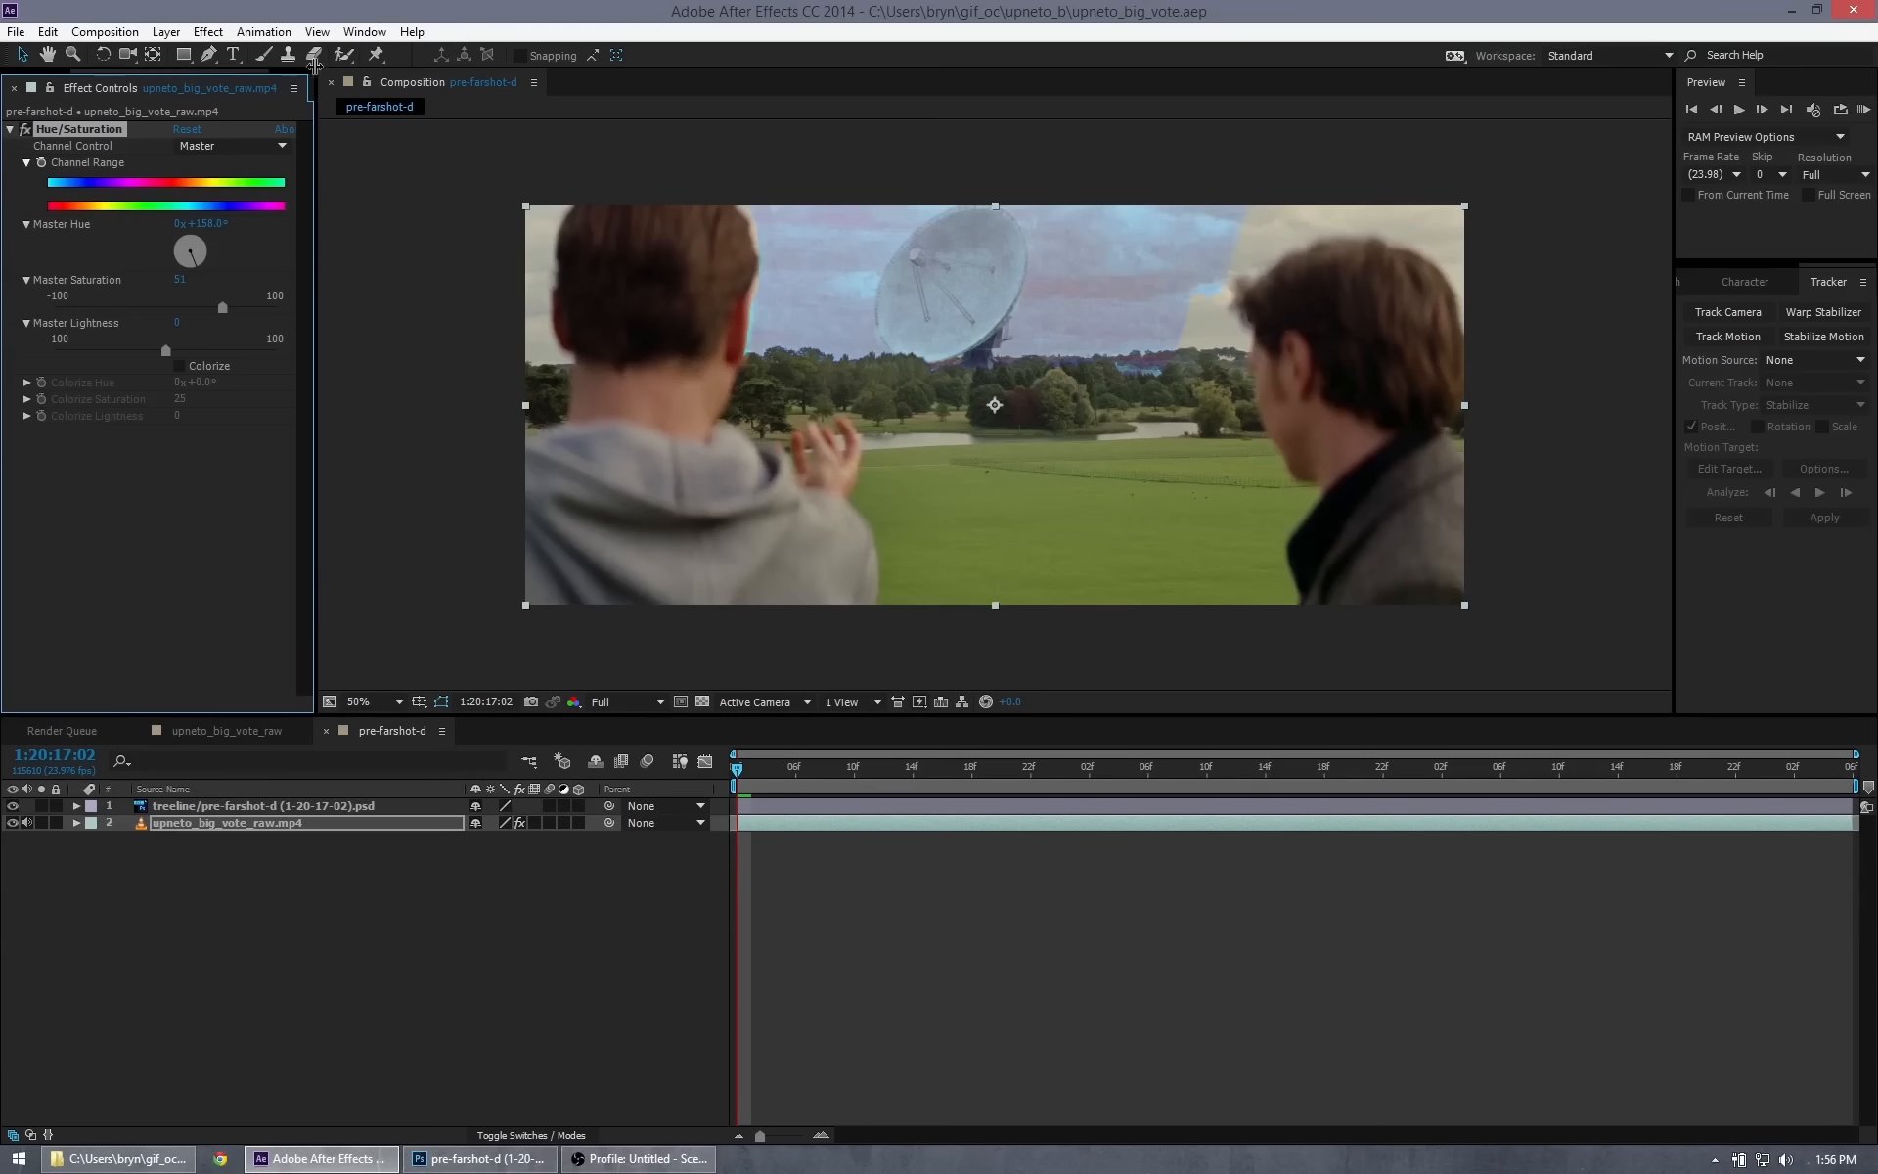
left_click(267, 93)
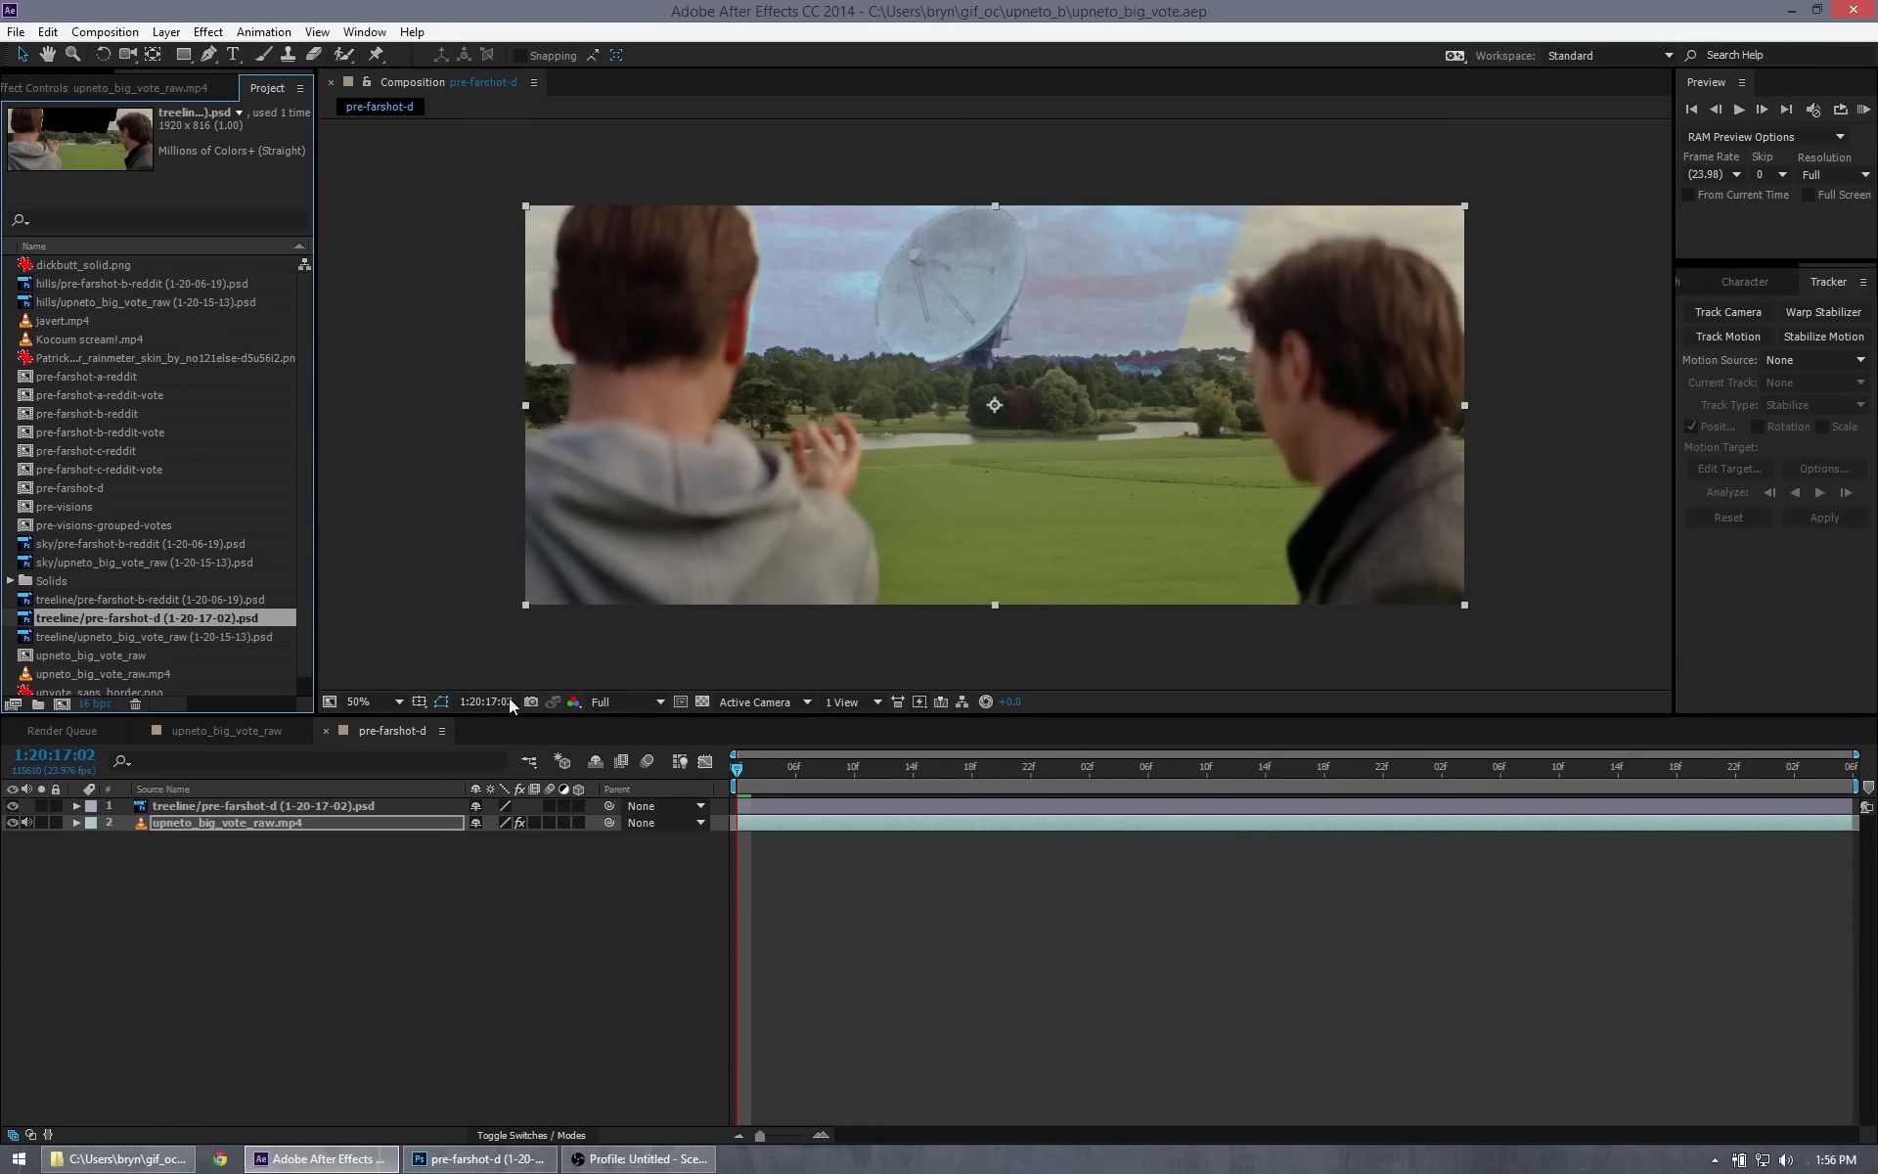
Switch to Photoshop, duplicate the treeline layer and rename the copy sky.
key("alt+Tab")
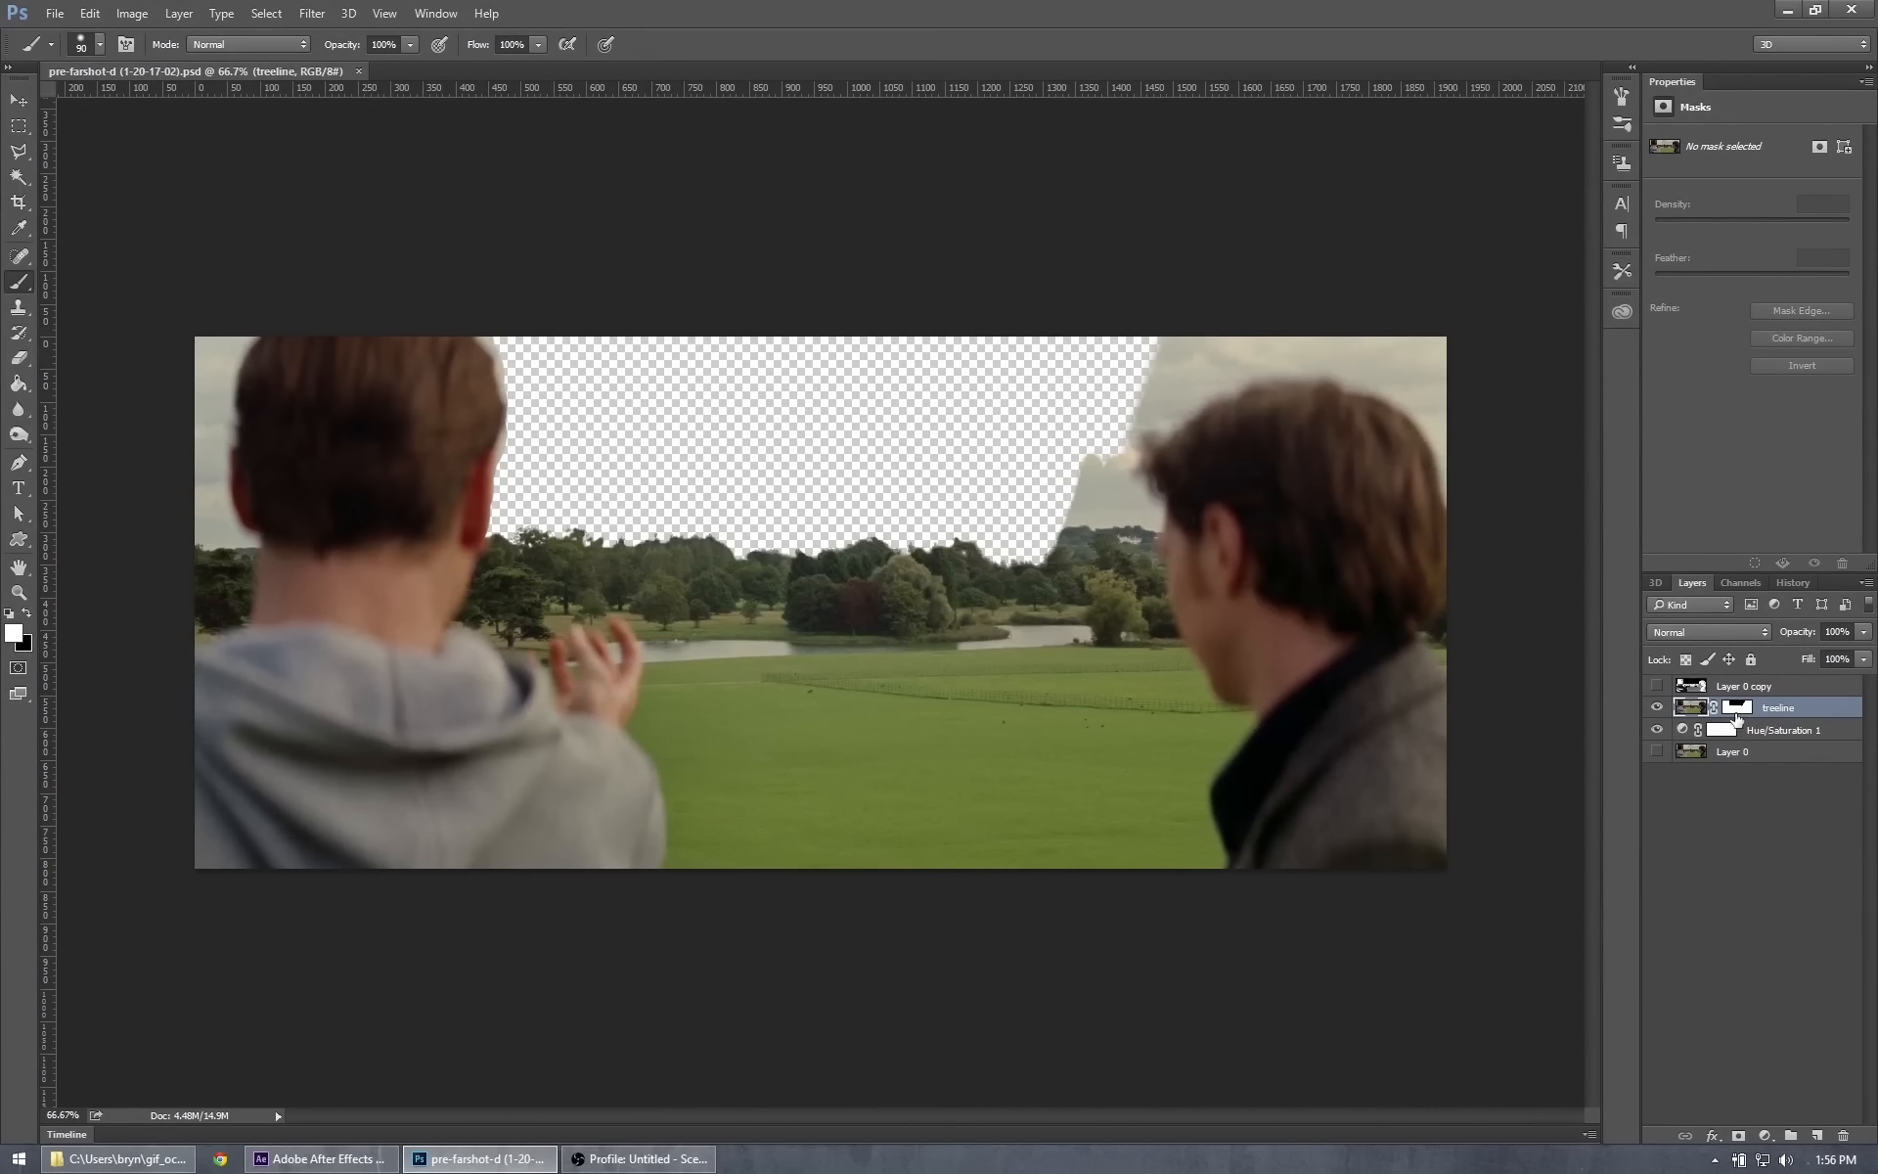
left_click_drag(1794, 1138, 1814, 1134)
double_click(1790, 706)
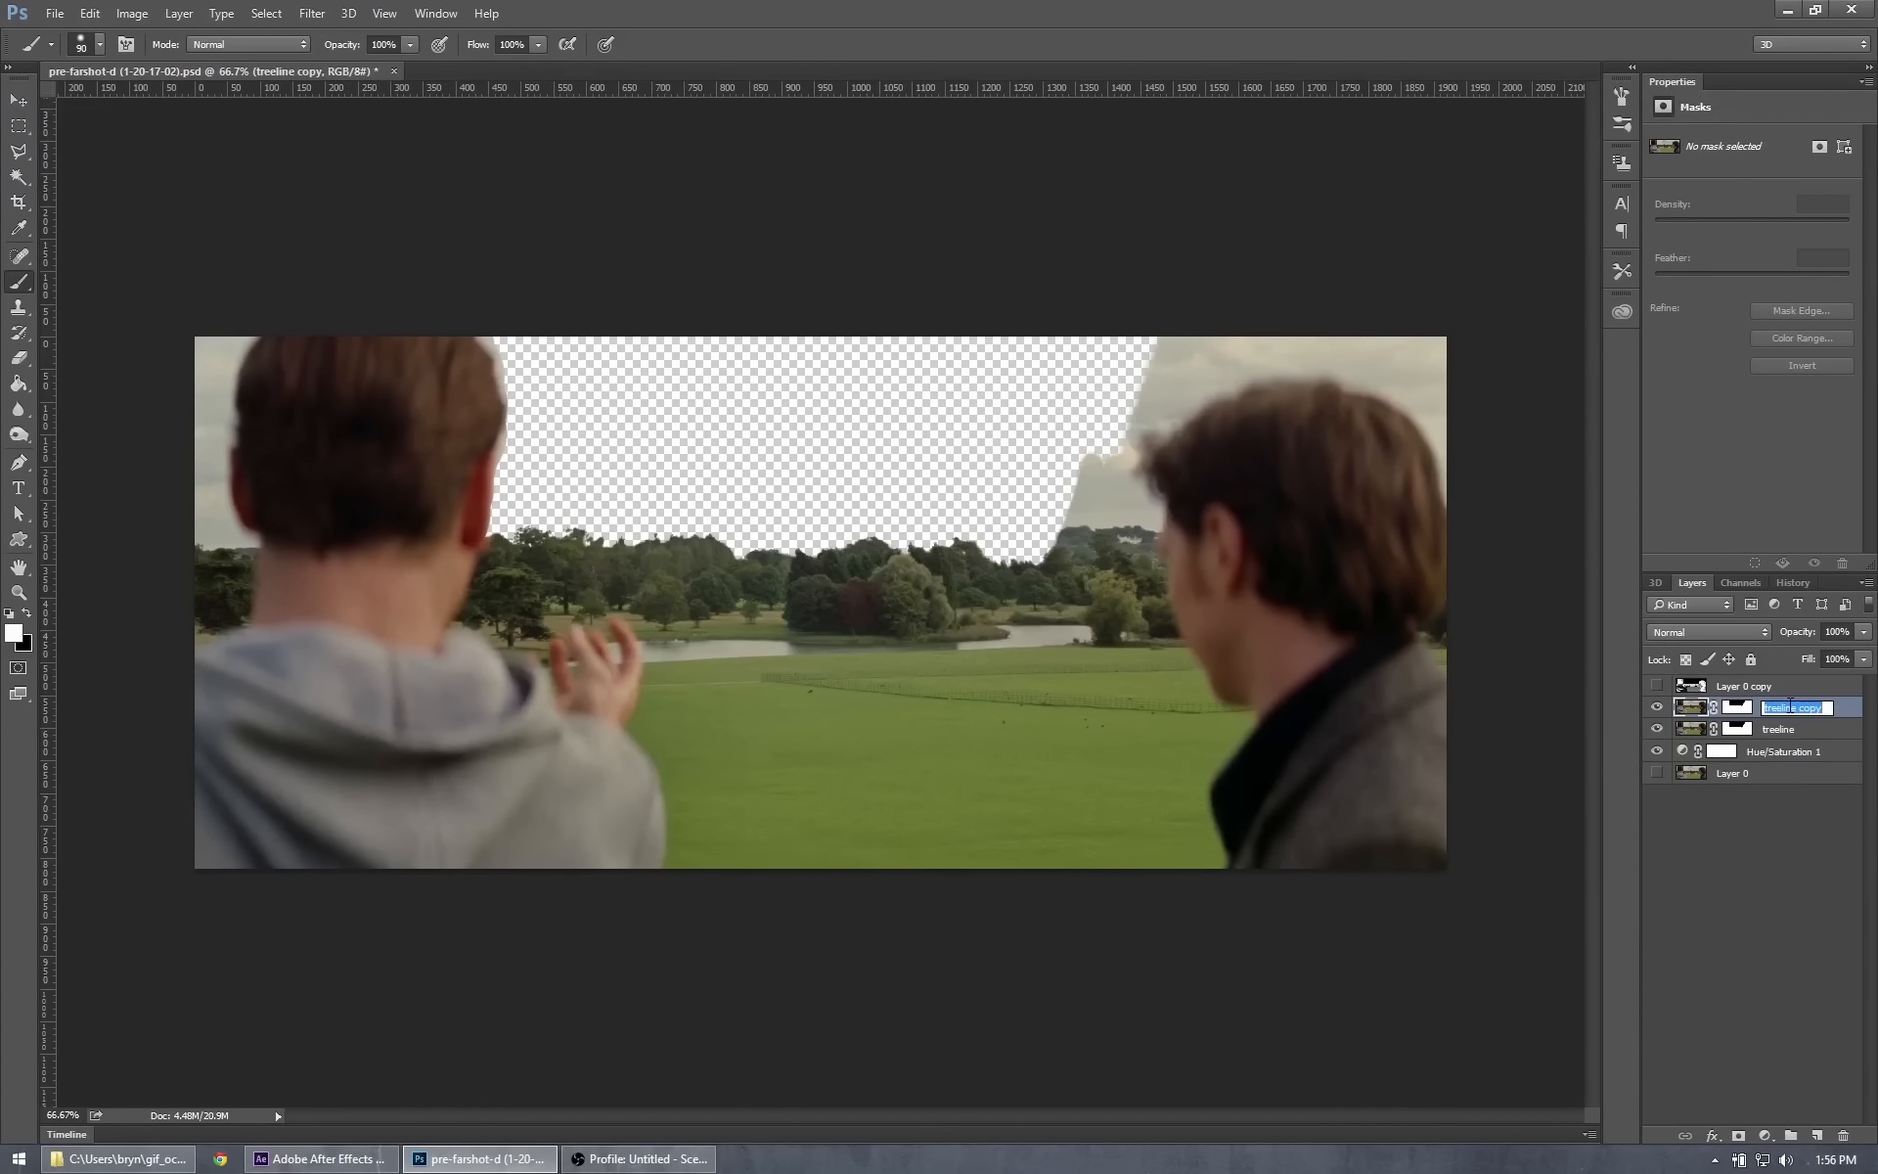
type("sky")
key("Return")
Select the sky layer's mask and display it alone in black and white, keeping white as the foreground colour.
left_click(1735, 581)
left_click(1736, 692)
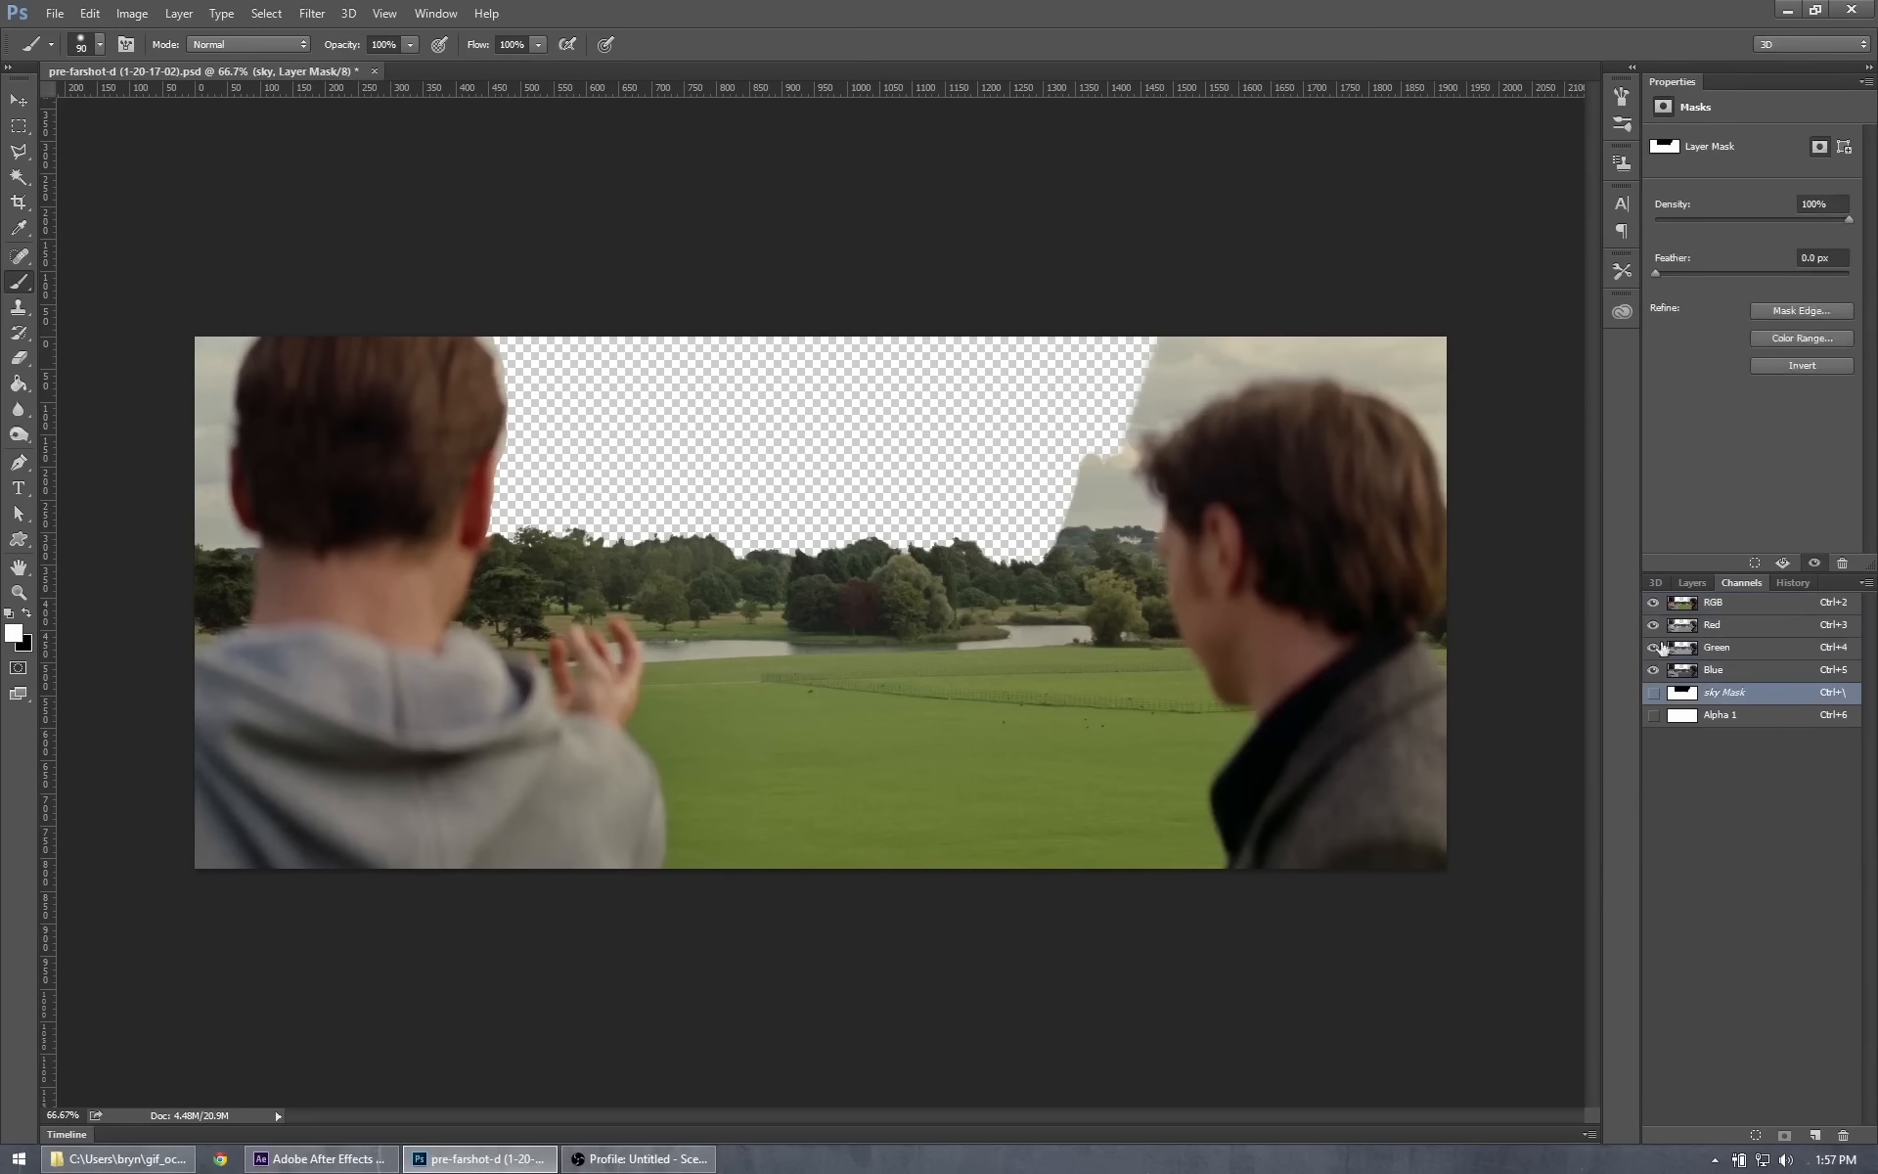
key("x")
left_click(1653, 693)
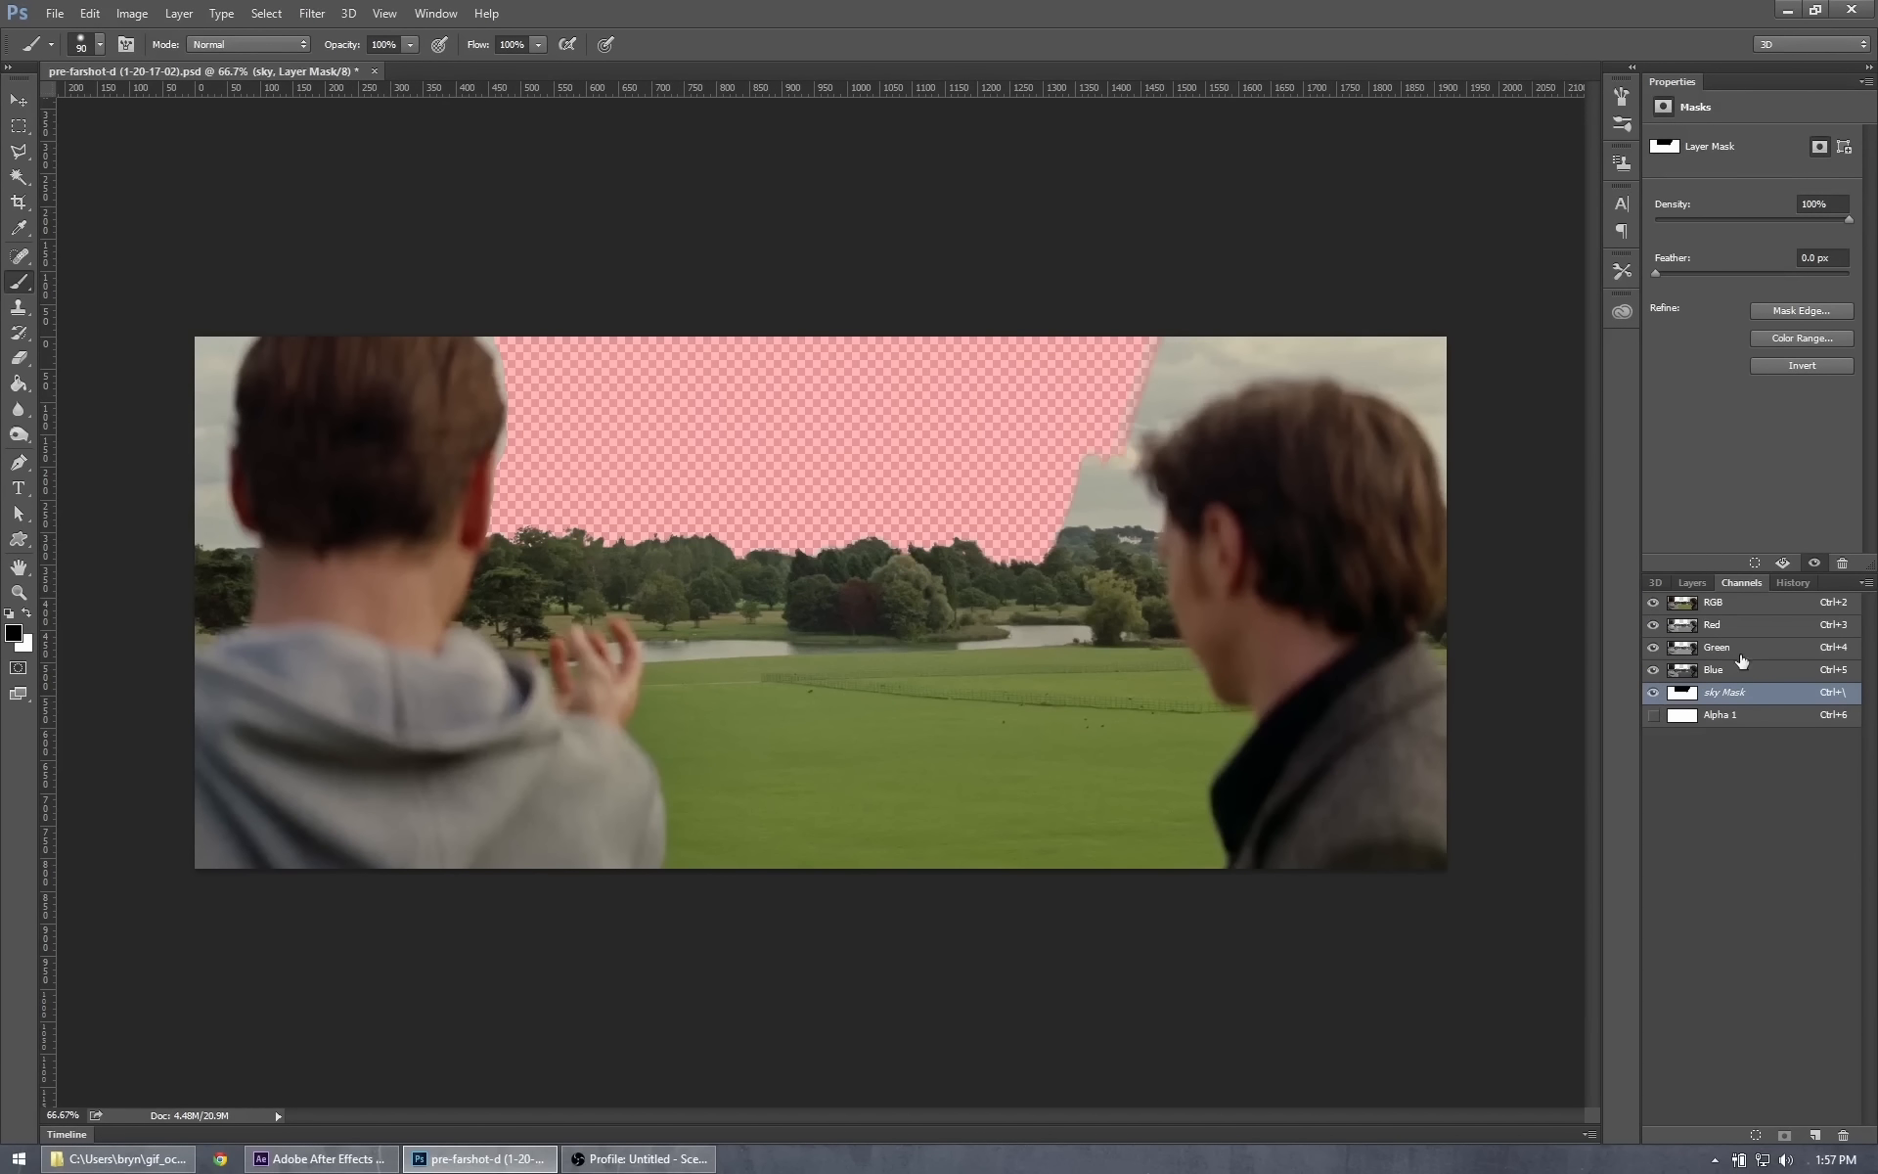
key("x")
left_click(1653, 603)
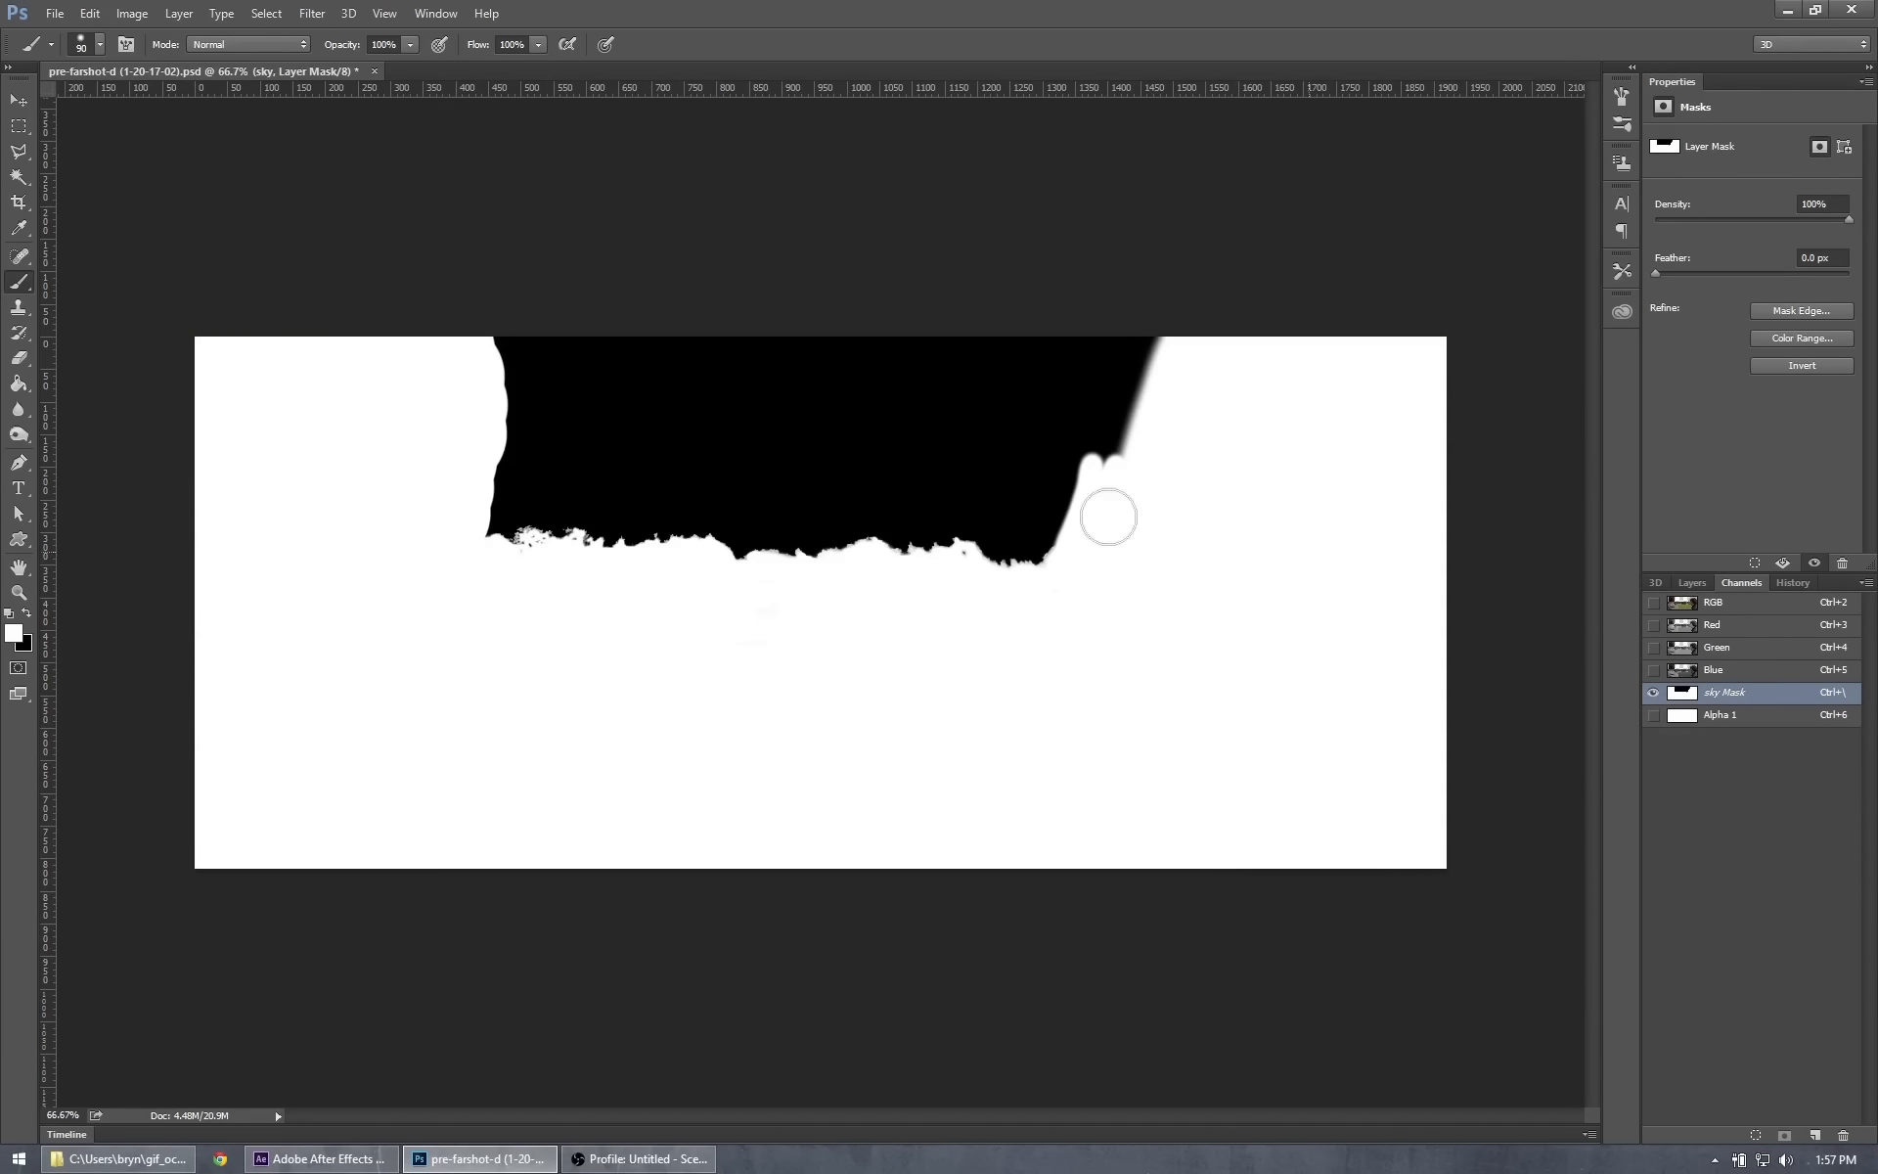
Invert the whole sky layer mask so only the sky area is white, and clear the selection.
key("ctrl+a")
left_click(133, 14)
mouse_move(157, 64)
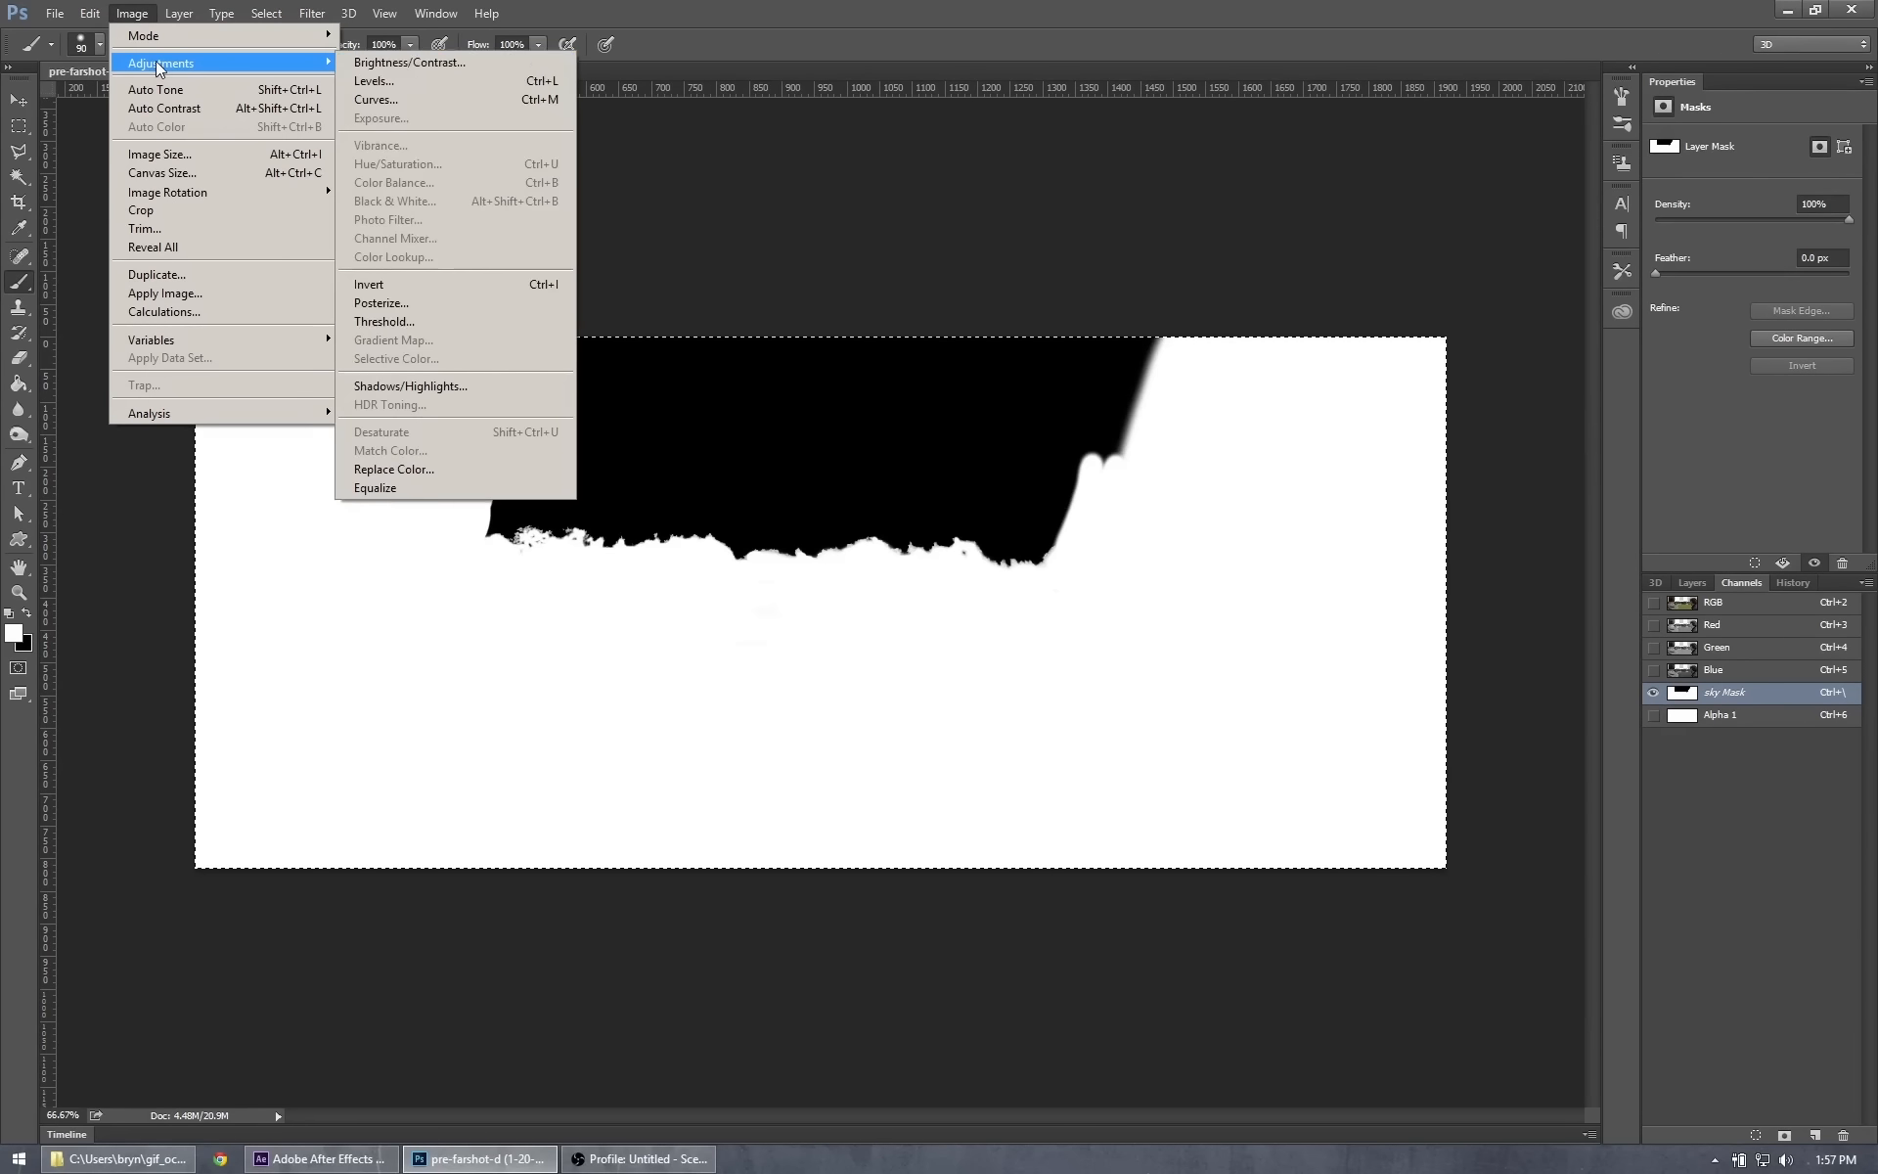
left_click(413, 287)
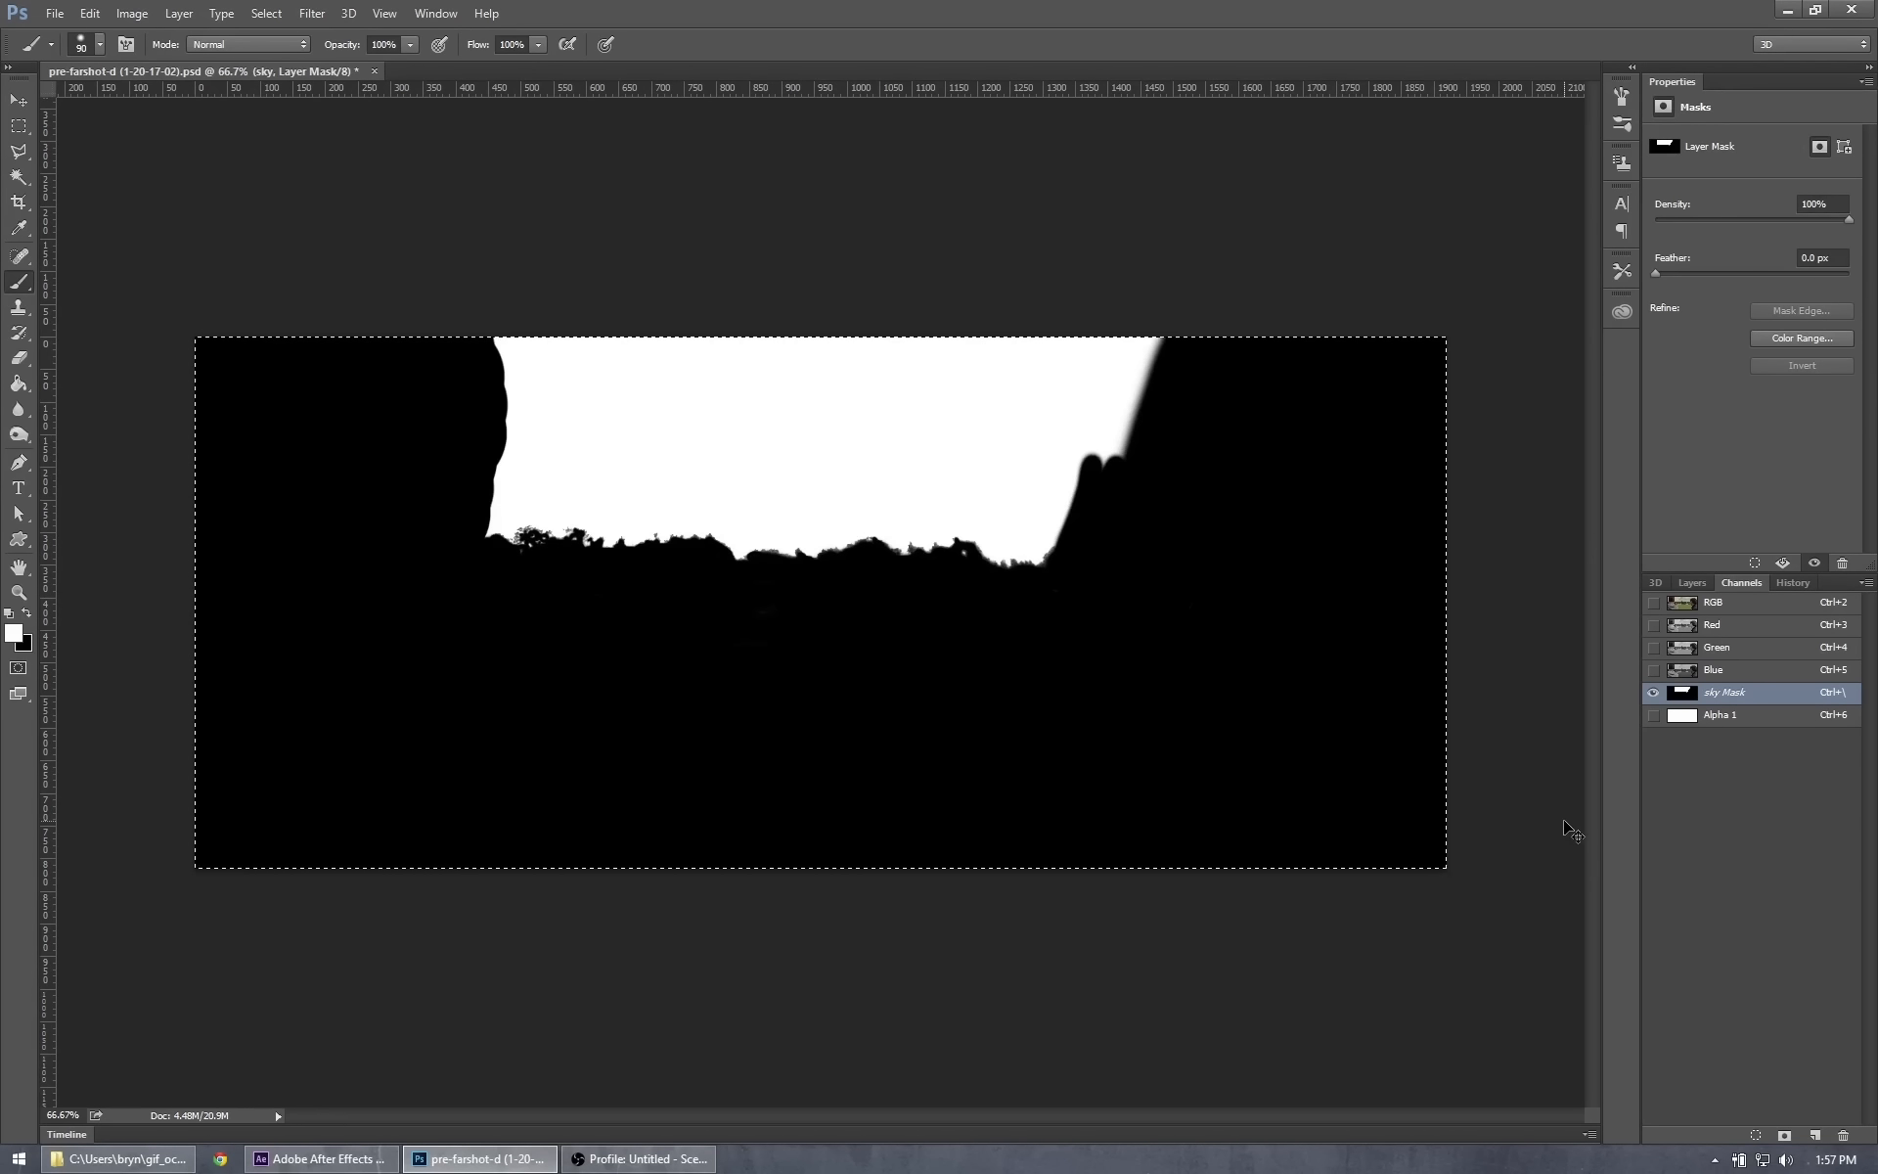
key("ctrl+d")
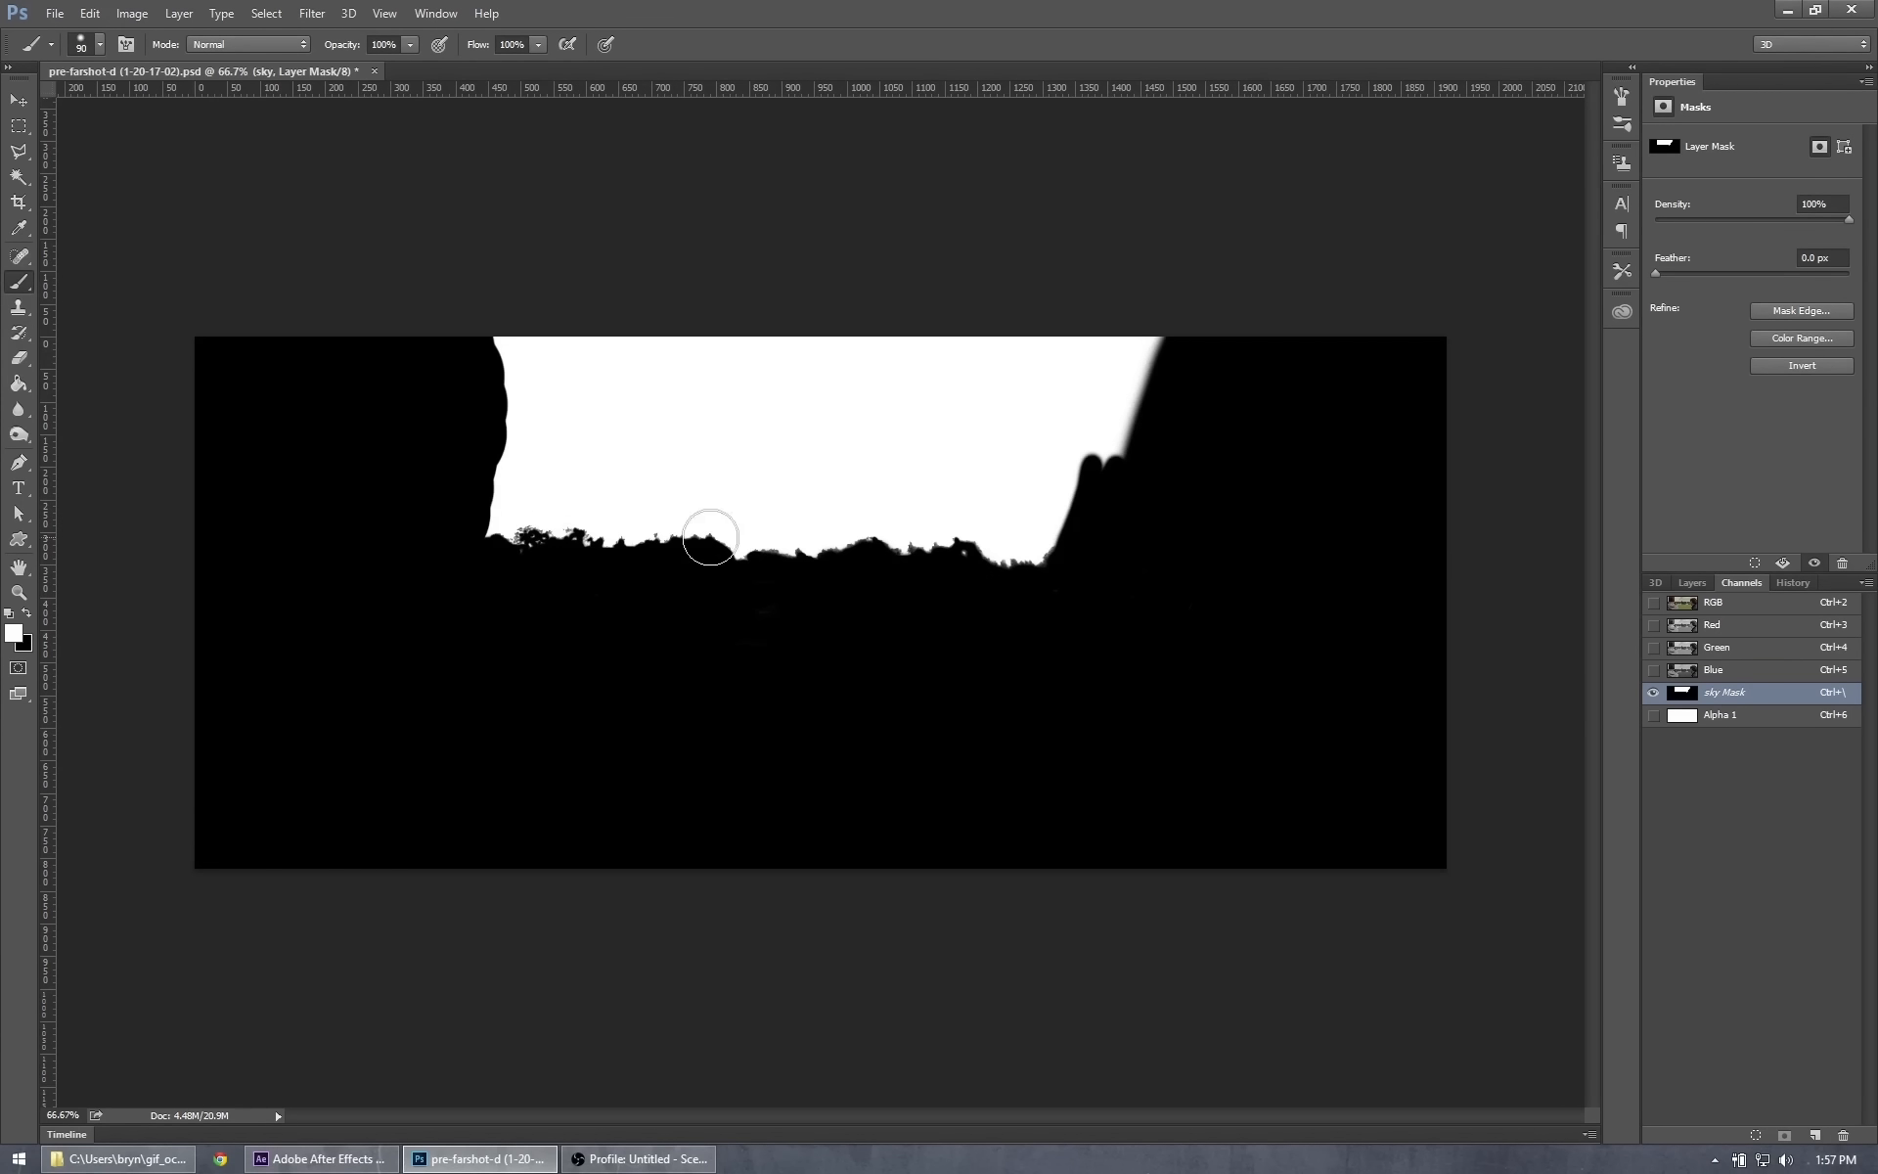
Paint white along the side and lower edges of the mask's white area to extend it past the treeline and both heads.
mouse_move(575, 523)
left_mouse_down()
mouse_move(490, 546)
mouse_move(615, 527)
mouse_move(713, 533)
mouse_move(585, 536)
mouse_move(1035, 549)
mouse_move(1098, 438)
mouse_move(1069, 457)
mouse_move(1106, 454)
mouse_move(1164, 327)
left_mouse_up()
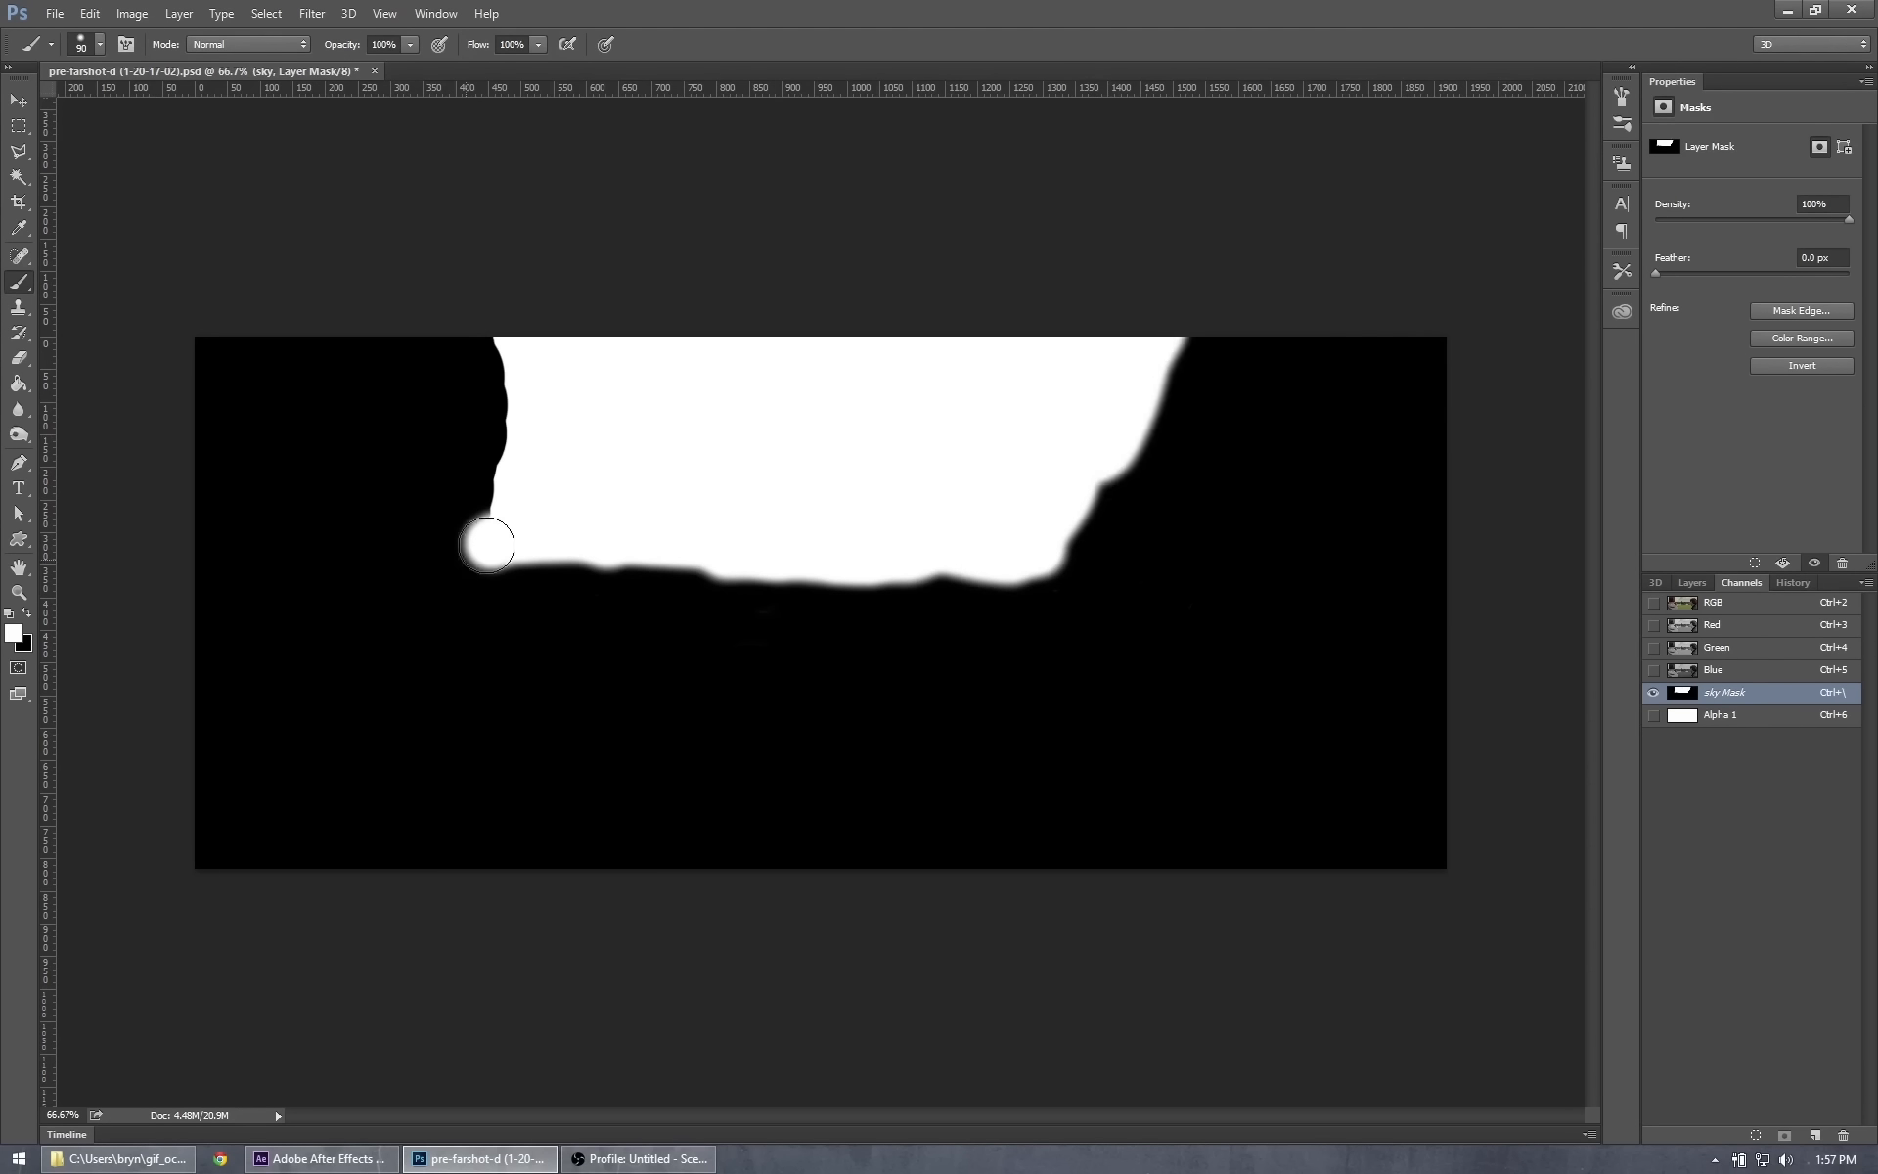
mouse_move(486, 541)
left_mouse_down()
mouse_move(503, 398)
mouse_move(482, 306)
left_mouse_up()
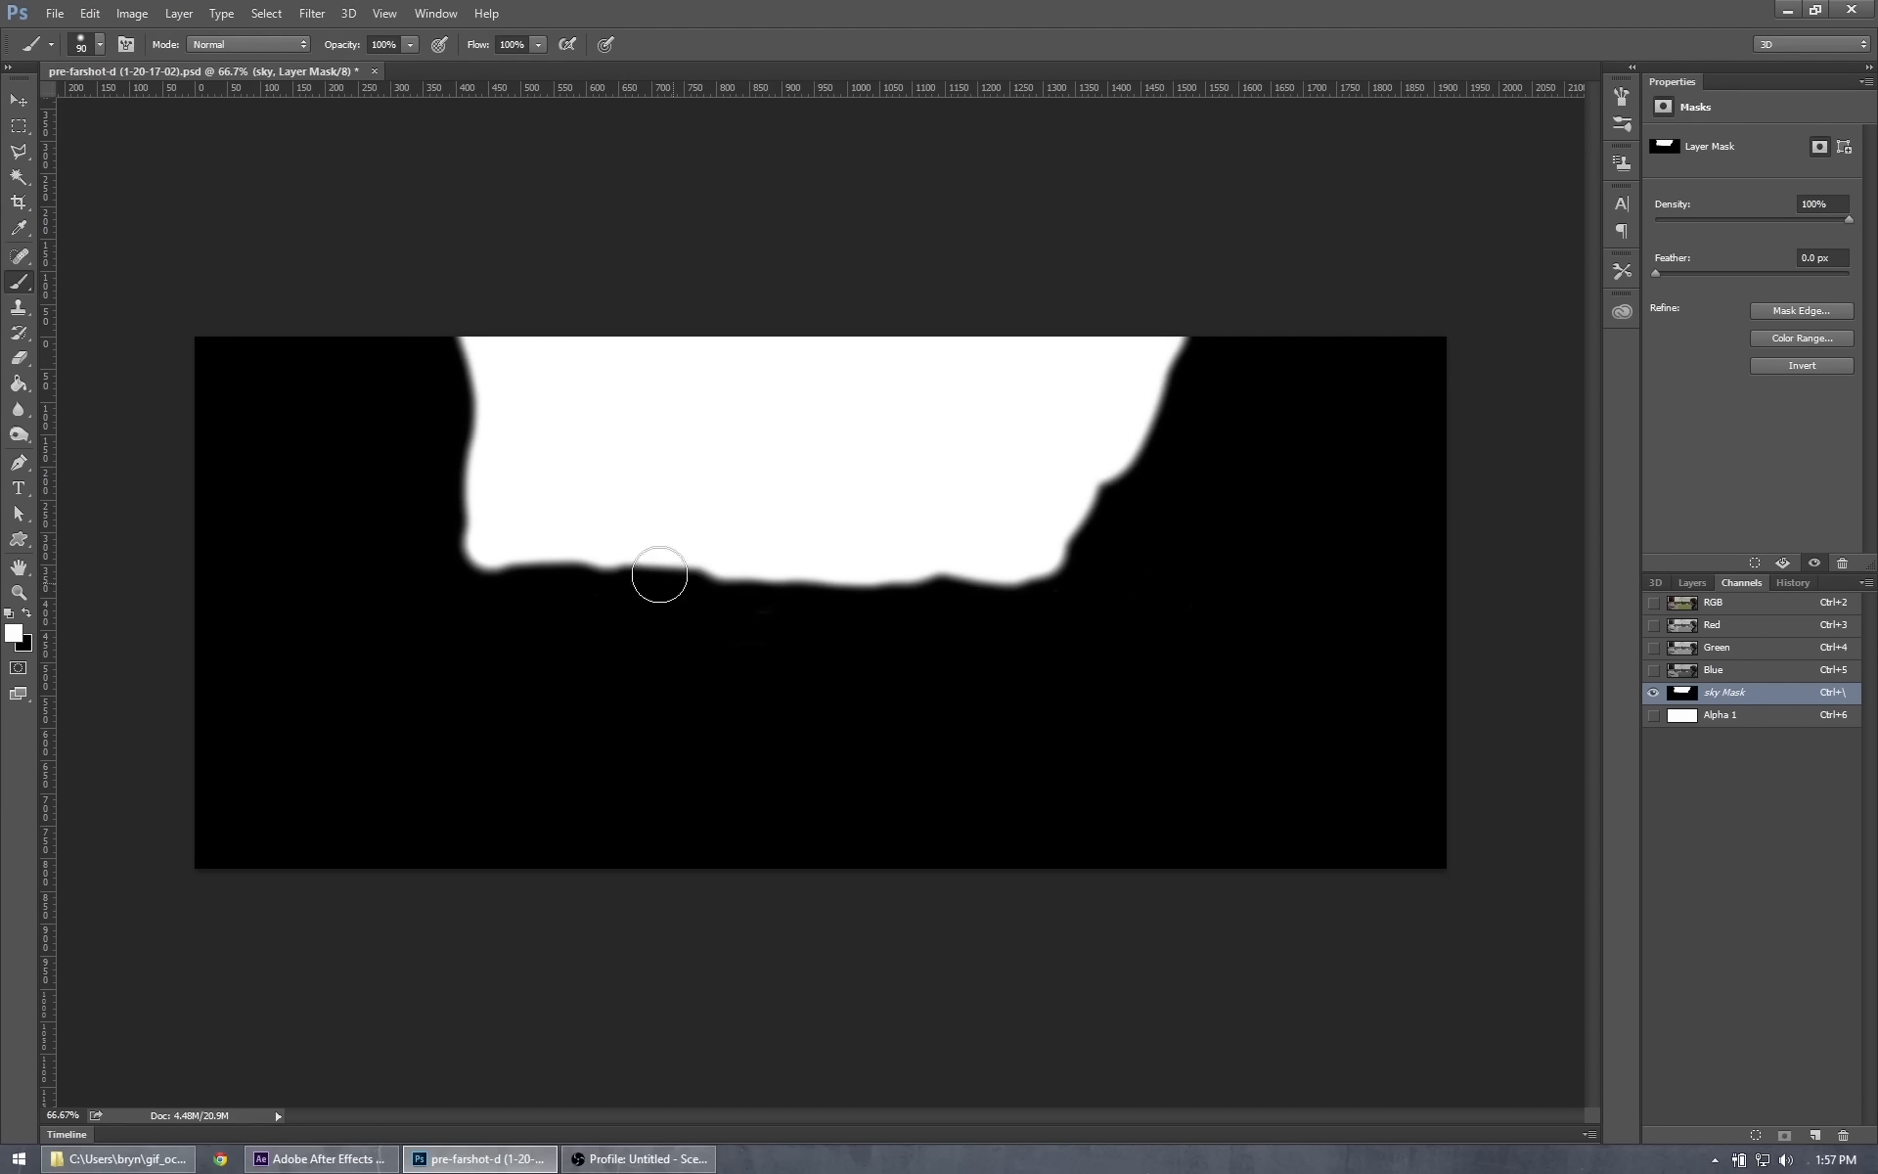
mouse_move(525, 535)
left_mouse_down()
mouse_move(749, 547)
mouse_move(650, 544)
mouse_move(746, 554)
left_mouse_up()
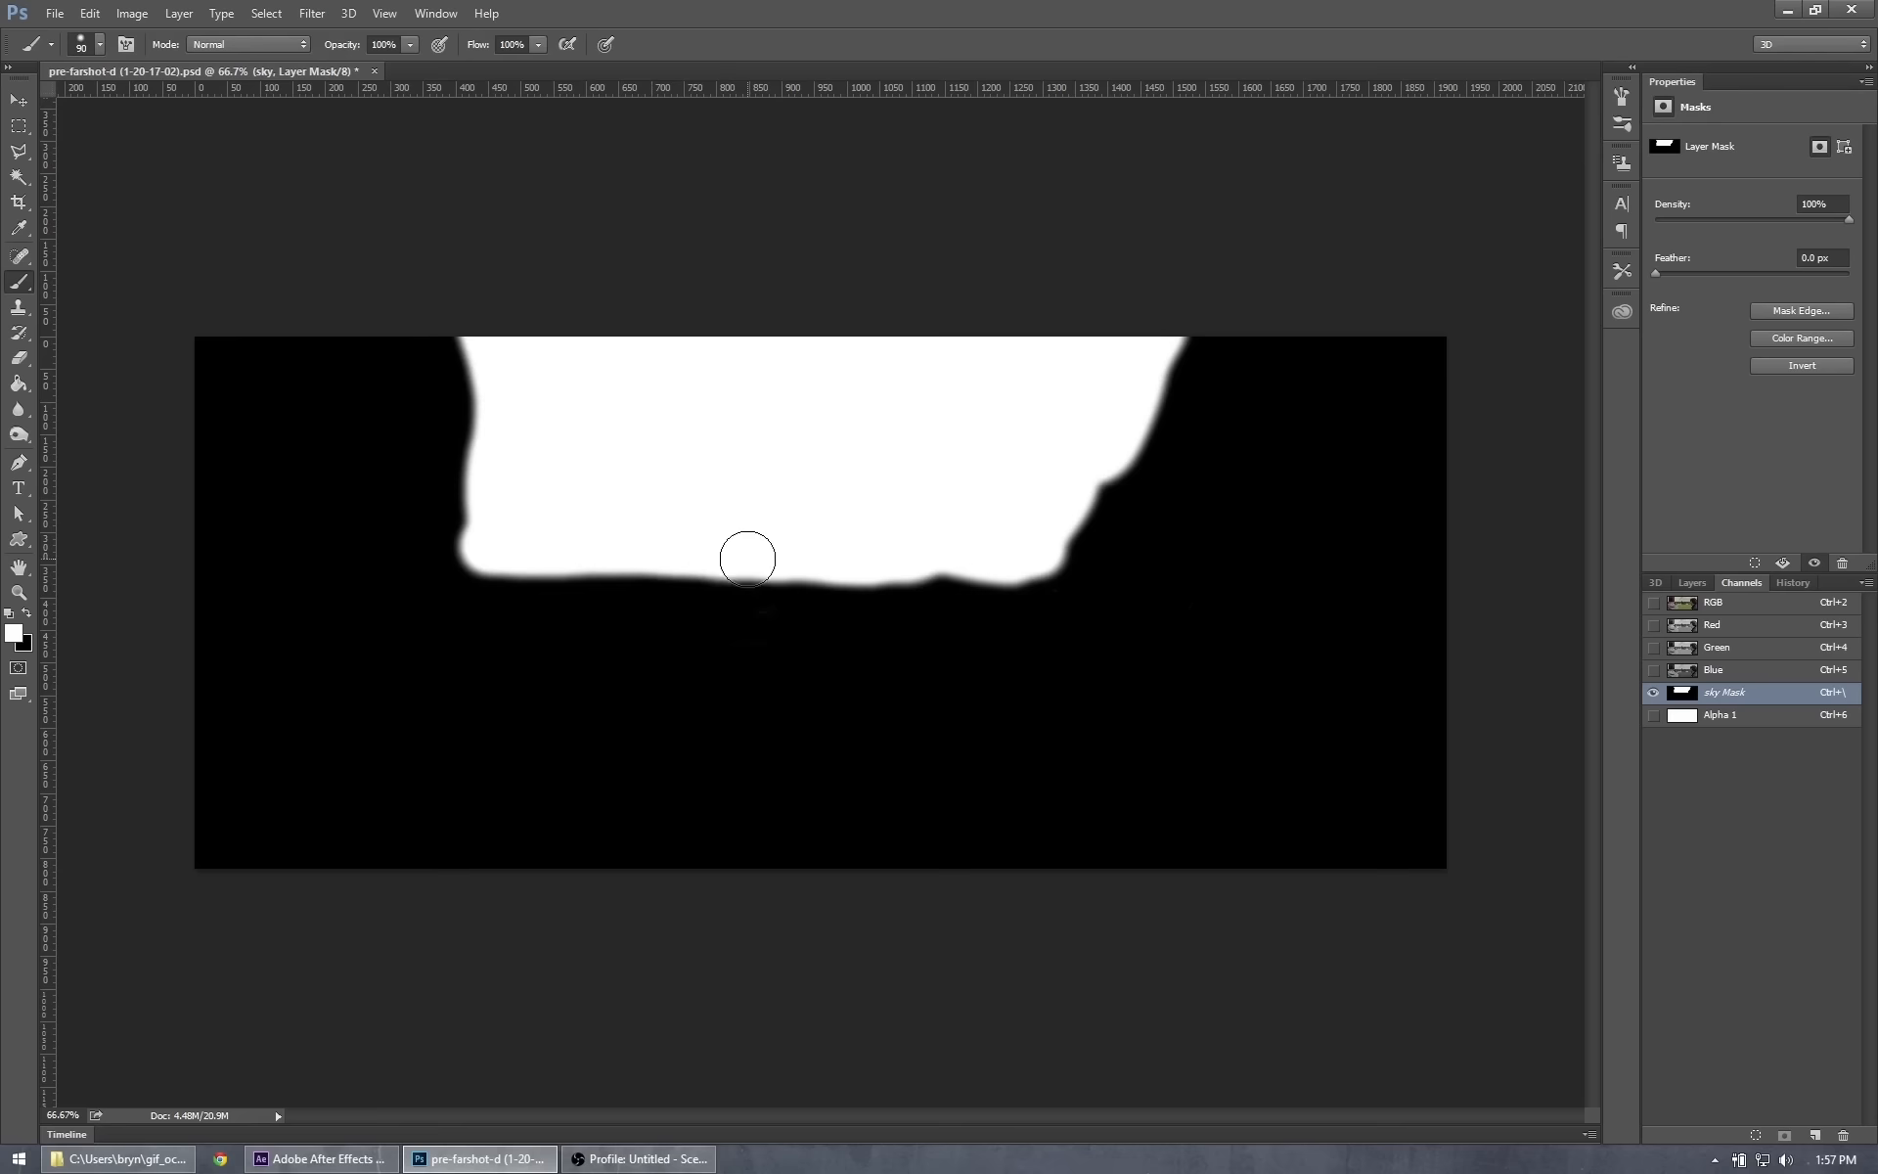
Return to the RGB composite and hide the treeline layer so the masked sky layer shows alone.
left_click(1754, 611)
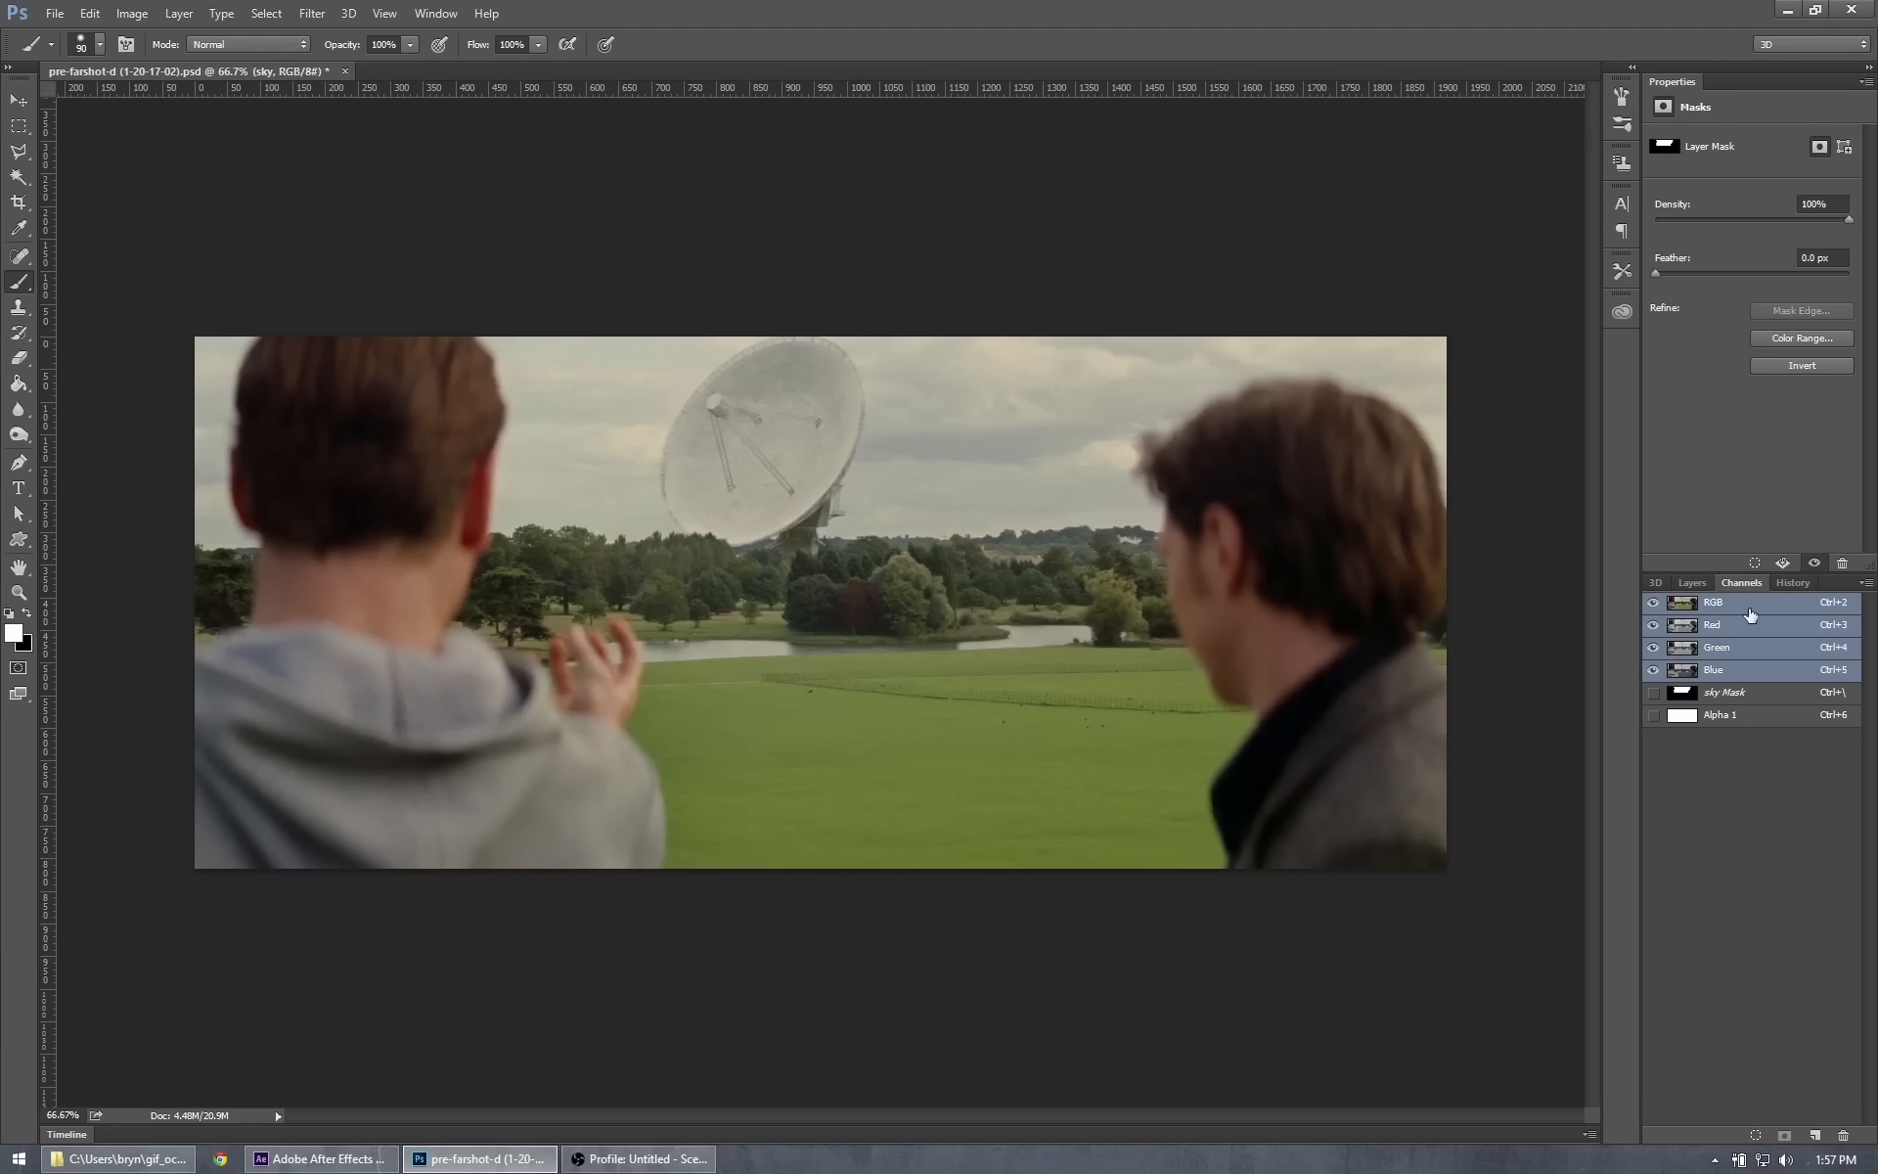
left_click(1687, 583)
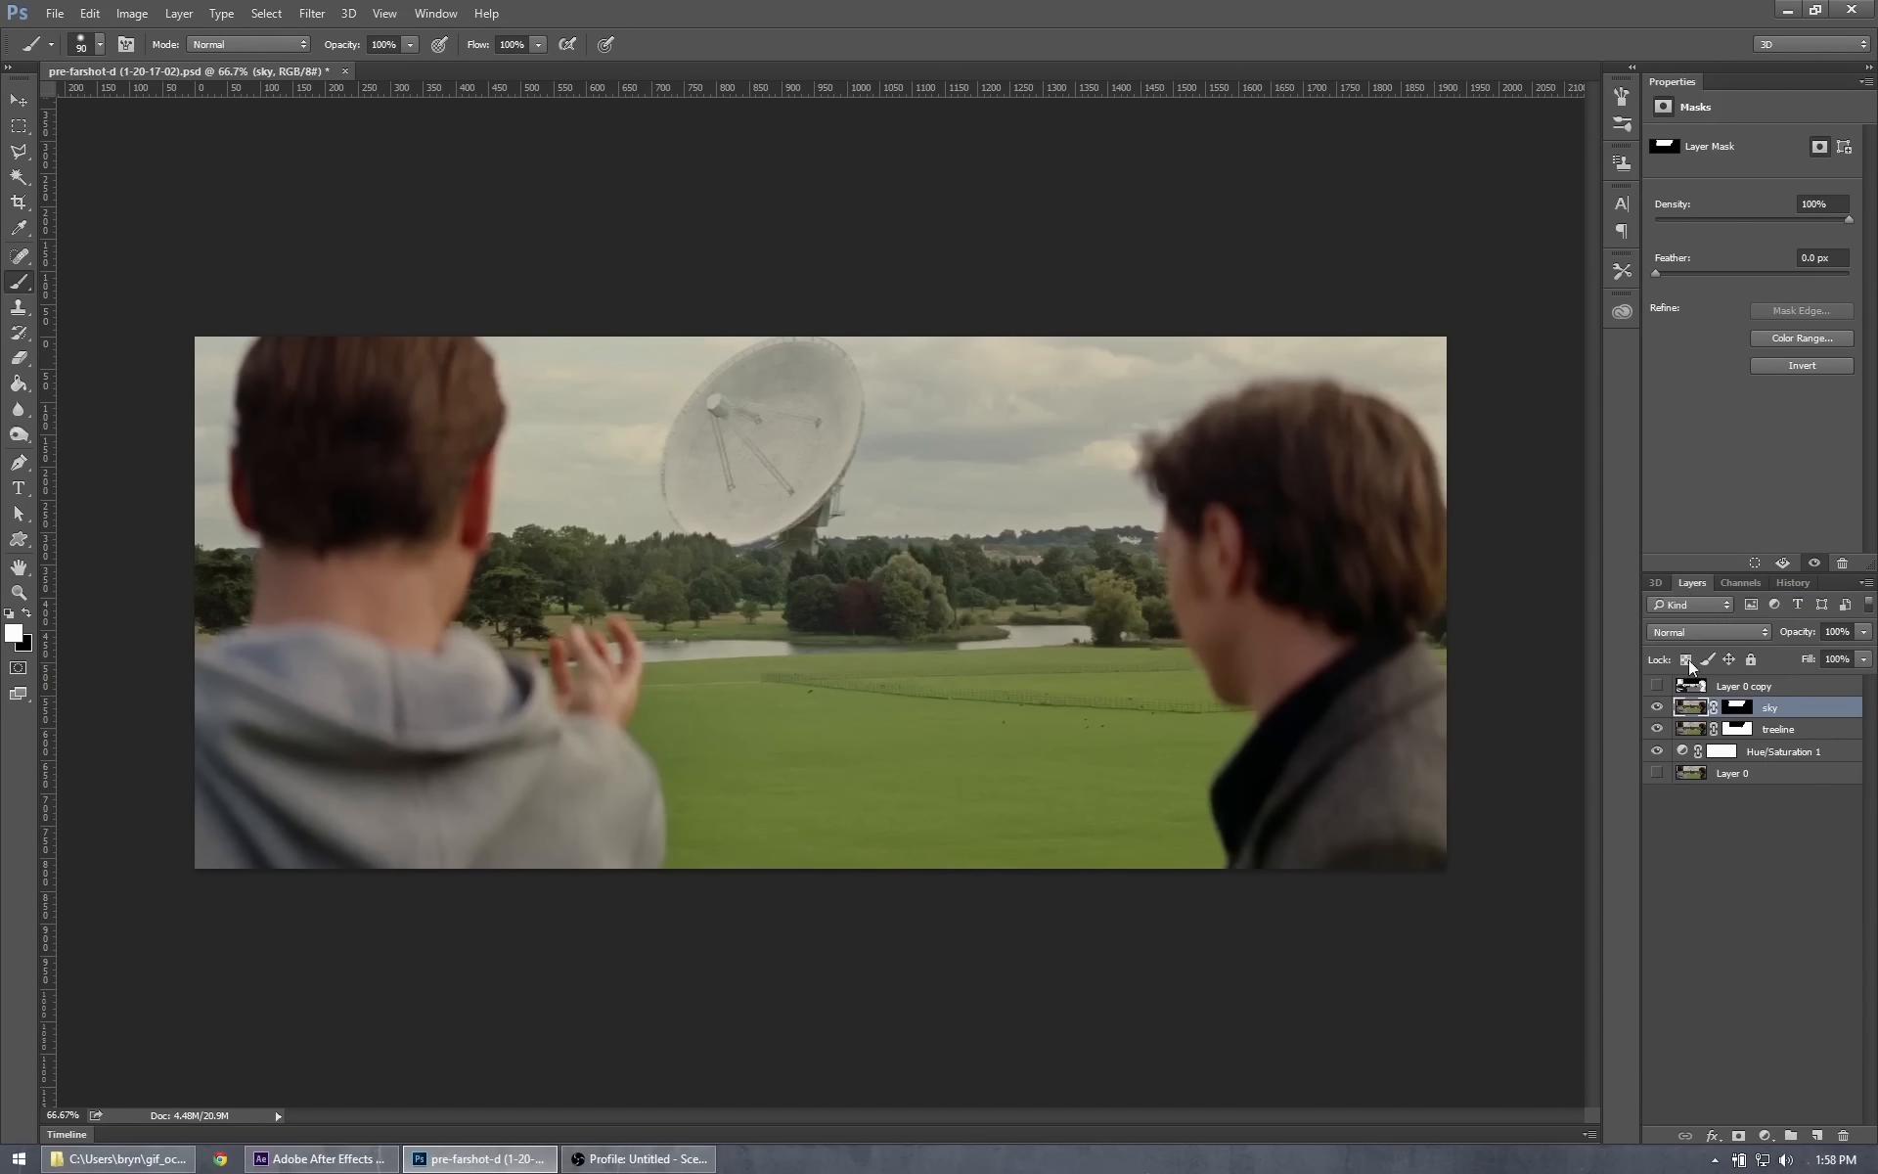
left_click(1658, 729)
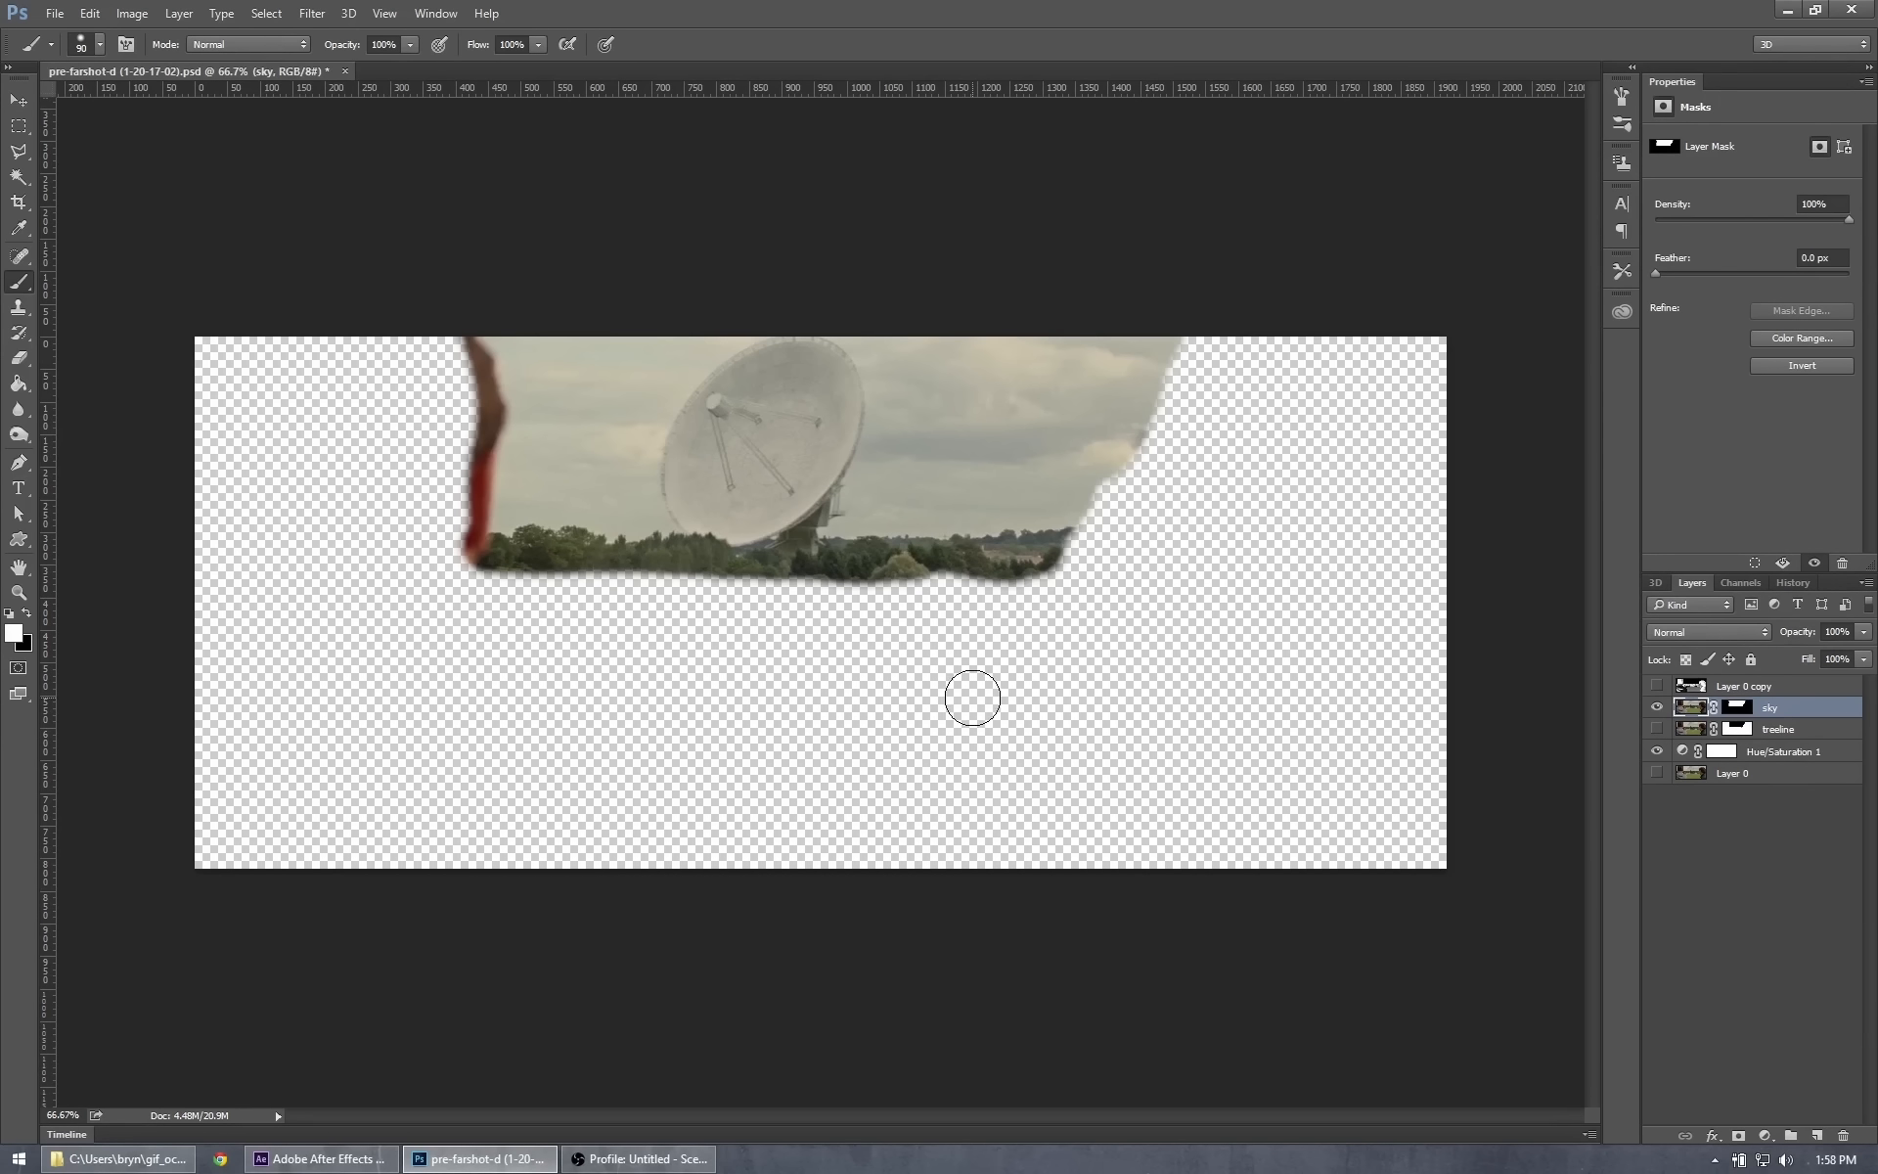
Clone clear sky over the satellite dish on the sky layer using the Clone Stamp, starting at brush size 125 and 71% opacity.
left_click(19, 315)
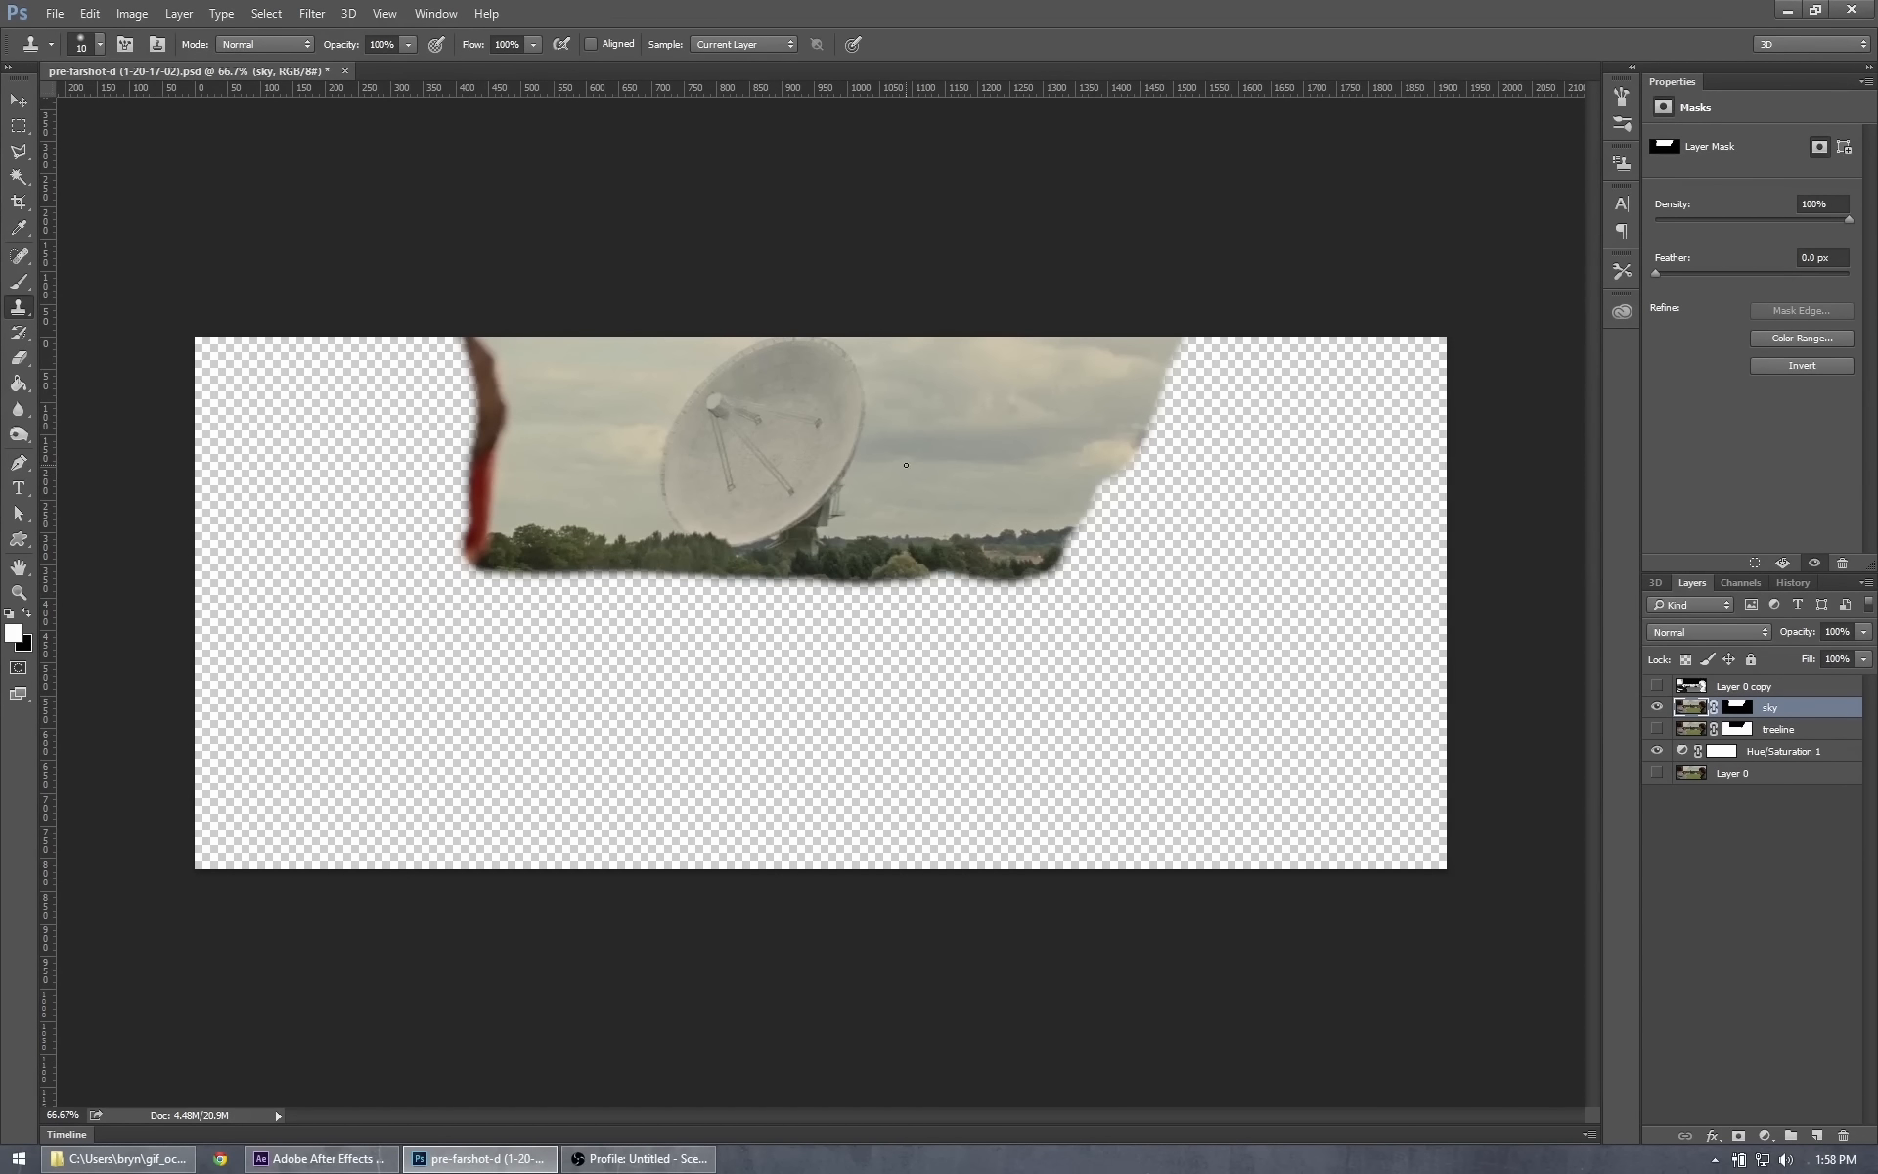
key("bracketright")
key("bracketright")
key("bracketright")
key("bracketright")
key("bracketright")
key("bracketright")
key("bracketright")
key("bracketright")
key("bracketright")
key("bracketright")
key("bracketright")
key("bracketright")
key("bracketright")
left_click(409, 45)
left_click_drag(382, 67, 379, 66)
left_click(990, 460, "alt")
mouse_move(860, 460)
left_mouse_down()
mouse_move(688, 440)
mouse_move(759, 440)
mouse_move(718, 417)
mouse_move(753, 406)
mouse_move(887, 423)
left_mouse_up()
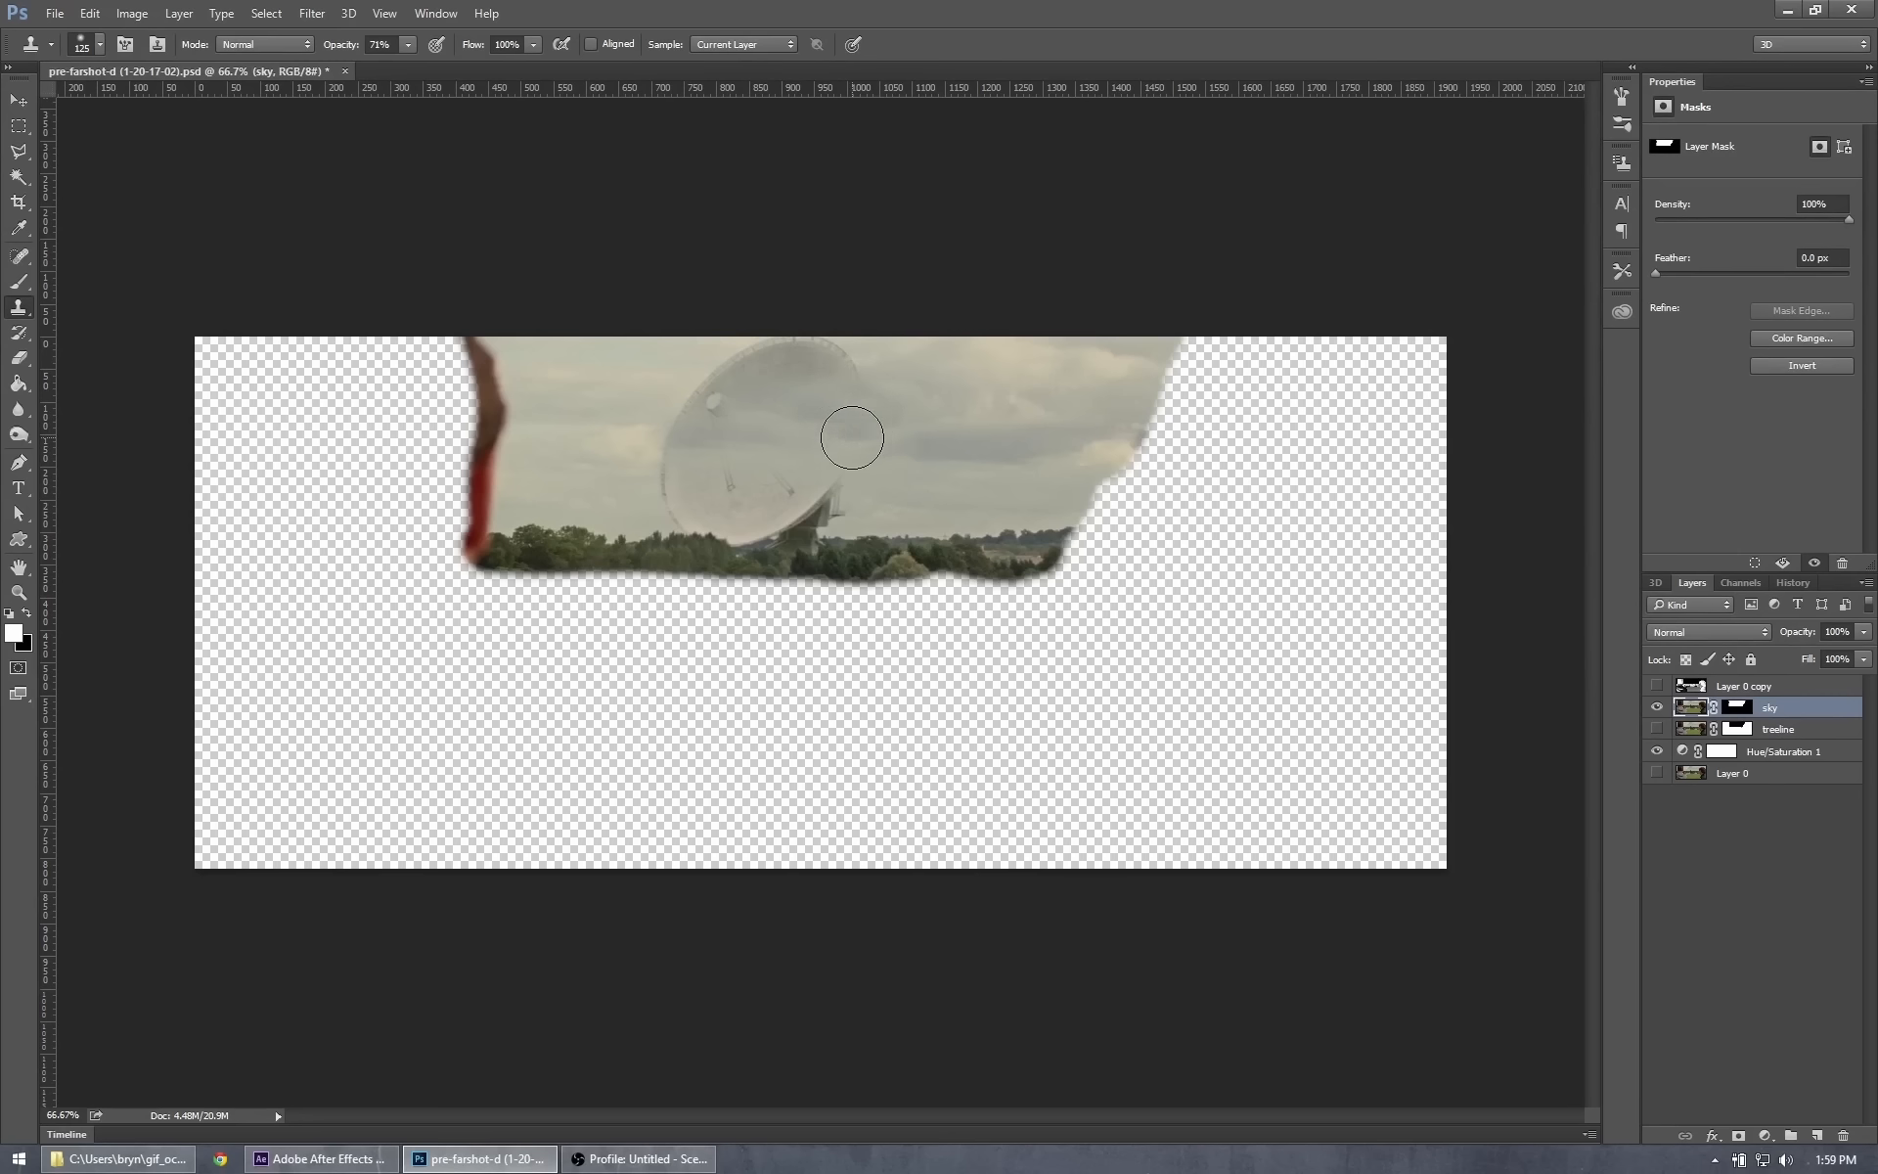
mouse_move(879, 410)
left_mouse_down()
mouse_move(827, 362)
mouse_move(814, 380)
mouse_move(860, 385)
mouse_move(847, 350)
mouse_move(806, 344)
mouse_move(804, 366)
mouse_move(854, 397)
mouse_move(754, 389)
mouse_move(868, 416)
mouse_move(850, 379)
mouse_move(780, 369)
mouse_move(757, 388)
mouse_move(899, 404)
mouse_move(843, 375)
mouse_move(866, 368)
mouse_move(843, 390)
mouse_move(874, 412)
mouse_move(738, 380)
mouse_move(824, 402)
mouse_move(882, 472)
mouse_move(831, 458)
mouse_move(844, 473)
mouse_move(840, 446)
mouse_move(810, 517)
mouse_move(829, 473)
mouse_move(744, 482)
mouse_move(693, 452)
mouse_move(719, 467)
mouse_move(629, 453)
mouse_move(671, 470)
mouse_move(659, 487)
mouse_move(684, 485)
mouse_move(662, 486)
mouse_move(683, 419)
mouse_move(739, 453)
mouse_move(624, 520)
left_mouse_up()
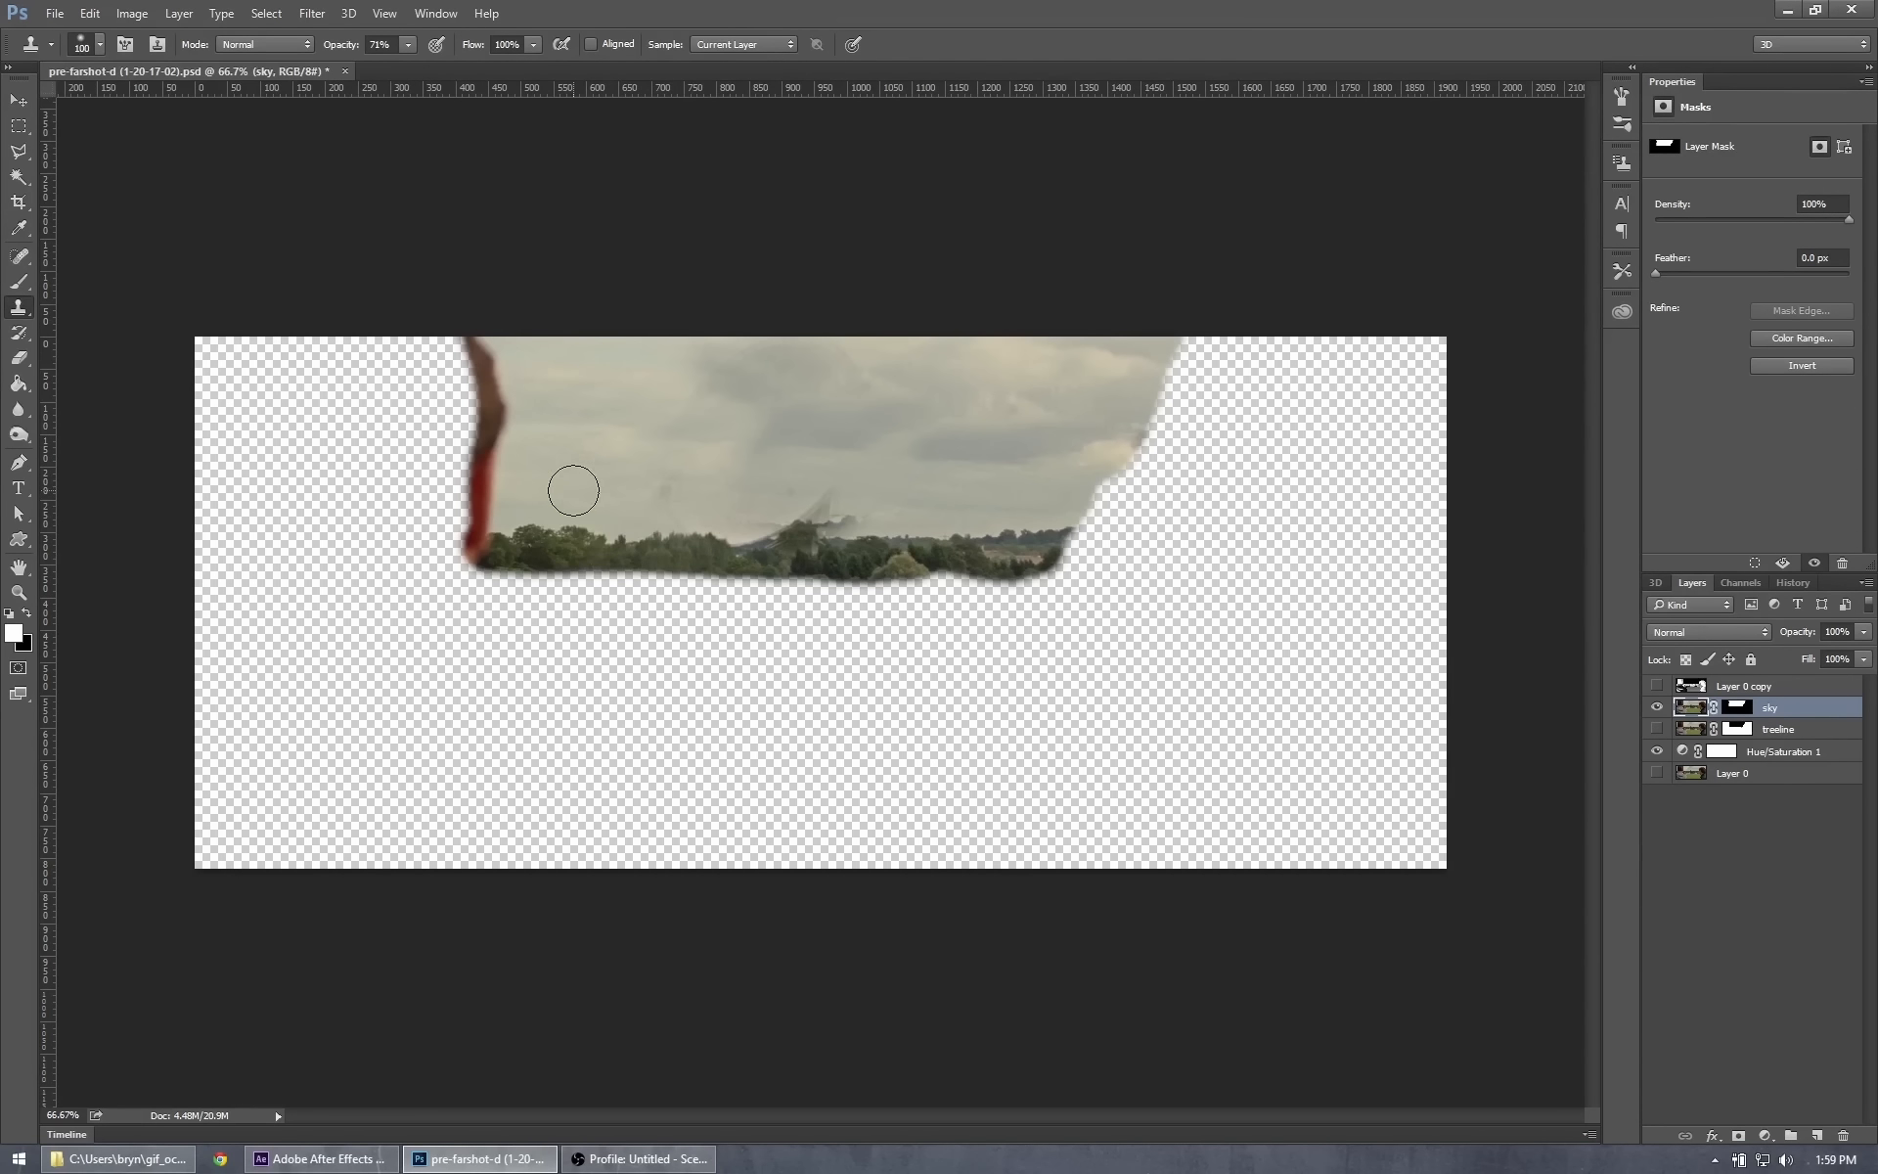
Reduce the Clone Stamp to size 60 and clone sky over the dish's base and the trees beneath it.
key("bracketleft")
key("bracketleft")
key("bracketleft")
key("bracketleft")
mouse_move(664, 477)
left_mouse_down()
mouse_move(626, 500)
mouse_move(818, 516)
mouse_move(726, 530)
mouse_move(777, 534)
mouse_move(639, 514)
mouse_move(741, 537)
mouse_move(639, 540)
mouse_move(854, 530)
mouse_move(781, 538)
mouse_move(823, 533)
left_mouse_up()
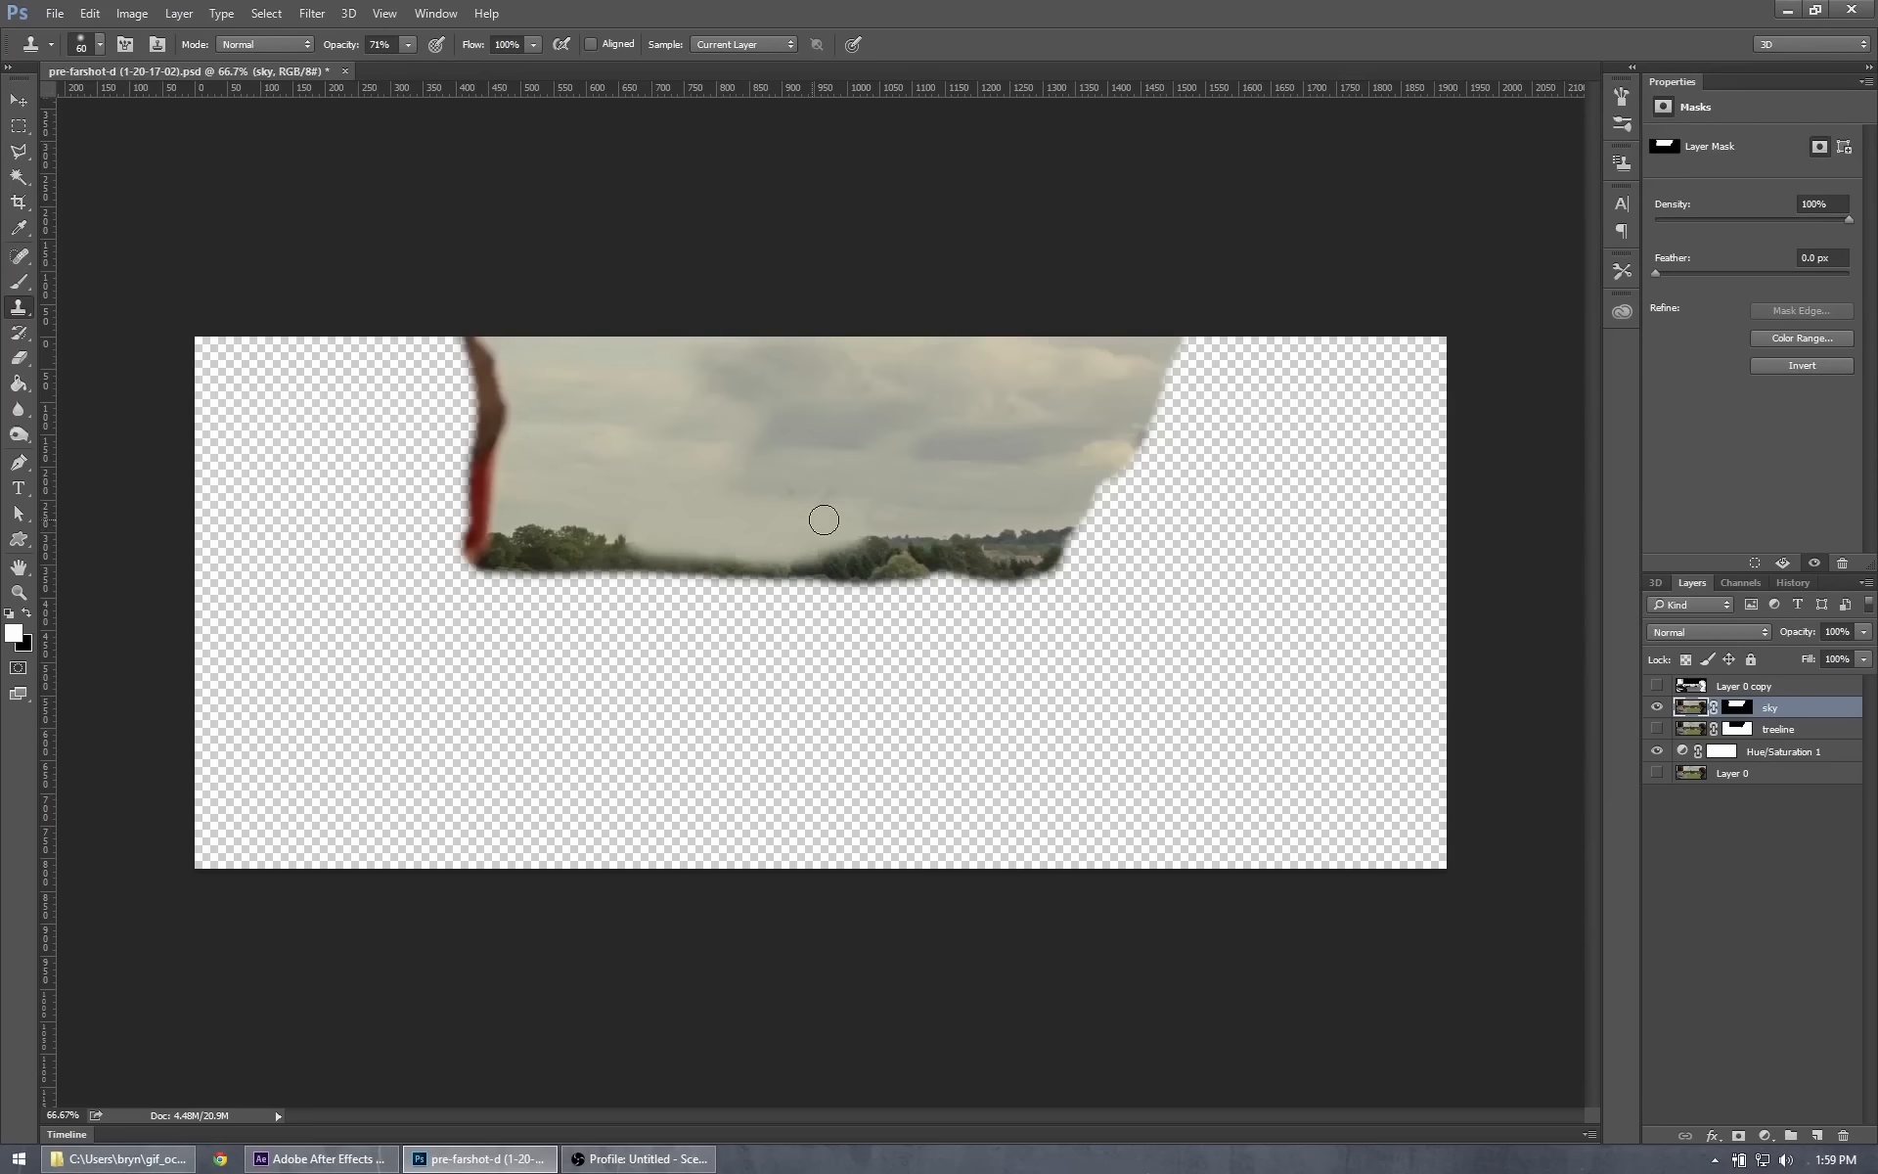
Clone sky over the trees at the left and the hair and ear remnants along the sky layer's left edge.
left_click(659, 526, "alt")
mouse_move(631, 549)
left_mouse_down()
mouse_move(578, 536)
mouse_move(633, 534)
mouse_move(577, 540)
mouse_move(645, 534)
mouse_move(457, 527)
mouse_move(496, 522)
mouse_move(492, 488)
mouse_move(472, 515)
mouse_move(483, 451)
mouse_move(497, 513)
mouse_move(495, 451)
mouse_move(471, 499)
mouse_move(503, 405)
mouse_move(521, 467)
mouse_move(471, 351)
mouse_move(494, 346)
mouse_move(522, 429)
mouse_move(461, 347)
left_mouse_up()
mouse_move(484, 453)
left_mouse_down()
mouse_move(480, 355)
mouse_move(509, 416)
mouse_move(497, 471)
mouse_move(463, 491)
mouse_move(514, 366)
left_mouse_up()
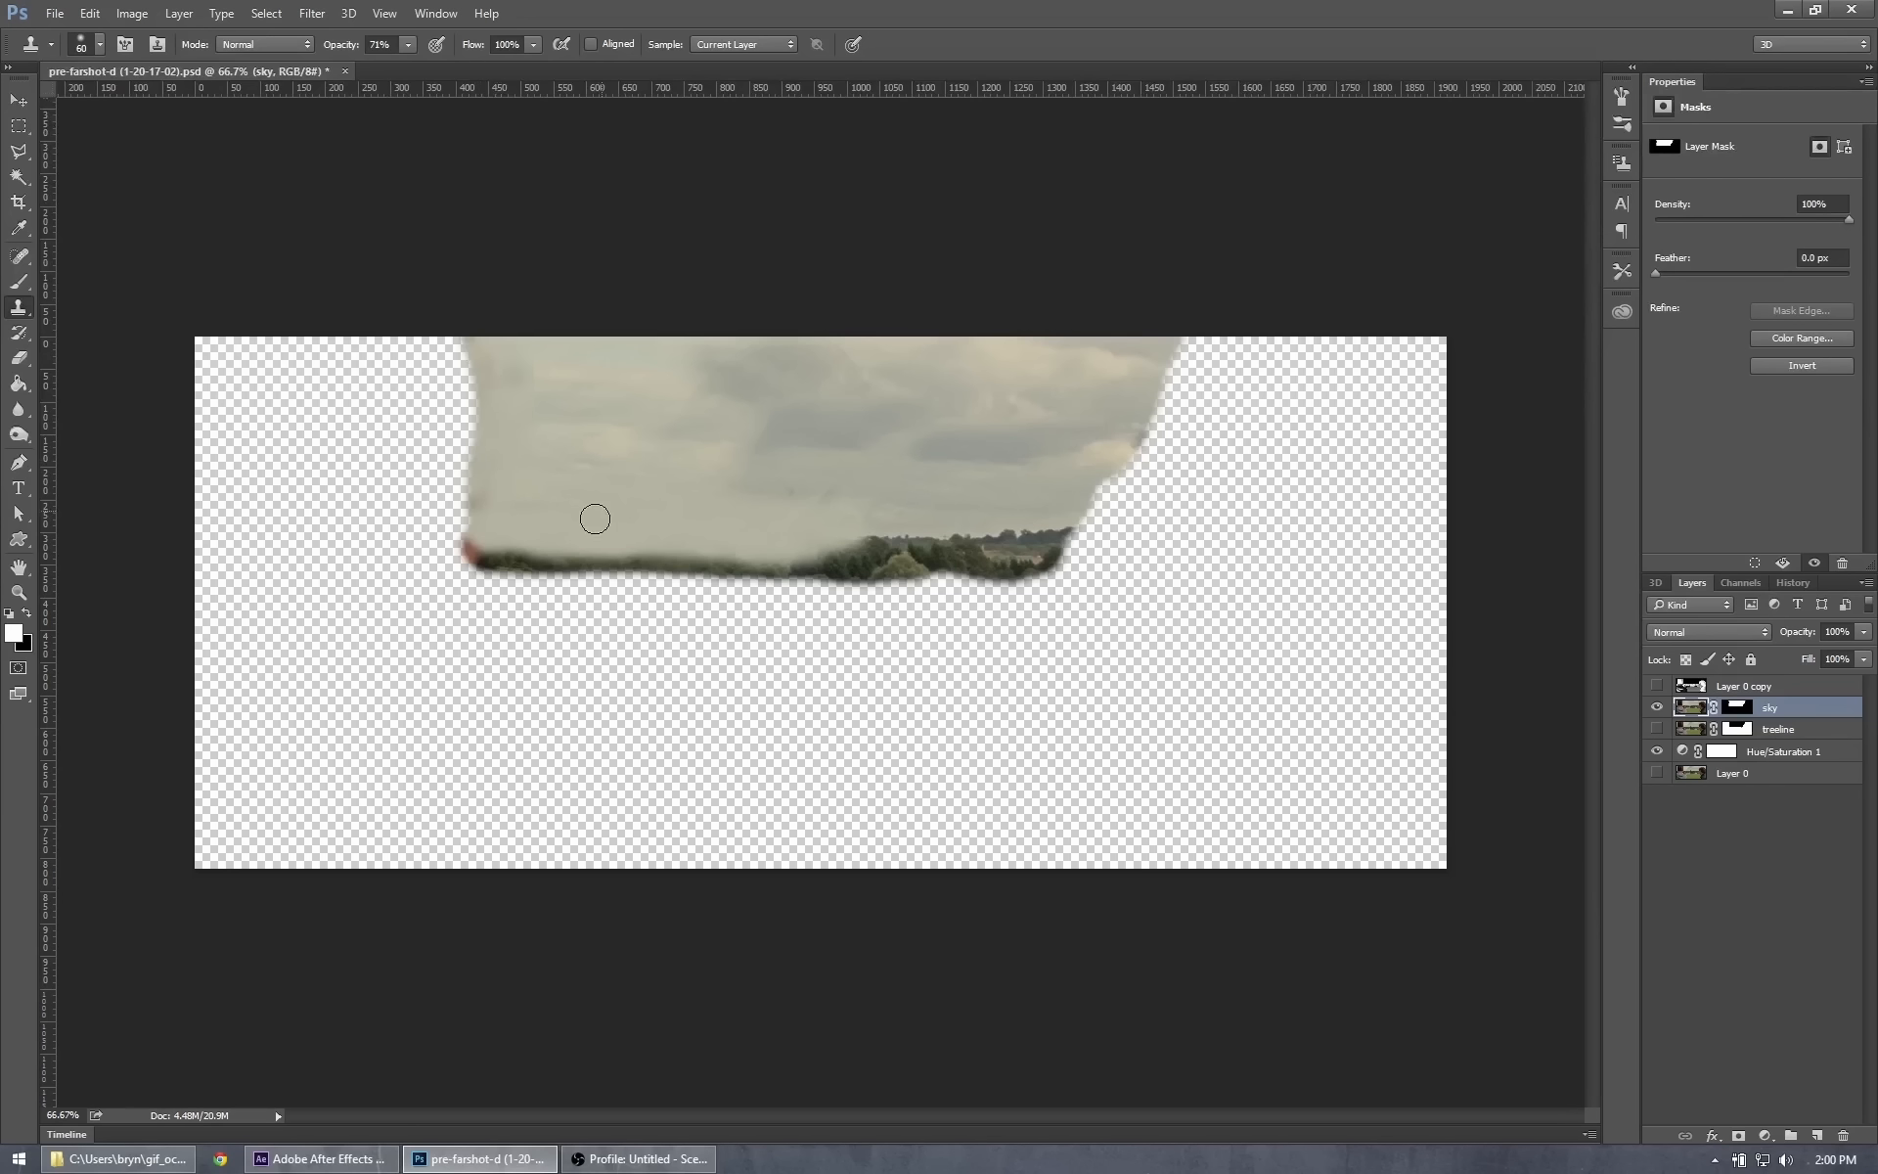
Clean up the left edge and former dish area with cloned sky, and cover the trees right of centre.
mouse_move(457, 506)
left_mouse_down()
mouse_move(475, 466)
mouse_move(507, 490)
left_mouse_up()
mouse_move(723, 474)
left_mouse_down()
mouse_move(781, 471)
mouse_move(698, 446)
mouse_move(793, 426)
mouse_move(696, 426)
mouse_move(804, 446)
left_mouse_up()
mouse_move(861, 523)
left_mouse_down()
mouse_move(925, 513)
mouse_move(760, 543)
mouse_move(931, 547)
mouse_move(845, 546)
mouse_move(894, 534)
mouse_move(757, 555)
mouse_move(909, 536)
left_mouse_up()
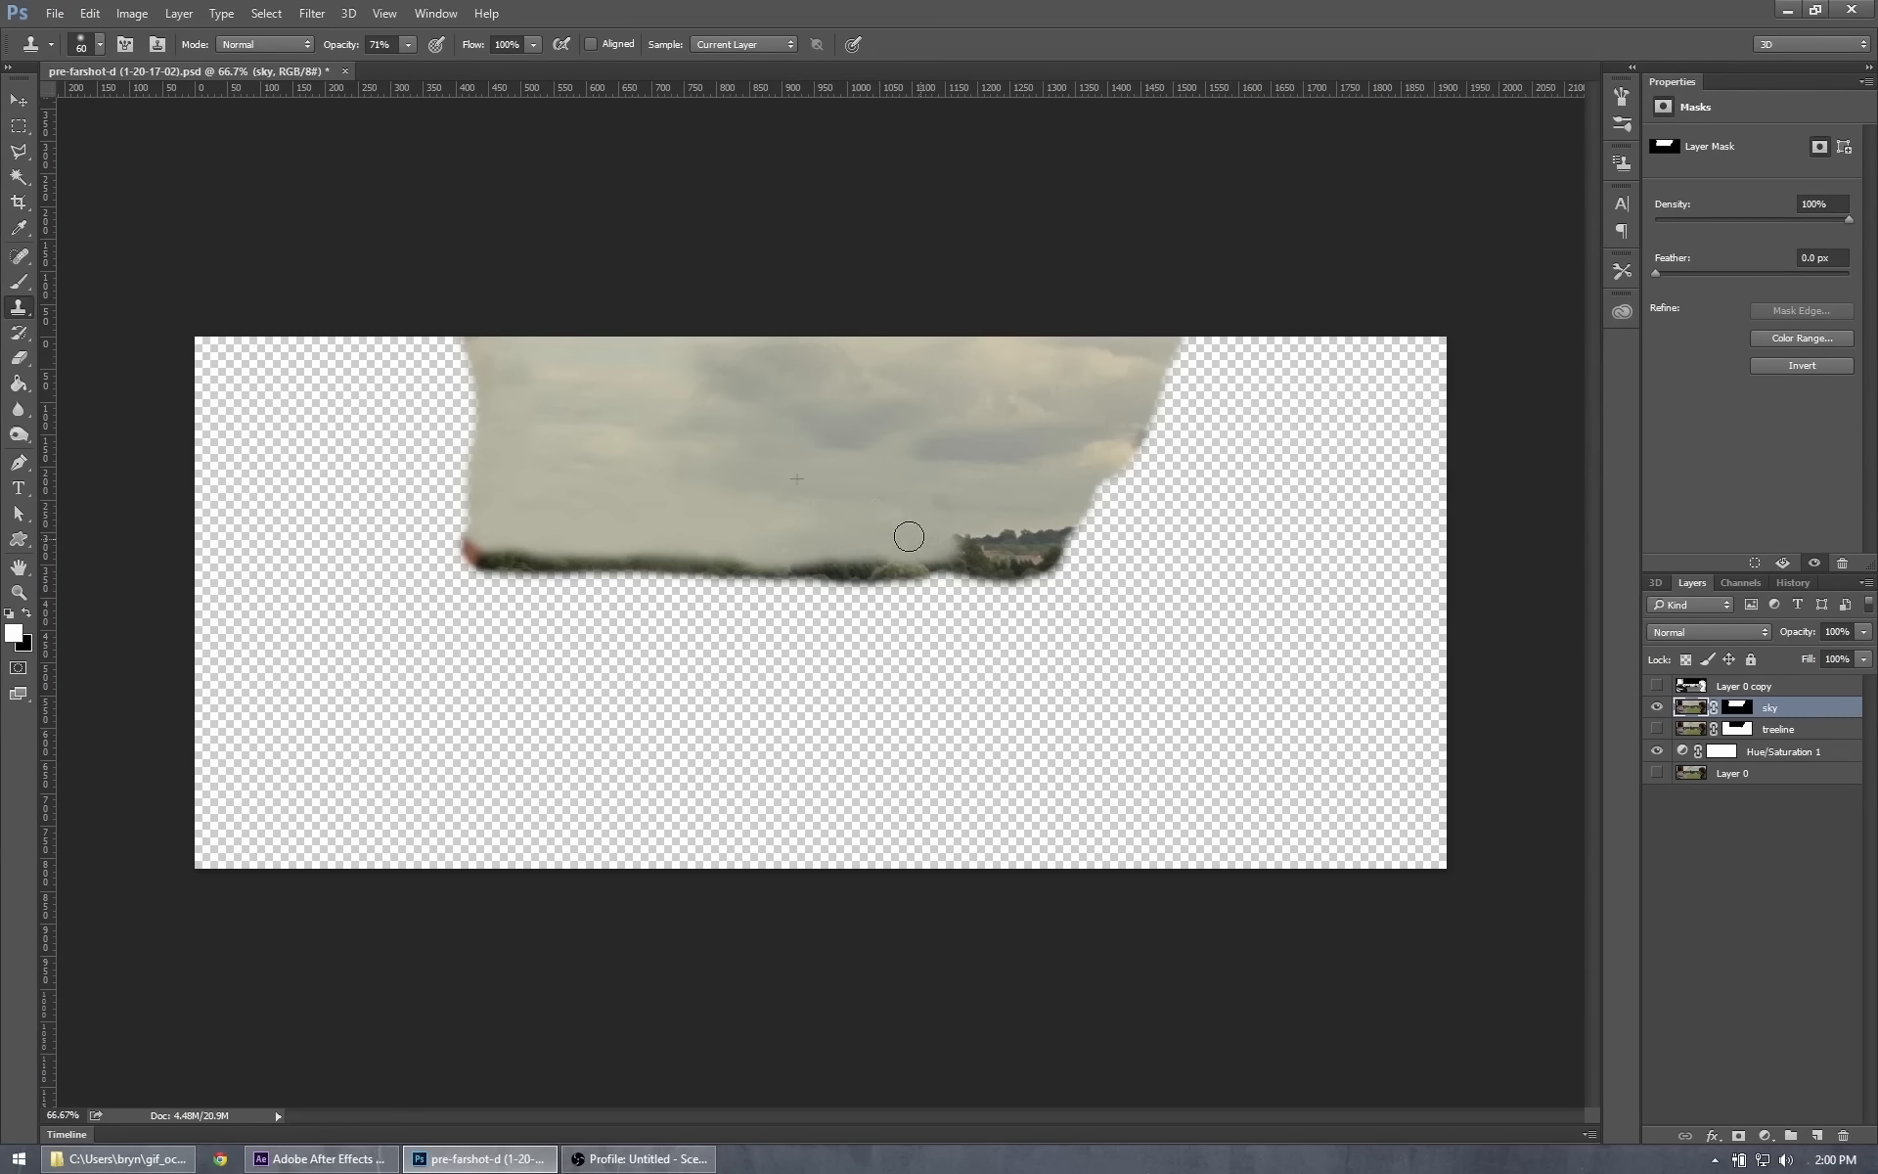
left_click(704, 512, "alt")
left_click_drag(746, 534, 836, 535)
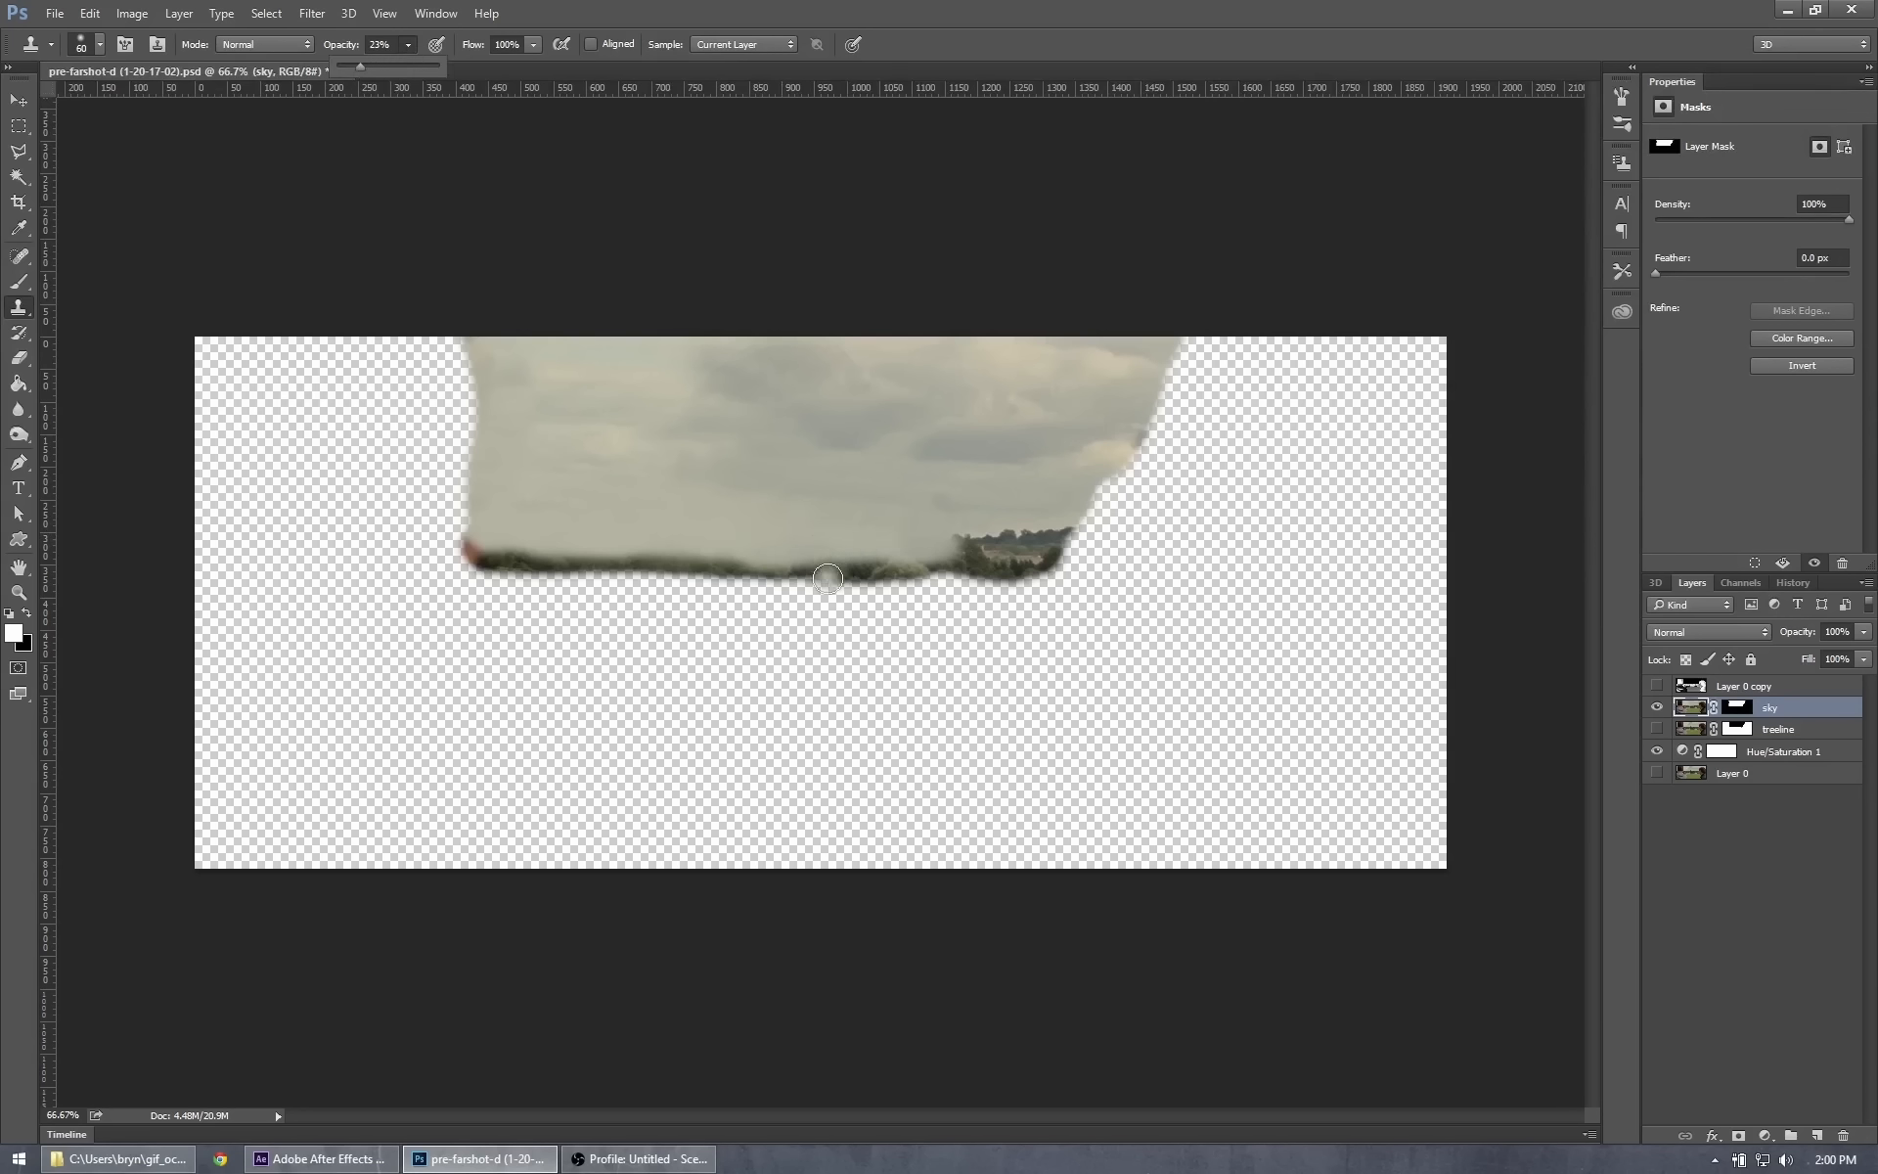
Clone sky over the remaining treetops and hills at the sky layer's lower right with the Clone Stamp at 23% opacity.
left_click(979, 552)
left_click_drag(980, 544, 947, 543)
key("ctrl+z")
left_click(751, 523, "alt")
mouse_move(958, 525)
left_mouse_down()
mouse_move(1055, 552)
mouse_move(998, 537)
mouse_move(1034, 540)
left_mouse_up()
left_click_drag(930, 539, 1025, 540)
mouse_move(996, 537)
left_mouse_down()
mouse_move(924, 544)
mouse_move(1085, 532)
left_mouse_up()
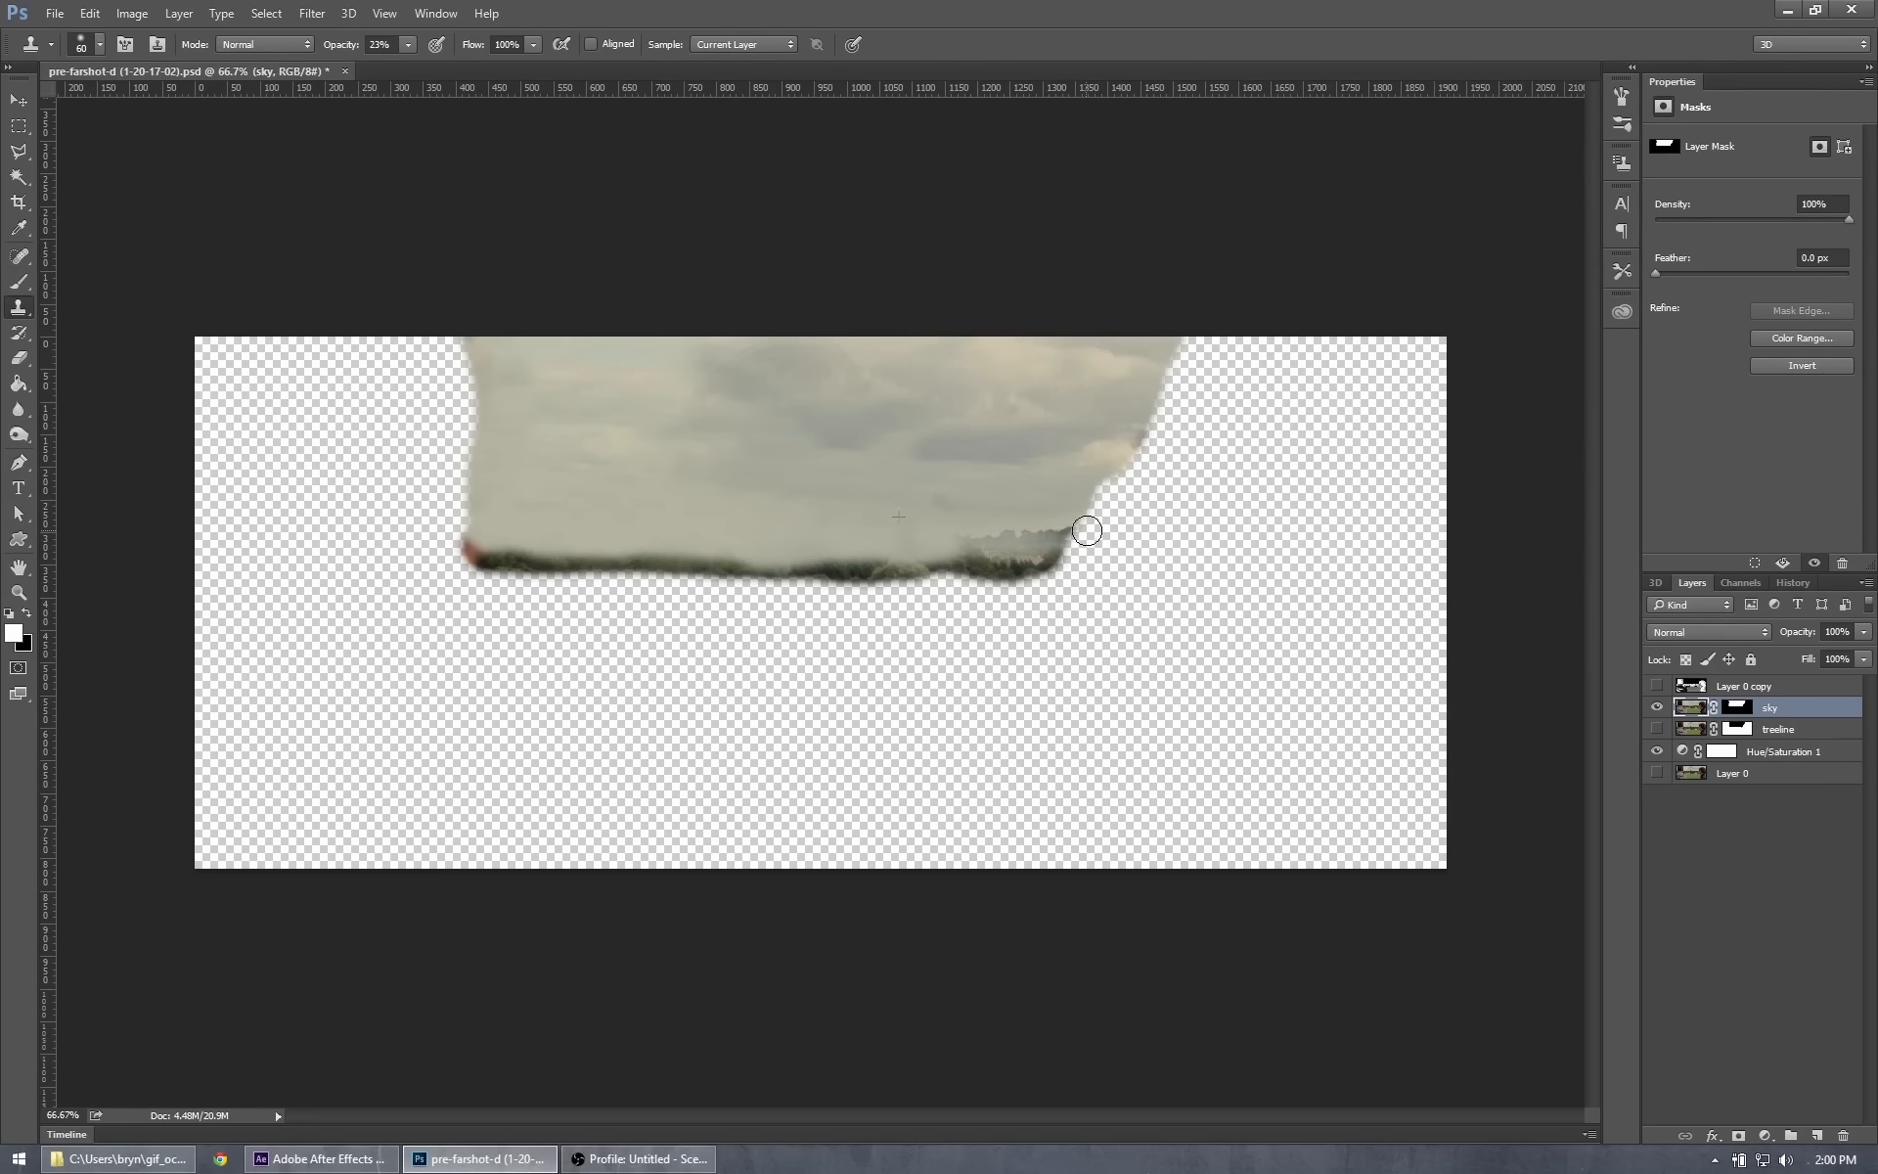
mouse_move(928, 537)
left_mouse_down()
mouse_move(1067, 547)
mouse_move(959, 537)
mouse_move(1085, 519)
mouse_move(954, 534)
mouse_move(1108, 536)
mouse_move(939, 542)
mouse_move(1101, 528)
mouse_move(936, 522)
mouse_move(836, 534)
mouse_move(981, 547)
mouse_move(817, 540)
mouse_move(921, 543)
mouse_move(733, 511)
mouse_move(1095, 528)
mouse_move(1040, 535)
mouse_move(1012, 503)
left_mouse_up()
left_click(1082, 531)
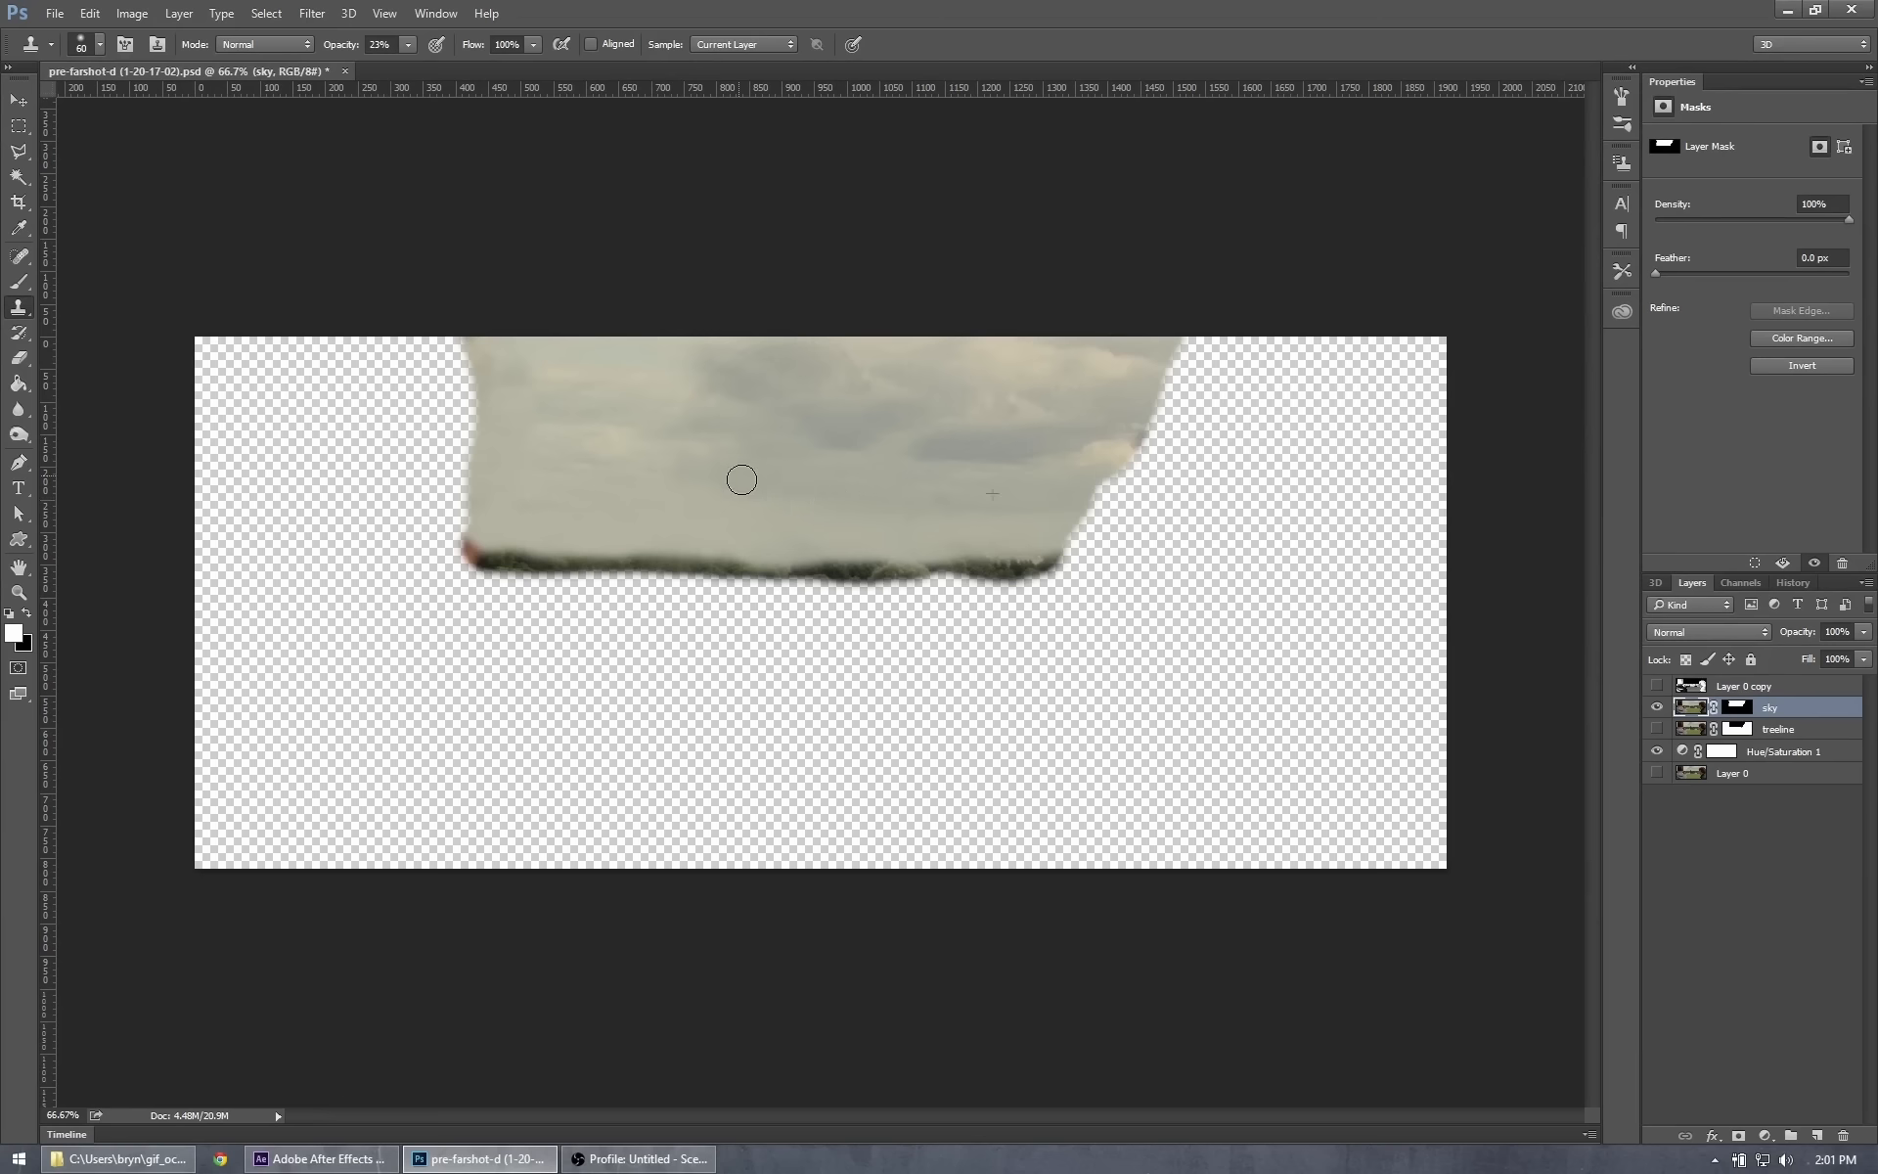
Blend sampled cloud texture over the former dish area and smooth the cloned patches at 23% opacity.
left_click_drag(738, 490, 669, 483)
left_click(976, 391, "alt")
mouse_move(665, 415)
left_mouse_down()
mouse_move(737, 398)
mouse_move(703, 411)
mouse_move(741, 396)
mouse_move(724, 398)
mouse_move(733, 363)
mouse_move(780, 358)
mouse_move(708, 372)
left_mouse_up()
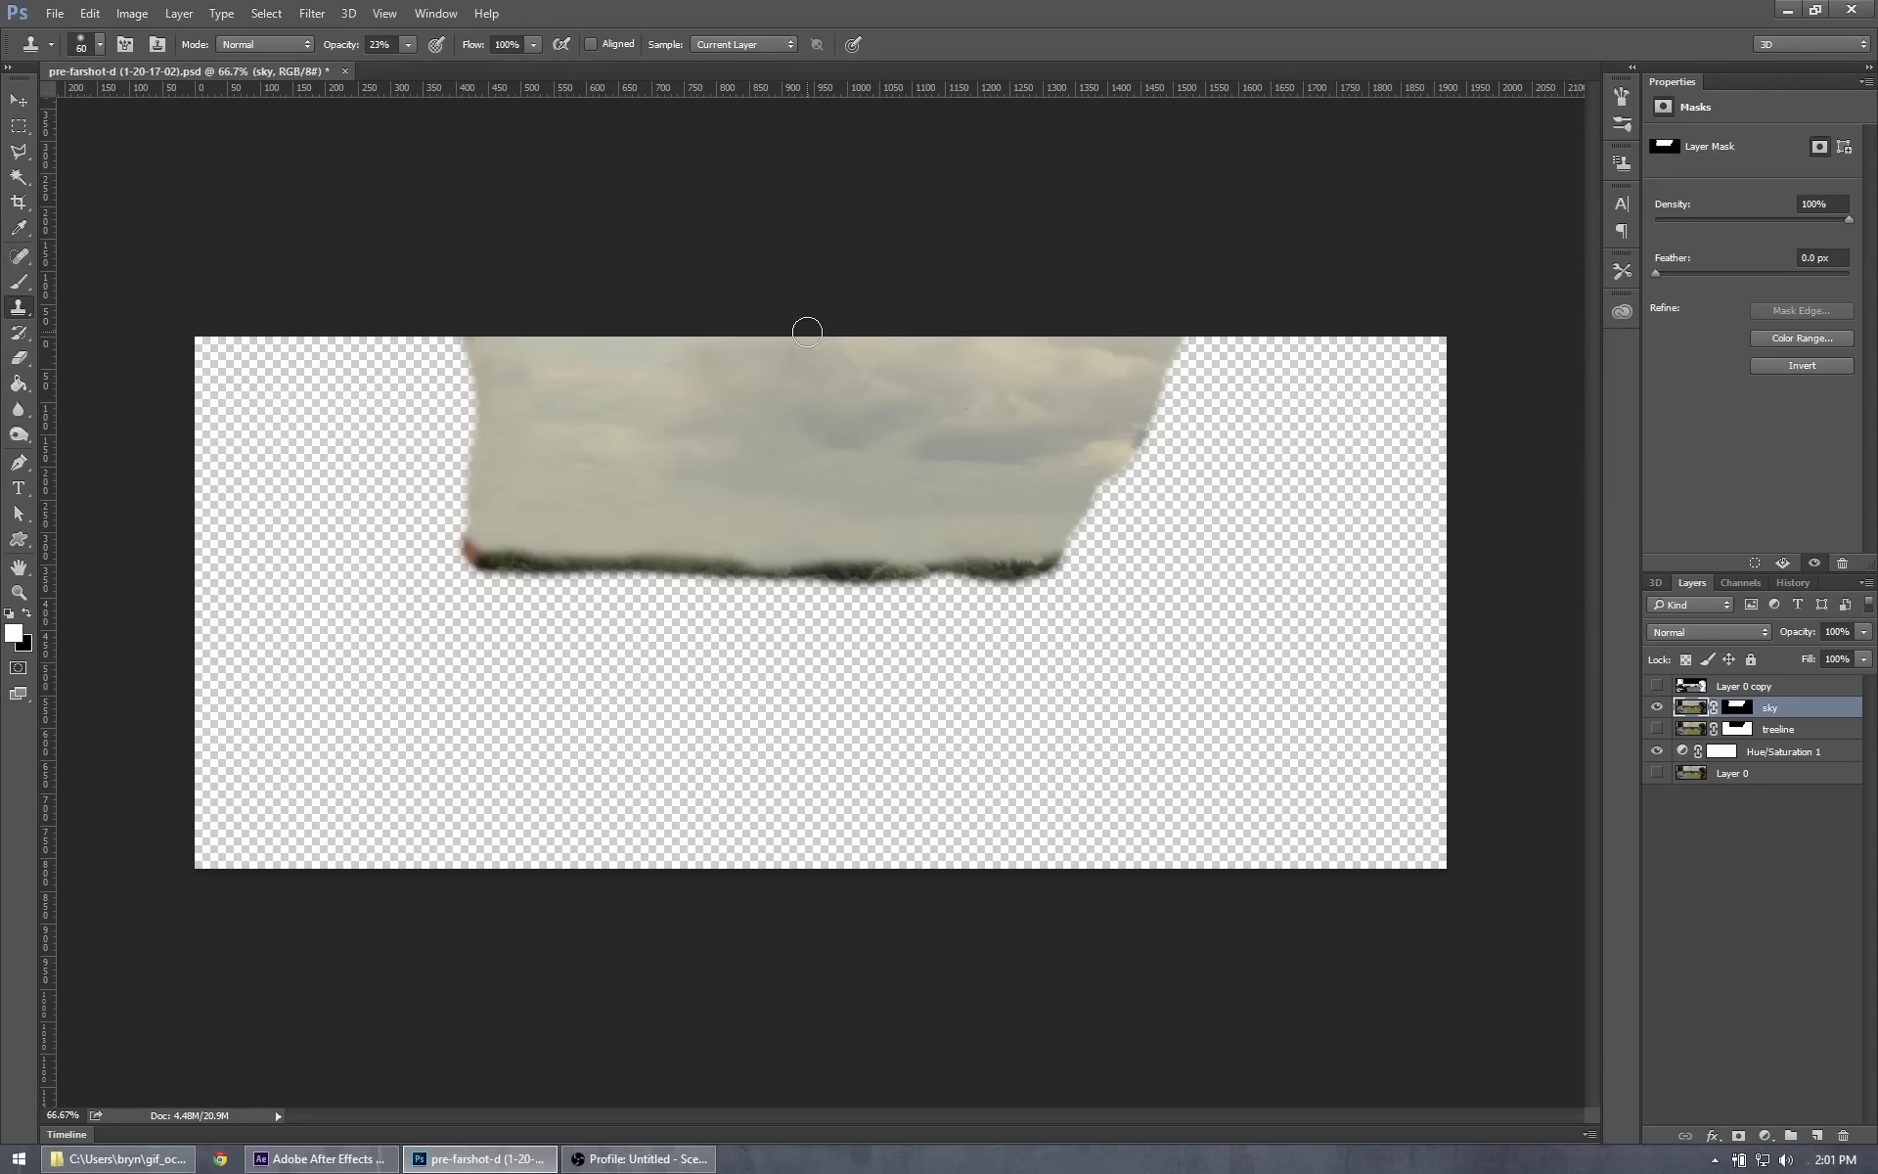
mouse_move(871, 370)
left_mouse_down()
mouse_move(802, 366)
mouse_move(826, 370)
mouse_move(727, 398)
mouse_move(756, 355)
mouse_move(727, 369)
mouse_move(737, 391)
mouse_move(697, 387)
mouse_move(717, 355)
mouse_move(674, 402)
left_mouse_up()
mouse_move(889, 503)
left_mouse_down()
mouse_move(863, 520)
mouse_move(836, 502)
mouse_move(905, 510)
left_mouse_up()
left_click(969, 513, "alt")
Move the sky layer below the treeline layer and make the treeline layer visible again.
left_click_drag(1780, 710, 1790, 745)
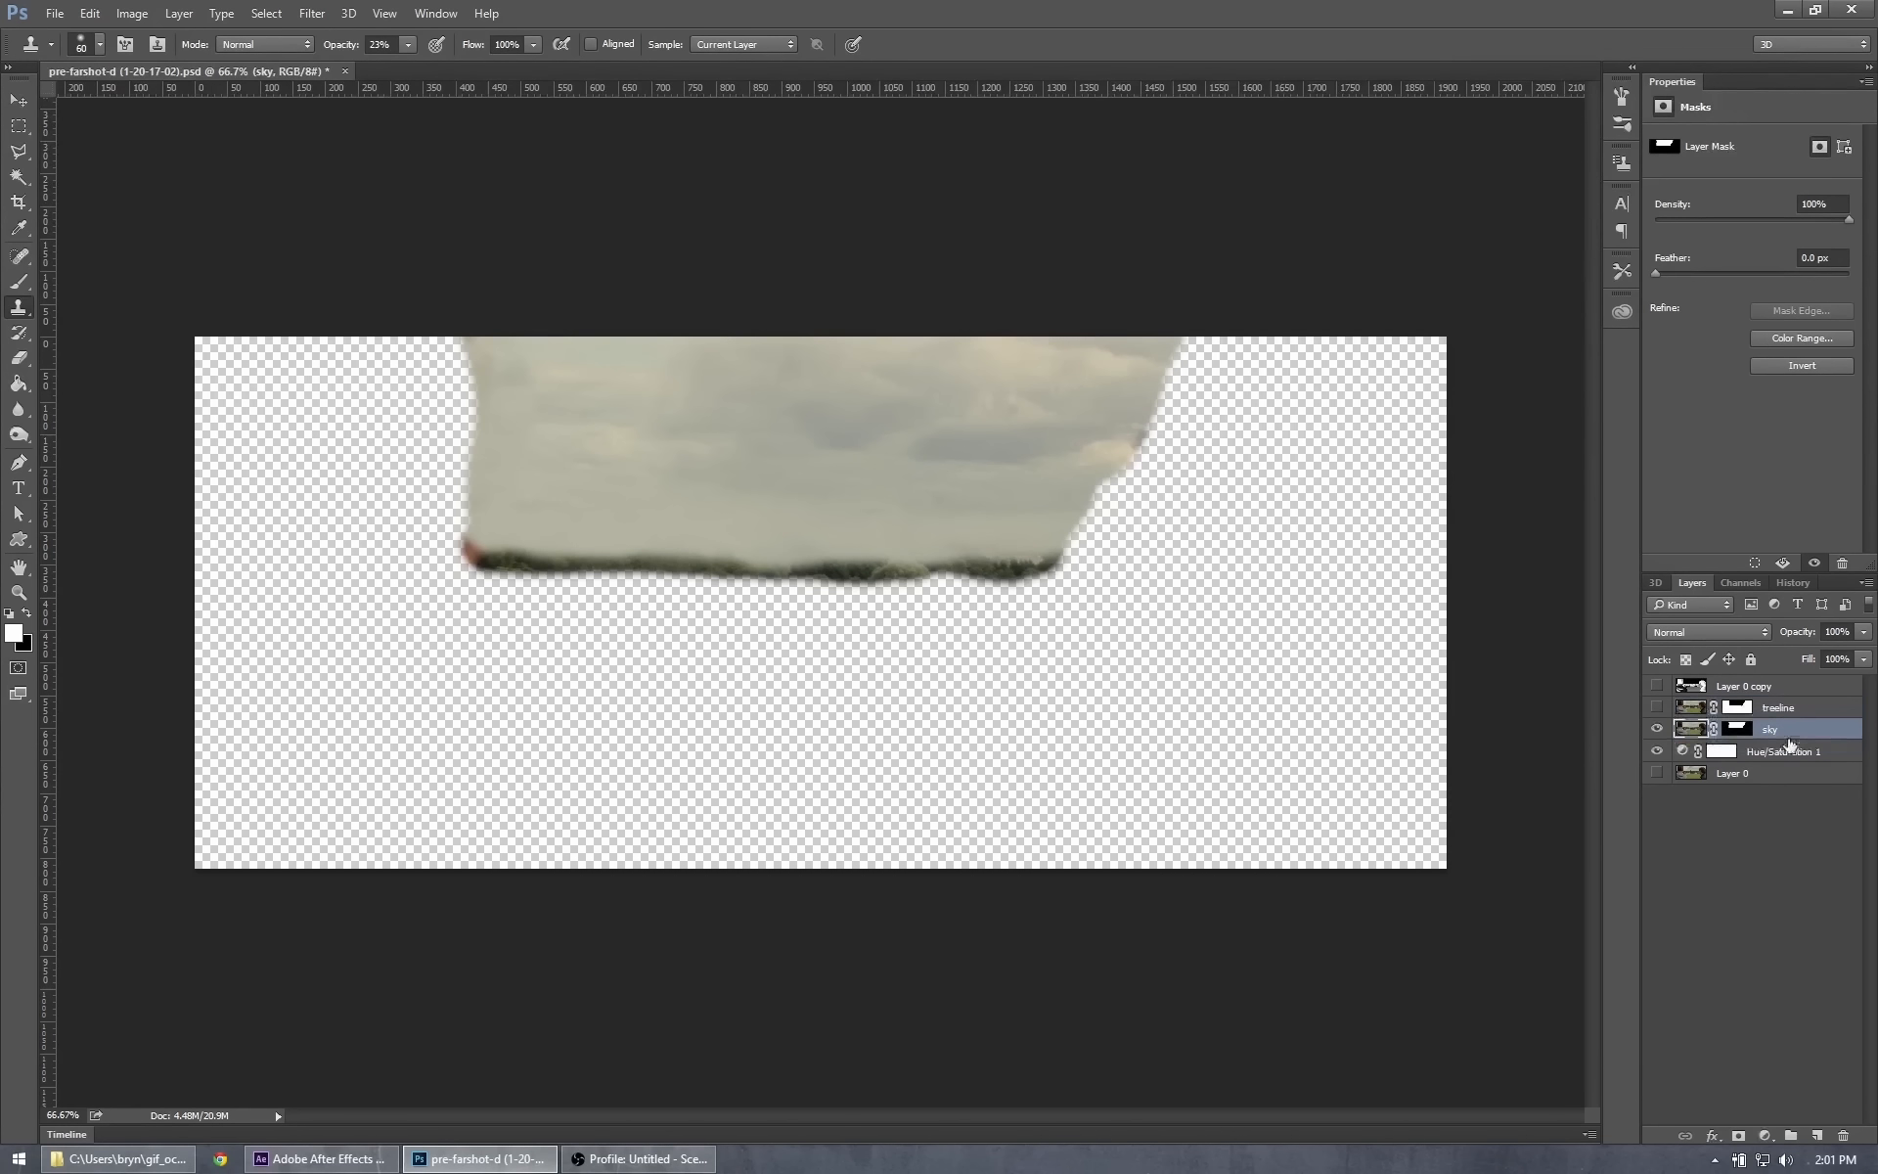
left_click(1656, 707)
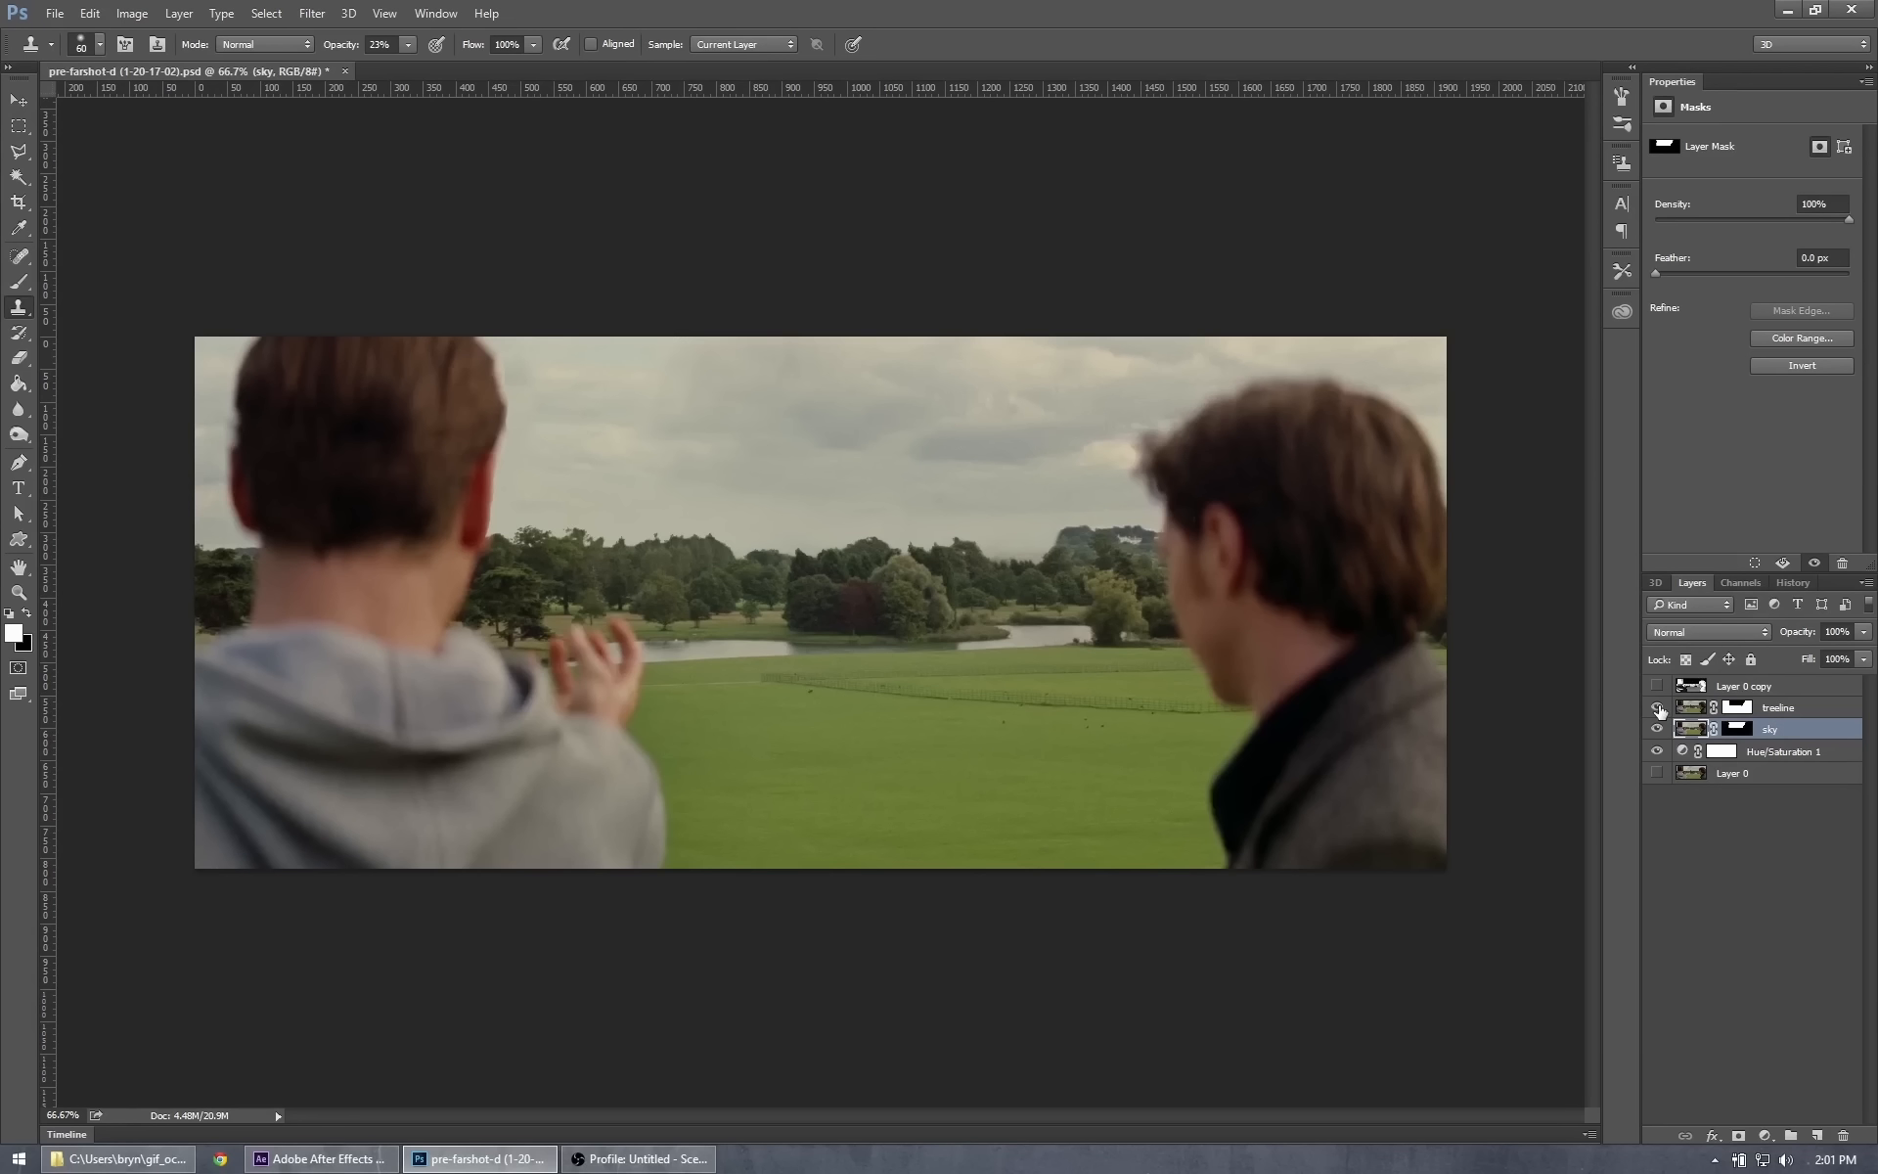
left_click(318, 1158)
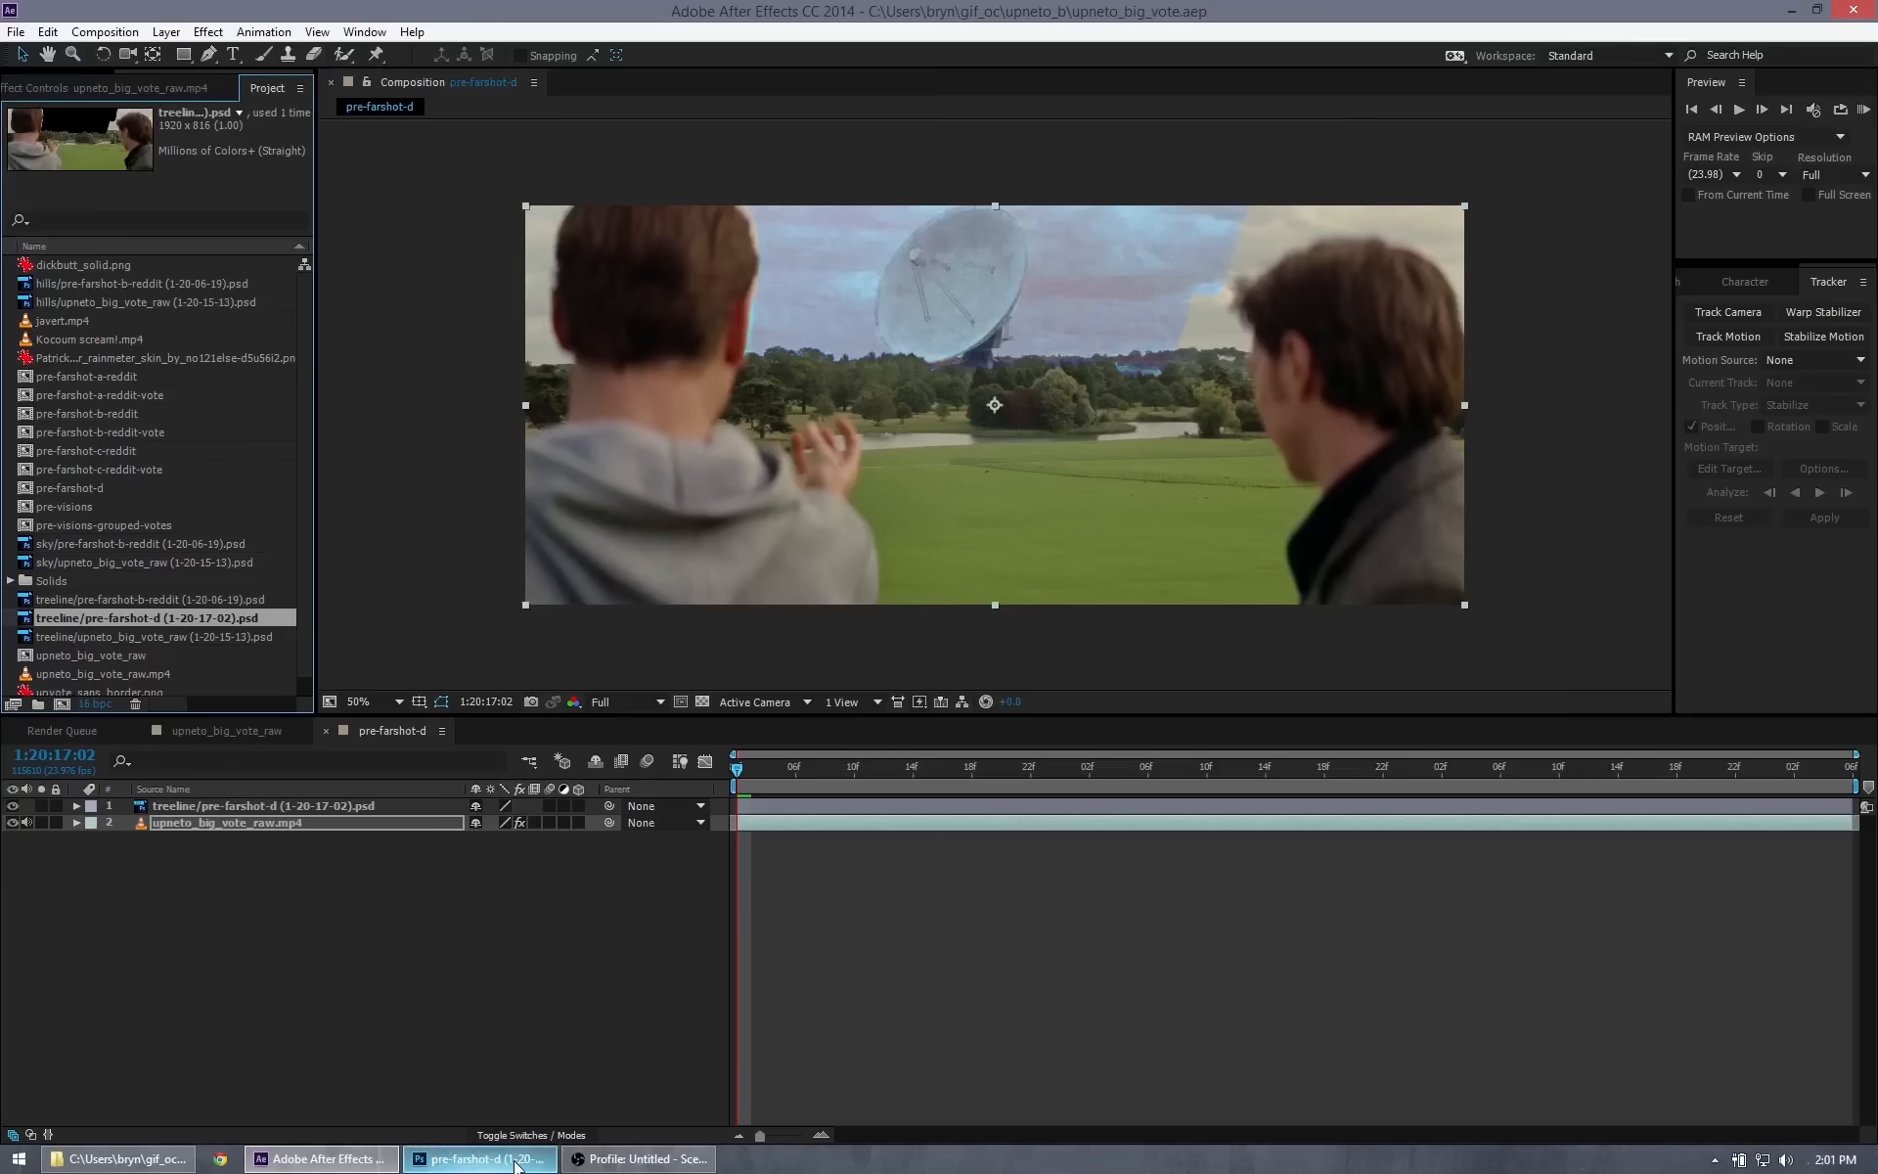
left_click(75, 1161)
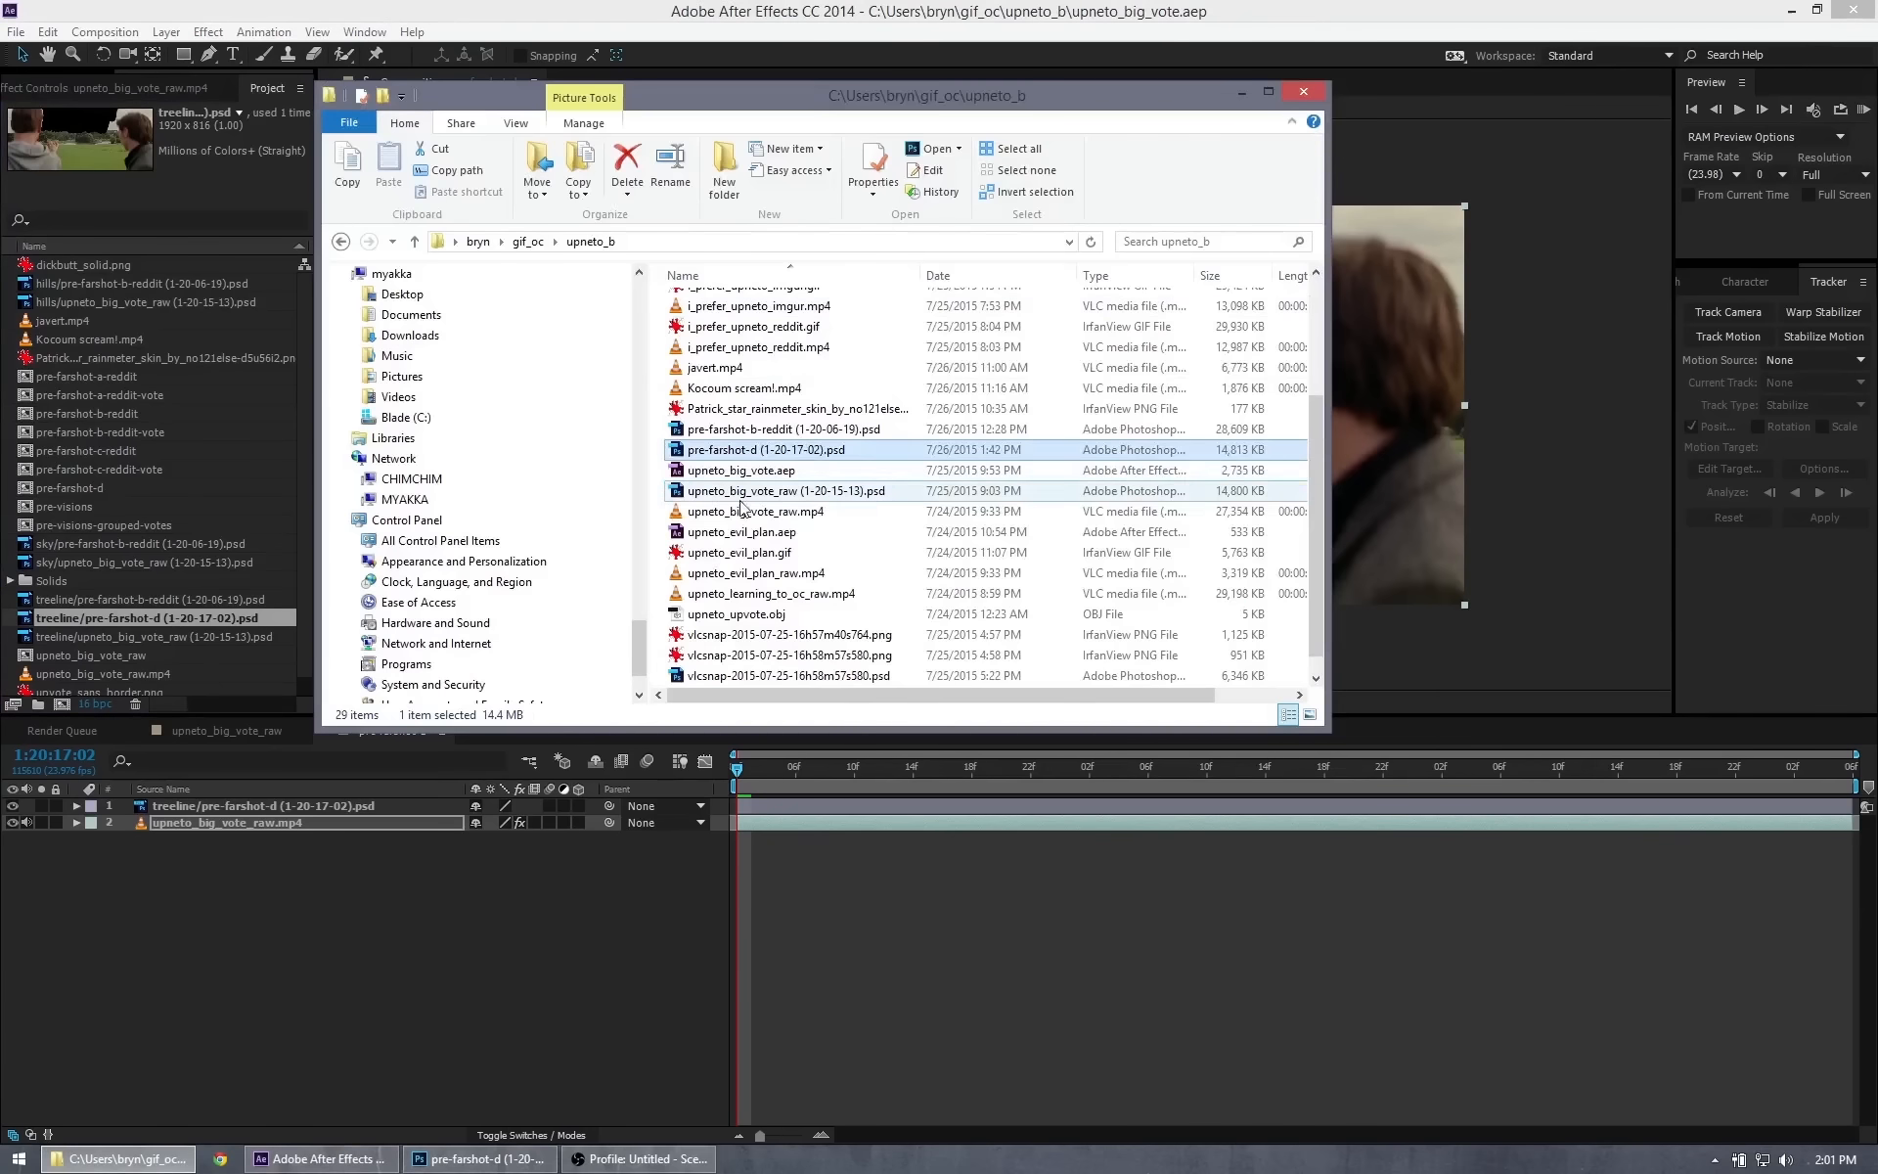
left_click_drag(732, 451, 85, 345)
left_click(217, 8)
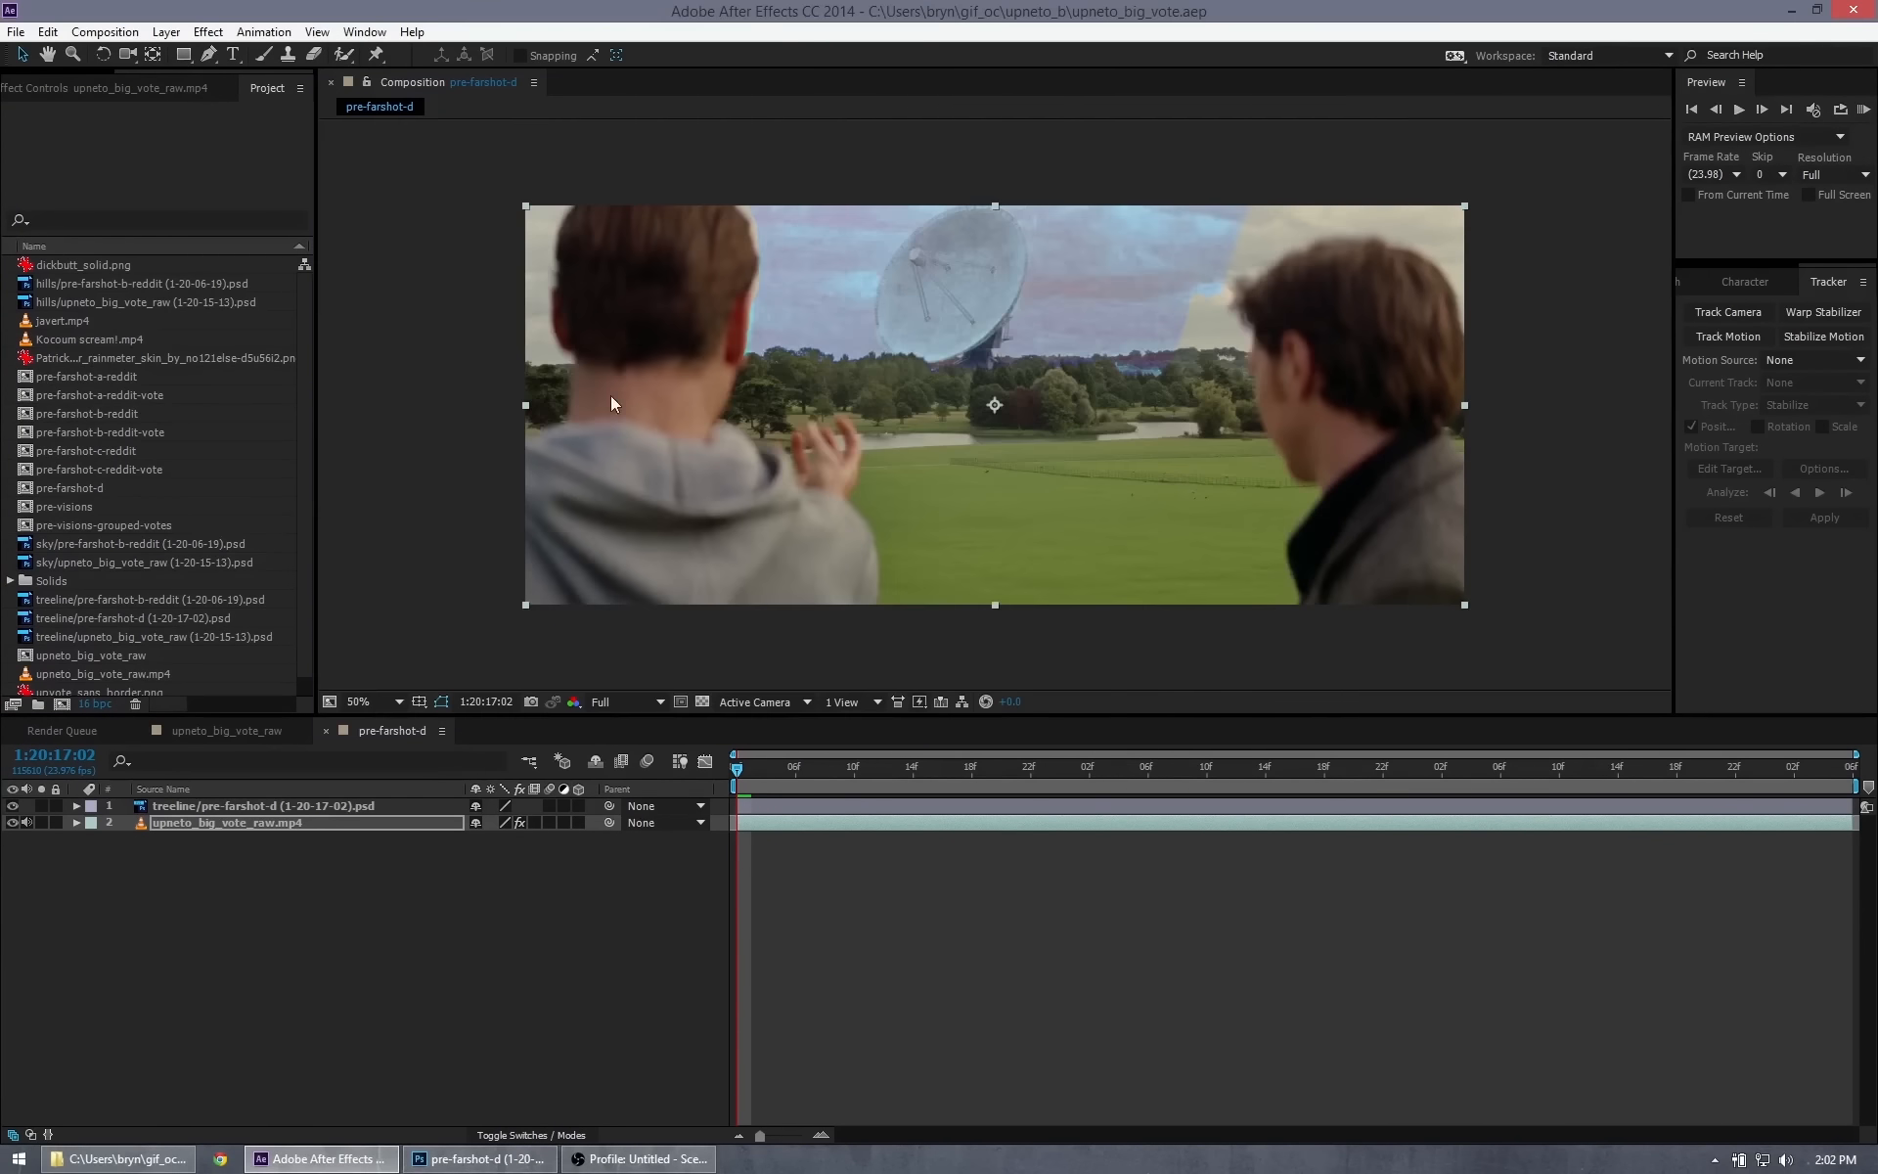
left_click(51, 136)
left_click(208, 136)
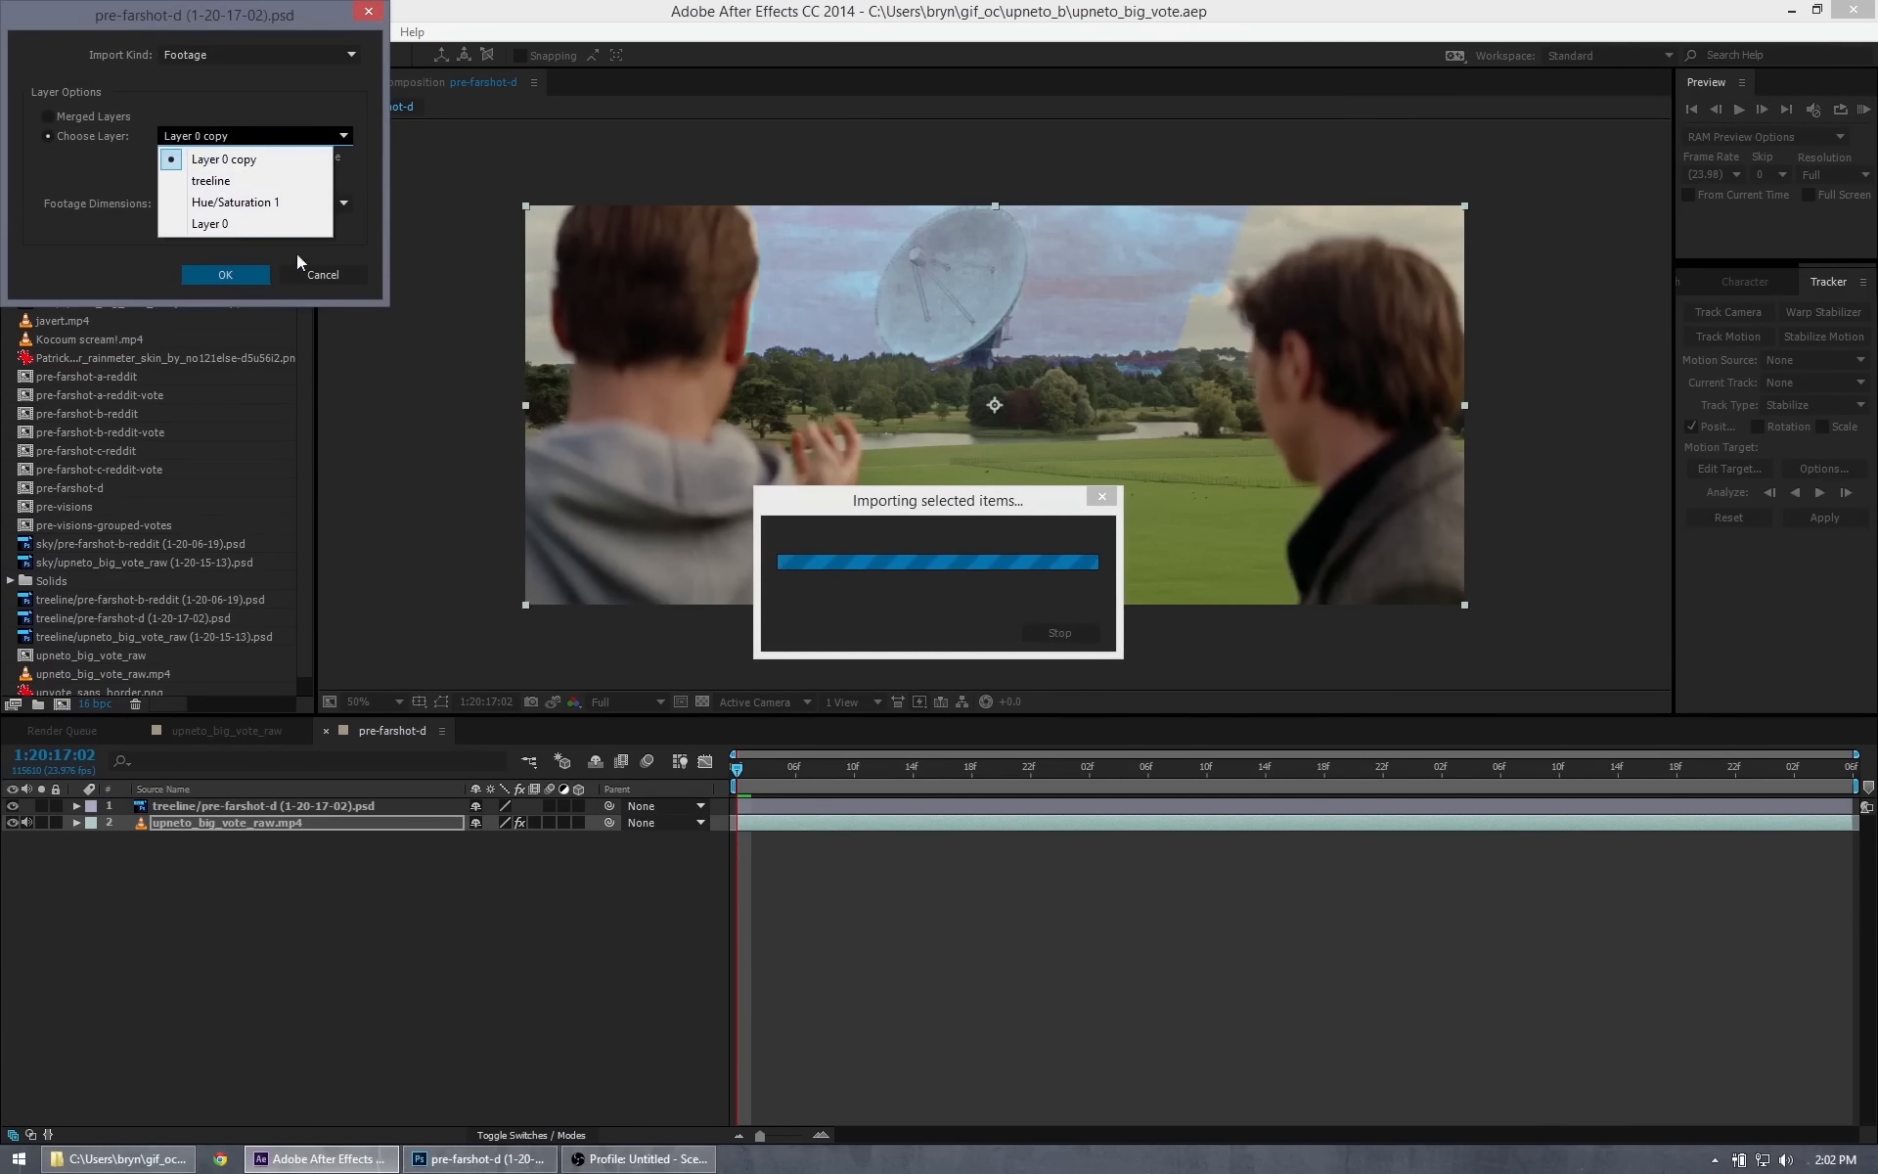
left_click(121, 268)
left_click(320, 278)
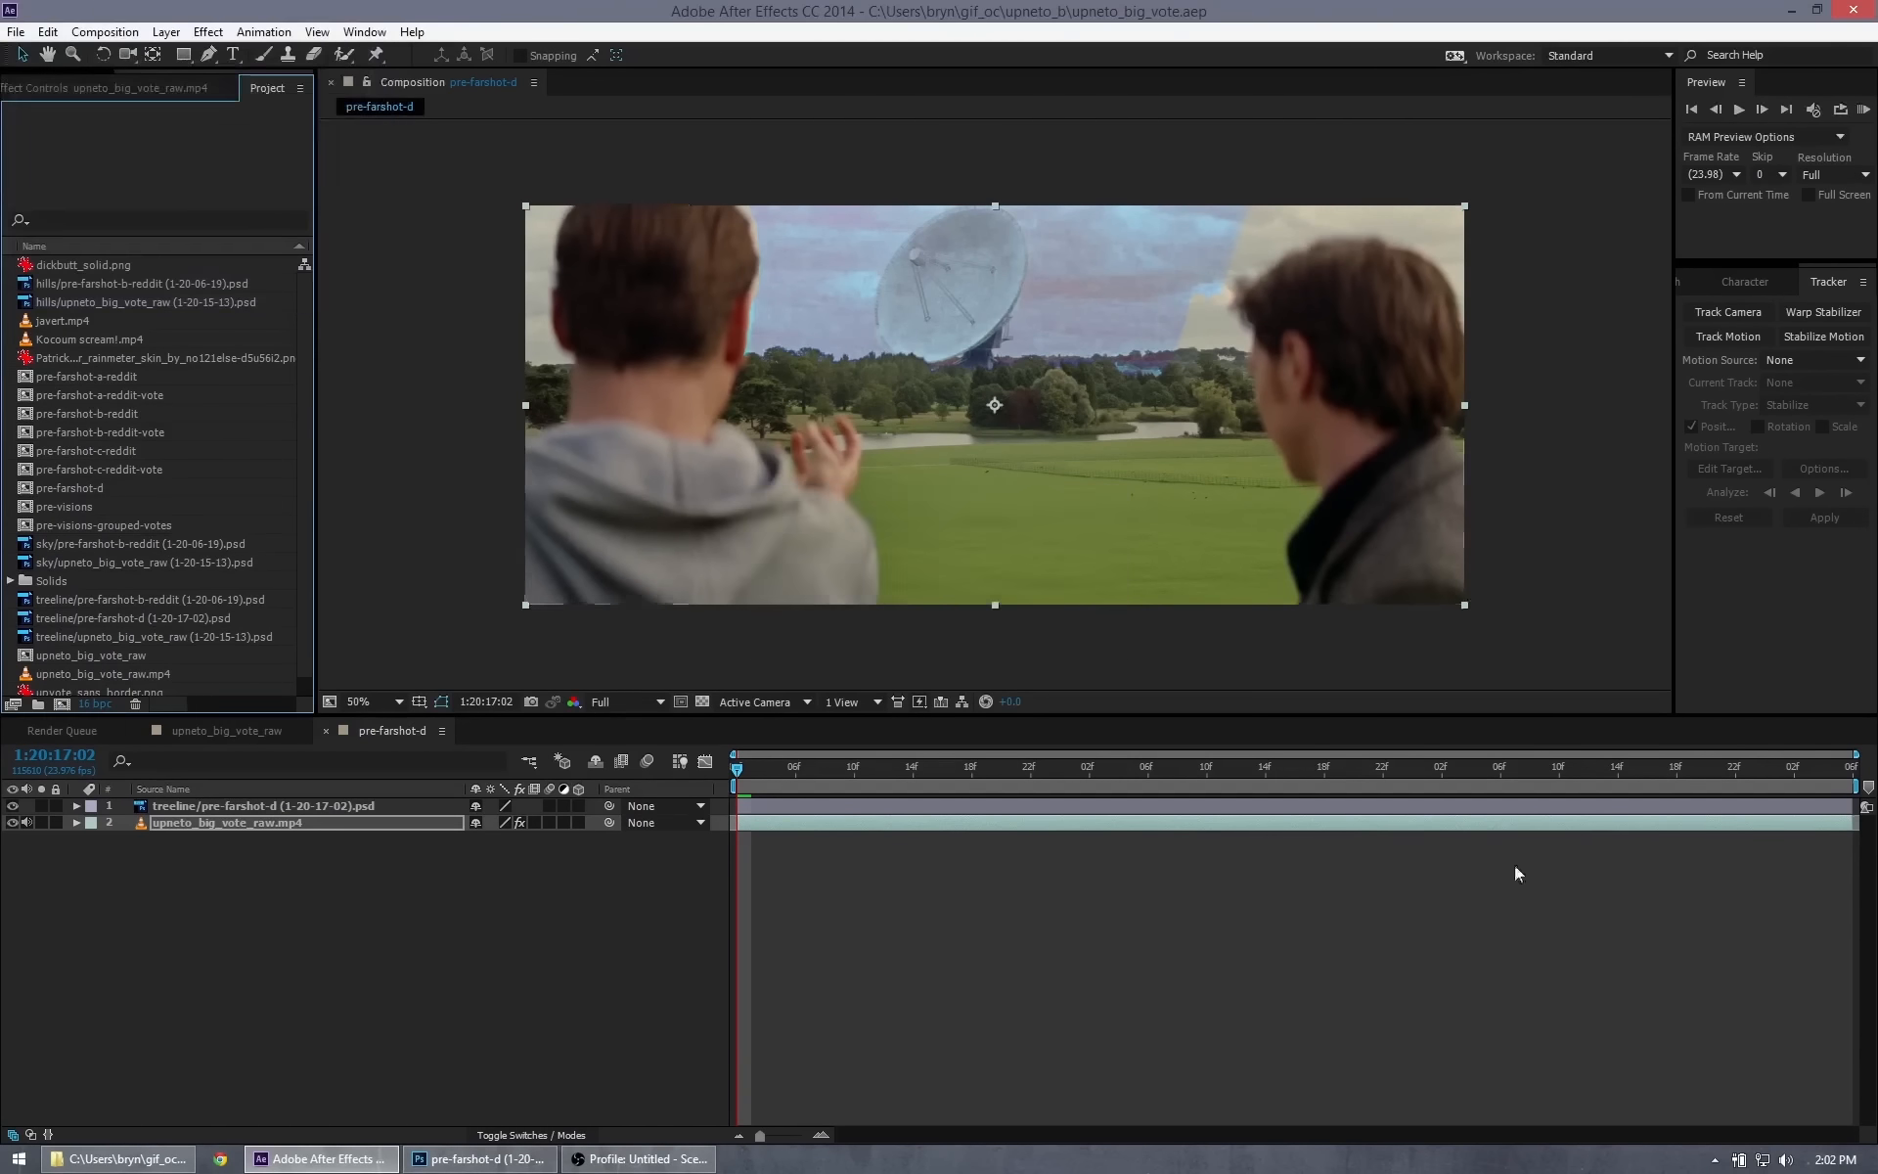
Switch back to Photoshop and save the pre-farshot-d (1-20-17-02).psd document.
key("alt+Tab")
key("alt+Tab")
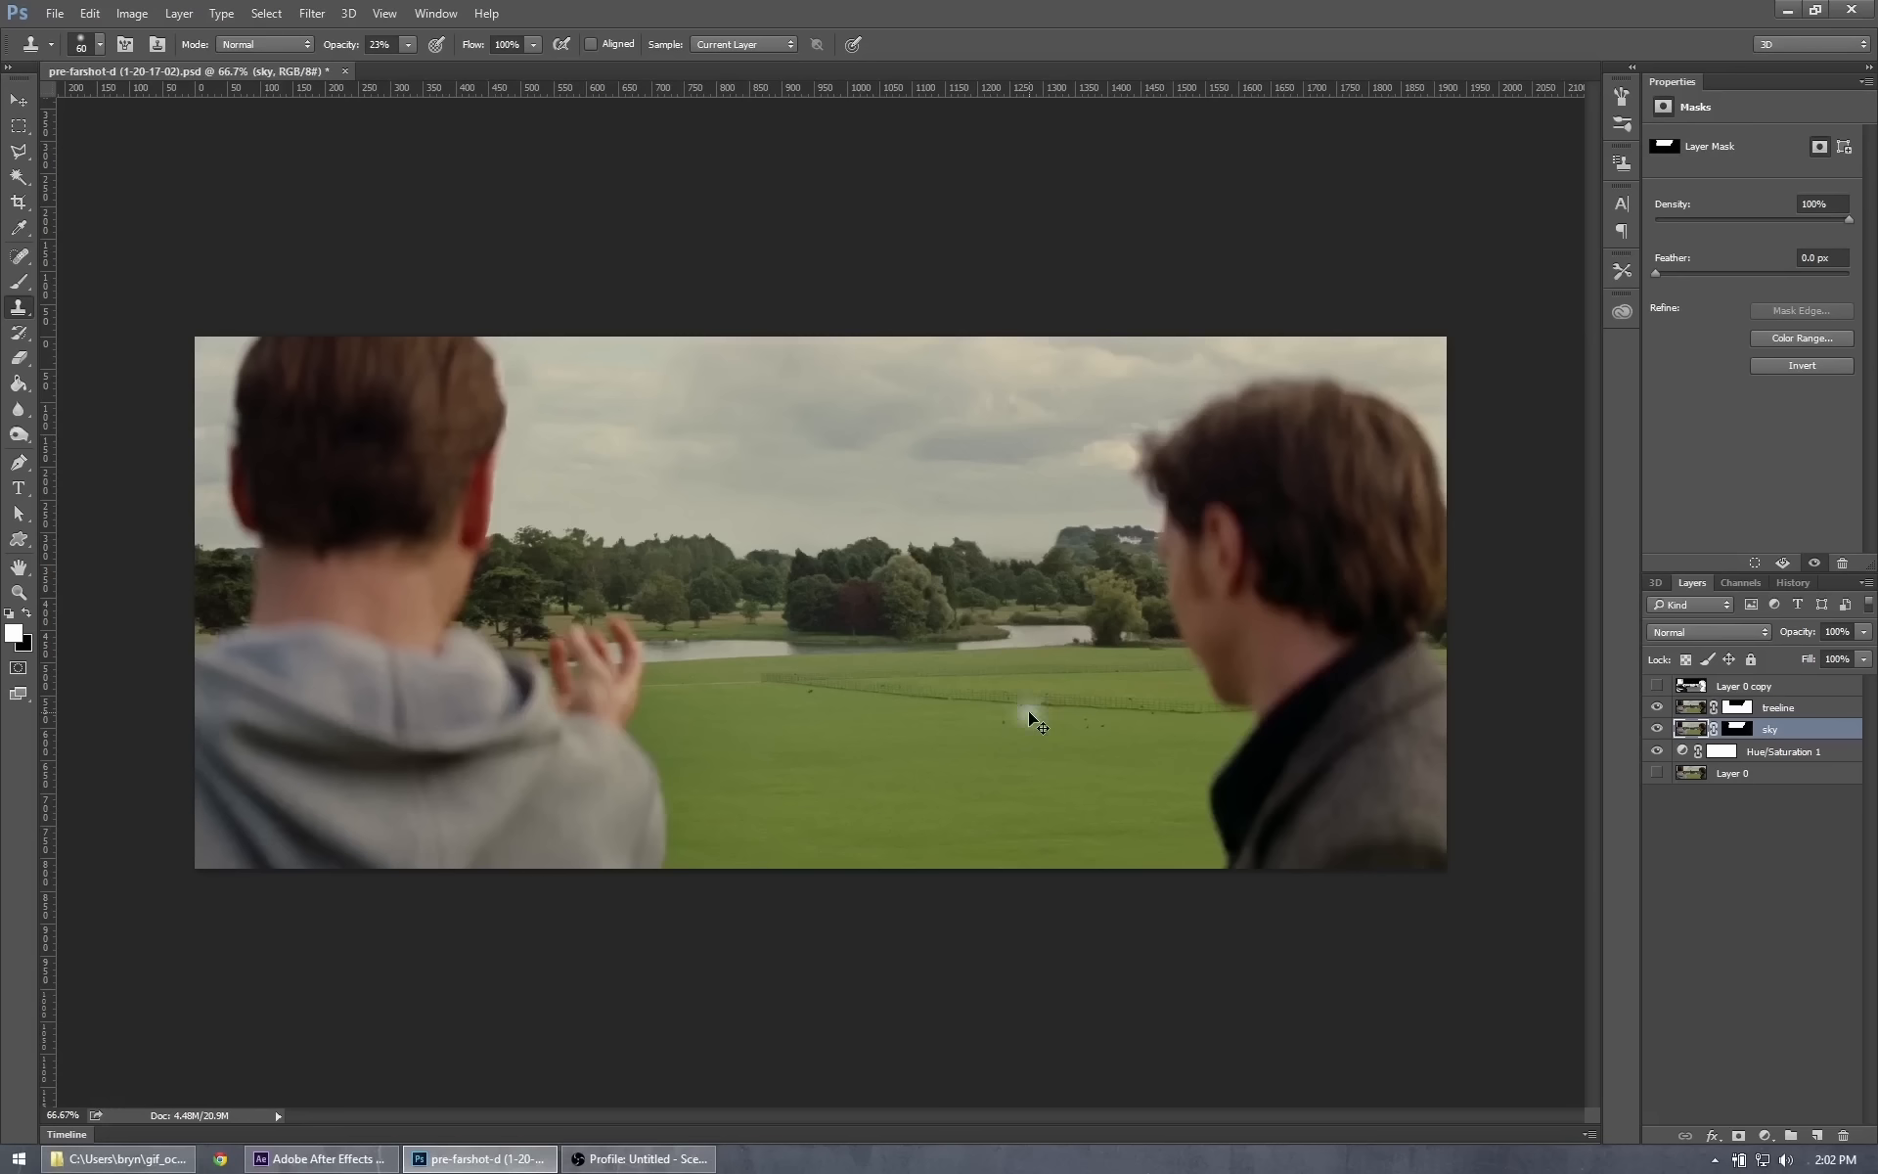
key("ctrl+s")
Import the saved PSD's sky layer into After Effects as document-size footage and place it between the treeline and upneto_big_vote_raw.mp4 layers.
key("alt+Tab")
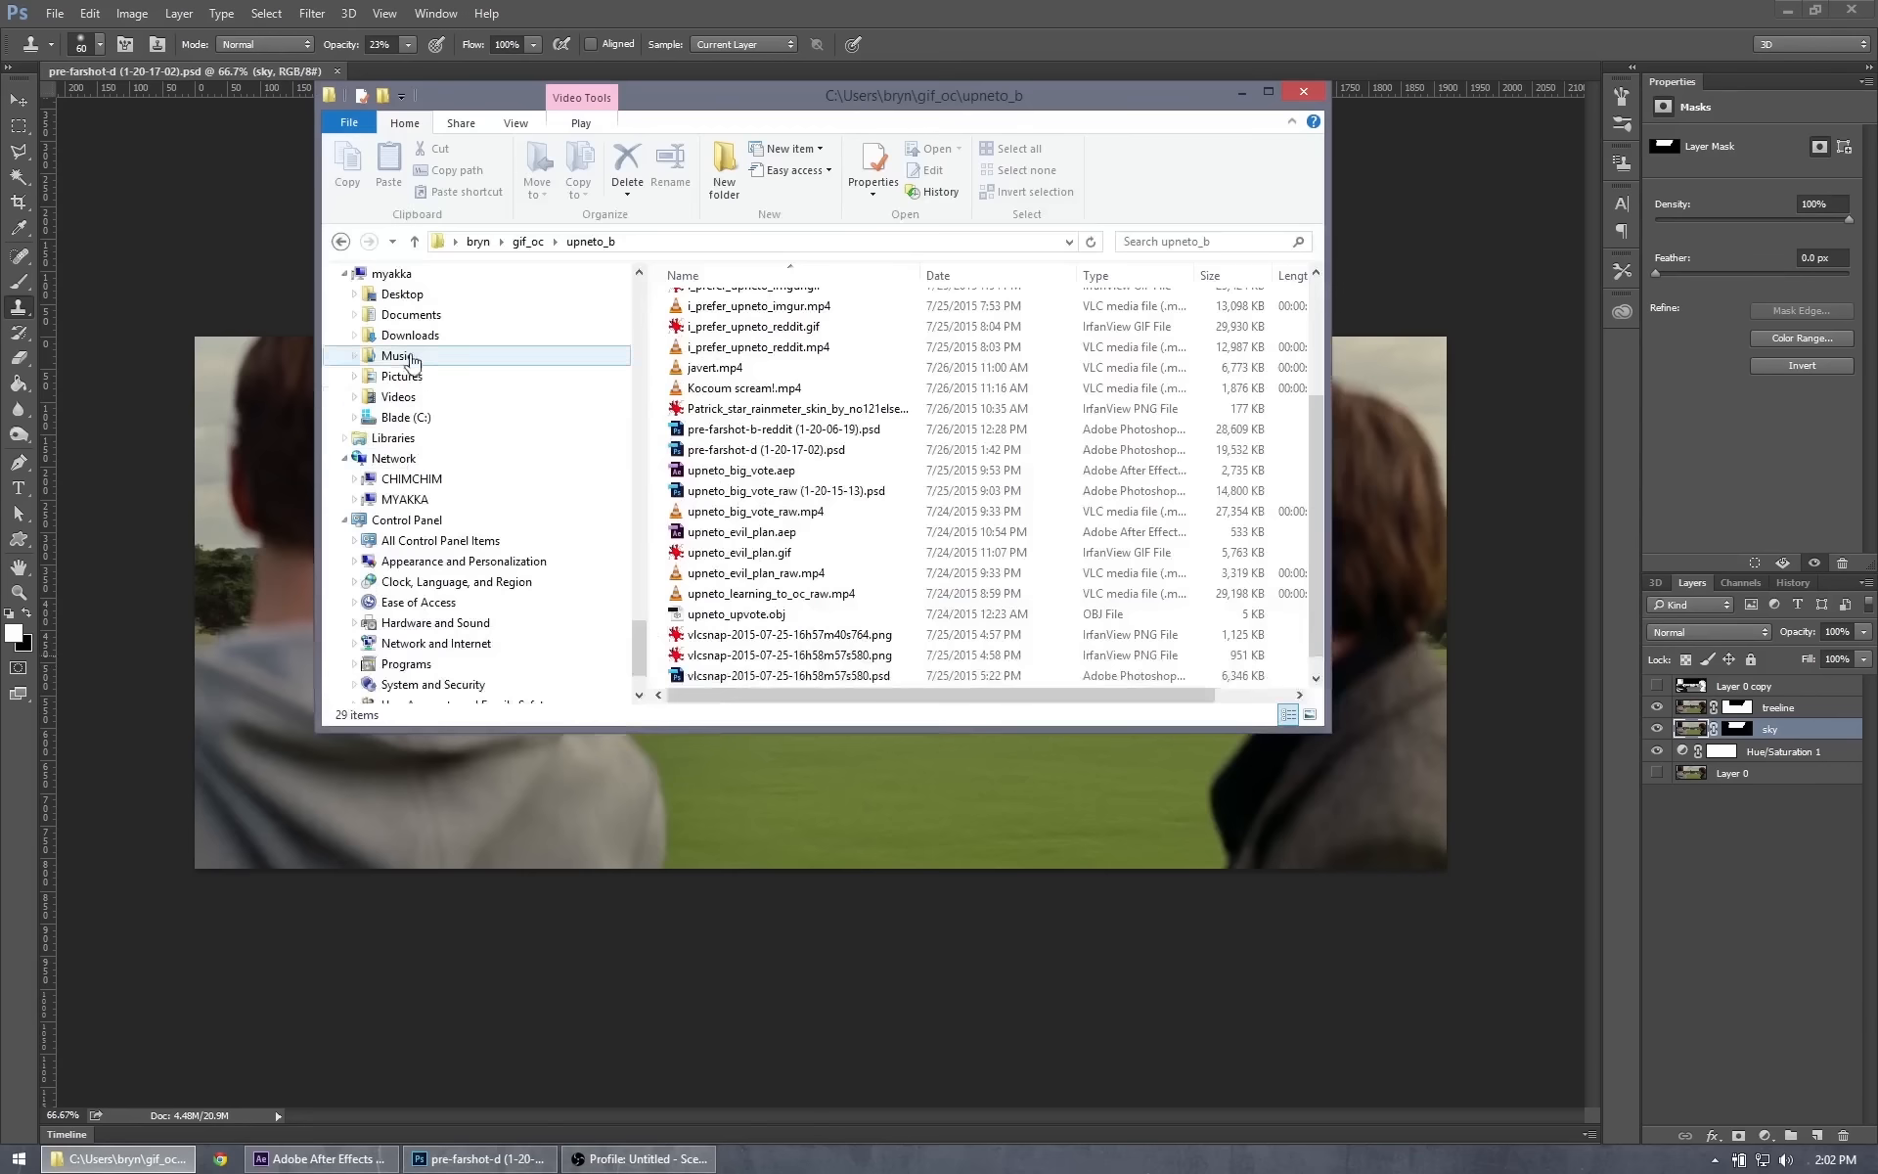
key("alt+Tab")
key("alt+Tab")
left_click(59, 34)
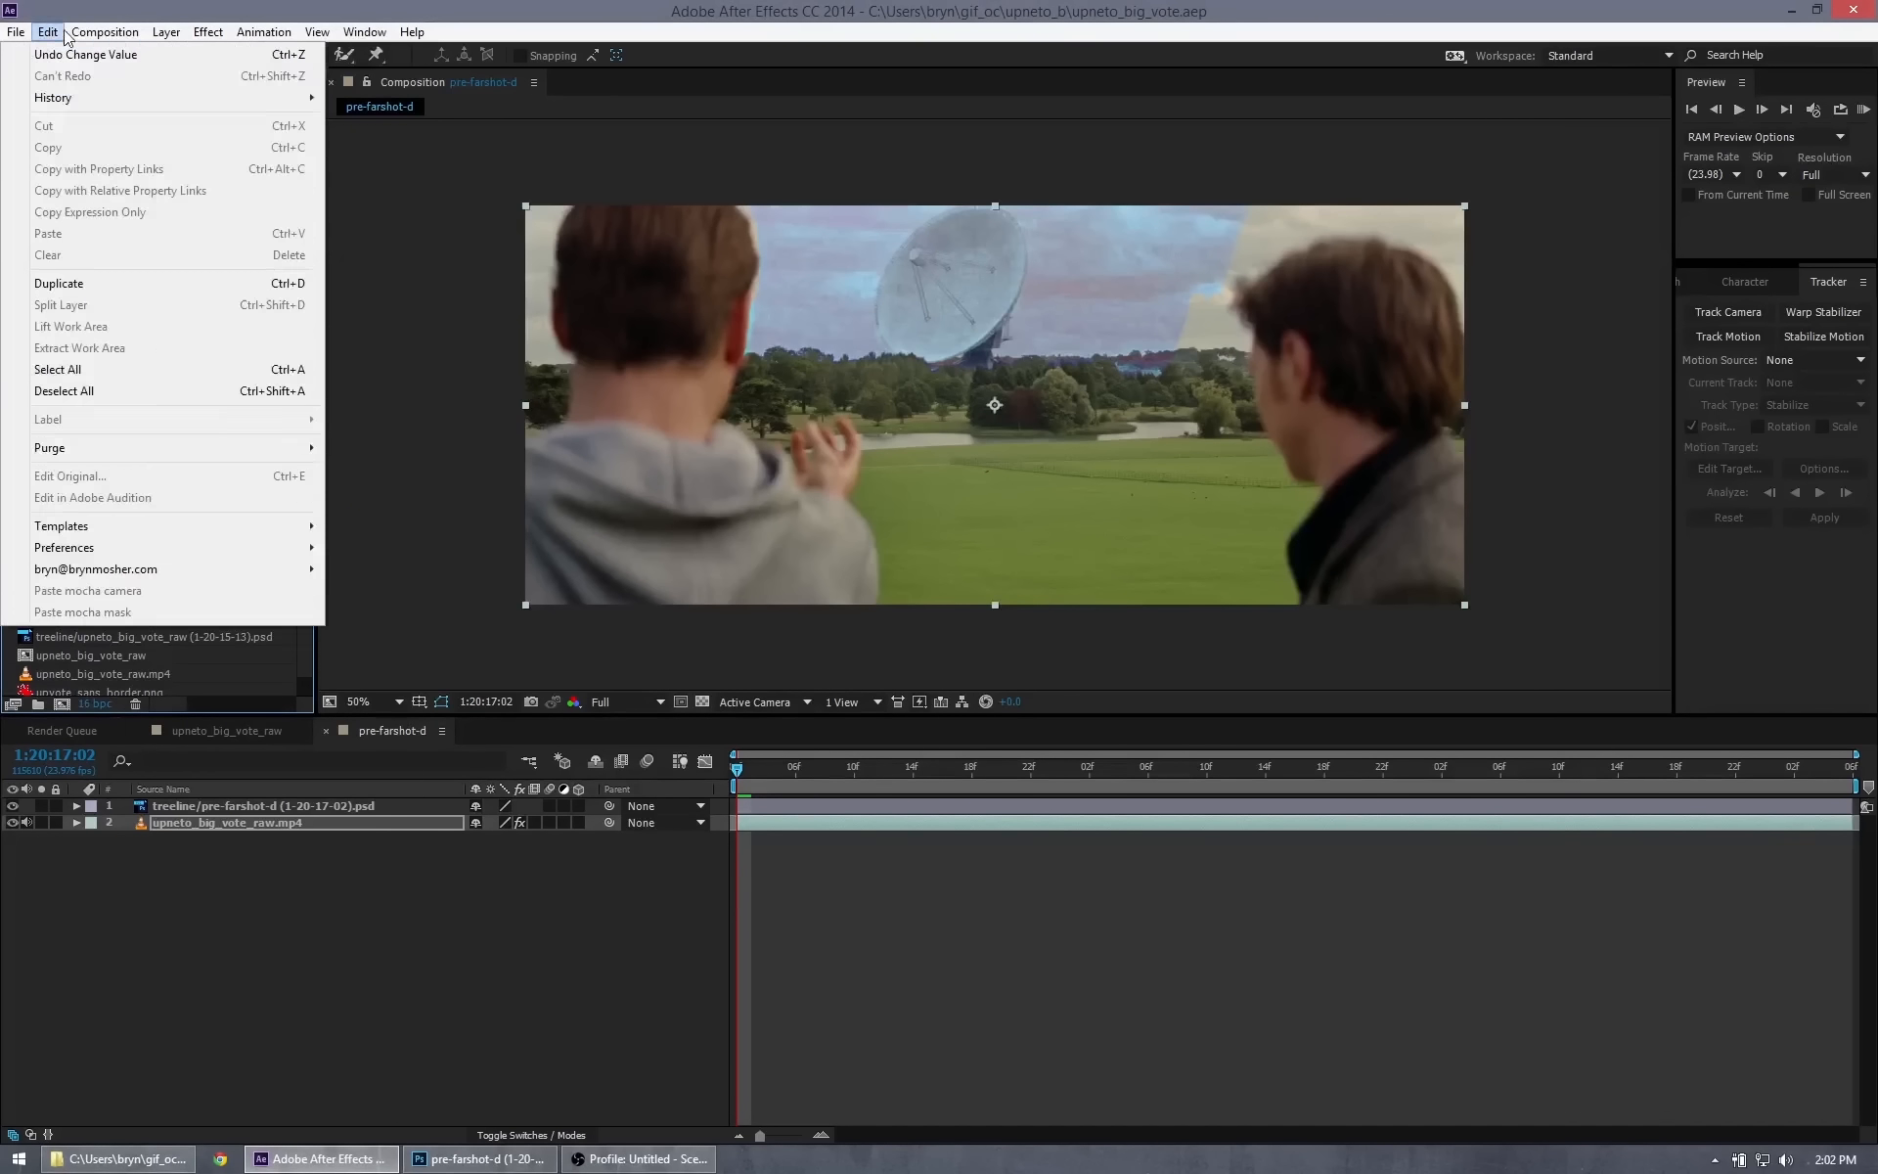
key("alt+Tab")
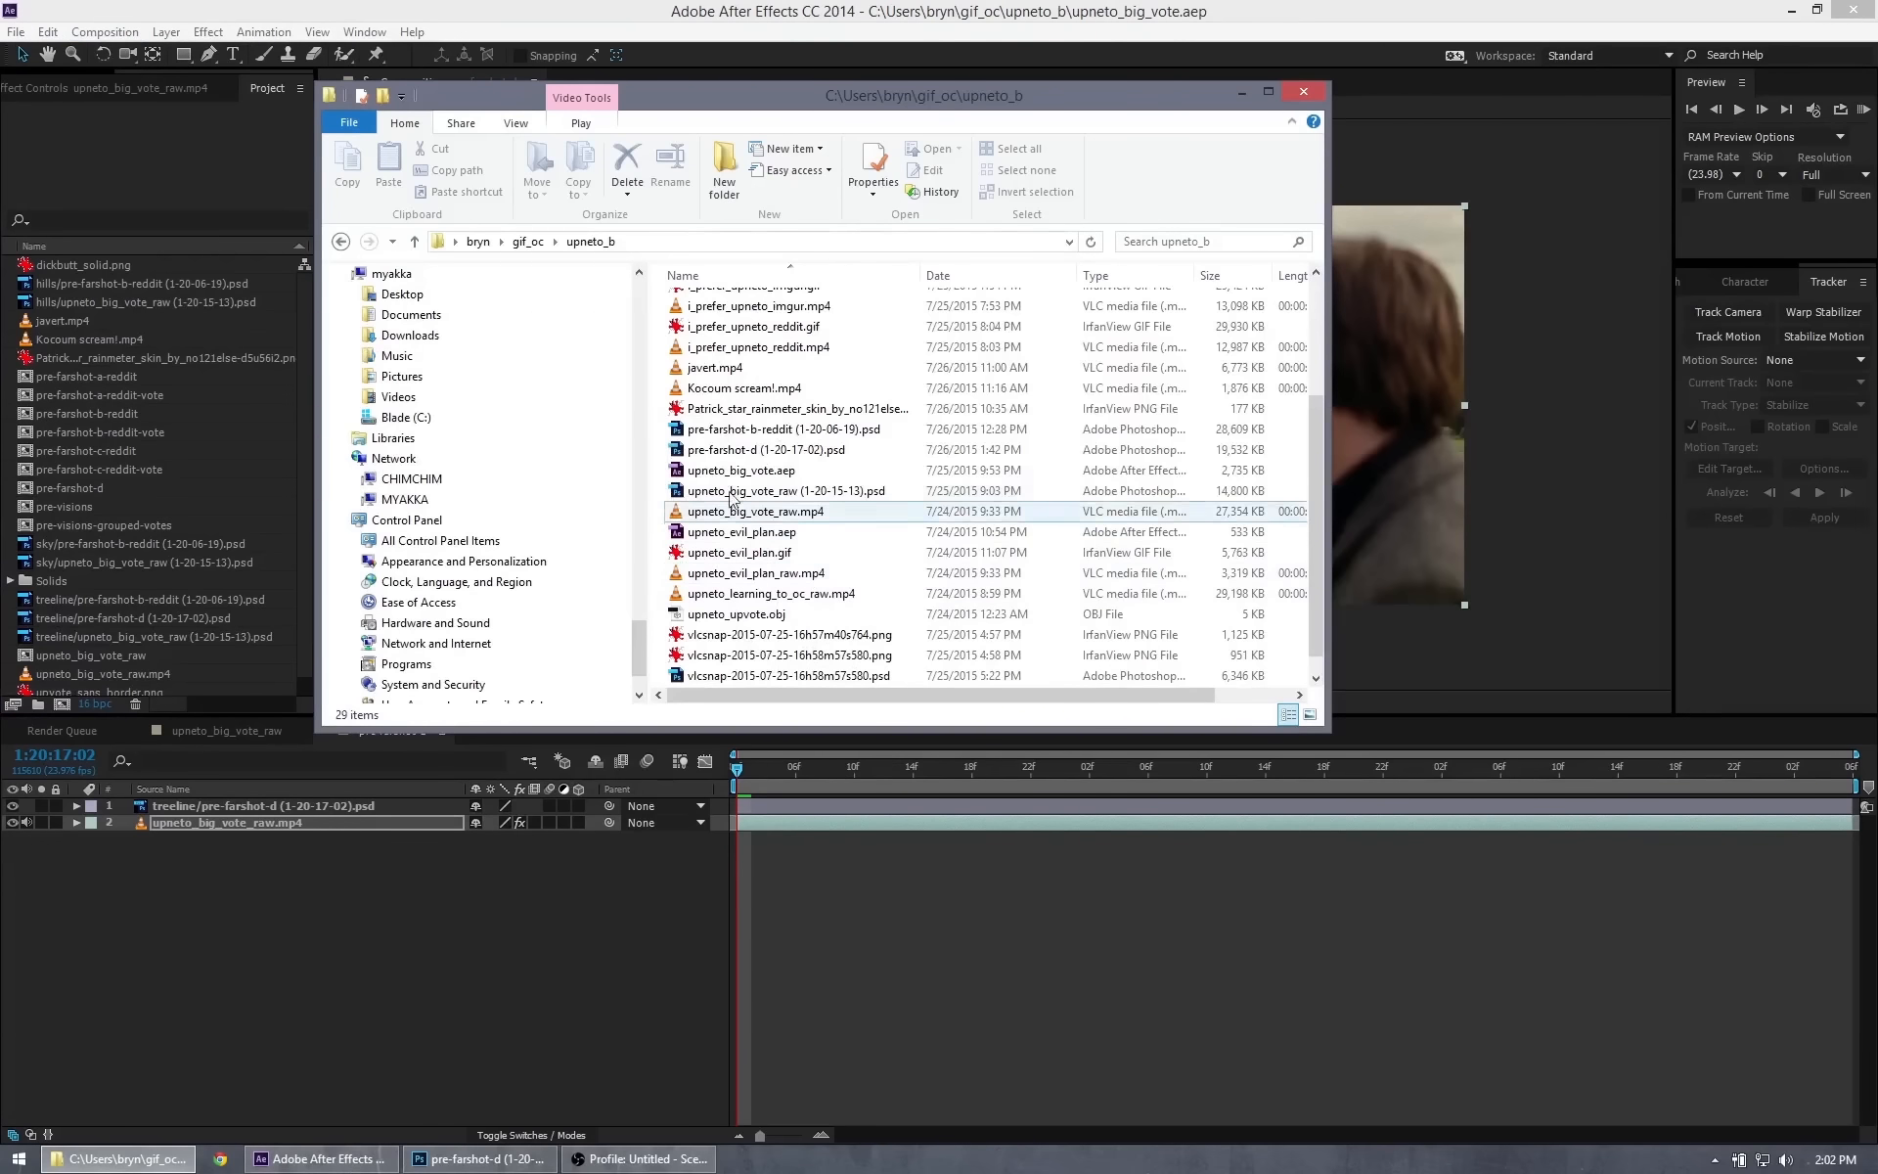
left_click_drag(735, 450, 152, 434)
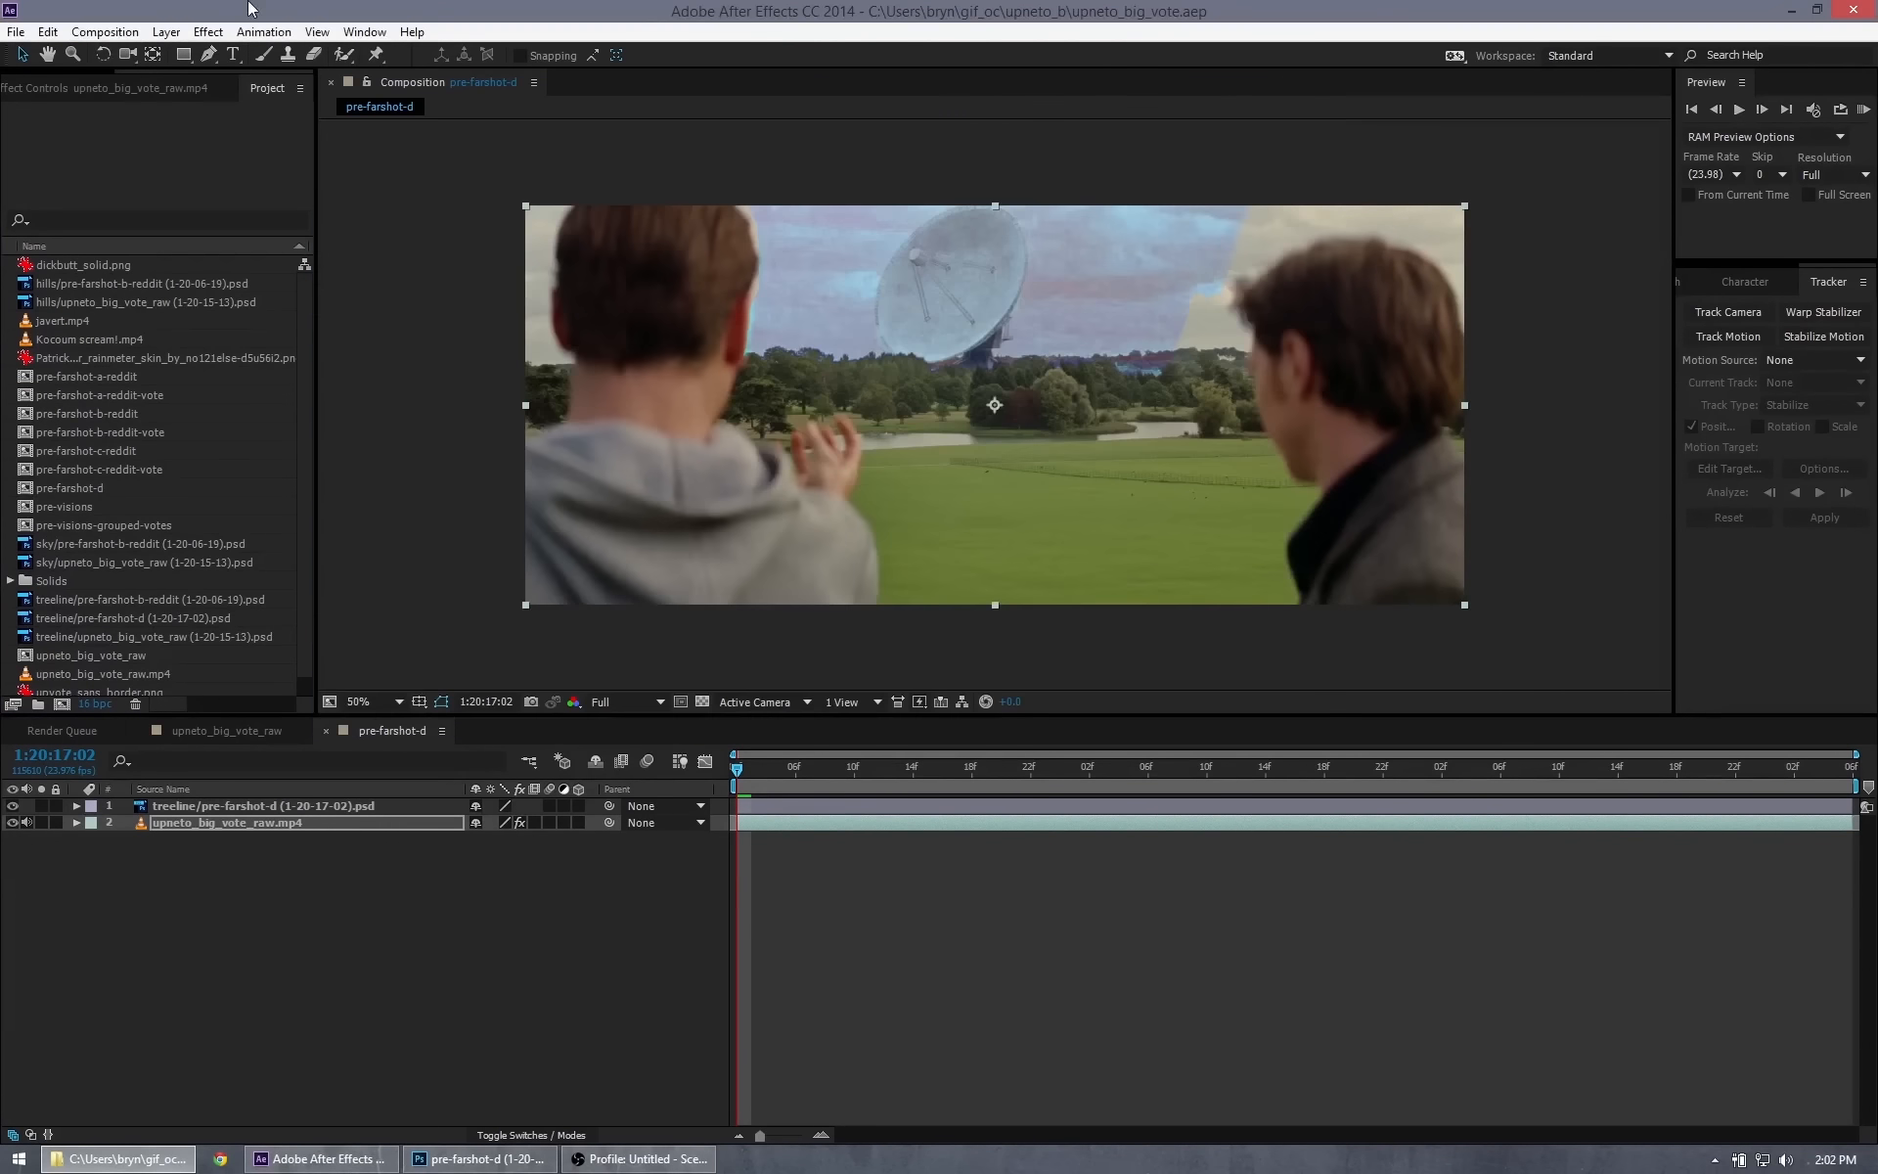
left_click(86, 135)
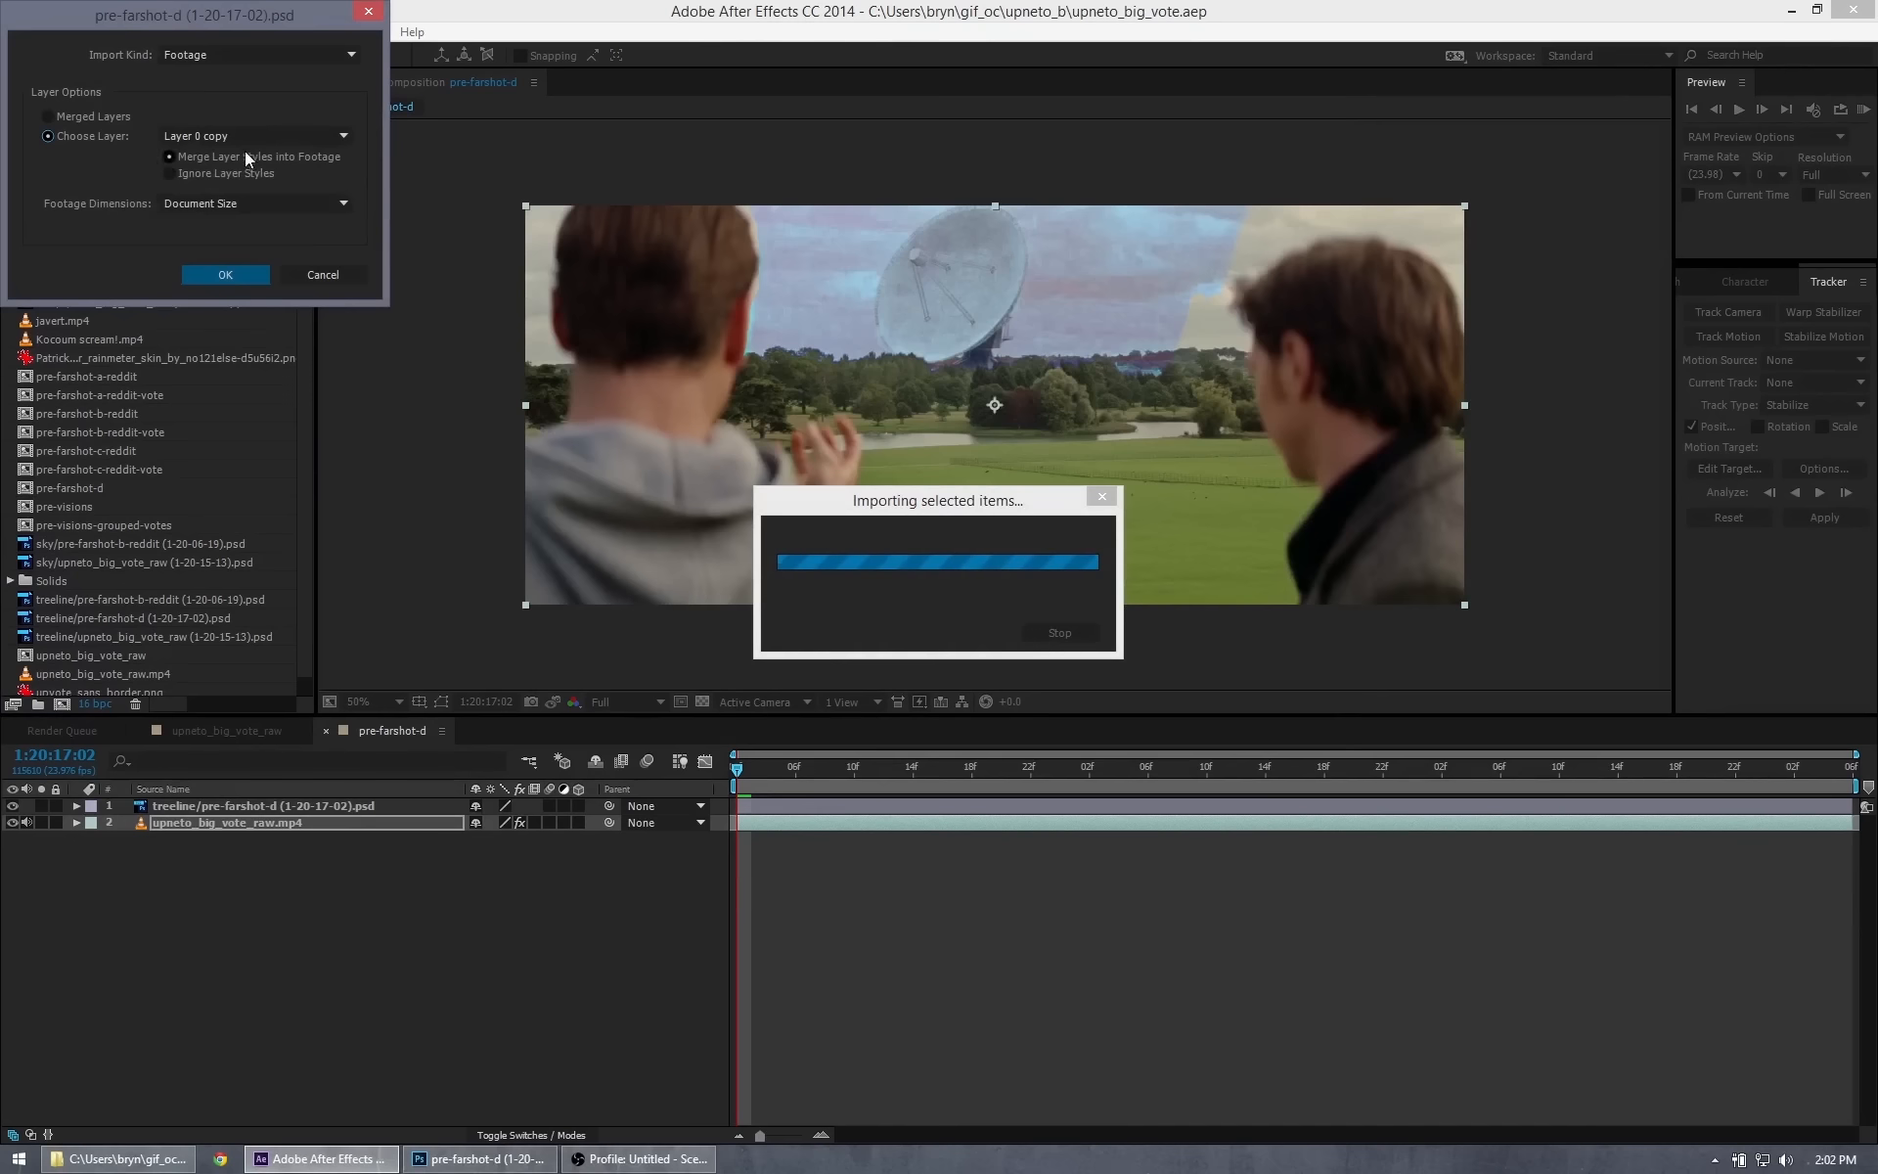
left_click(244, 137)
left_click(236, 201)
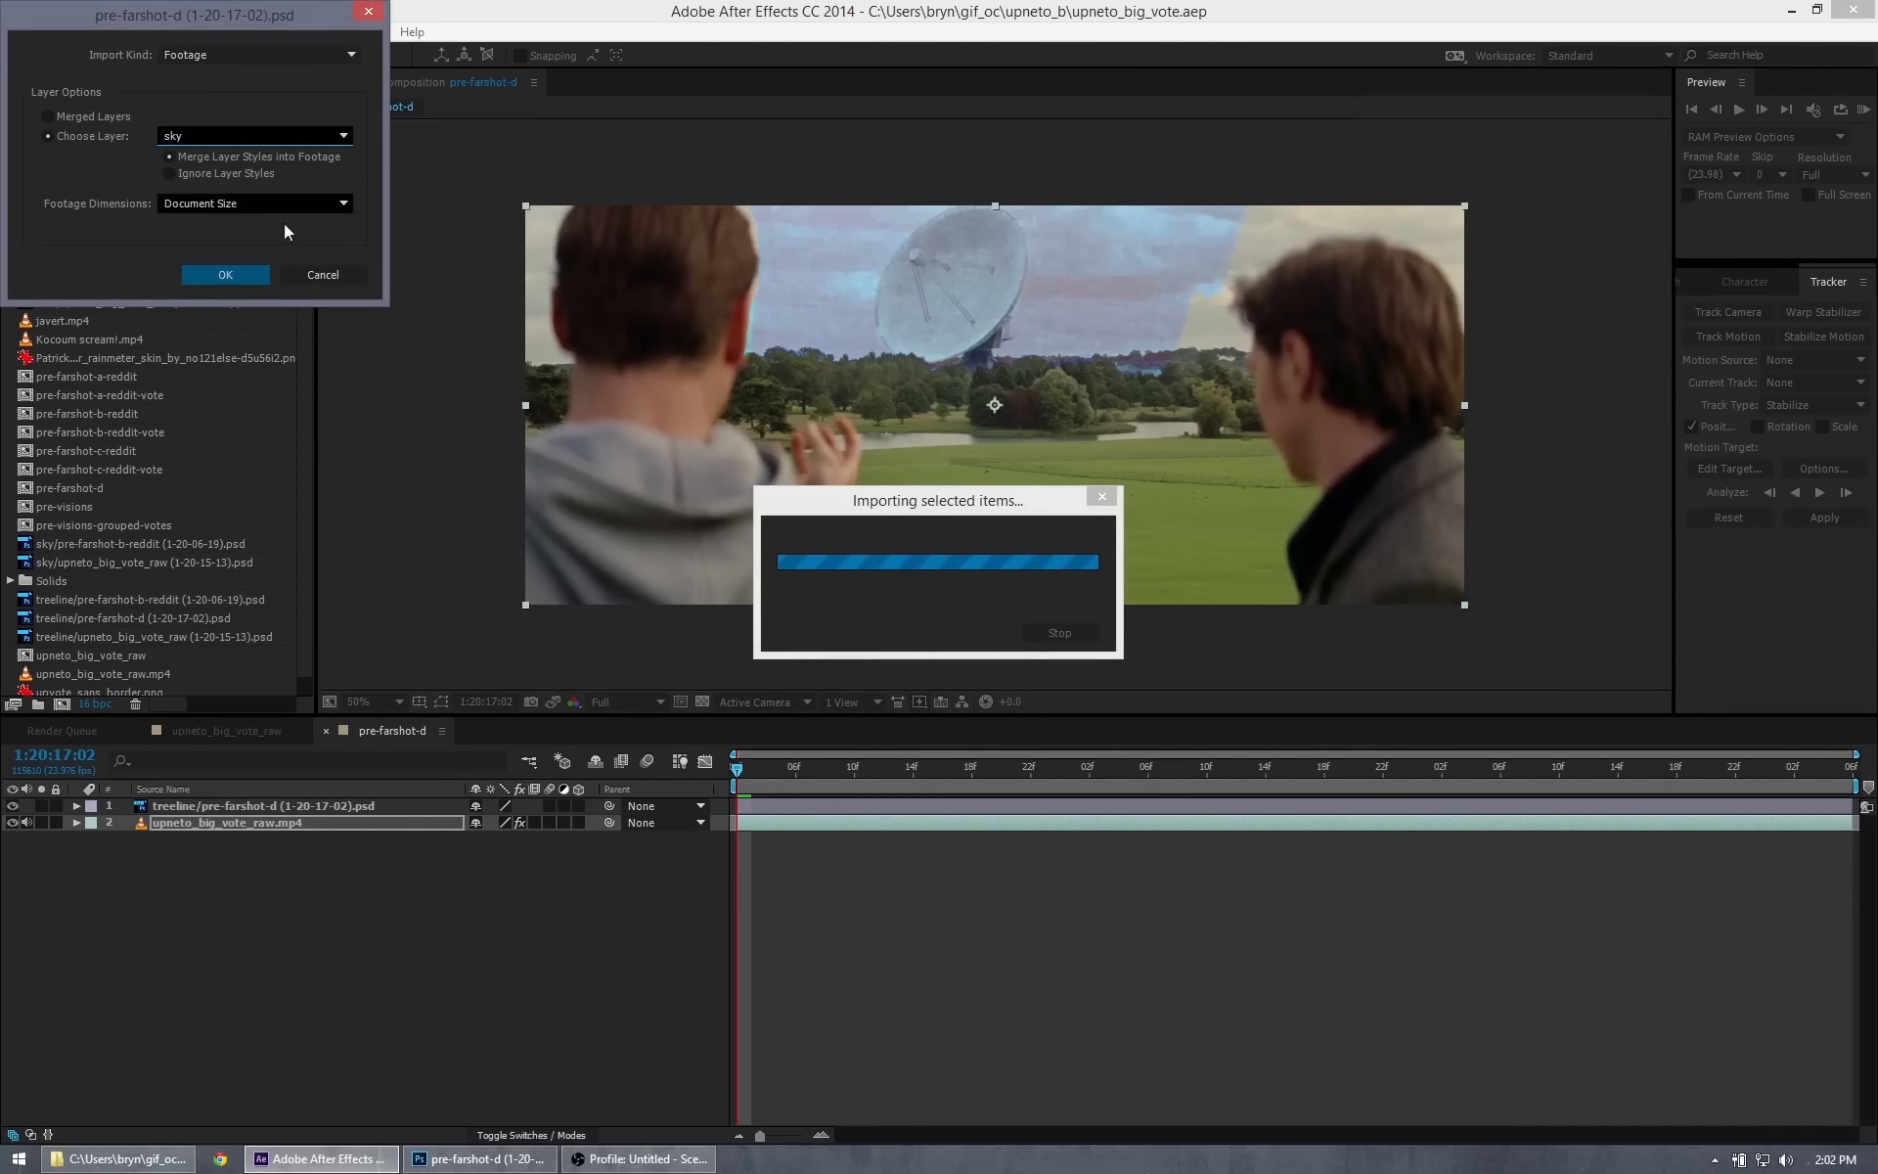
left_click(225, 277)
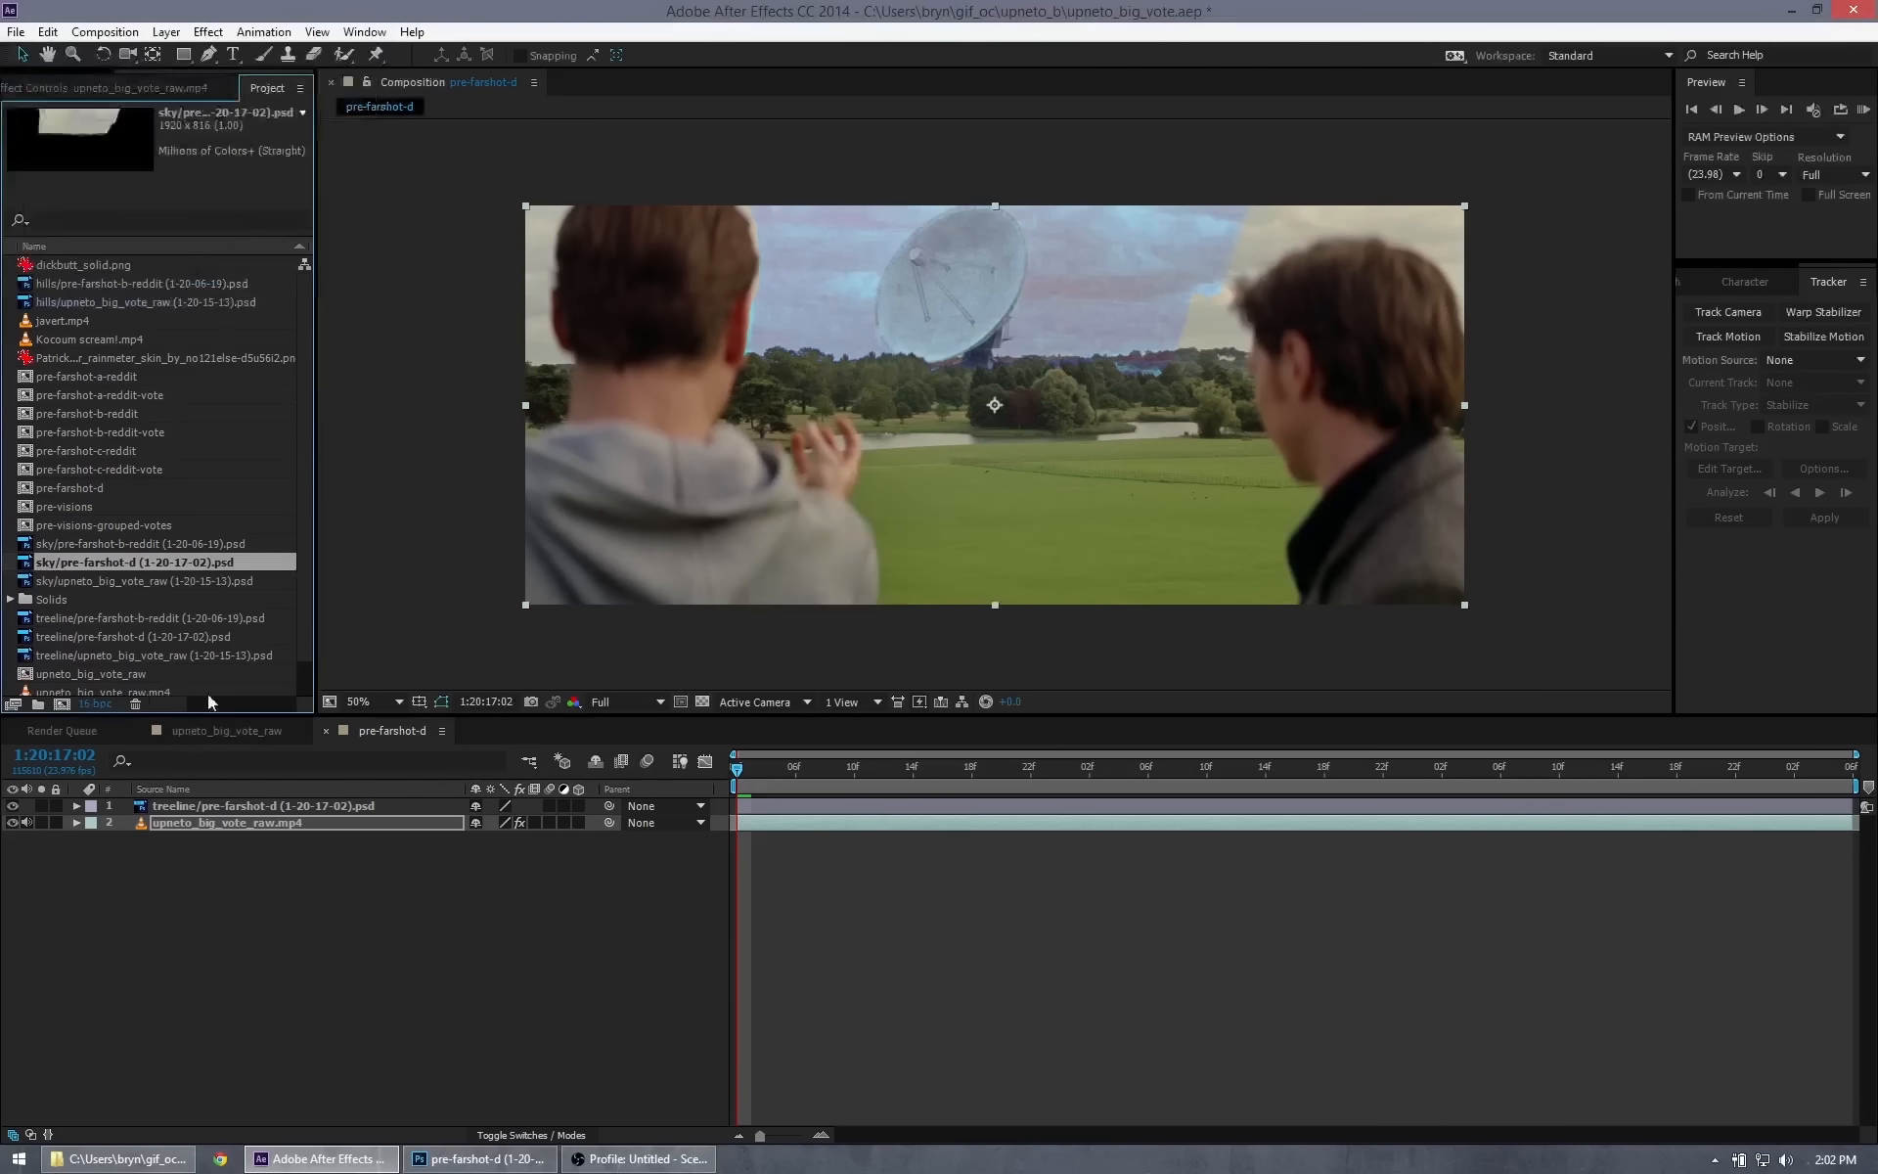
left_click_drag(127, 562, 215, 808)
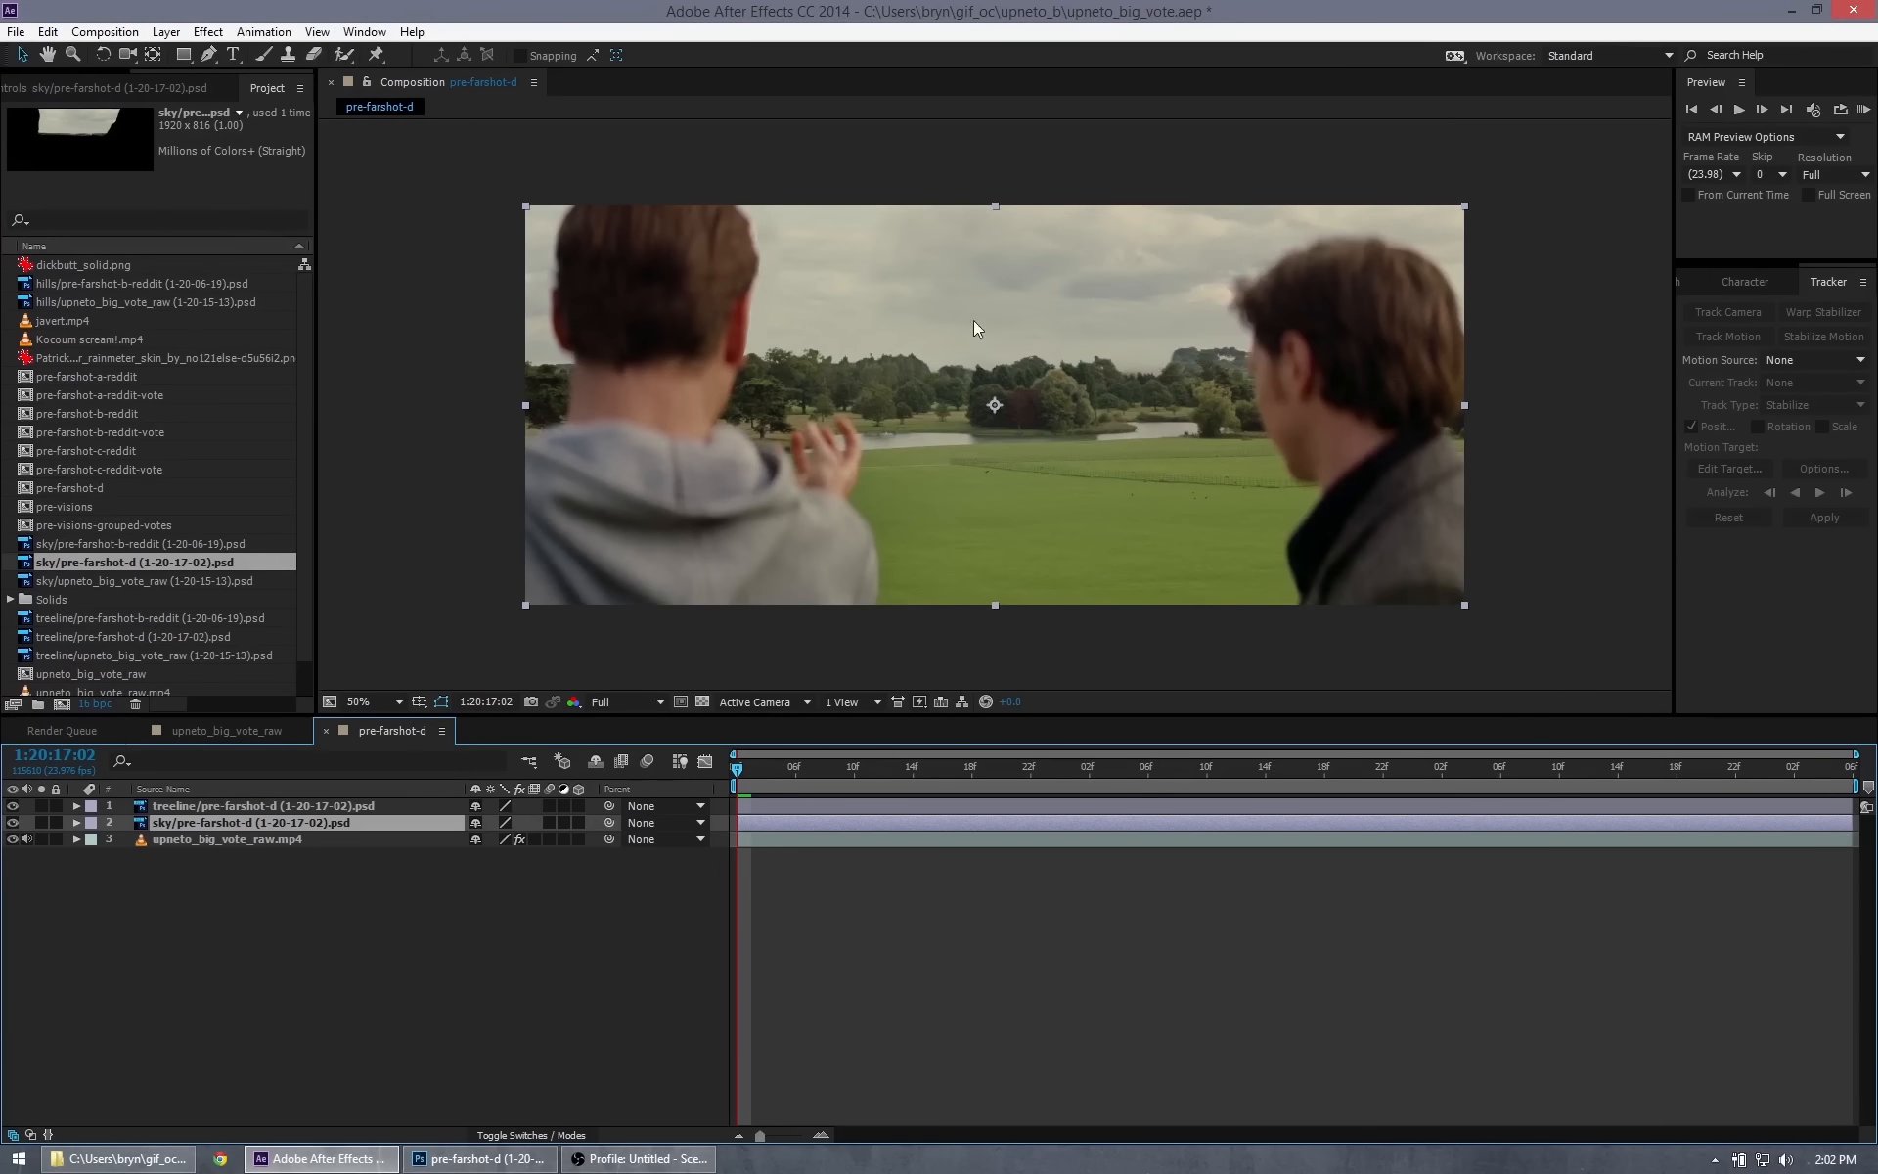
Add the pre-farshot-d composition as the top layer of upneto_big_vote_raw, starting at 1:20:17:02 directly after the pre-farshot-c-reddit clip.
left_click(186, 730)
left_click(391, 732)
left_click(176, 730)
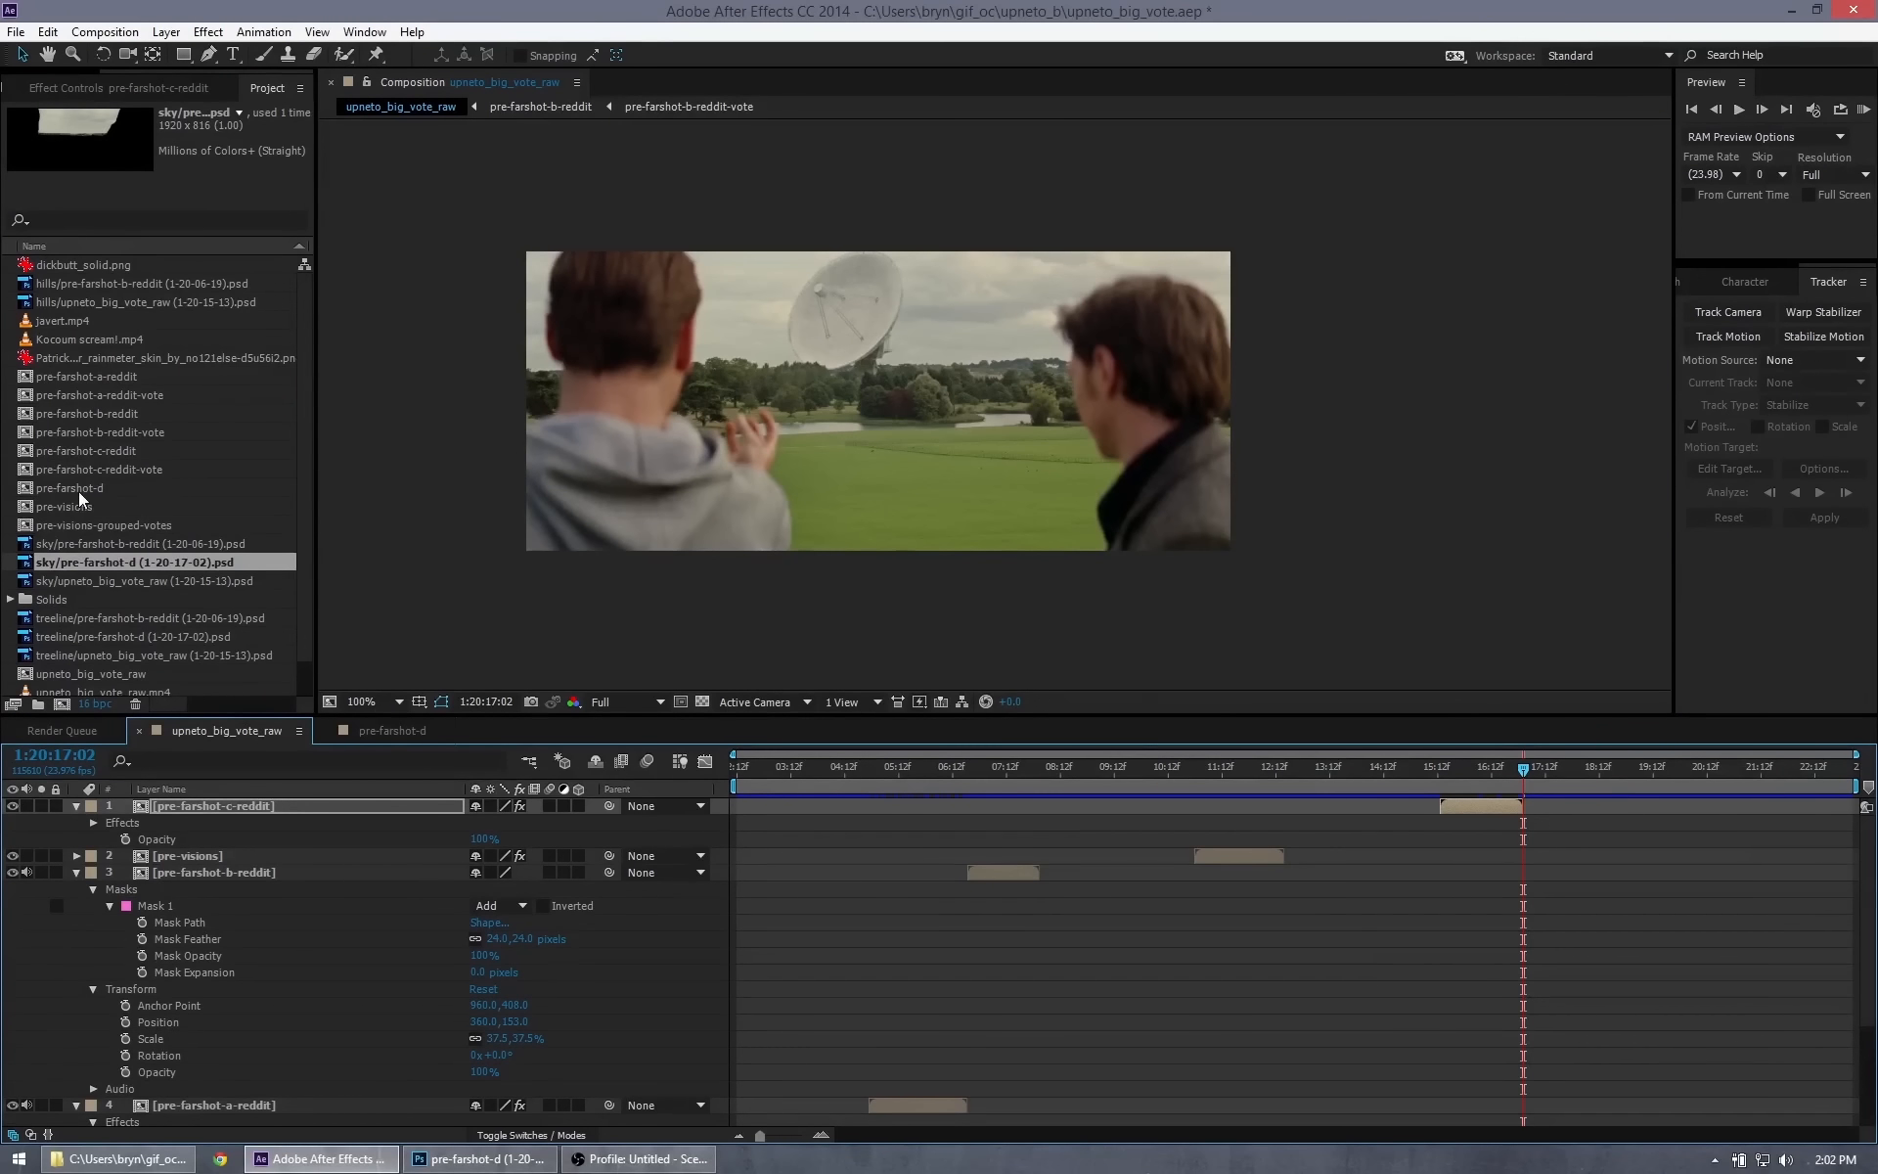
left_click_drag(78, 491, 238, 800)
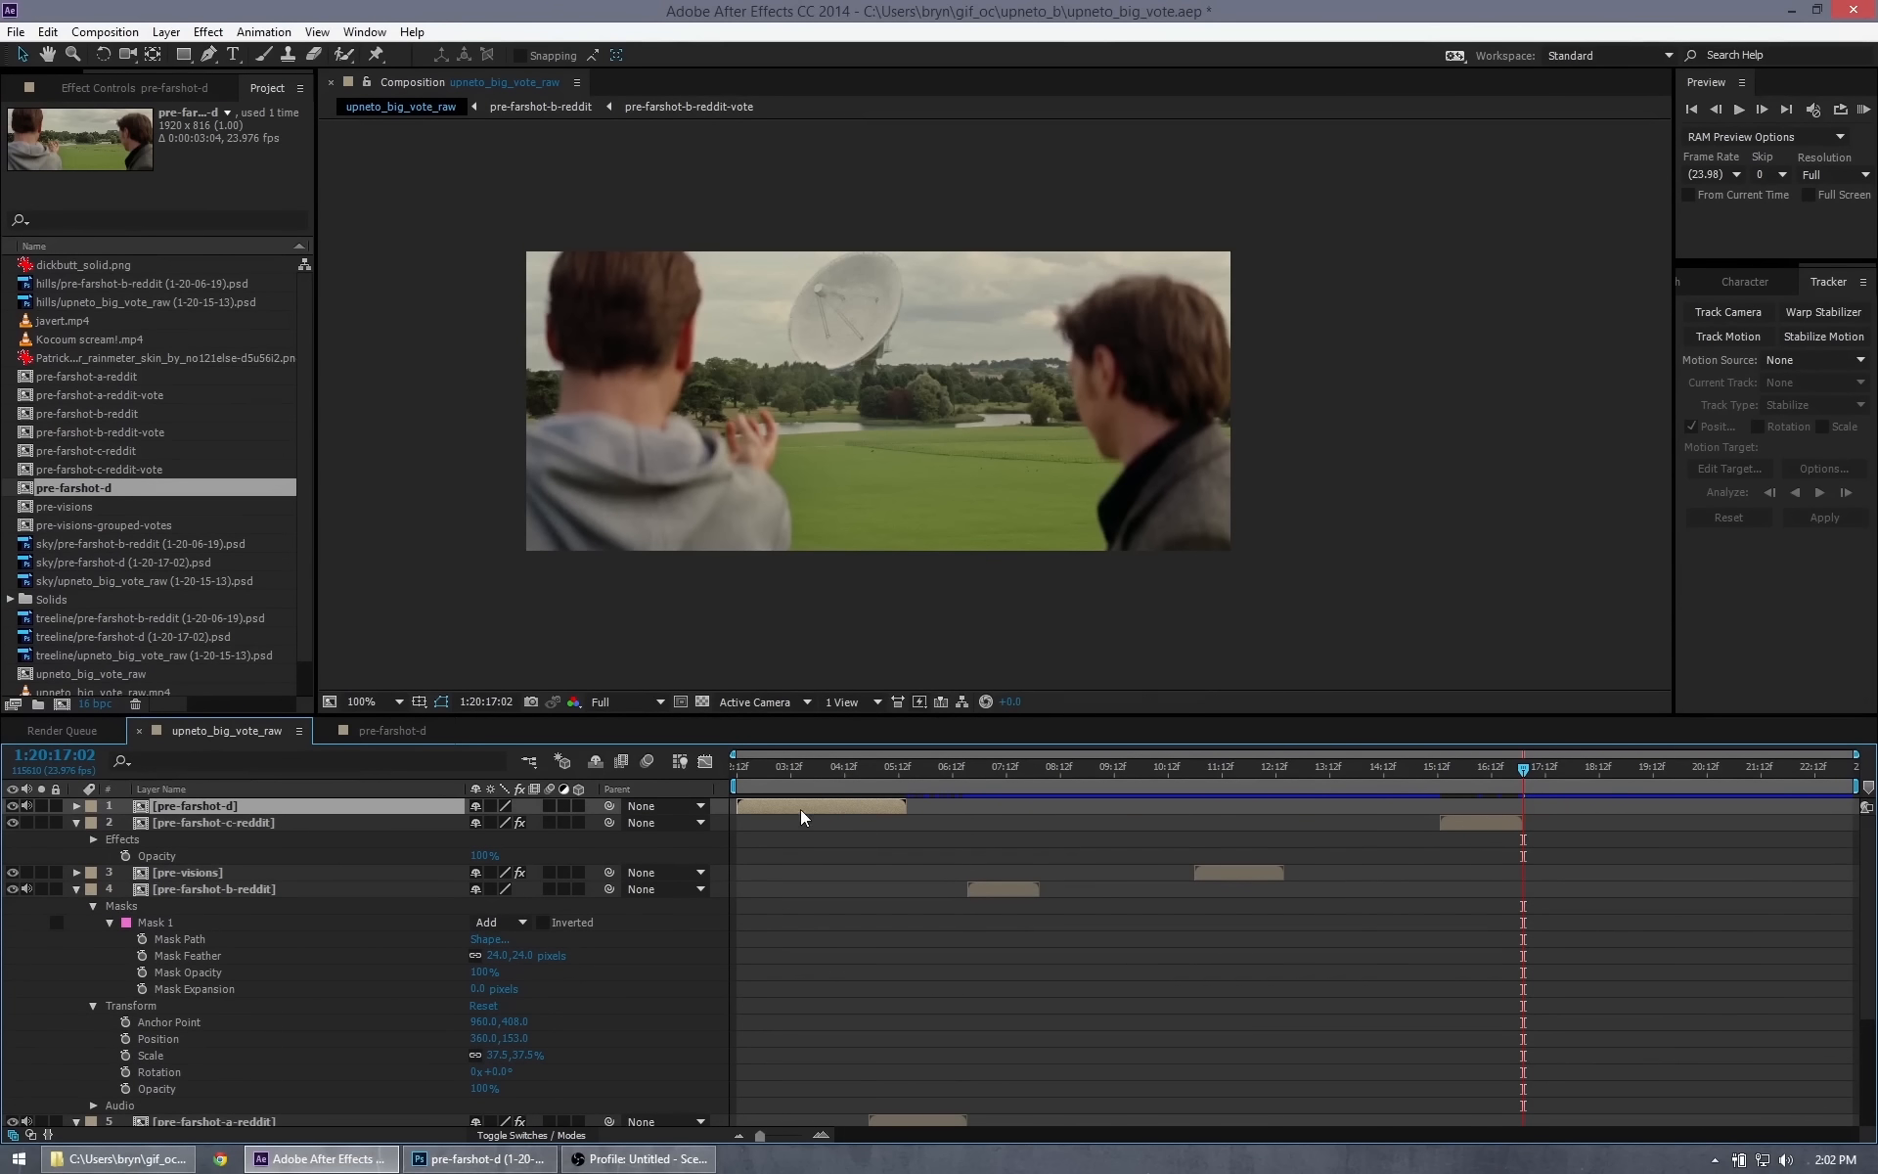
left_click_drag(801, 816, 1589, 822)
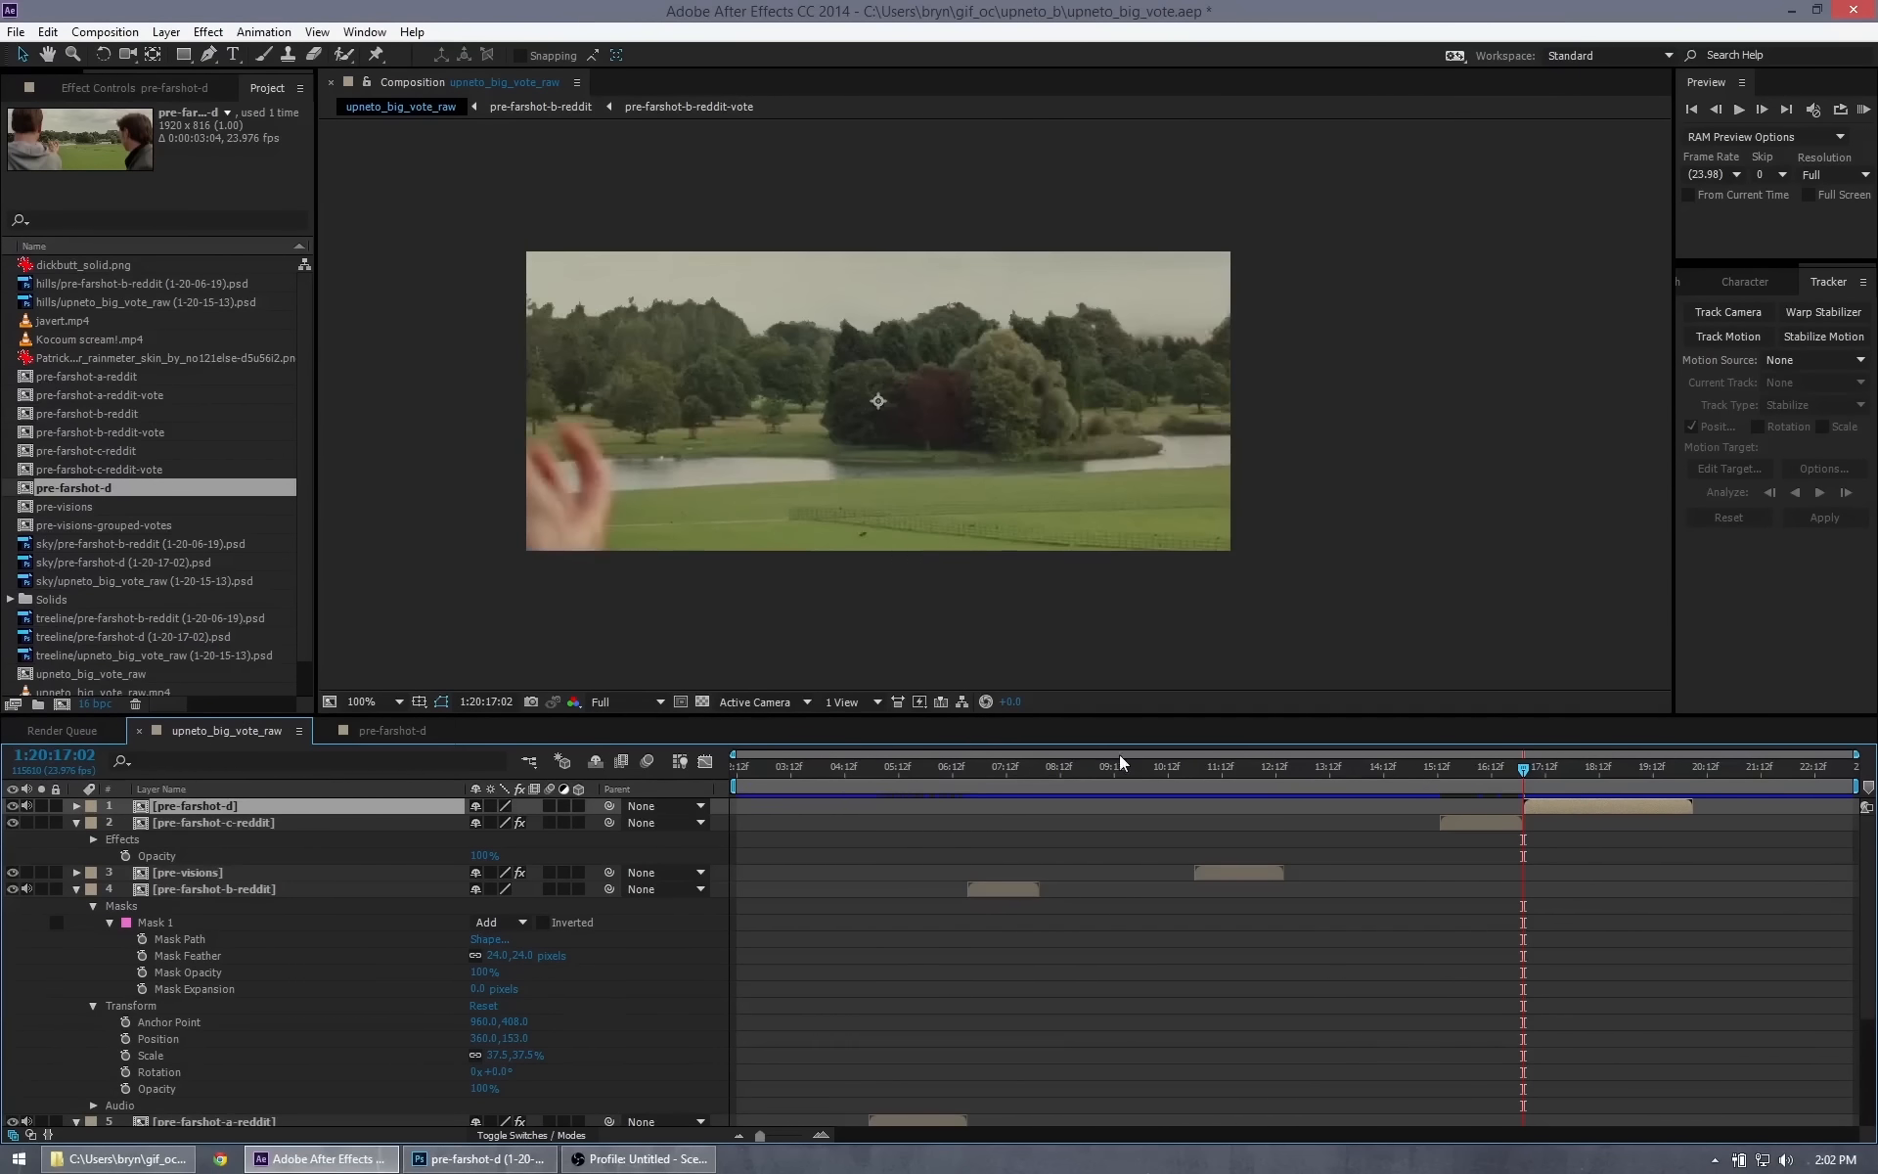
Set the pre-farshot-d layer's scale to 37.5% so it matches the composition frame.
left_click(77, 806)
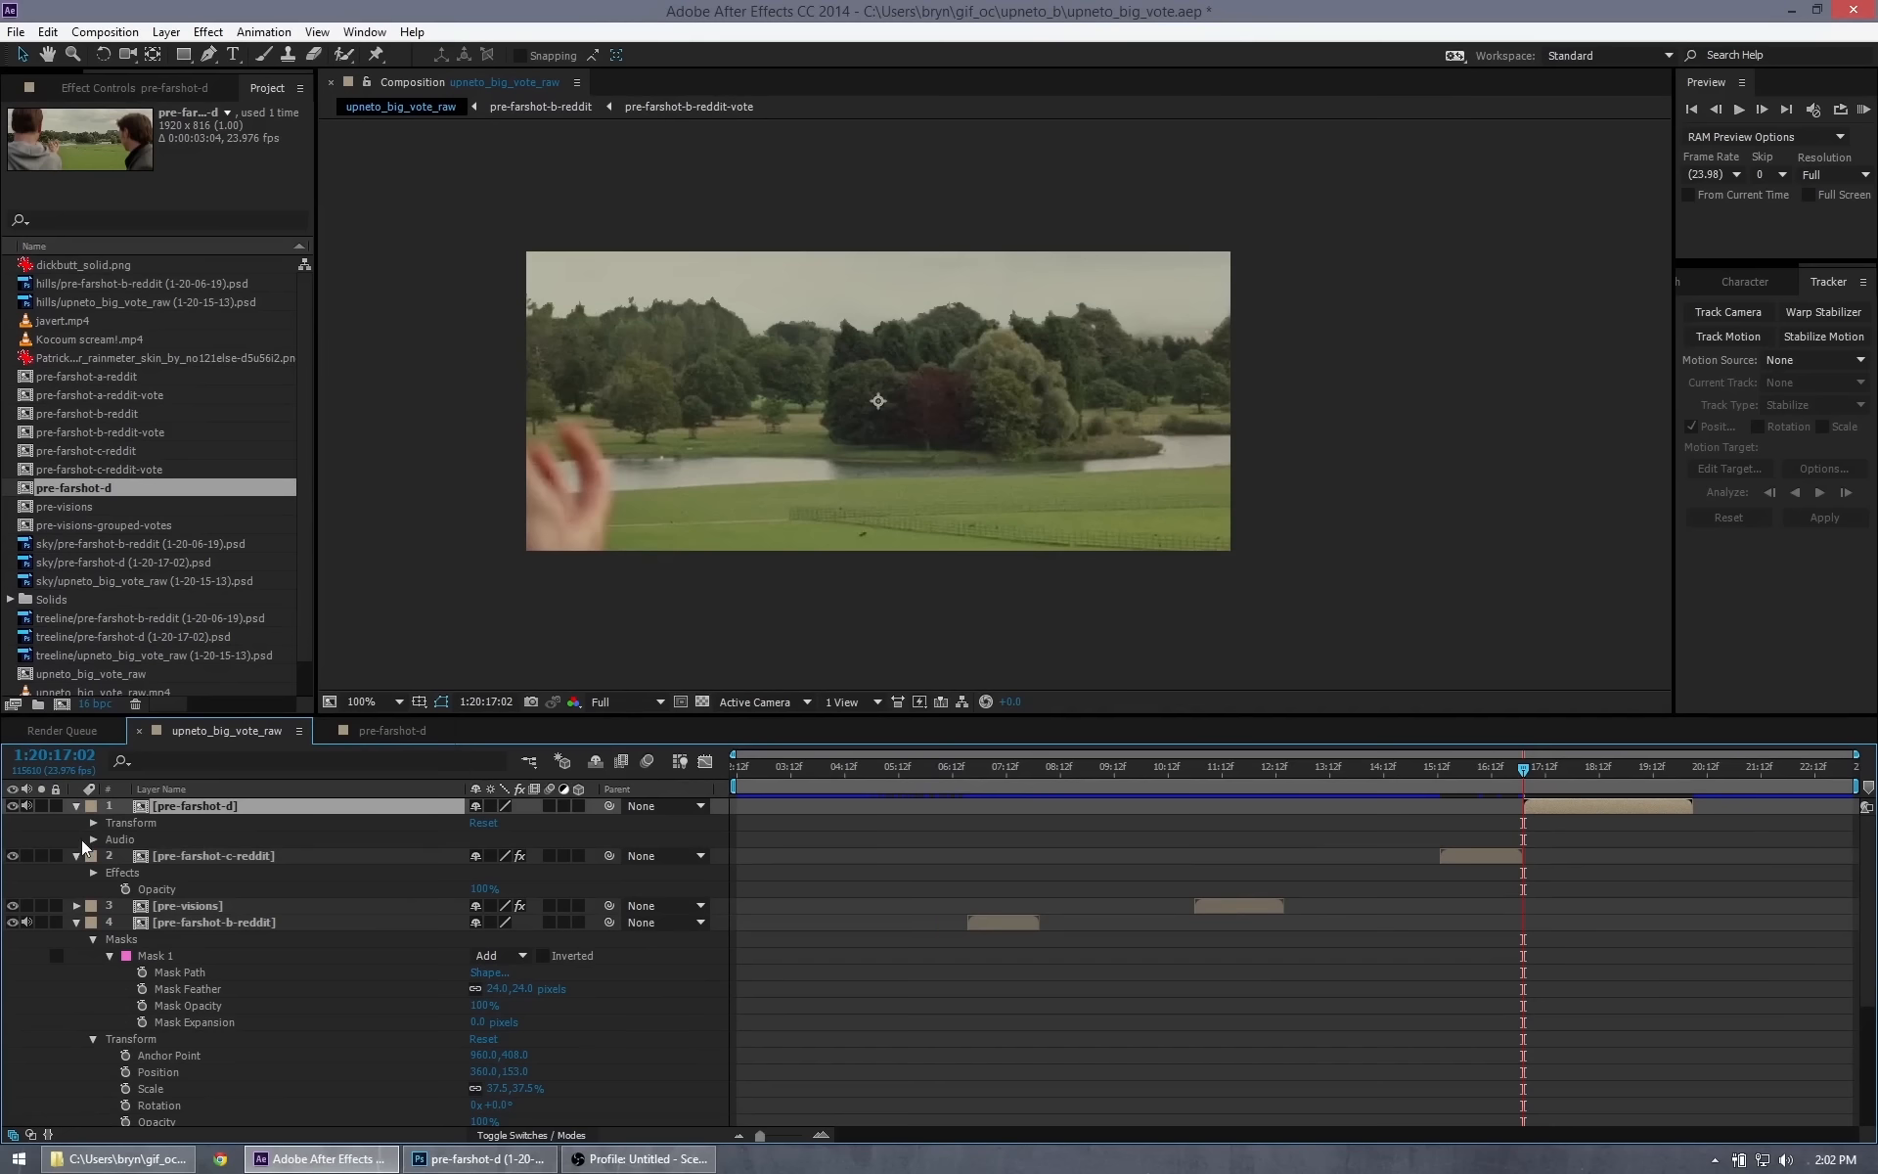
left_click(92, 824)
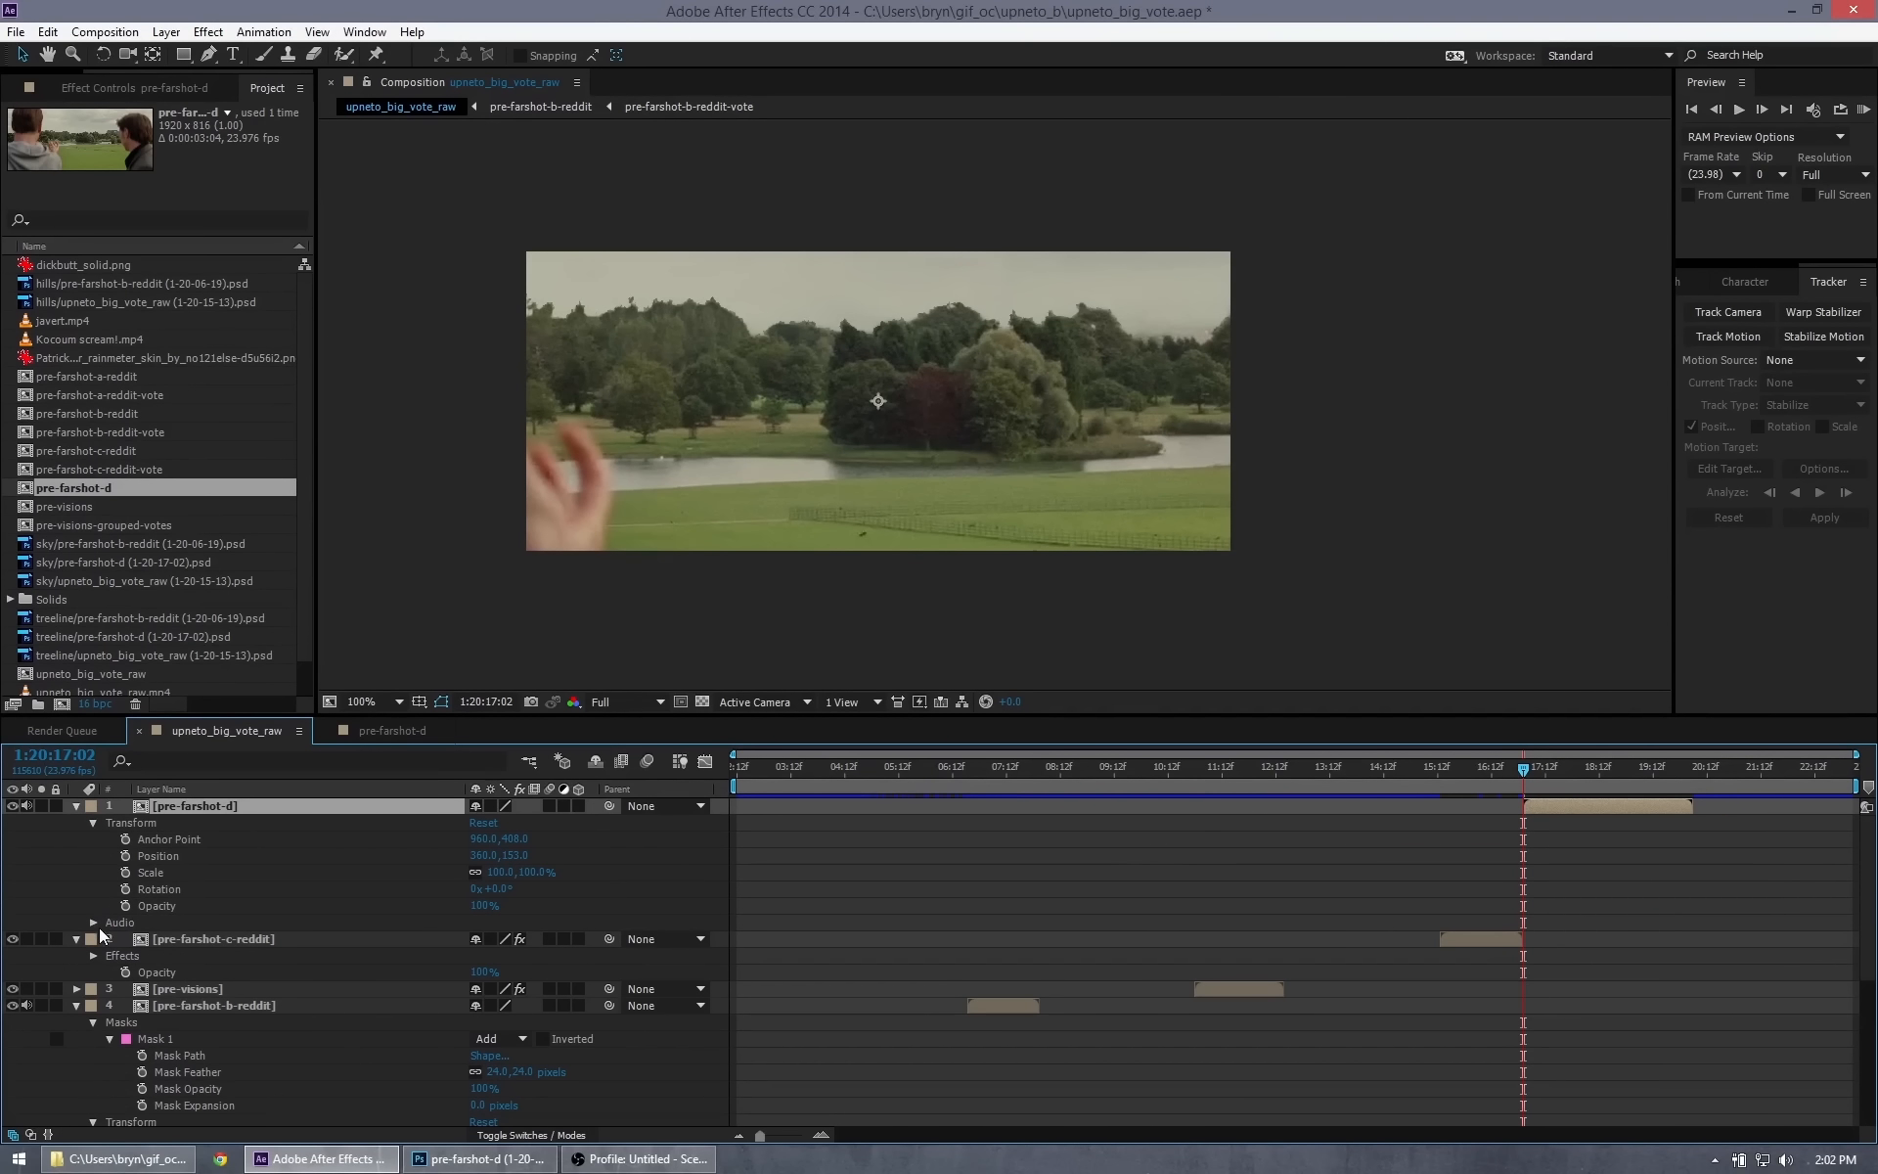
left_click(499, 874)
type("37.5")
key("Return")
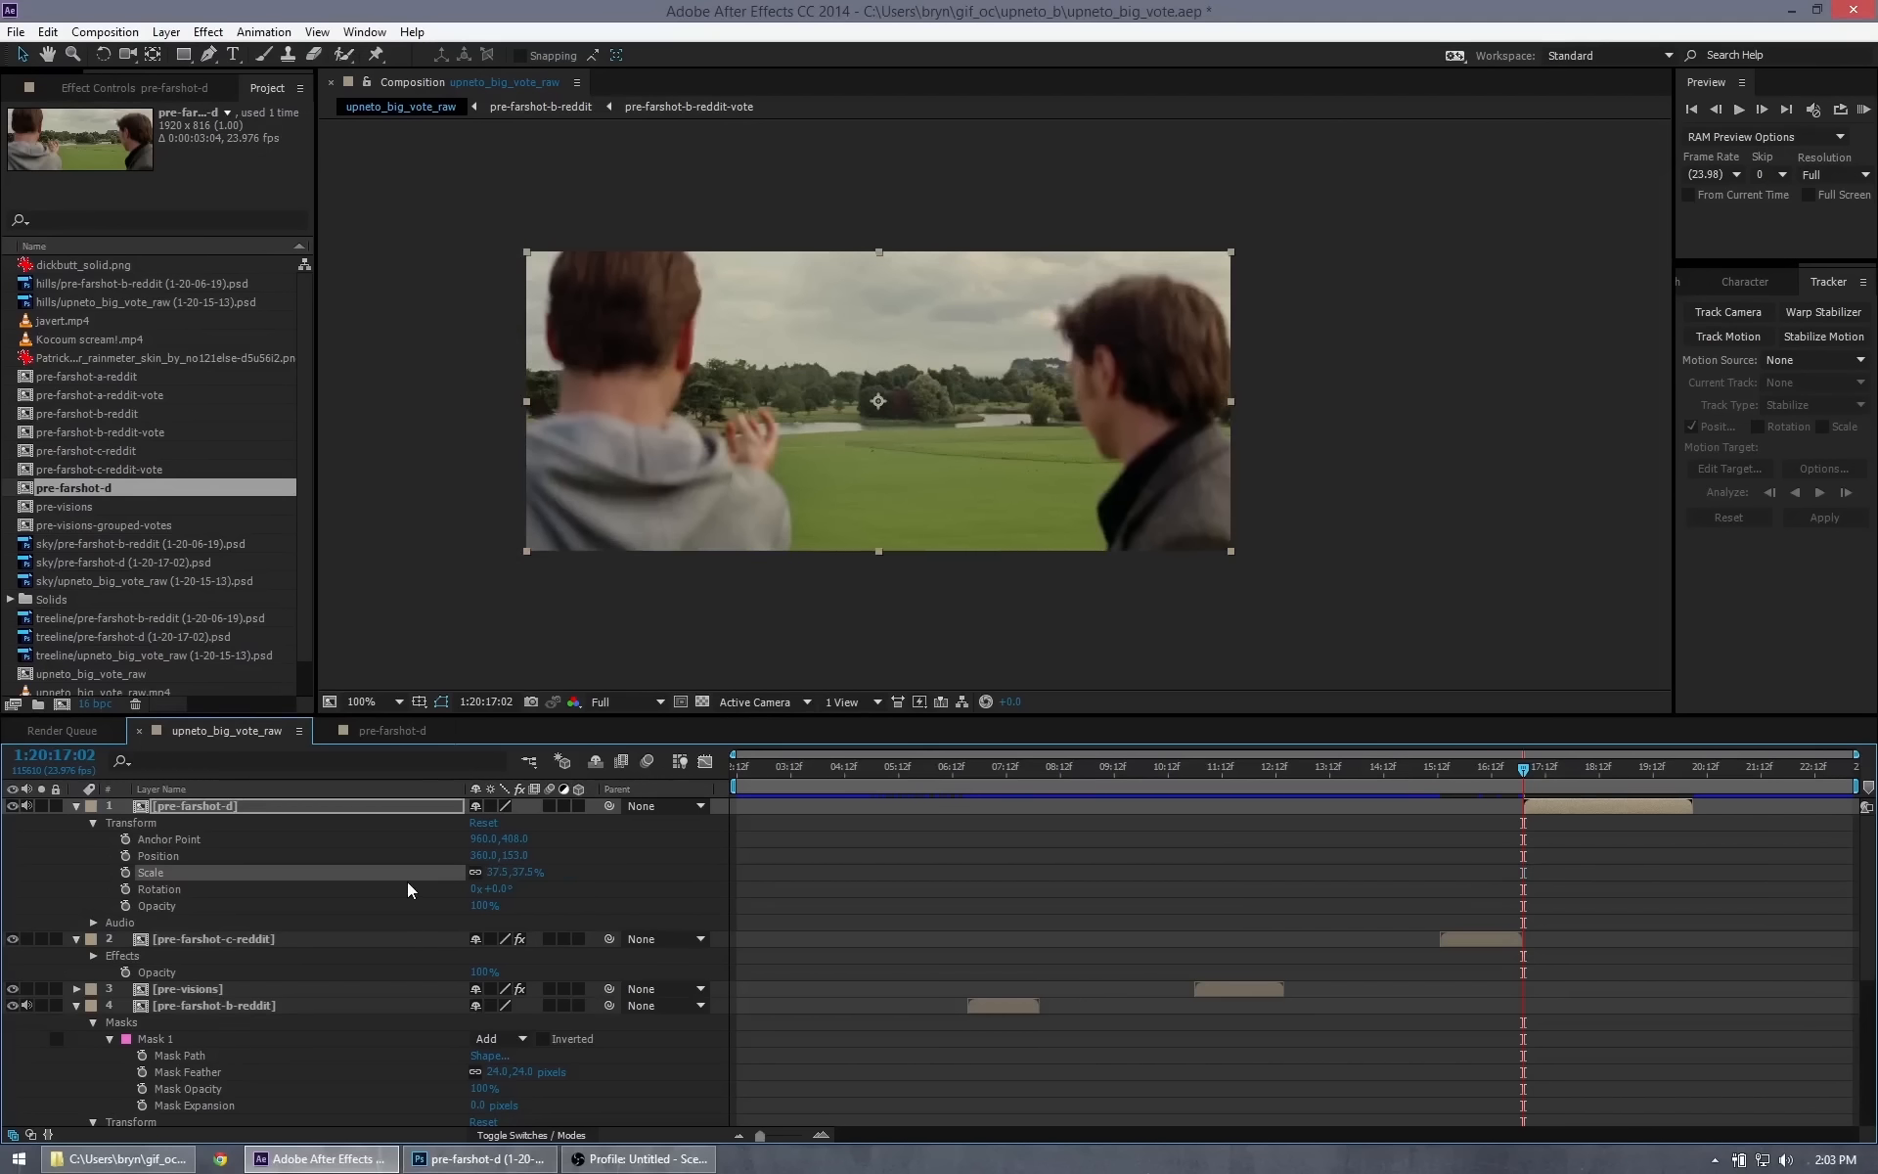
Draw a closed Pen tool mask on the pre-farshot-d layer around the sky, trees and grass between the two men.
left_click_drag(1526, 772, 1592, 796)
left_click(210, 54)
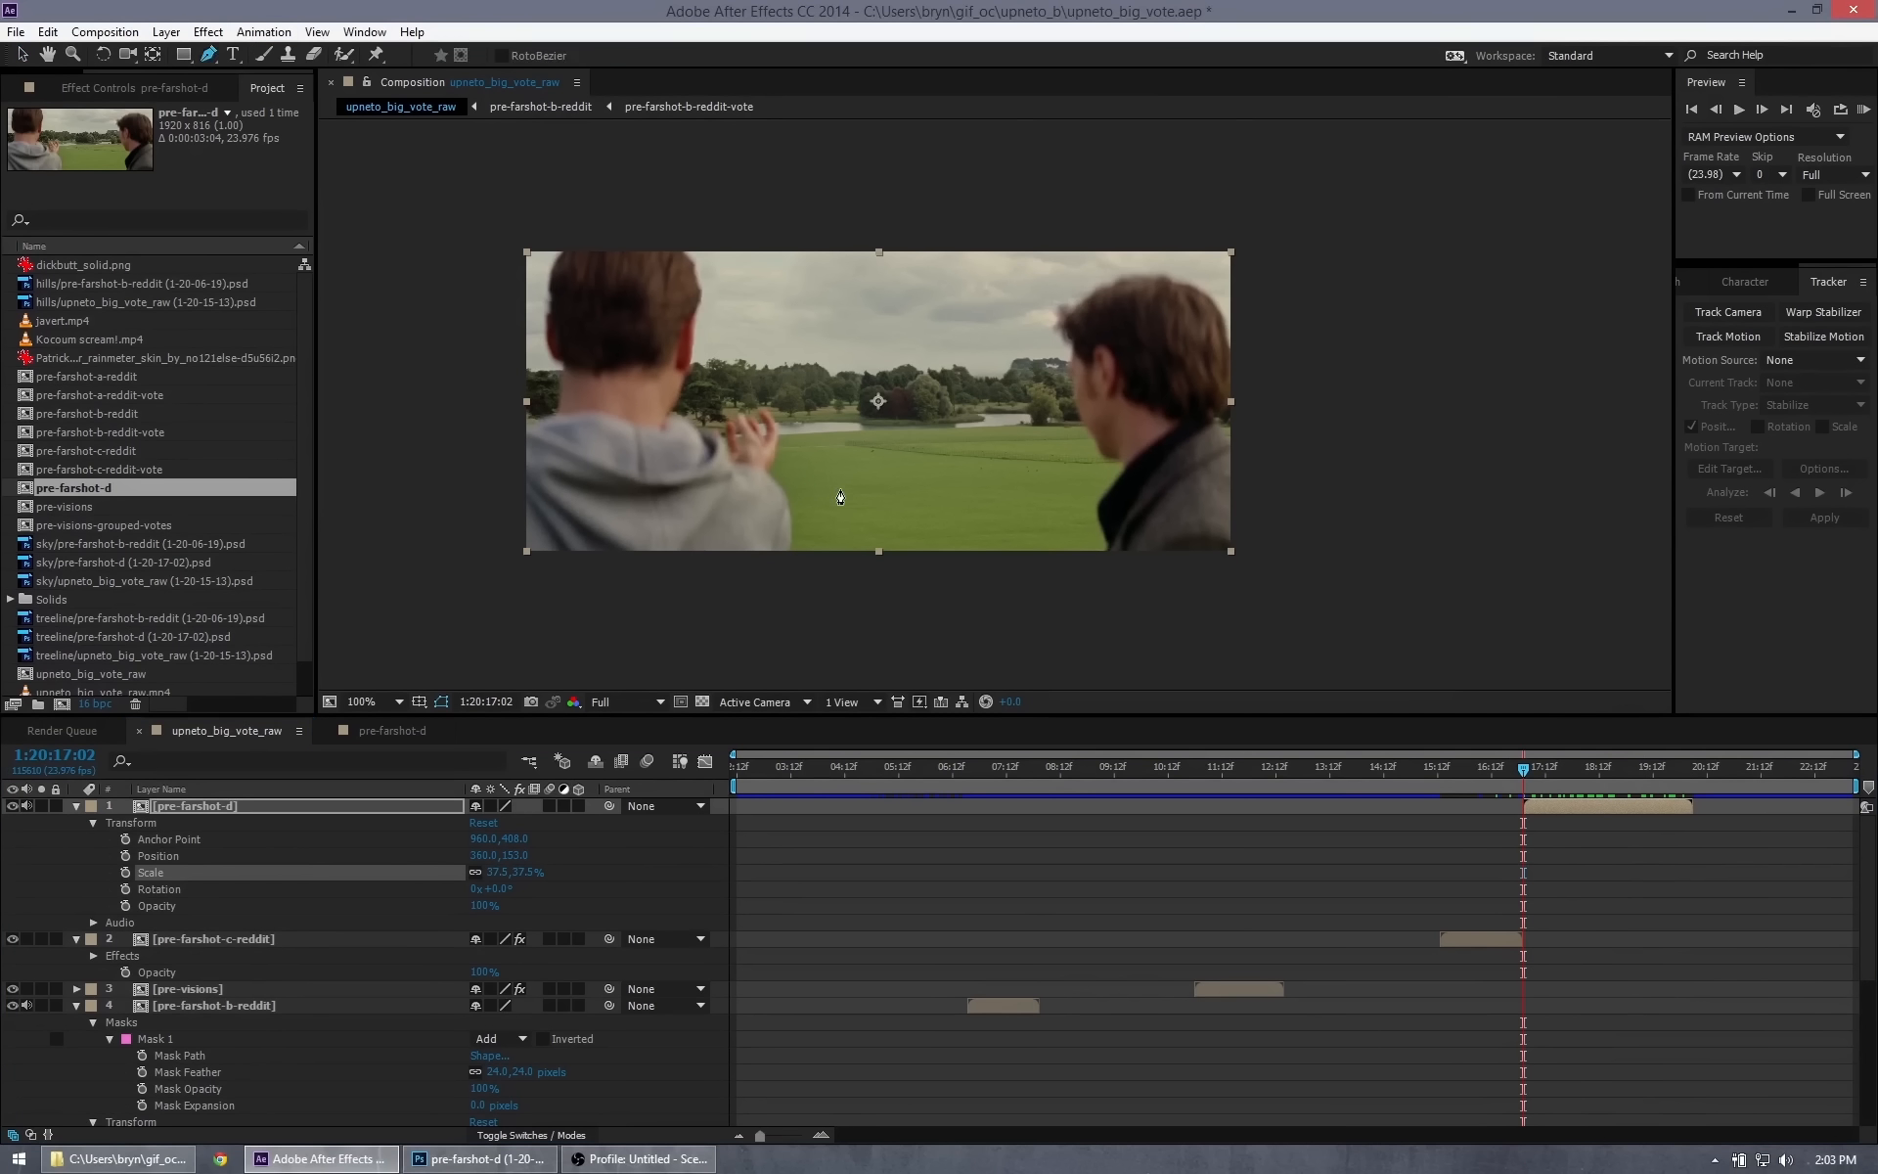
left_click(841, 489)
left_click(793, 416)
left_click(741, 388)
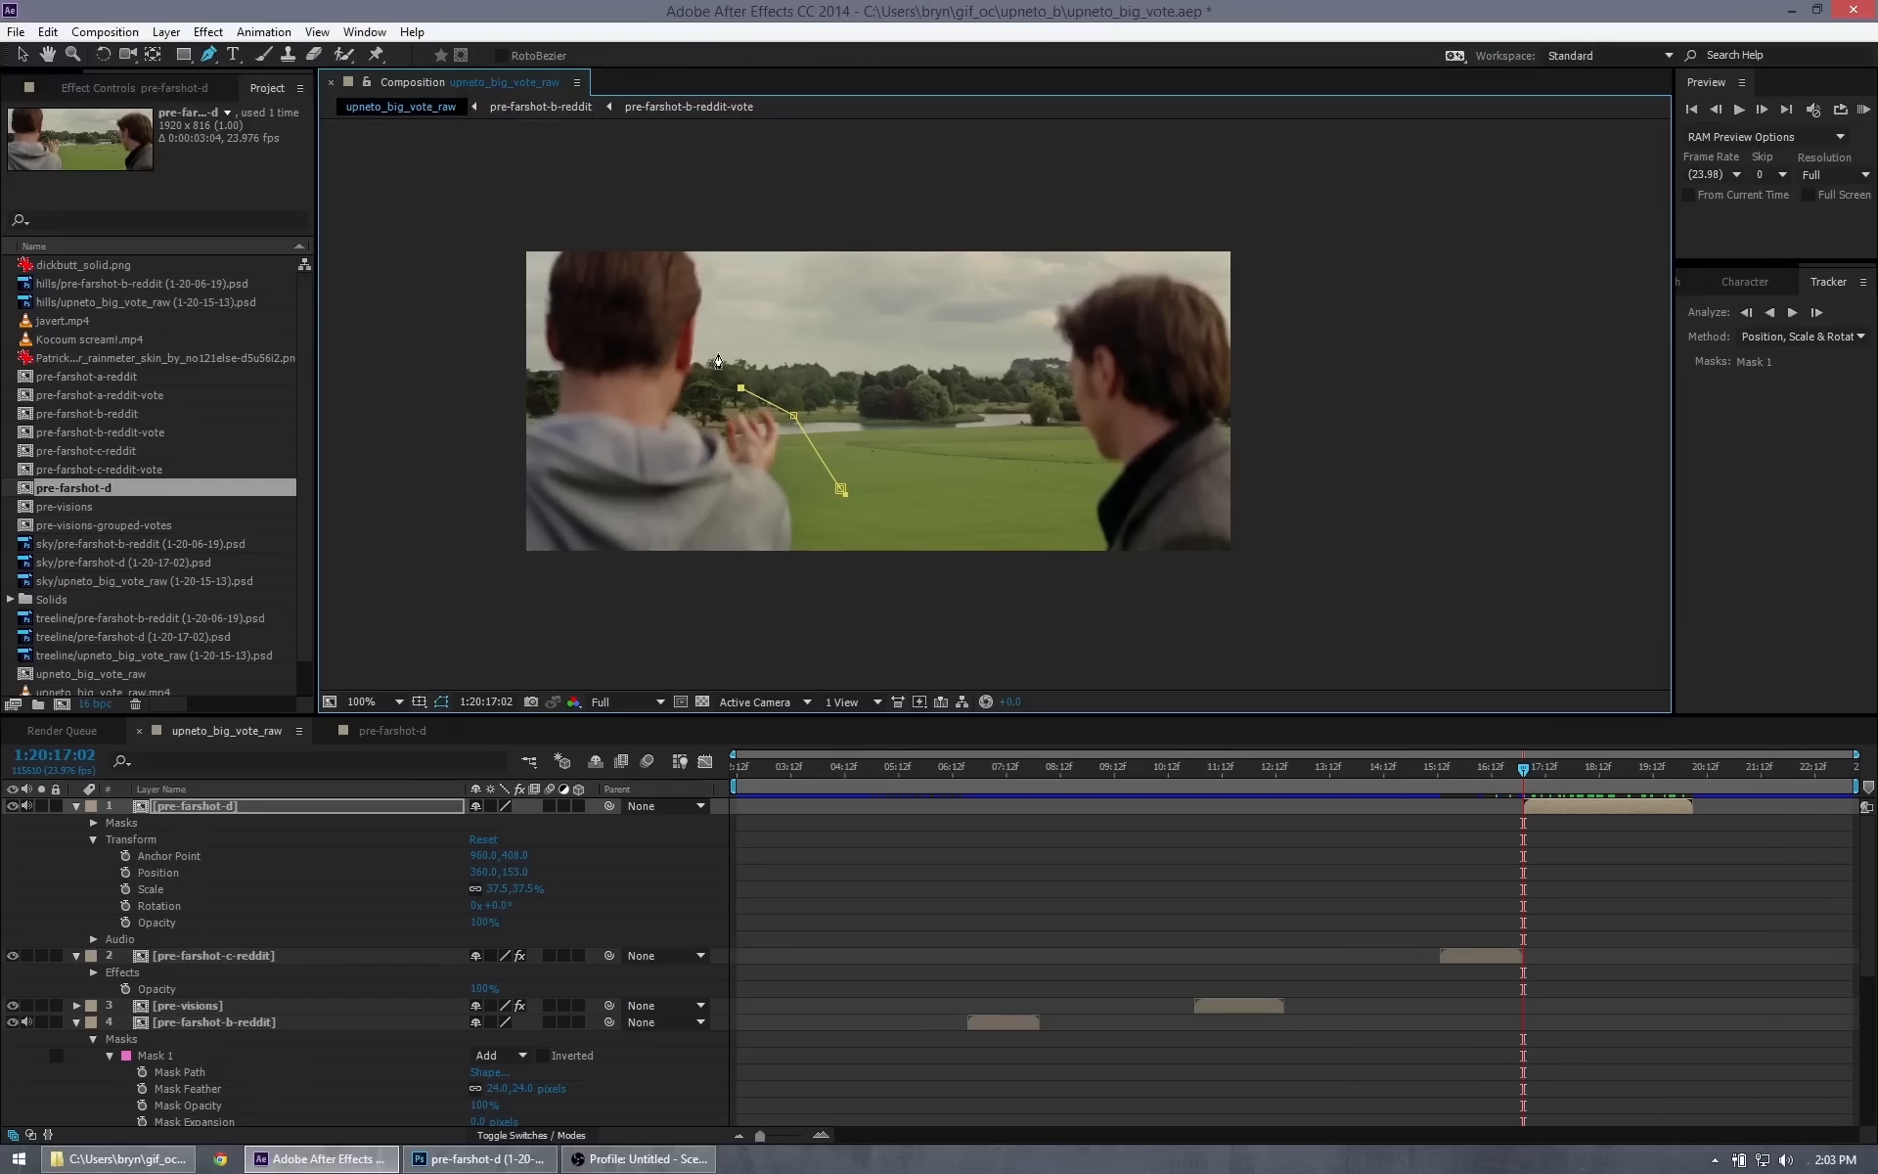
left_click(755, 232)
left_click(839, 221)
left_click(947, 224)
left_click(1001, 245)
left_click(1028, 283)
left_click(1018, 348)
left_click(994, 368)
left_click(978, 422)
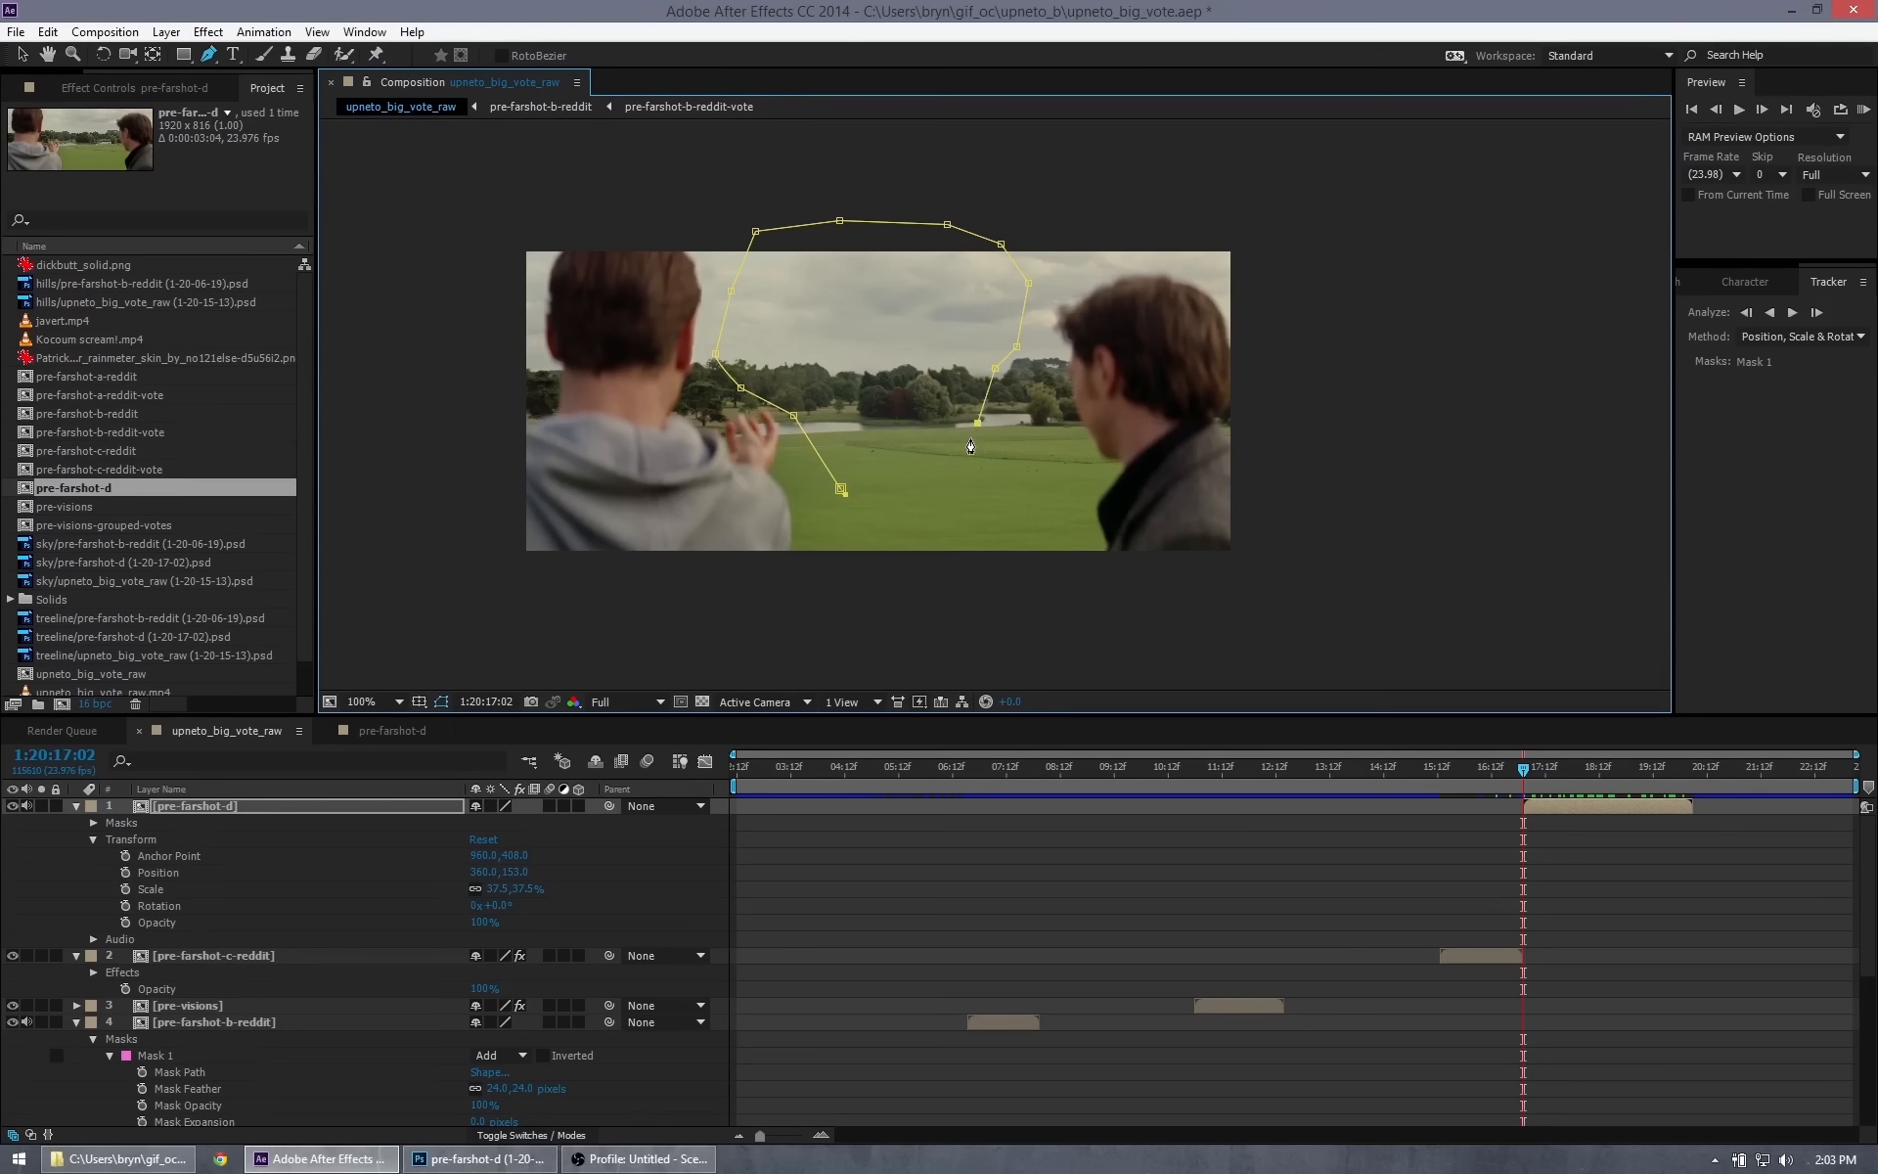
left_click(884, 486)
key("ctrl+z")
left_click(840, 489)
left_click(19, 56)
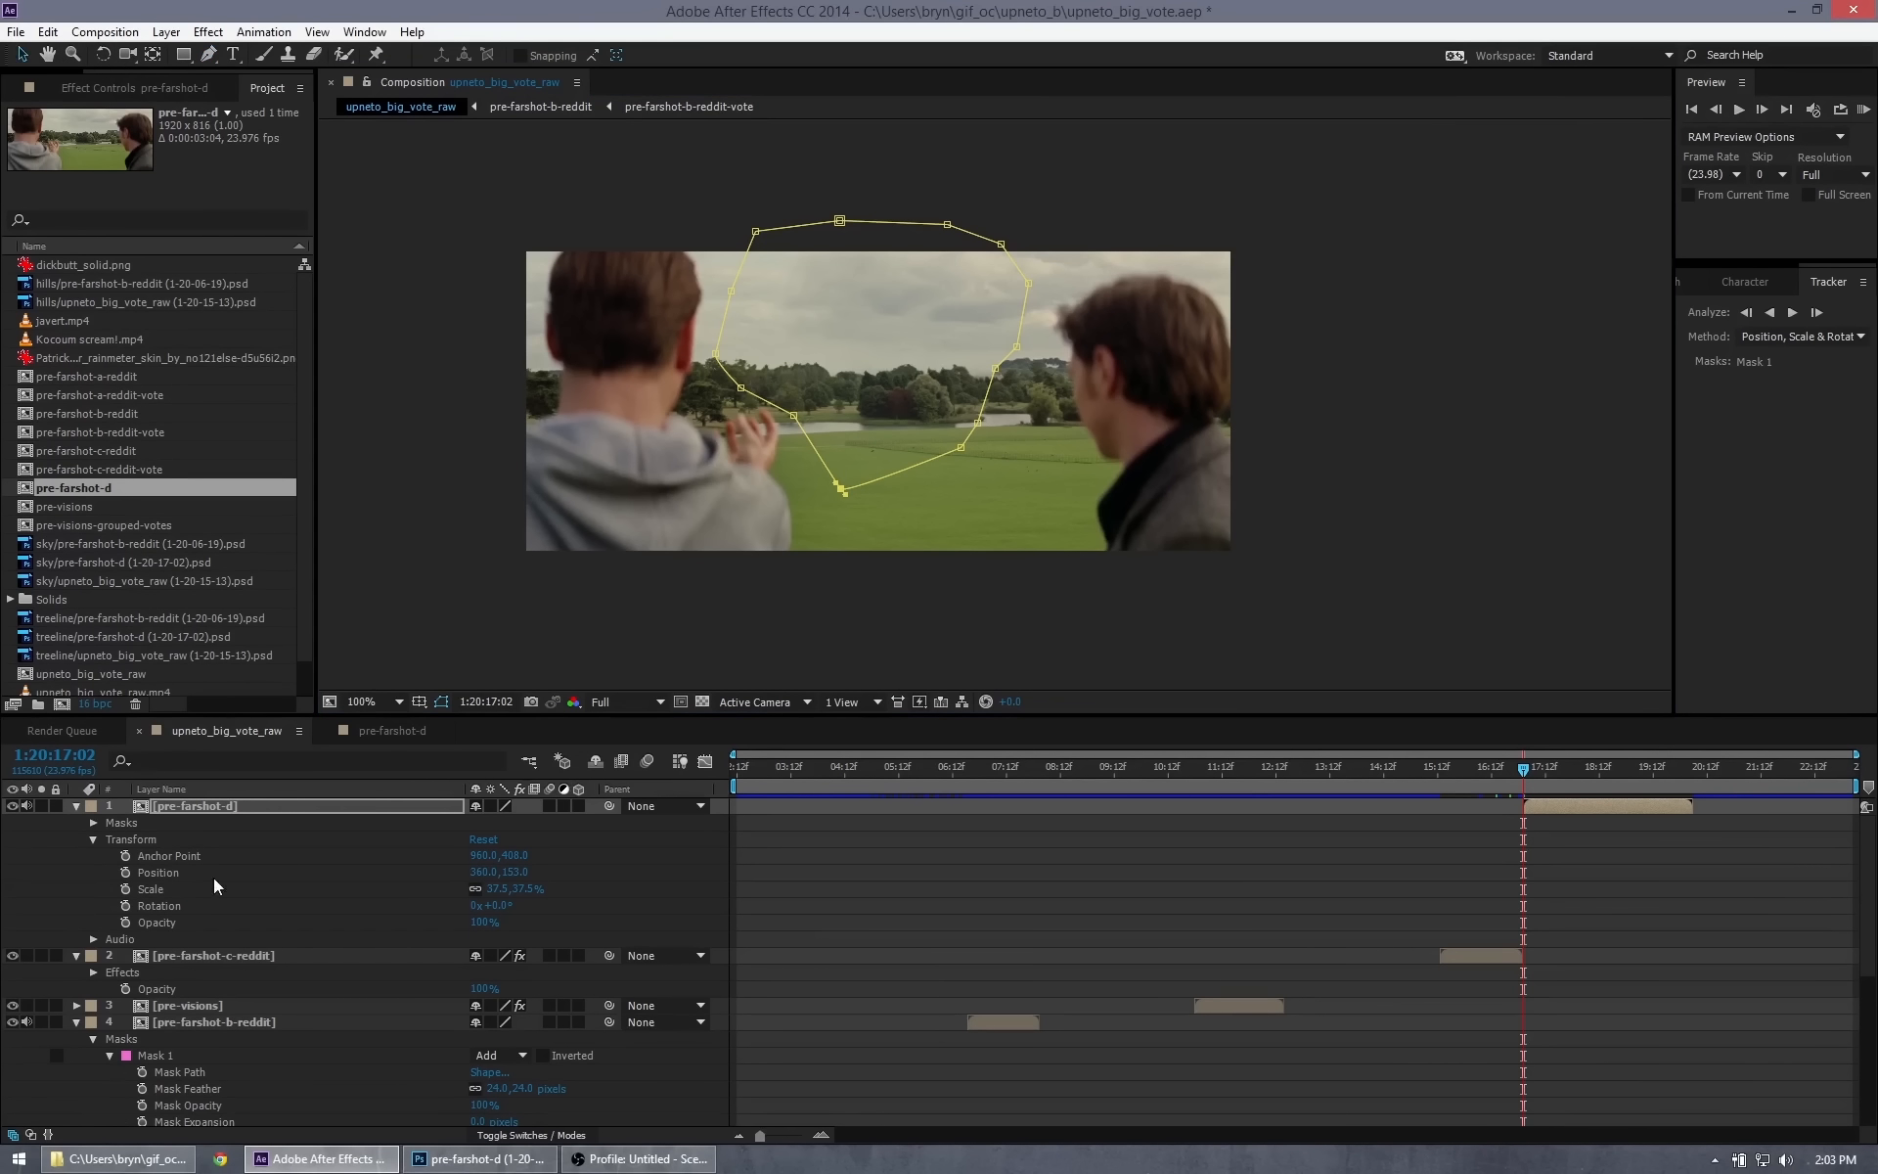
Set the feather of the pre-farshot-d layer's mask to 55 pixels.
left_click(93, 823)
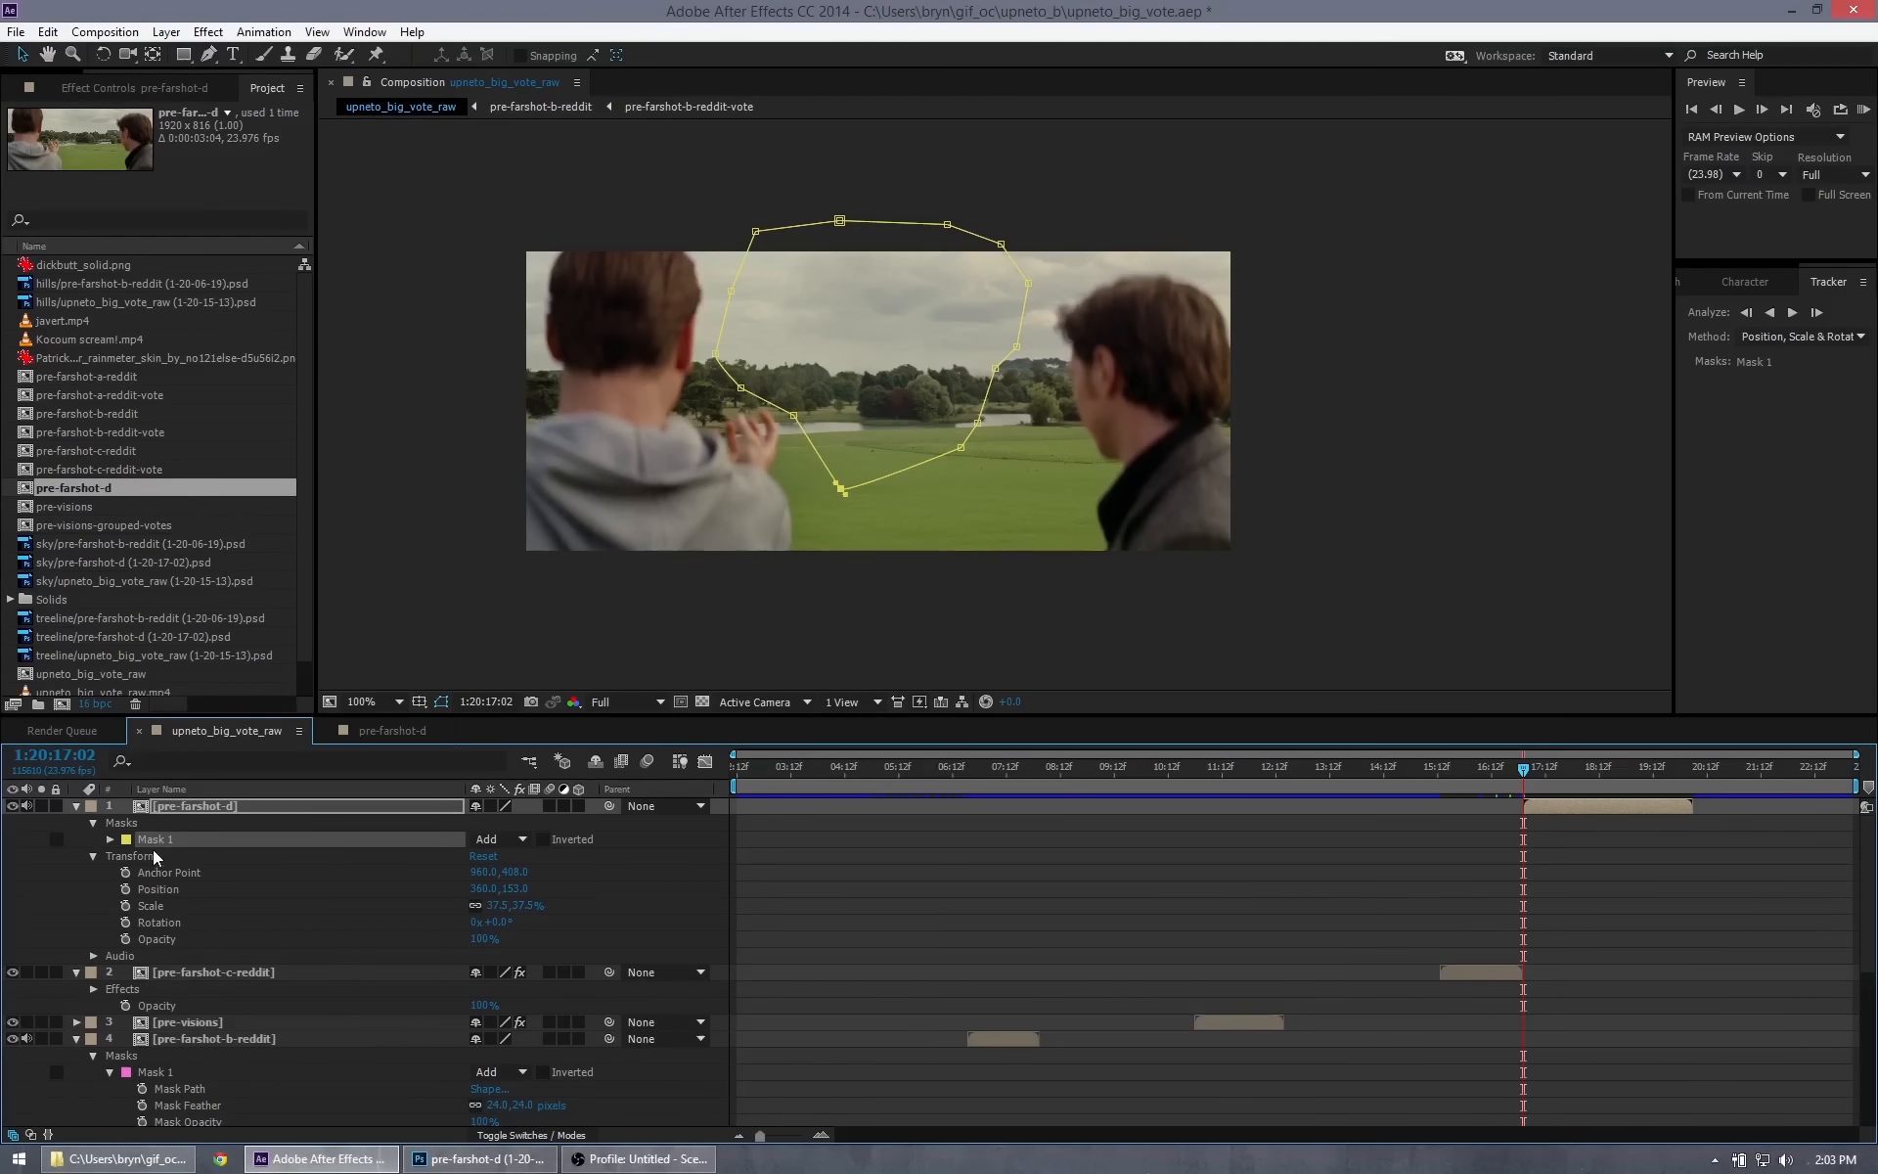
left_click(109, 839)
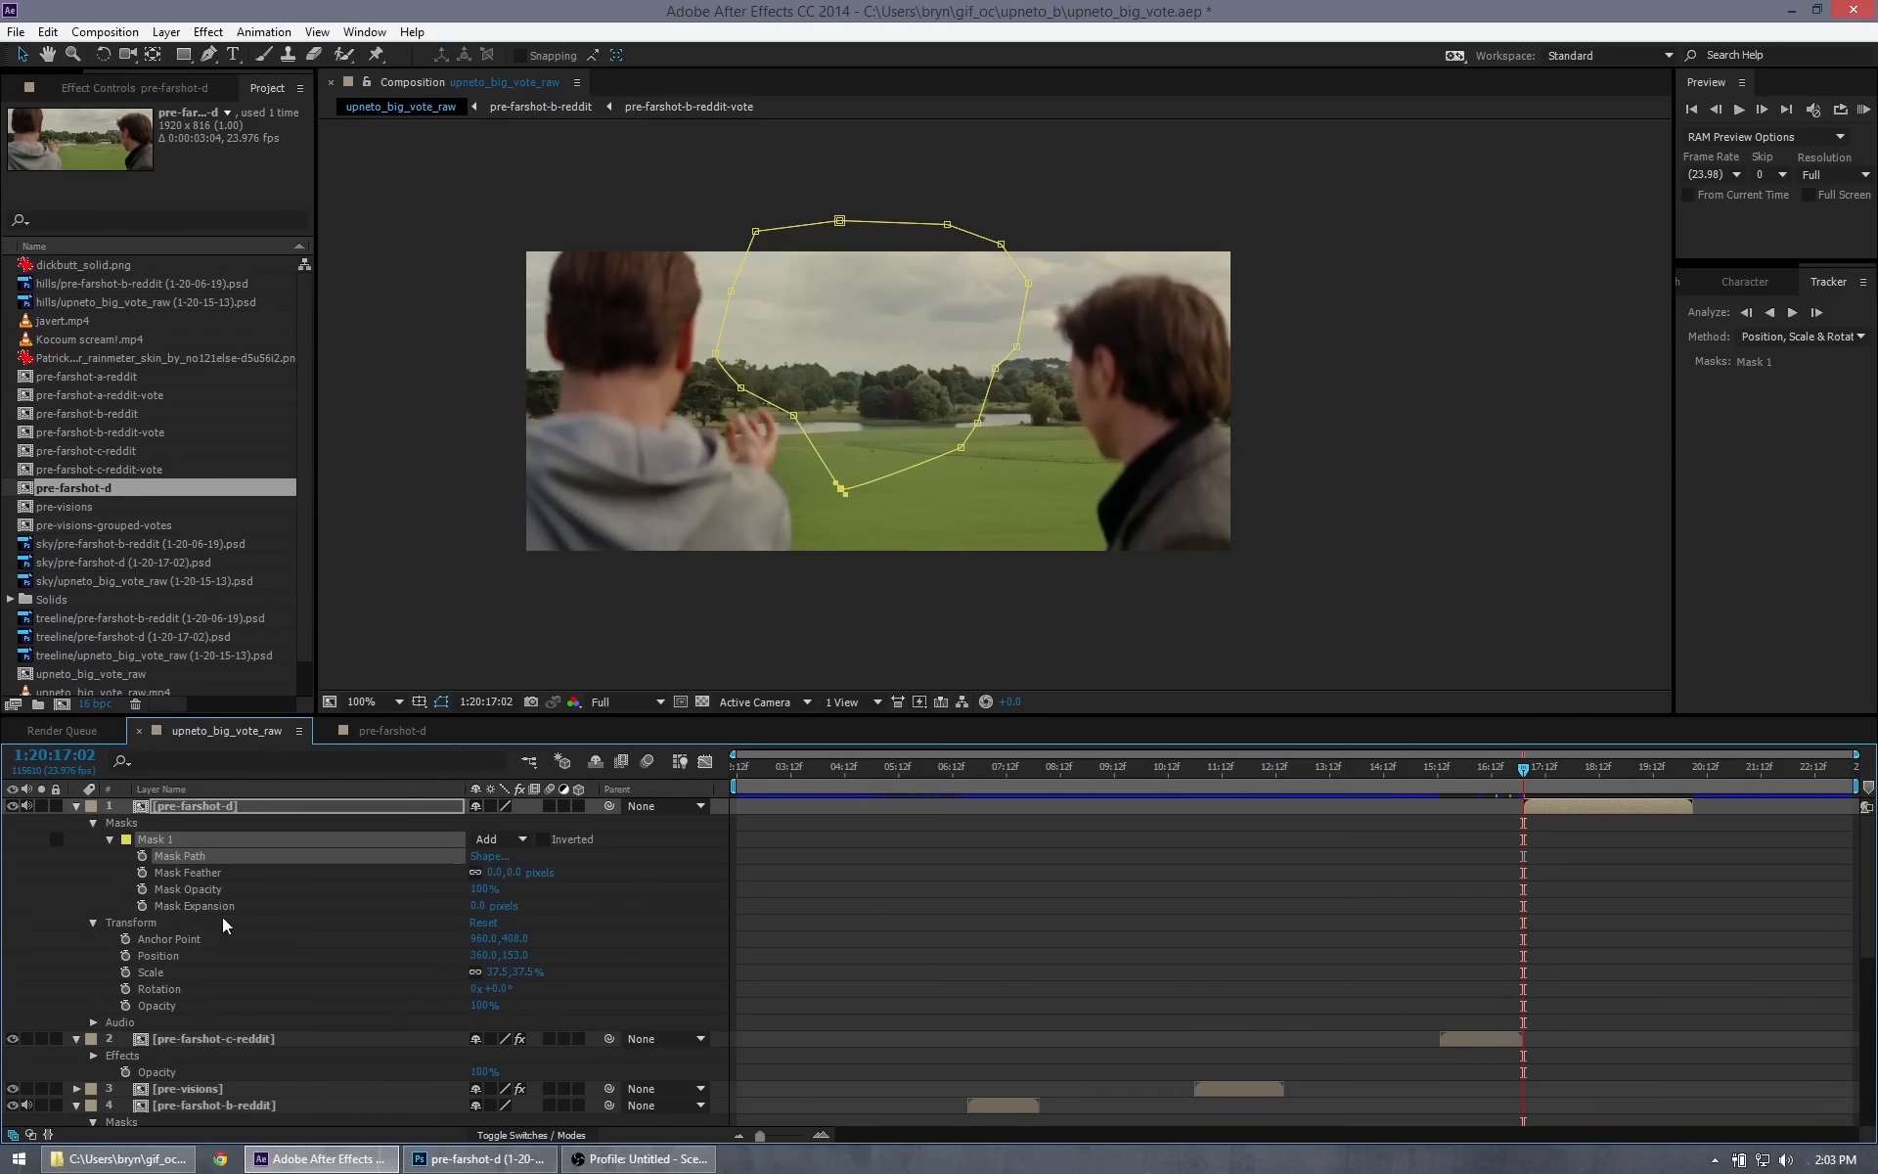
left_click_drag(509, 879, 494, 880)
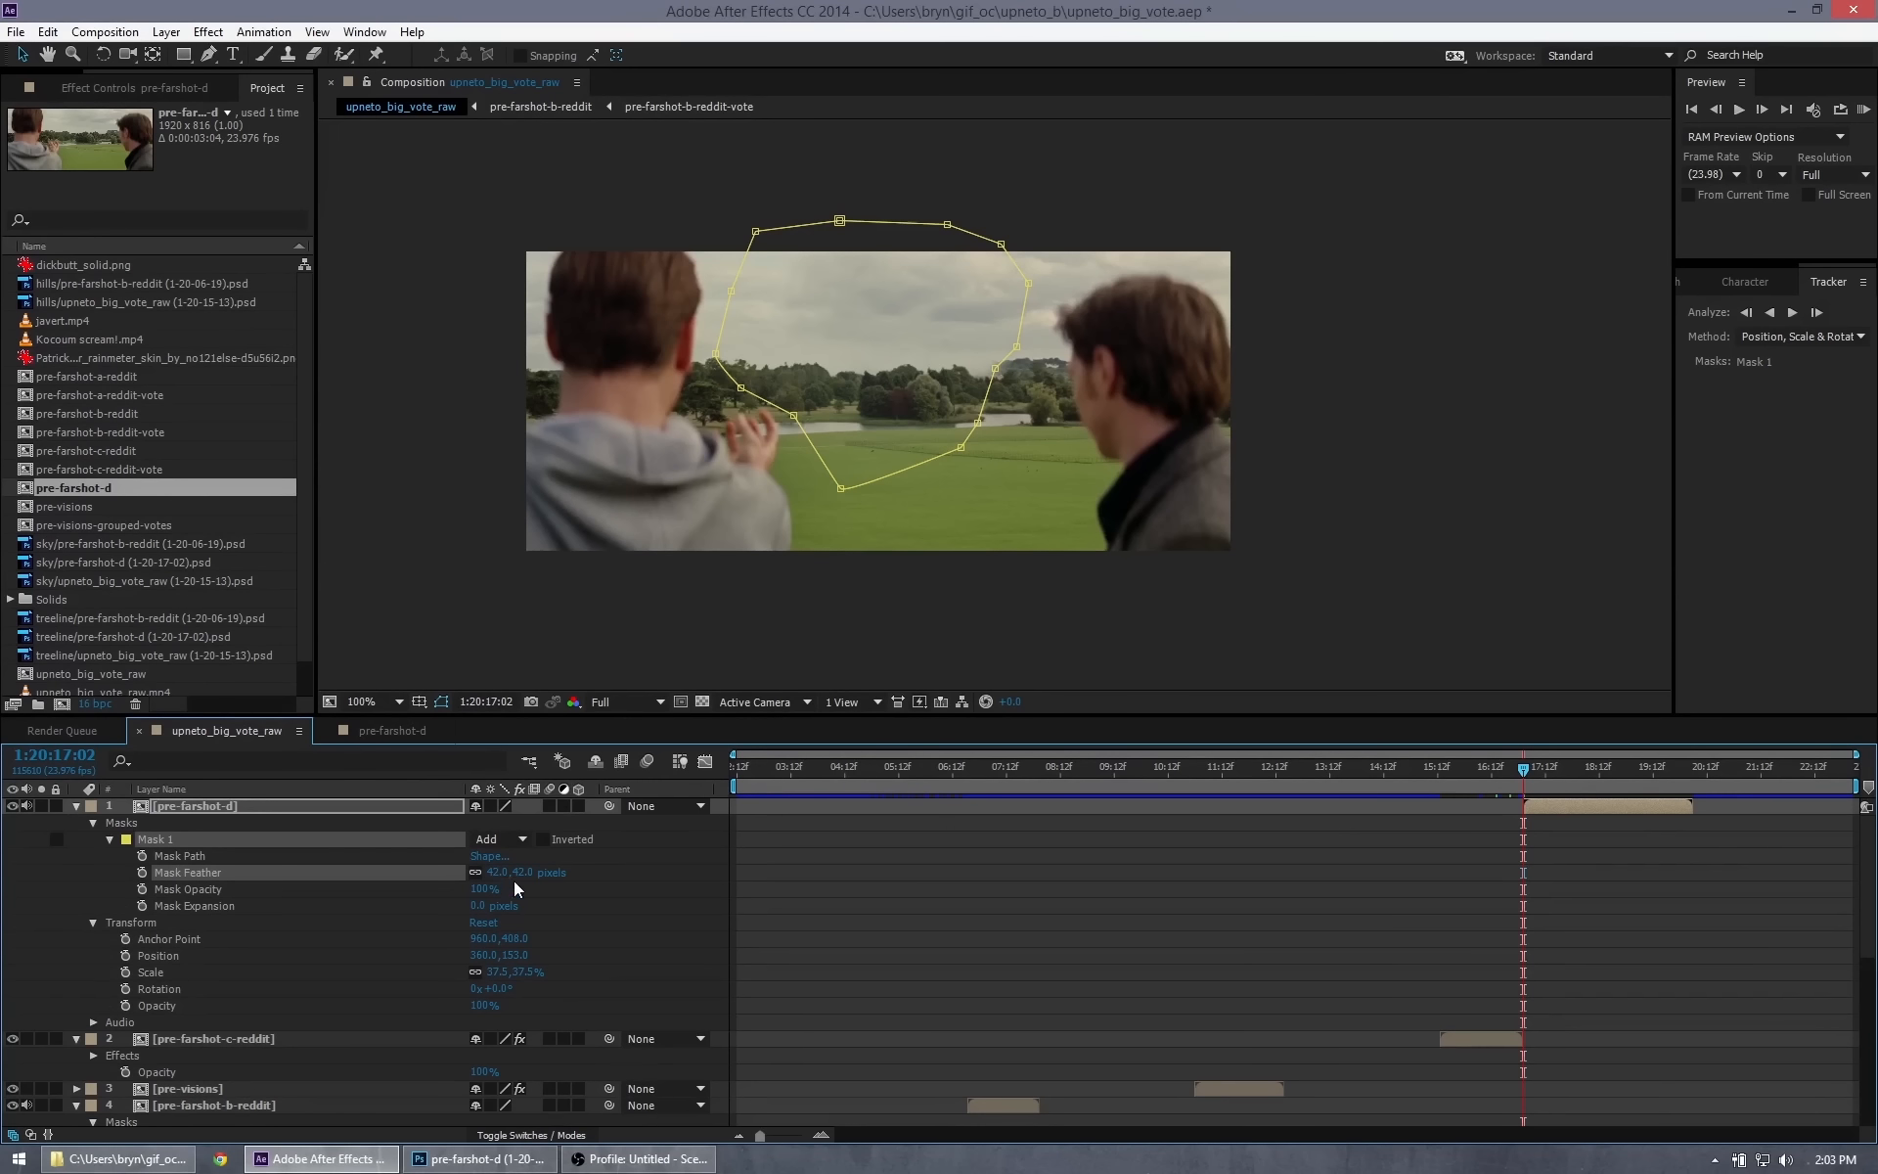
left_click_drag(522, 874, 511, 872)
Pull the mask's right-side points near the treeline inward, away from the man on the right.
left_click(1013, 344)
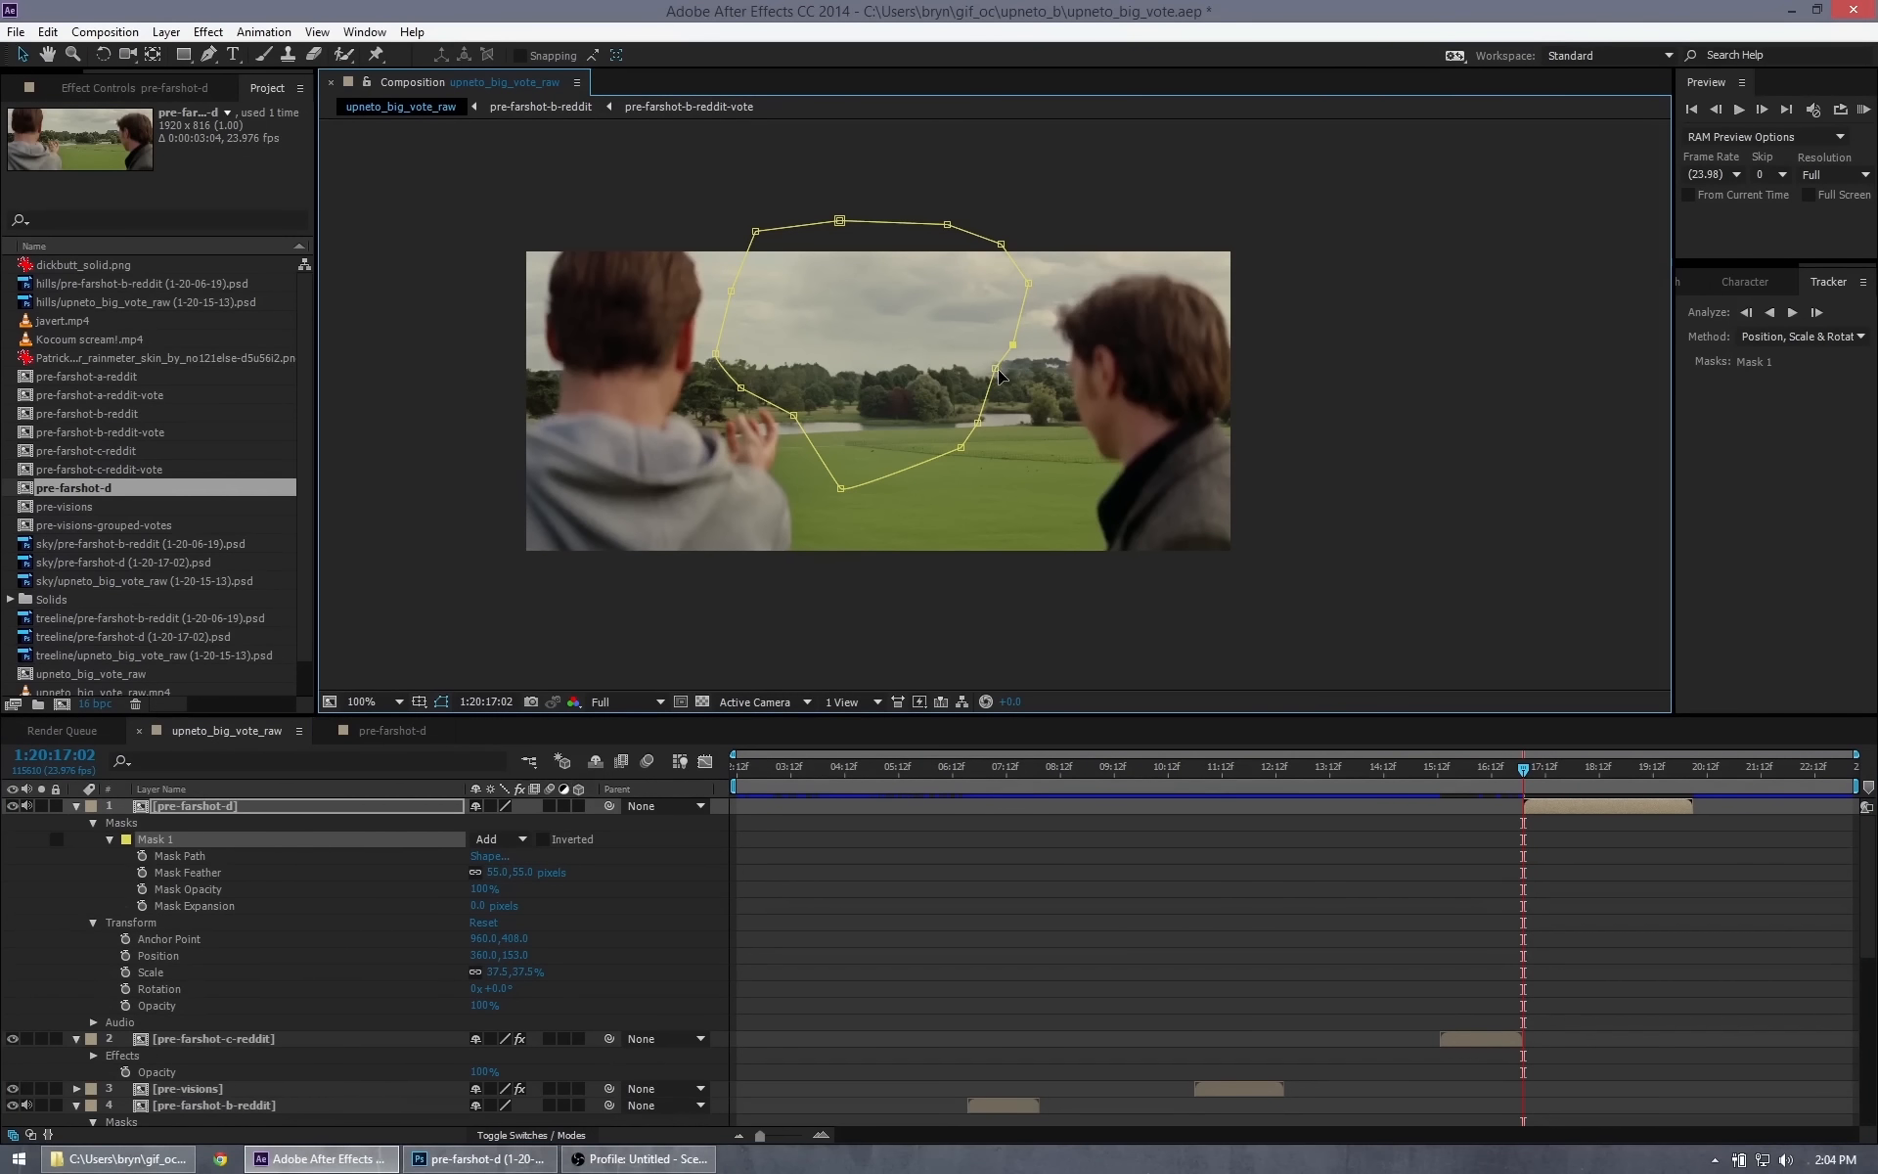
mouse_move(997, 371)
left_mouse_down()
mouse_move(980, 381)
mouse_move(987, 340)
left_mouse_up()
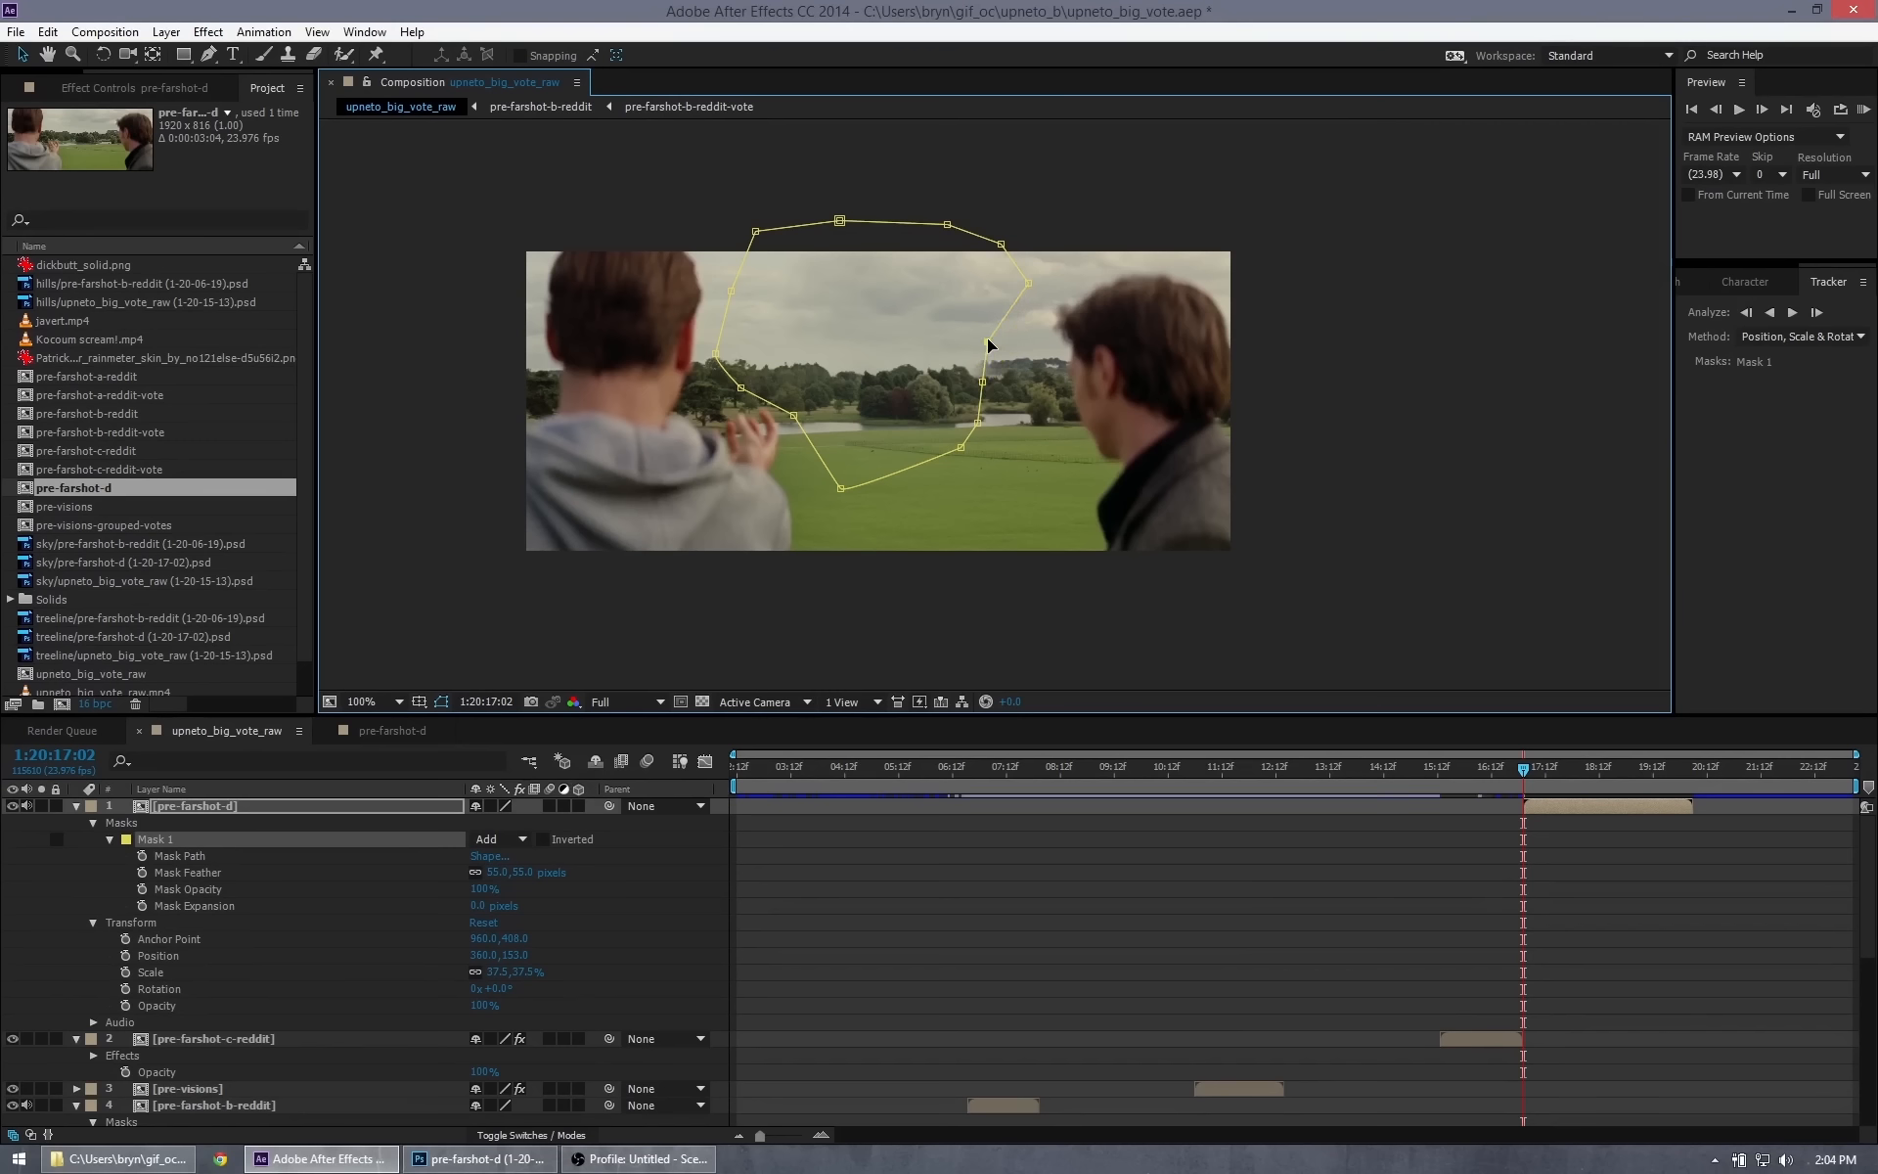
Reshape Mask 1 on the pre-farshot-d layer to raise its lower edge to the treeline, and check the composition at 1:20:18:17.
left_click(990, 349)
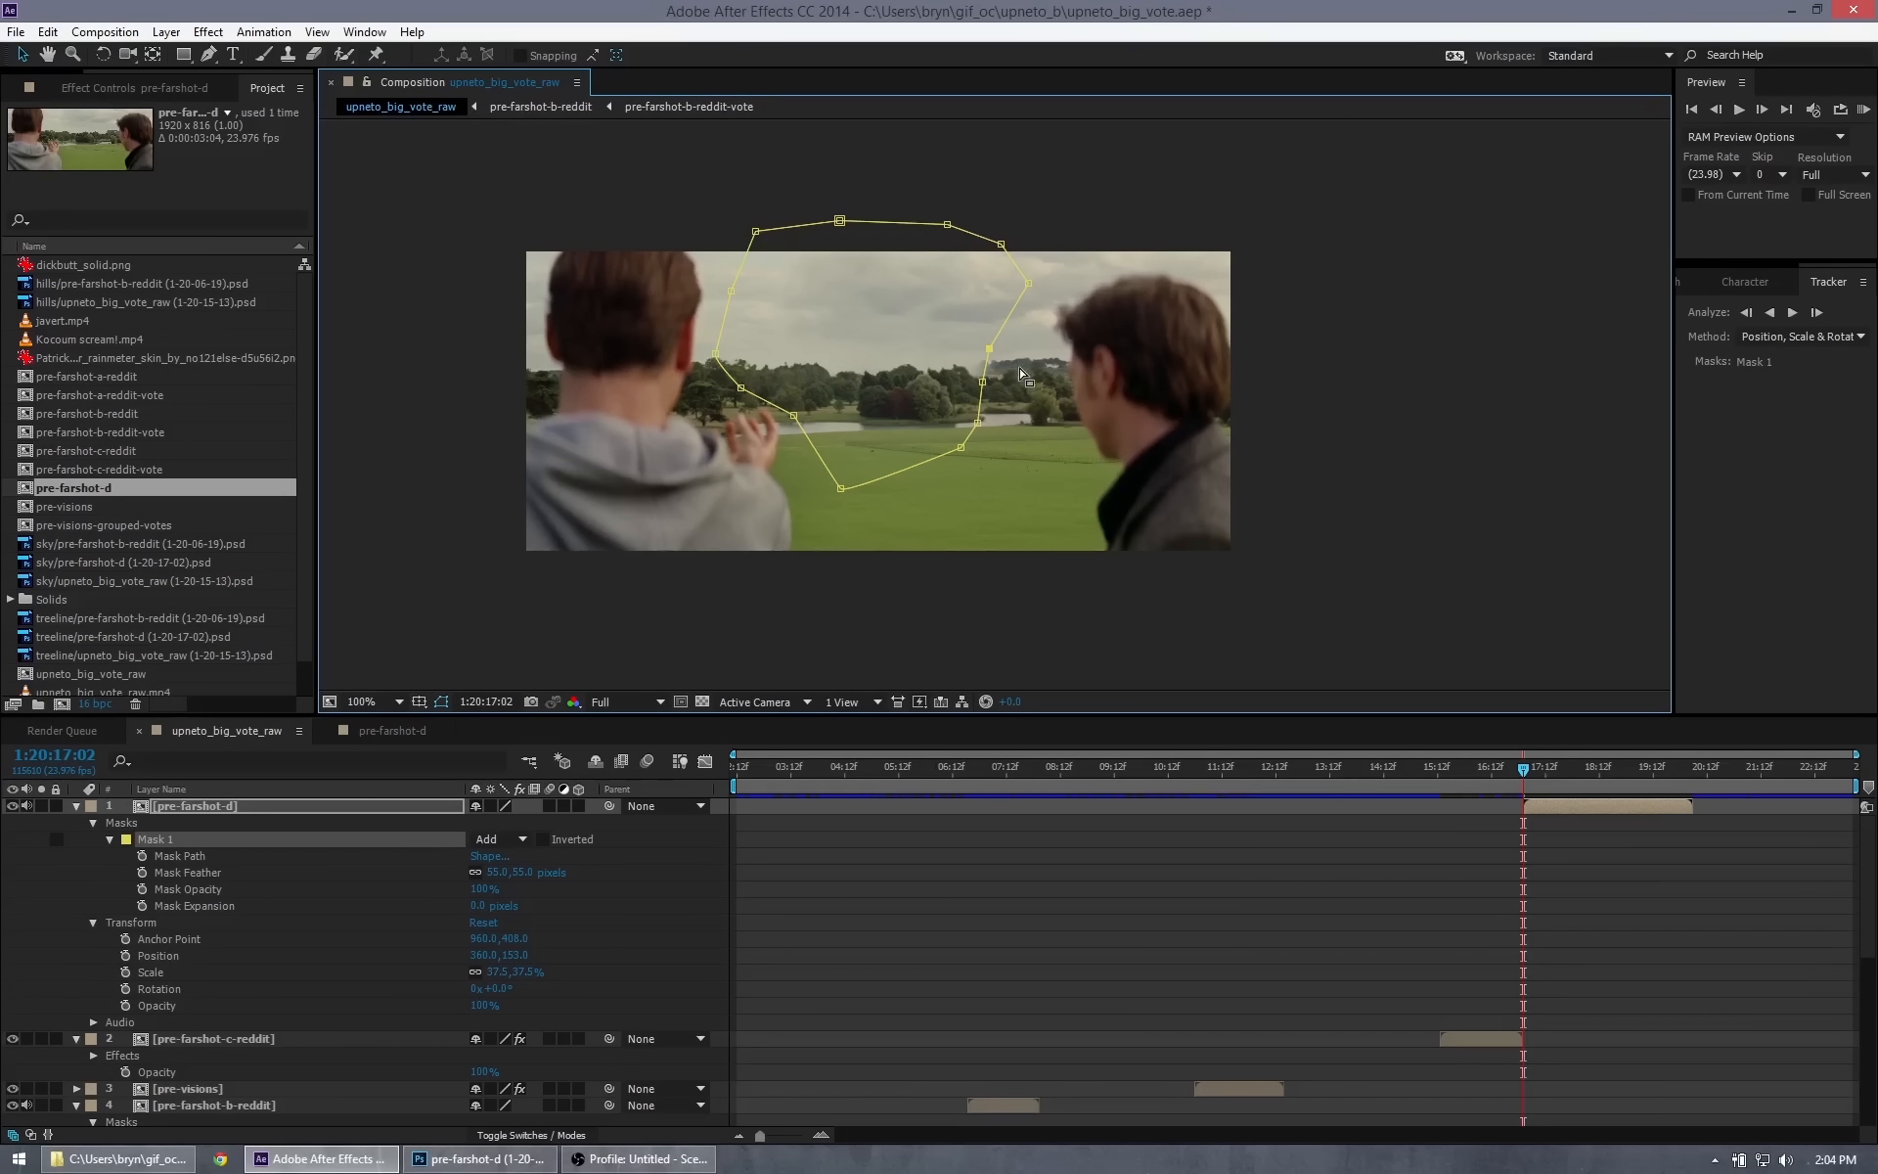
left_click_drag(982, 383, 983, 387)
left_click_drag(740, 388, 736, 342)
left_click(718, 347)
left_click_drag(841, 487, 850, 407)
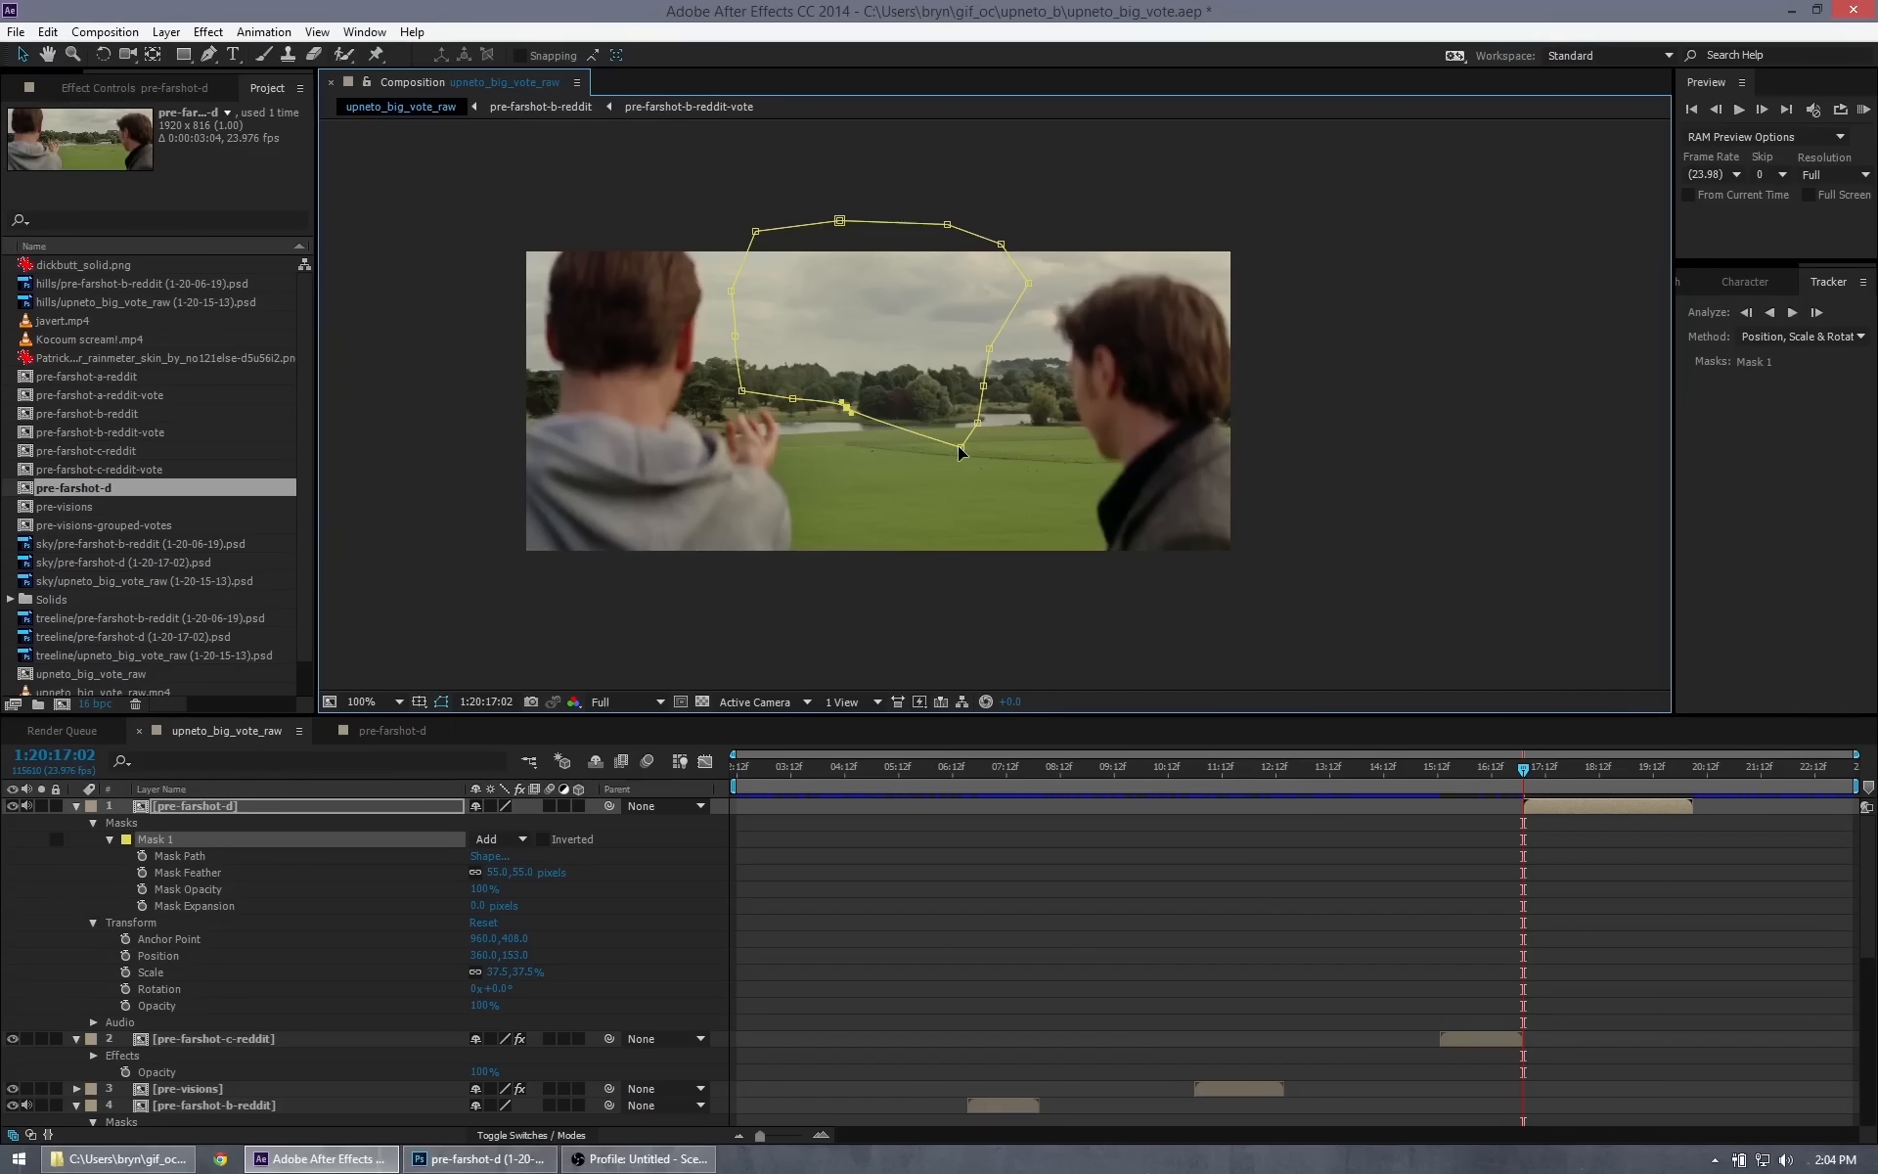
left_click_drag(961, 447, 962, 402)
left_click_drag(1529, 772, 1612, 789)
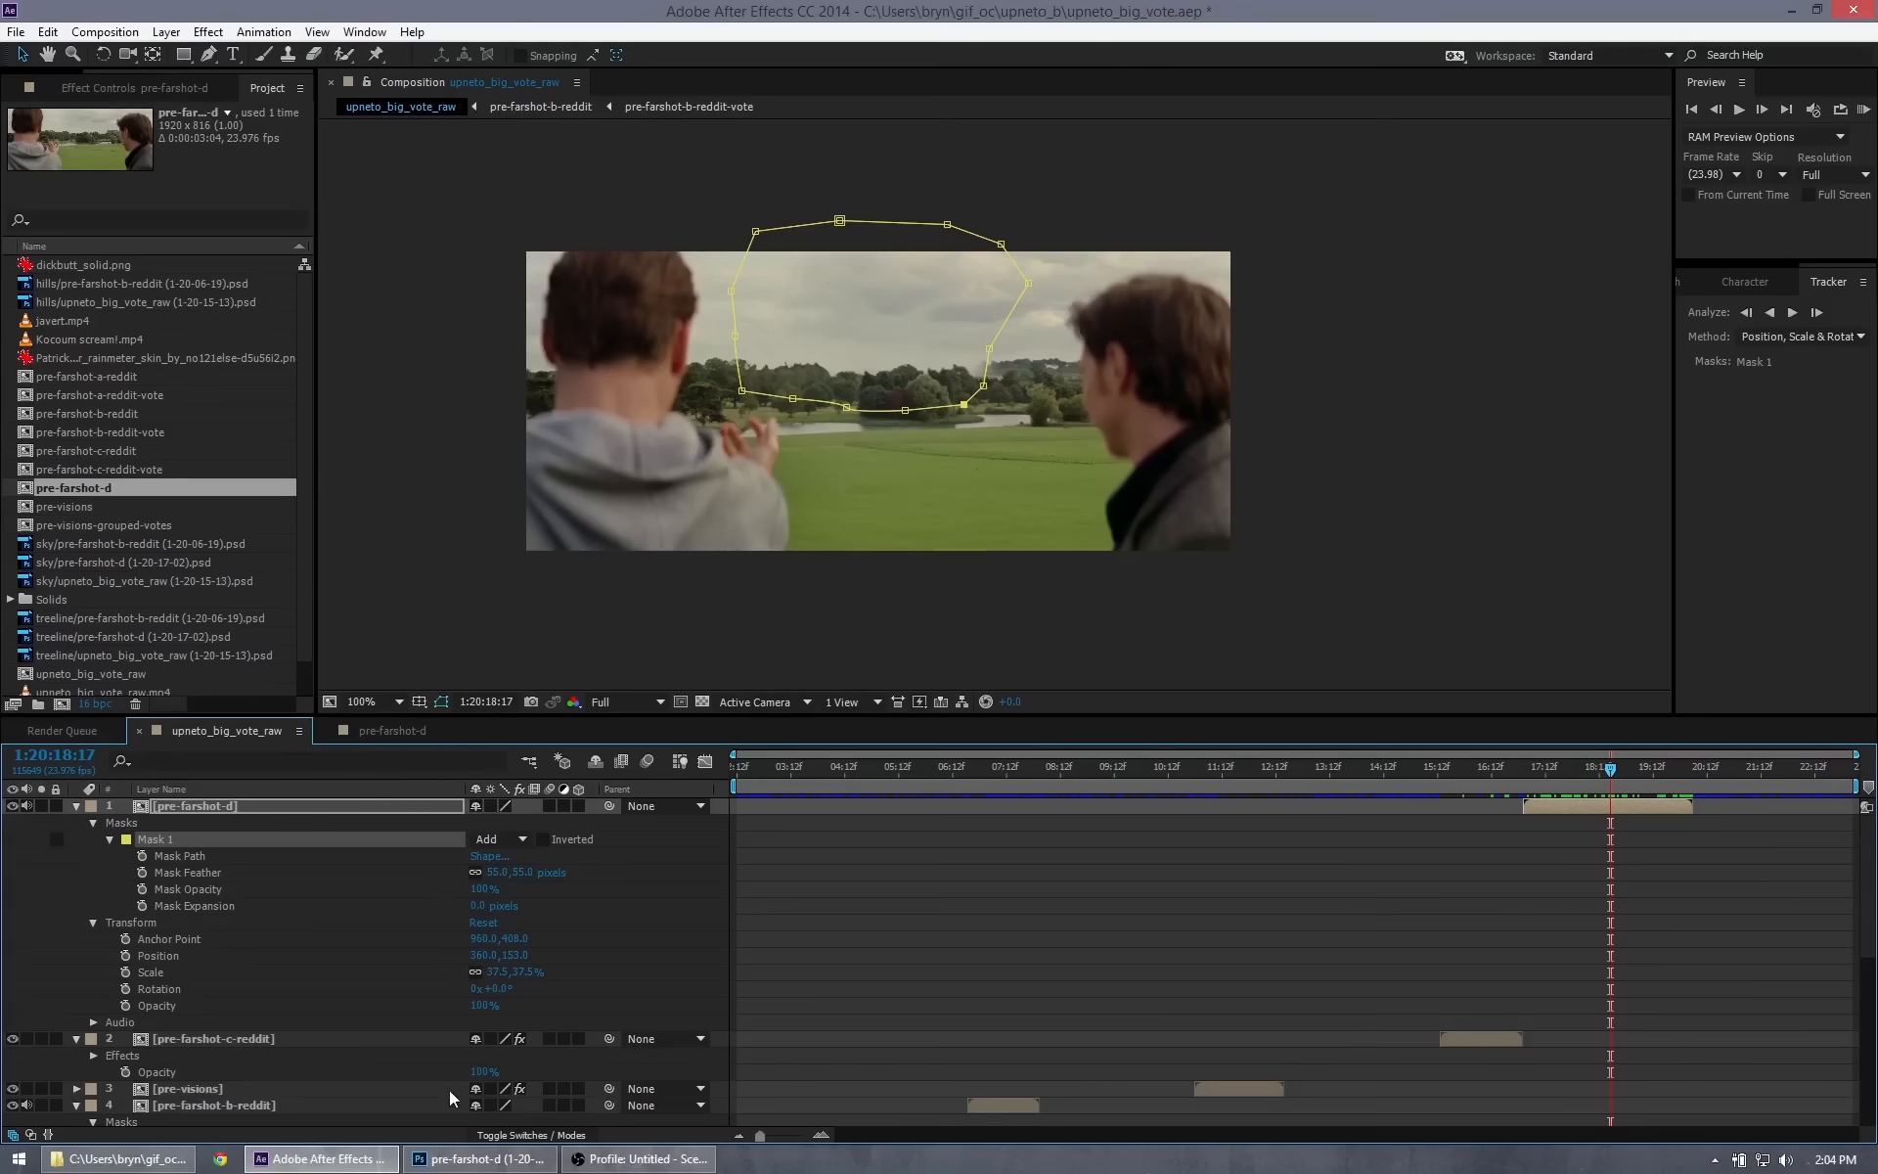
Switch to Photoshop and duplicate the treeline layer, placing the copy between the treeline and sky layers.
left_click(595, 1157)
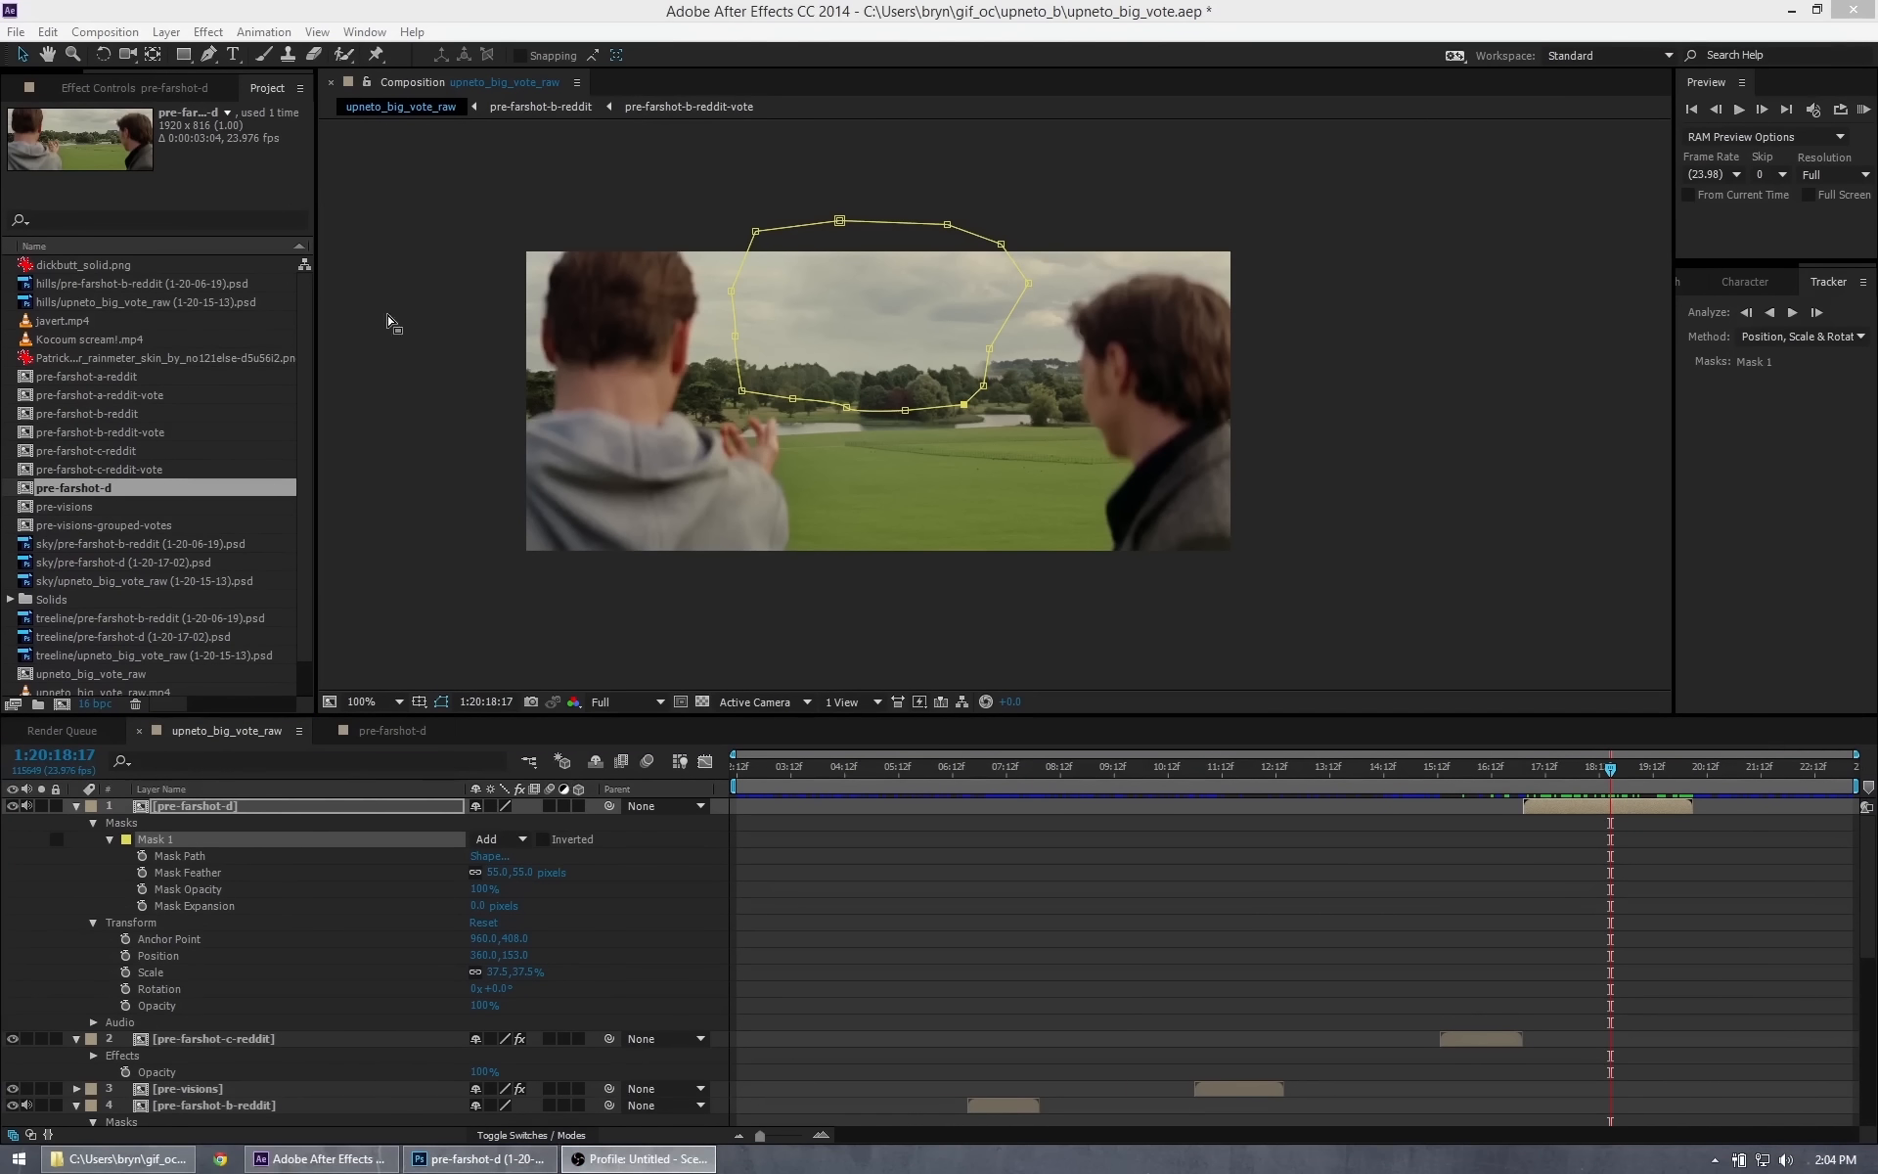
left_click(480, 1158)
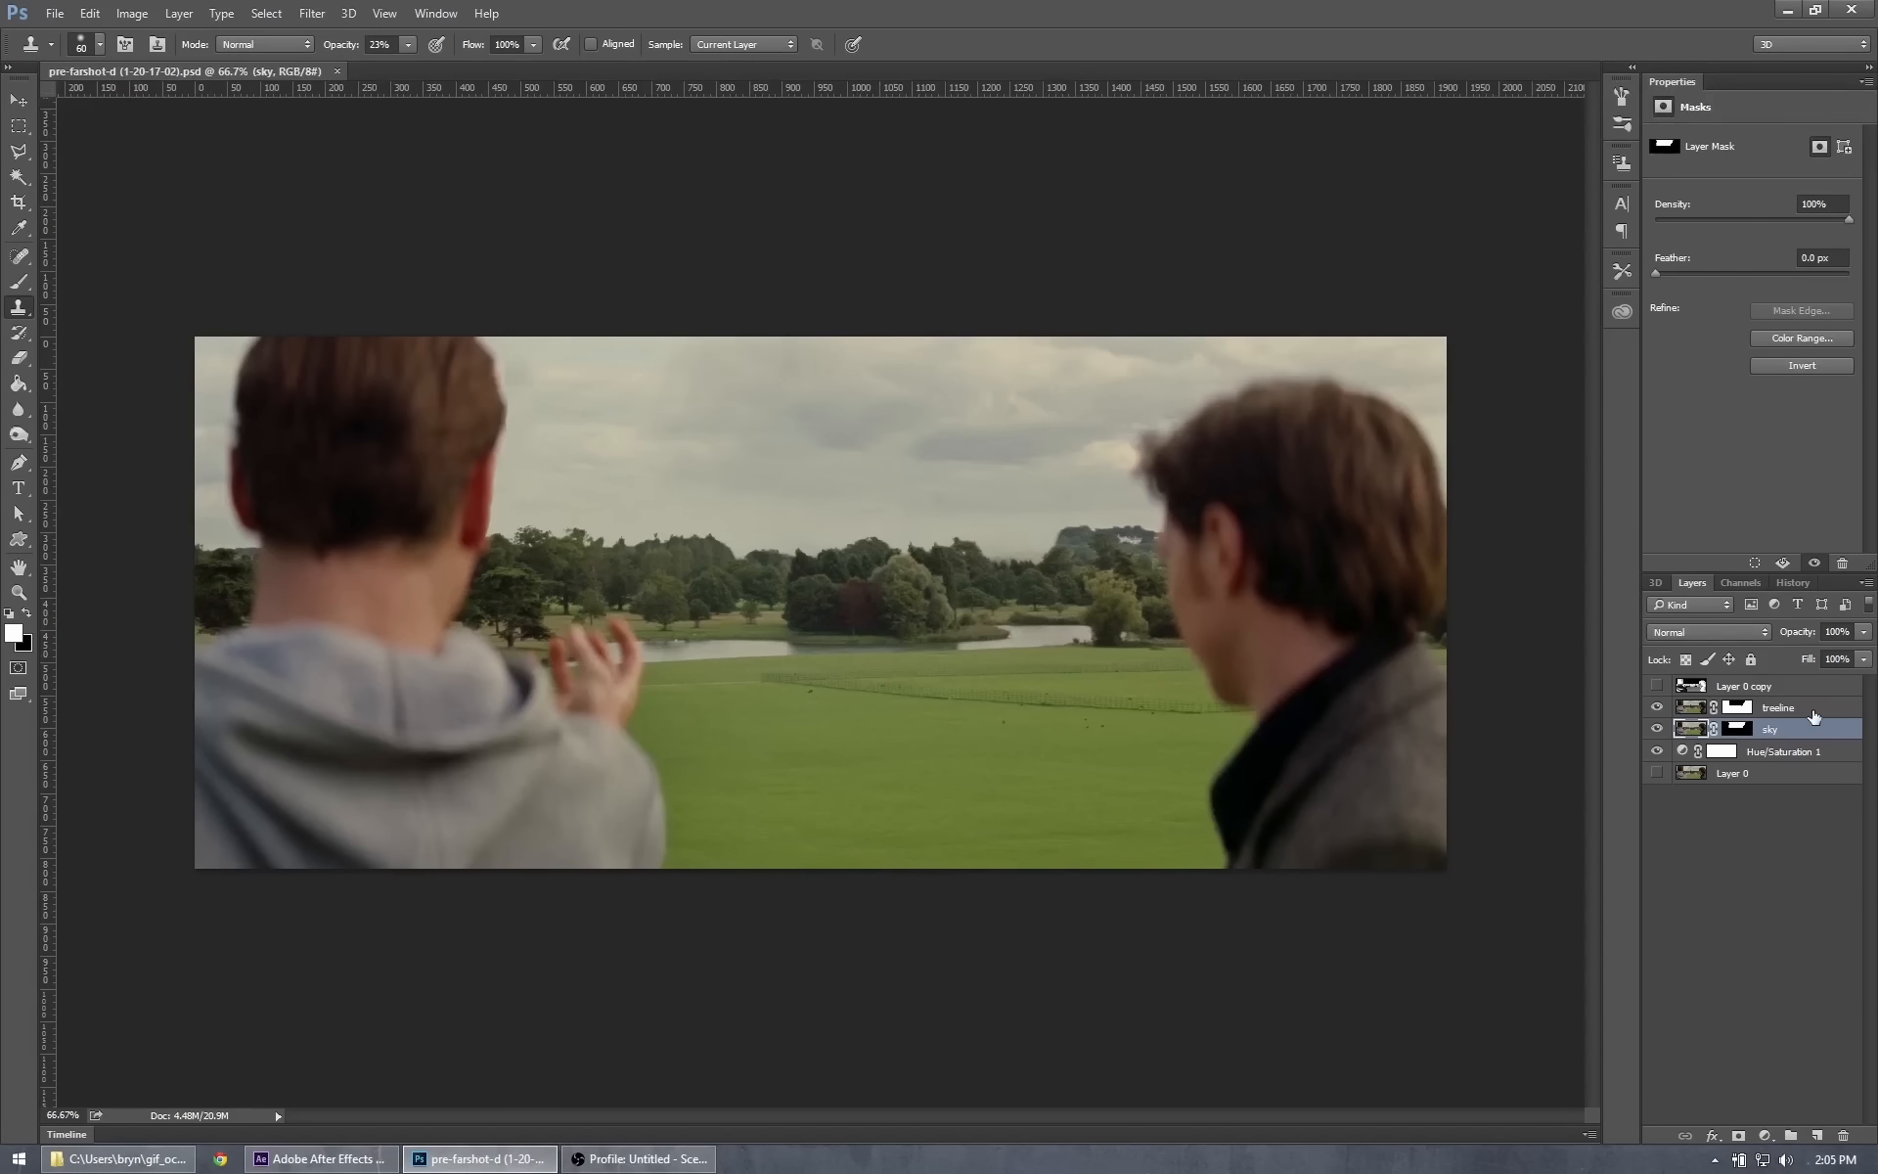
left_click(1797, 710)
left_click_drag(1804, 708, 1818, 1131)
left_click_drag(1775, 708, 1781, 739)
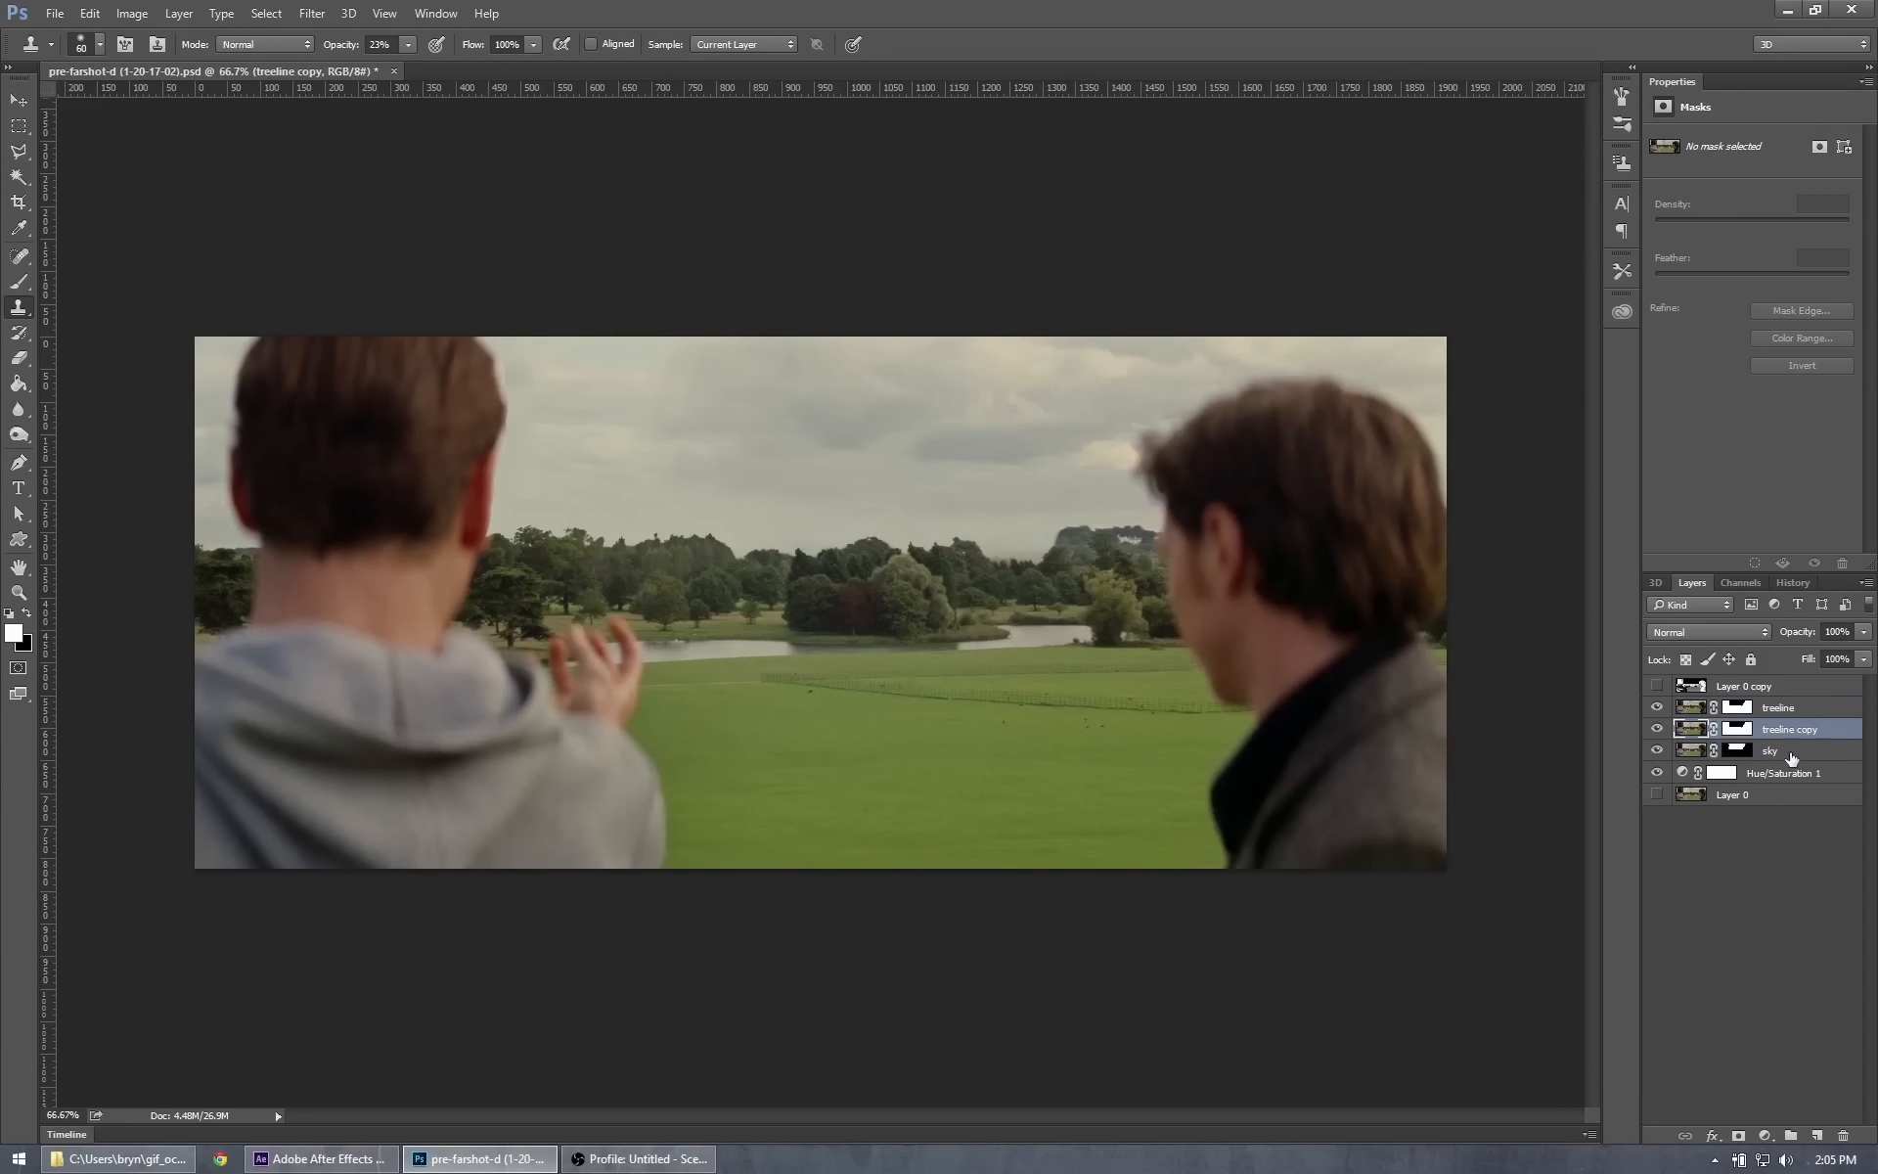
Rename the treeline copy layer as hills.
left_click(1778, 710)
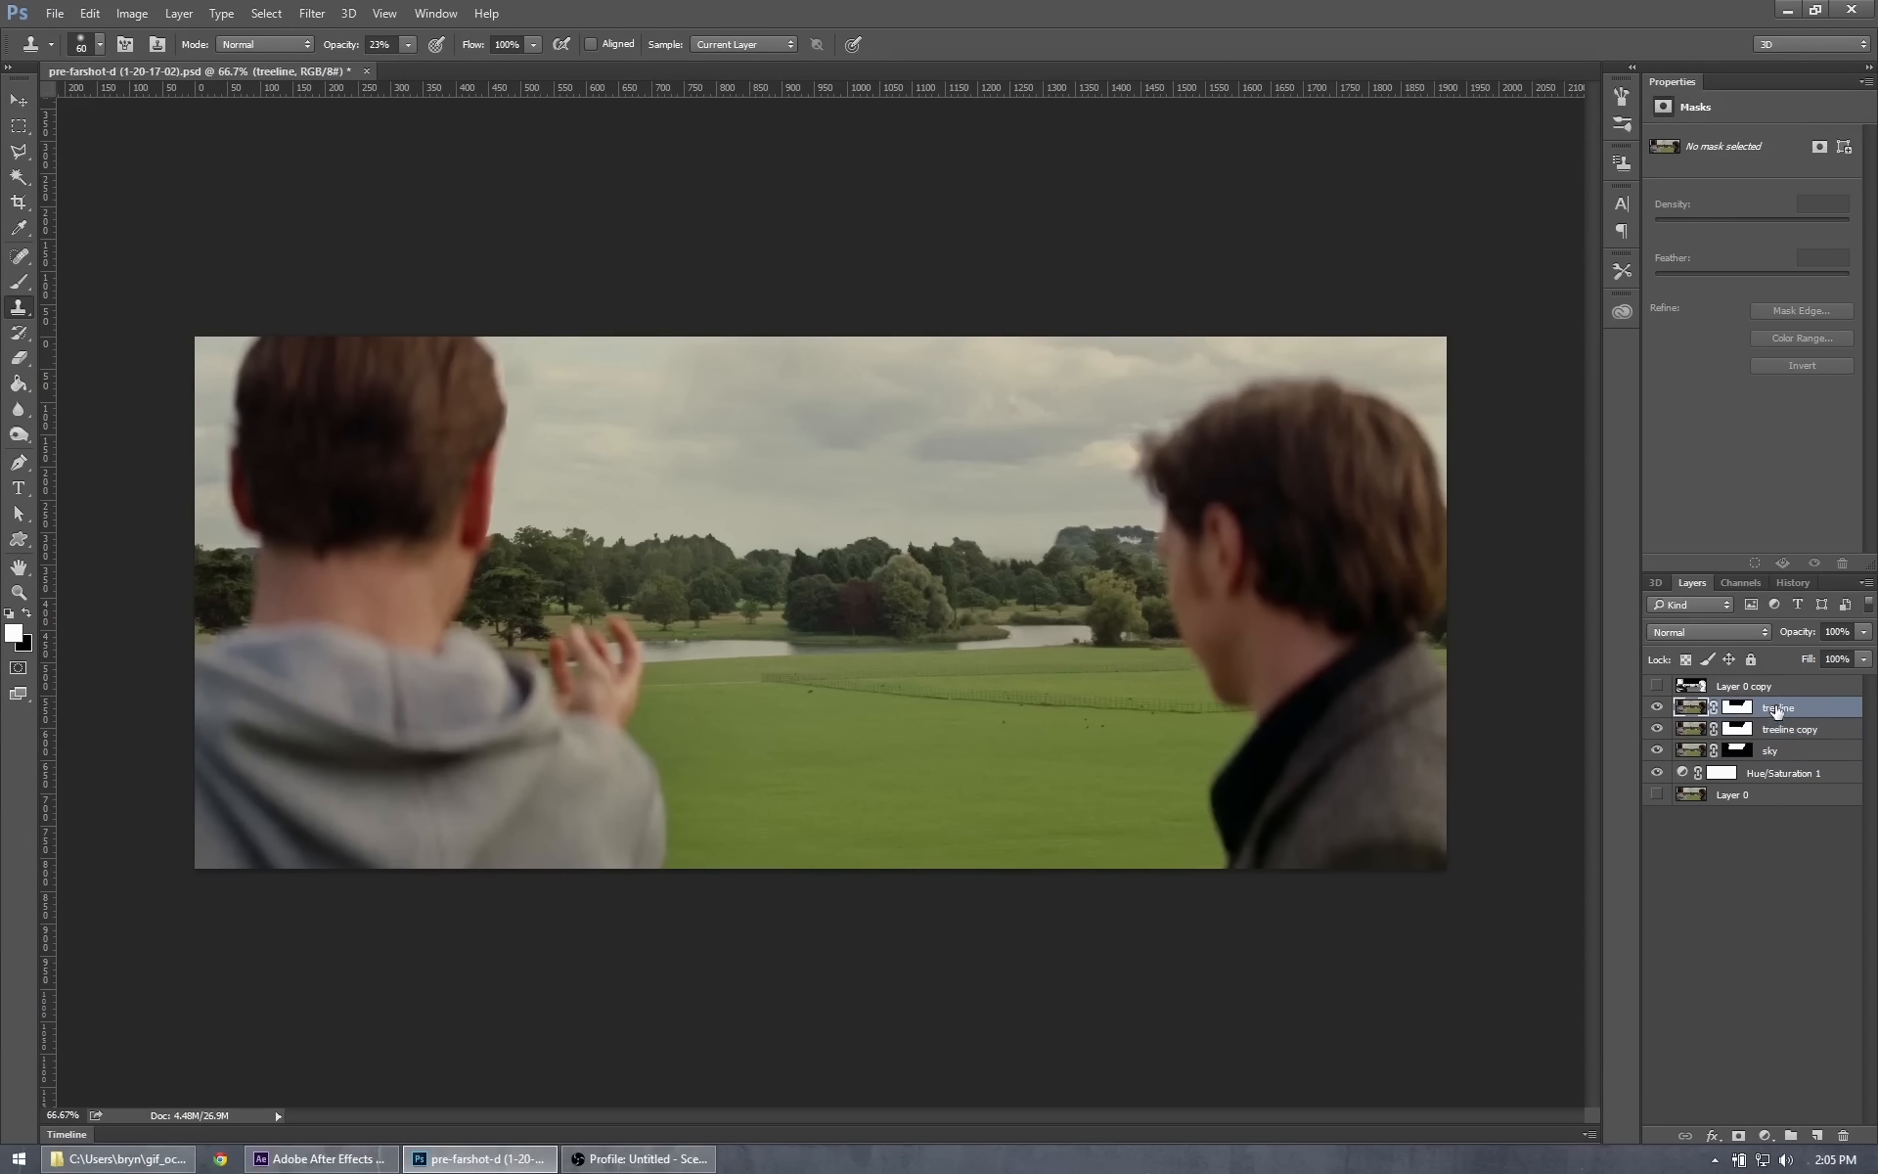
double_click(1782, 731)
type("hills")
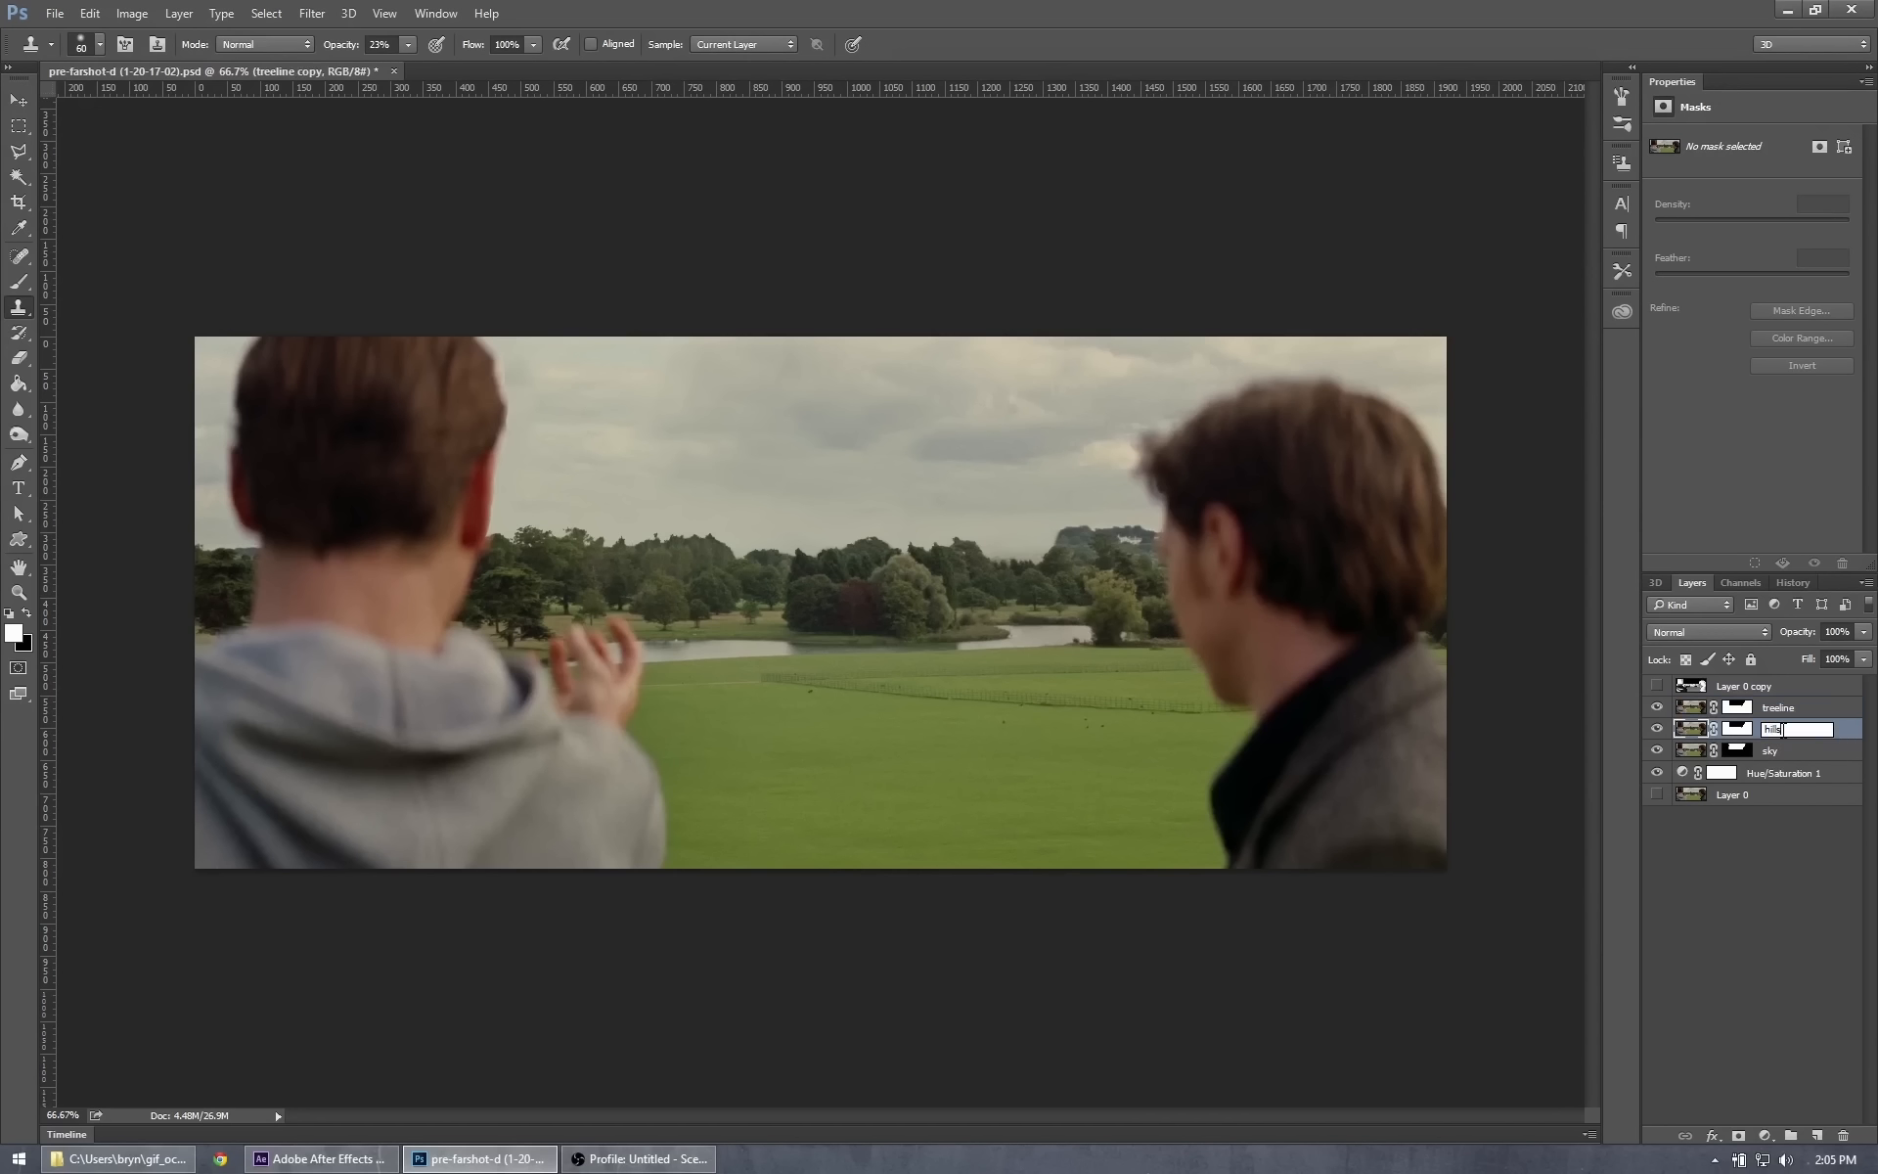
key("Return")
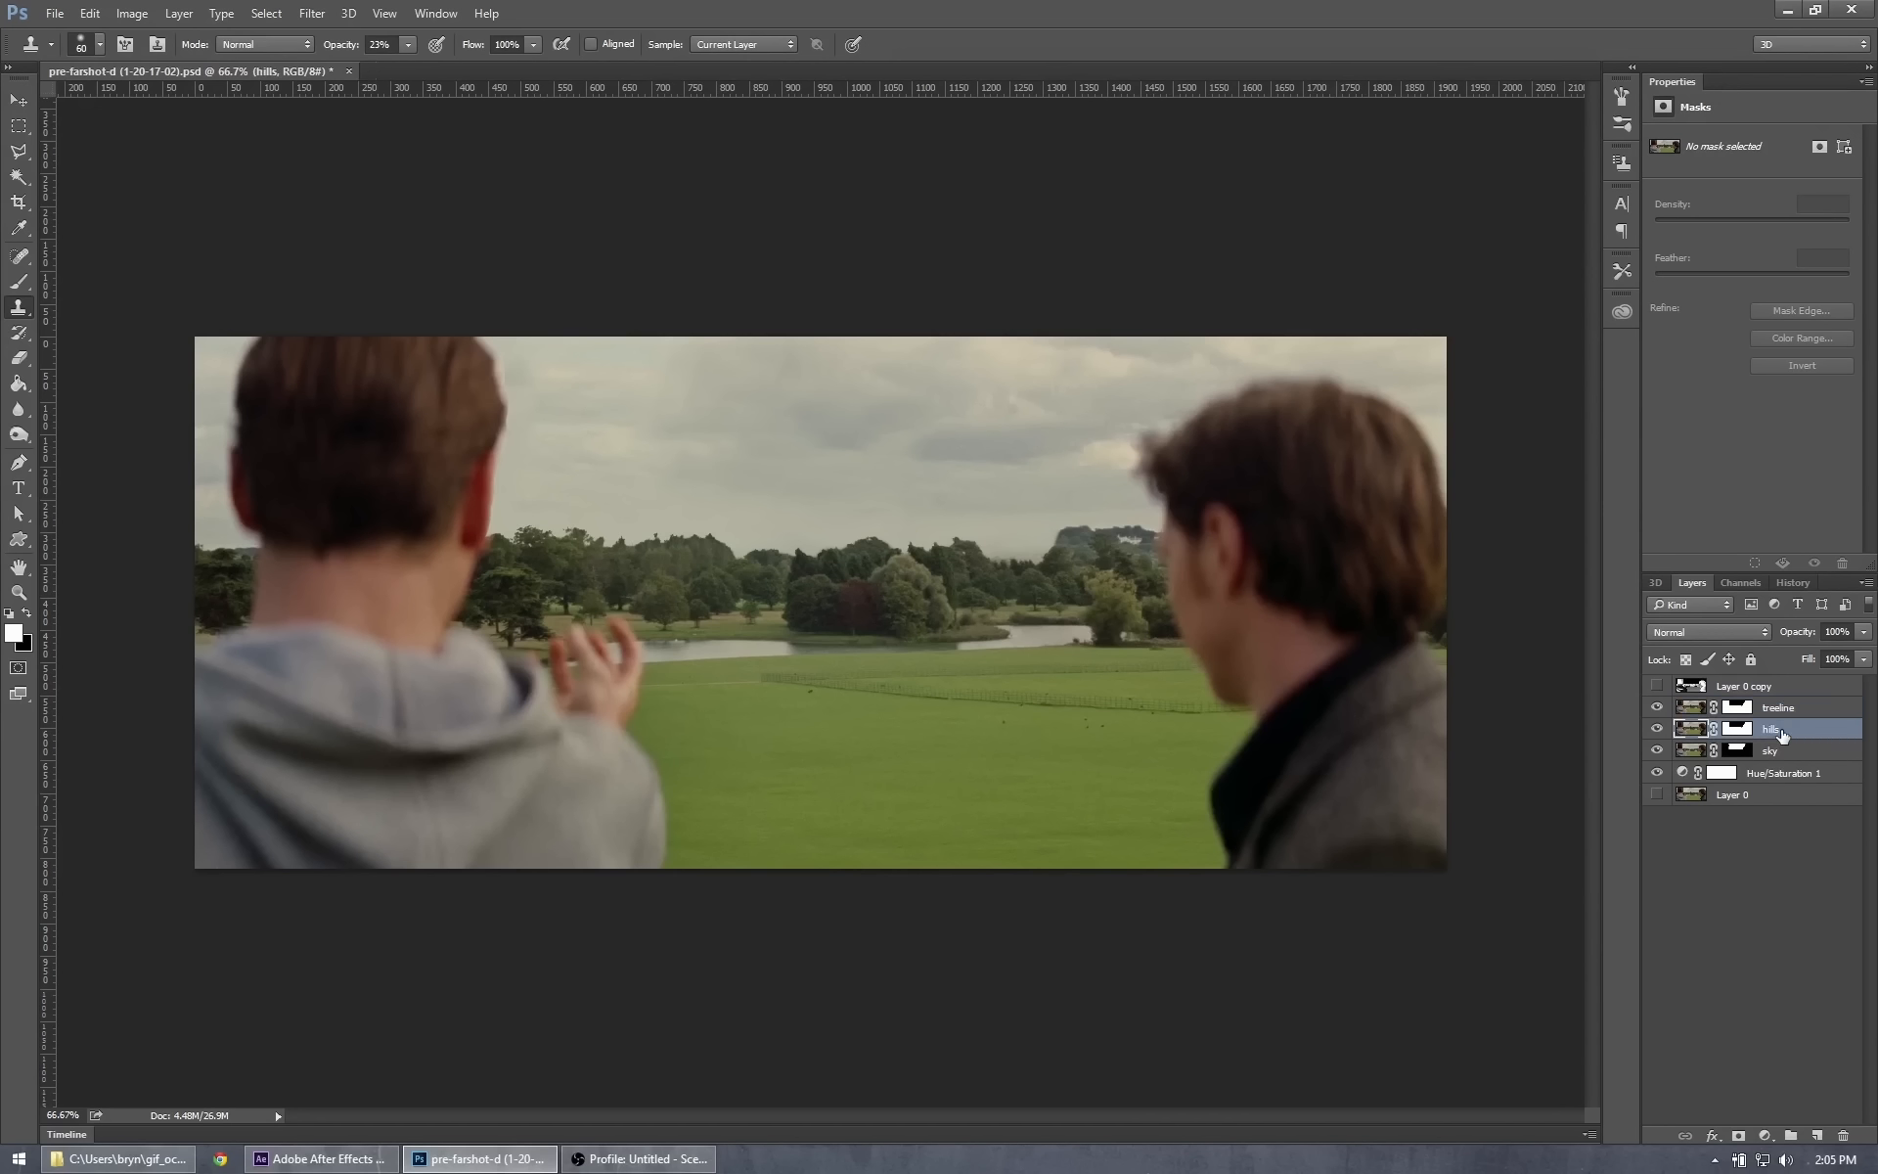
Make the hills layer's mask active for editing around the central trees.
left_click(1778, 751)
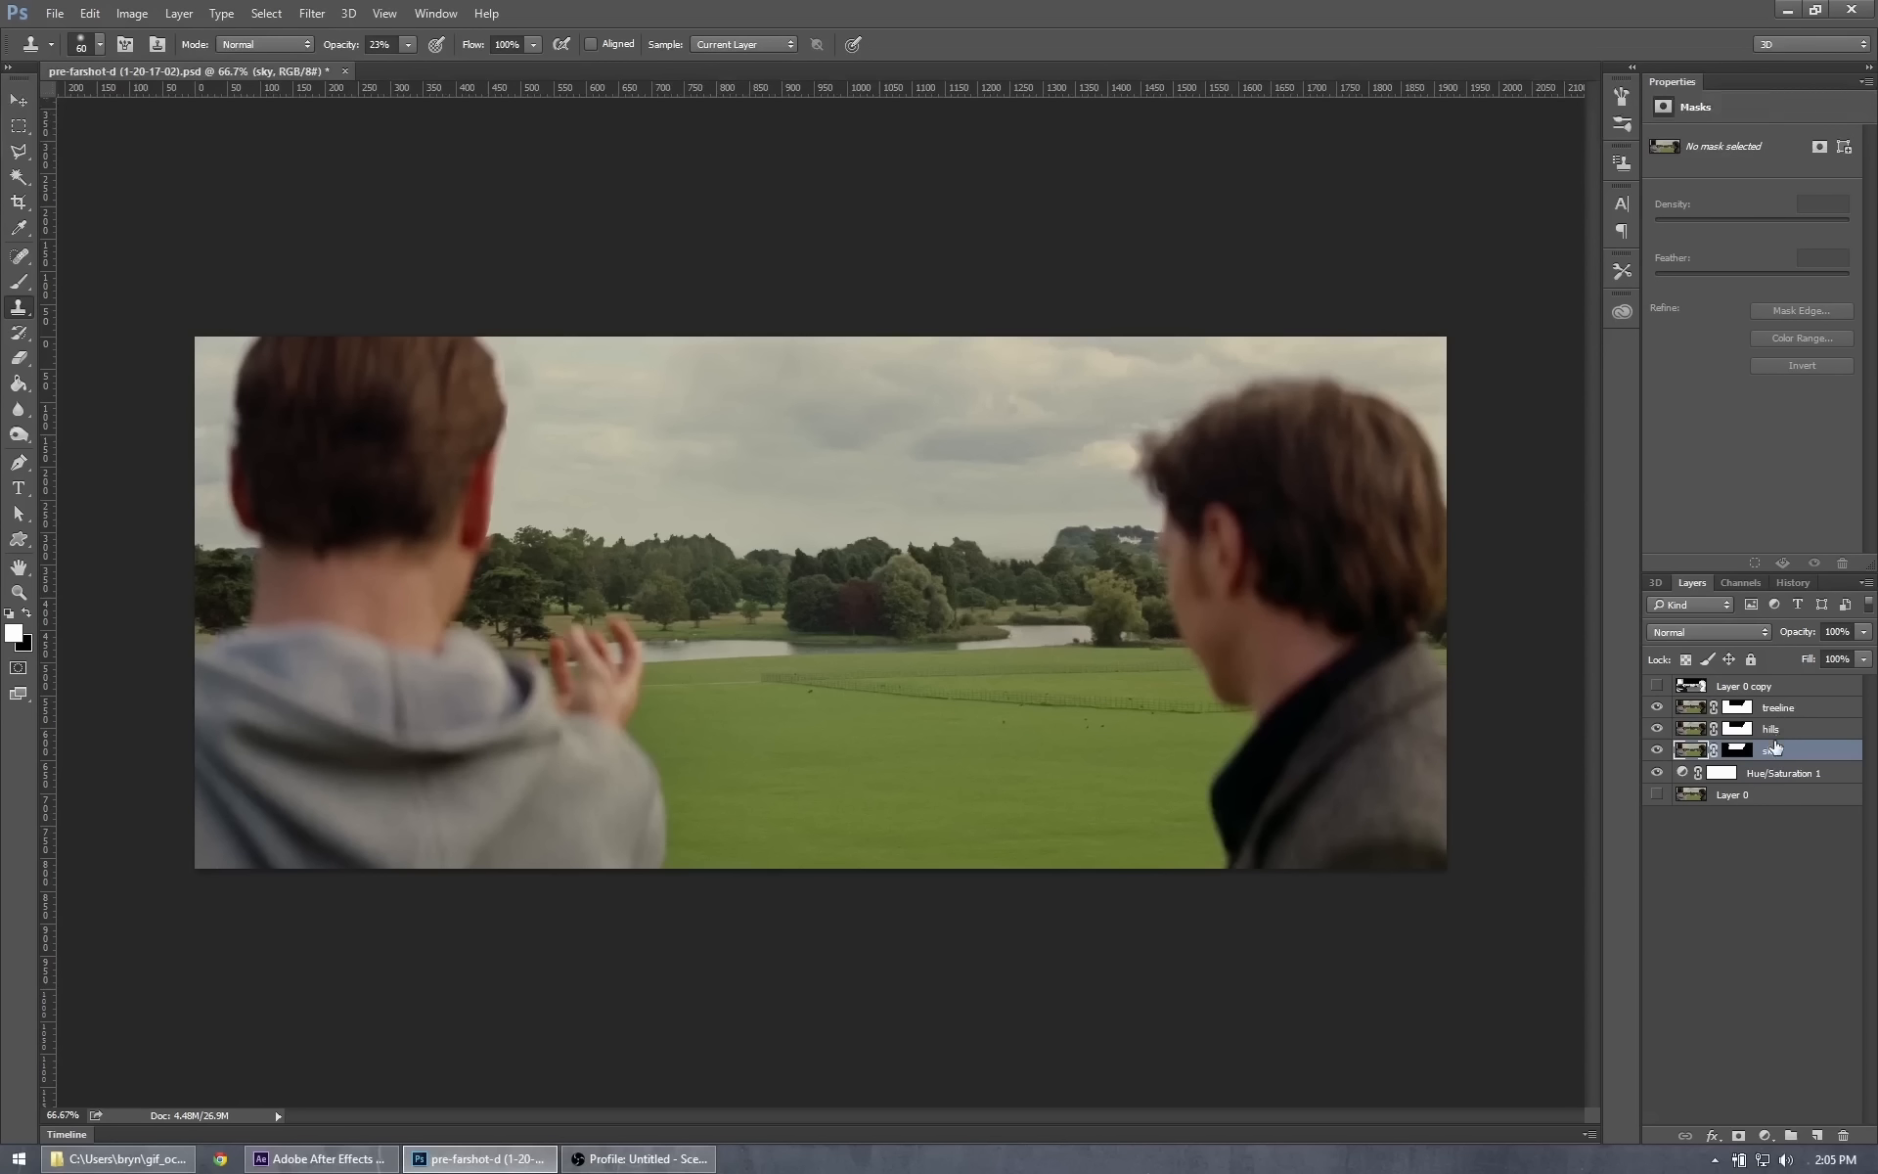
left_click(1772, 729)
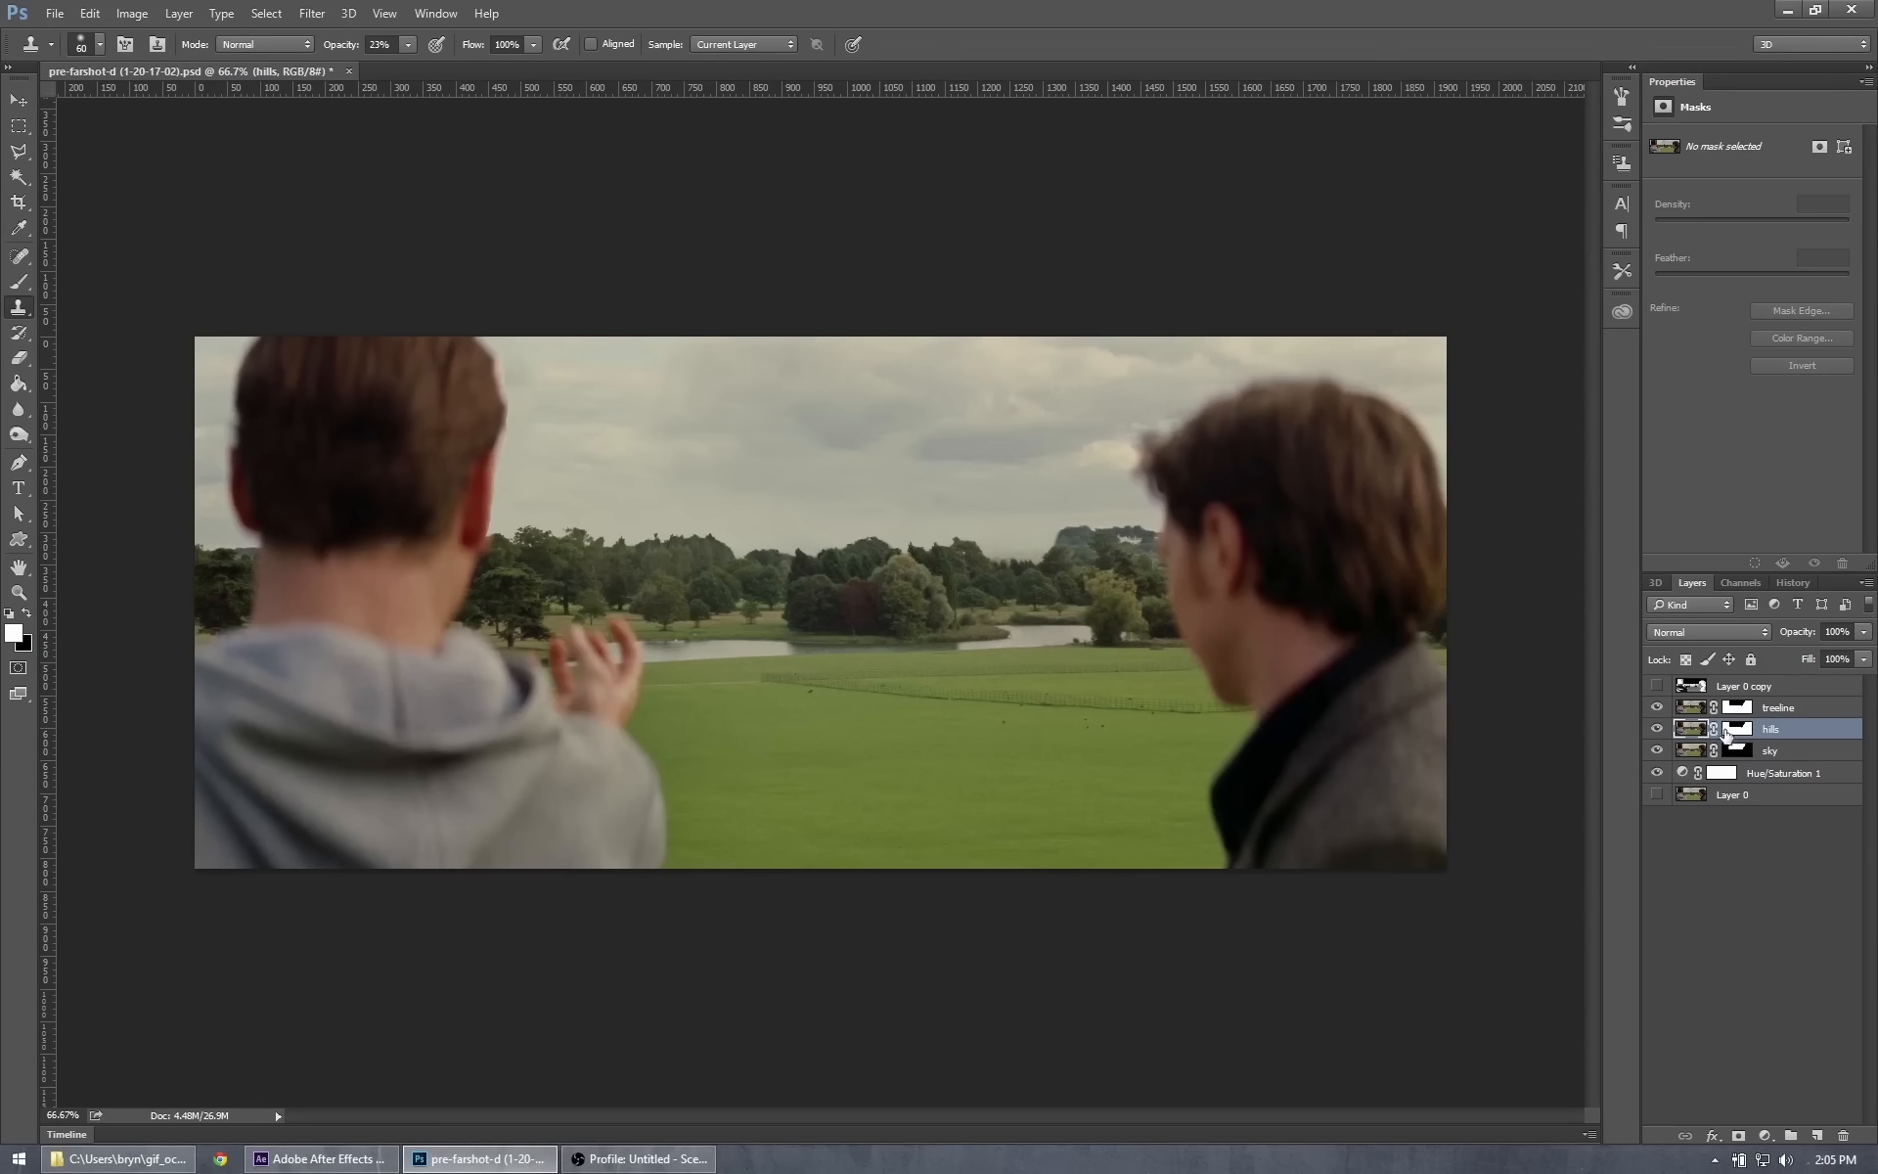
left_click(209, 583)
key("ctrl+plus")
key("ctrl+plus")
key("ctrl+plus")
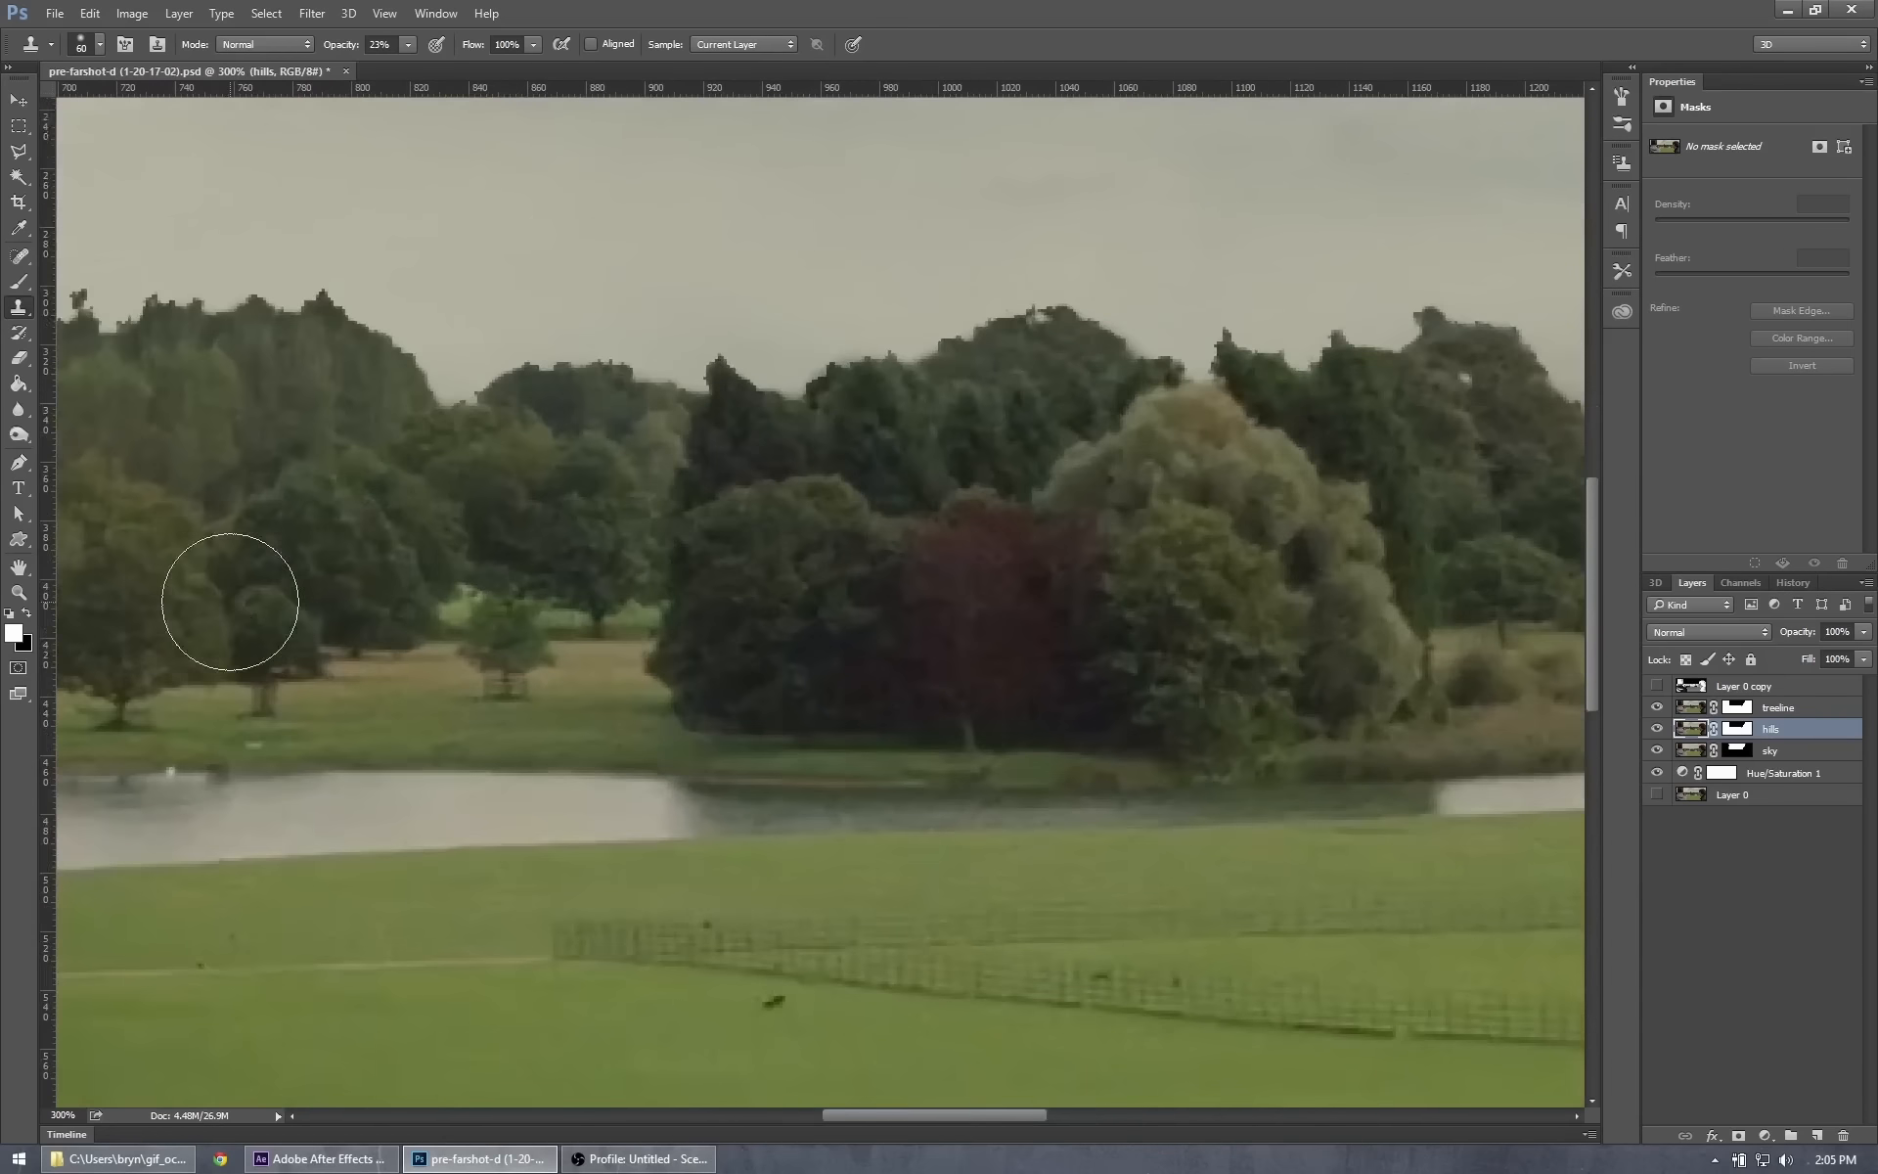
left_click_drag(958, 1119, 1014, 1122)
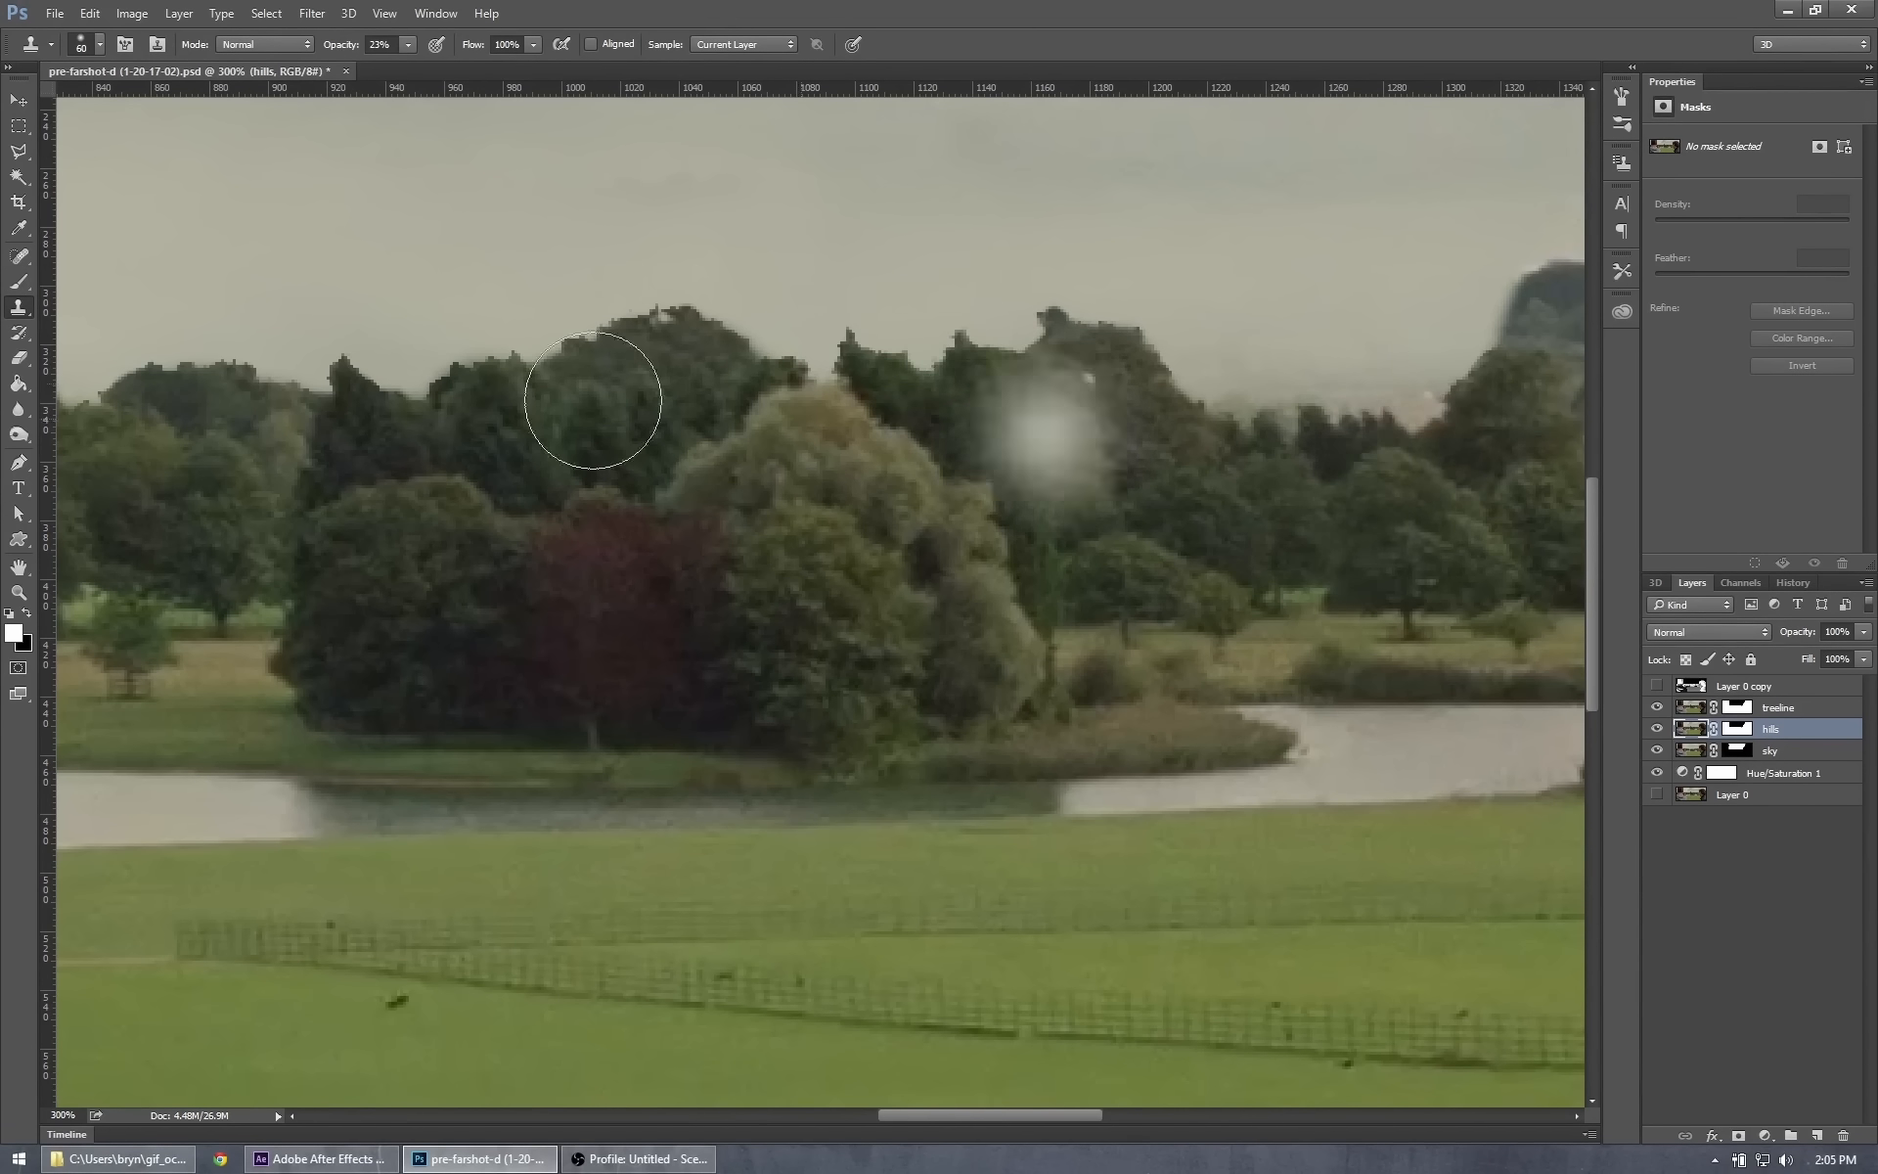
left_click(1740, 729)
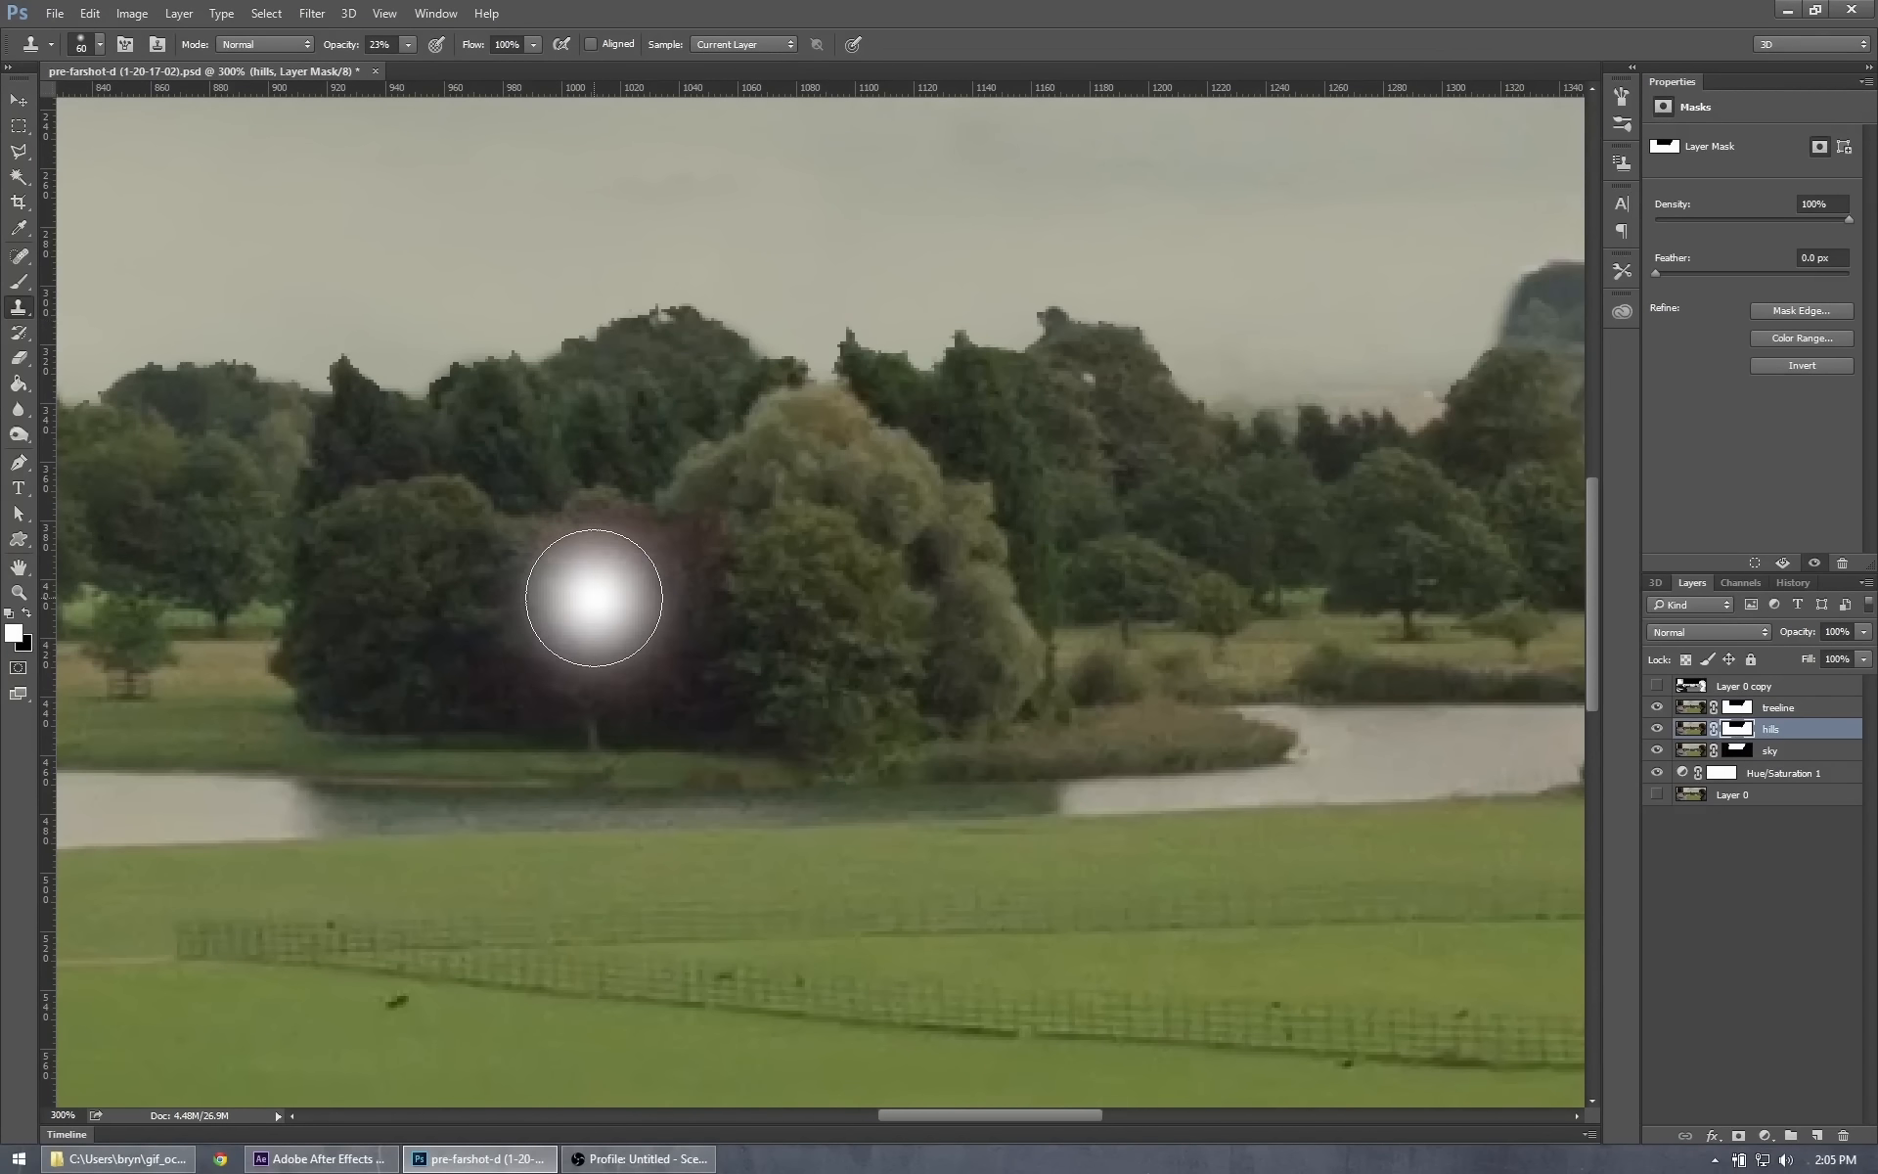
Alternate the Clone Stamp brush hardness between soft and hard to compare its edges over the trees.
key("shift+bracketright")
key("shift+bracketright")
key("shift+bracketright")
key("shift+bracketright")
key("shift+bracketleft")
key("shift+bracketleft")
key("shift+bracketleft")
key("shift+bracketleft")
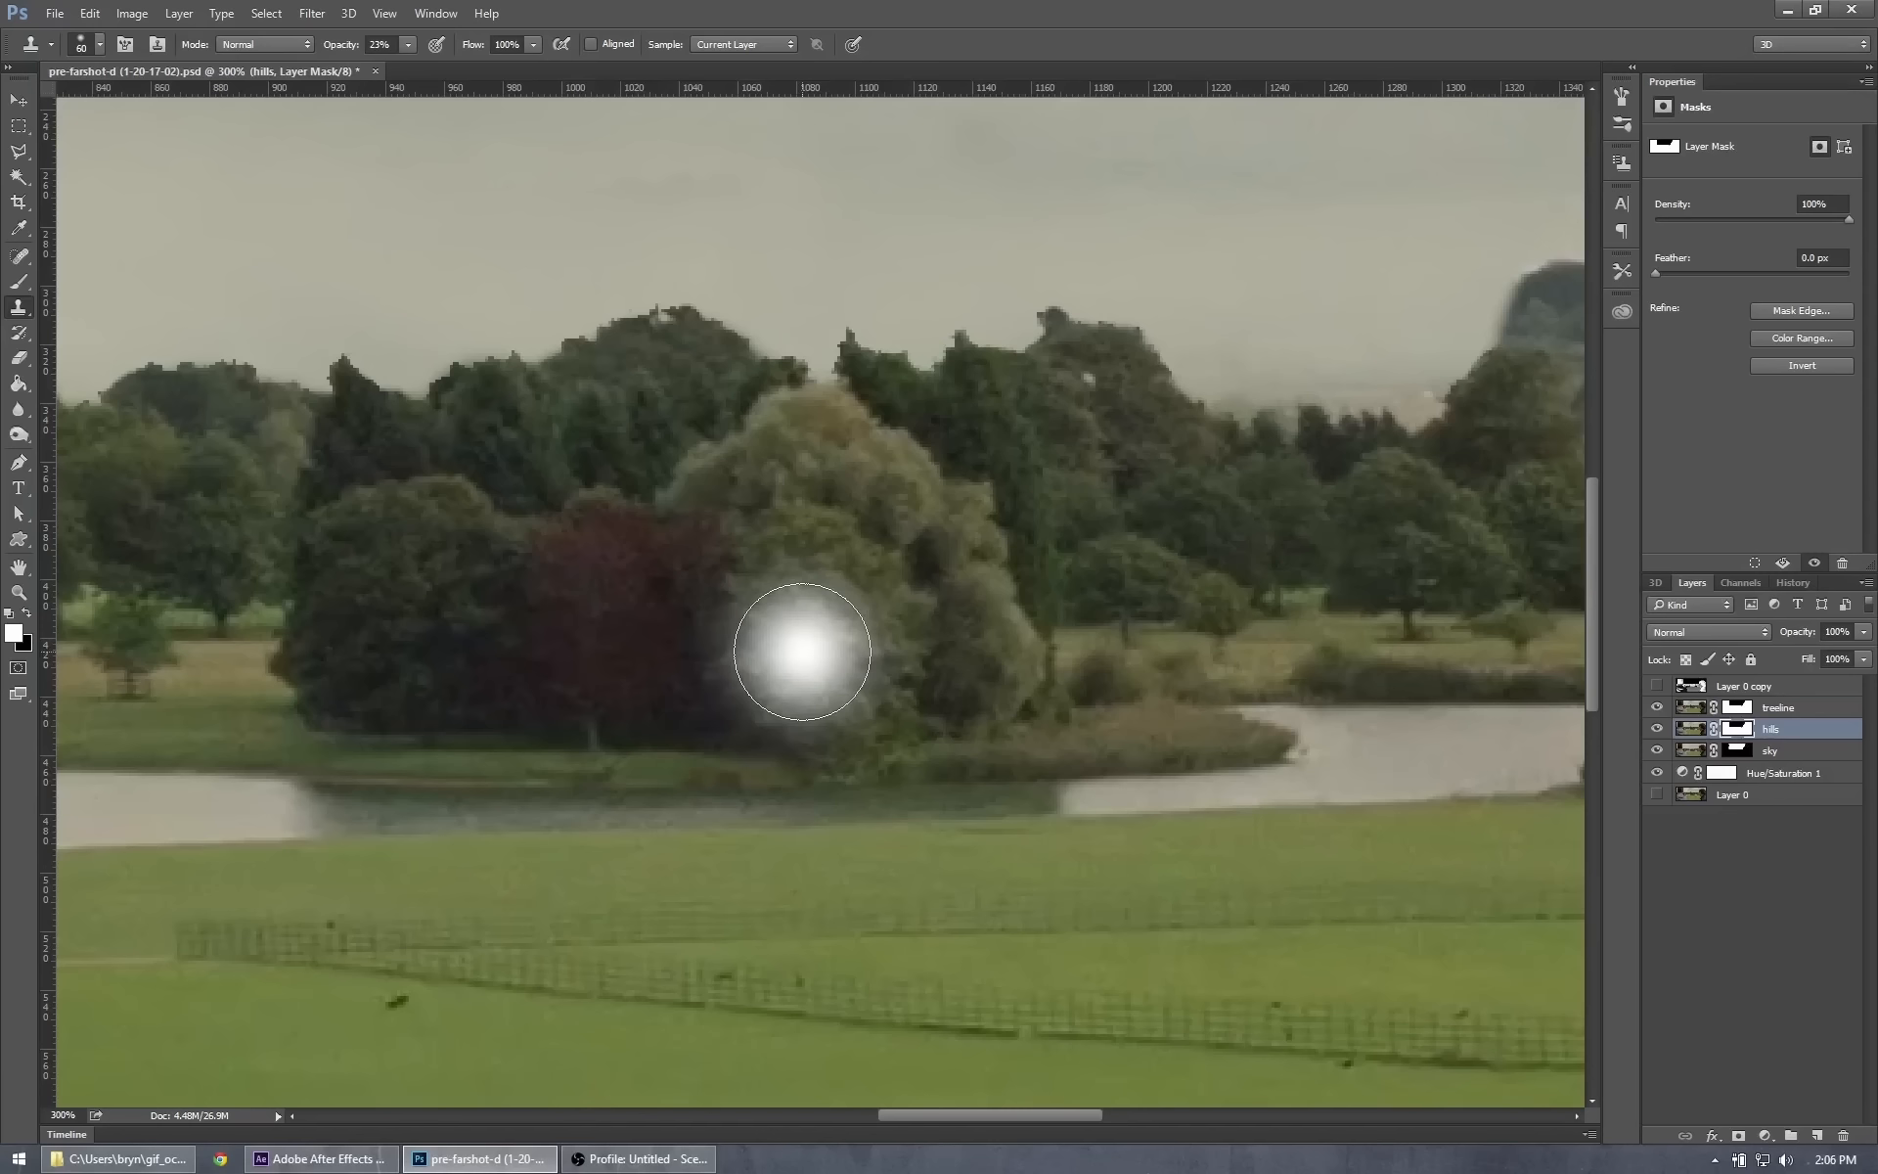
key("shift+bracketright")
key("shift+bracketright")
key("shift+bracketright")
key("shift+bracketright")
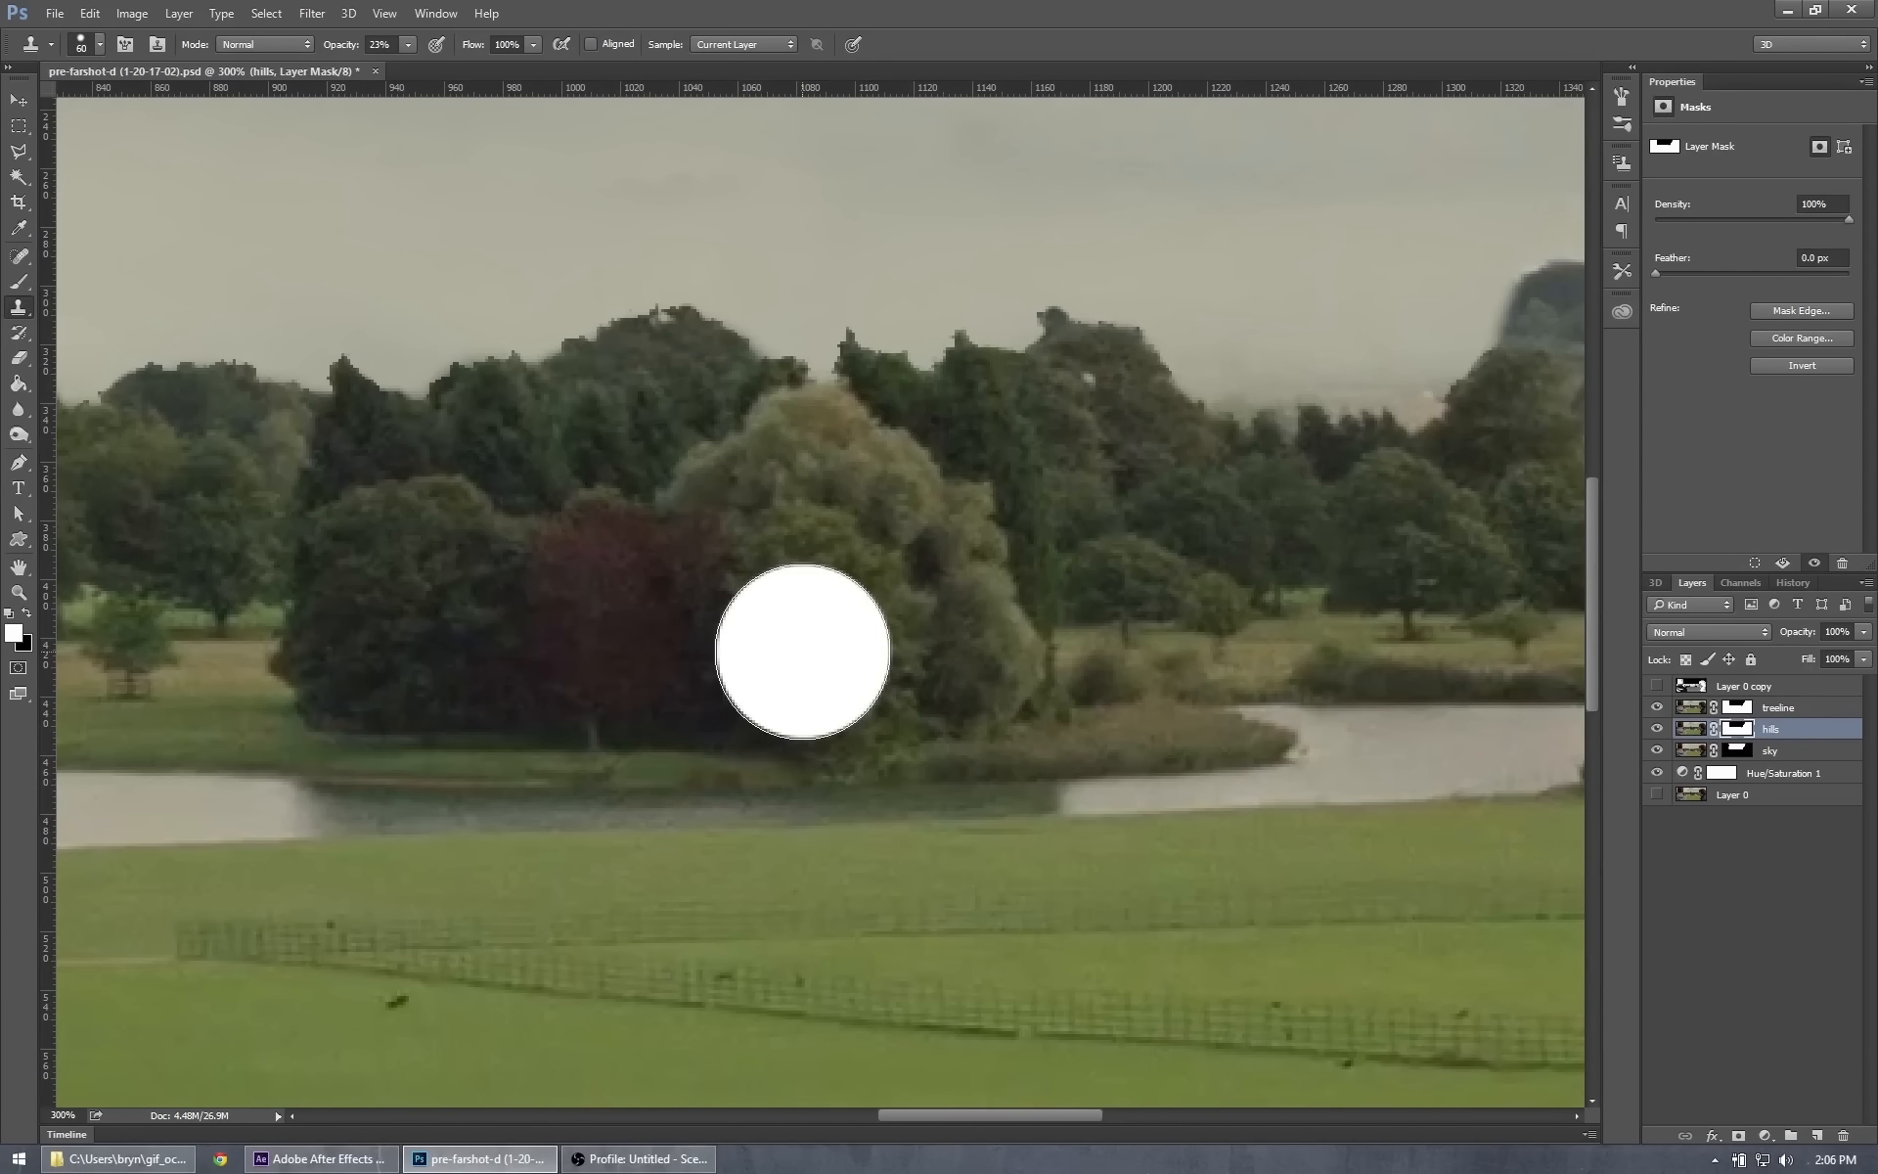
key("shift+bracketleft")
key("shift+bracketleft")
key("shift+bracketleft")
key("shift+bracketleft")
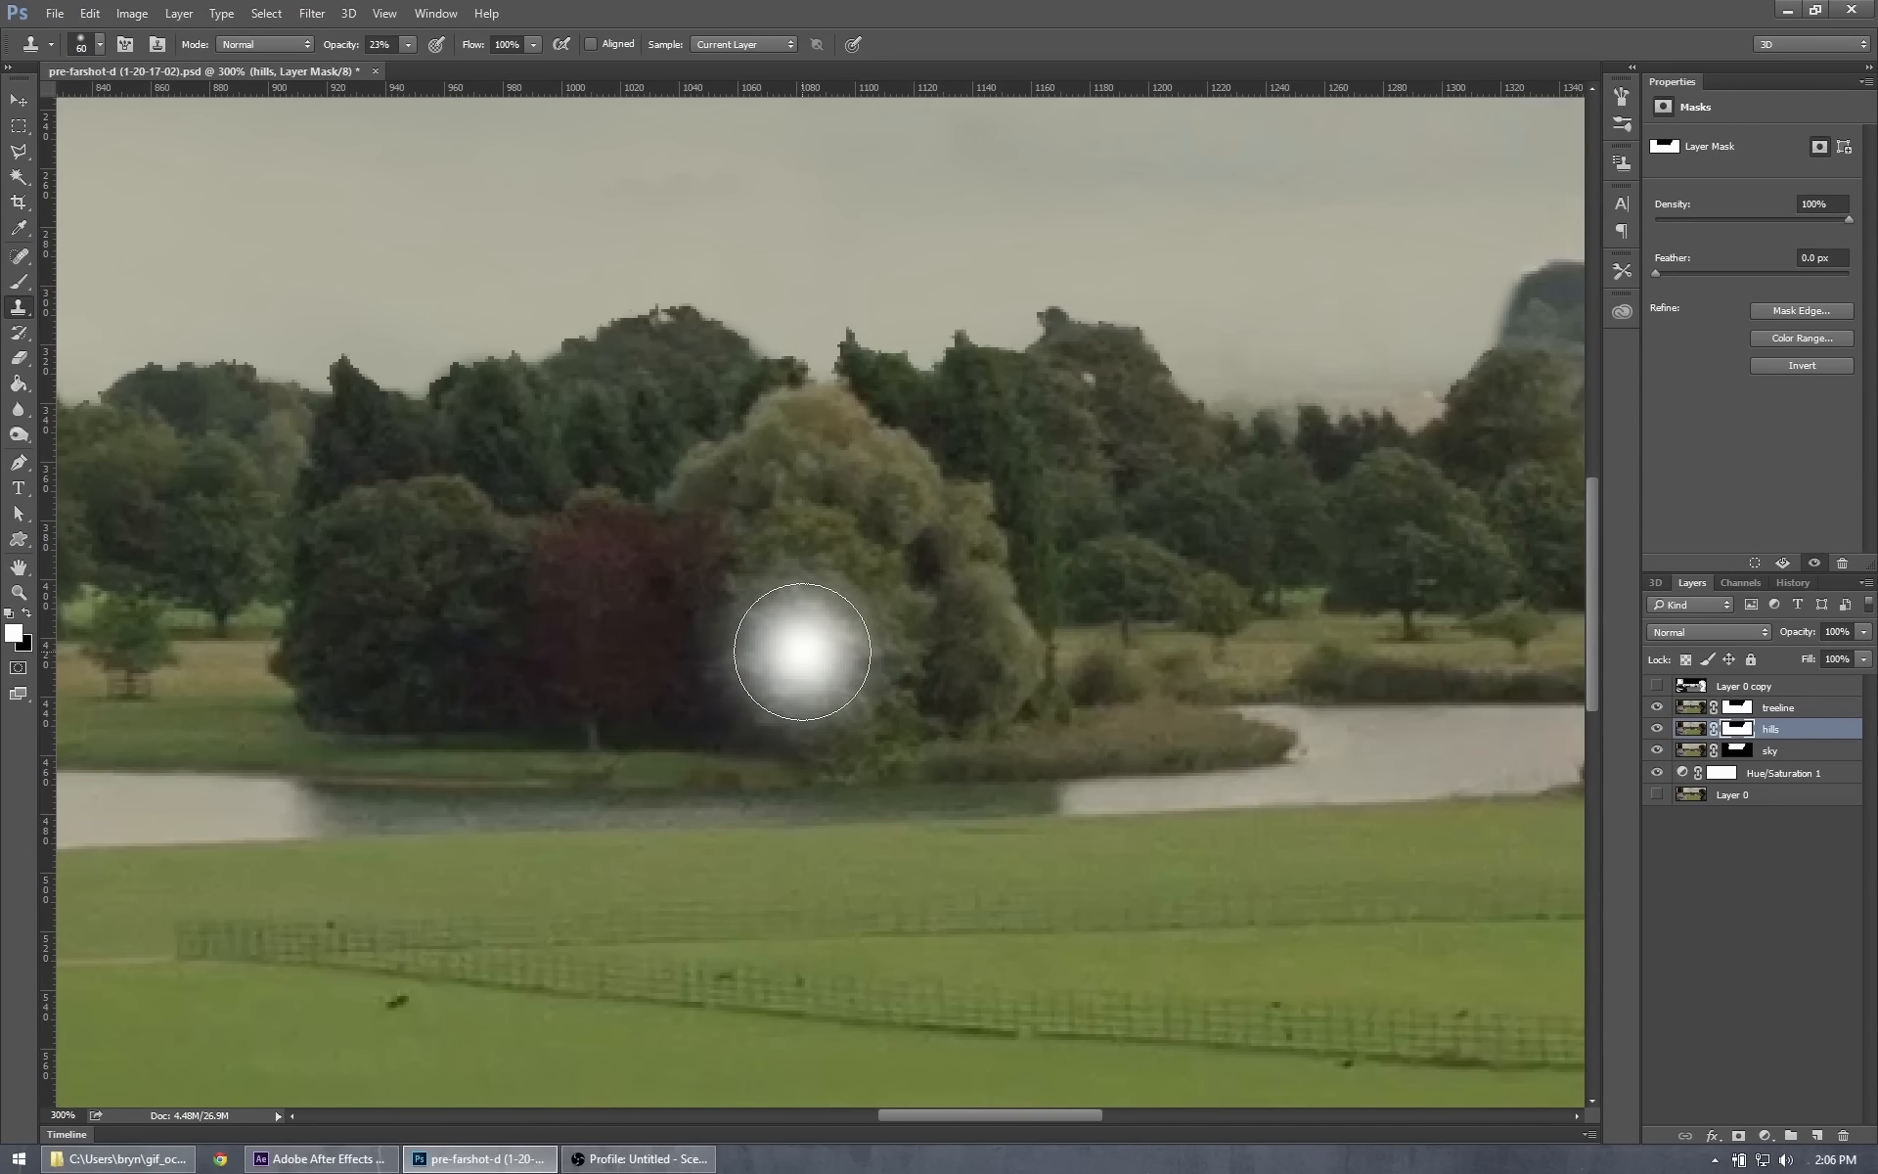
key("shift+bracketright")
key("shift+bracketright")
key("shift+bracketright")
key("shift+bracketright")
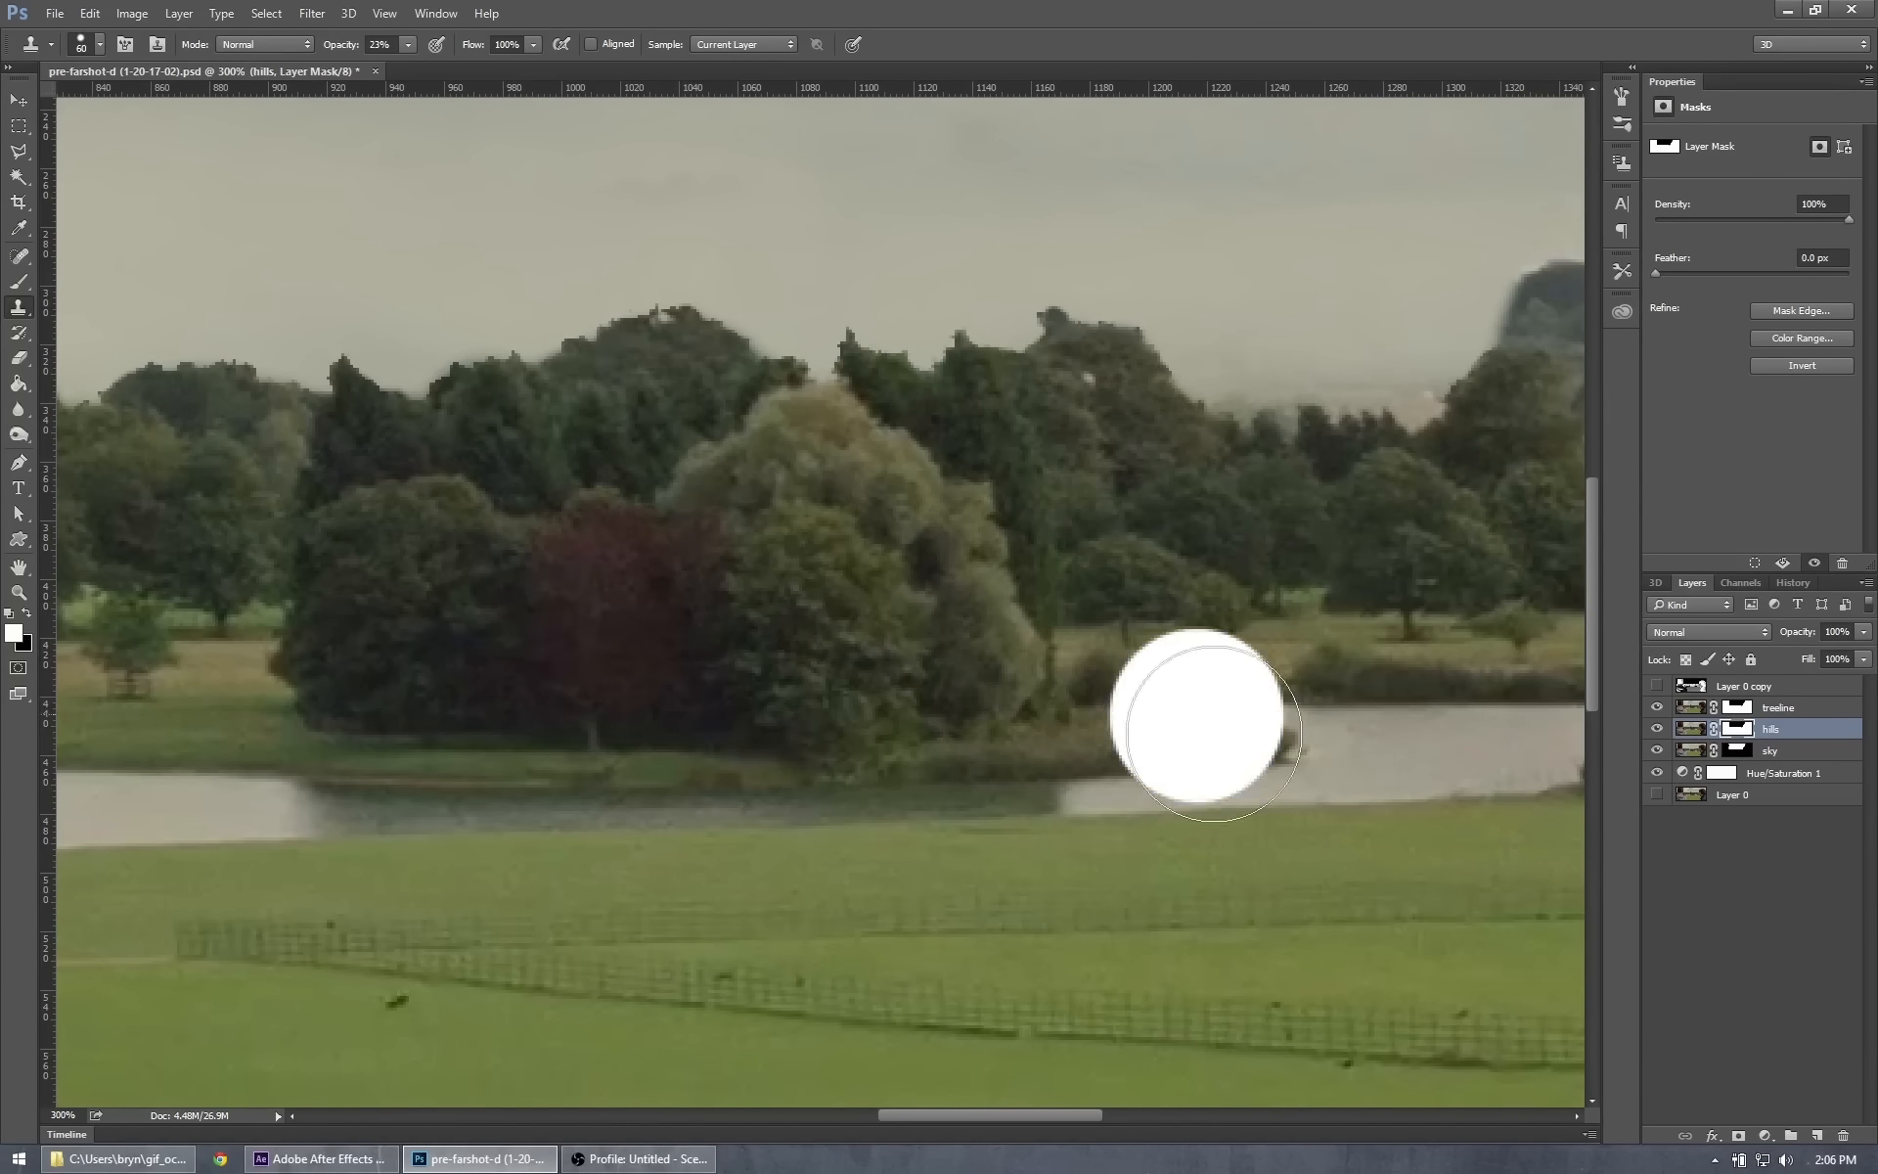
Paint white on the hills mask with a 25 px brush to reveal the distant hills beside the white house.
left_click_drag(1074, 1117, 1142, 1114)
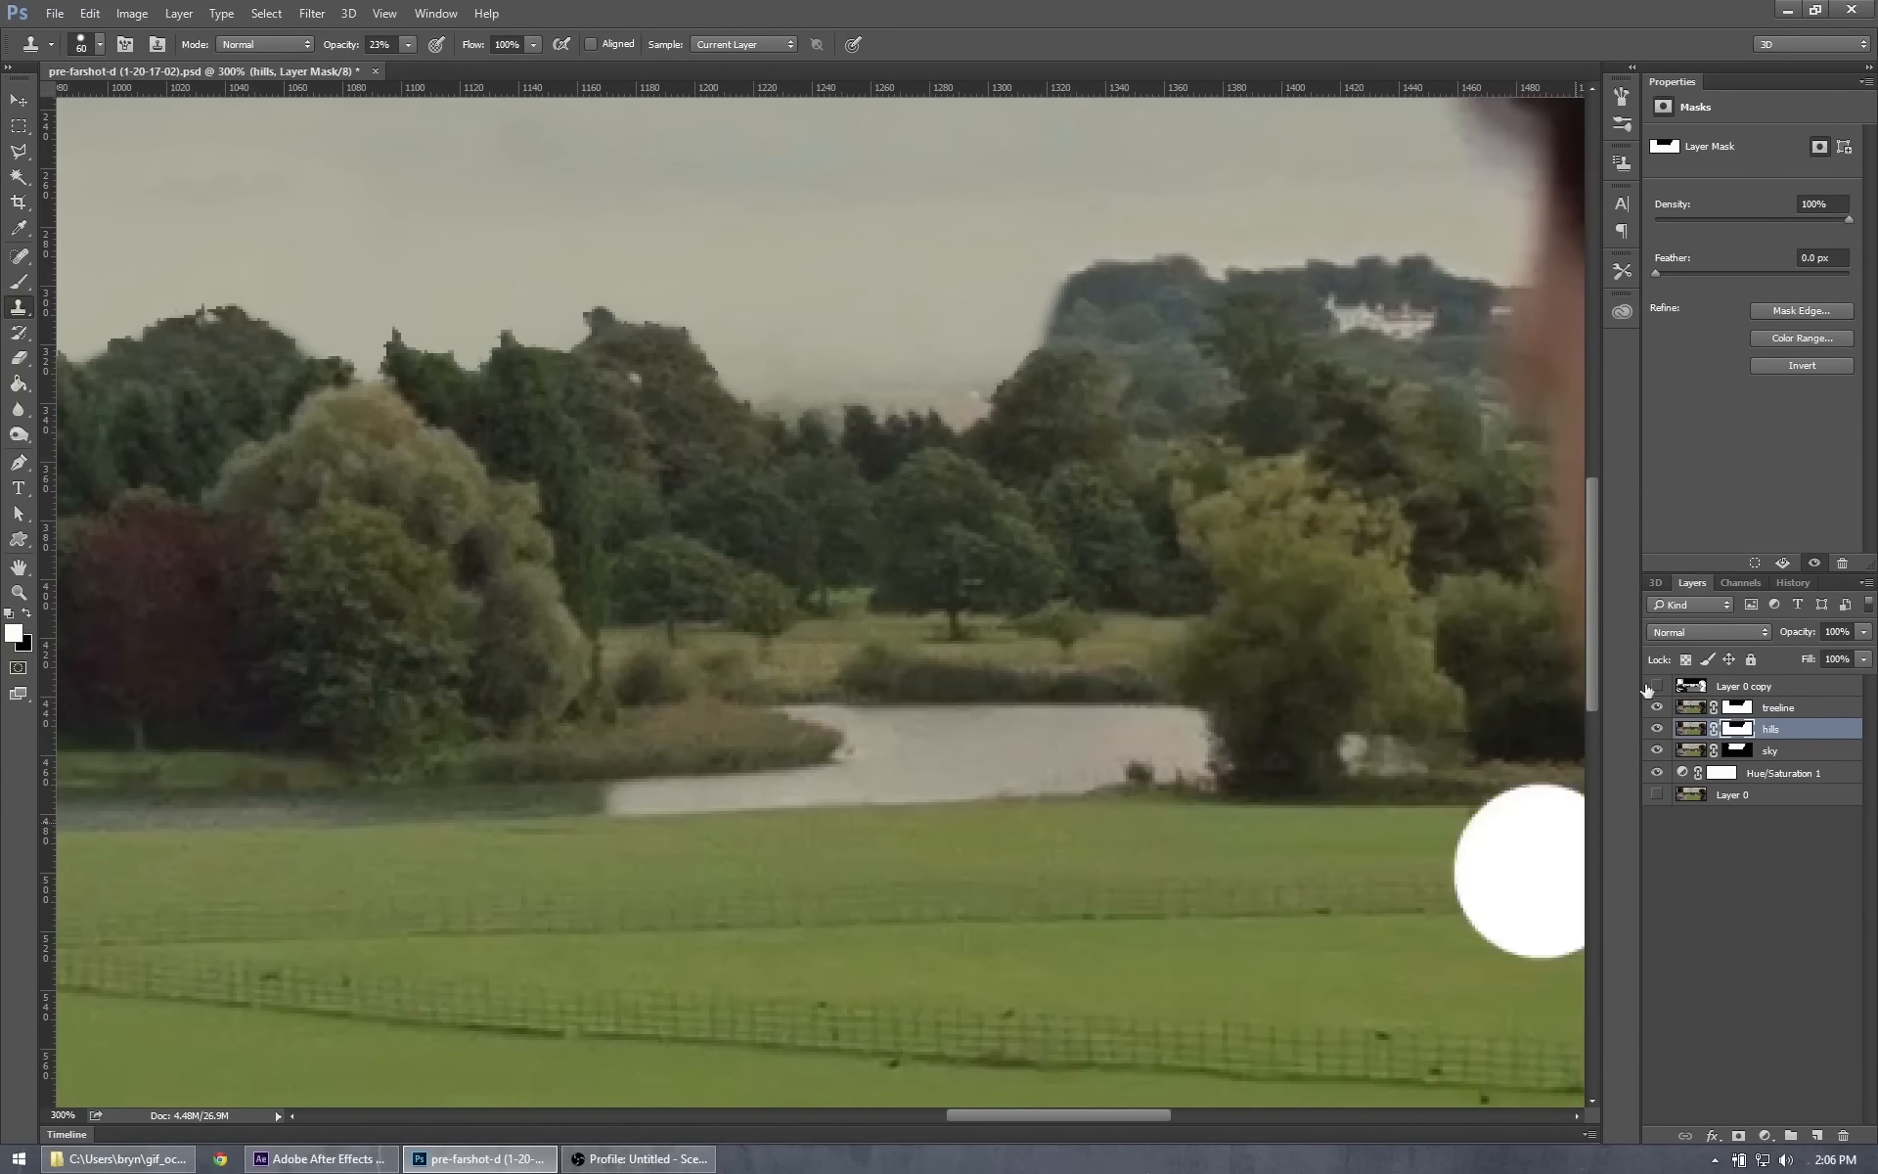
mouse_move(1592, 585)
left_mouse_down()
mouse_move(1593, 500)
mouse_move(1587, 518)
left_mouse_up()
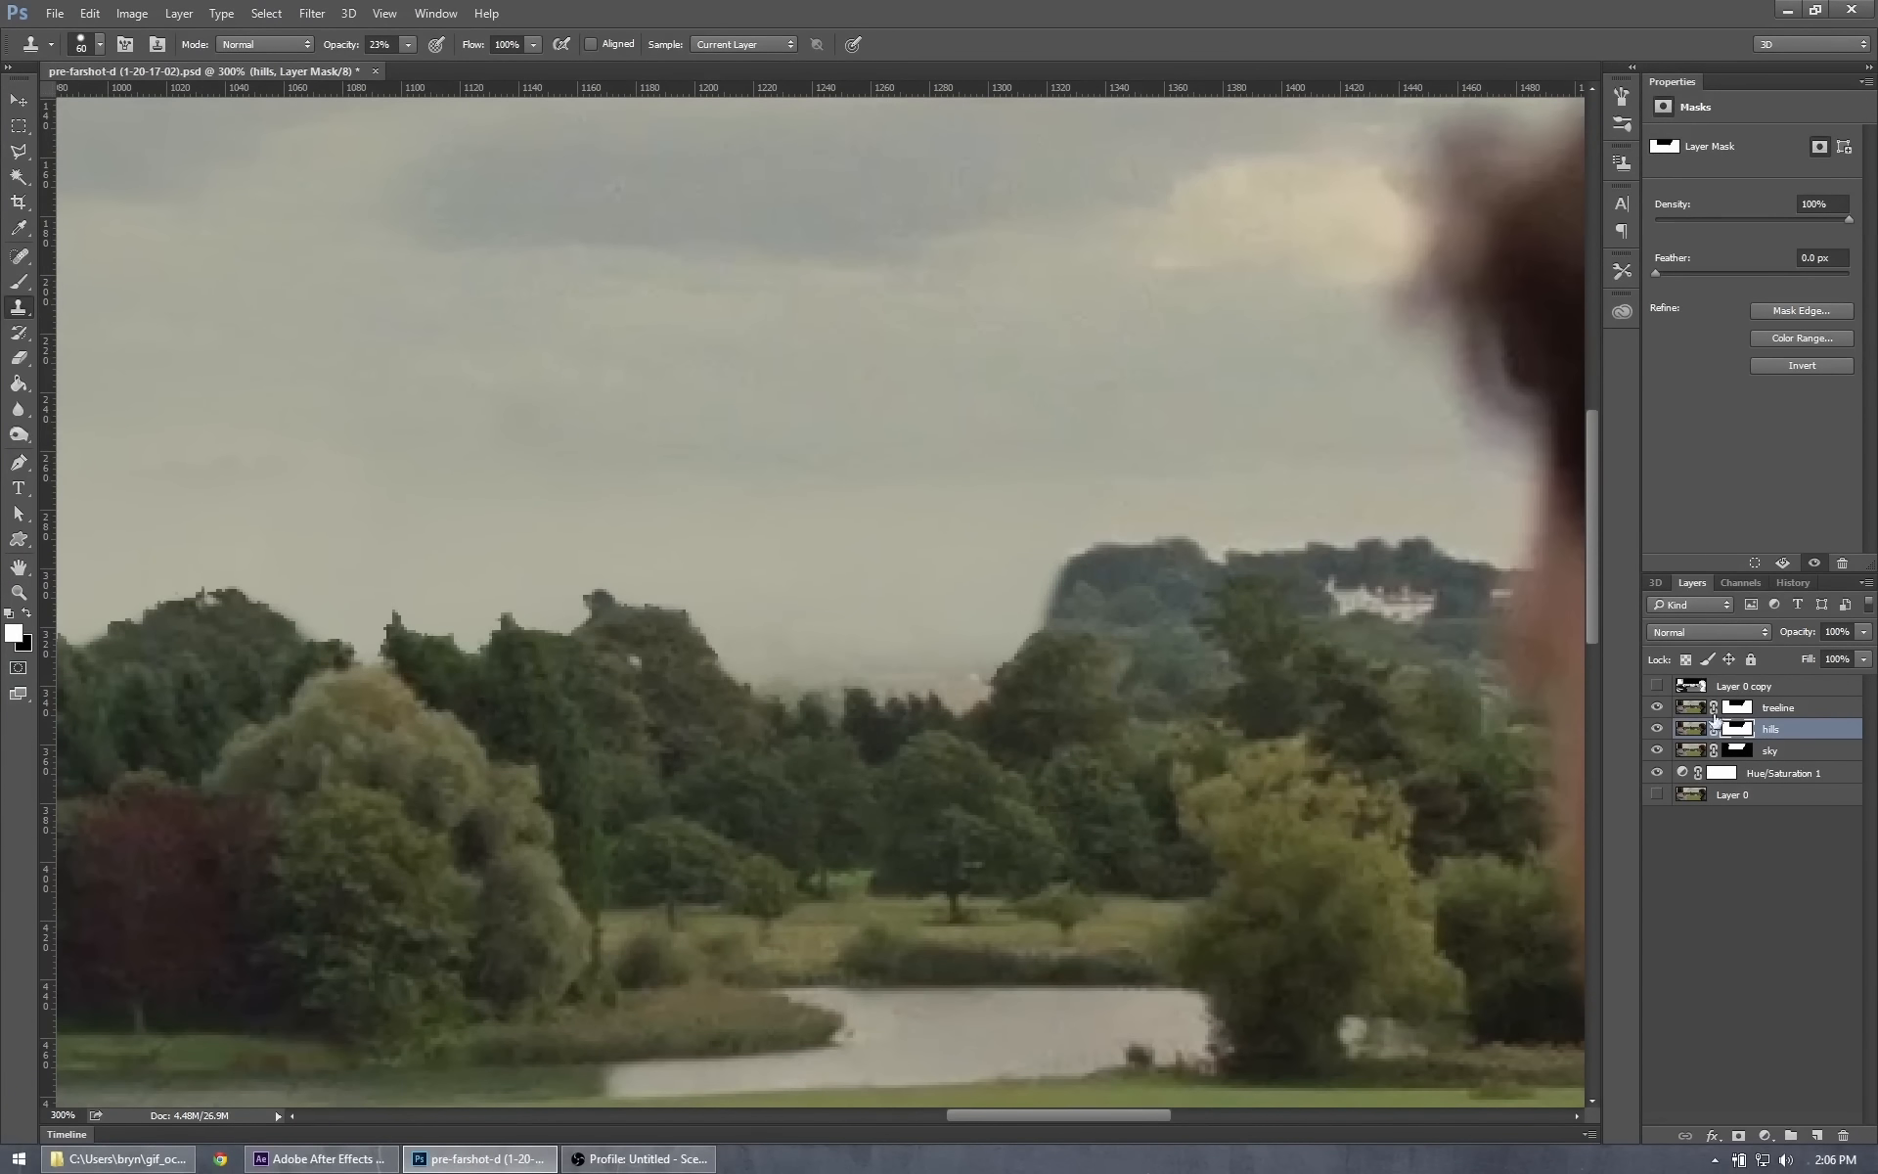
left_click(19, 286)
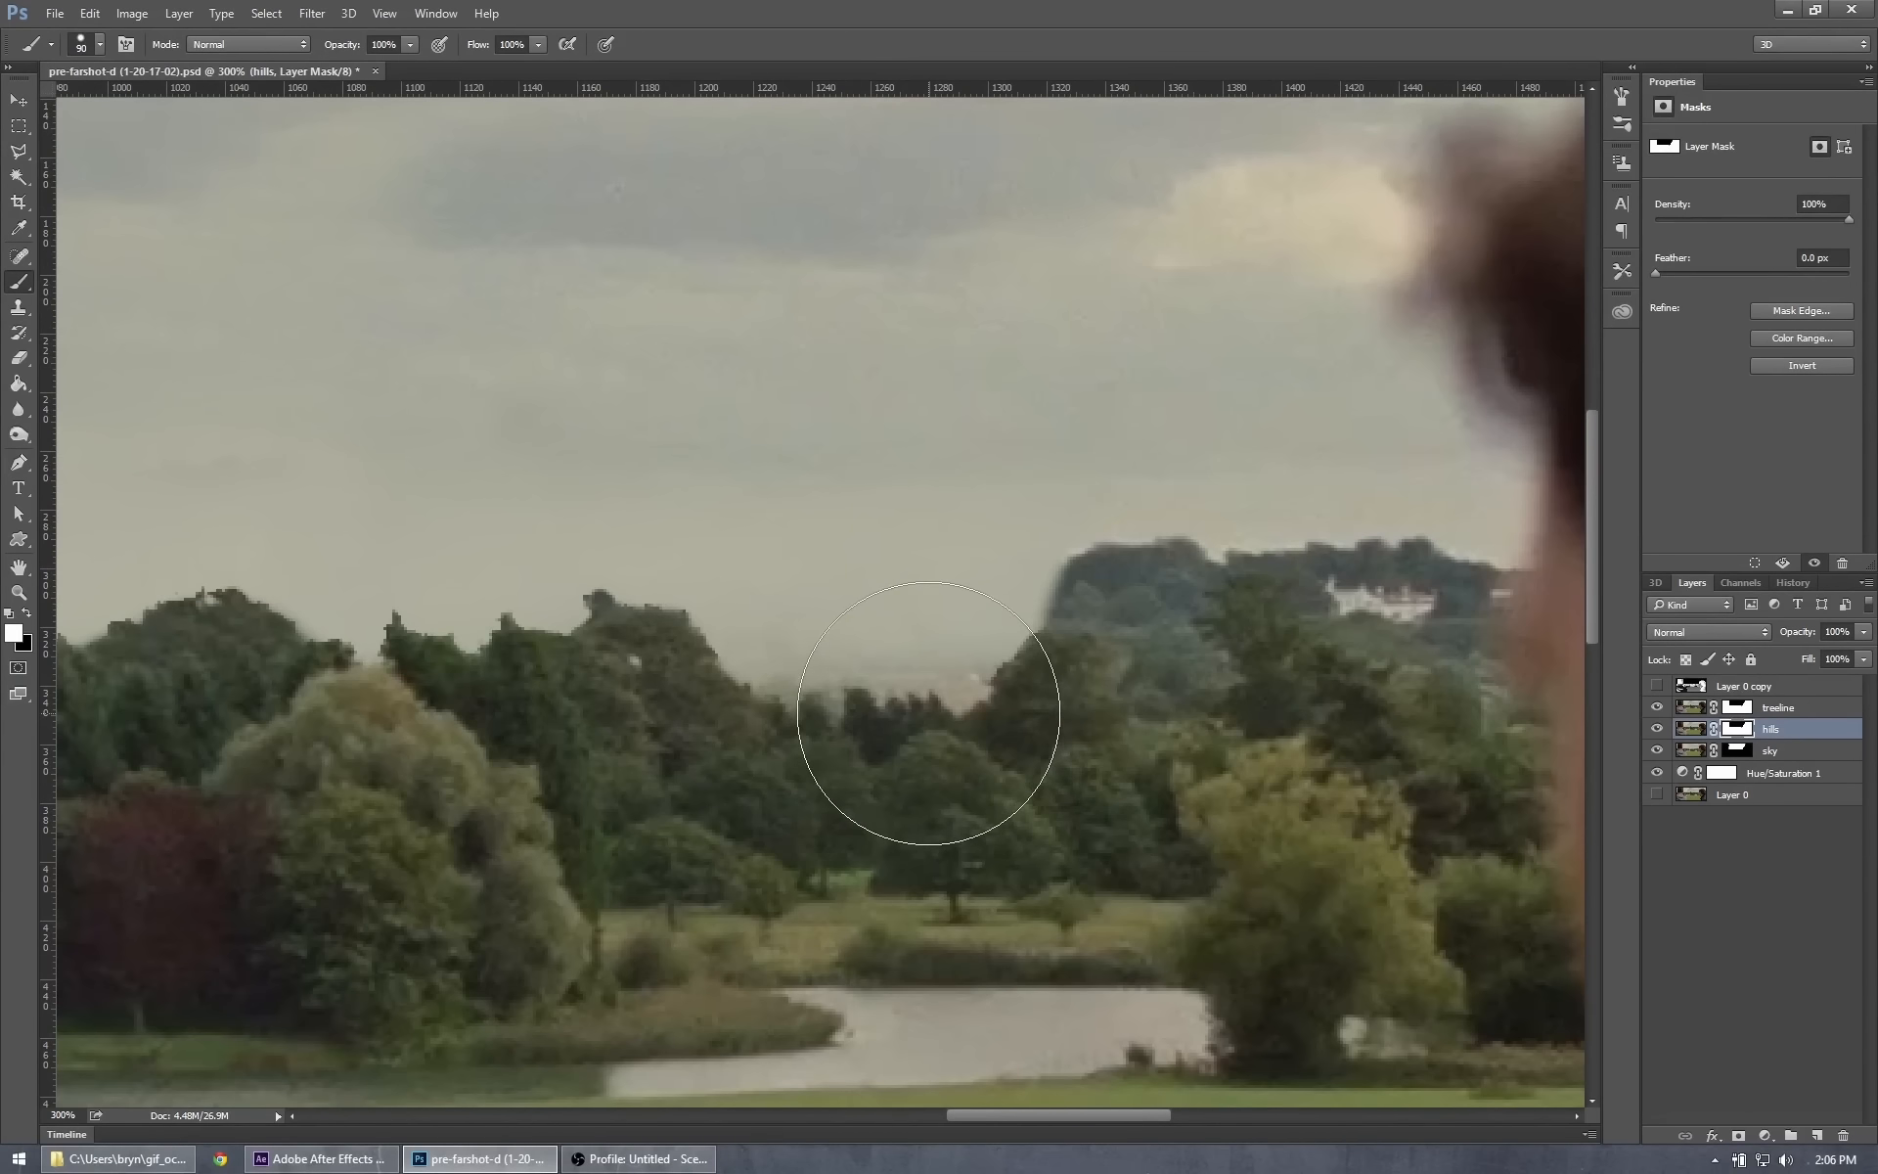
key("bracketleft")
key("bracketleft")
key("bracketleft")
key("bracketleft")
key("bracketleft")
key("bracketleft")
key("bracketleft")
mouse_move(969, 712)
left_mouse_down()
mouse_move(999, 668)
mouse_move(952, 672)
mouse_move(1056, 627)
mouse_move(1066, 584)
mouse_move(789, 588)
mouse_move(756, 615)
mouse_move(610, 616)
mouse_move(578, 596)
mouse_move(567, 615)
mouse_move(766, 669)
mouse_move(825, 715)
mouse_move(1075, 715)
mouse_move(783, 675)
mouse_move(1105, 663)
mouse_move(930, 642)
left_mouse_up()
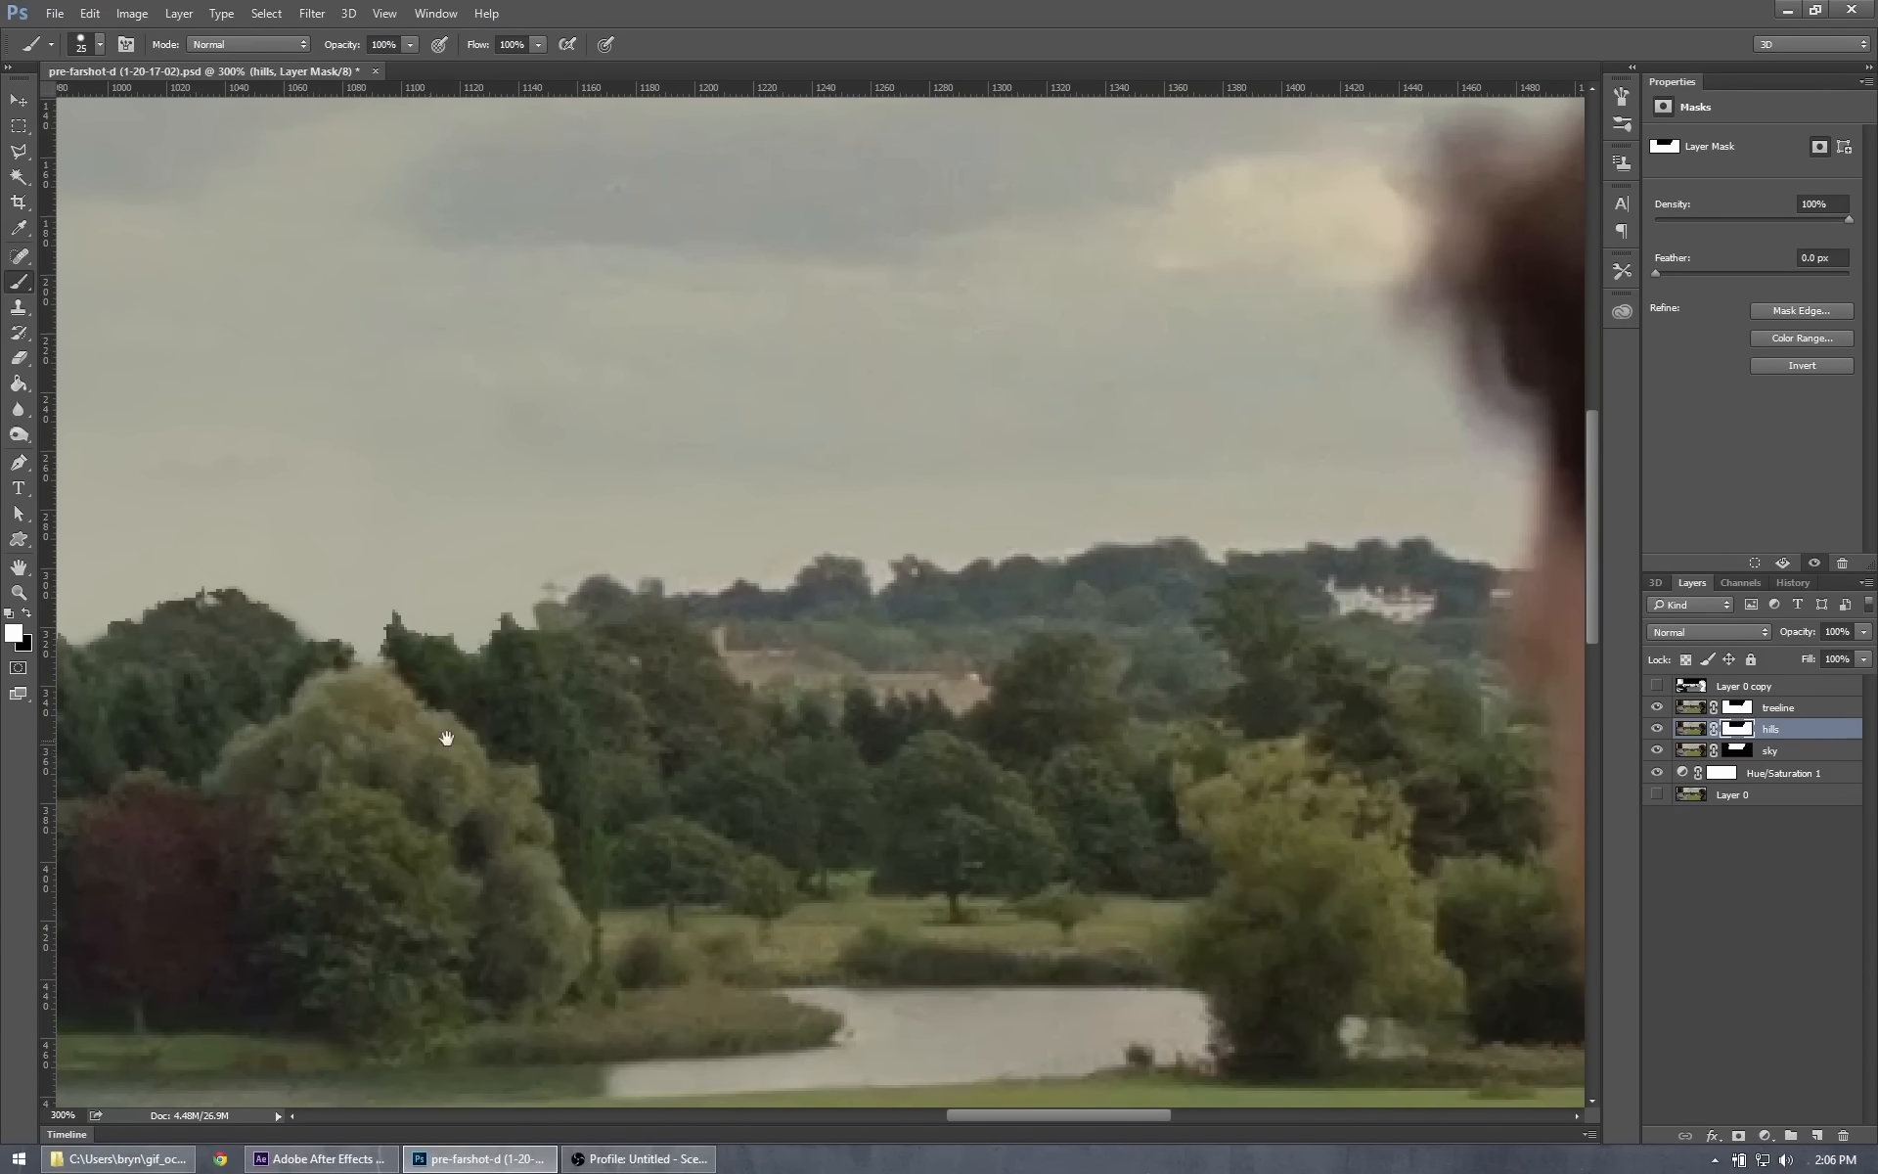
Continue painting white on the hills mask along the skyline above the central trees and on toward the trees at their left.
left_click_drag(446, 739, 1003, 755)
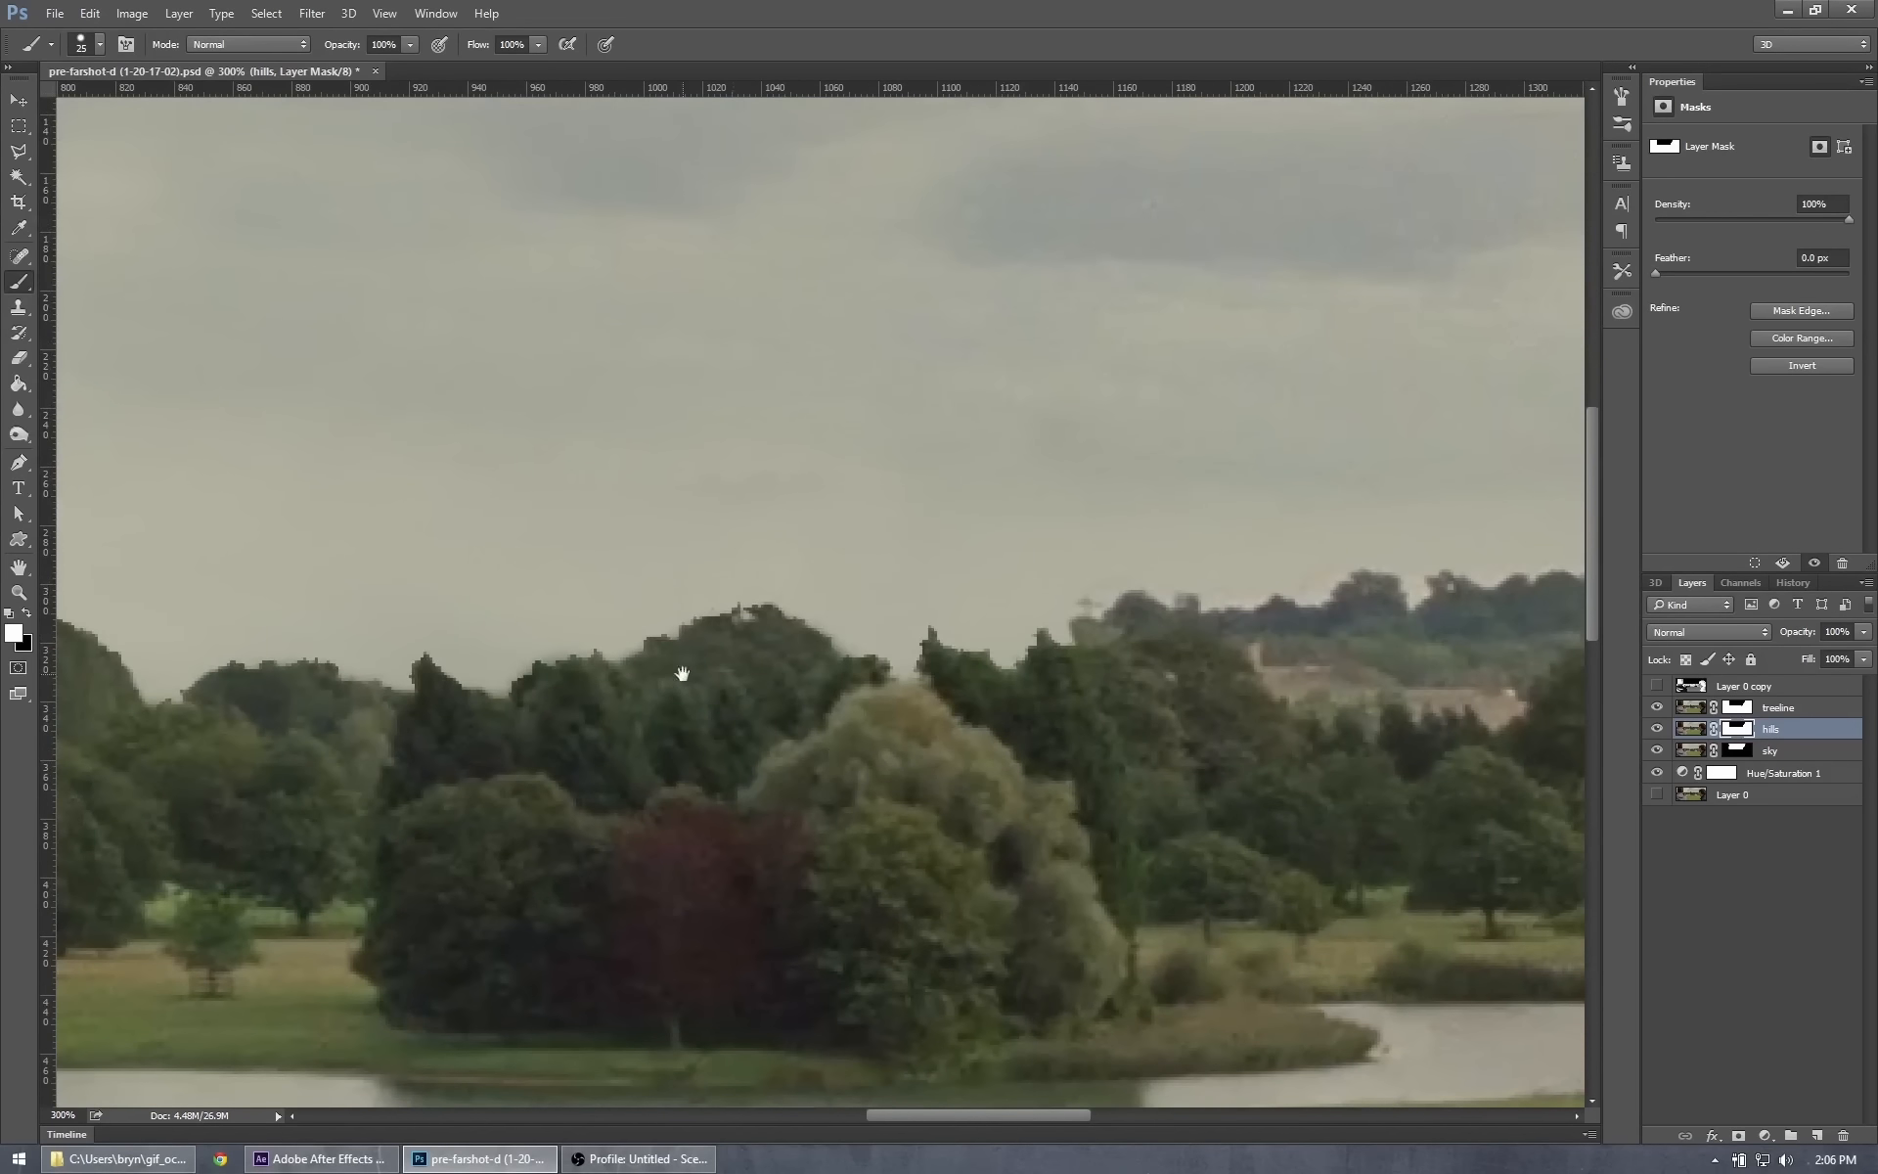
mouse_move(681, 673)
left_mouse_down()
mouse_move(983, 681)
mouse_move(653, 605)
mouse_move(663, 689)
left_mouse_up()
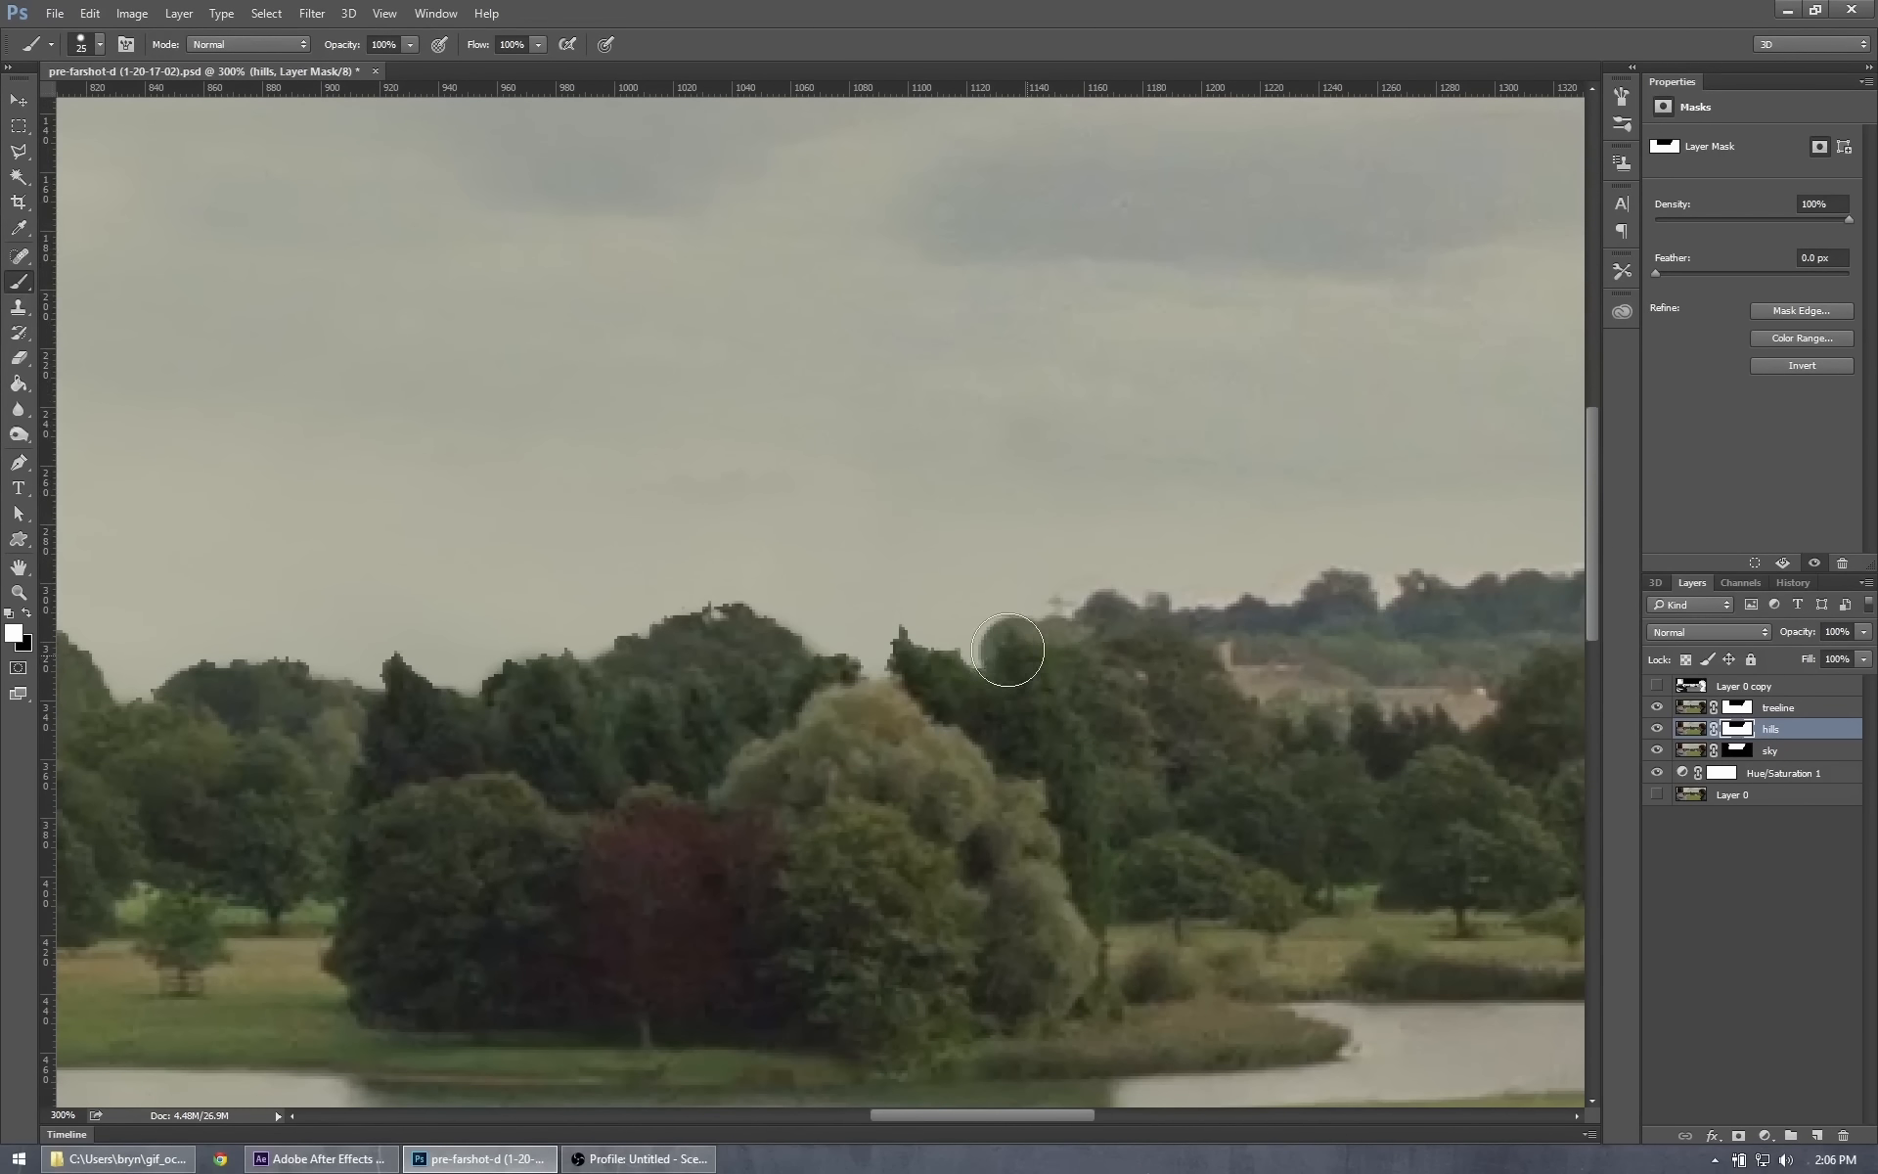
left_click(1007, 649)
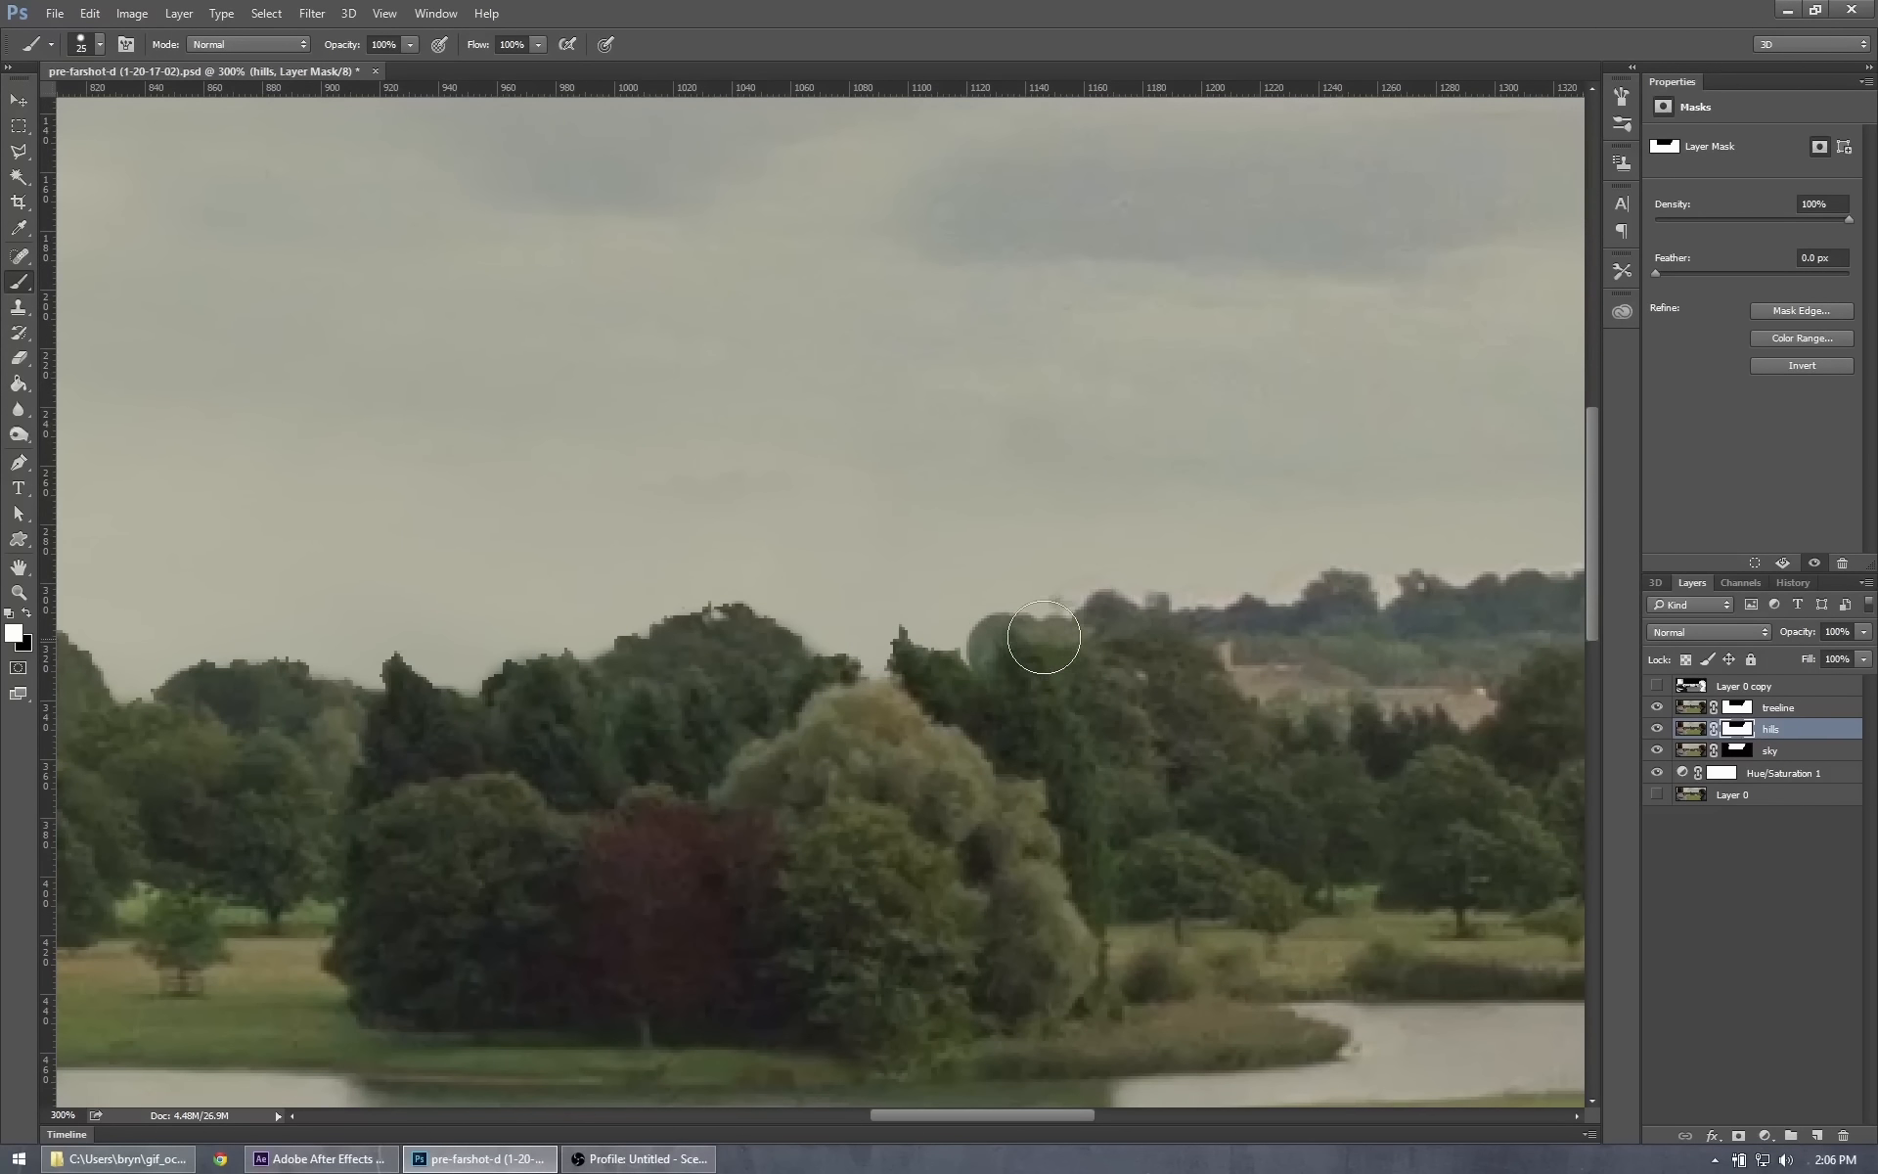
left_click(995, 640)
mouse_move(985, 627)
left_mouse_down()
mouse_move(884, 630)
mouse_move(952, 686)
mouse_move(837, 665)
mouse_move(870, 631)
mouse_move(834, 619)
mouse_move(731, 614)
mouse_move(452, 644)
mouse_move(495, 636)
mouse_move(472, 626)
mouse_move(460, 670)
mouse_move(398, 682)
mouse_move(481, 678)
mouse_move(350, 678)
mouse_move(318, 697)
mouse_move(727, 781)
left_mouse_up()
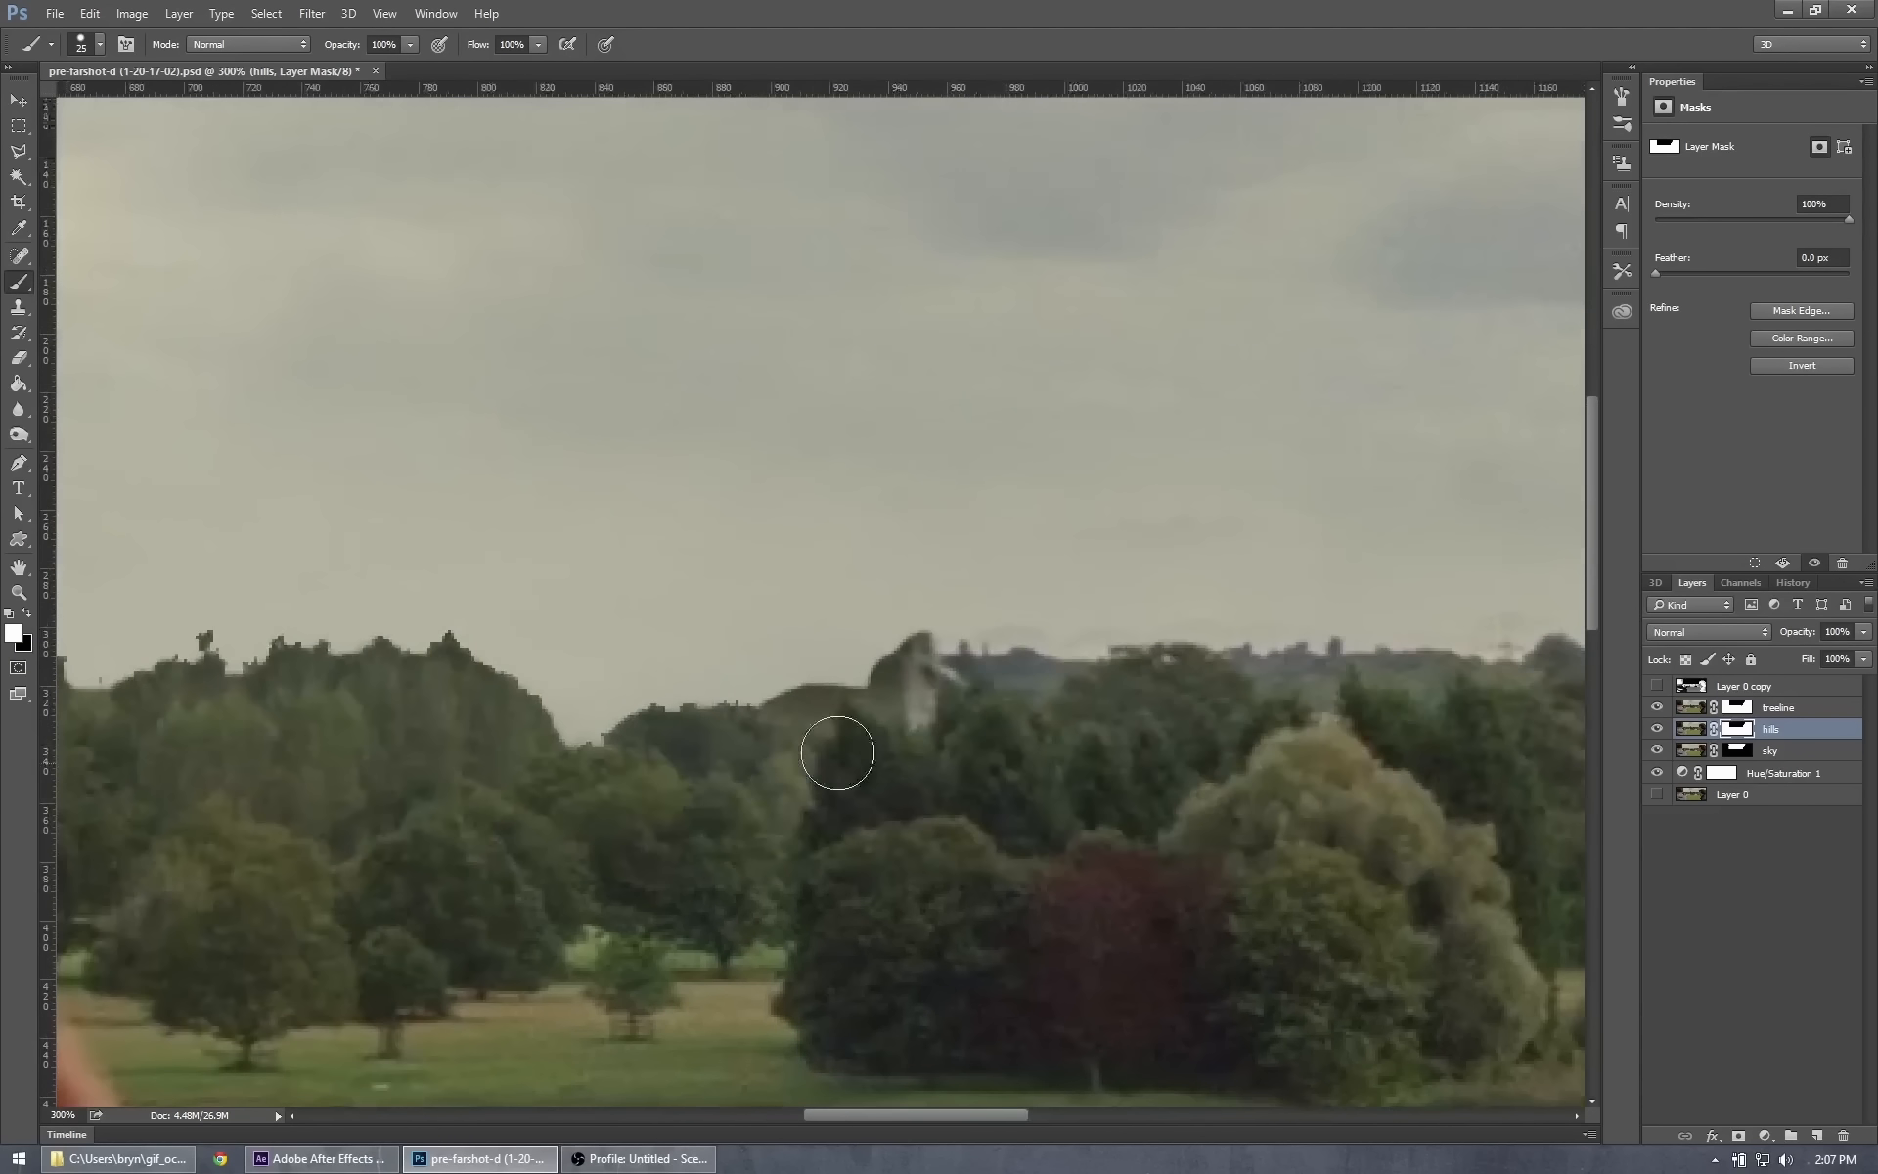
mouse_move(557, 754)
left_mouse_down()
mouse_move(777, 727)
mouse_move(895, 682)
mouse_move(832, 679)
mouse_move(935, 671)
mouse_move(675, 664)
mouse_move(848, 655)
mouse_move(683, 681)
mouse_move(685, 698)
mouse_move(963, 690)
mouse_move(594, 700)
mouse_move(626, 673)
mouse_move(648, 679)
mouse_move(533, 708)
mouse_move(498, 706)
mouse_move(582, 665)
mouse_move(517, 661)
left_mouse_up()
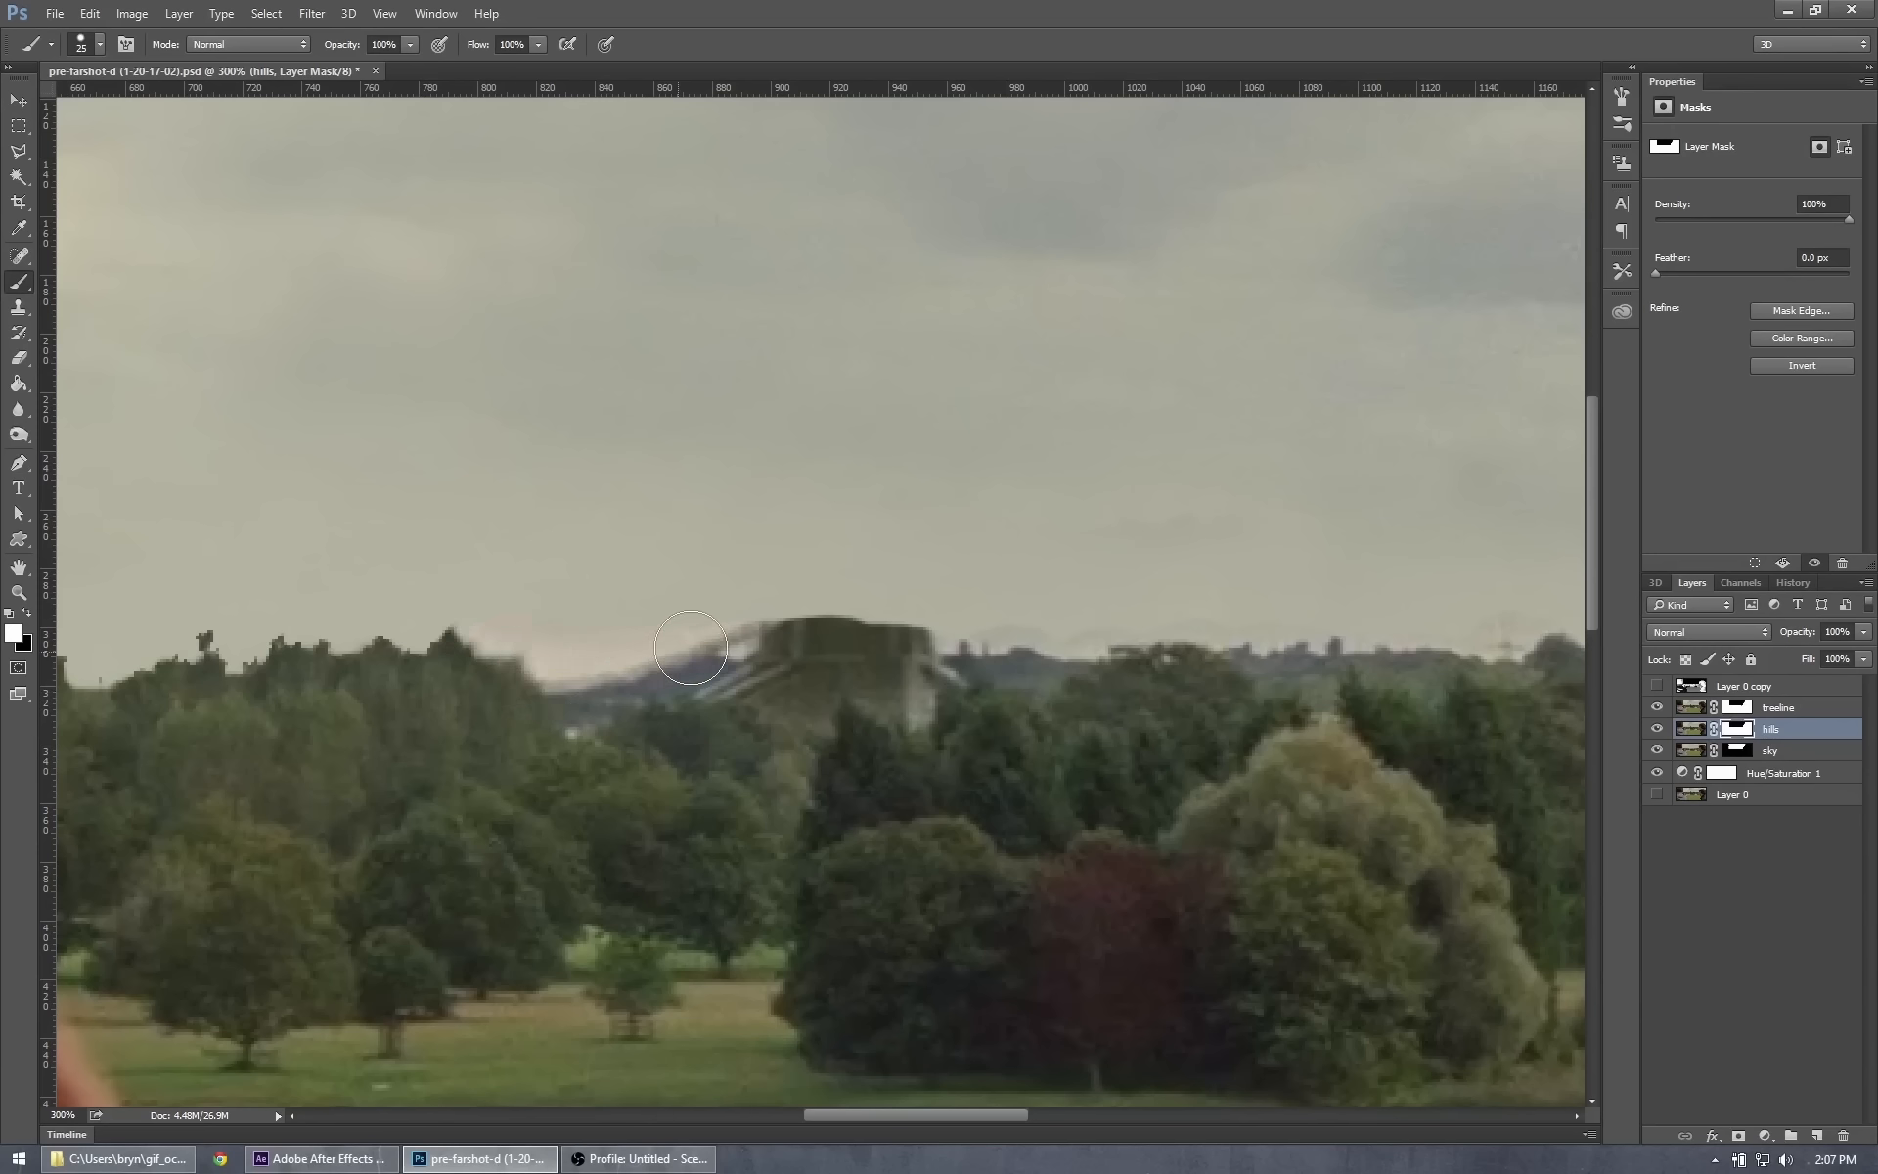
mouse_move(705, 655)
left_mouse_down()
mouse_move(461, 684)
mouse_move(671, 683)
mouse_move(551, 694)
left_mouse_up()
Hide the sky layer, show Layer 0, and select the Hue/Saturation 1 adjustment layer.
left_click(1656, 752)
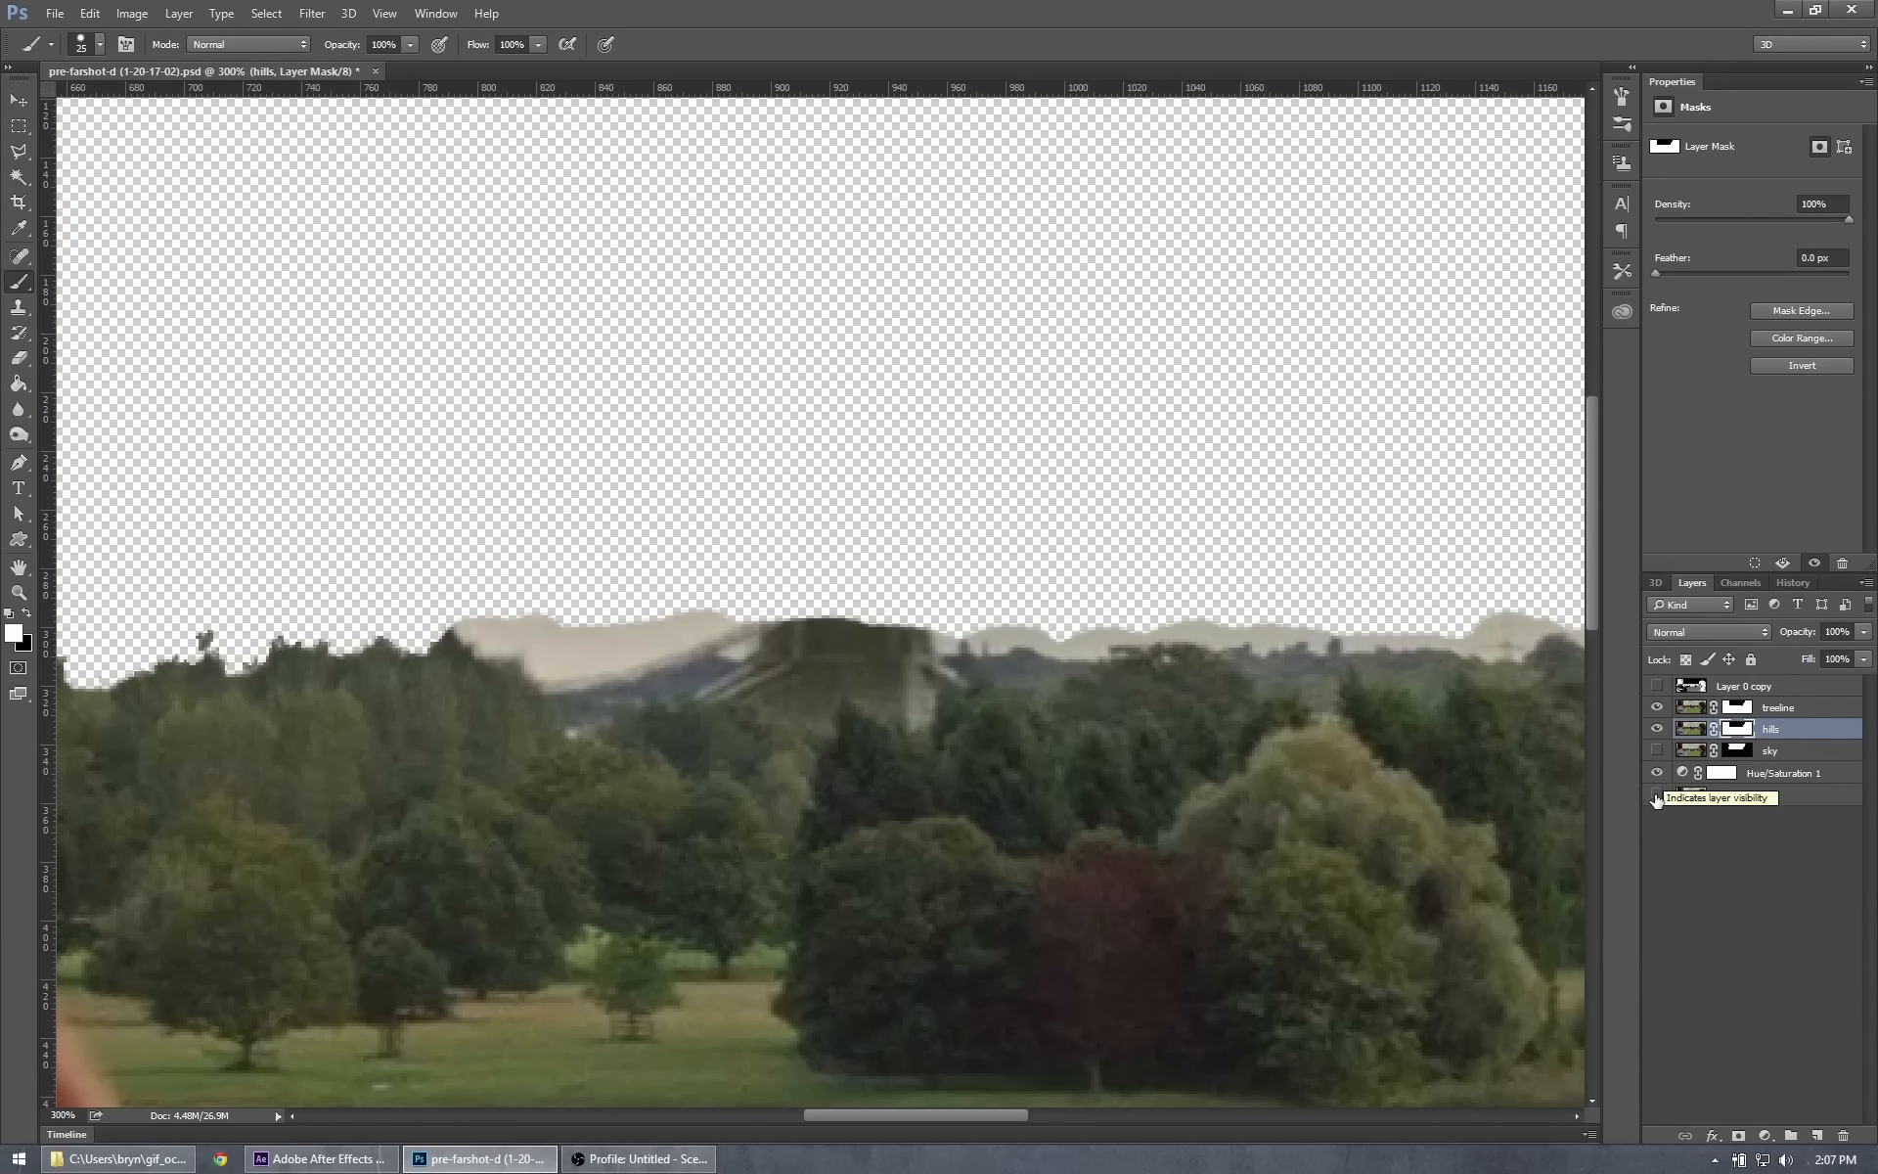
left_click(1656, 796)
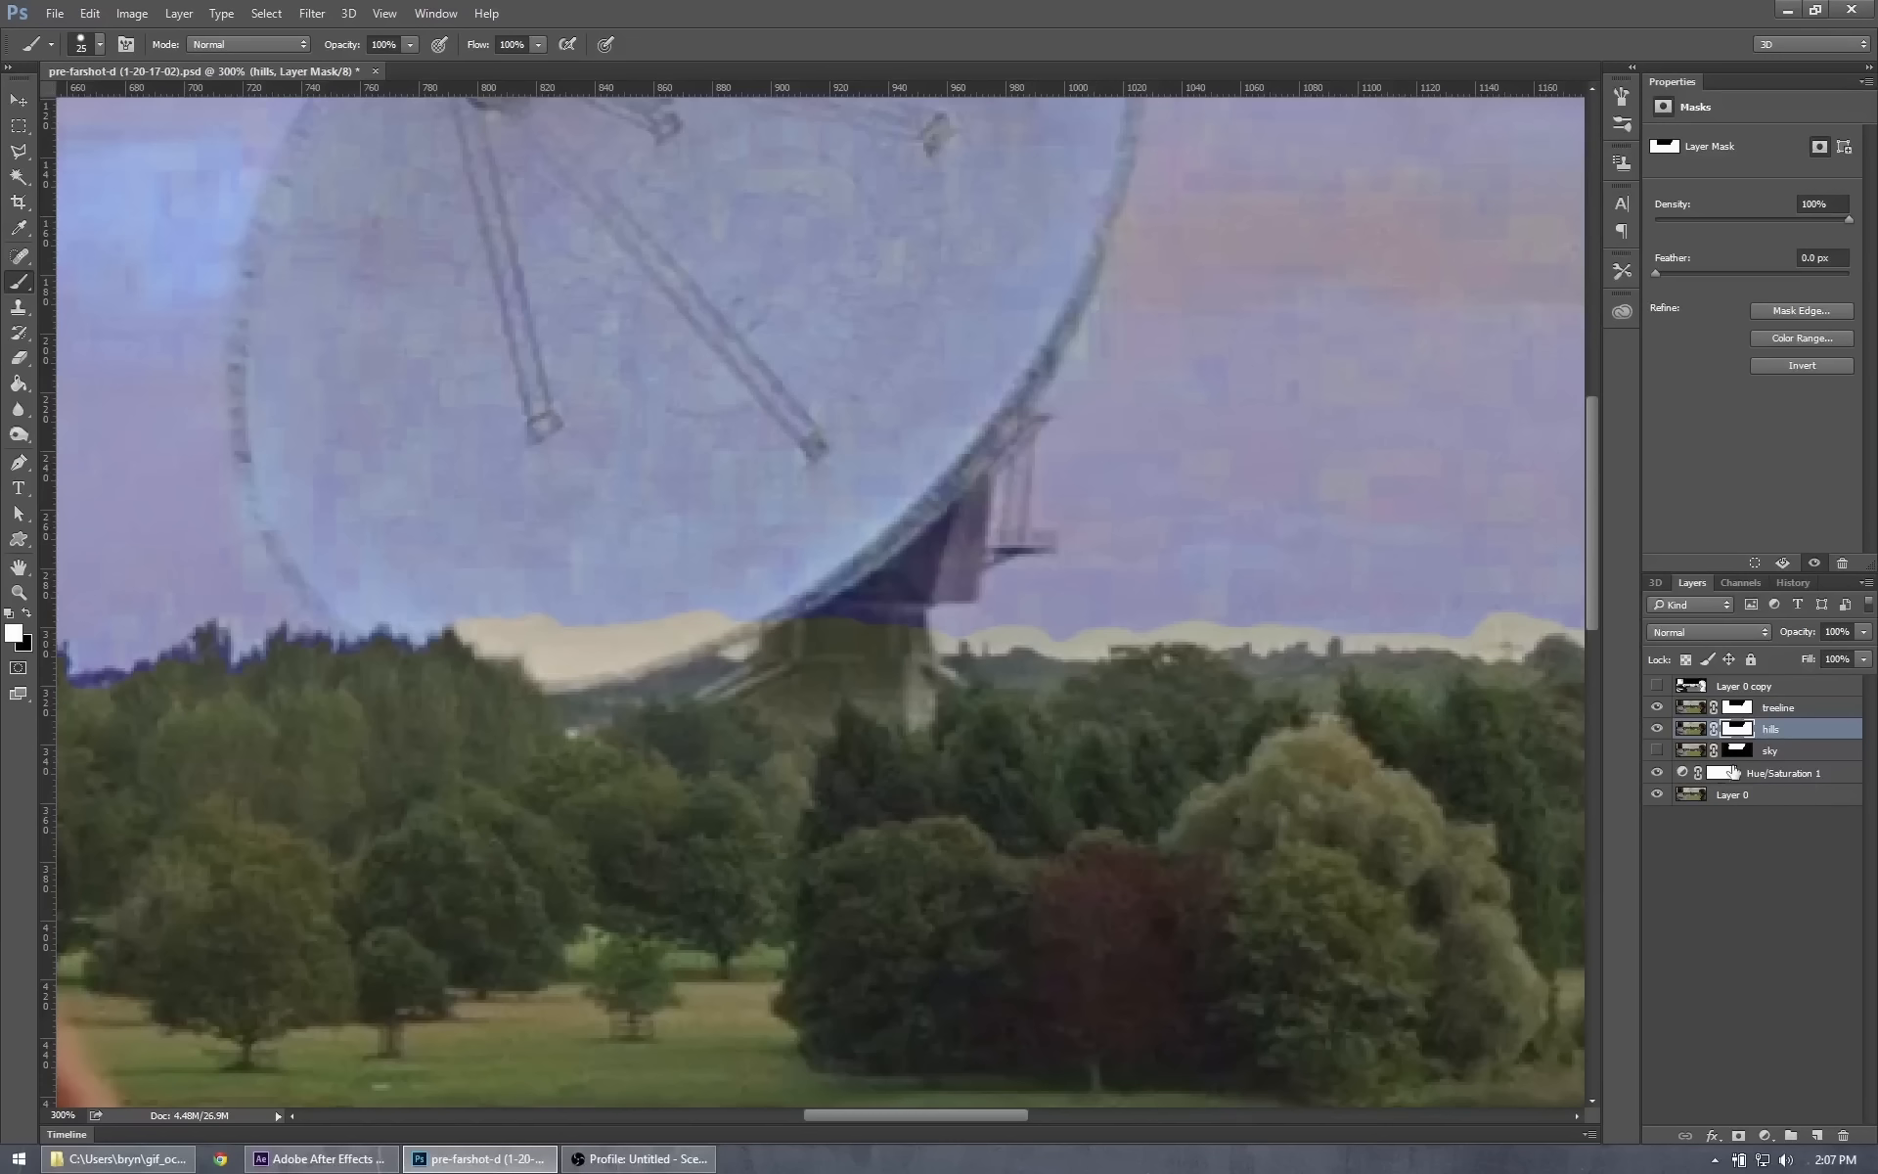
left_click(1794, 775)
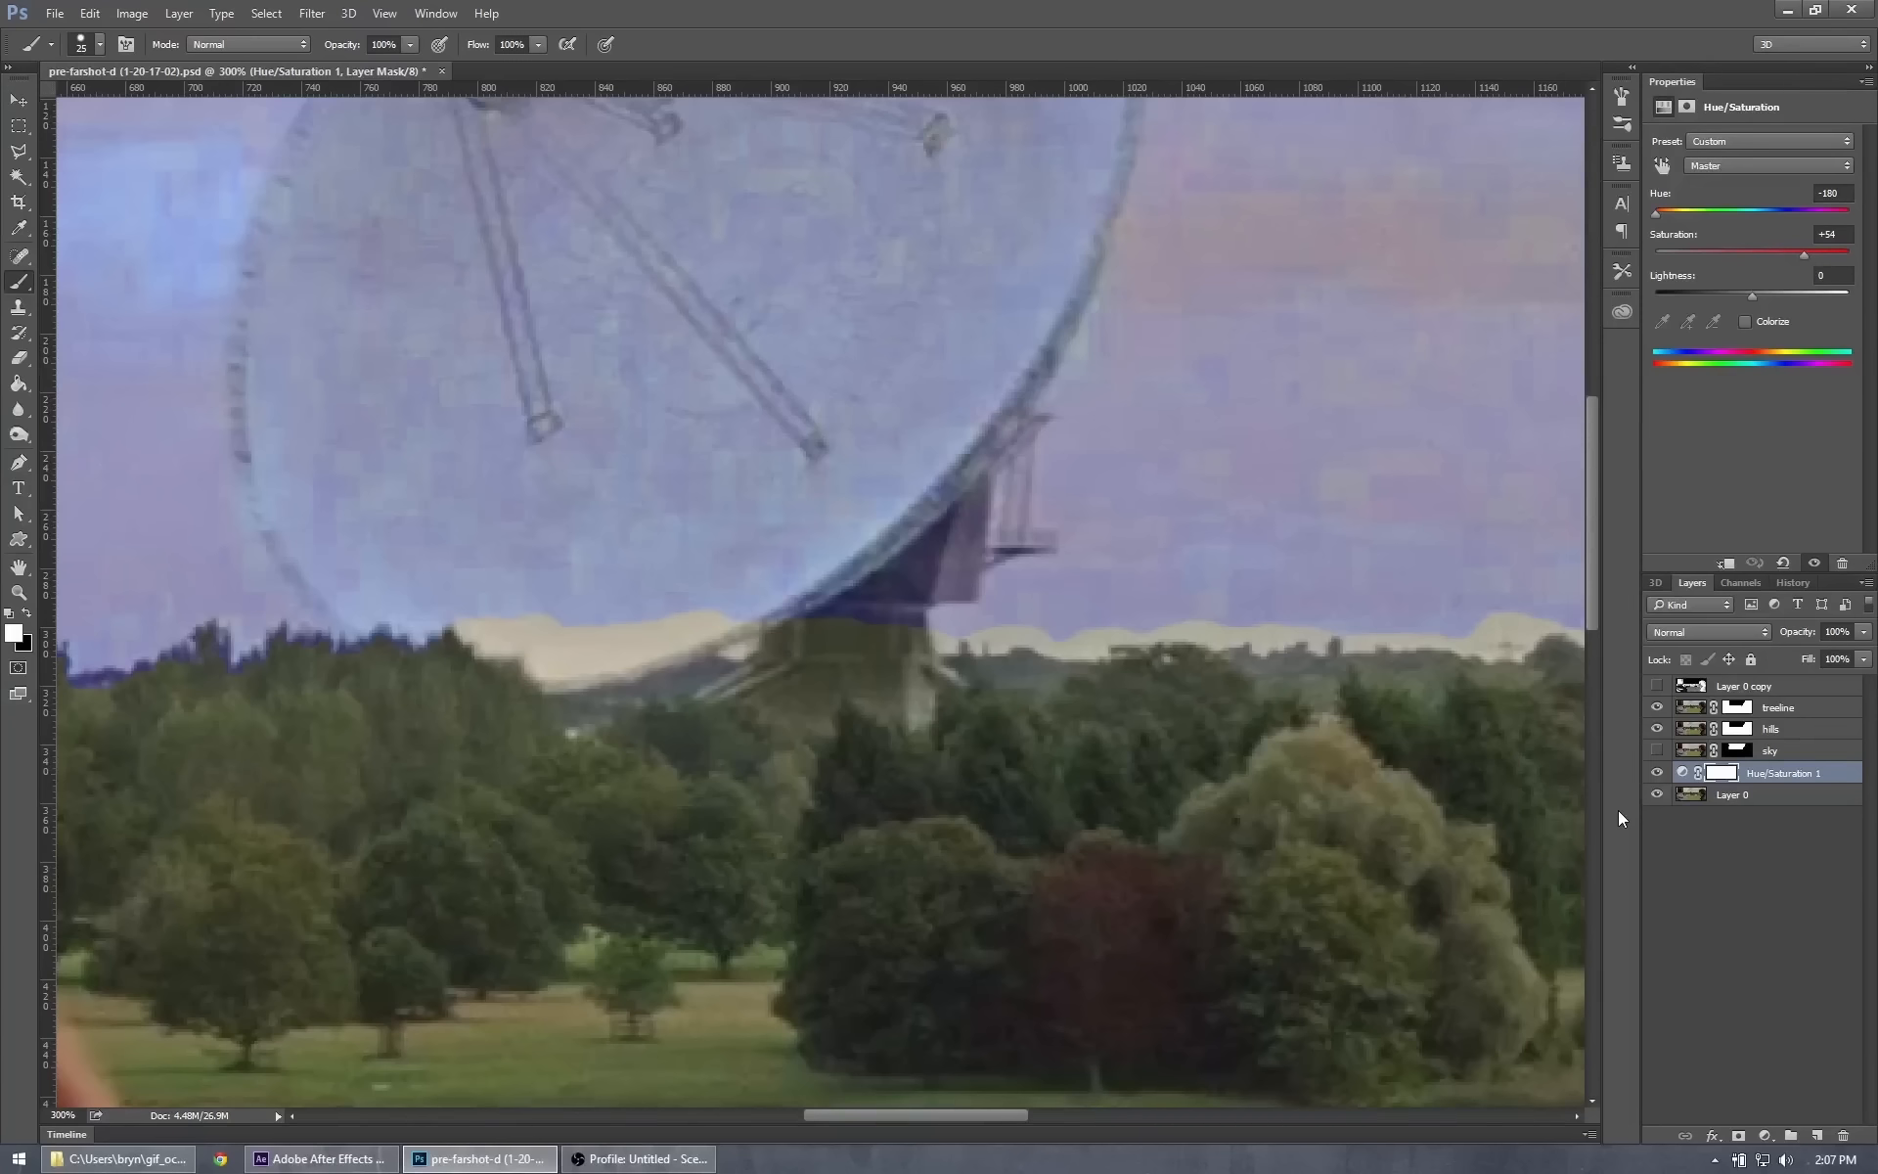
Add a 1 px outside Stroke effect in pure red to the hills layer to outline its mask edge.
double_click(1794, 731)
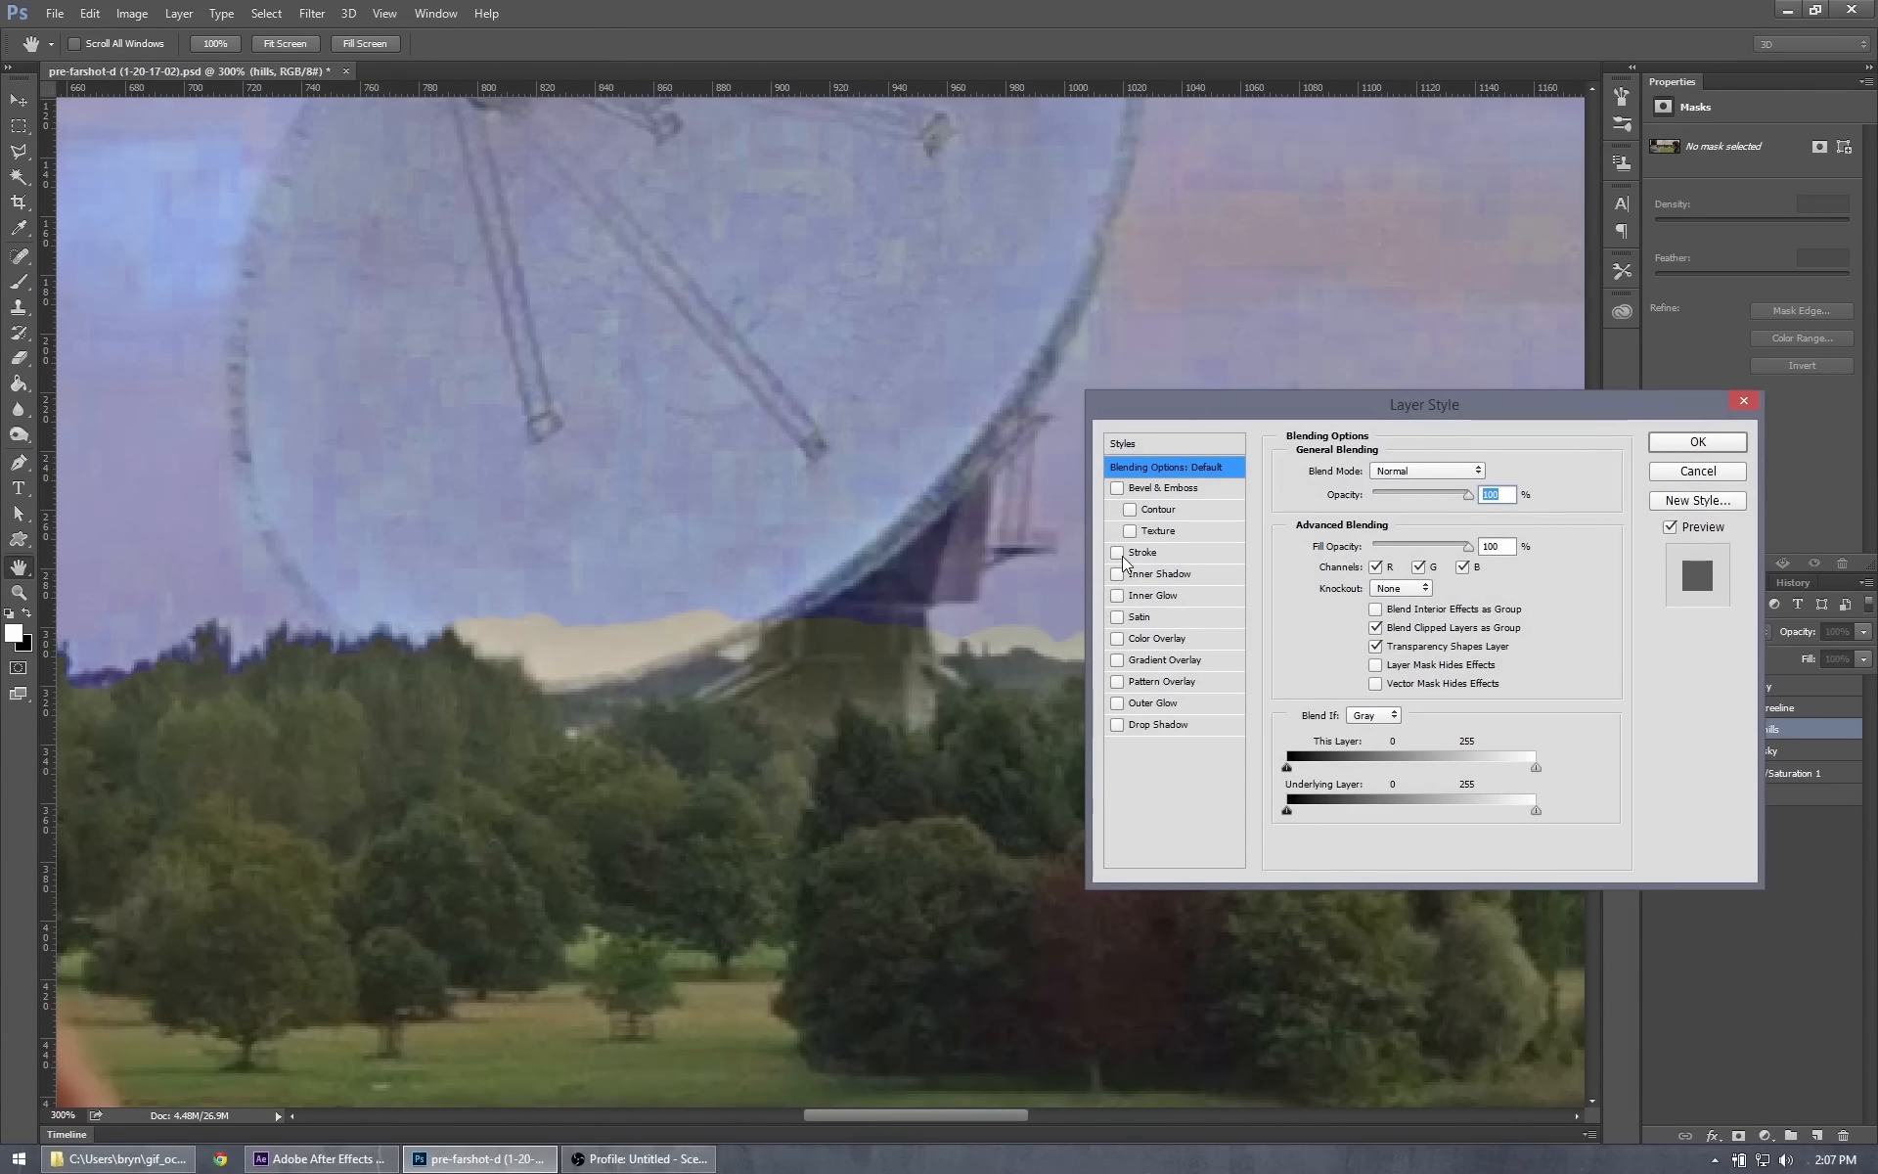
left_click(1116, 553)
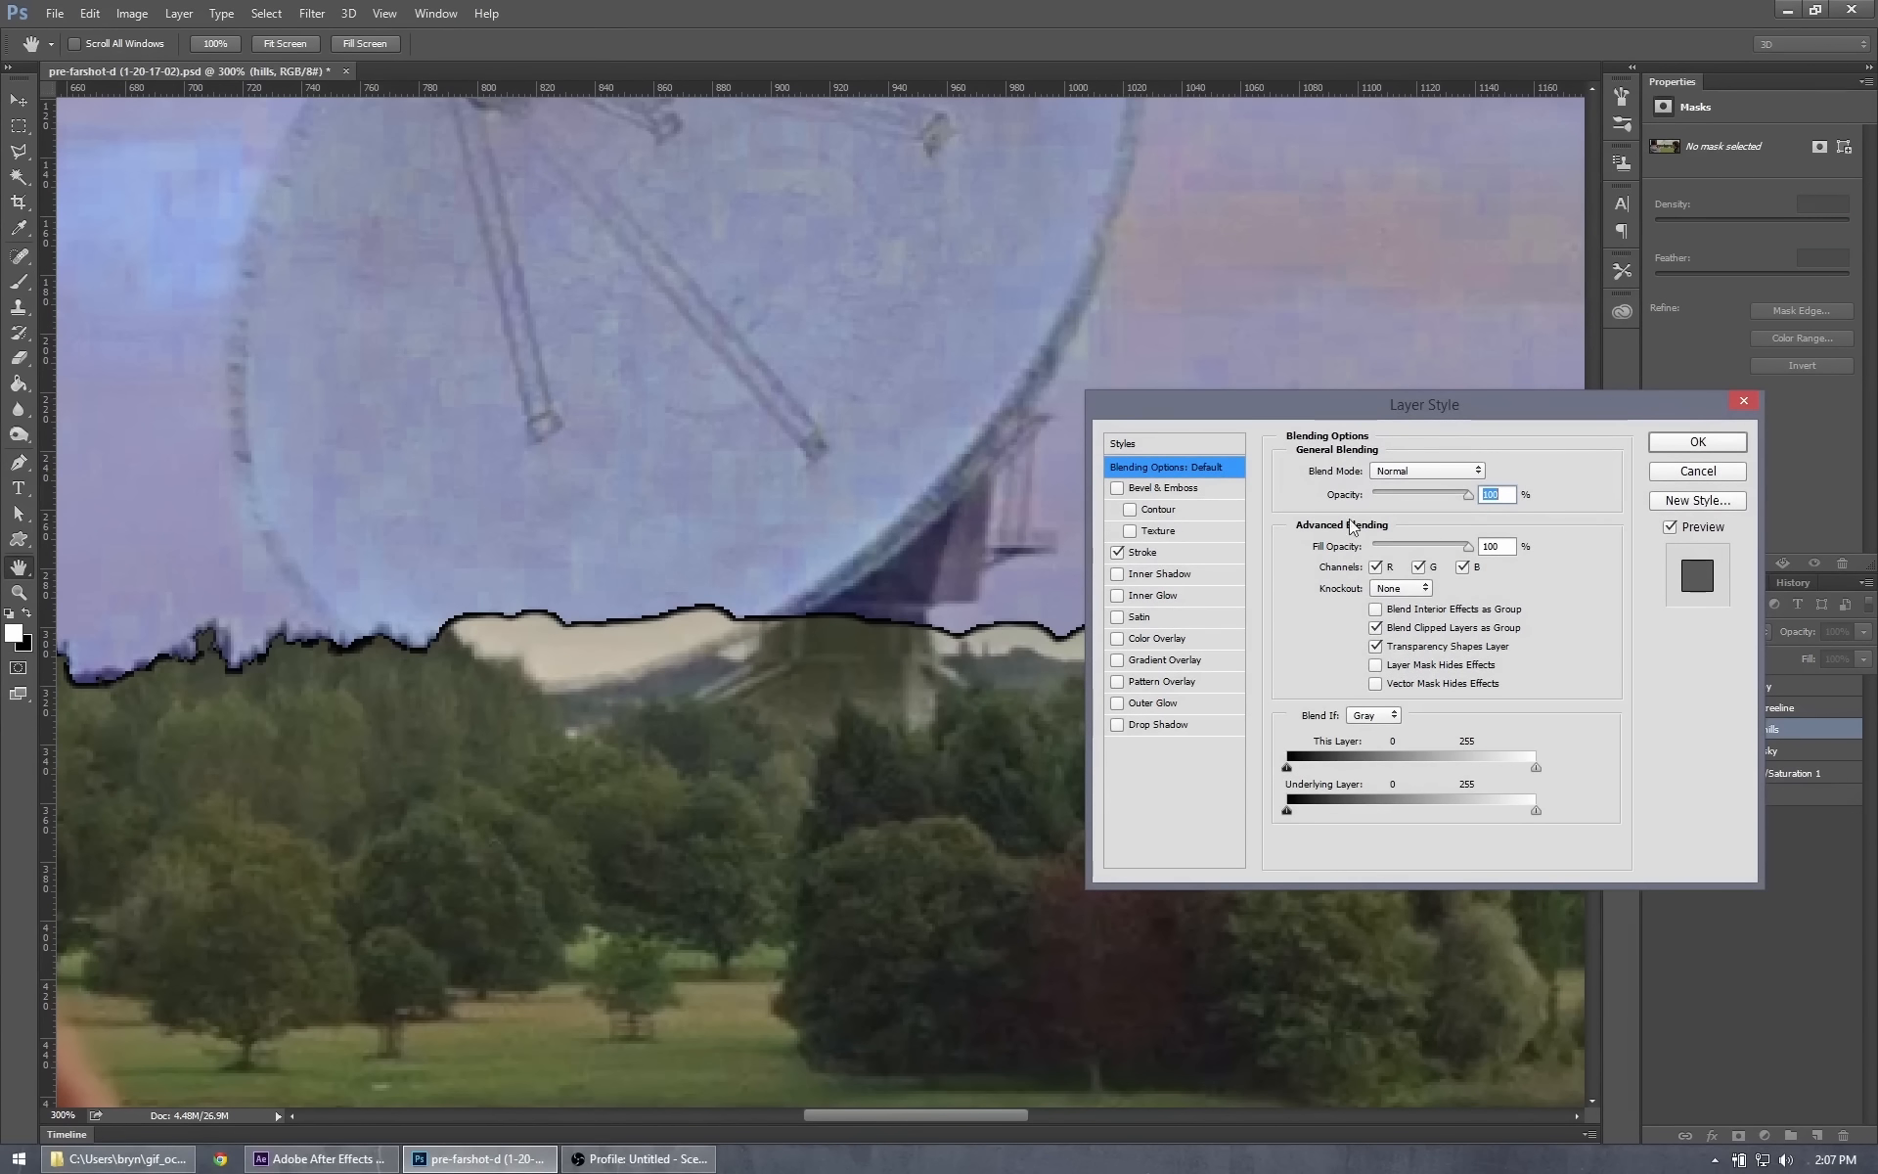
left_click(1147, 554)
left_click(1342, 612)
left_click(1288, 538)
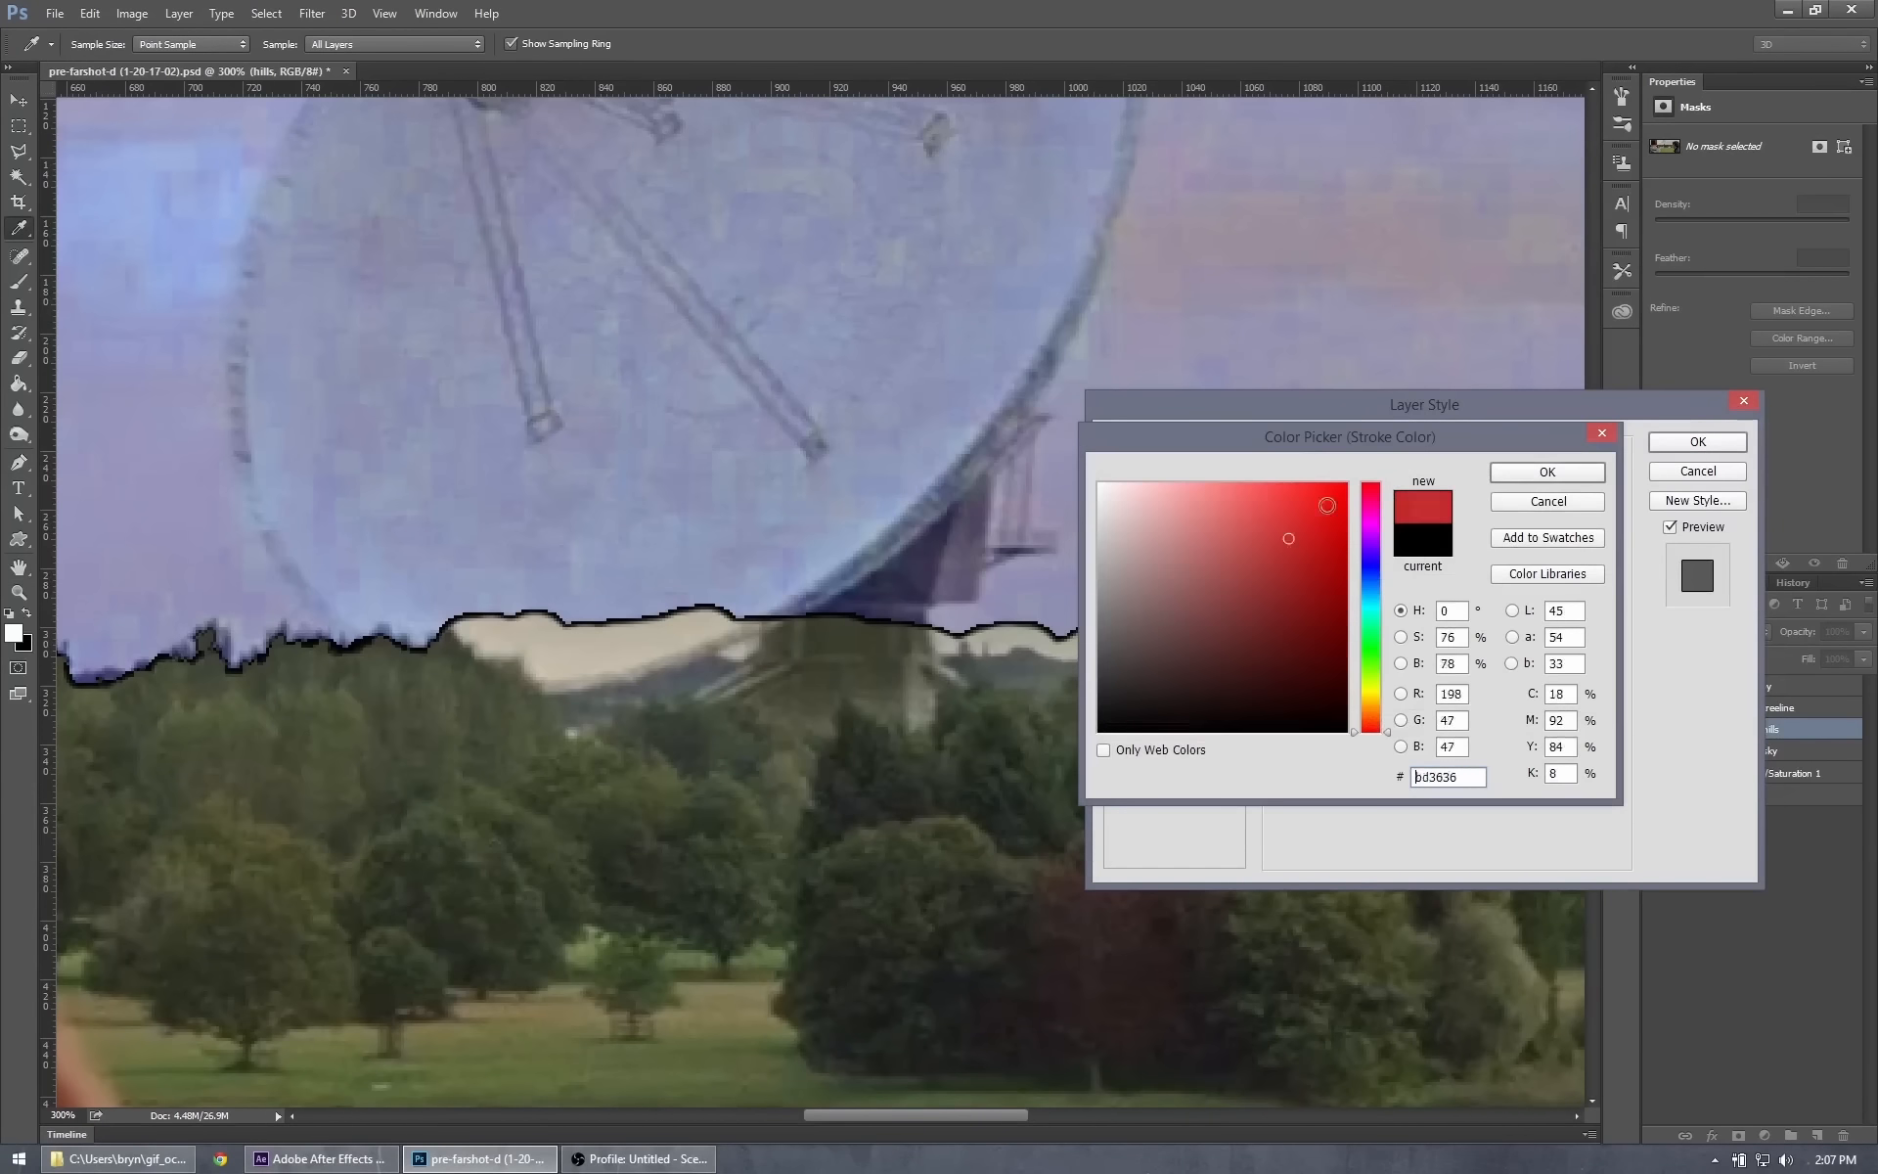
left_click_drag(1326, 505, 1346, 483)
left_click(1545, 472)
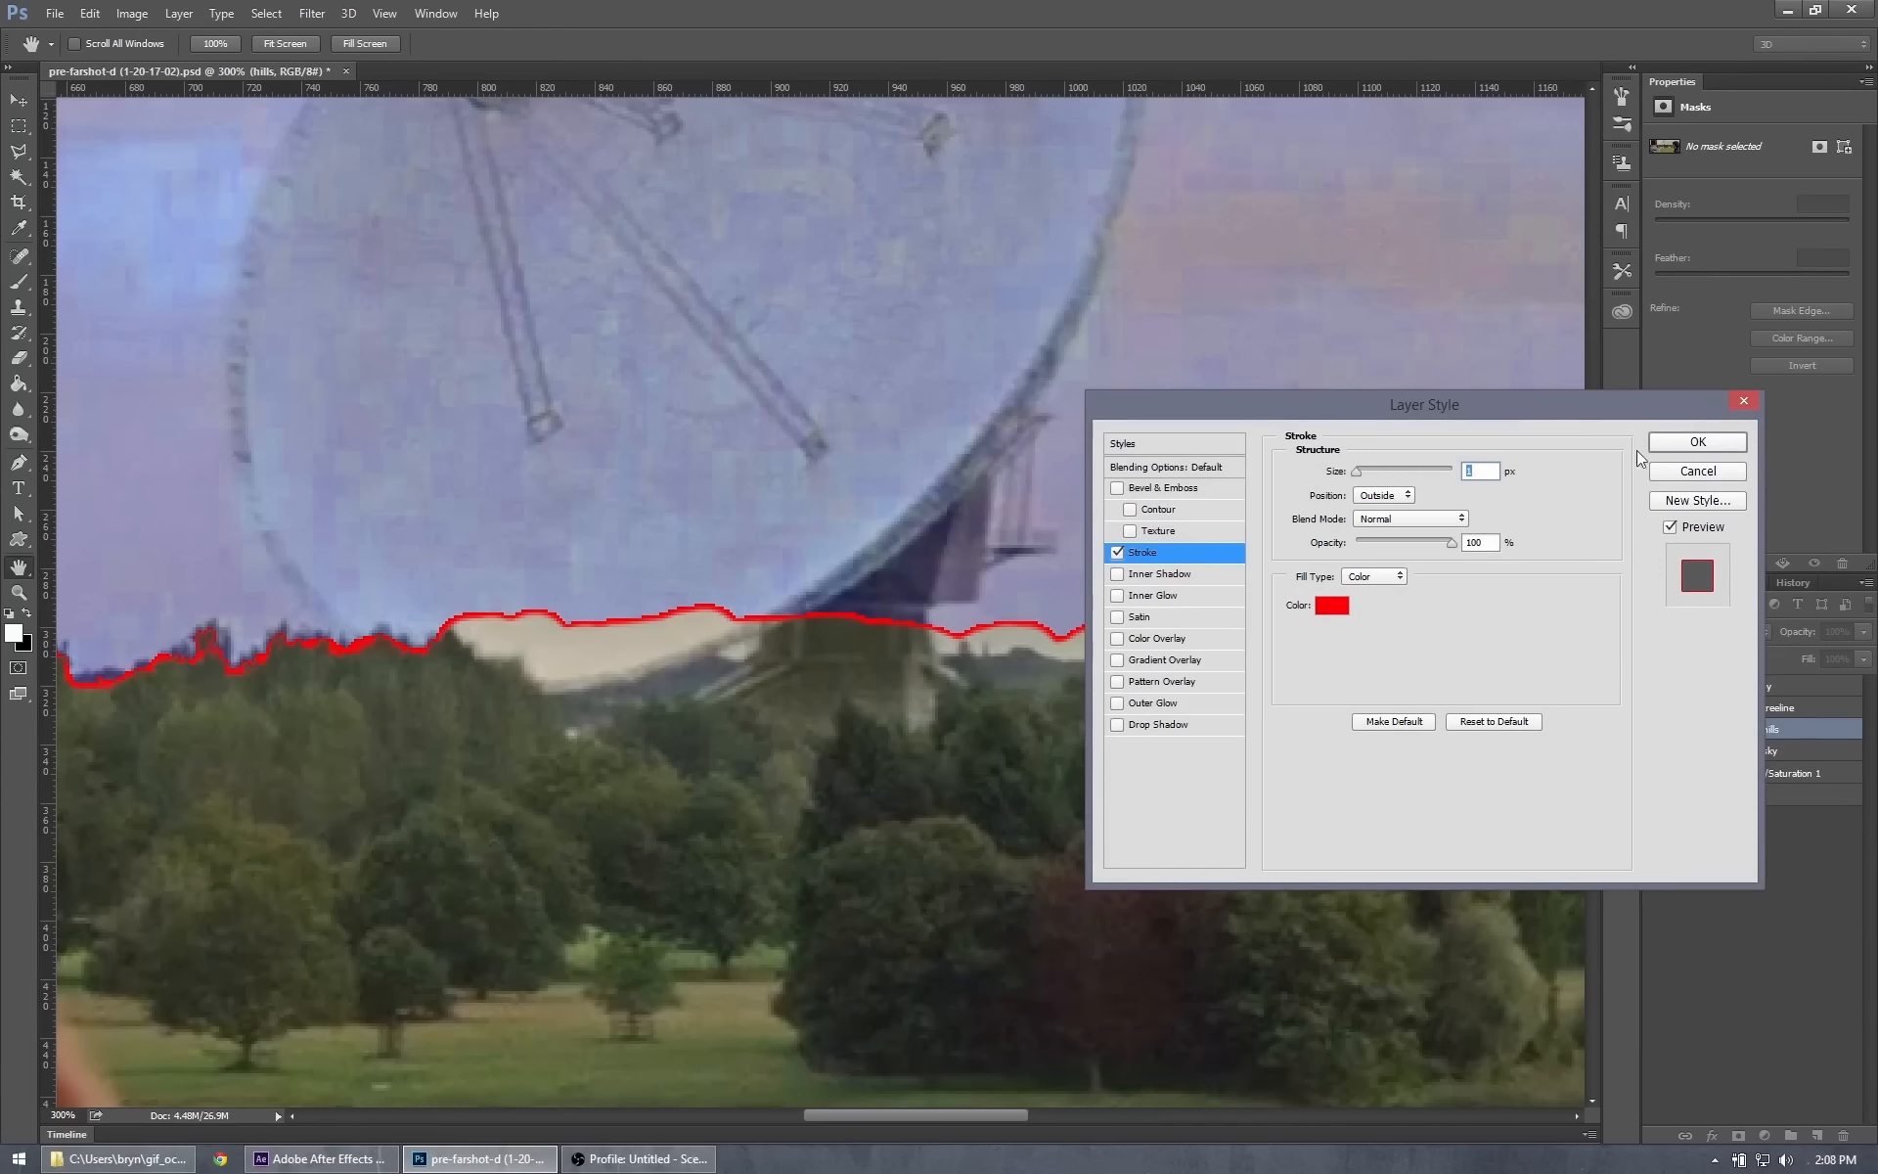
left_click(1684, 440)
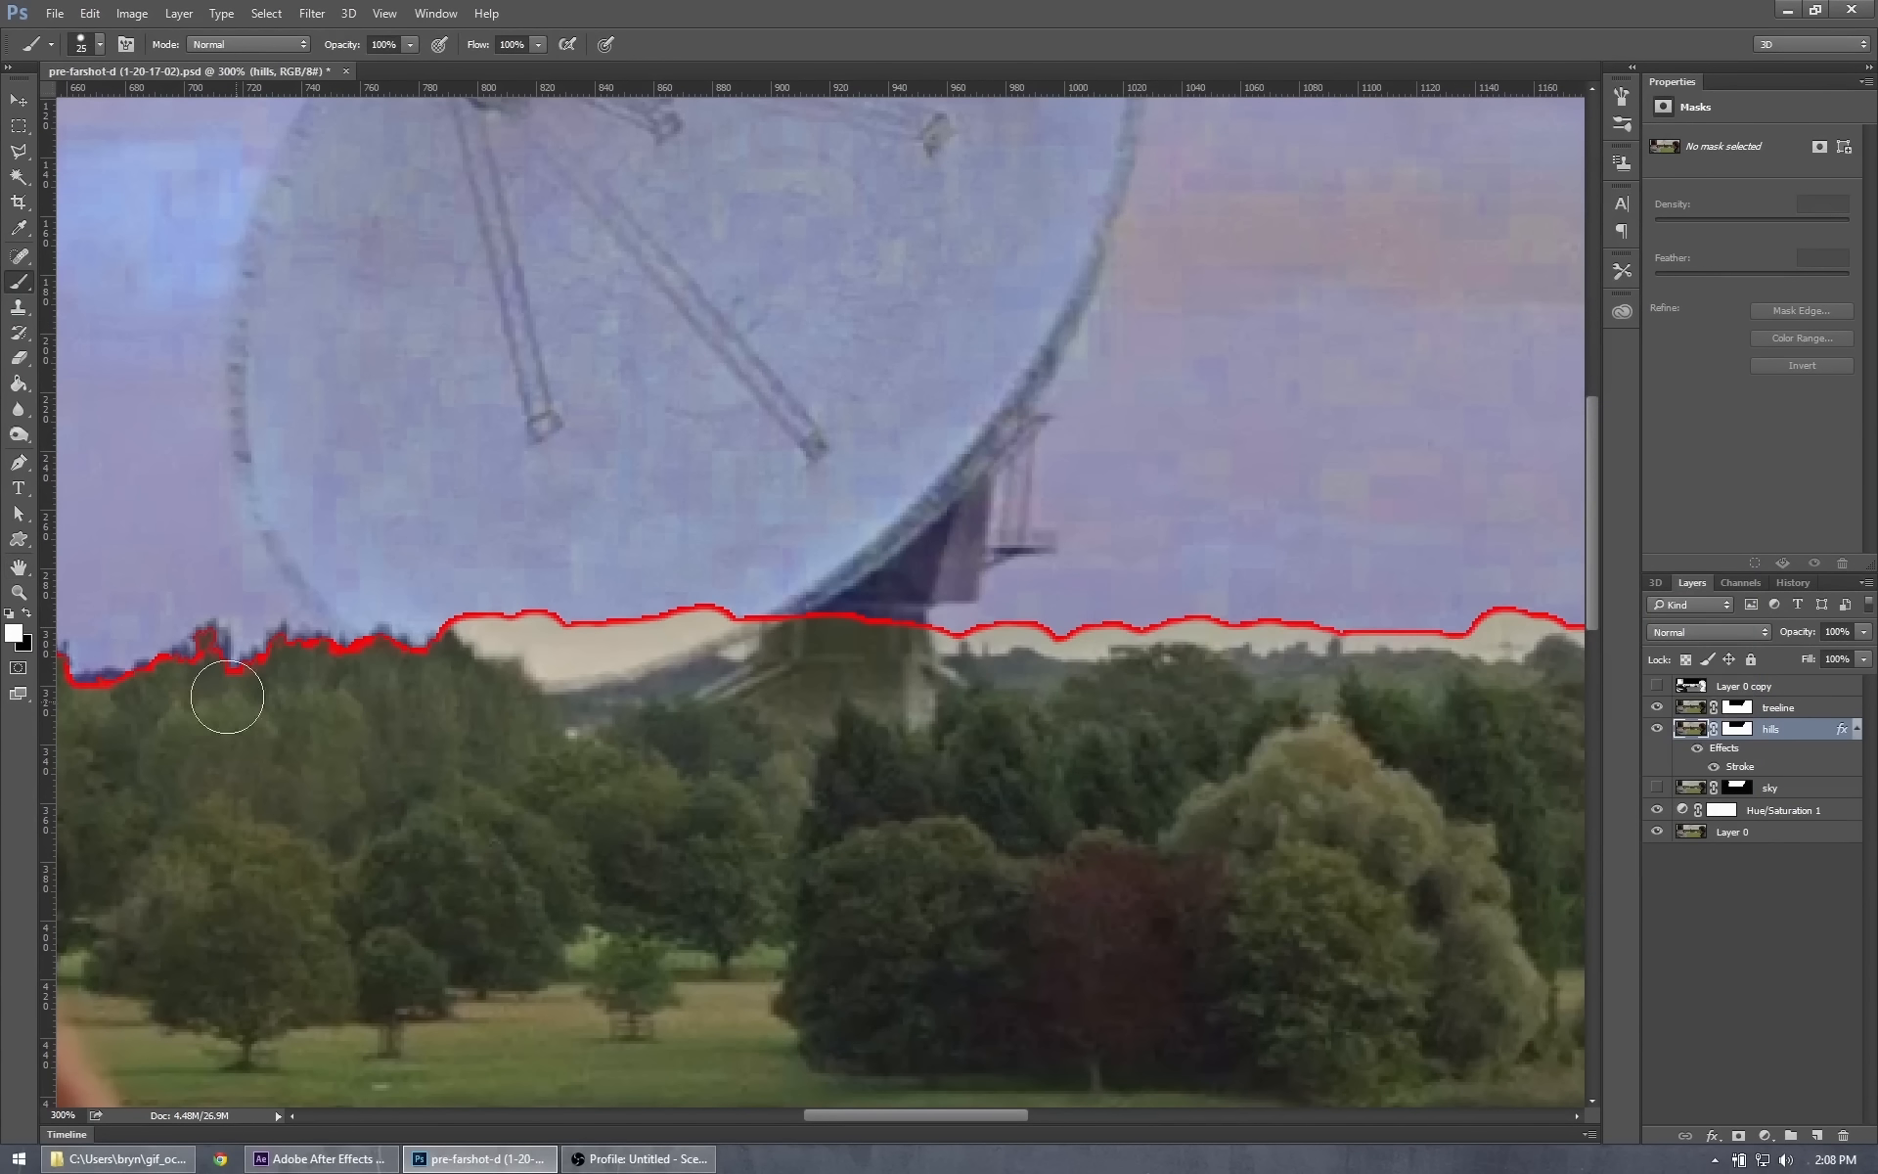
Copy the hills layer's Stroke style onto the treeline layer and hide the treeline layer's effects.
left_click_drag(251, 659, 763, 618)
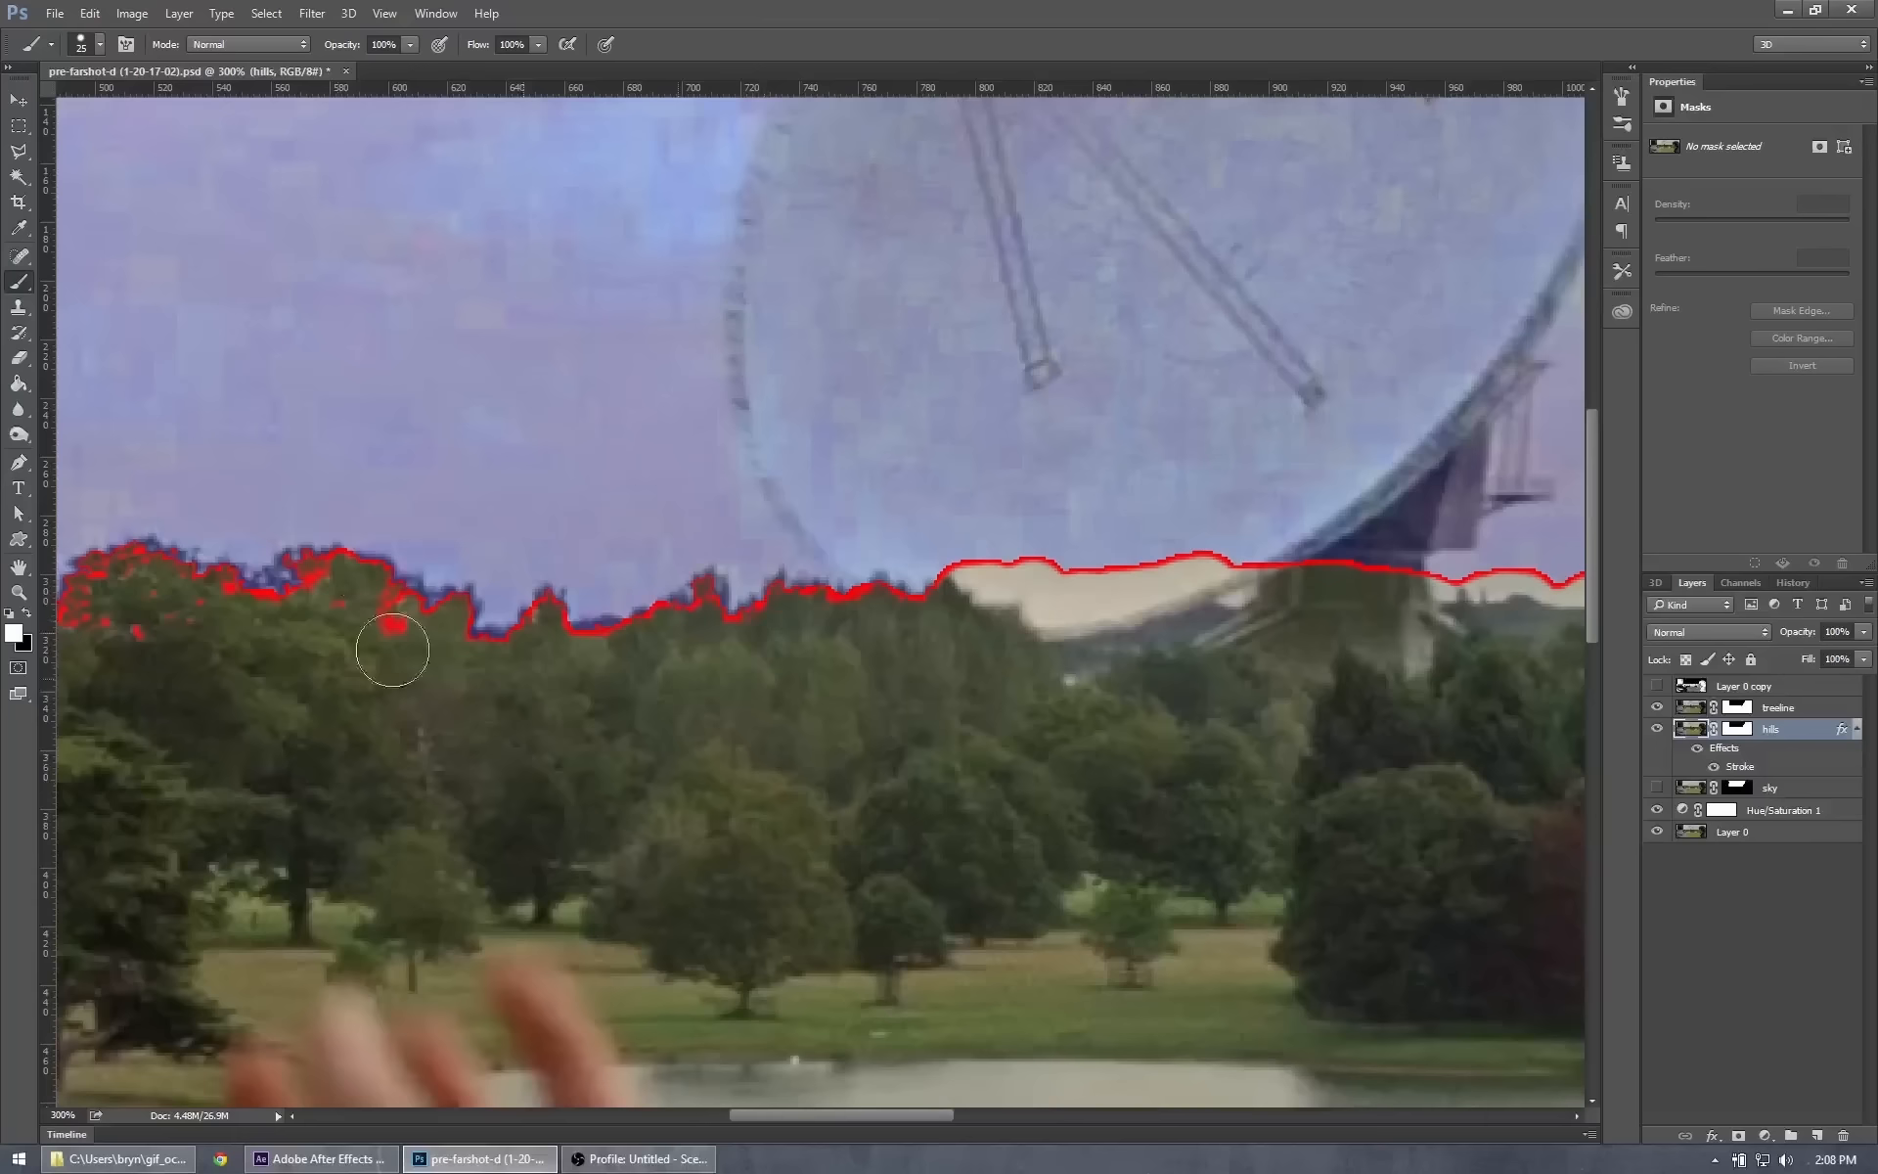
mouse_move(314, 662)
left_mouse_down()
mouse_move(654, 630)
mouse_move(306, 654)
left_mouse_up()
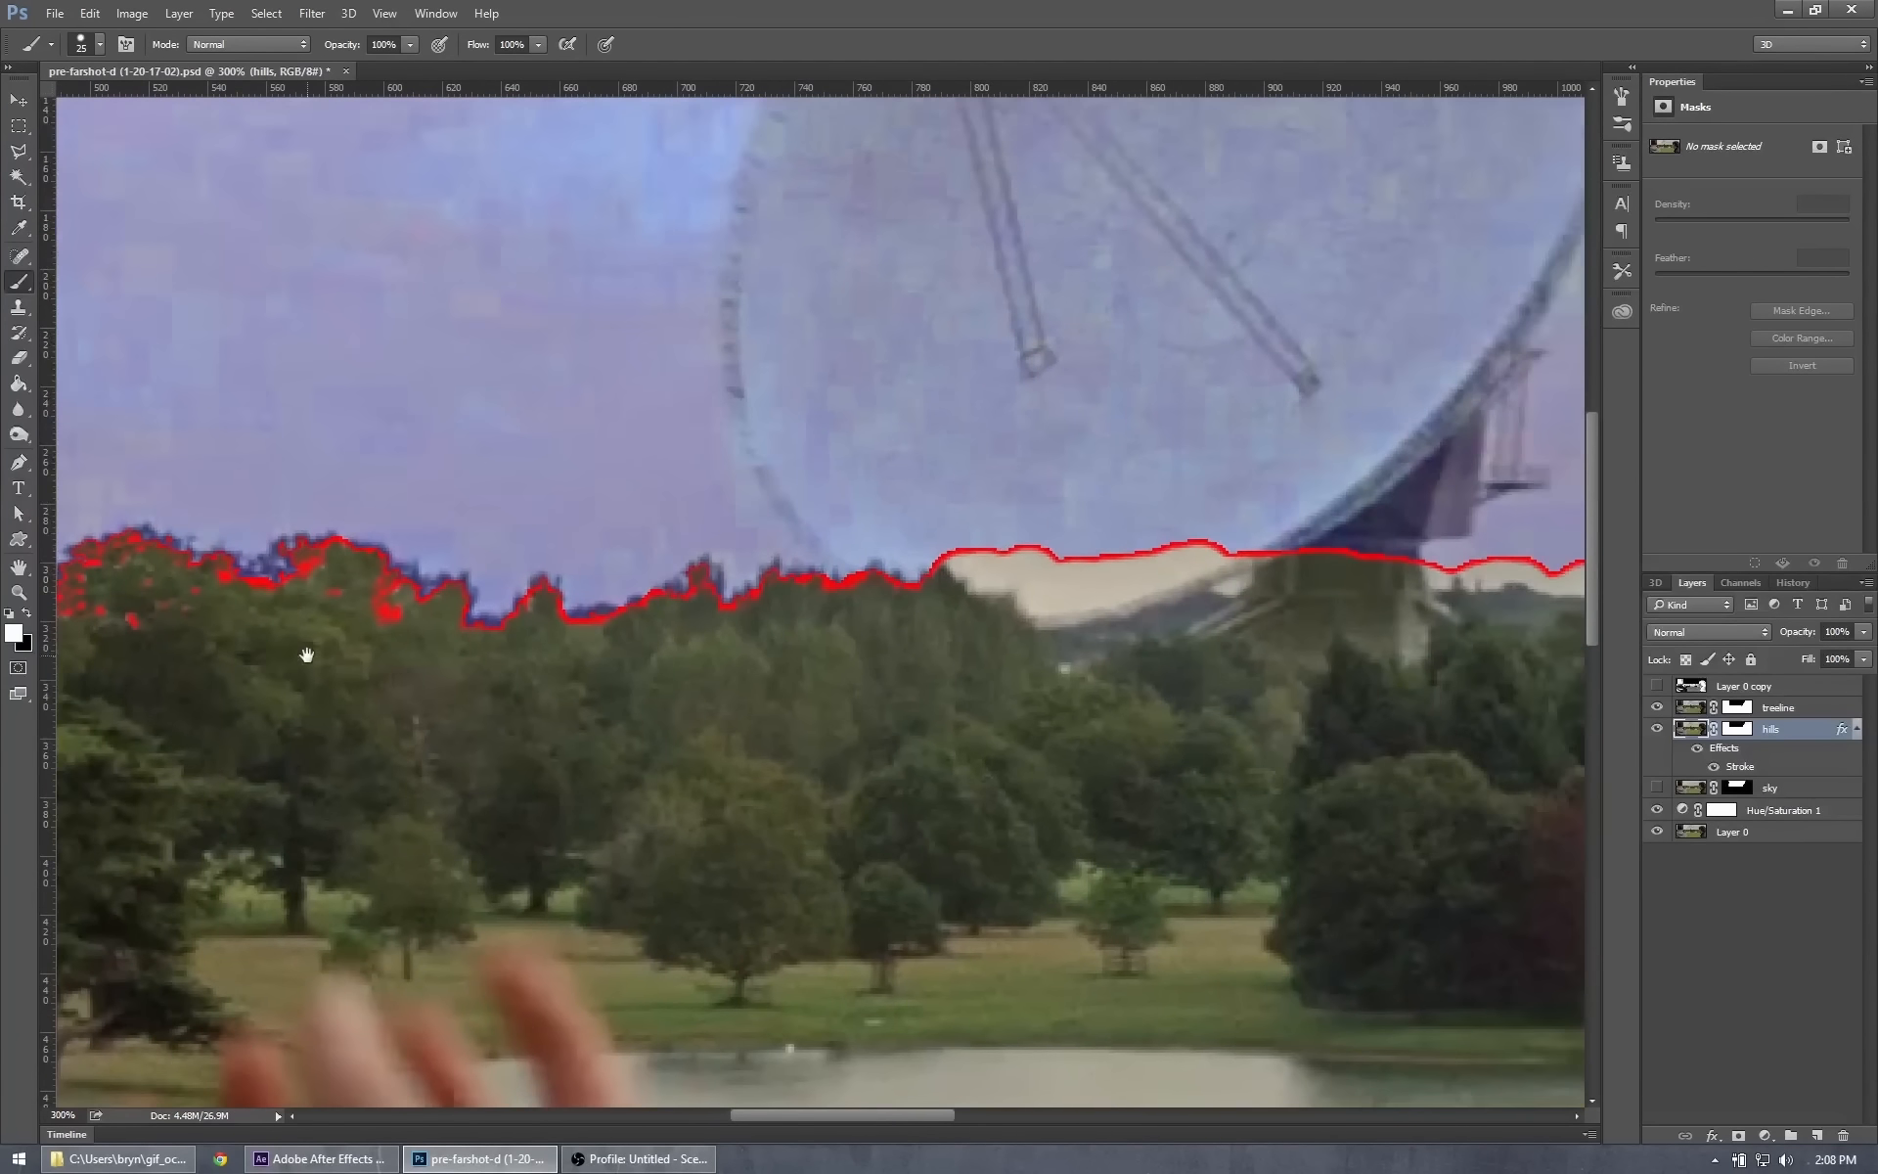
left_click_drag(1059, 683, 725, 684)
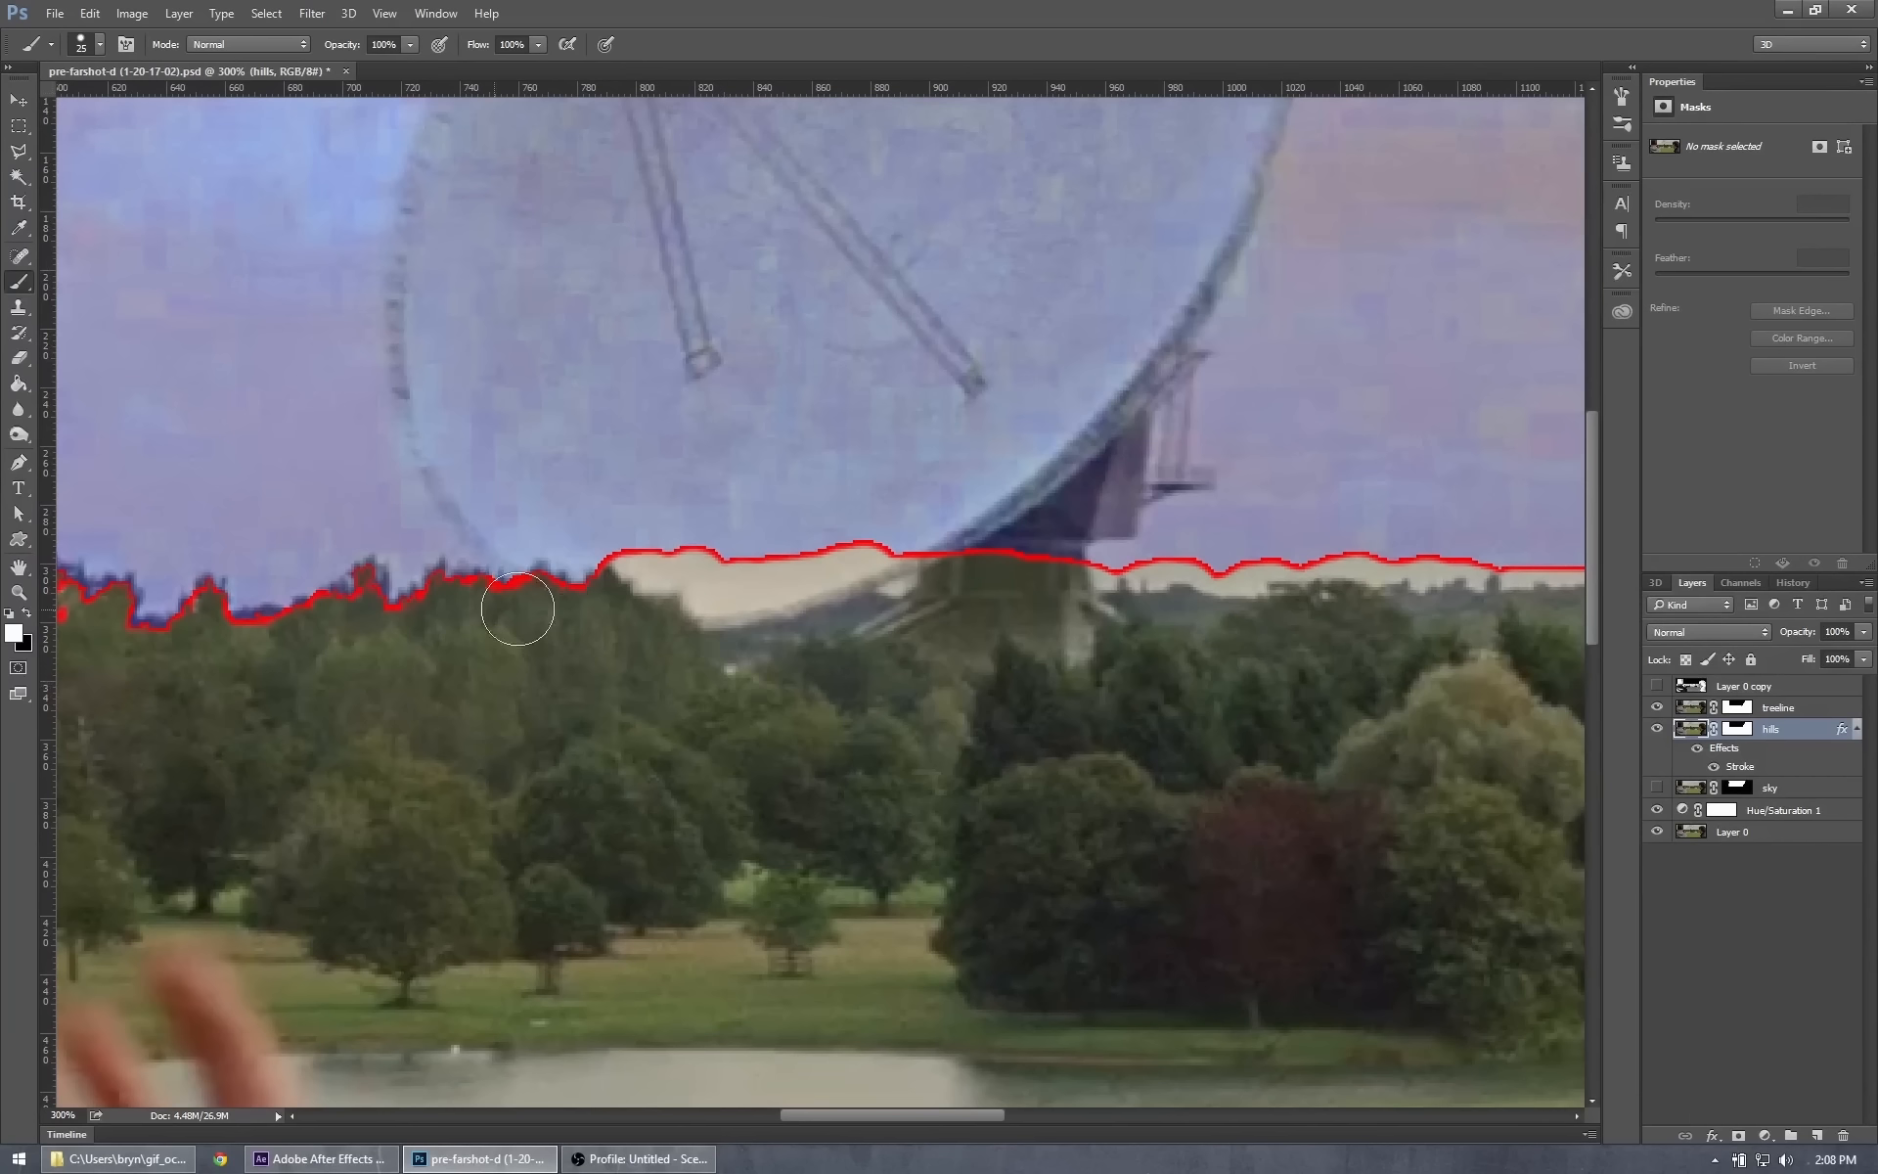
right_click(1800, 739)
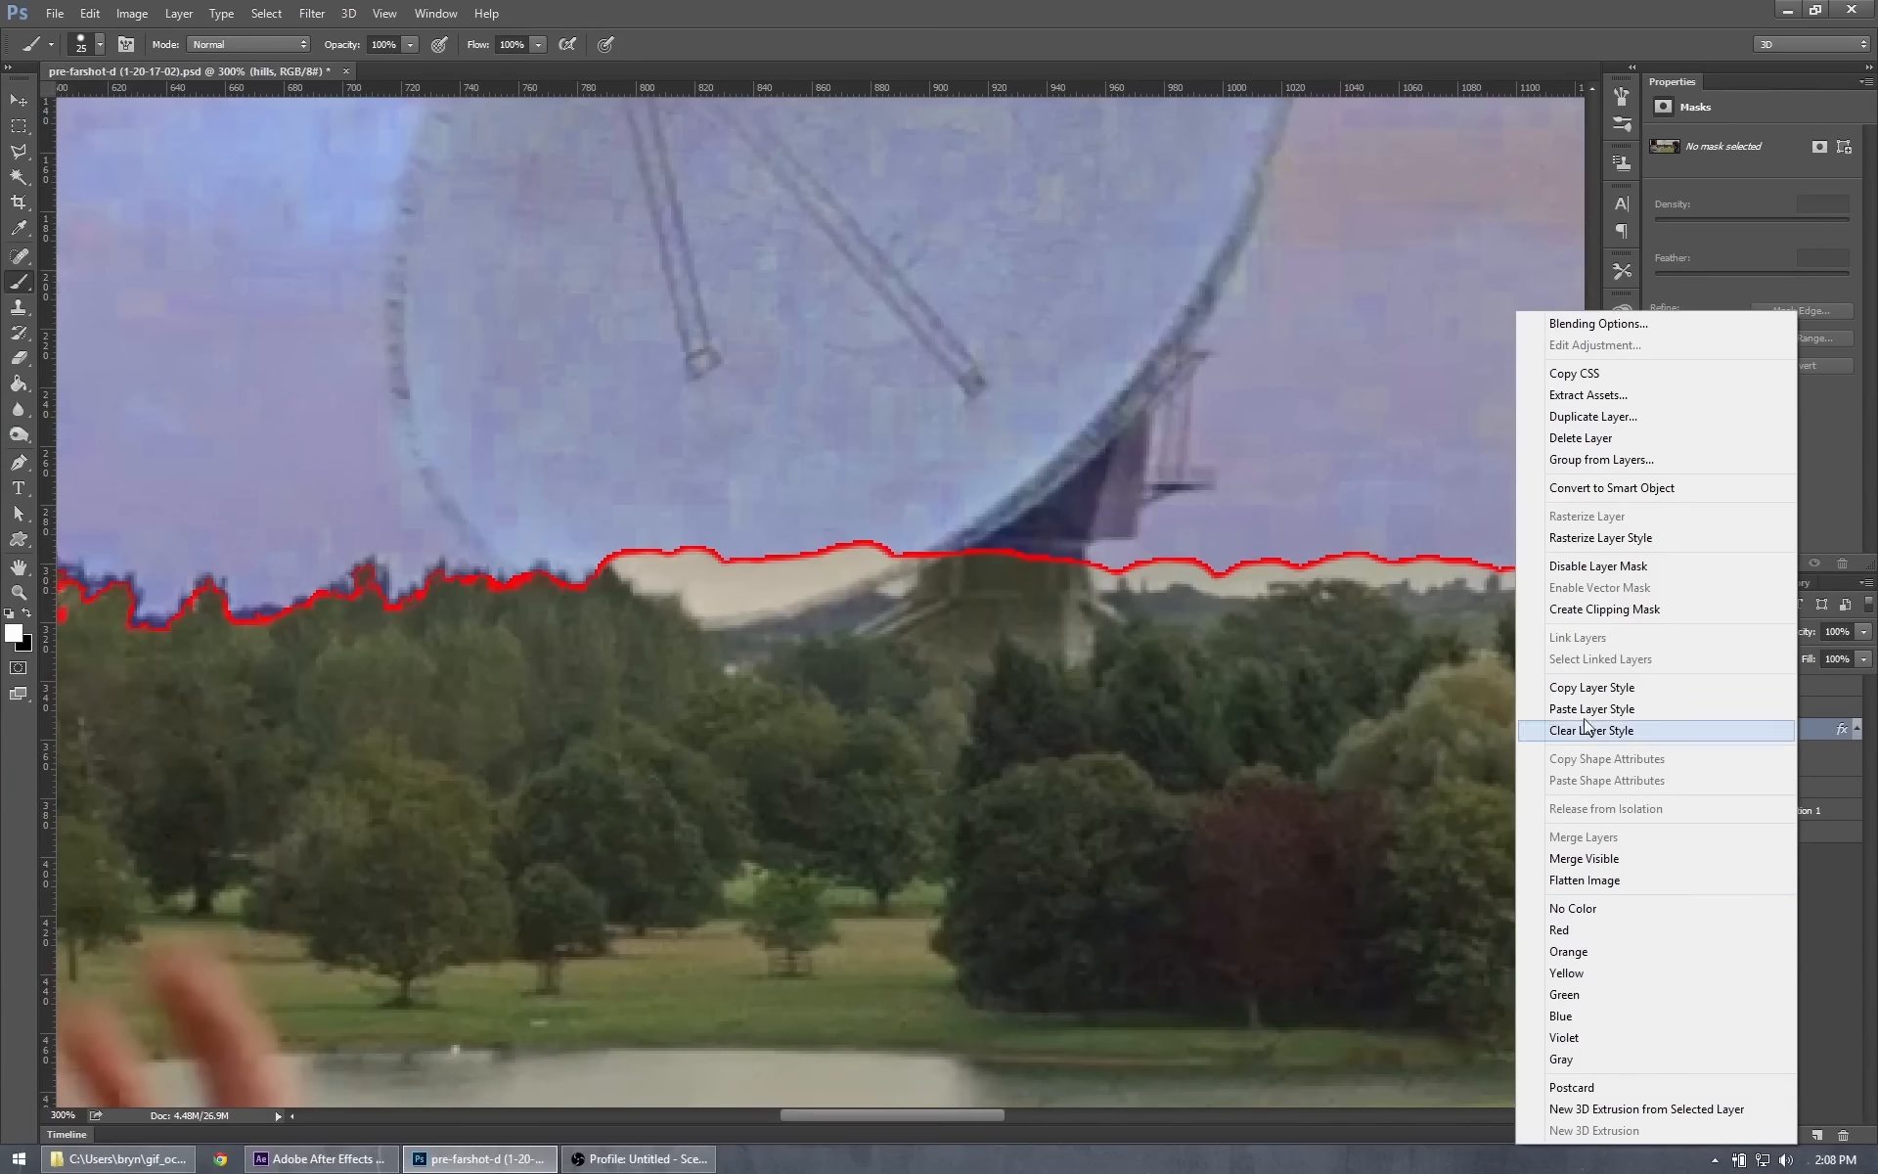
left_click(1594, 687)
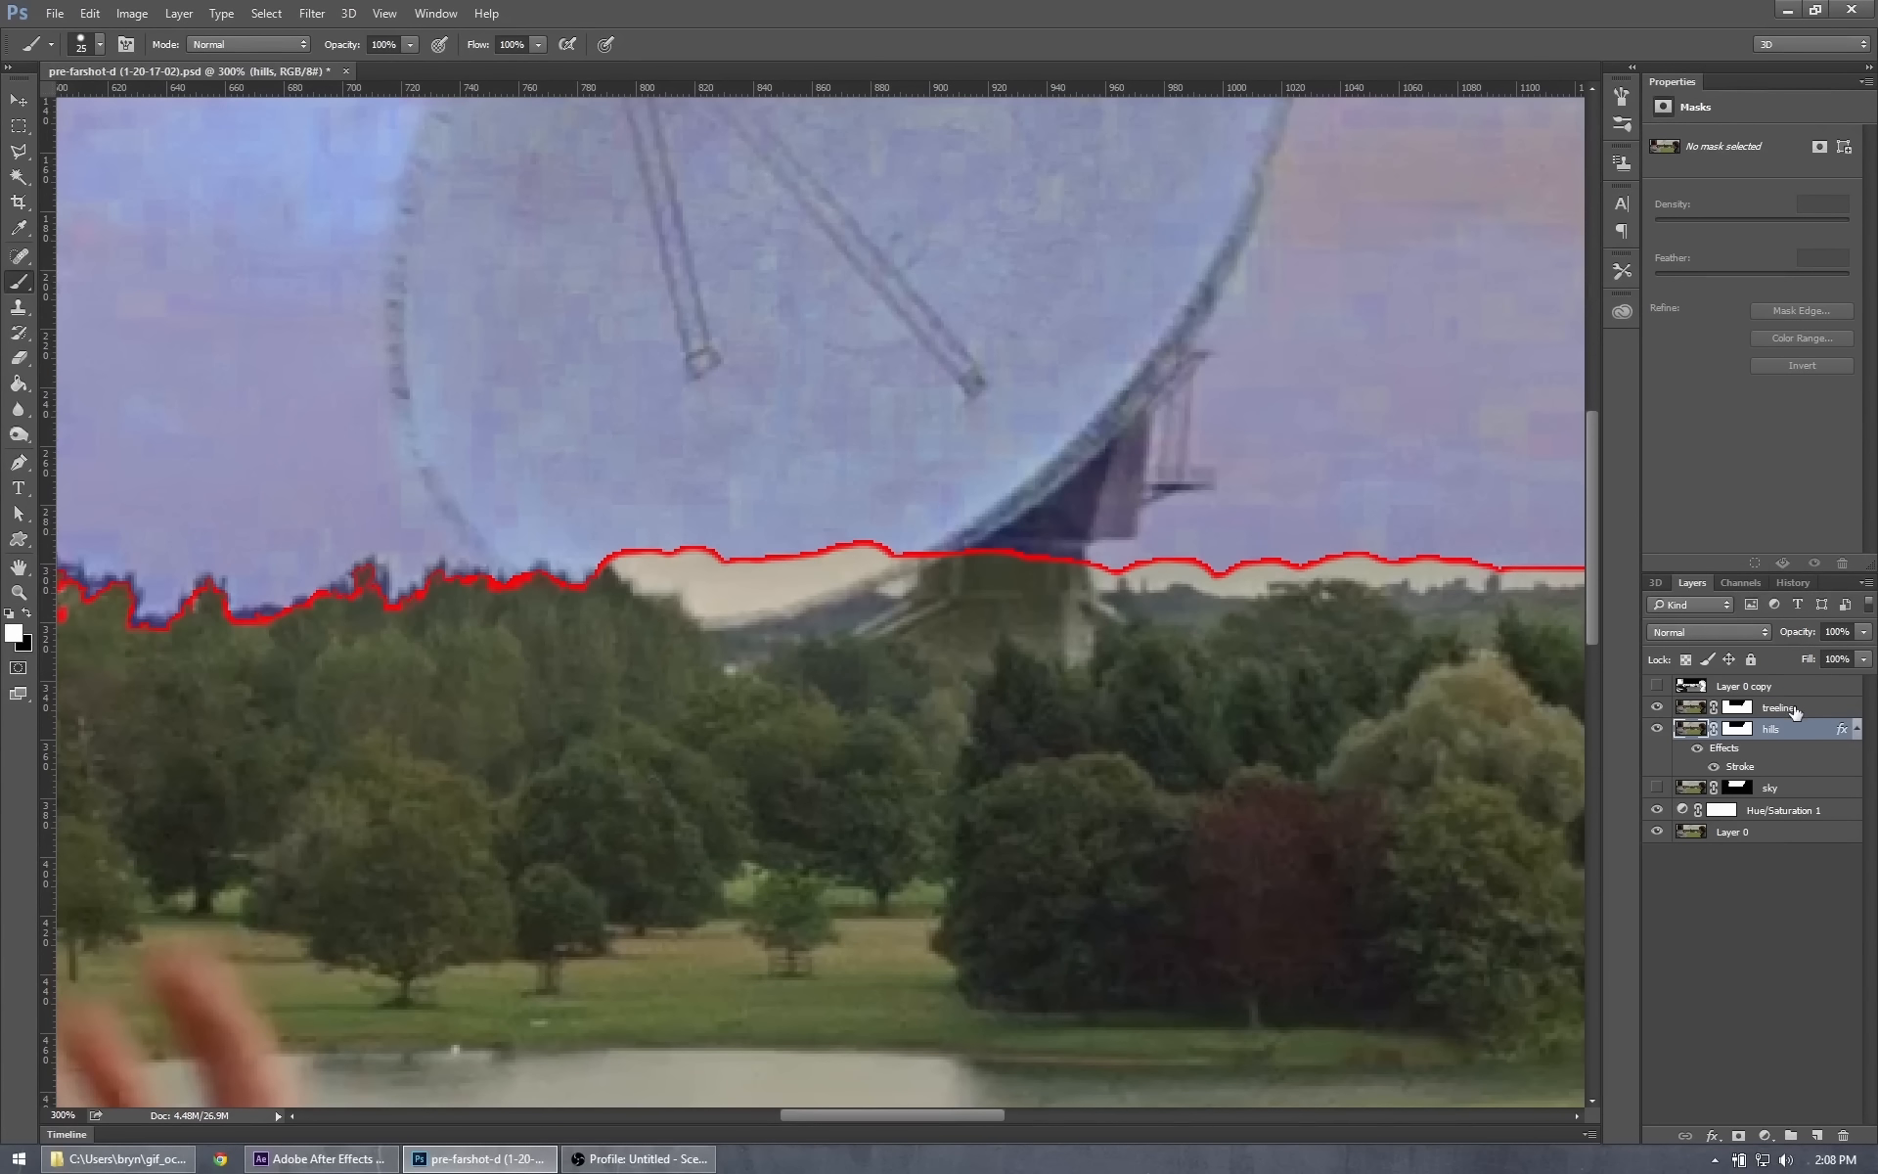
left_click(1796, 709)
right_click(1799, 707)
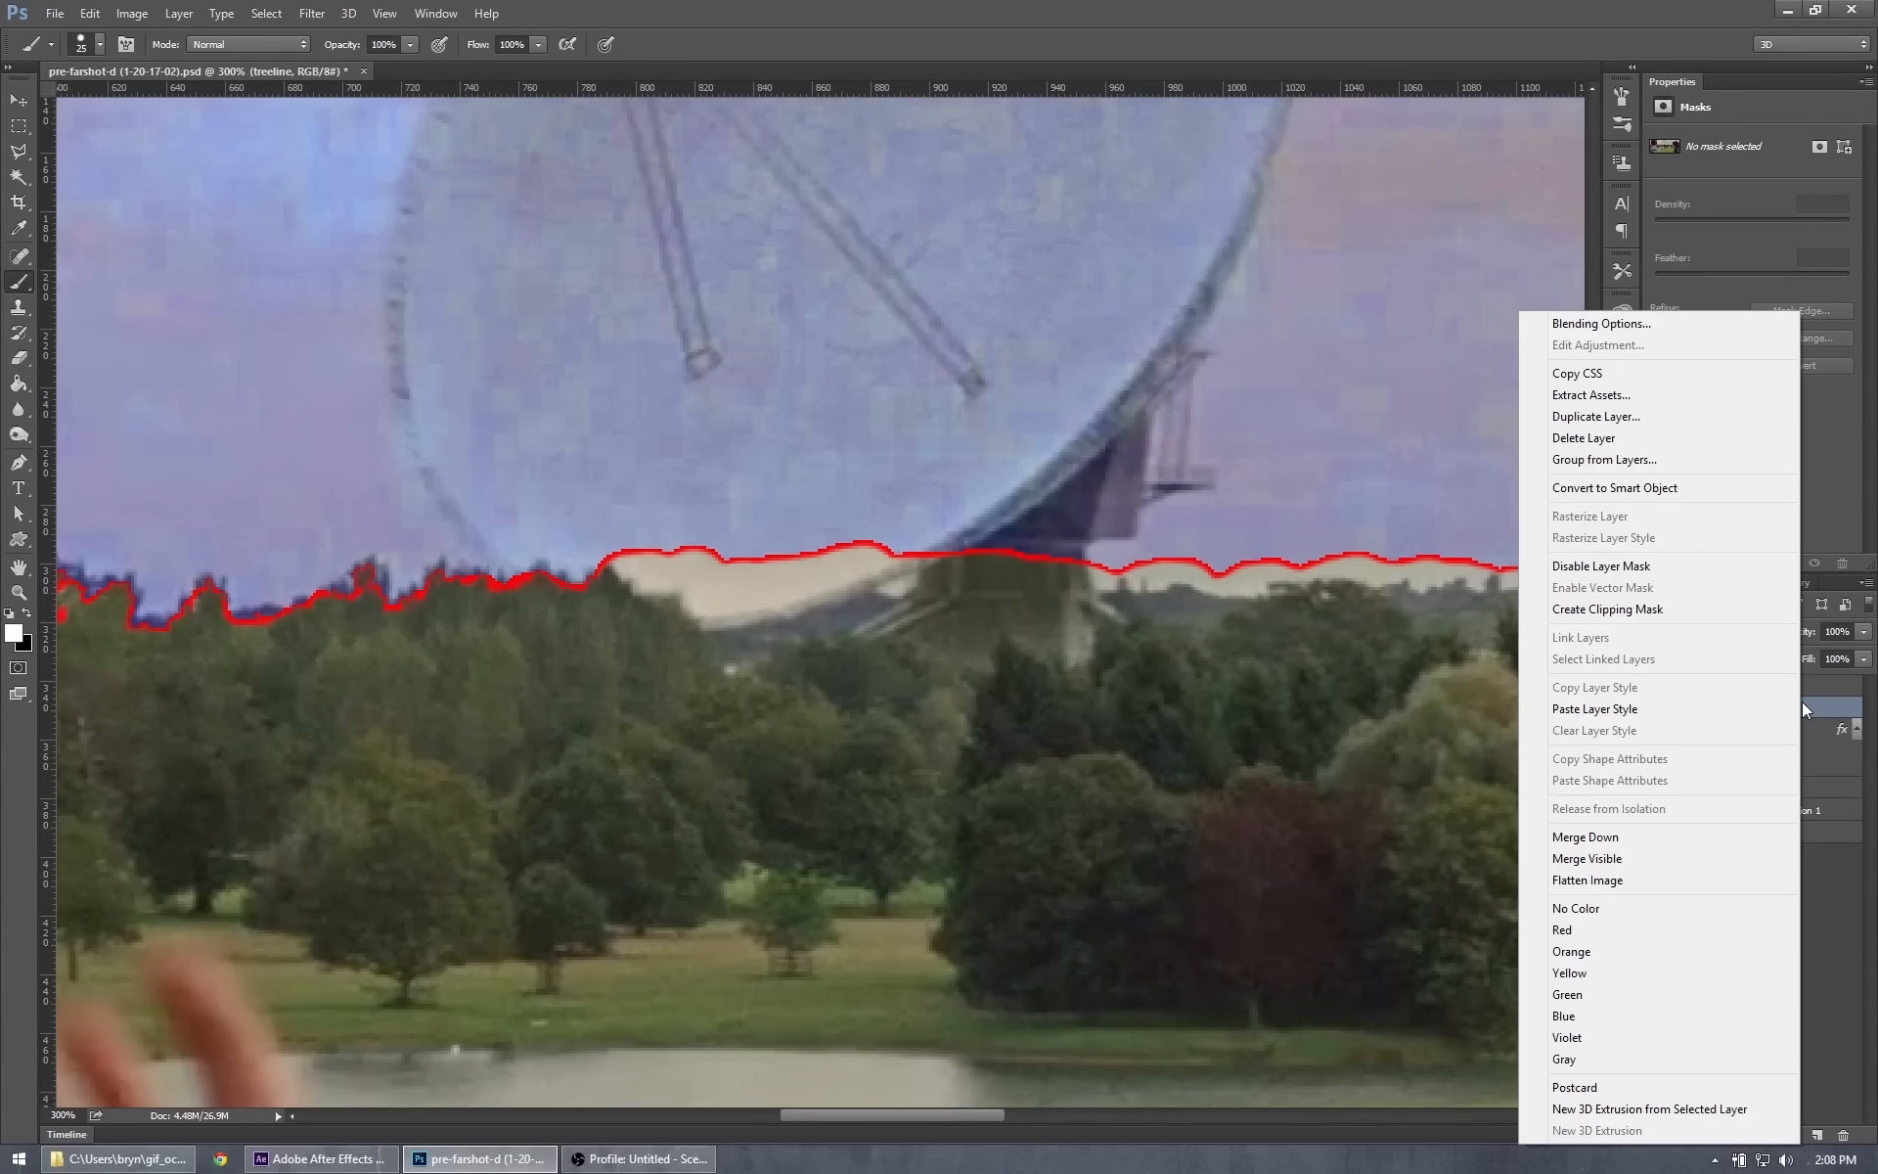
left_click(1658, 708)
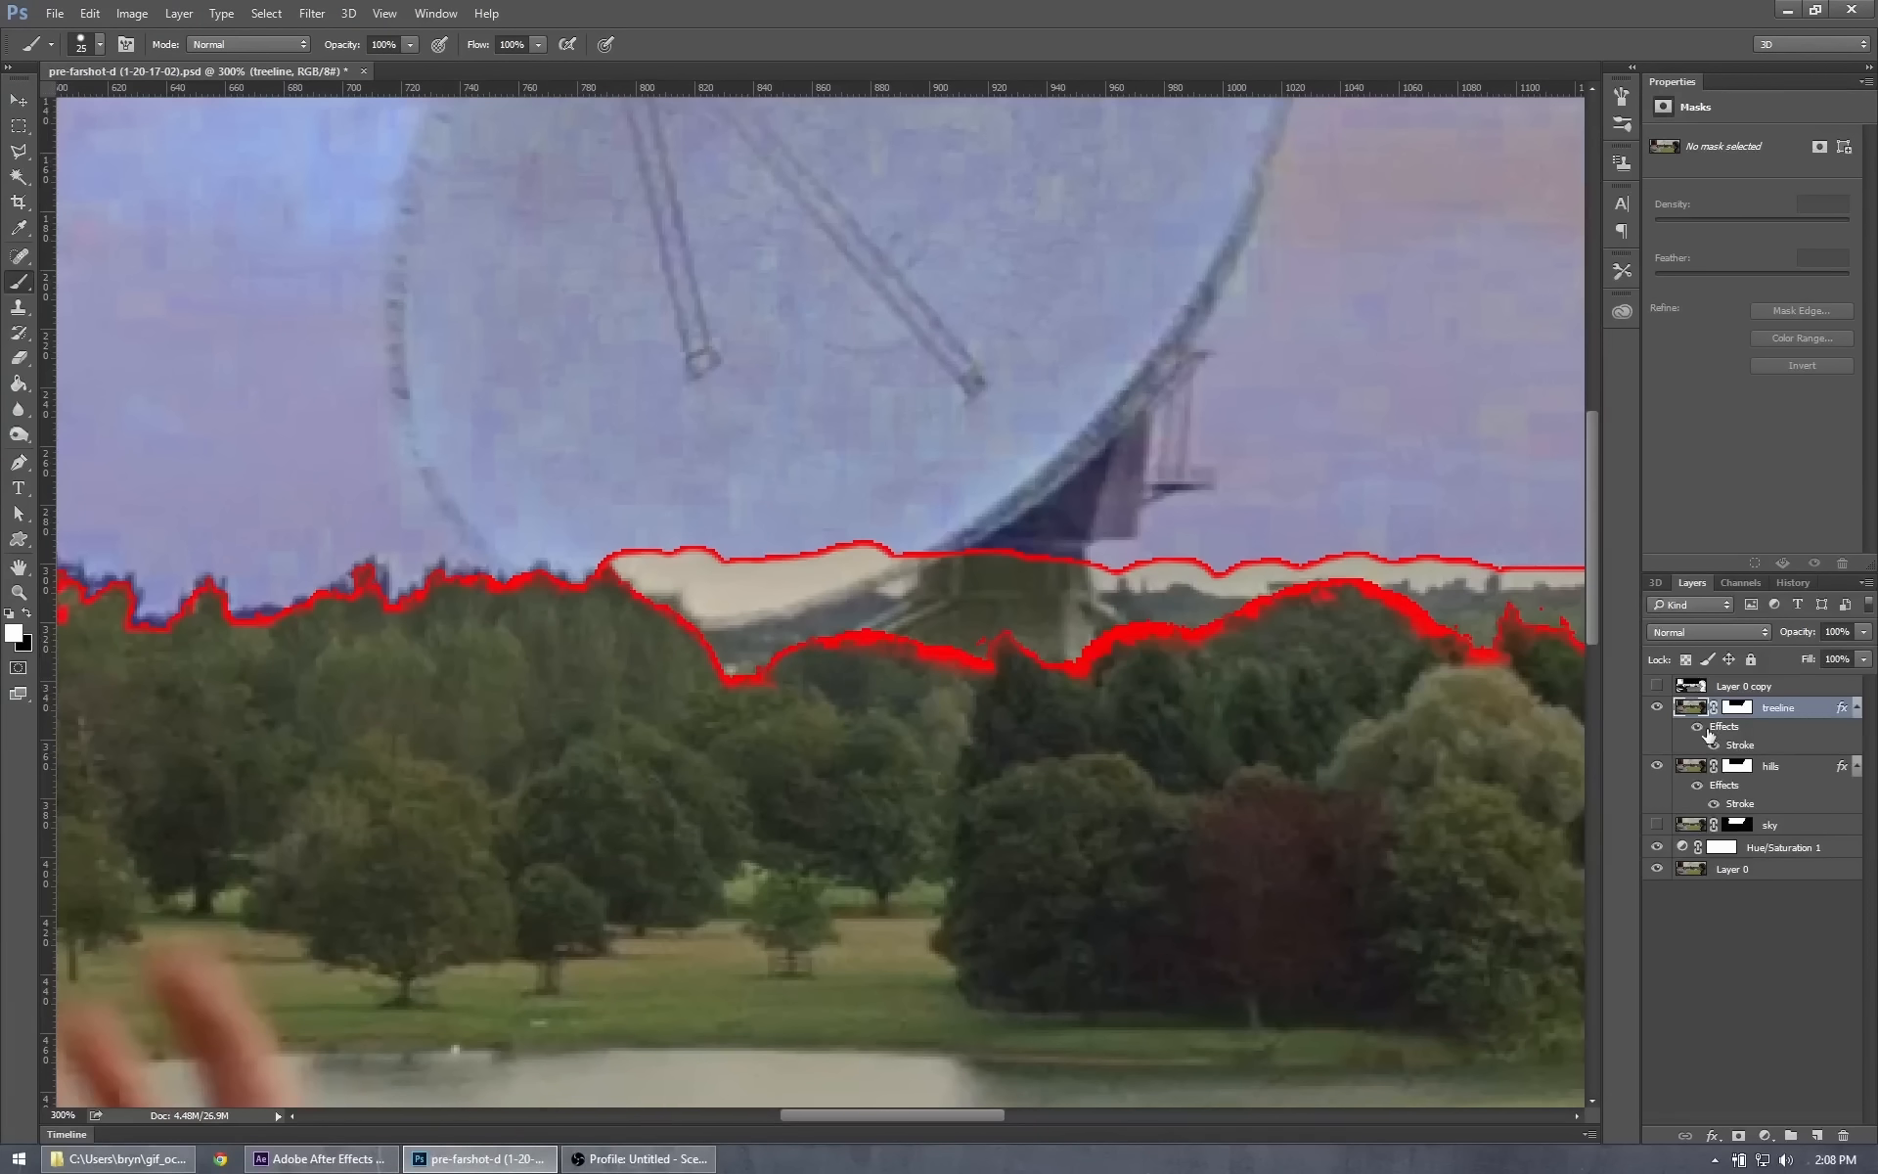
left_click(1697, 727)
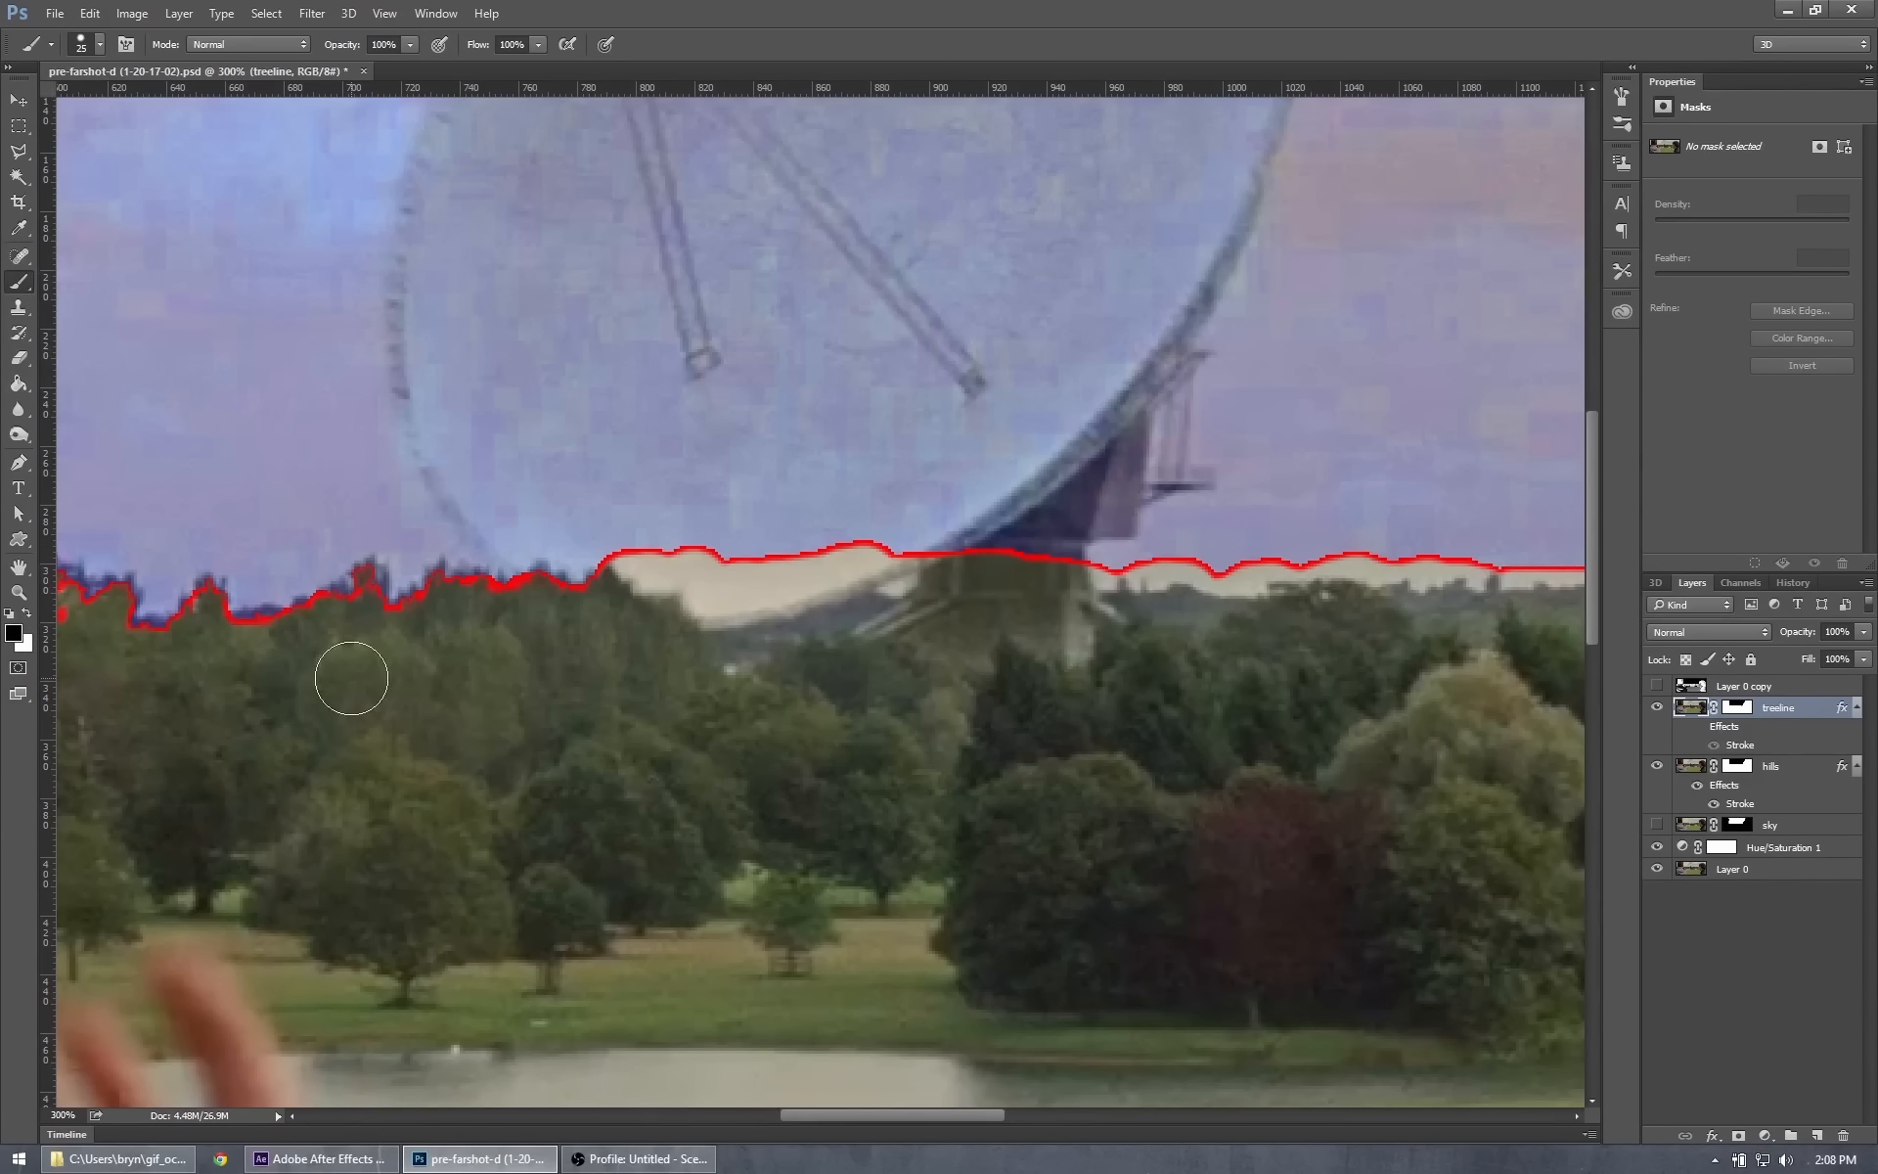
Paint black on the hills mask over the treetops just left of the dish to remove that part of the layer's edge.
mouse_move(608, 543)
left_mouse_down()
mouse_move(587, 575)
mouse_move(525, 585)
left_mouse_up()
left_click(1738, 769)
key("x")
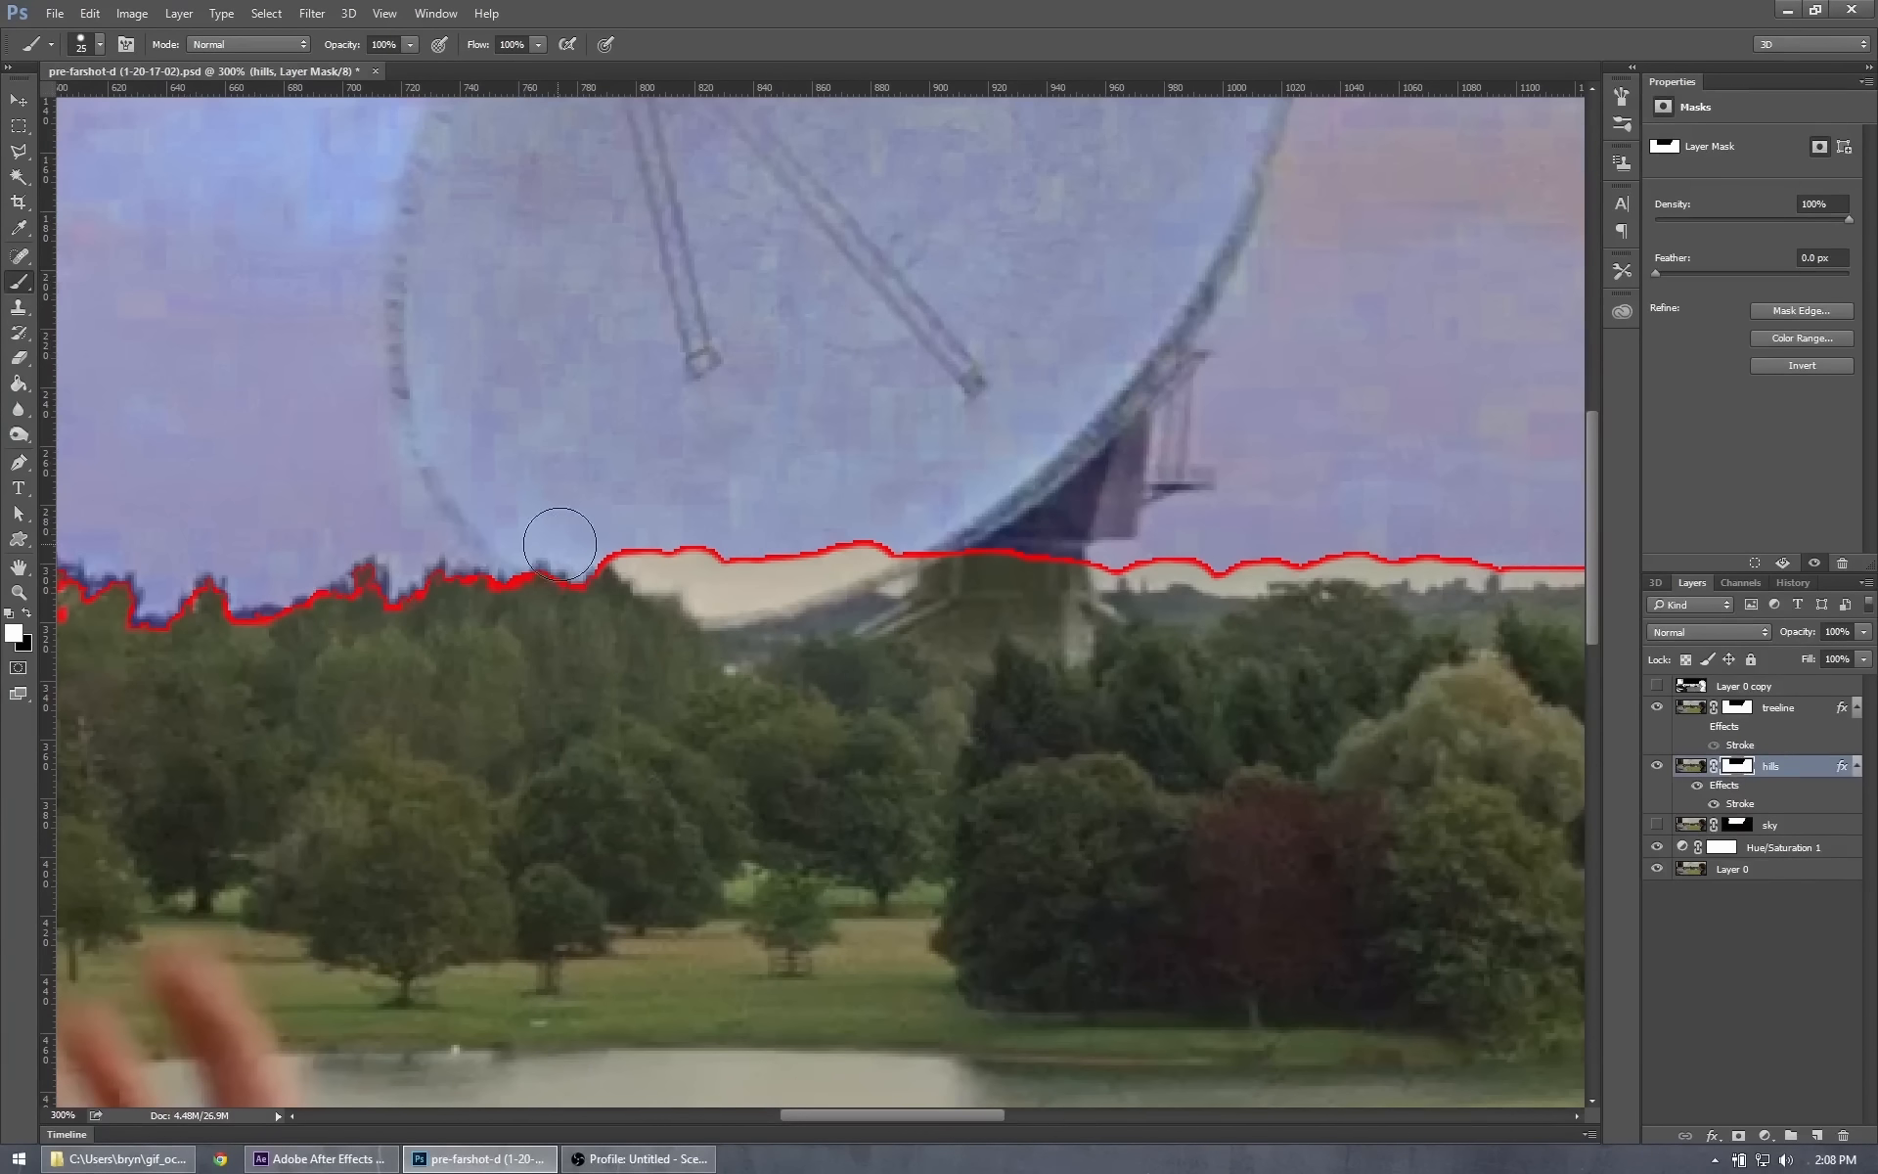
mouse_move(558, 537)
left_mouse_down()
mouse_move(514, 579)
mouse_move(412, 589)
left_mouse_up()
key("ctrl+z")
left_click_drag(549, 549, 364, 592)
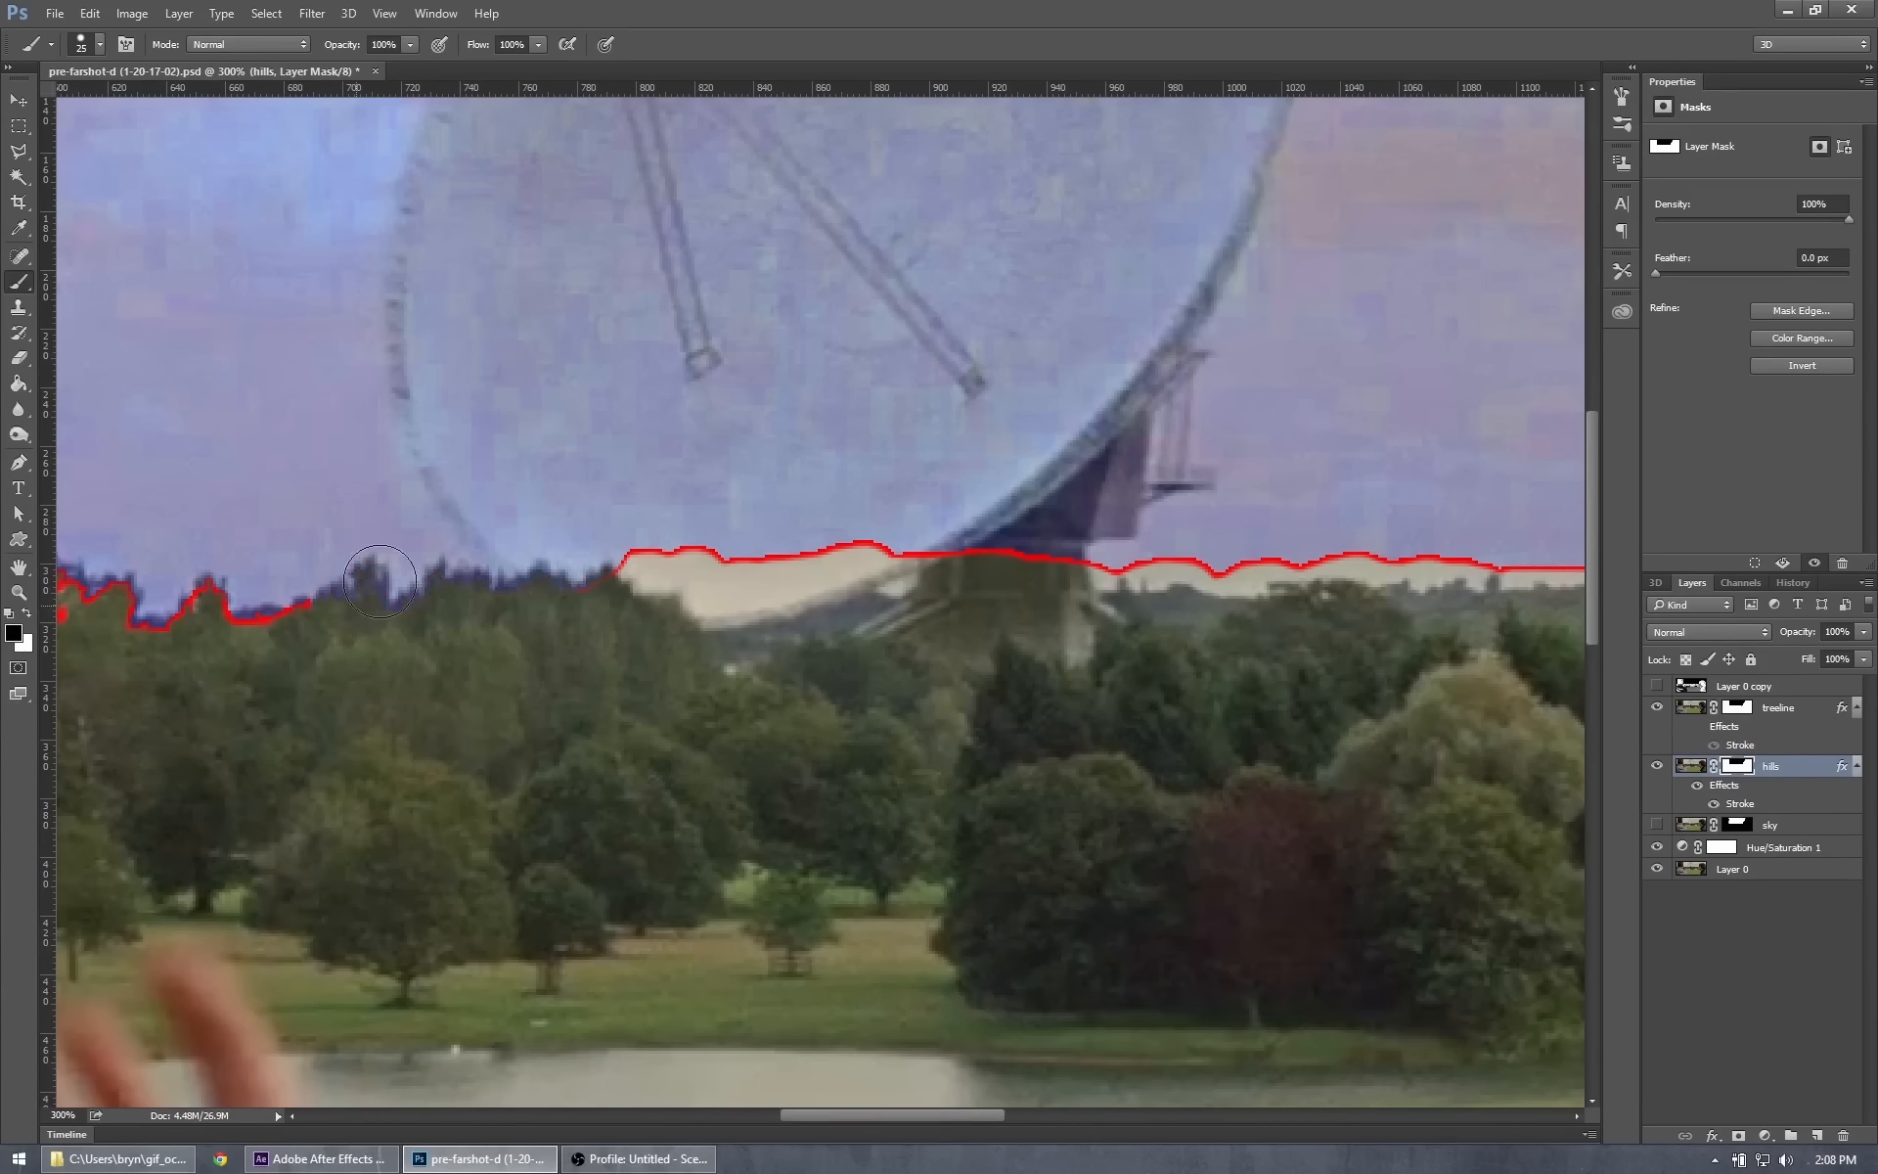
Continue painting black on the hills mask over the far-left treetops and up the left foreground person's edge to the image's upper border.
left_click_drag(251, 658, 746, 679)
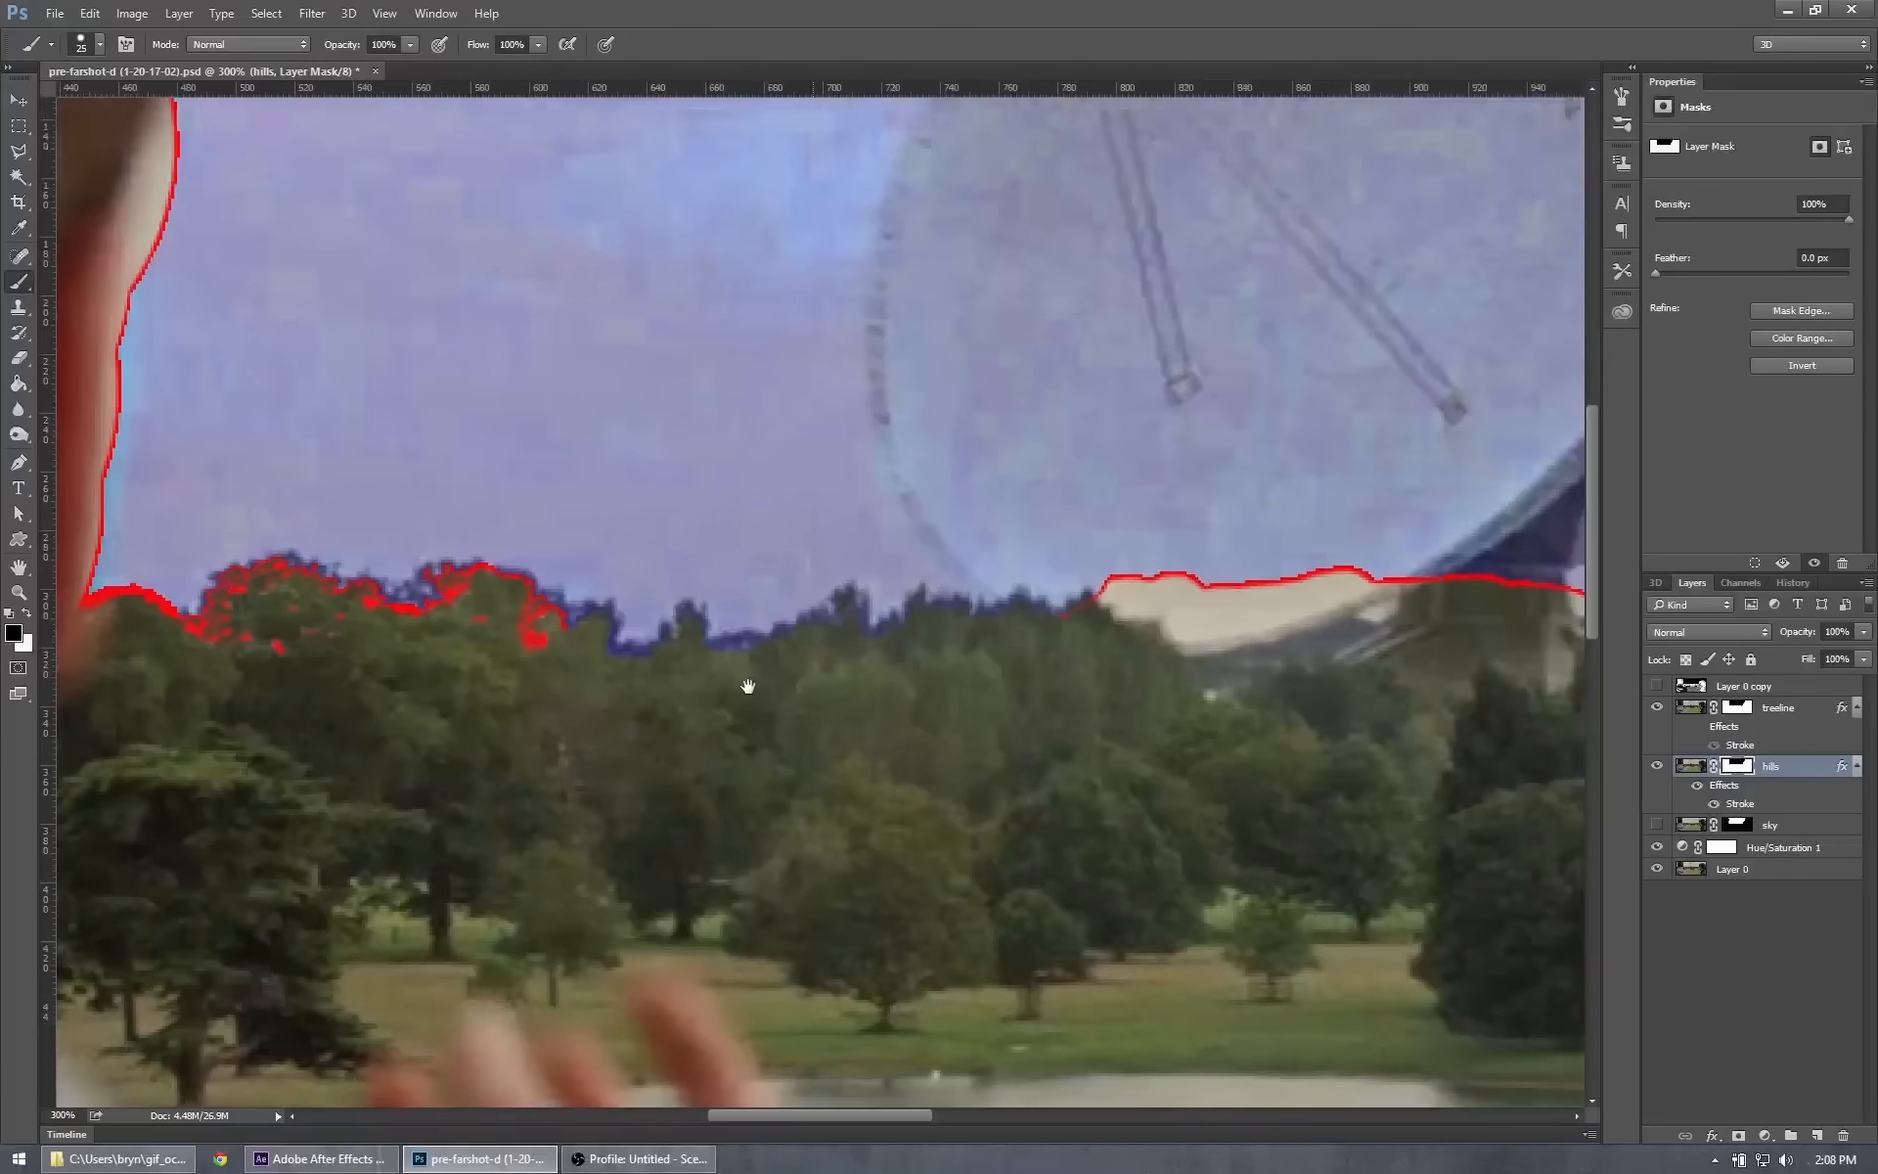
mouse_move(392, 569)
left_mouse_down()
mouse_move(258, 547)
mouse_move(222, 624)
mouse_move(365, 627)
mouse_move(190, 637)
mouse_move(233, 600)
mouse_move(88, 616)
mouse_move(123, 253)
mouse_move(167, 208)
mouse_move(185, 125)
left_mouse_up()
left_click_drag(323, 339, 708, 897)
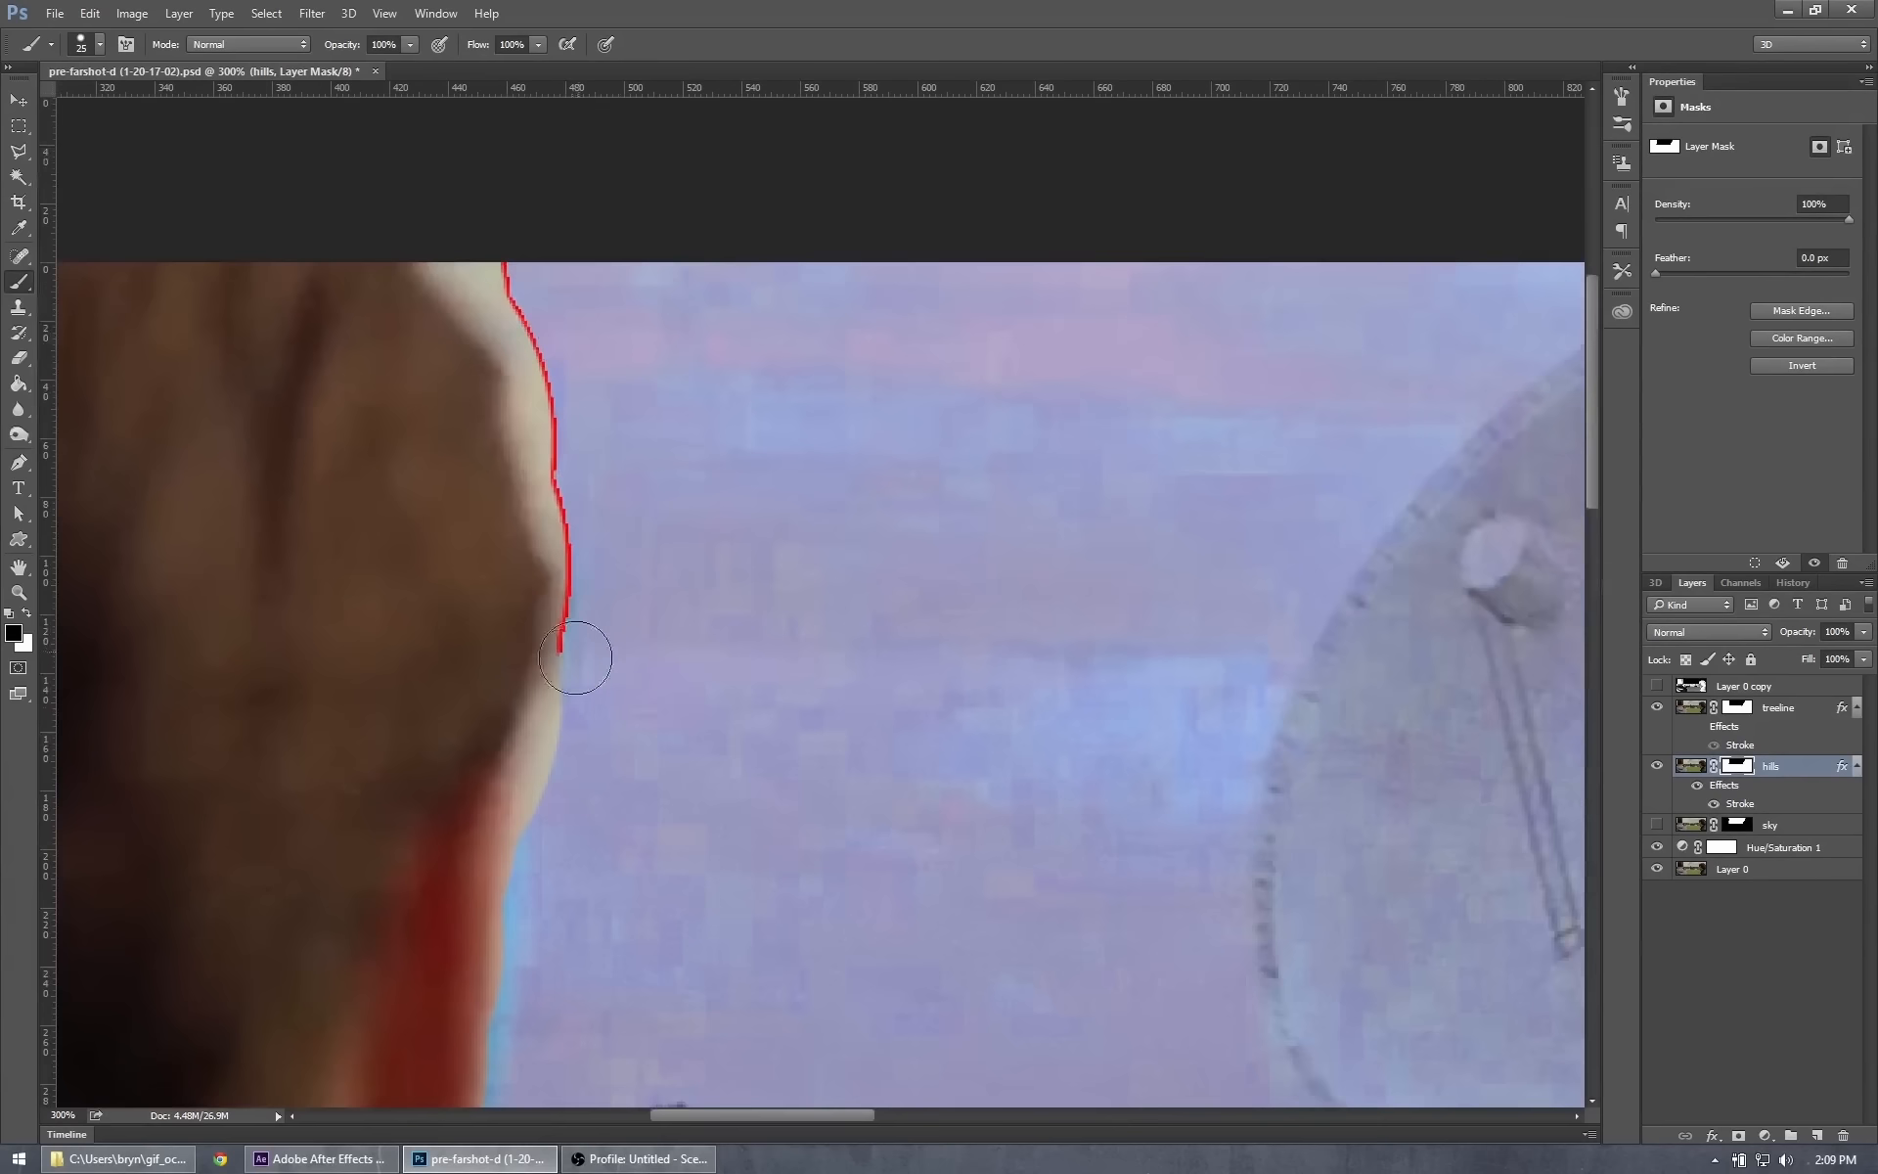
mouse_move(583, 658)
left_mouse_down()
mouse_move(543, 434)
mouse_move(490, 277)
left_mouse_up()
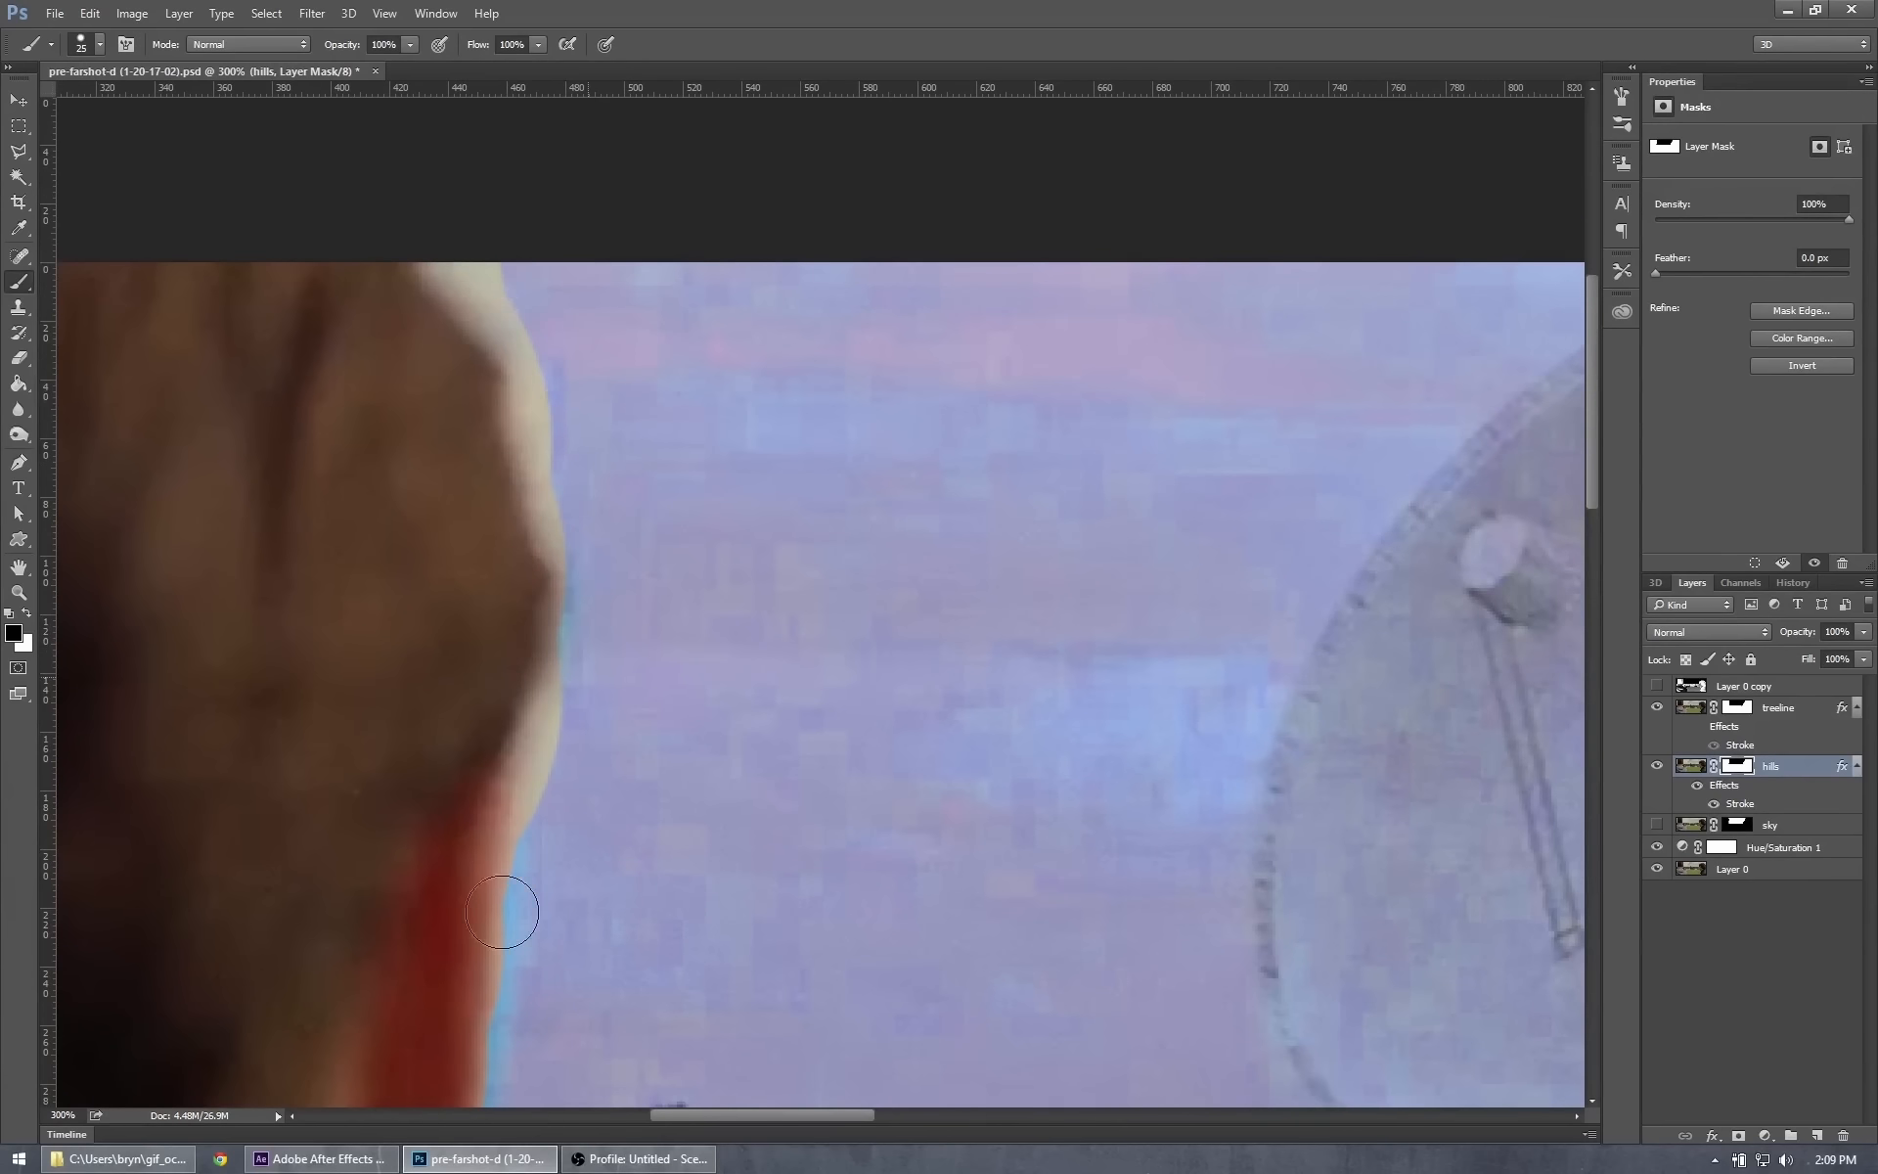
Paint black on the hills mask along the soft edge beside the right foreground head, from the skyline to the image's upper border.
left_click_drag(1075, 902, 390, 273)
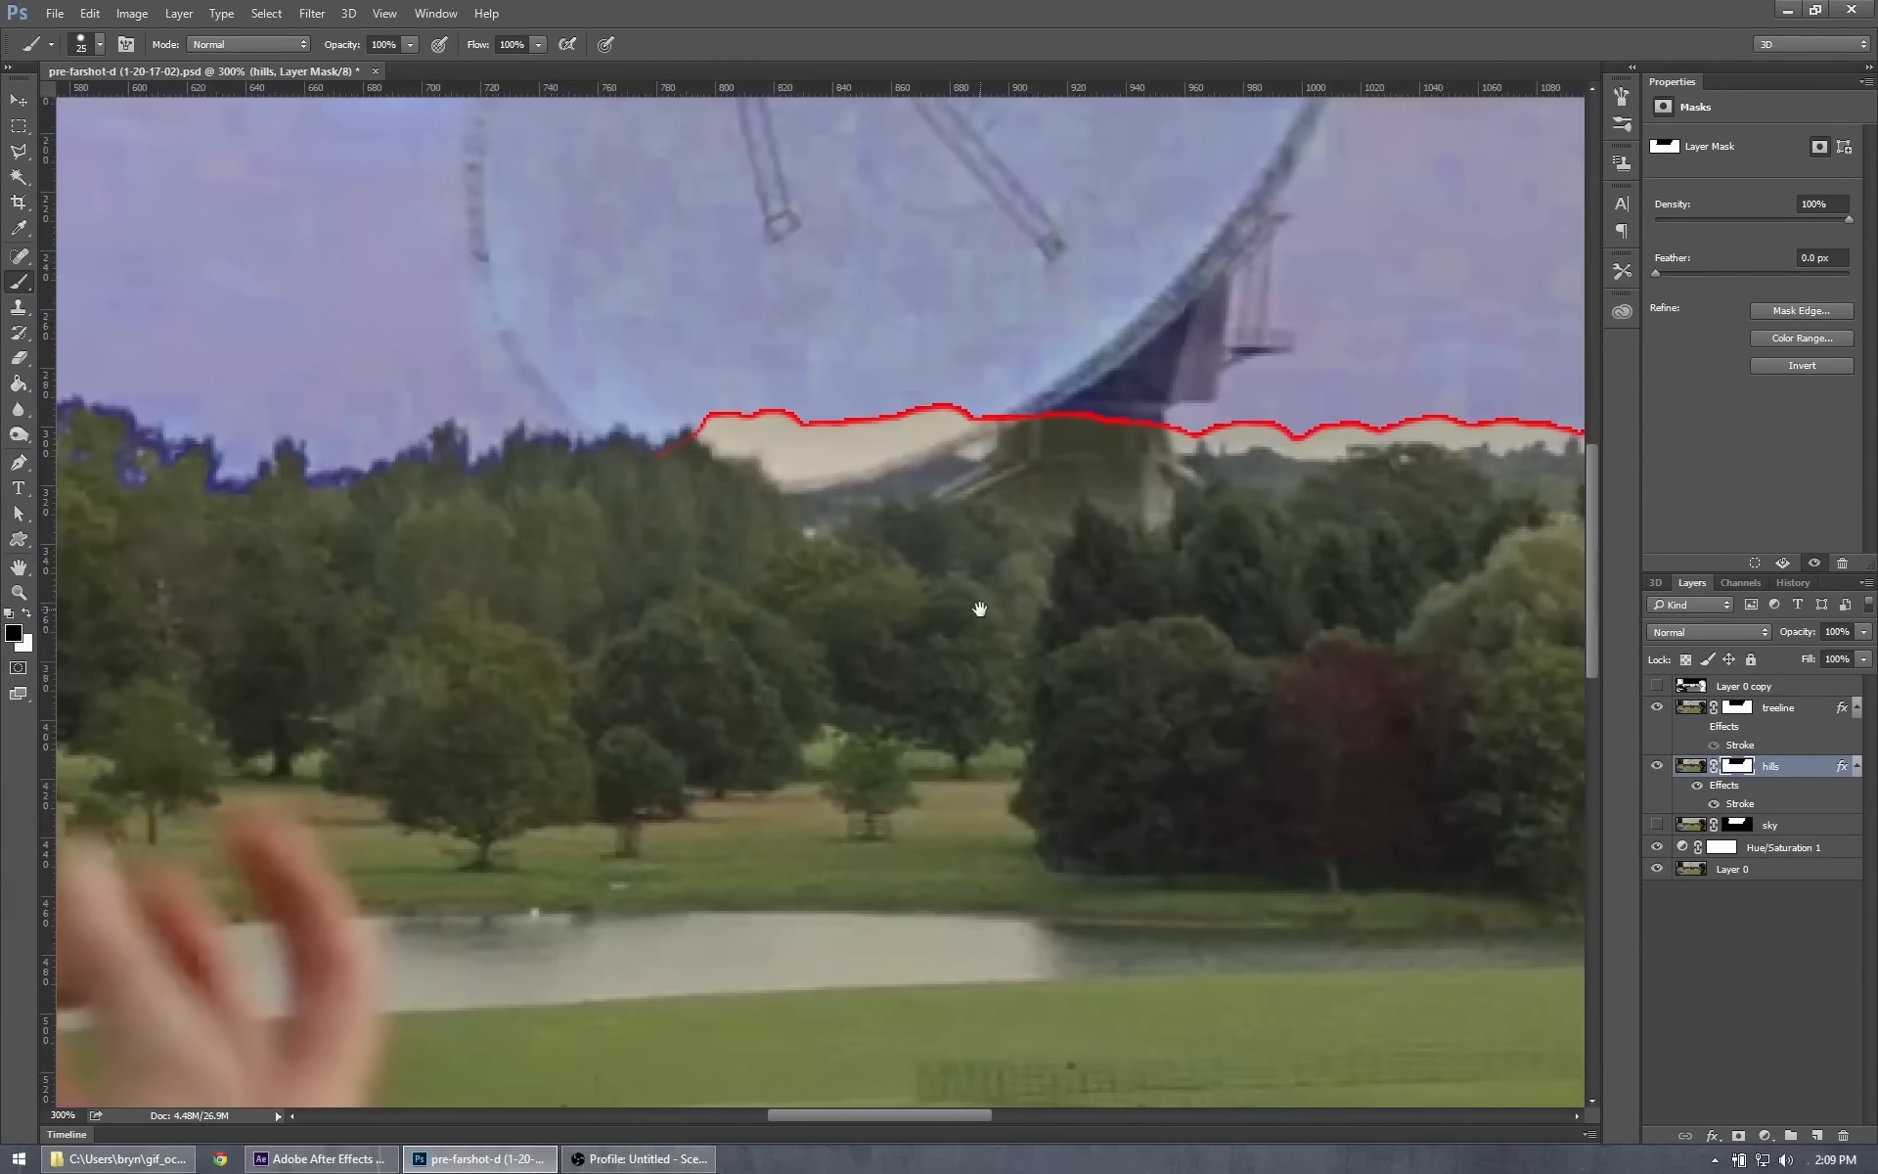
left_click_drag(977, 616, 273, 730)
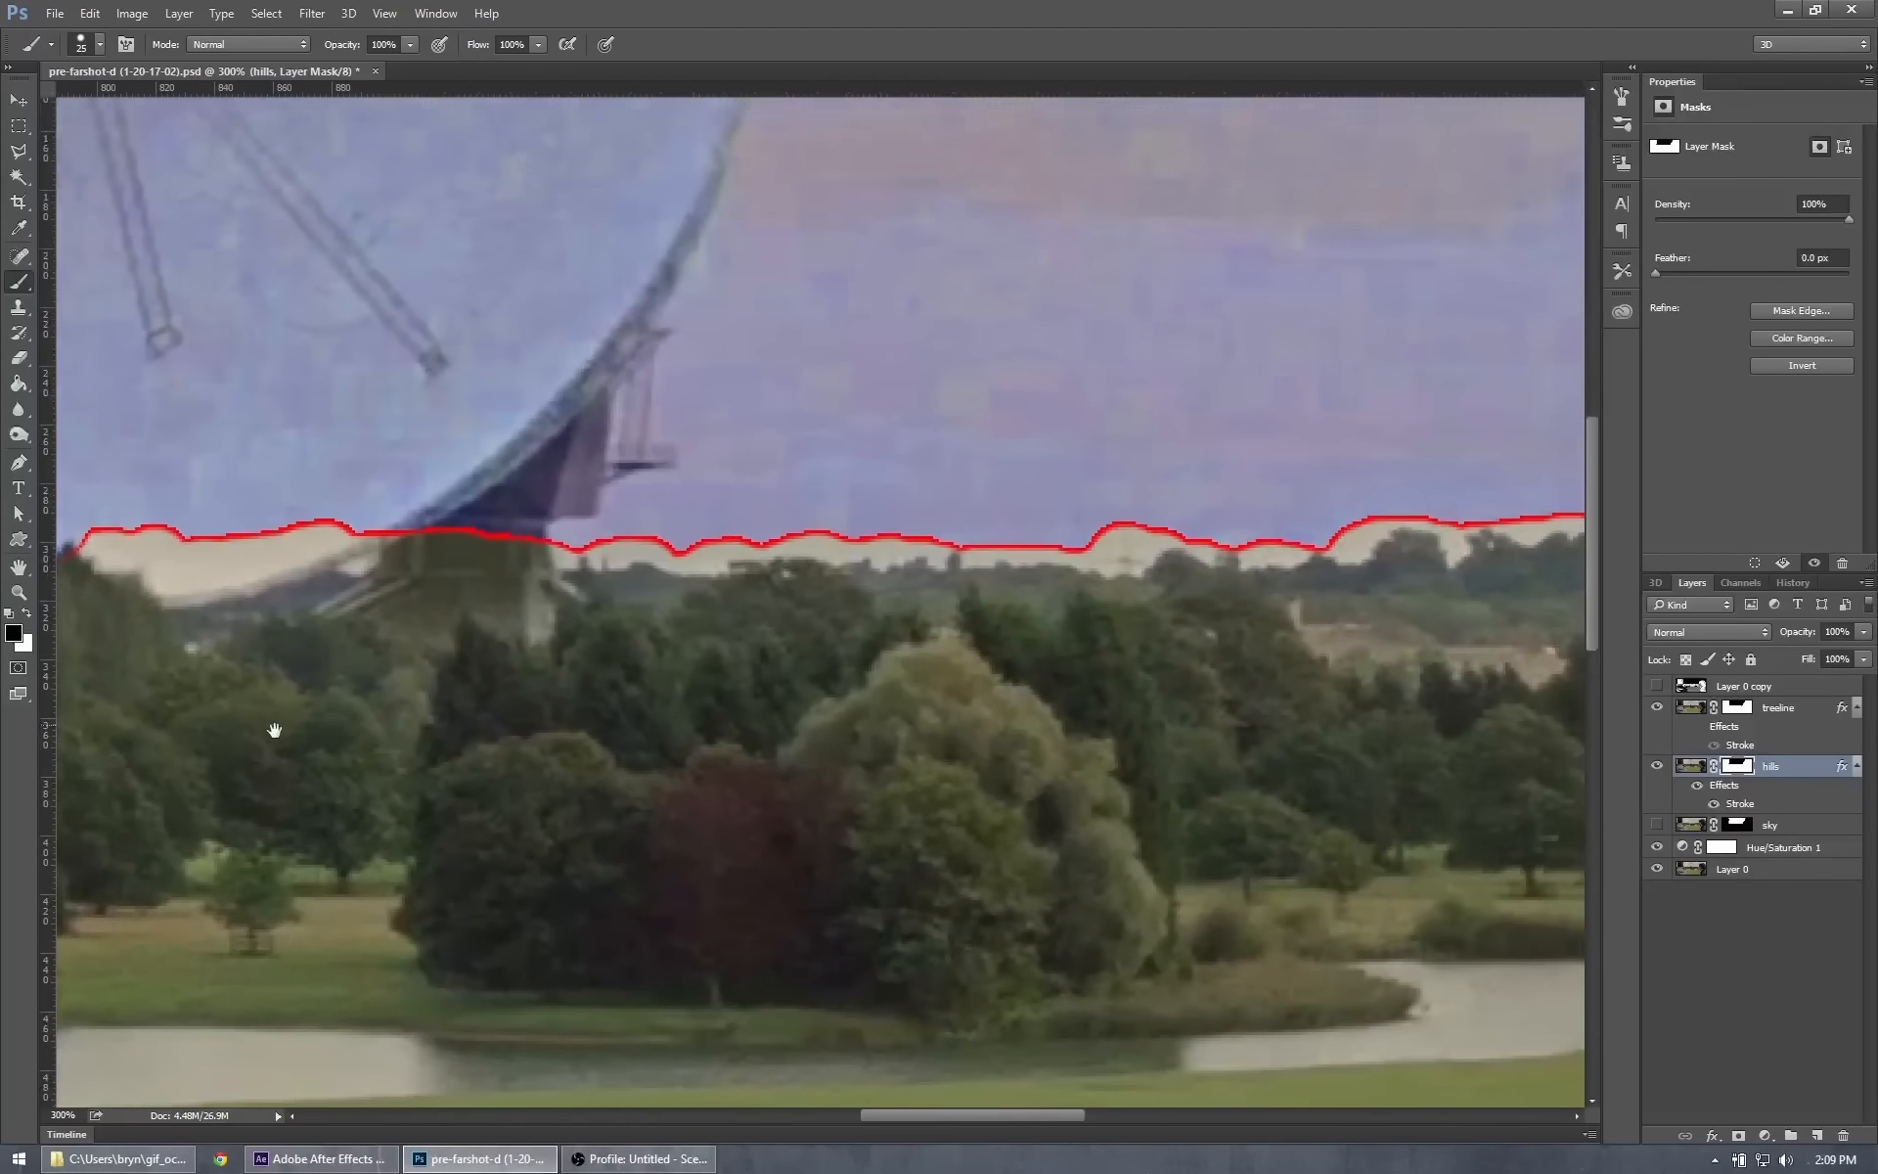
left_click_drag(521, 749, 1303, 761)
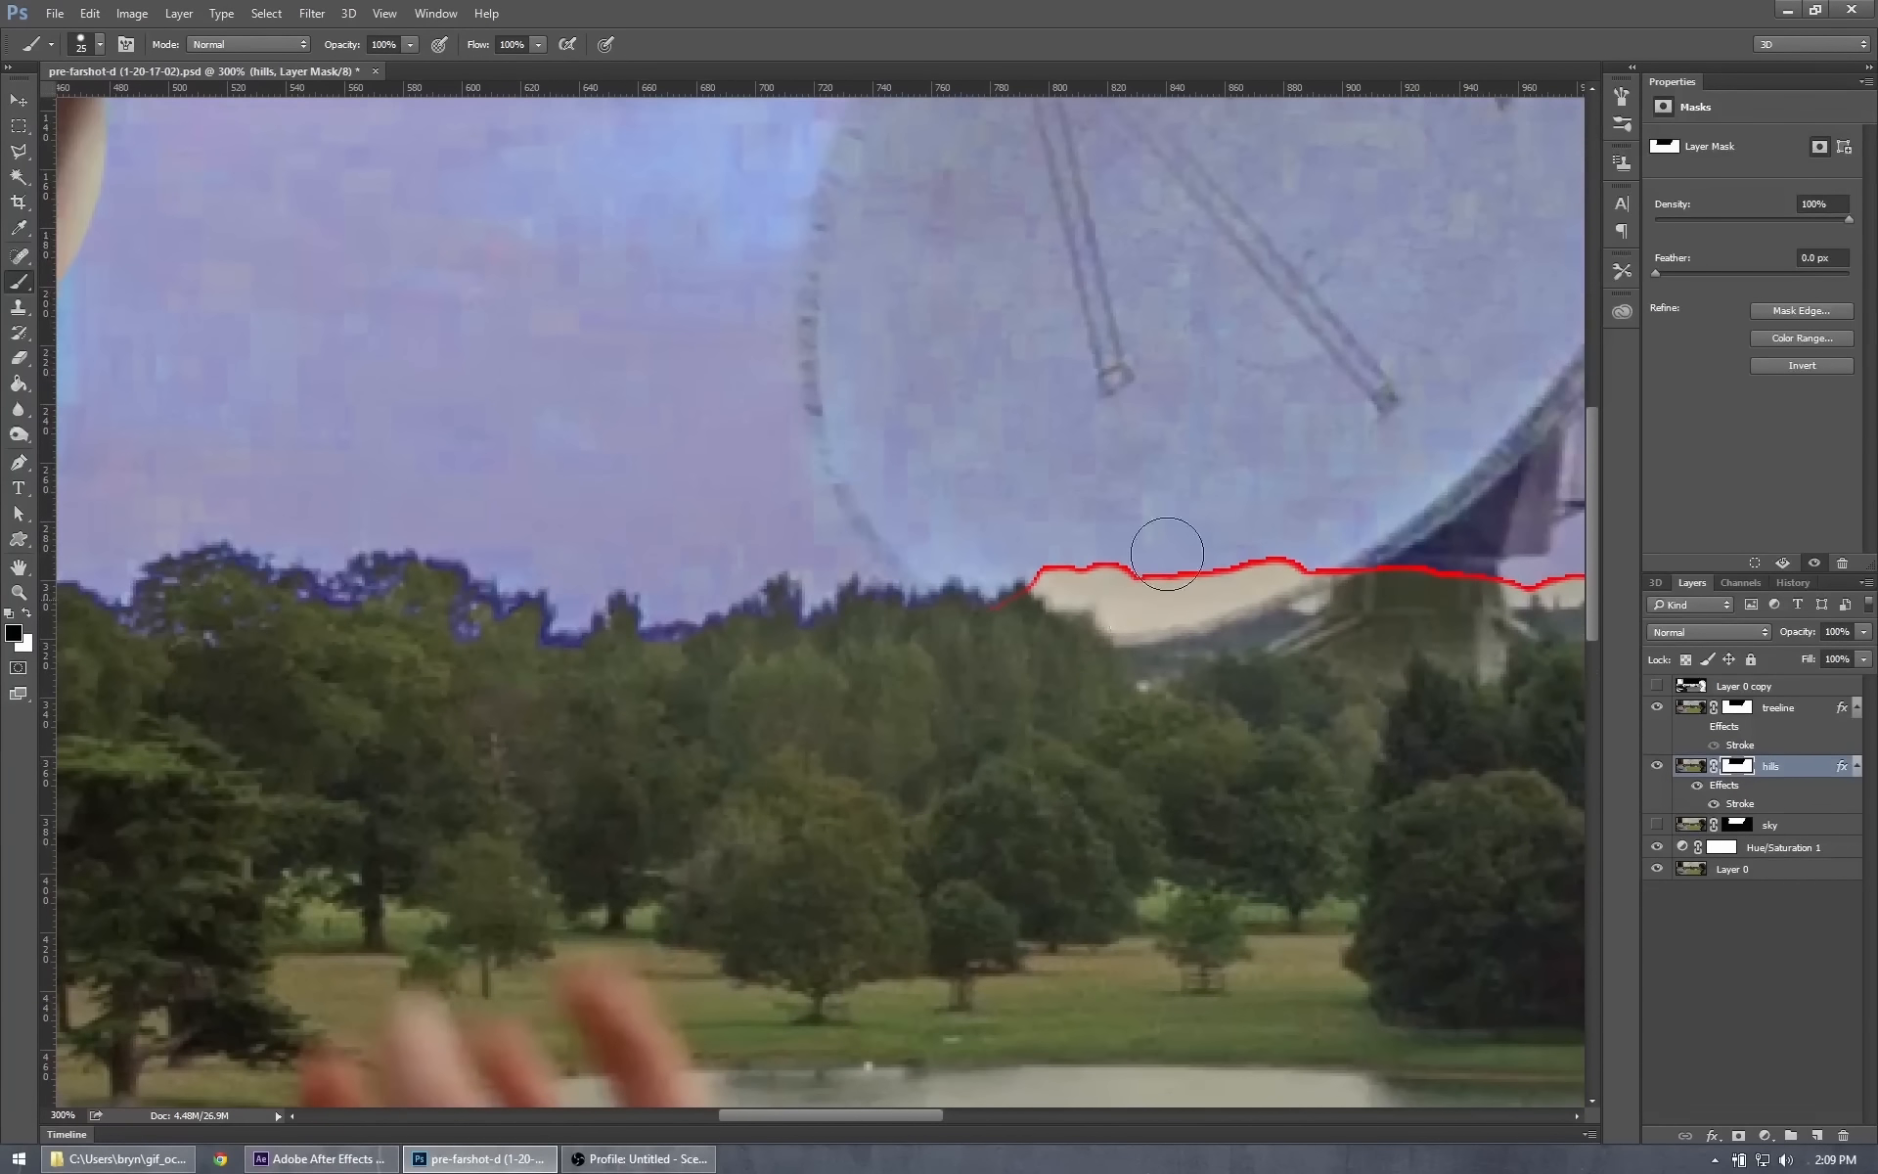
left_click_drag(1176, 567, 281, 600)
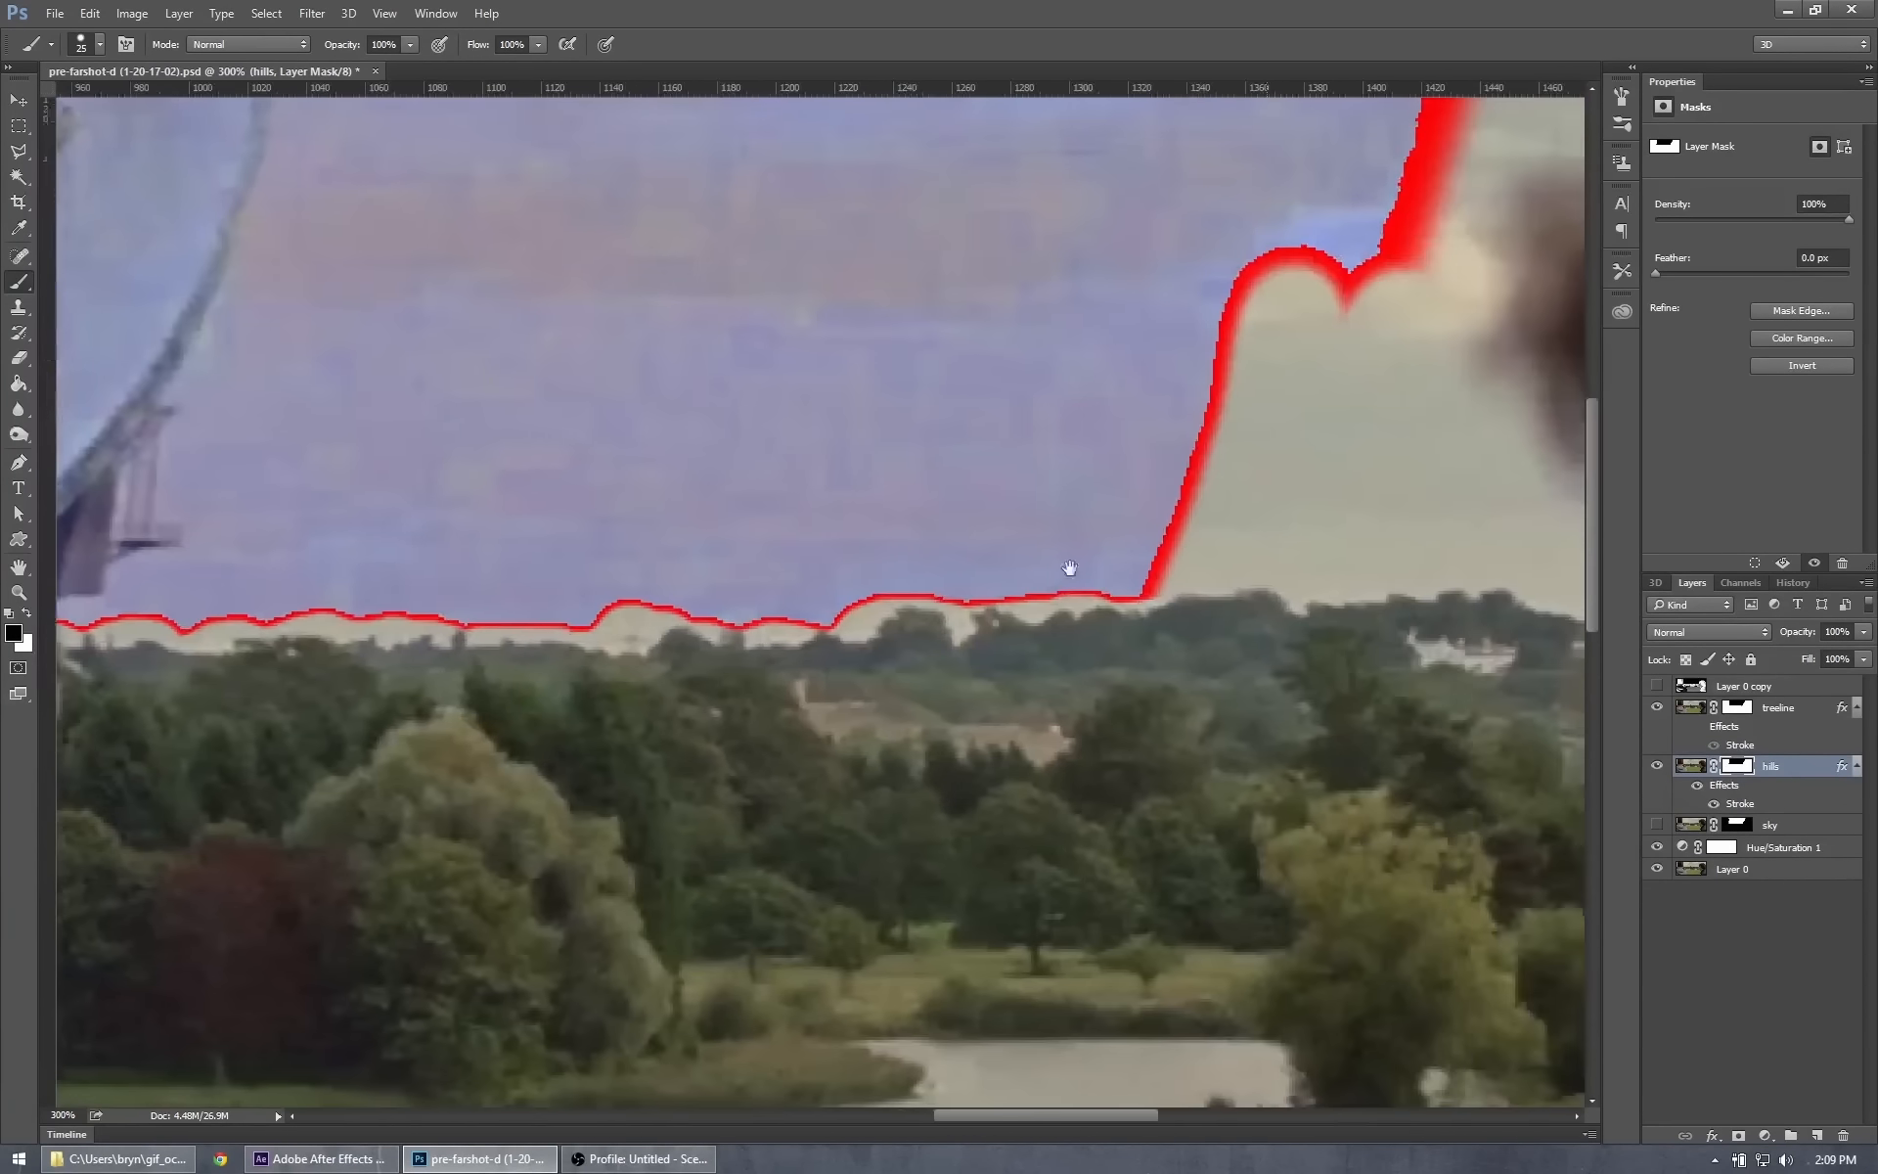
left_click_drag(1069, 570, 604, 648)
mouse_move(415, 649)
left_mouse_down()
mouse_move(471, 656)
mouse_move(528, 625)
left_mouse_up()
mouse_move(651, 594)
left_mouse_down()
mouse_move(493, 540)
mouse_move(571, 349)
mouse_move(604, 386)
mouse_move(691, 363)
mouse_move(589, 374)
mouse_move(756, 295)
mouse_move(683, 244)
mouse_move(709, 418)
mouse_move(715, 273)
mouse_move(801, 181)
mouse_move(735, 288)
mouse_move(787, 140)
mouse_move(742, 176)
mouse_move(782, 173)
left_mouse_up()
left_click_drag(563, 543, 587, 782)
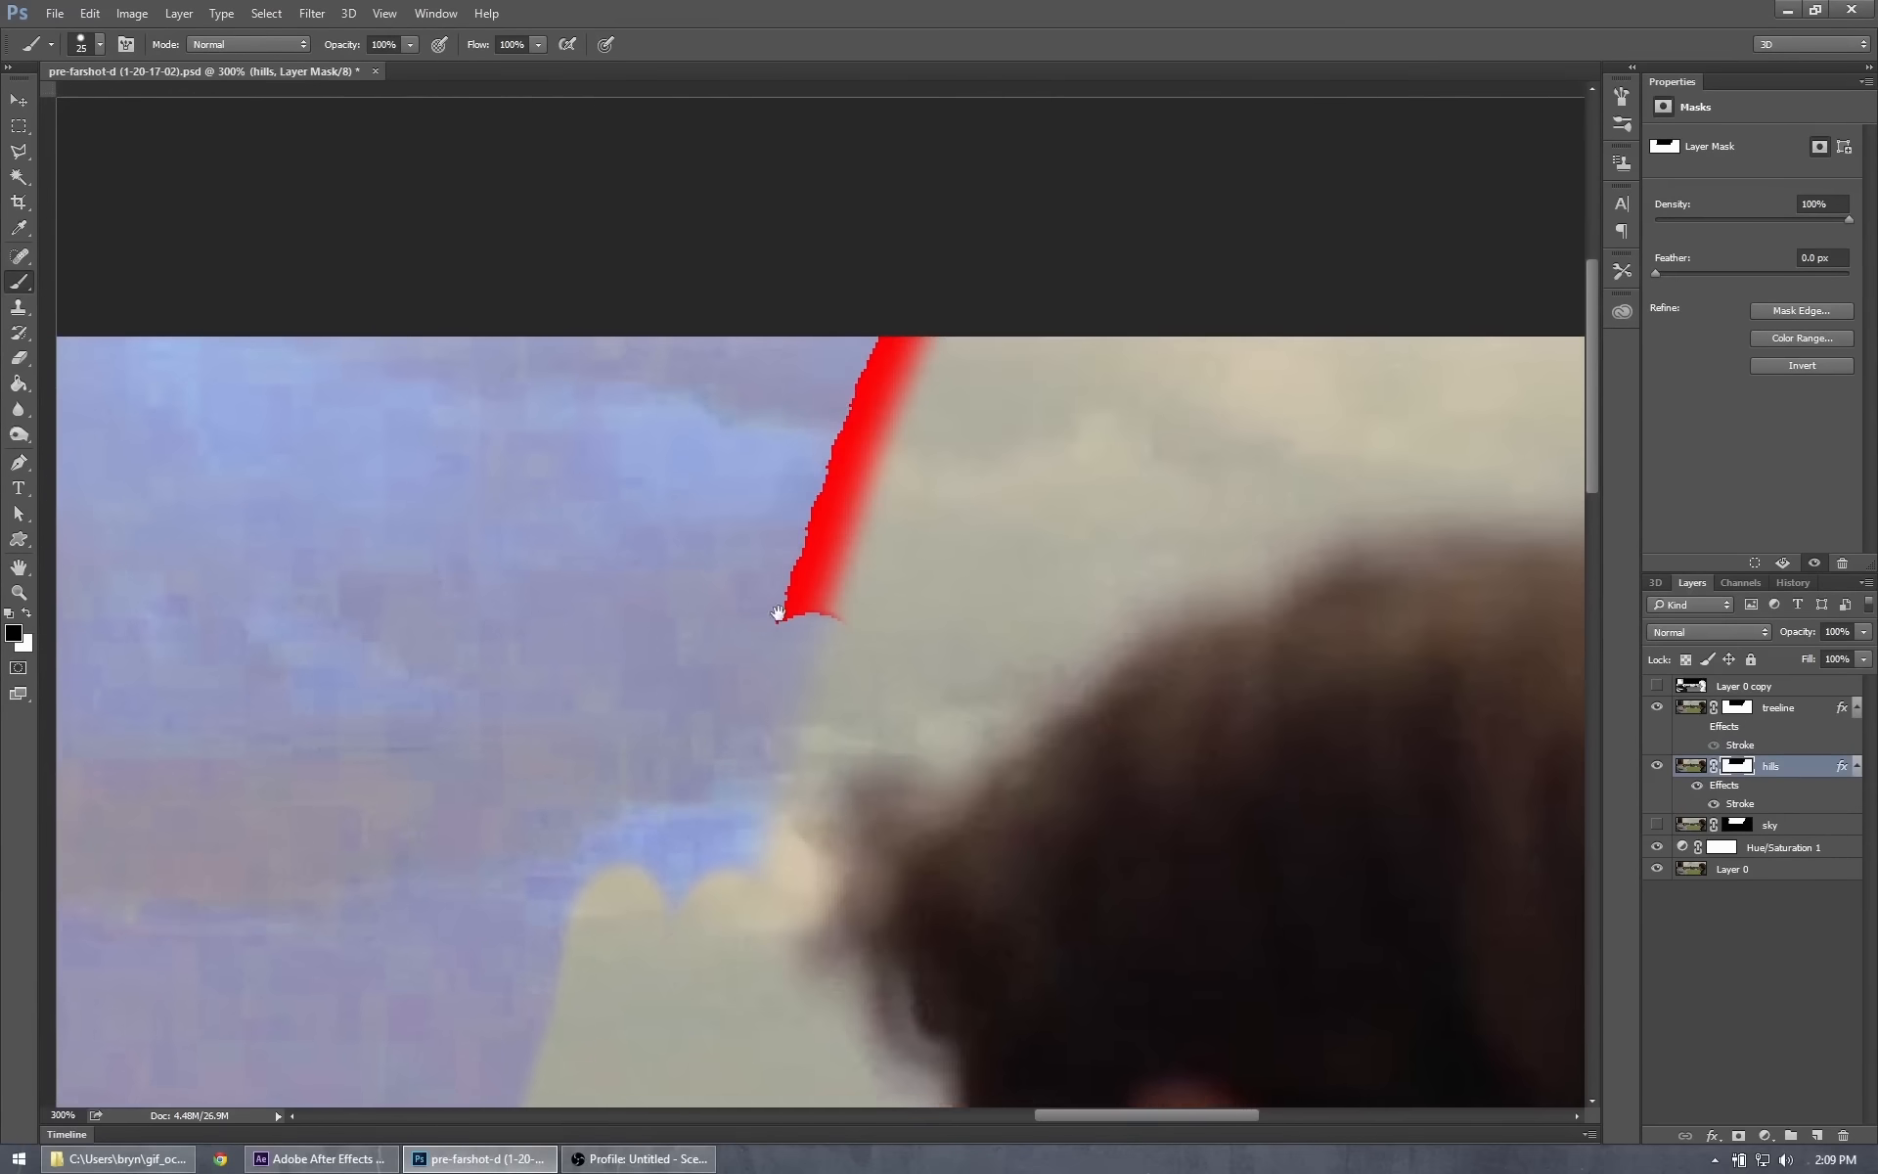
mouse_move(783, 645)
left_mouse_down()
mouse_move(859, 620)
mouse_move(814, 699)
mouse_move(700, 733)
mouse_move(818, 683)
left_mouse_up()
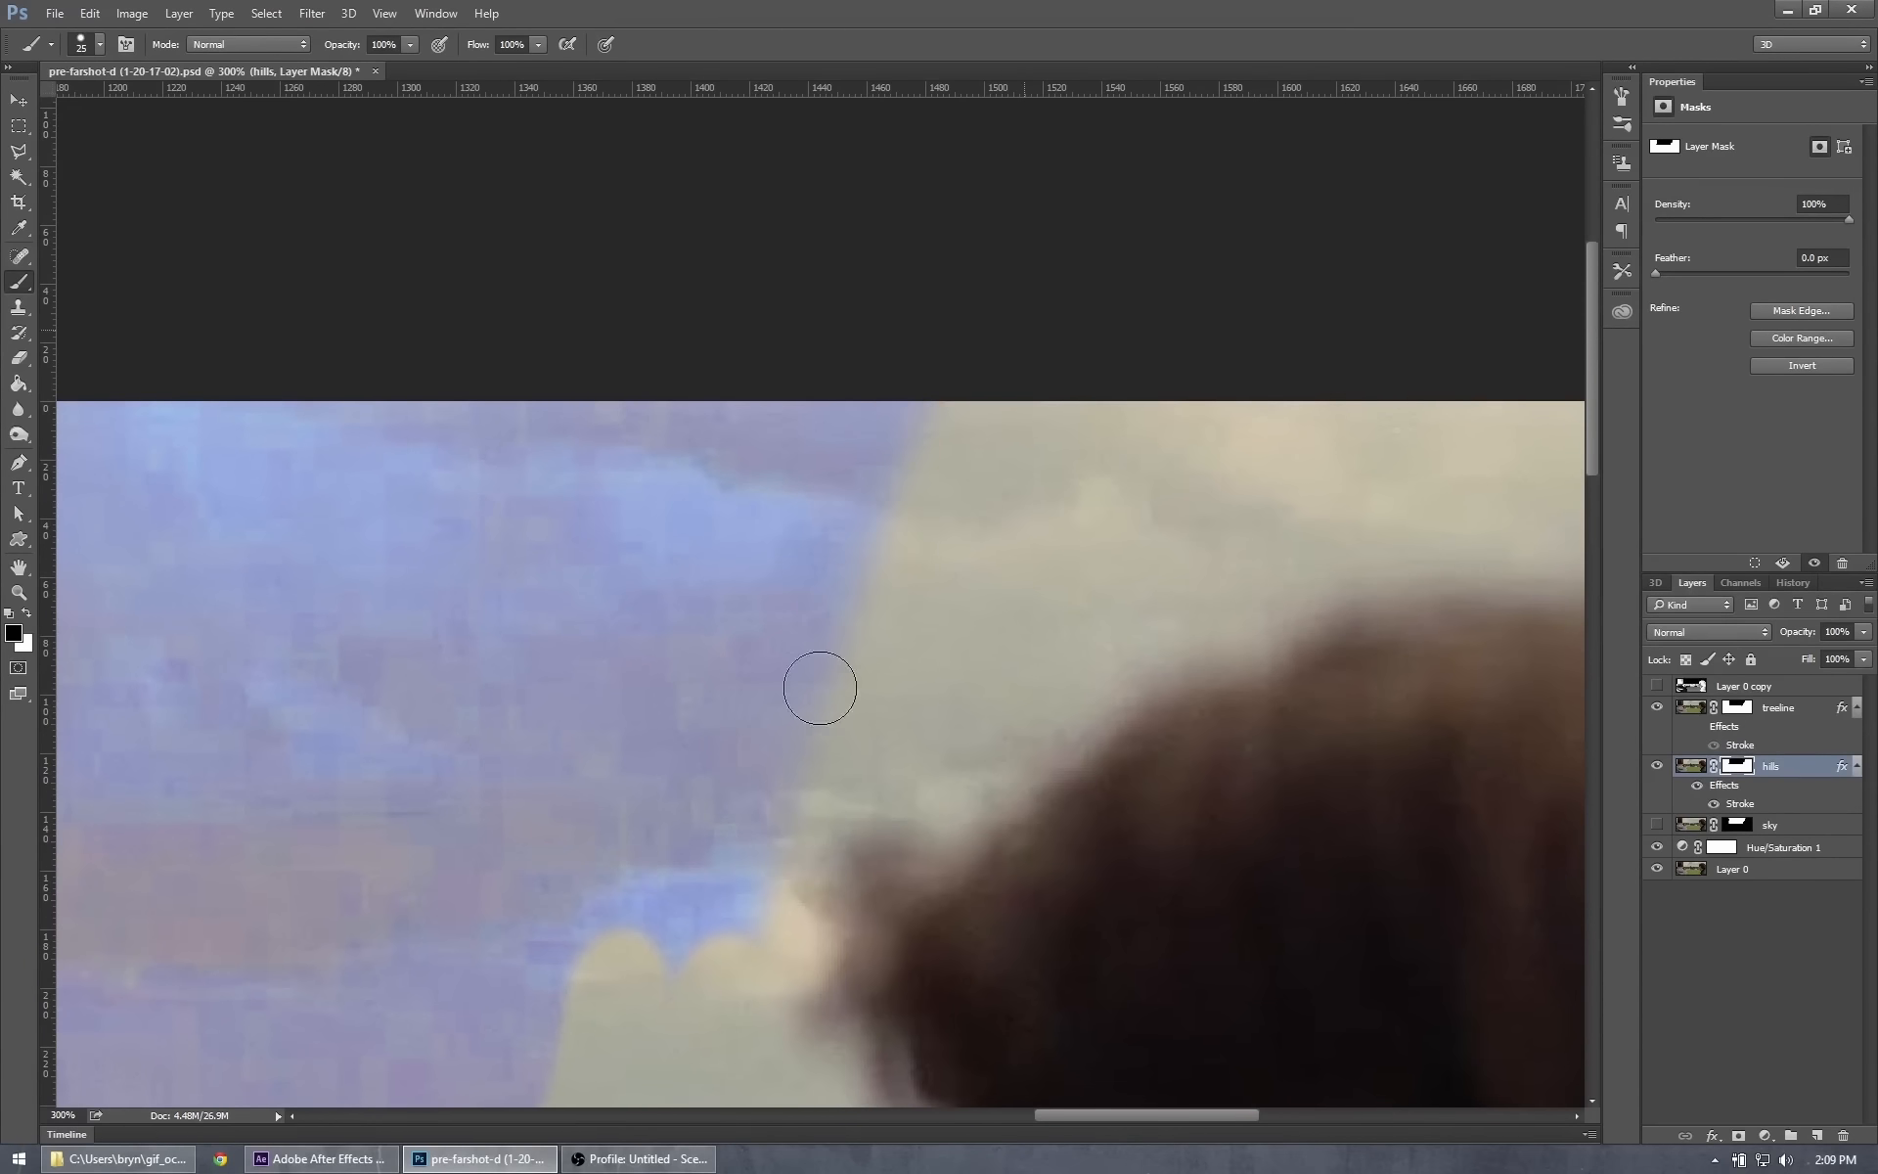
Paint black on the hills mask with a 9 px brush to remove the pale sky strip beneath the dish, beside the left trees.
mouse_move(948, 834)
left_mouse_down()
mouse_move(1041, 561)
mouse_move(1246, 324)
left_mouse_up()
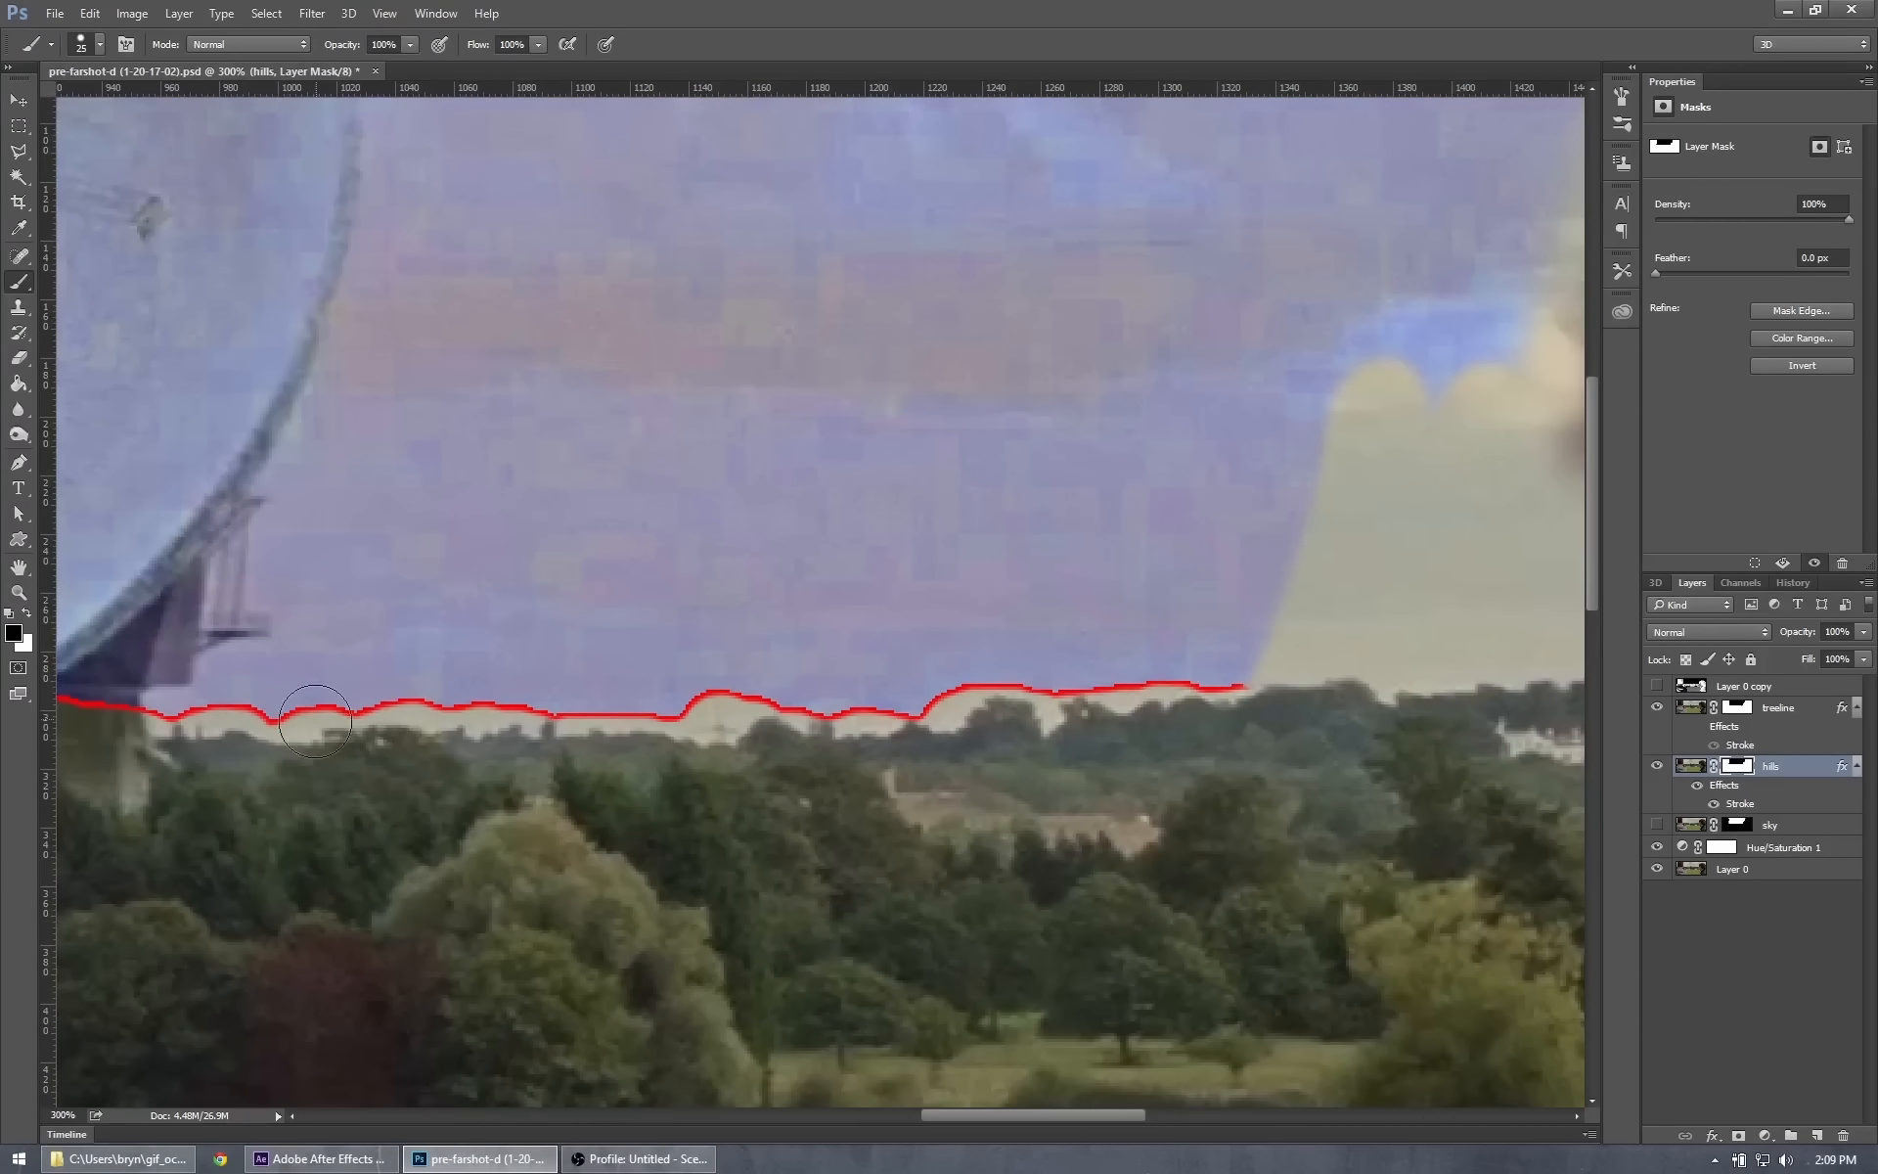
mouse_move(220, 755)
left_mouse_down()
mouse_move(1328, 456)
mouse_move(1338, 503)
left_mouse_up()
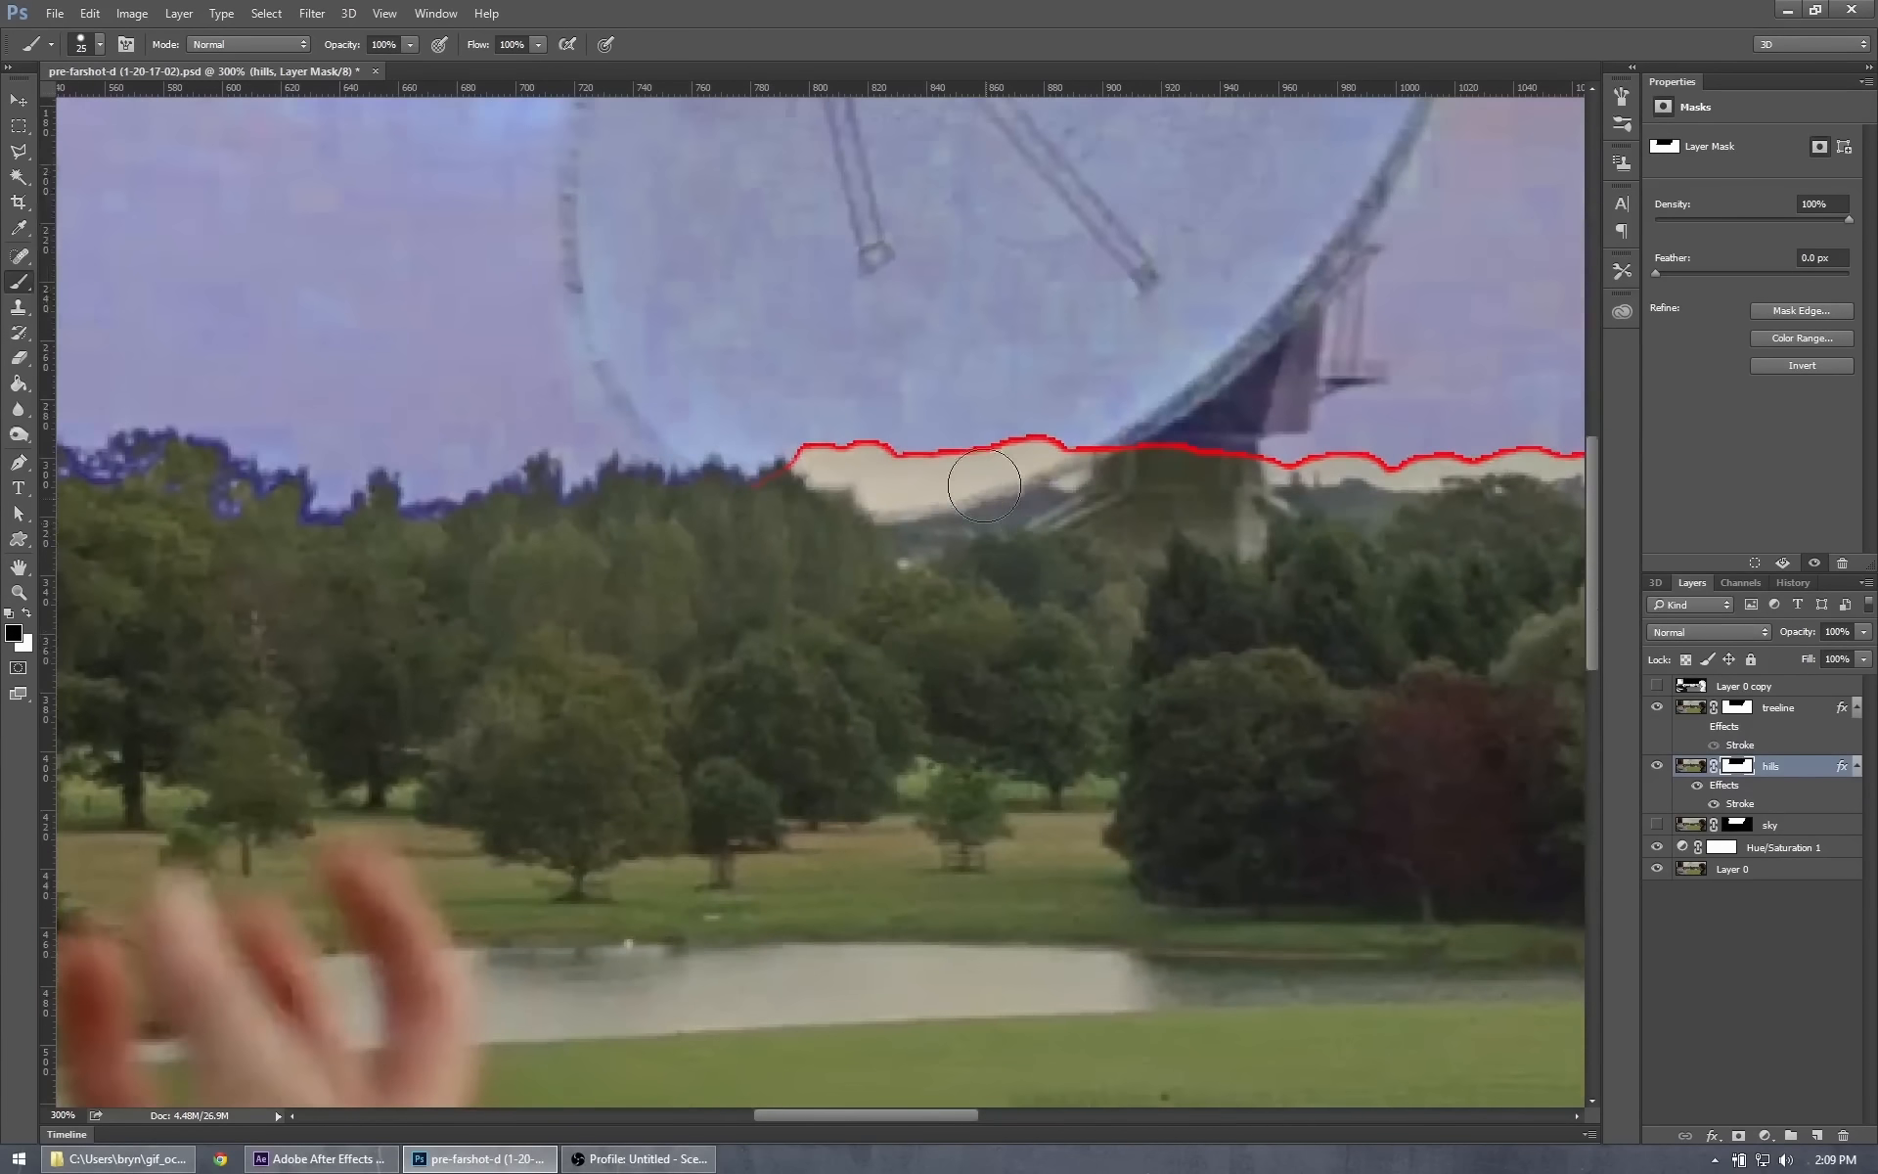
key("bracketleft")
key("bracketleft")
key("bracketleft")
scroll(824, 484, "up", 1)
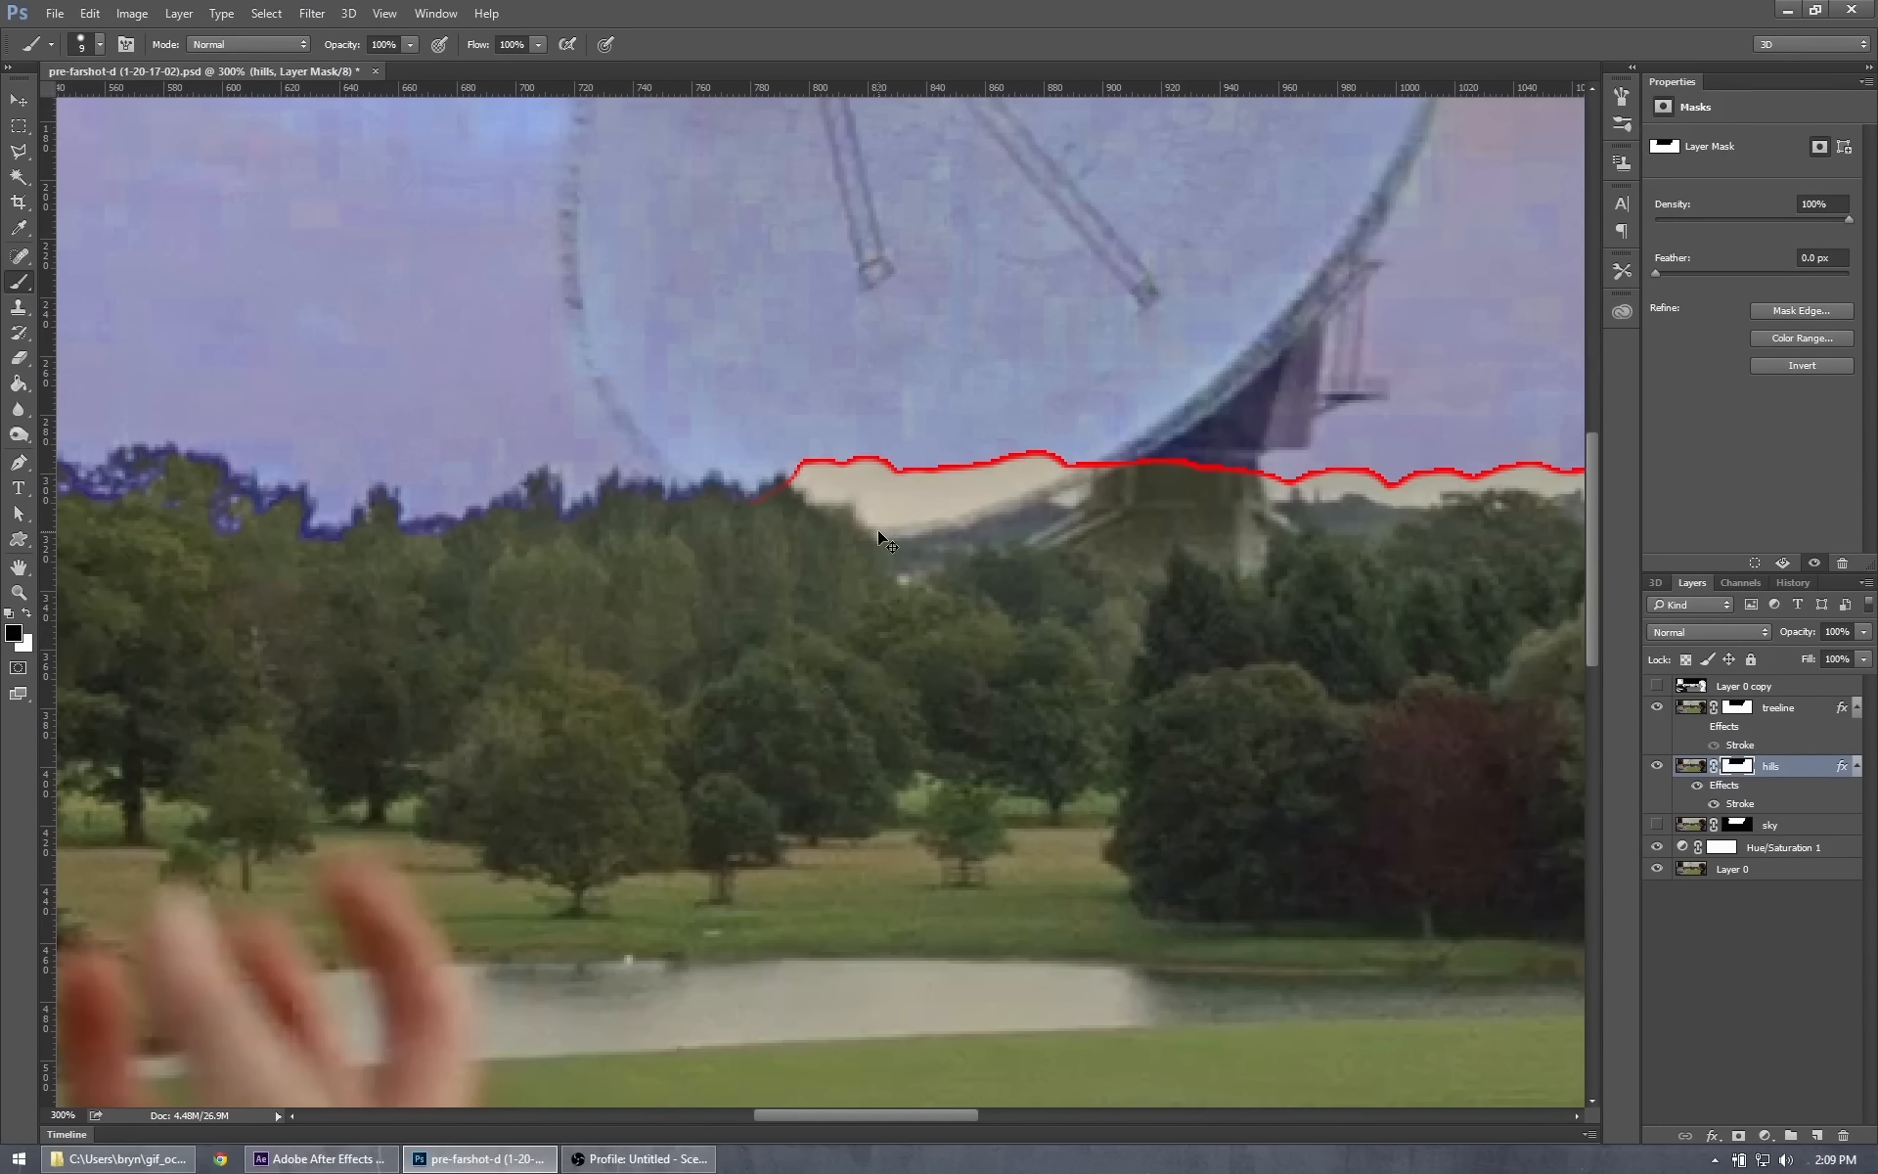
key("ctrl+plus")
key("ctrl+plus")
key("ctrl+plus")
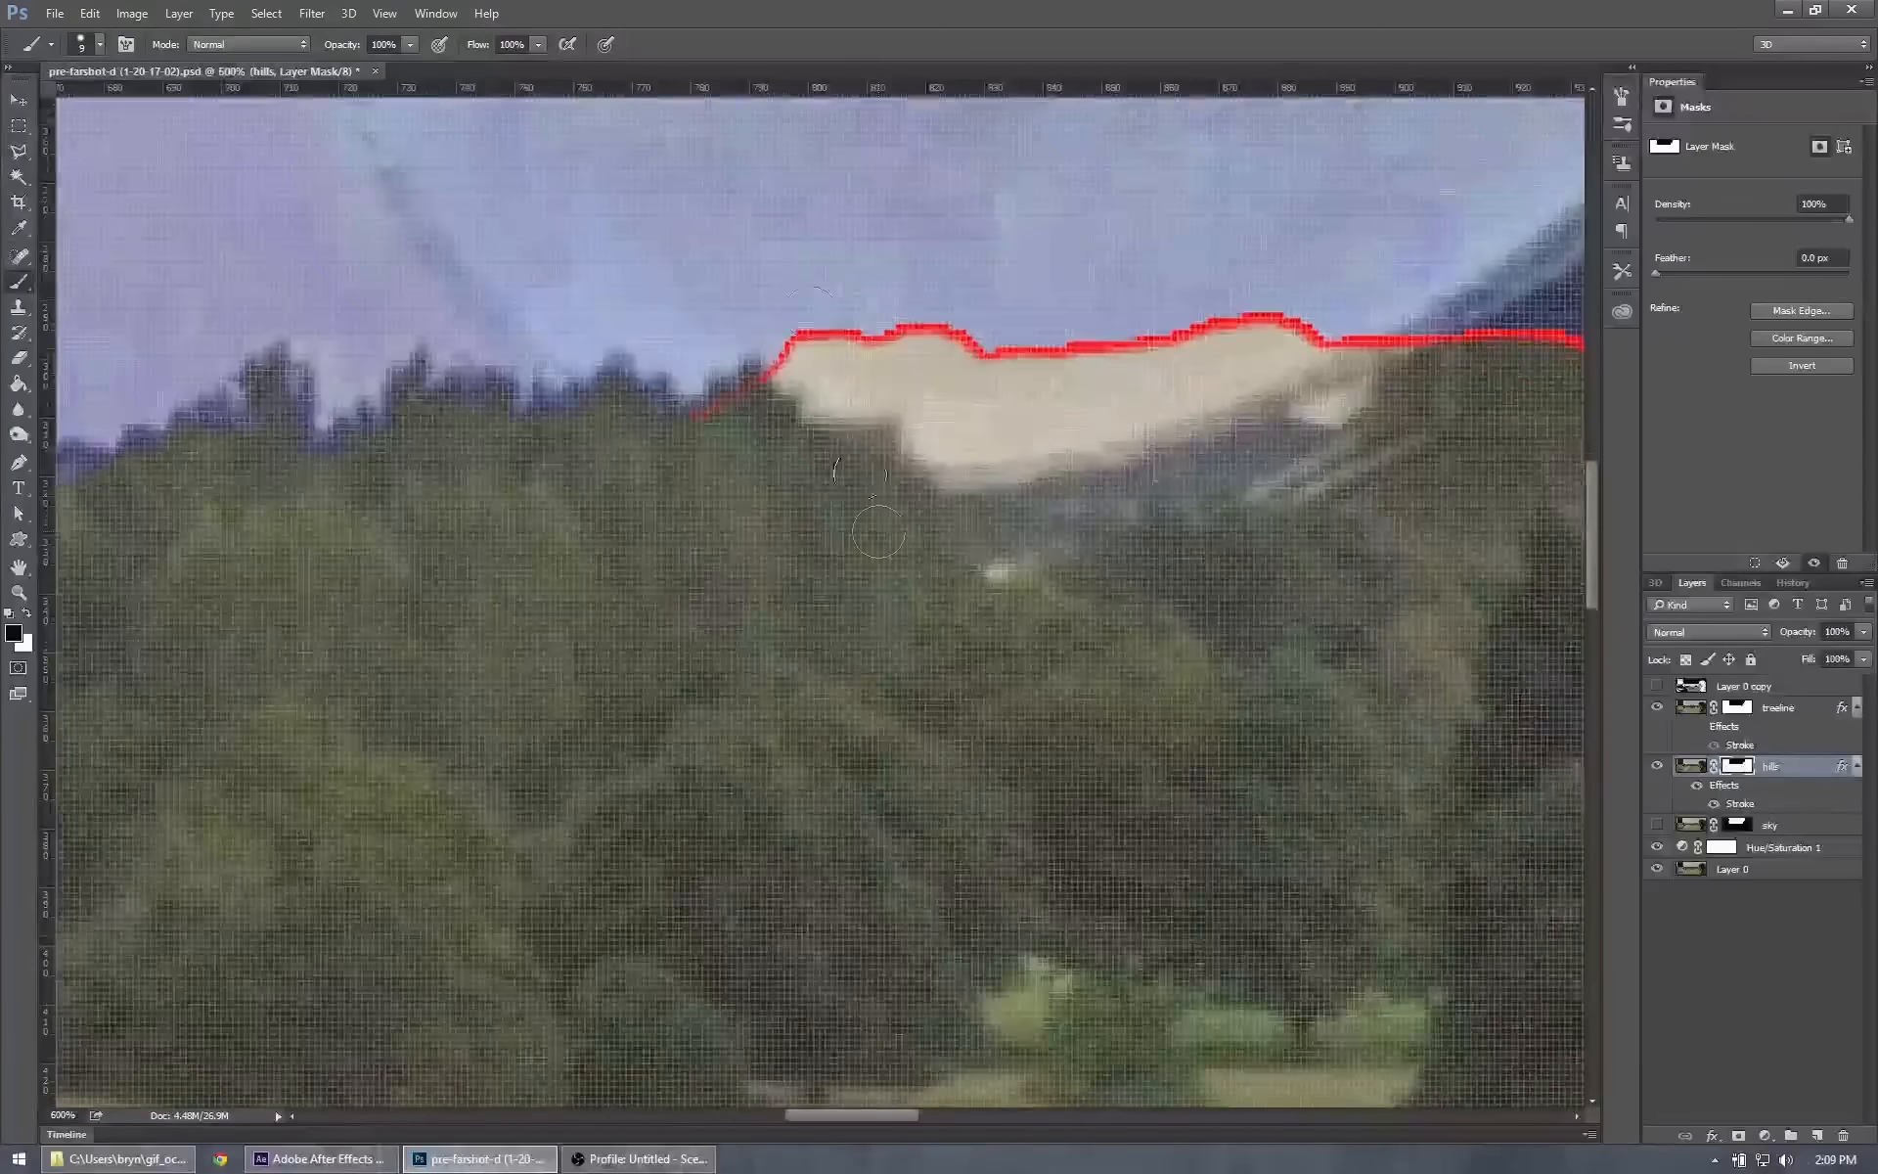
mouse_move(777, 352)
left_mouse_down()
mouse_move(815, 397)
mouse_move(861, 409)
mouse_move(1081, 401)
left_mouse_up()
left_click(1311, 396)
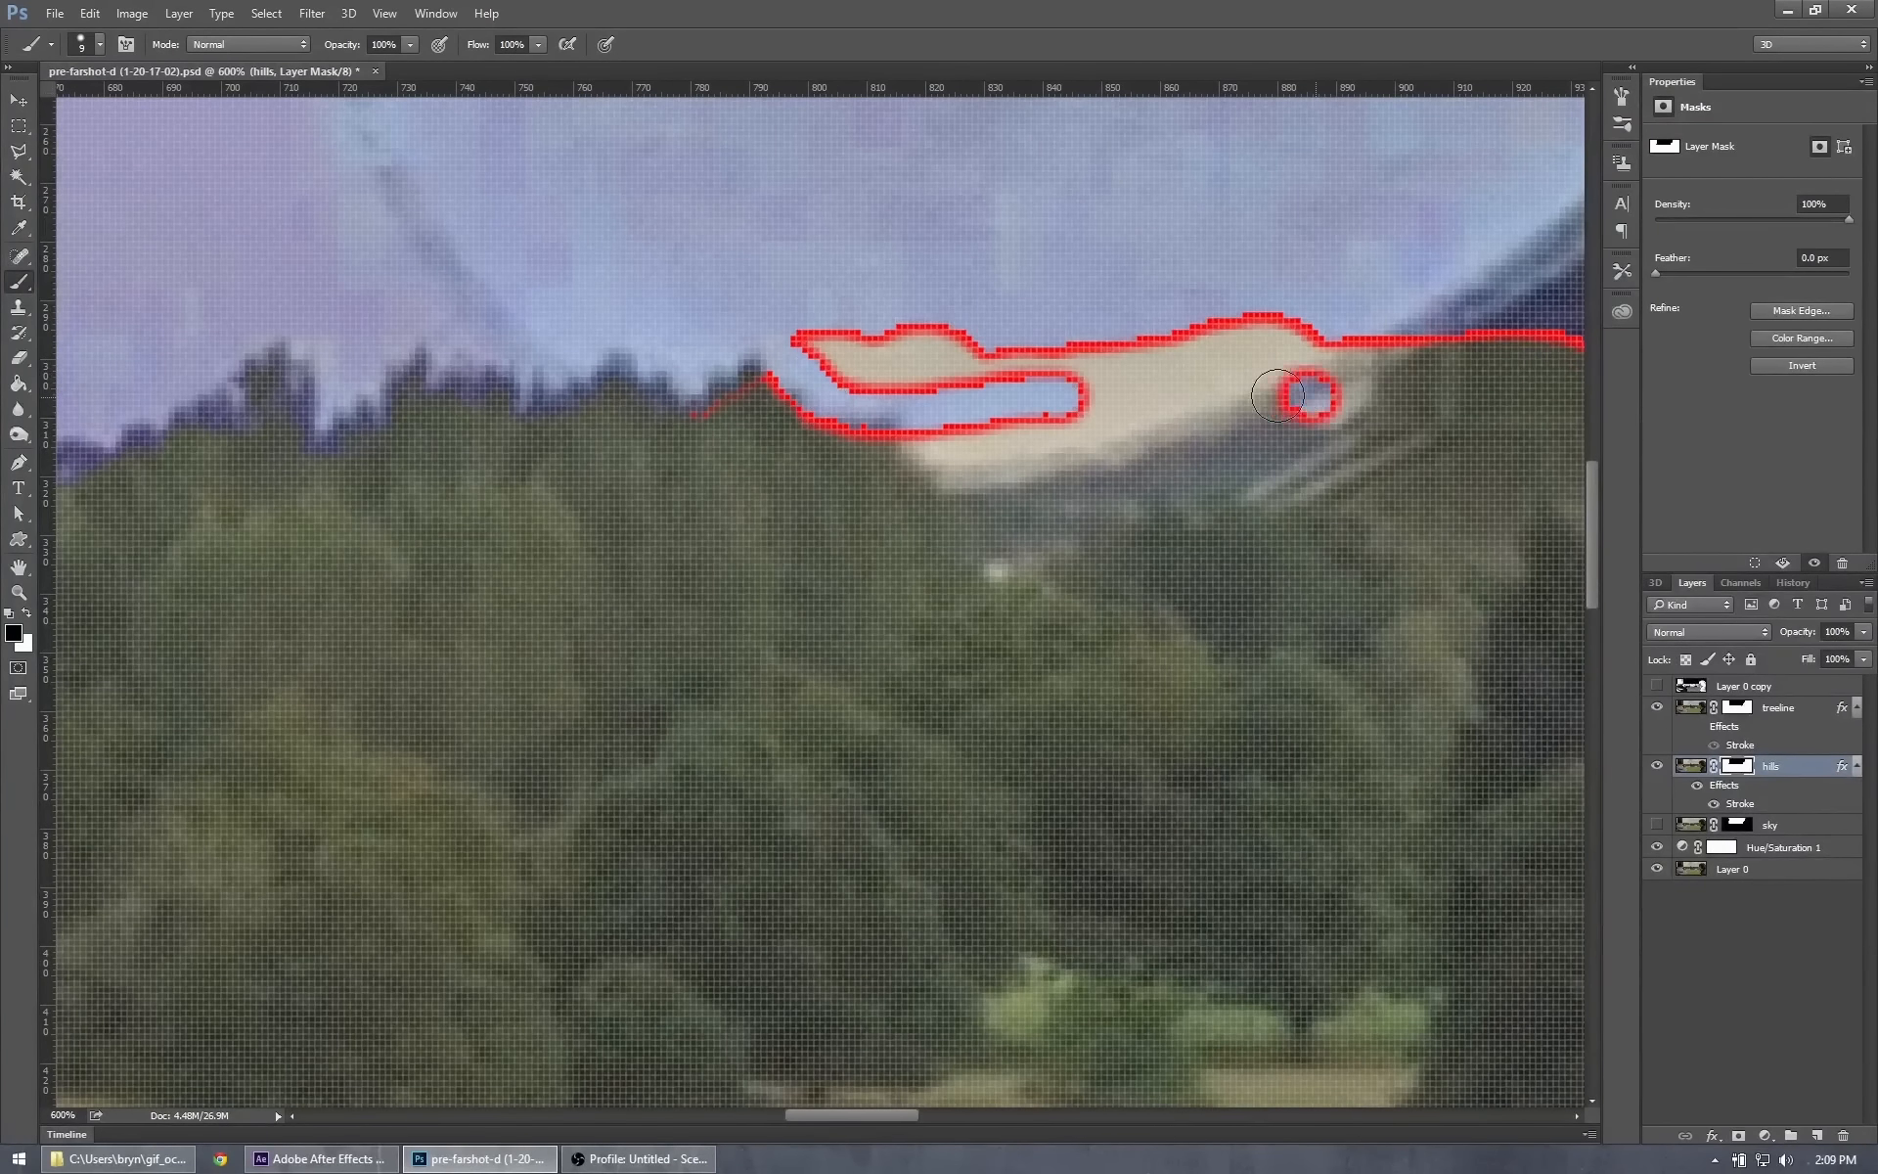
mouse_move(1276, 396)
left_mouse_down()
mouse_move(959, 440)
mouse_move(864, 433)
mouse_move(719, 374)
mouse_move(889, 437)
left_mouse_up()
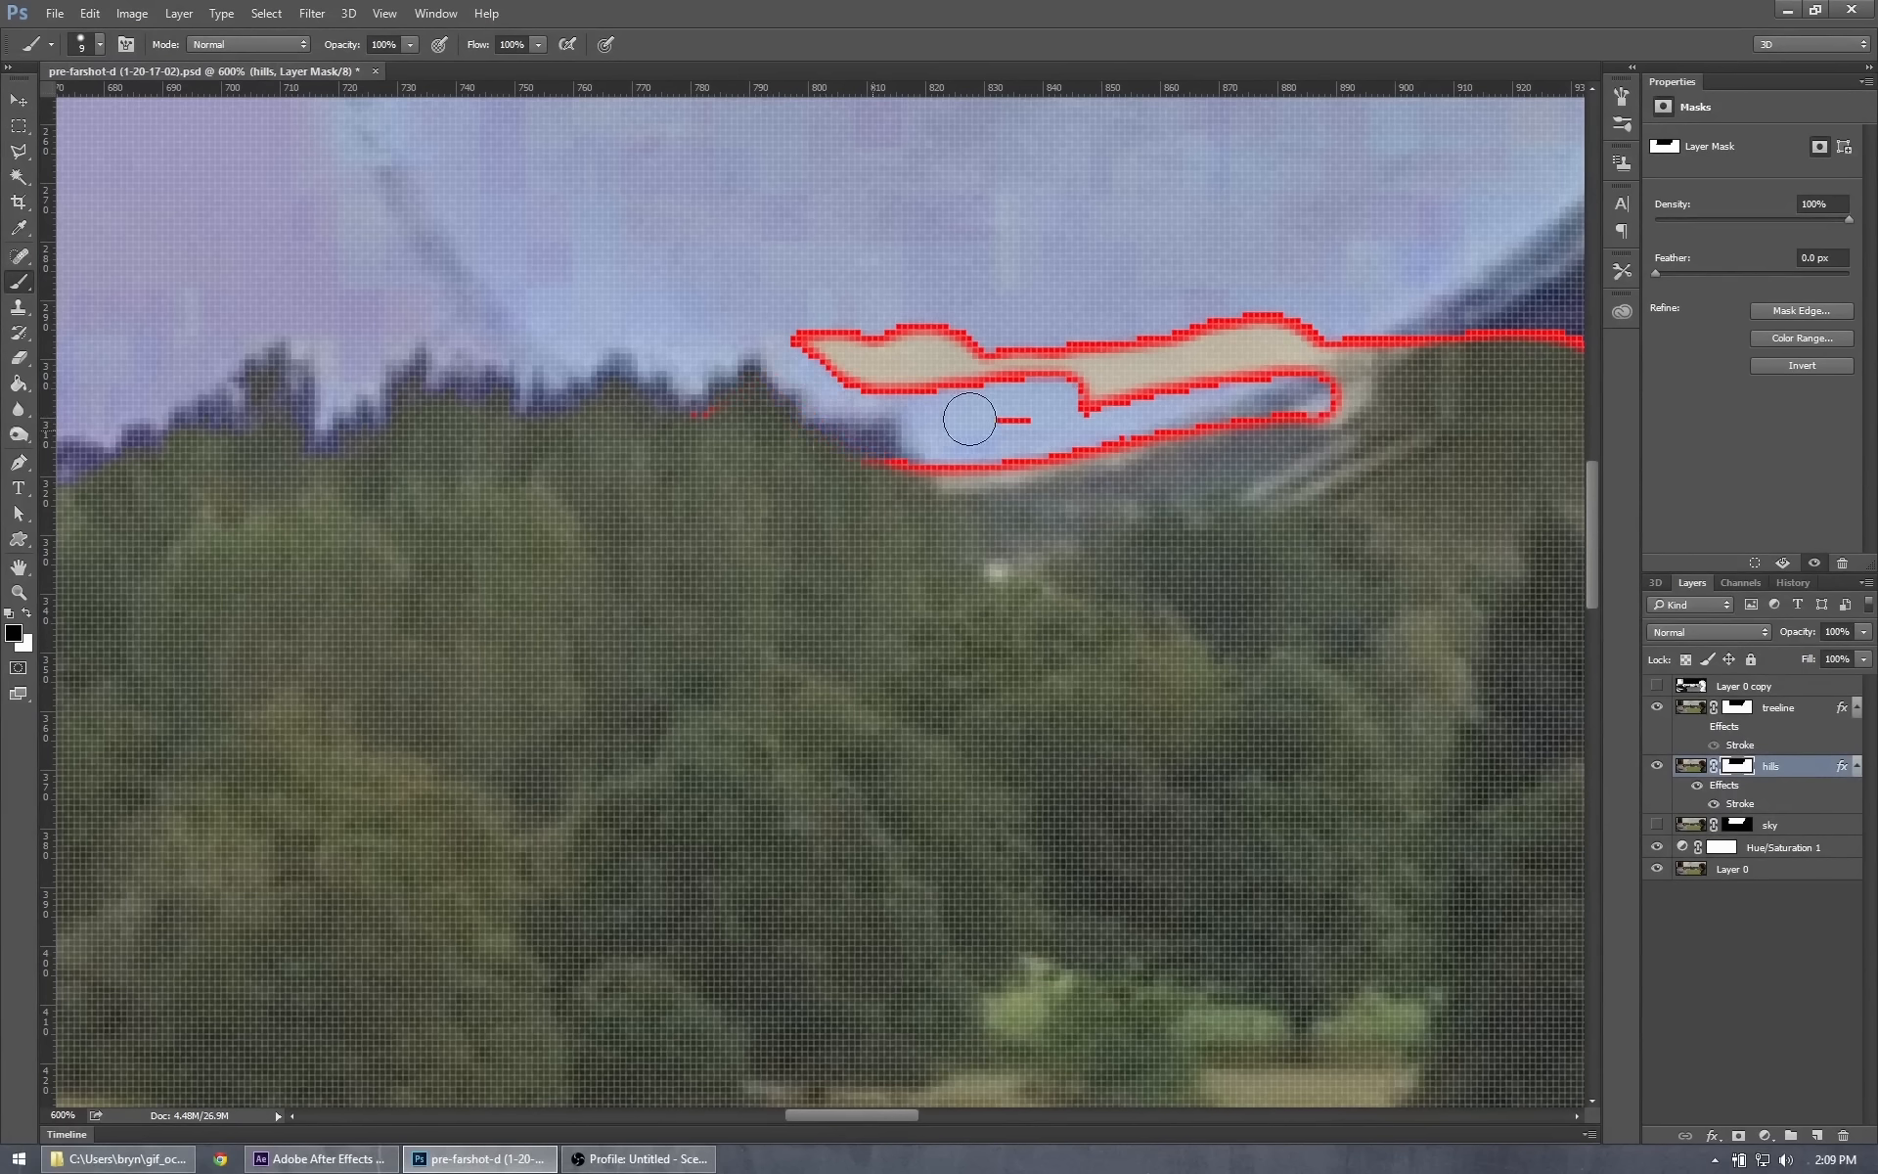
mouse_move(797, 342)
left_mouse_down()
mouse_move(1044, 322)
mouse_move(1006, 369)
mouse_move(1076, 377)
mouse_move(970, 383)
mouse_move(1277, 357)
mouse_move(1006, 327)
mouse_move(1370, 310)
mouse_move(1195, 362)
left_mouse_up()
Trim the hills mask in black along the dish's base and paint white to restore the hill just right of it.
left_click_drag(1350, 313, 565, 381)
mouse_move(567, 474)
left_mouse_down()
mouse_move(454, 486)
mouse_move(573, 450)
mouse_move(558, 460)
mouse_move(709, 437)
mouse_move(627, 449)
mouse_move(810, 452)
mouse_move(819, 426)
mouse_move(844, 433)
mouse_move(626, 436)
mouse_move(573, 472)
mouse_move(641, 445)
mouse_move(776, 461)
mouse_move(903, 418)
mouse_move(1000, 418)
mouse_move(901, 430)
mouse_move(952, 449)
mouse_move(1040, 419)
mouse_move(1039, 459)
mouse_move(1076, 472)
mouse_move(1115, 444)
mouse_move(1187, 445)
mouse_move(1123, 436)
mouse_move(1151, 421)
mouse_move(1034, 420)
mouse_move(1103, 424)
mouse_move(1035, 504)
left_mouse_up()
left_click(794, 410)
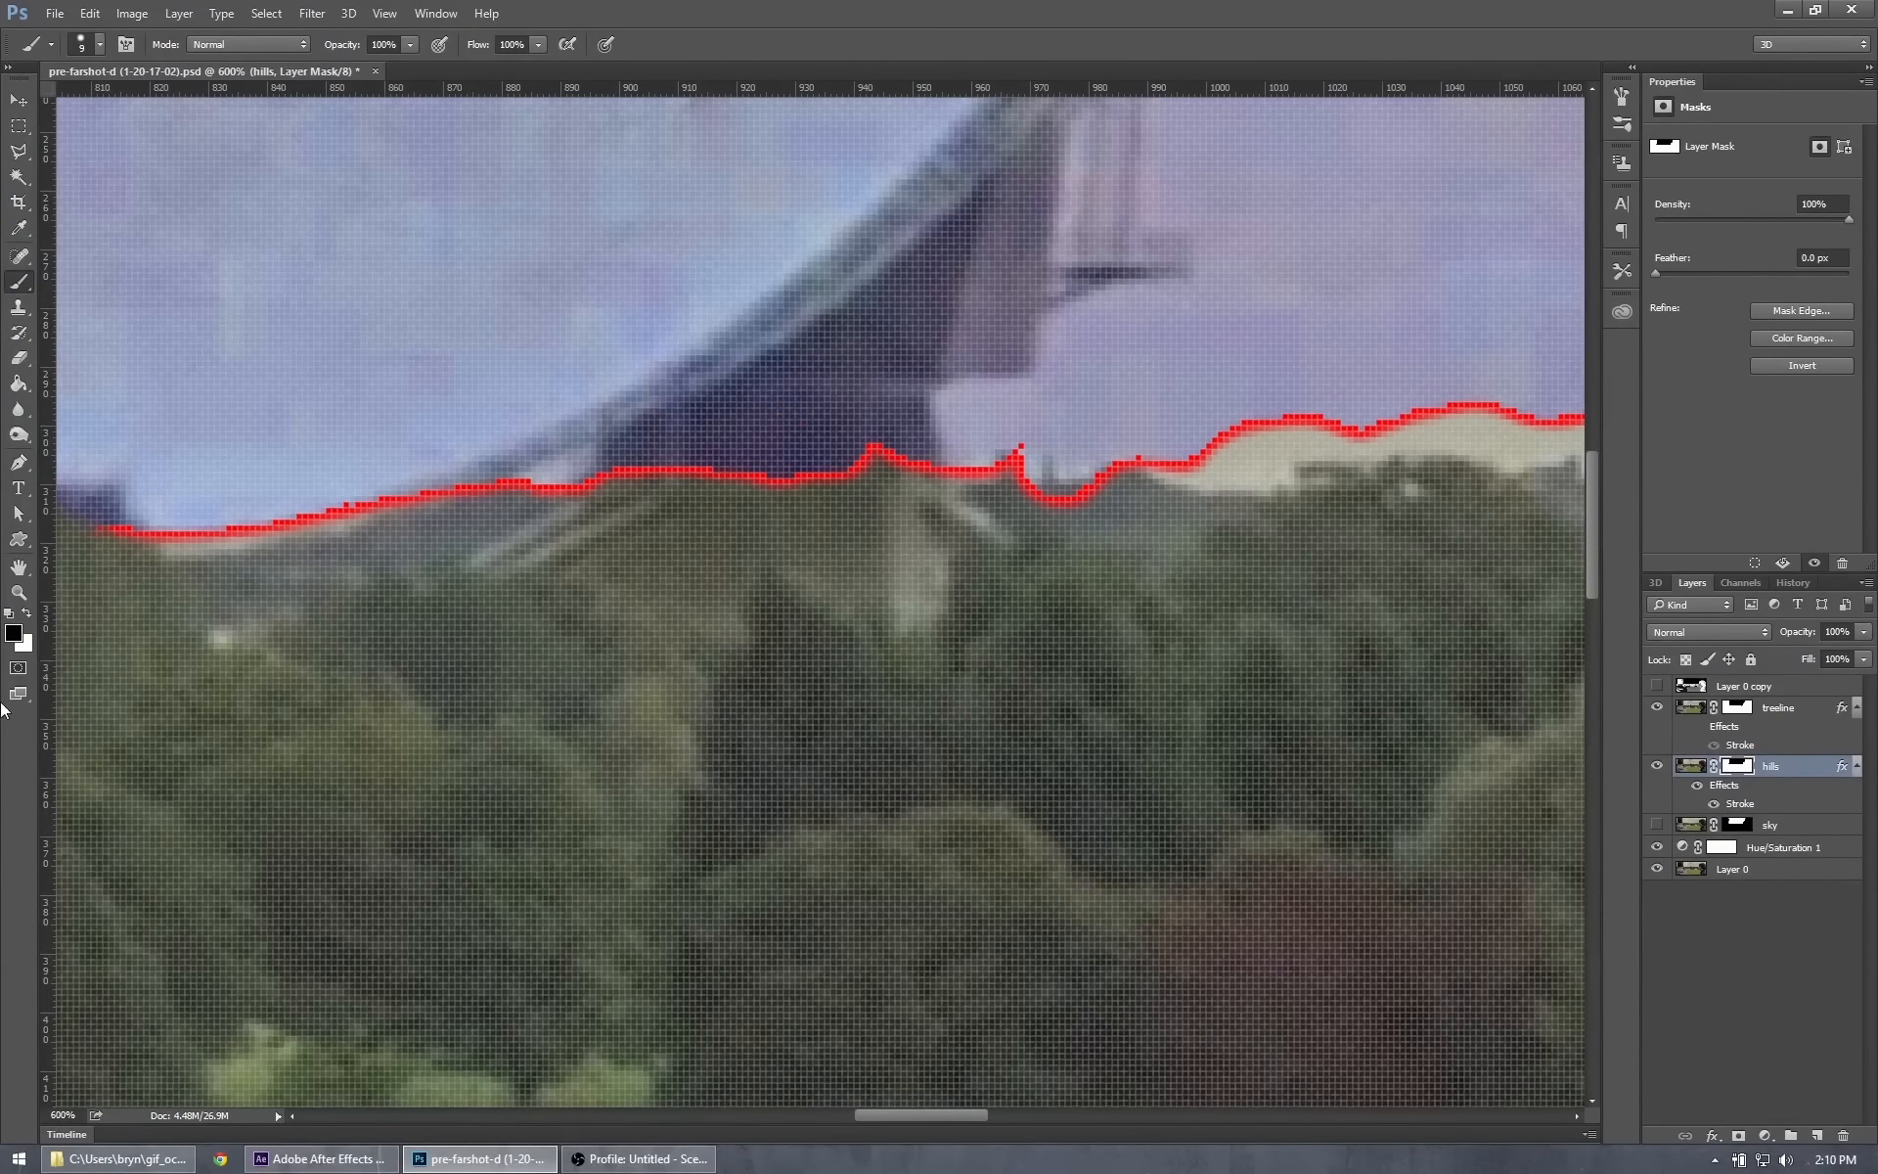
left_click(26, 615)
mouse_move(1007, 525)
left_mouse_down()
mouse_move(1106, 519)
mouse_move(942, 532)
mouse_move(1135, 509)
mouse_move(1079, 511)
mouse_move(1041, 480)
left_mouse_up()
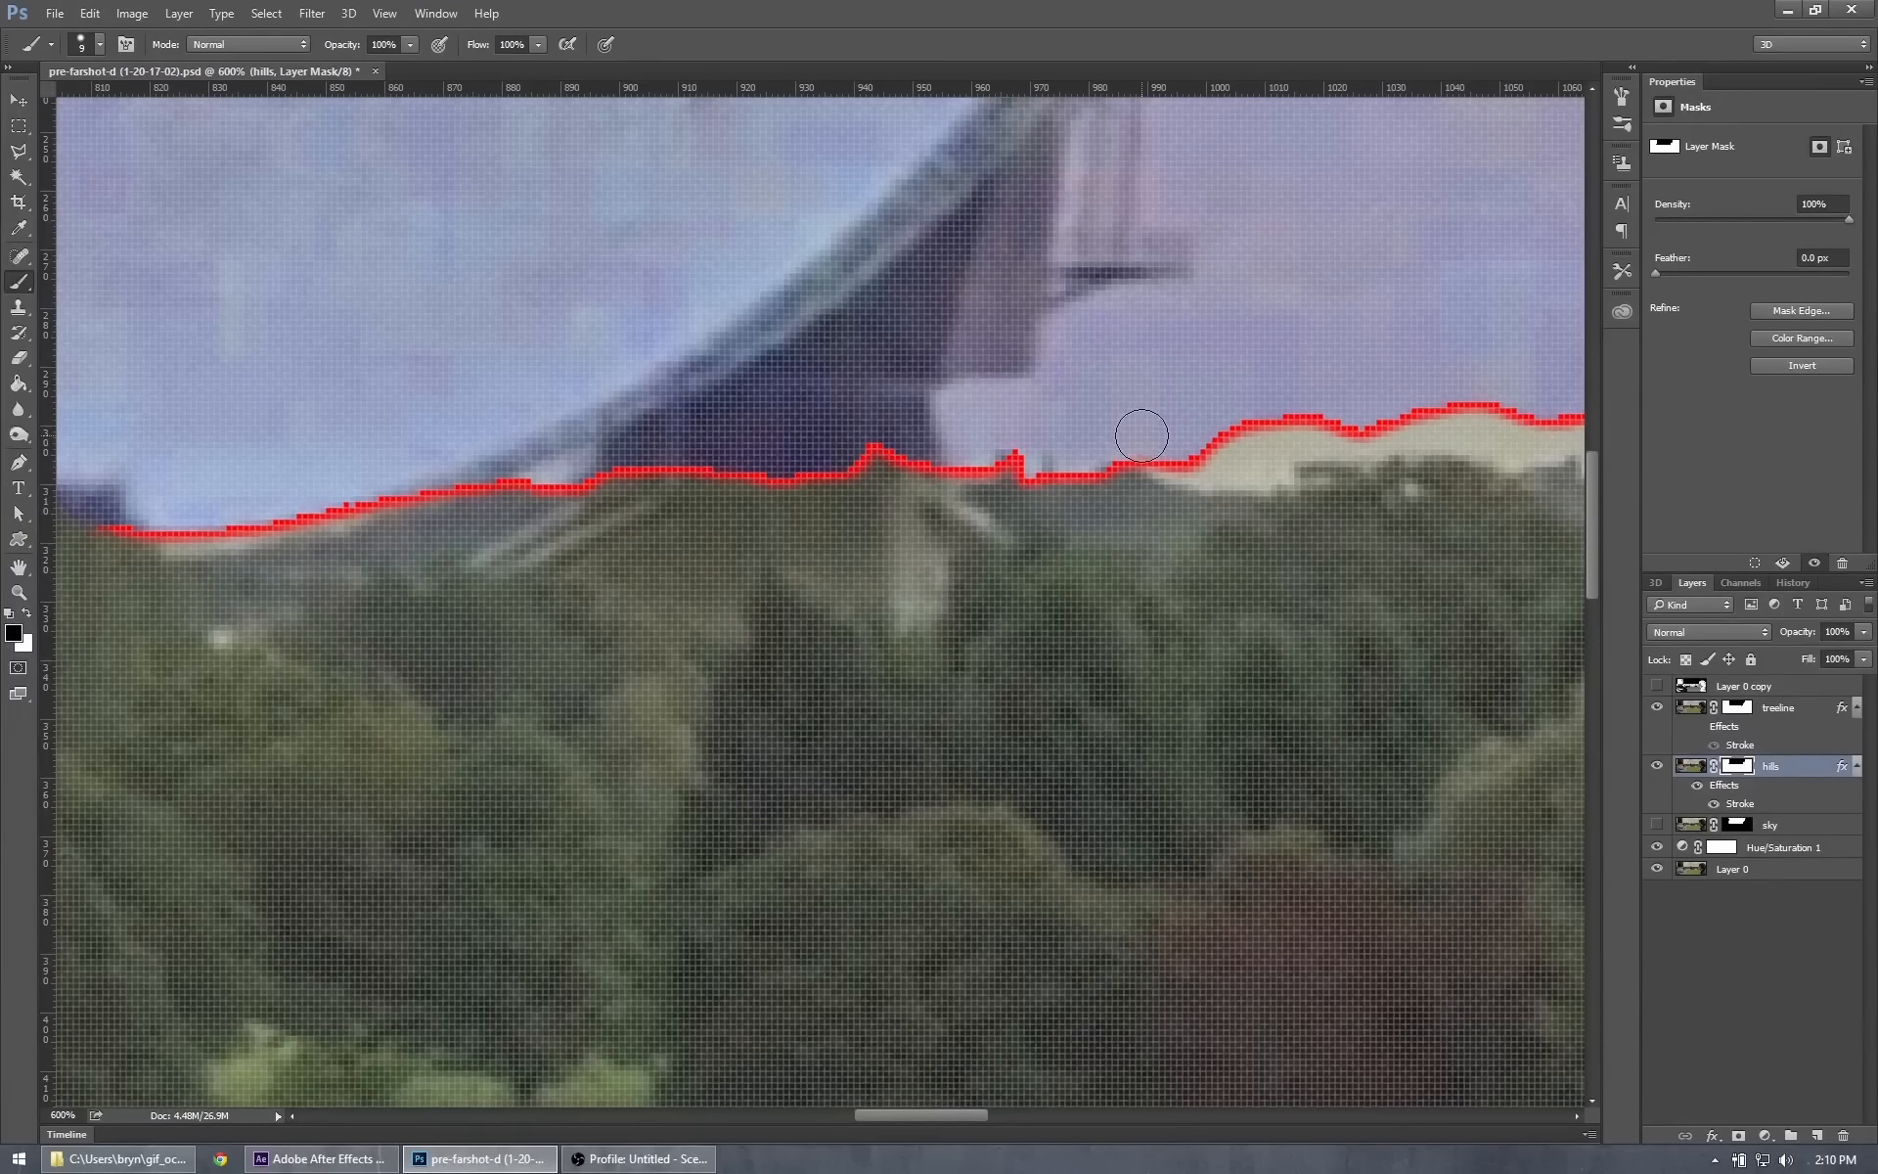
Paint black on the hills mask along the skyline right of the dish's base, restoring a small treetop bump in white with a 4 px brush.
left_click_drag(1349, 419, 893, 440)
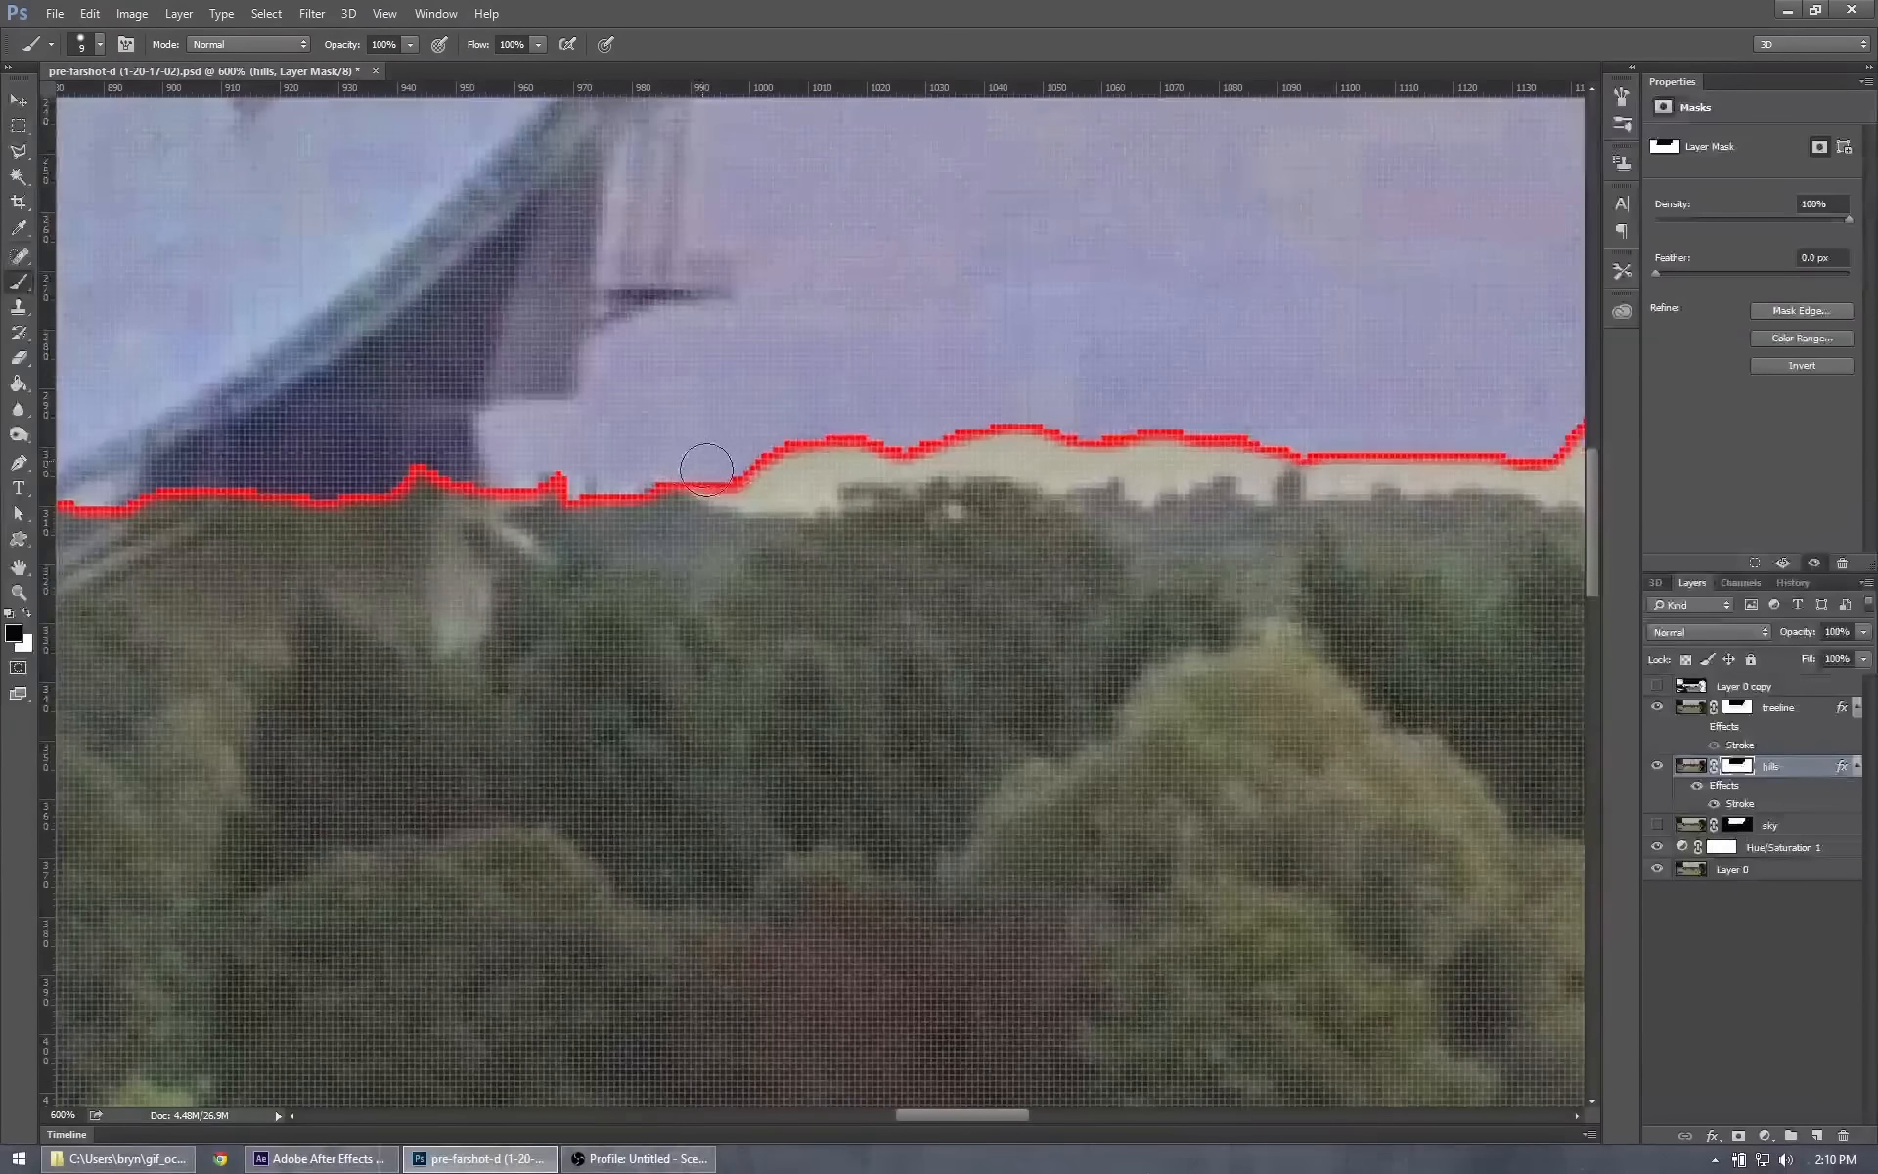
mouse_move(706, 469)
left_mouse_down()
mouse_move(991, 494)
mouse_move(902, 497)
mouse_move(777, 453)
mouse_move(830, 459)
mouse_move(748, 460)
mouse_move(906, 456)
mouse_move(852, 437)
mouse_move(987, 471)
mouse_move(993, 454)
mouse_move(966, 476)
mouse_move(989, 486)
mouse_move(1160, 467)
mouse_move(996, 428)
mouse_move(1038, 432)
mouse_move(1037, 454)
mouse_move(825, 412)
mouse_move(1138, 422)
mouse_move(1168, 474)
mouse_move(1228, 448)
mouse_move(1175, 433)
mouse_move(1273, 461)
left_mouse_up()
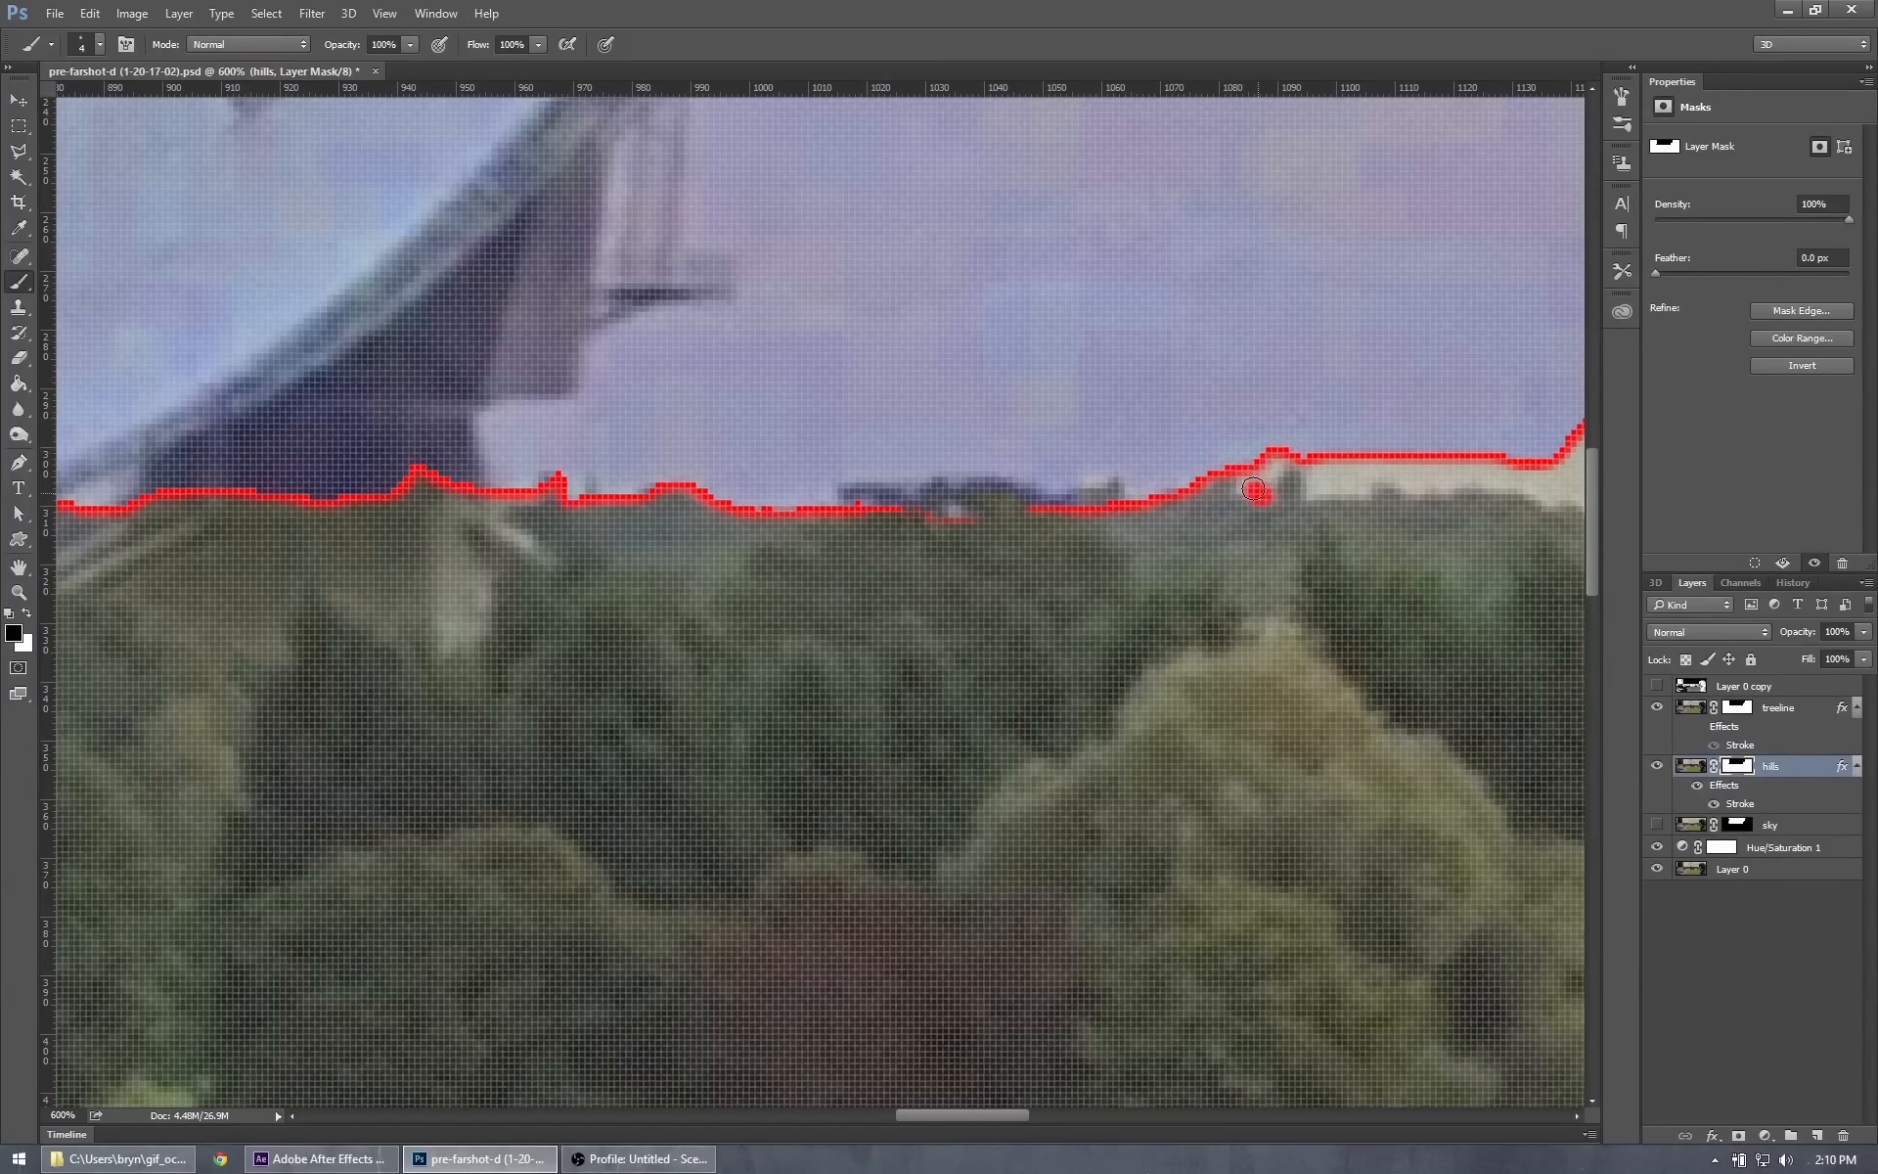
left_click_drag(1262, 467, 1279, 447)
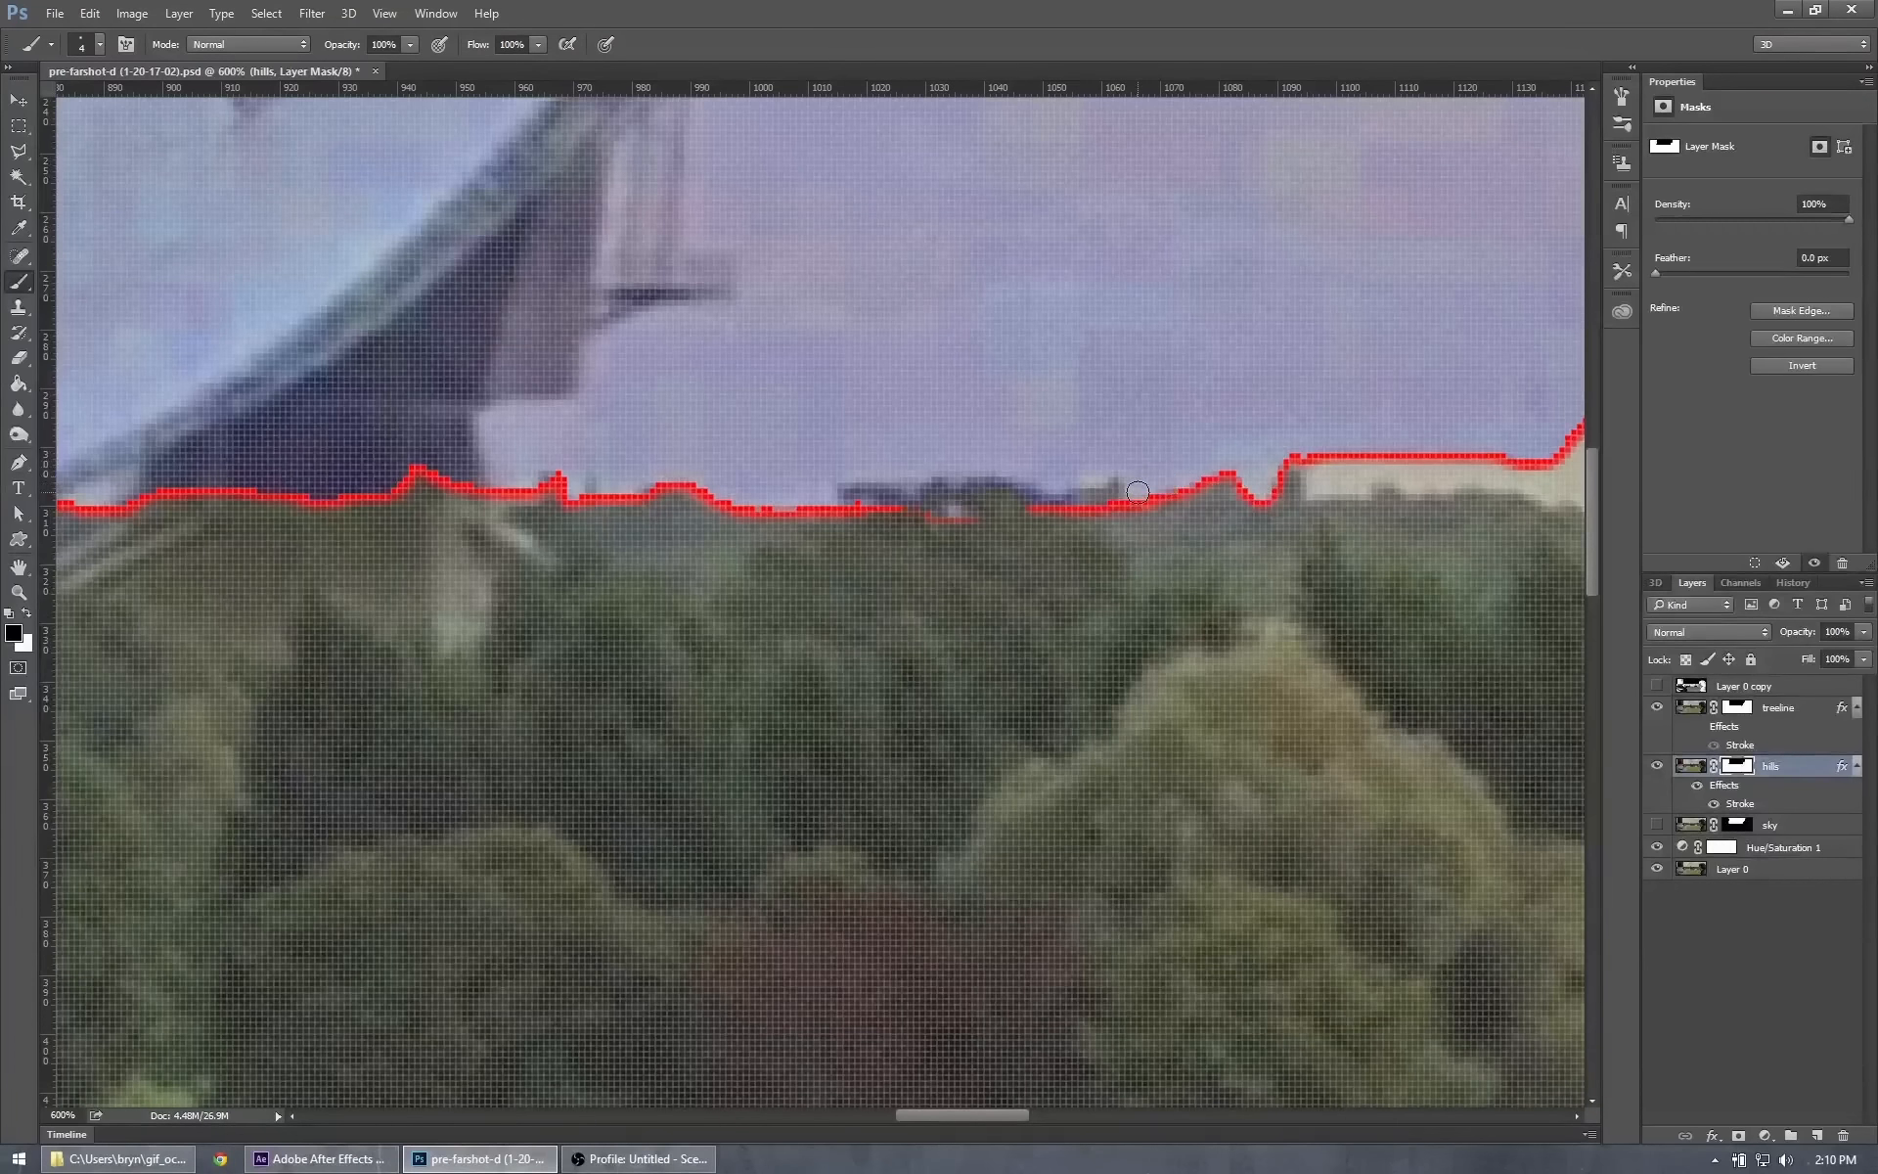
left_click(26, 614)
left_click_drag(1068, 512, 1115, 494)
Paint black on the hills mask to remove the pale sky strip above the distant treetops right of the dish.
left_click_drag(953, 1115, 1031, 1114)
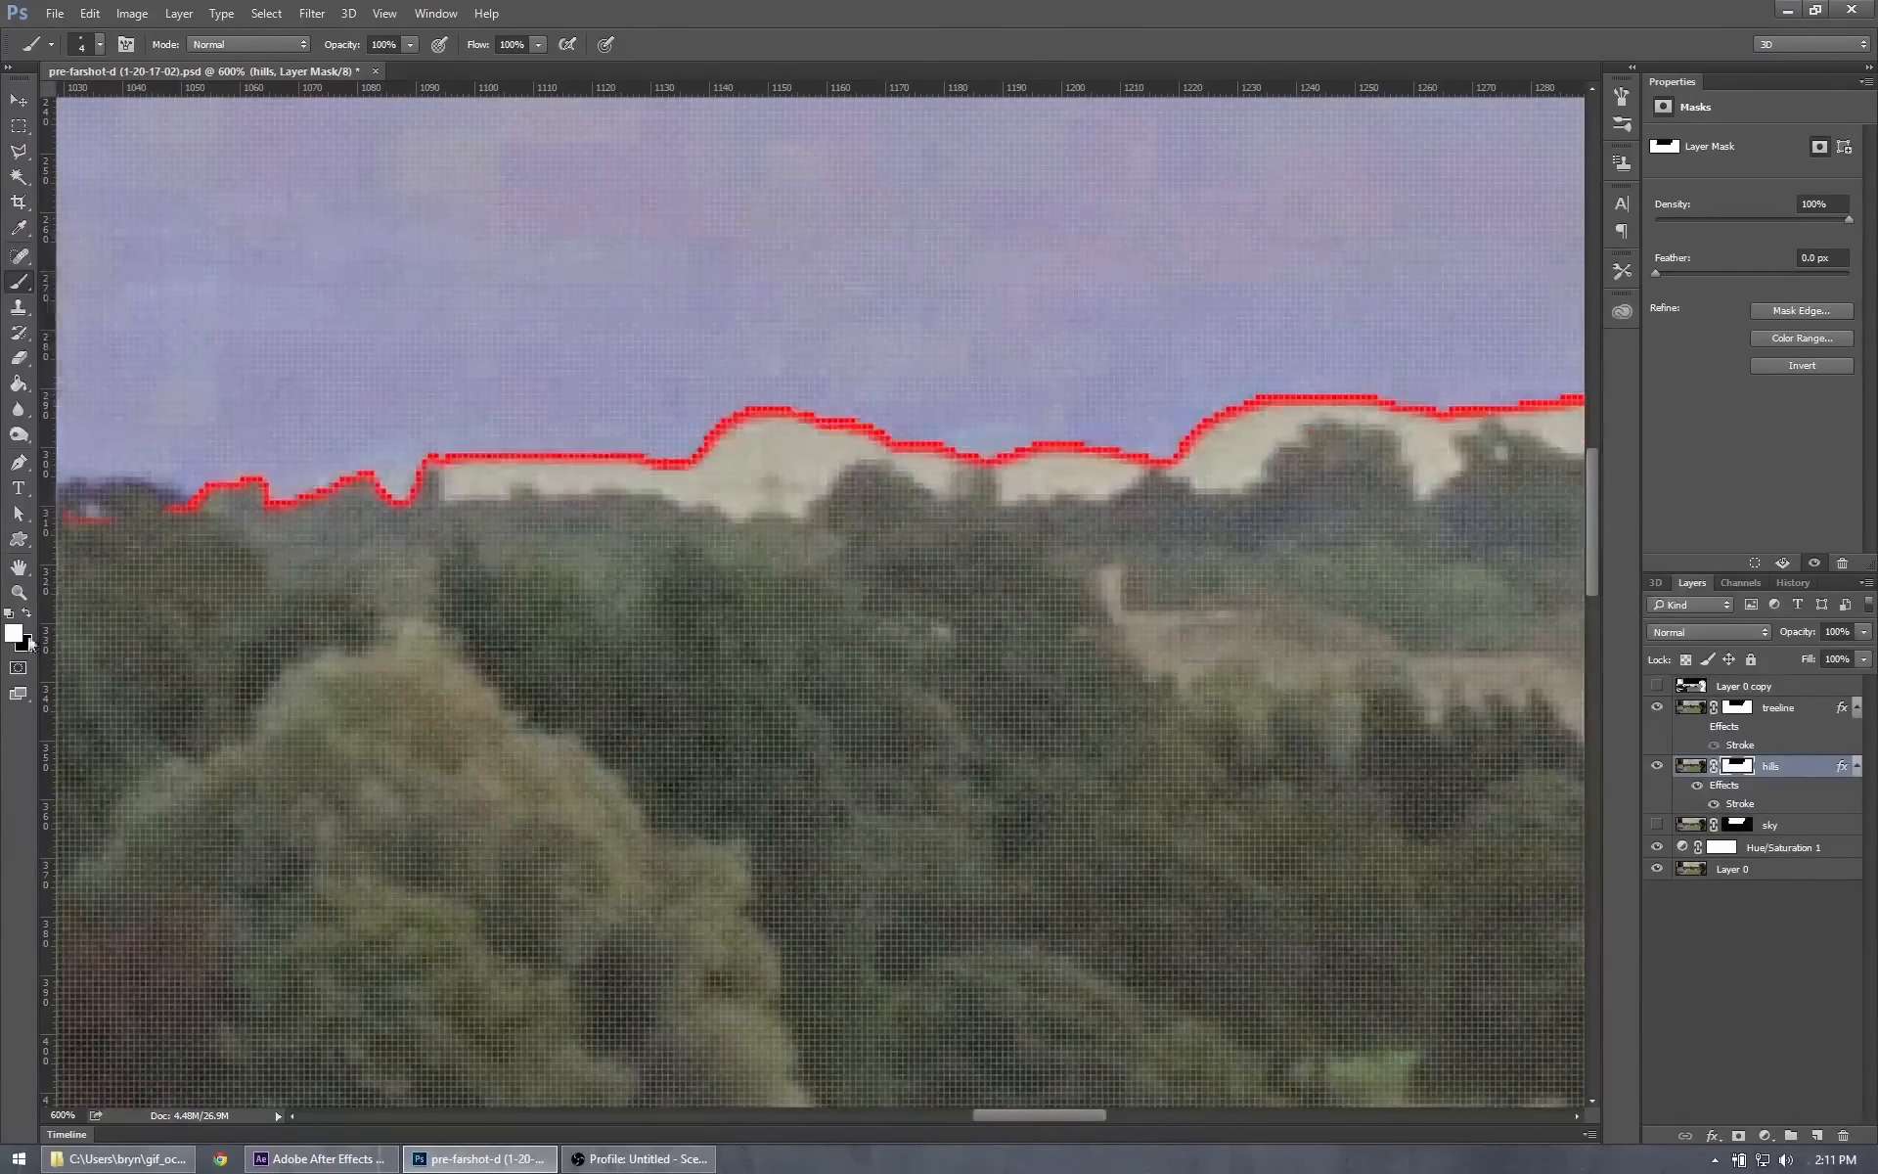
mouse_move(432, 458)
left_mouse_down()
mouse_move(508, 487)
mouse_move(468, 485)
mouse_move(493, 470)
mouse_move(474, 481)
mouse_move(471, 452)
mouse_move(479, 473)
mouse_move(556, 461)
mouse_move(497, 470)
mouse_move(554, 490)
mouse_move(693, 500)
mouse_move(613, 468)
mouse_move(546, 480)
mouse_move(585, 461)
mouse_move(564, 450)
mouse_move(671, 469)
mouse_move(742, 513)
mouse_move(679, 466)
mouse_move(769, 503)
mouse_move(733, 479)
mouse_move(756, 470)
mouse_move(706, 453)
mouse_move(792, 425)
mouse_move(738, 420)
mouse_move(781, 440)
left_mouse_up()
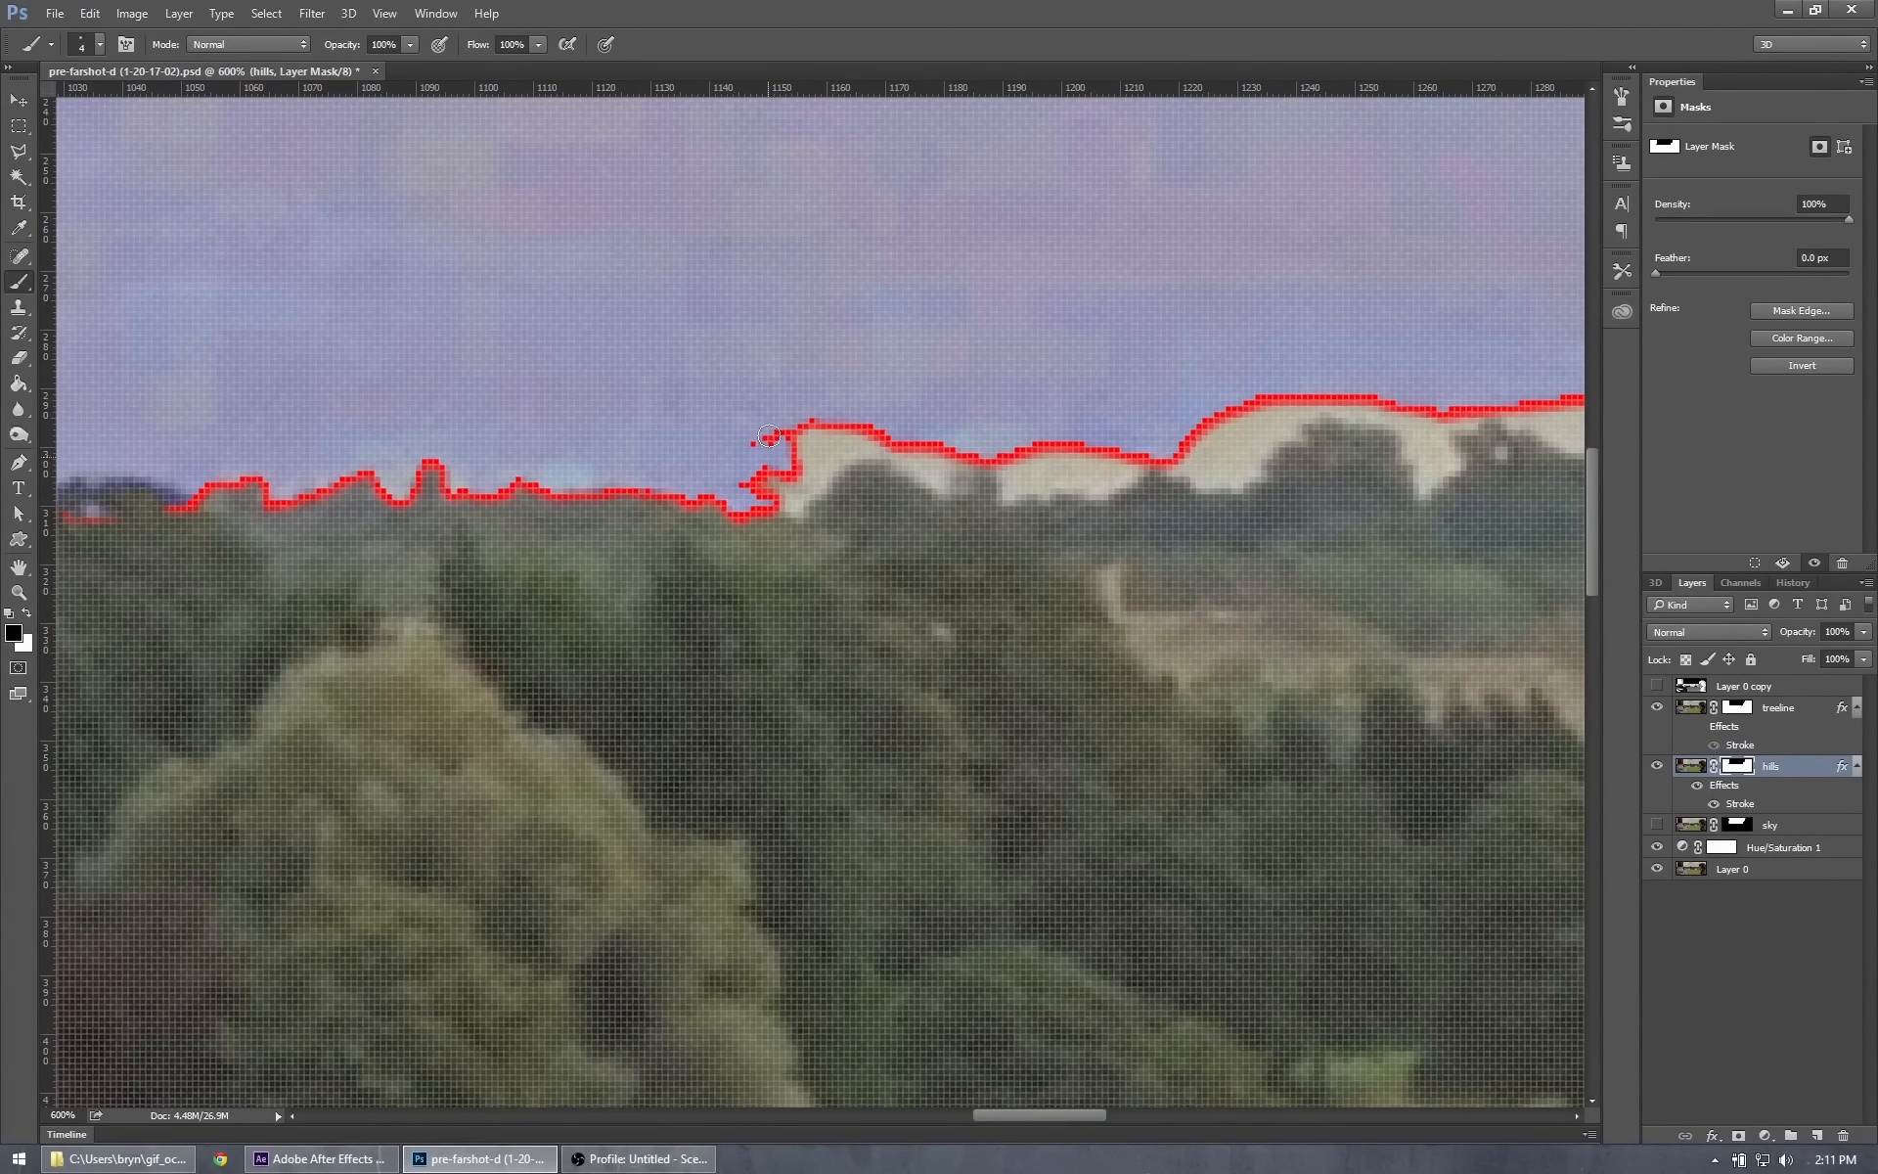
mouse_move(788, 437)
left_mouse_down()
mouse_move(837, 471)
mouse_move(790, 463)
left_mouse_up()
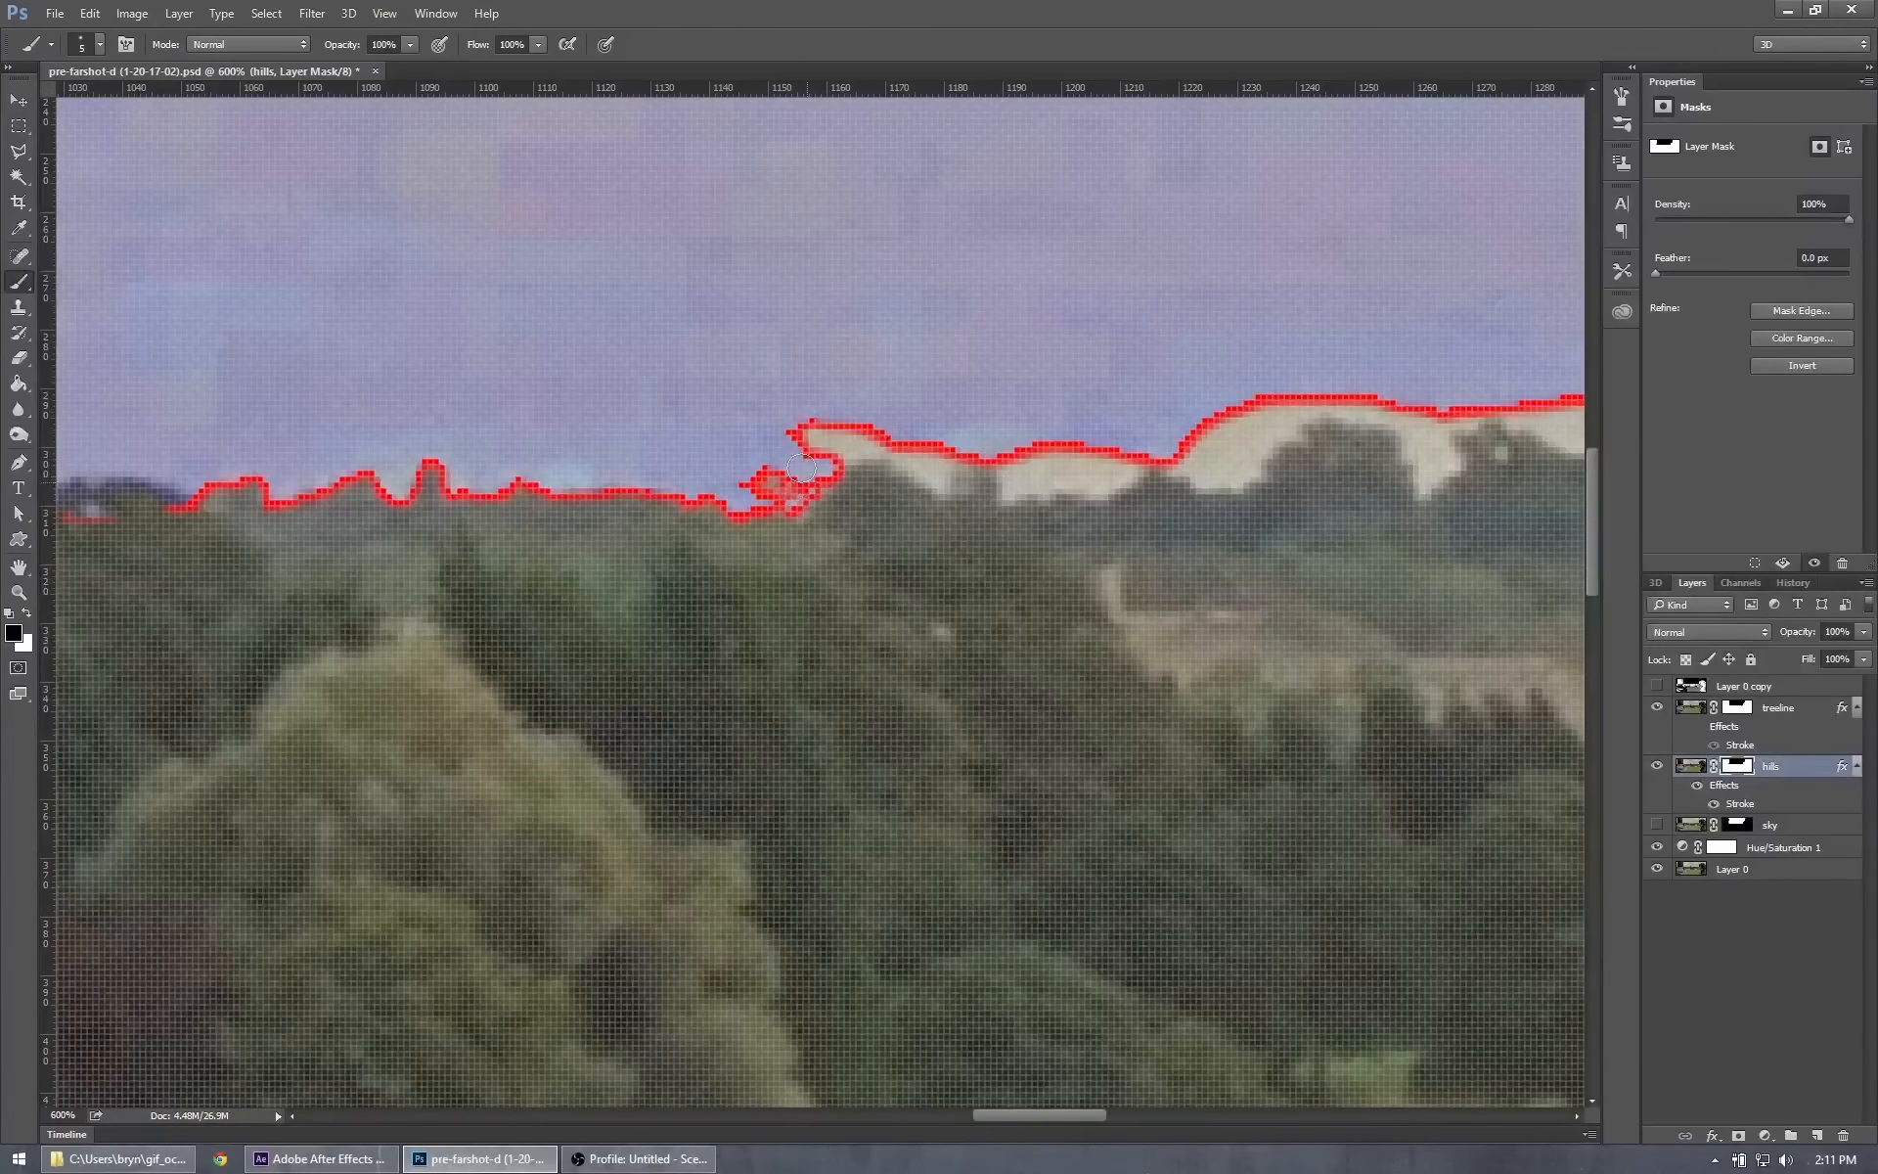
mouse_move(826, 458)
left_mouse_down()
mouse_move(804, 440)
mouse_move(849, 431)
mouse_move(868, 448)
mouse_move(839, 457)
mouse_move(935, 474)
left_mouse_up()
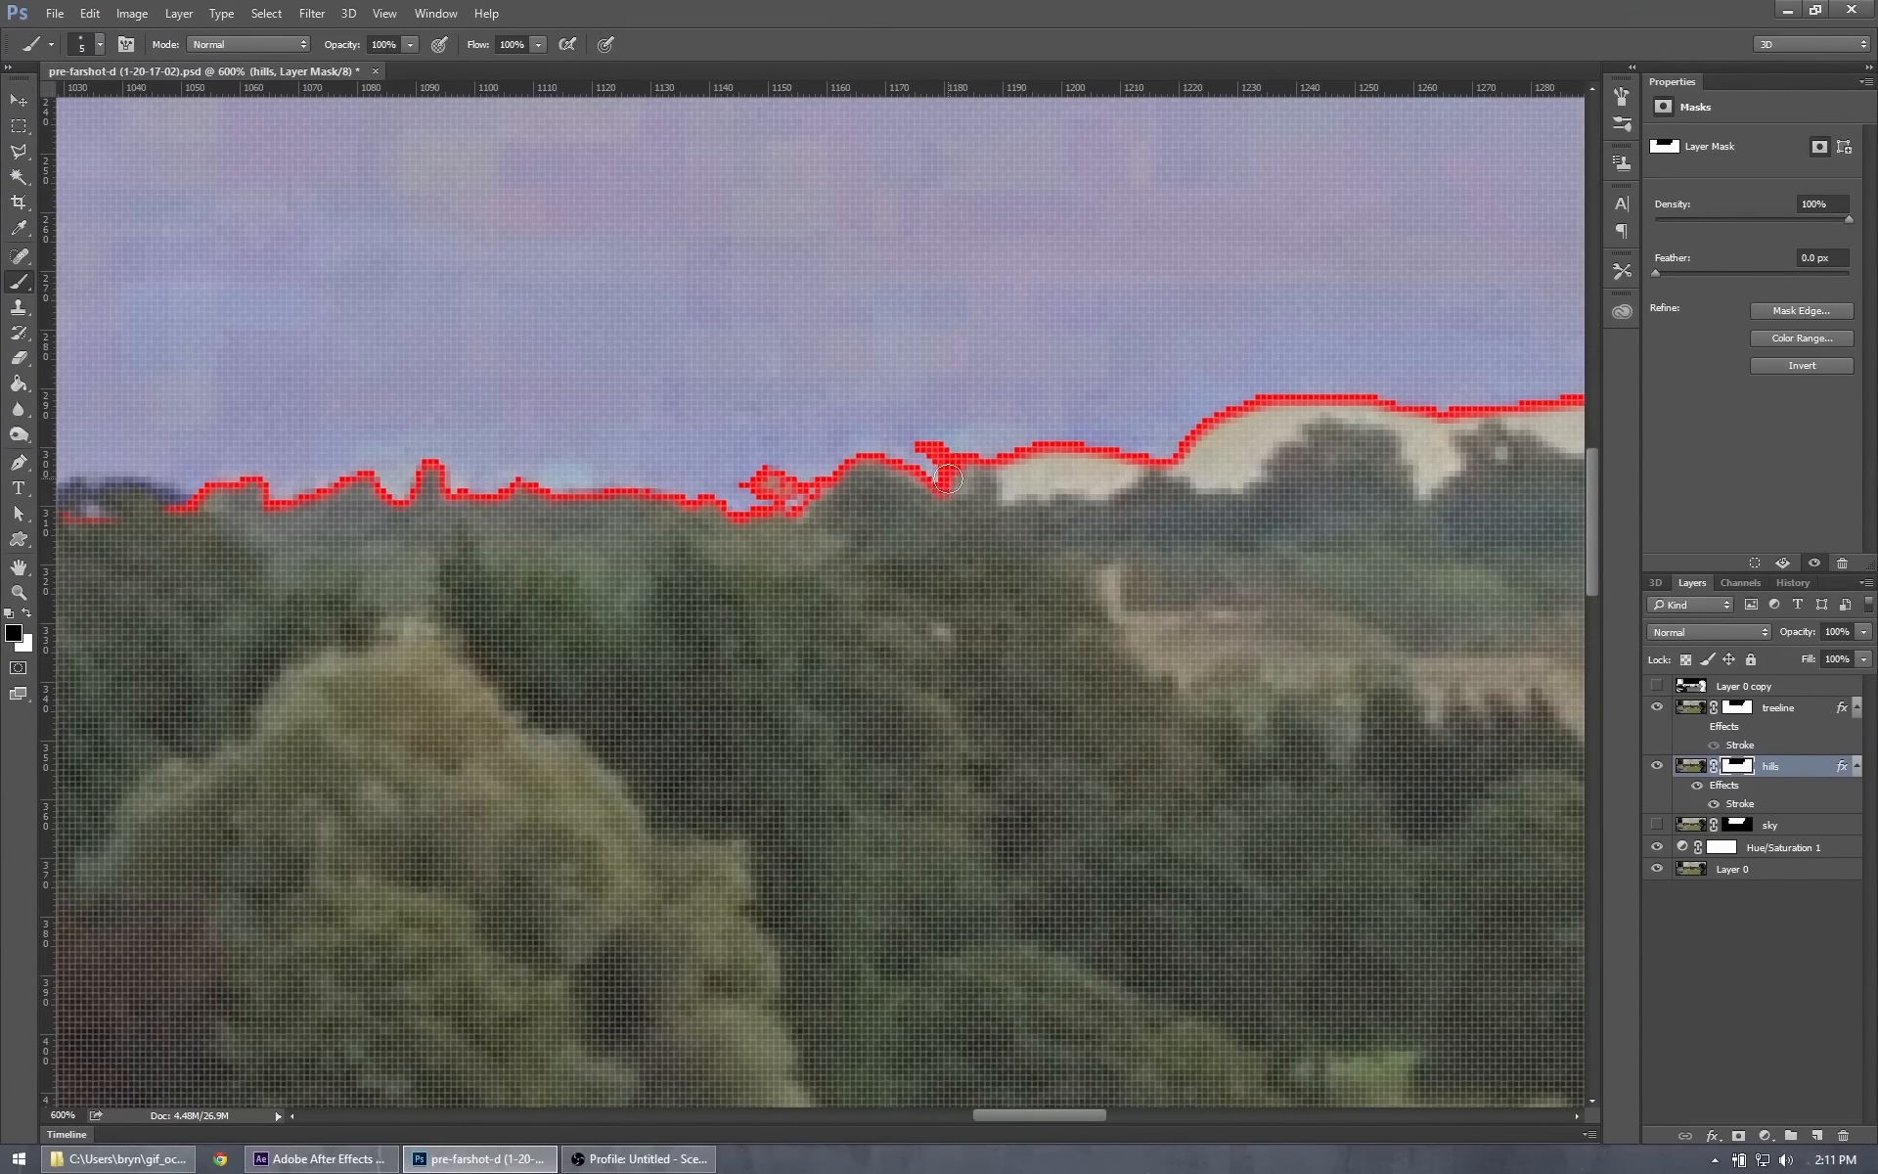
mouse_move(947, 478)
left_mouse_down()
mouse_move(1008, 478)
mouse_move(908, 441)
left_mouse_up()
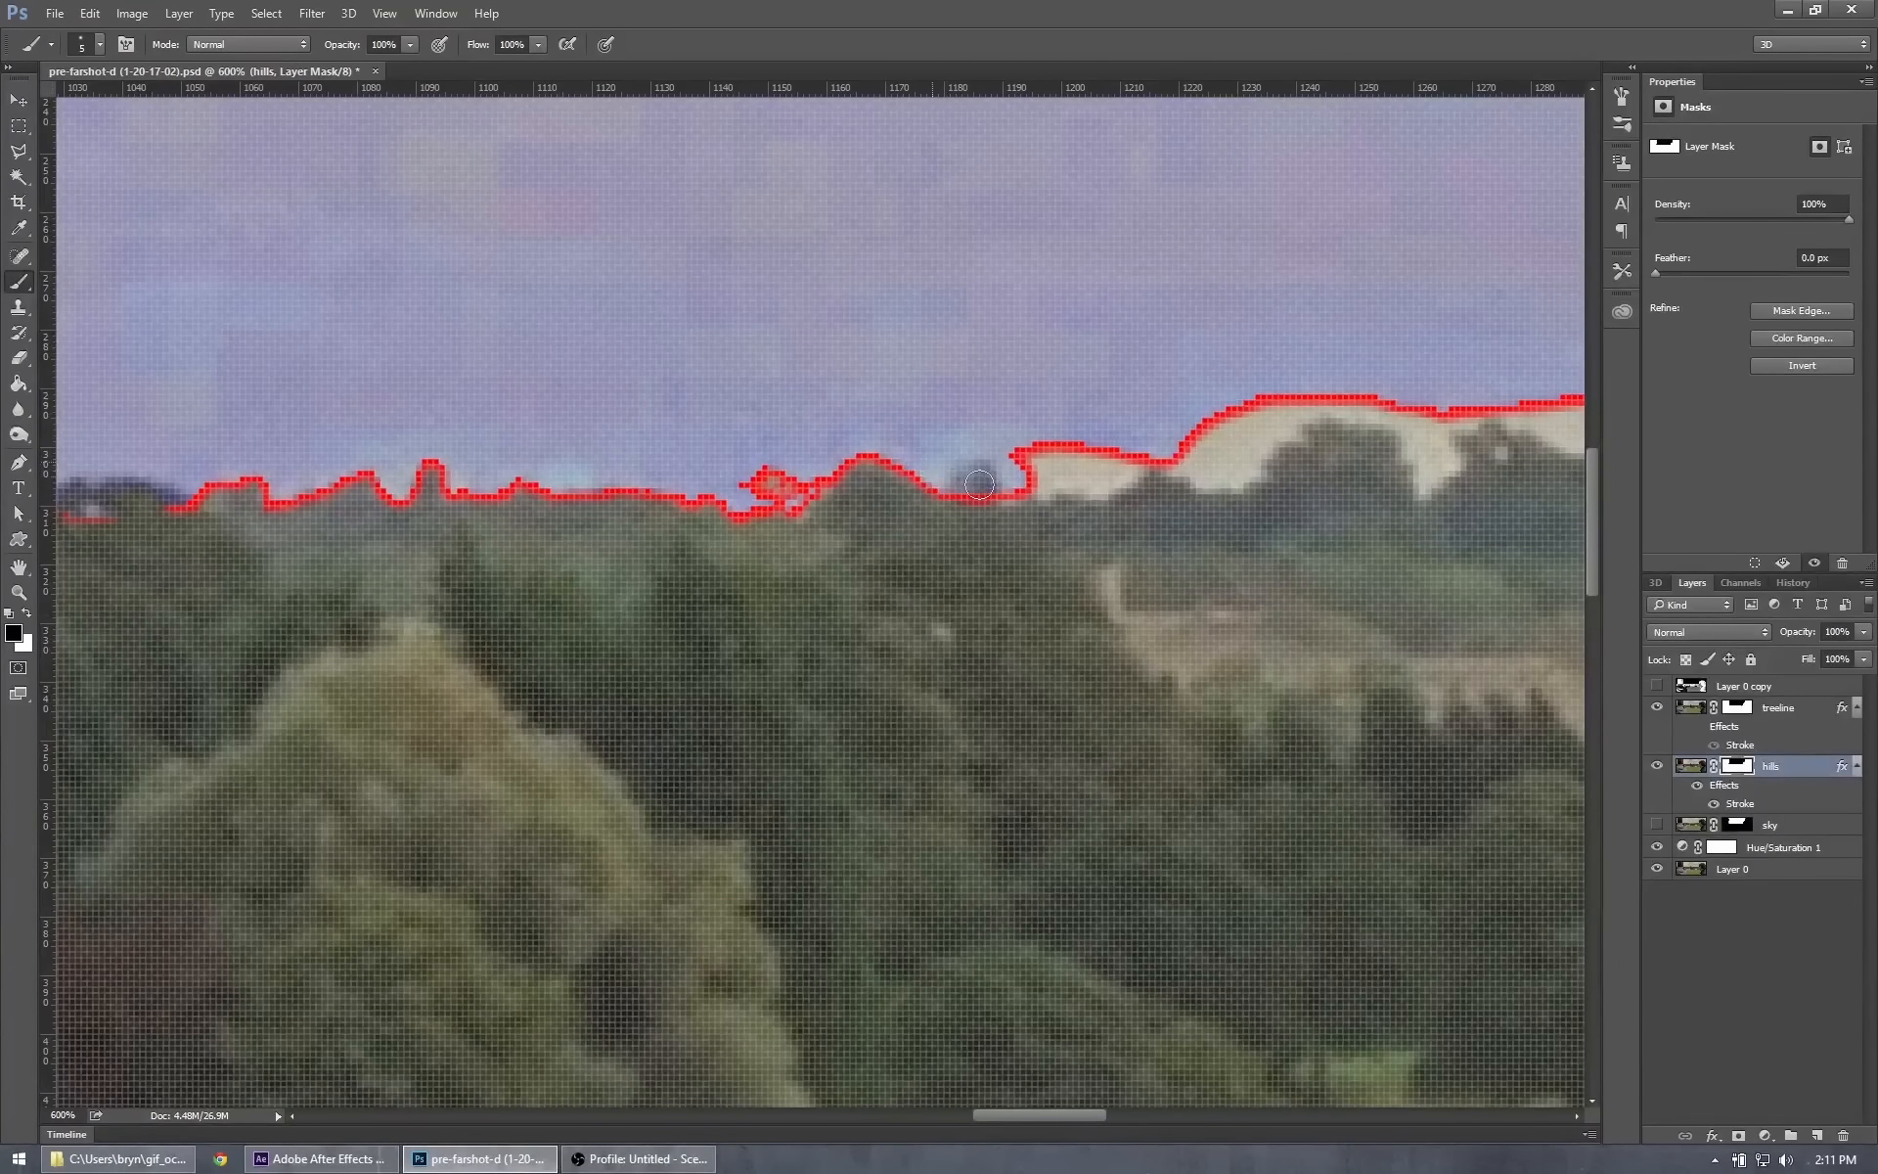
mouse_move(979, 484)
left_mouse_down()
mouse_move(1032, 461)
mouse_move(1047, 484)
mouse_move(1124, 484)
mouse_move(1139, 461)
mouse_move(1077, 465)
left_mouse_up()
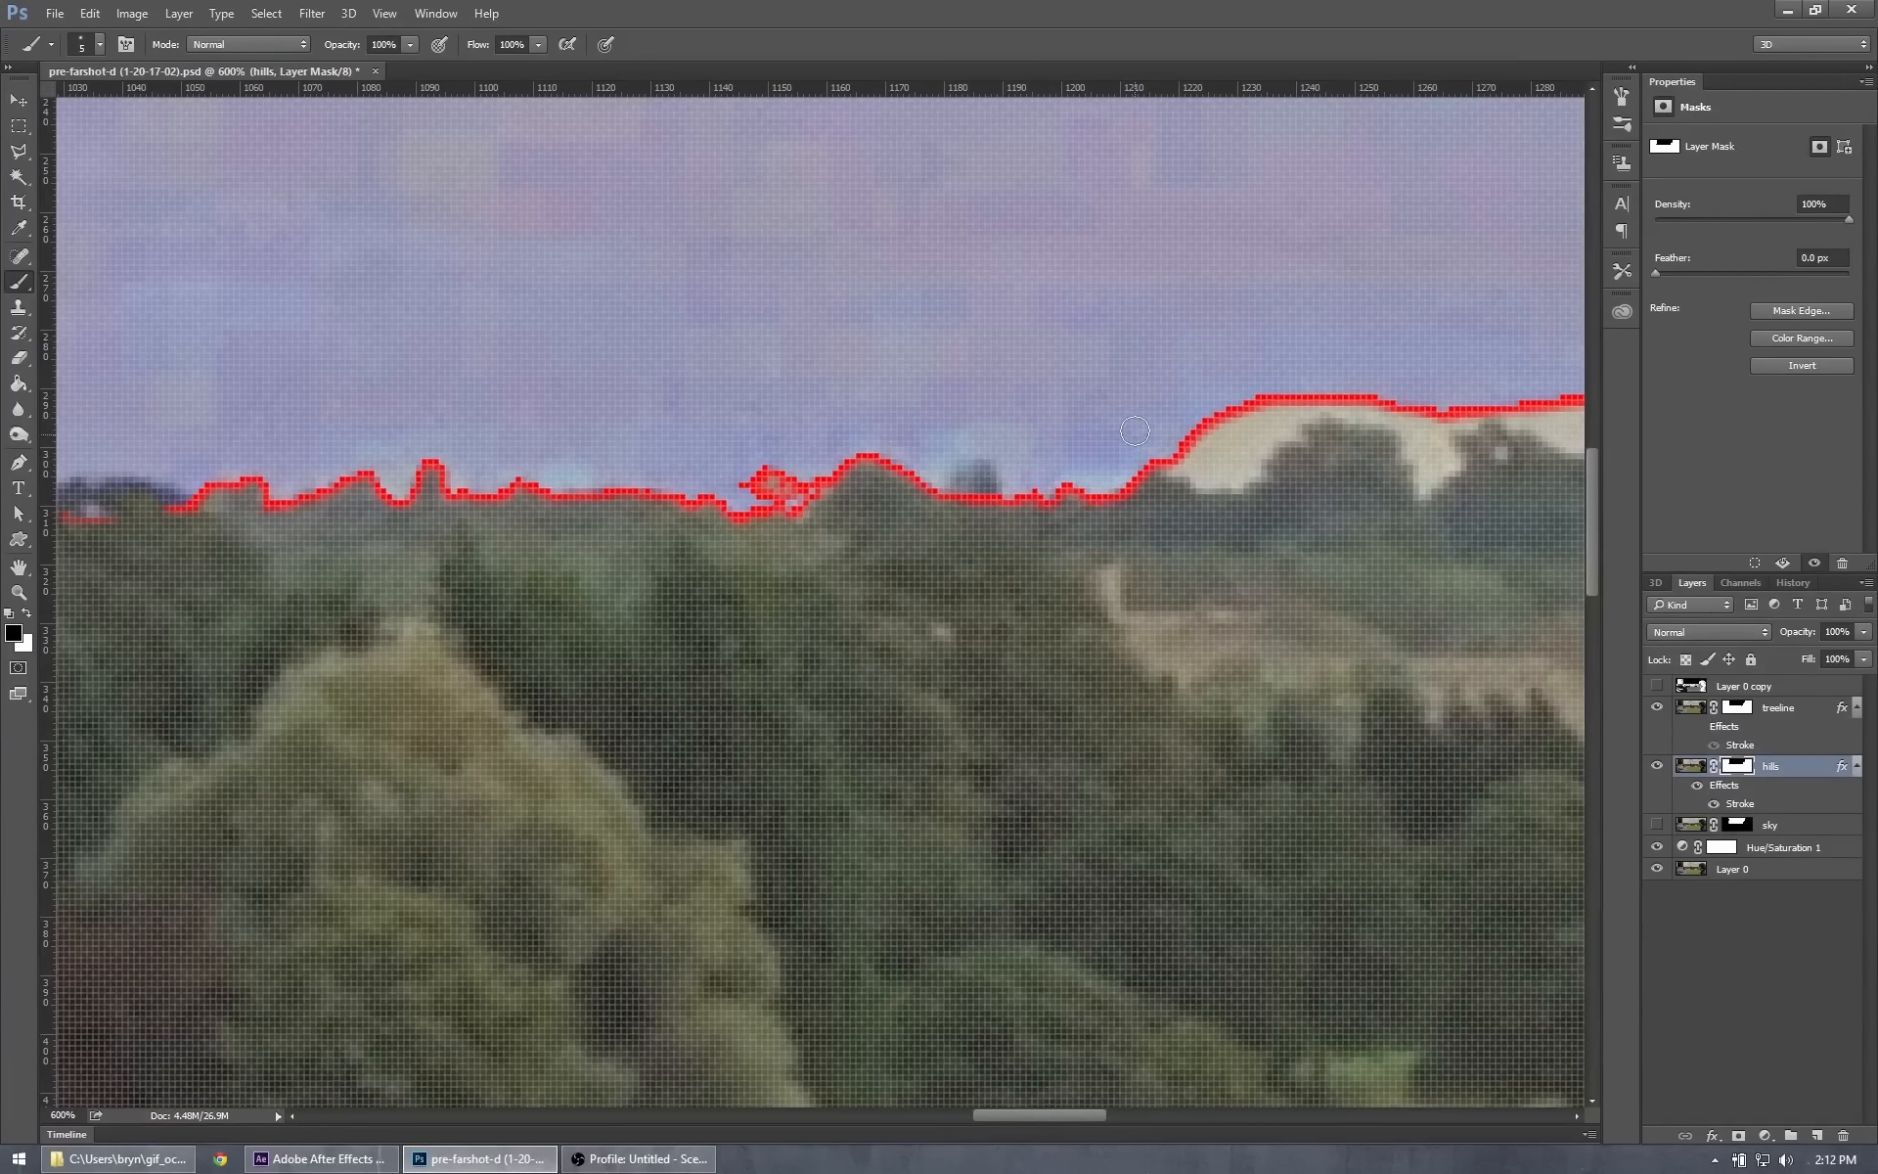
Paint black on the hills mask around the two treetops and the narrow gap between them, up to the layer stroke's far end.
left_click_drag(1323, 340, 600, 449)
left_click_drag(457, 559, 491, 588)
mouse_move(510, 582)
left_mouse_down()
mouse_move(620, 506)
mouse_move(567, 511)
mouse_move(489, 572)
mouse_move(517, 570)
mouse_move(524, 554)
mouse_move(465, 540)
mouse_move(485, 557)
mouse_move(474, 543)
mouse_move(557, 499)
mouse_move(524, 561)
mouse_move(575, 507)
mouse_move(619, 496)
mouse_move(543, 524)
mouse_move(590, 542)
mouse_move(585, 518)
mouse_move(667, 520)
mouse_move(631, 505)
mouse_move(695, 519)
mouse_move(712, 580)
left_mouse_up()
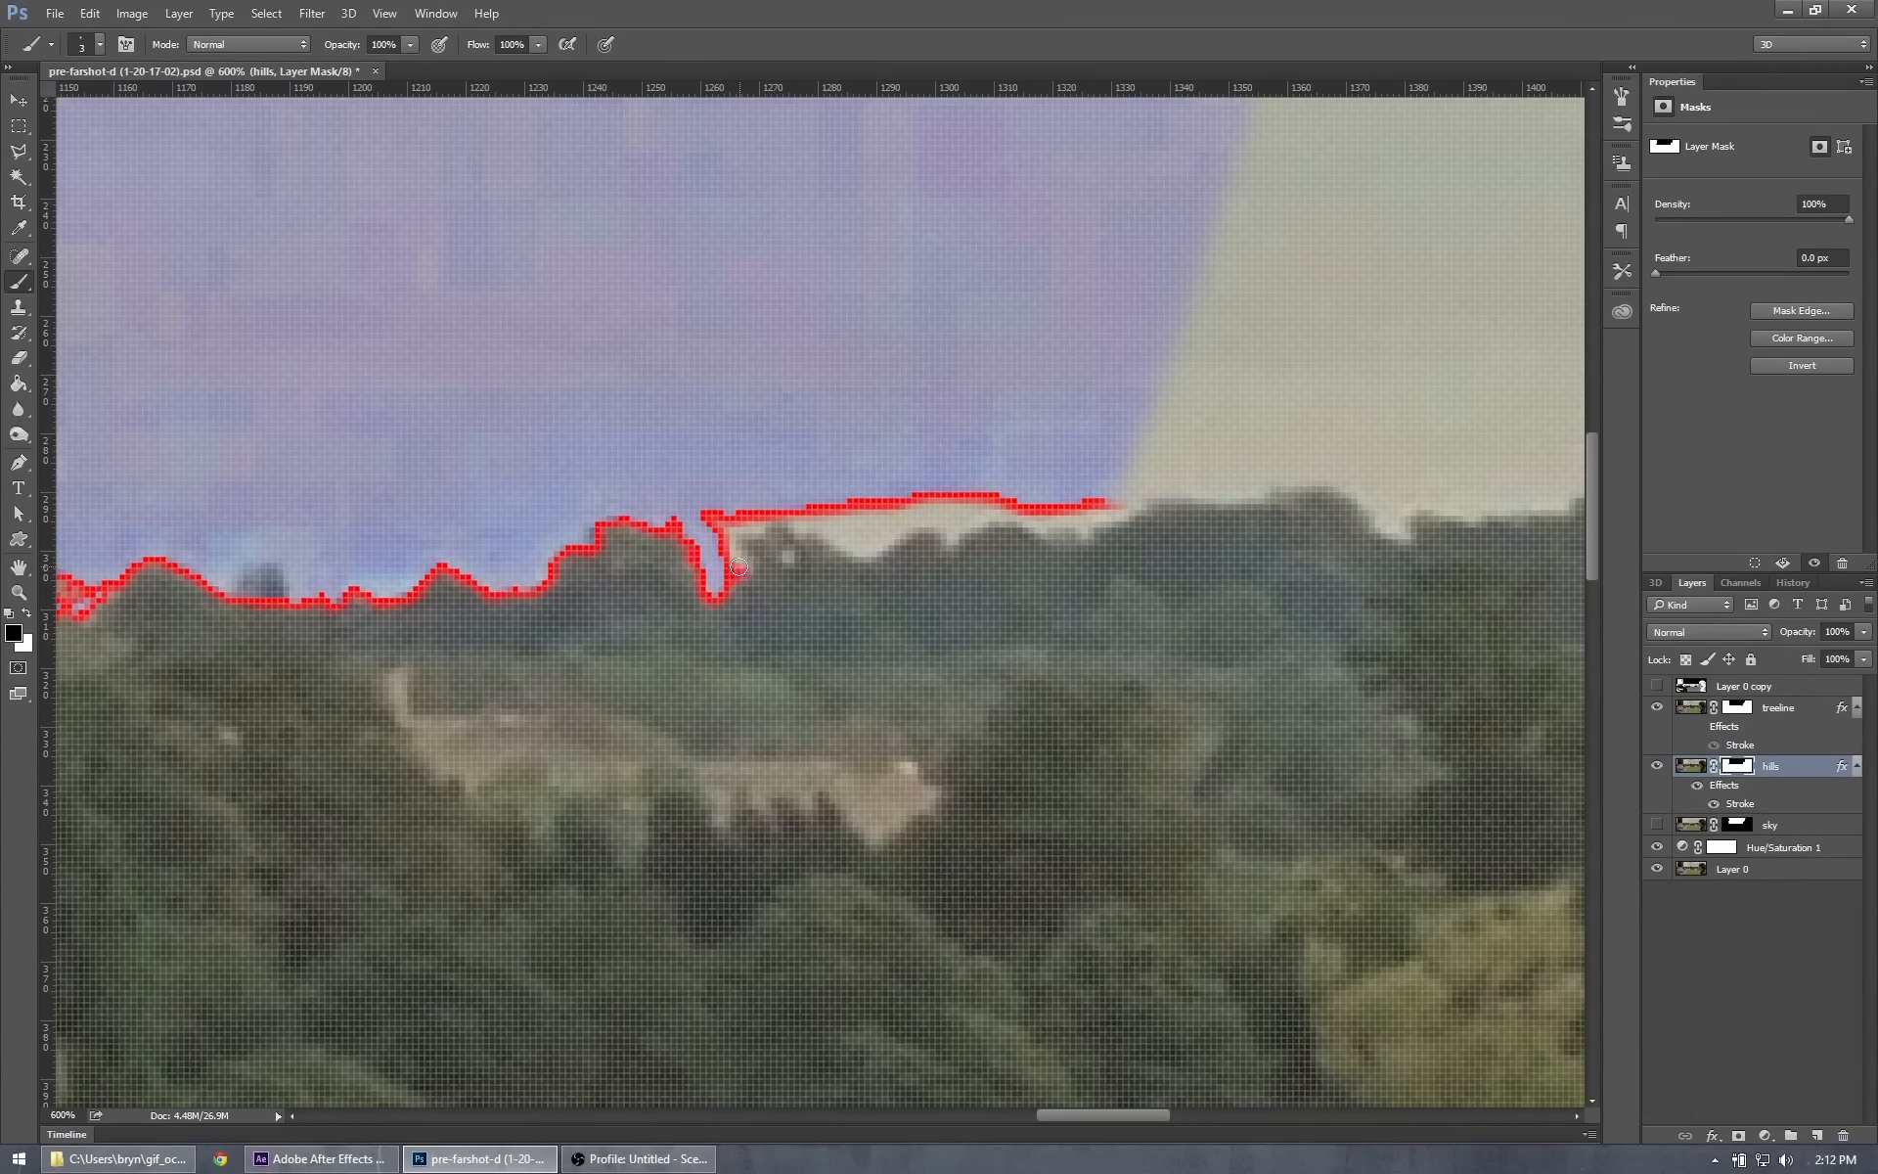
mouse_move(738, 567)
left_mouse_down()
mouse_move(719, 525)
mouse_move(728, 588)
mouse_move(742, 562)
mouse_move(716, 528)
mouse_move(758, 519)
mouse_move(728, 510)
mouse_move(821, 513)
mouse_move(858, 544)
mouse_move(941, 504)
mouse_move(858, 496)
mouse_move(884, 512)
mouse_move(864, 522)
mouse_move(952, 528)
mouse_move(990, 515)
mouse_move(971, 496)
mouse_move(1082, 526)
mouse_move(1143, 500)
left_mouse_up()
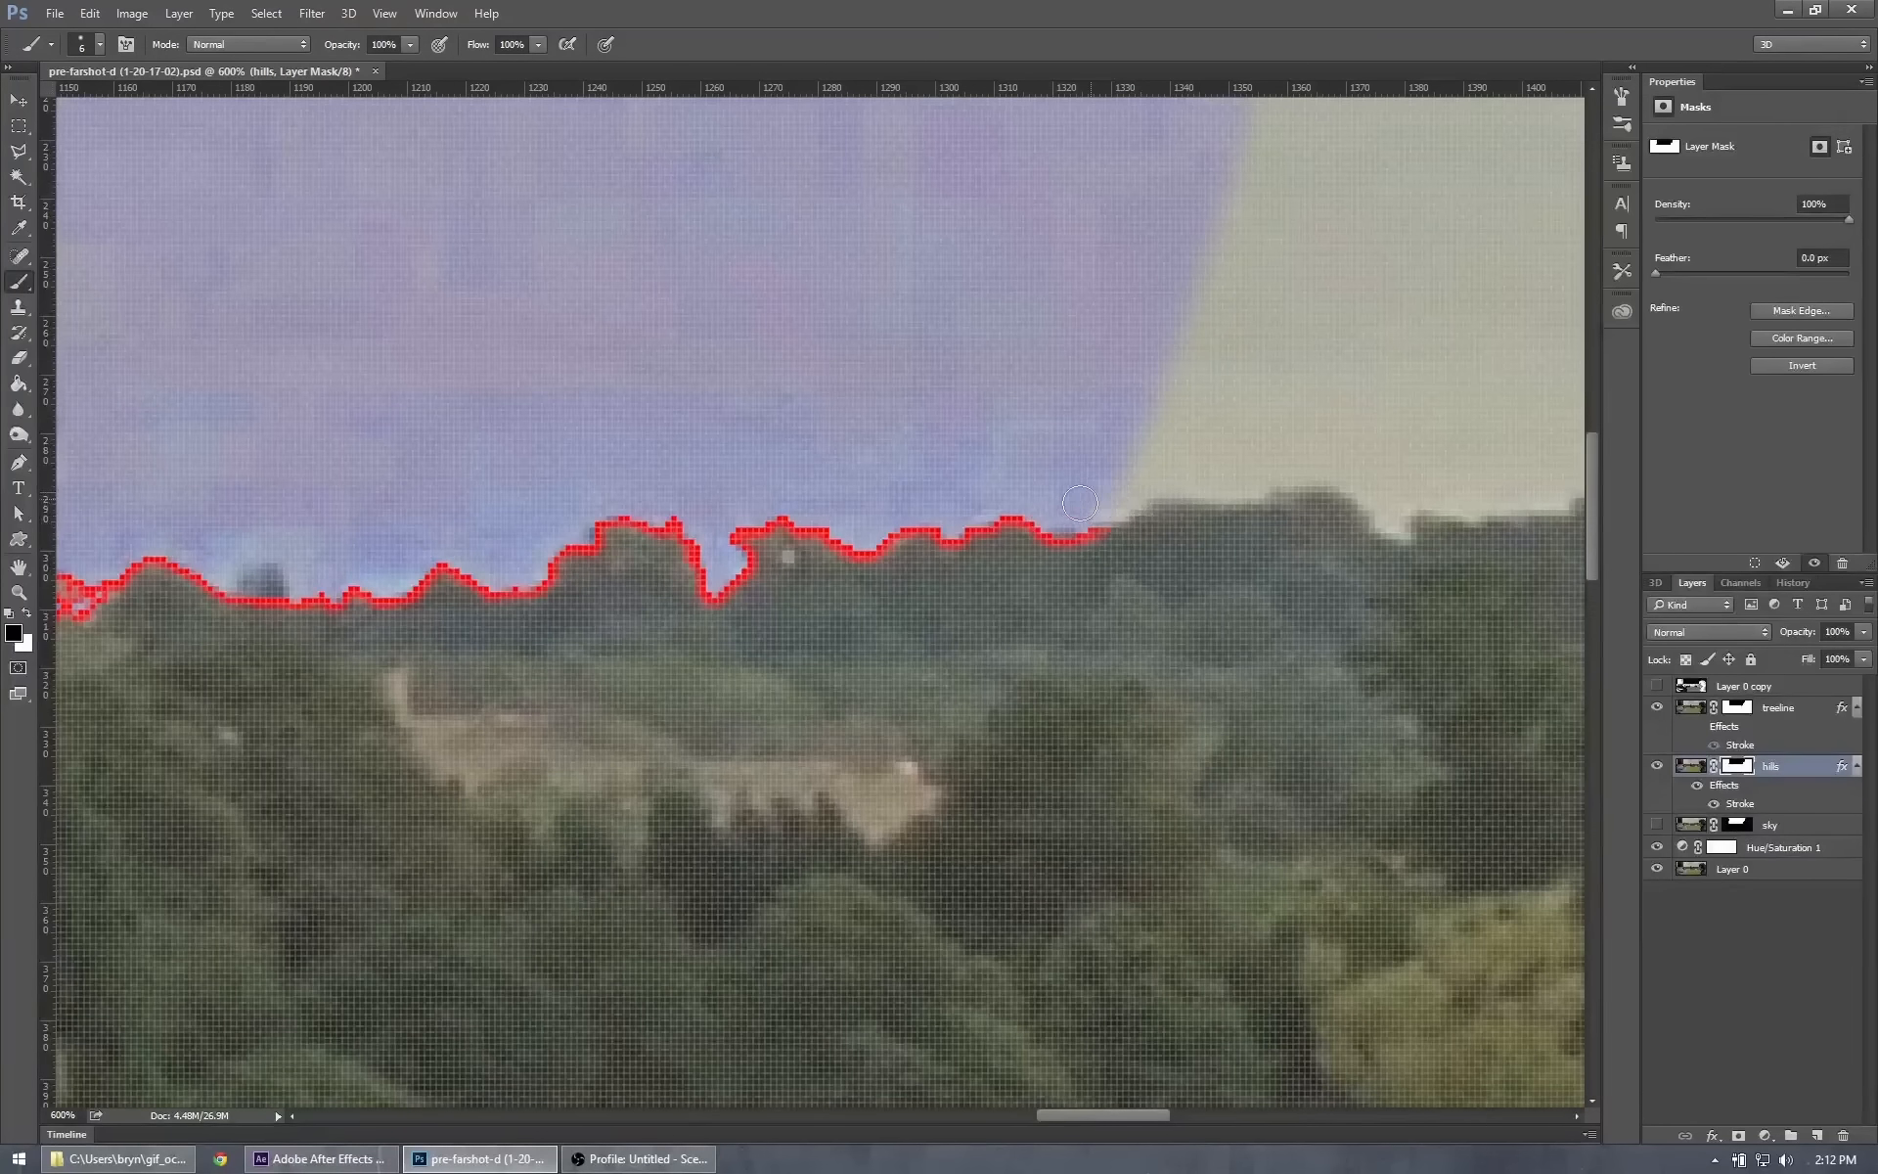
Paint white on the hills mask with a 3 px brush to restore the small treetop bump right of the rounded tree.
key("bracketleft")
left_click(28, 614)
key("bracketright")
mouse_move(287, 618)
left_mouse_down()
mouse_move(250, 575)
mouse_move(234, 604)
left_mouse_up()
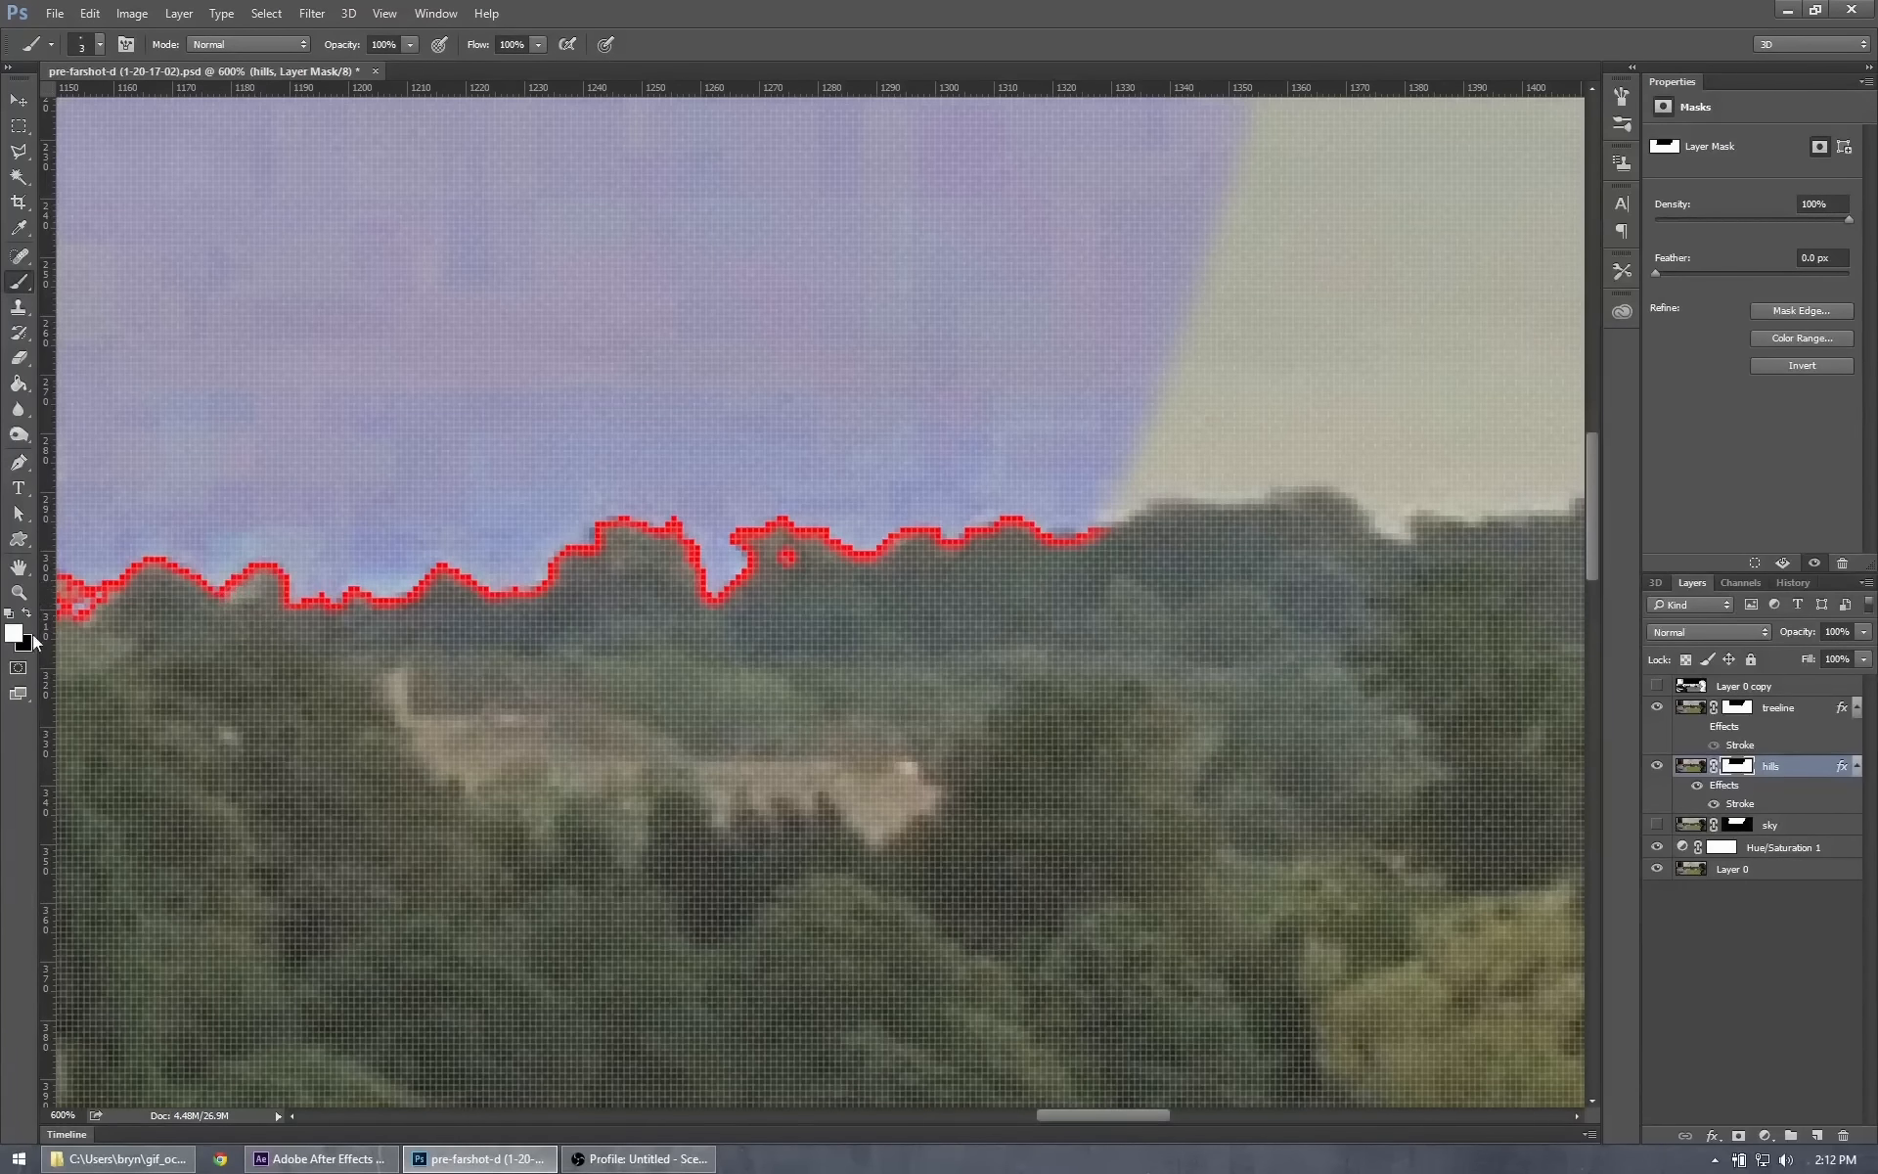
Review the hills mask edge along the skyline back to the dish's base.
left_click(26, 615)
left_click_drag(117, 625, 1180, 595)
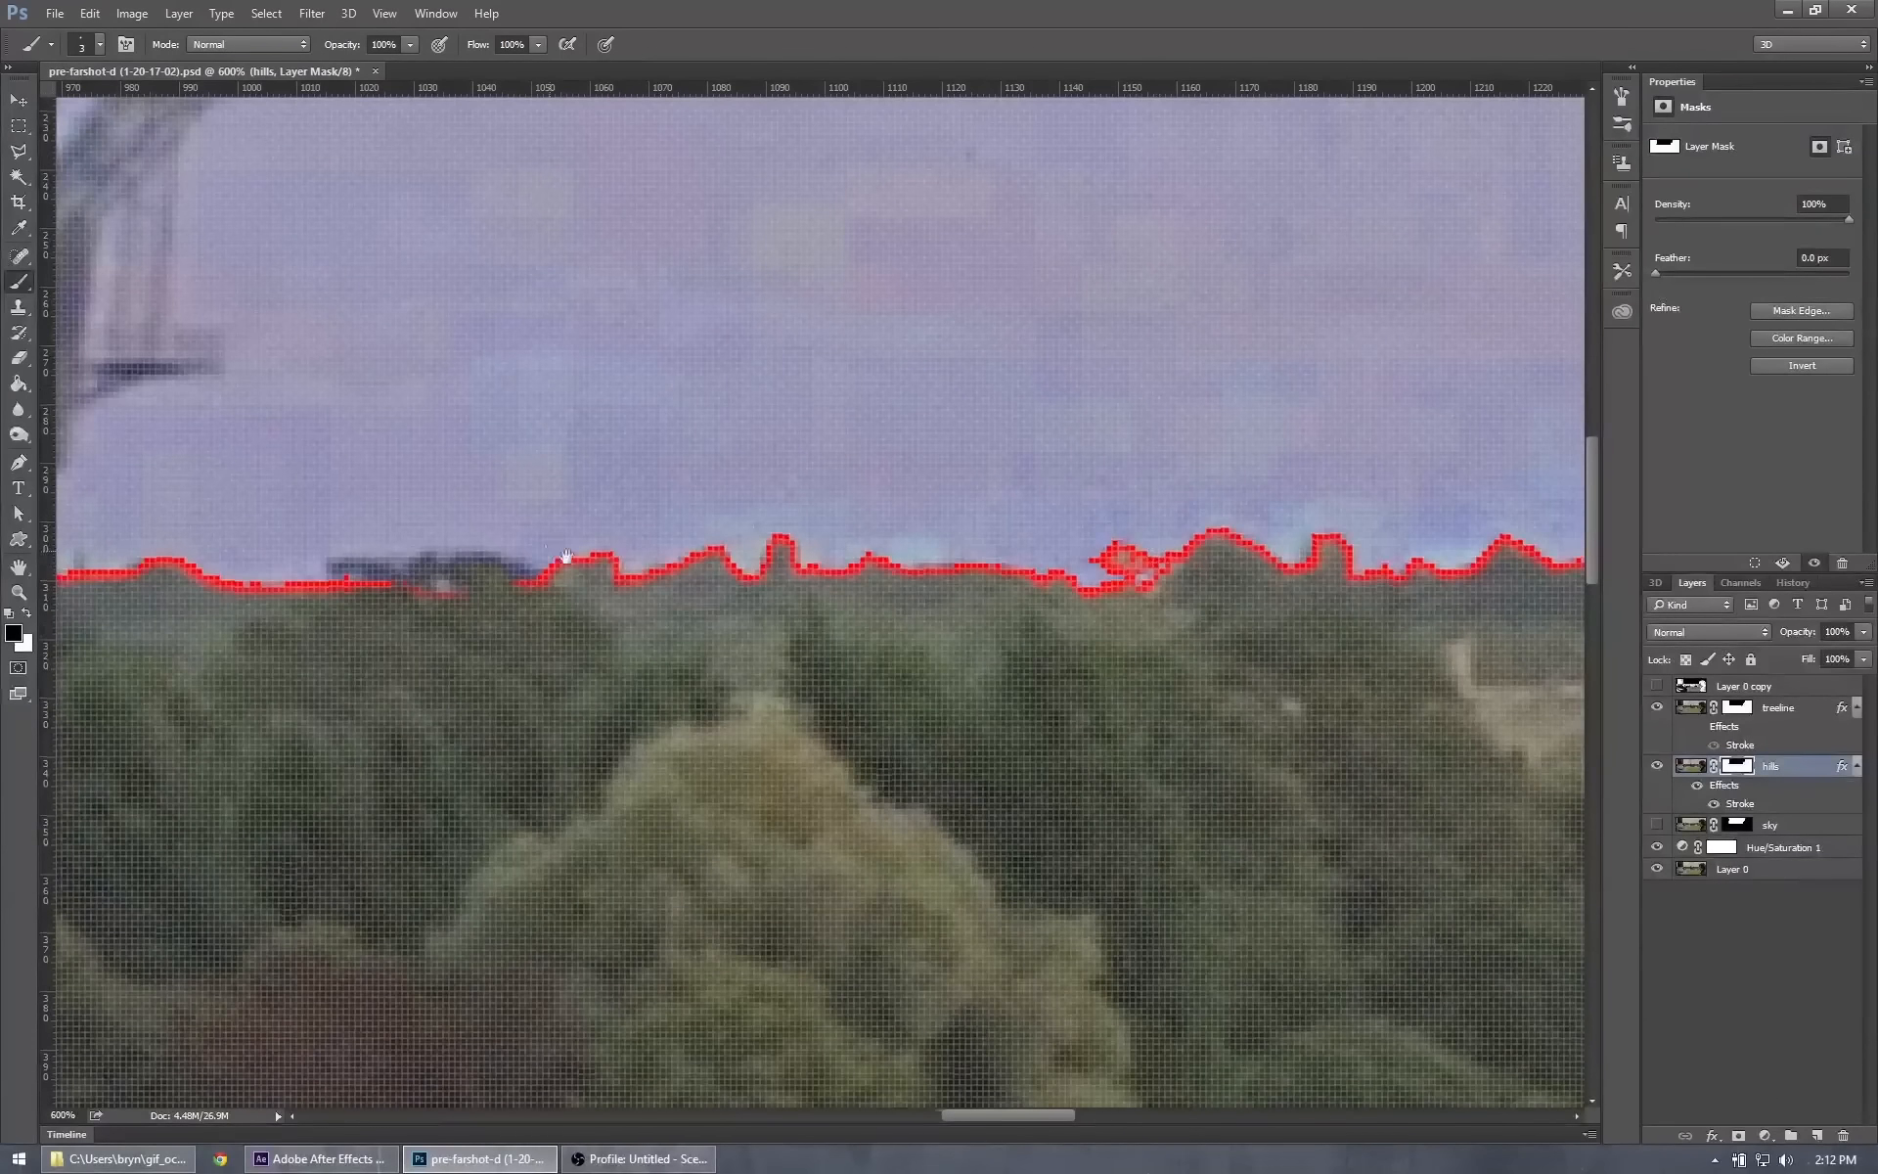
left_click_drag(553, 555, 1266, 578)
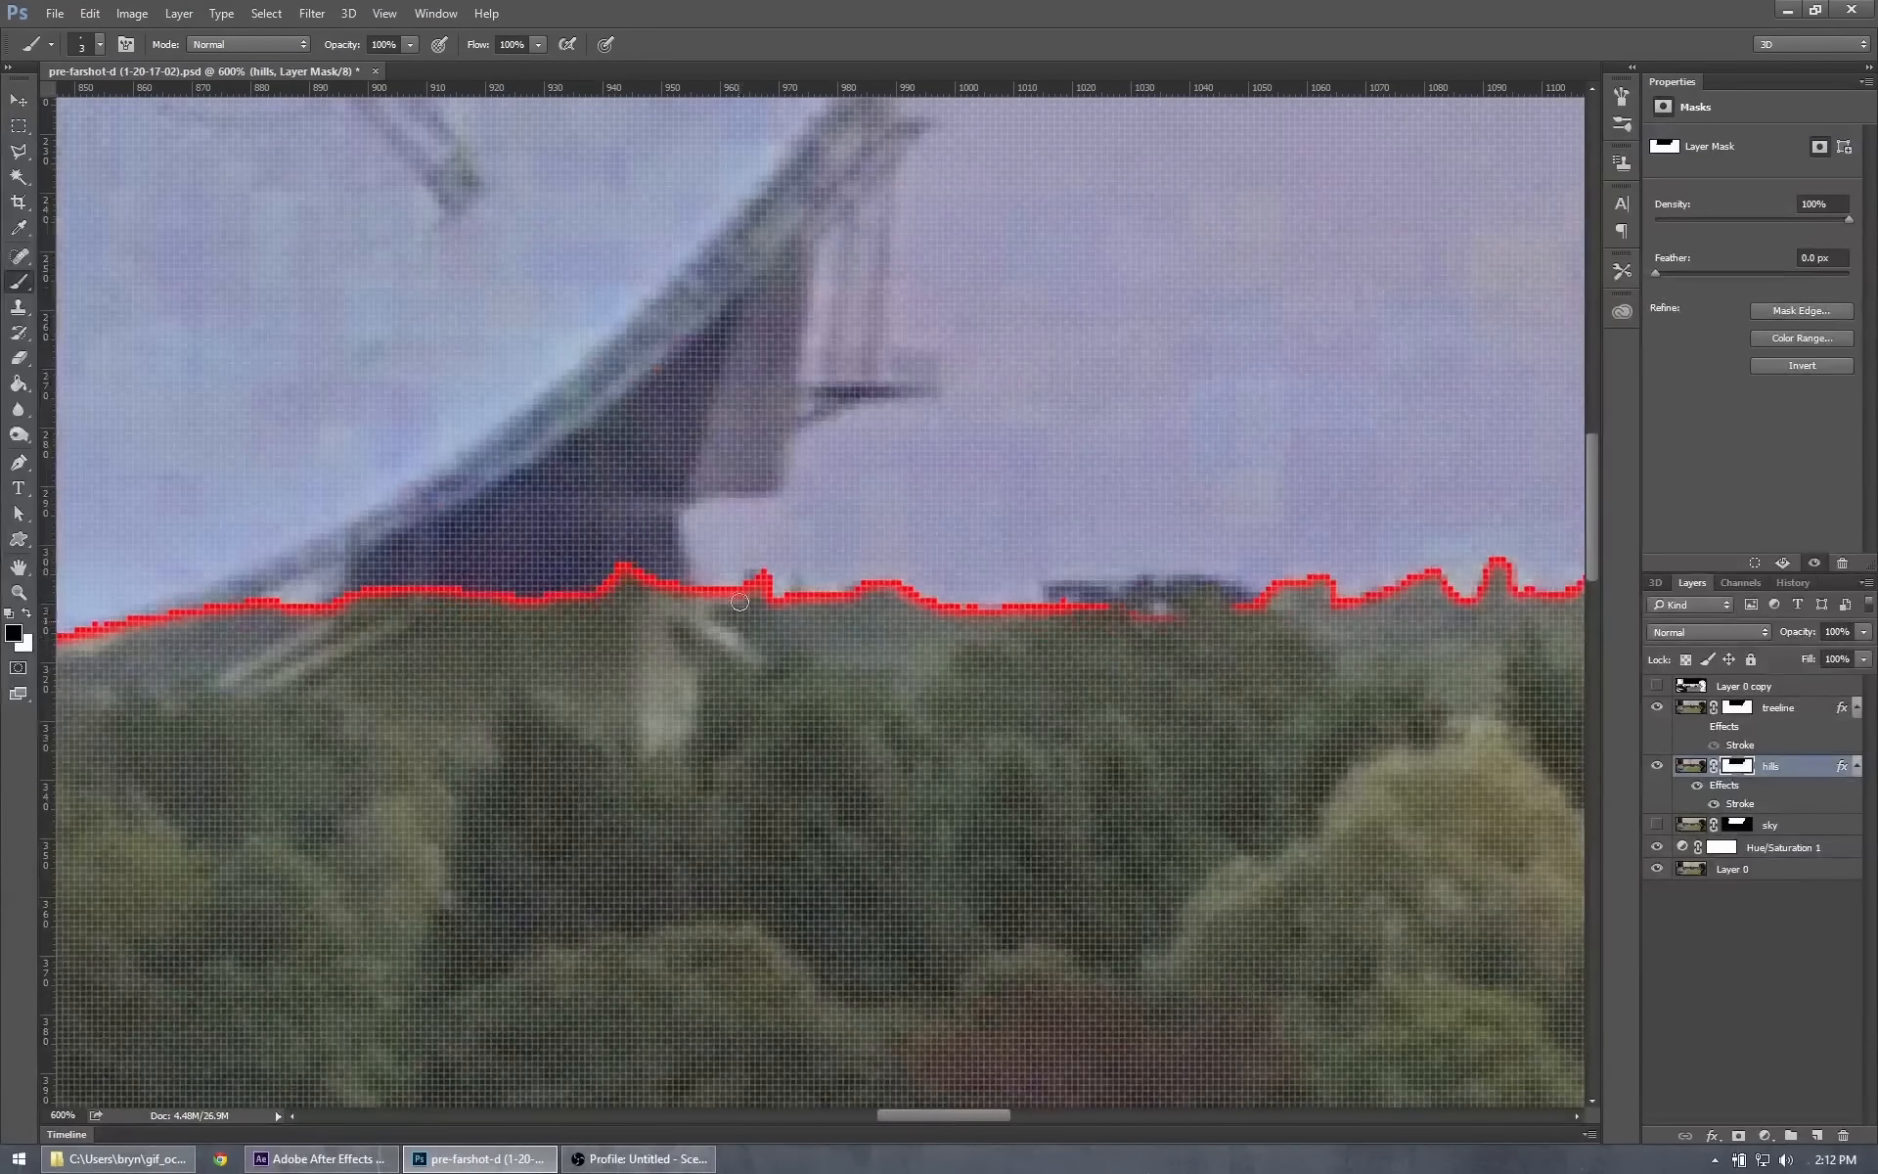
left_click_drag(739, 601, 1109, 589)
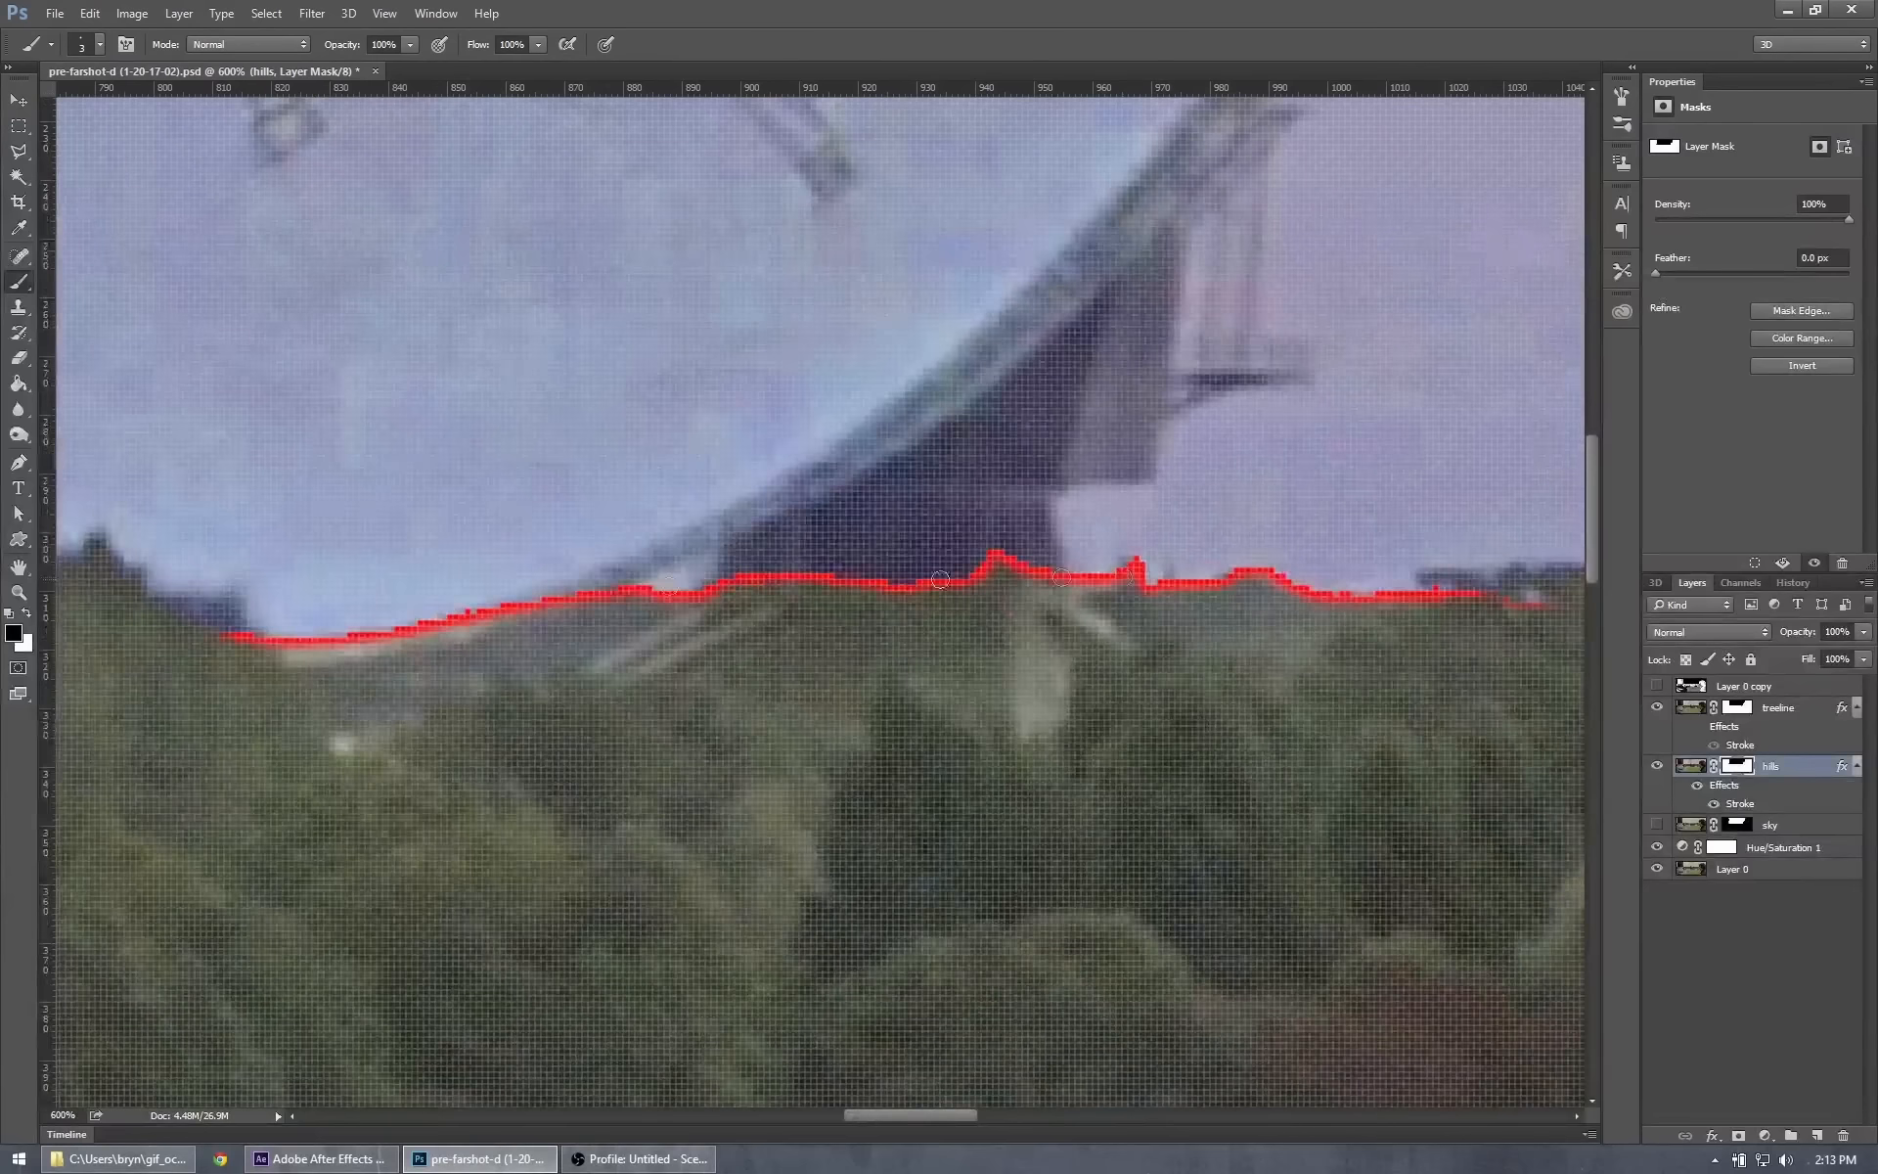
left_click(26, 613)
left_click(27, 614)
scroll(828, 548, "down", 3)
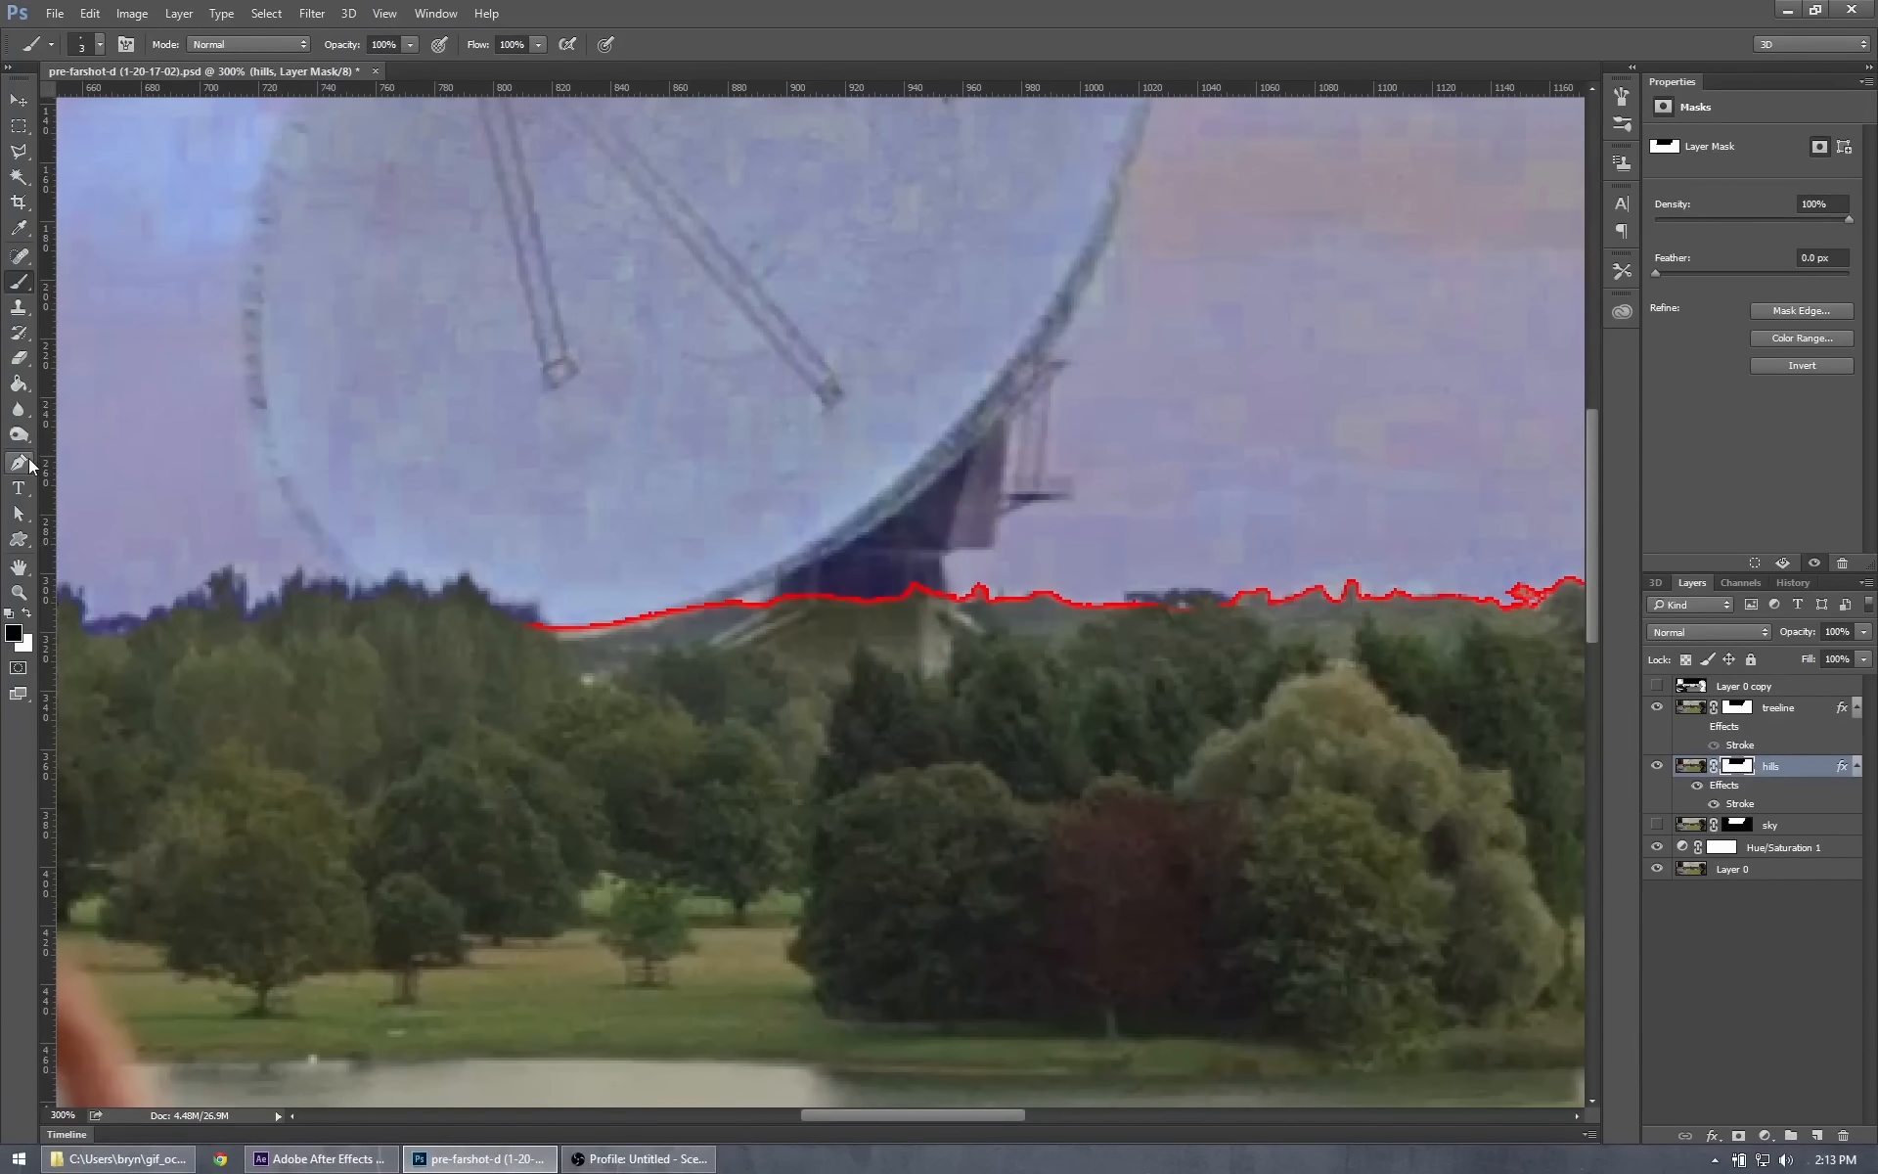
Target the hills layer's image instead of its mask and set up the Clone Stamp with a softer 7 px brush.
left_click(1691, 768)
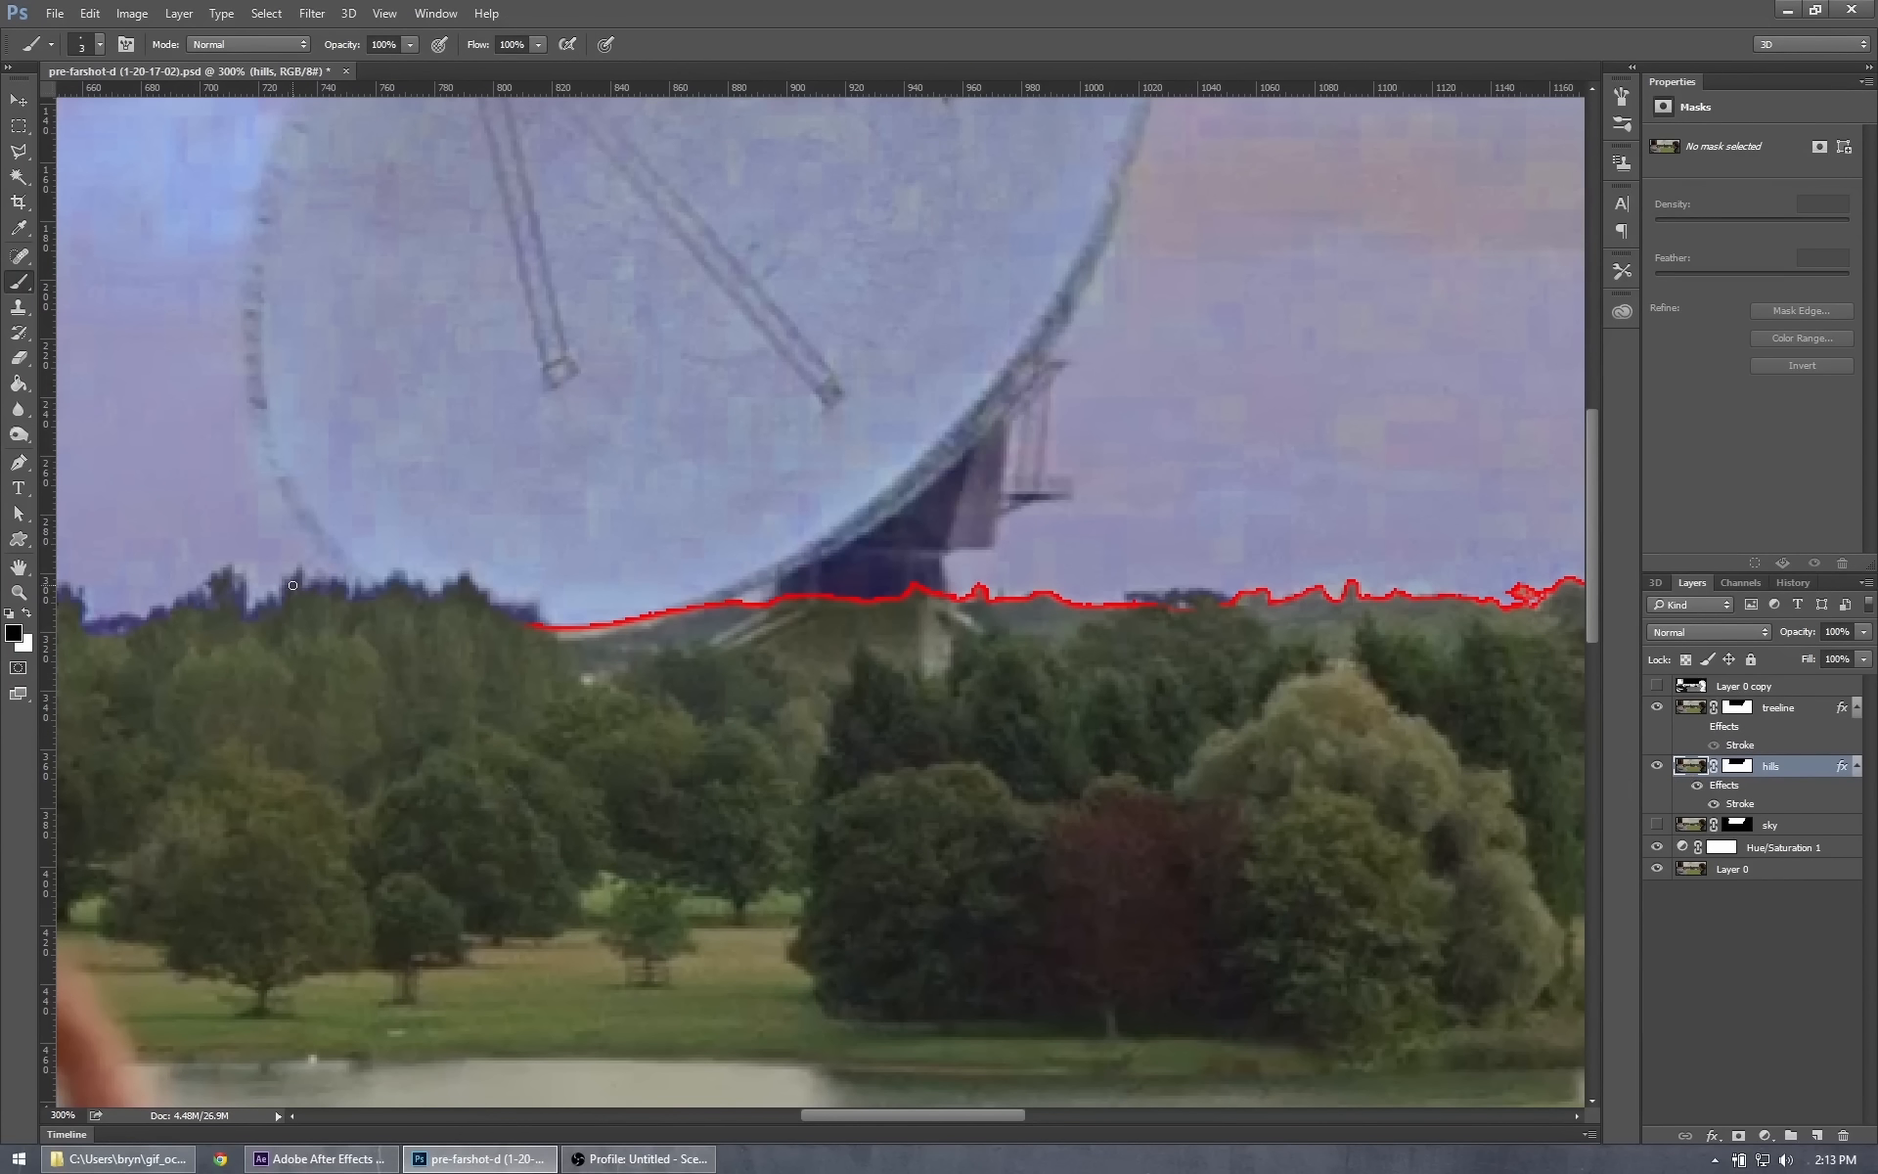
left_click(1729, 768)
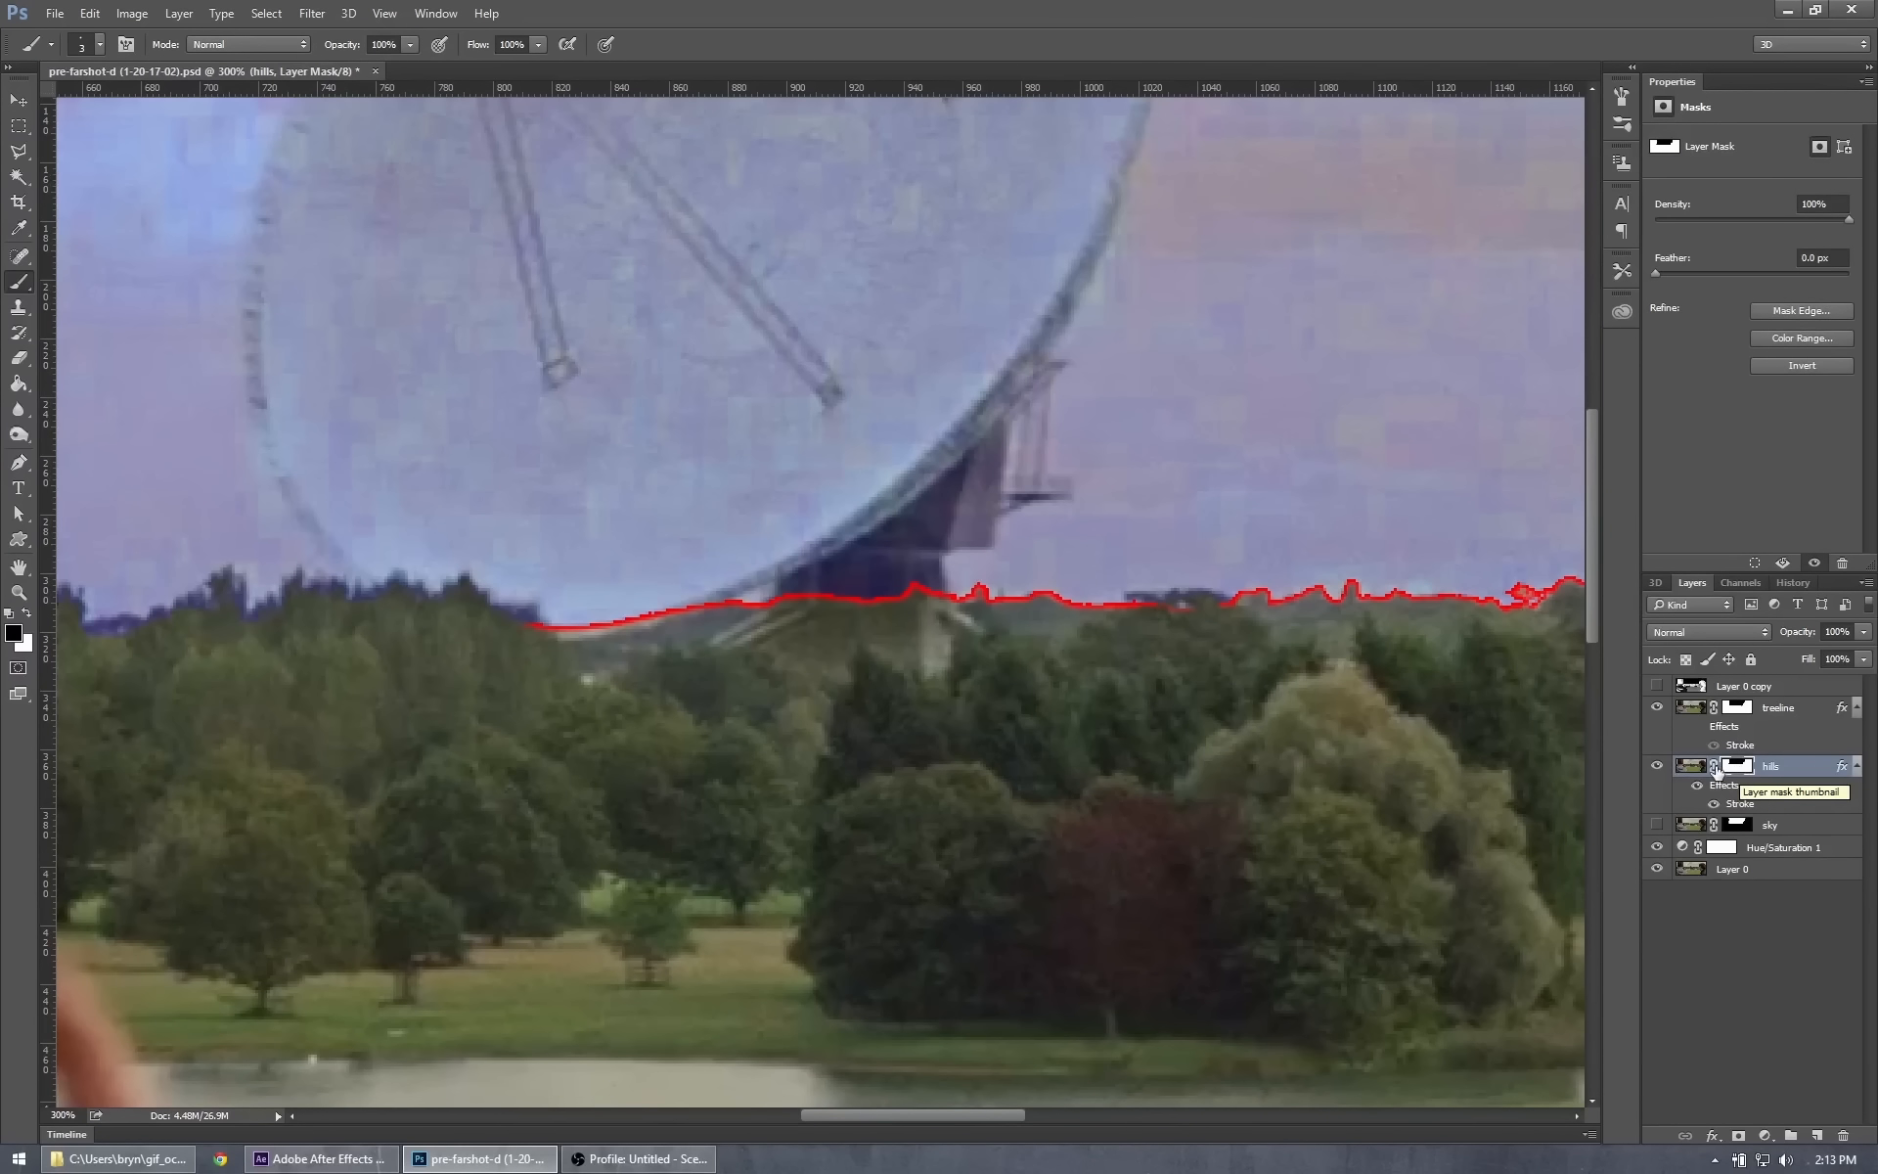
left_click(1689, 769)
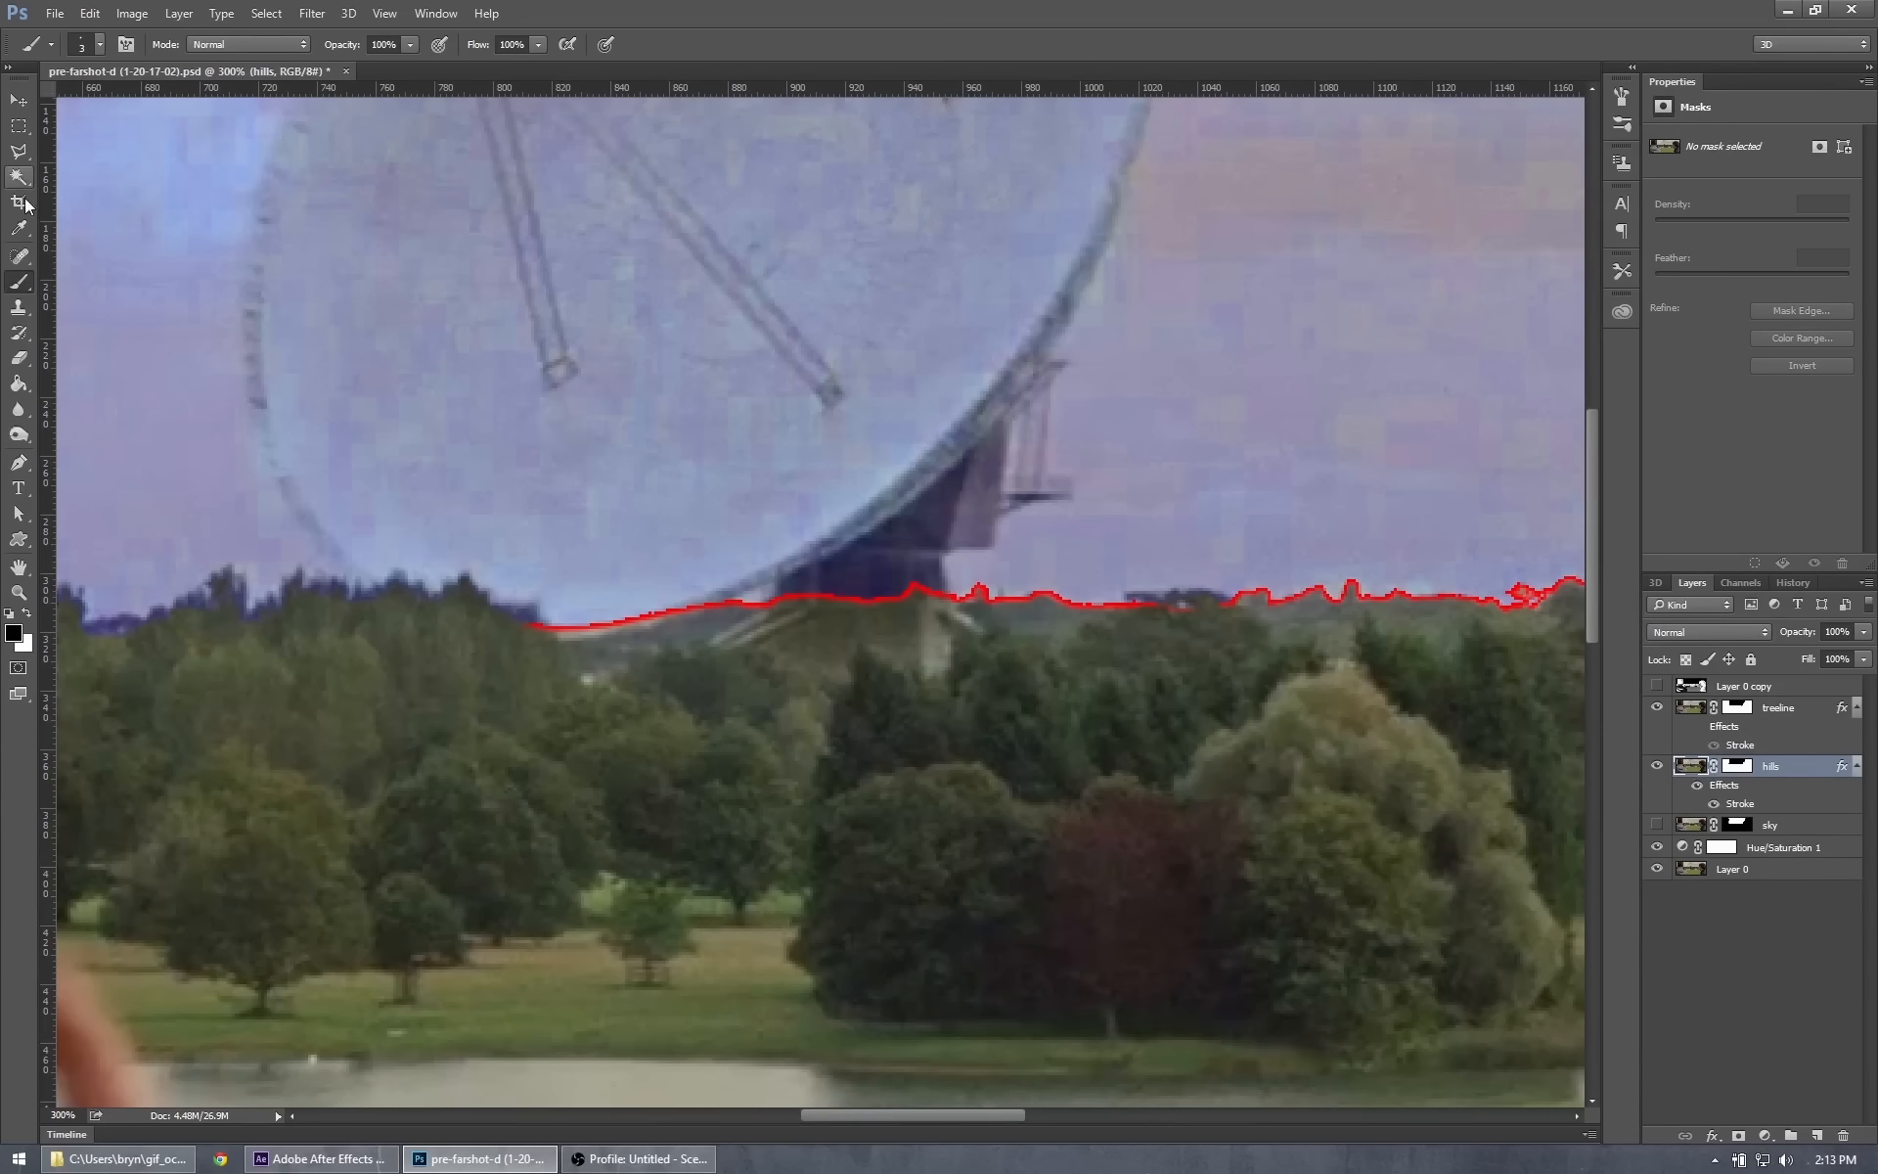
left_click(18, 307)
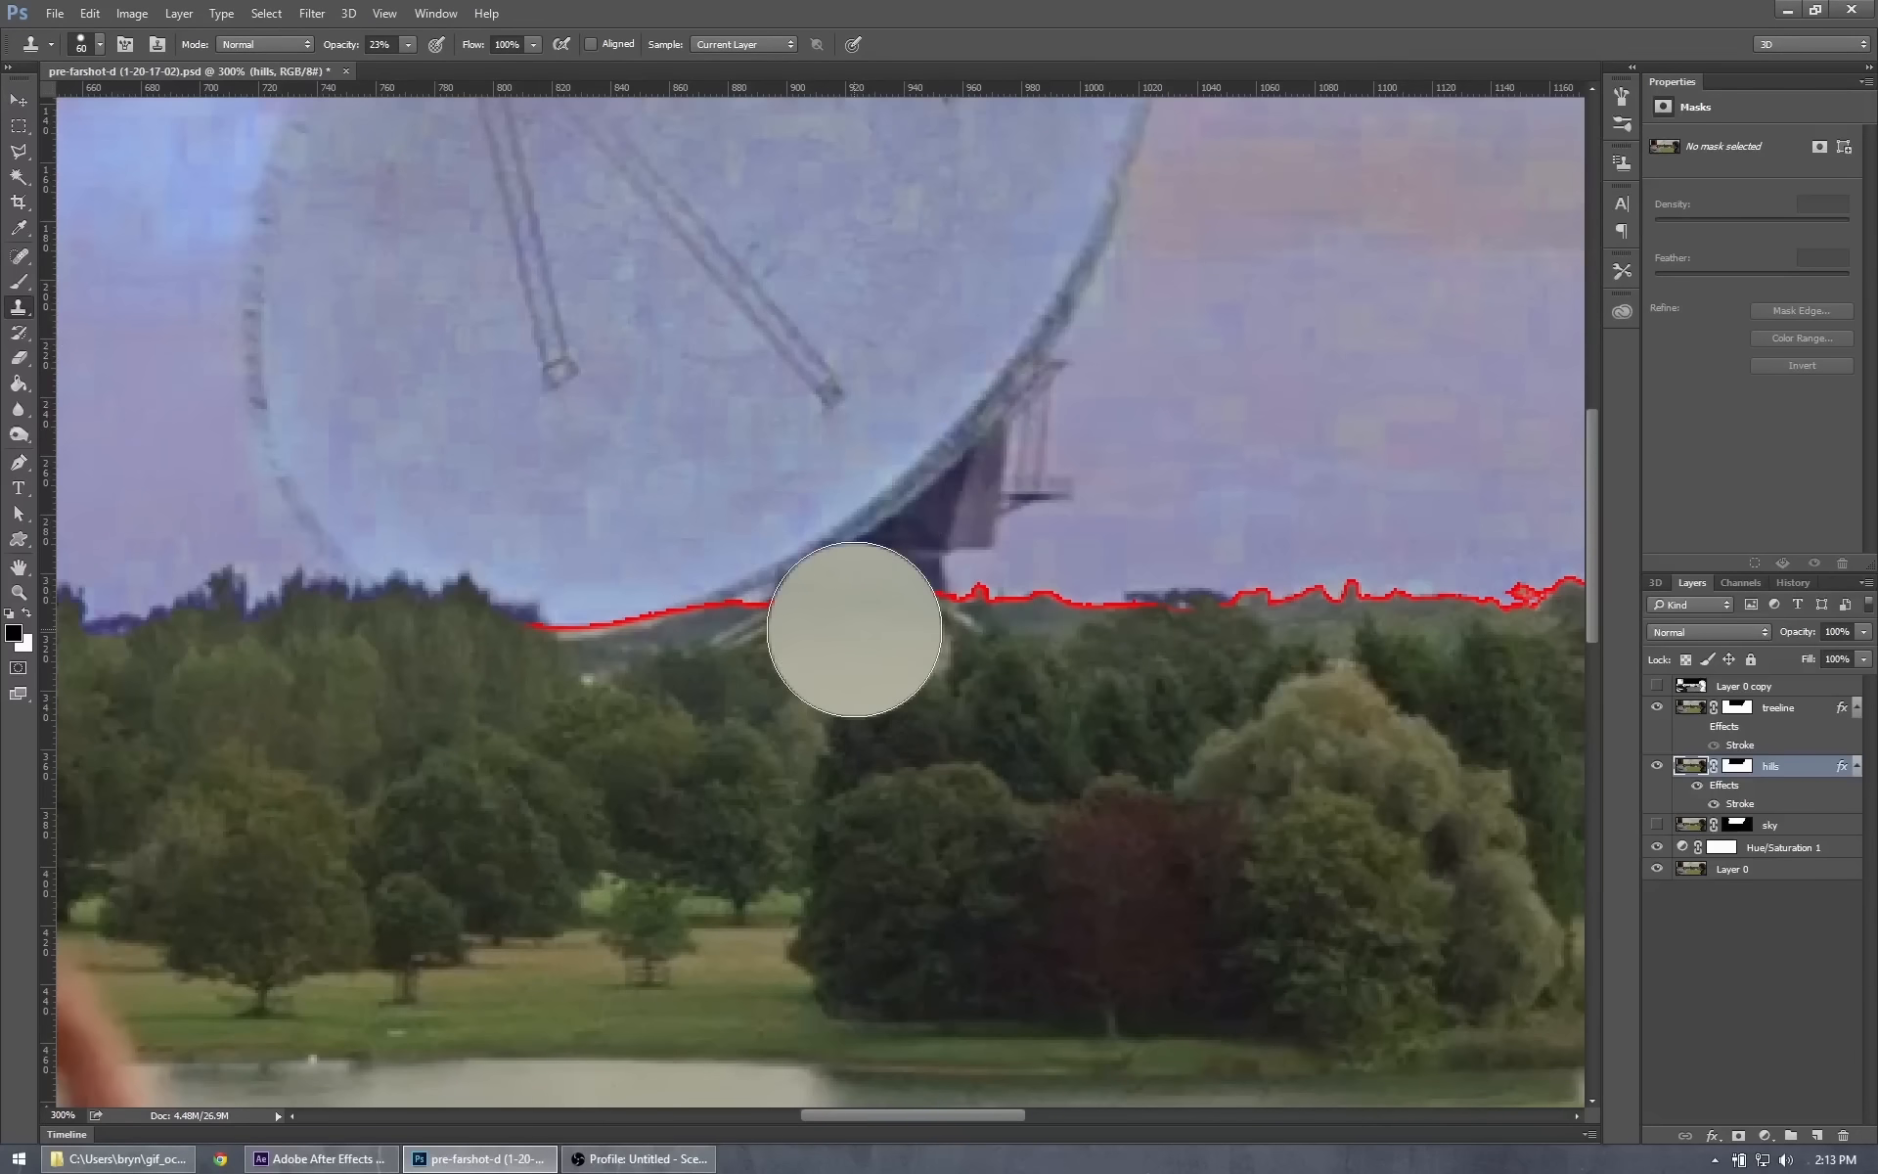
key("shift+[")
key("shift+[")
key("shift+[")
key("shift+[")
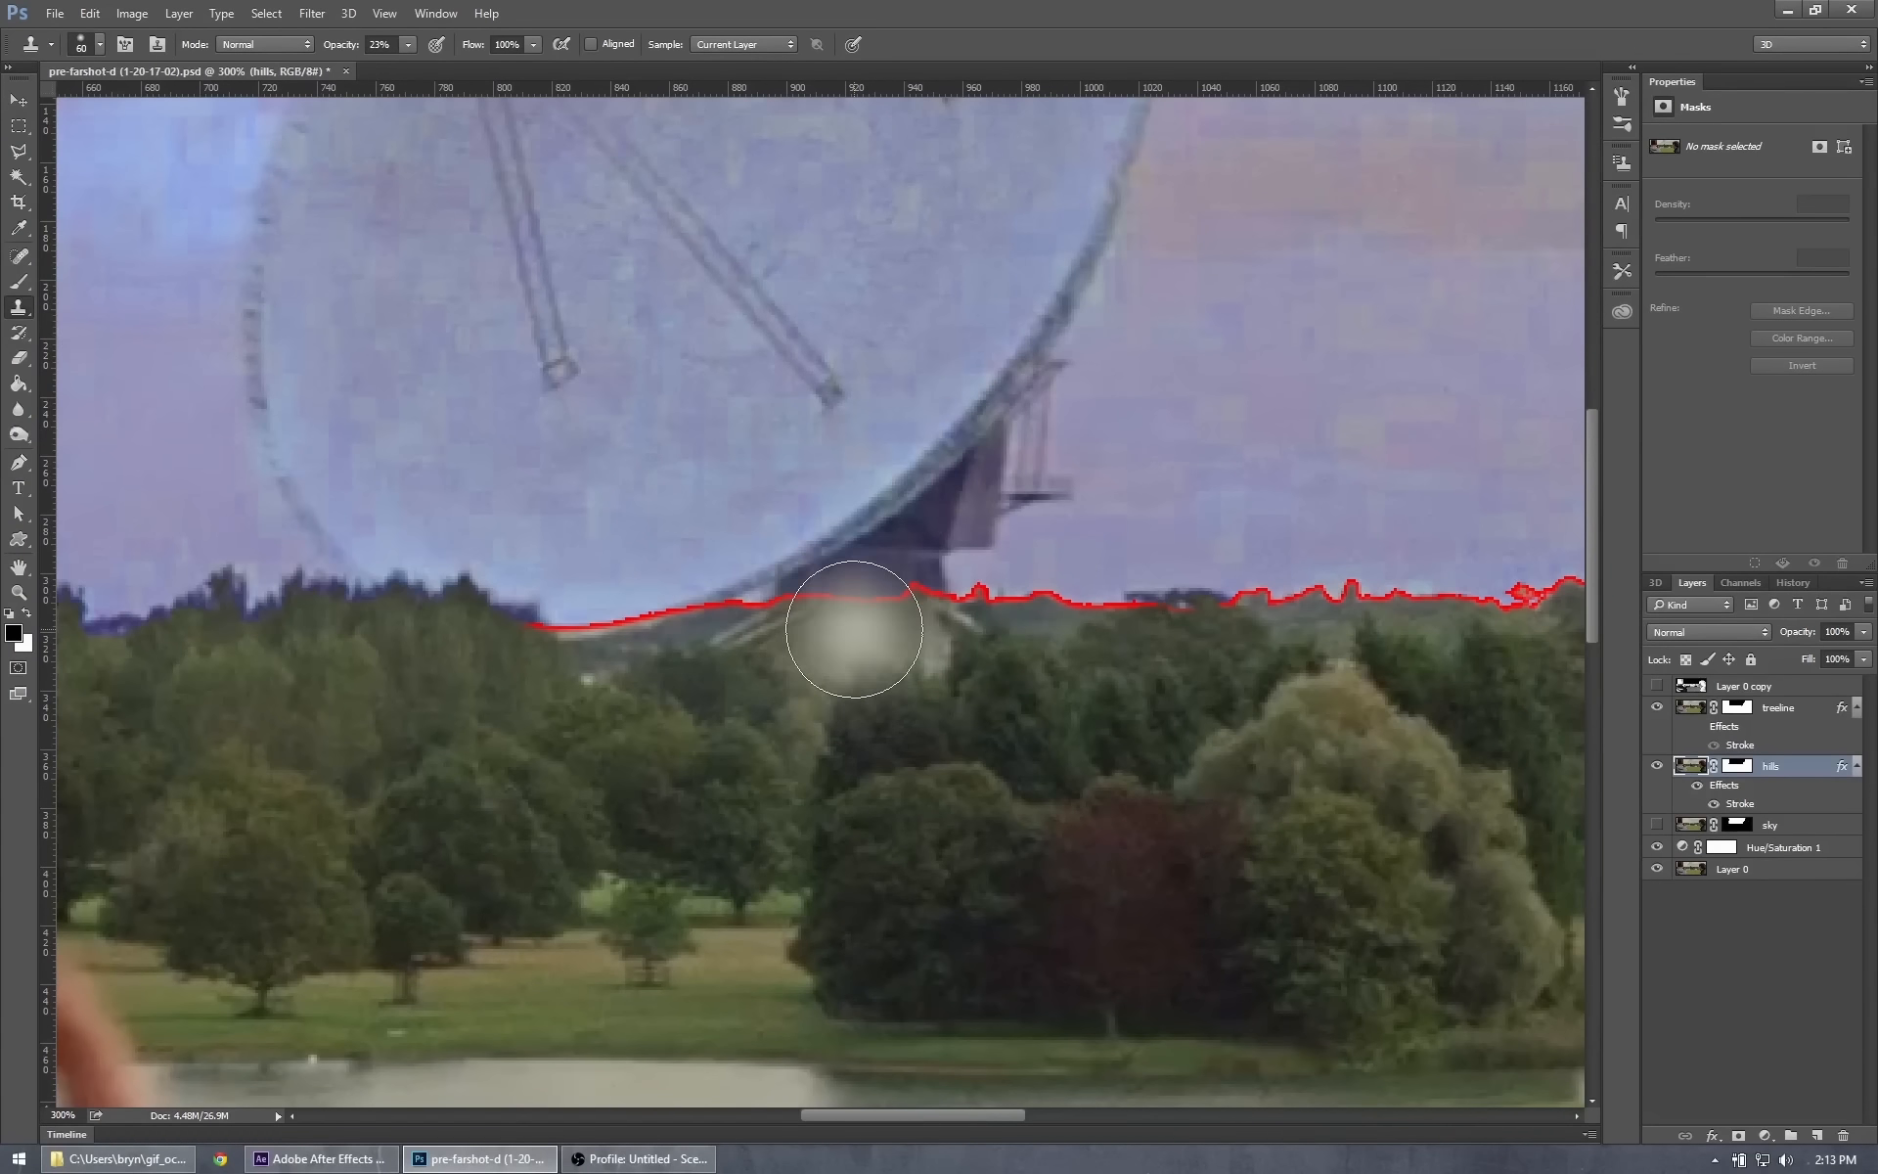
key("[")
key("[")
key("[")
key("[")
key("[")
key("[")
key("[")
key("[")
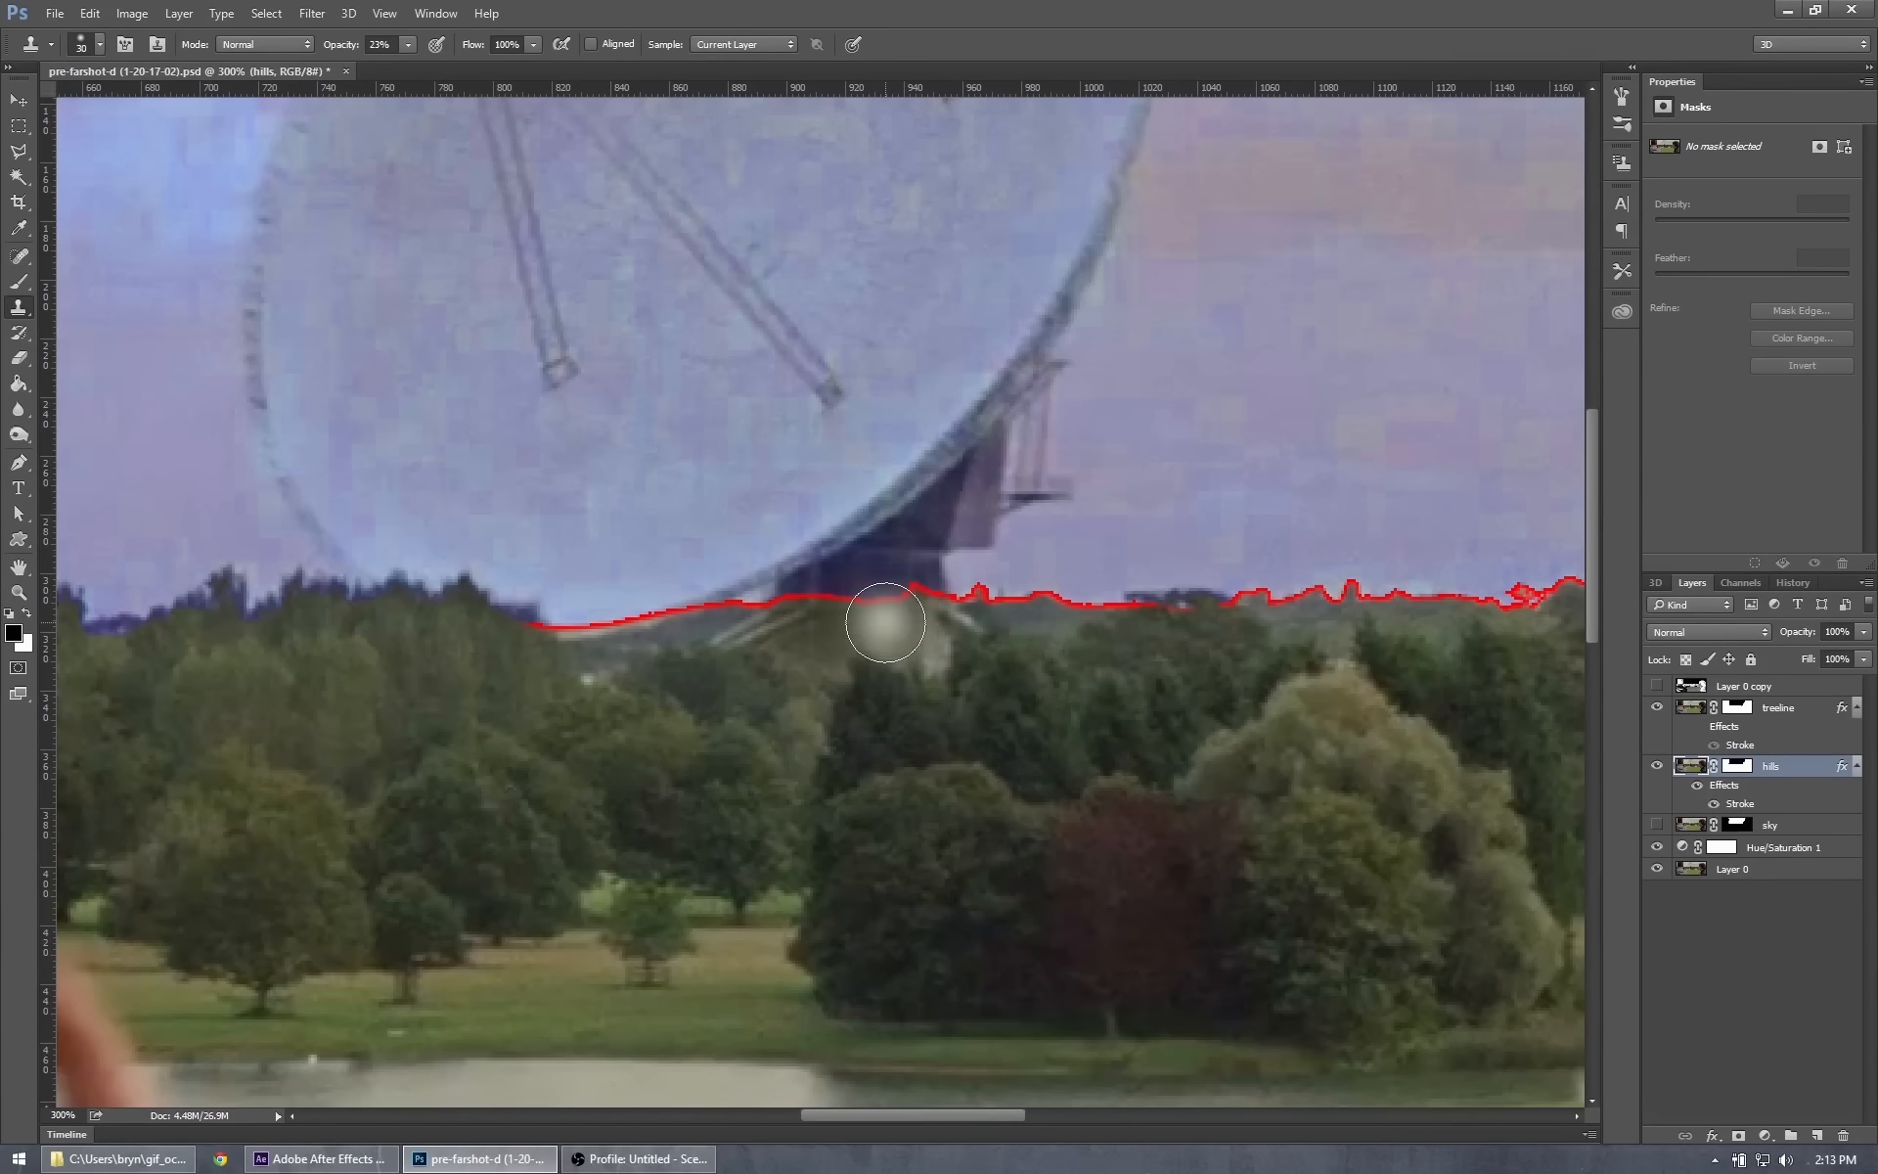
key("[")
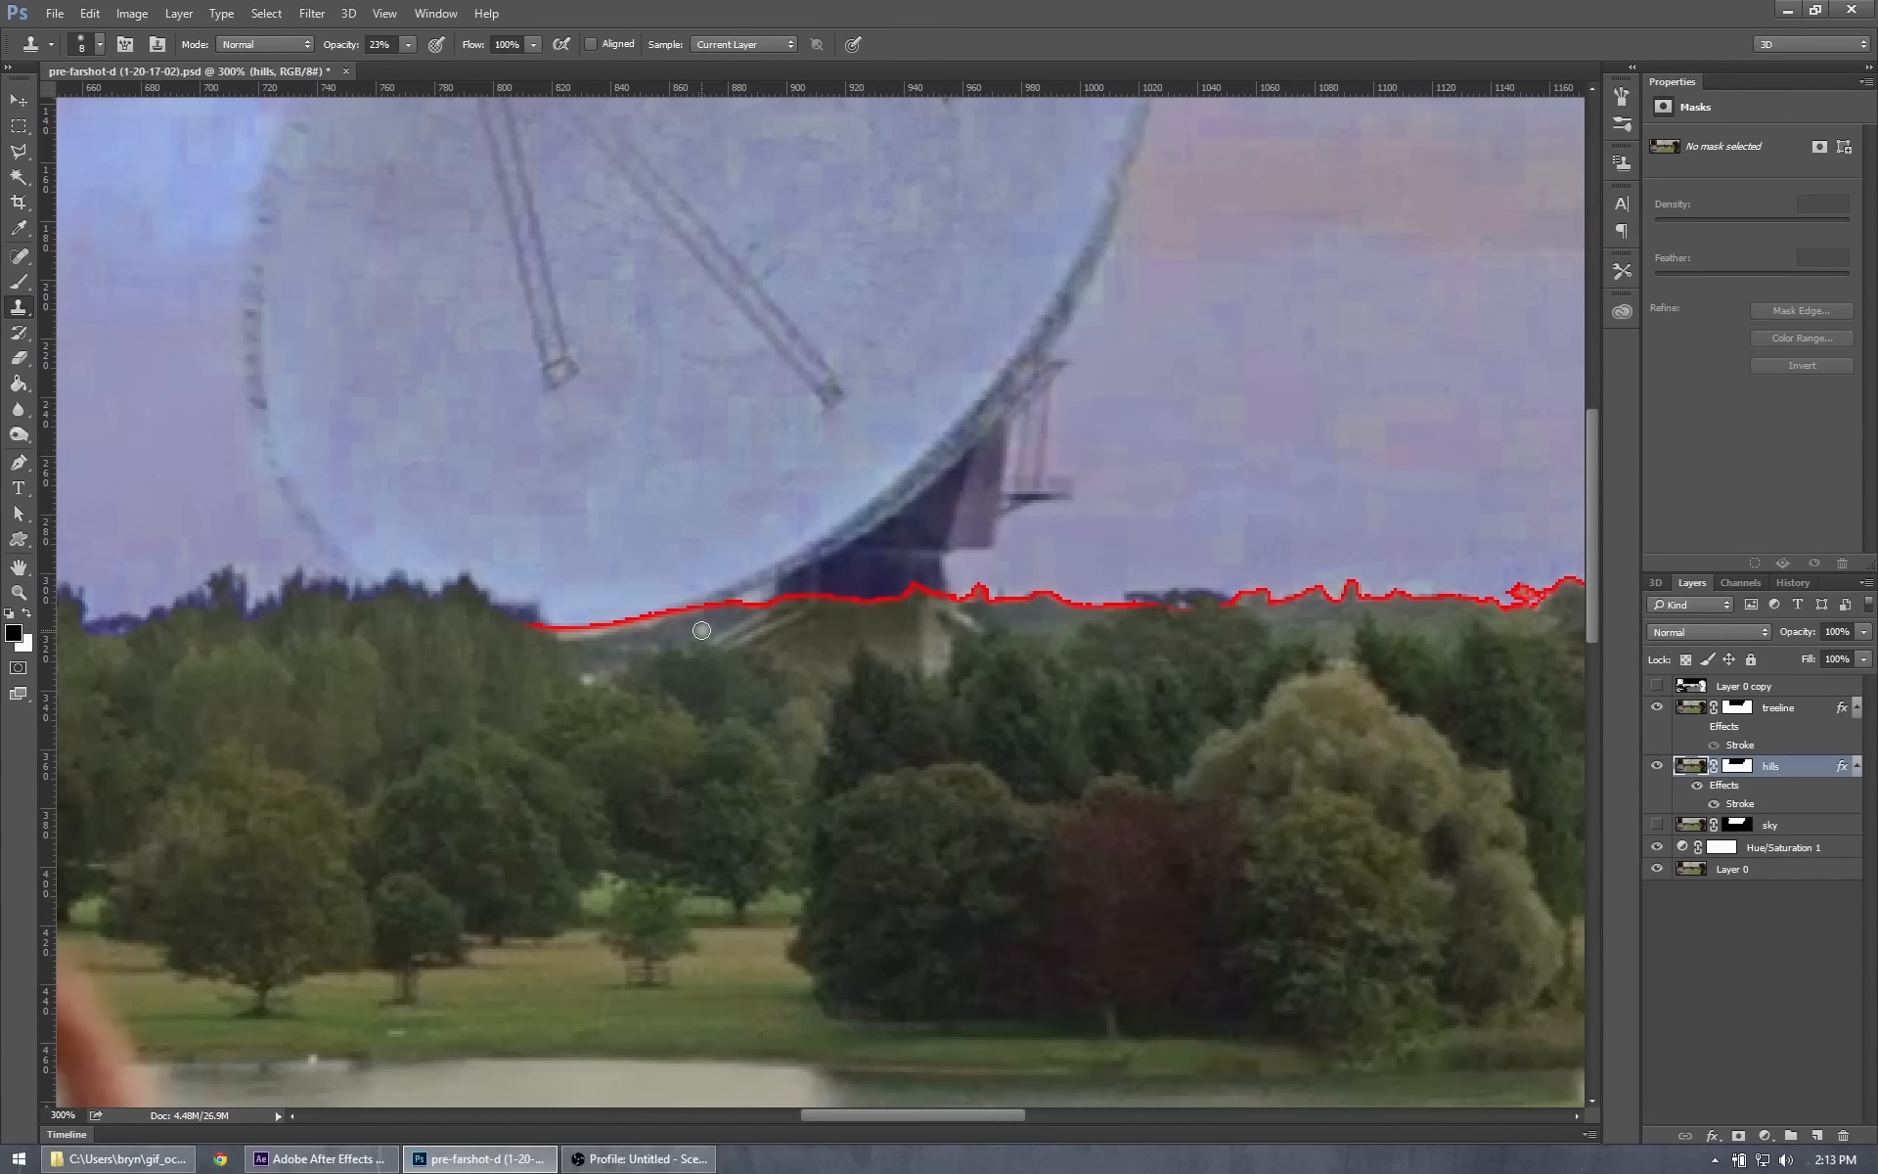
key("[")
scroll(685, 629, "up", 2)
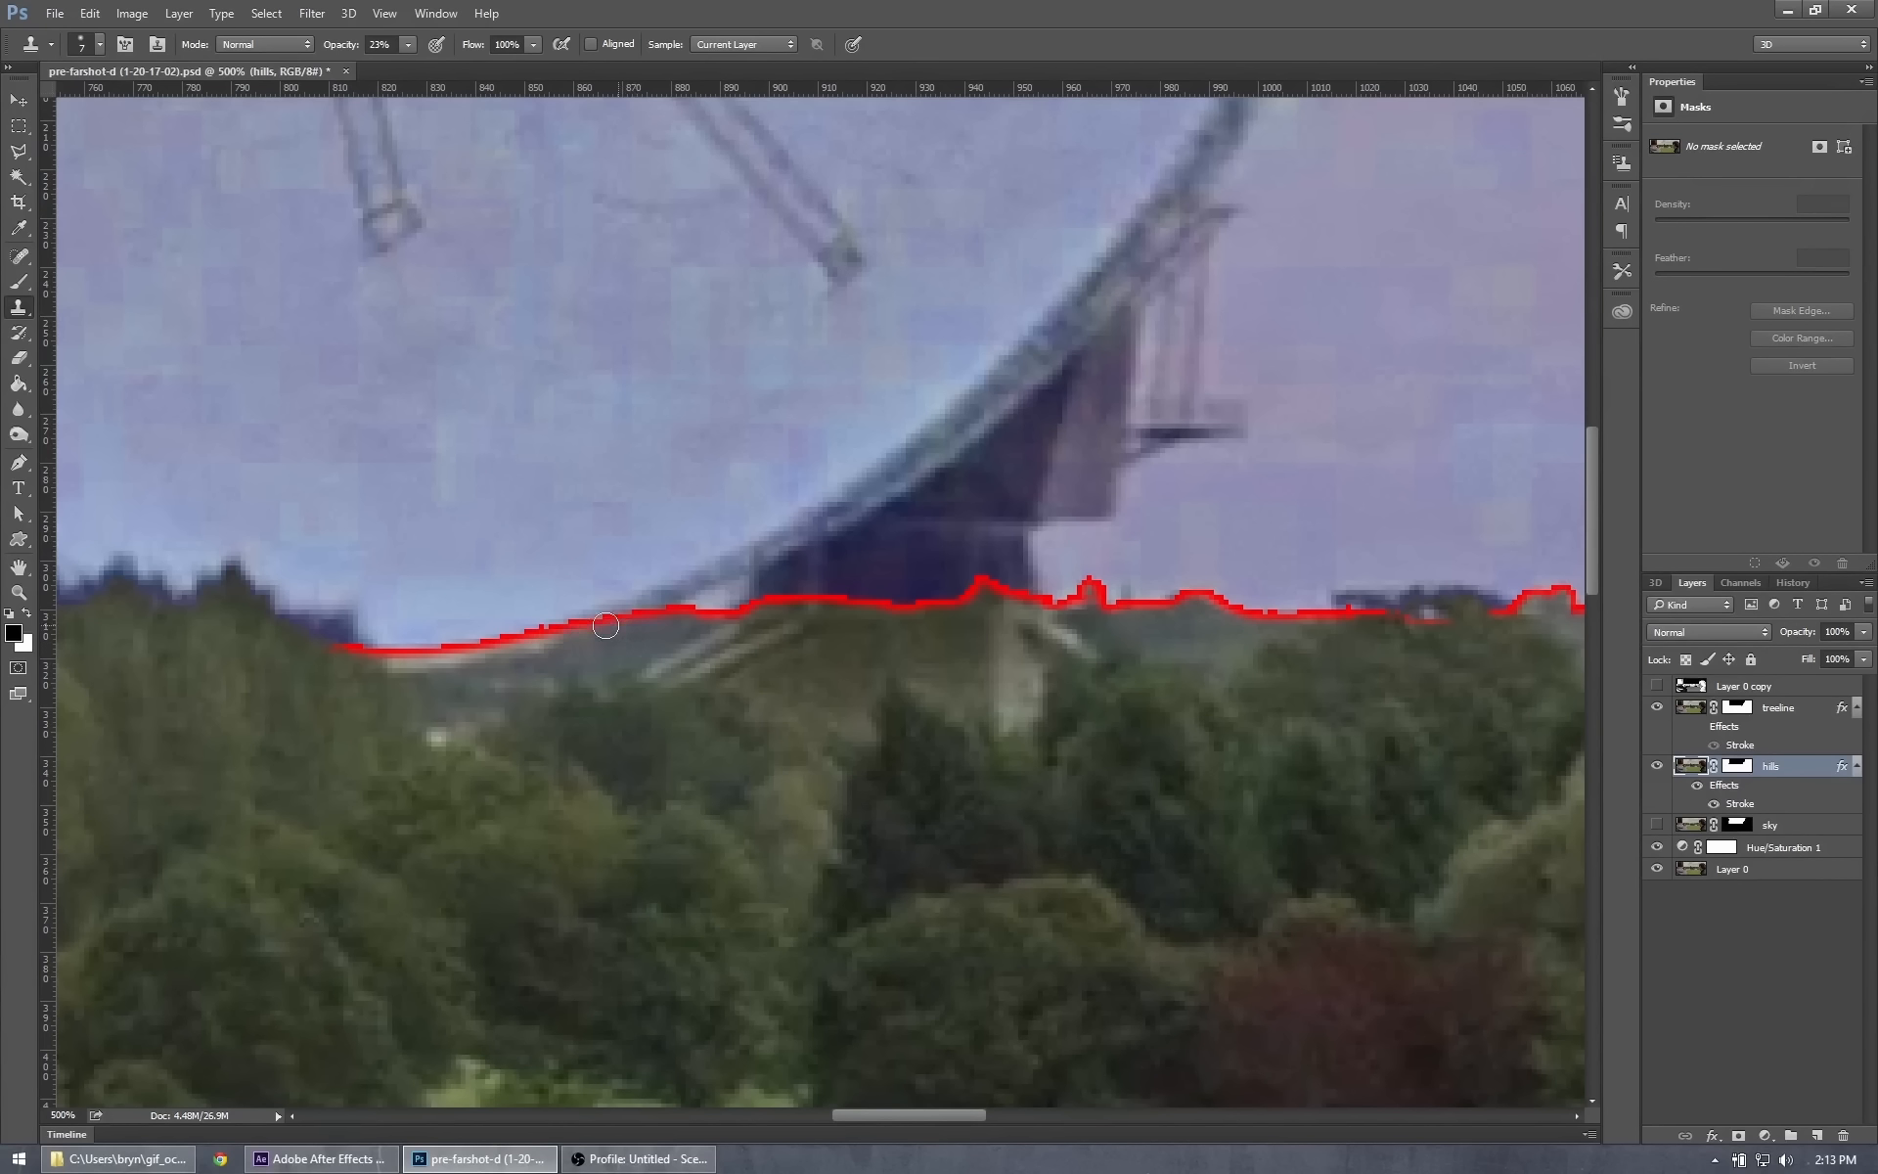
Clone hillside and foliage over the pale strip and bright spots beside the left trees, raising the Clone Stamp opacity to 63%.
mouse_move(523, 649)
left_mouse_down()
mouse_move(563, 636)
mouse_move(422, 651)
left_mouse_up()
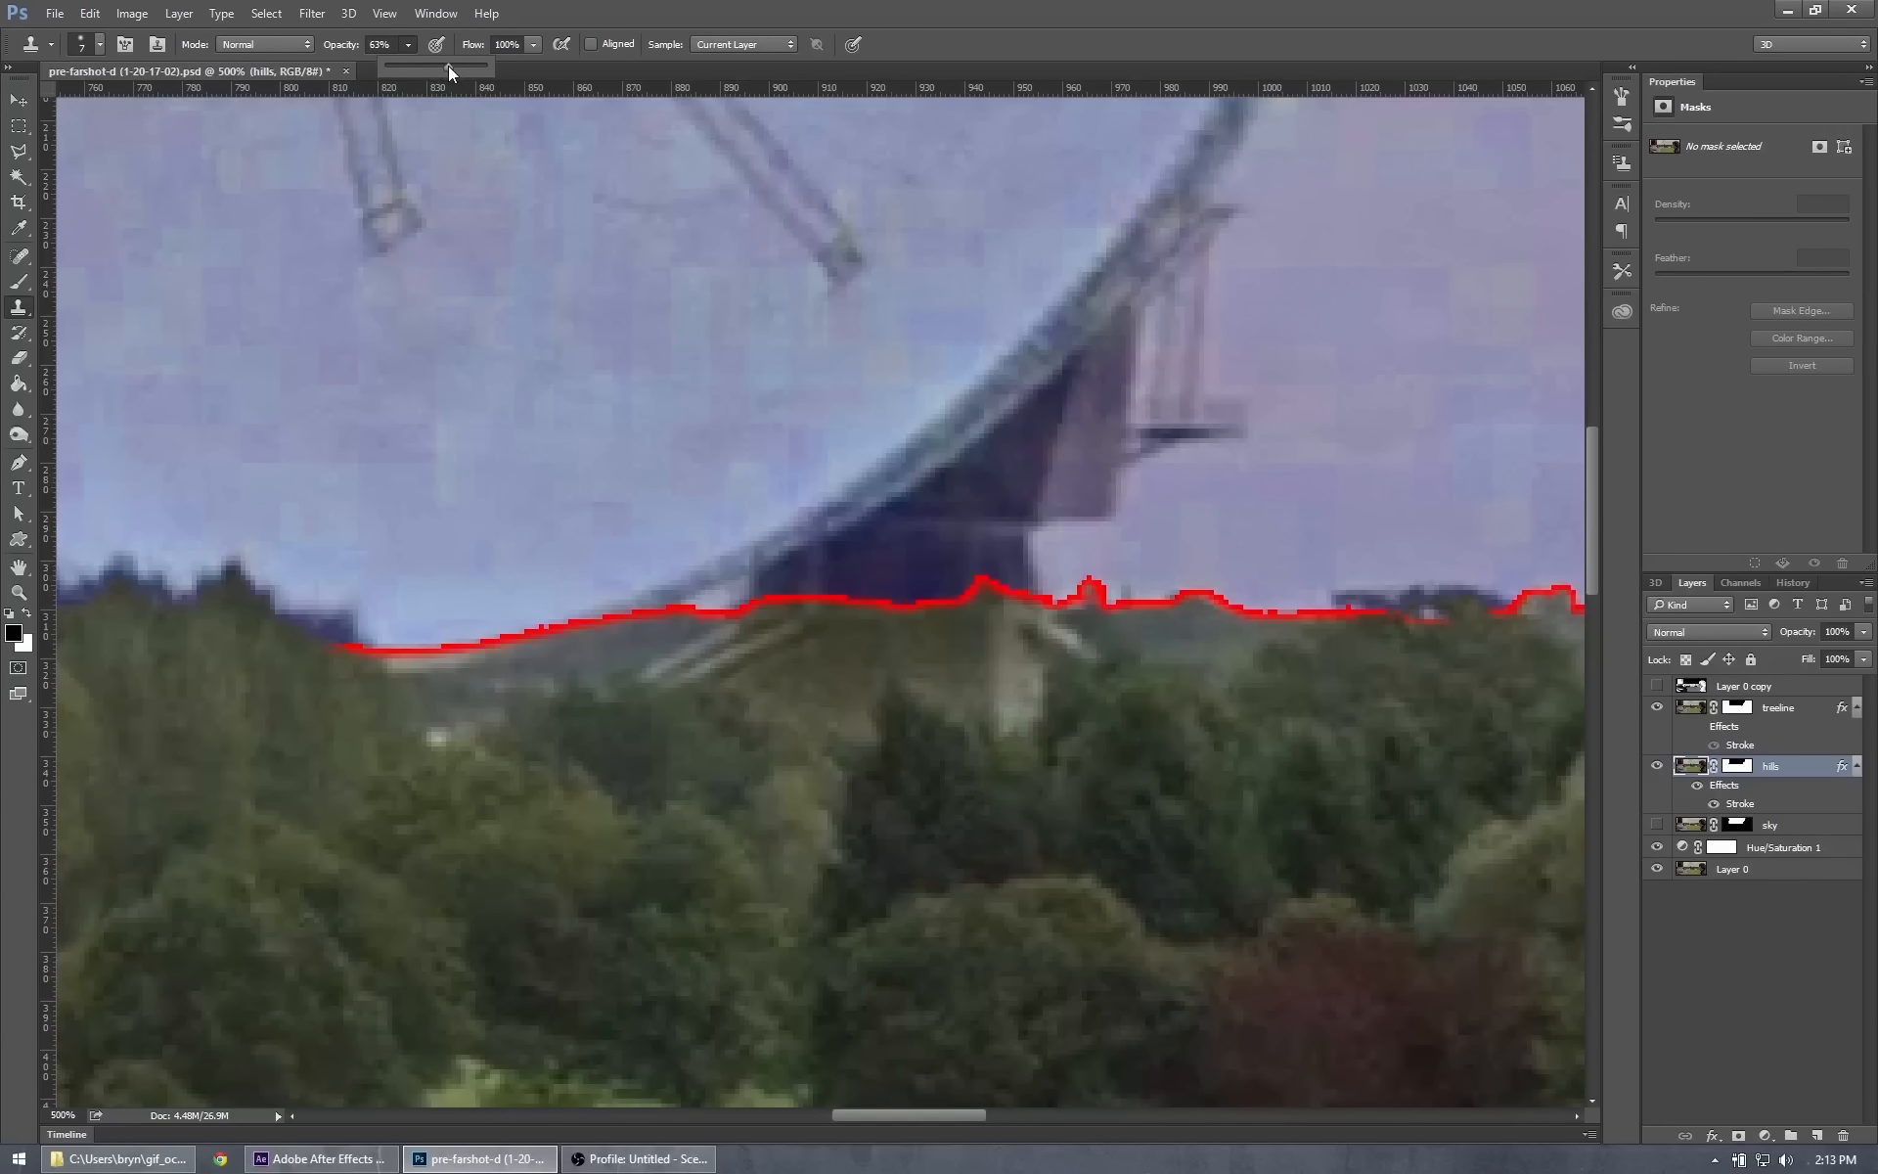
mouse_move(642, 642)
left_mouse_down()
mouse_move(381, 664)
mouse_move(449, 658)
mouse_move(356, 649)
mouse_move(457, 677)
mouse_move(420, 679)
mouse_move(460, 666)
mouse_move(449, 687)
left_mouse_up()
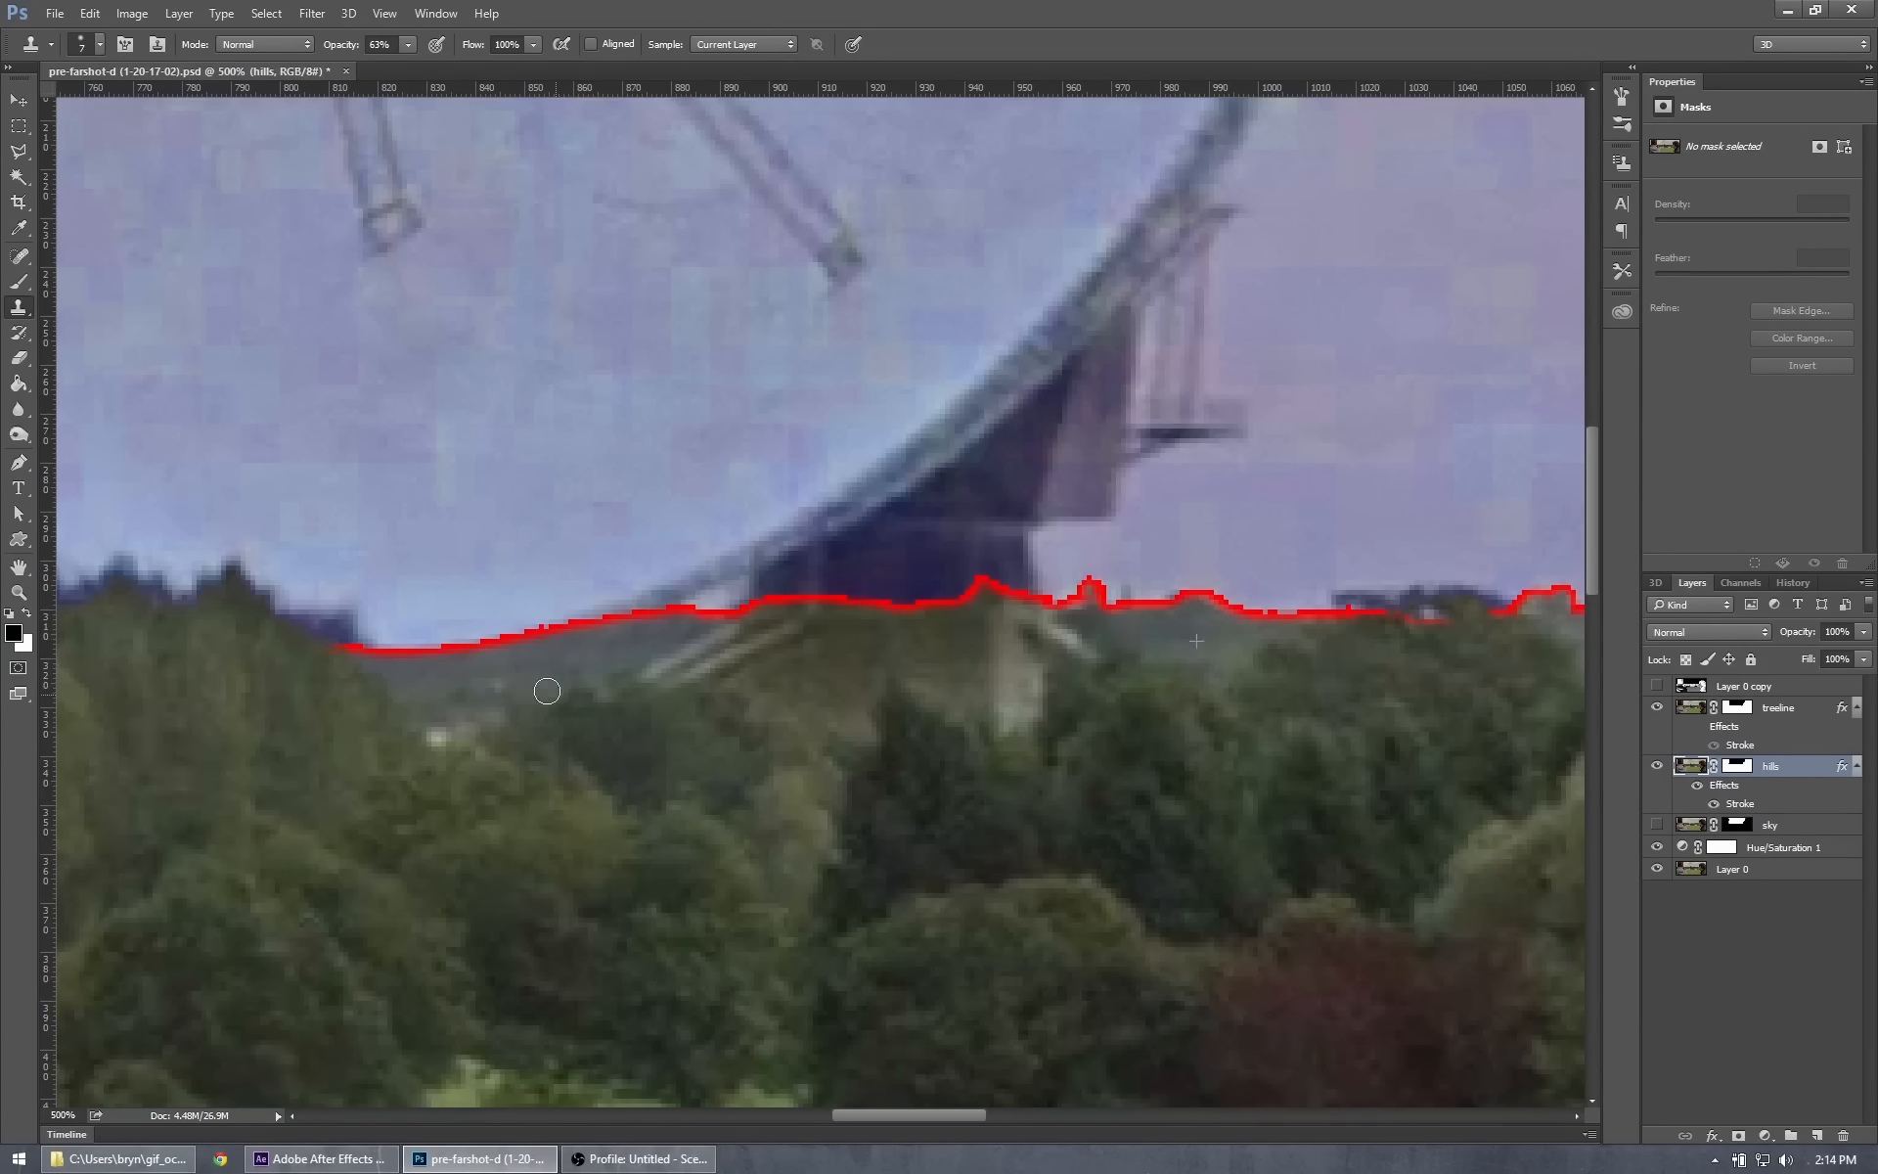
mouse_move(495, 681)
left_mouse_down()
mouse_move(461, 732)
mouse_move(482, 721)
mouse_move(423, 732)
mouse_move(487, 732)
left_mouse_up()
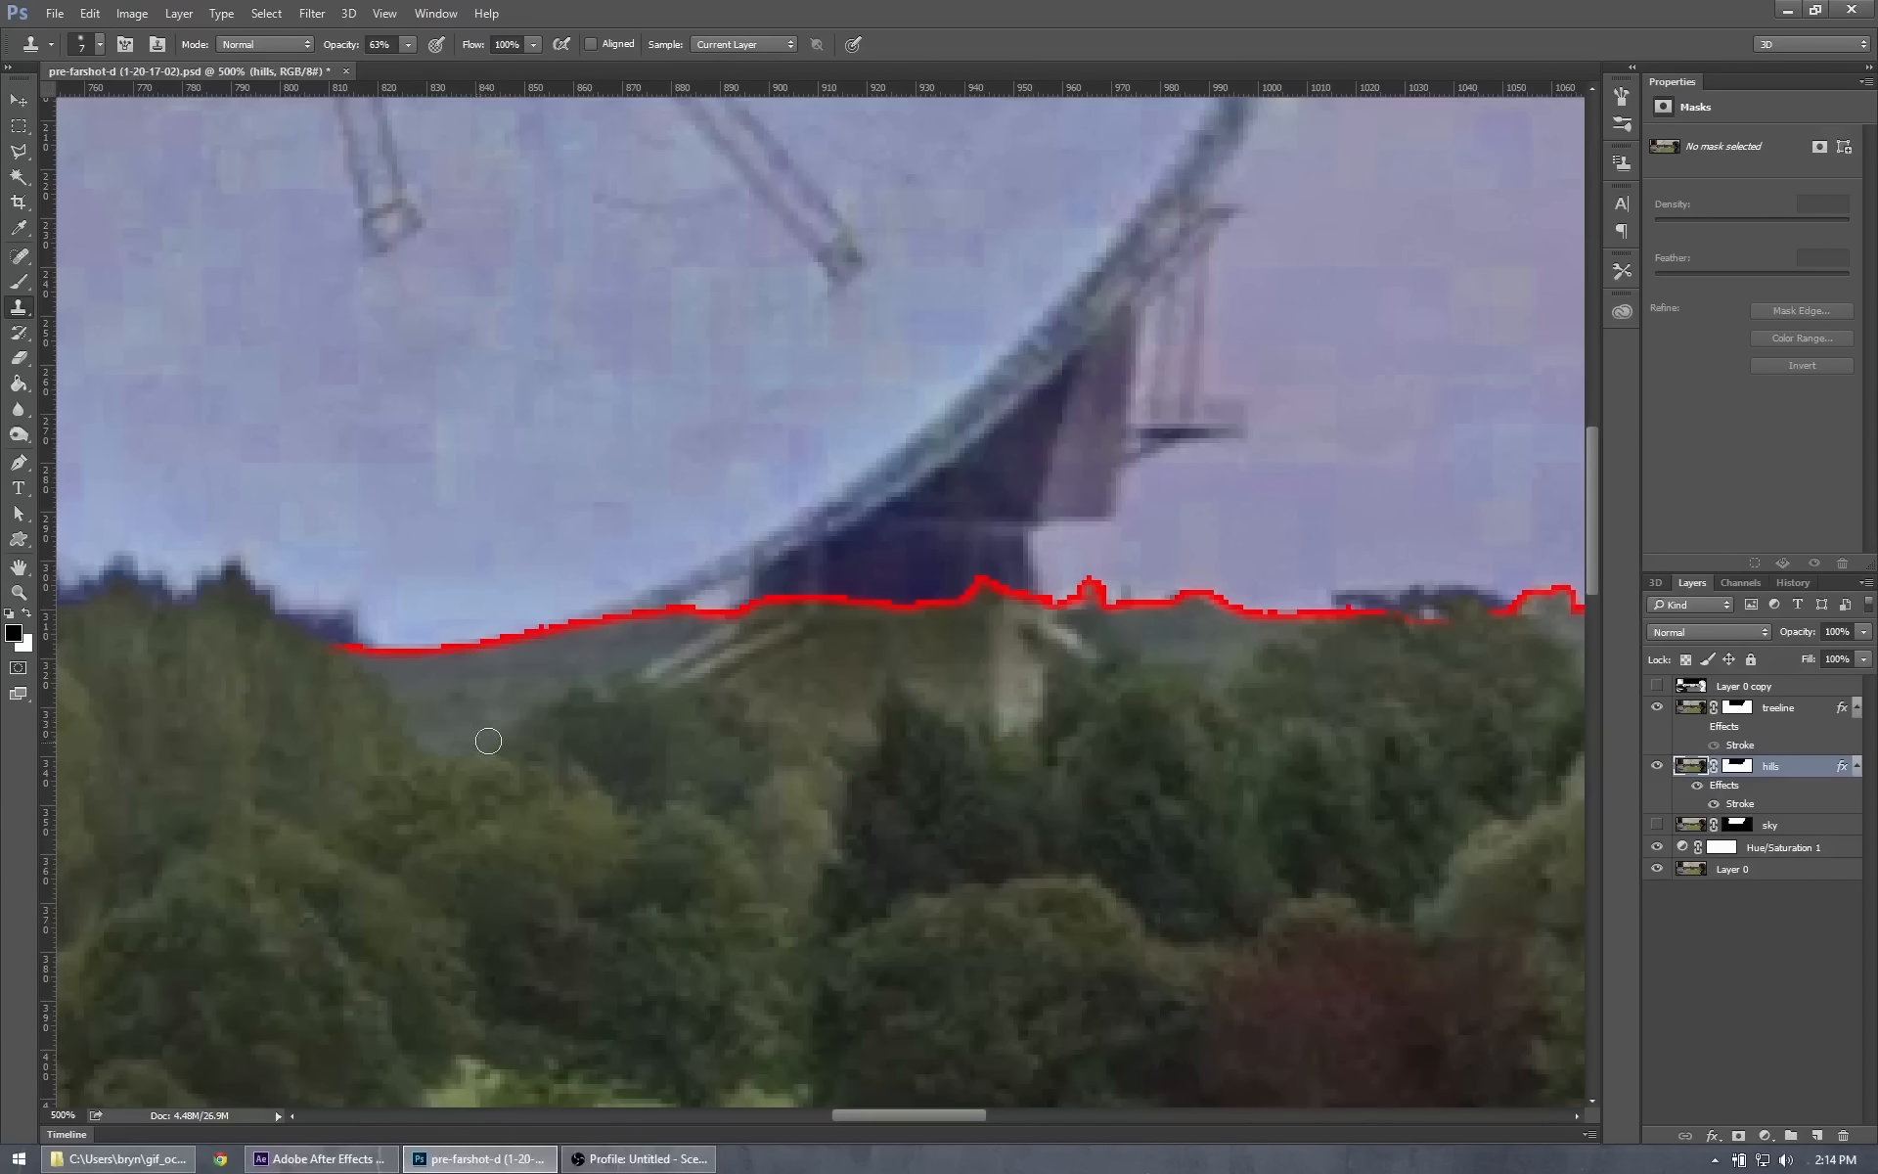
left_click_drag(421, 756, 432, 740)
mouse_move(561, 684)
left_mouse_down()
mouse_move(518, 694)
mouse_move(608, 696)
left_mouse_up()
left_click(494, 696, "alt")
Clone hillside over the dish's sloping support legs and the upper part of its base below the skyline.
mouse_move(1071, 648)
left_mouse_down()
mouse_move(1110, 657)
mouse_move(1064, 642)
mouse_move(1141, 663)
mouse_move(1082, 661)
mouse_move(1138, 646)
mouse_move(1017, 618)
mouse_move(1034, 618)
mouse_move(969, 636)
mouse_move(1028, 666)
mouse_move(1041, 616)
mouse_move(1087, 608)
mouse_move(1041, 607)
mouse_move(1145, 614)
mouse_move(973, 604)
mouse_move(1009, 600)
mouse_move(981, 590)
mouse_move(945, 599)
mouse_move(954, 621)
mouse_move(846, 621)
mouse_move(900, 612)
mouse_move(798, 594)
mouse_move(809, 612)
mouse_move(721, 612)
mouse_move(614, 681)
mouse_move(723, 647)
mouse_move(717, 625)
mouse_move(771, 628)
mouse_move(672, 693)
mouse_move(734, 673)
mouse_move(691, 702)
mouse_move(745, 655)
mouse_move(563, 663)
left_mouse_up()
left_click_drag(689, 672, 781, 671)
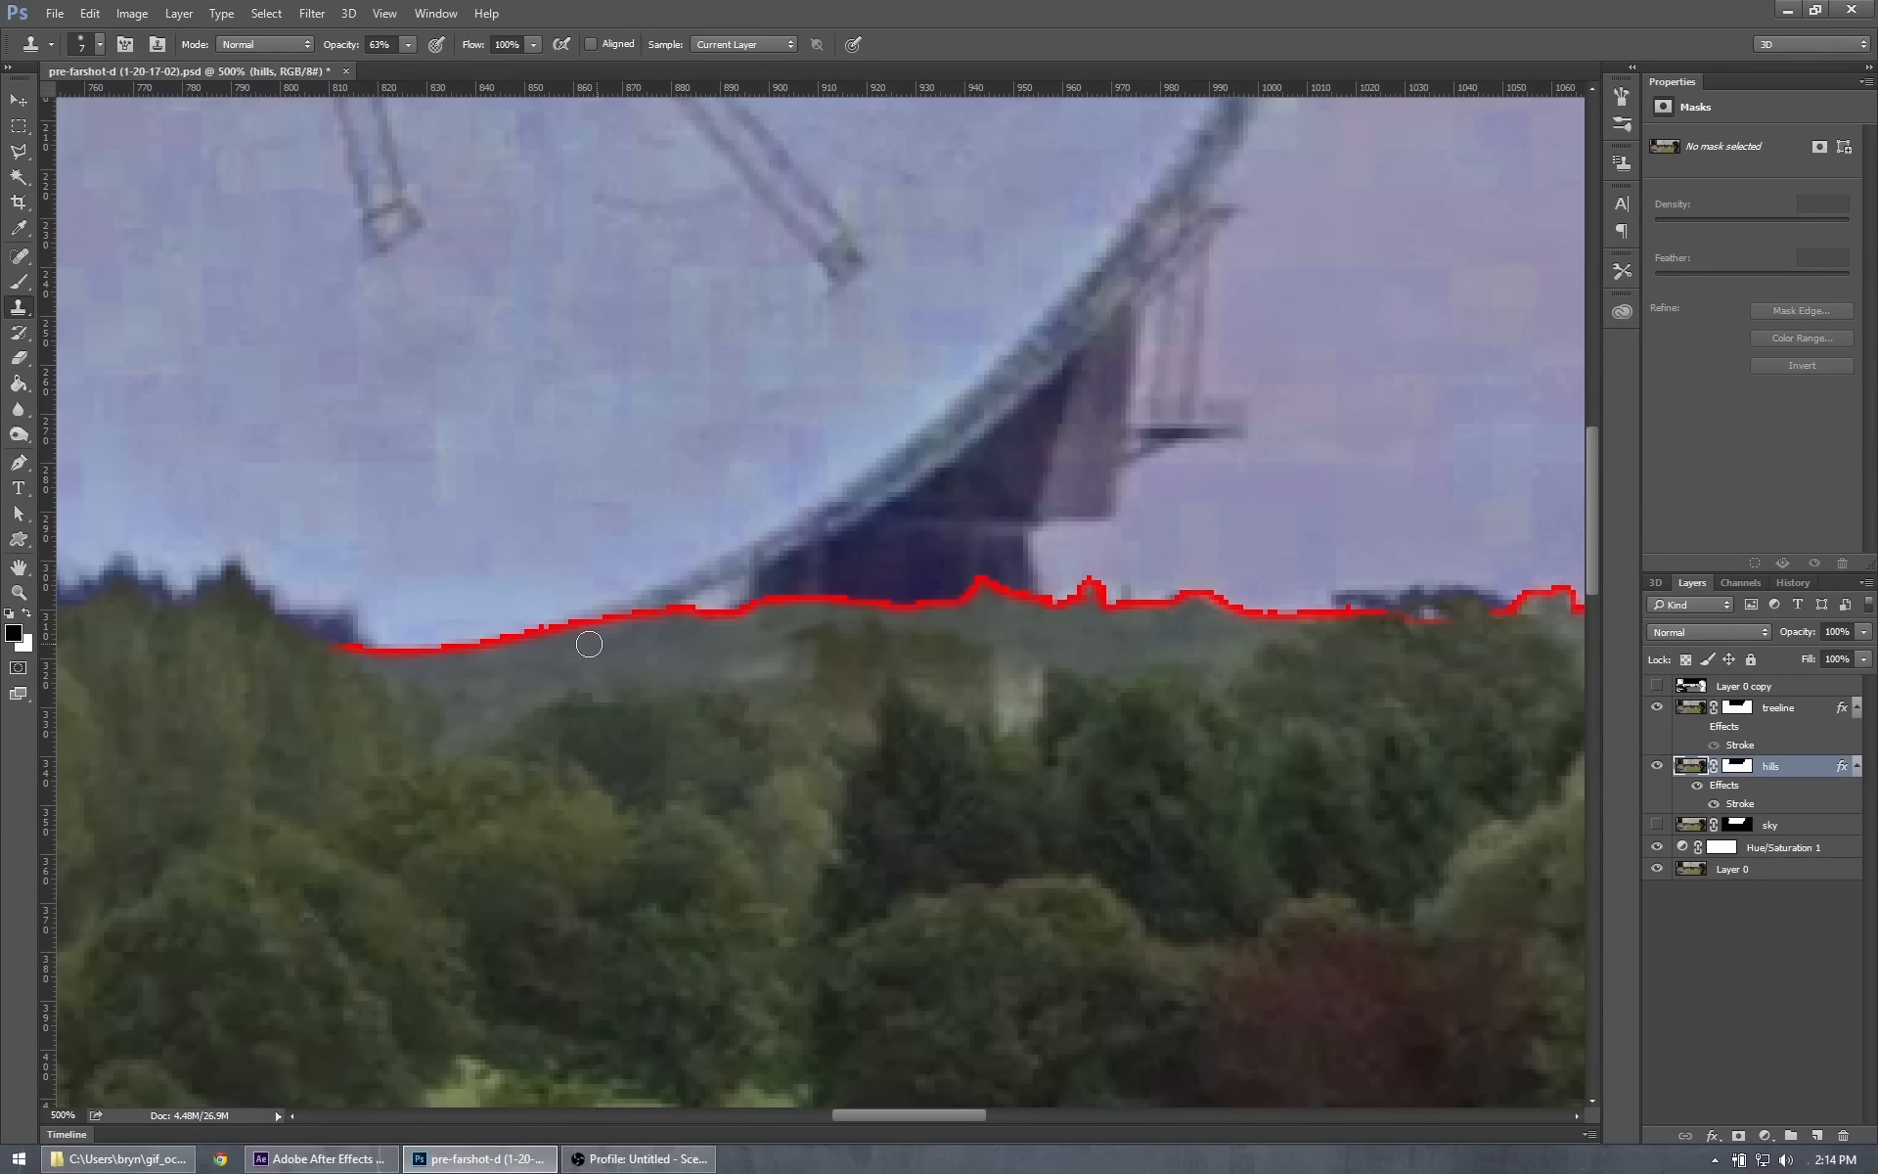
left_click_drag(626, 663, 831, 636)
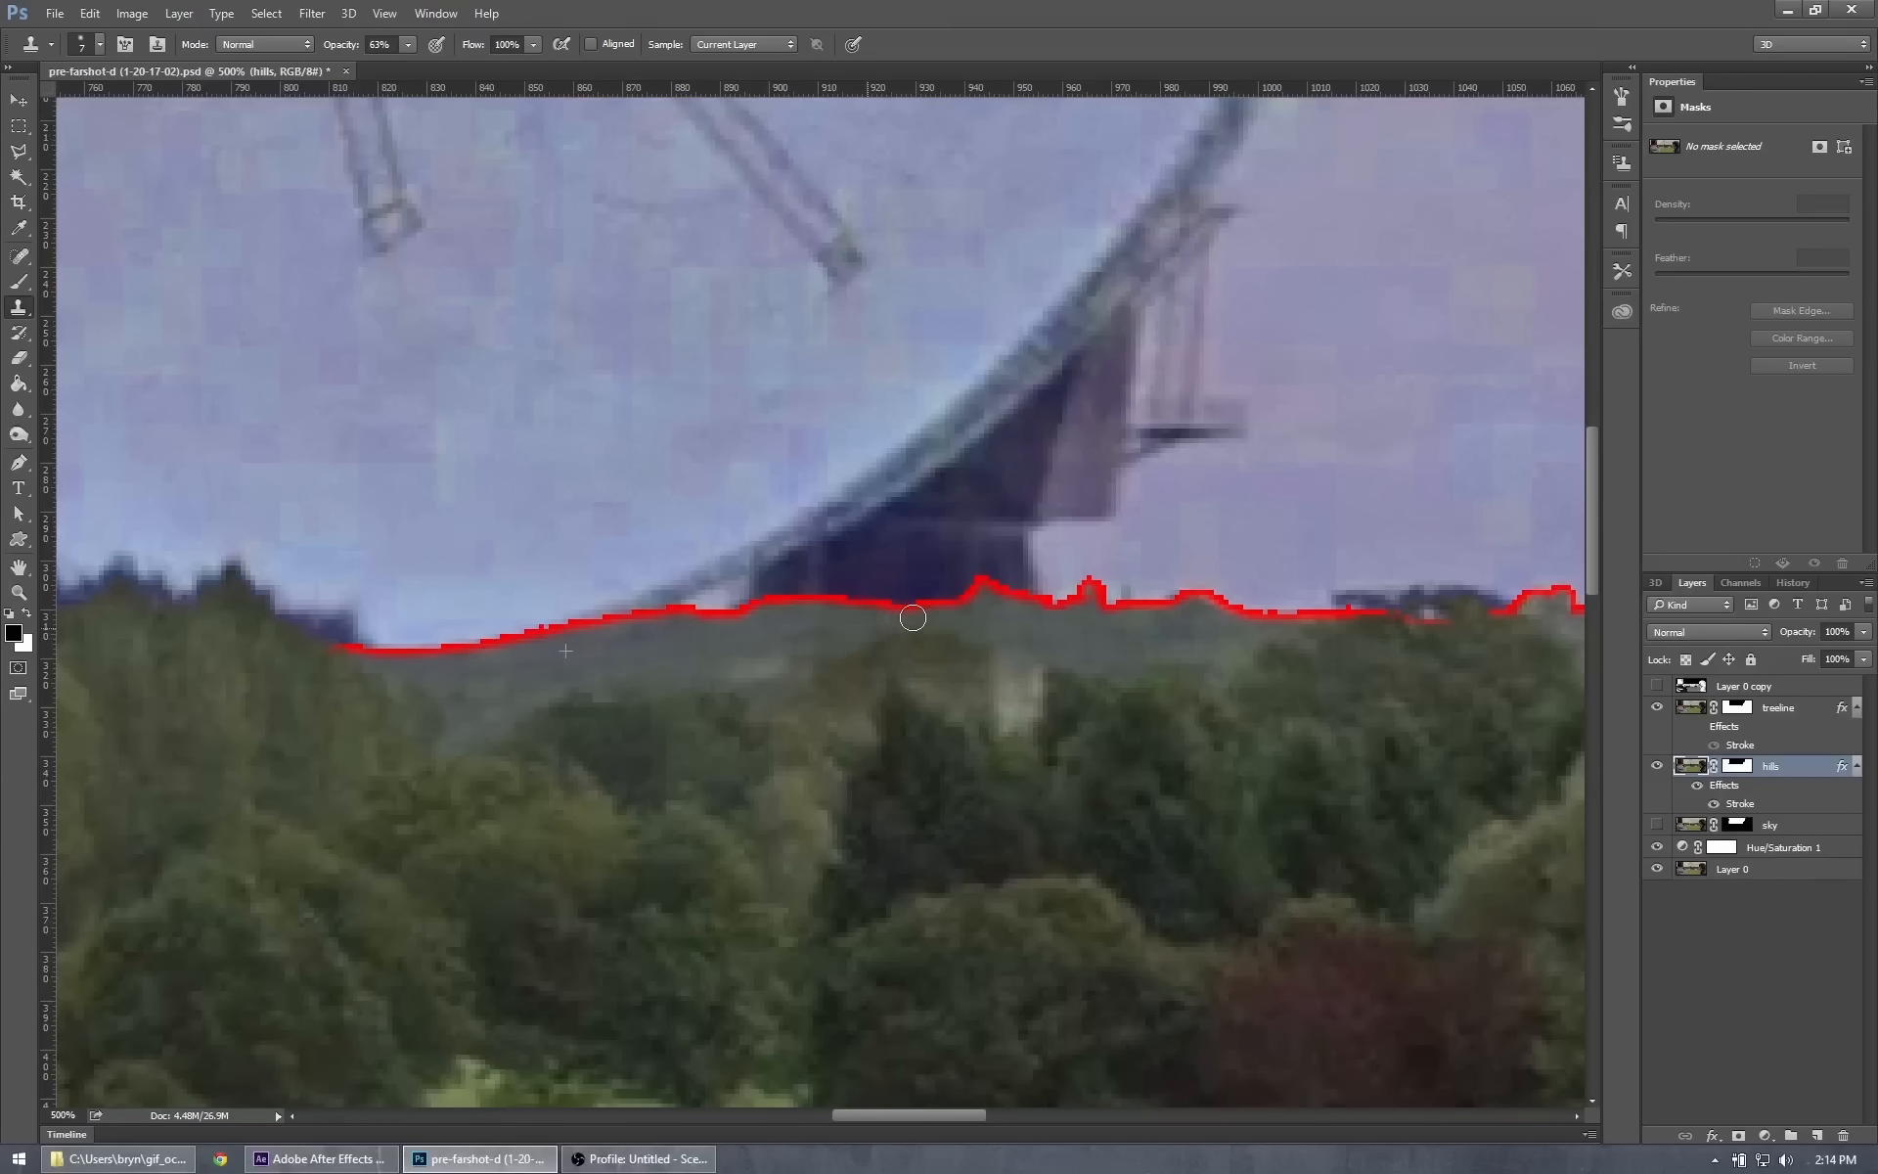
Clone nearby trees and hillside over the pale pillar and remaining patches of the dish's base.
left_click(1089, 691, "alt")
mouse_move(1041, 689)
left_mouse_down()
mouse_move(1036, 663)
mouse_move(1034, 727)
mouse_move(1017, 690)
left_mouse_up()
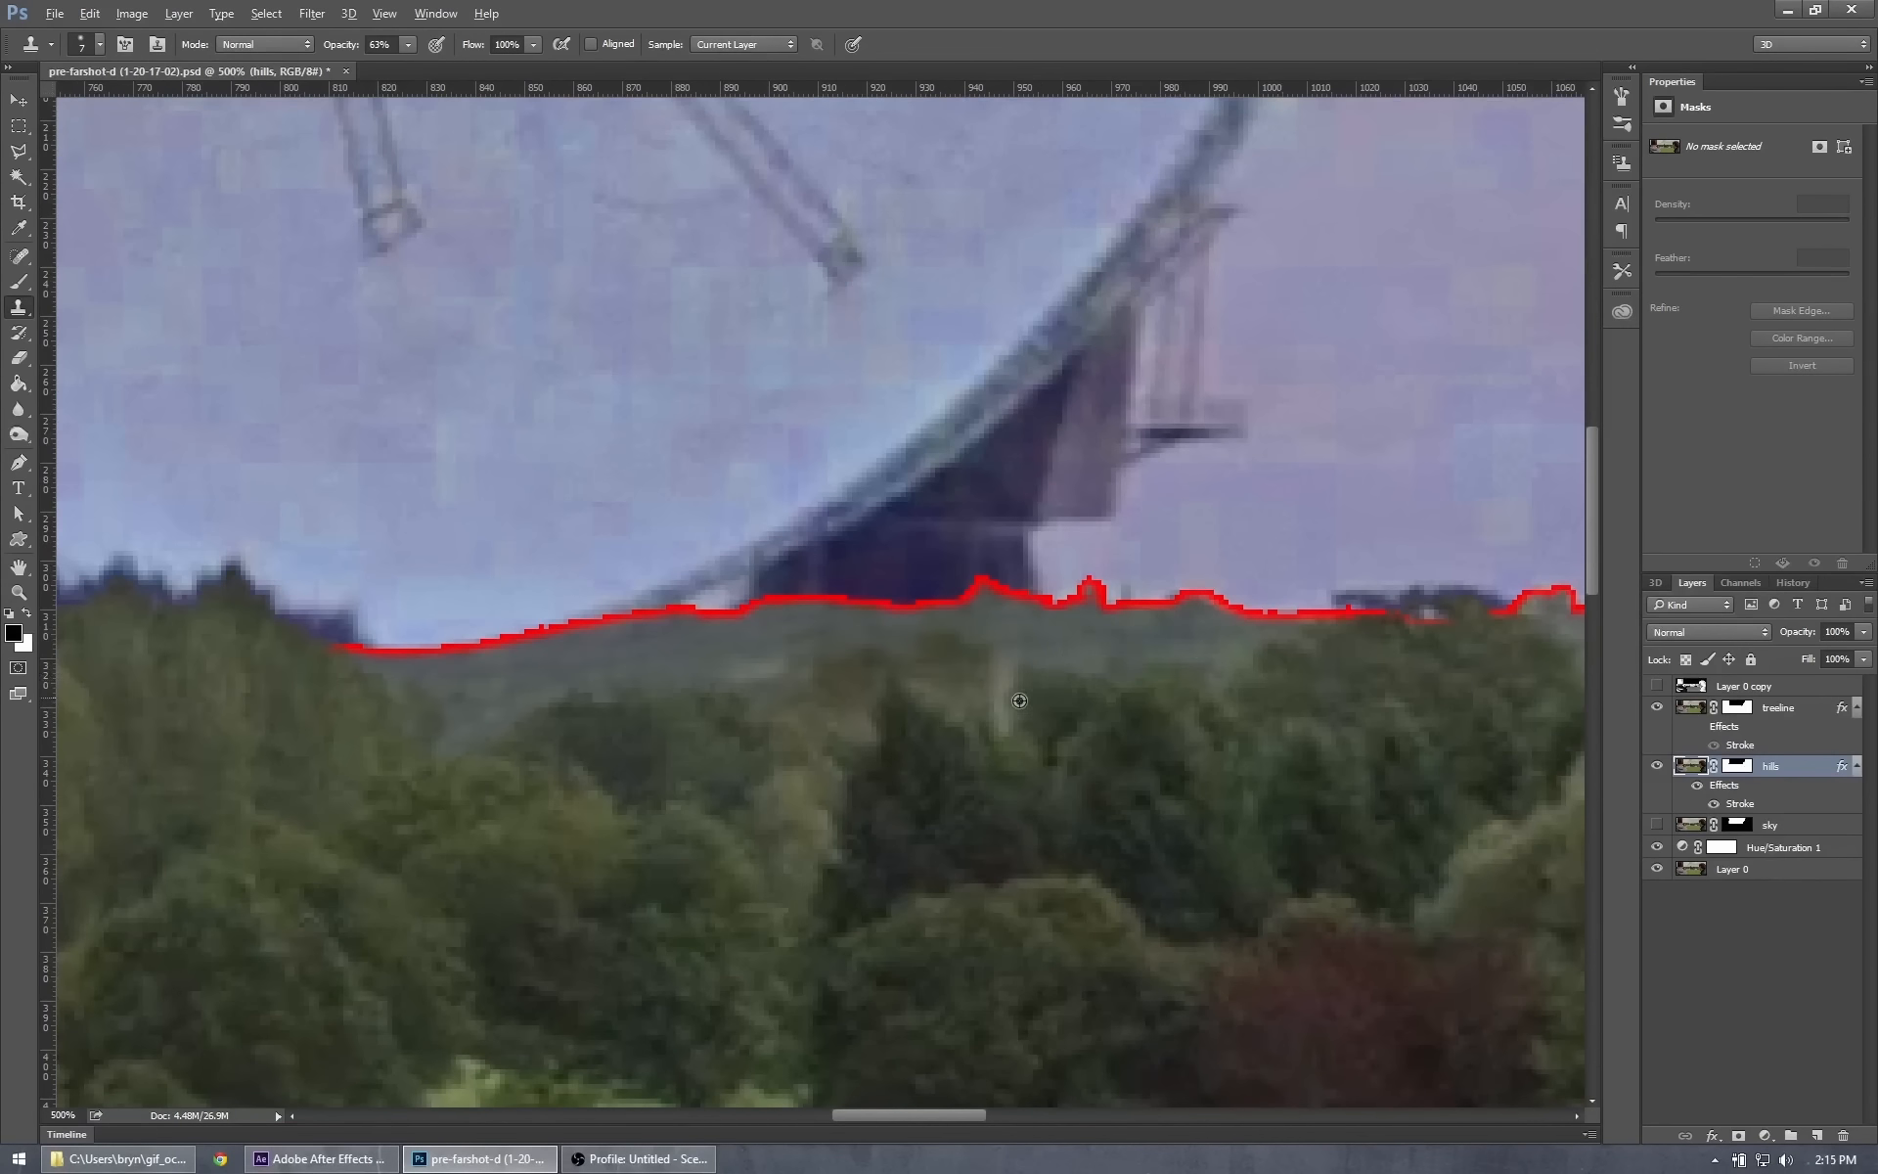
mouse_move(990, 663)
left_mouse_down()
mouse_move(982, 720)
mouse_move(1013, 705)
mouse_move(983, 745)
mouse_move(1008, 666)
mouse_move(967, 652)
mouse_move(963, 683)
mouse_move(1002, 705)
mouse_move(941, 659)
mouse_move(1007, 654)
mouse_move(954, 639)
mouse_move(1027, 655)
mouse_move(981, 673)
mouse_move(867, 645)
left_mouse_up()
left_click(971, 711)
left_click(992, 639, "alt")
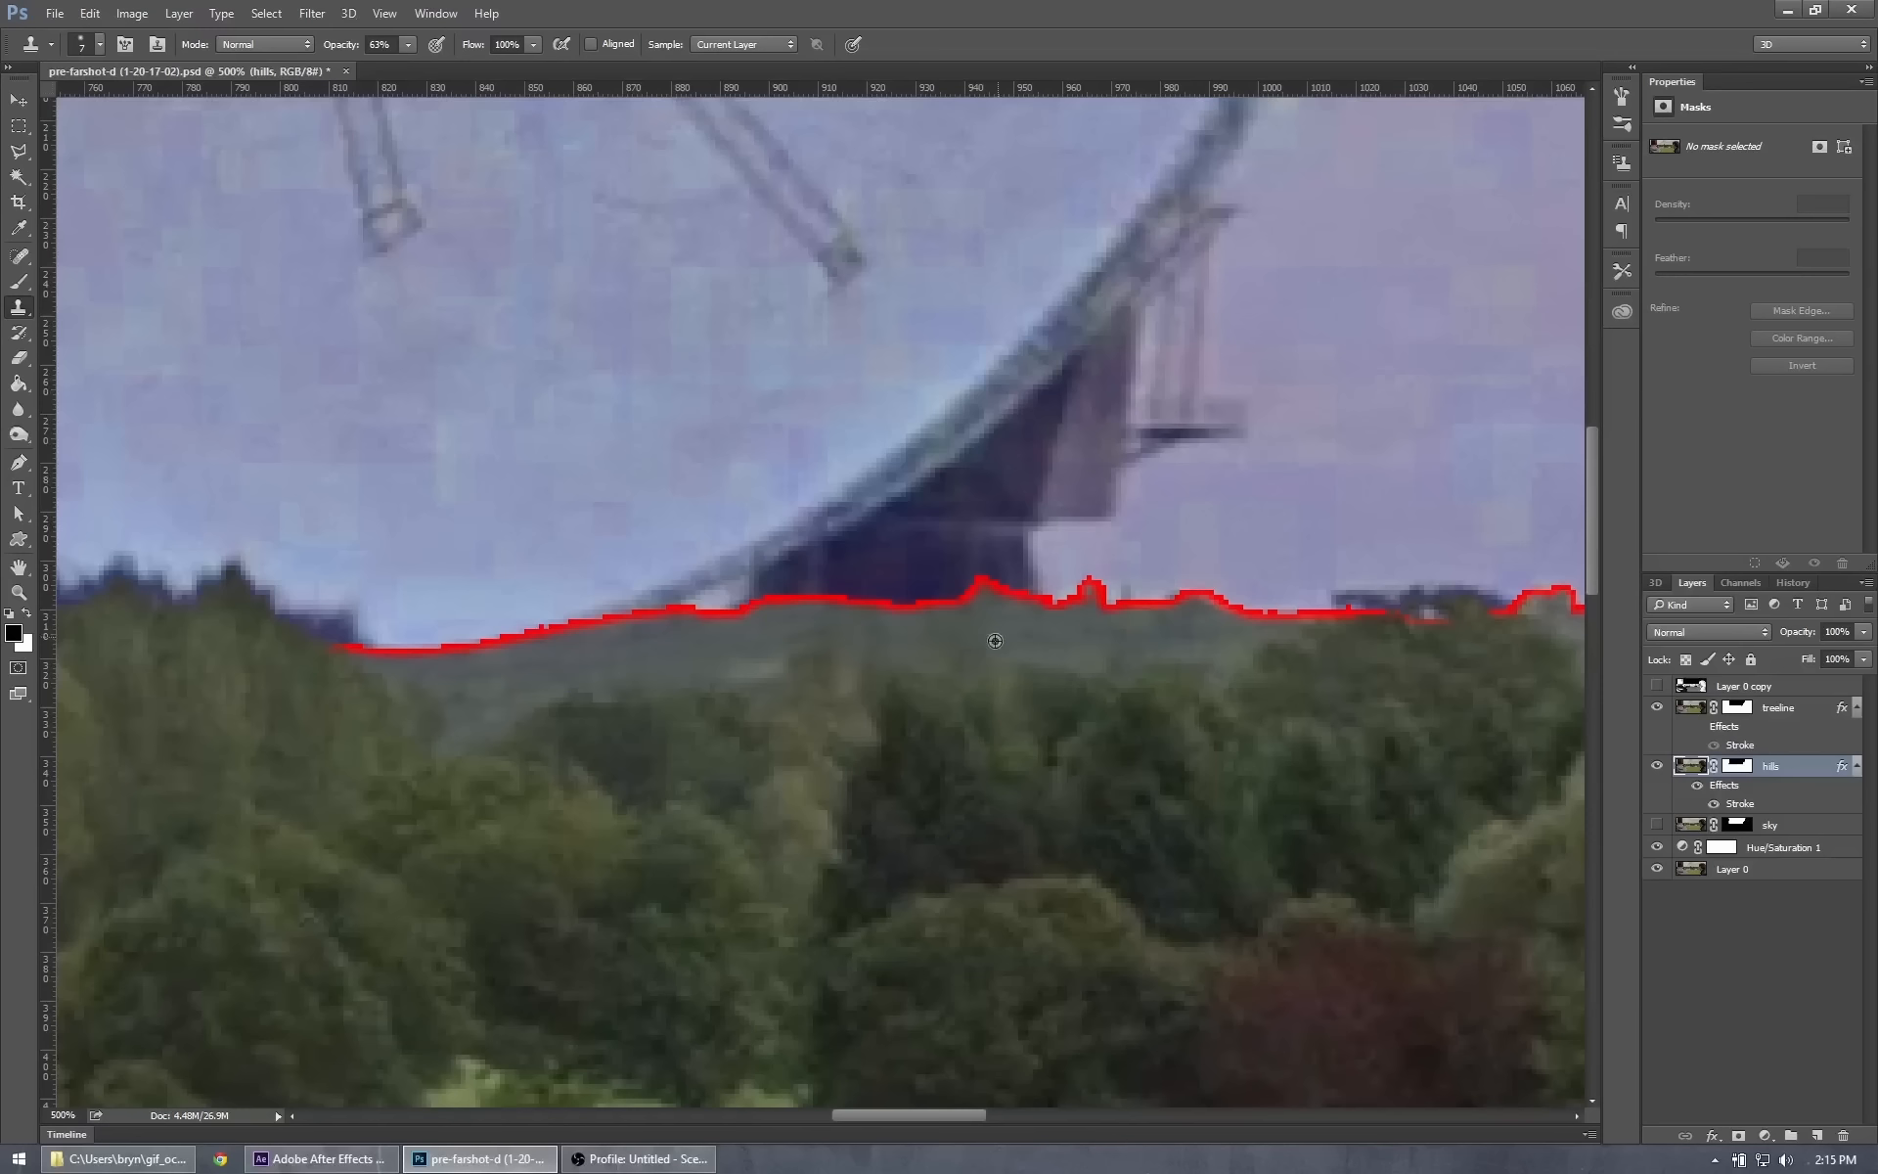
mouse_move(873, 716)
left_mouse_down()
mouse_move(831, 772)
mouse_move(894, 720)
left_mouse_up()
left_click(968, 641, "alt")
mouse_move(778, 662)
left_mouse_down()
mouse_move(857, 672)
mouse_move(769, 661)
mouse_move(858, 644)
mouse_move(765, 664)
mouse_move(800, 637)
left_mouse_up()
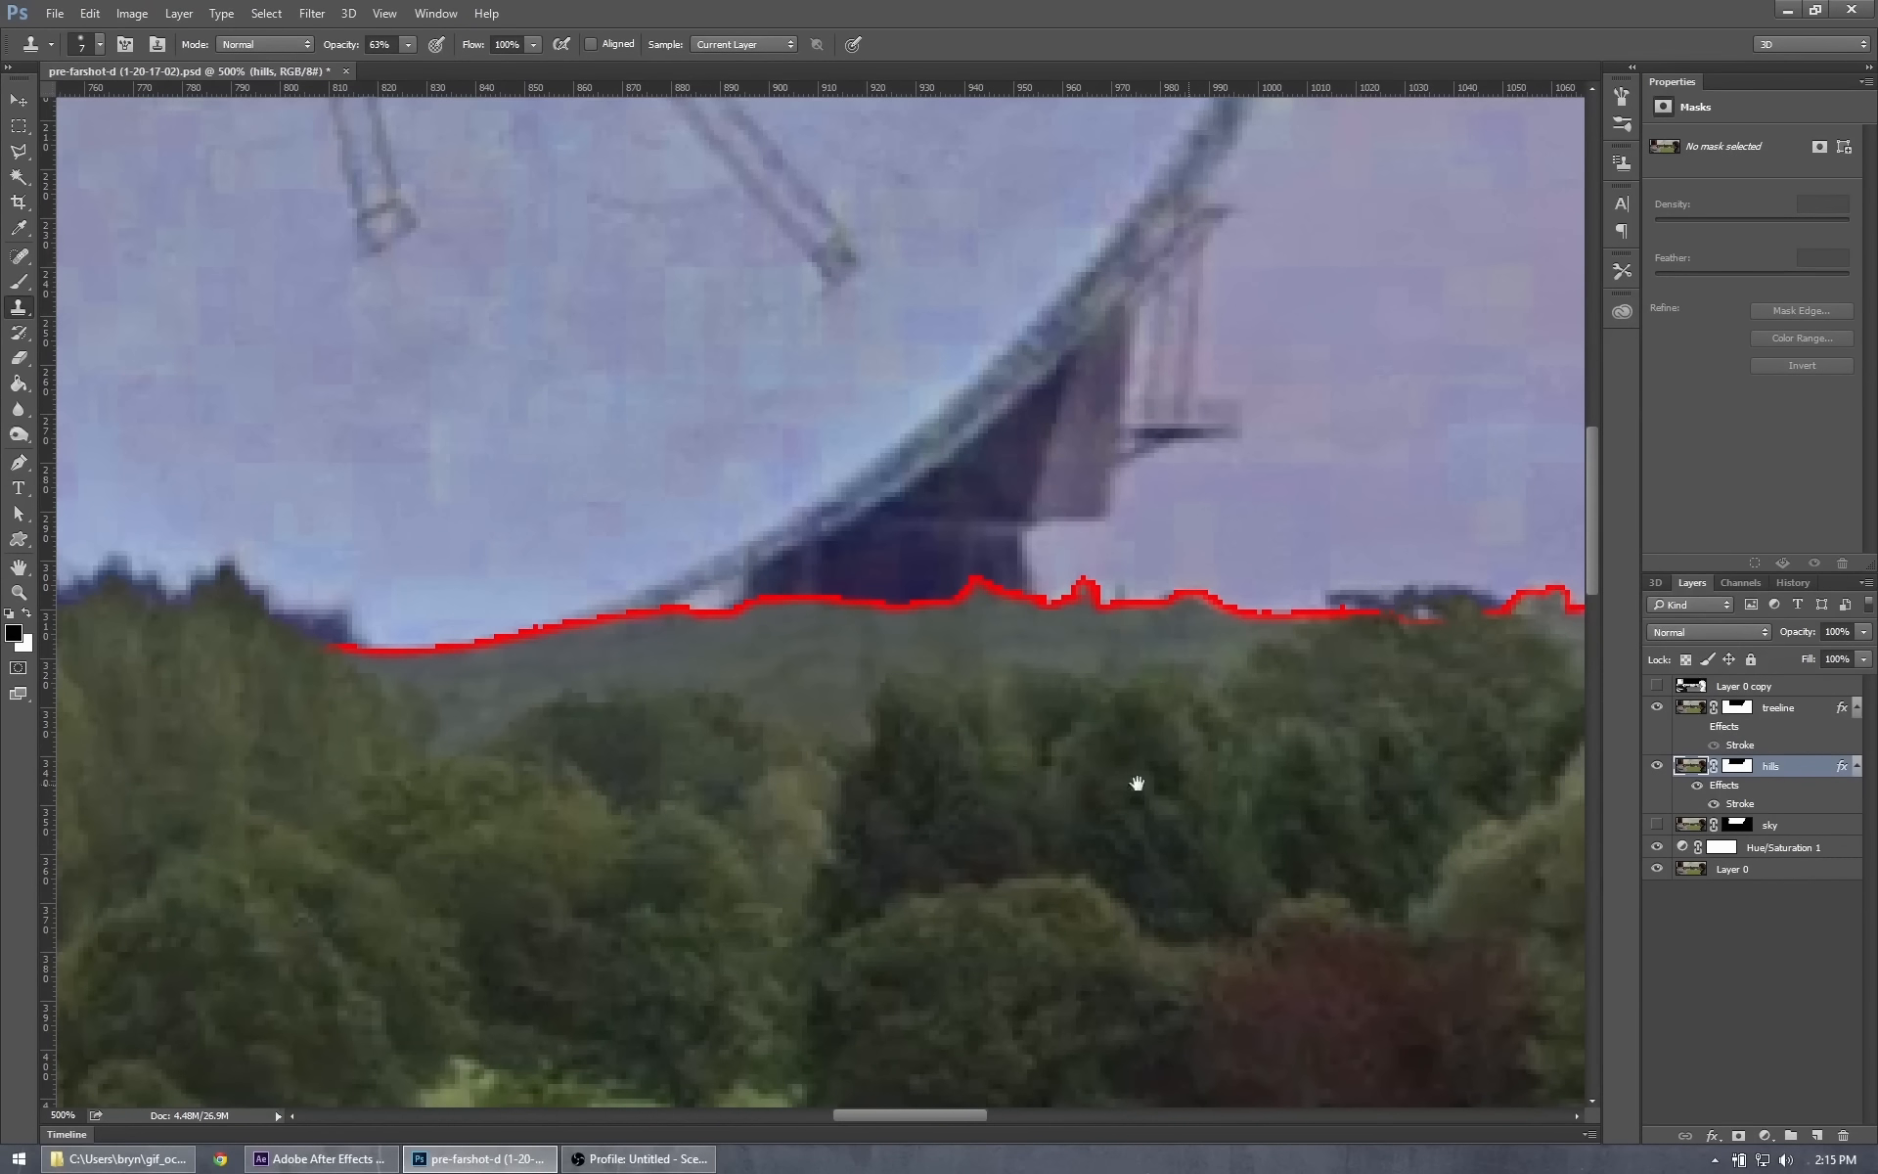
Set the Clone Stamp opacity to 100% and clone textured hillside from the right over the smooth slope beneath the dish.
left_click_drag(1135, 779, 782, 739)
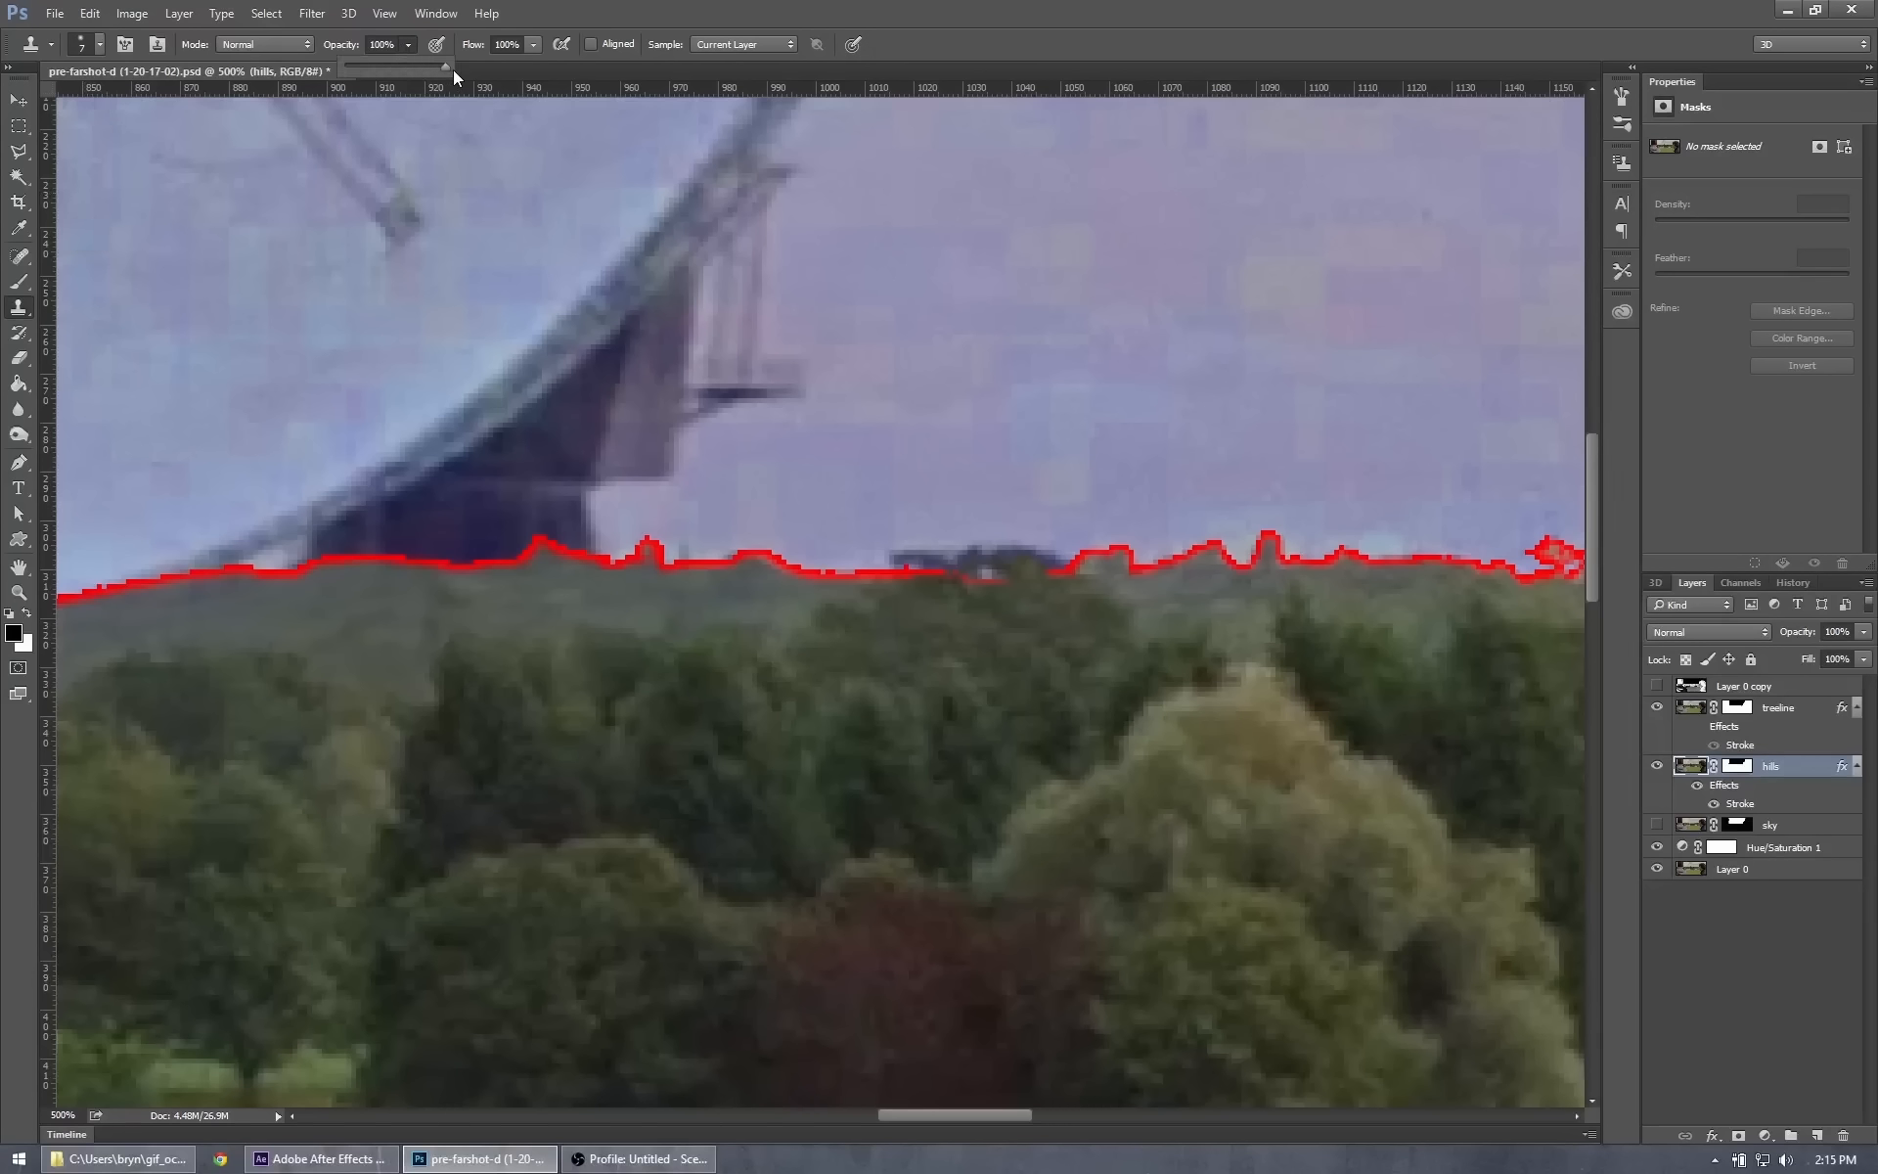
left_click(523, 623)
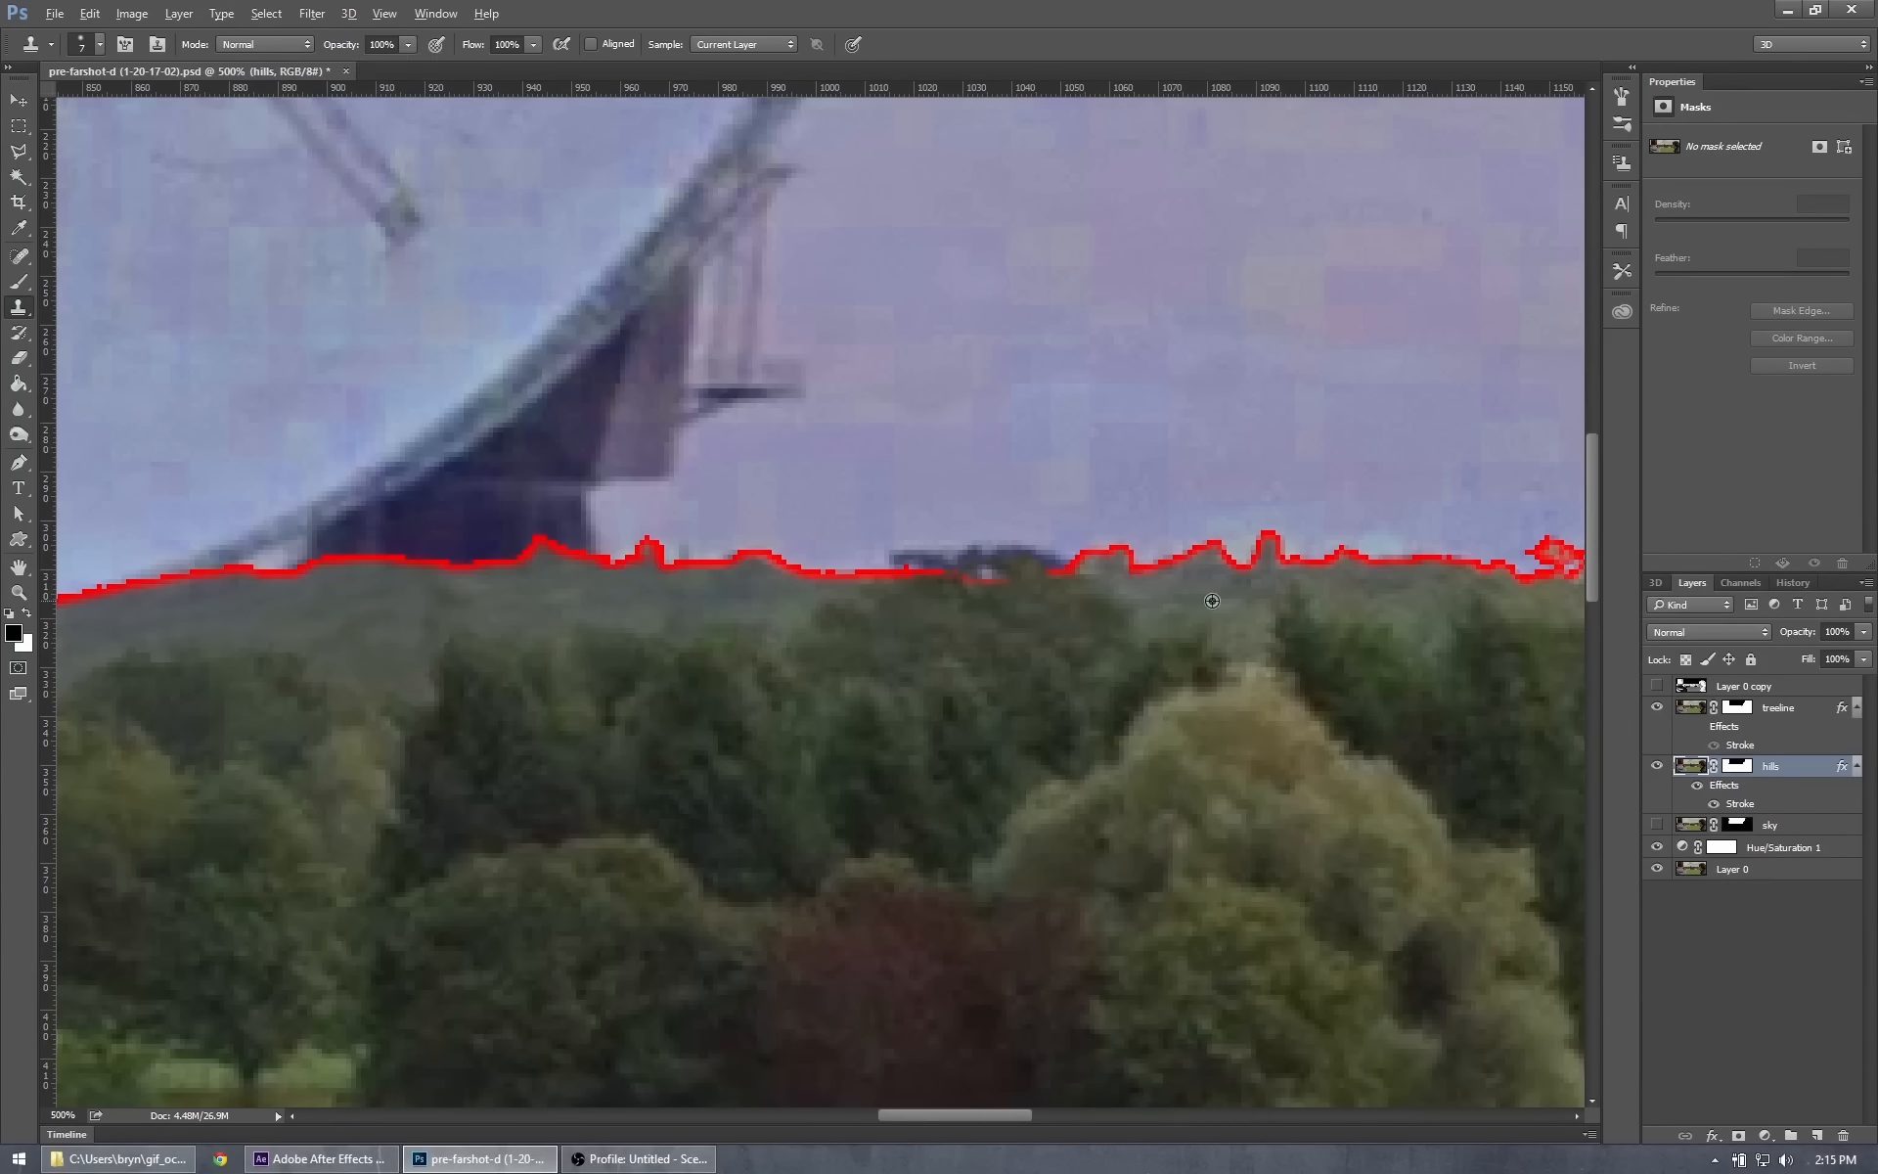
left_click(1211, 601, "alt")
left_click_drag(406, 598, 370, 594)
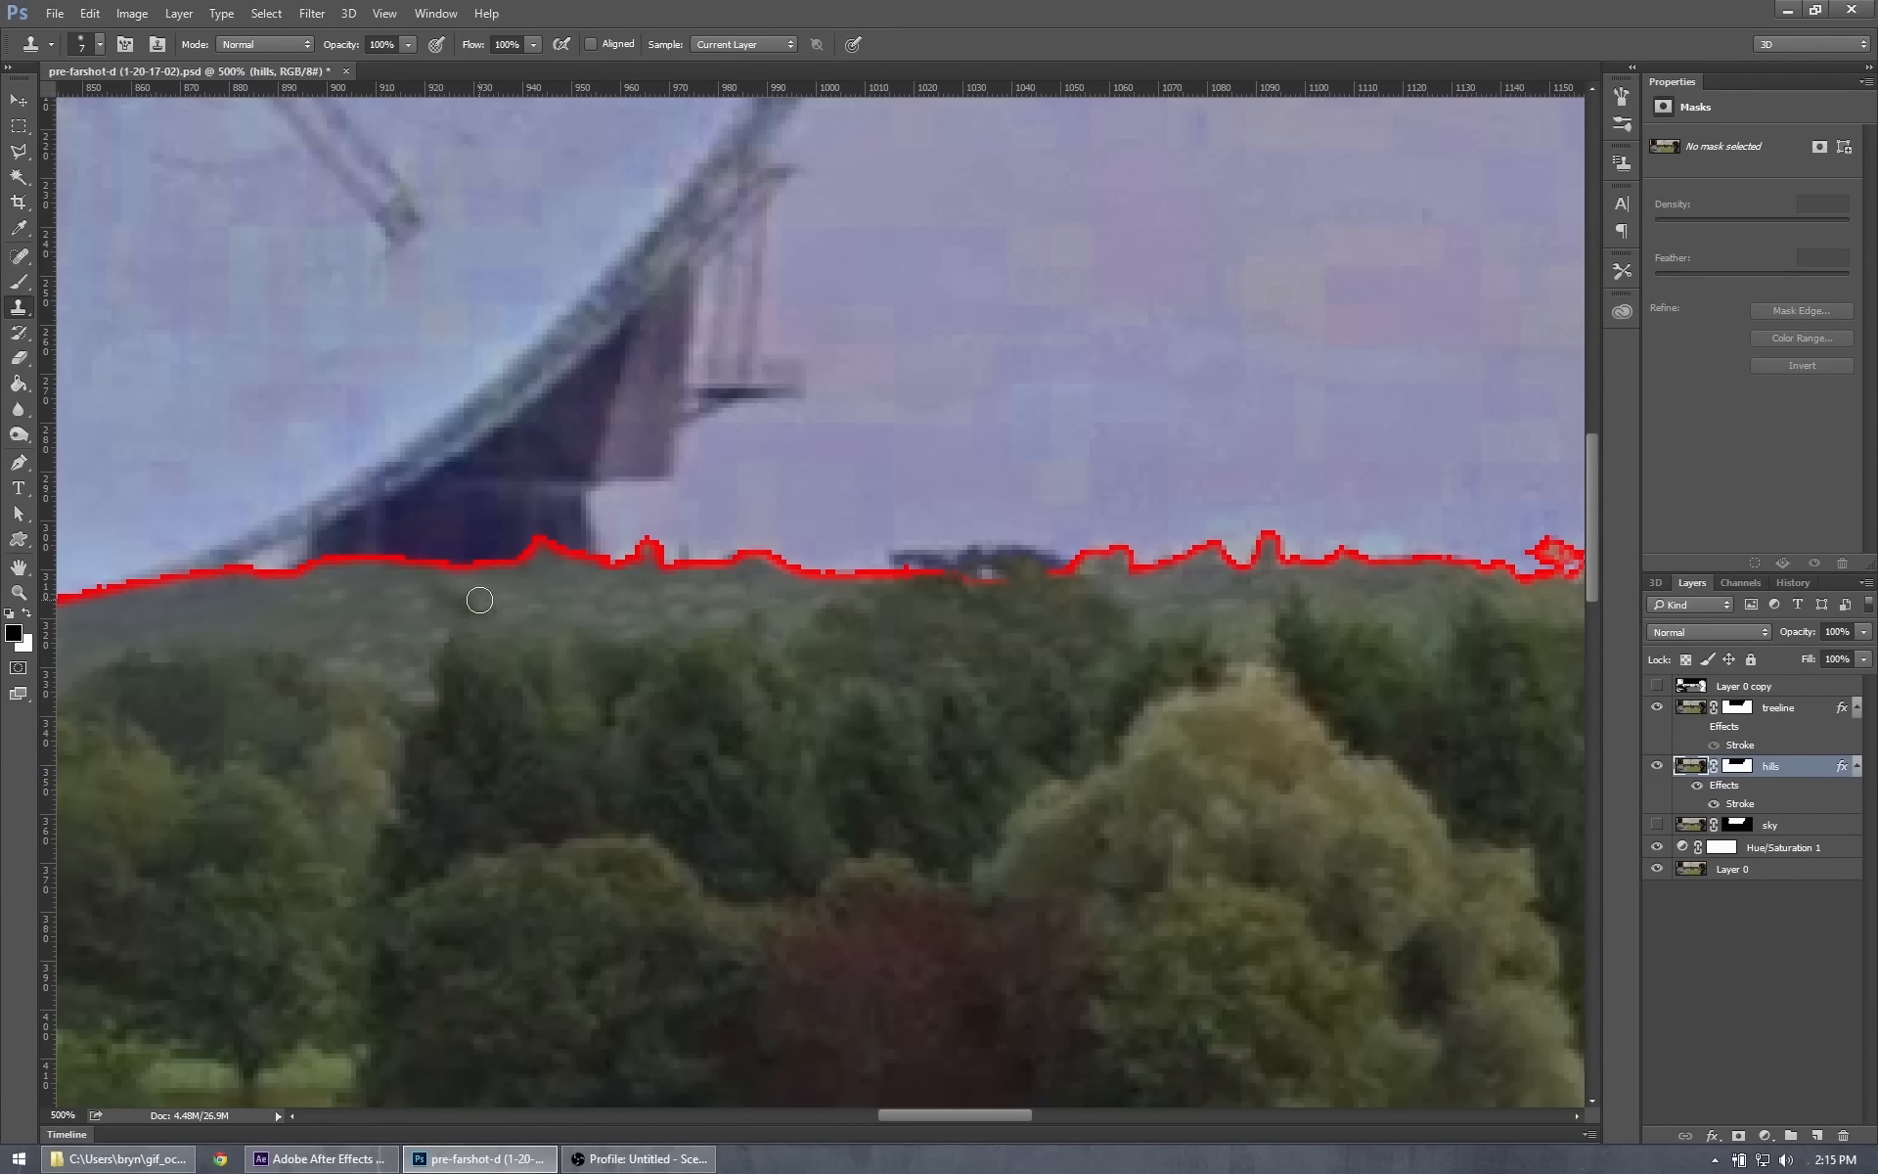
mouse_move(455, 600)
left_mouse_down()
mouse_move(433, 610)
mouse_move(1088, 663)
left_mouse_up()
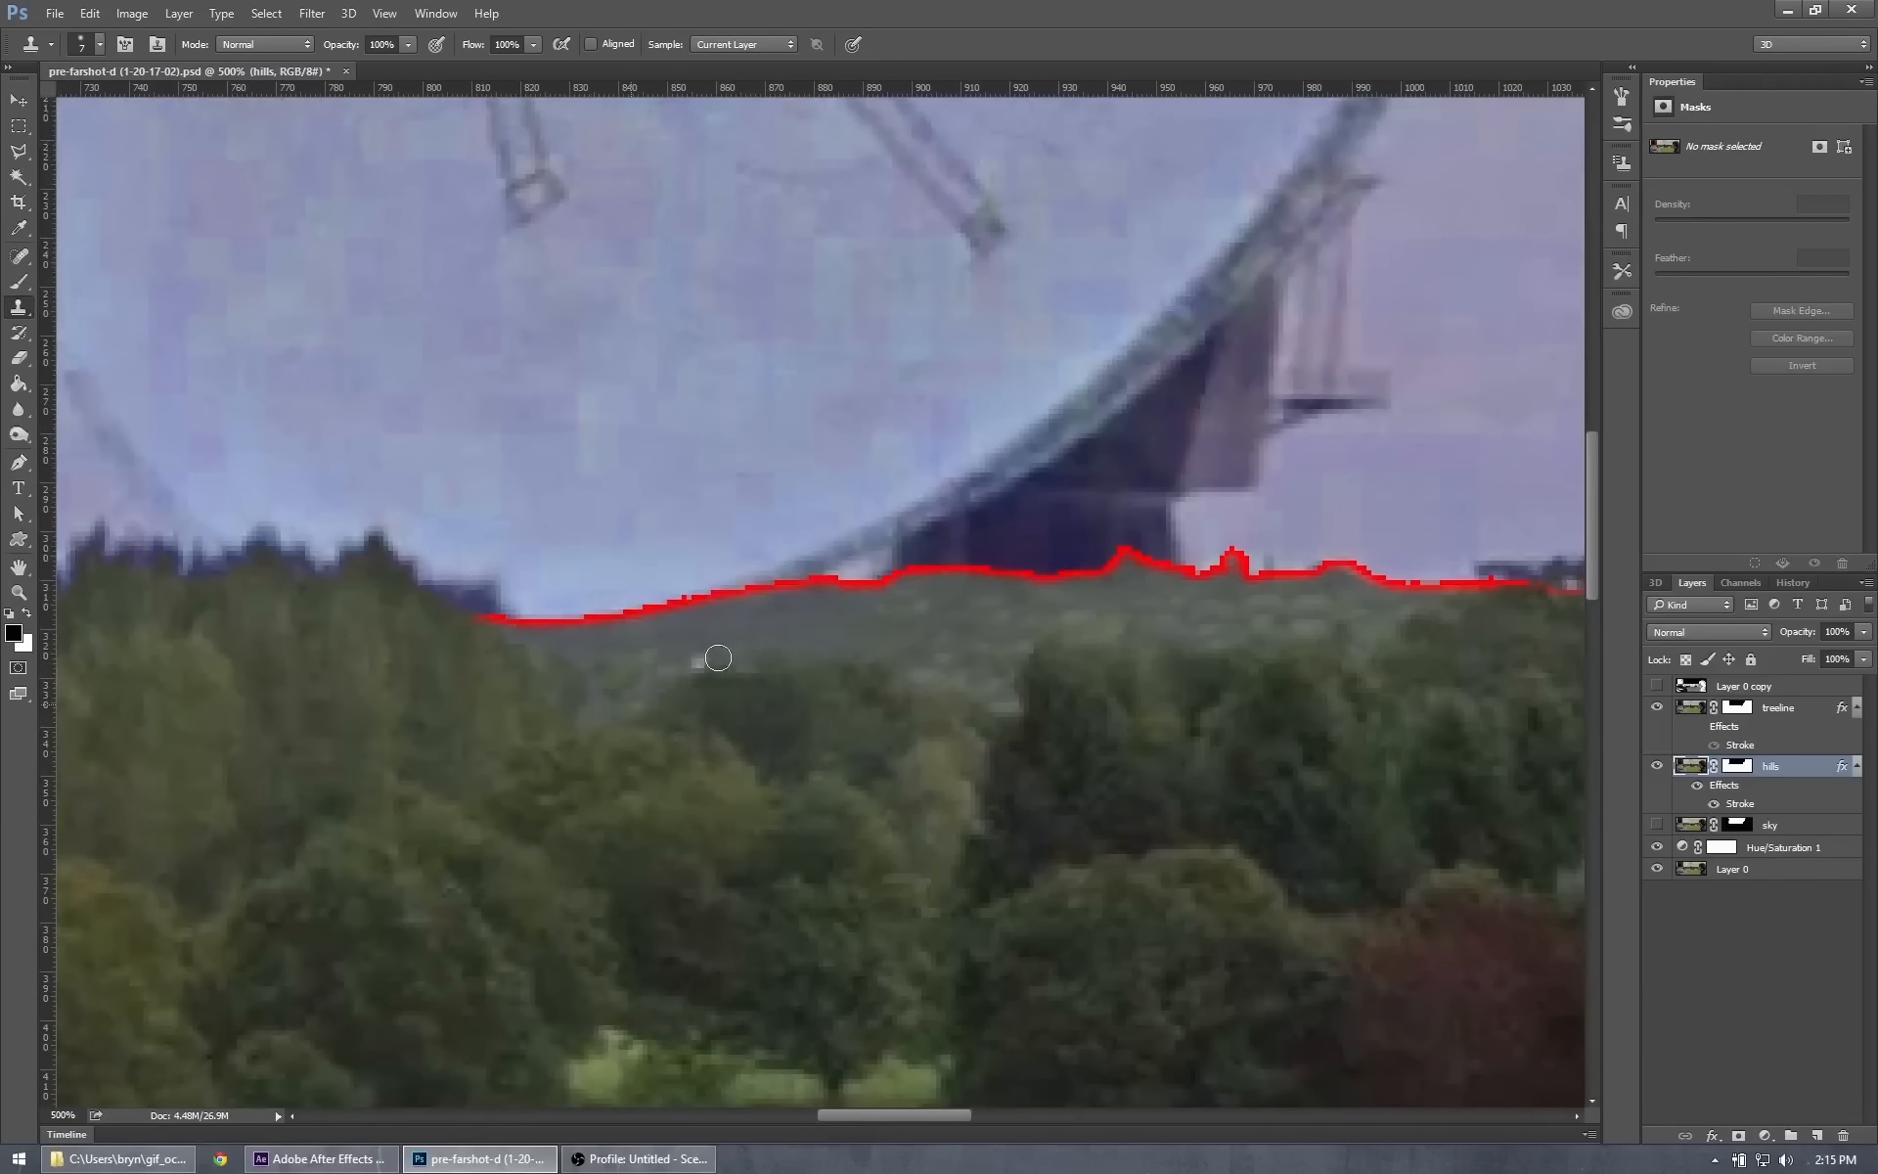
left_click_drag(712, 658, 777, 654)
key("ctrl+z")
left_click(645, 651)
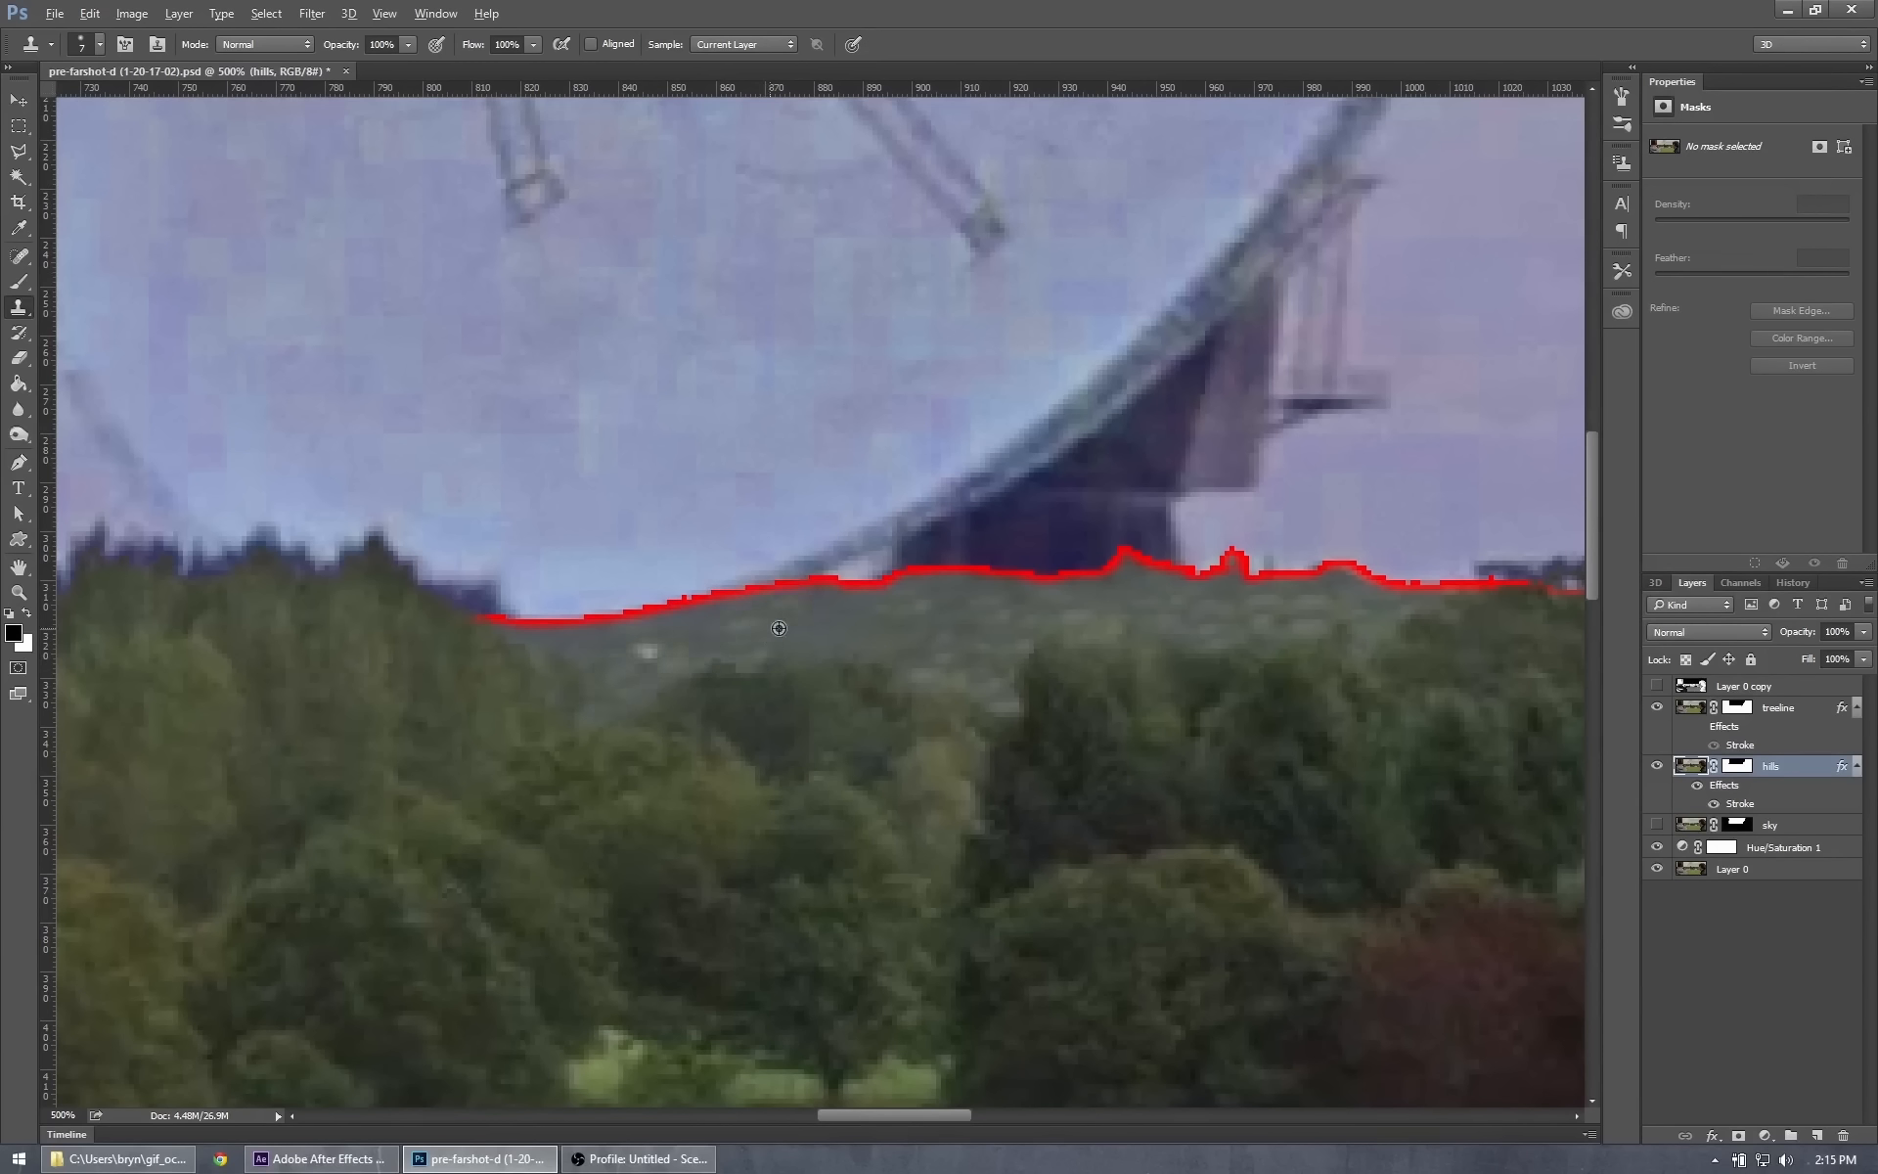
key("ctrl+z")
Resample the textured hillside below the dish's base and clone it along the slope toward the left trees.
left_click(1101, 609, "alt")
left_click_drag(835, 629, 590, 638)
left_click(847, 641, "alt")
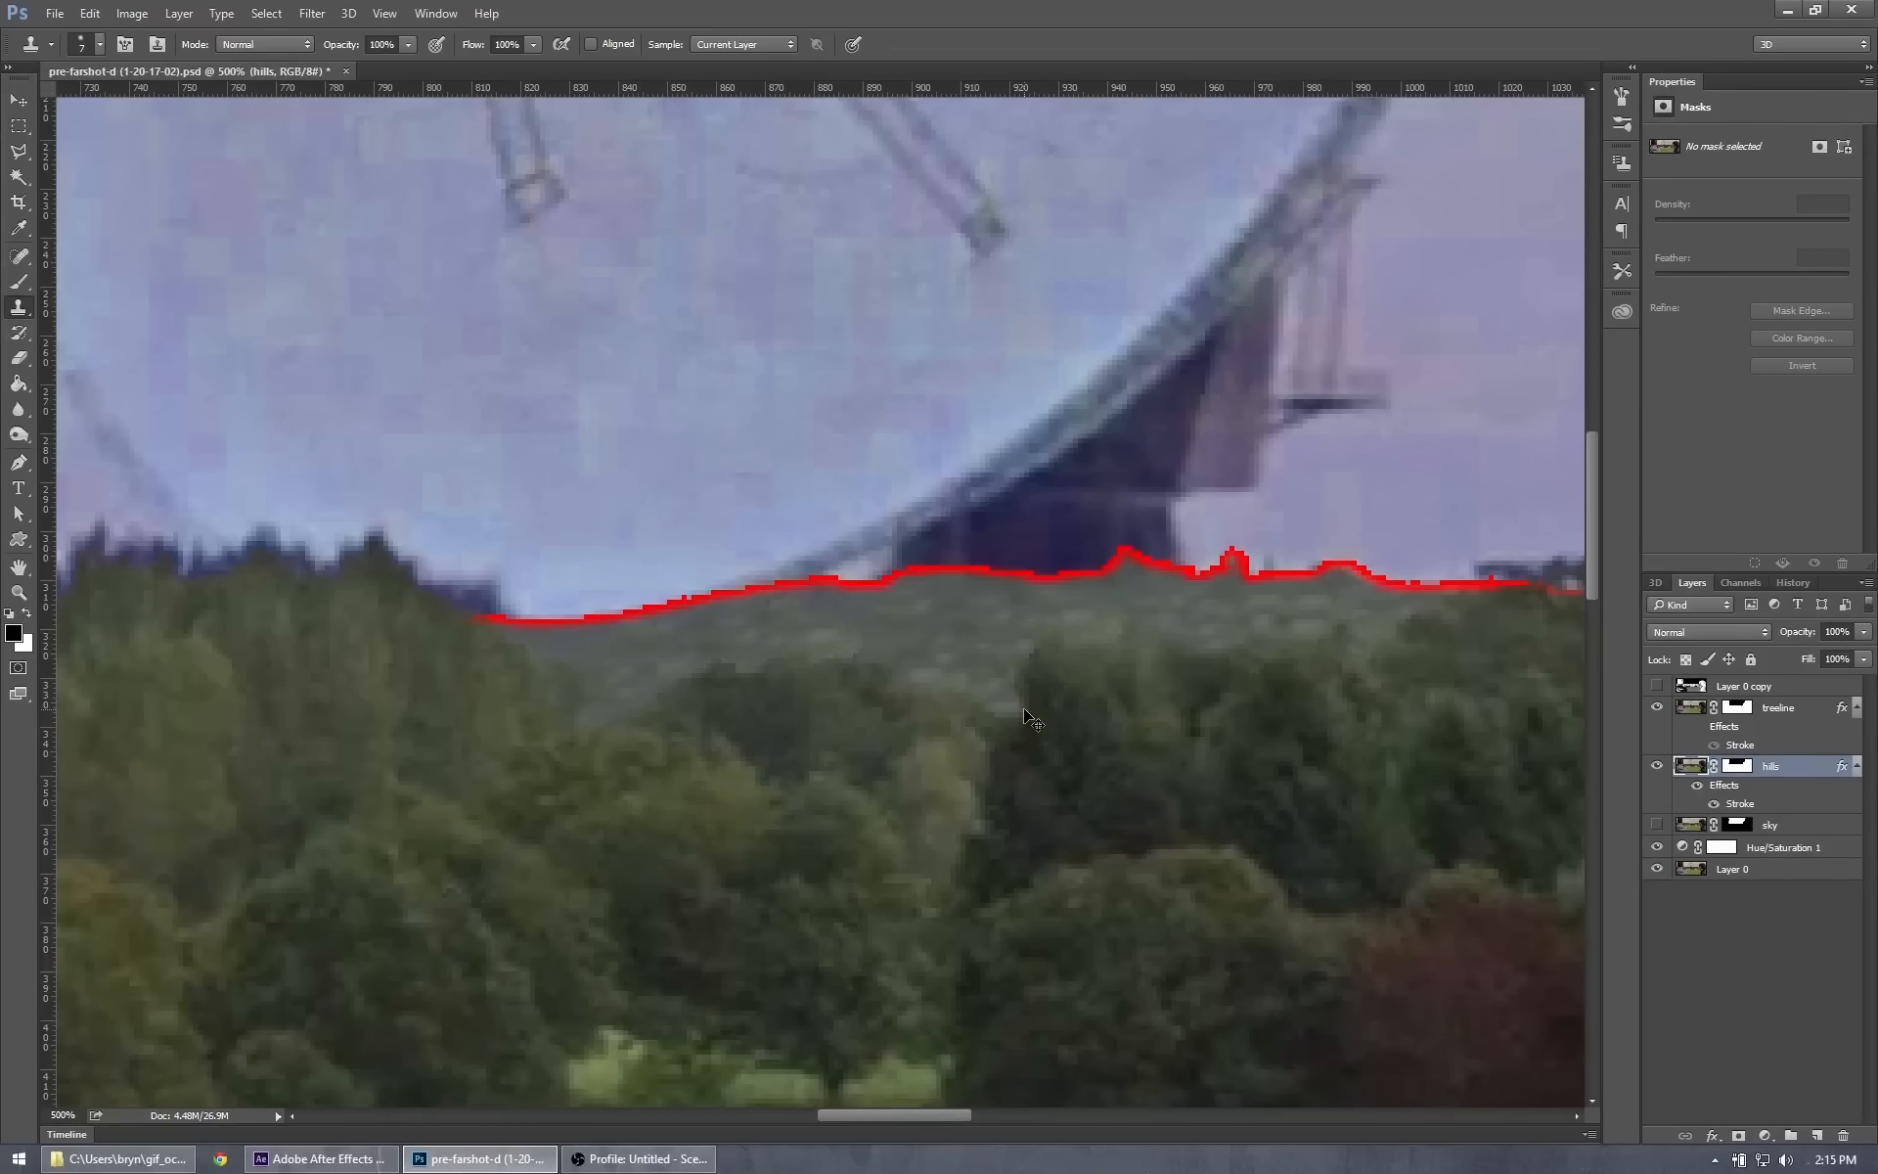
Make the sky layer visible so it covers the dish, and save the layered PSD.
key("ctrl+minus")
key("ctrl+minus")
key("ctrl+minus")
key("ctrl+minus")
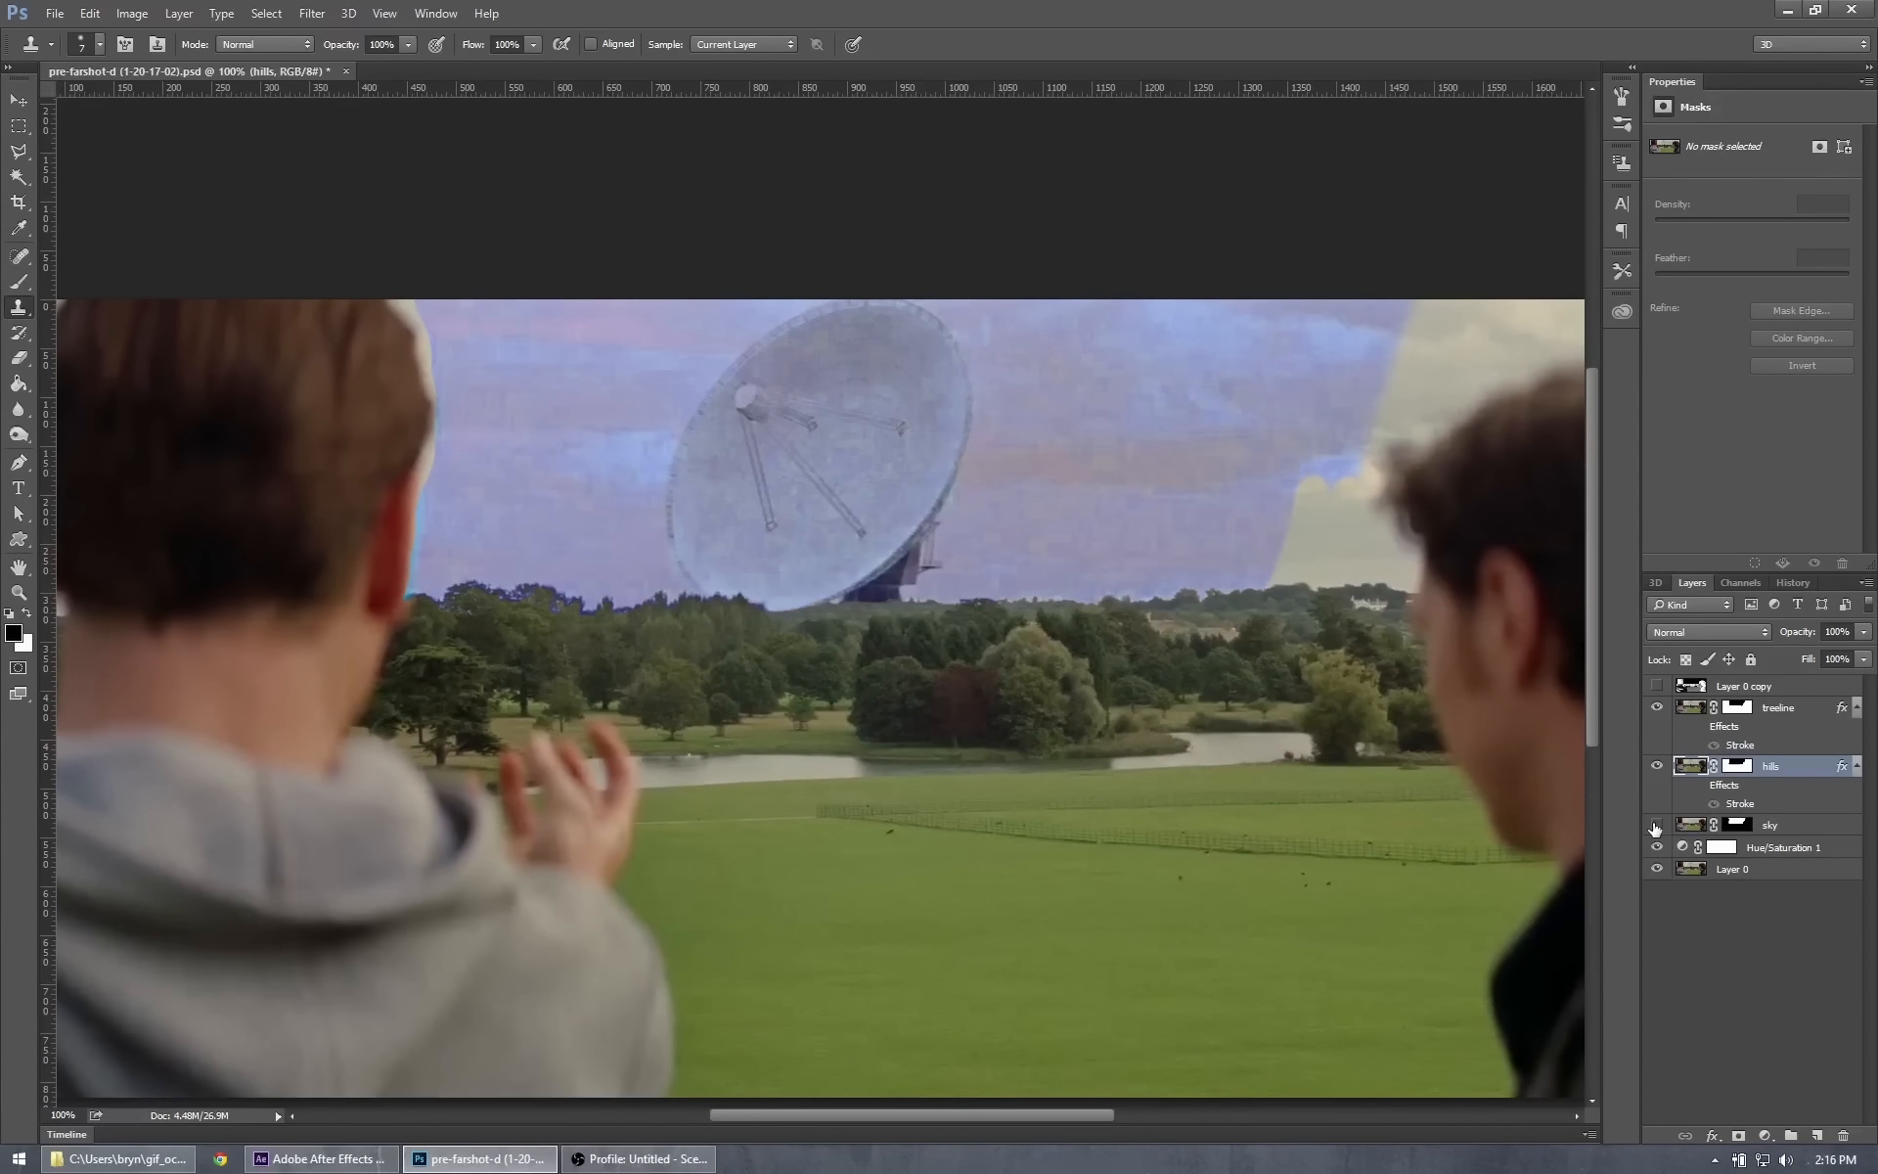
left_click(1658, 825)
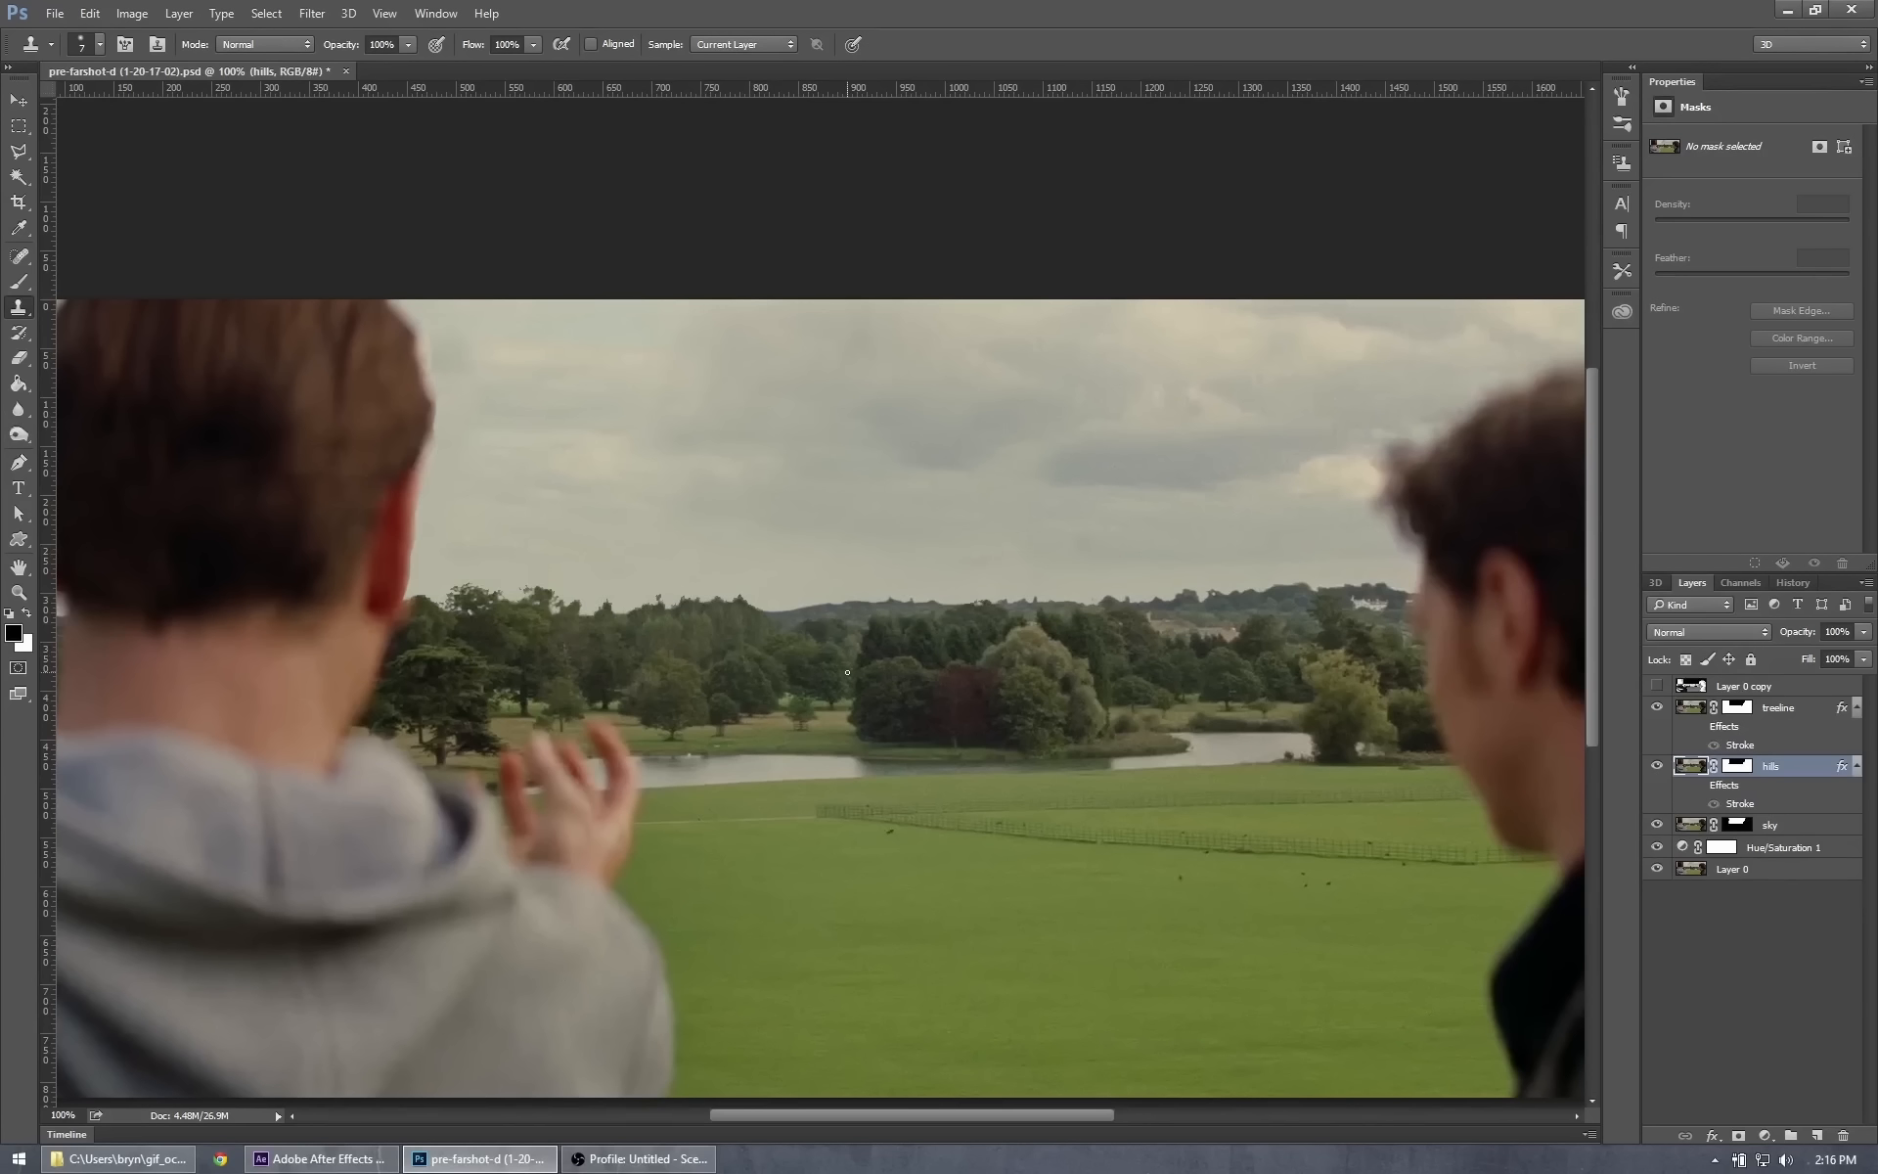
key("ctrl+s")
Switch to After Effects and import only the hills layer of pre-farshot-d (1-20-17-02).psd as footage.
left_click(356, 1160)
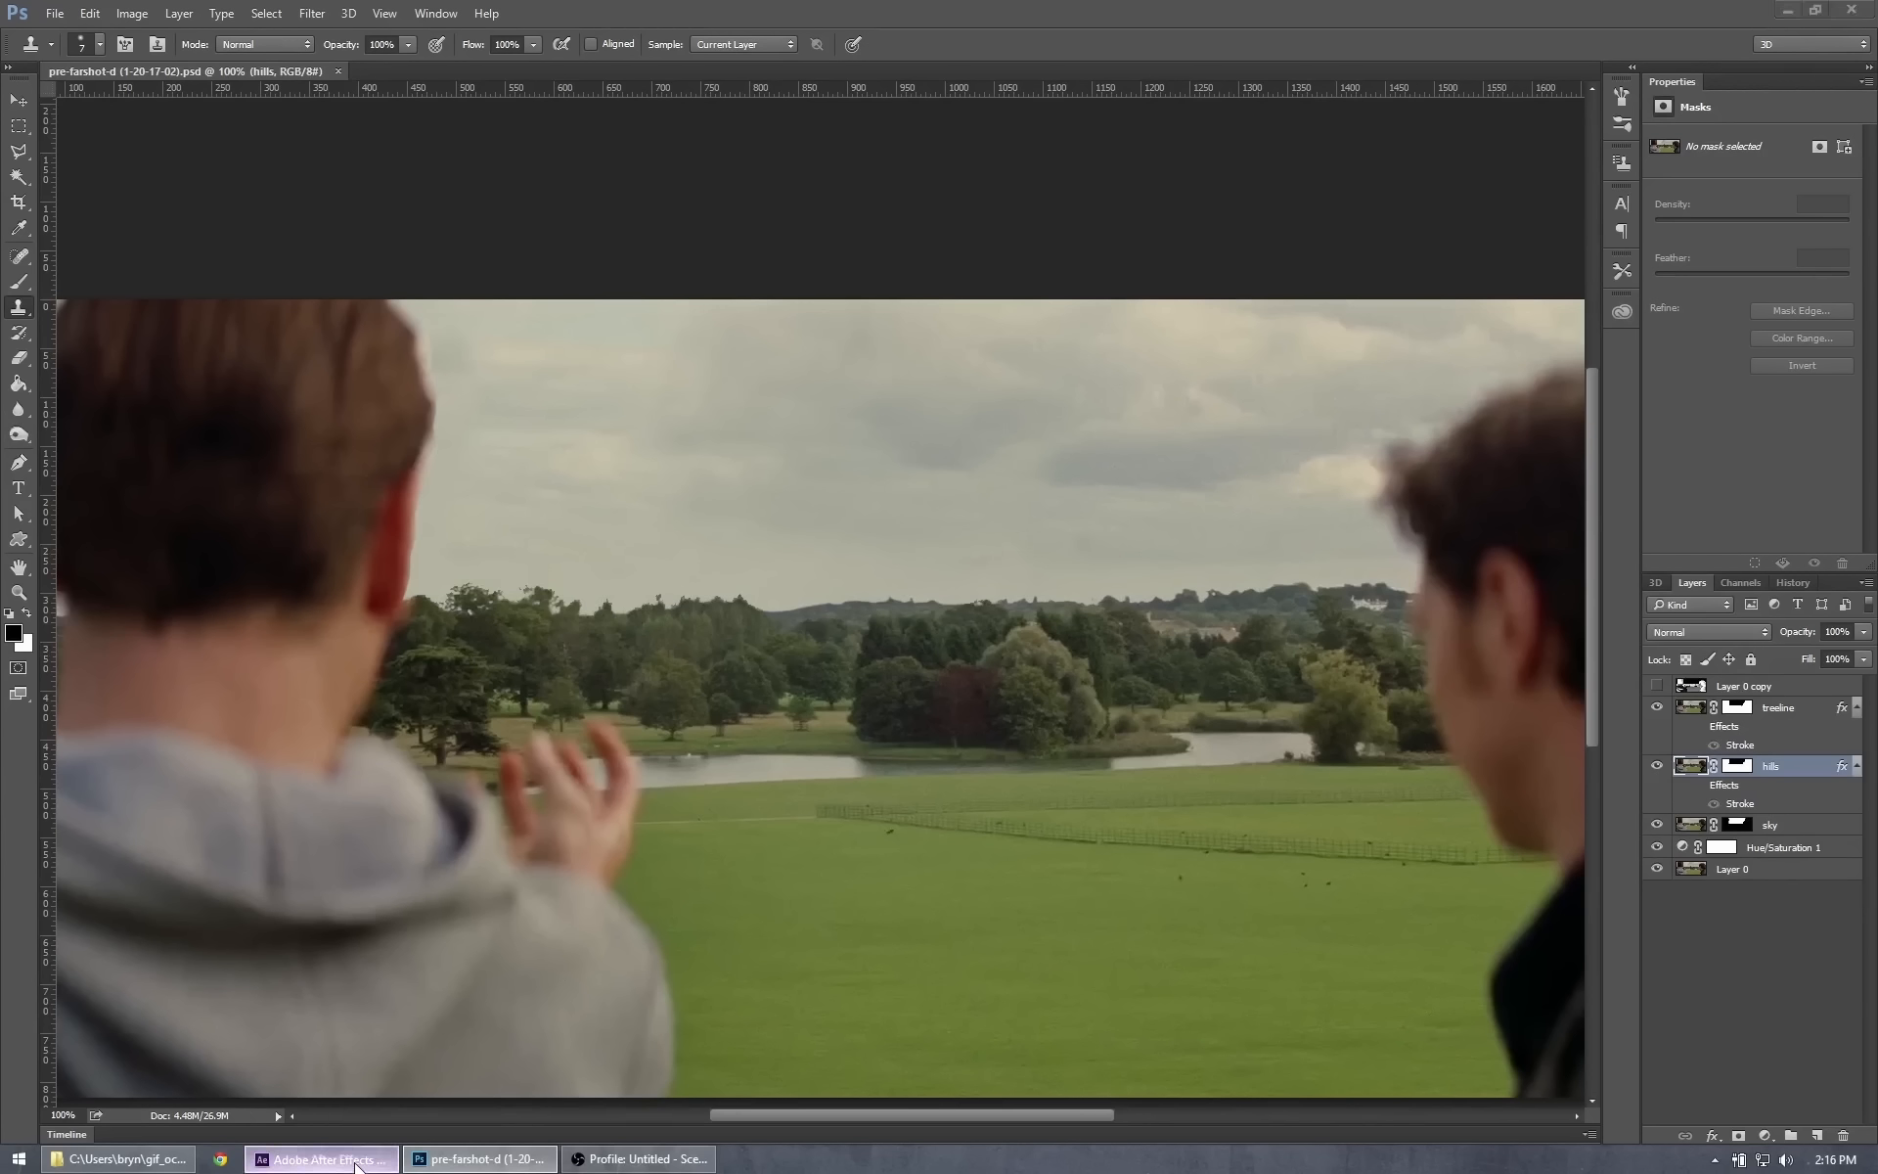
left_click(118, 1159)
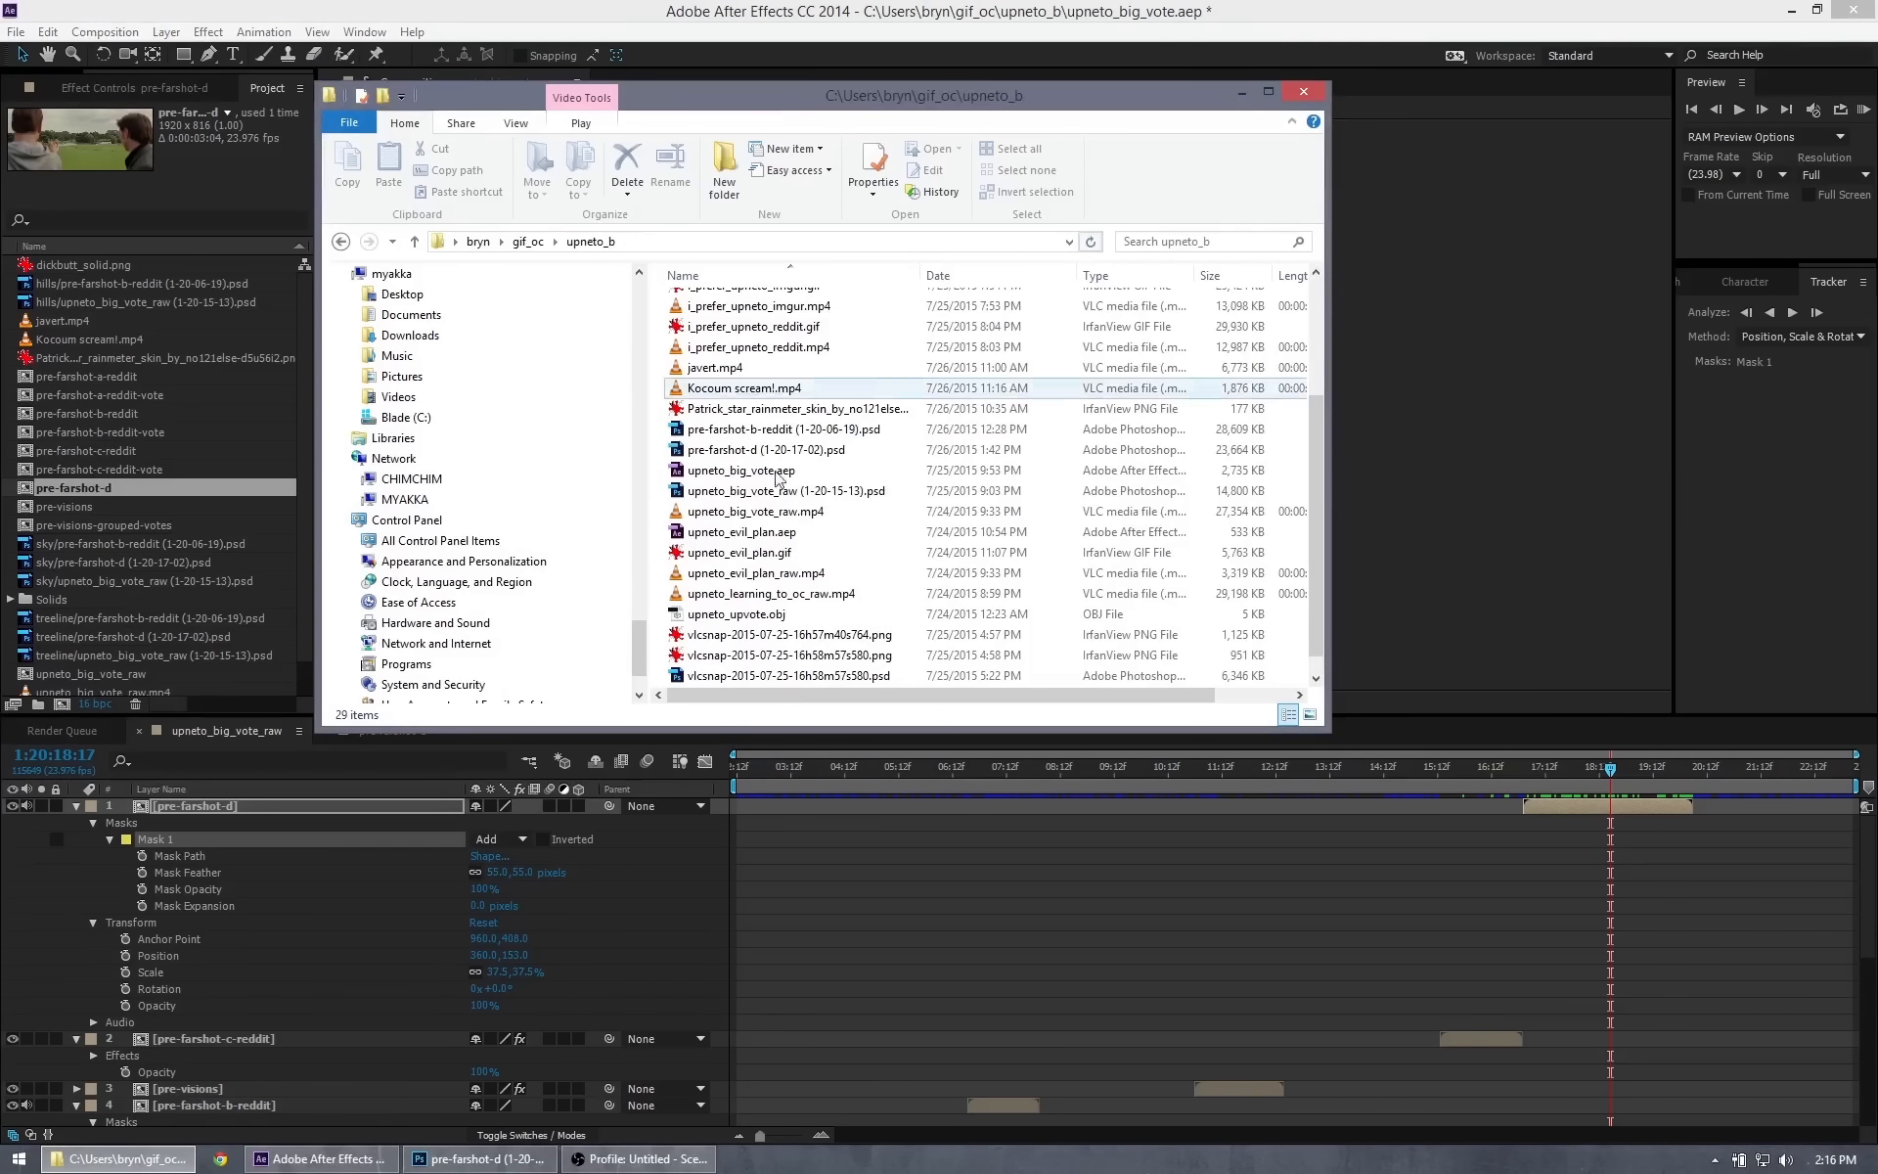
left_click_drag(748, 448, 184, 452)
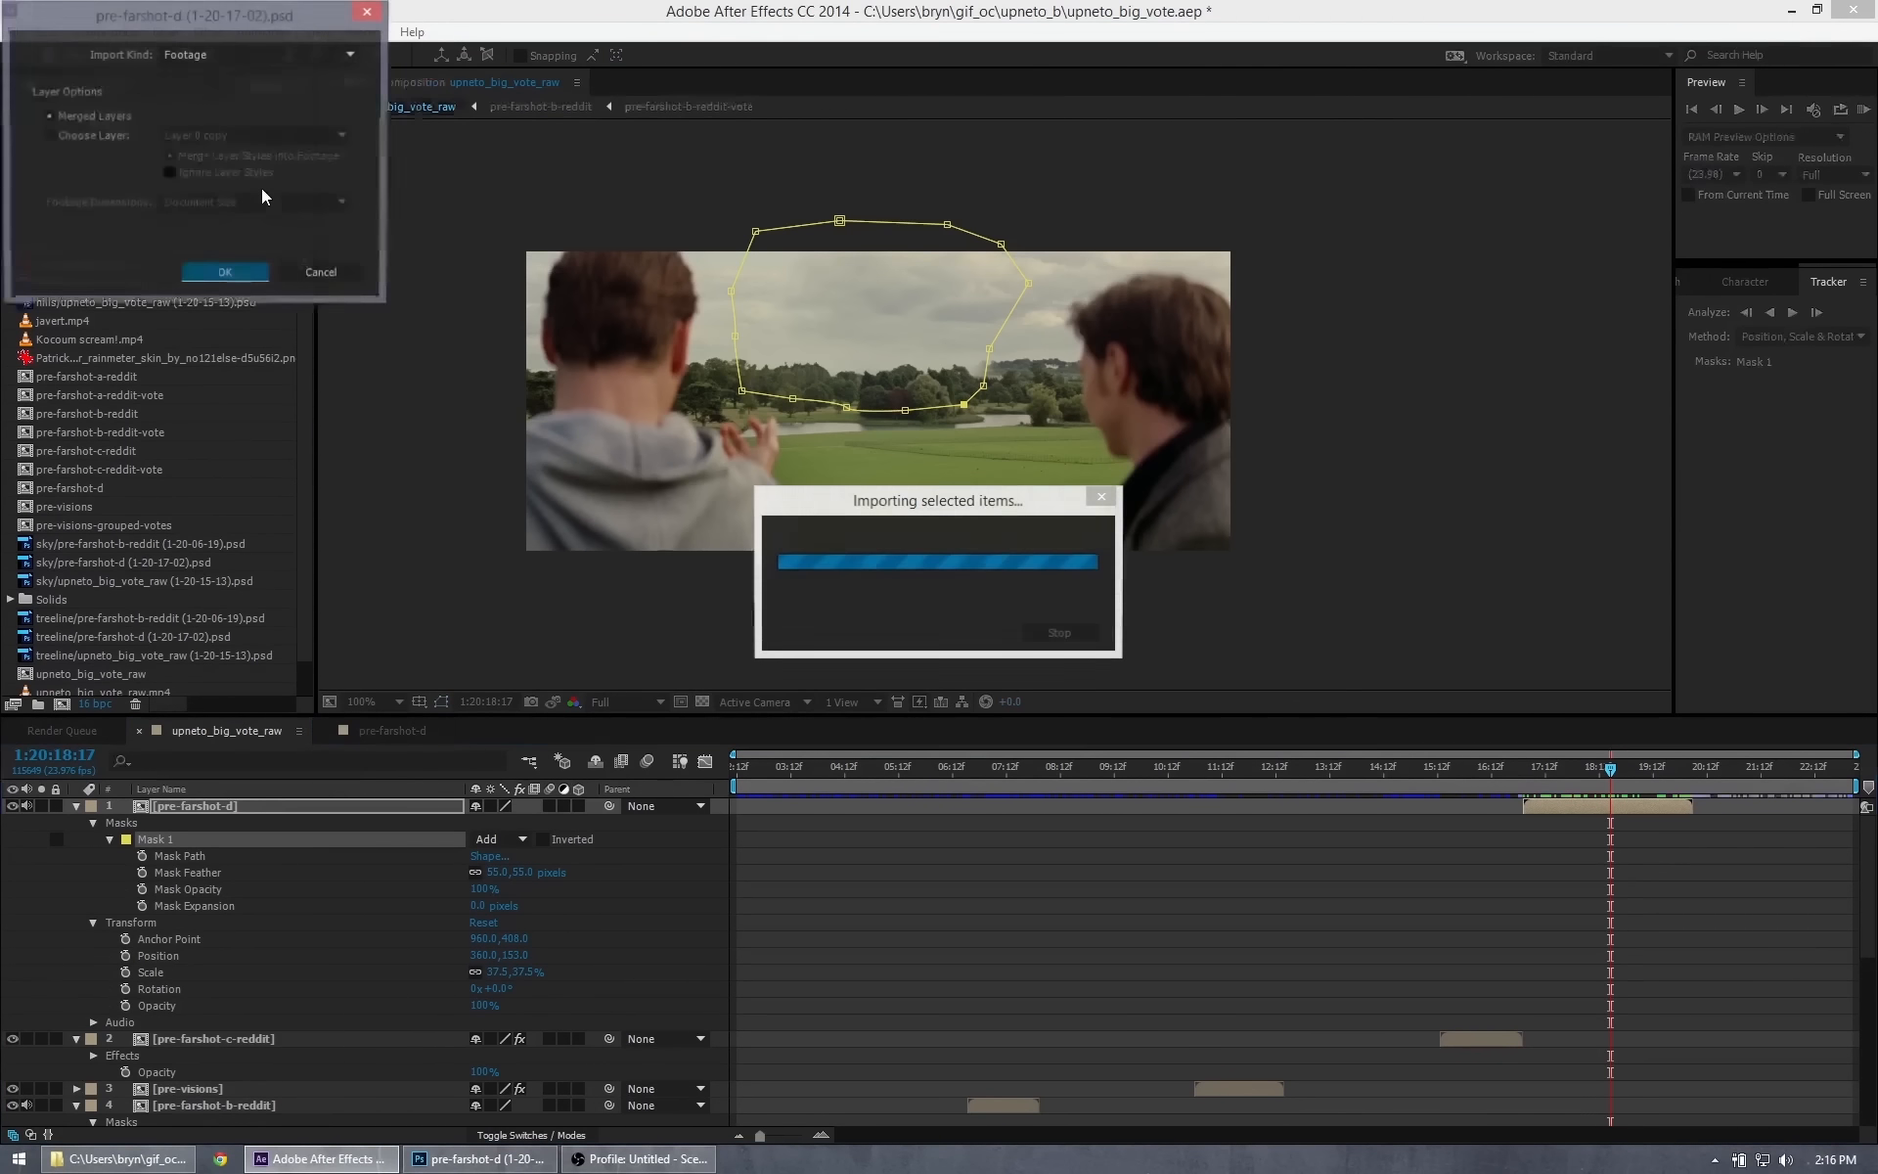
left_click(85, 139)
left_click(207, 136)
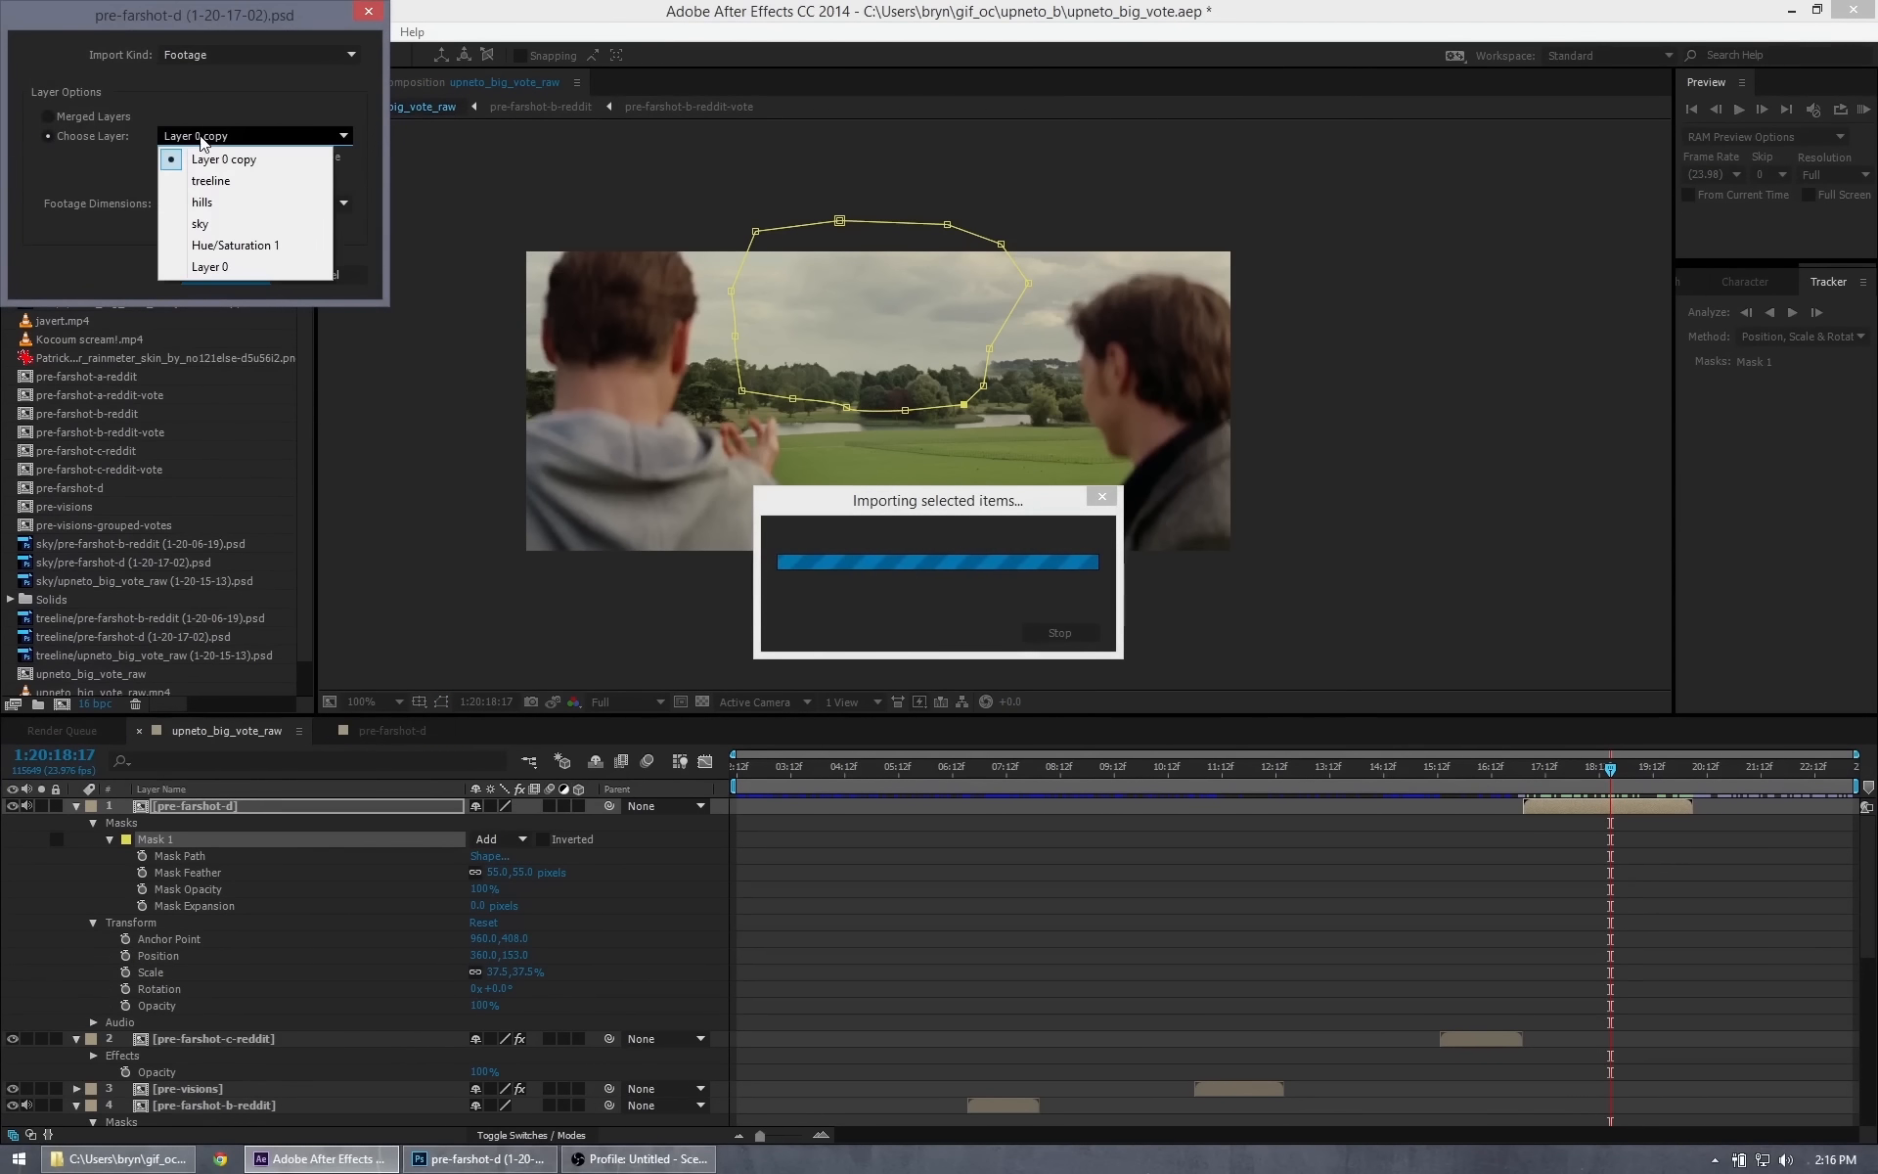
left_click(220, 208)
left_click(211, 274)
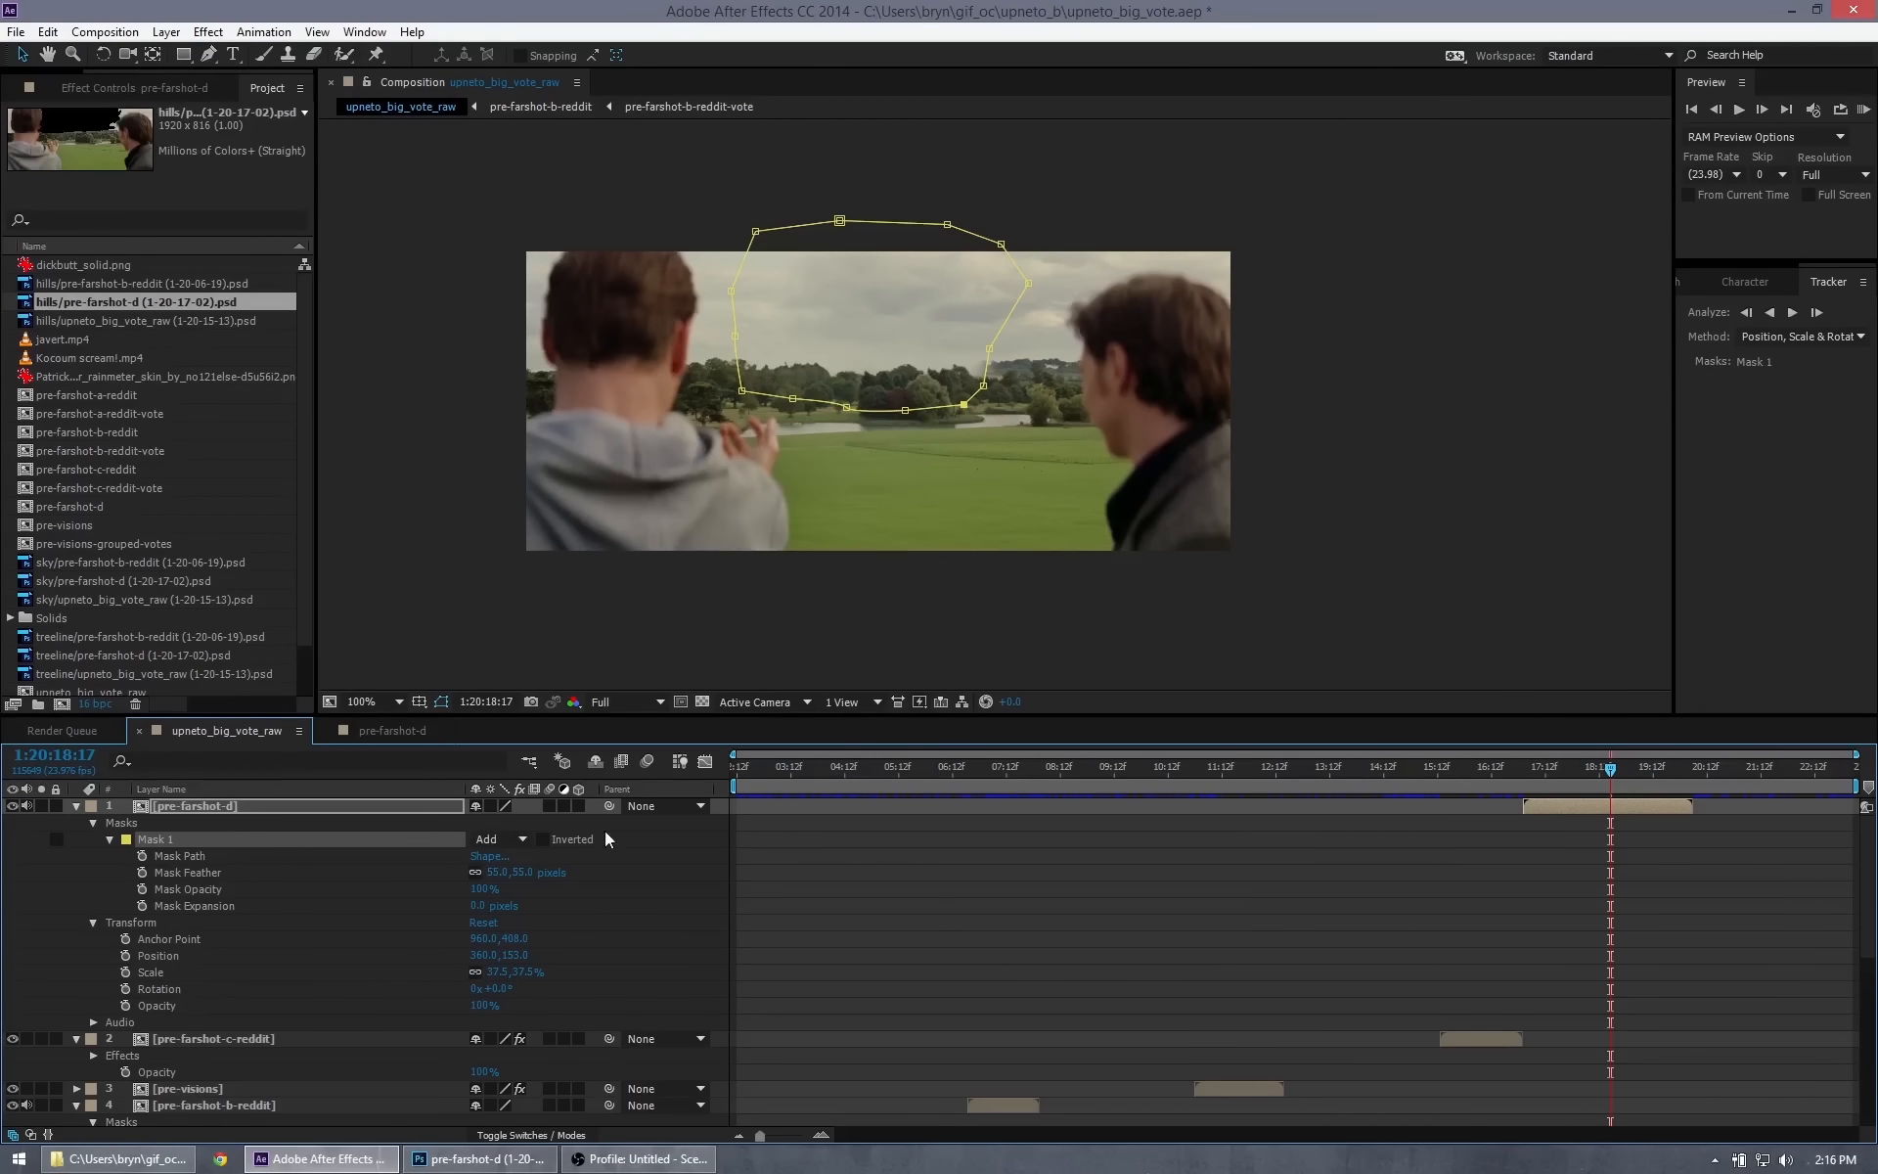
Place the hills footage between the treeline and sky layers in the pre-farshot-d composition and scrub through the shot.
left_click(391, 731)
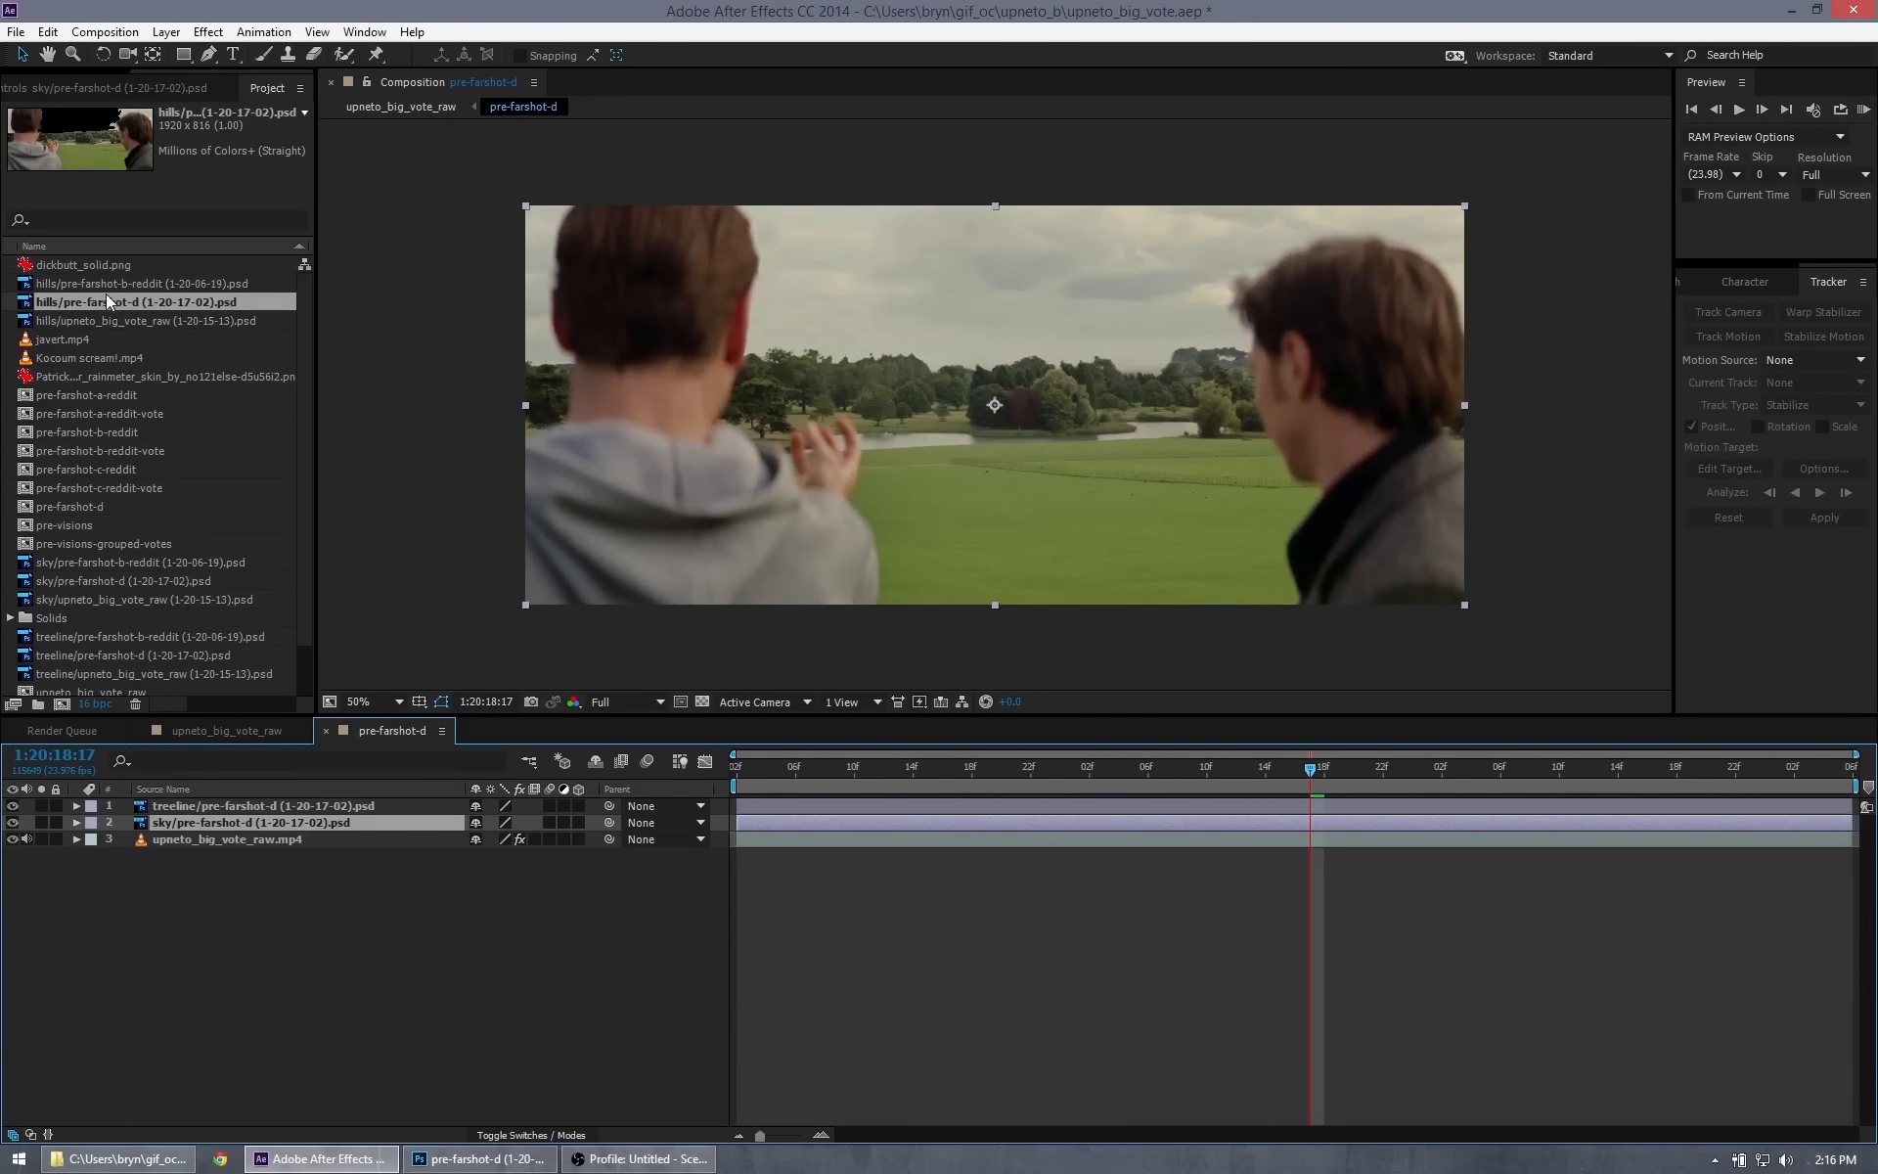
left_click_drag(106, 302, 202, 808)
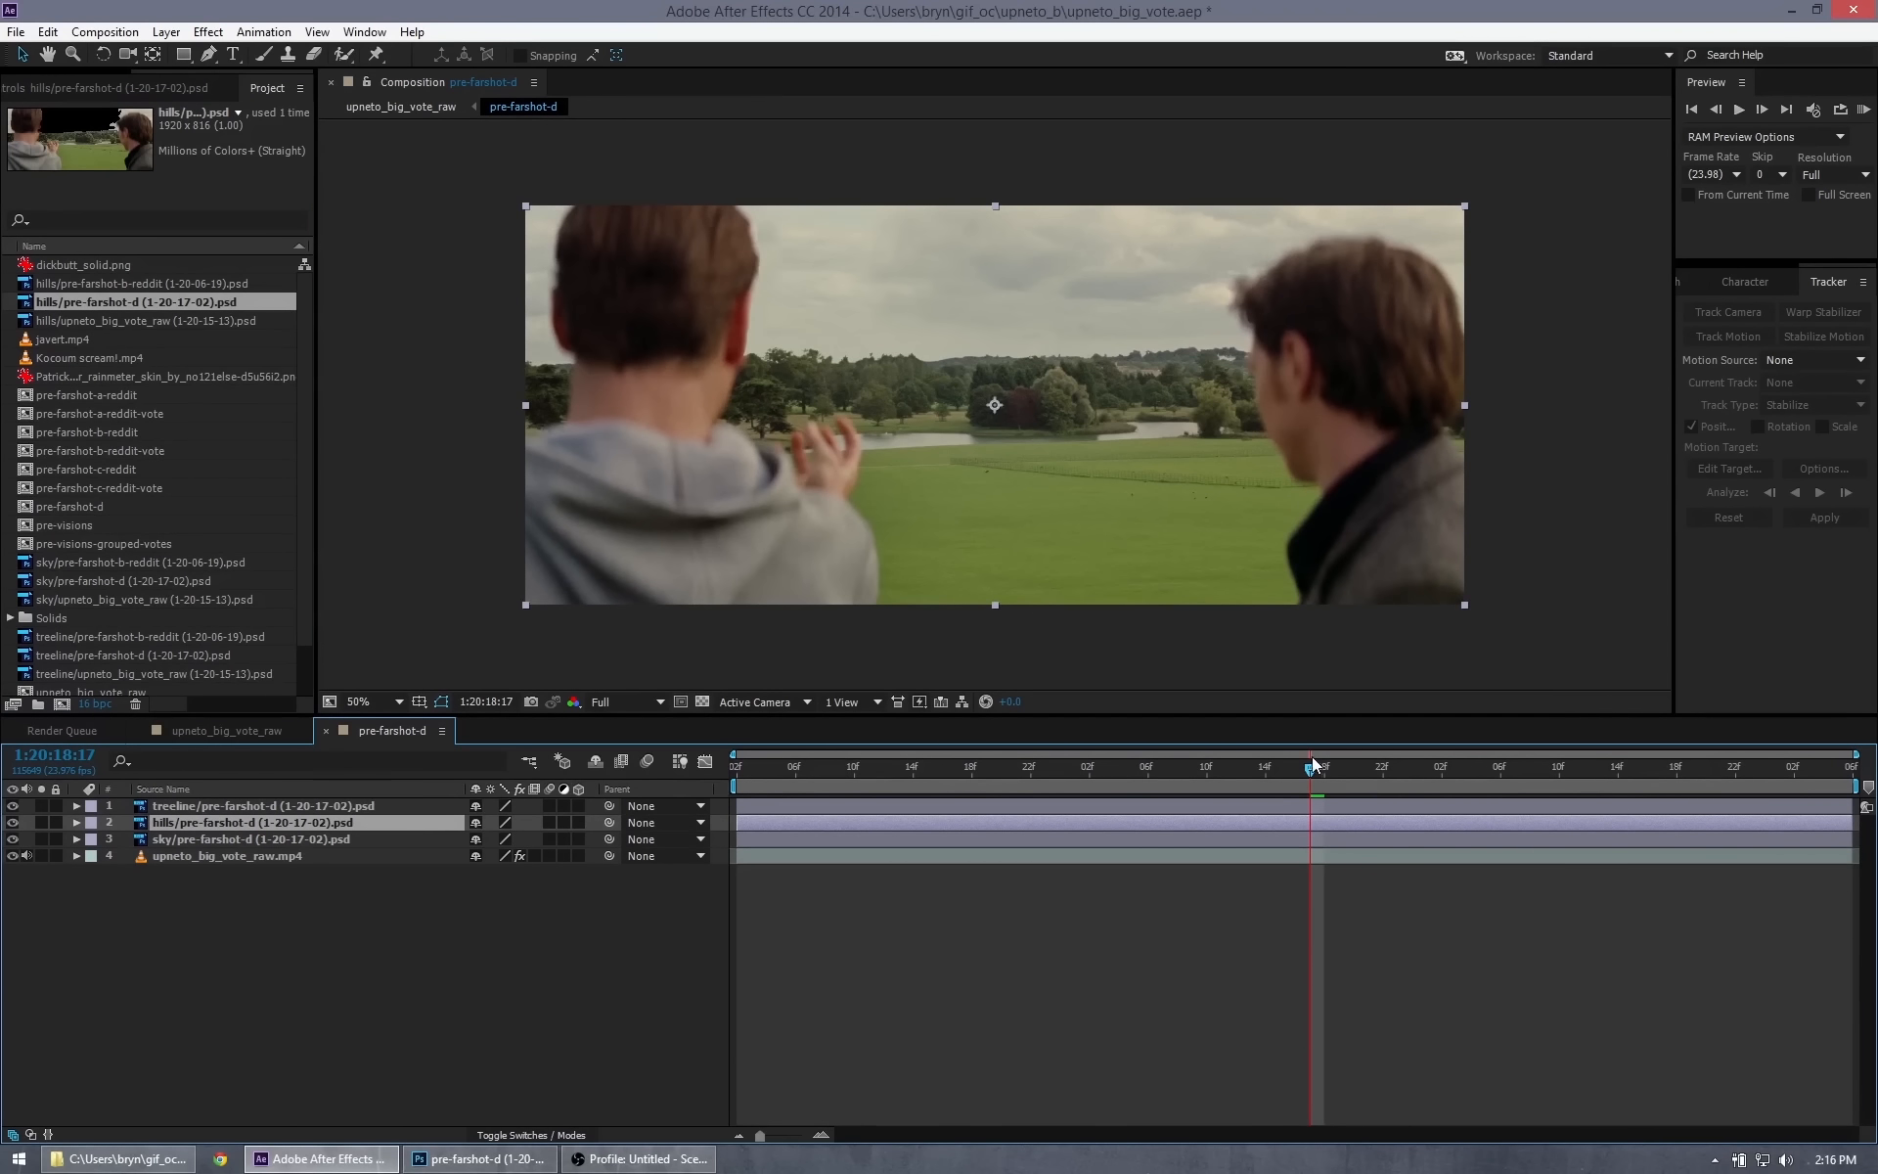
left_click_drag(1322, 770, 971, 783)
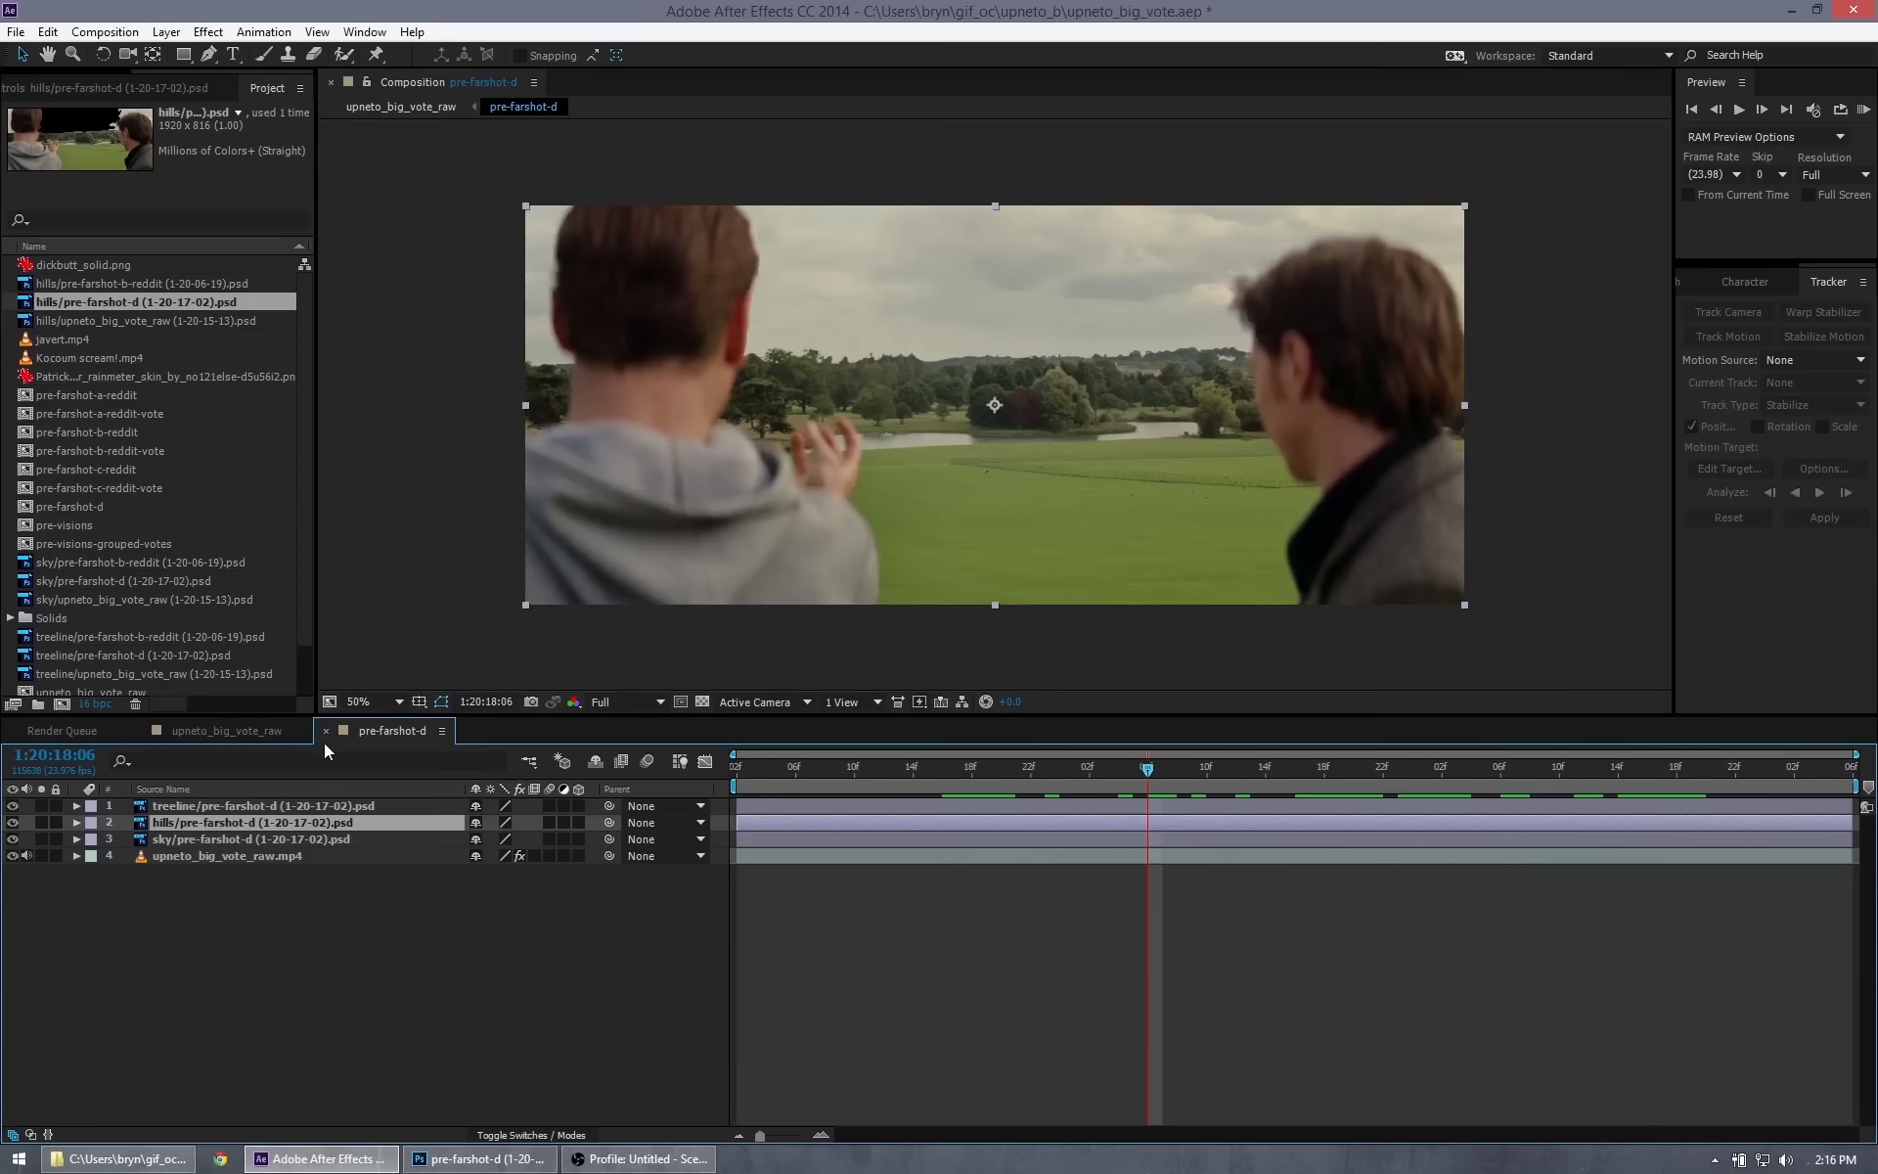
Collapse the expanded properties of the pre-composed layers in the upneto_big_vote_raw composition and clear the layer selection.
left_click(227, 731)
mouse_move(1590, 777)
left_mouse_down()
mouse_move(1488, 778)
mouse_move(1707, 784)
mouse_move(1522, 788)
mouse_move(1633, 796)
mouse_move(1594, 800)
left_mouse_up()
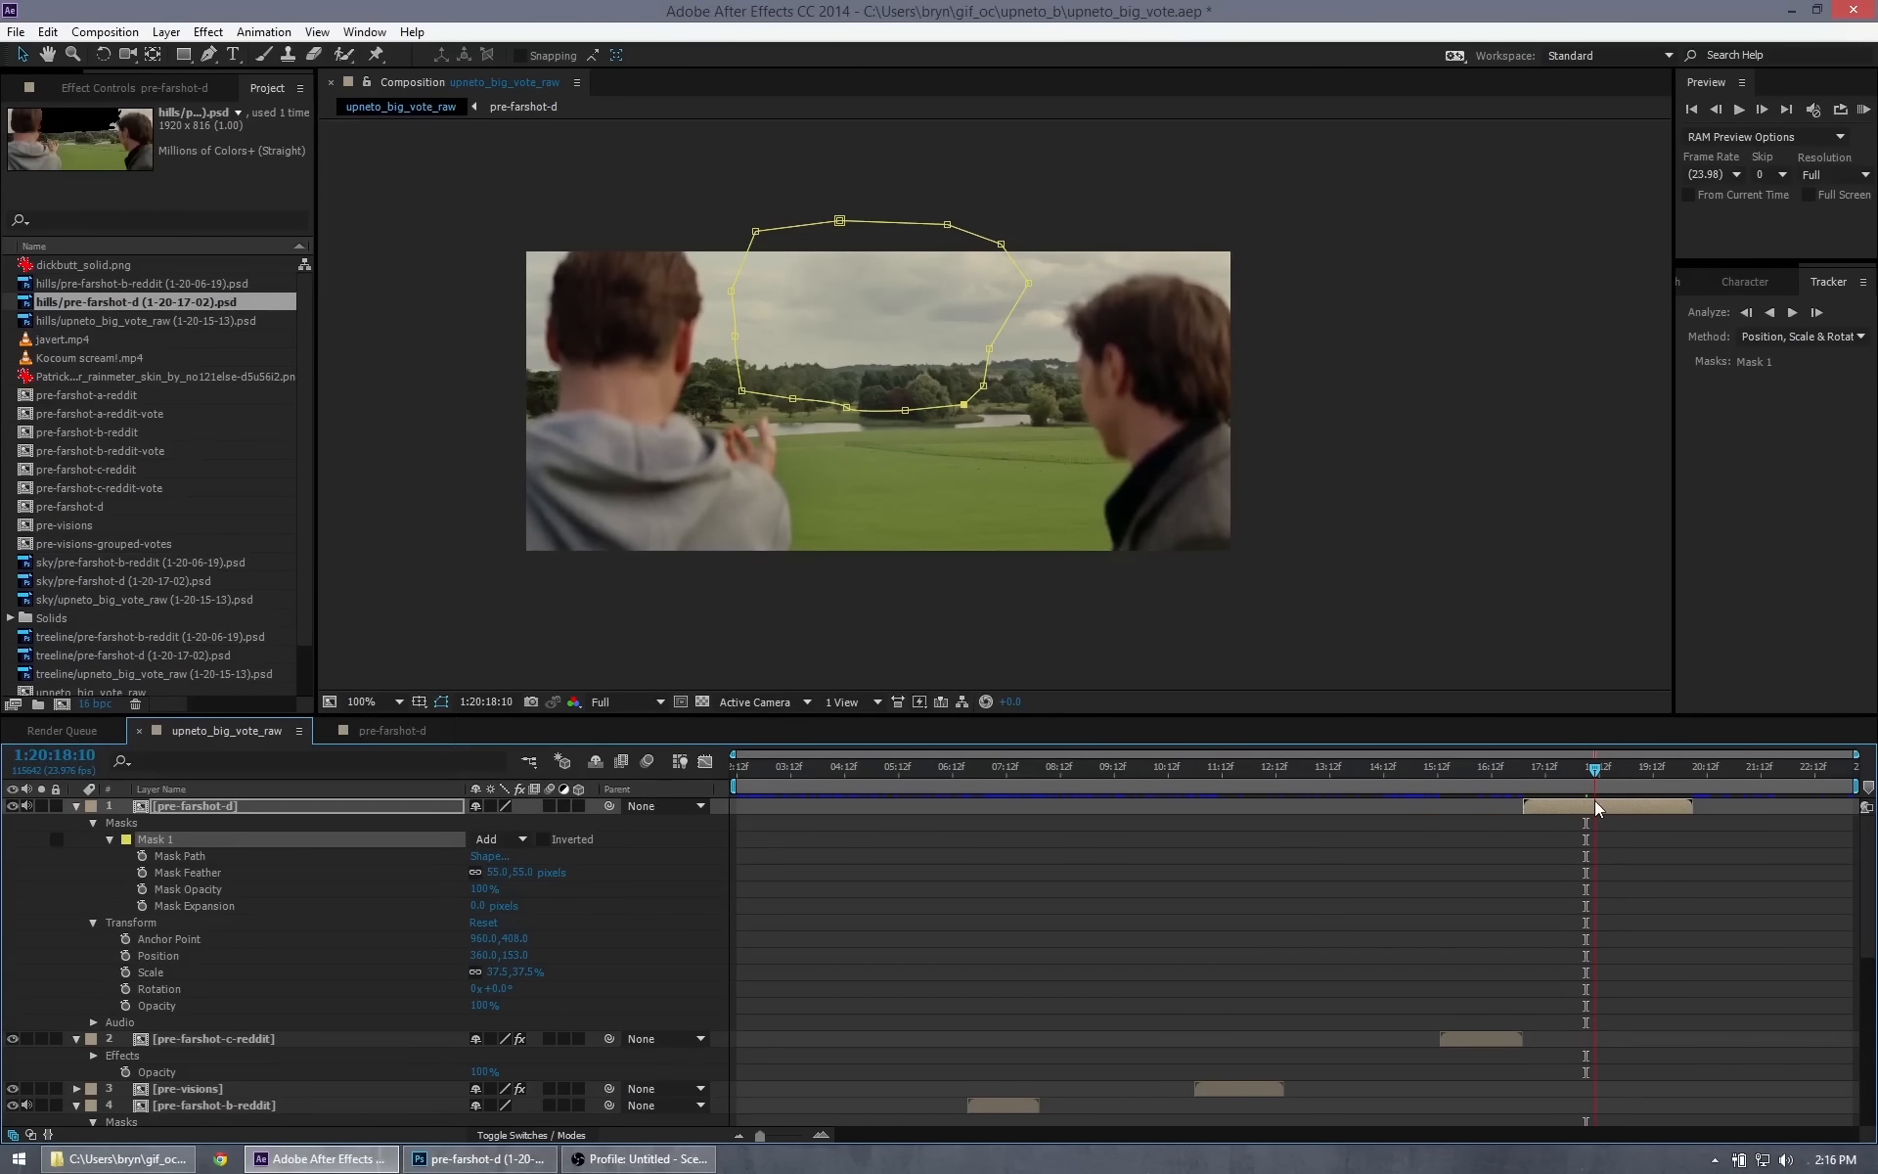
left_click(75, 806)
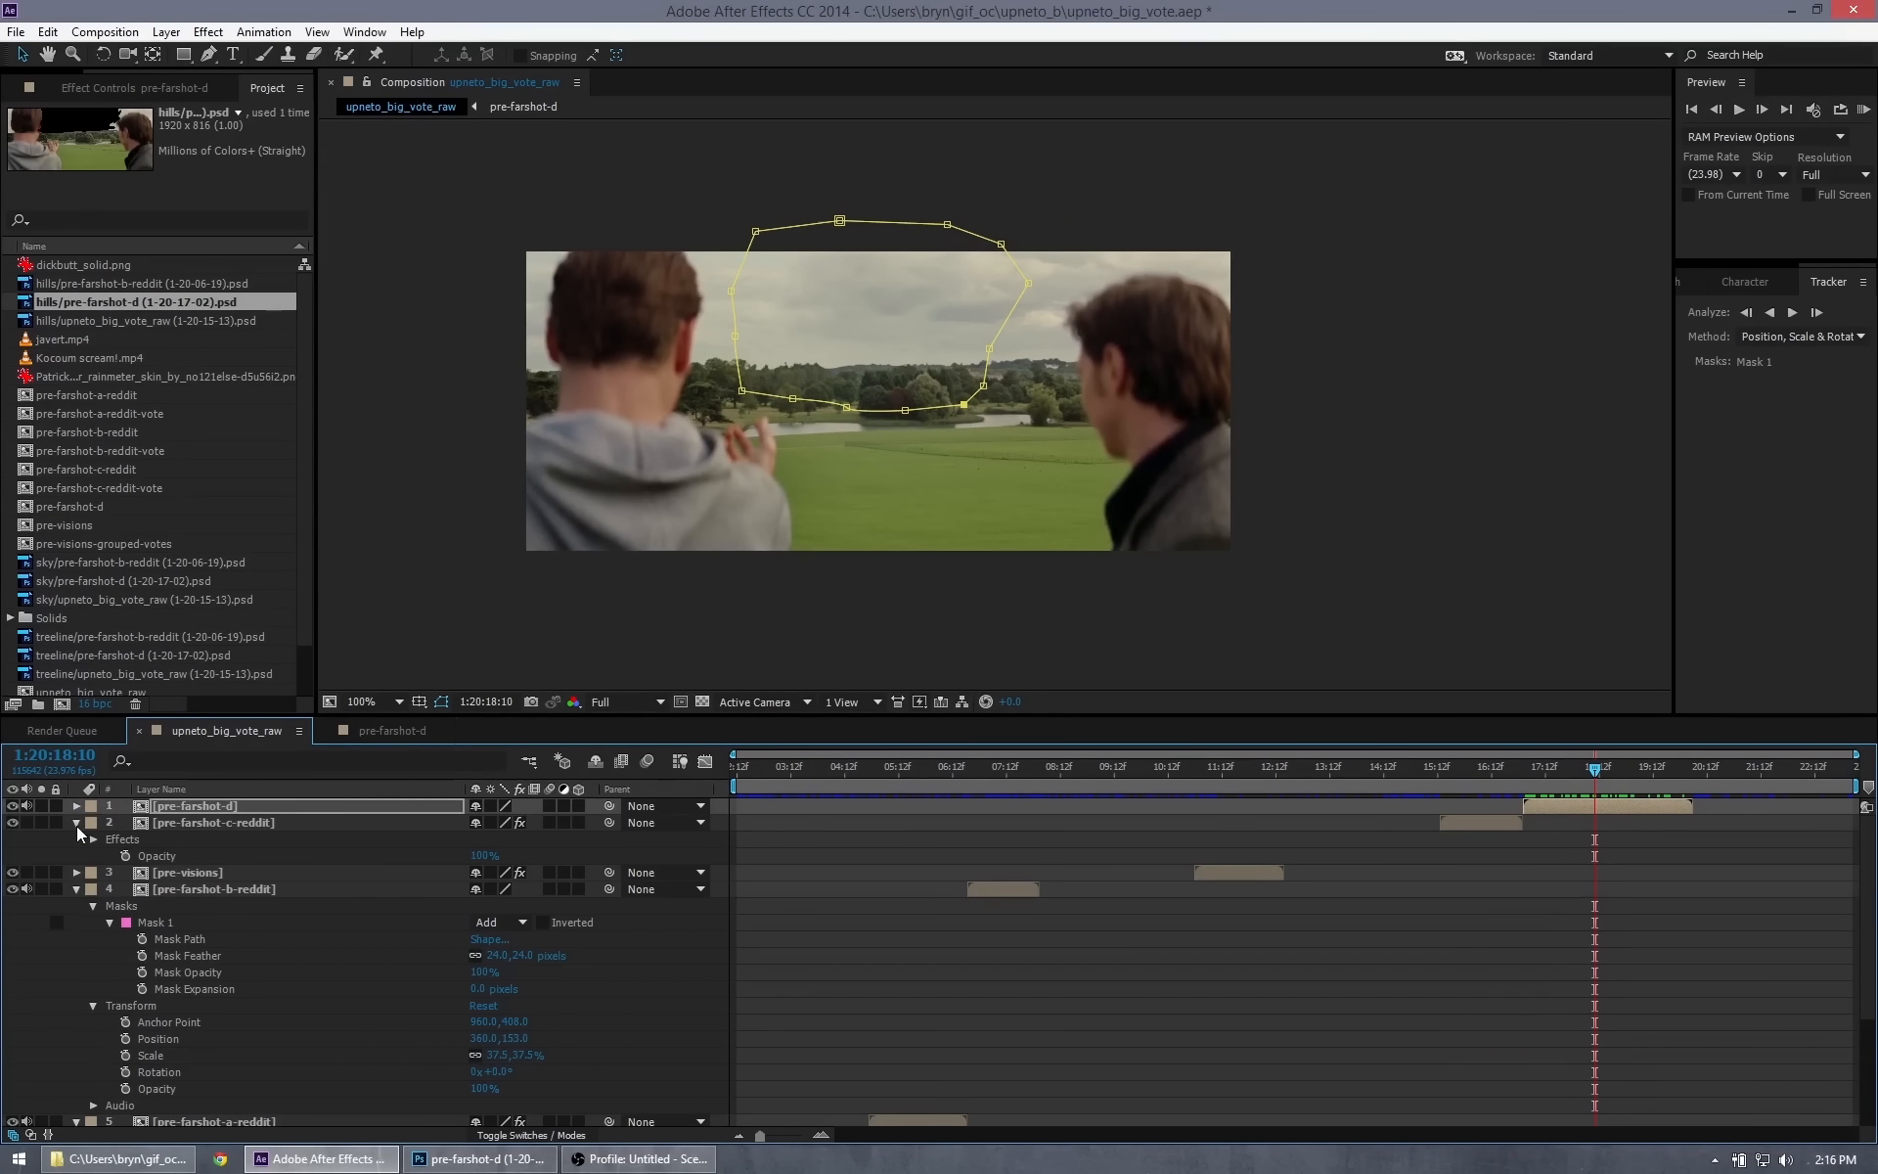
left_click(76, 824)
left_click(76, 856)
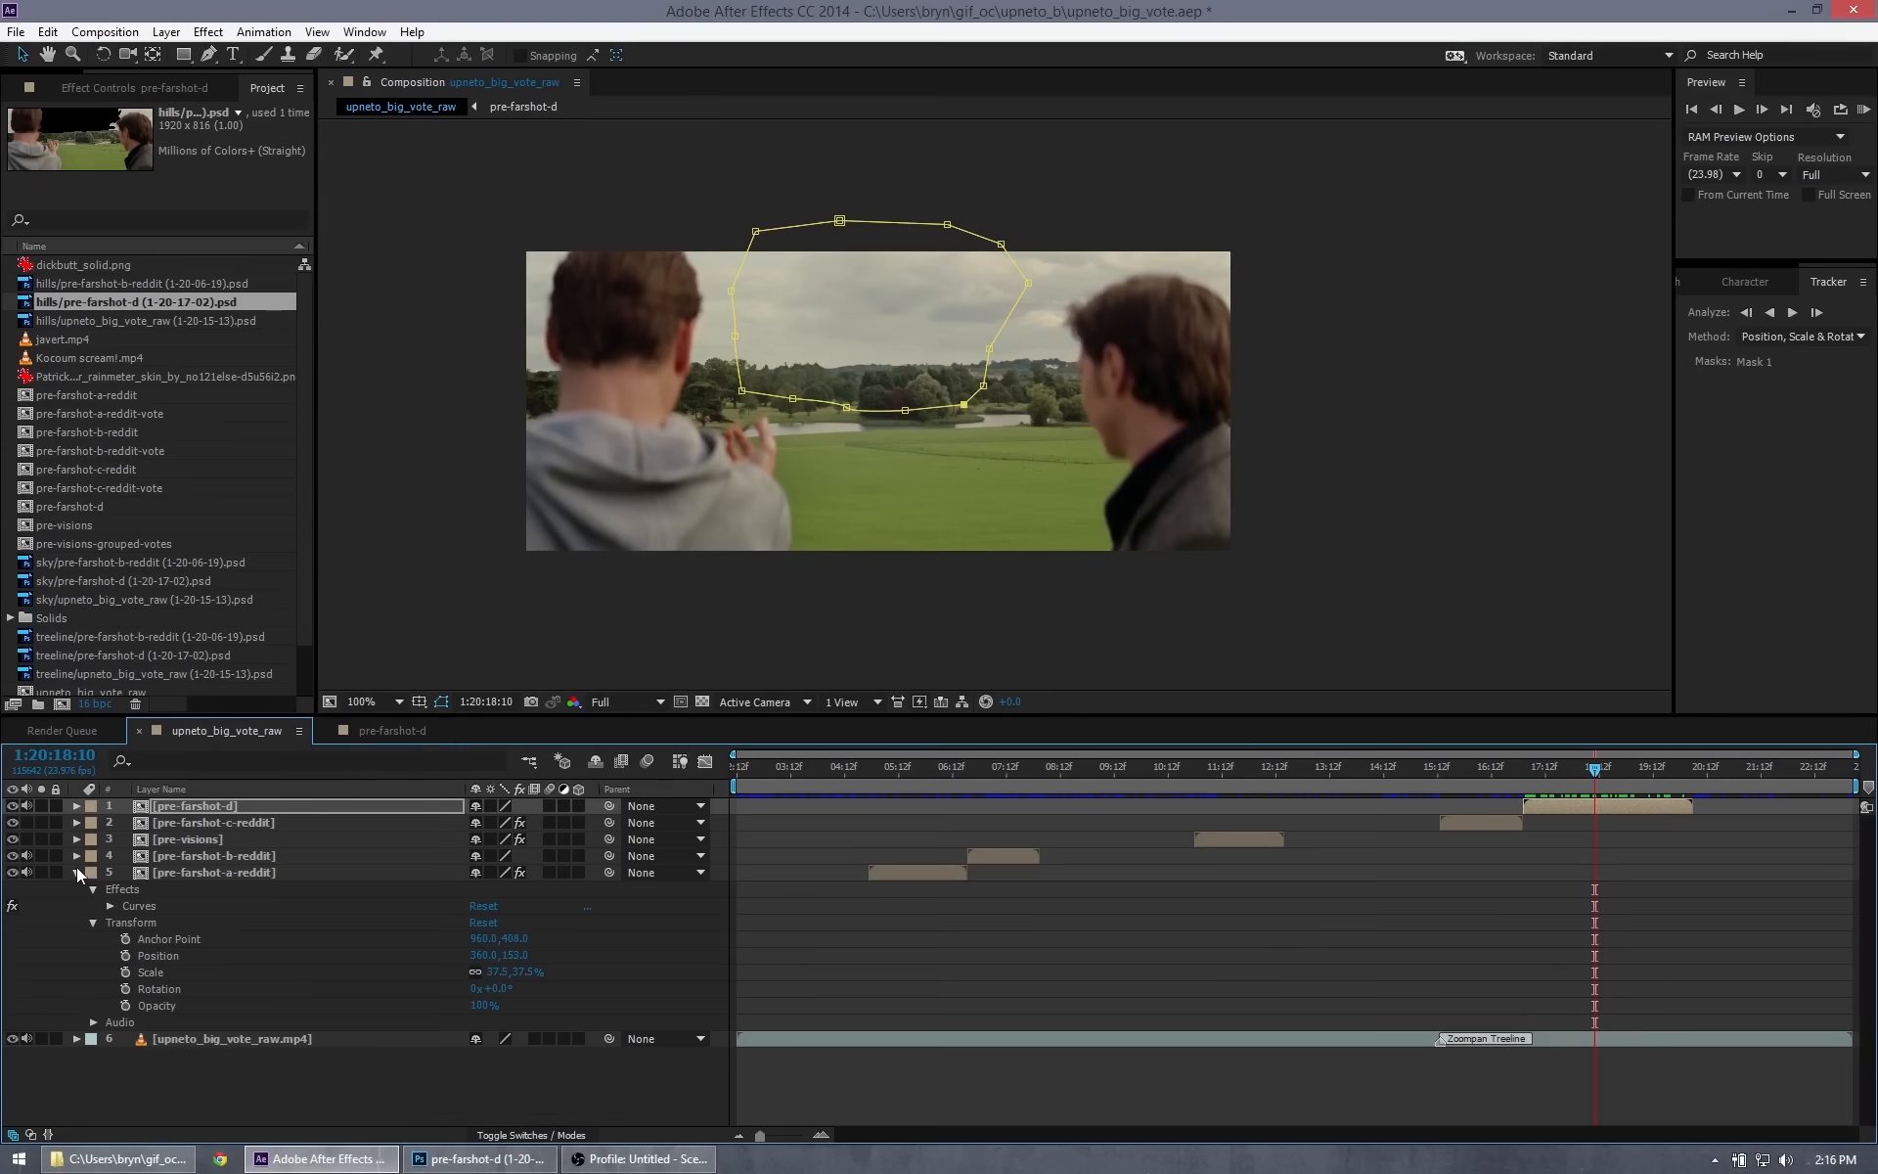
left_click(78, 873)
left_click(78, 873)
left_click(178, 972)
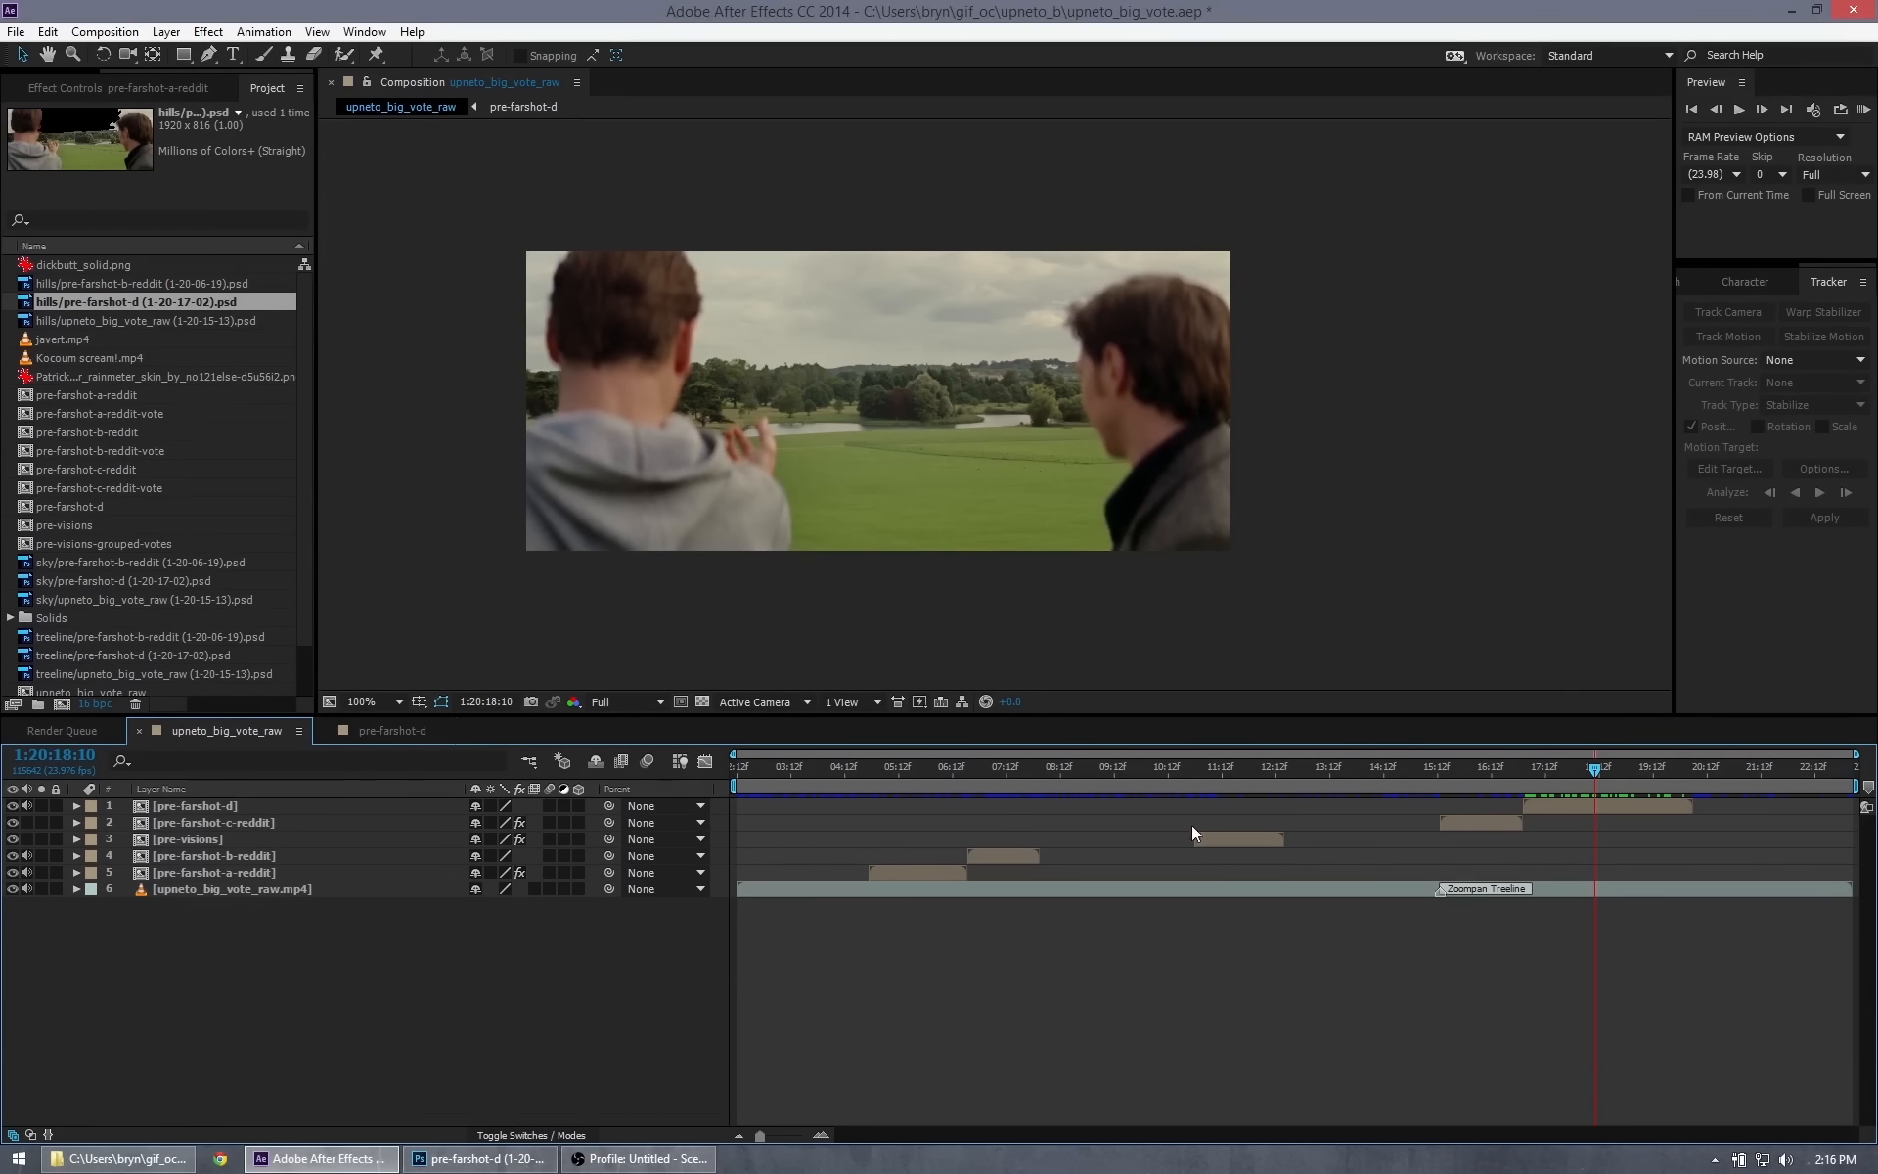
Go to 1:20:16:15 in upneto_big_vote_raw and open pre-farshot-c-reddit, then its nested pre-farshot-c-reddit-vote composition.
mouse_move(1596, 773)
left_mouse_down()
mouse_move(1634, 769)
mouse_move(1556, 769)
mouse_move(1656, 767)
mouse_move(1521, 766)
mouse_move(1634, 767)
mouse_move(1613, 767)
left_mouse_up()
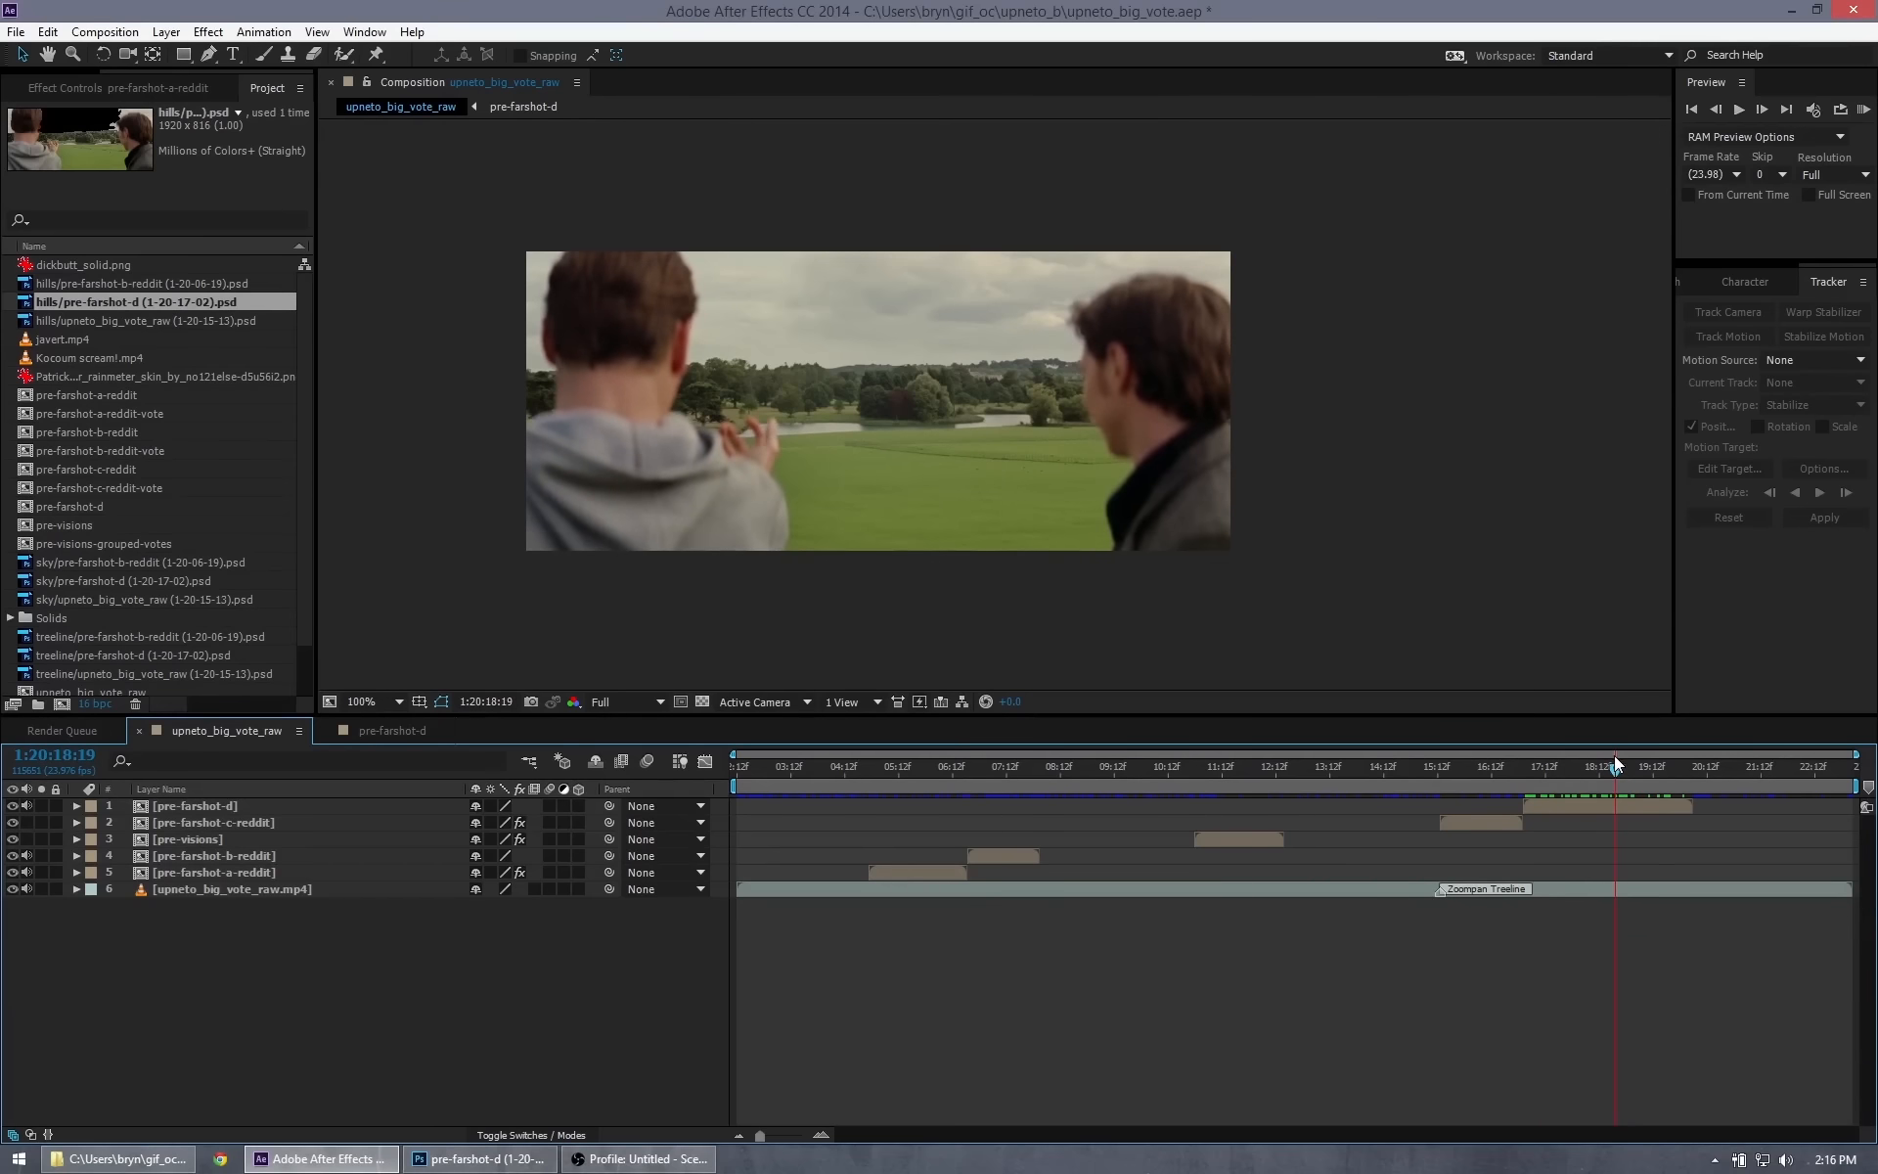
left_click(411, 740)
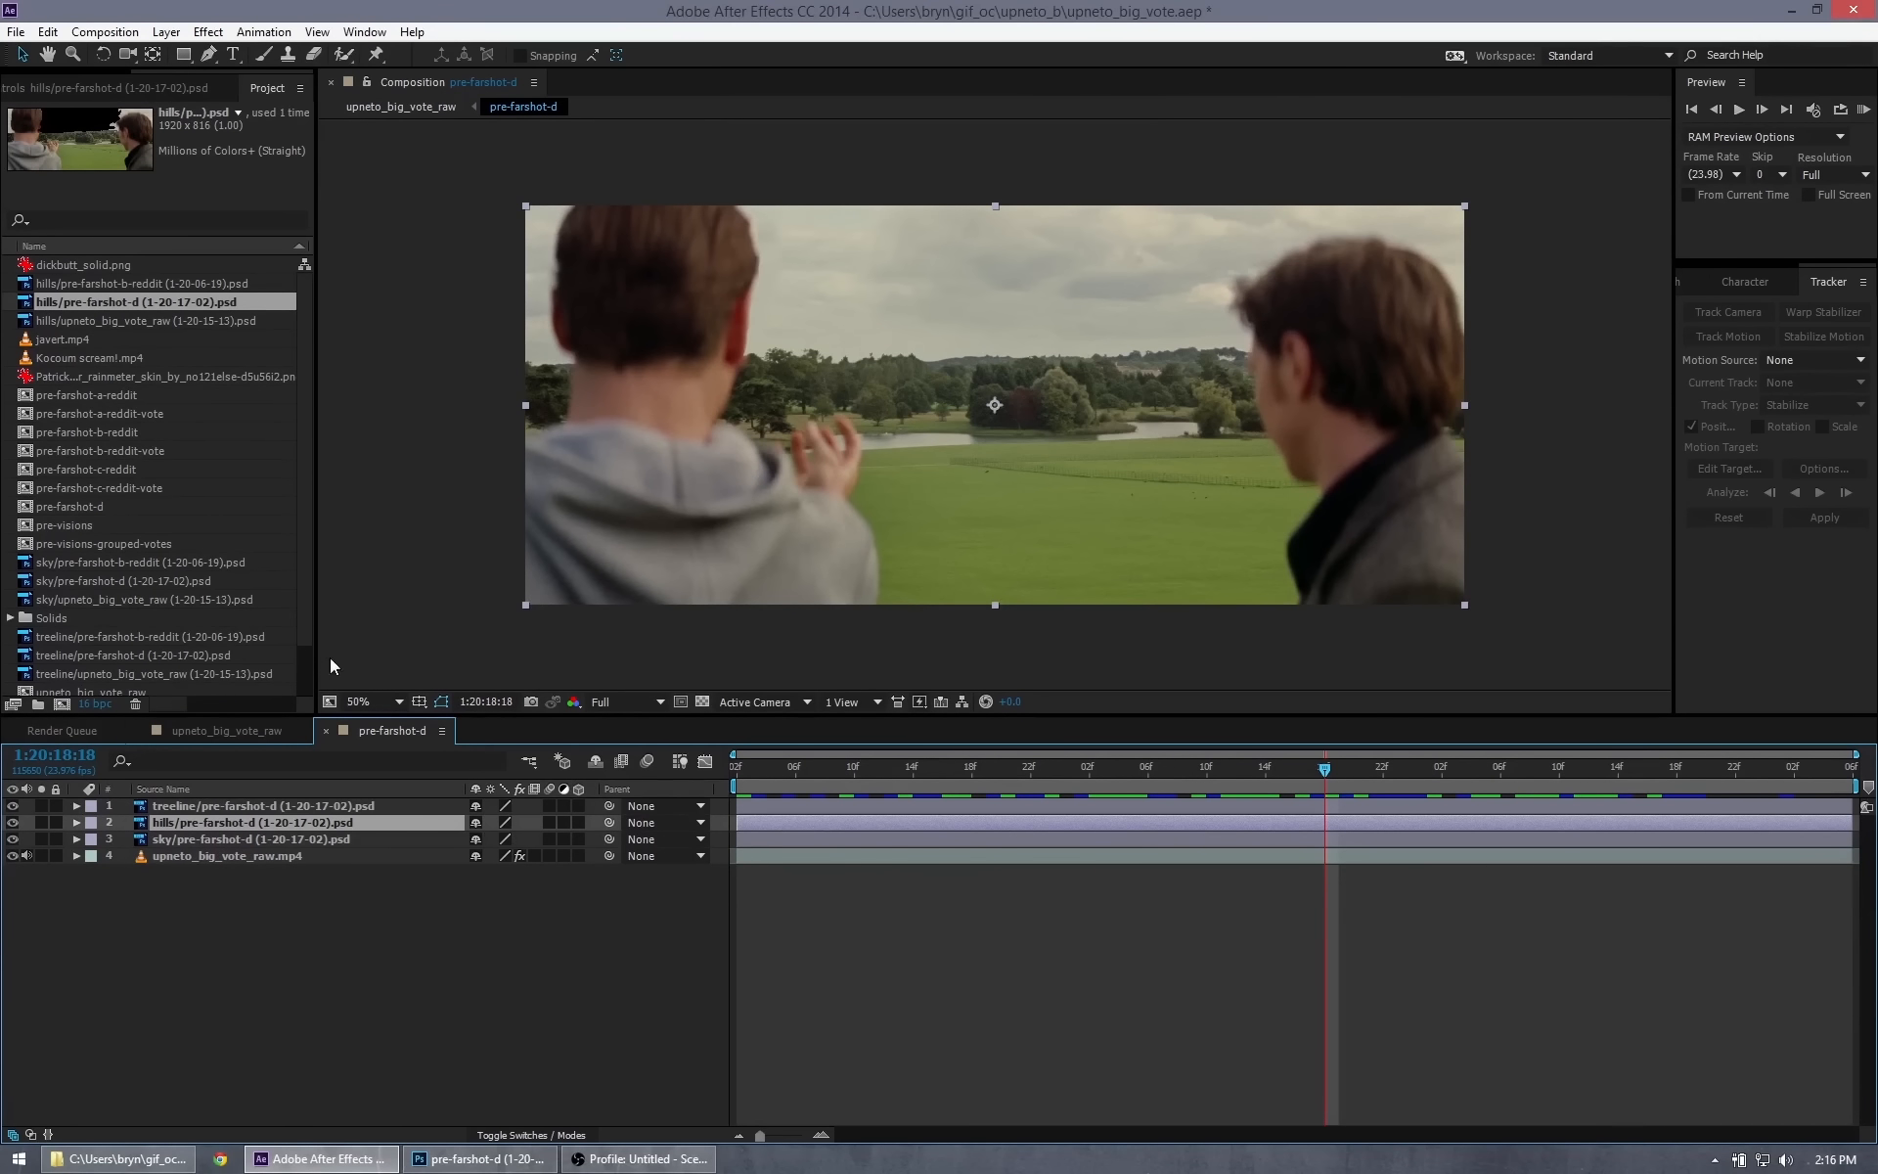
left_click(200, 727)
left_click_drag(1612, 772, 1496, 785)
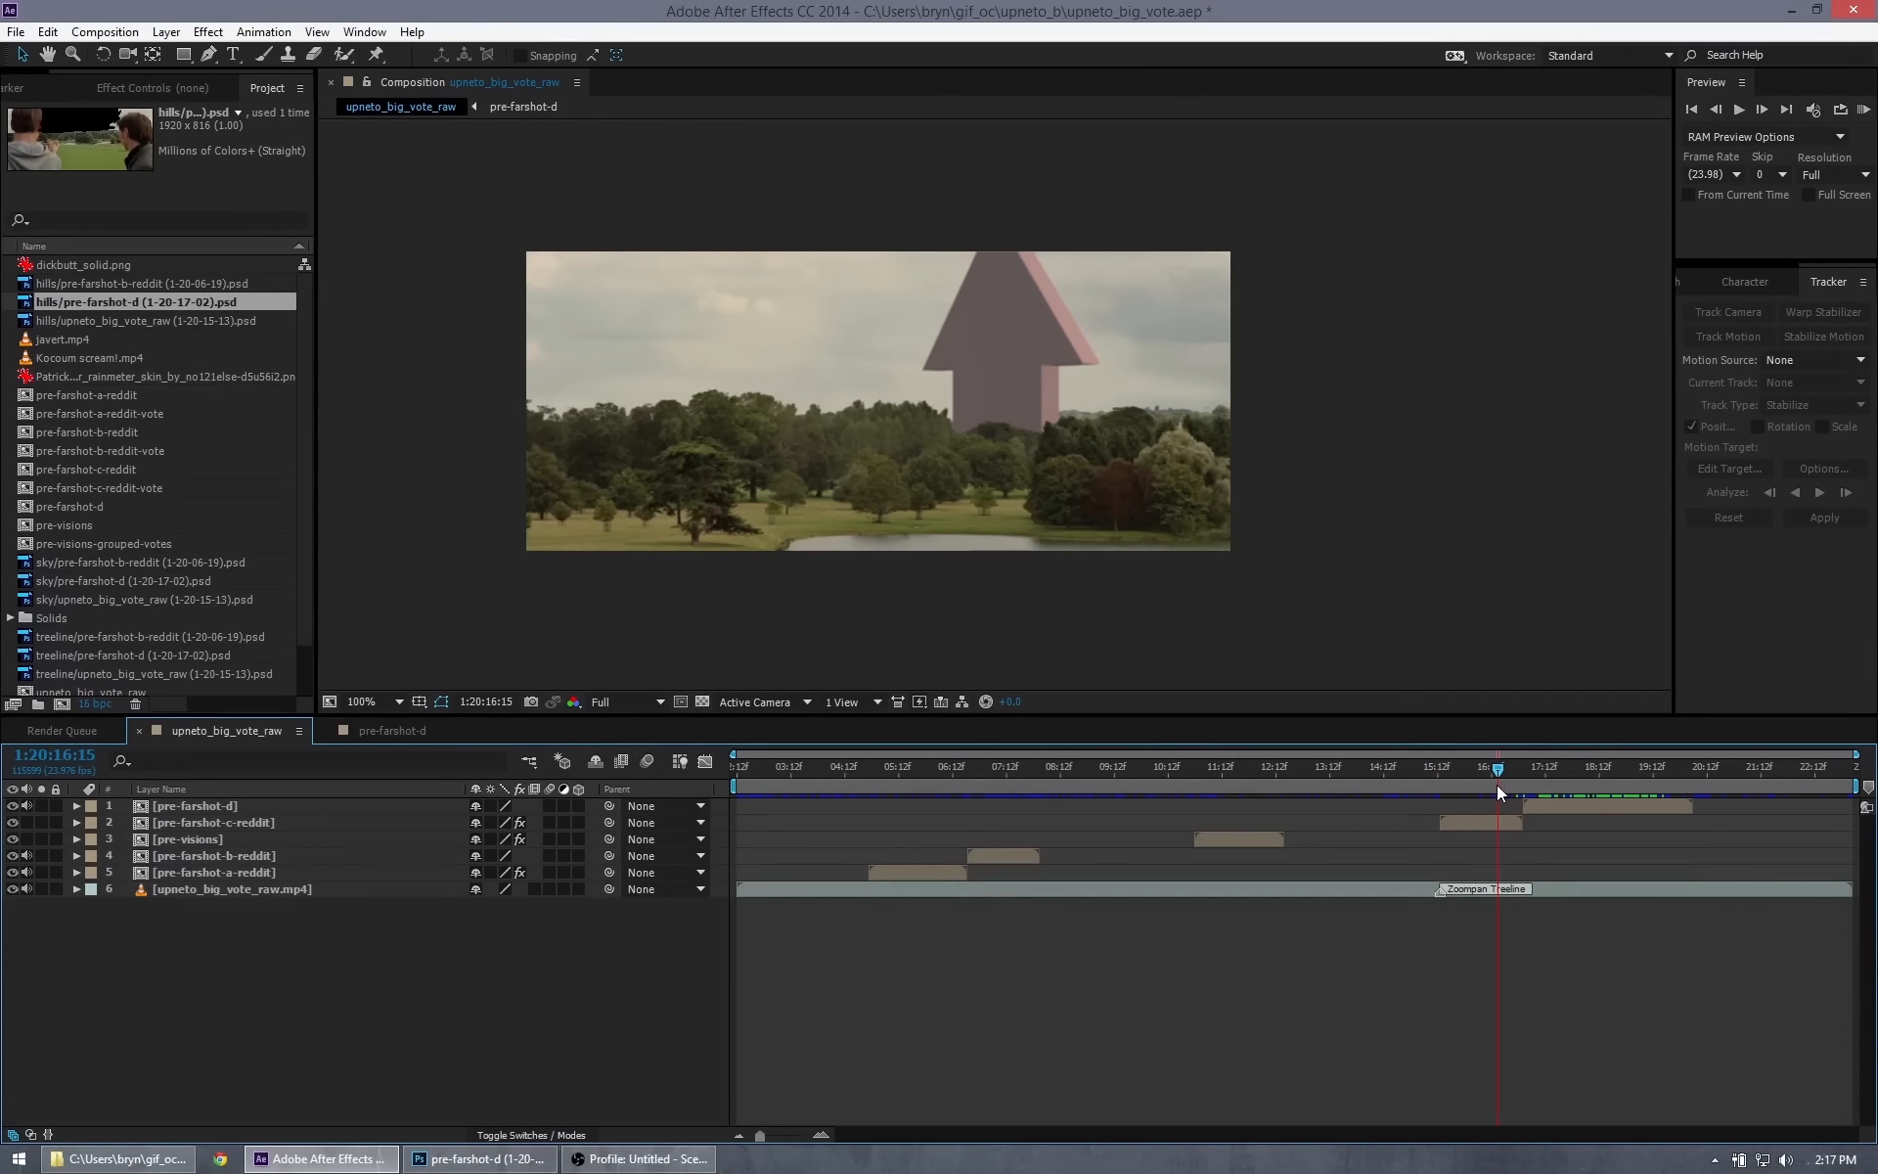
left_click(243, 822)
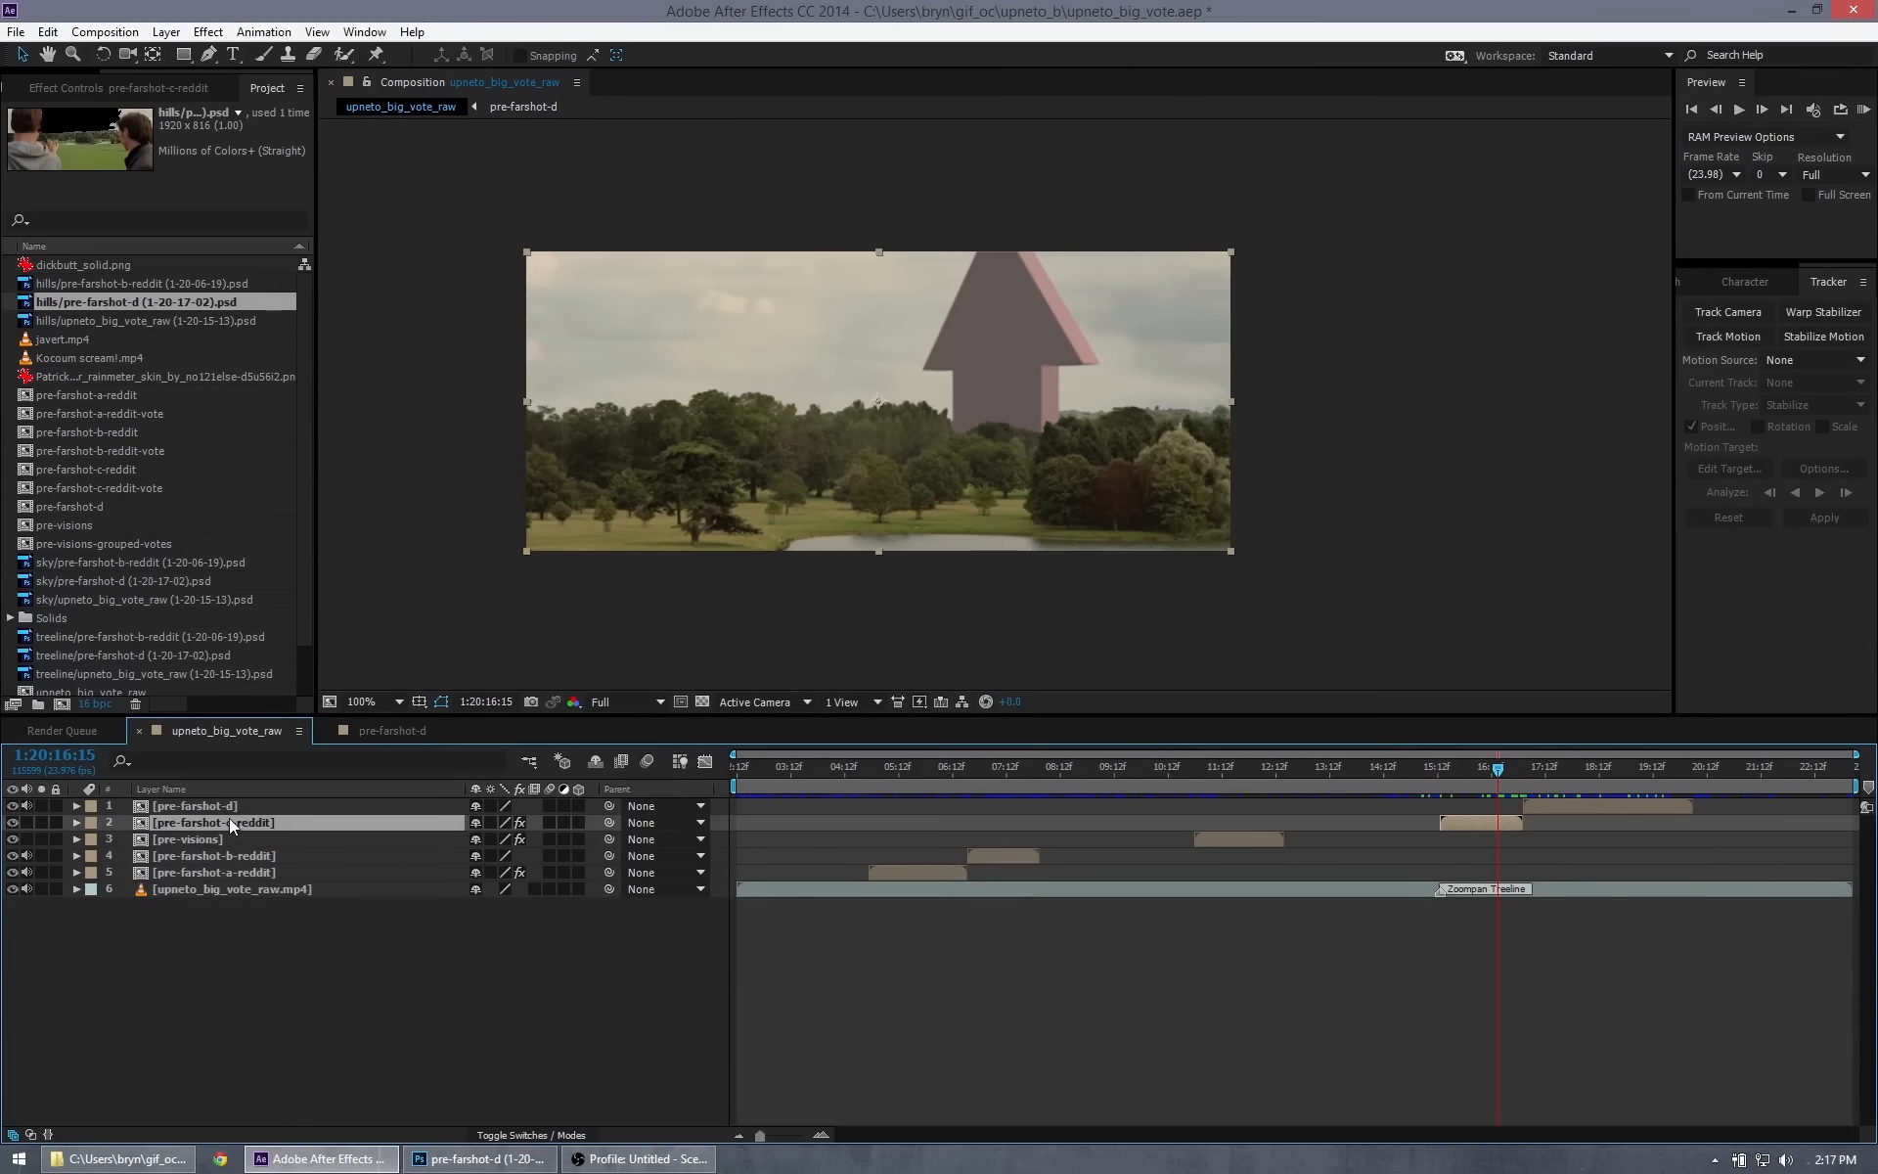
double_click(195, 824)
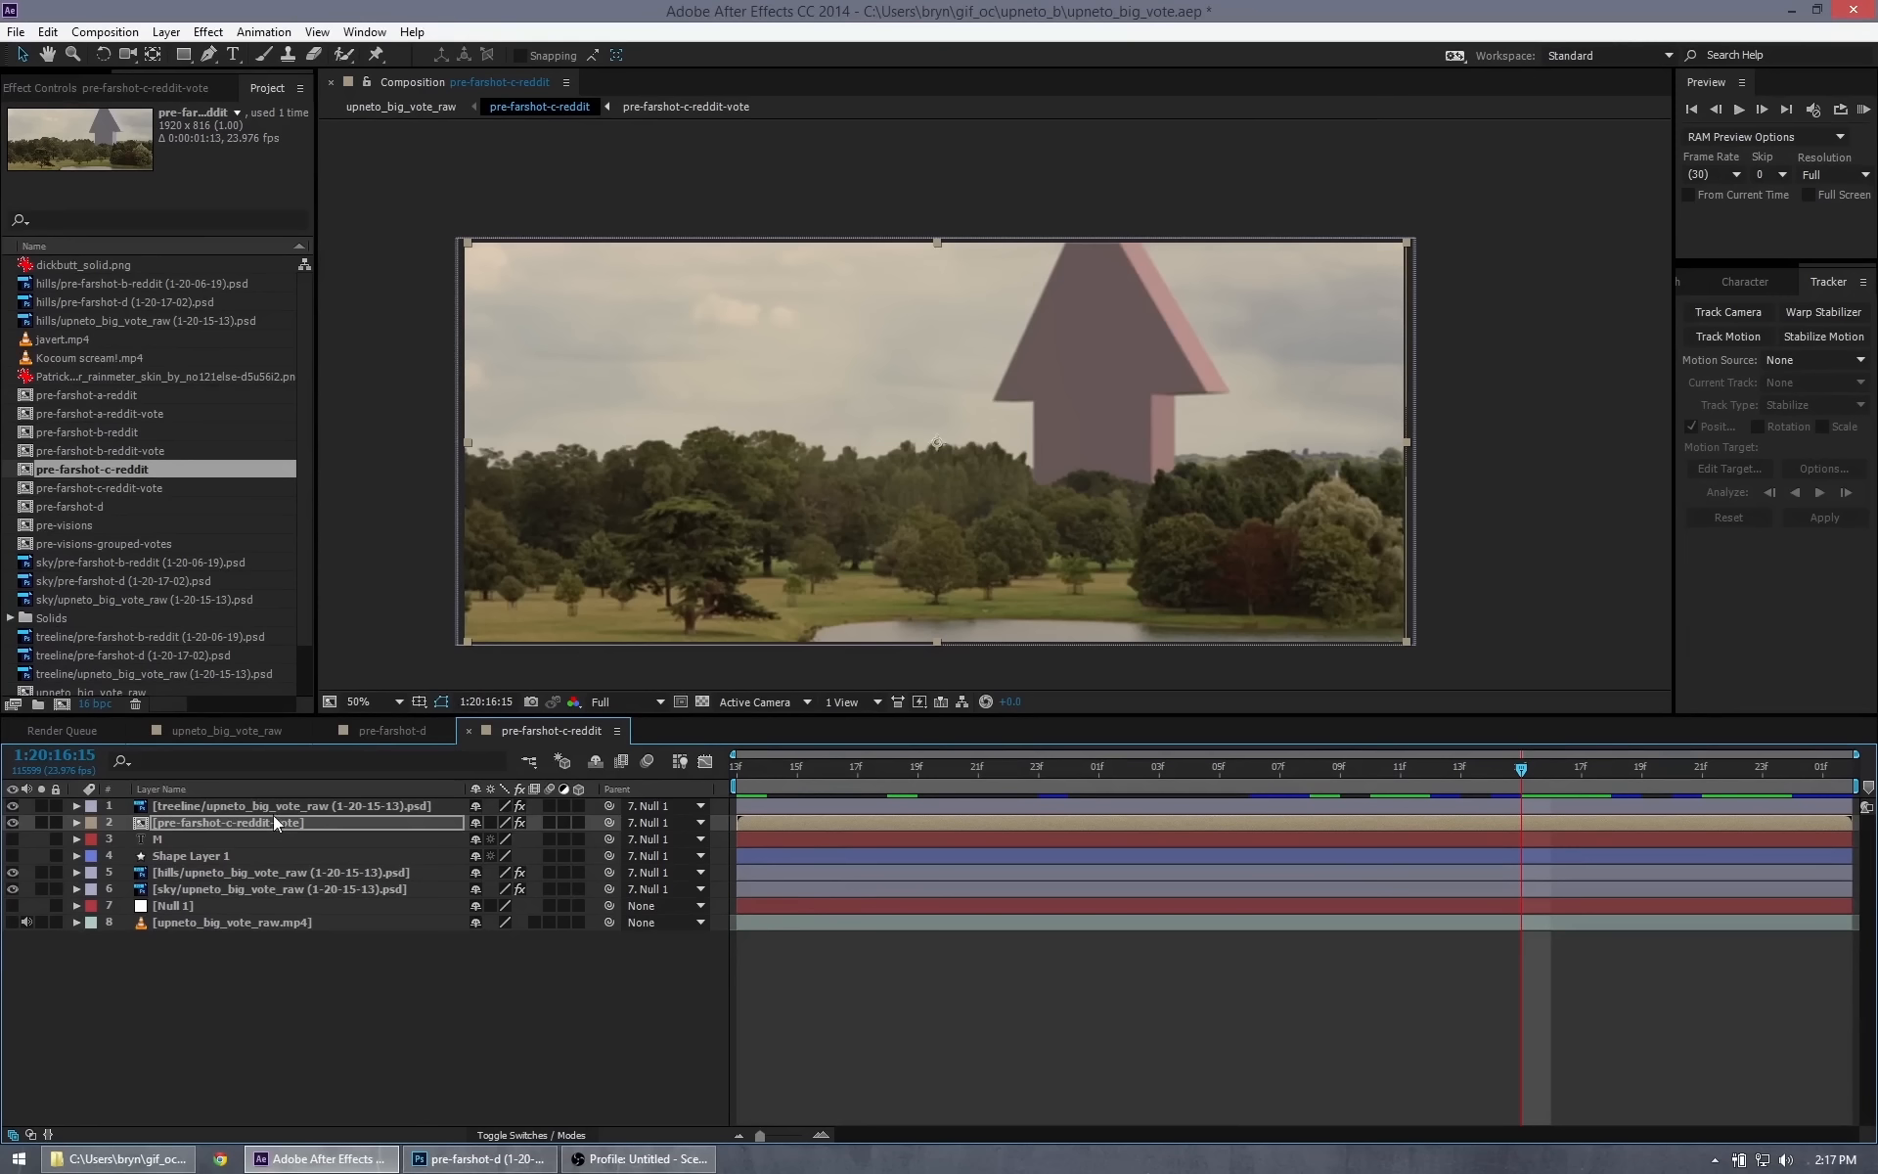
left_click(215, 819)
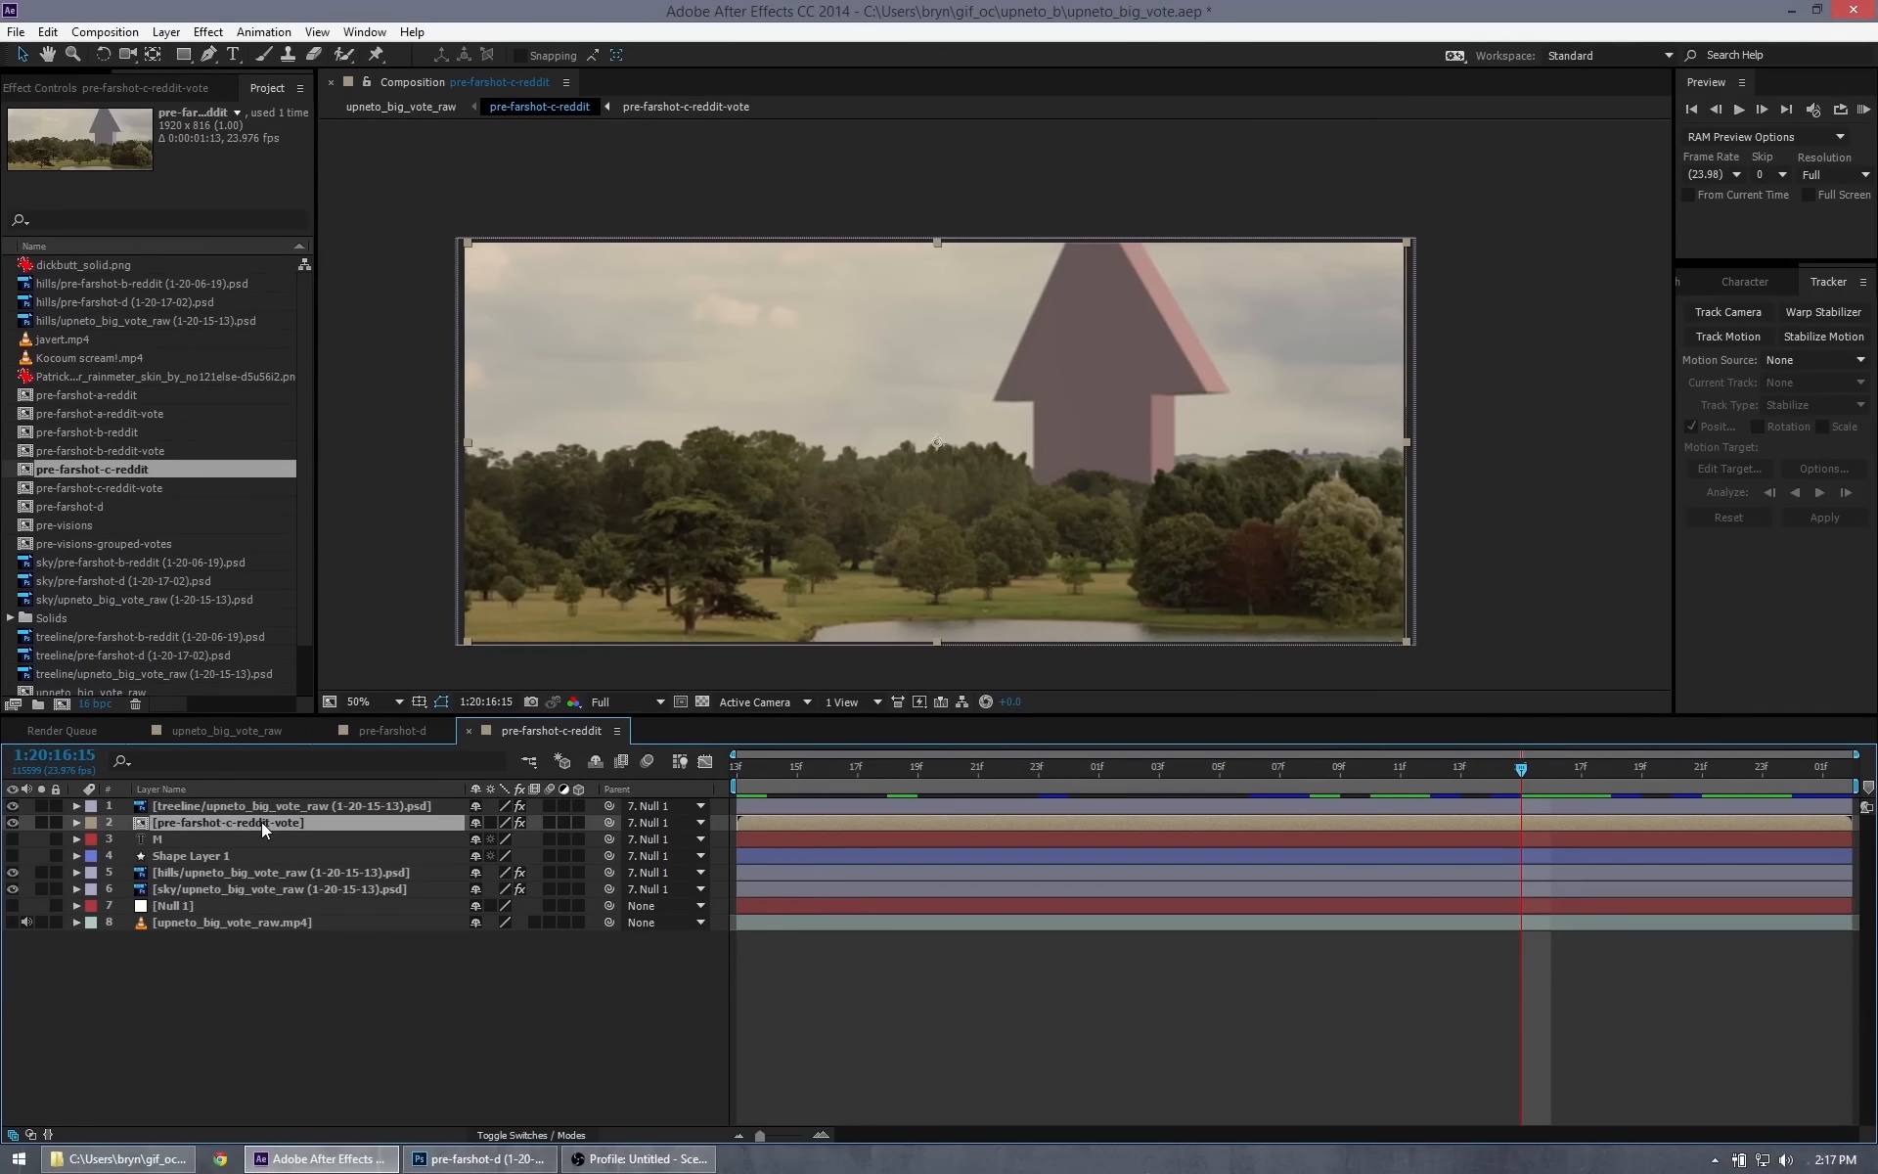
double_click(243, 820)
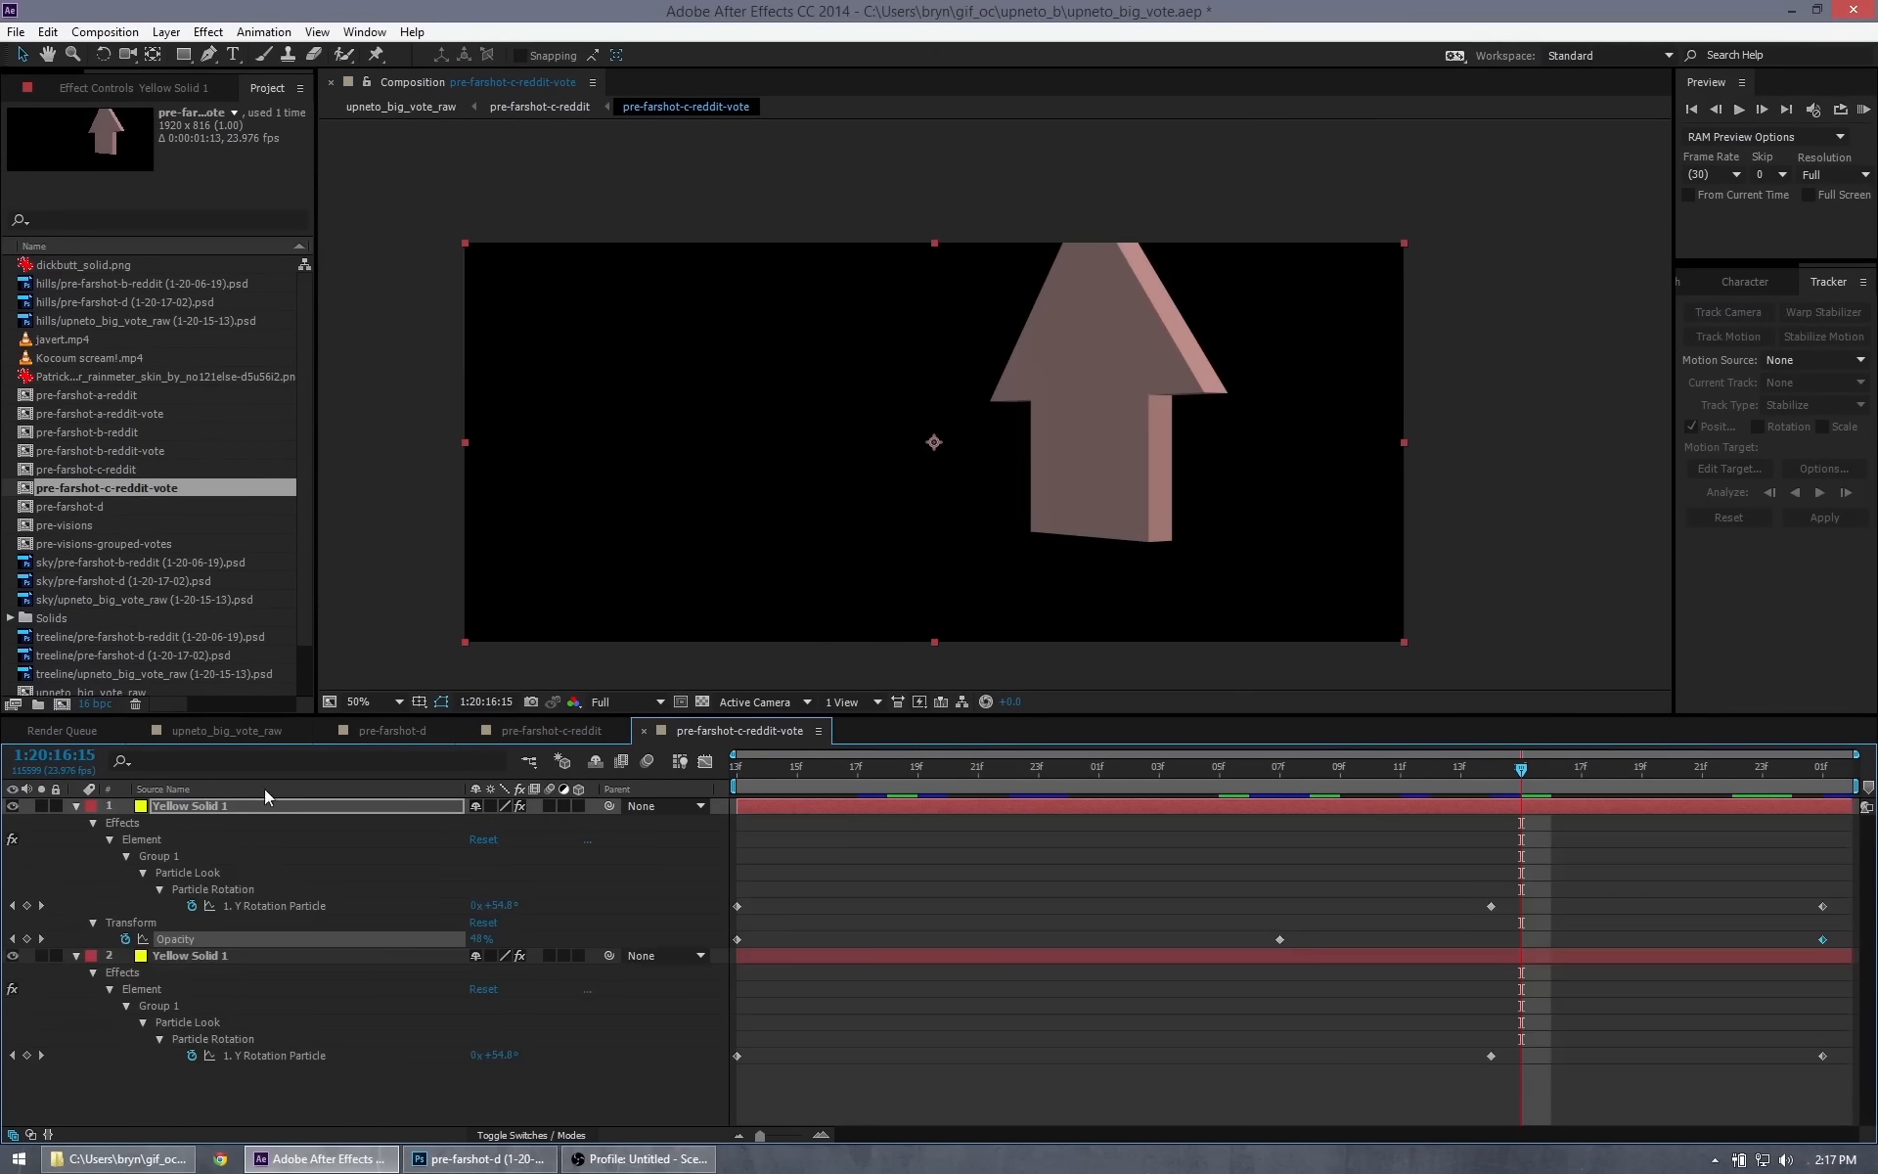
Copy both Yellow Solid 1 arrow layers and paste them above the hills layer at 1:20:17:02 in pre-farshot-d.
left_click(219, 813)
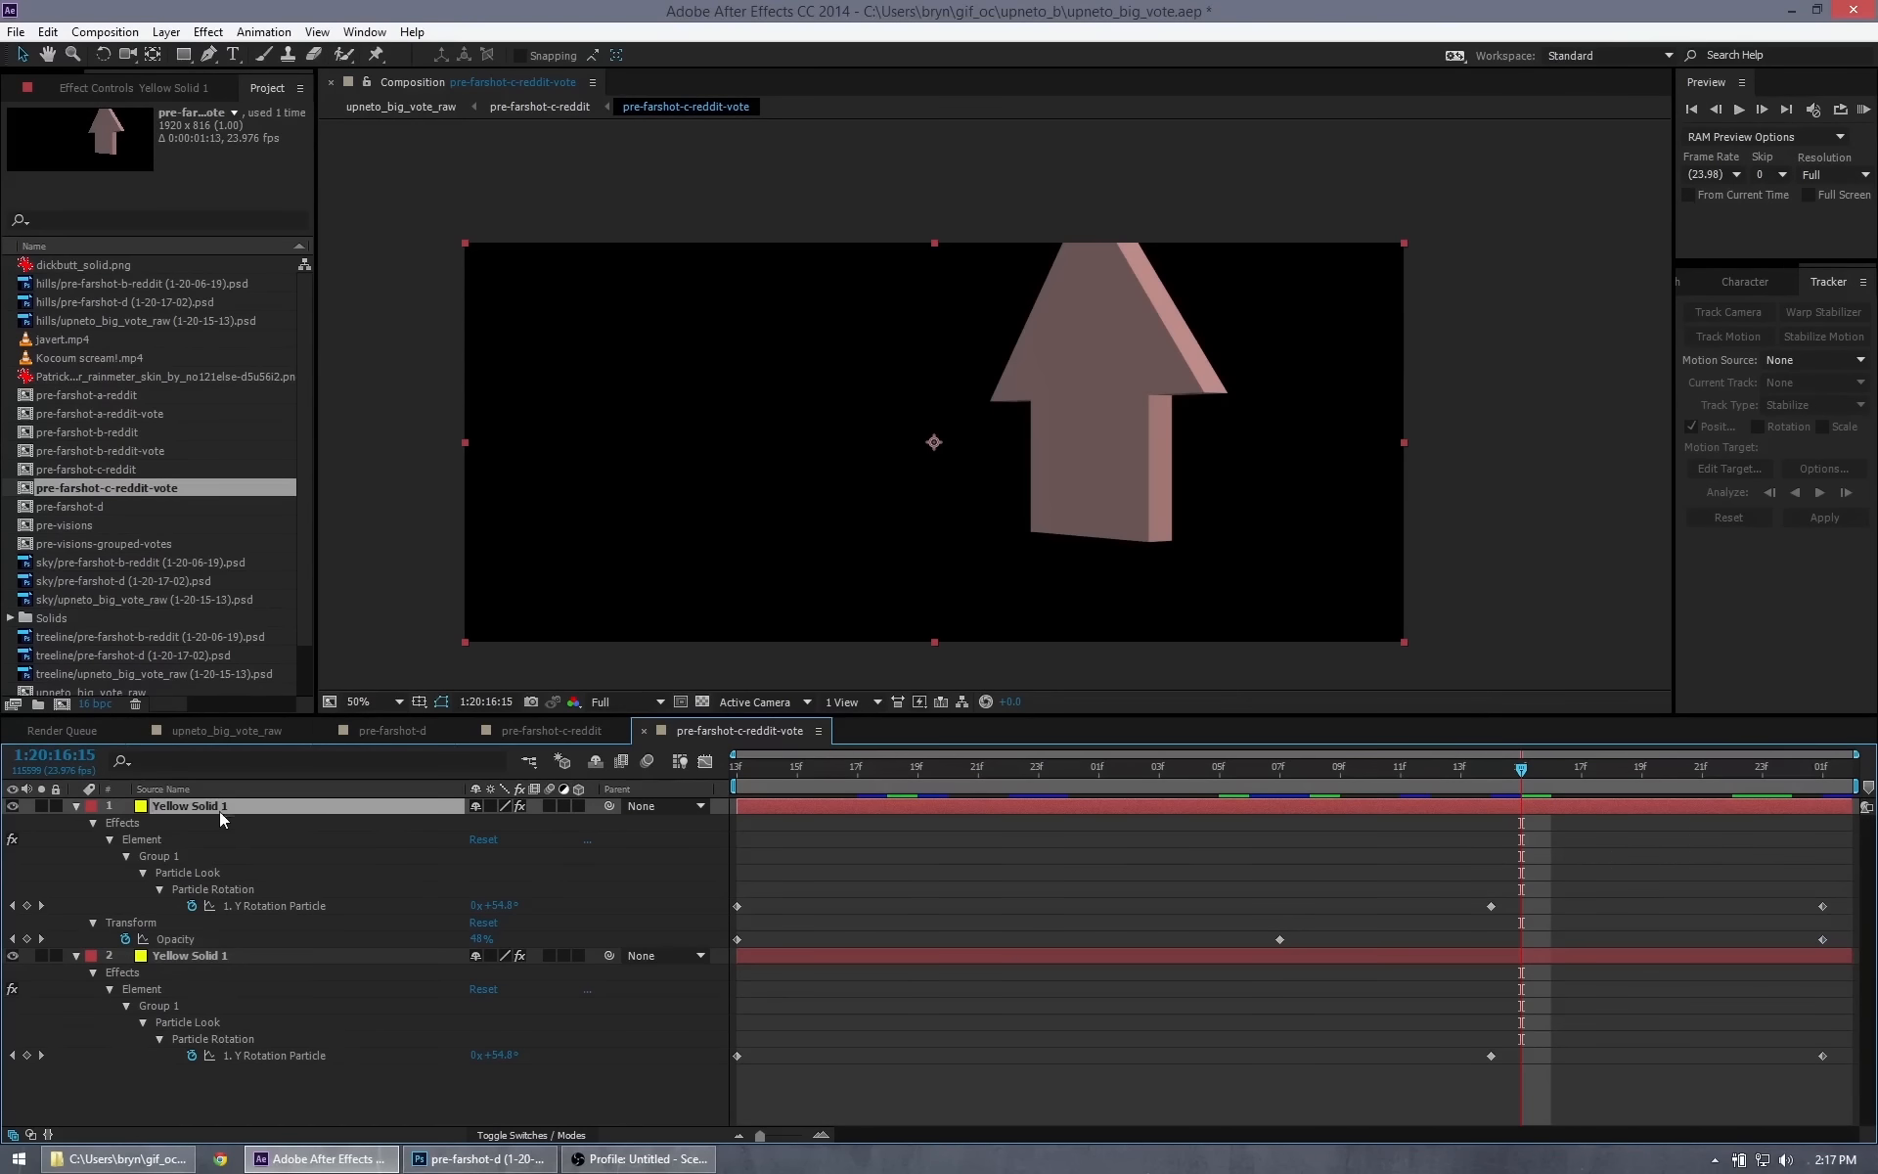
left_click(198, 948, "ctrl")
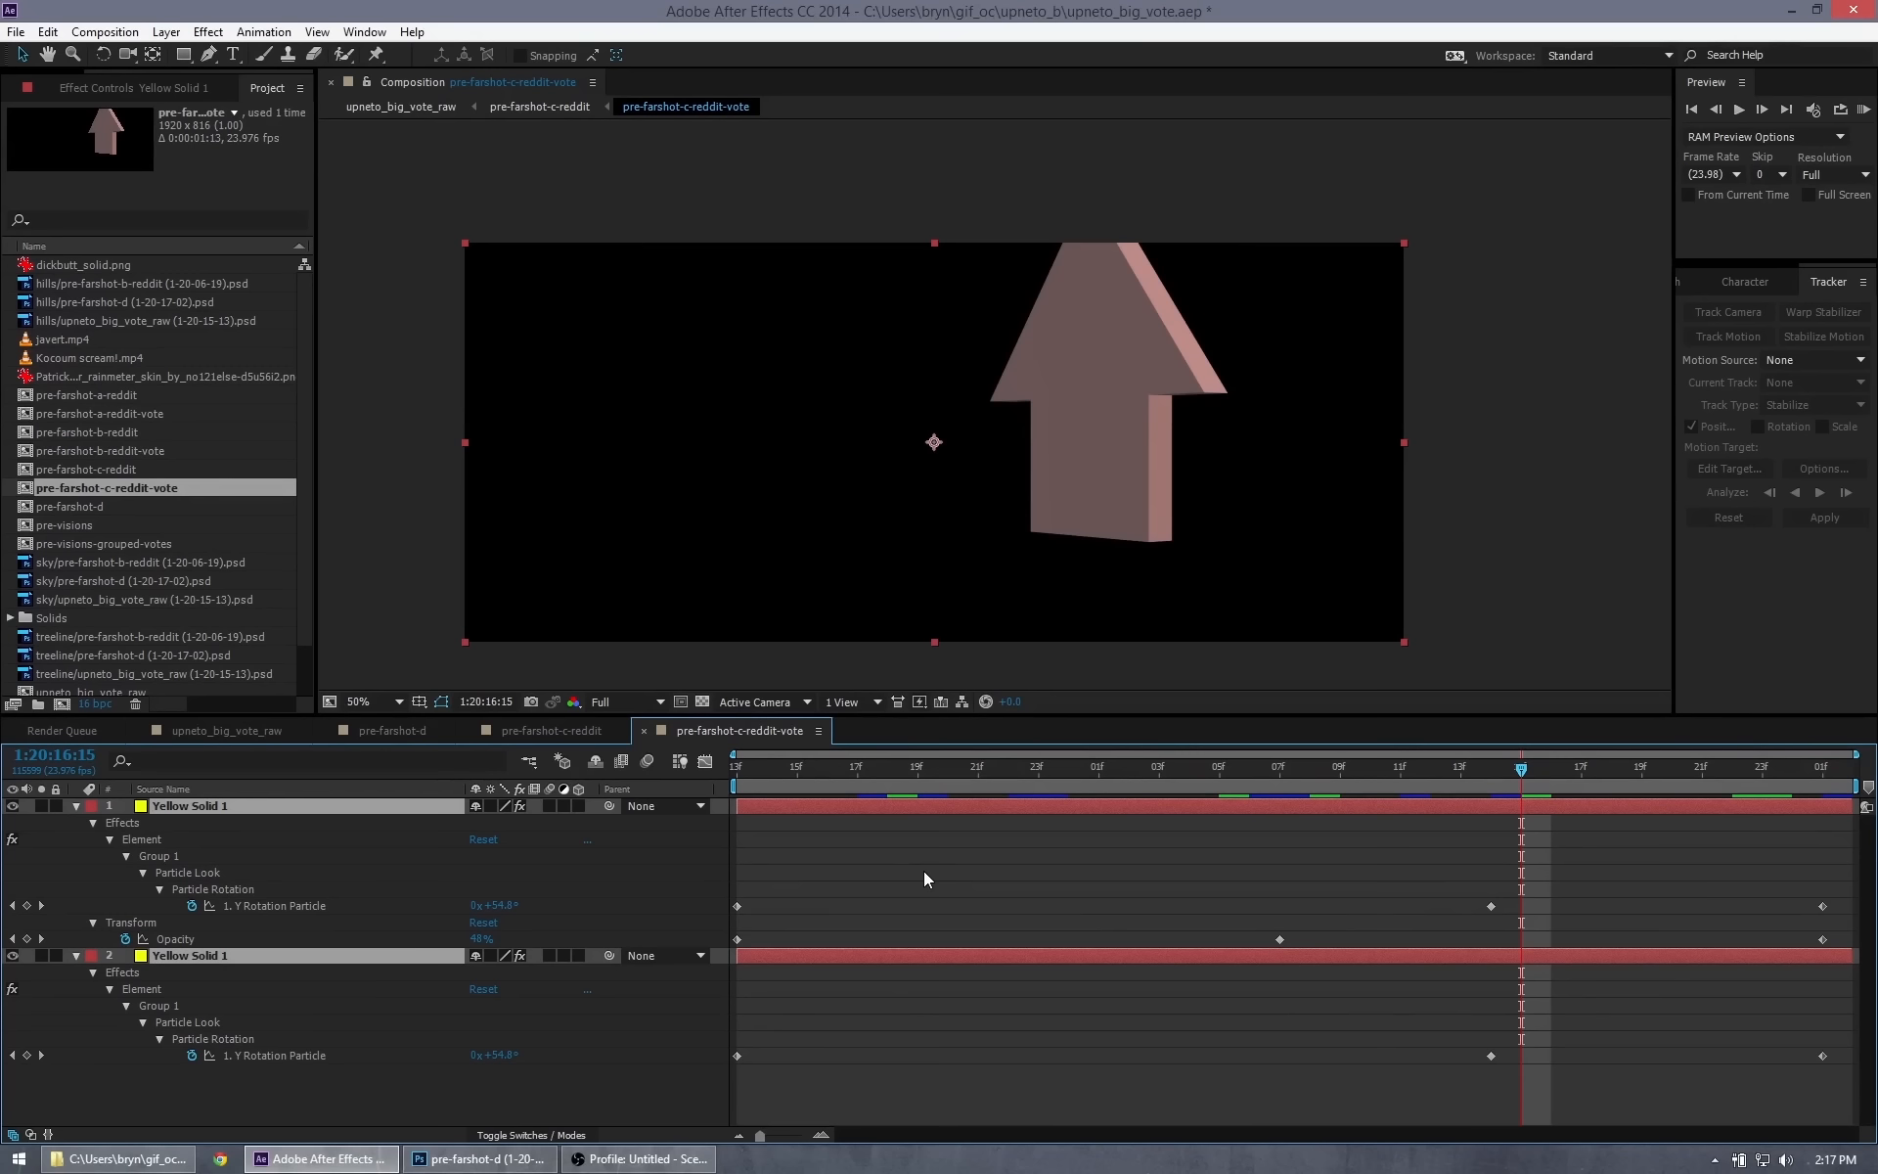
left_click(395, 730)
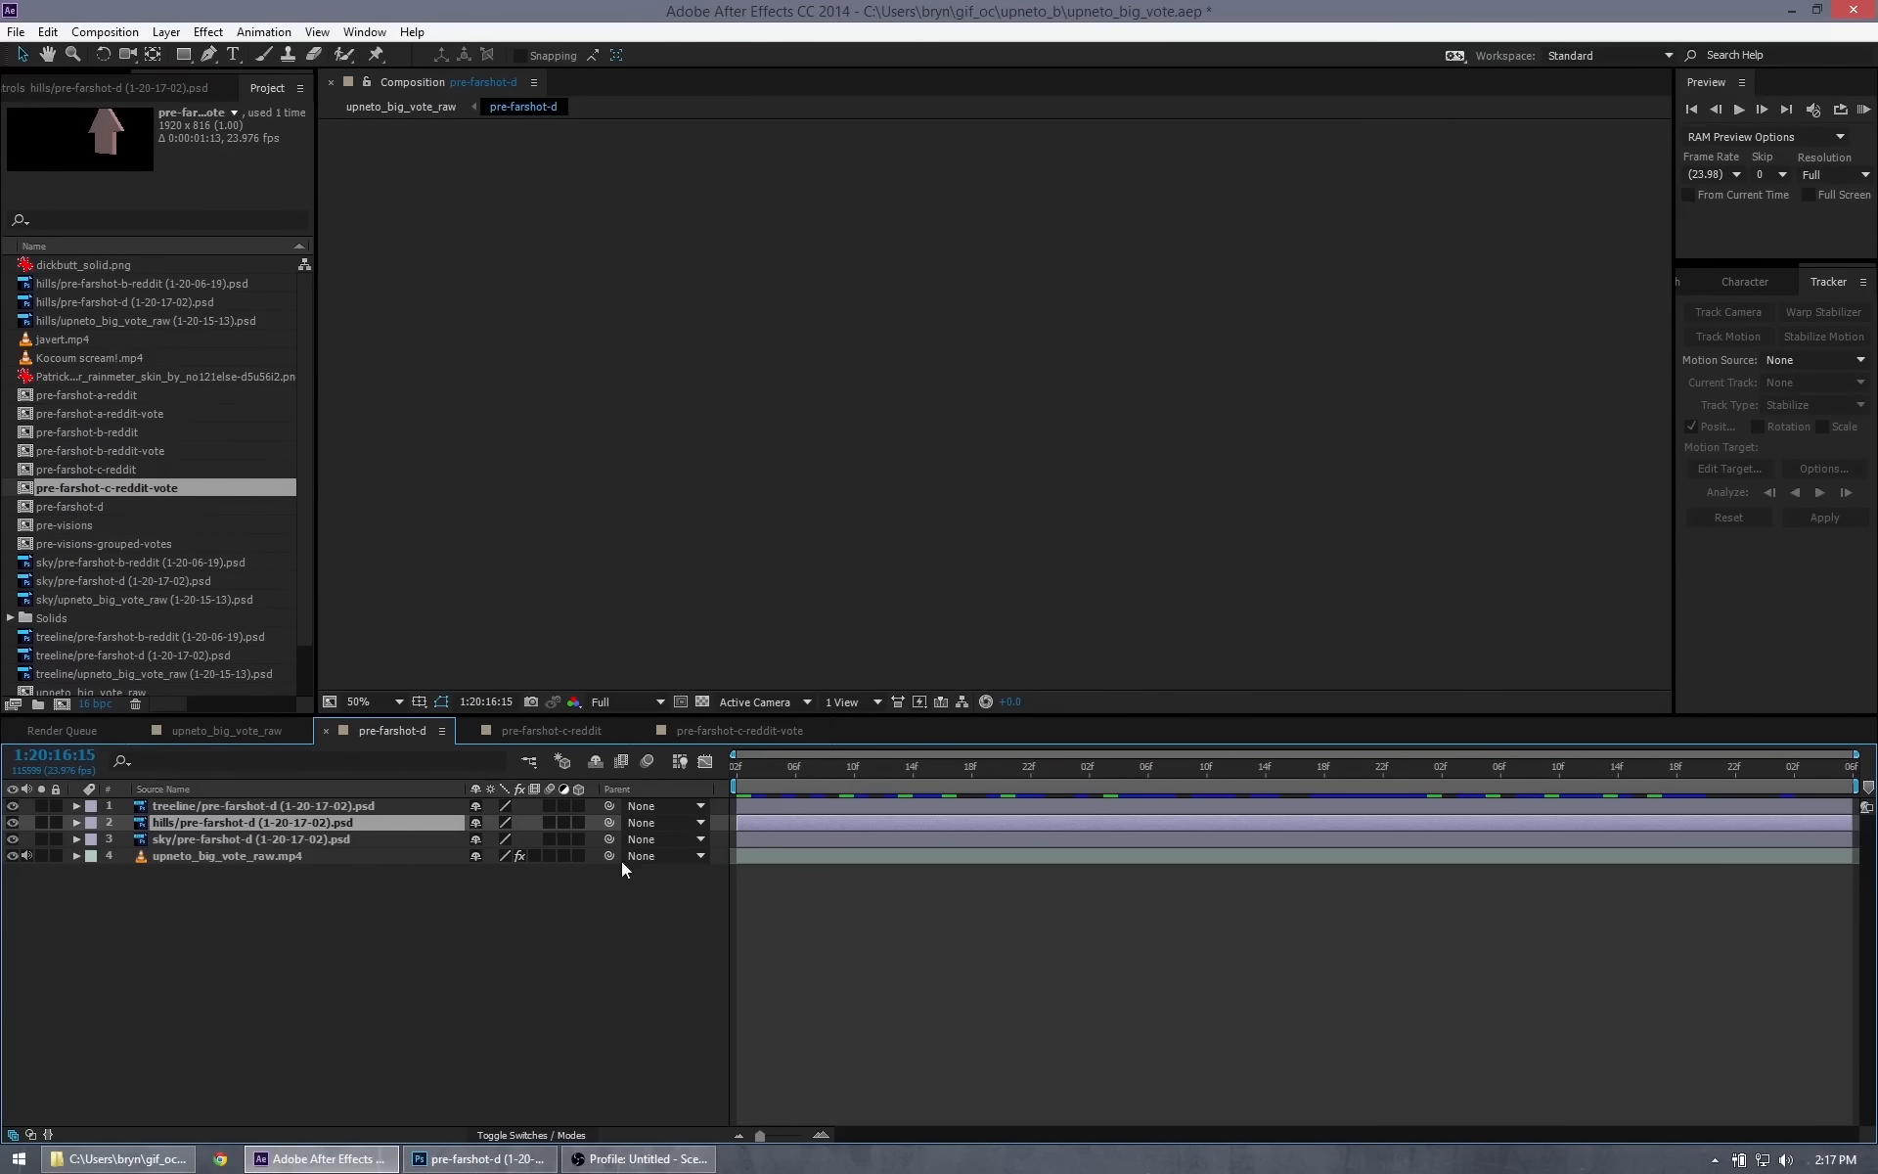
left_click(739, 769)
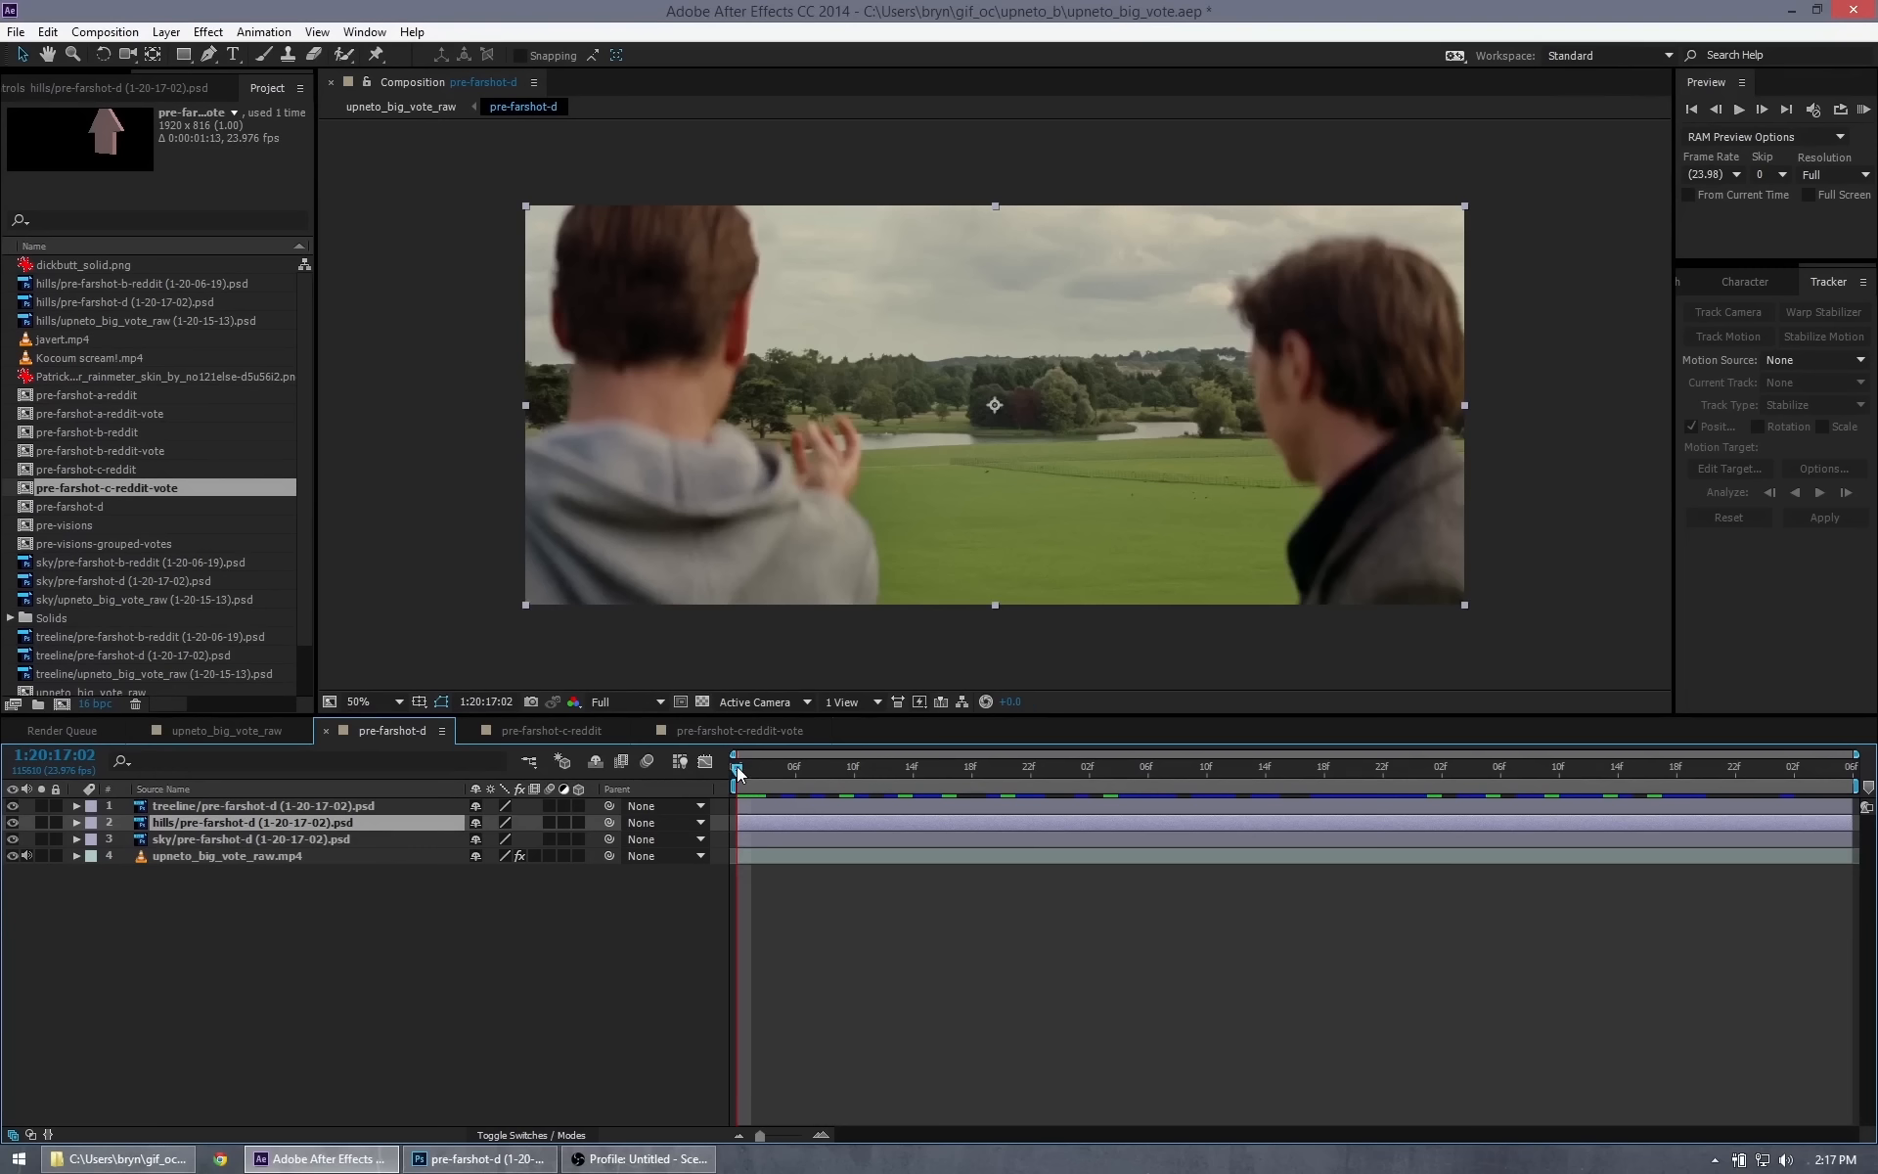
key("ctrl+v")
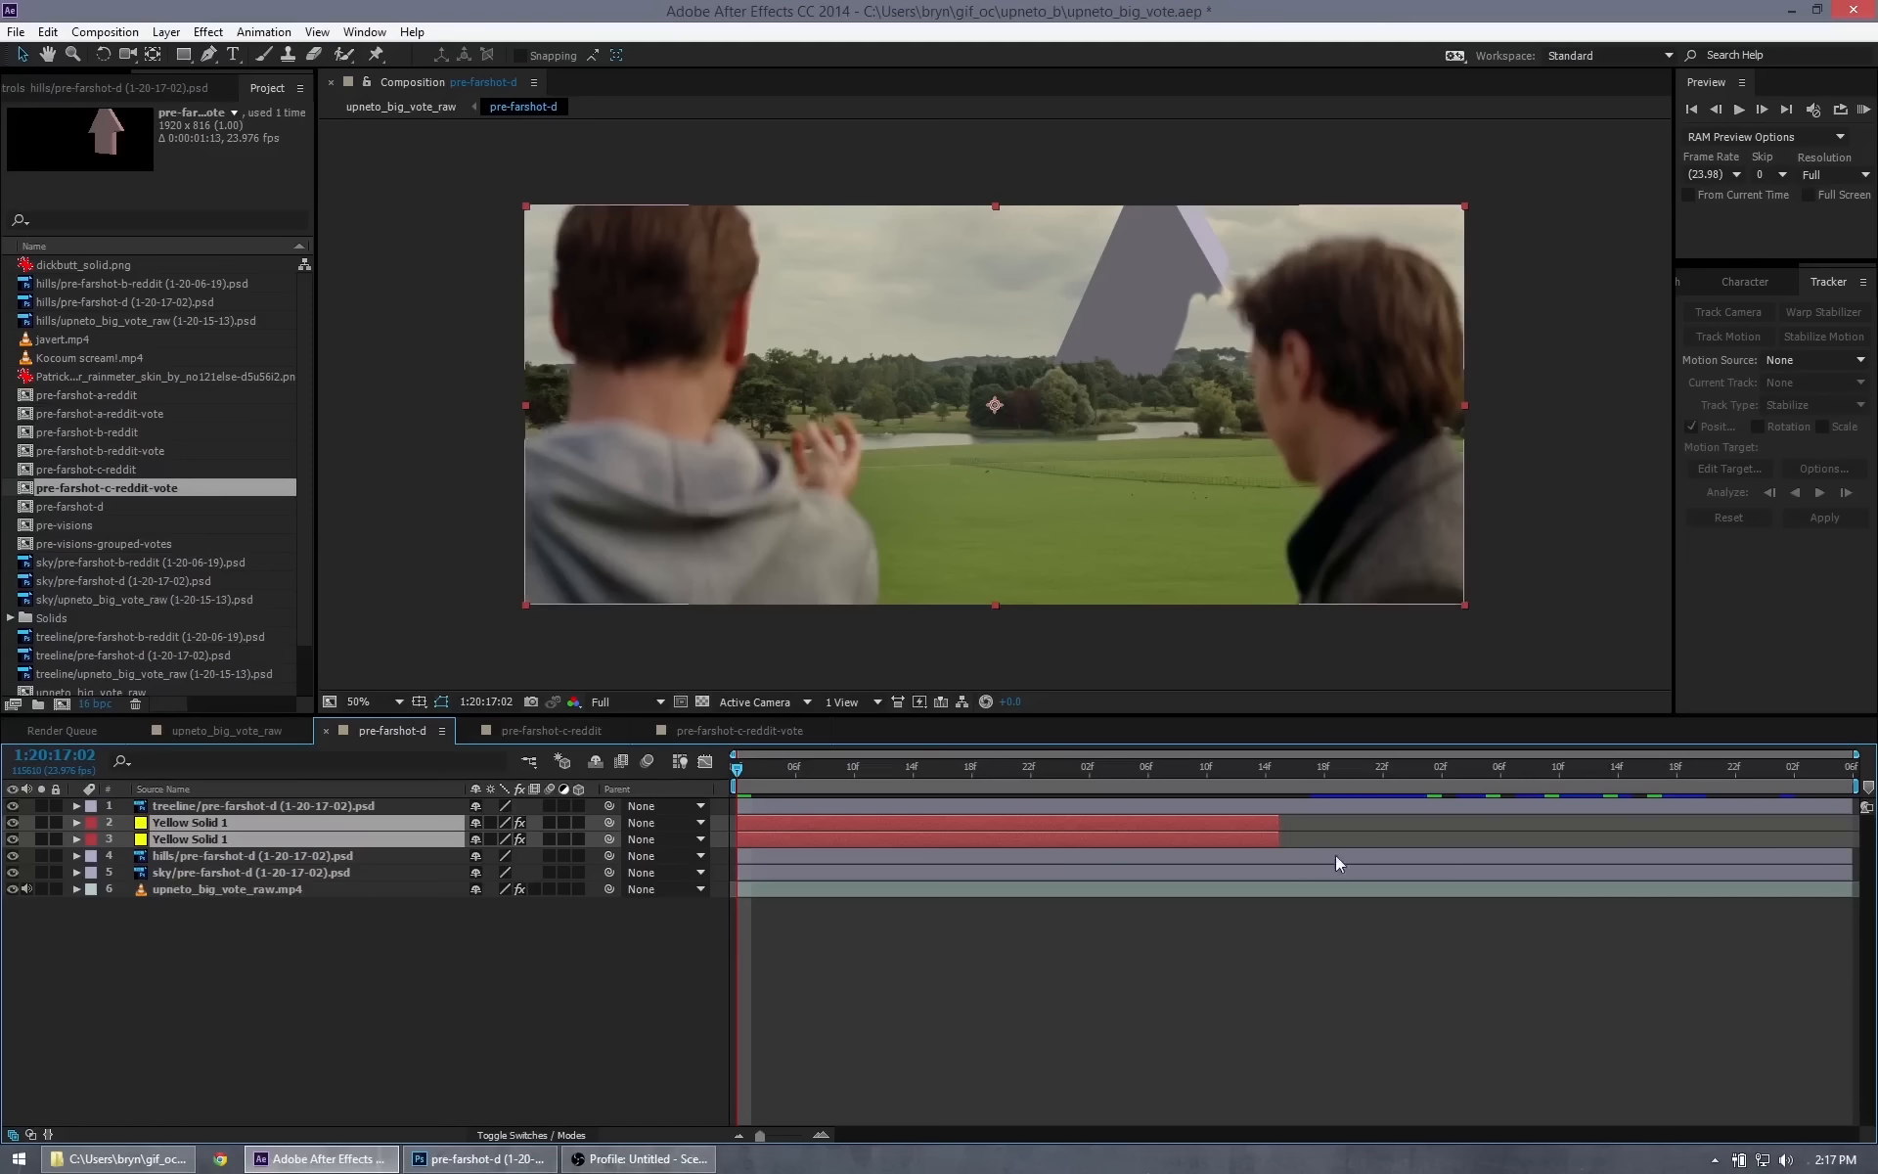
Extend both pasted Yellow Solid 1 layers to the end of pre-farshot-d and scrub through the arrow's motion.
left_click_drag(1278, 821, 1856, 819)
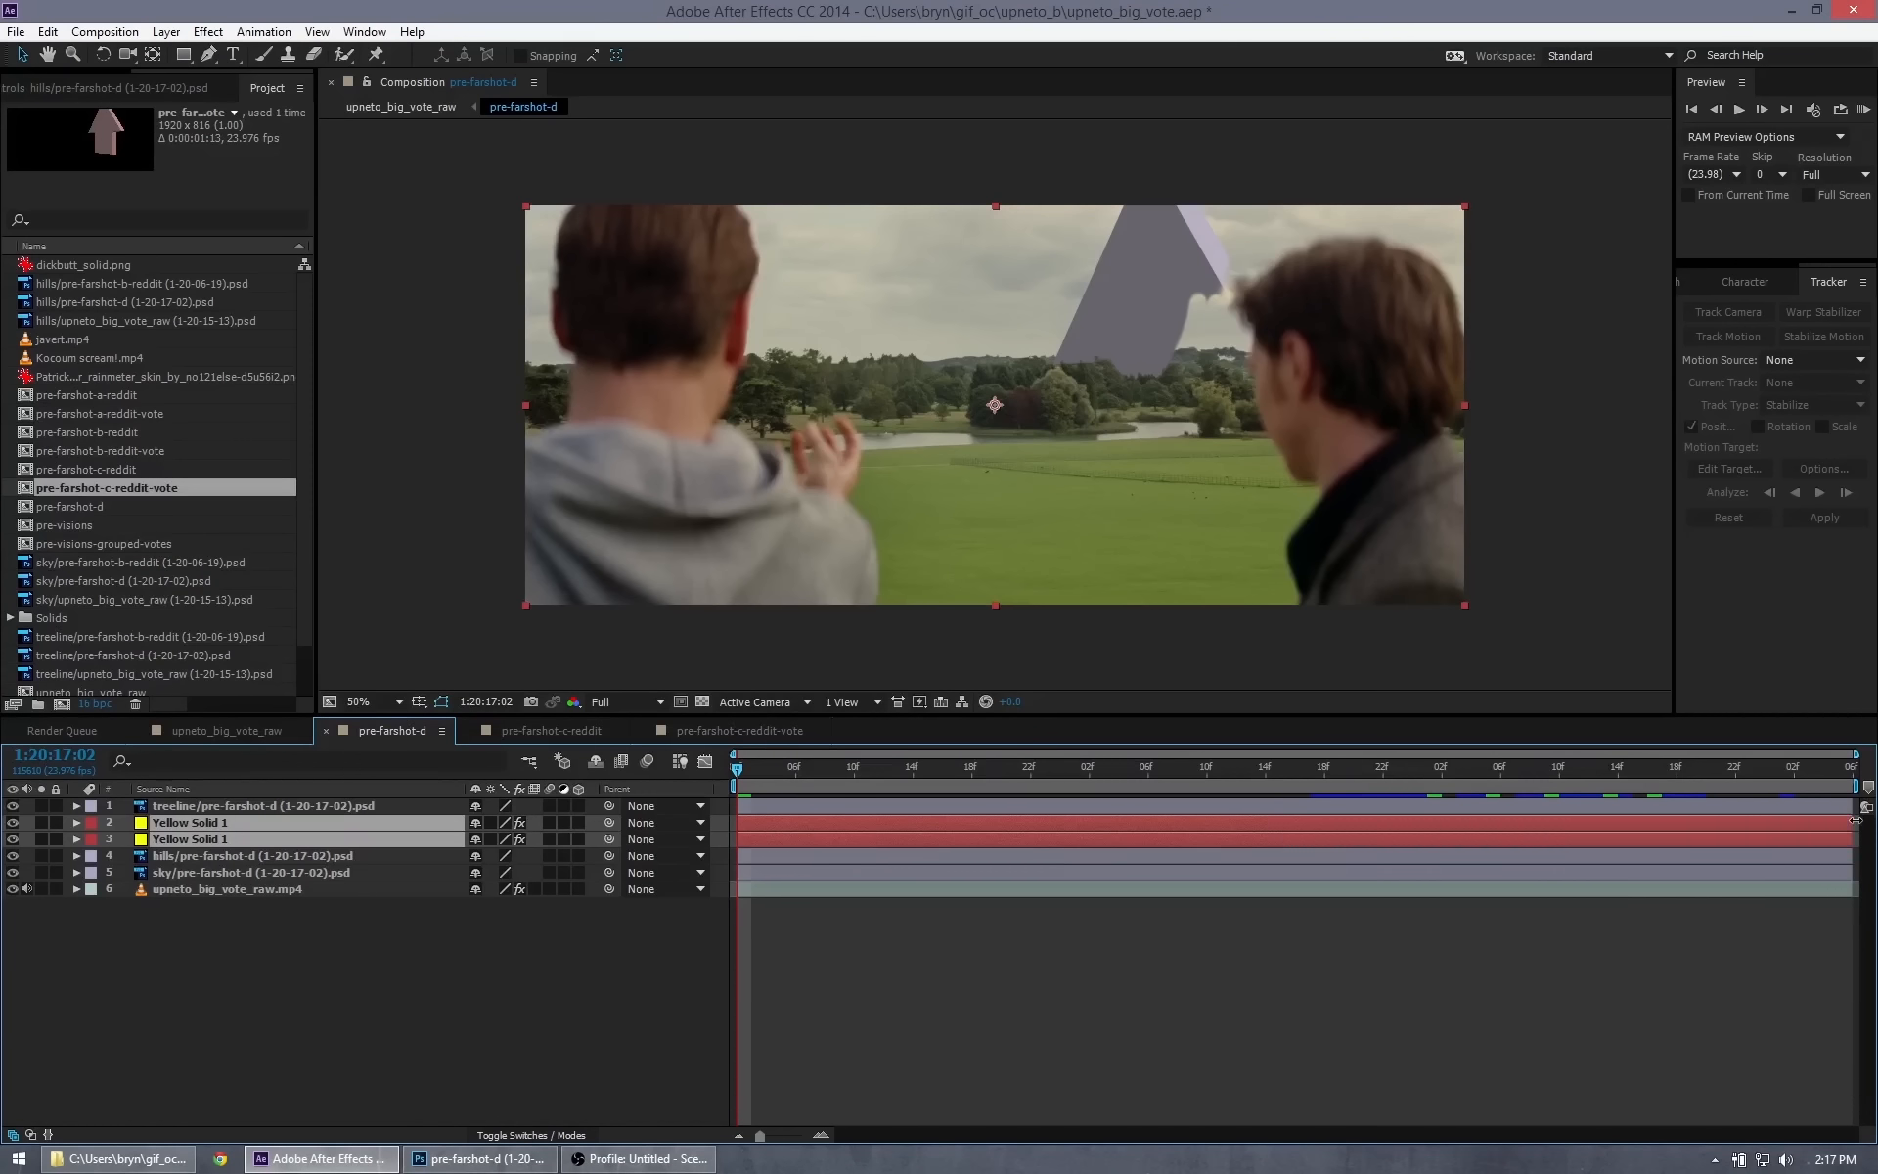
left_click(1770, 767)
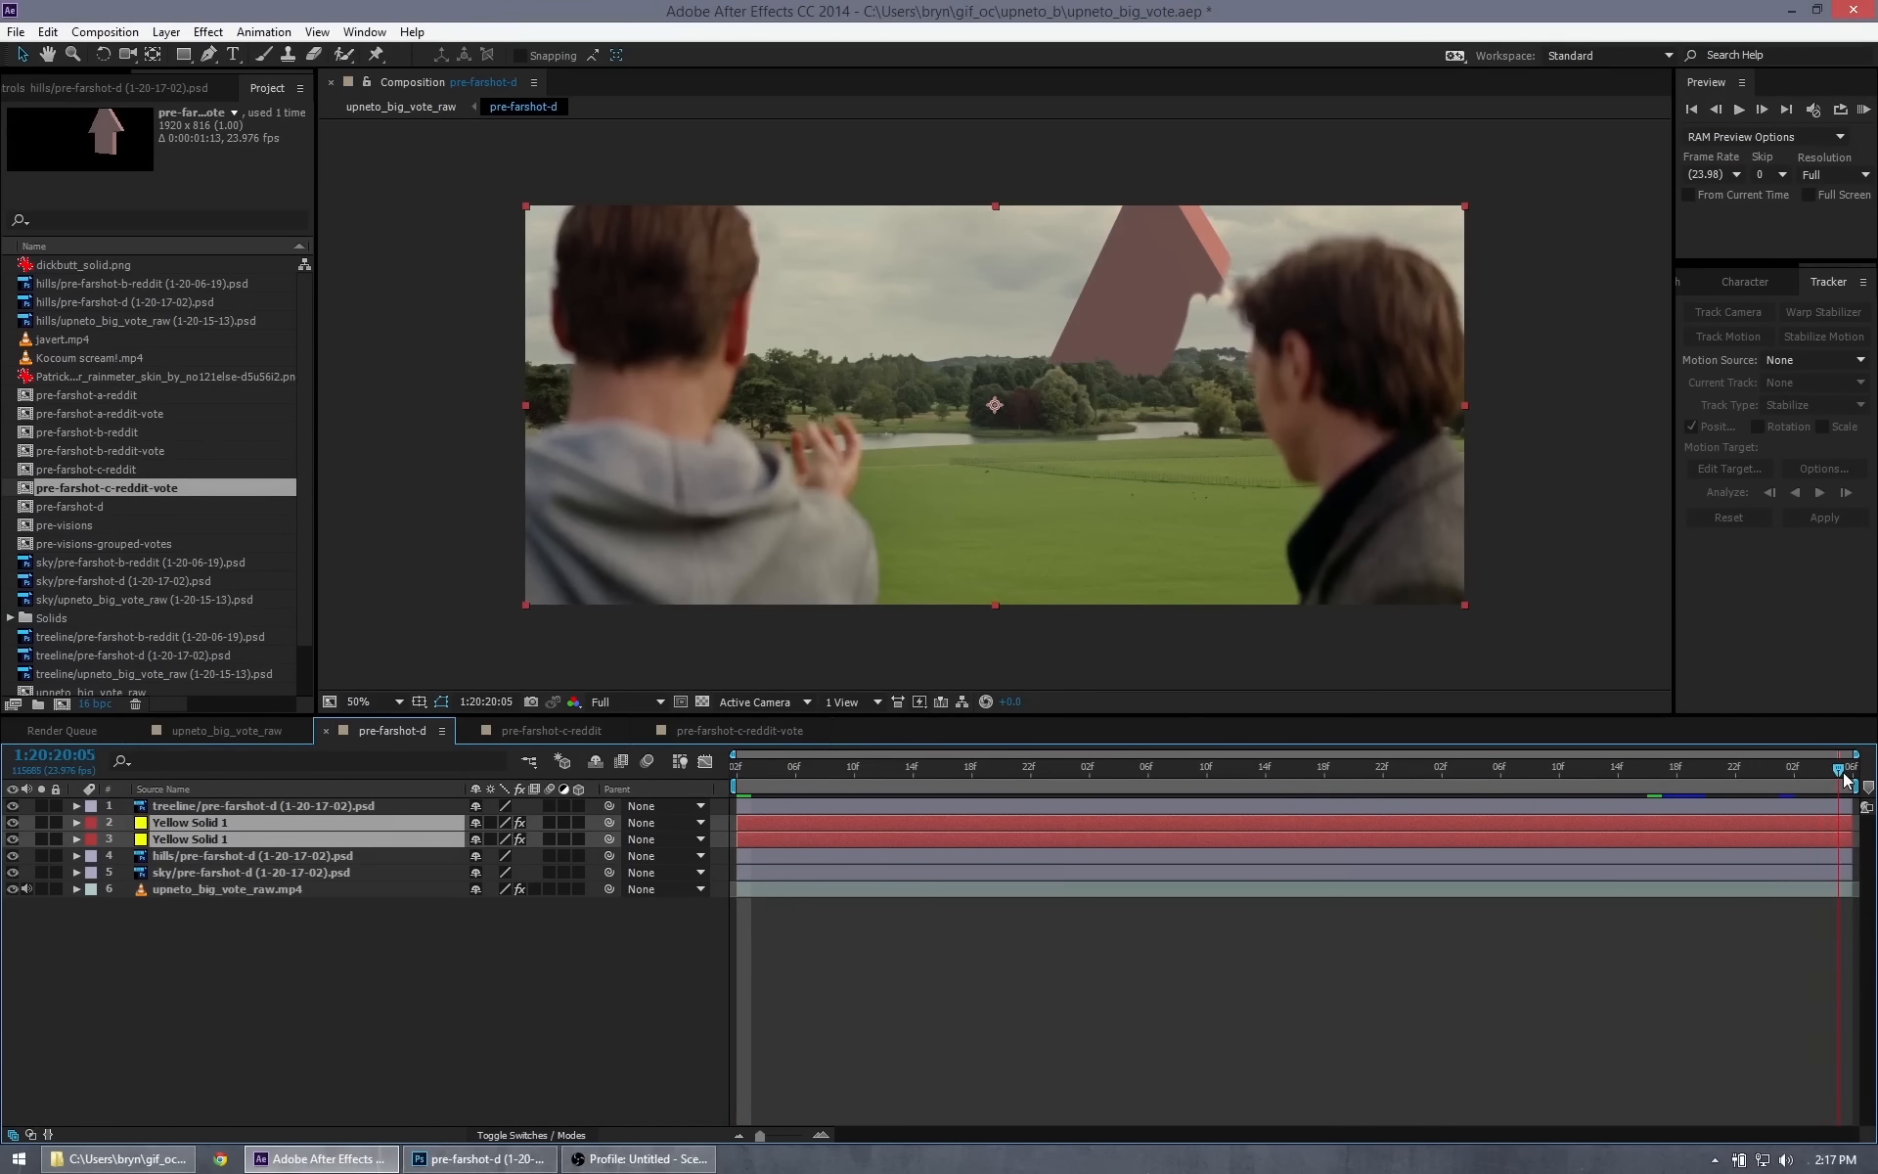
left_click(1559, 767)
left_click(1195, 768)
left_click_drag(1457, 769, 1851, 765)
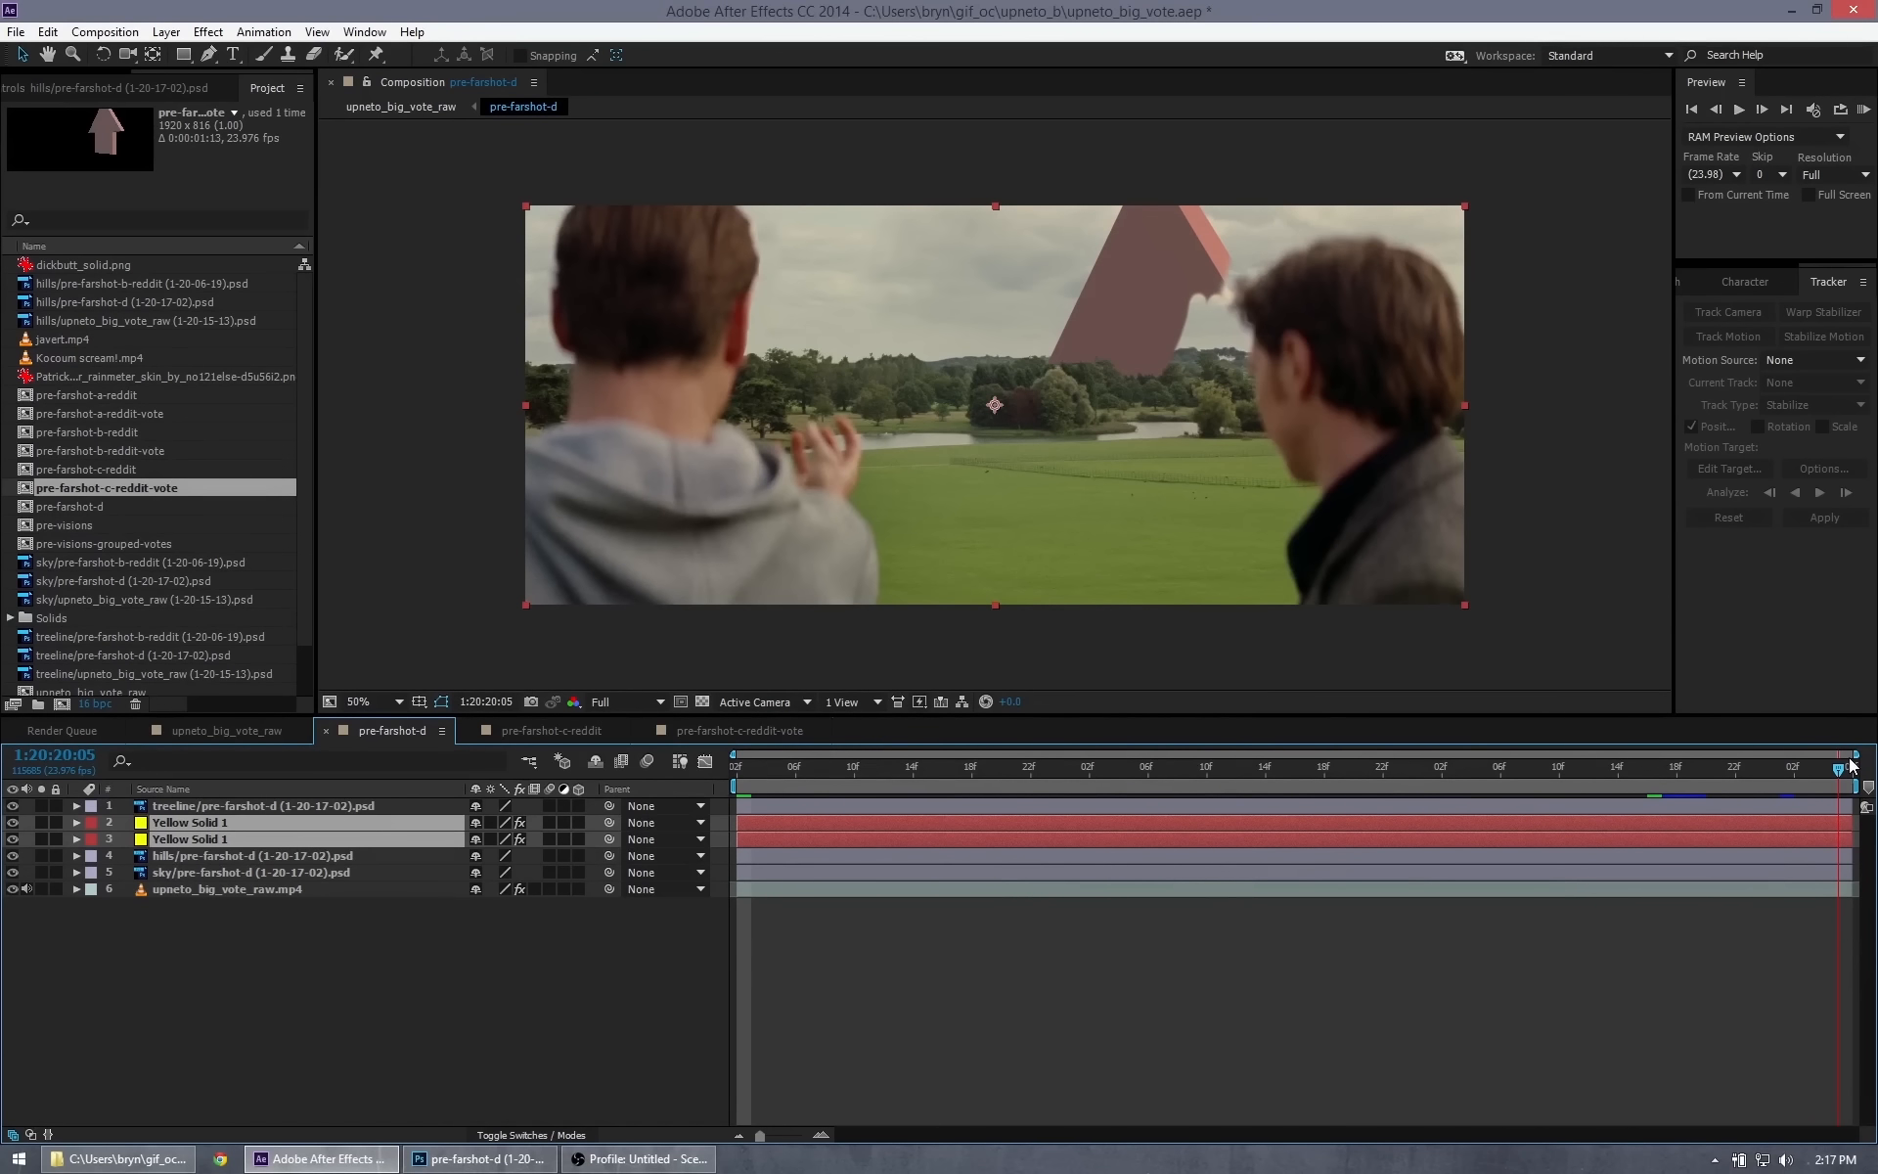
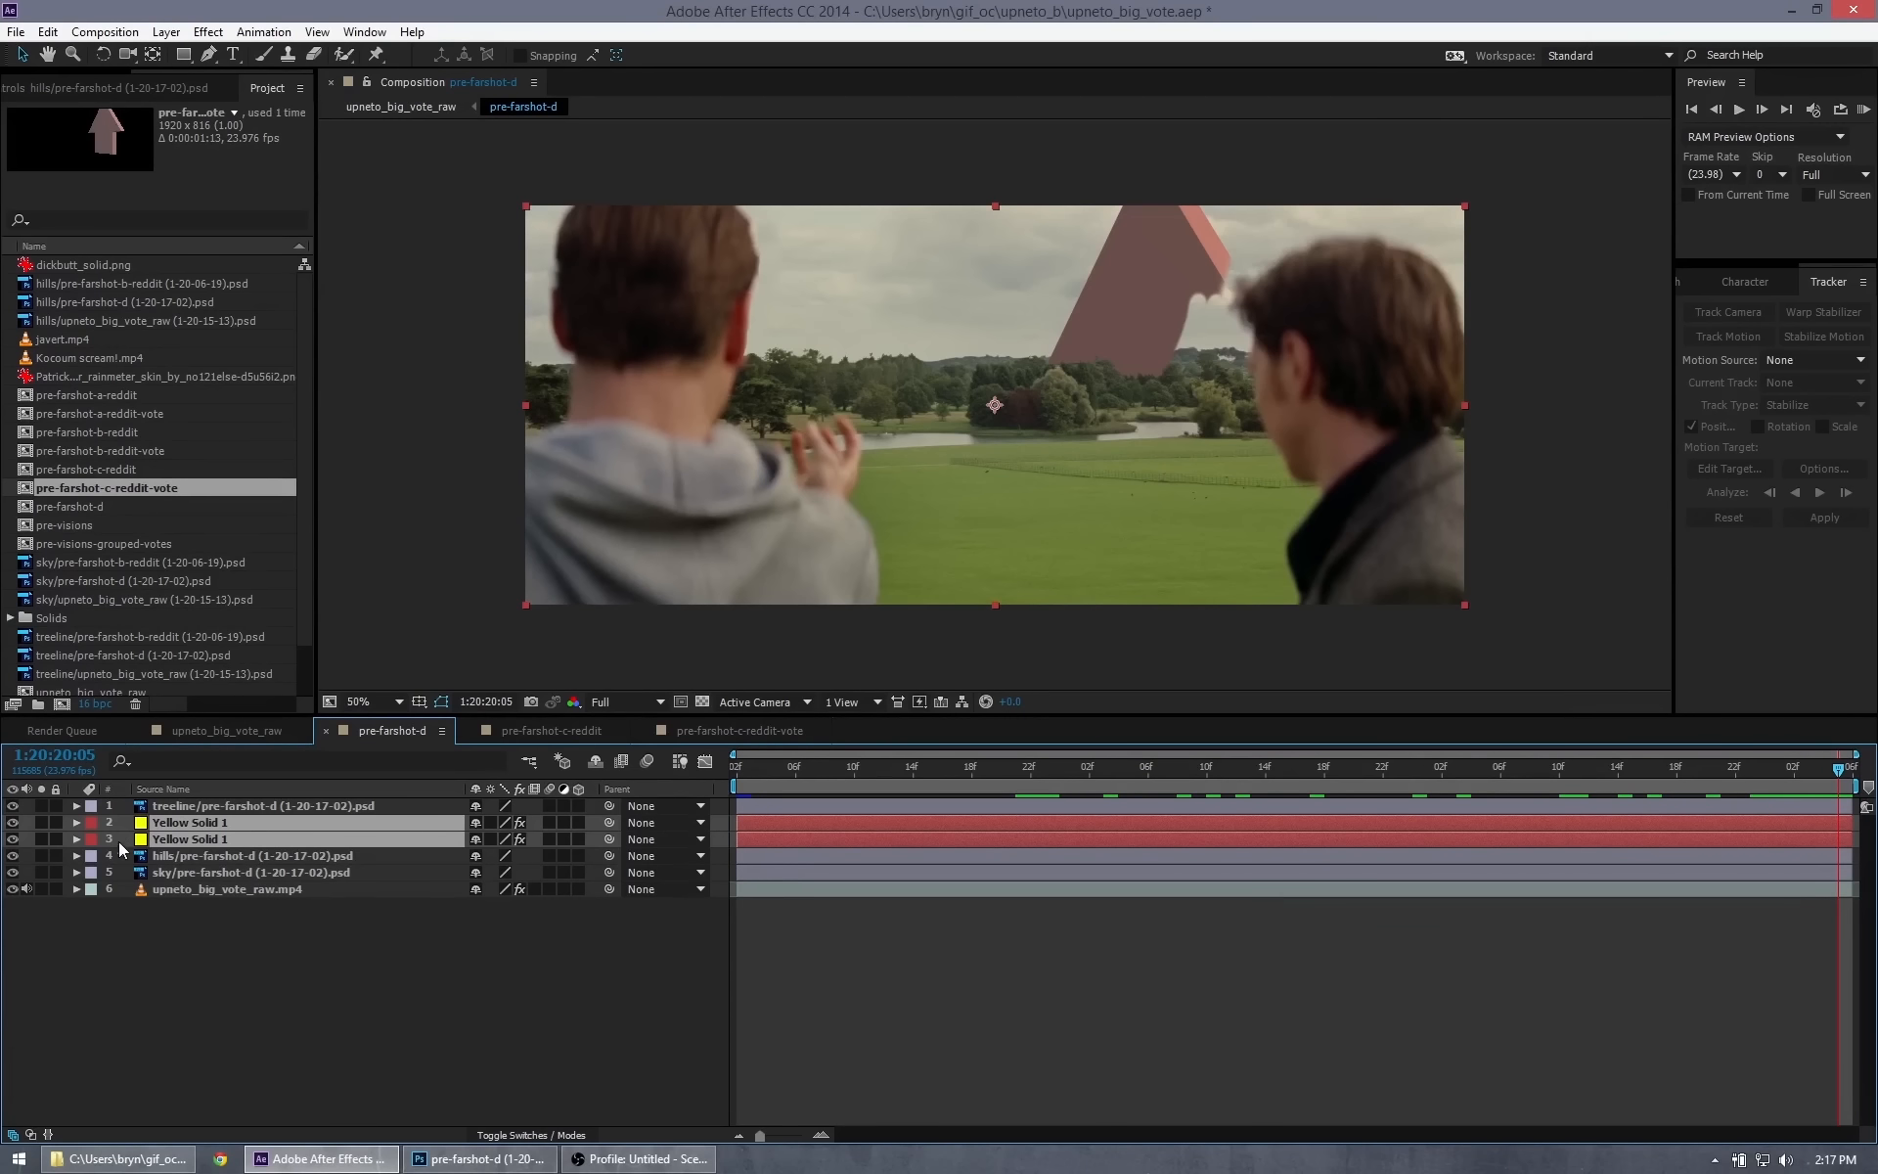
Pre-compose the two Yellow Solid 1 layers into a new composition named pre-farshot-d-vote, moving all attributes into it.
right_click(183, 827)
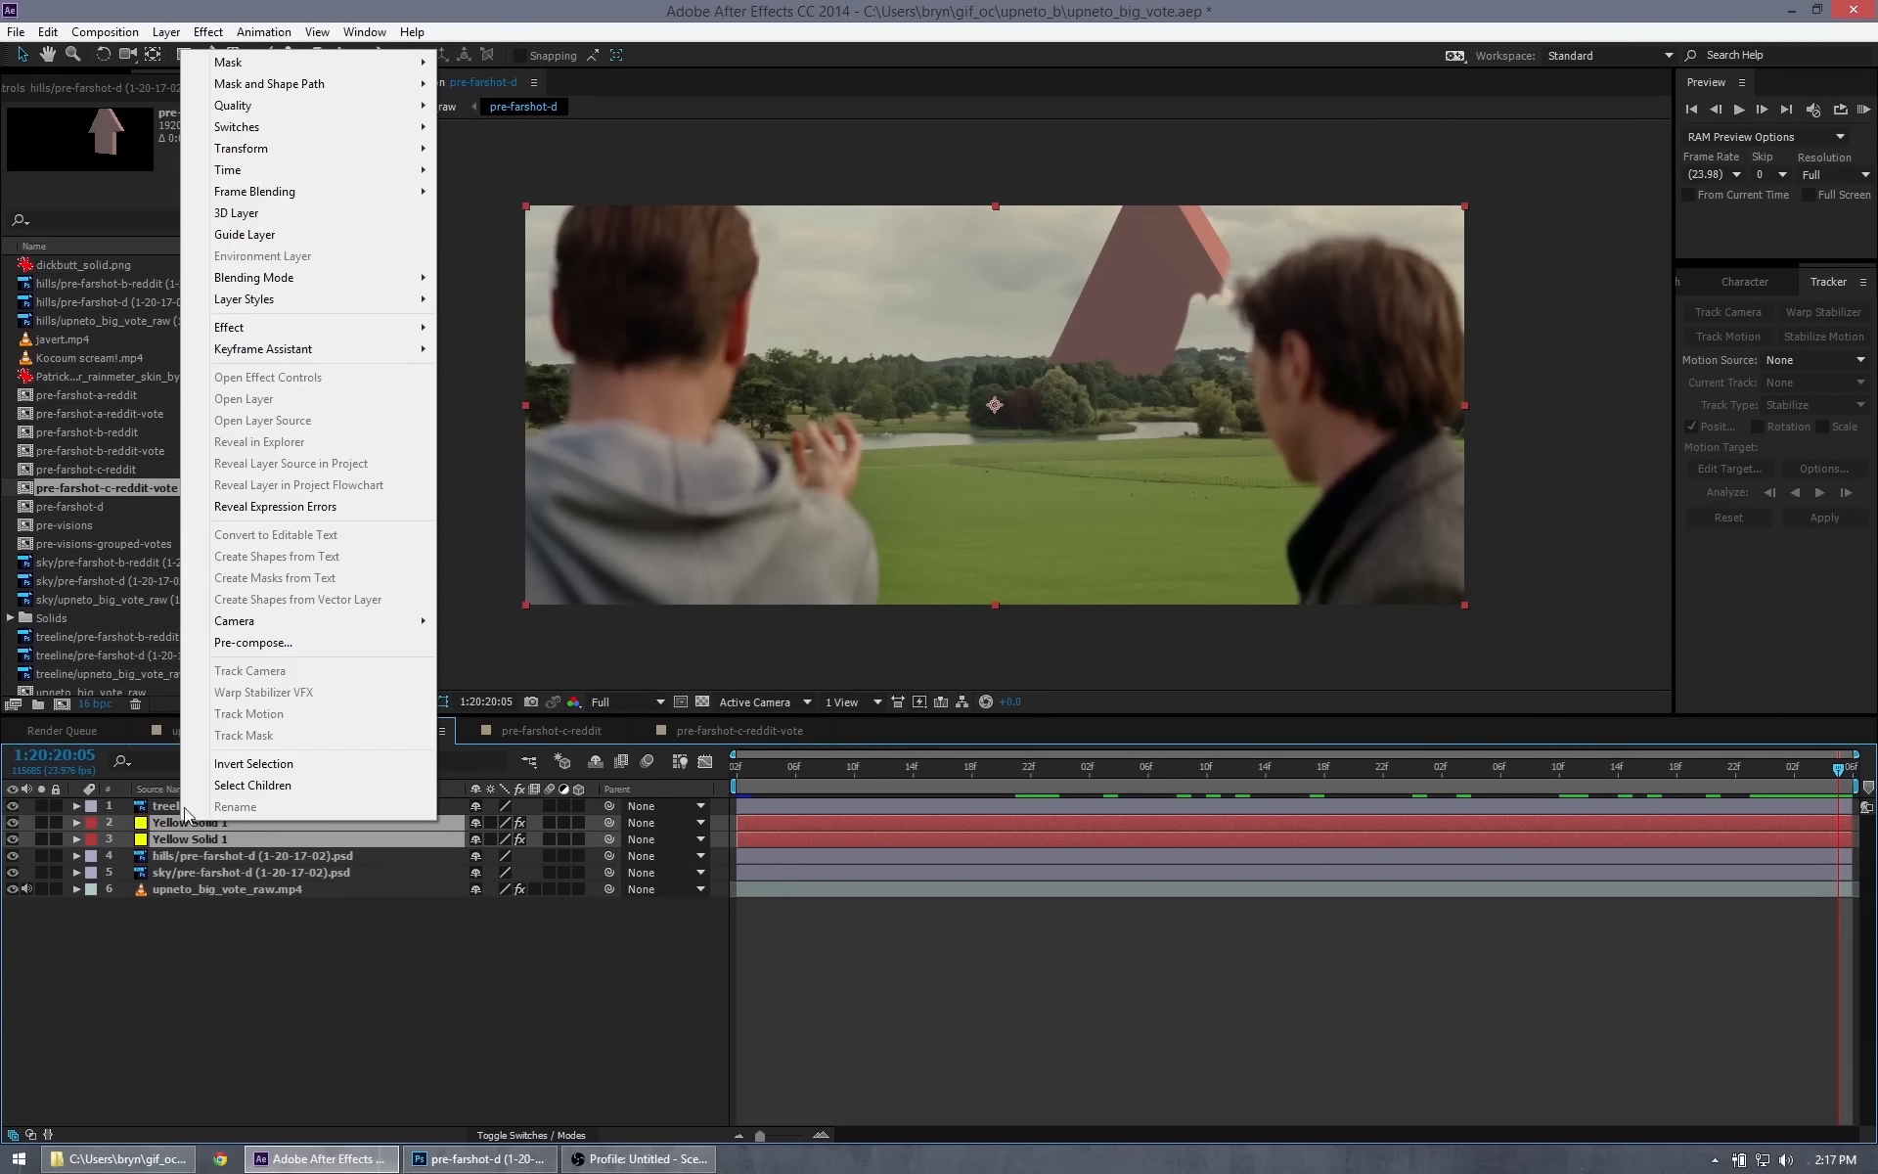
left_click(260, 642)
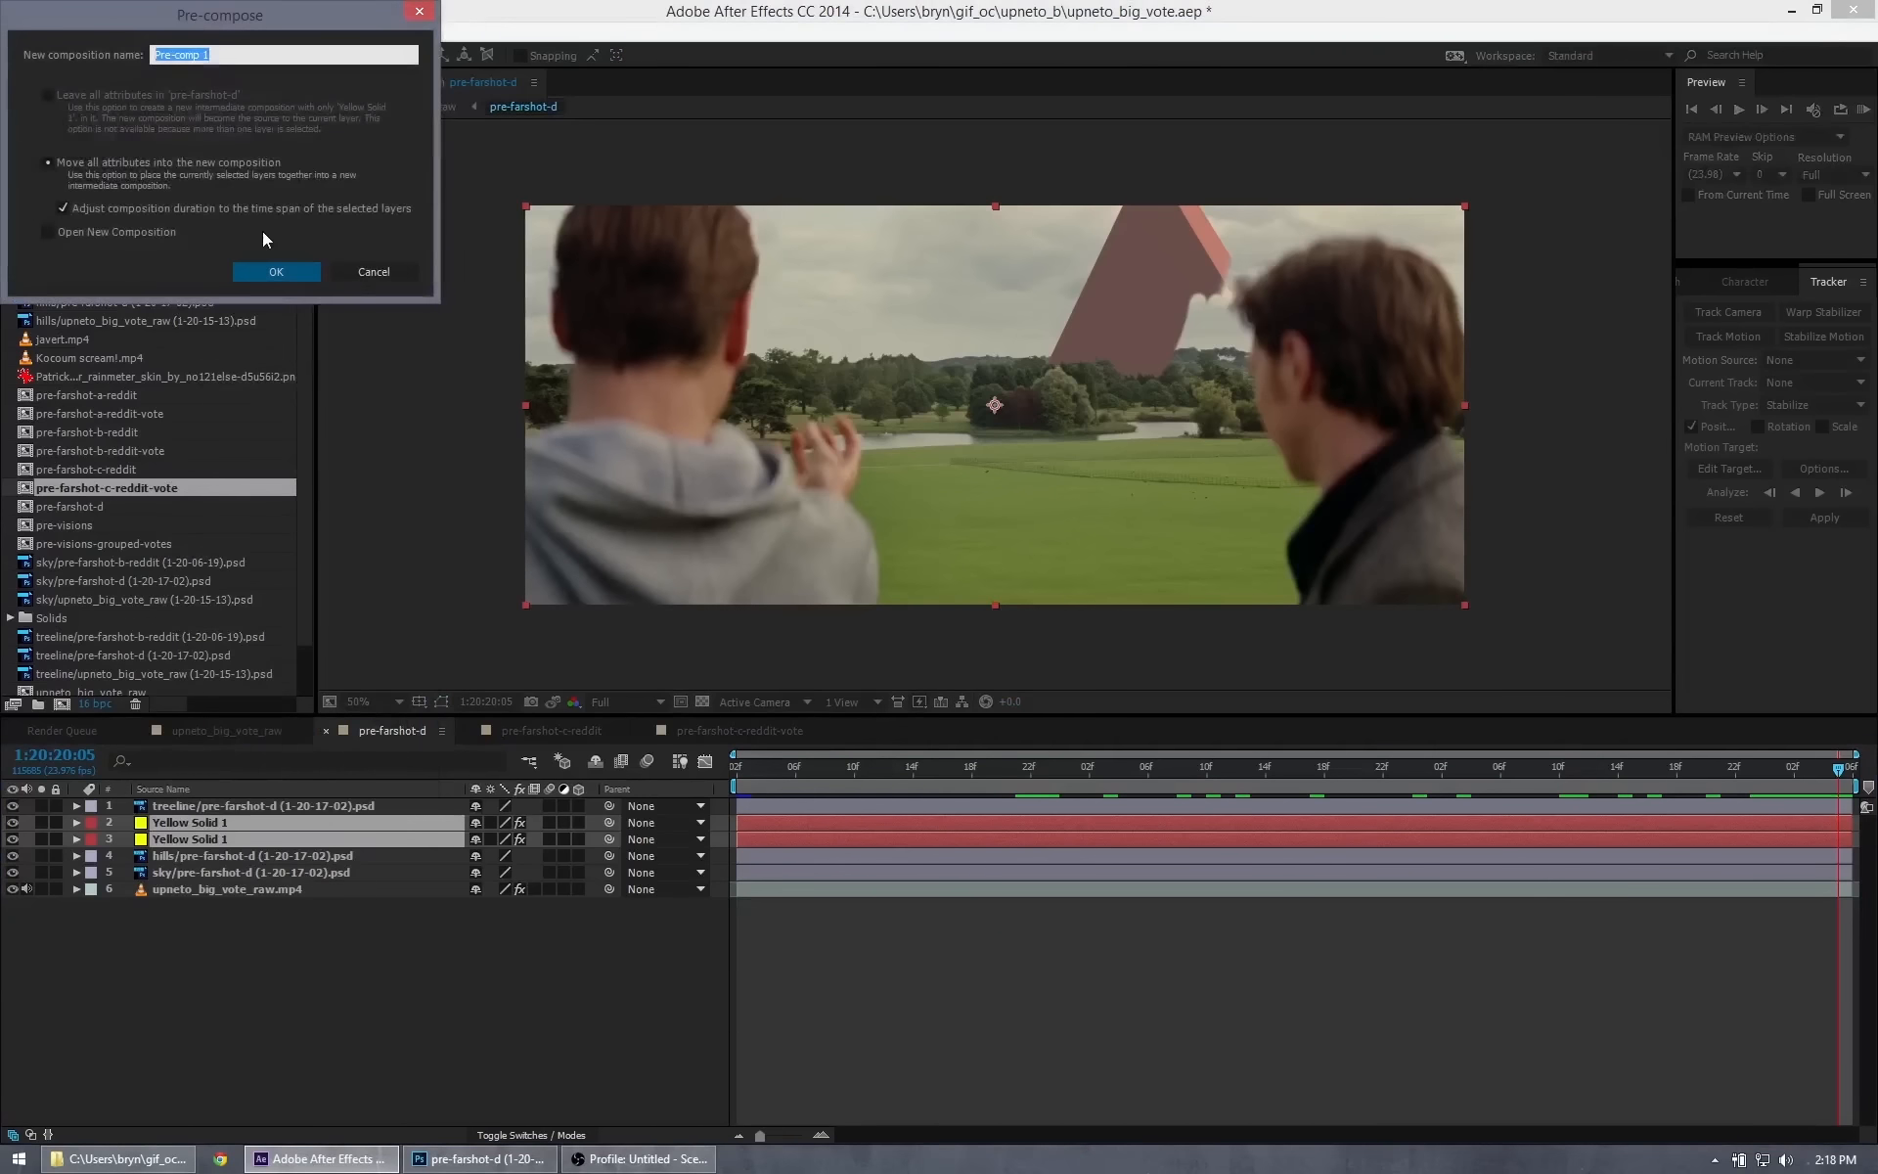
type(";pre")
key("BackSpace")
key("BackSpace")
key("BackSpace")
type("pre")
key("Return")
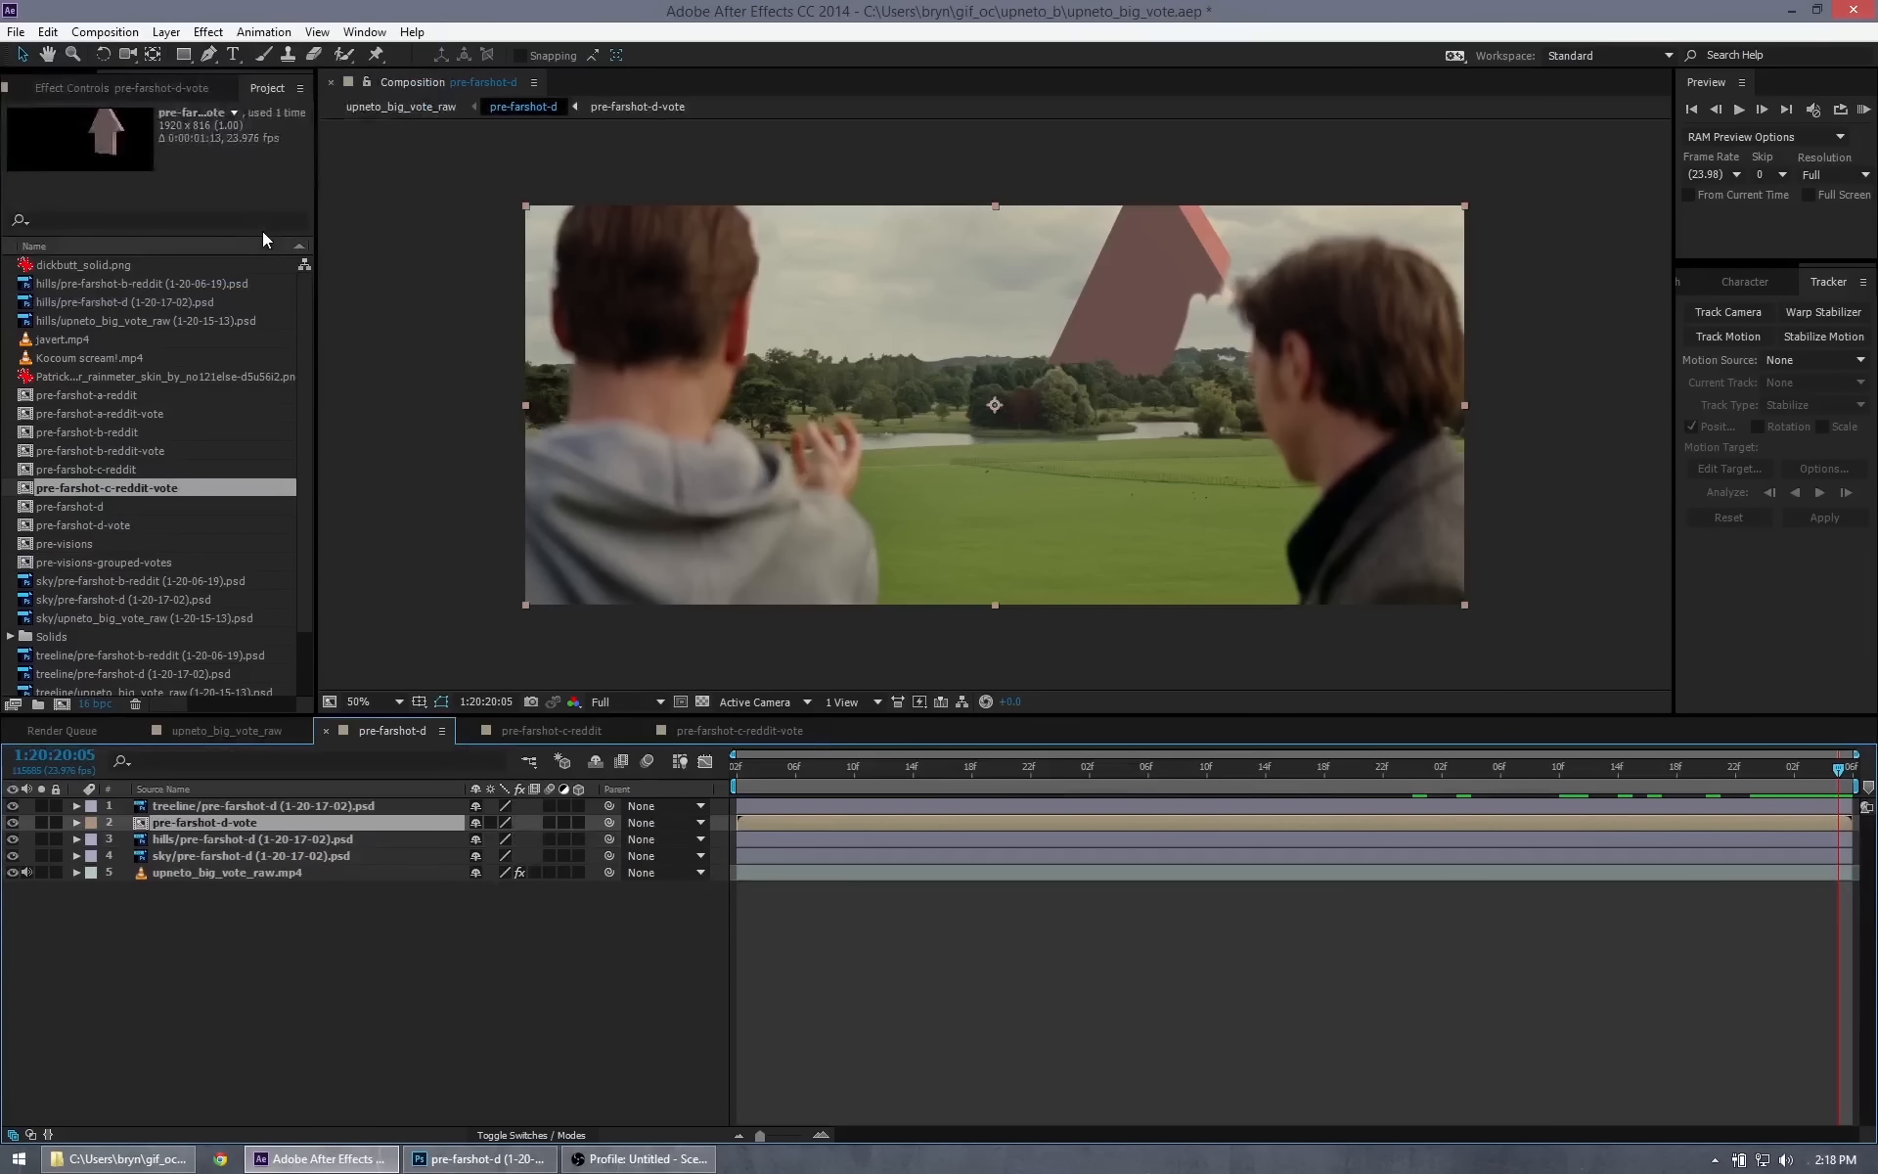
Open the pre-farshot-d-vote composition and expand the lower Yellow Solid 1 layer's Element effect to Group 1's Particle Rotation properties.
double_click(174, 825)
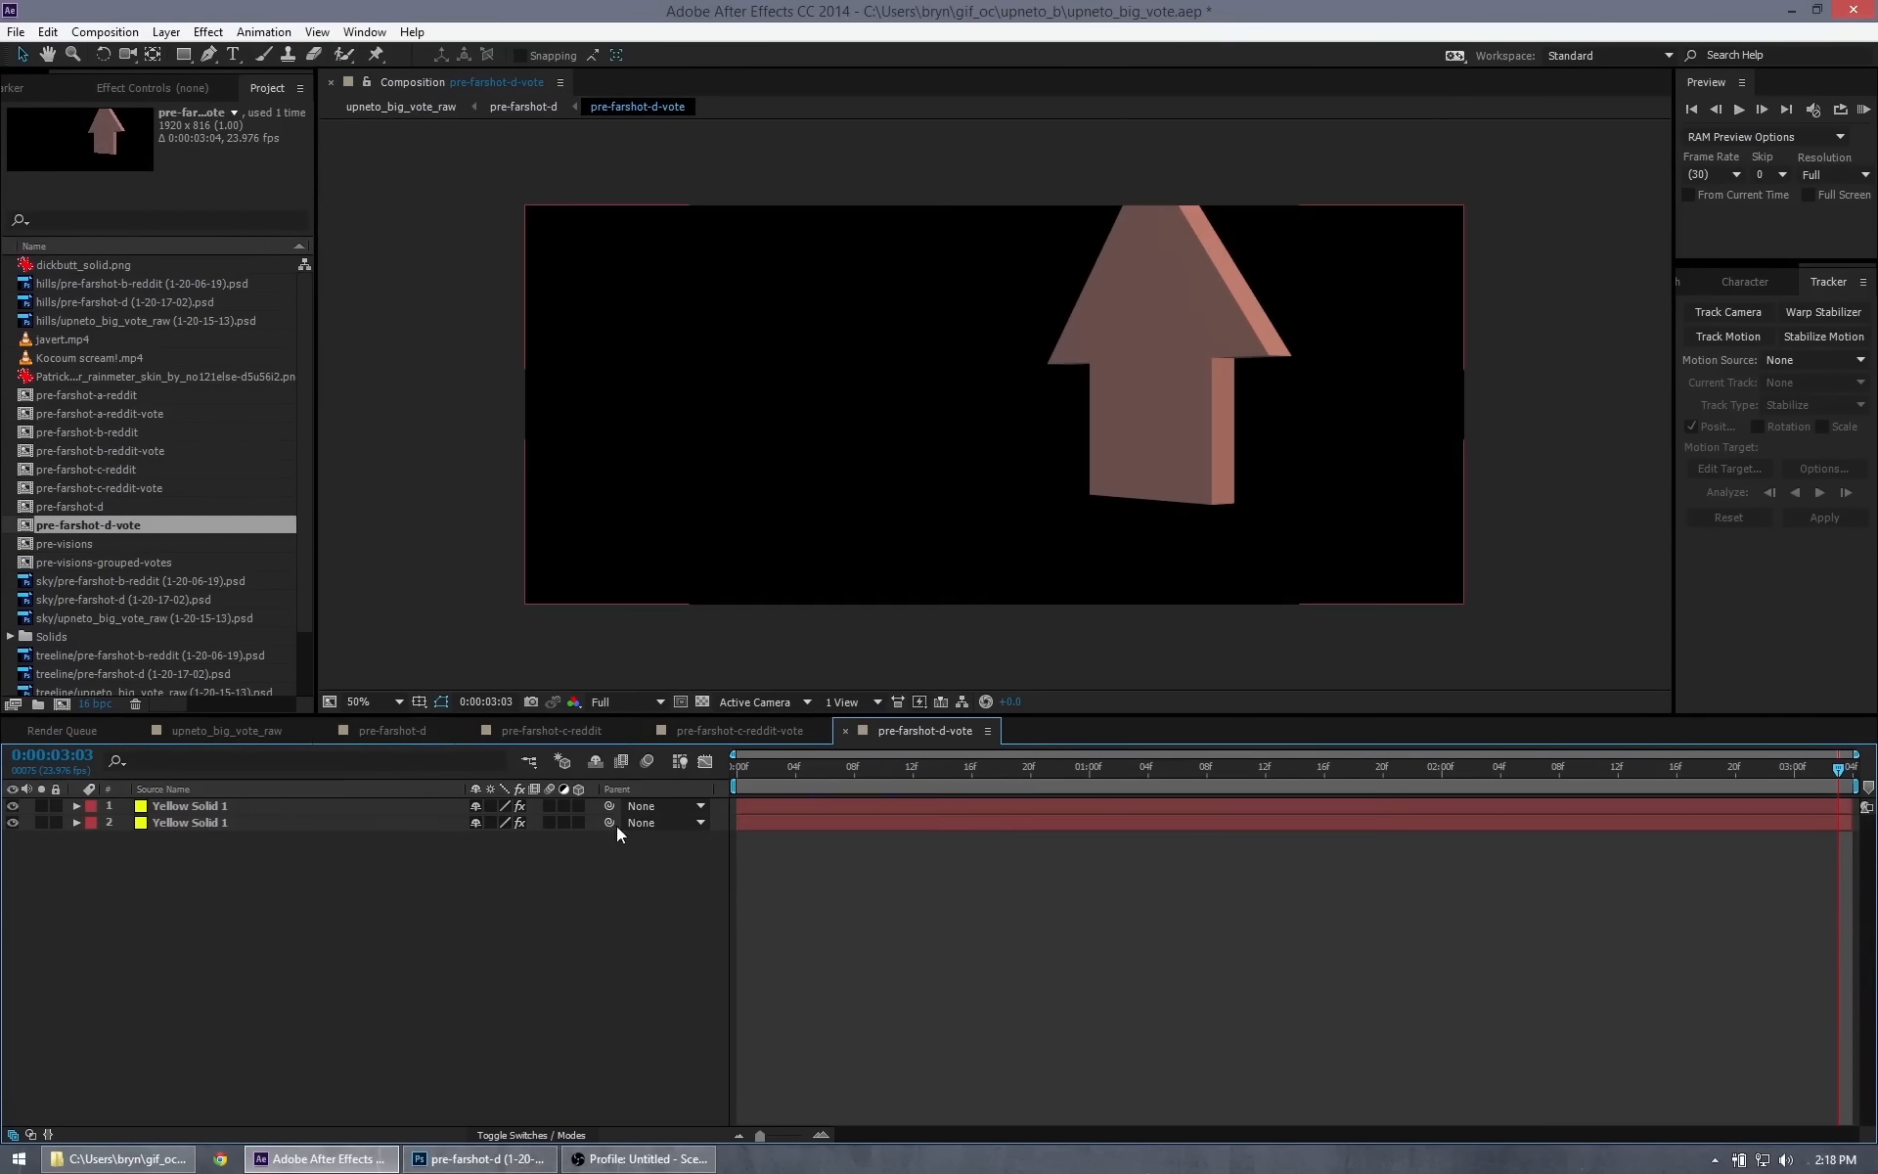
left_click(78, 806)
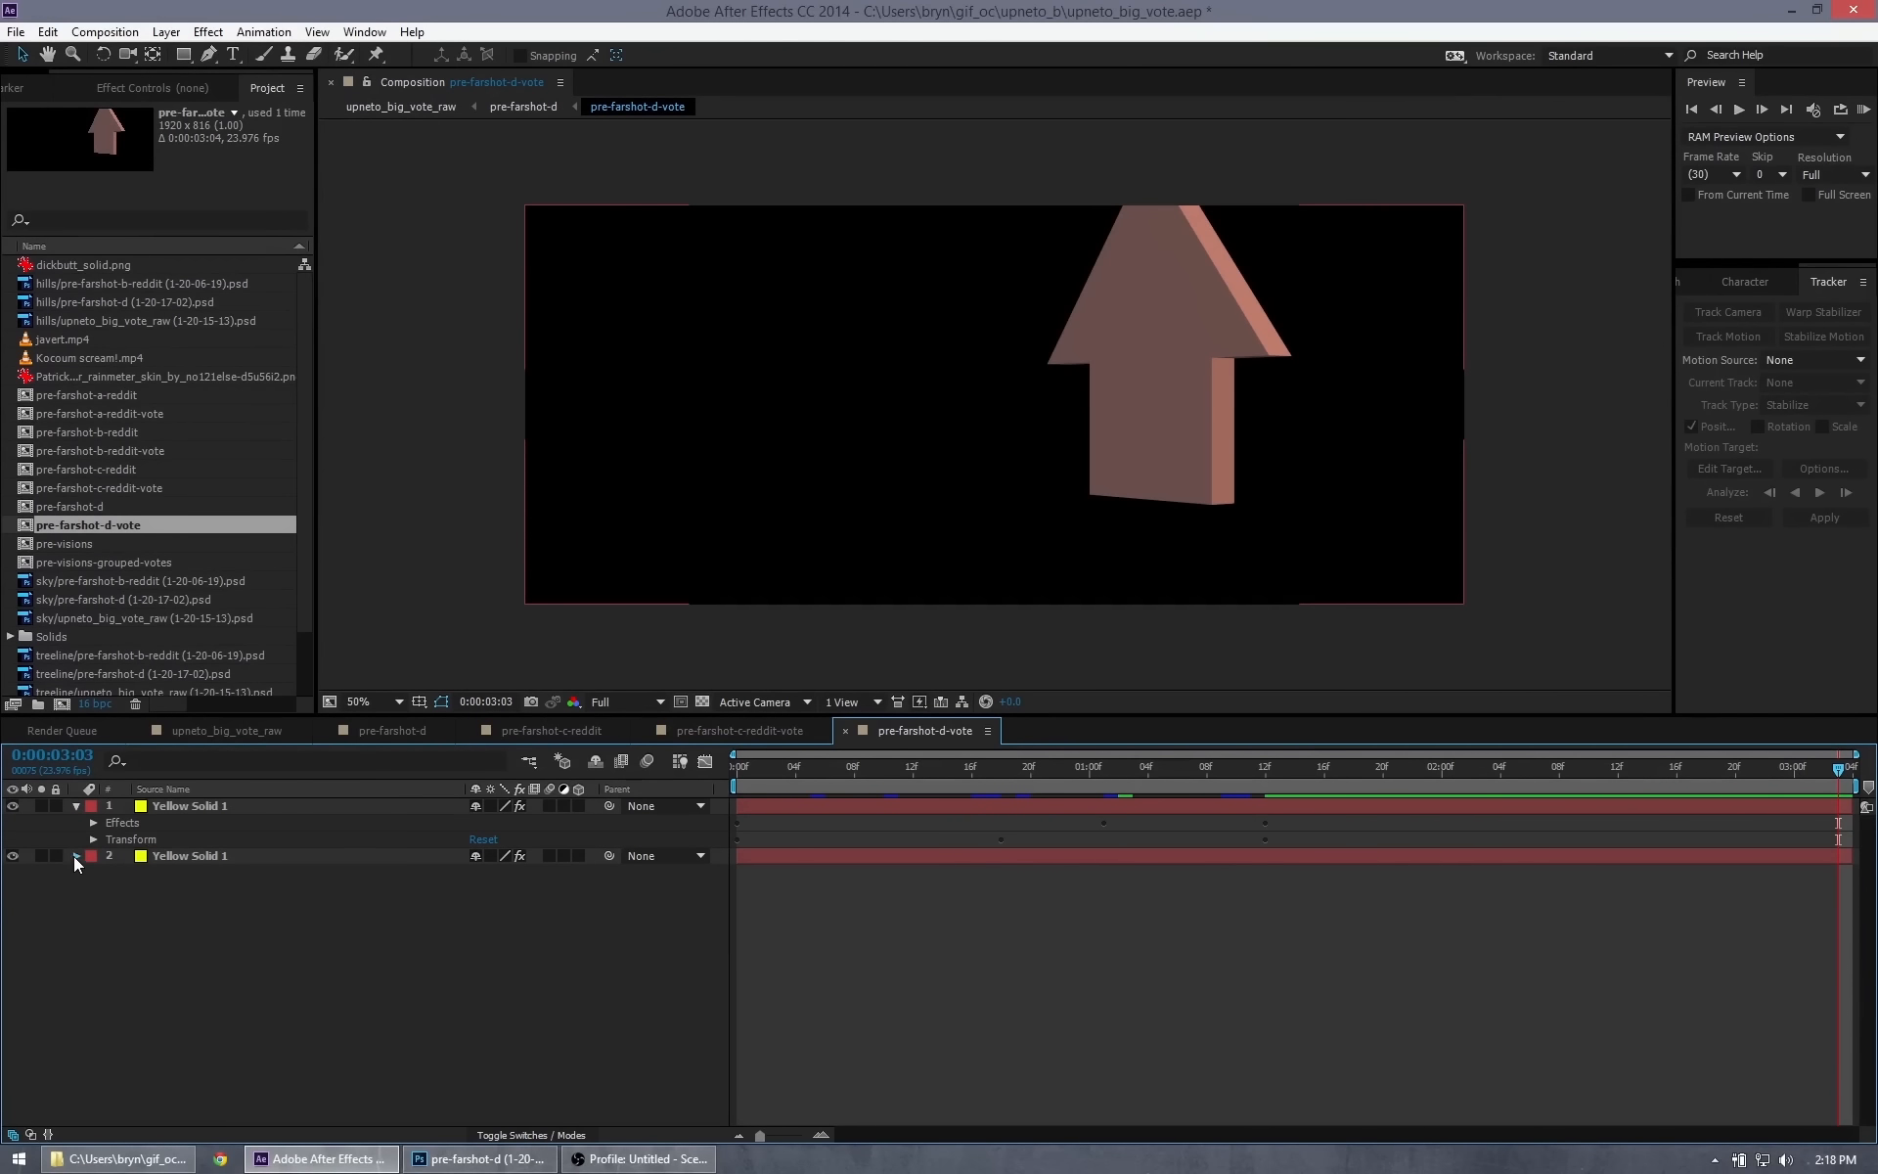
left_click(76, 855)
left_click(92, 889)
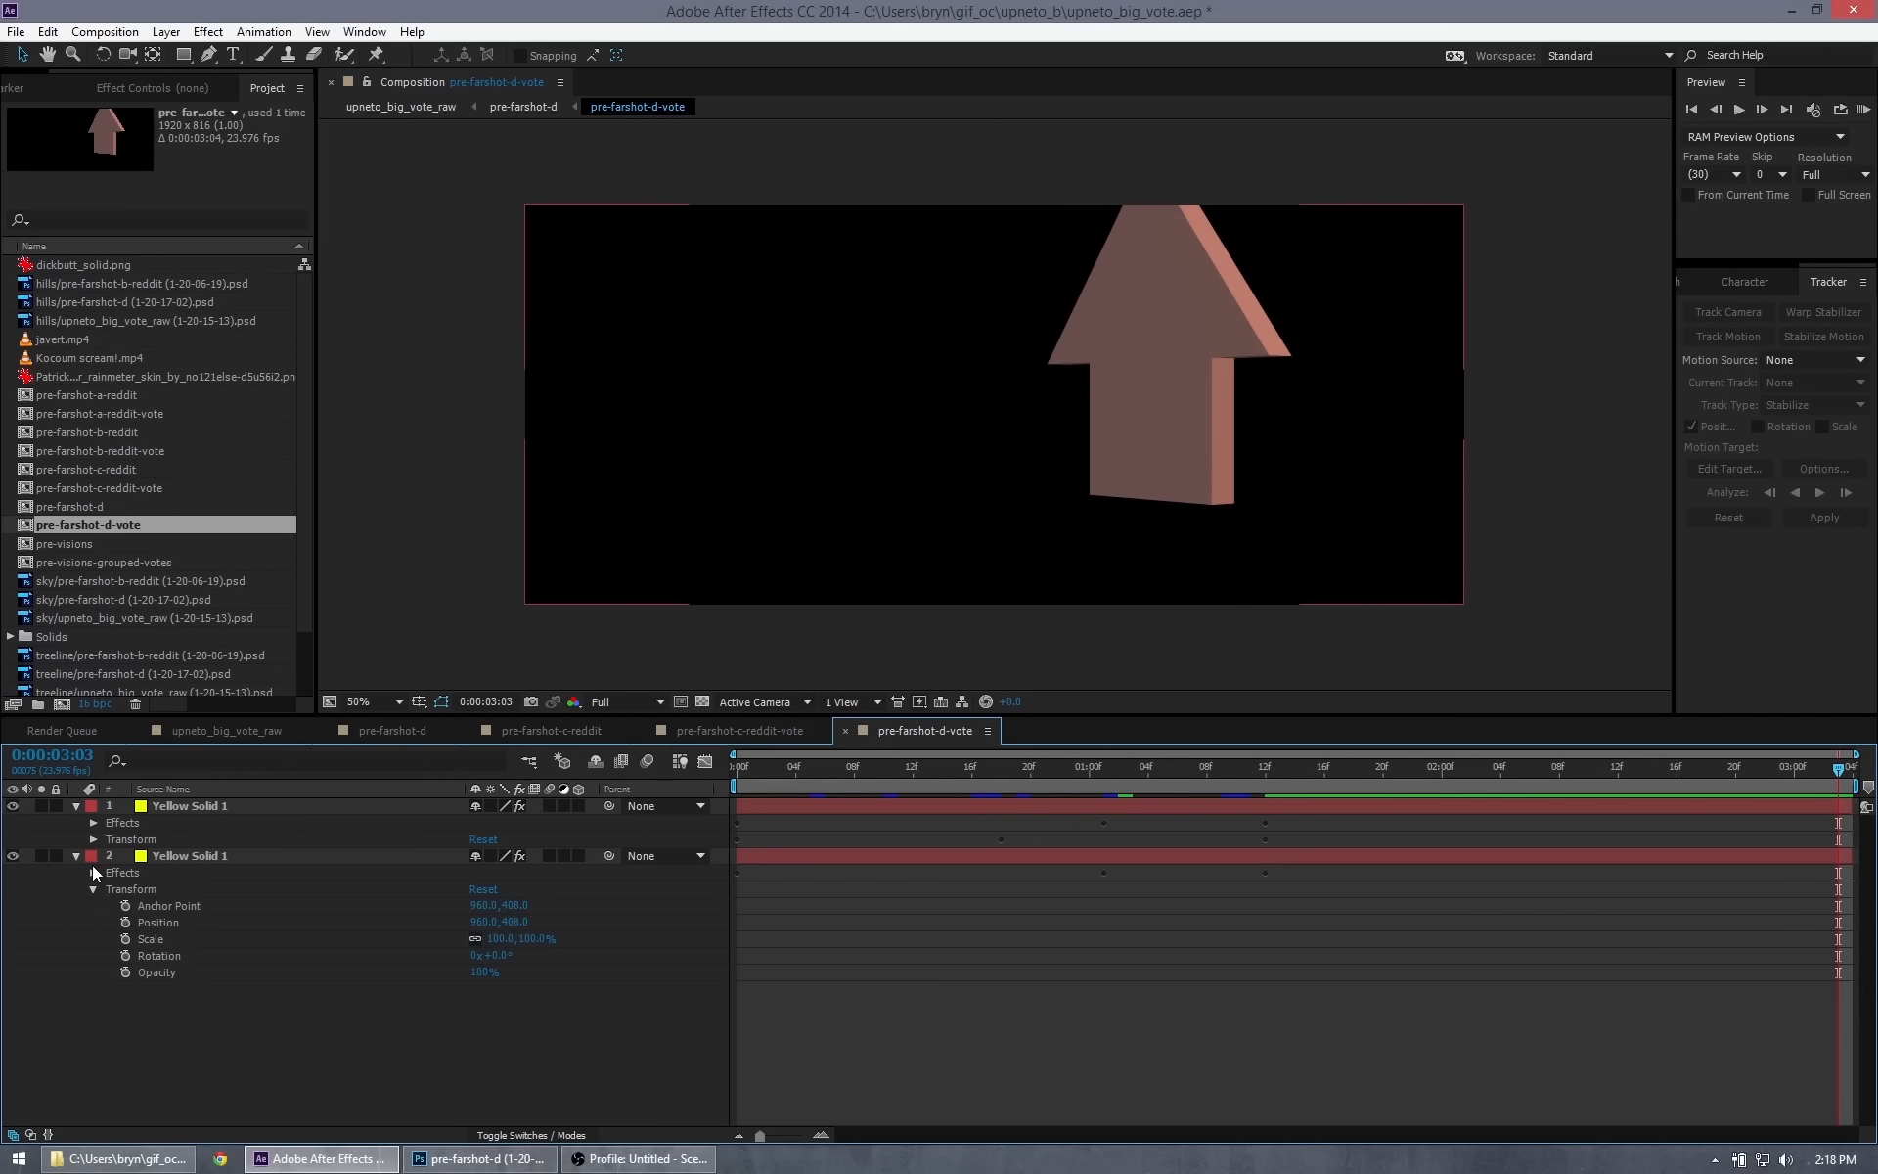
left_click(93, 872)
left_click(108, 887)
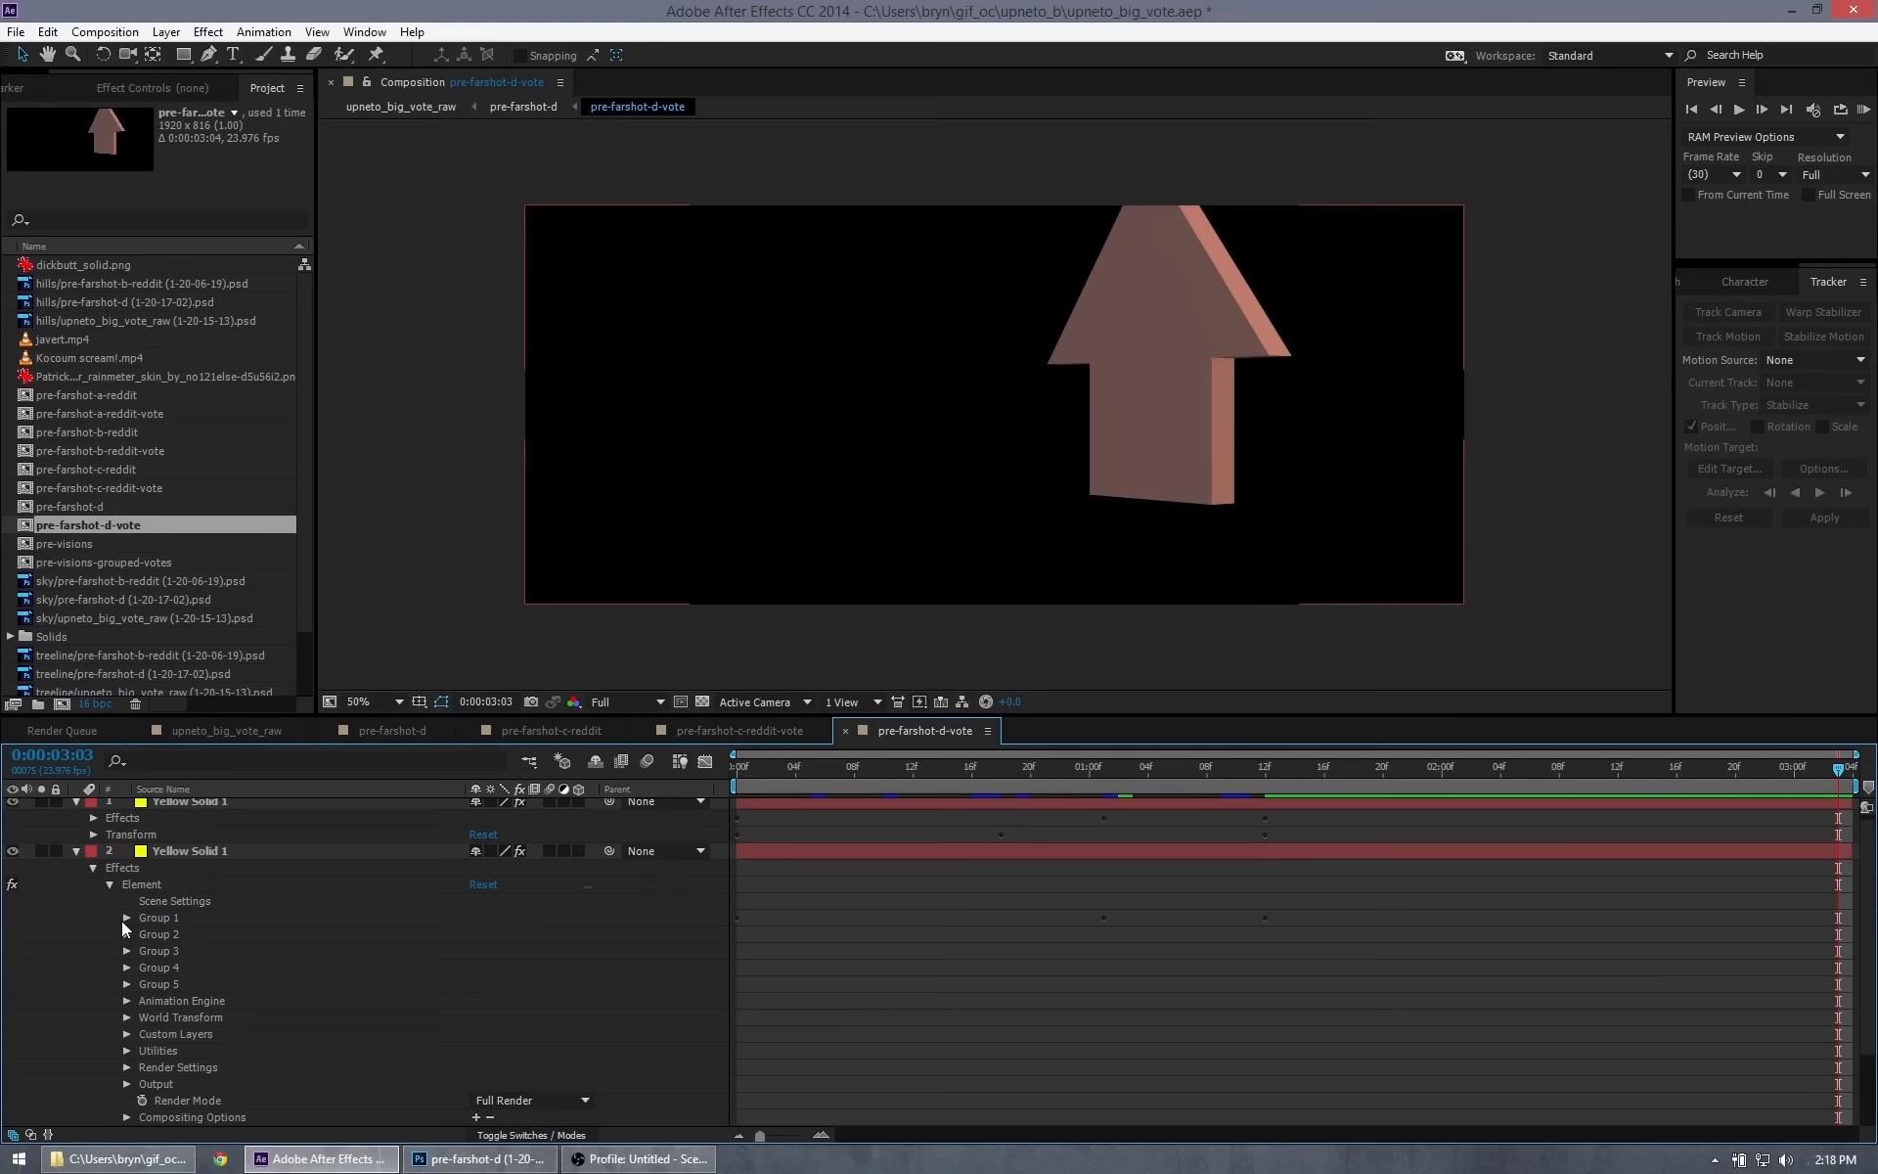
left_click(126, 918)
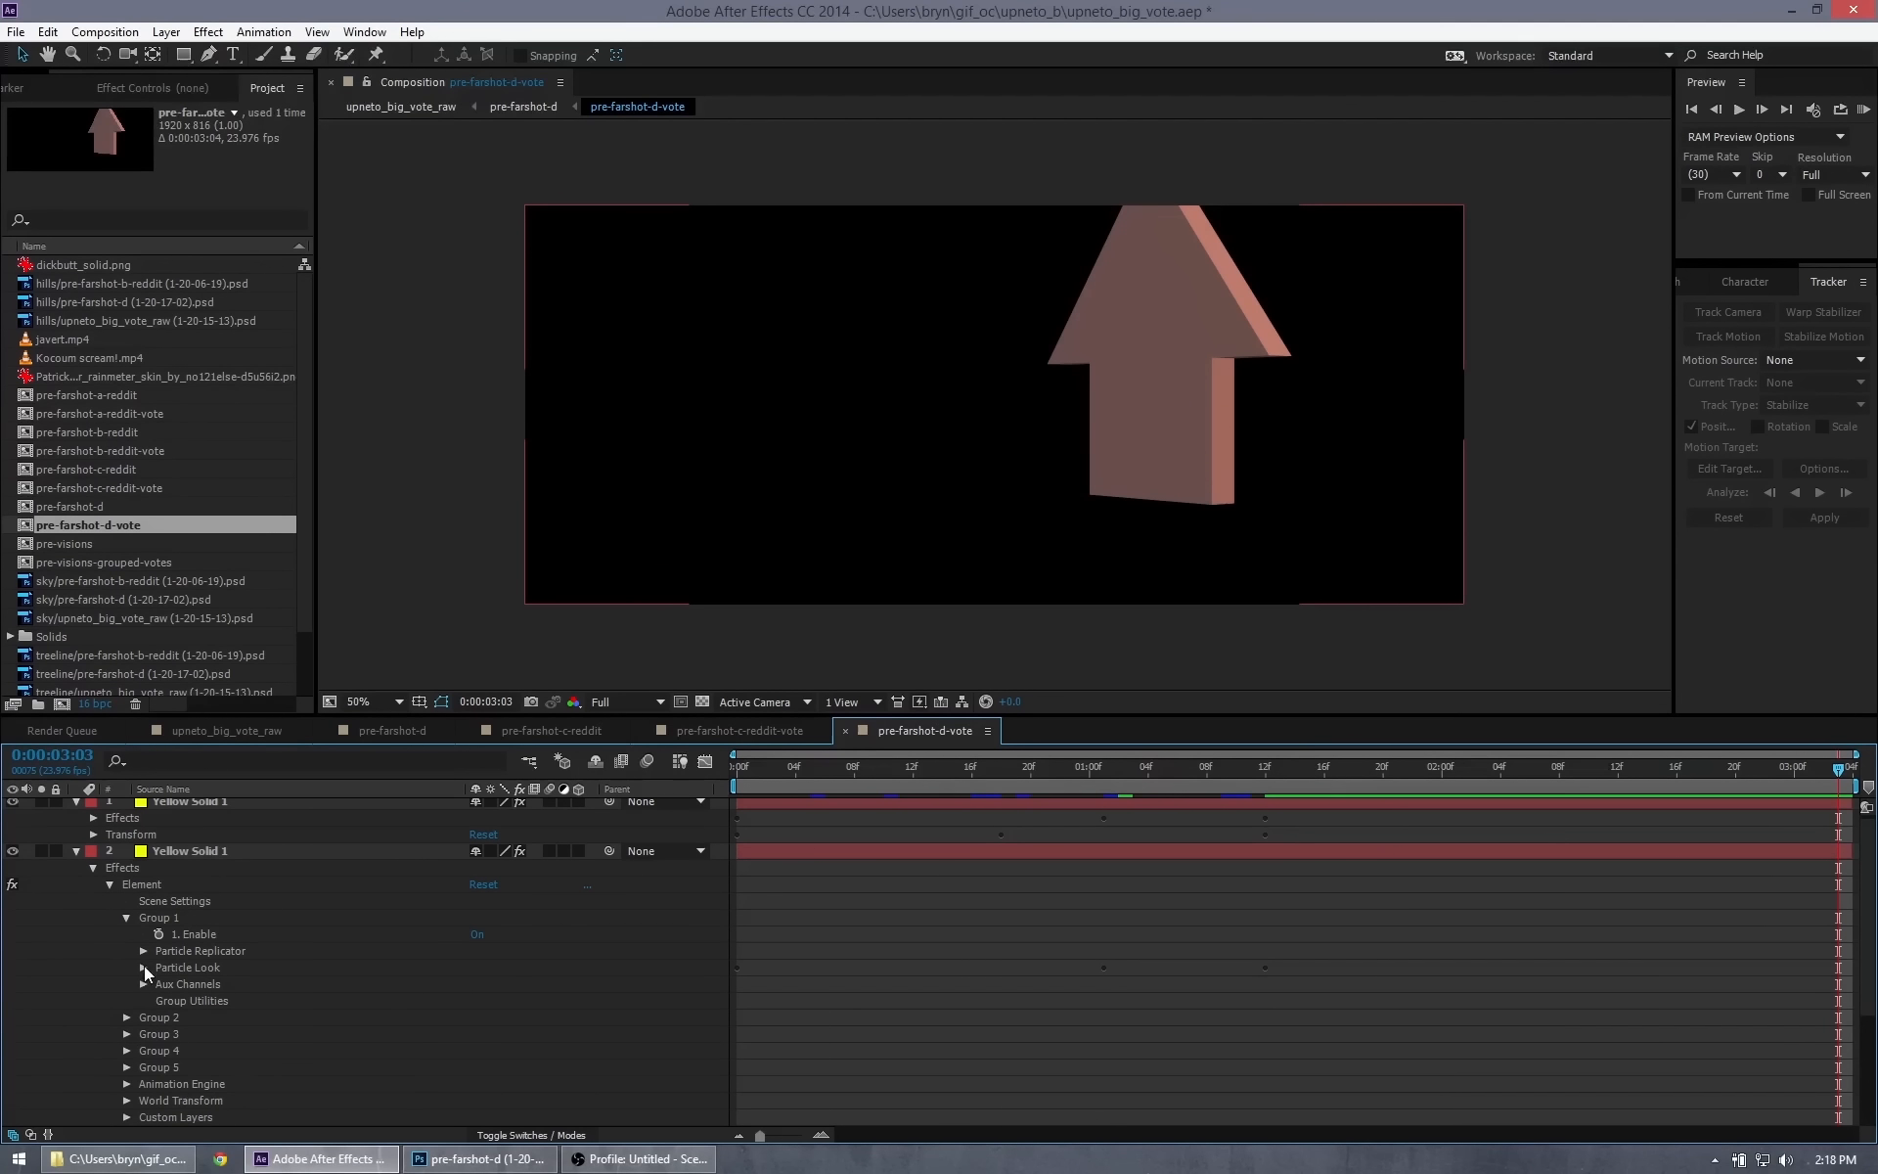
left_click(139, 964)
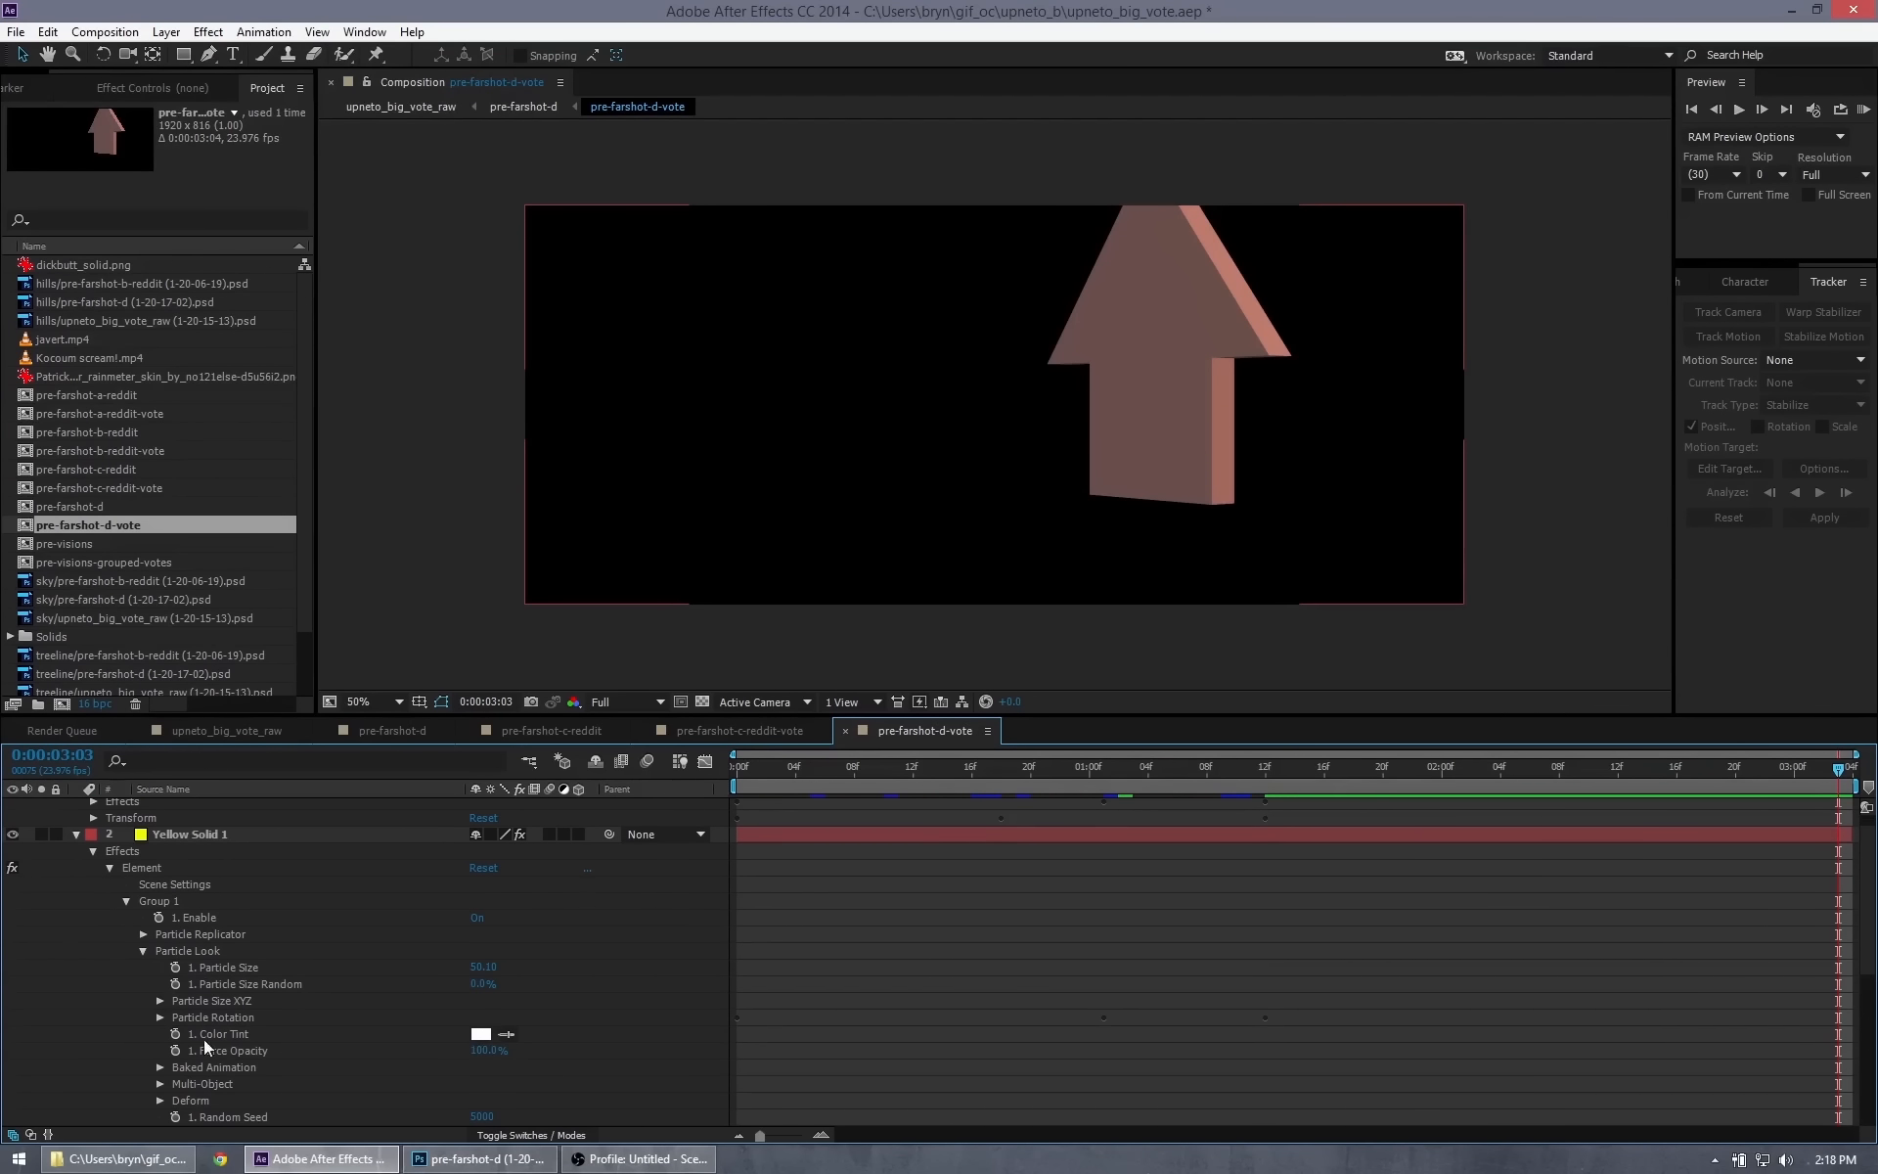
left_click(159, 1017)
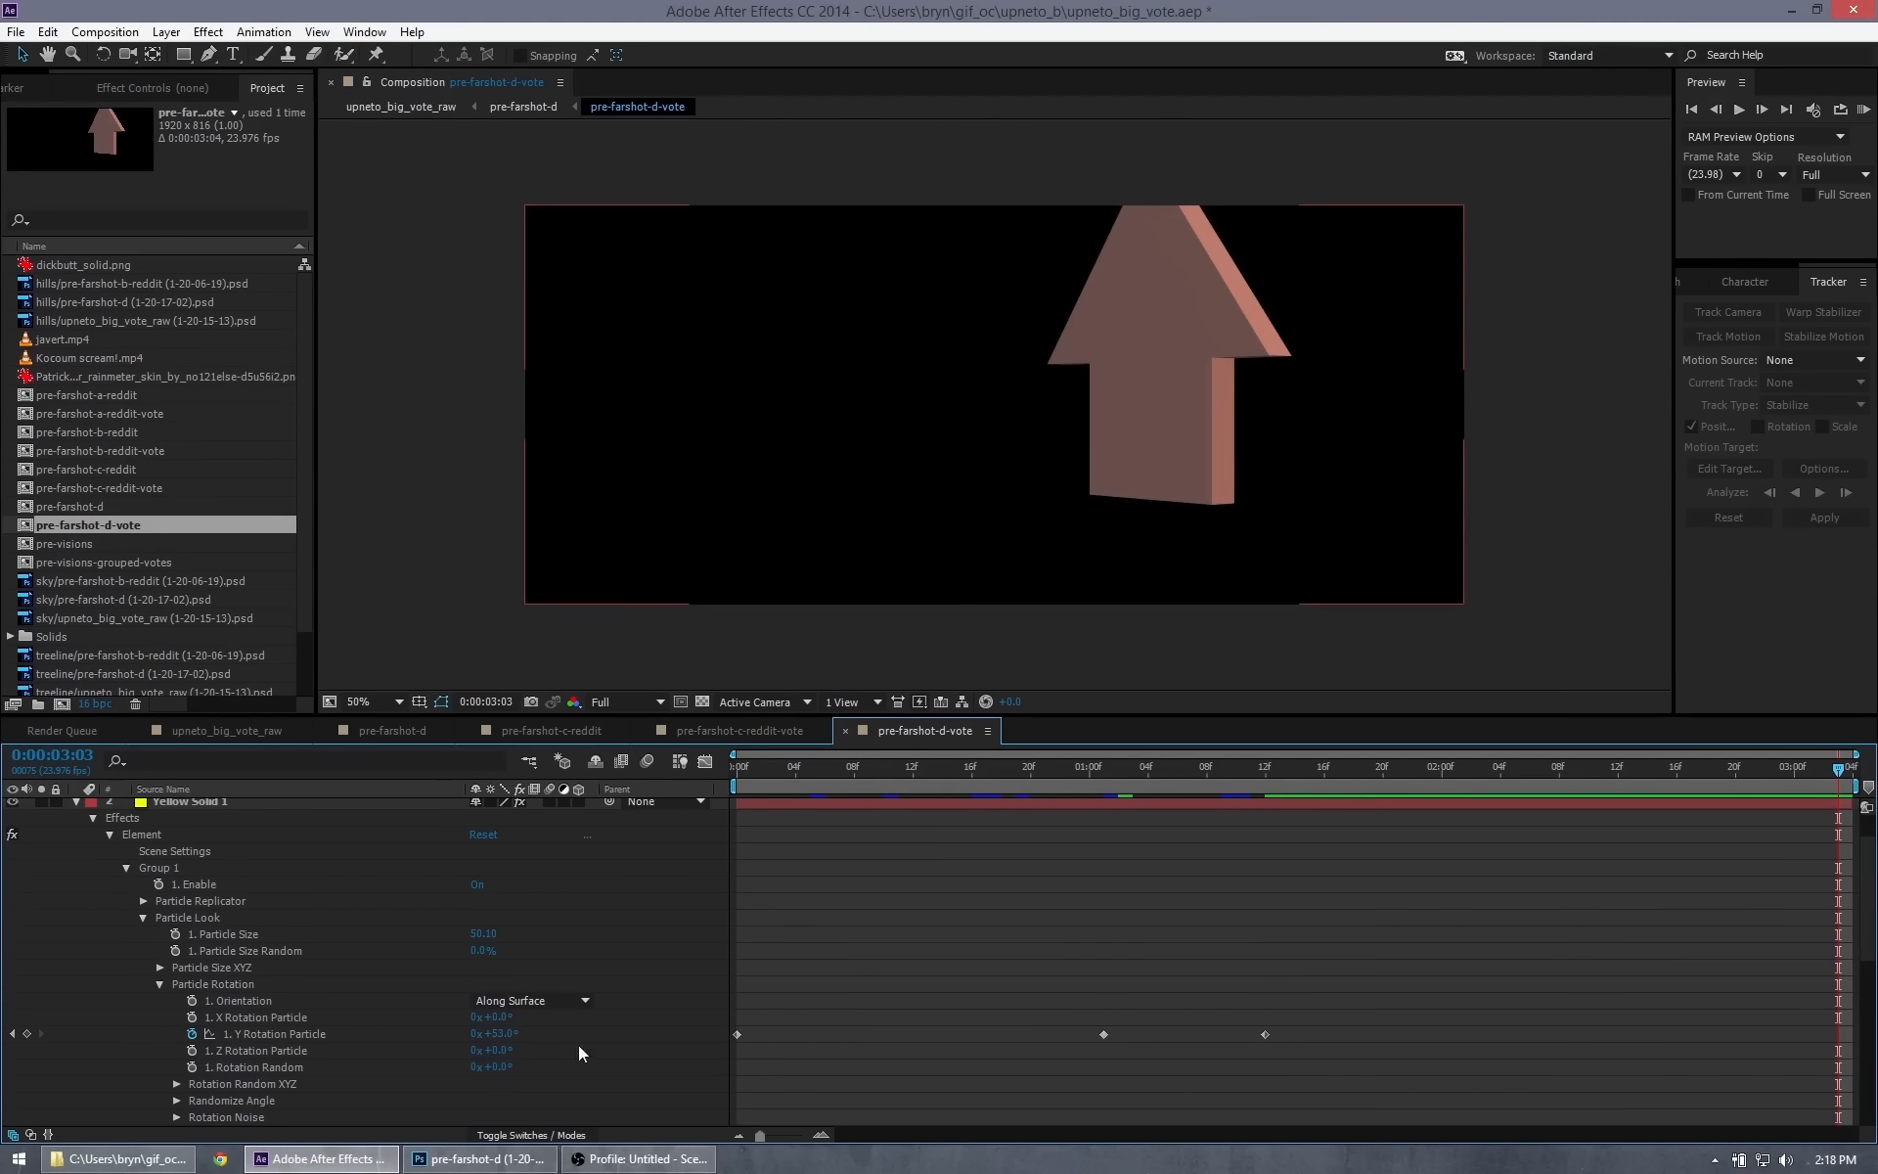
Delete the lower Yellow Solid 1's first two Y Rotation Particle keyframes and move the remaining one to the composition's first frame.
left_click(290, 1037)
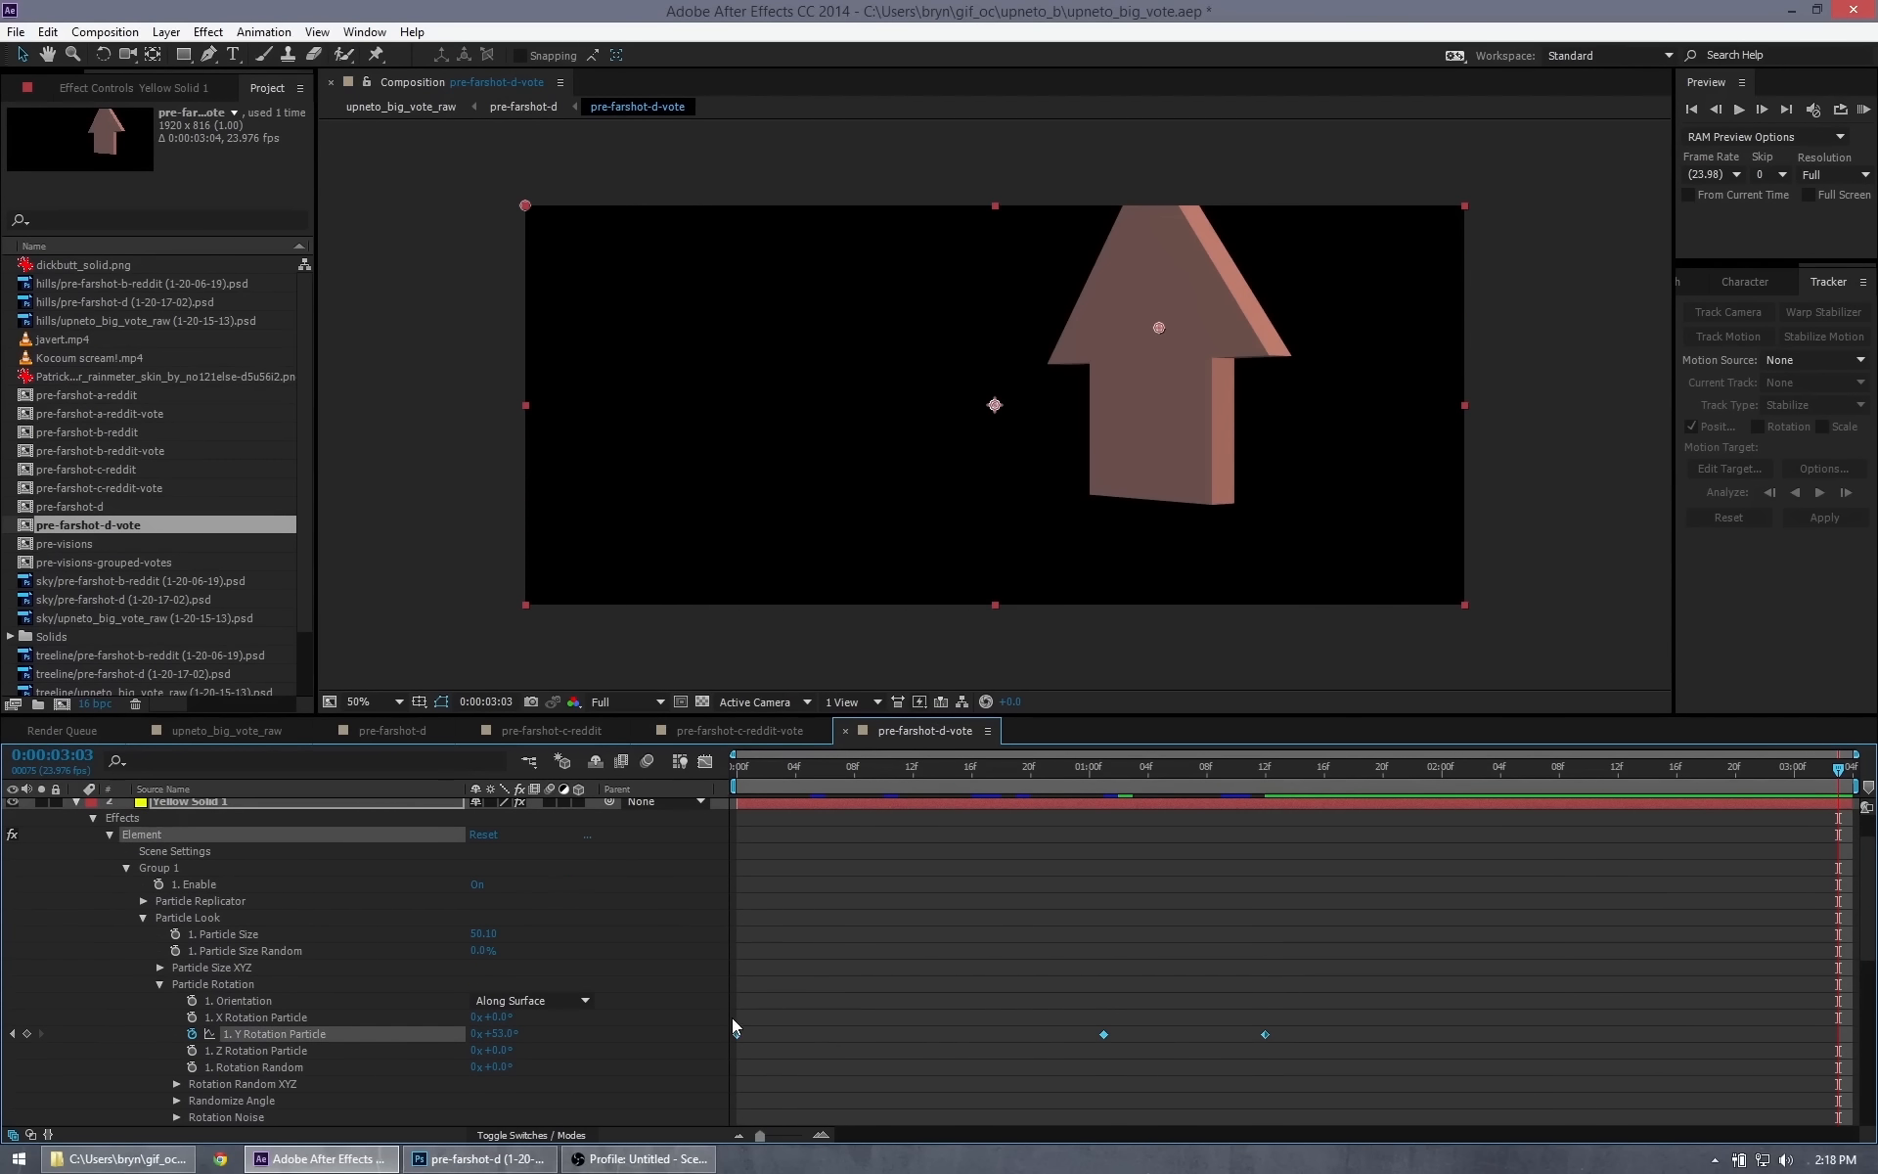
left_click_drag(732, 1012, 1111, 1050)
key("Delete")
left_click_drag(1264, 1034, 1176, 1035)
scroll(524, 935, "up", 2)
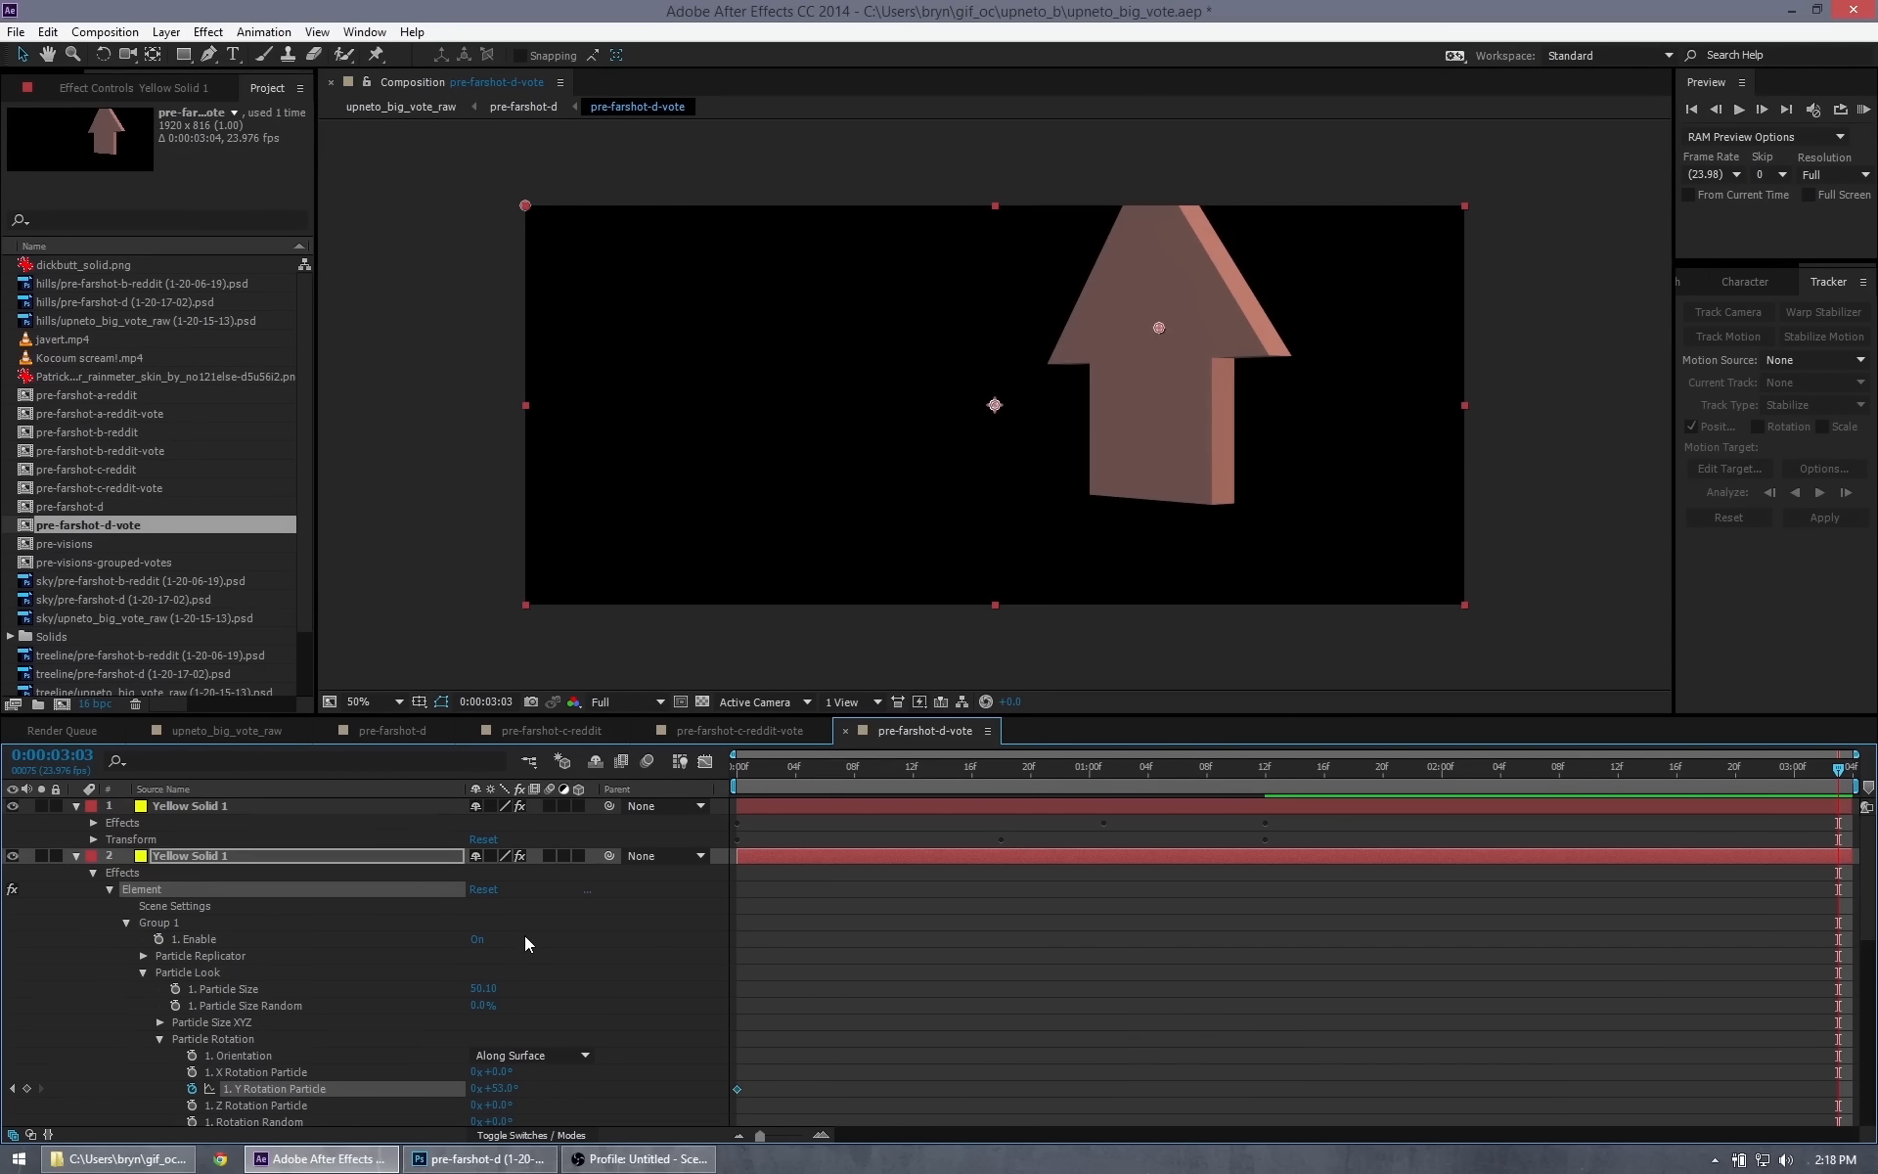
Delete the upper Yellow Solid 1's first two Opacity keyframes and move the remaining keyframe to the first frame.
left_click(93, 838)
left_click(93, 839)
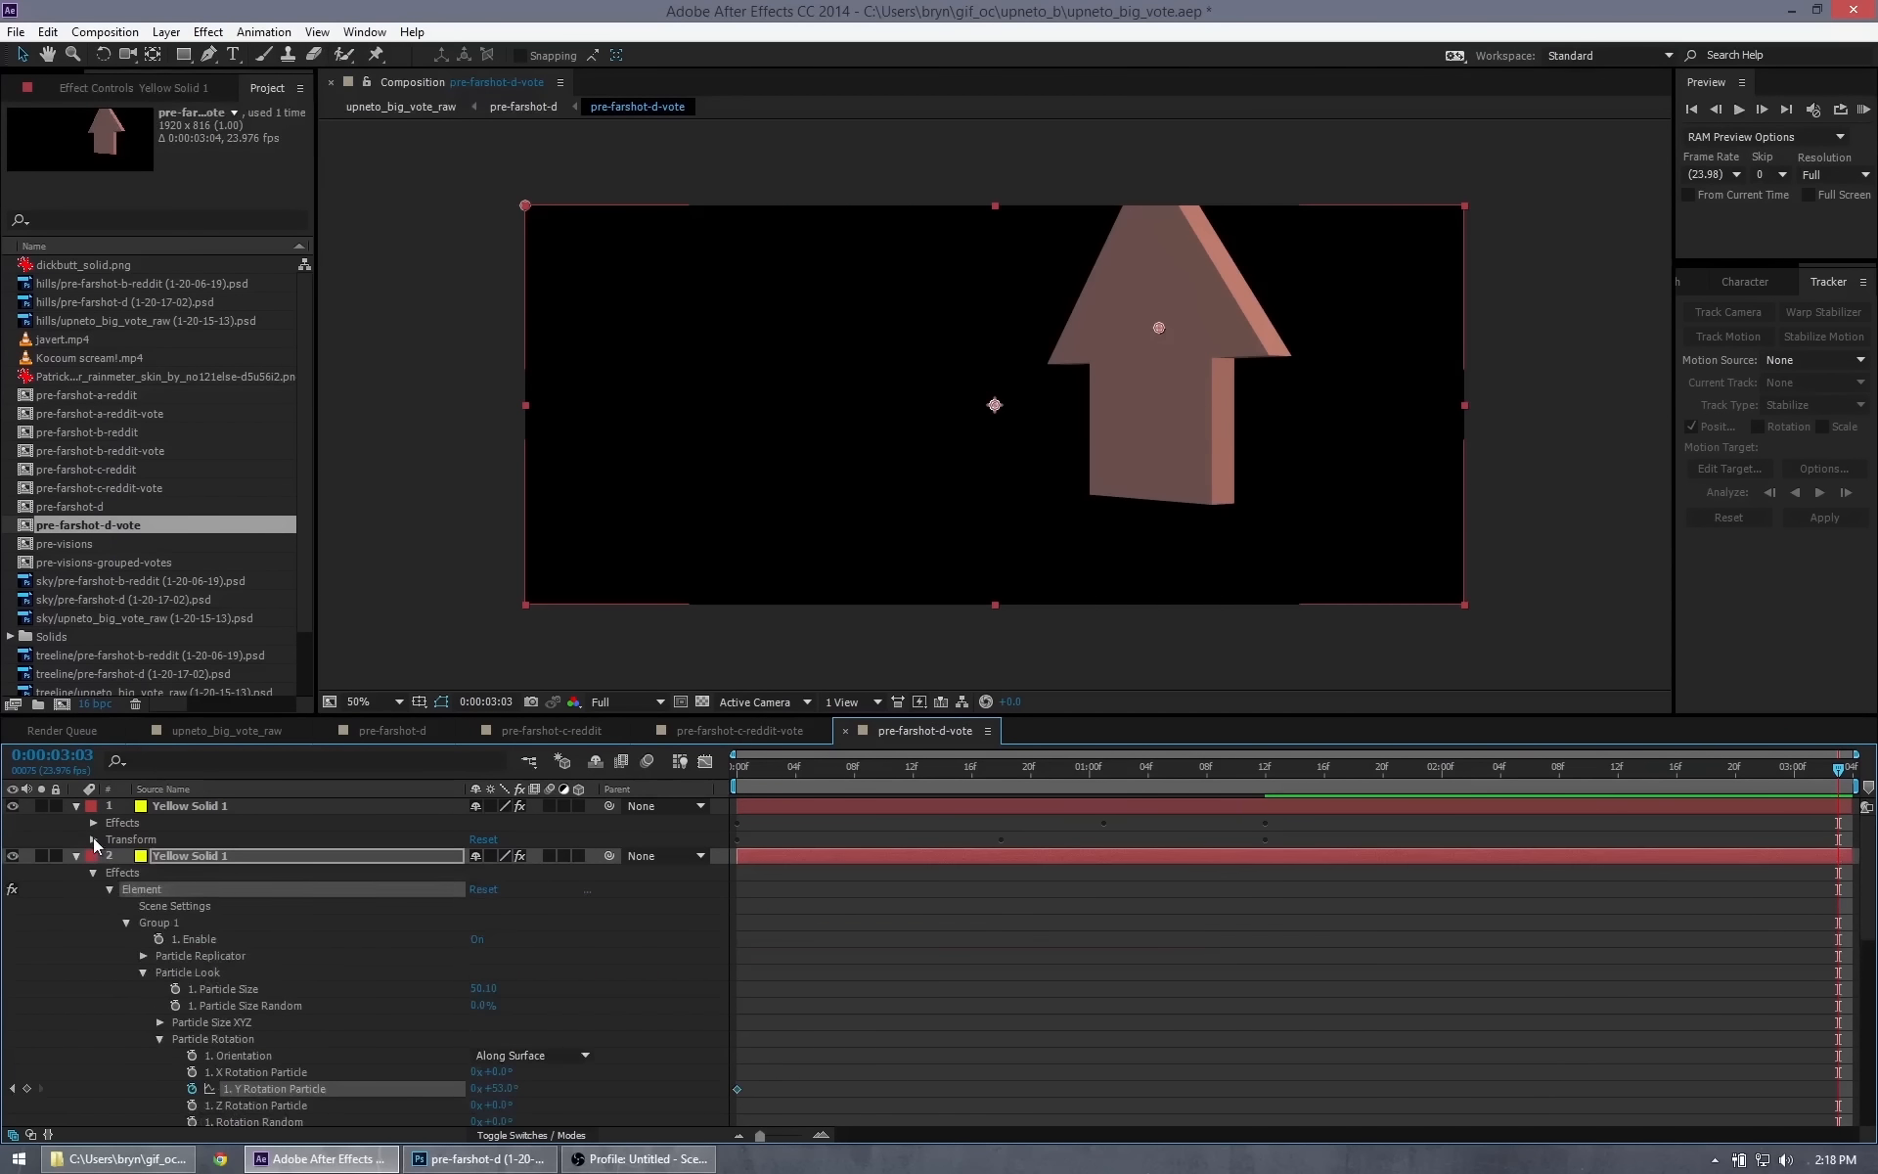
left_click(93, 838)
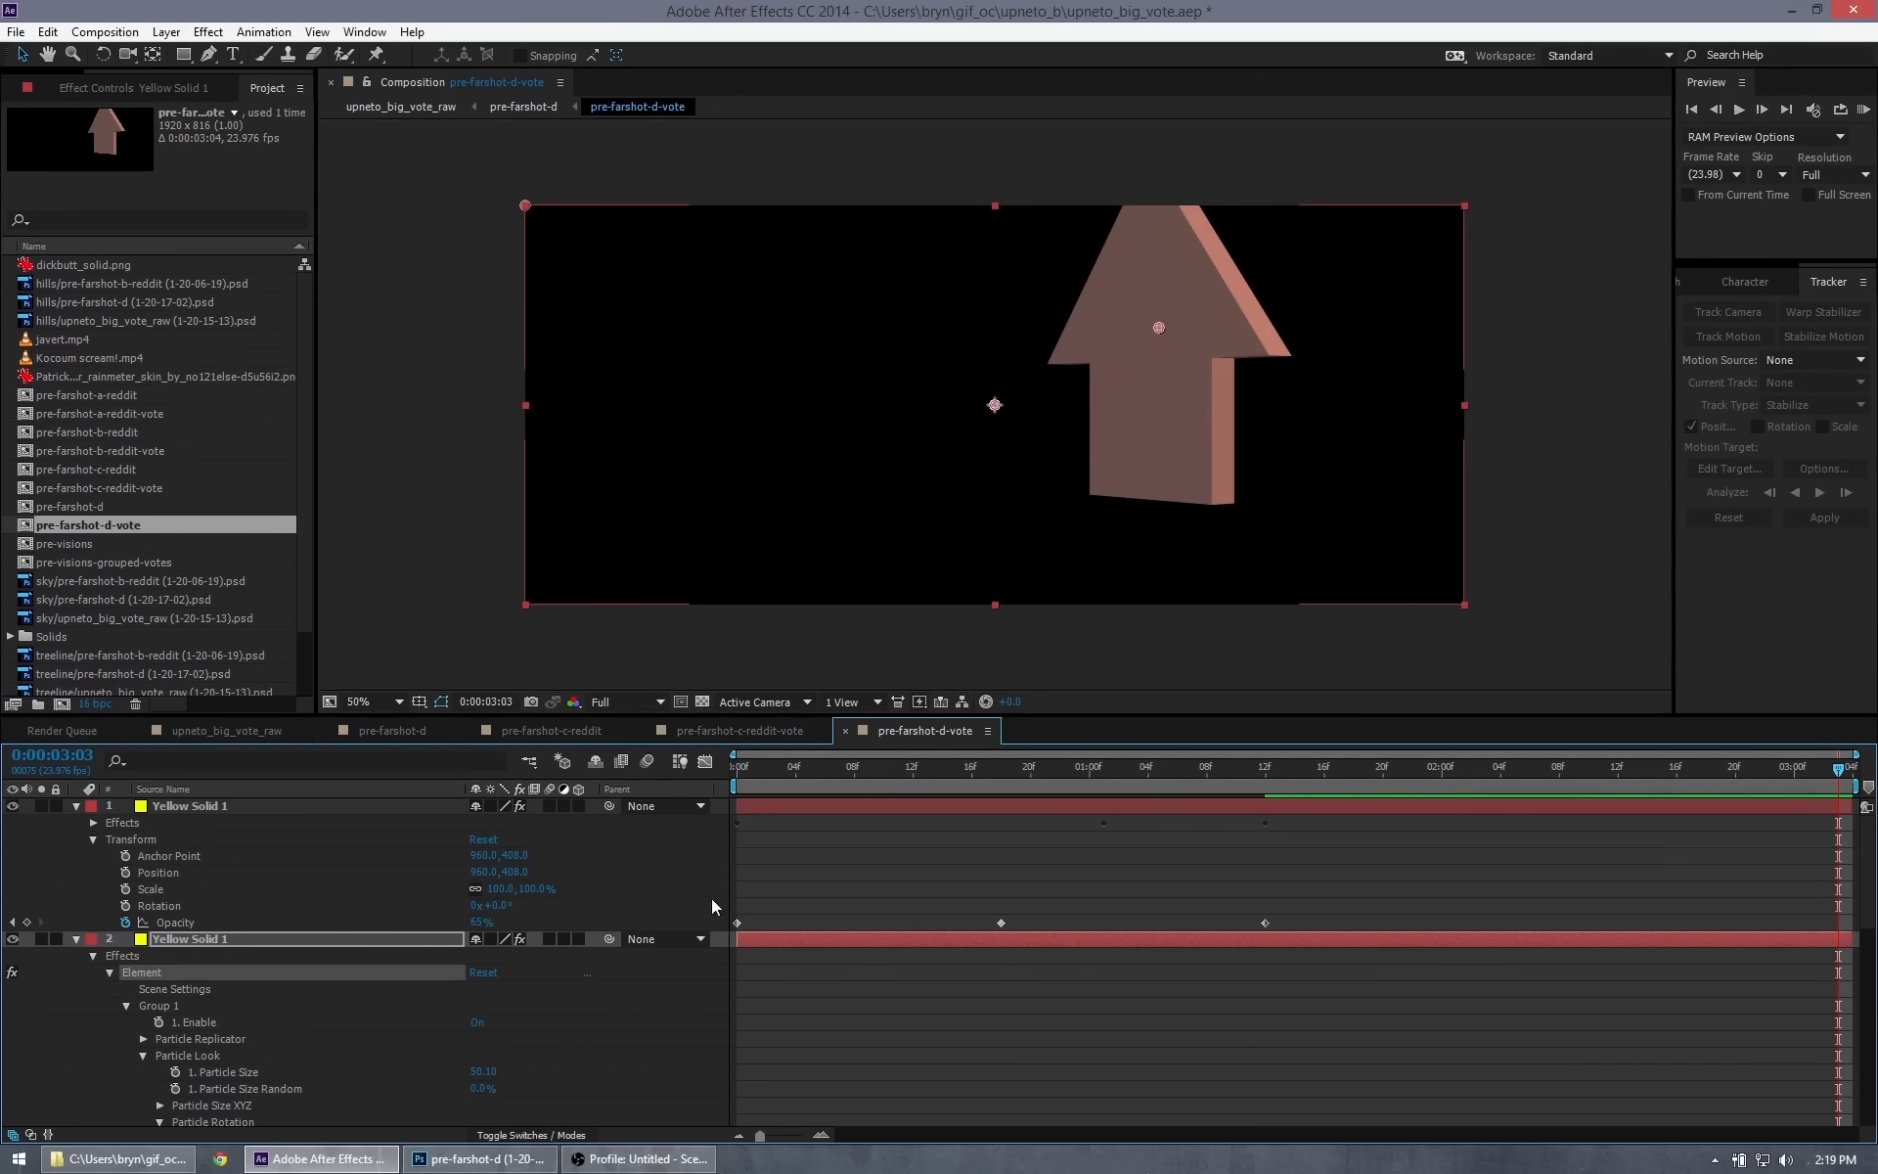
left_click_drag(732, 895, 1018, 929)
key("Delete")
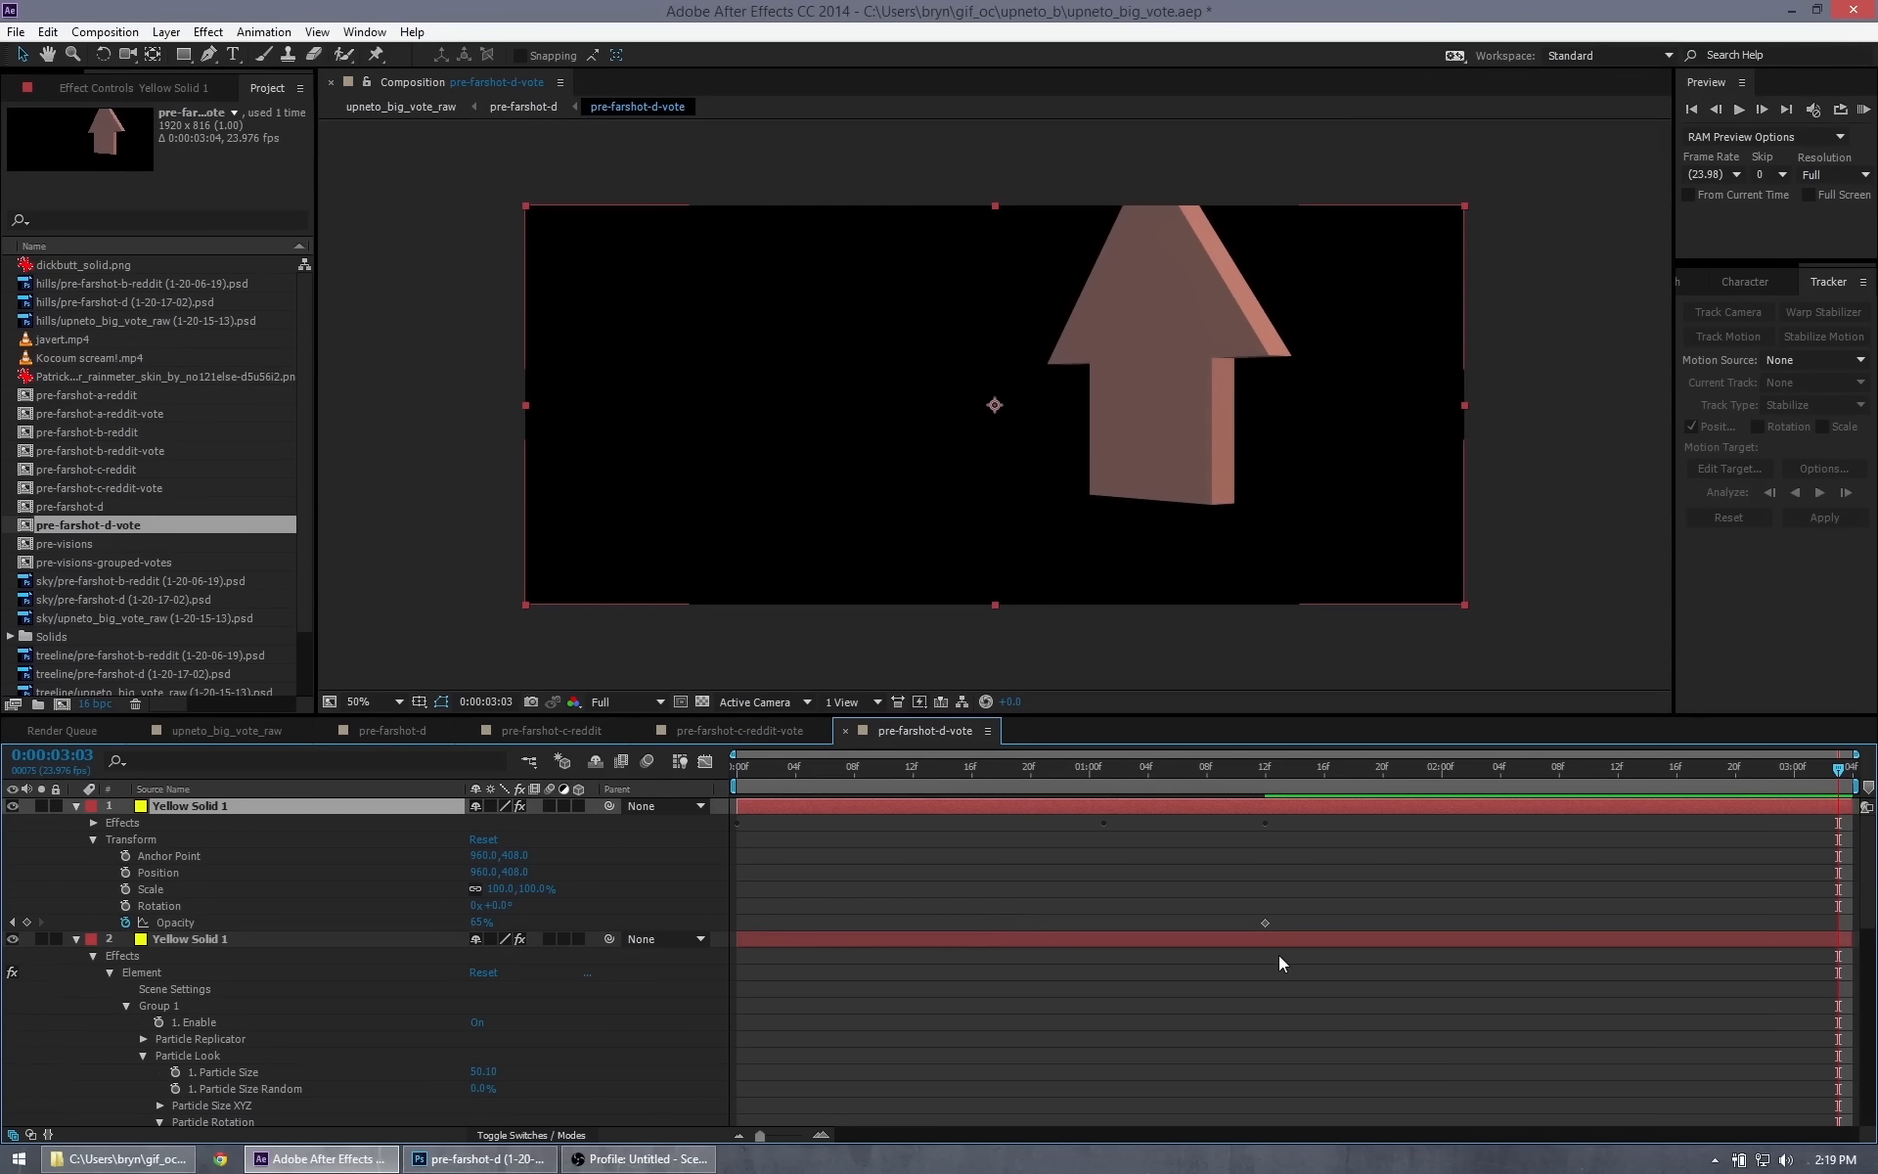
left_click_drag(1266, 921, 936, 925)
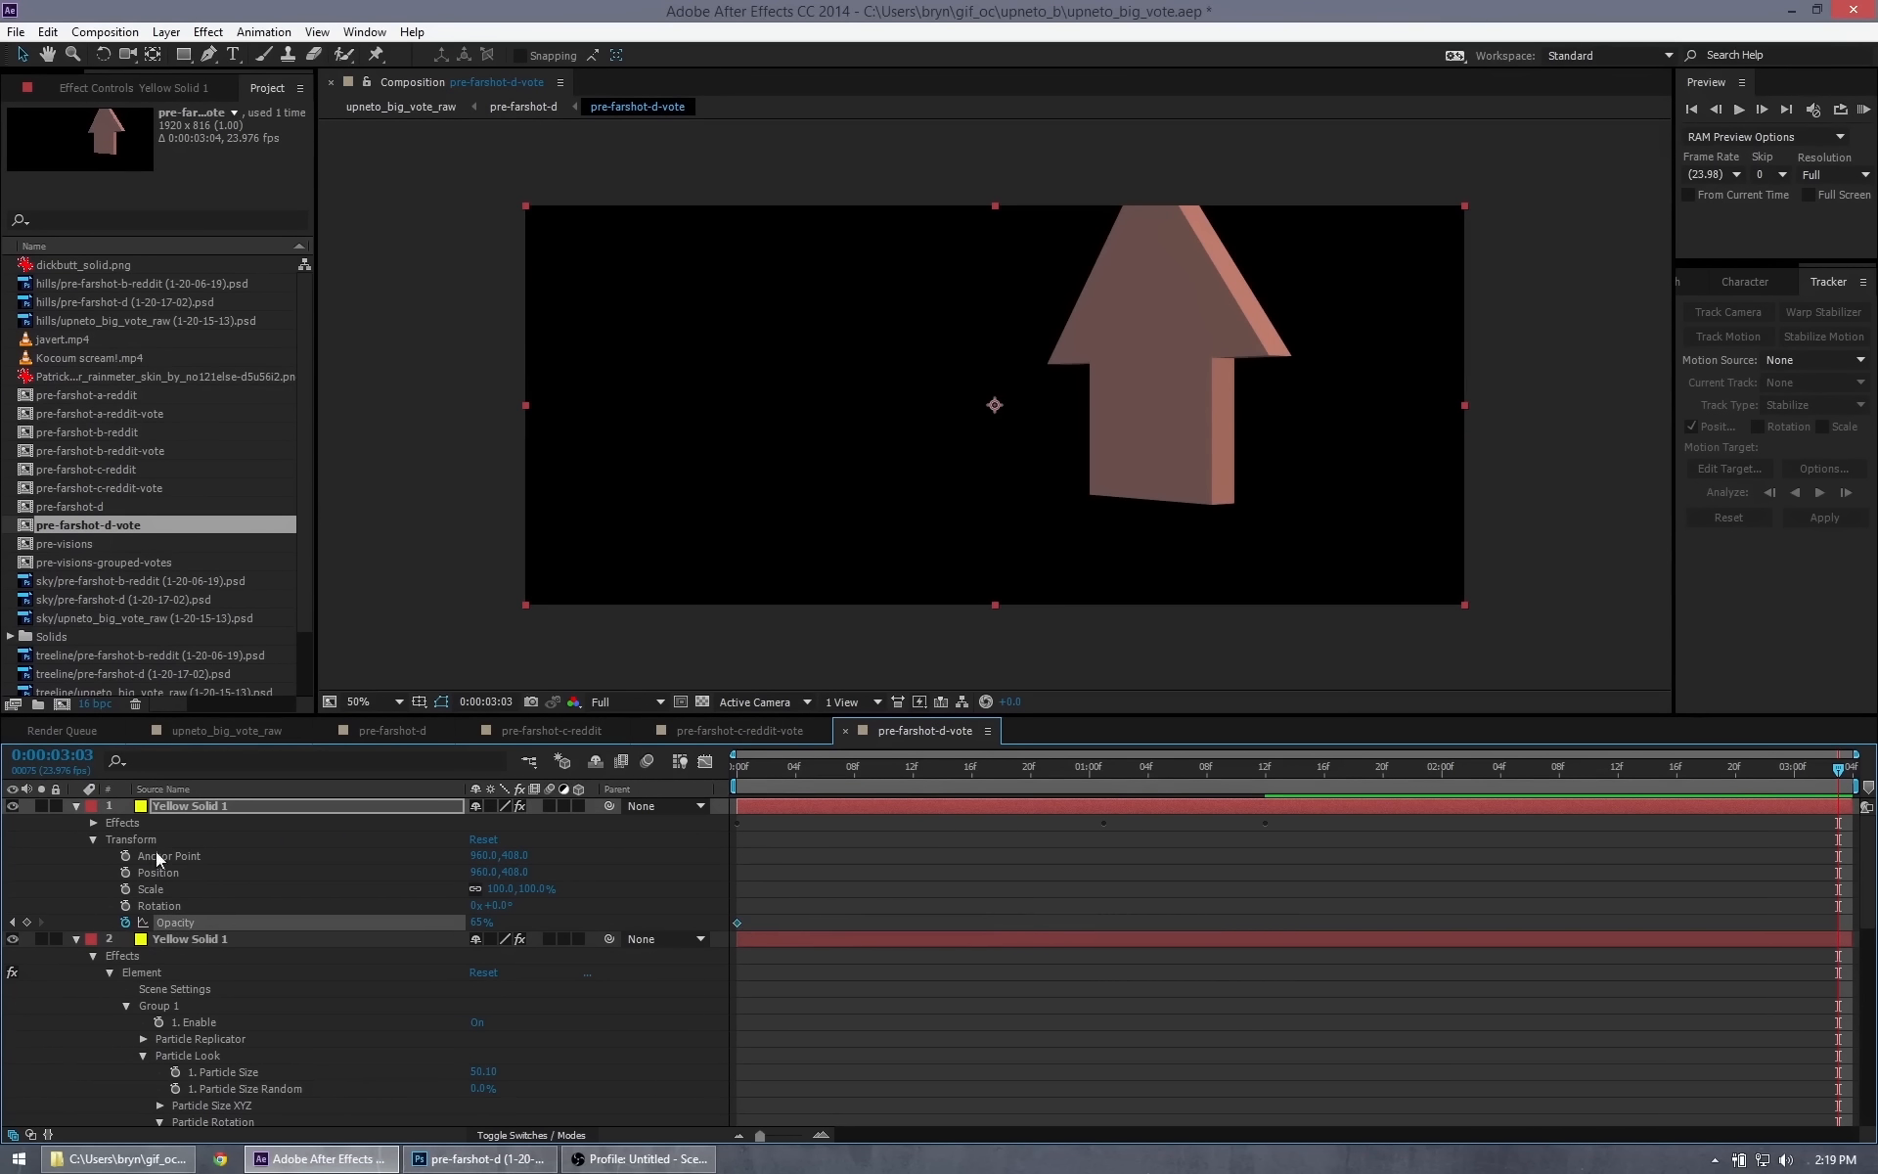
On the upper Yellow Solid 1, delete the first two Y Rotation Particle keyframes and move the last one to the first frame.
left_click(94, 822)
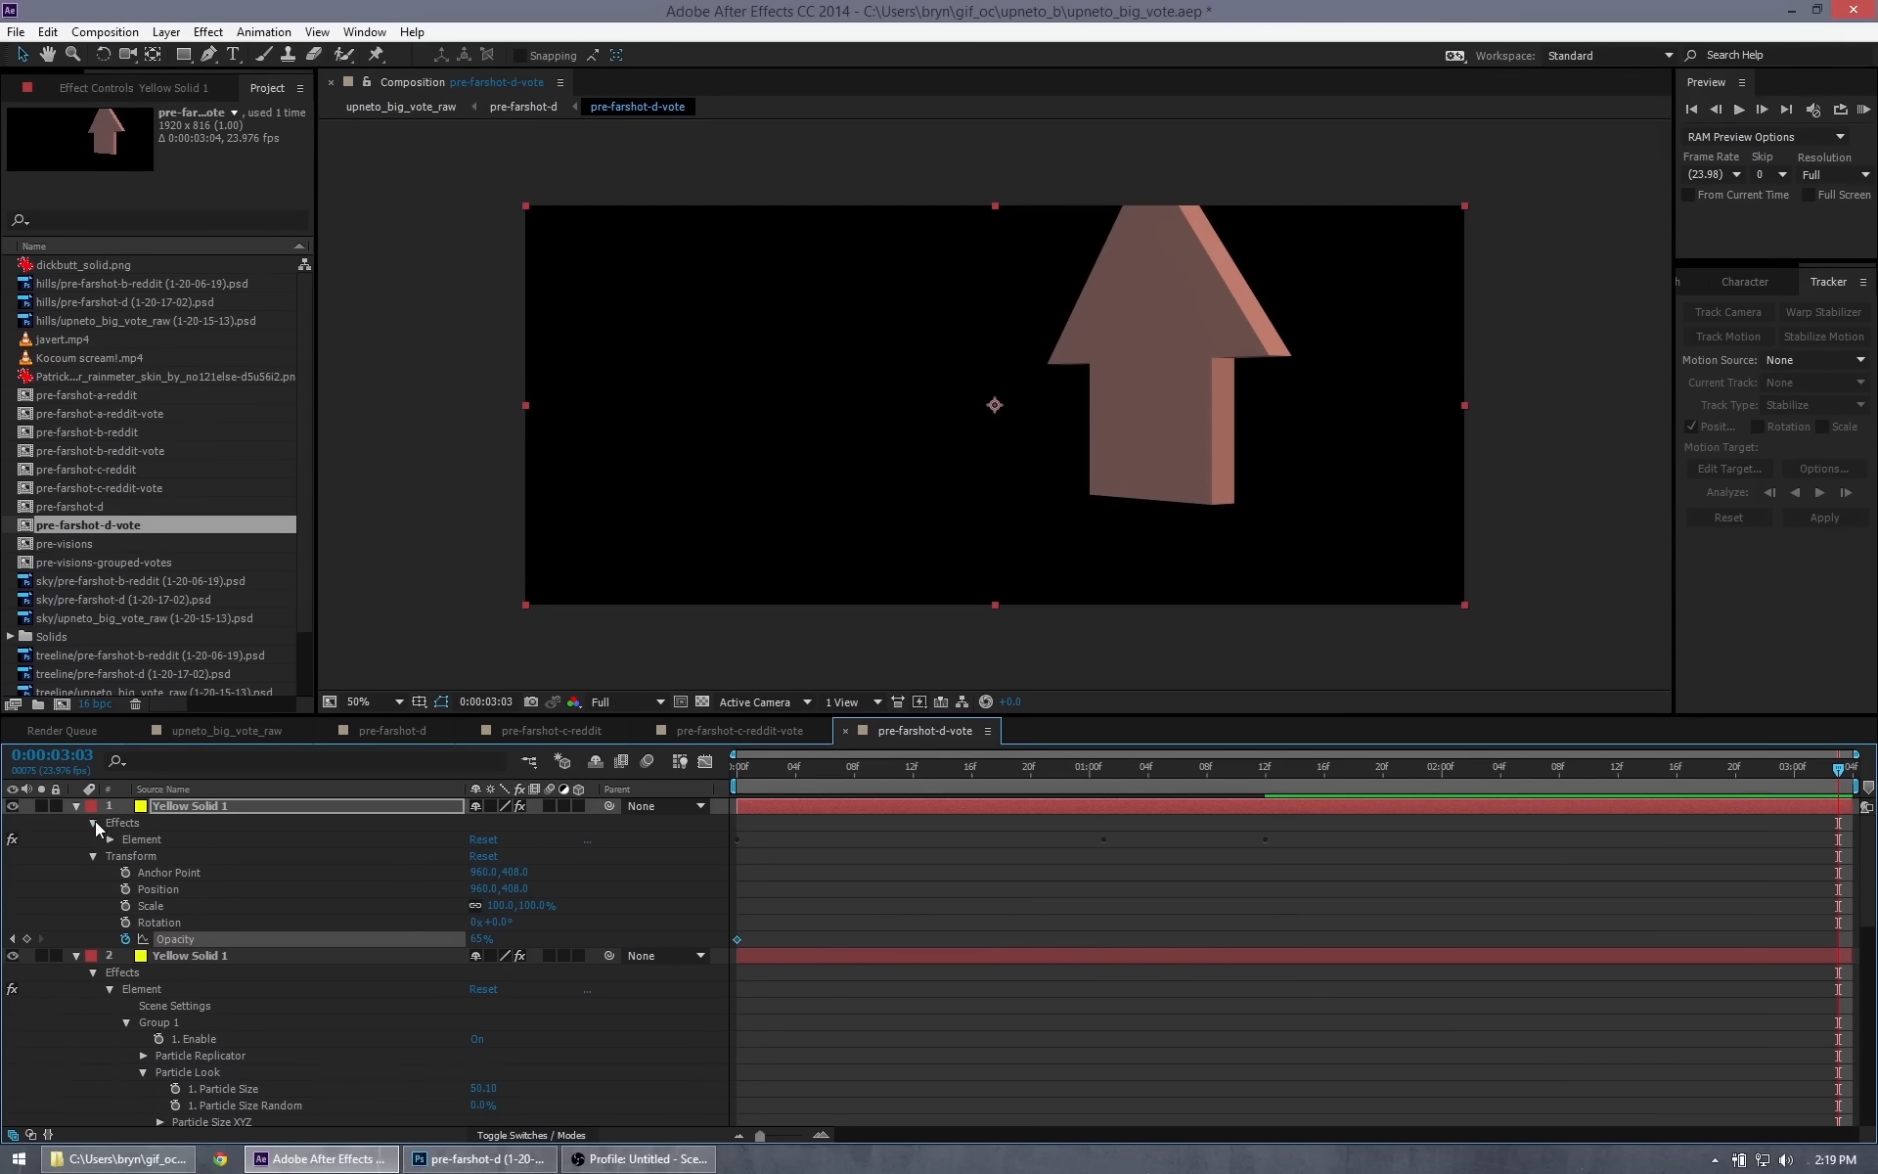
left_click(110, 840)
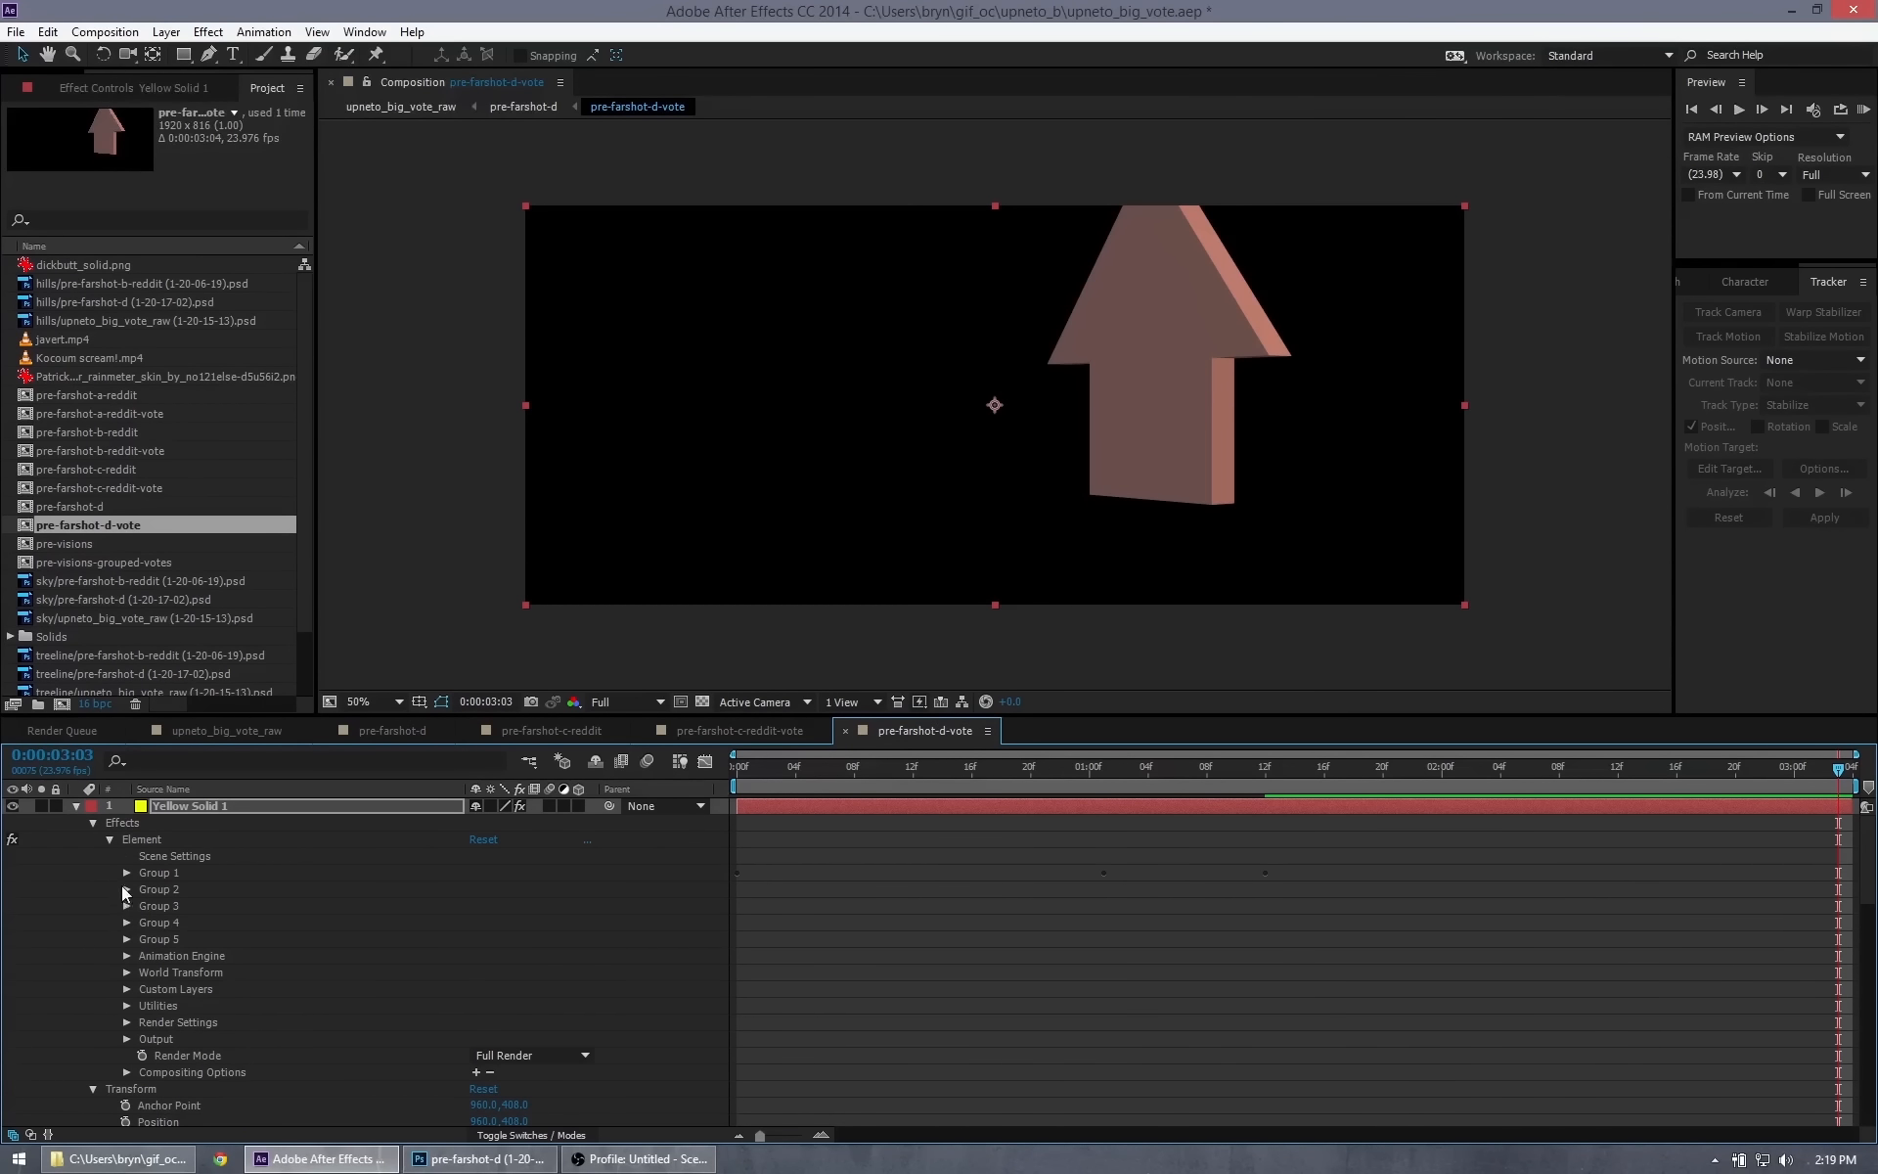
left_click(126, 873)
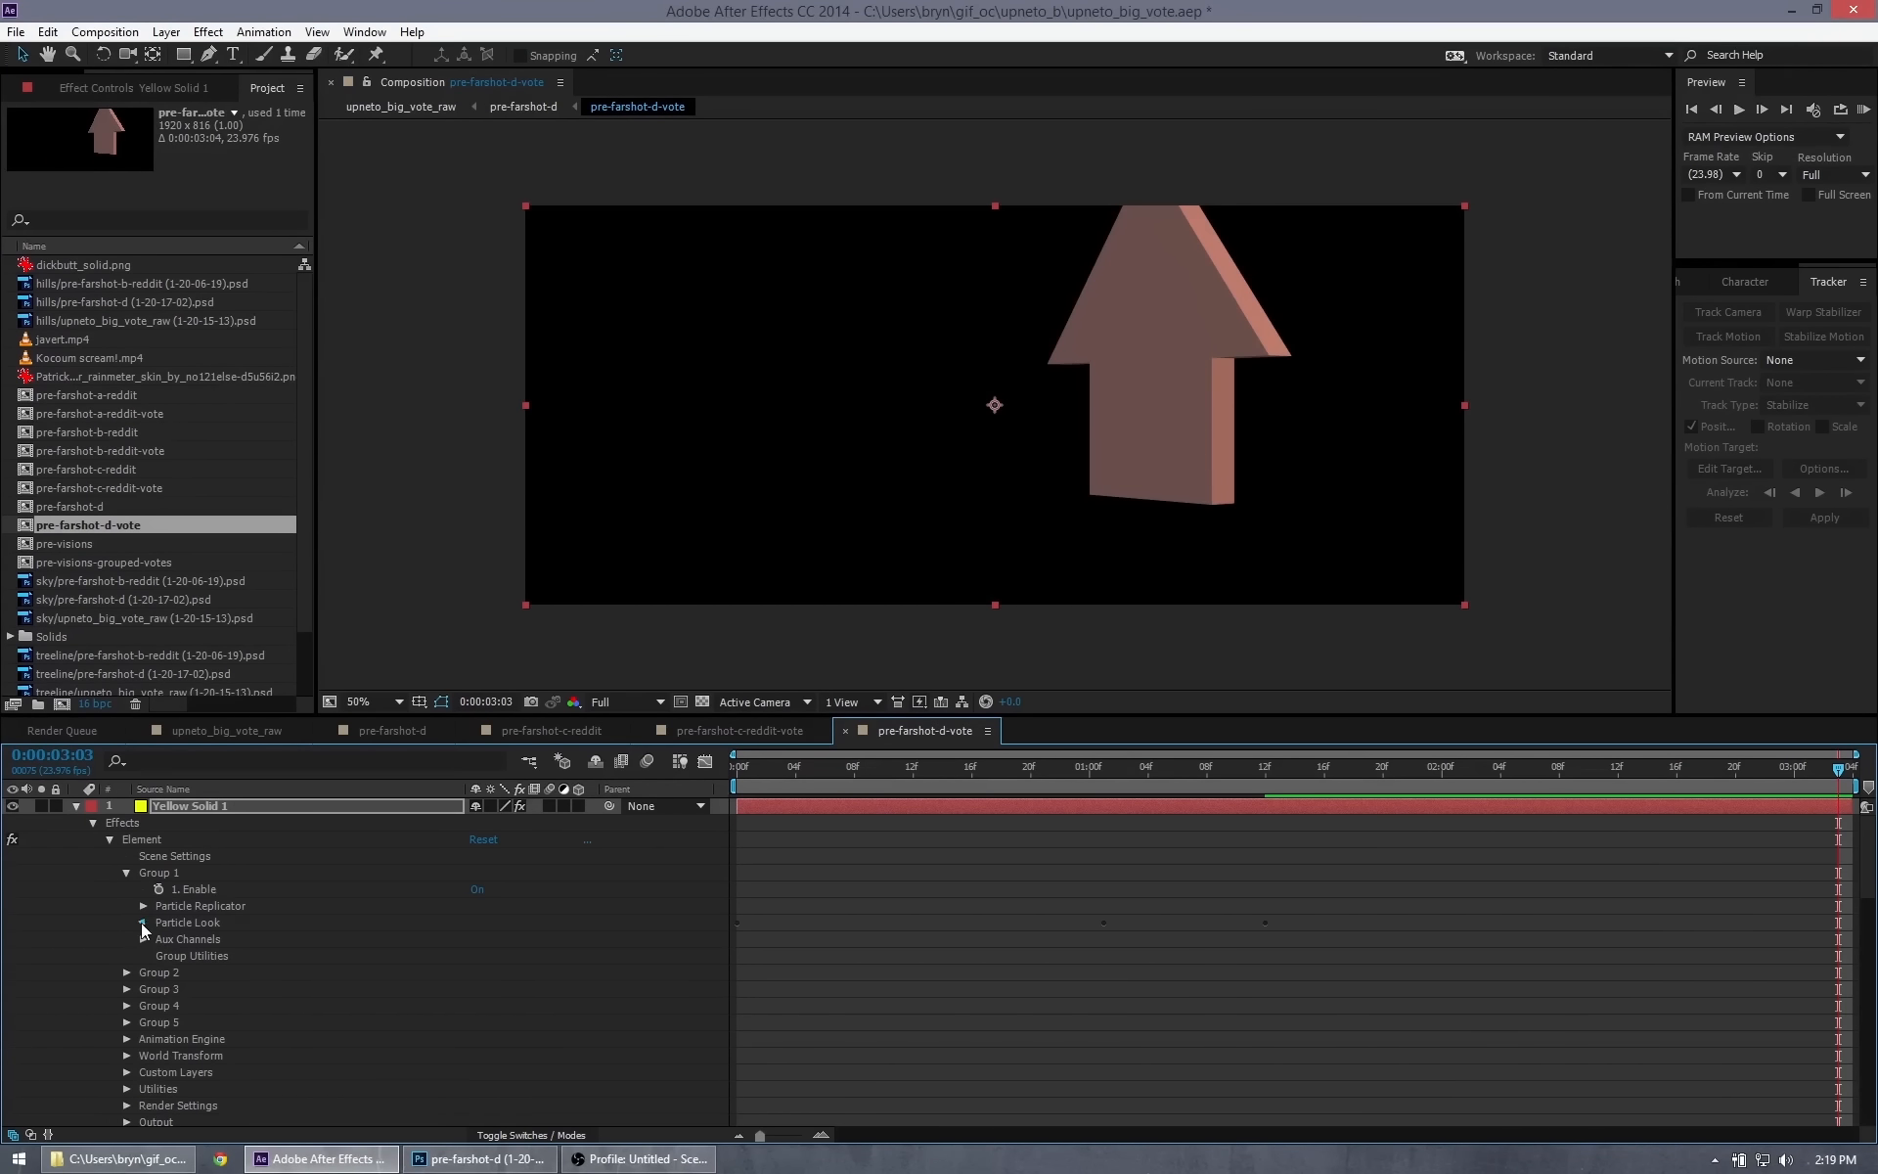
left_click(142, 922)
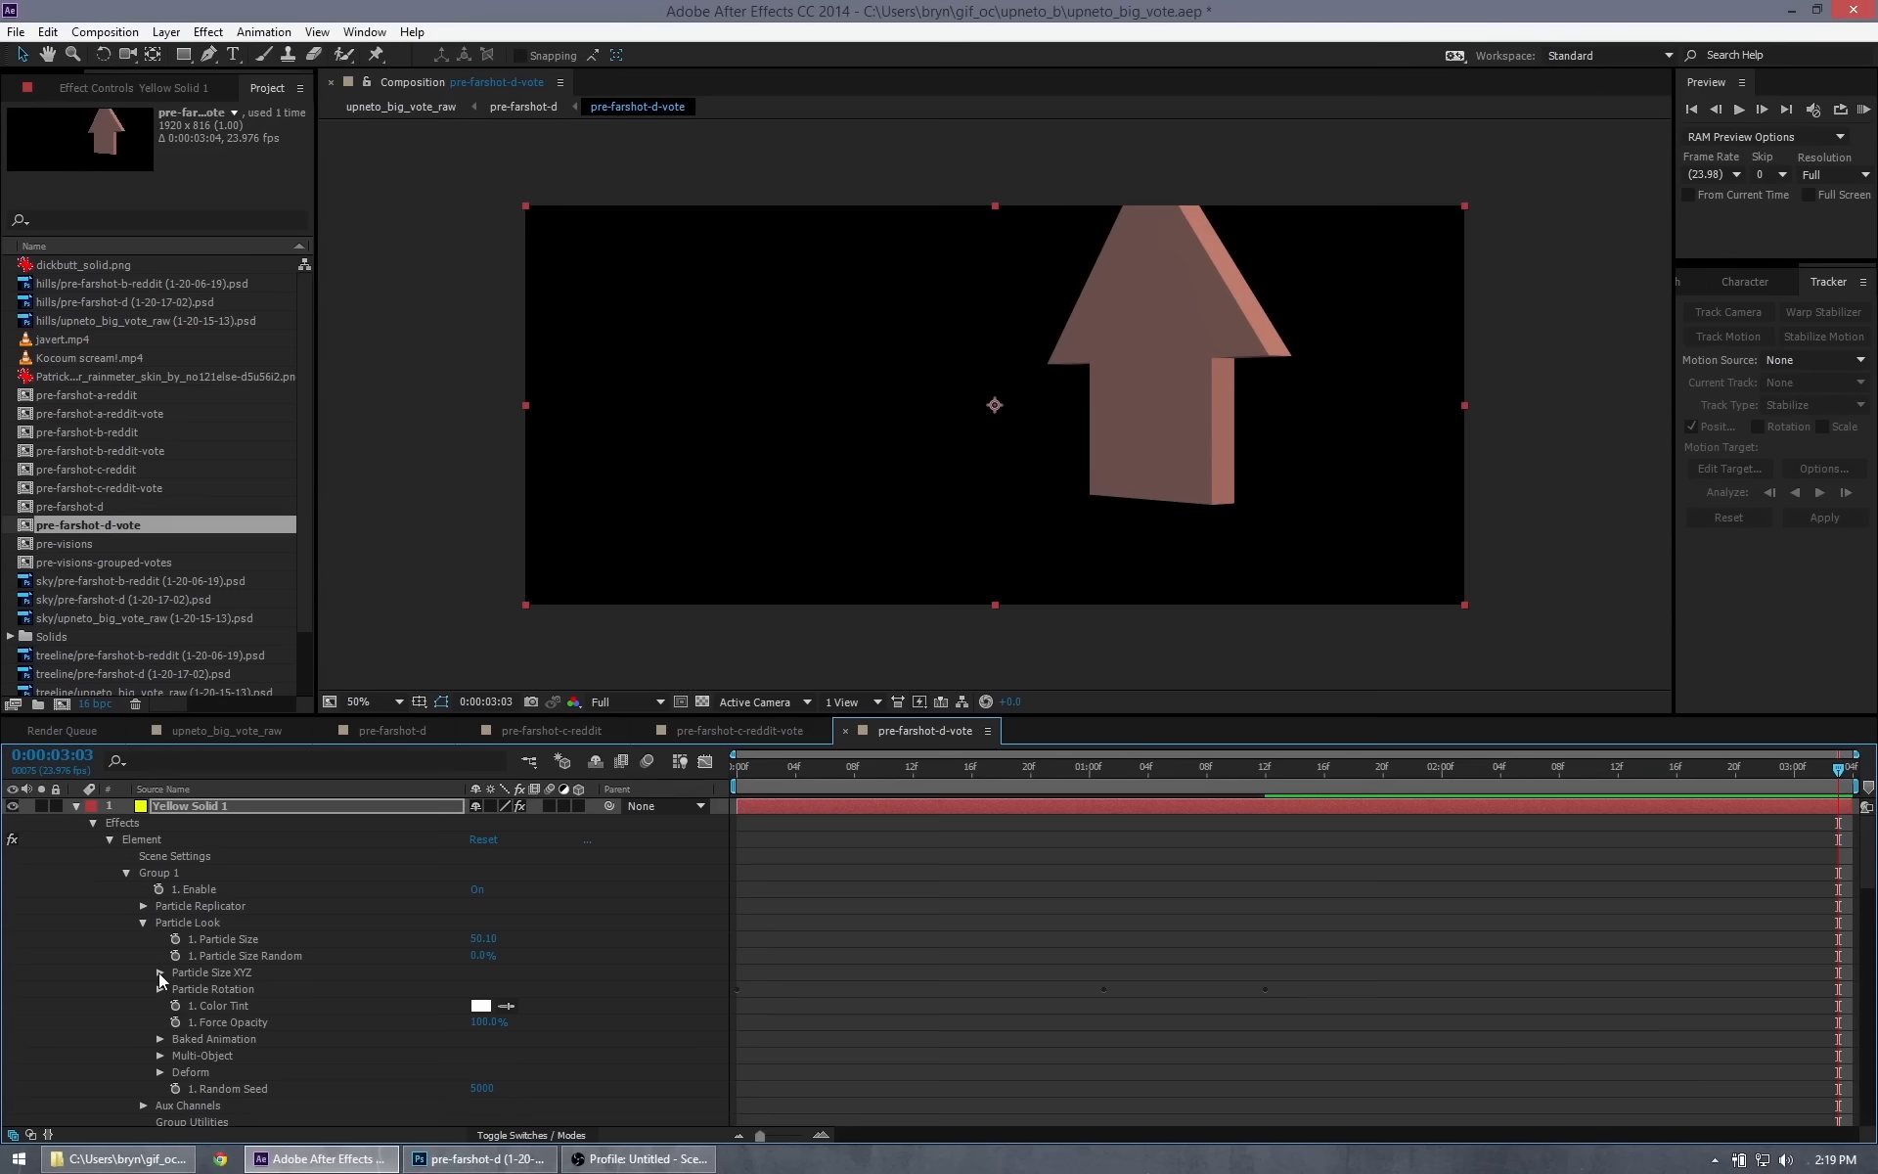
left_click(159, 990)
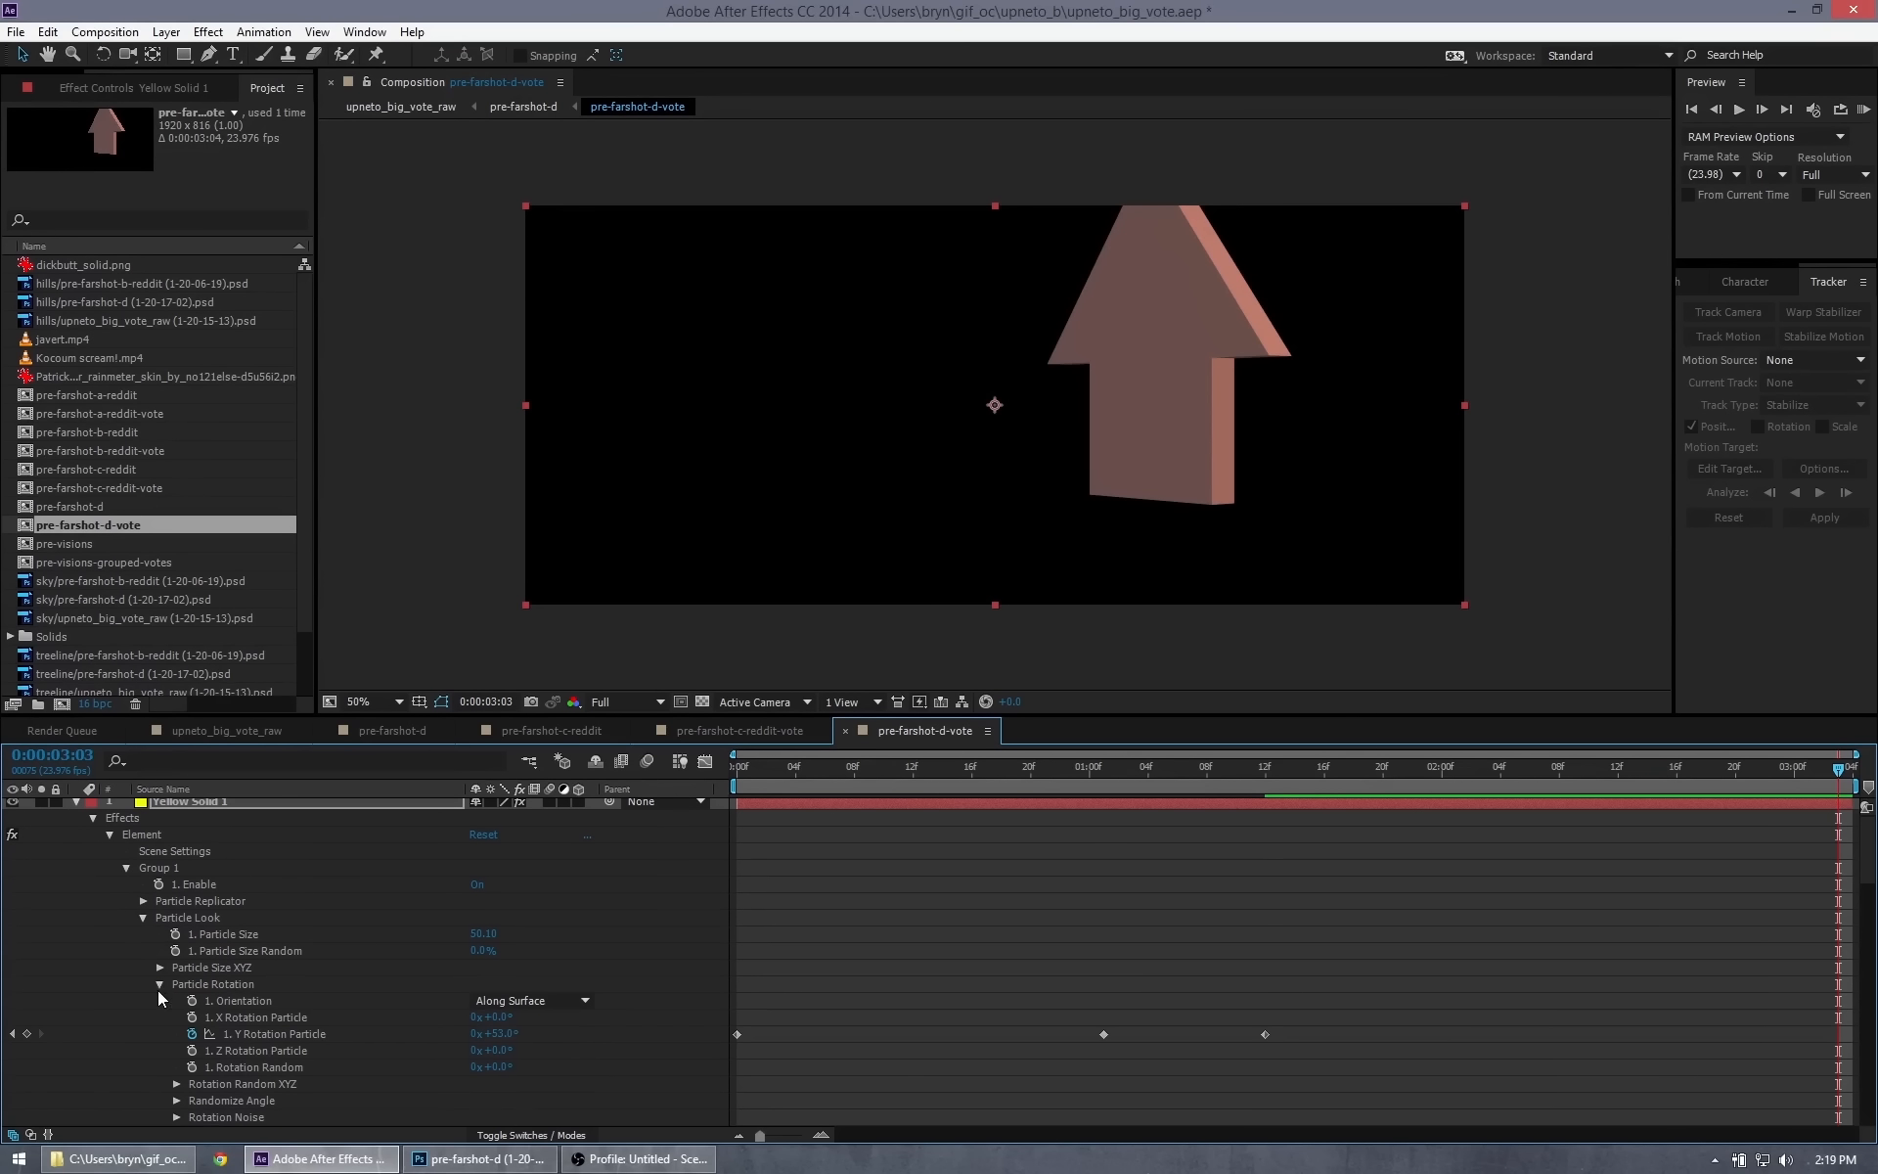
left_click(278, 1035)
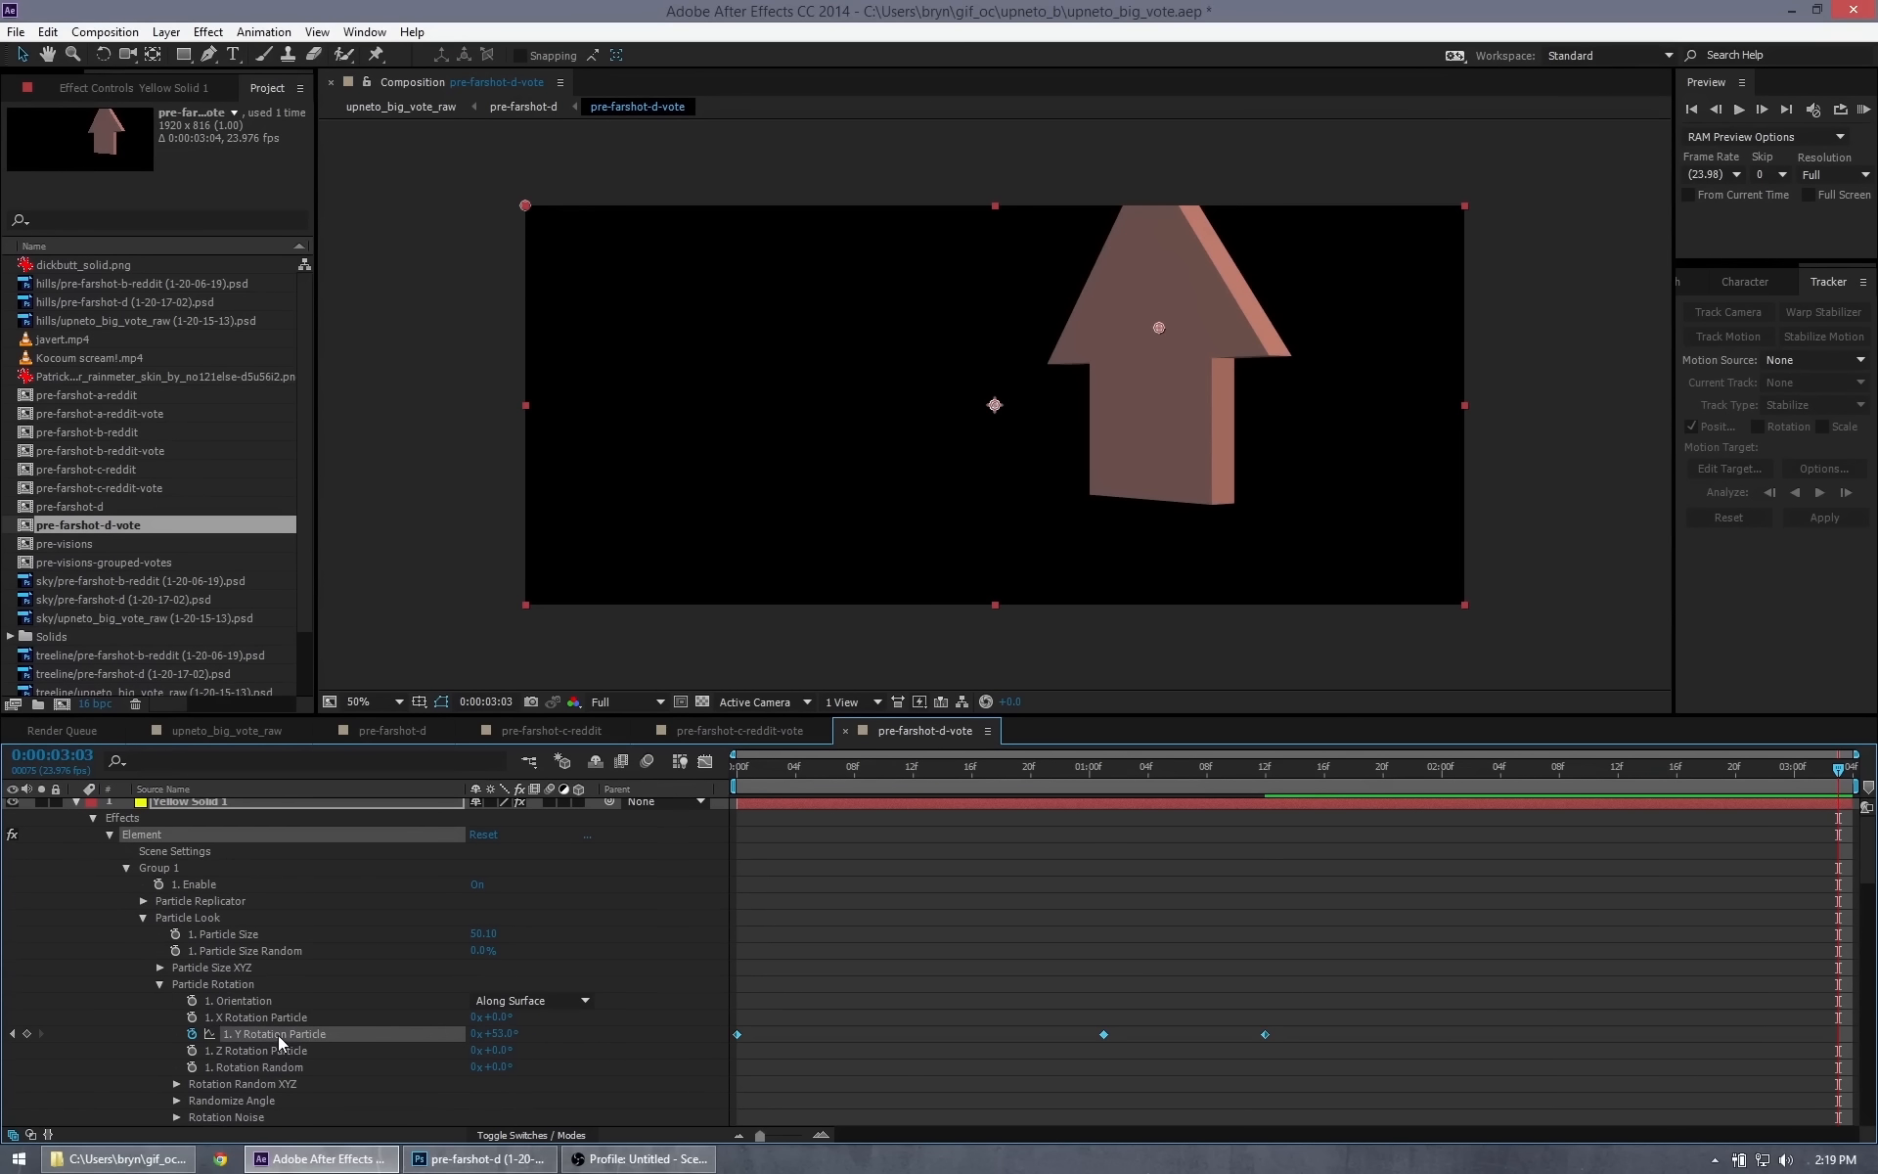
left_click_drag(735, 1002, 1142, 1066)
key("Delete")
left_click_drag(1265, 1034, 913, 1034)
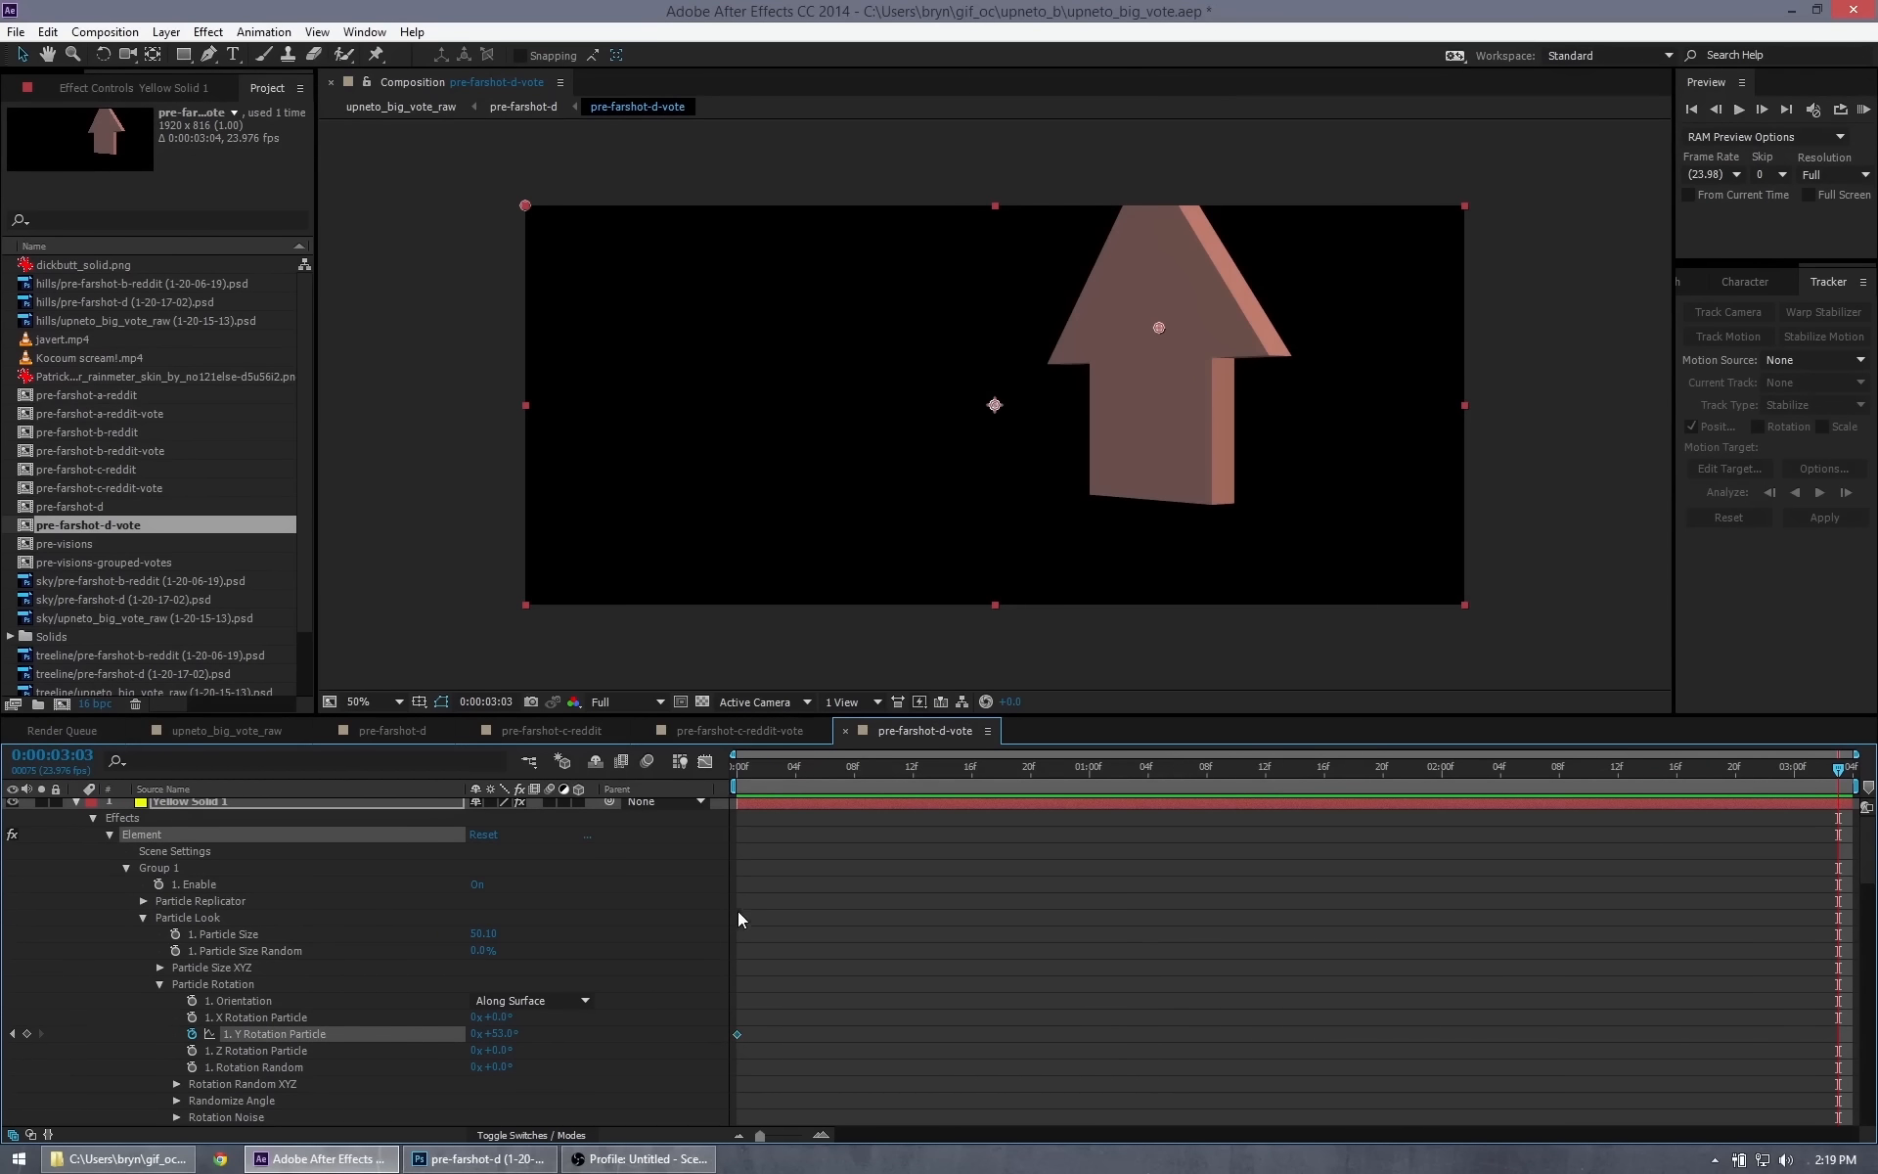
Scrub through pre-farshot-d-vote to 0:00:02:08 to check the arrow for remaining motion.
left_click(854, 769)
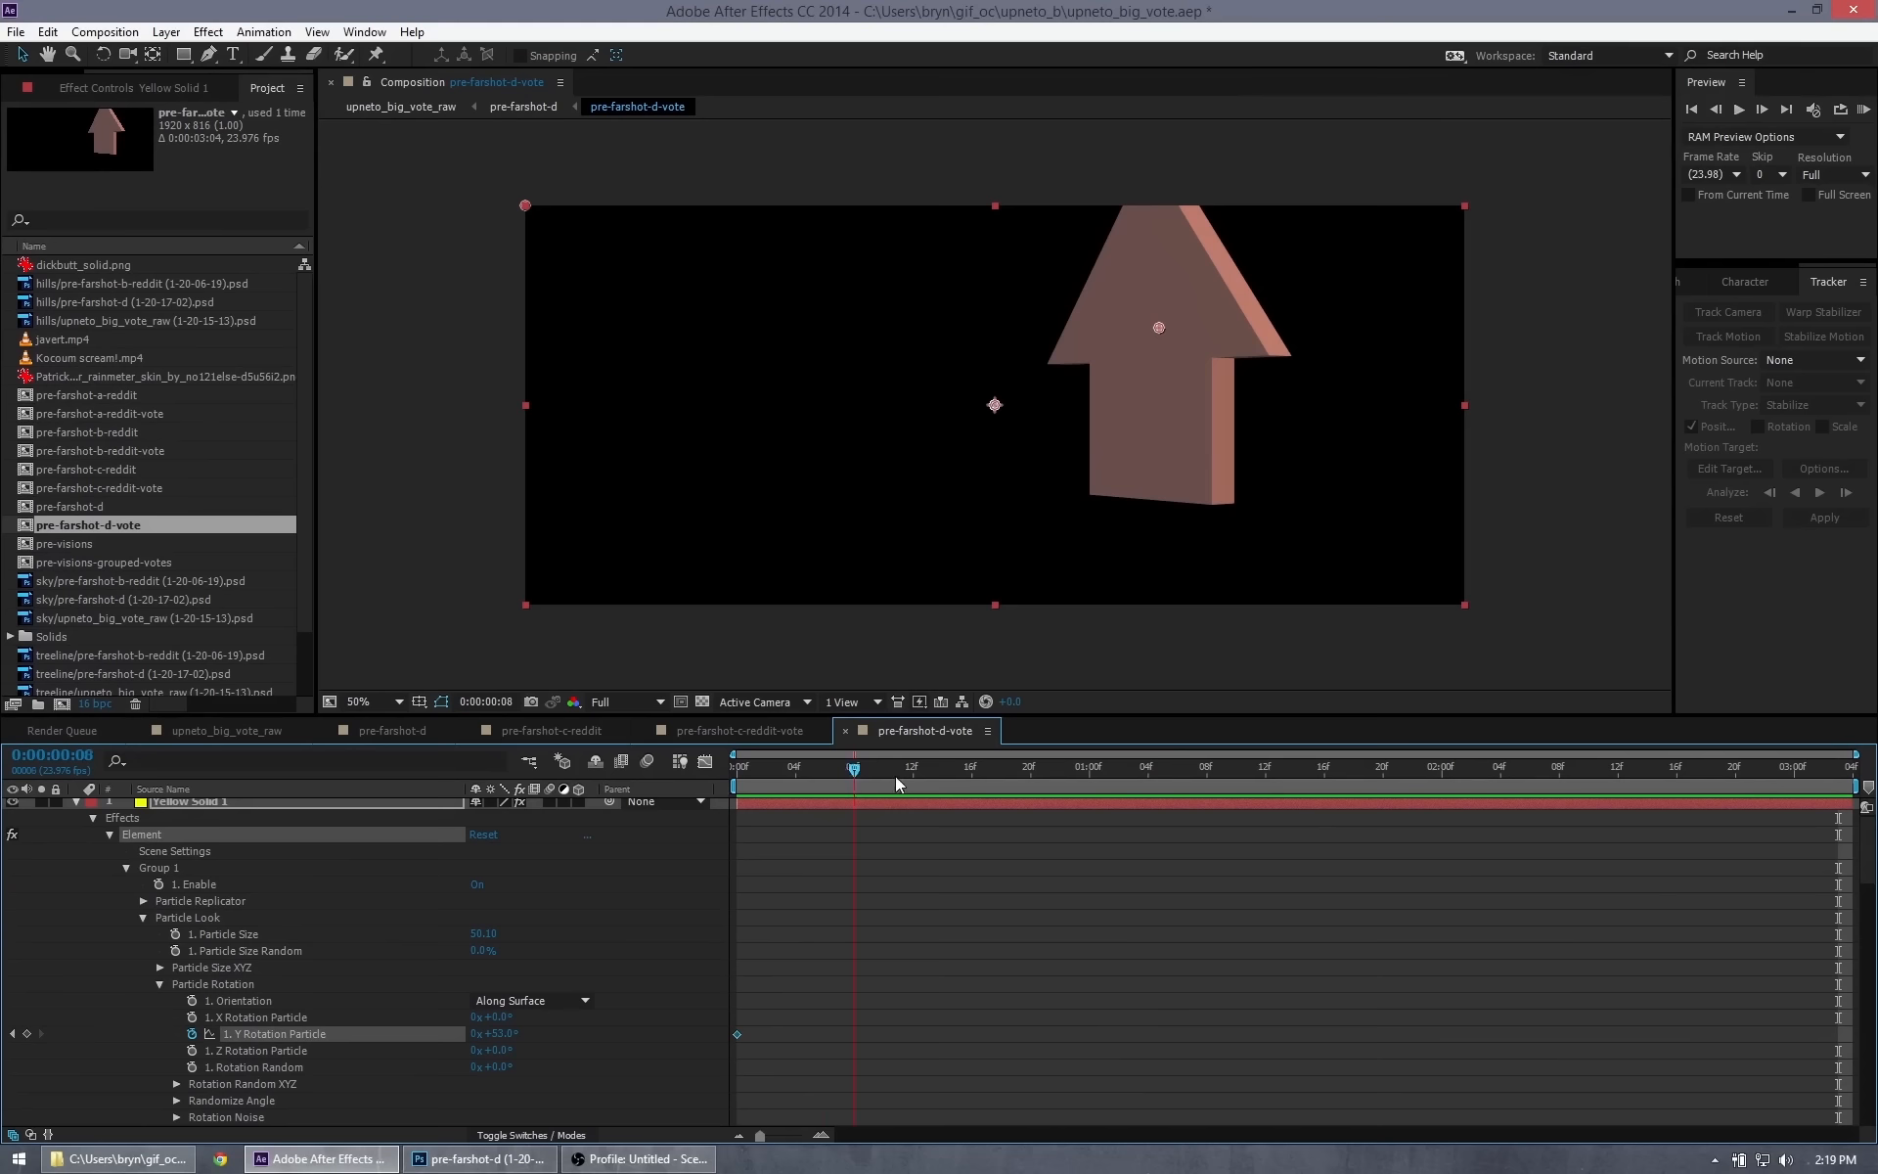
left_click_drag(894, 777, 1563, 782)
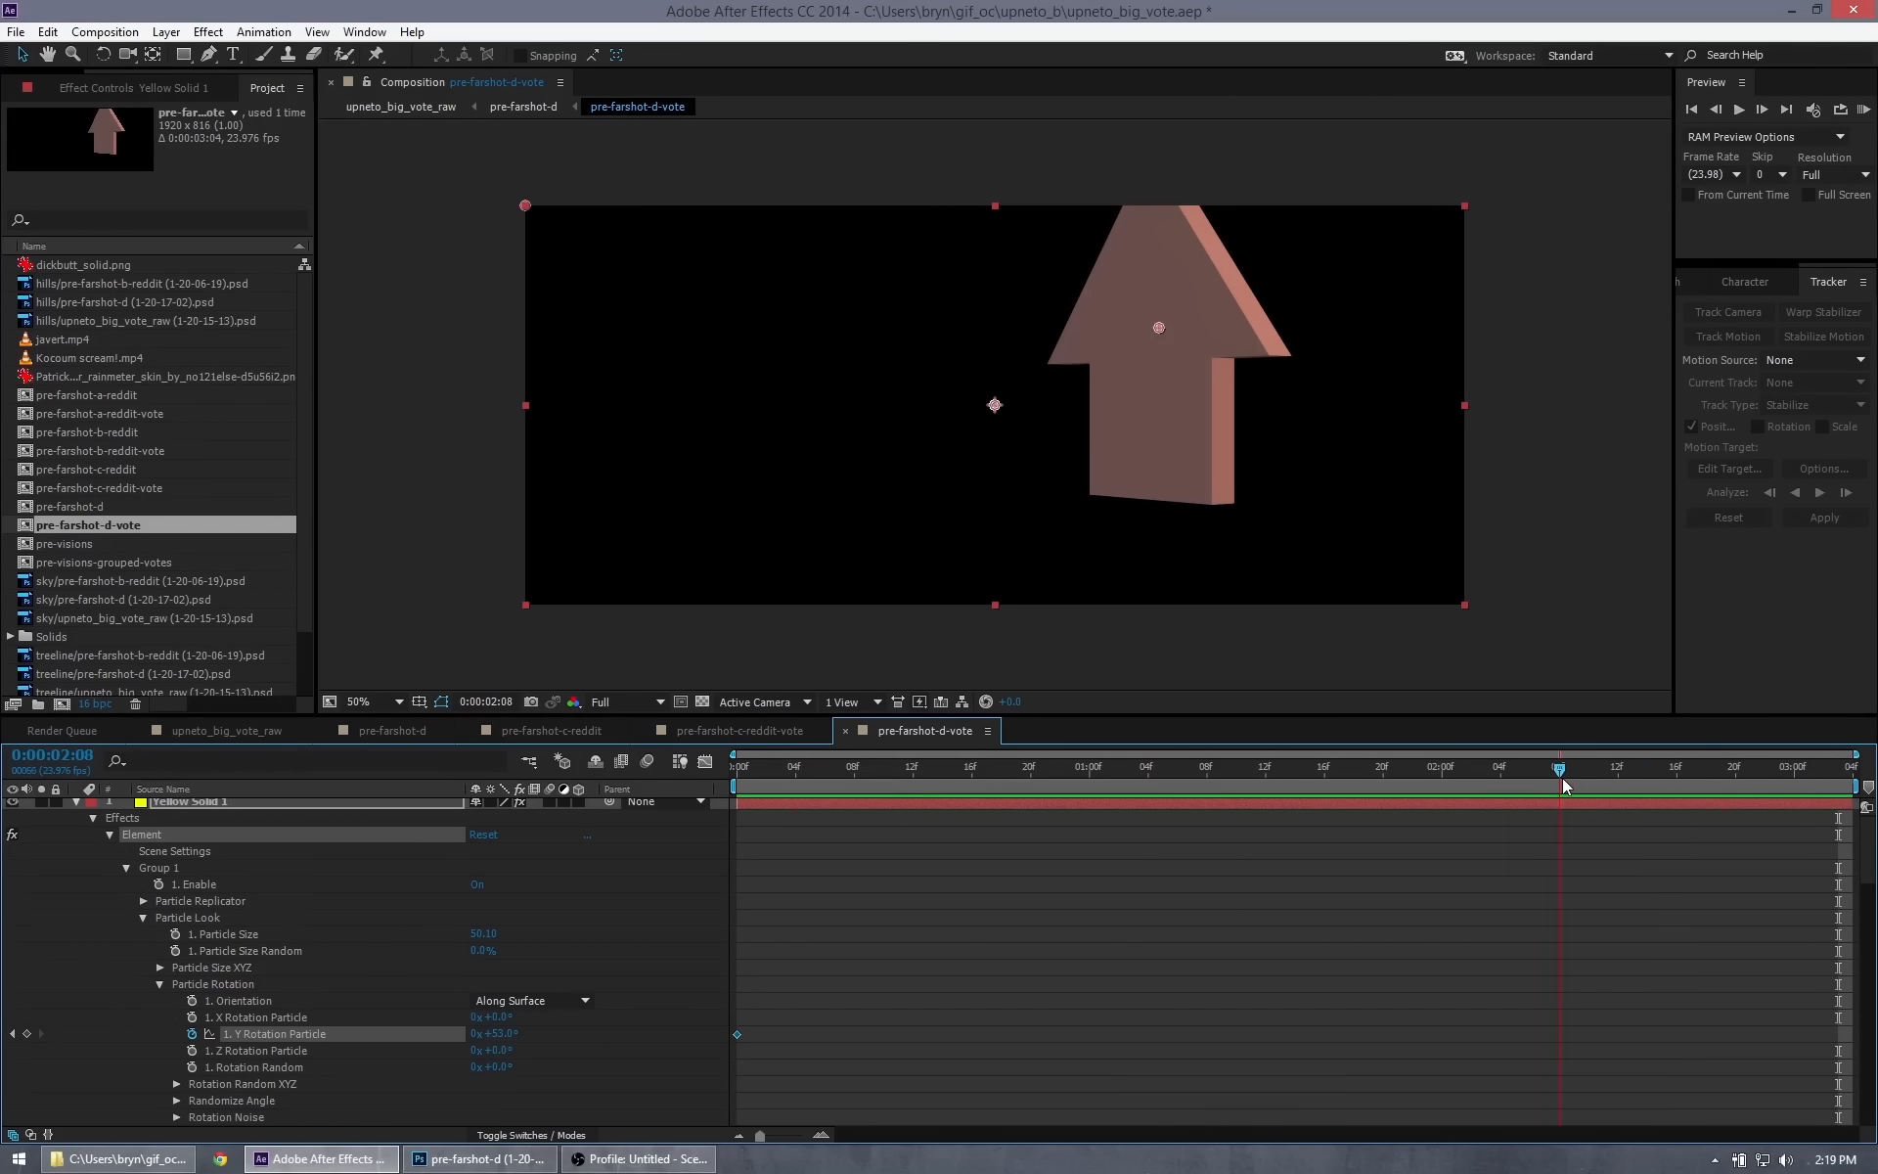
key("alt+bracketright")
scroll(743, 910, "down", 2)
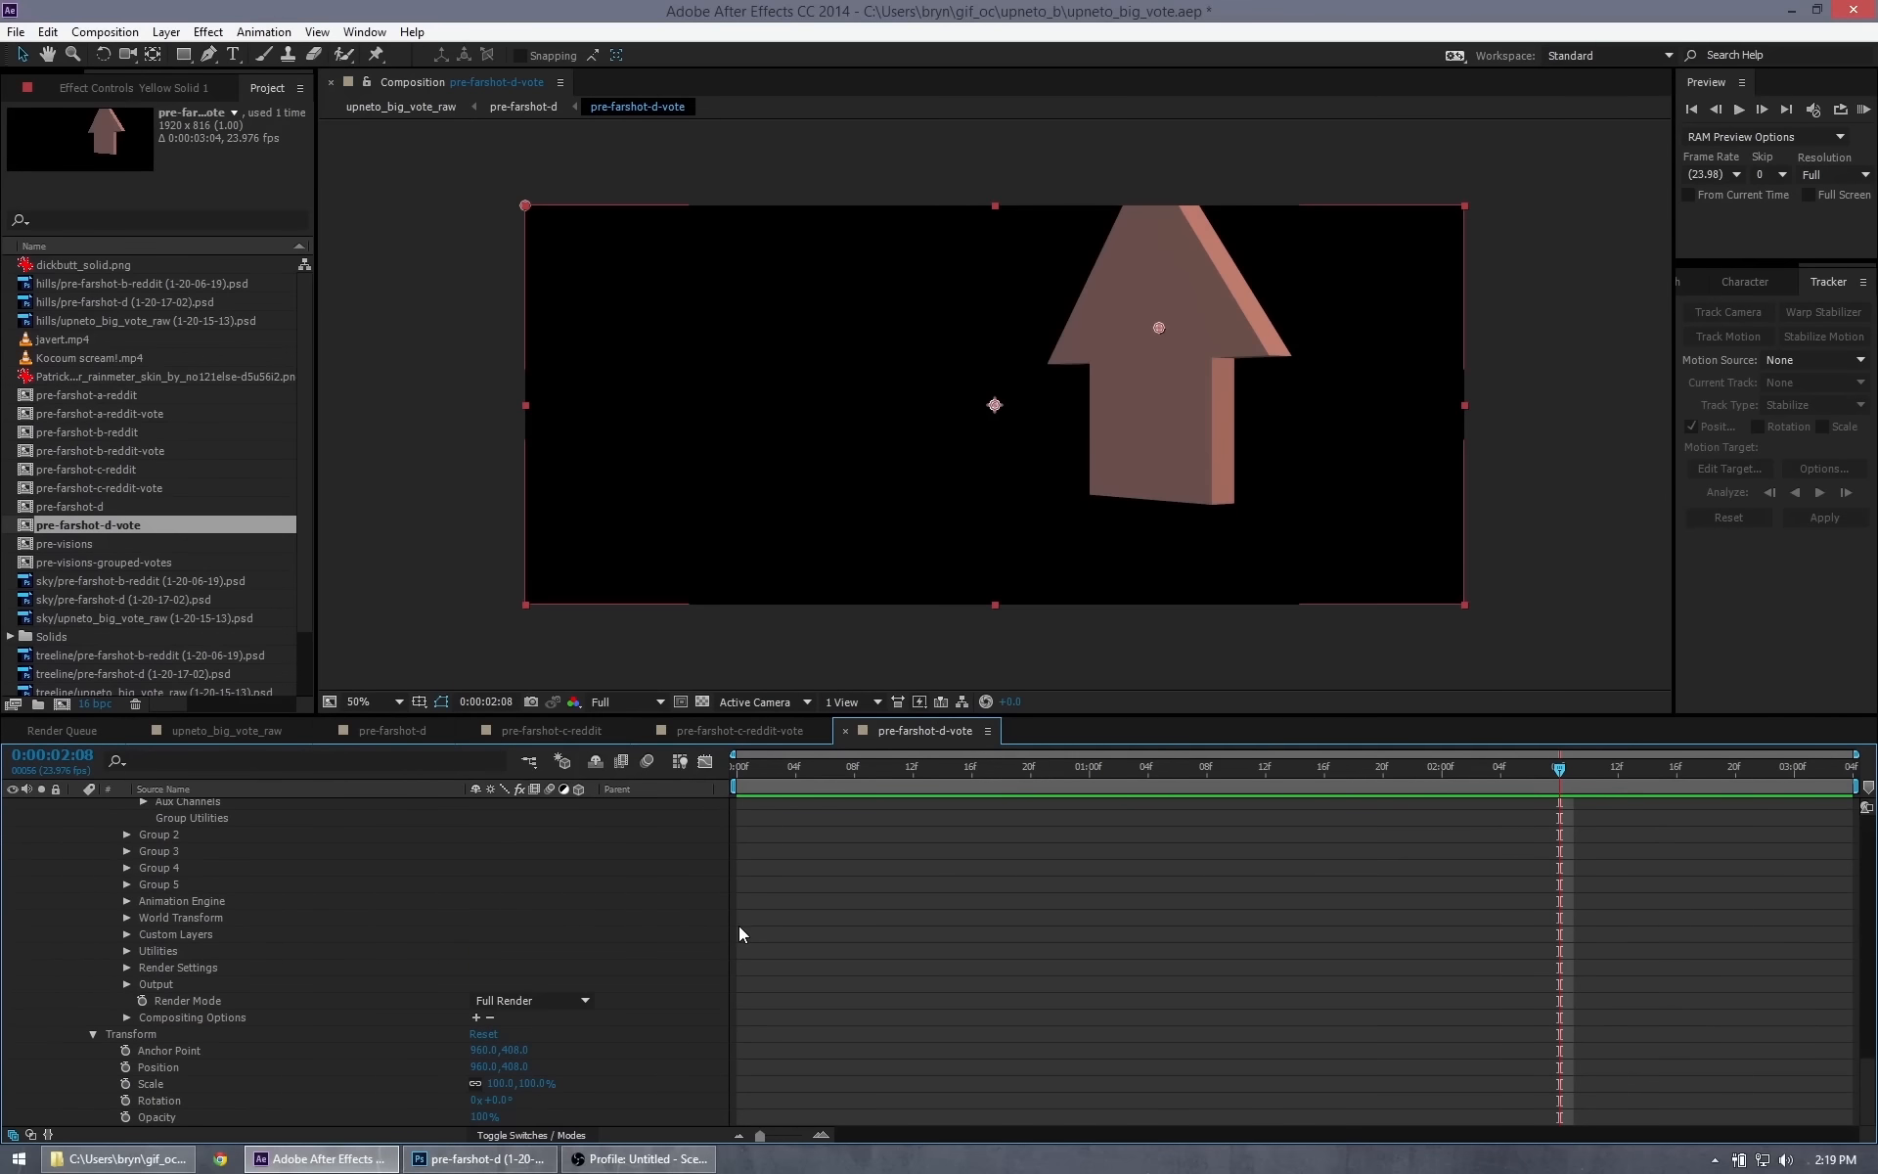
Copy the upneto_big_vote_raw.mp4 layer from pre-farshot-d and paste it into pre-farshot-d-vote.
left_click(679, 731)
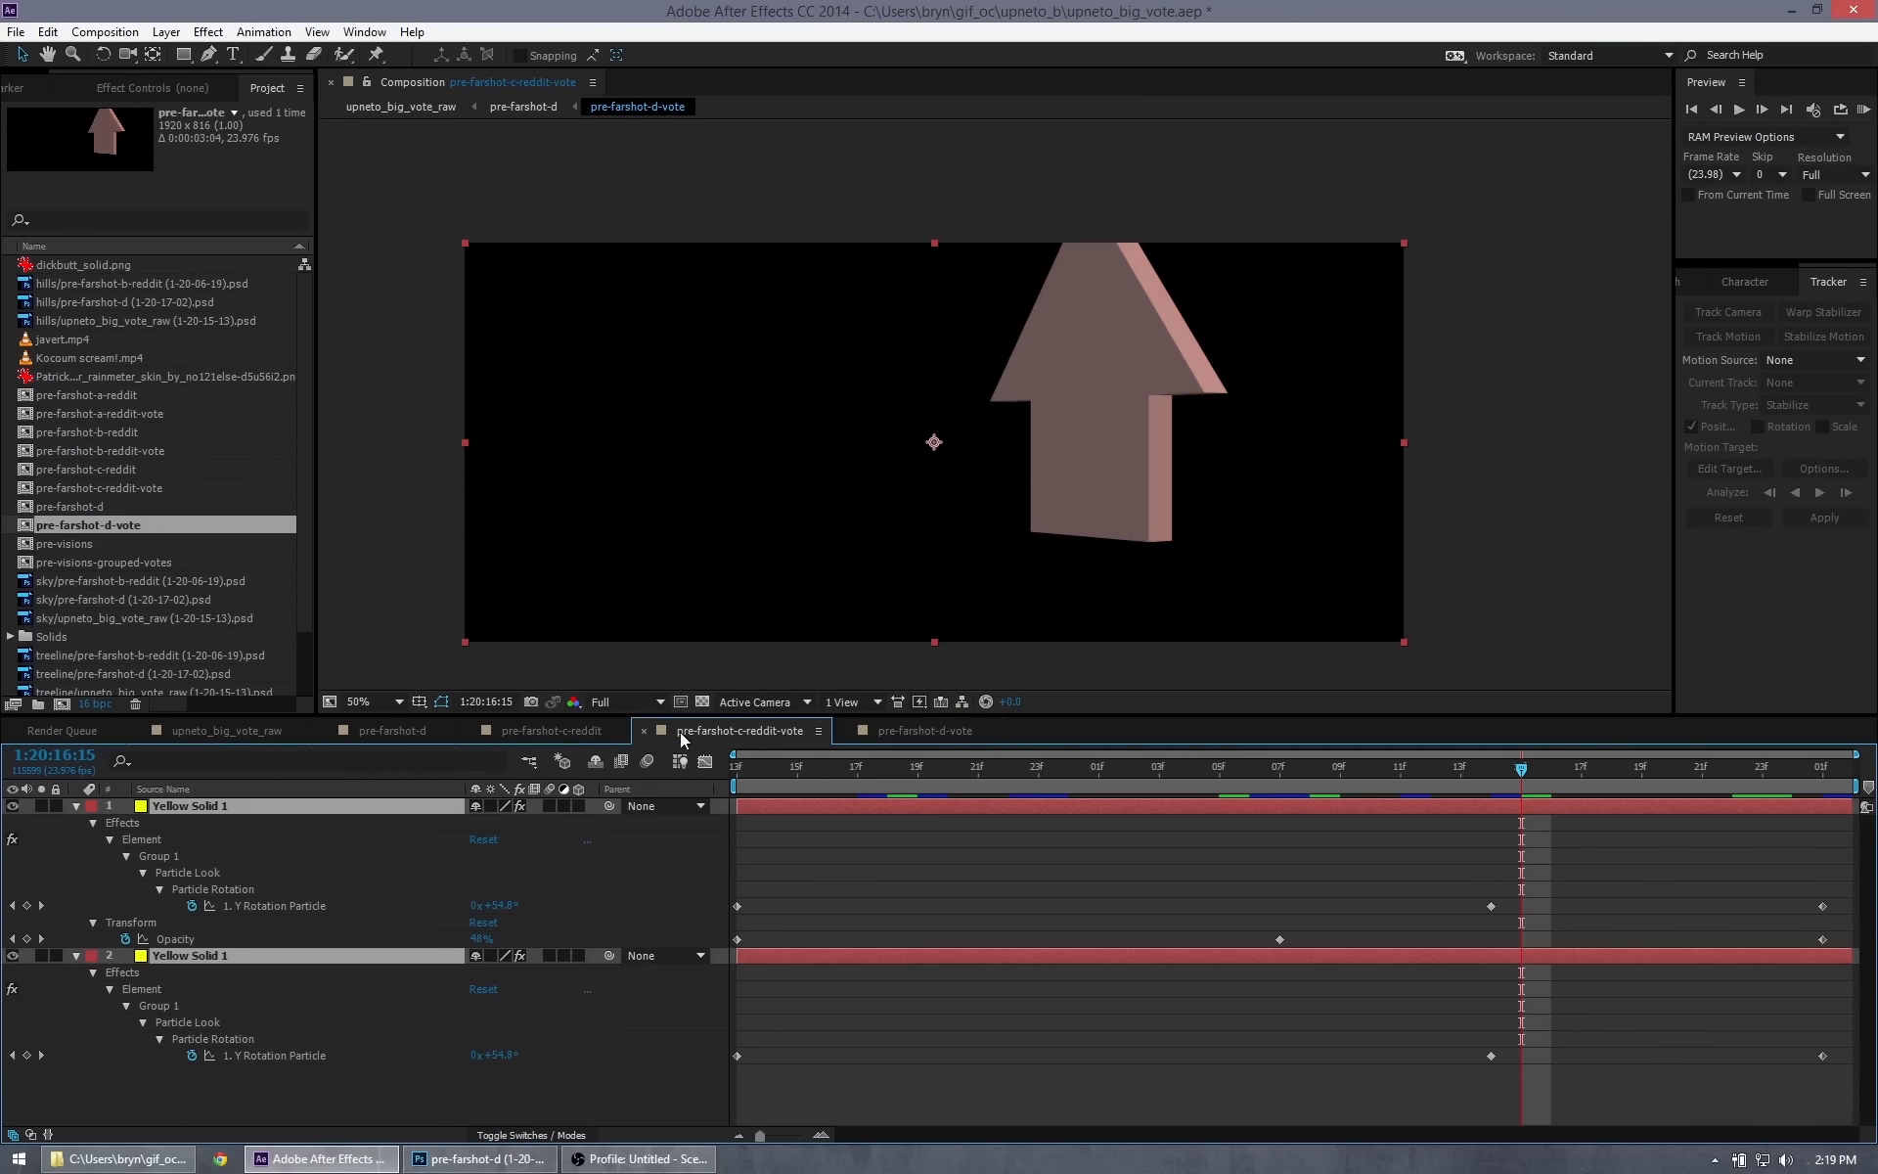
left_click(517, 734)
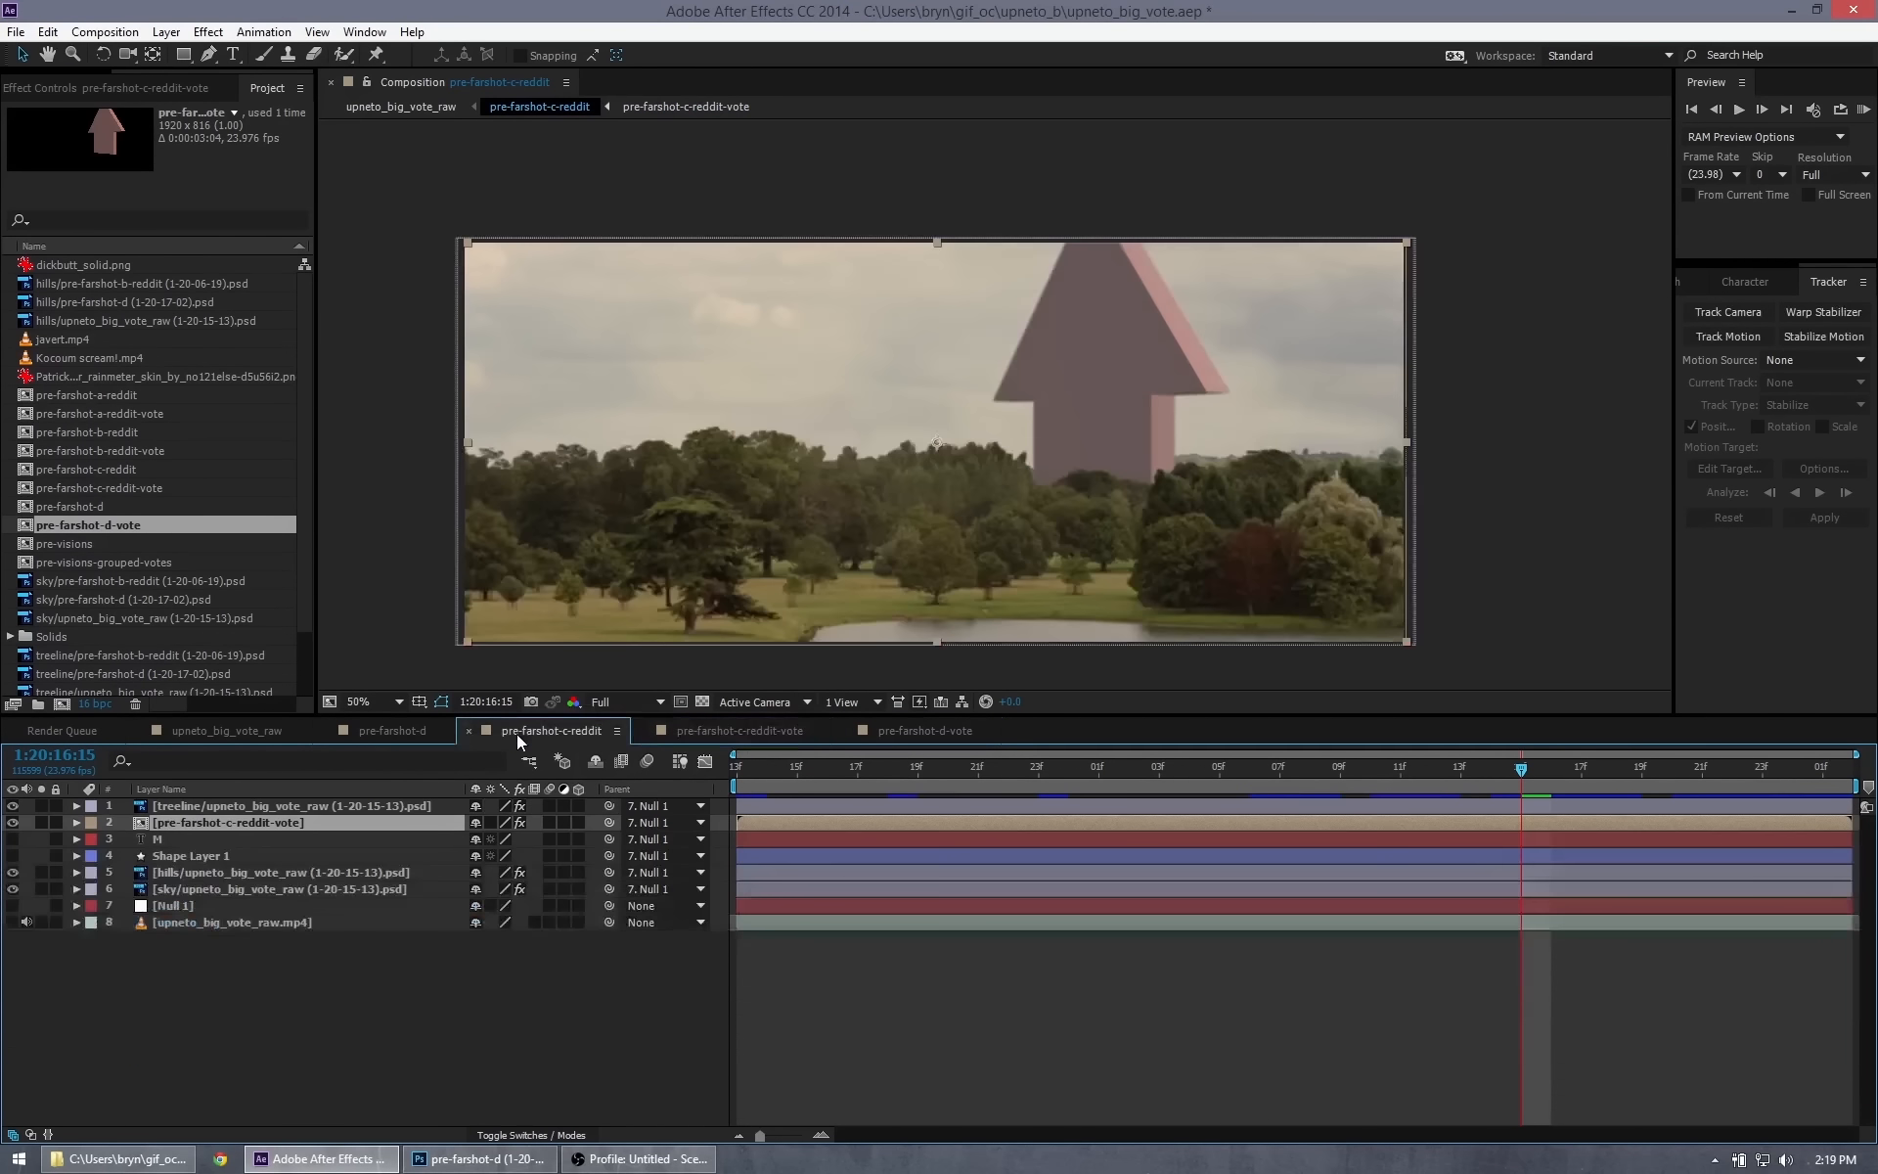
left_click(378, 730)
left_click(197, 871)
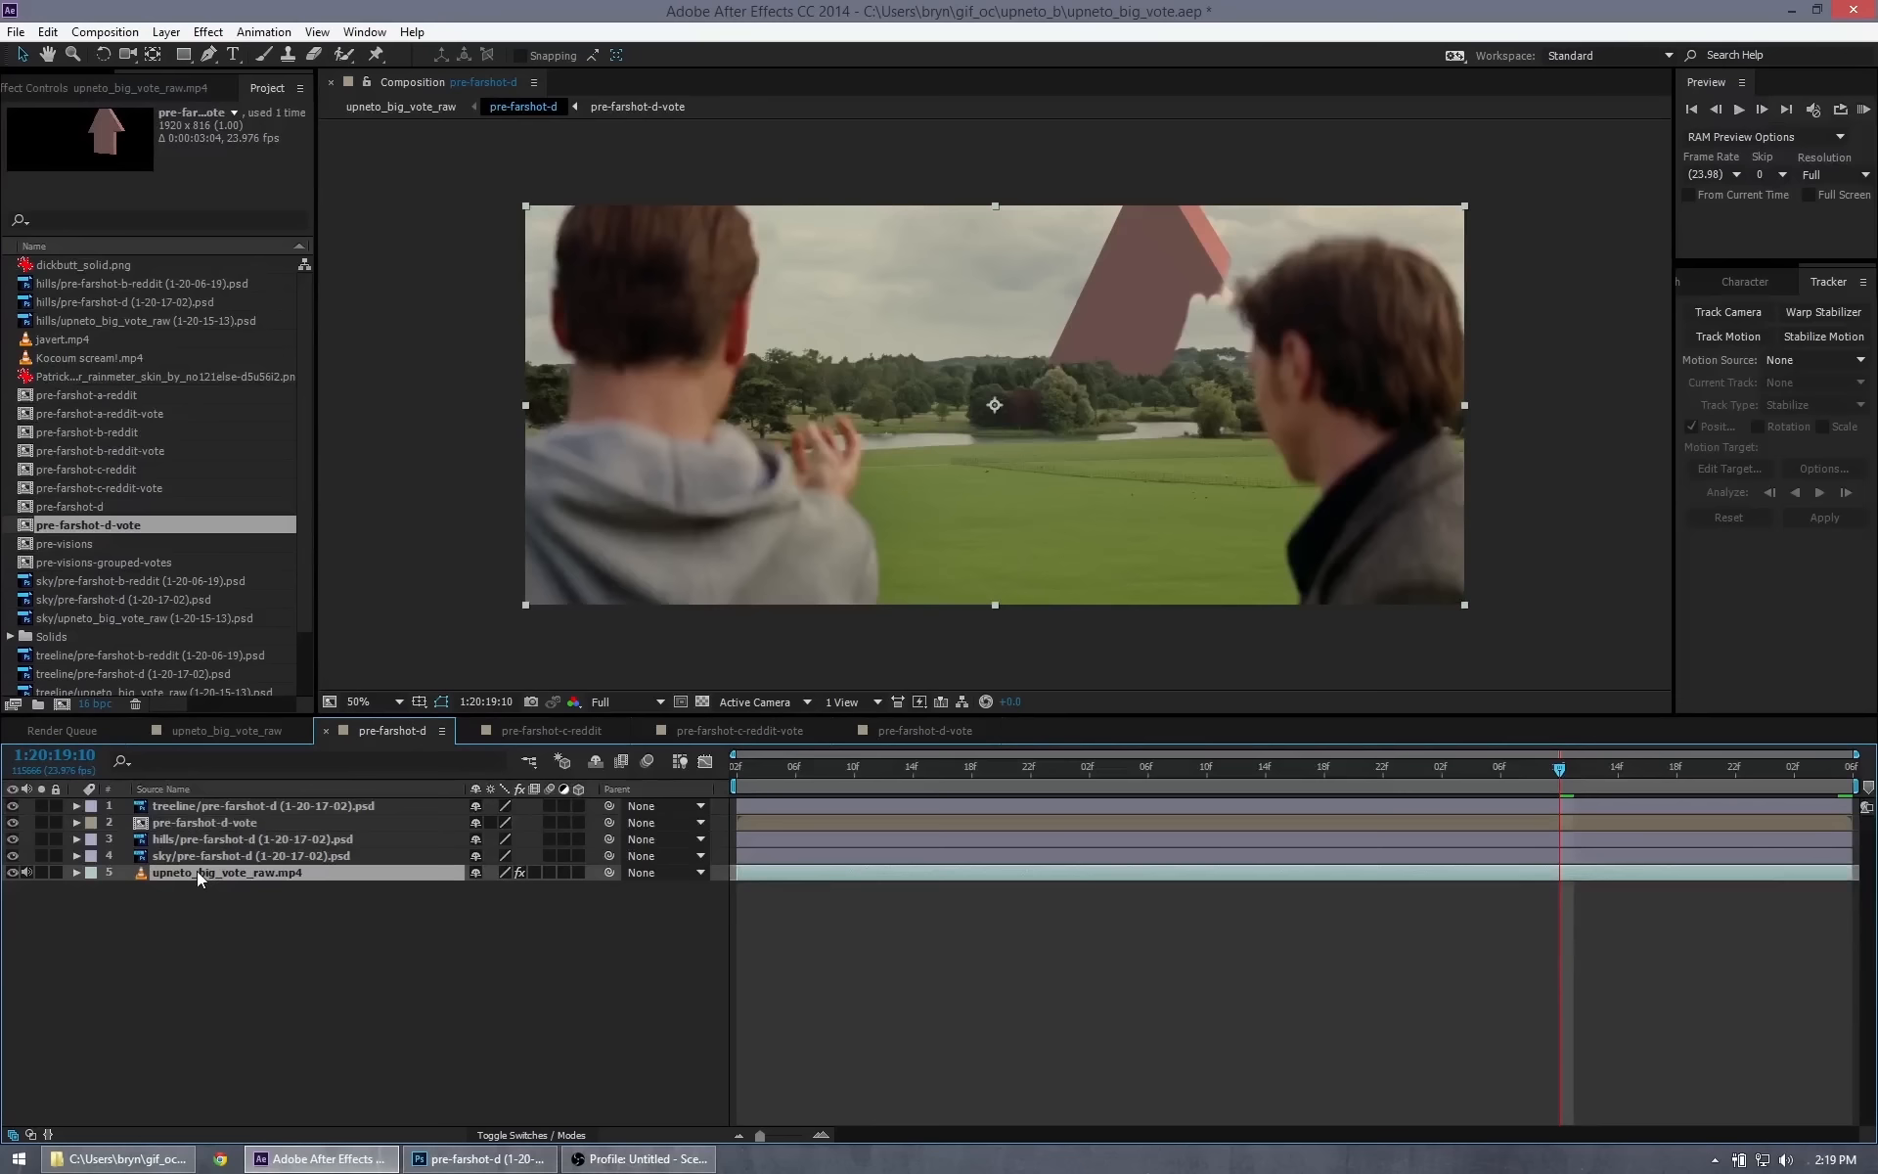
left_click(917, 732)
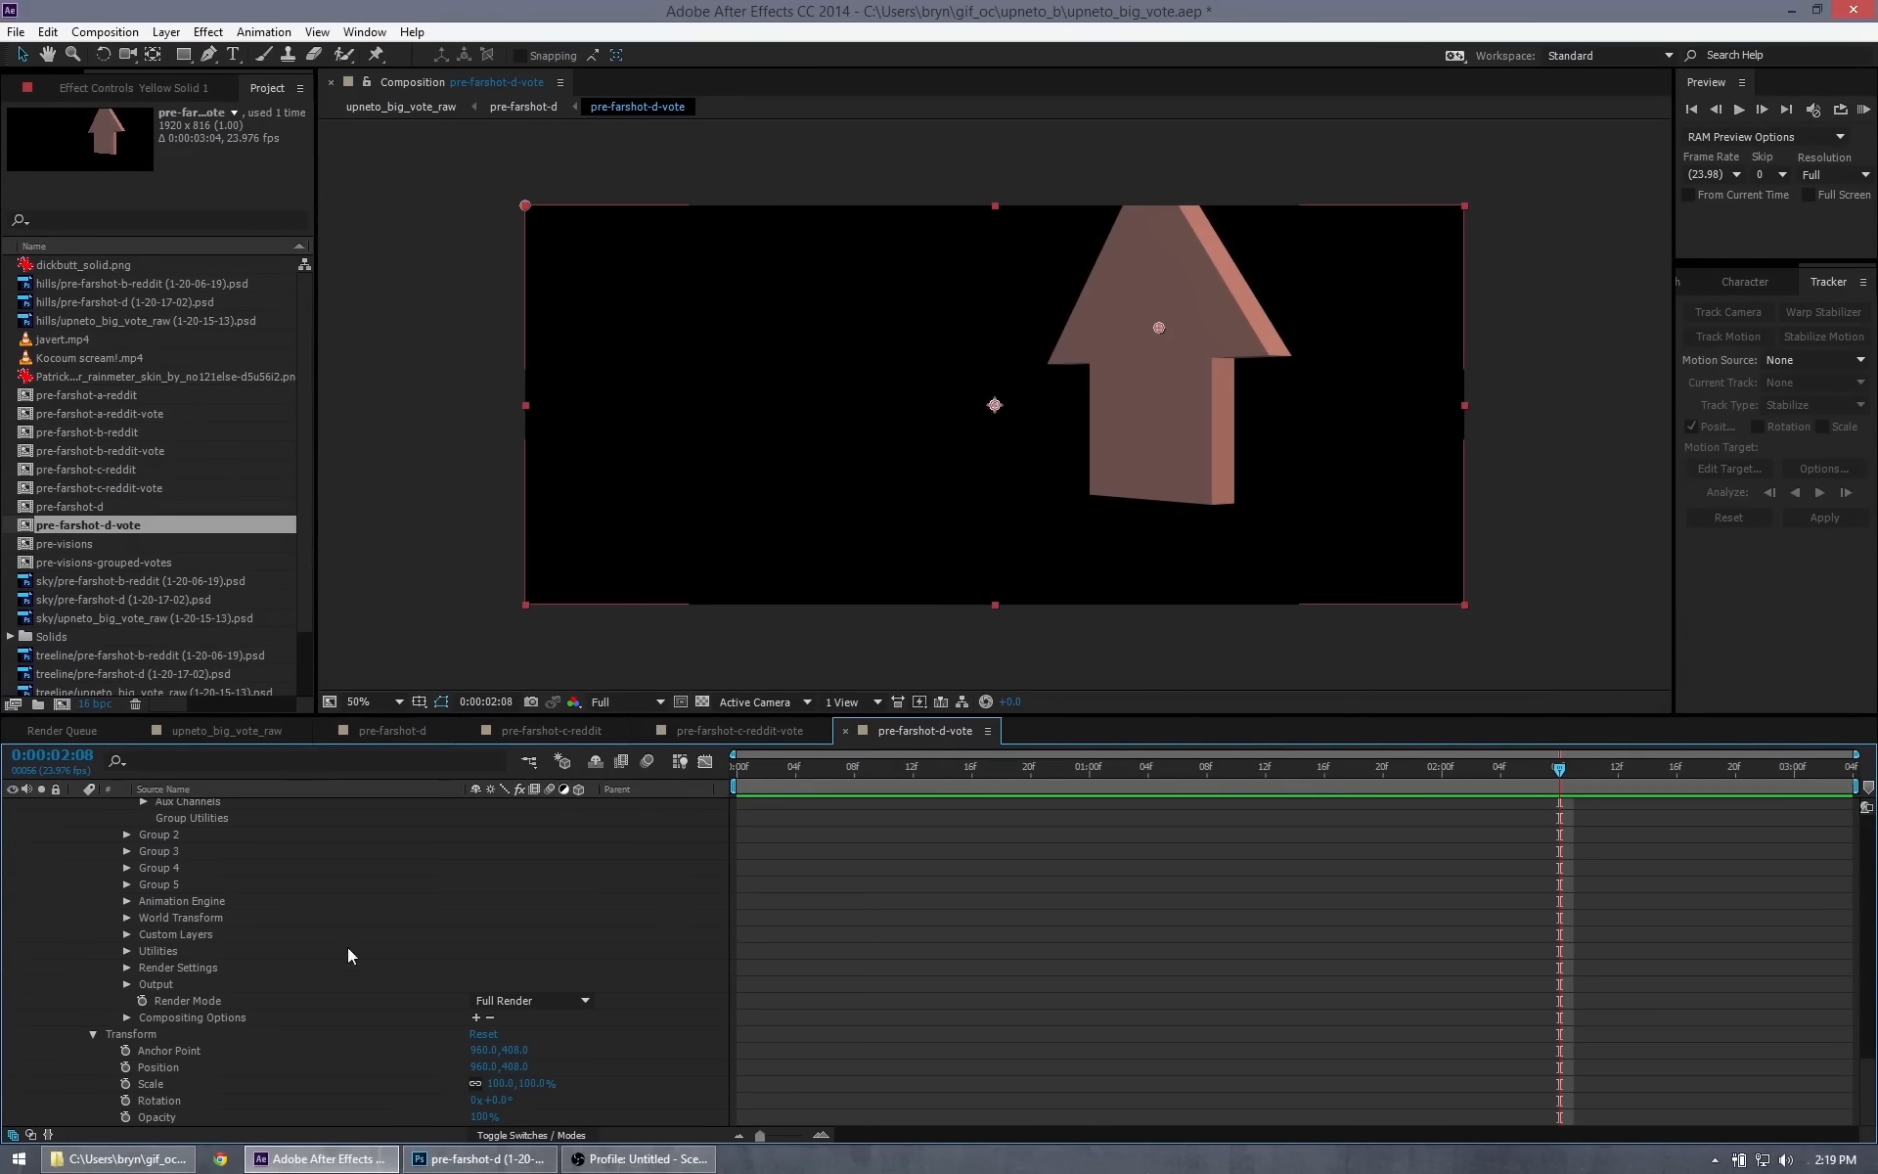
left_click(278, 962)
key("ctrl+v")
Collapse both Yellow Solid 1 layers and move the pasted upneto_big_vote_raw.mp4 layer beneath them.
scroll(289, 872, "up", 10)
scroll(290, 873, "up", 10)
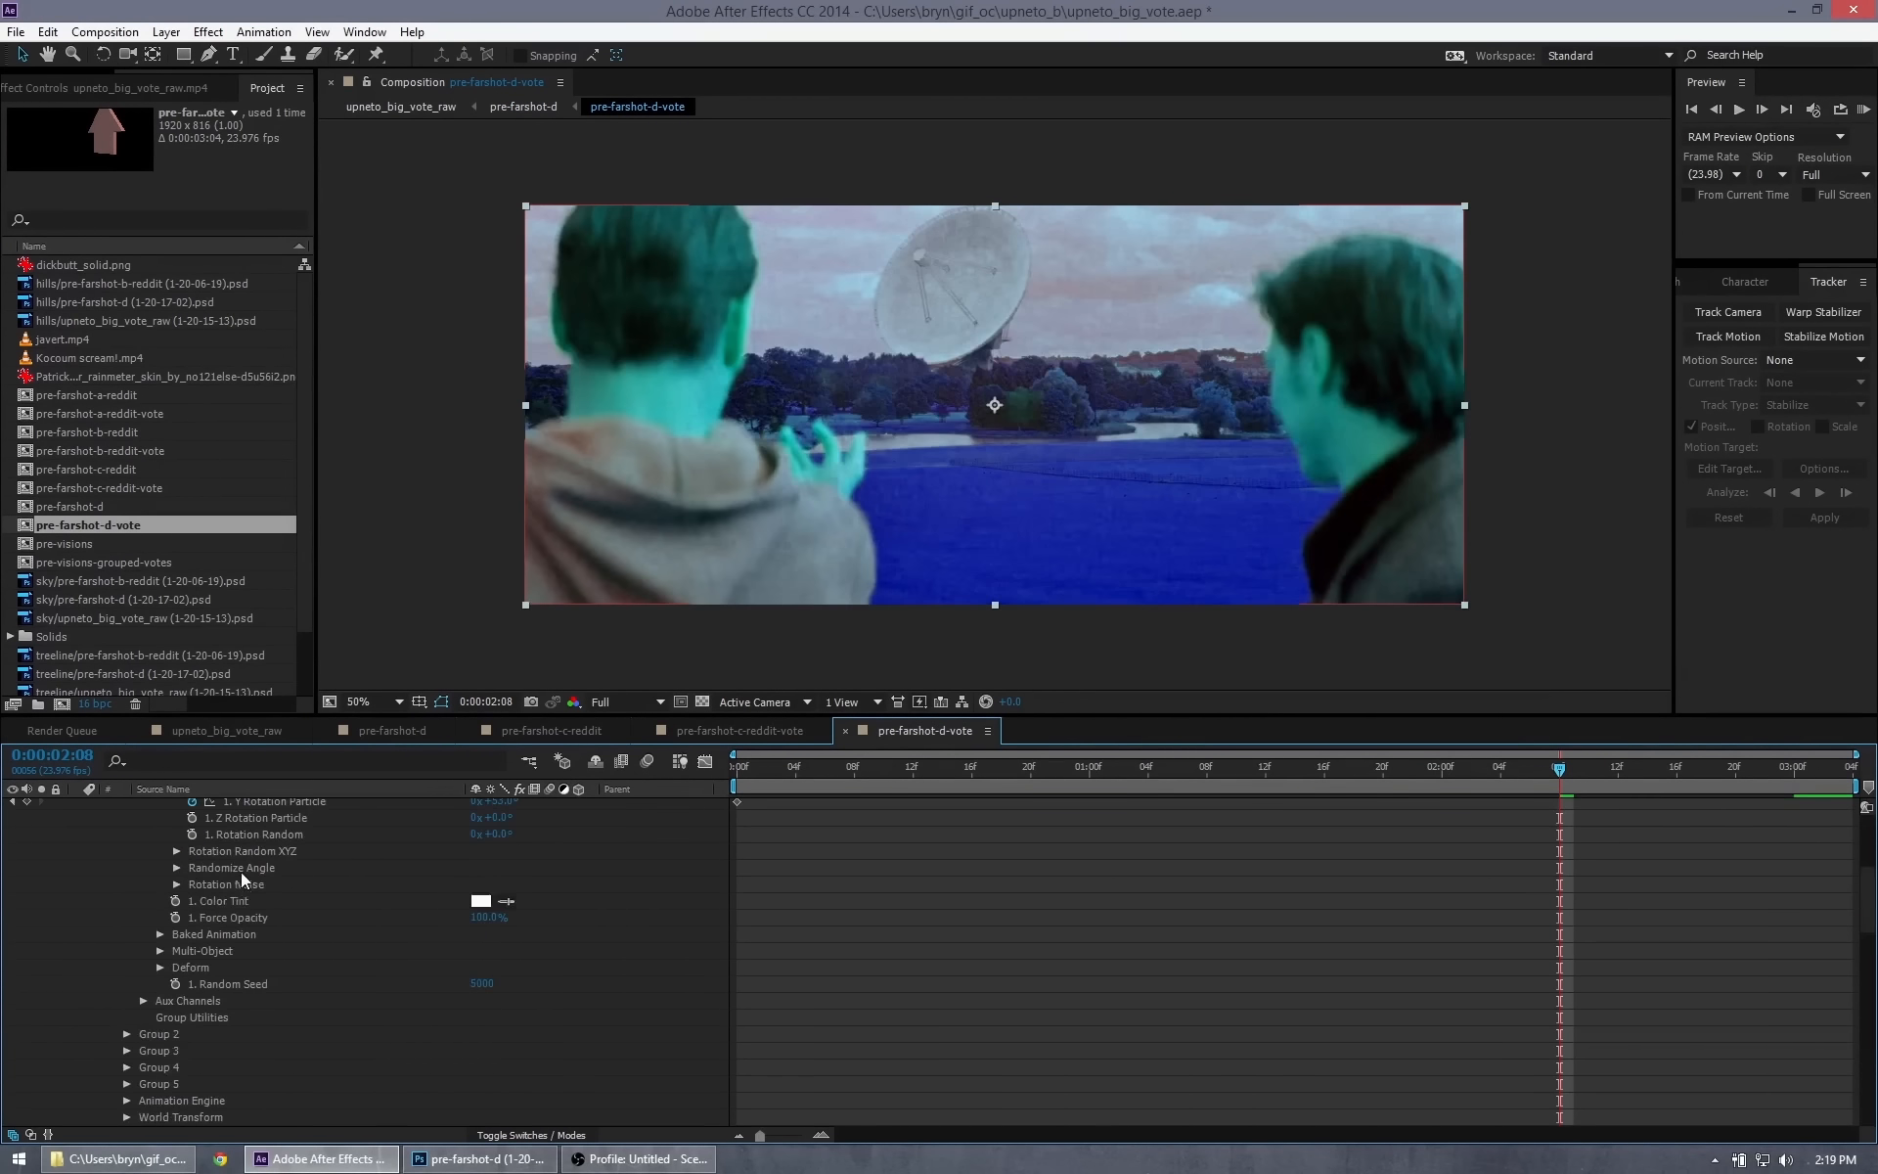
left_click(77, 823)
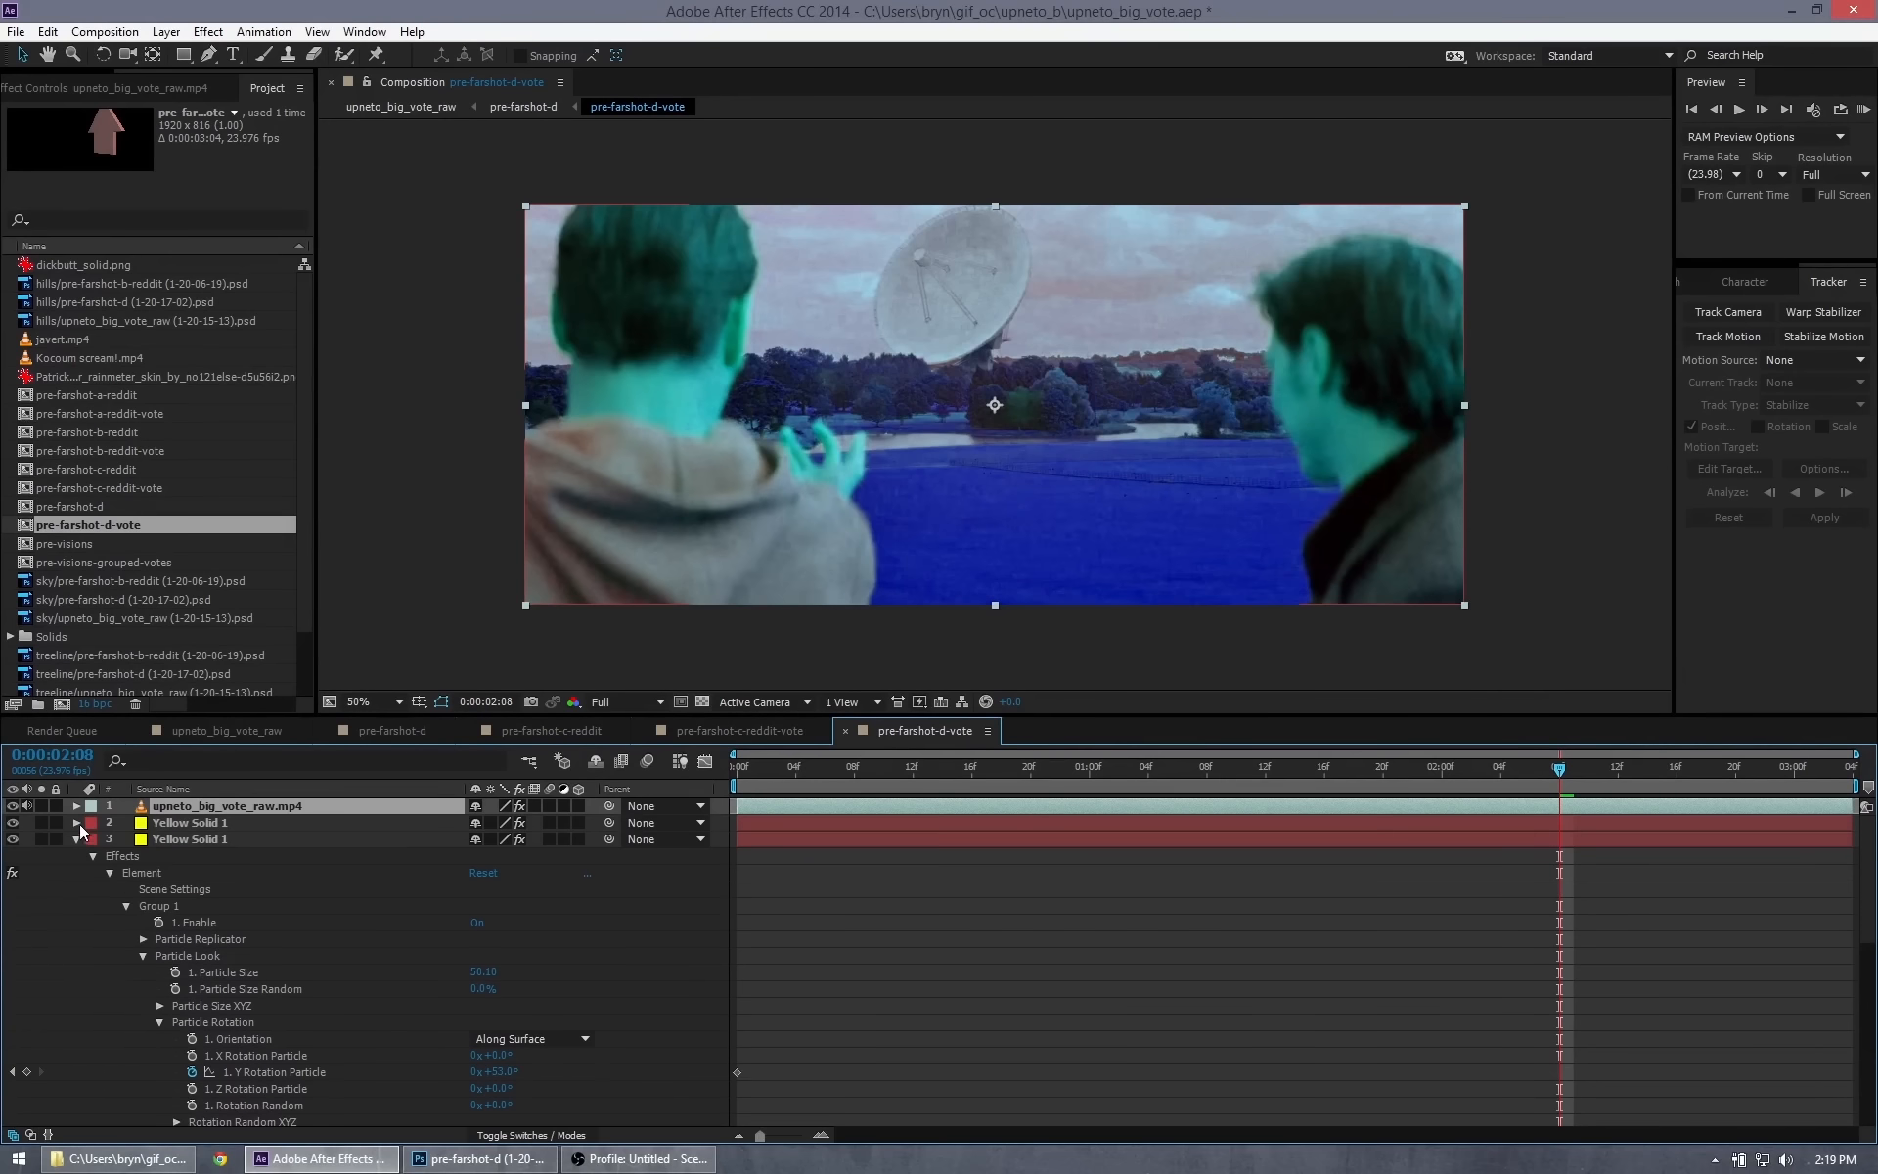
left_click(77, 838)
left_click_drag(180, 805, 180, 889)
Remove the Hue/Saturation effect from the upneto_big_vote_raw.mp4 layer in pre-farshot-d-vote.
left_click(98, 85)
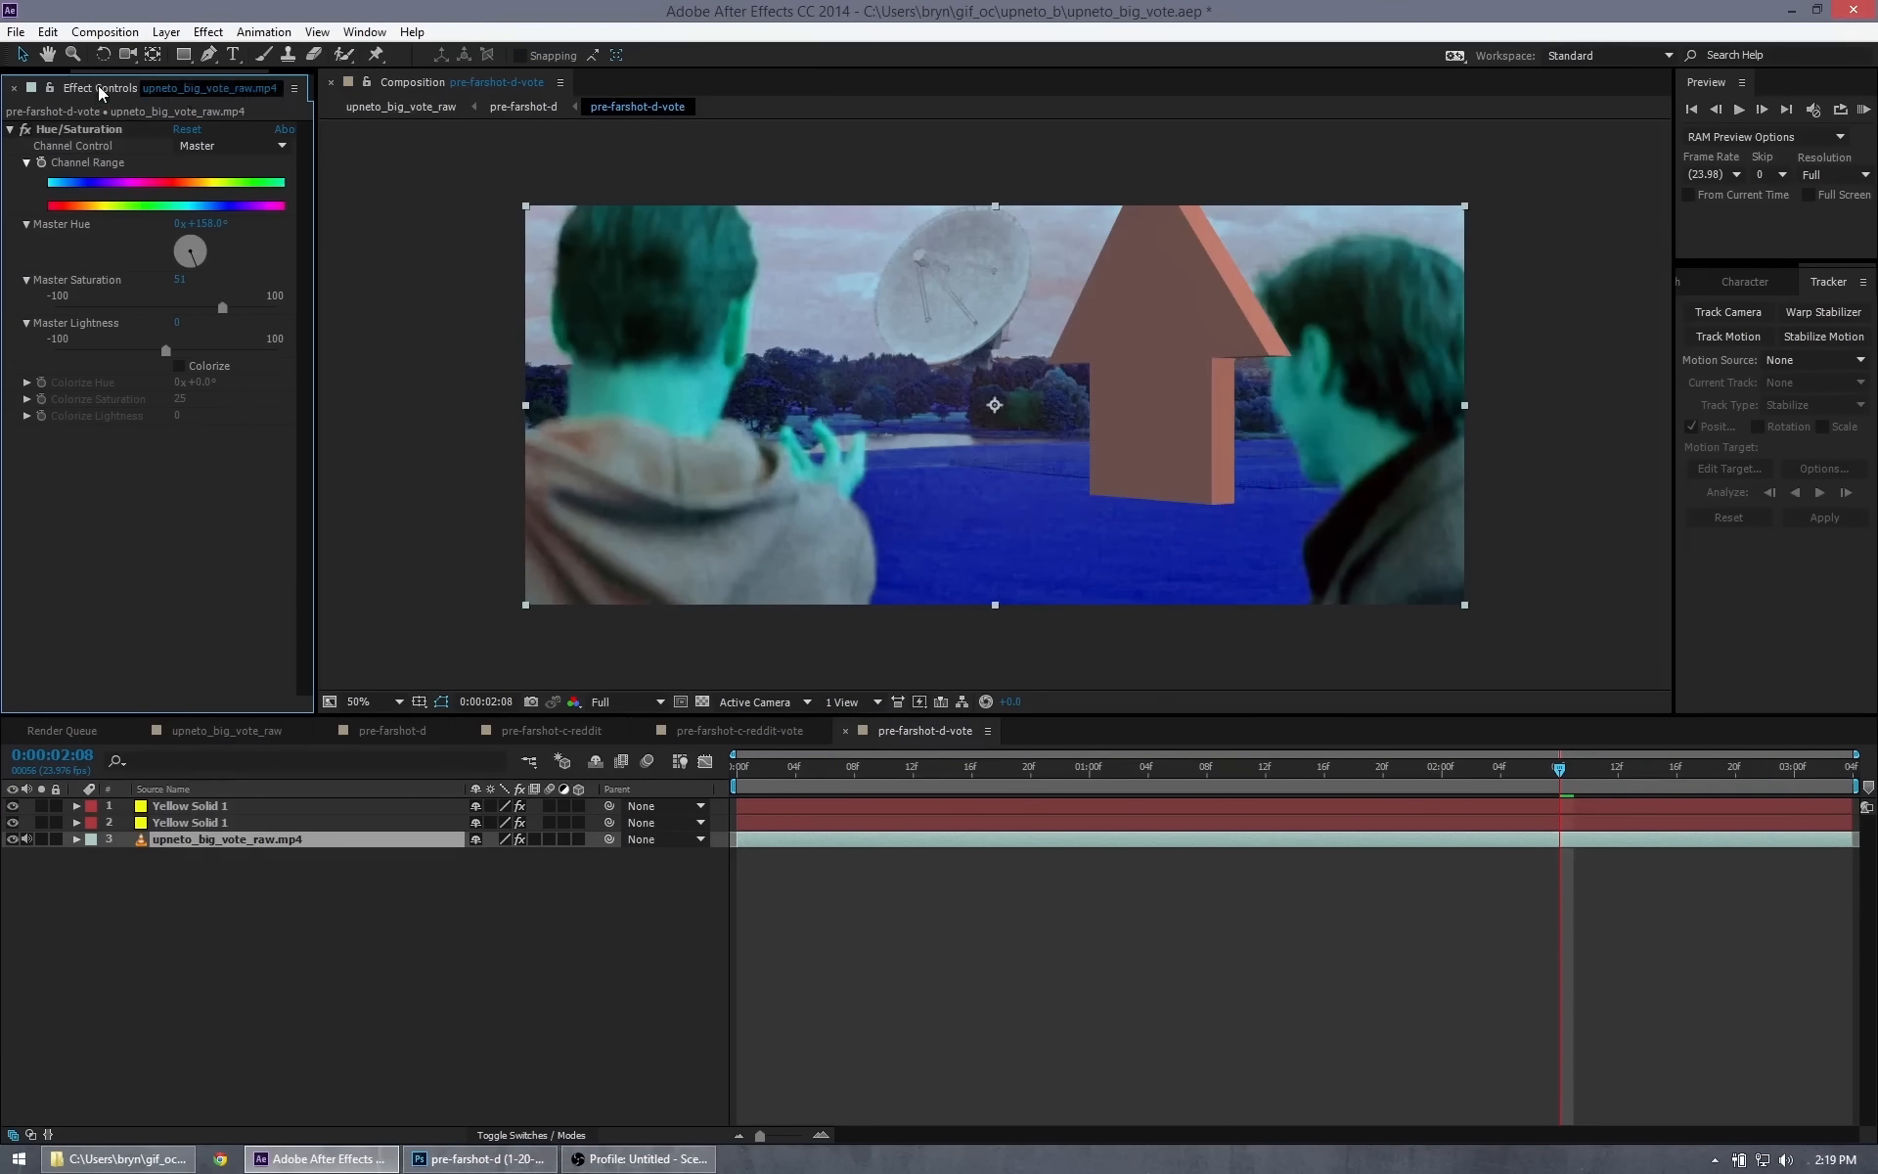
left_click(73, 132)
key("Delete")
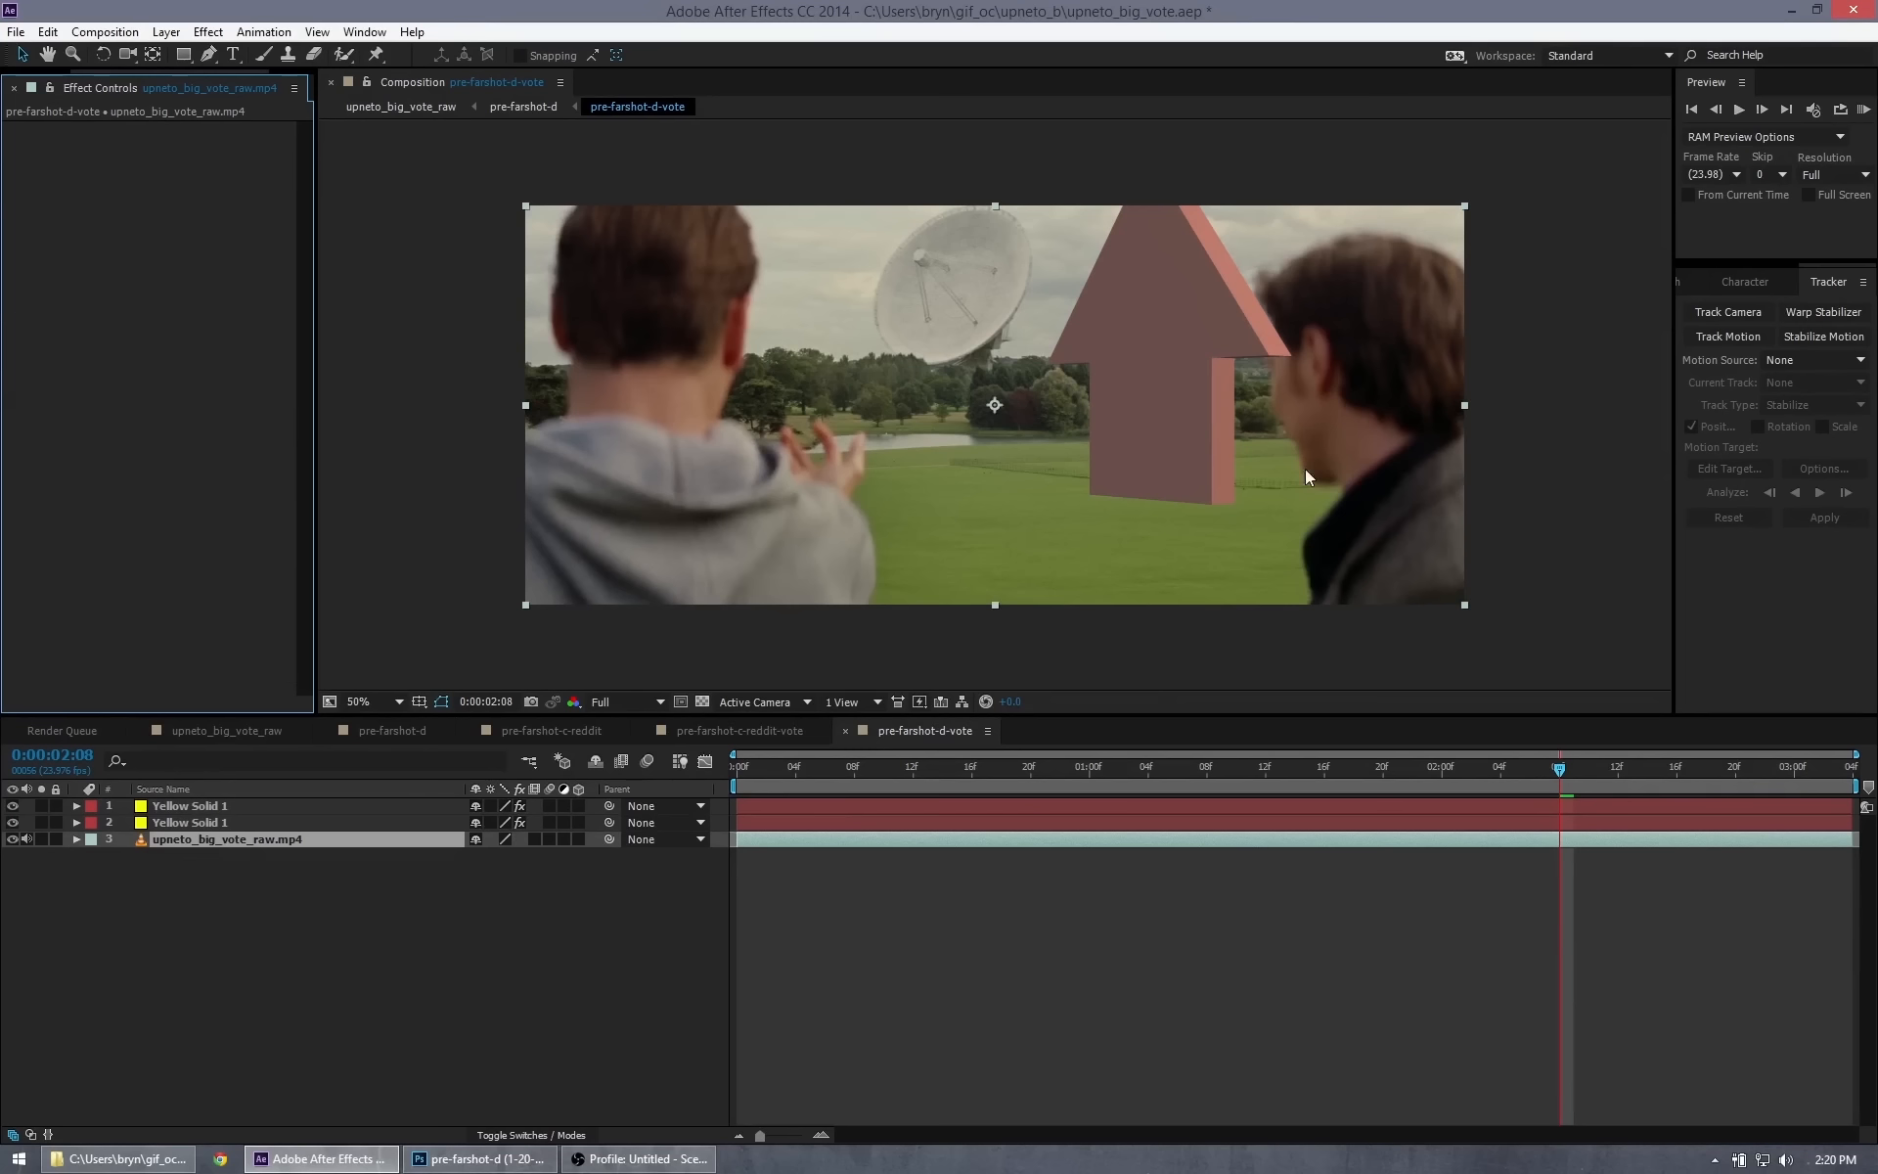
Deselect the footage layer and scrub back to 0:00:00:00 to compare the arrow's position with the footage.
right_click(1024, 521)
left_click(351, 995)
left_click(1315, 821)
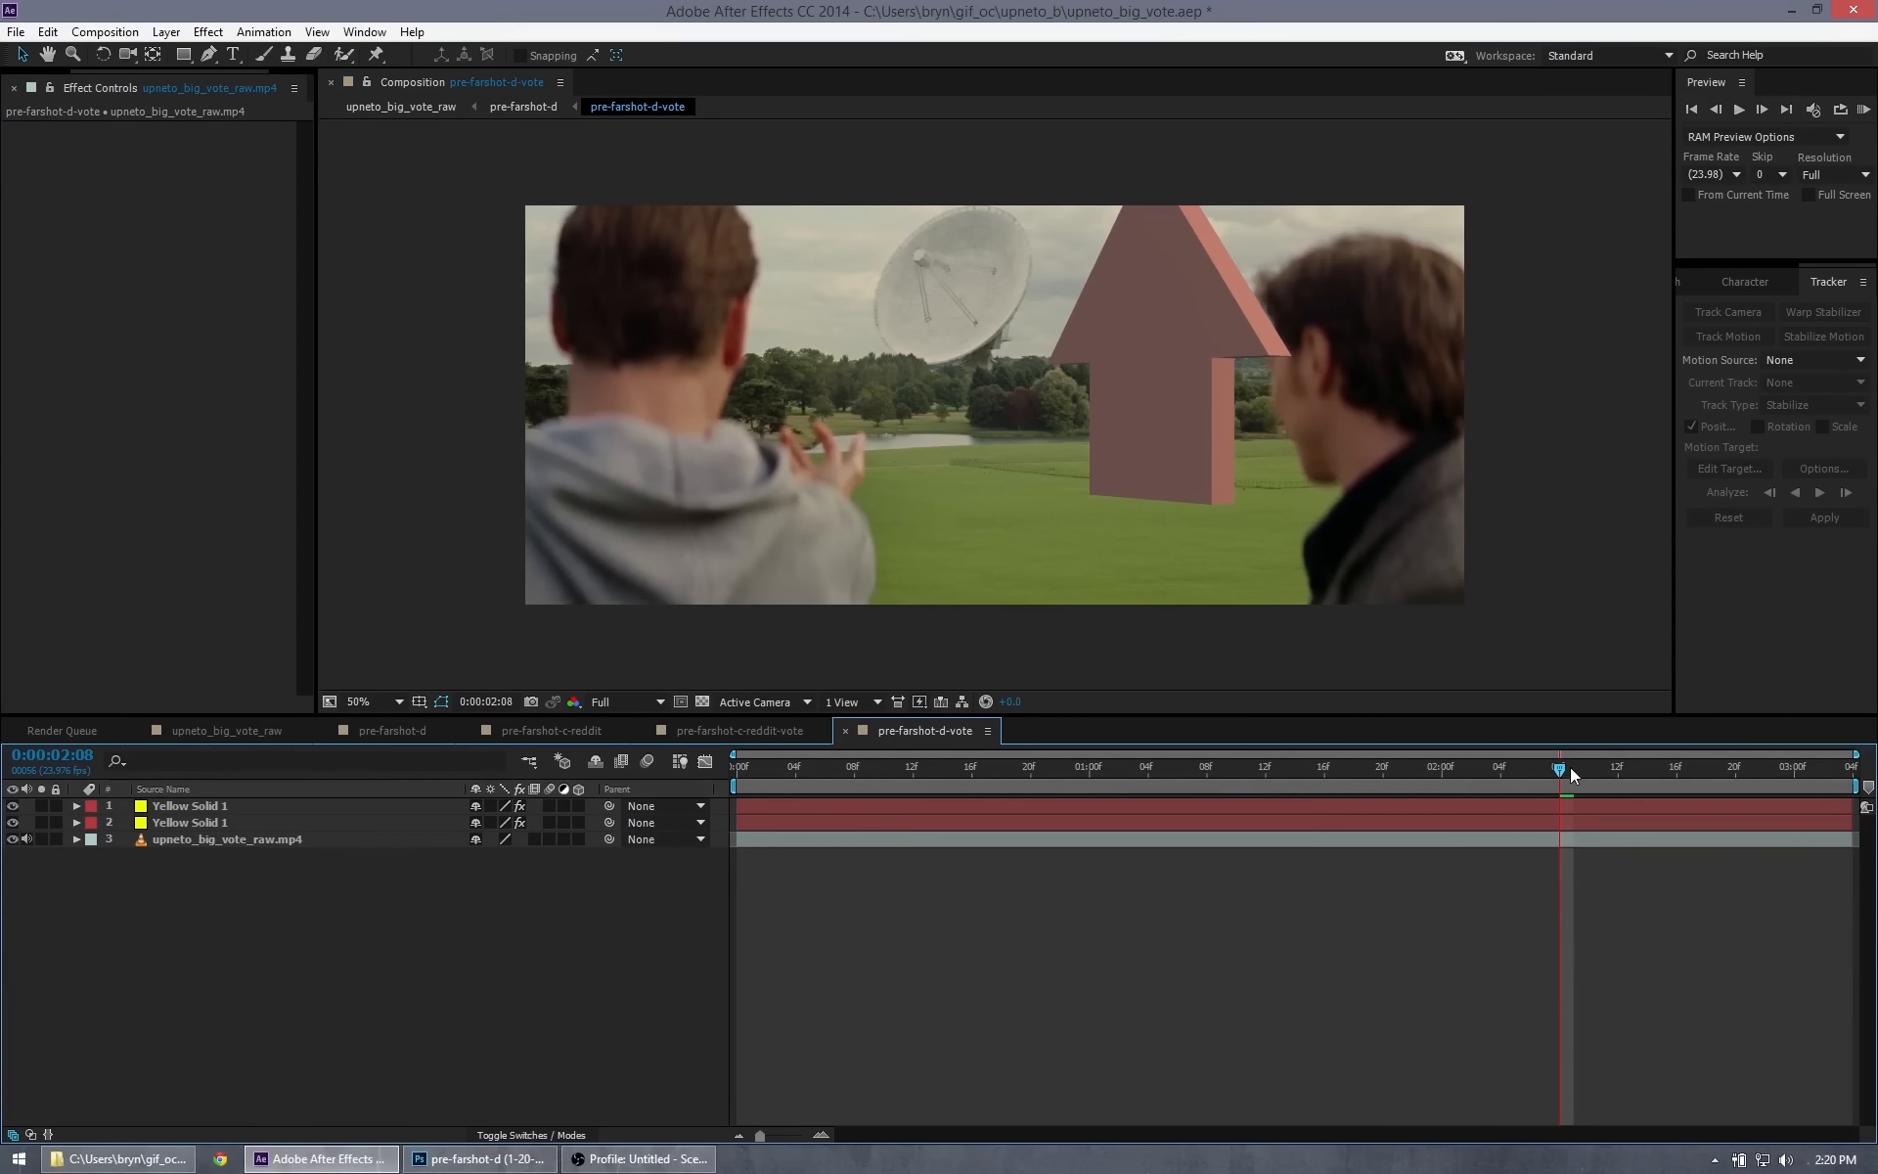
left_click_drag(1559, 769, 598, 826)
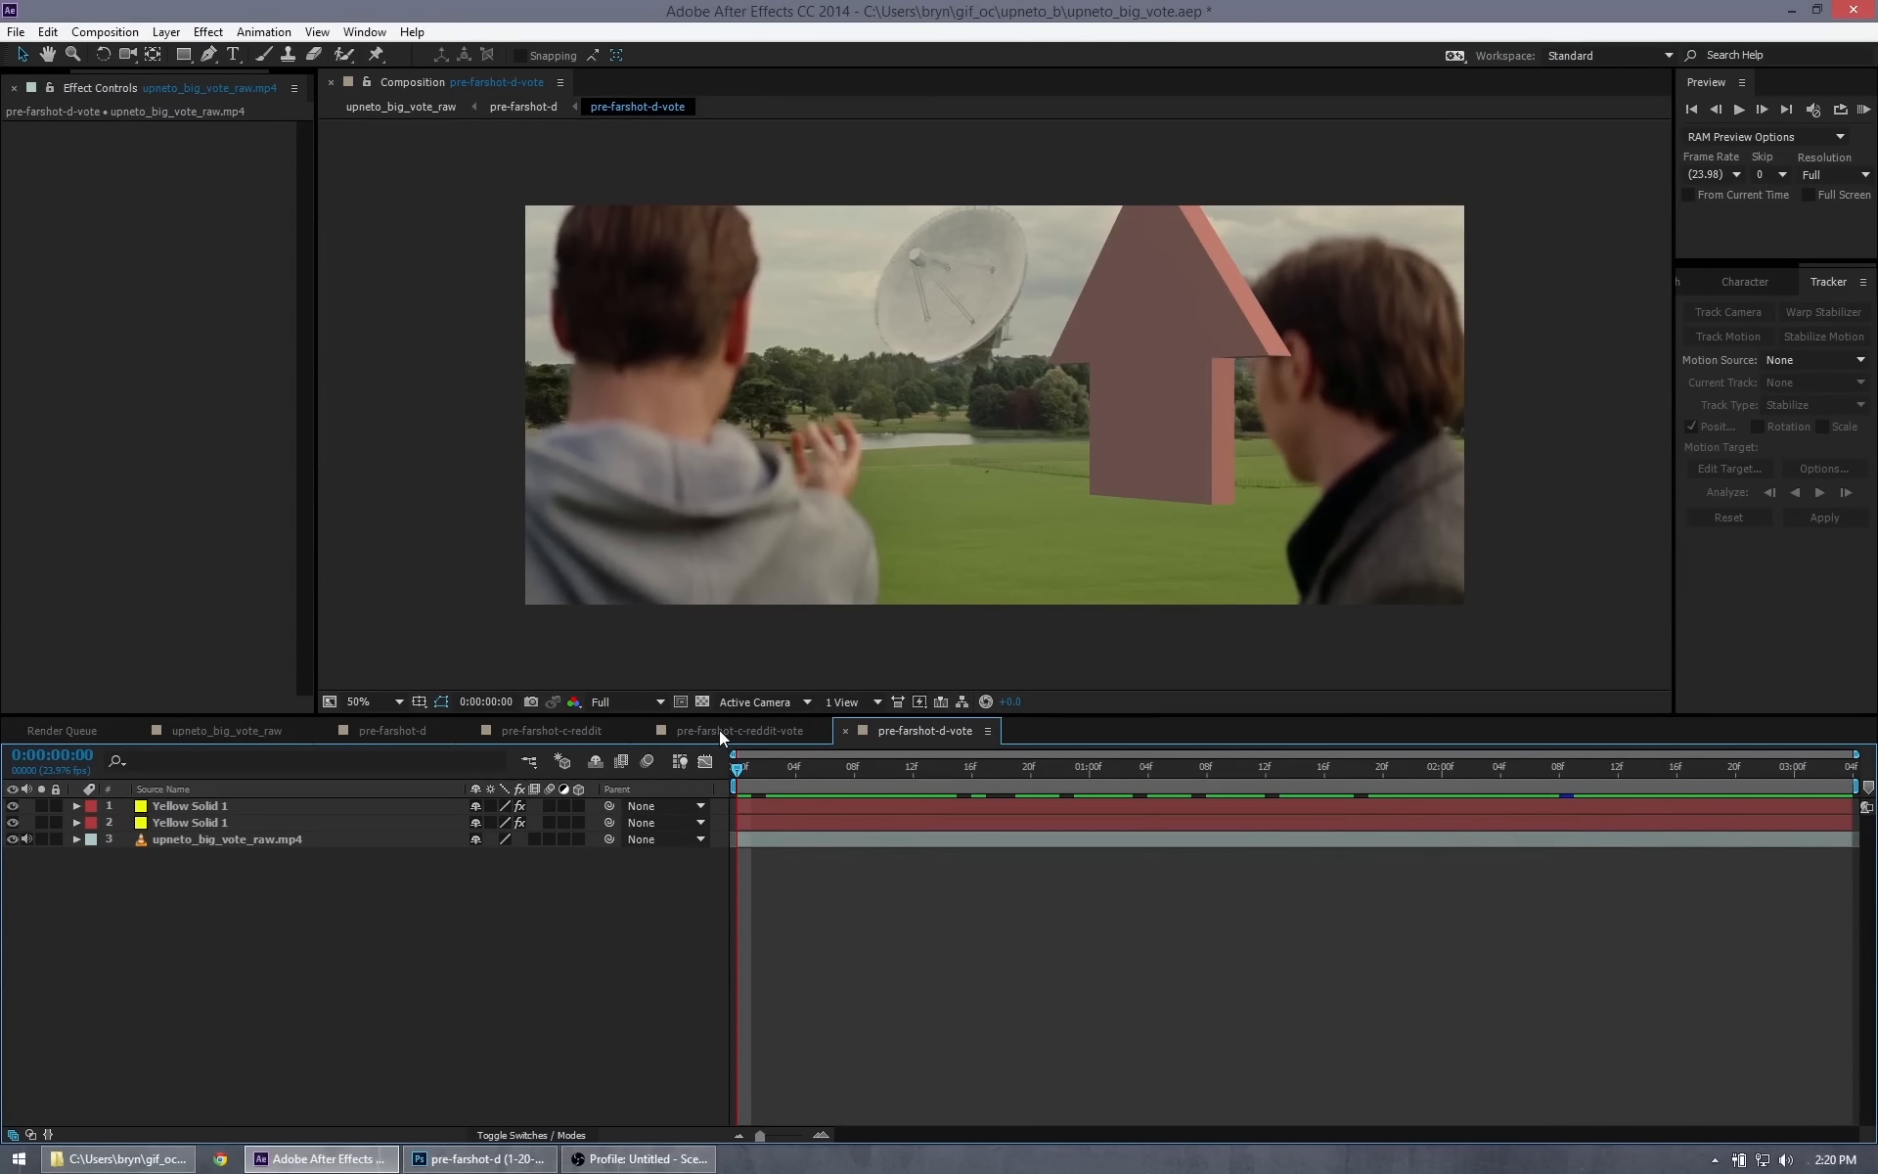
Expand both Yellow Solid 1 layers in pre-farshot-d-vote to expose their Element properties.
left_click(76, 822)
left_click(77, 822)
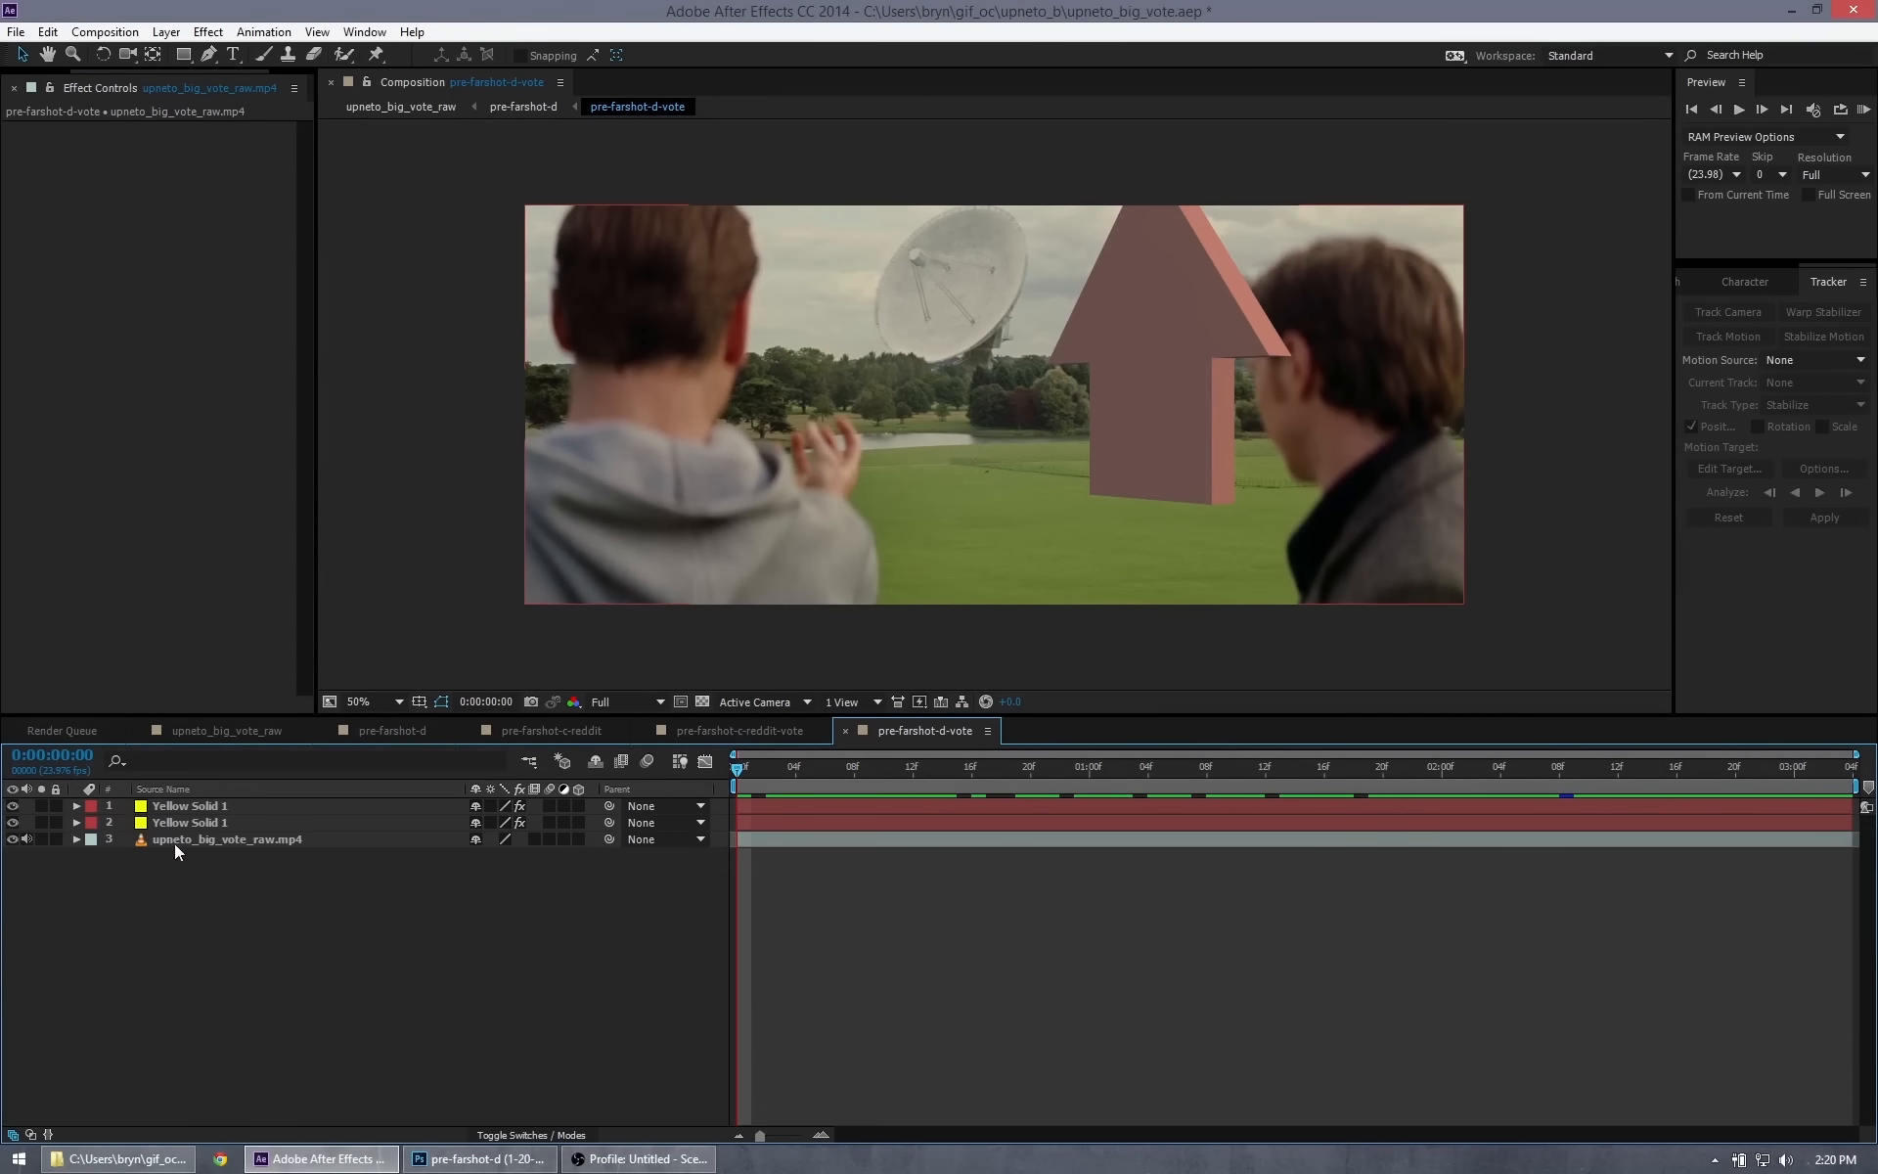
left_click(77, 822)
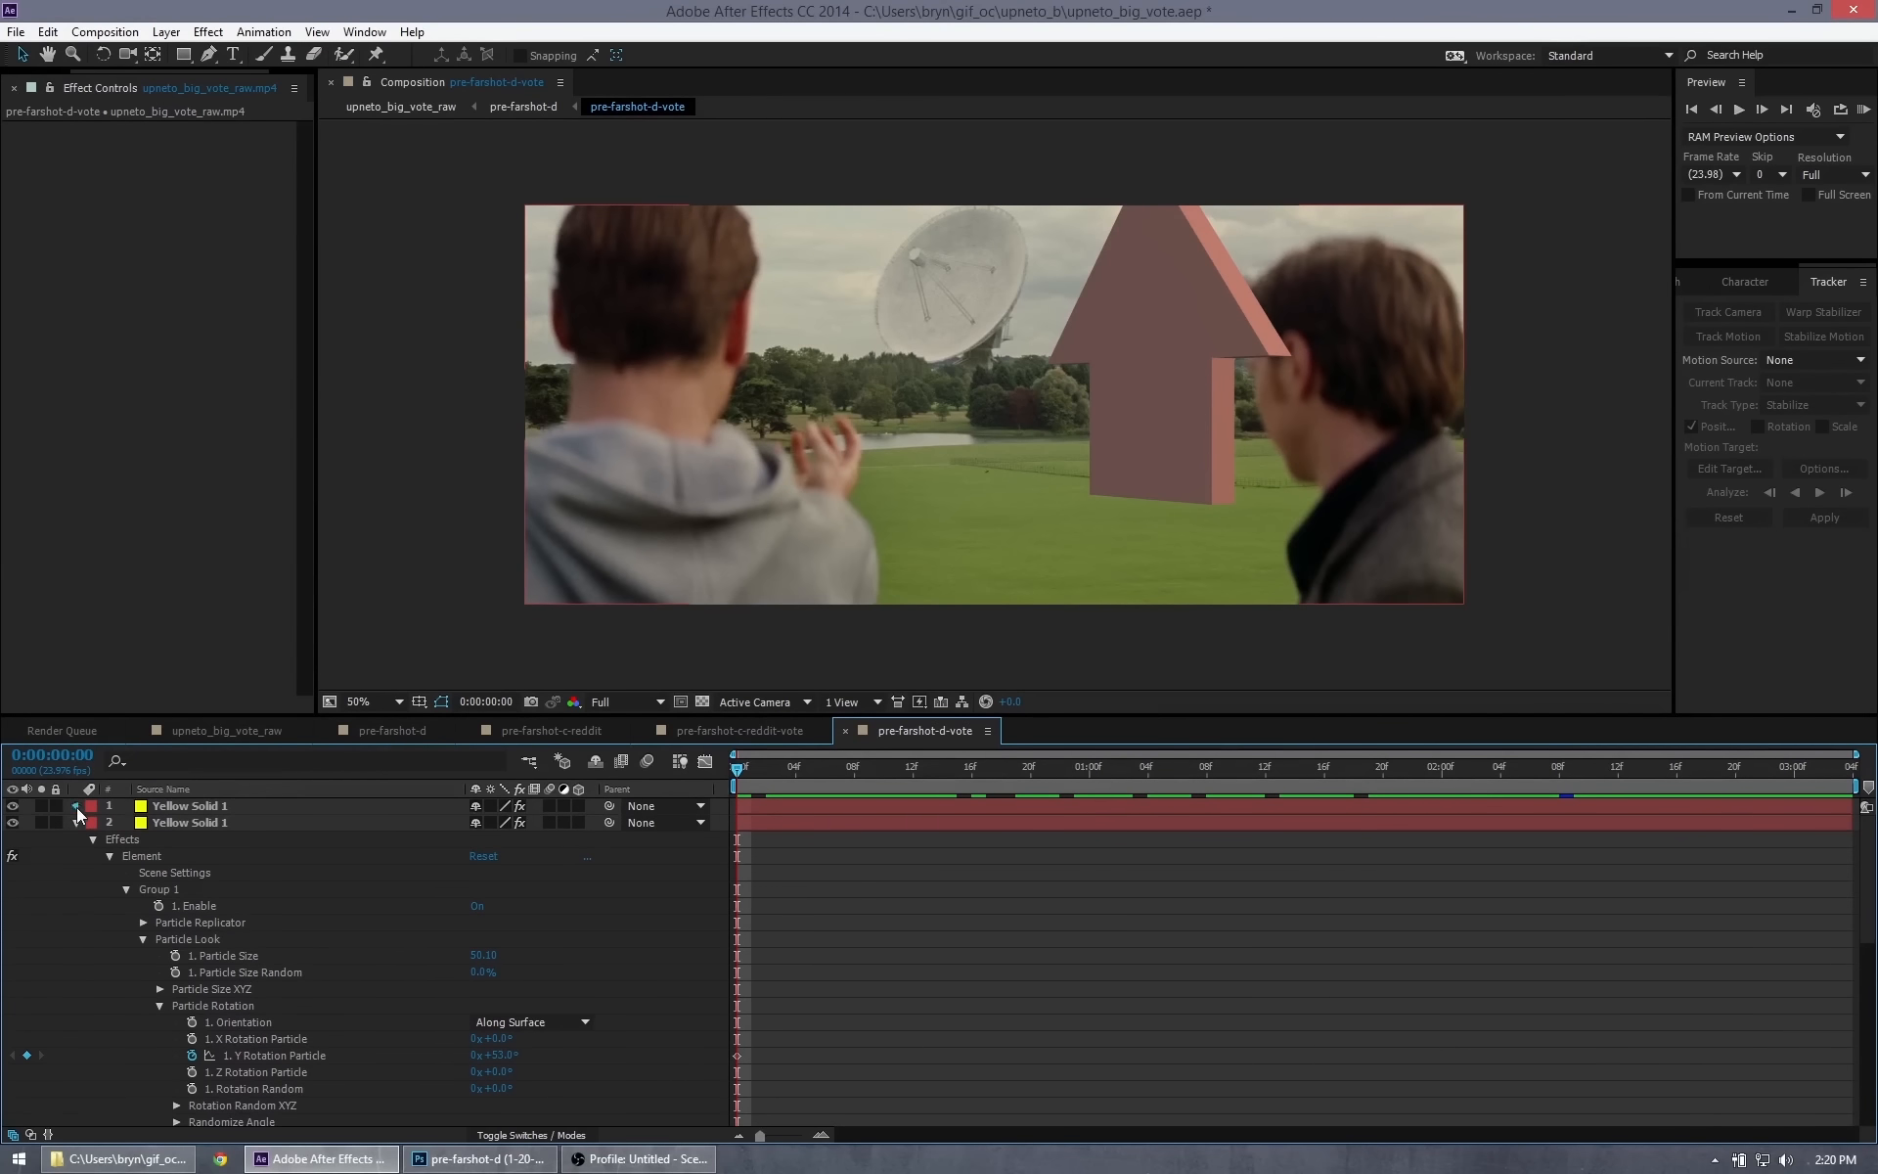
left_click(77, 807)
scroll(221, 900, "down", 4)
scroll(255, 878, "up", 4)
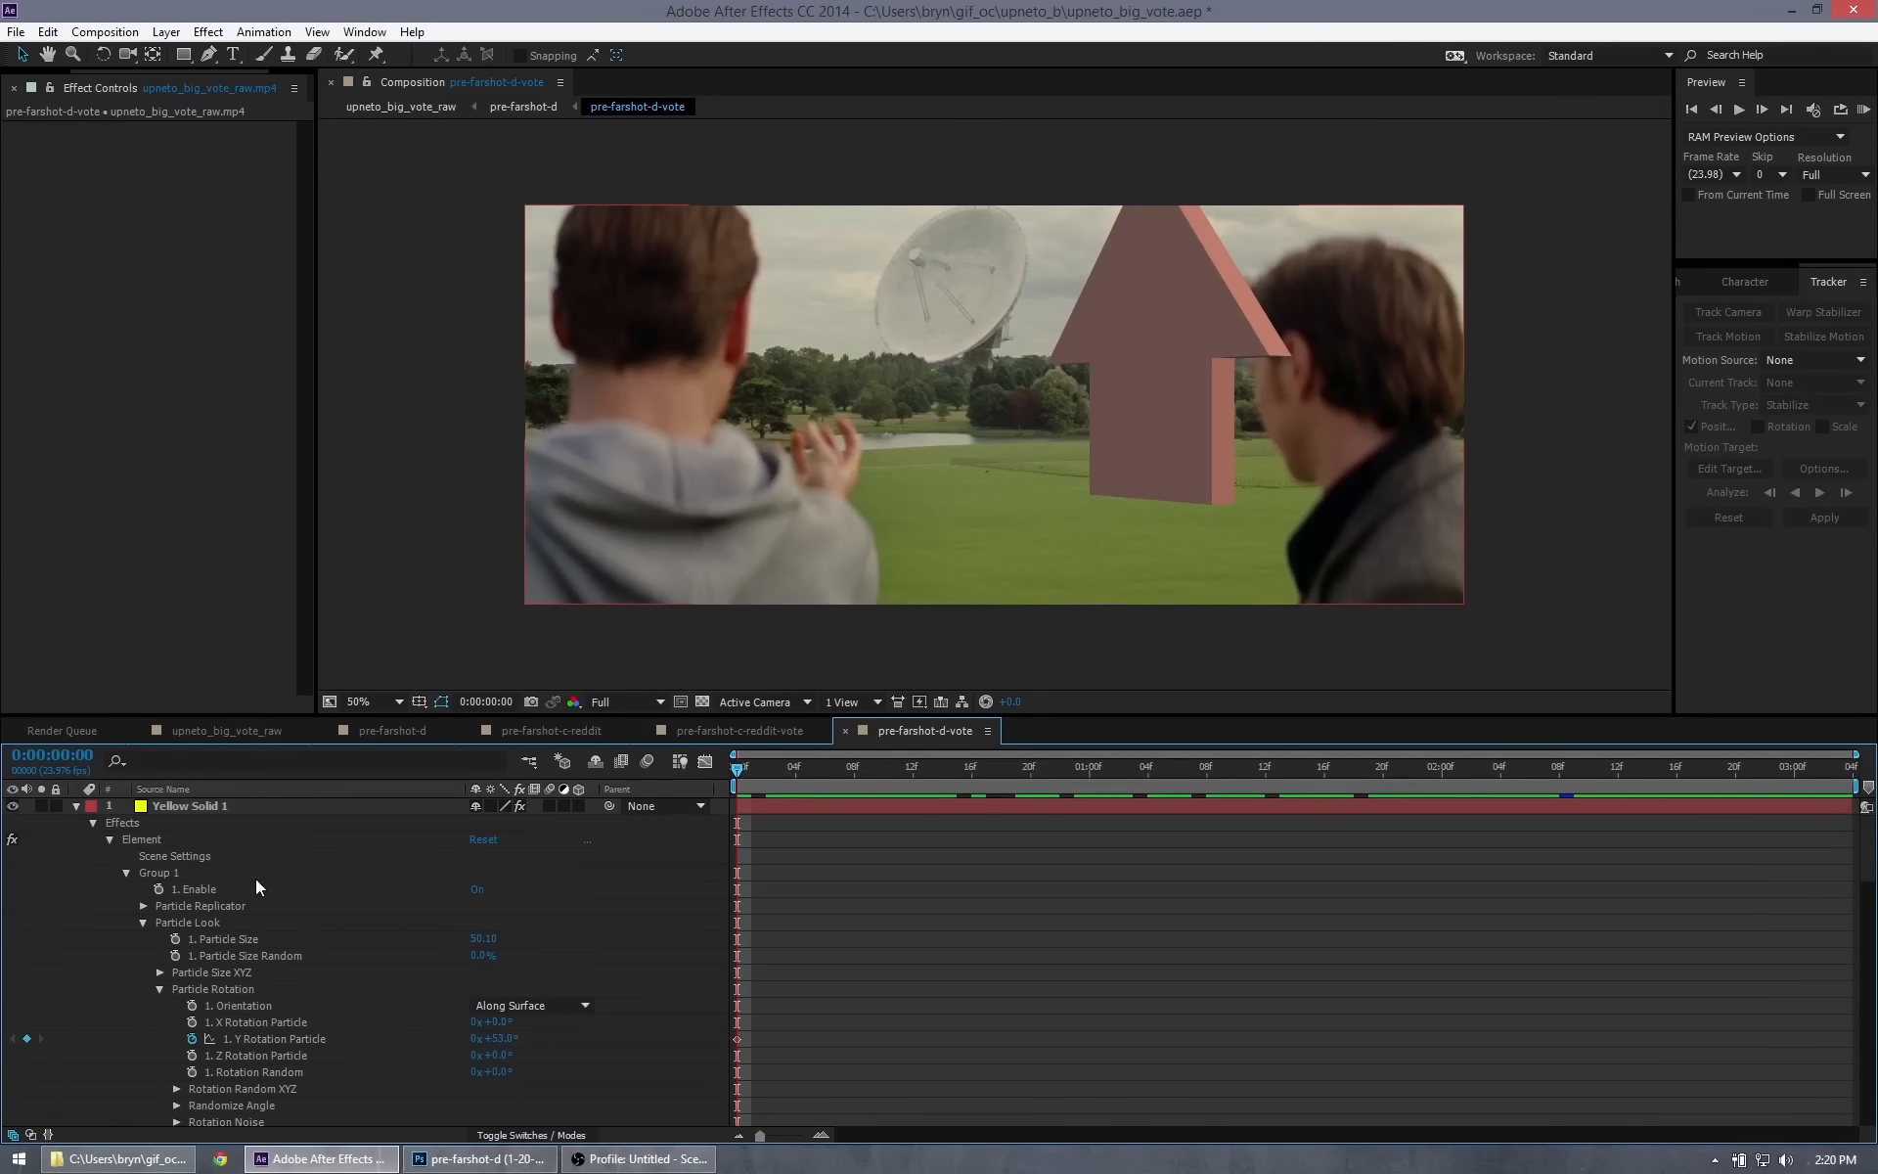
Select Y Rotation Particle on both Yellow Solid 1 layers plus the upper layer's Opacity, and show only the keyframed properties.
left_click(299, 1043)
scroll(347, 945, "down", 10)
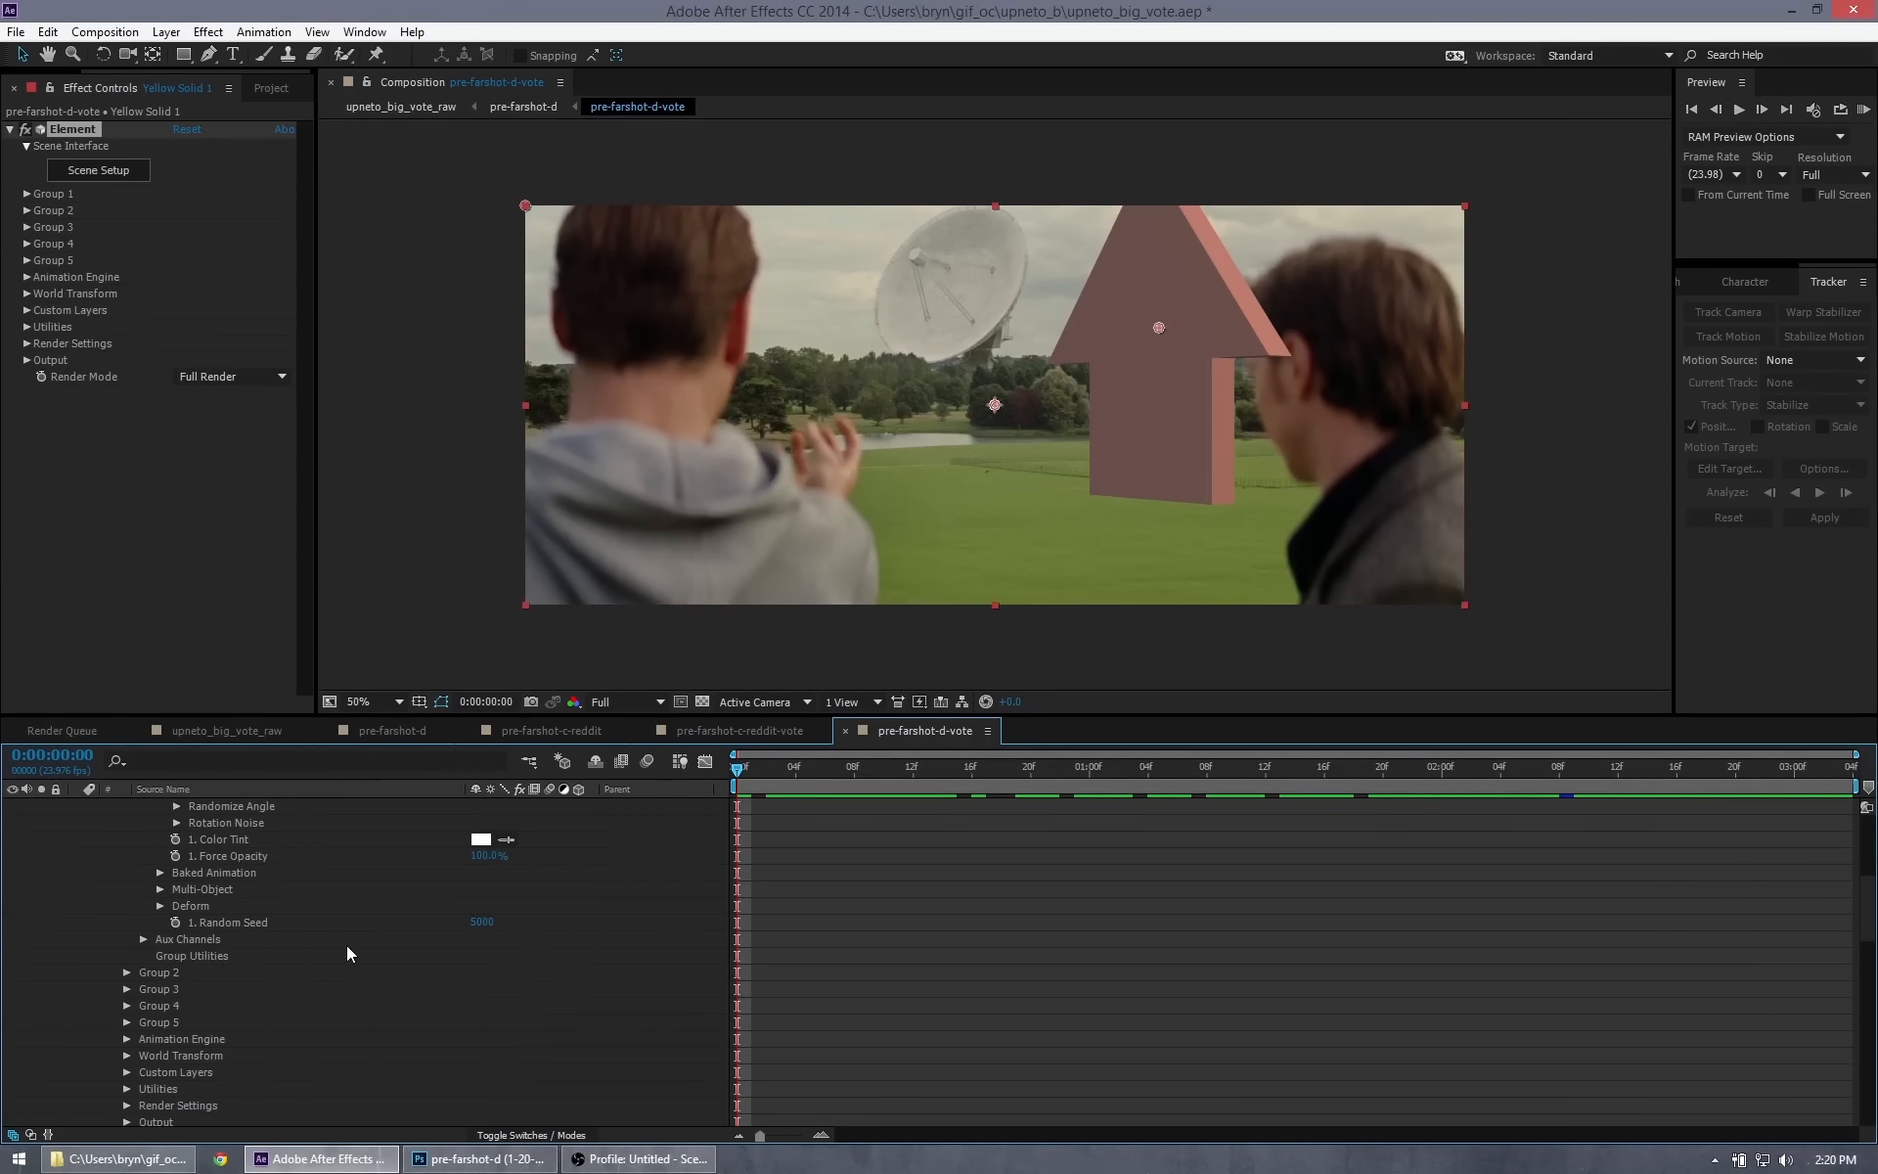
scroll(337, 952, "down", 3)
left_click(197, 954)
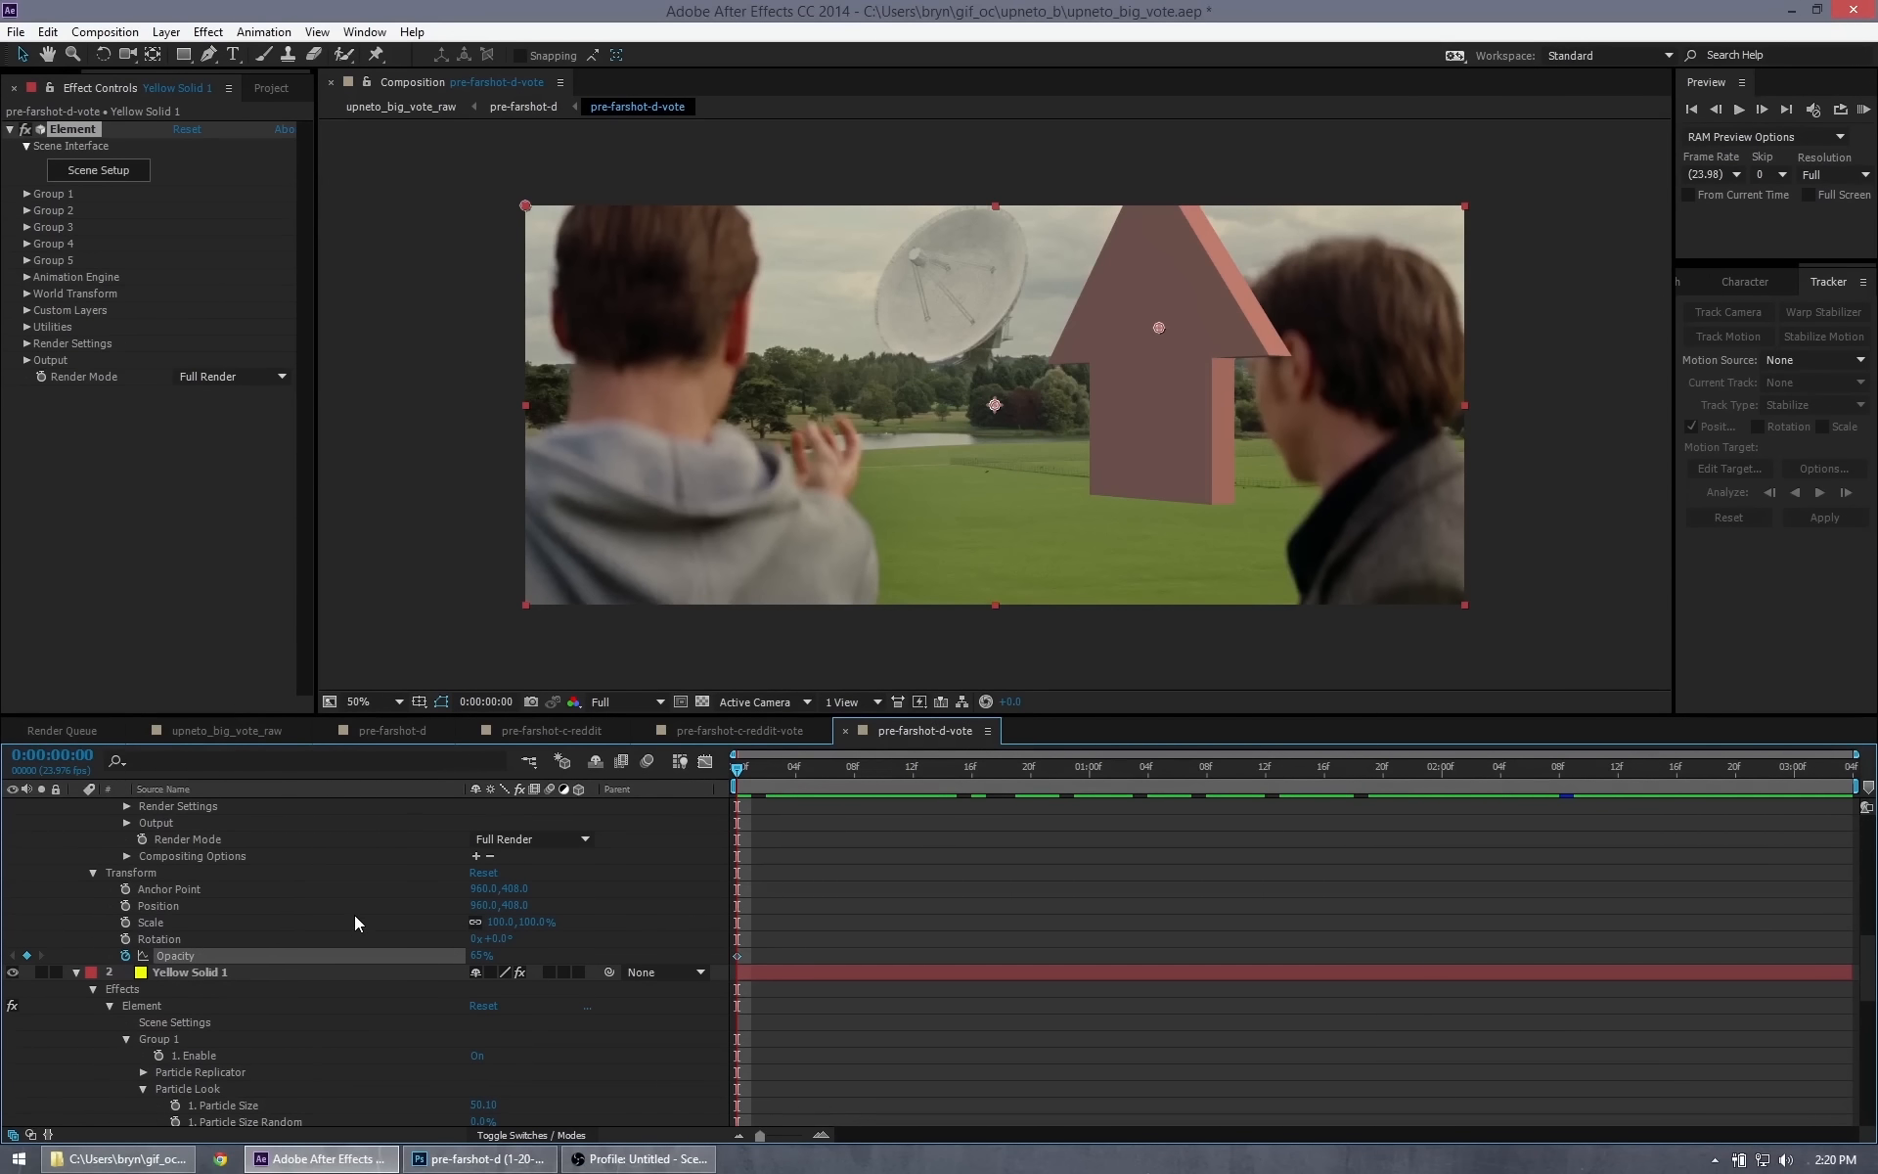
scroll(354, 914, "down", 10)
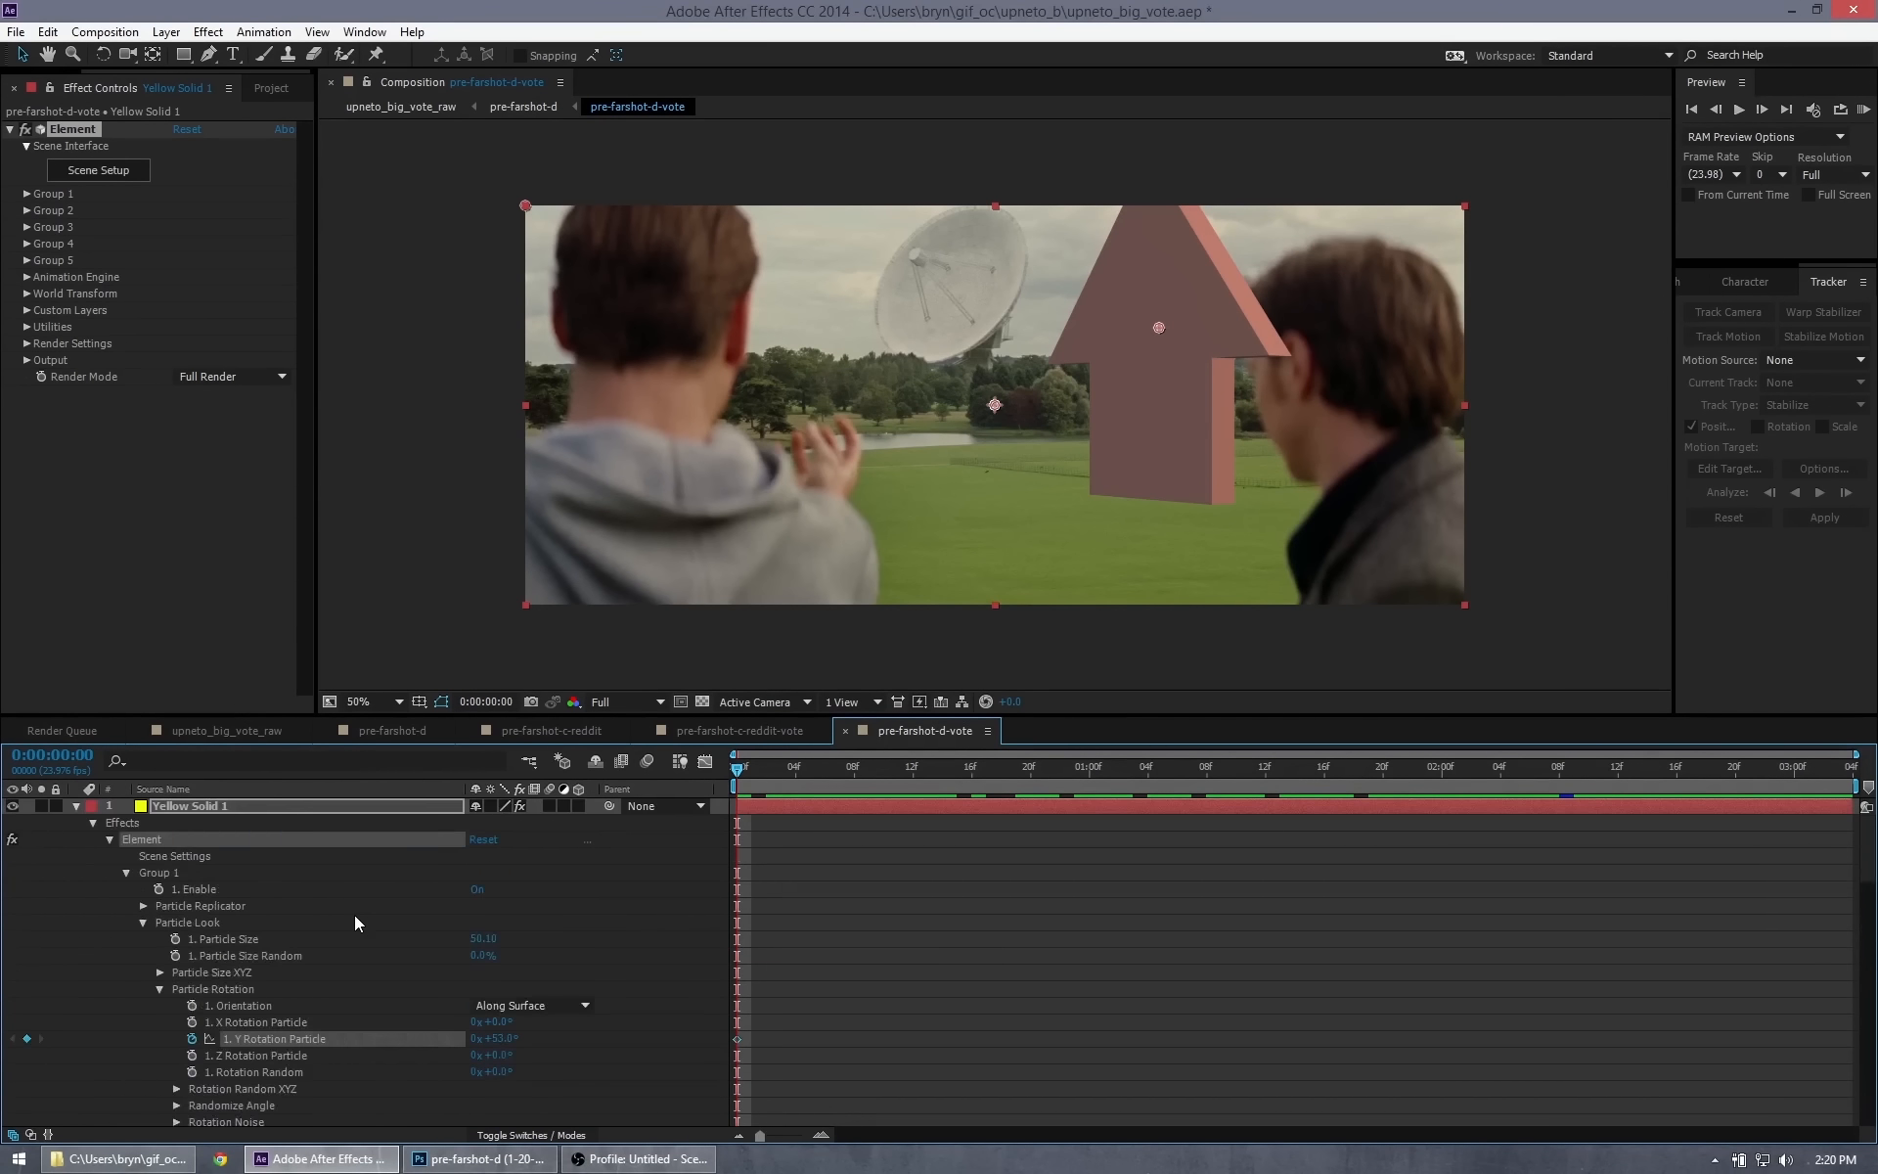
scroll(354, 913, "up", 10)
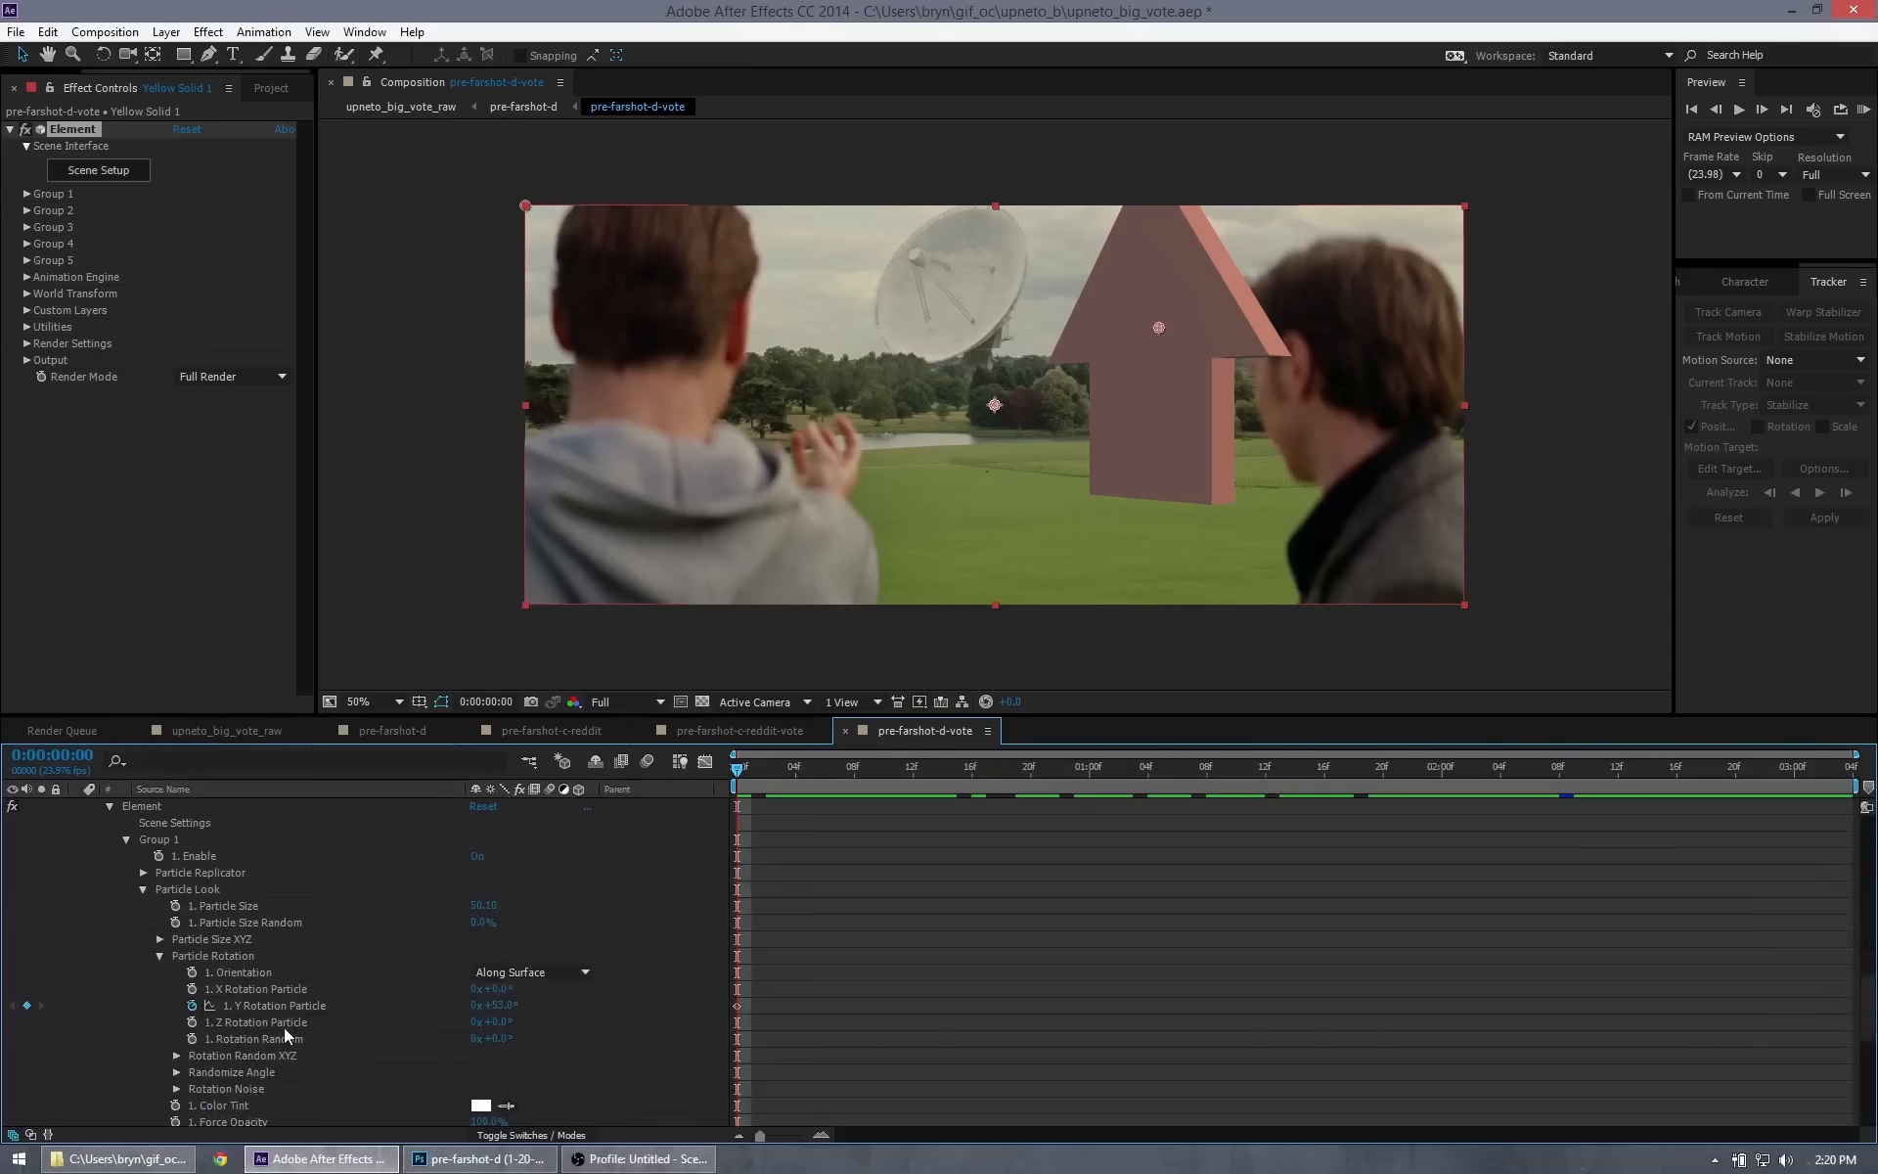
left_click(307, 1007)
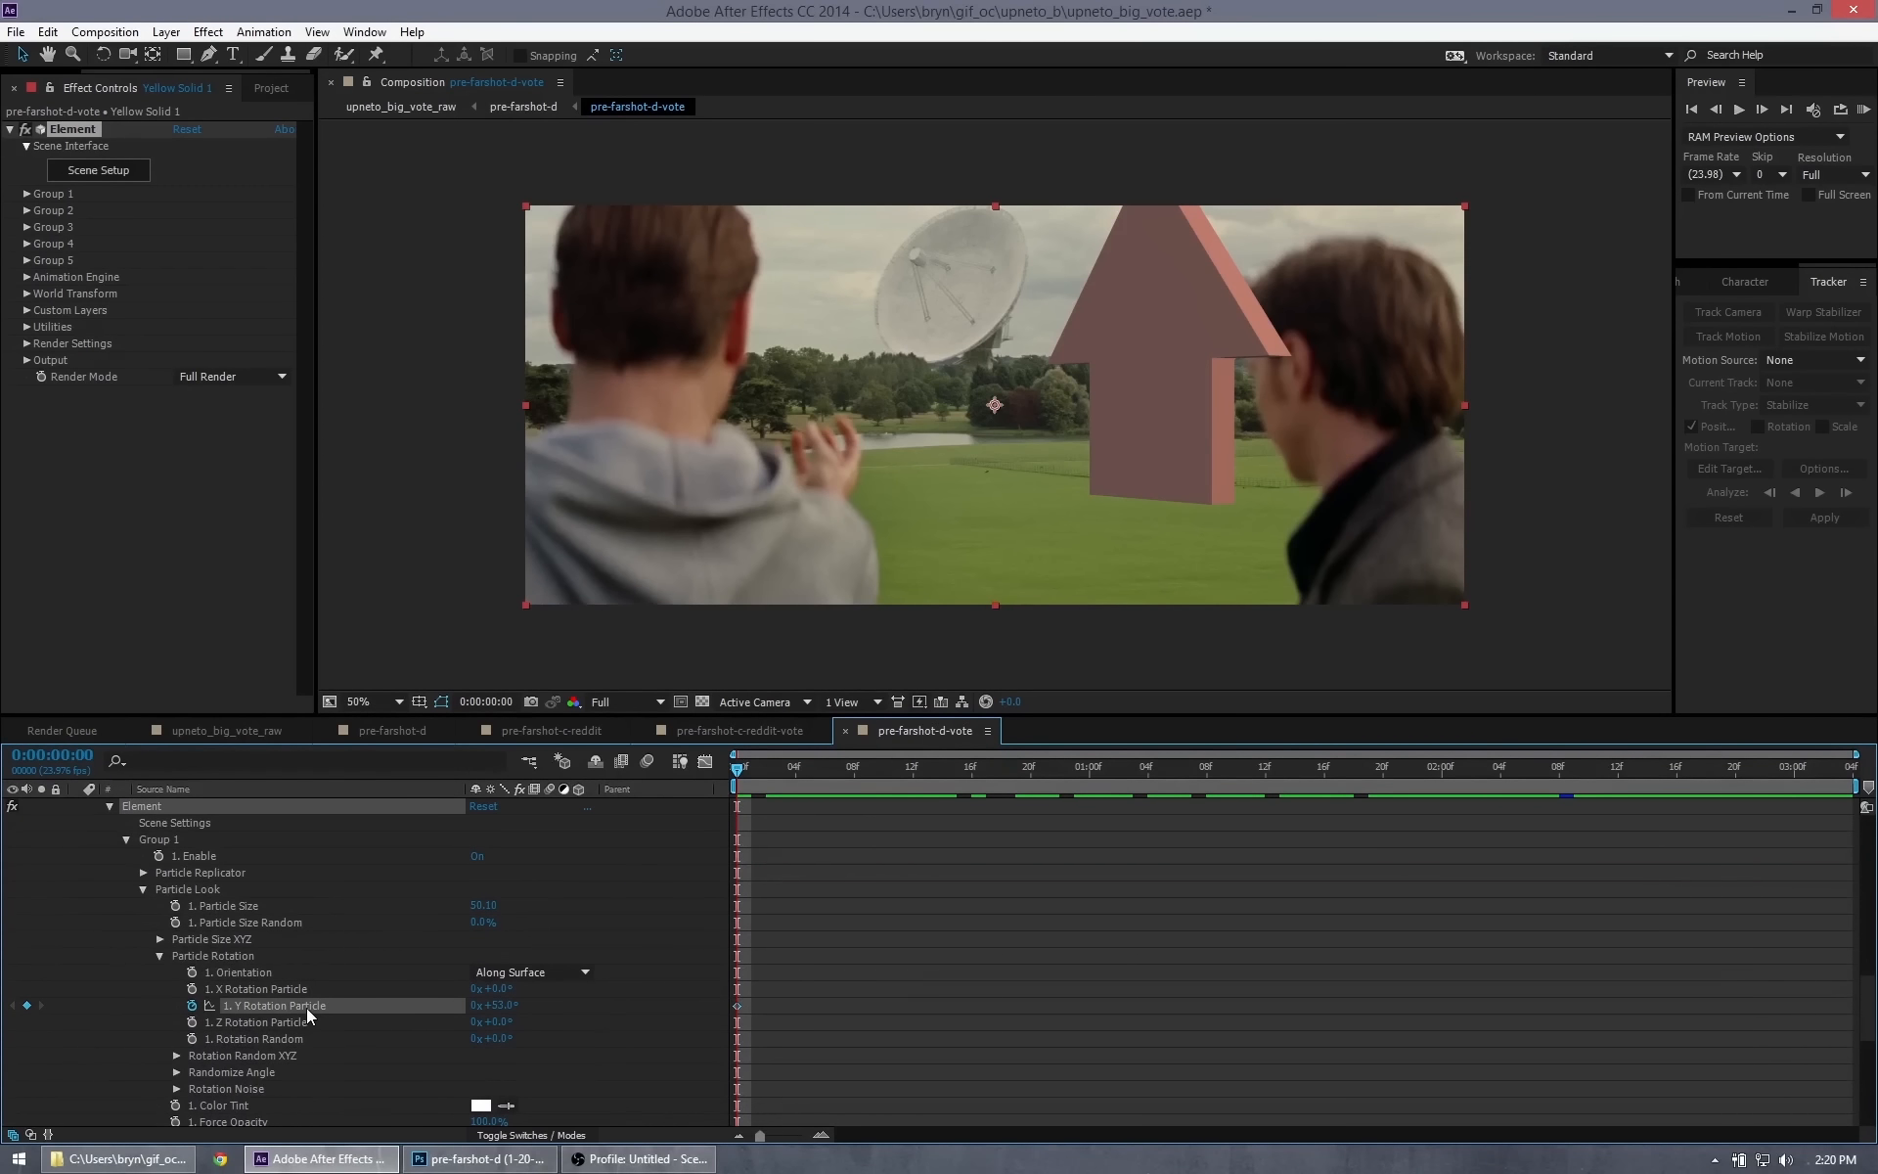
key("u")
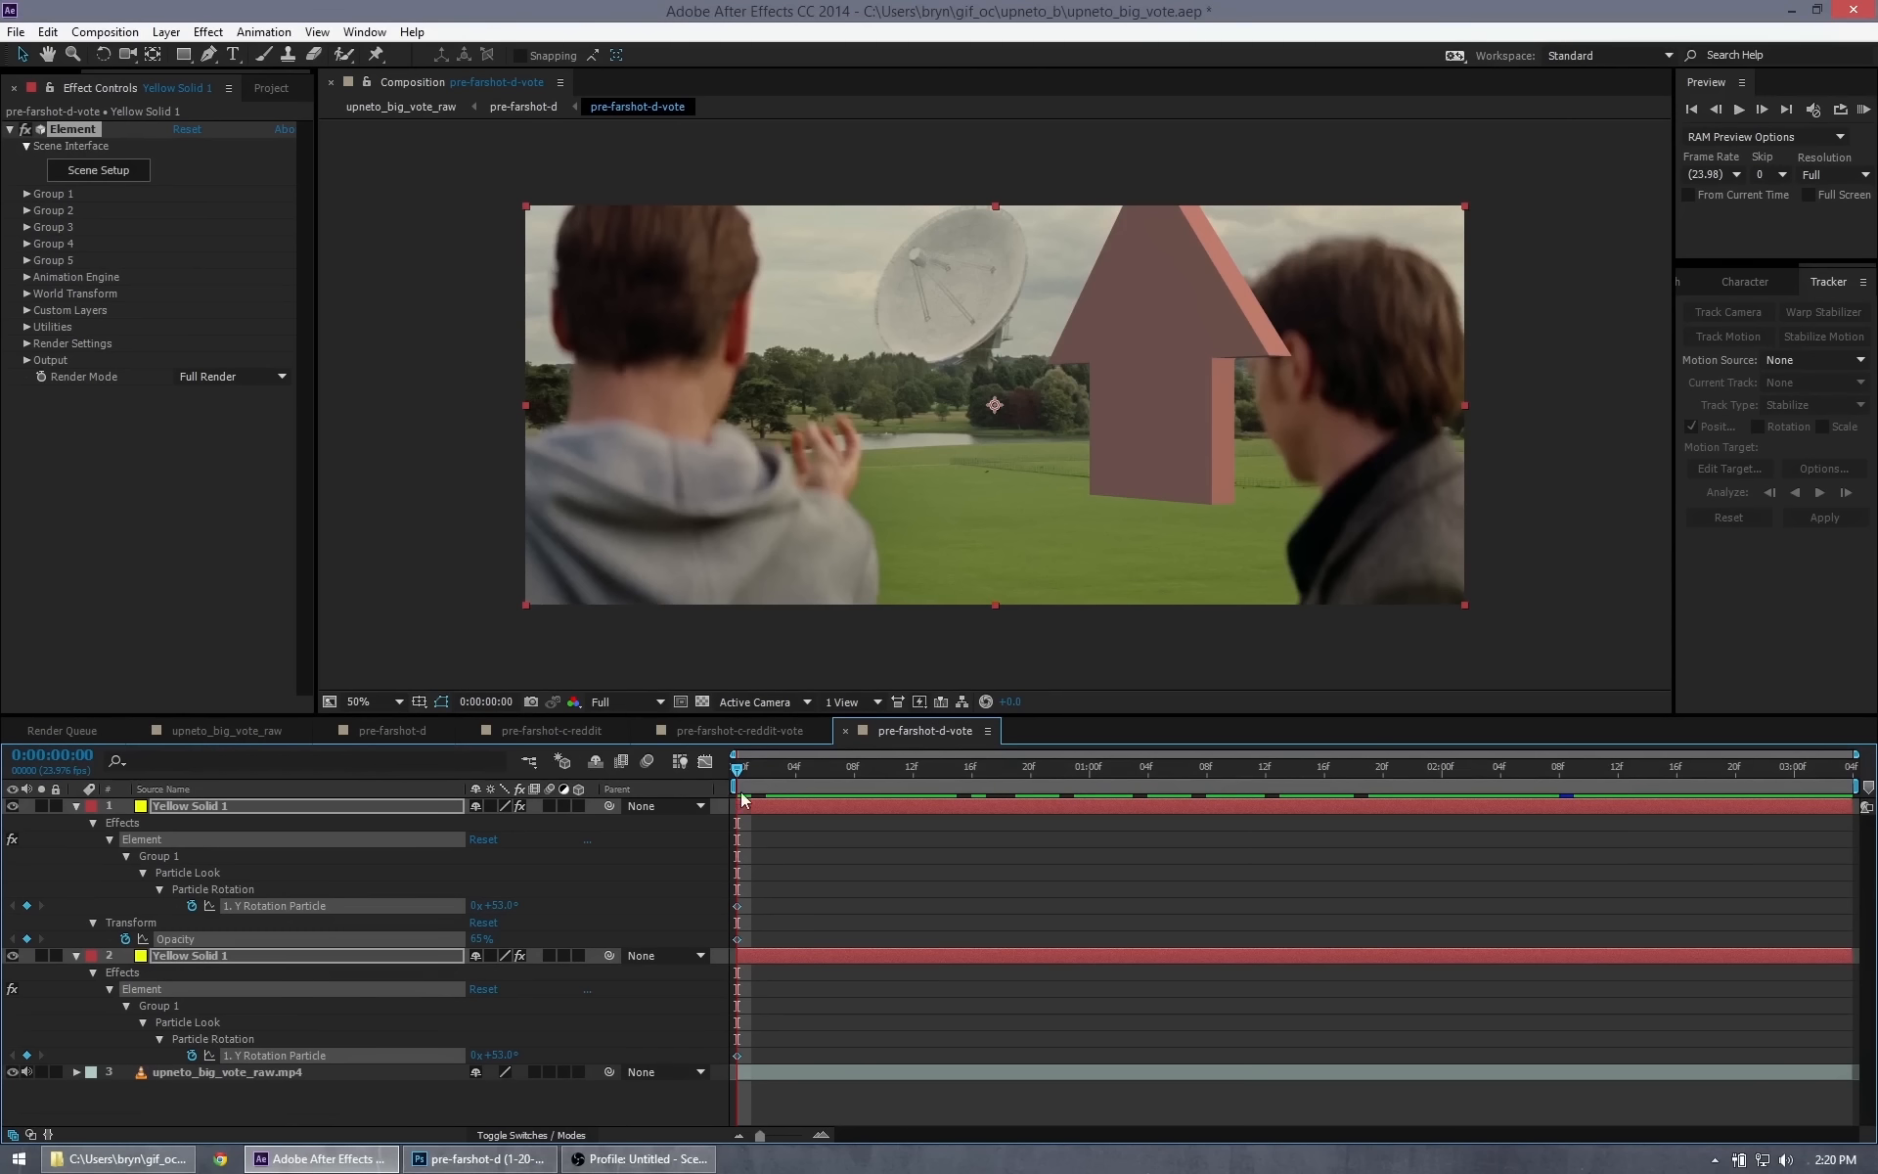
Keyframe the upper Yellow Solid 1 layer's Opacity at 100% and place that keyframe at 0:00:02:02.
left_click_drag(783, 769, 1870, 780)
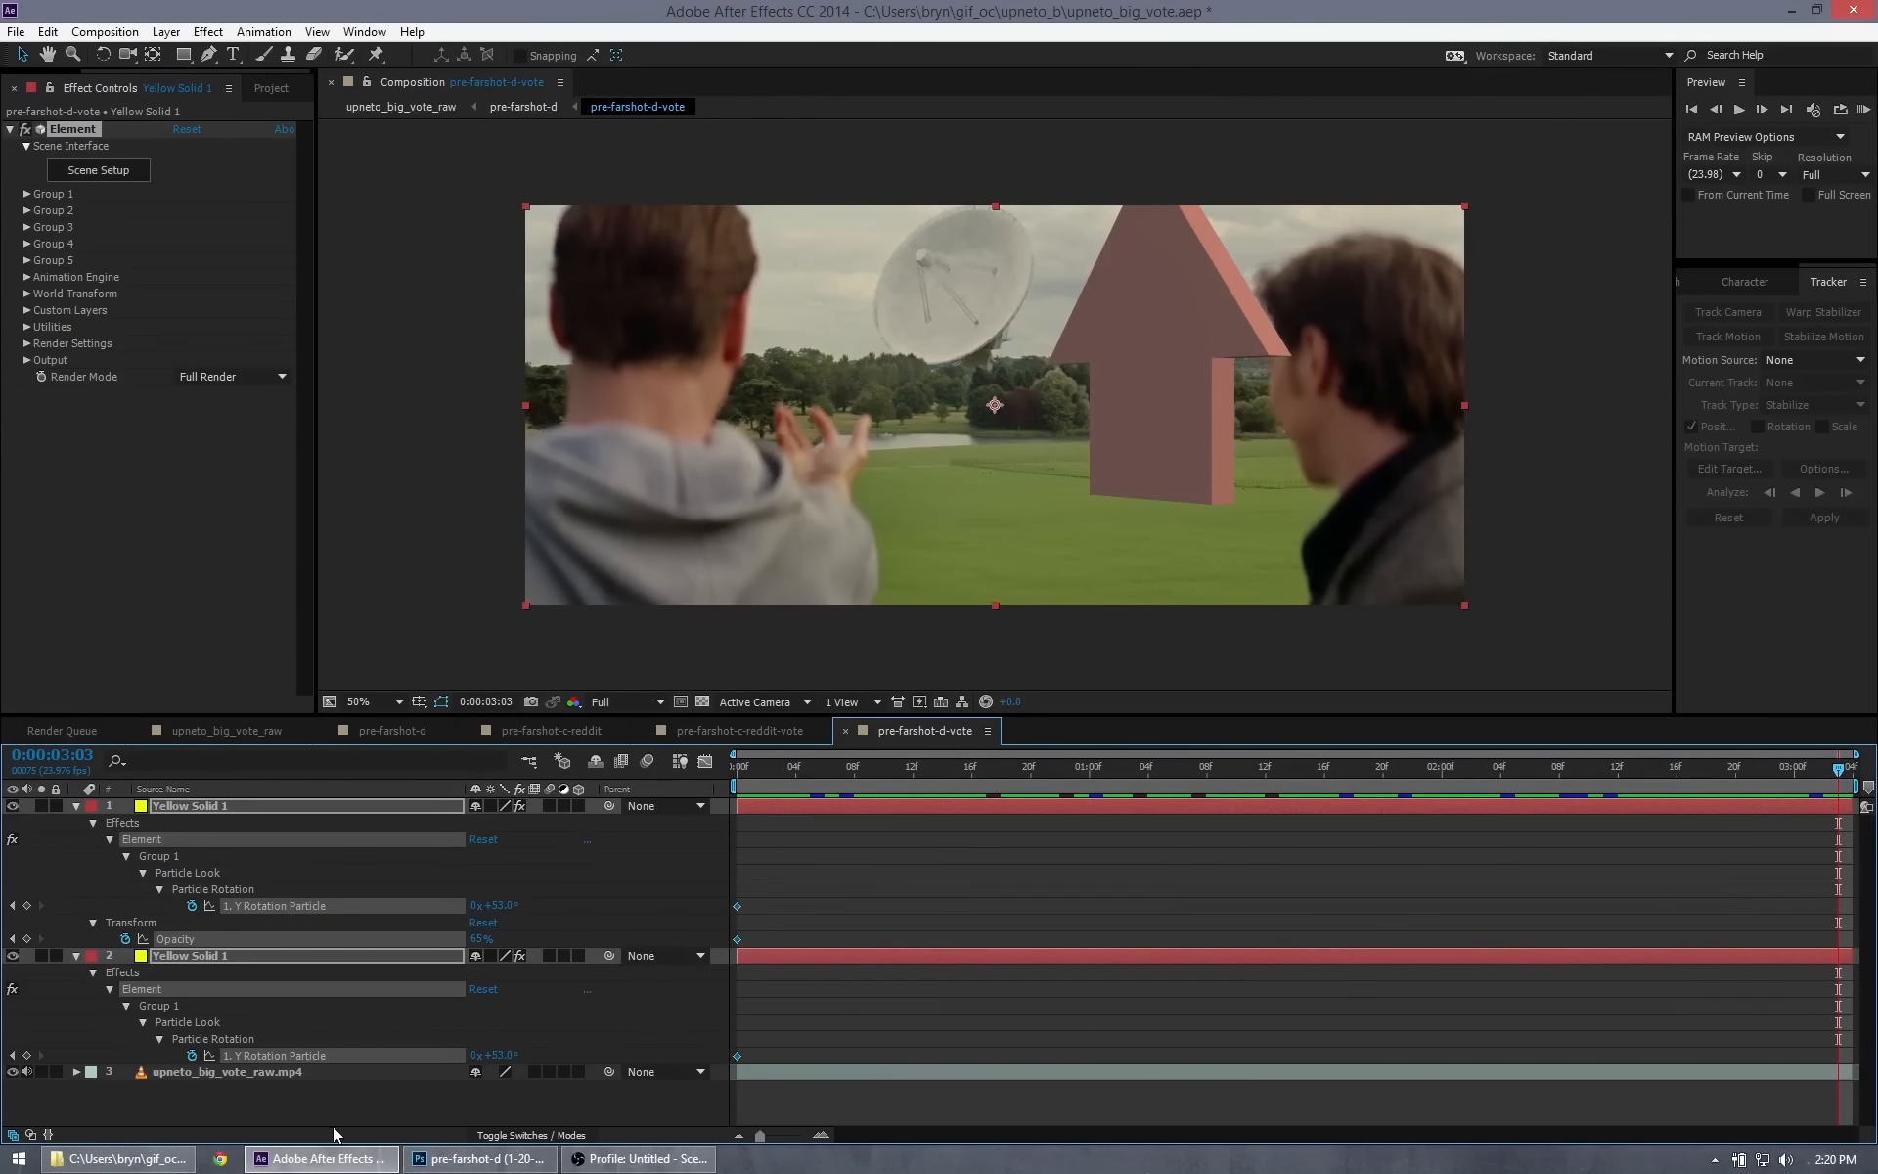
left_click(305, 1110)
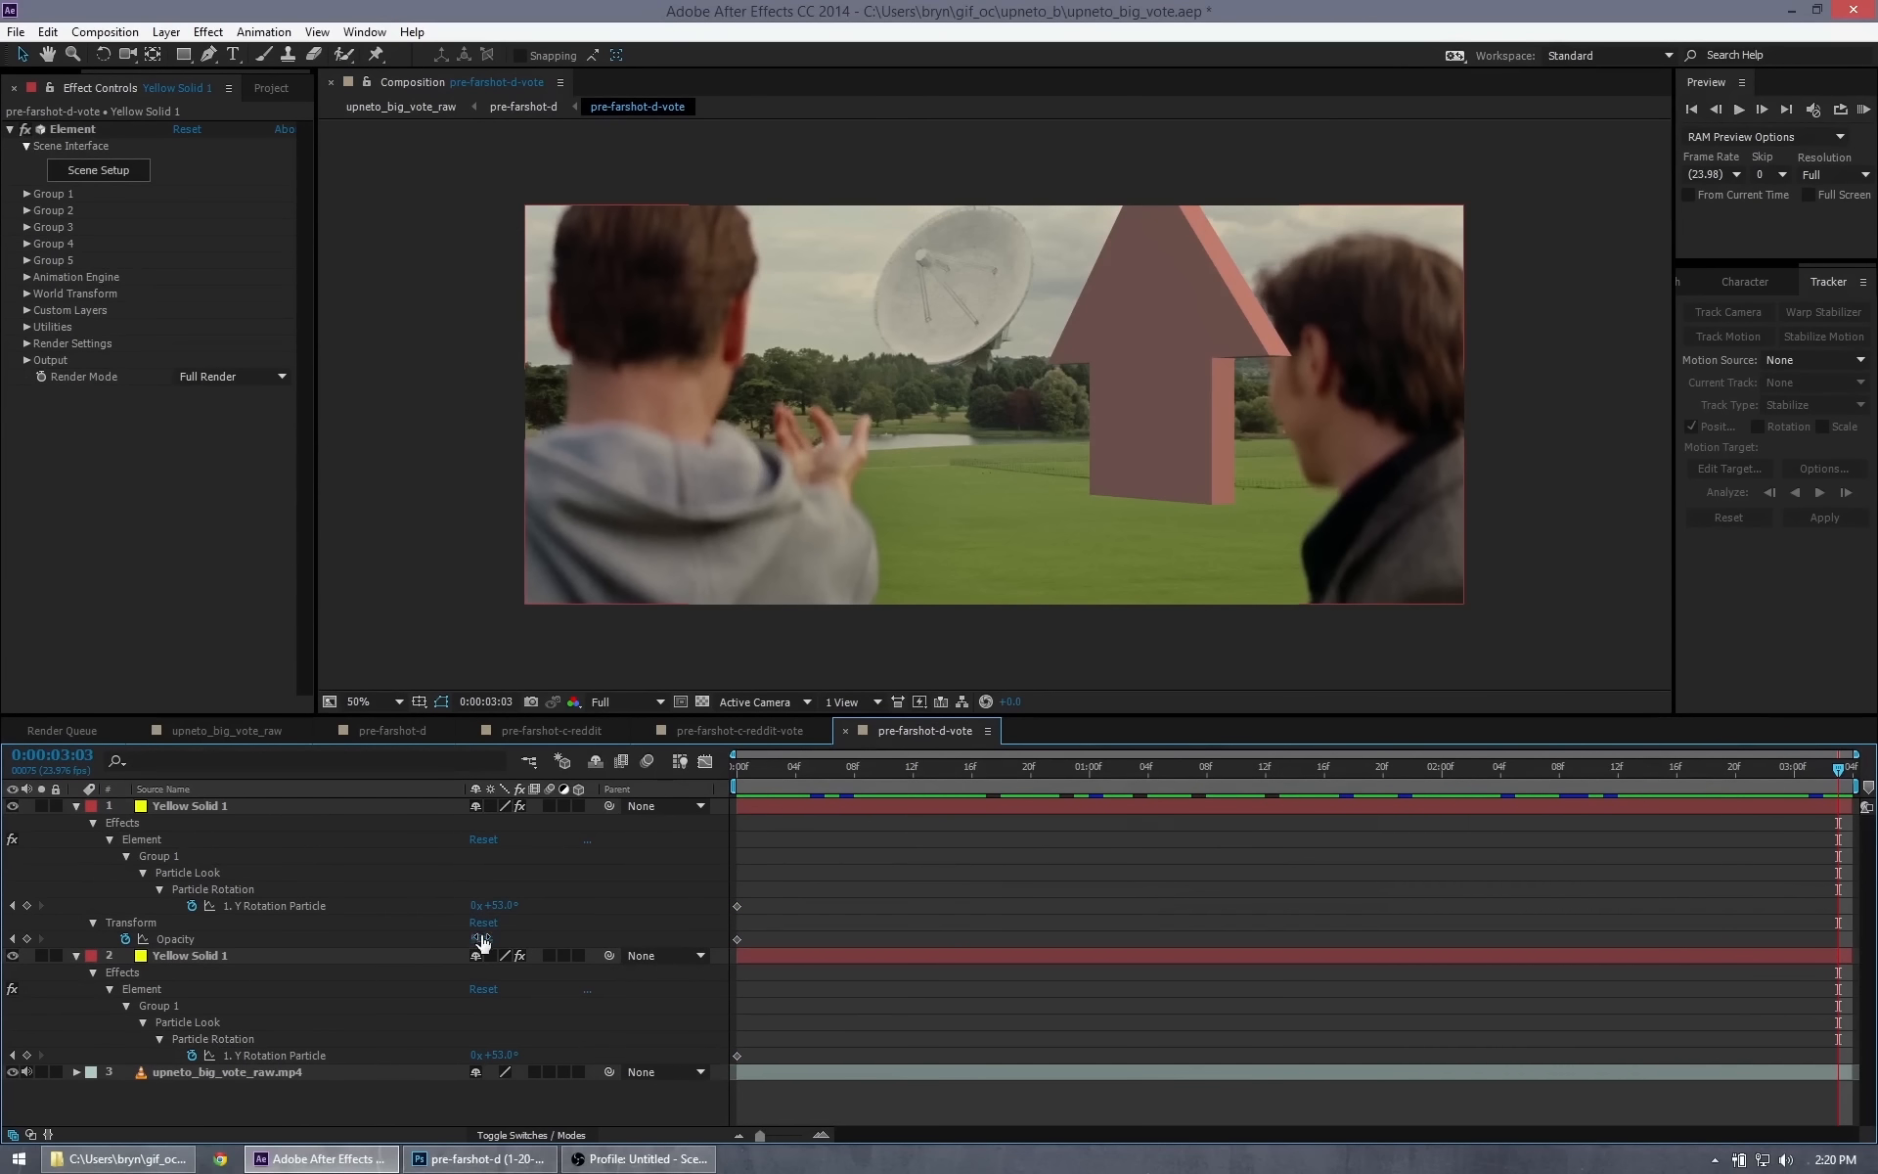
left_click_drag(480, 940, 725, 942)
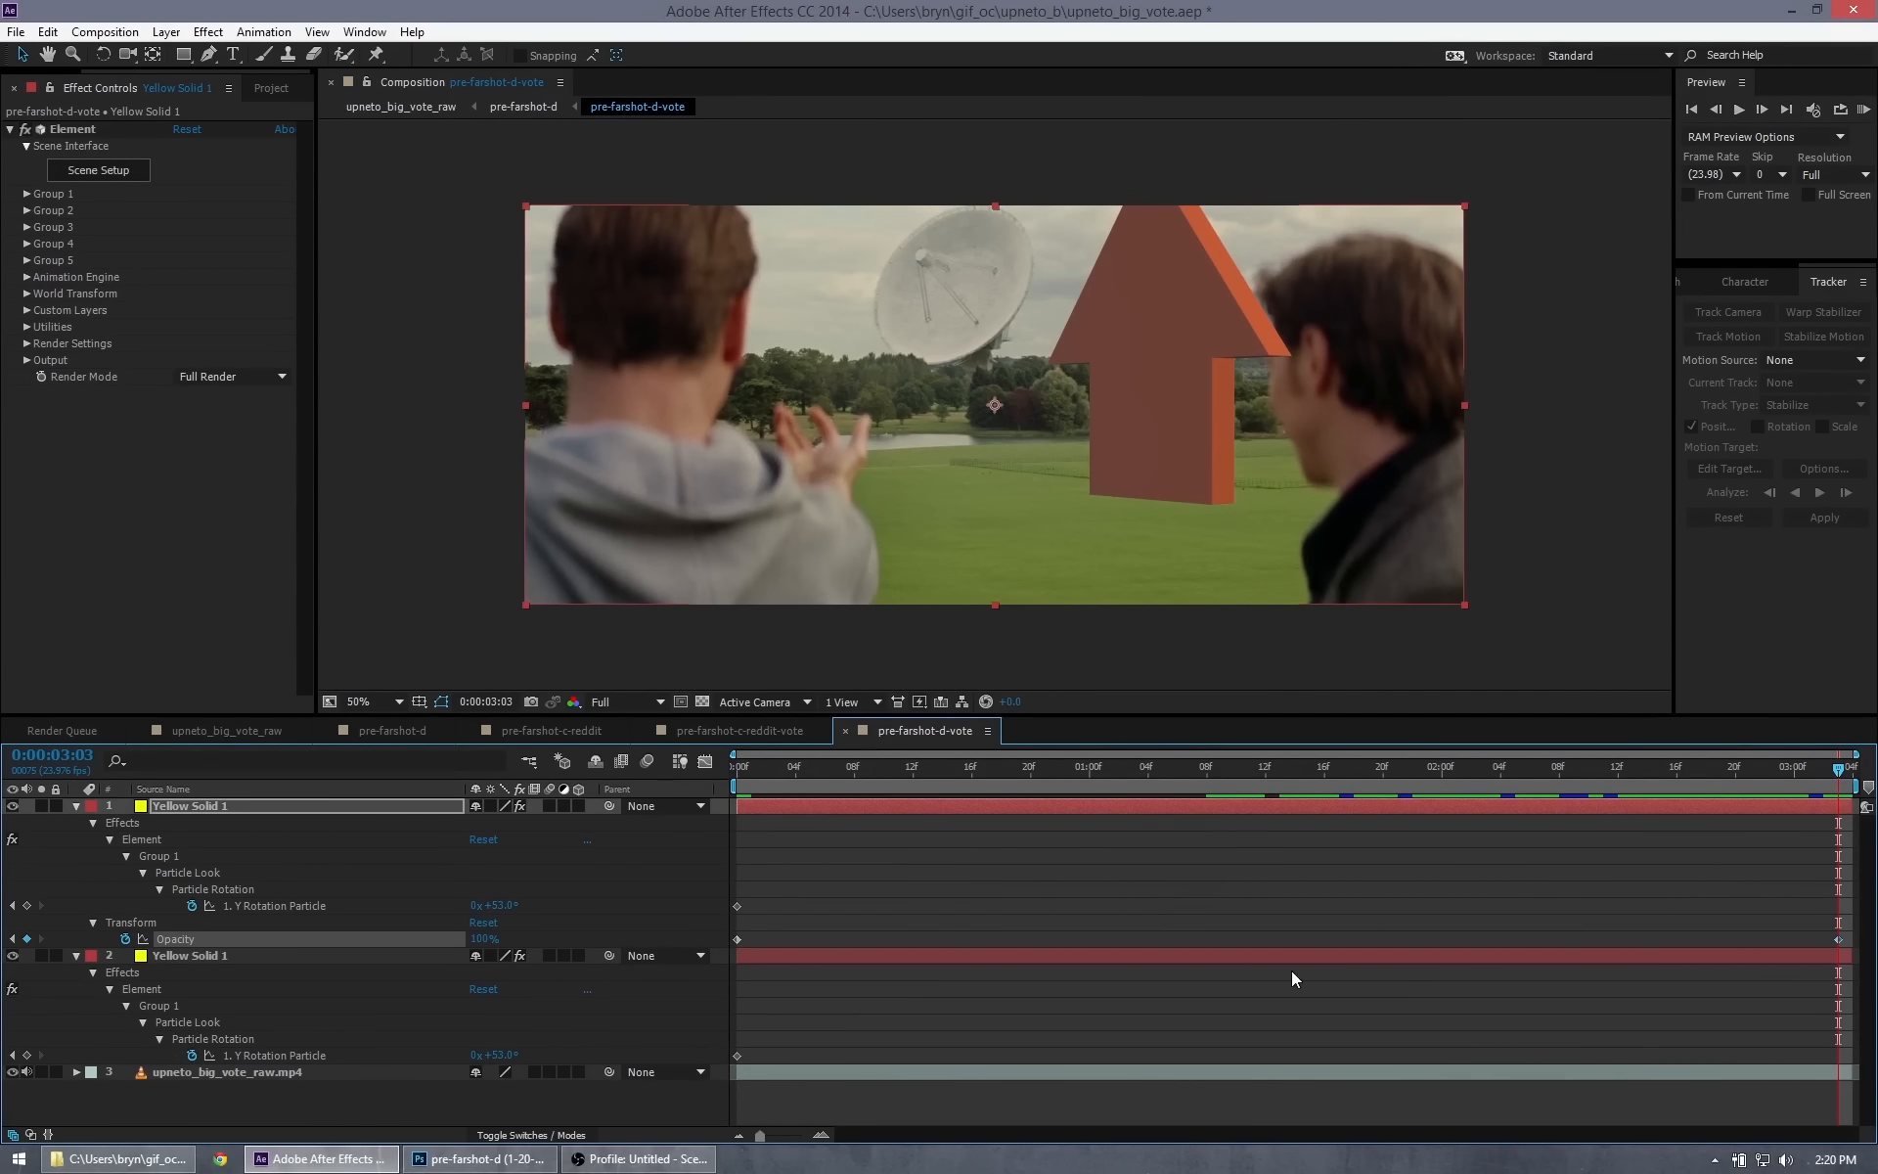
left_click_drag(1841, 776, 1414, 789)
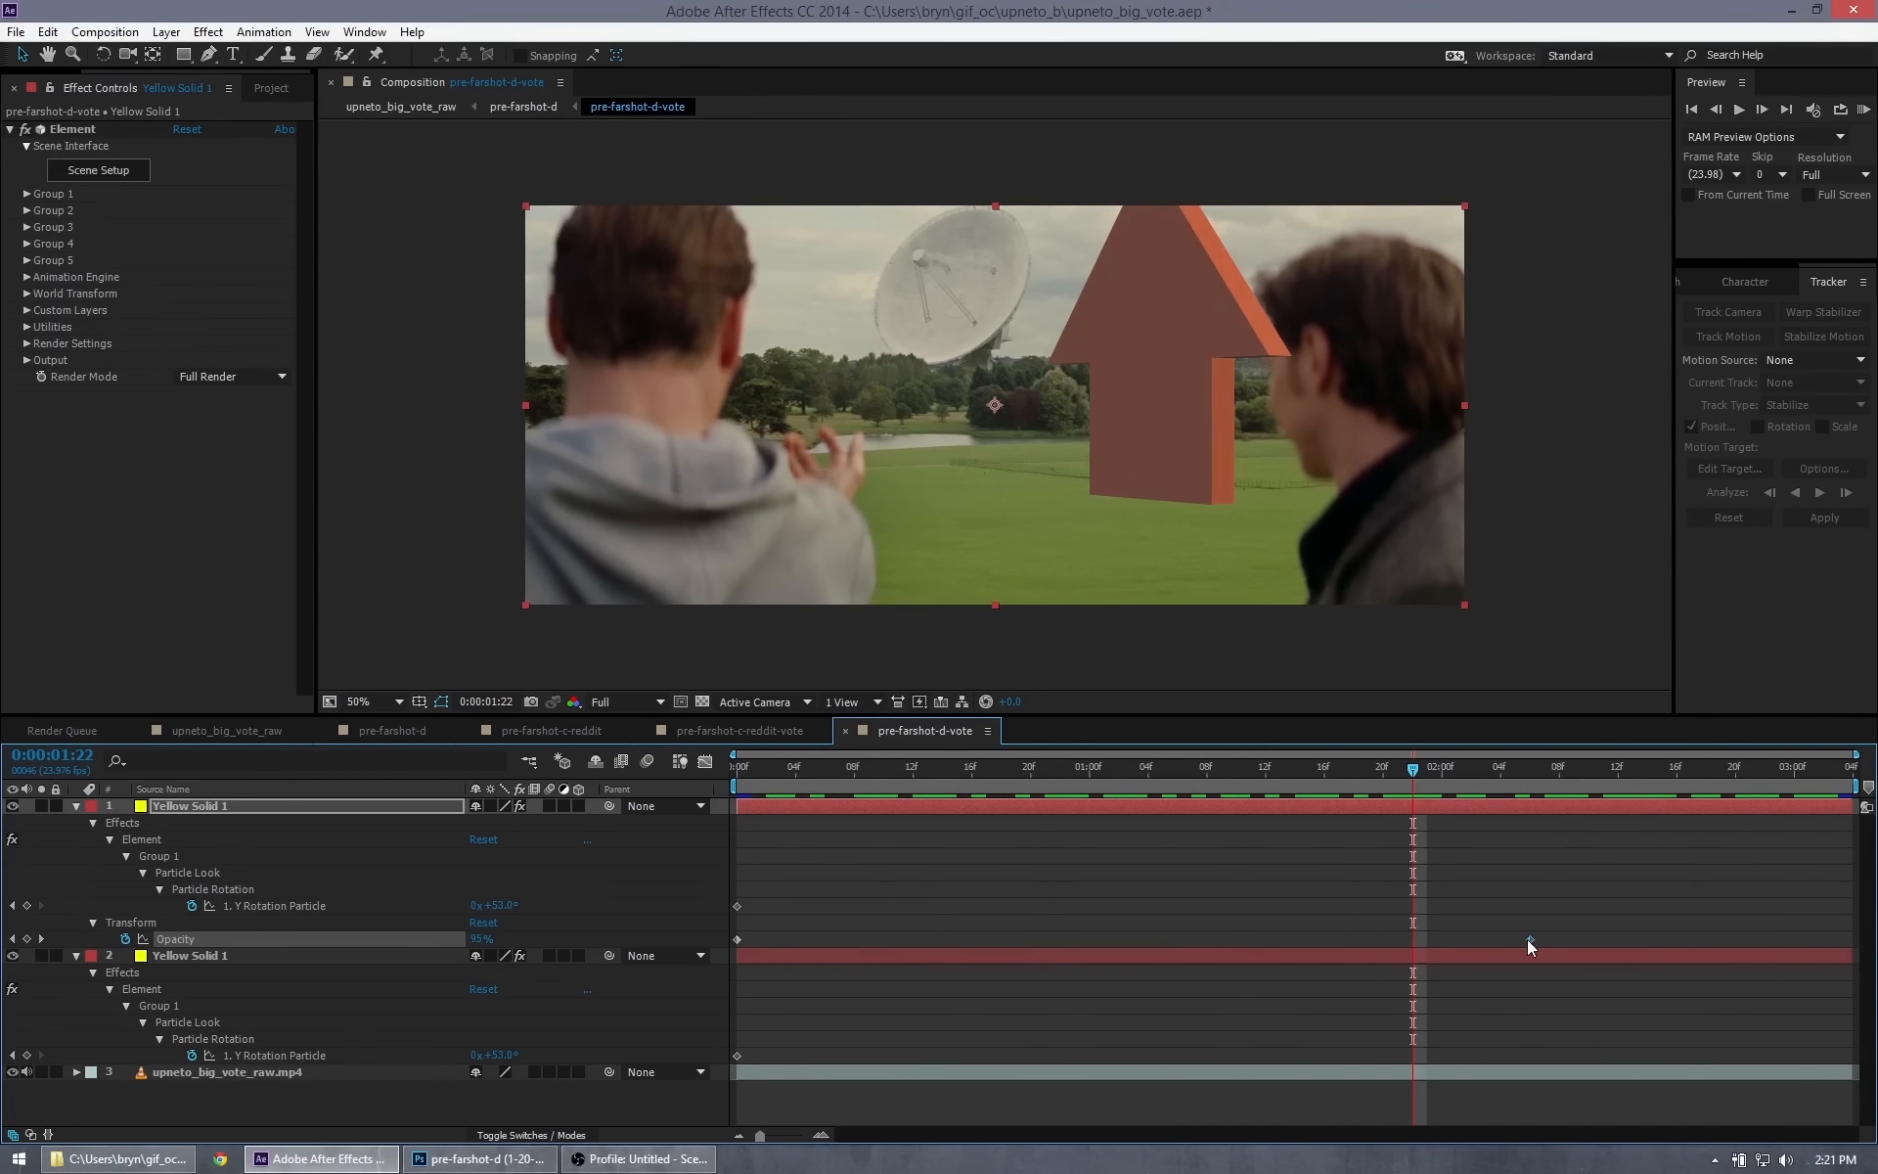
At 0:00:03:03, set Y Rotation Particle to 22° on both Yellow Solid 1 layers.
left_click_drag(1414, 768, 1838, 822)
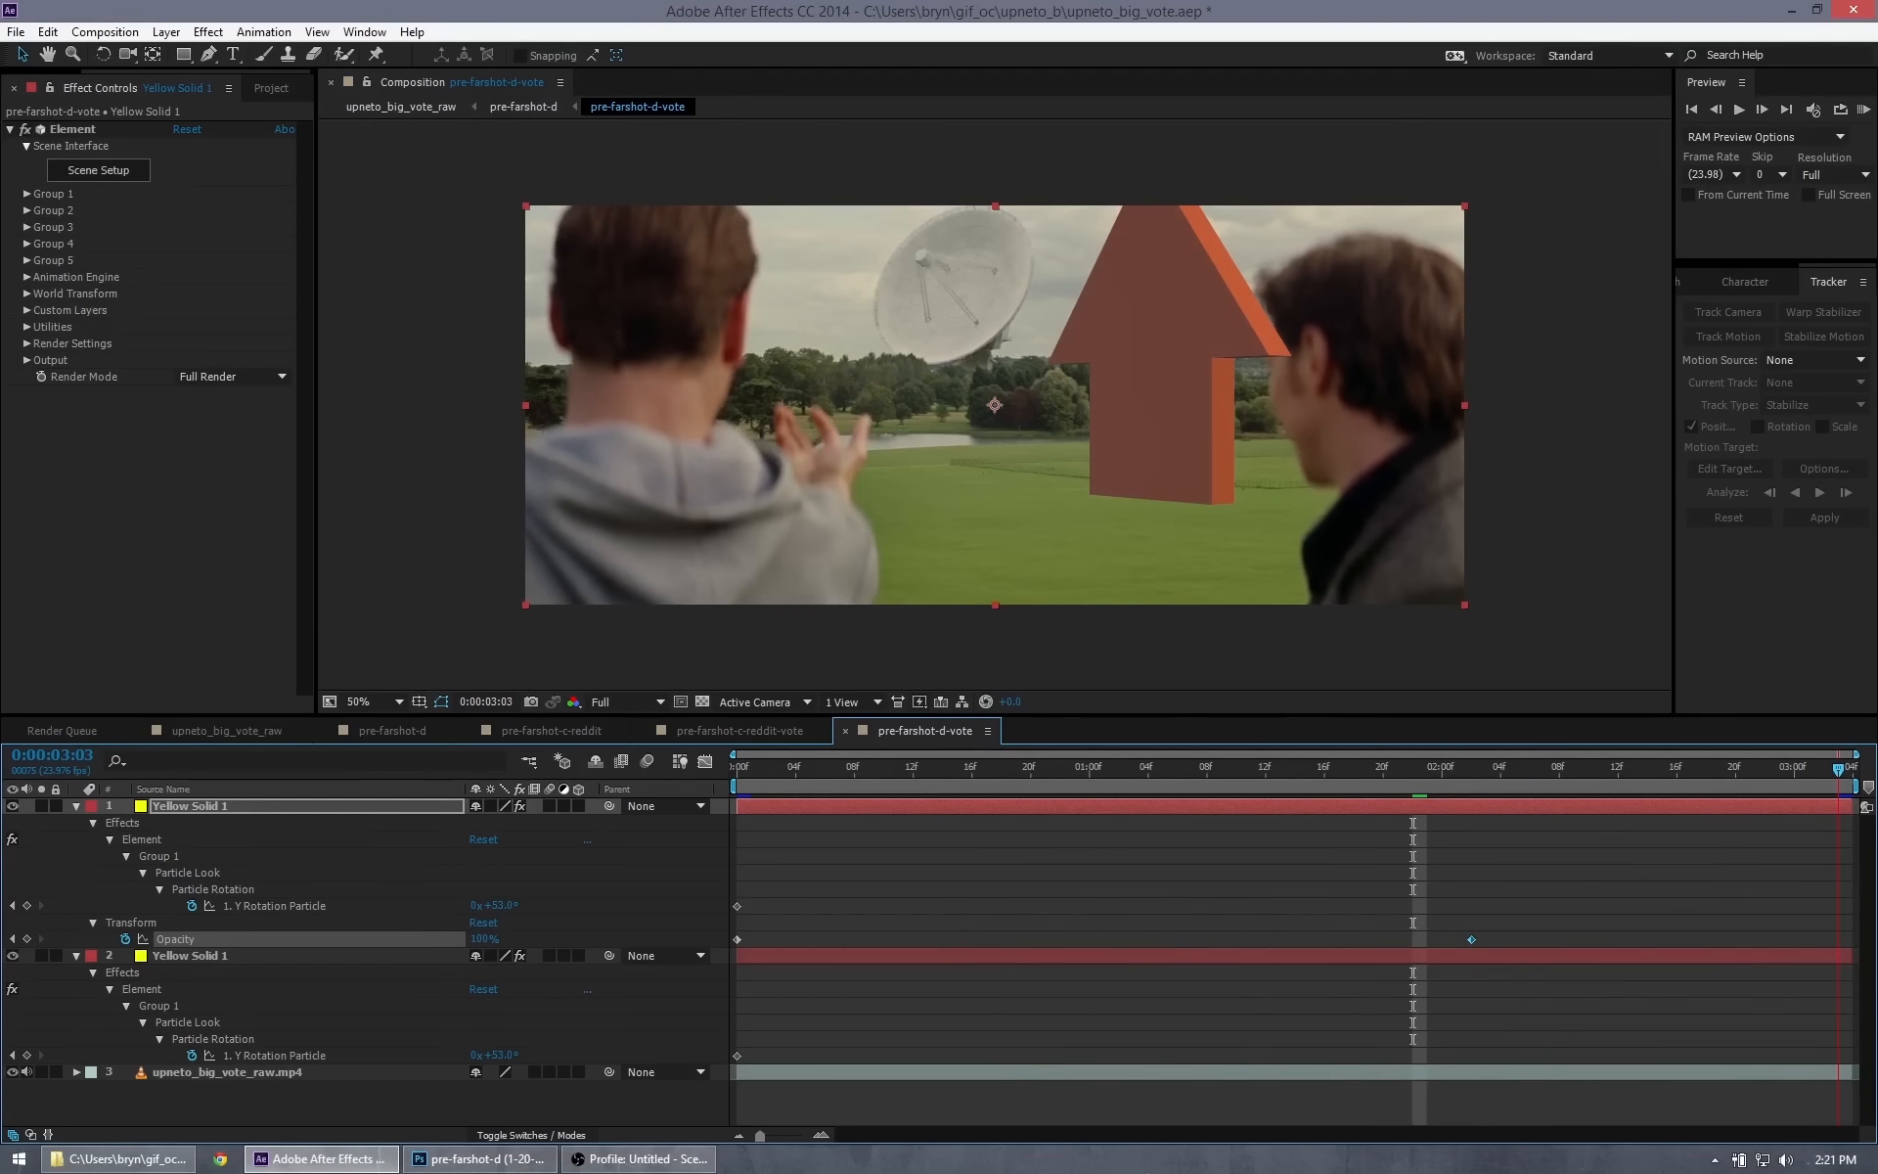
left_click(498, 904)
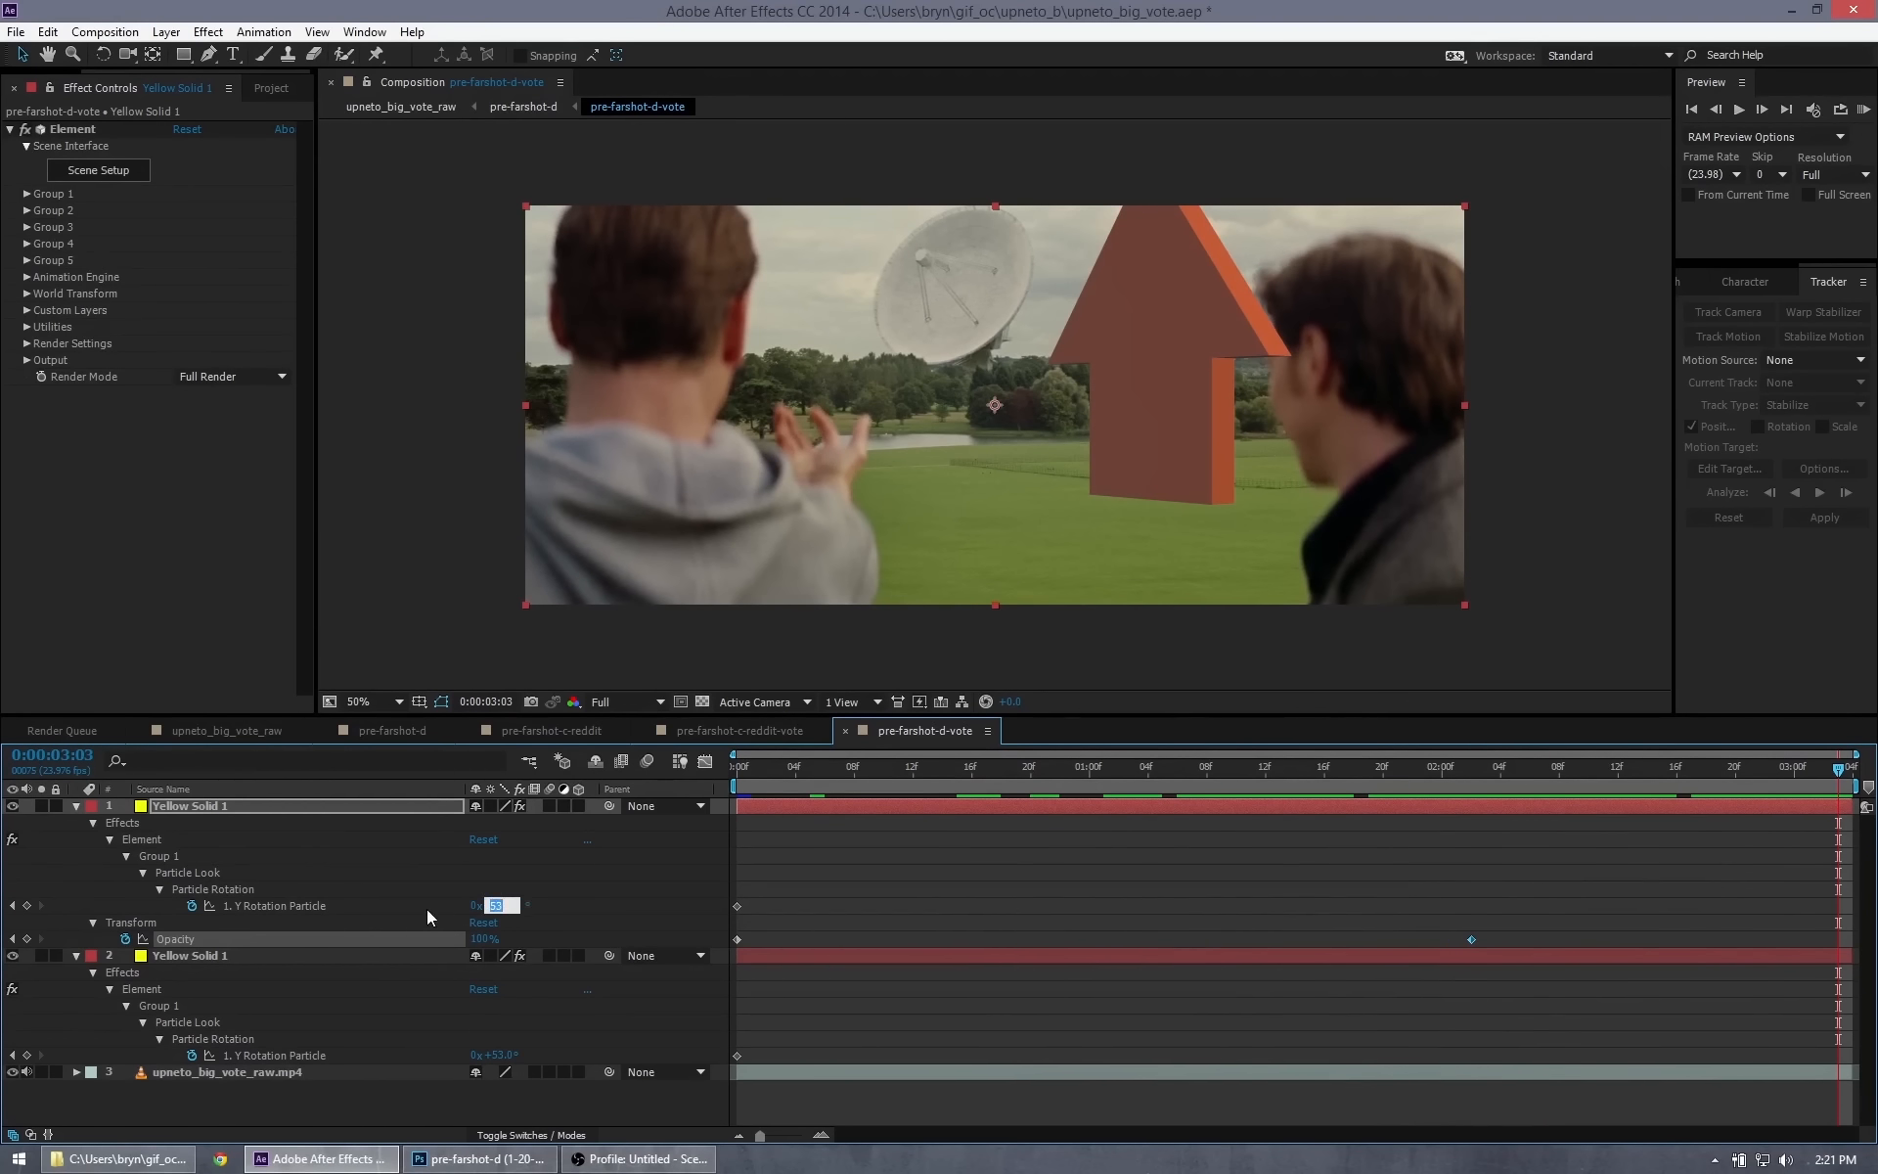
type("87")
key("Return")
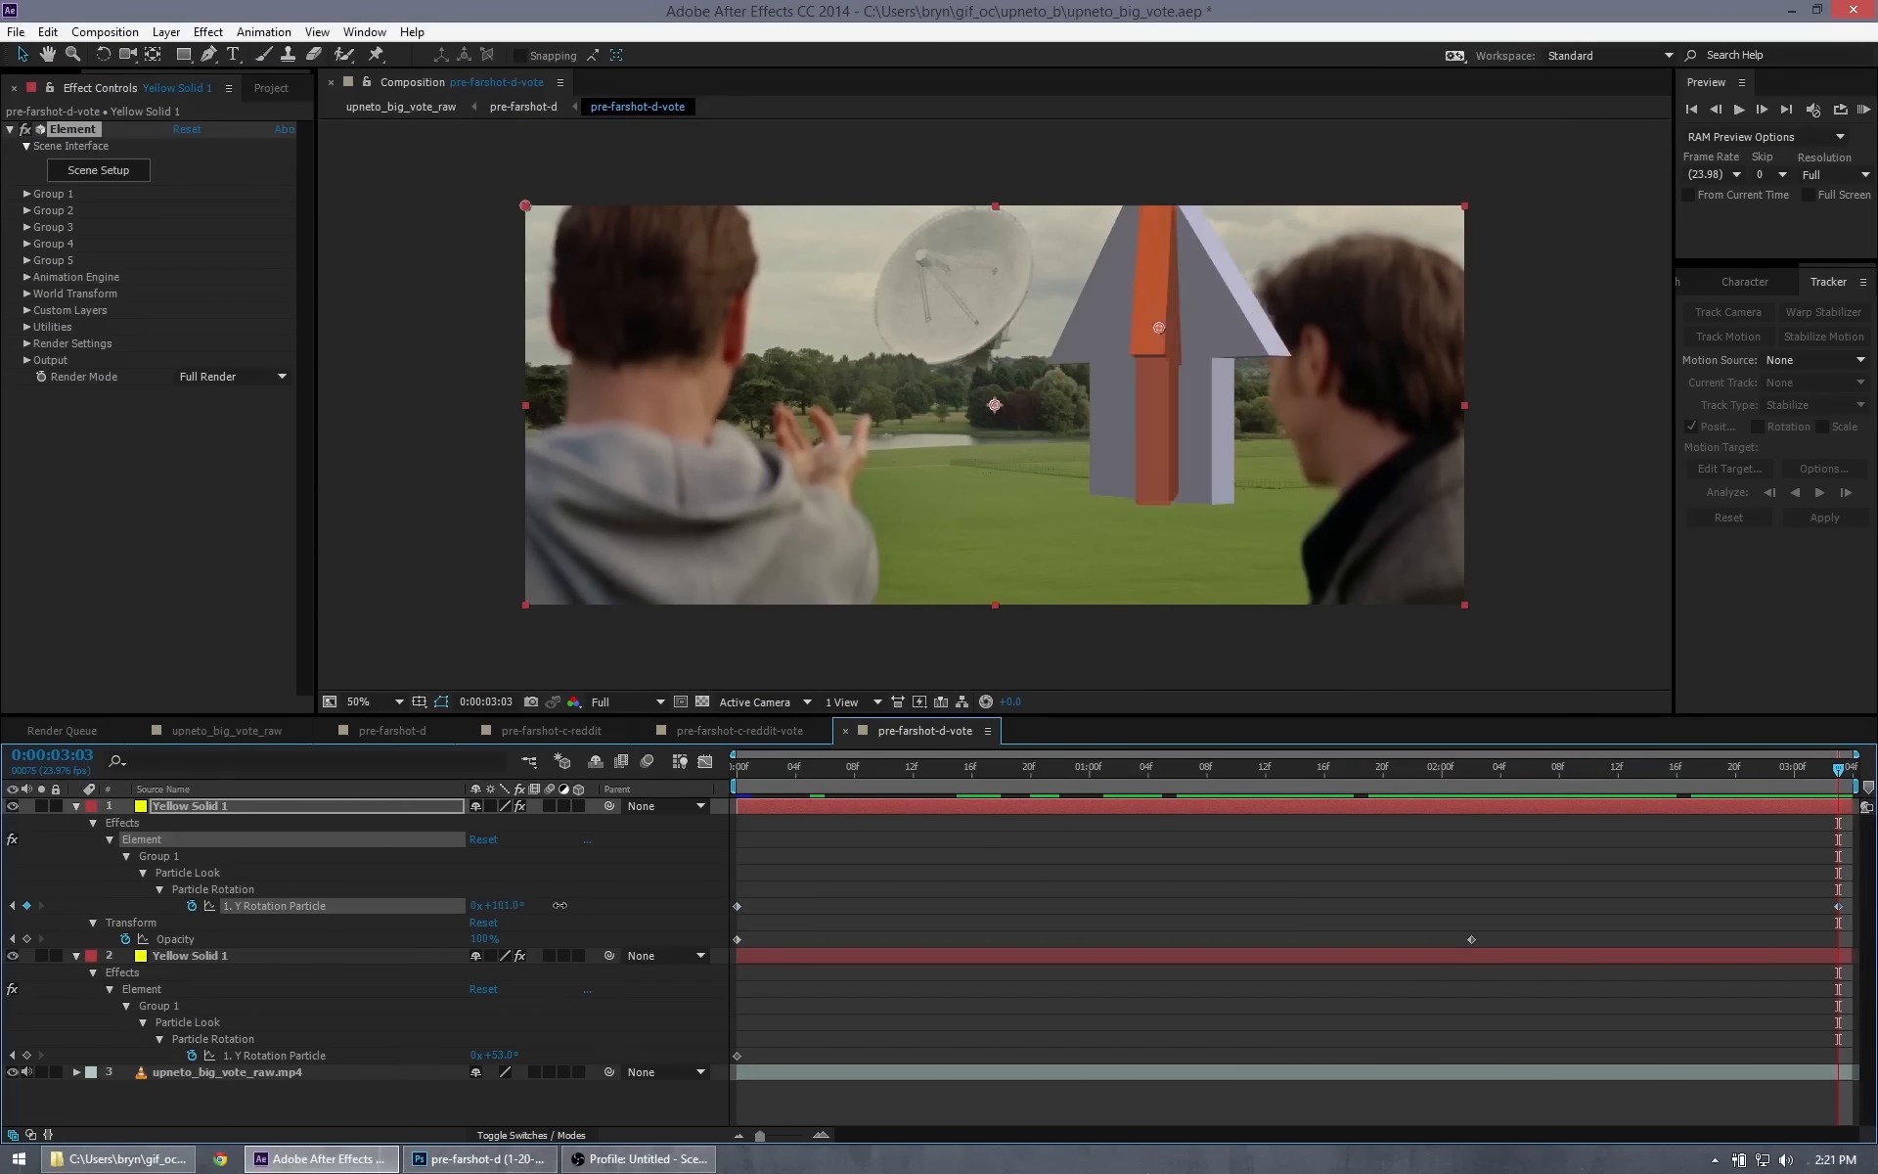
left_click_drag(520, 904, 467, 905)
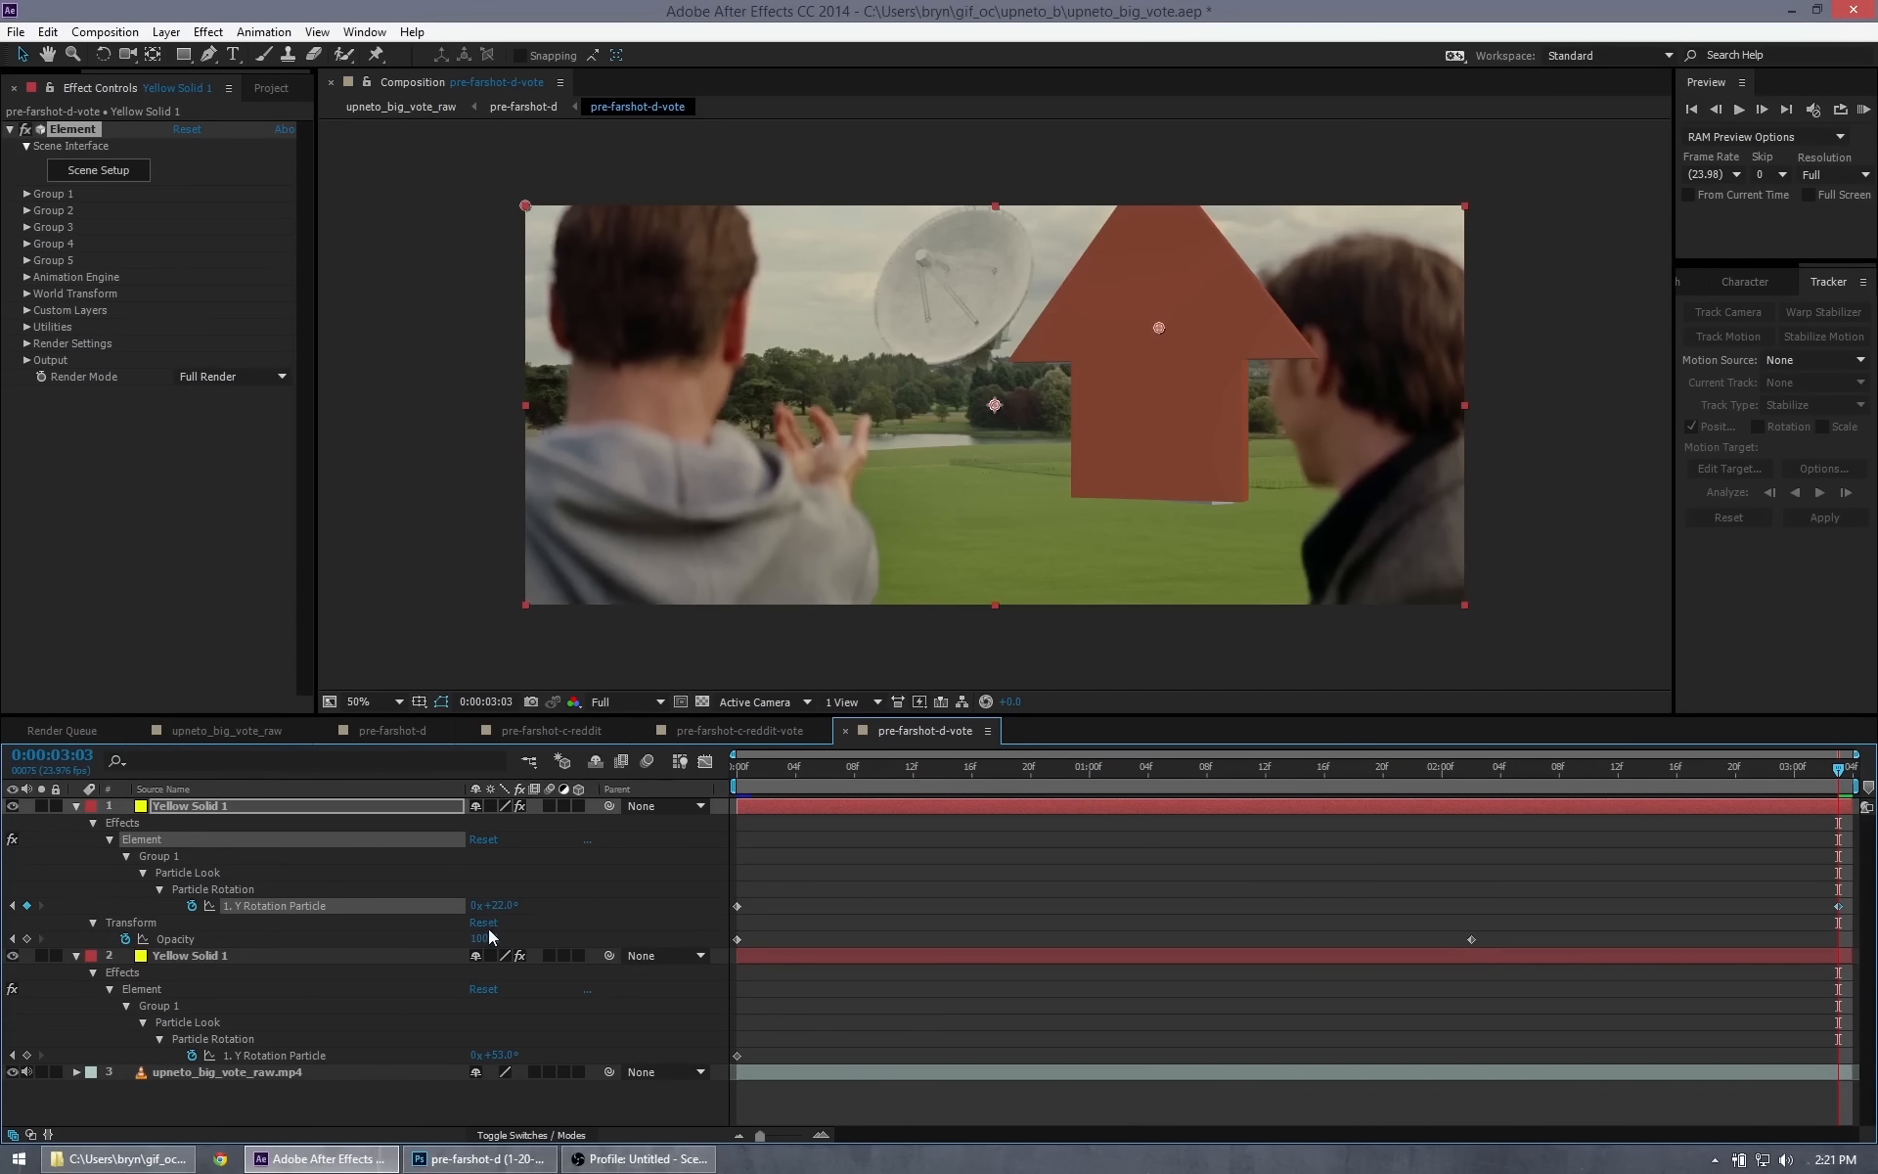
left_click(497, 1054)
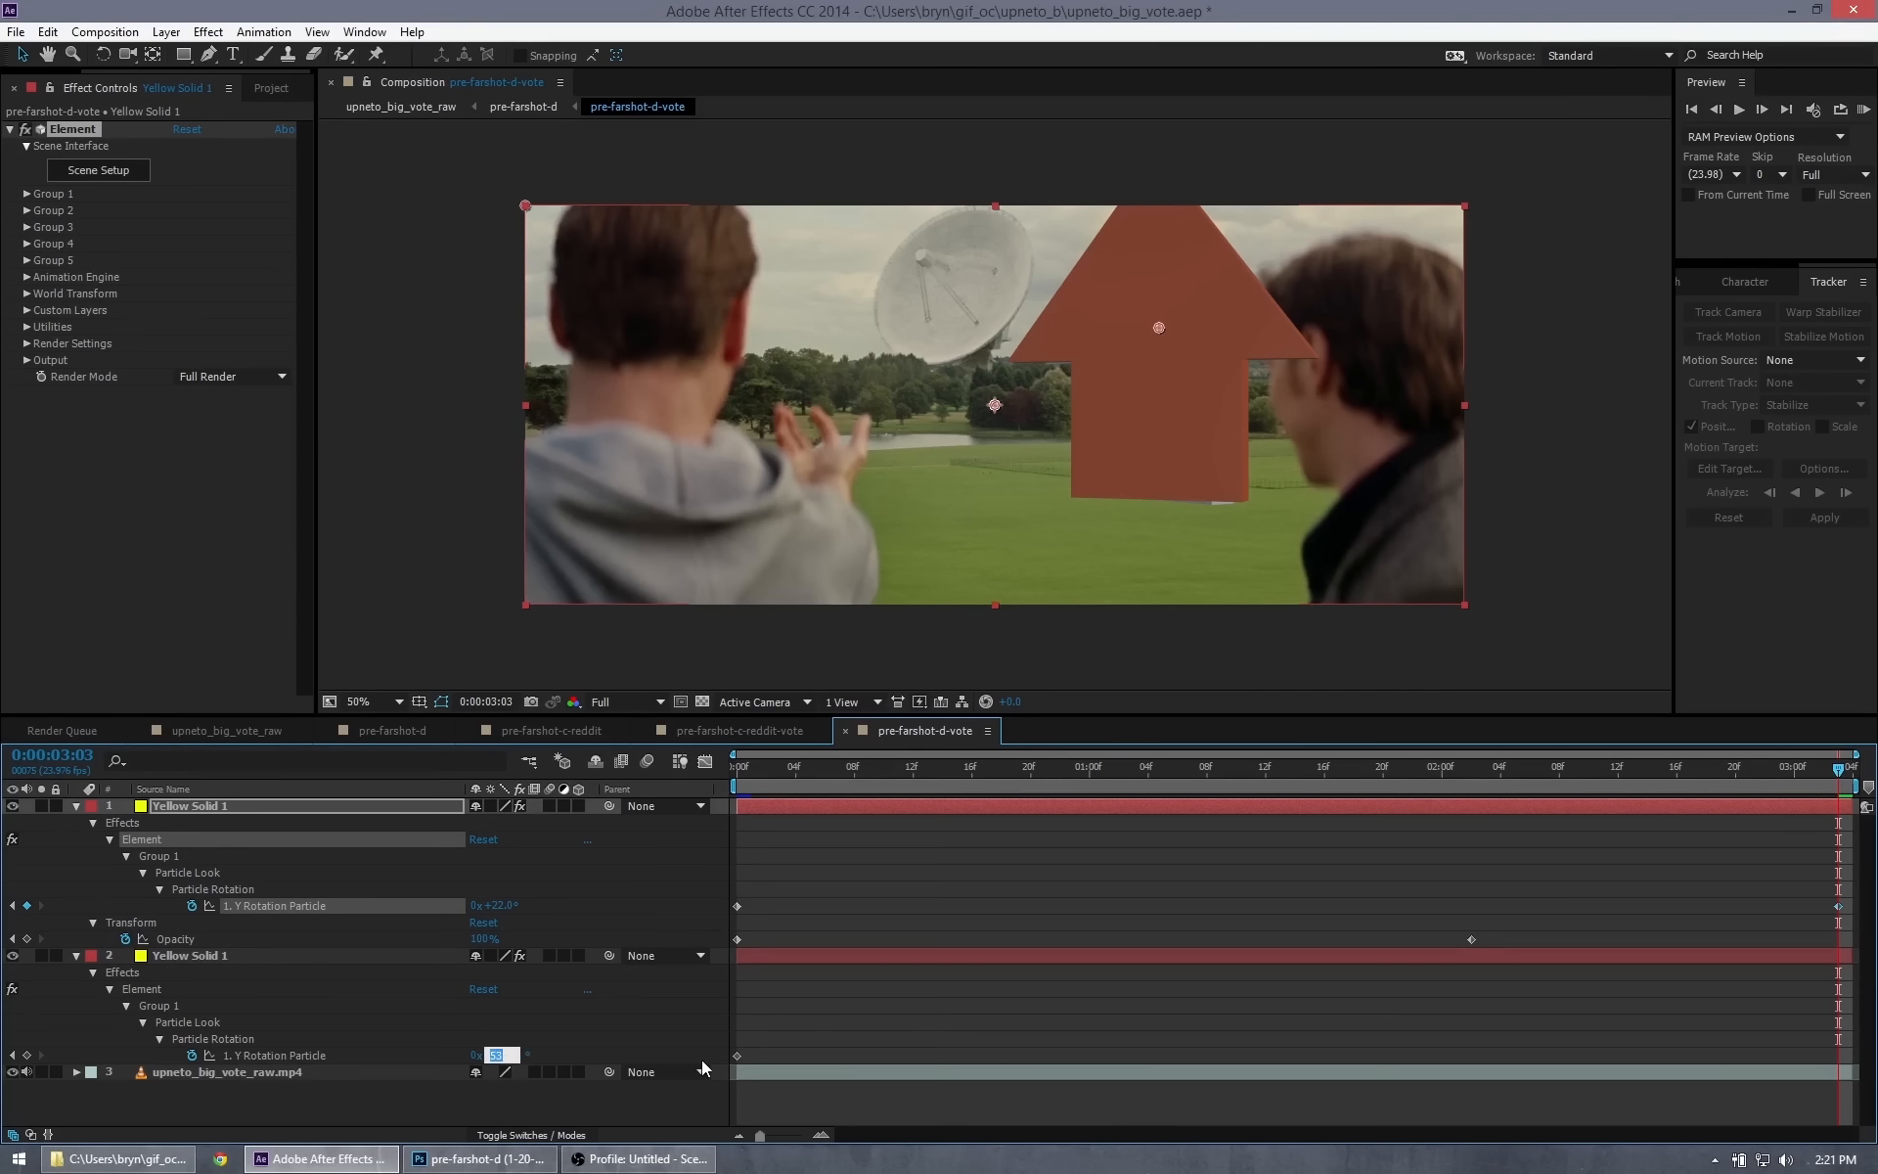
type("22")
key("Return")
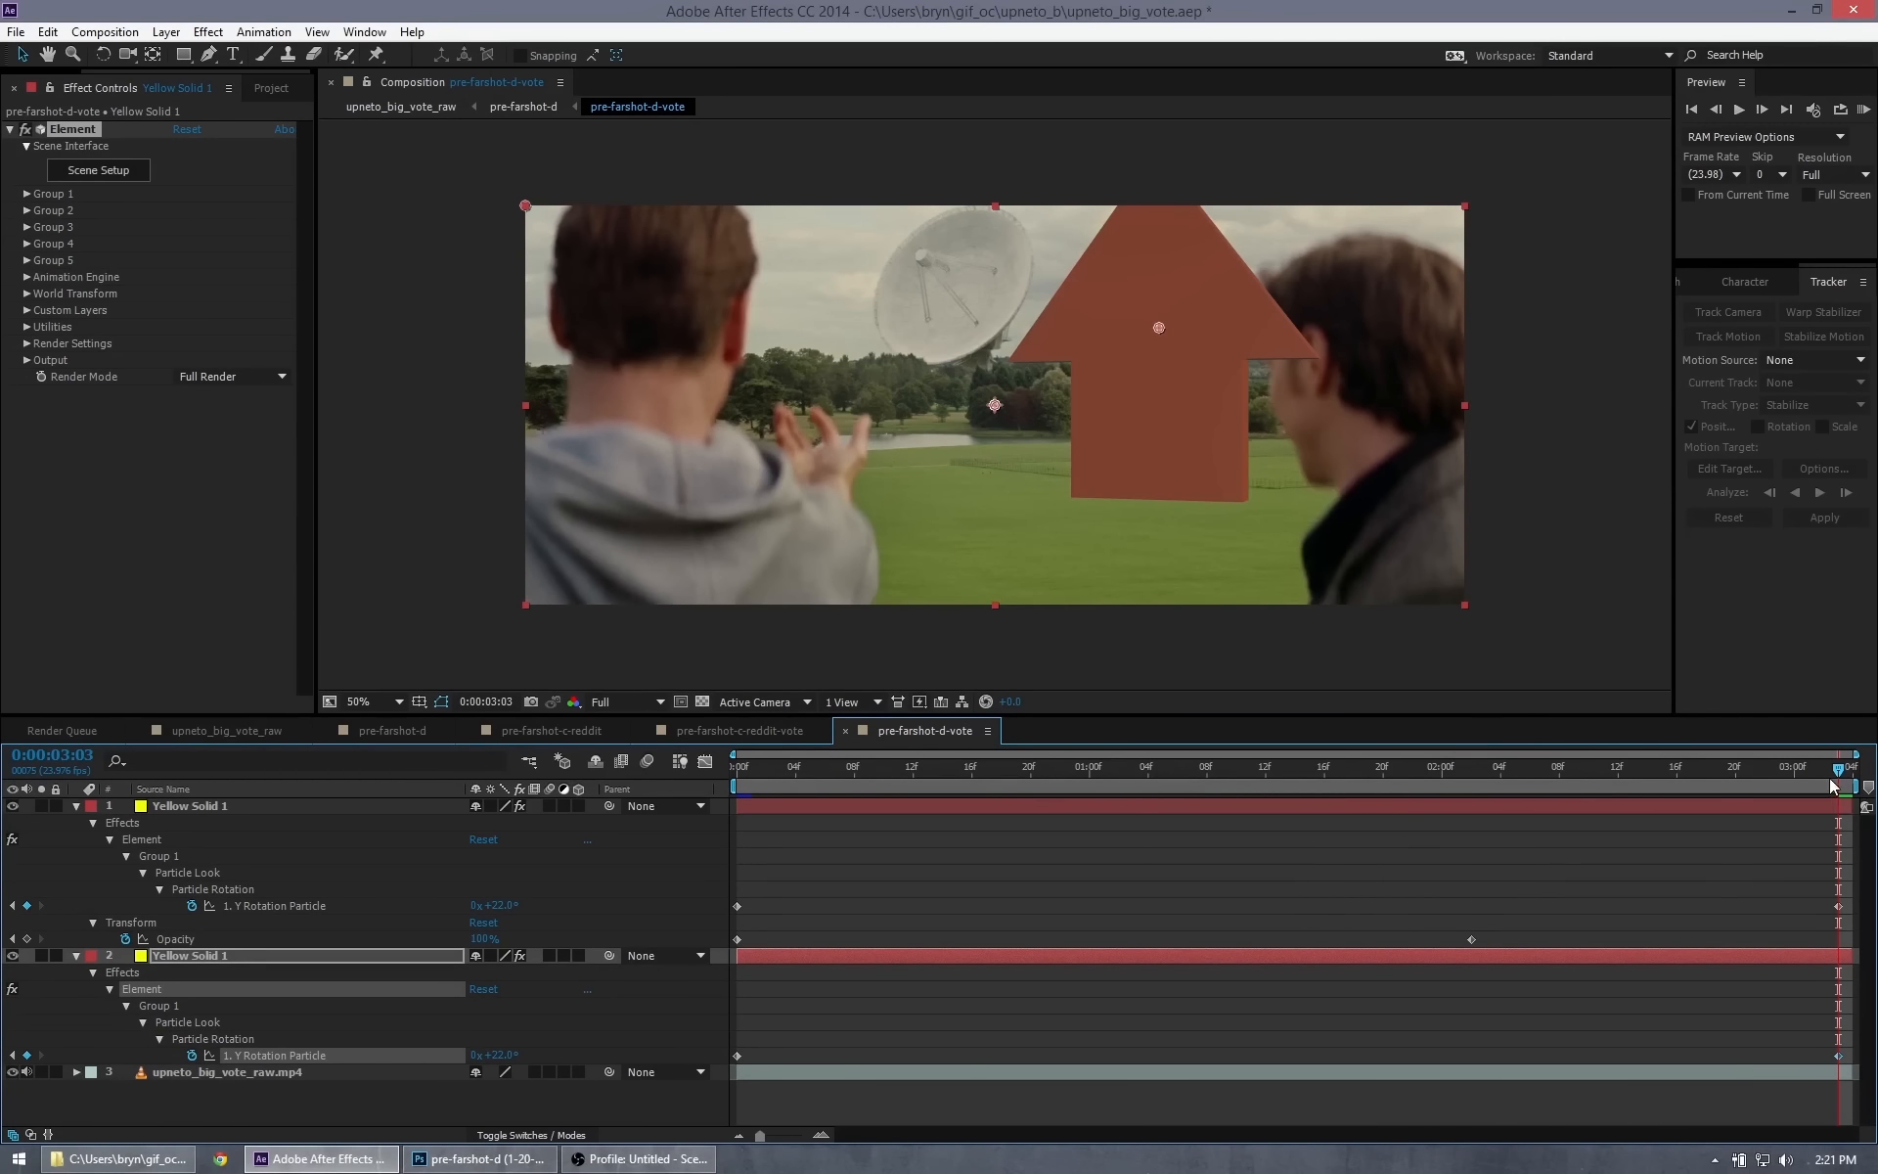
Play the arrow's rotation and opacity animation from the start, and park the playhead at 0:00:02:02.
left_click_drag(1833, 784, 766, 772)
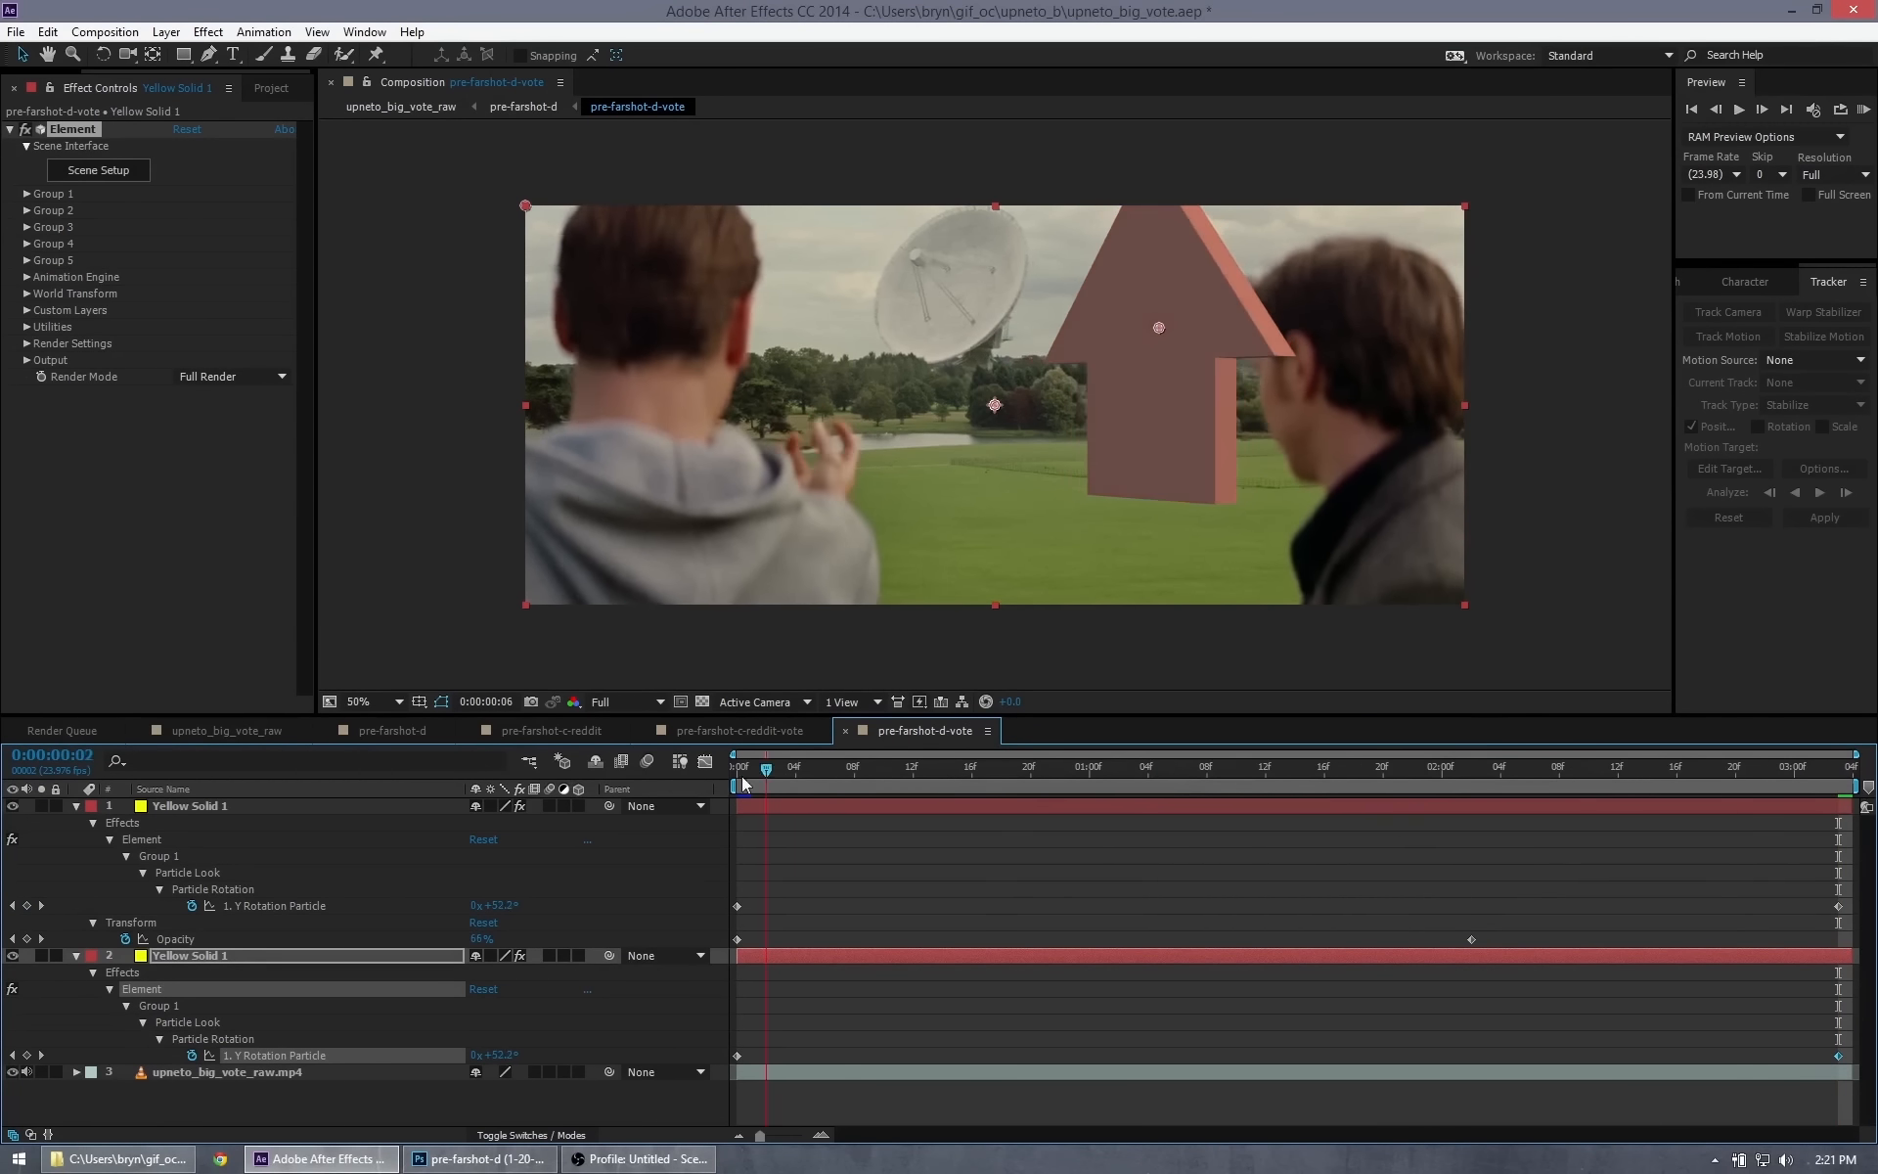
key("space")
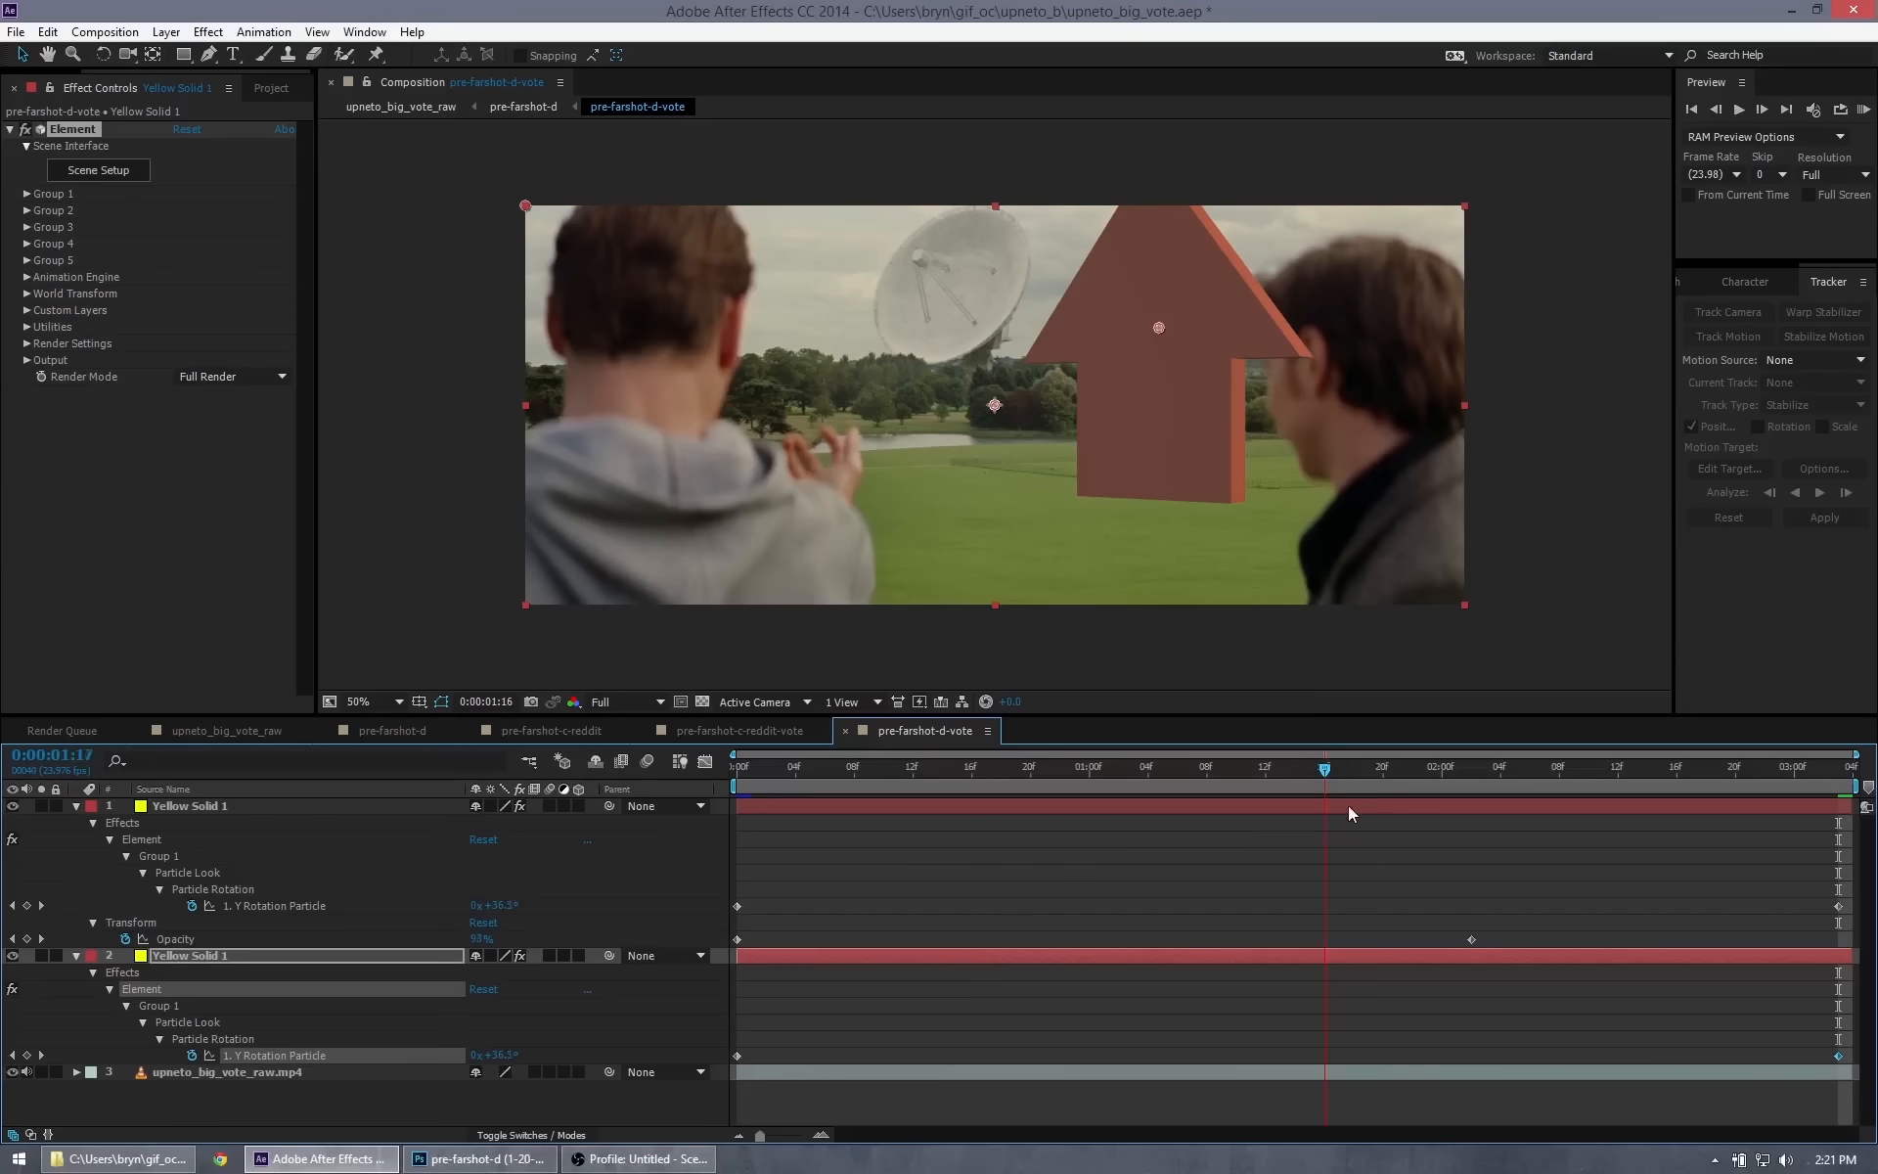
left_click_drag(1348, 806, 1469, 796)
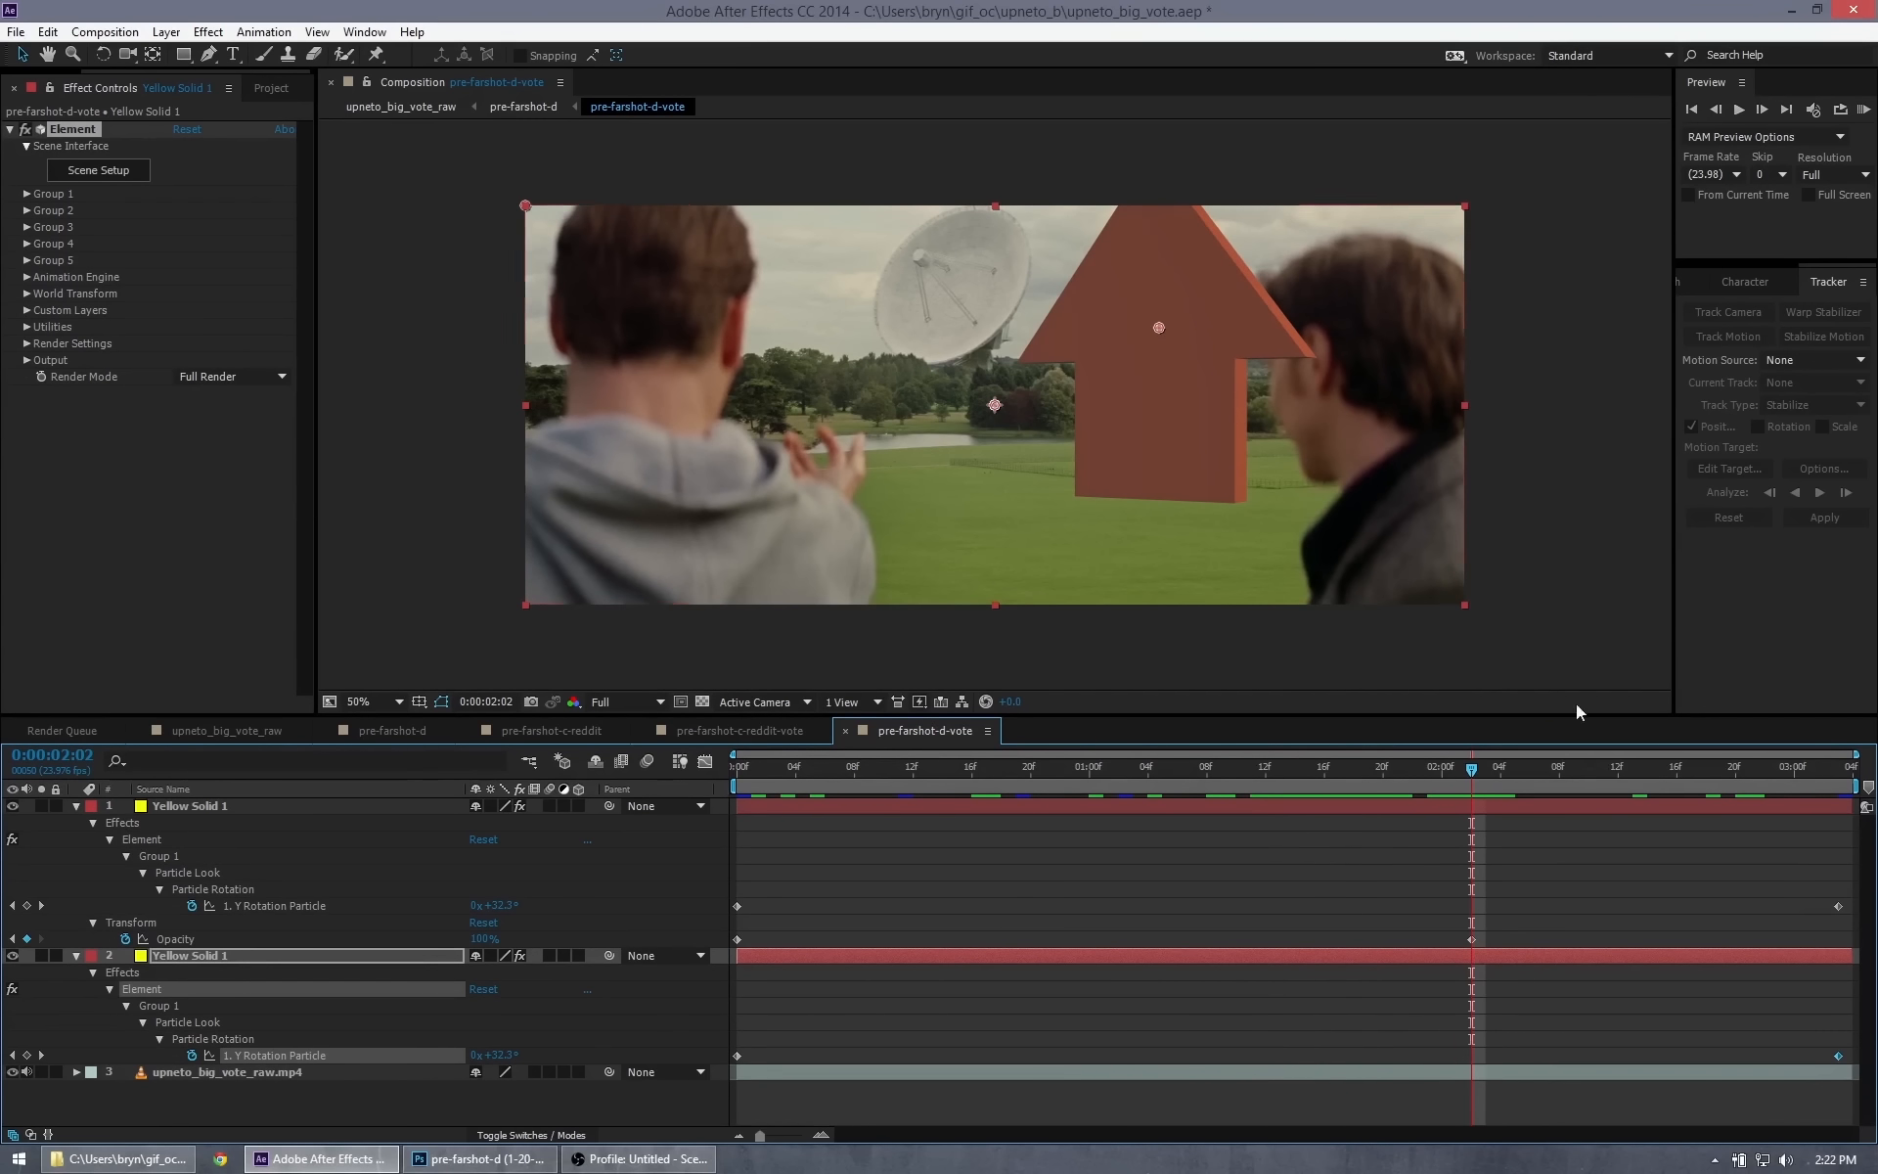
At 0:00:02:02, keyframe Y Rotation Particle at 36° on both Yellow Solid 1 layers.
mouse_move(1471, 775)
left_mouse_down()
mouse_move(1839, 772)
mouse_move(1472, 772)
left_mouse_up()
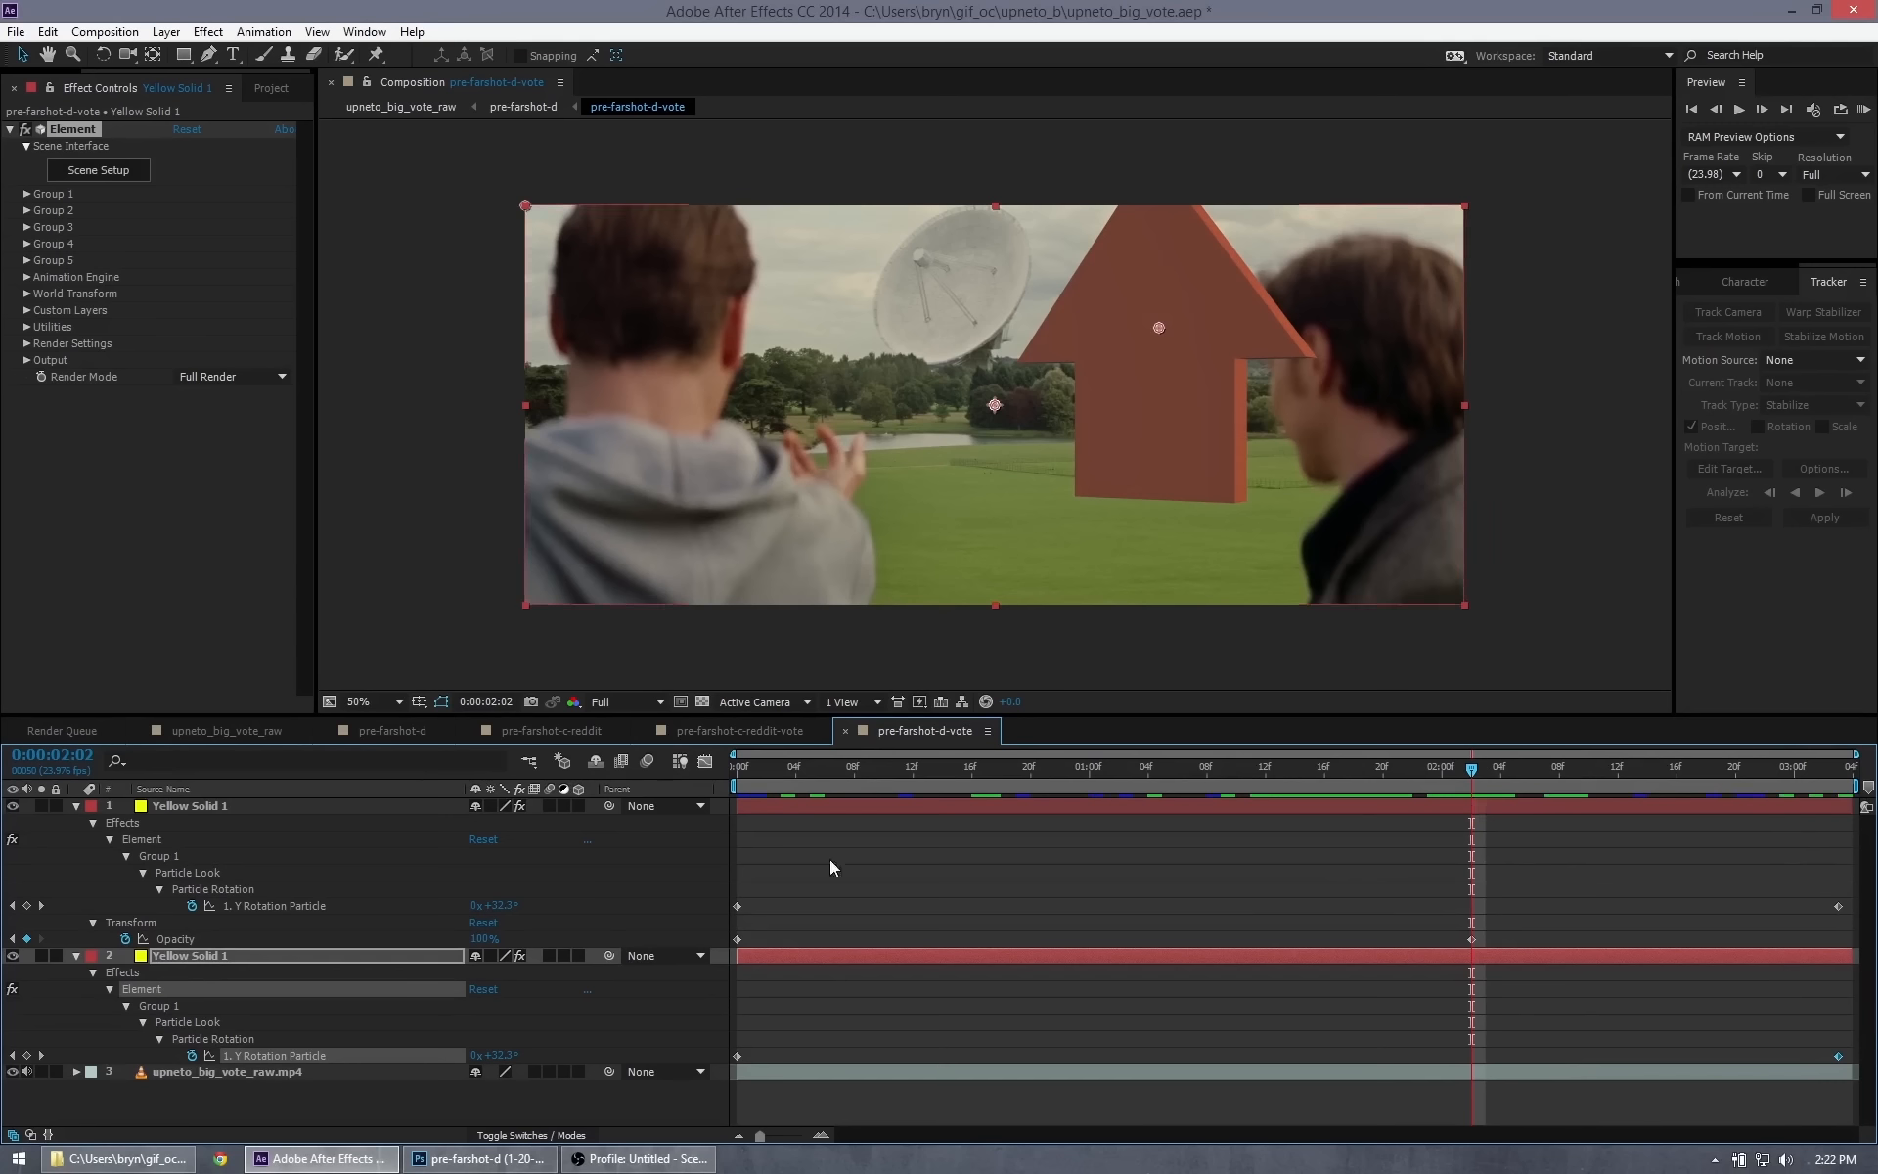
left_click(502, 904)
key("Return")
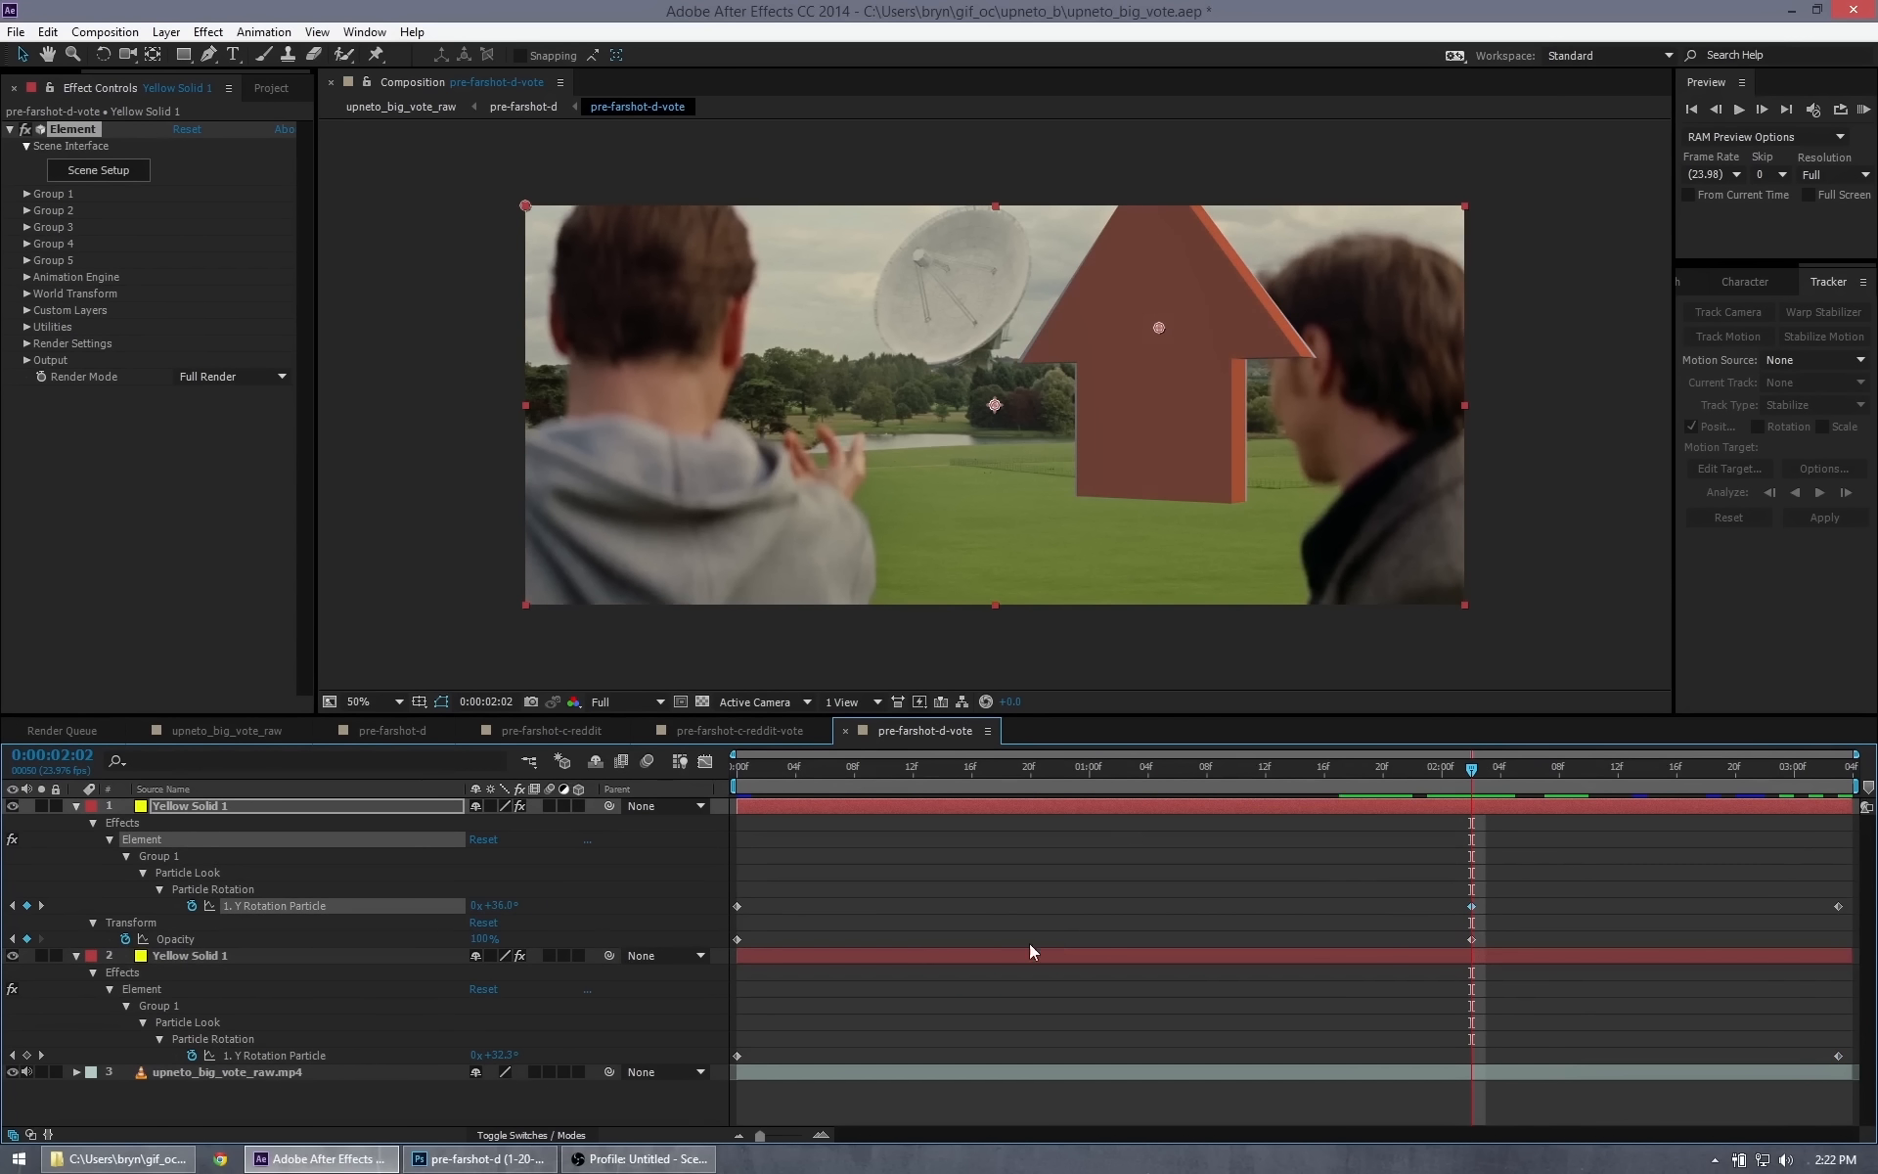
left_click(500, 1055)
type("3")
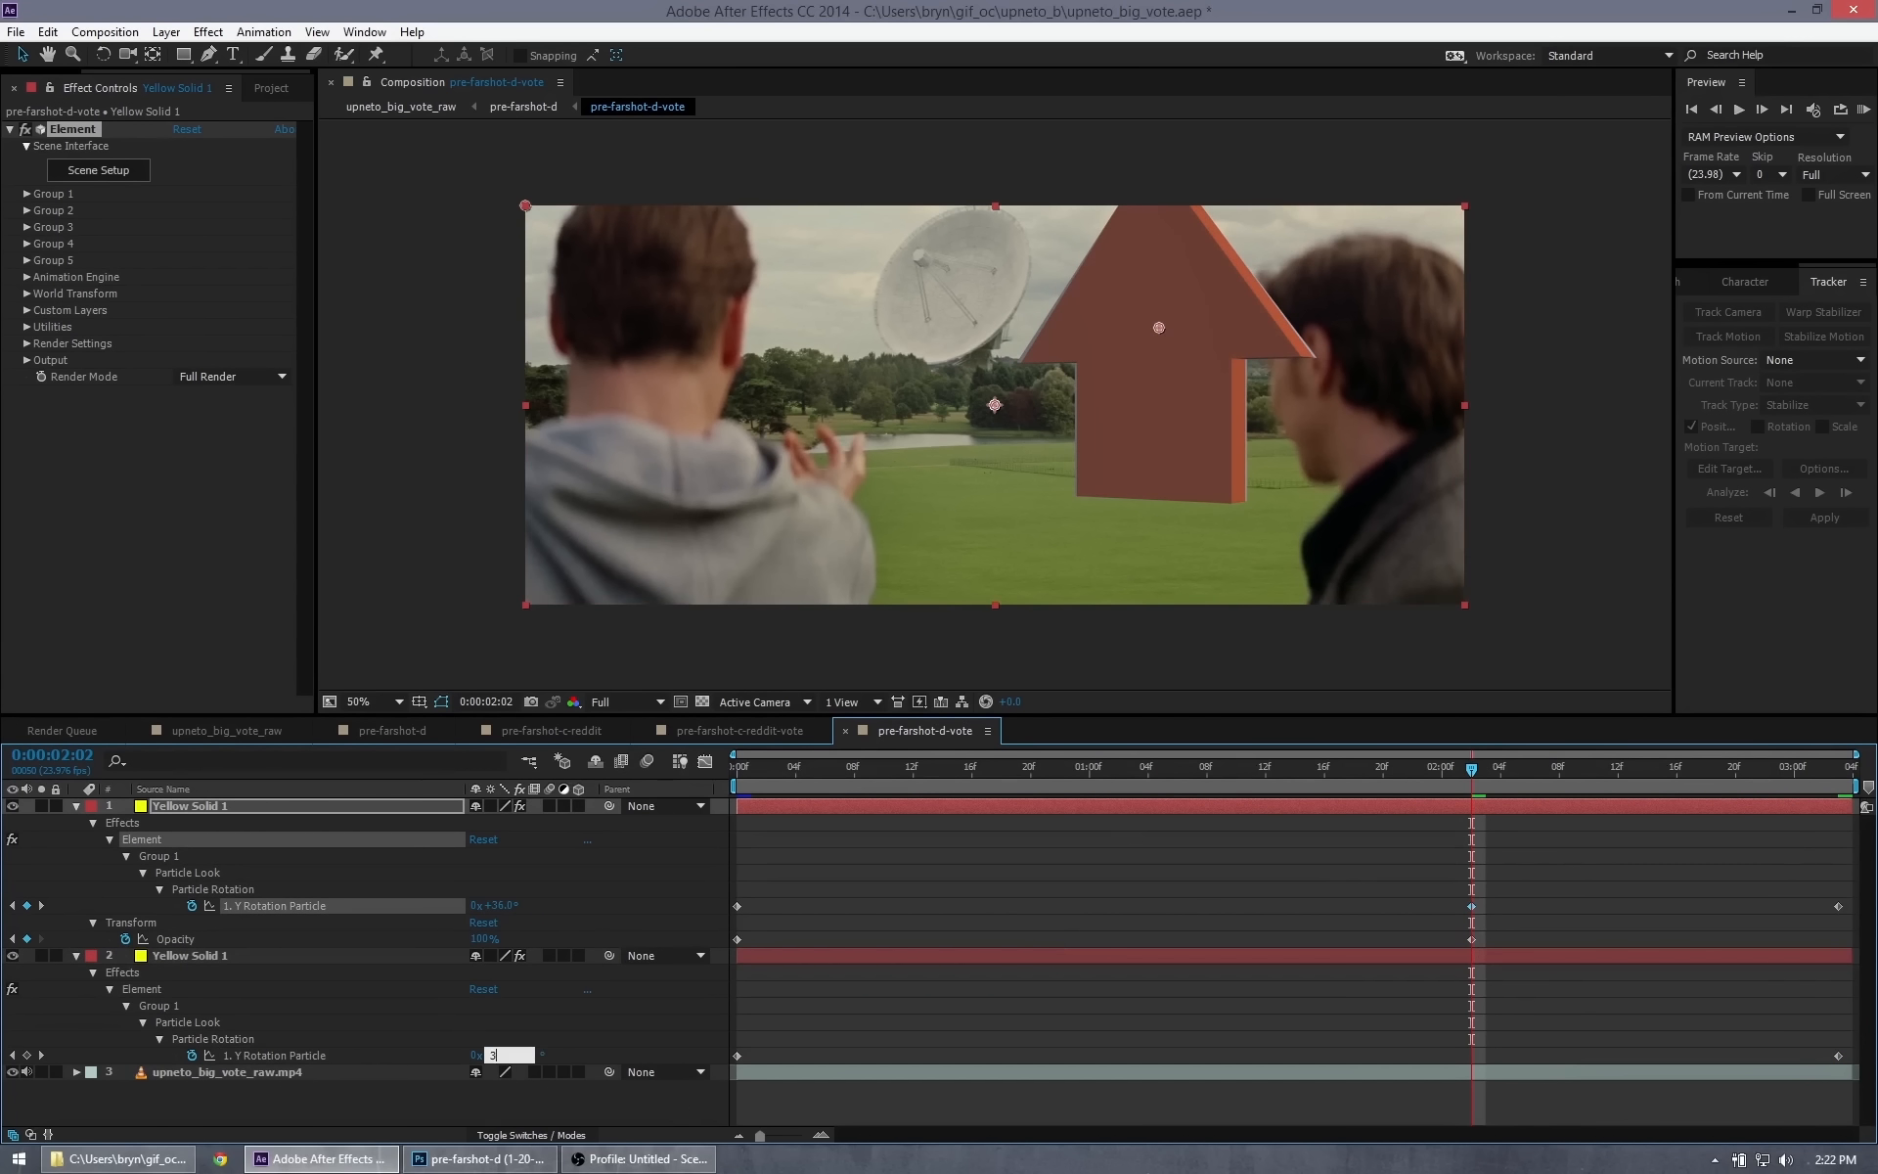
type("6")
key("Return")
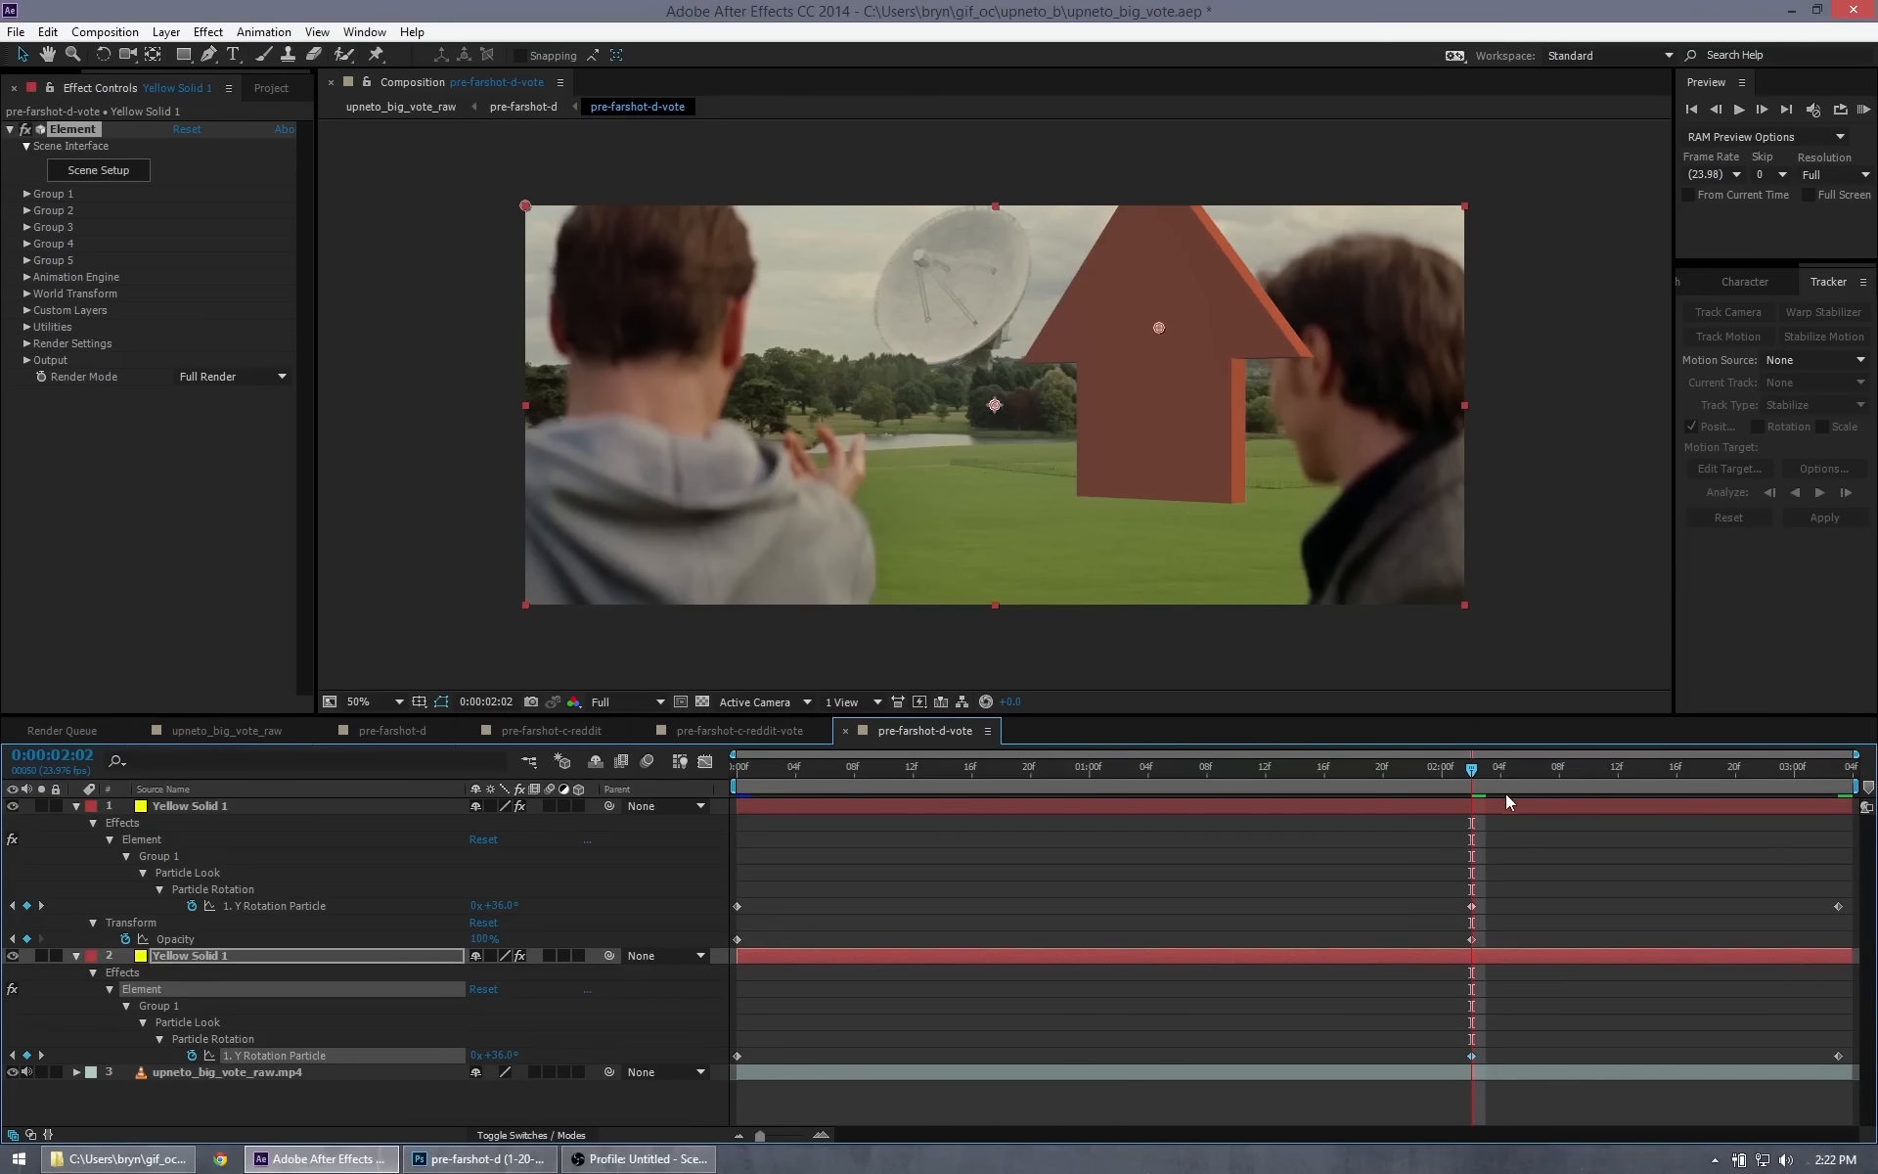
Scrub to 0:00:01:10, check the arrow in upneto_big_vote_raw and the pre-farshot-c comps, and open pre-farshot-d.
left_click_drag(1473, 775, 1240, 838)
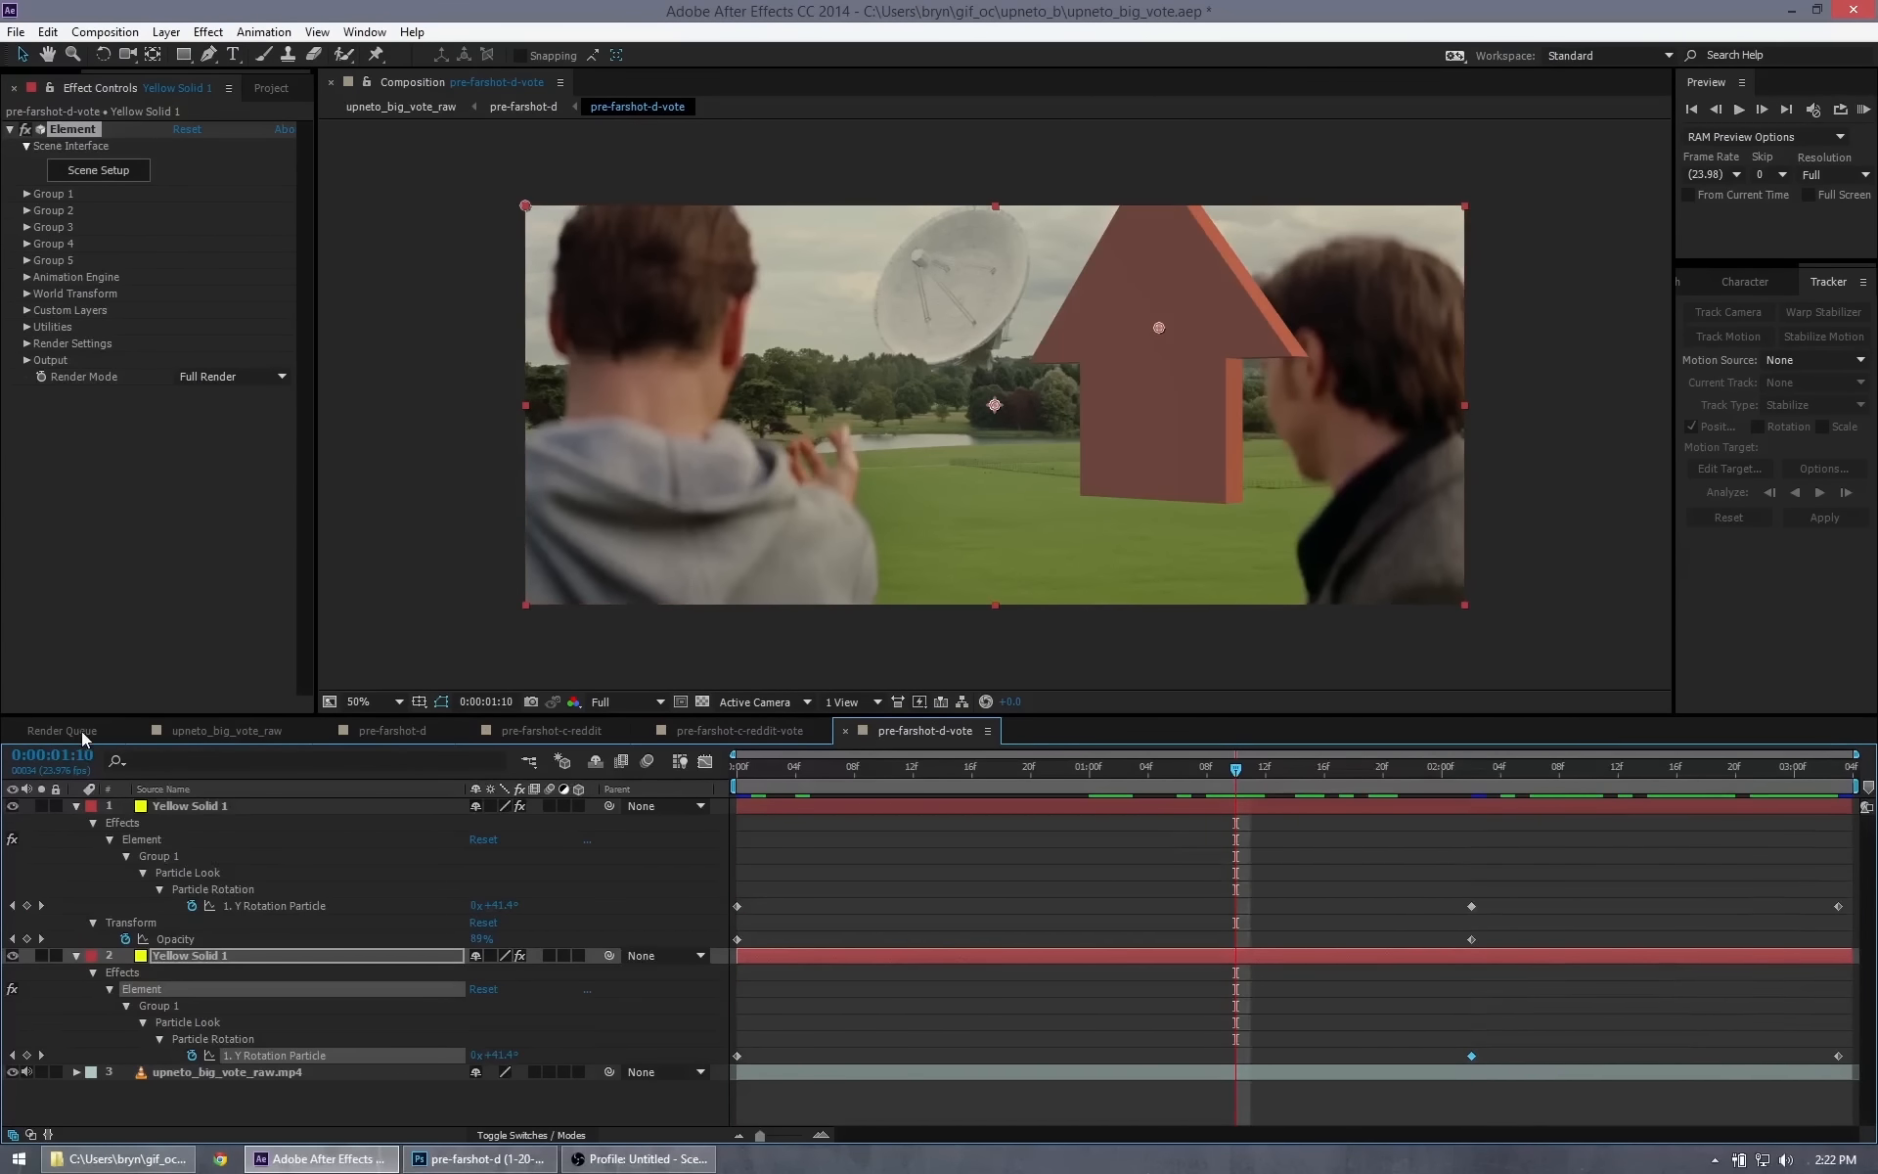
left_click(213, 731)
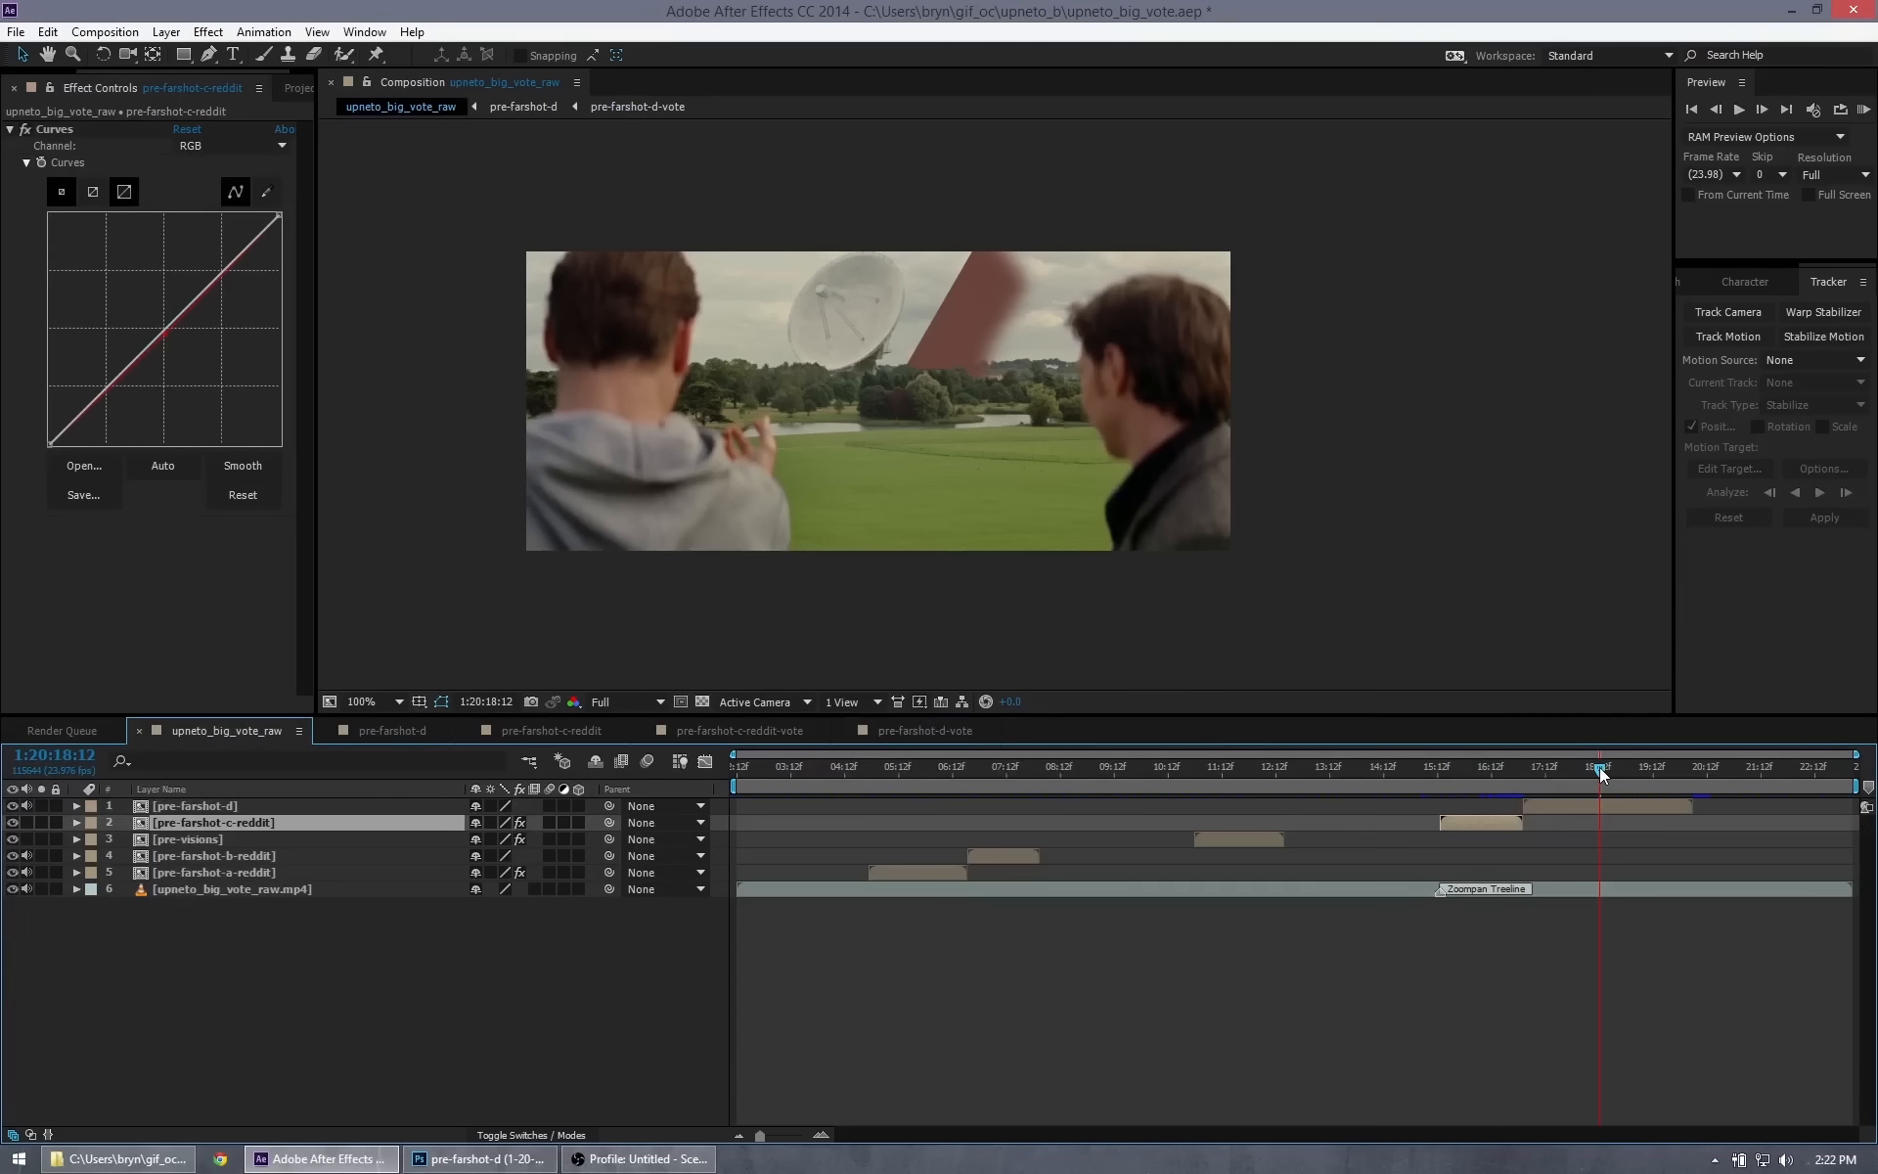
left_click(552, 733)
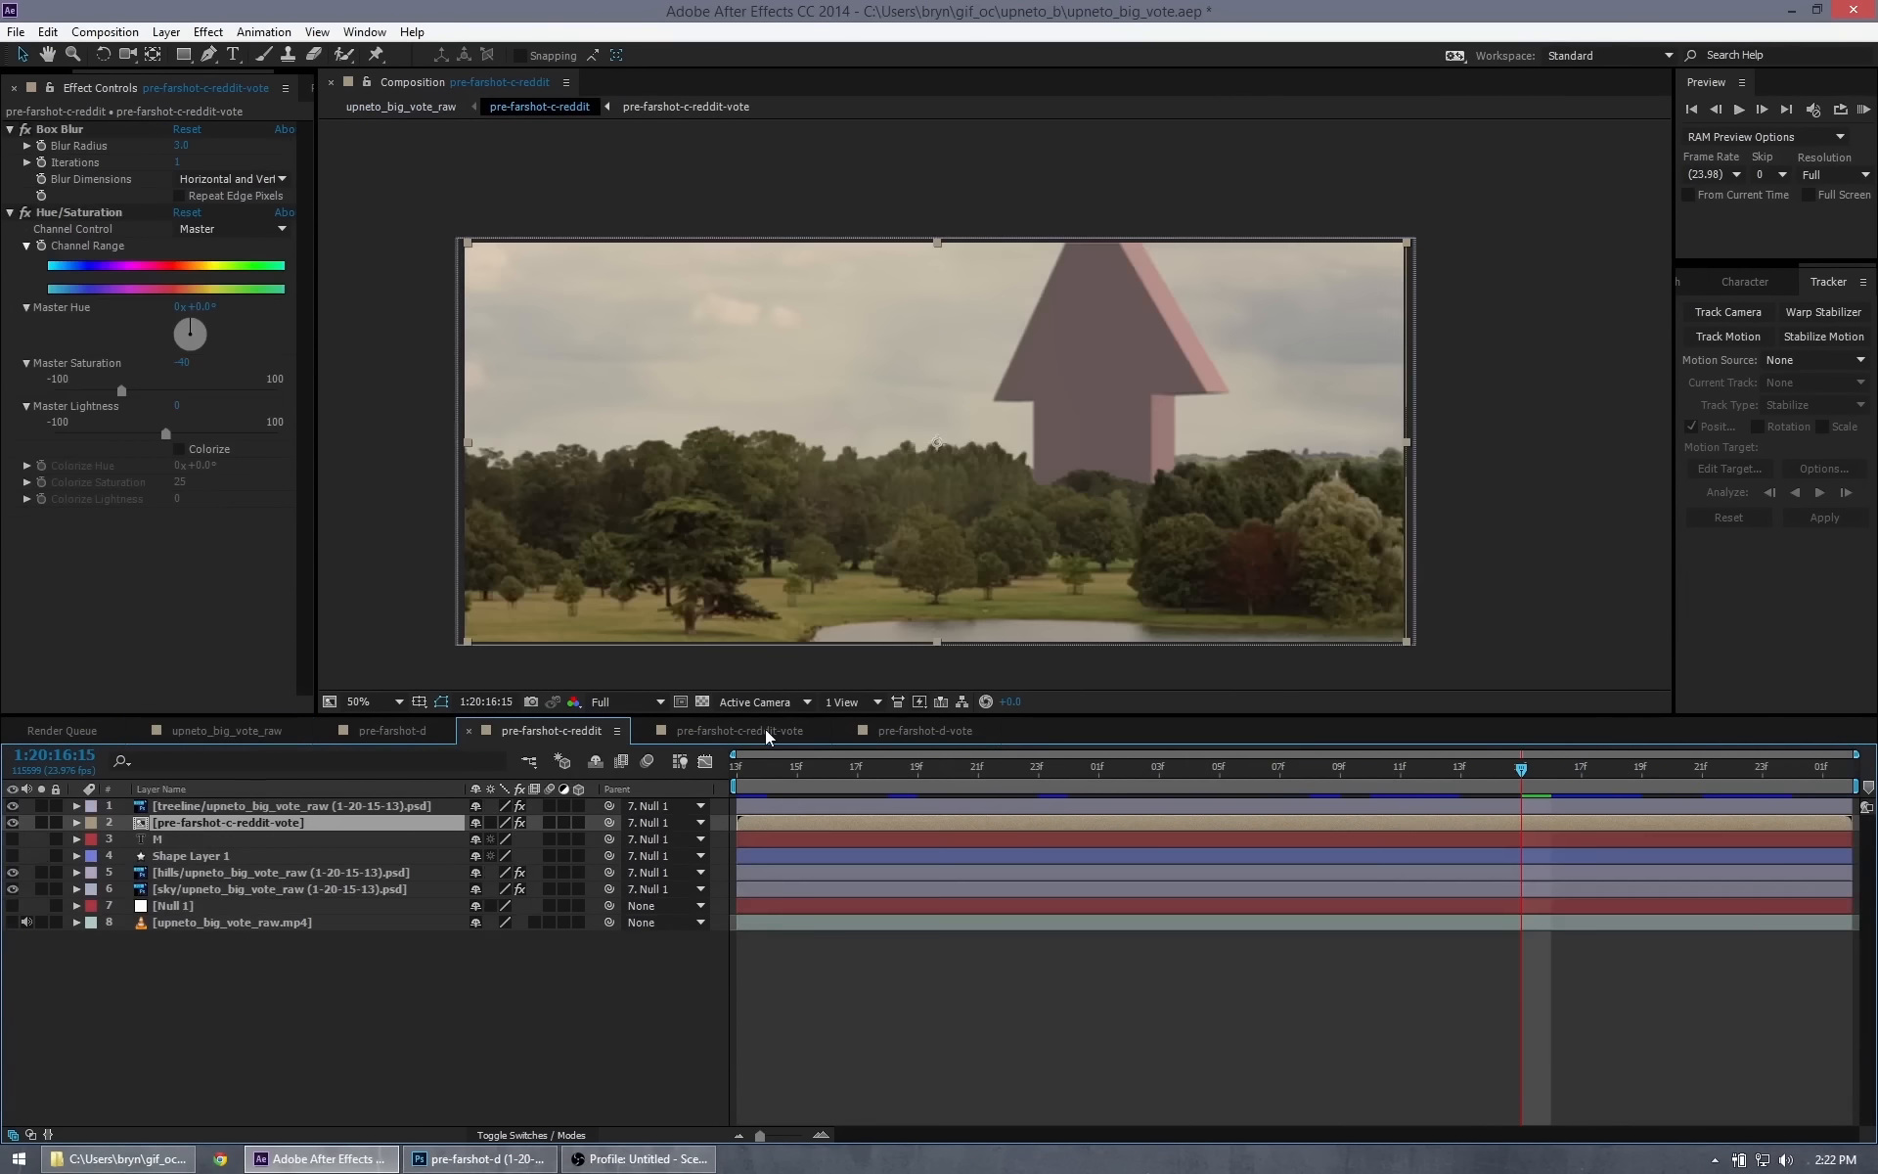
left_click(765, 729)
left_click(384, 732)
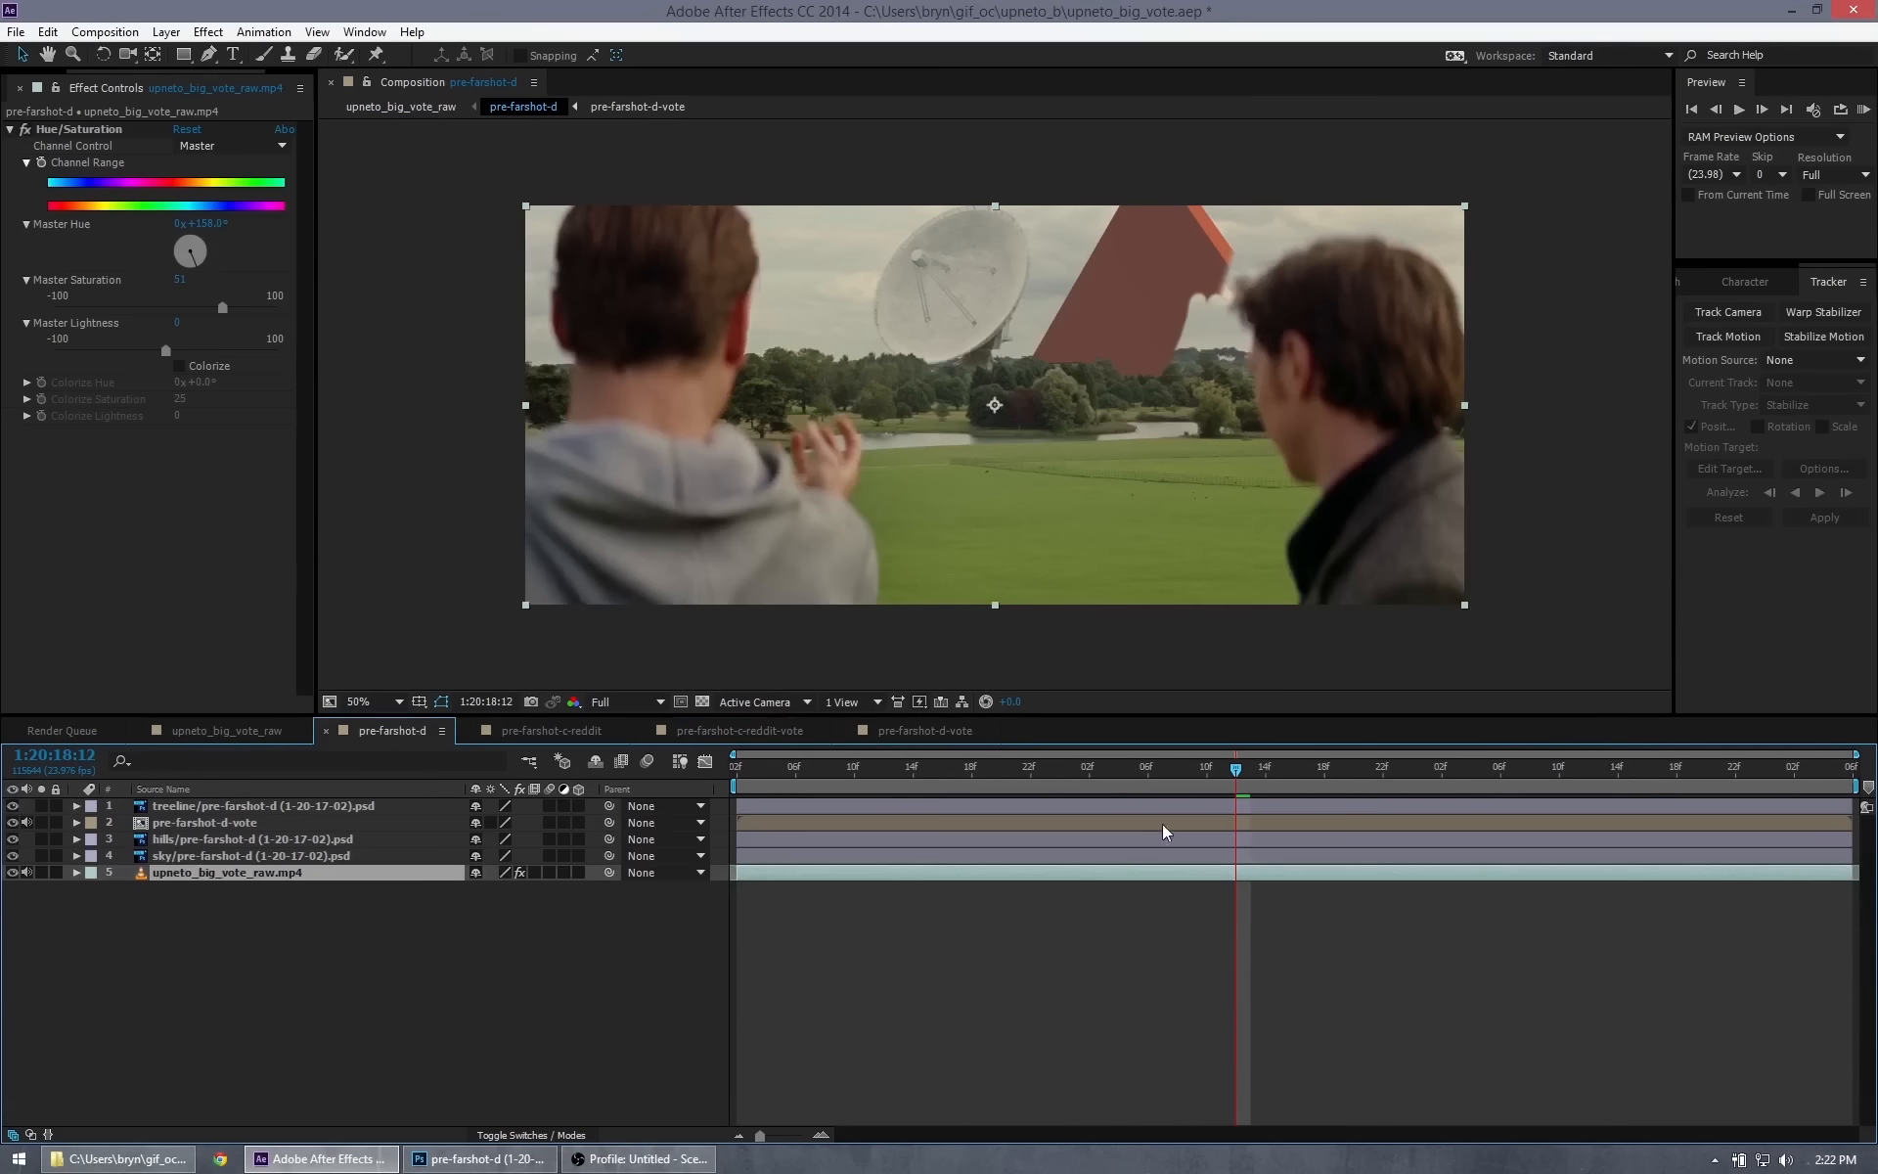
Scale the pre-farshot-d-vote layer to about half size and move it up and left so the arrow rises behind the treeline.
left_click(185, 824)
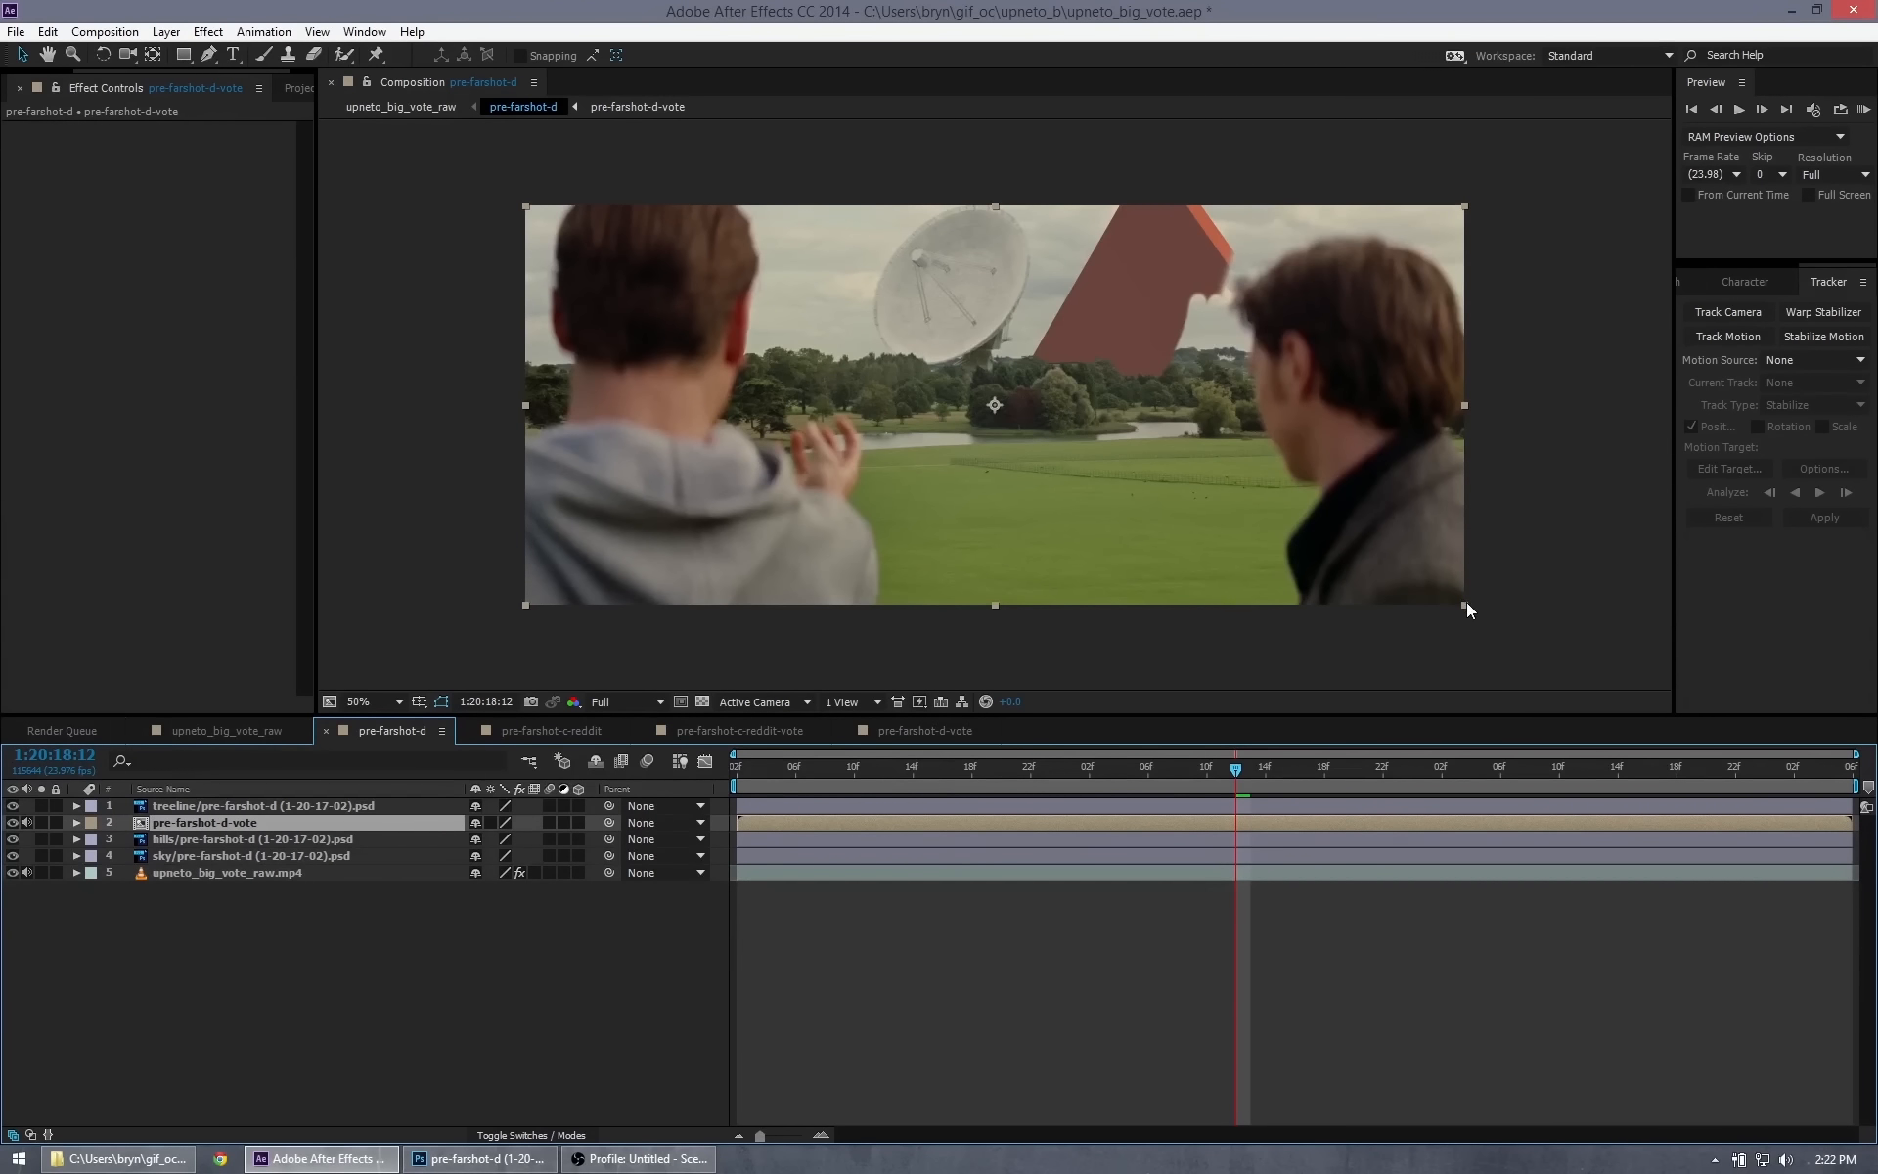
left_click_drag(1465, 605, 1230, 544)
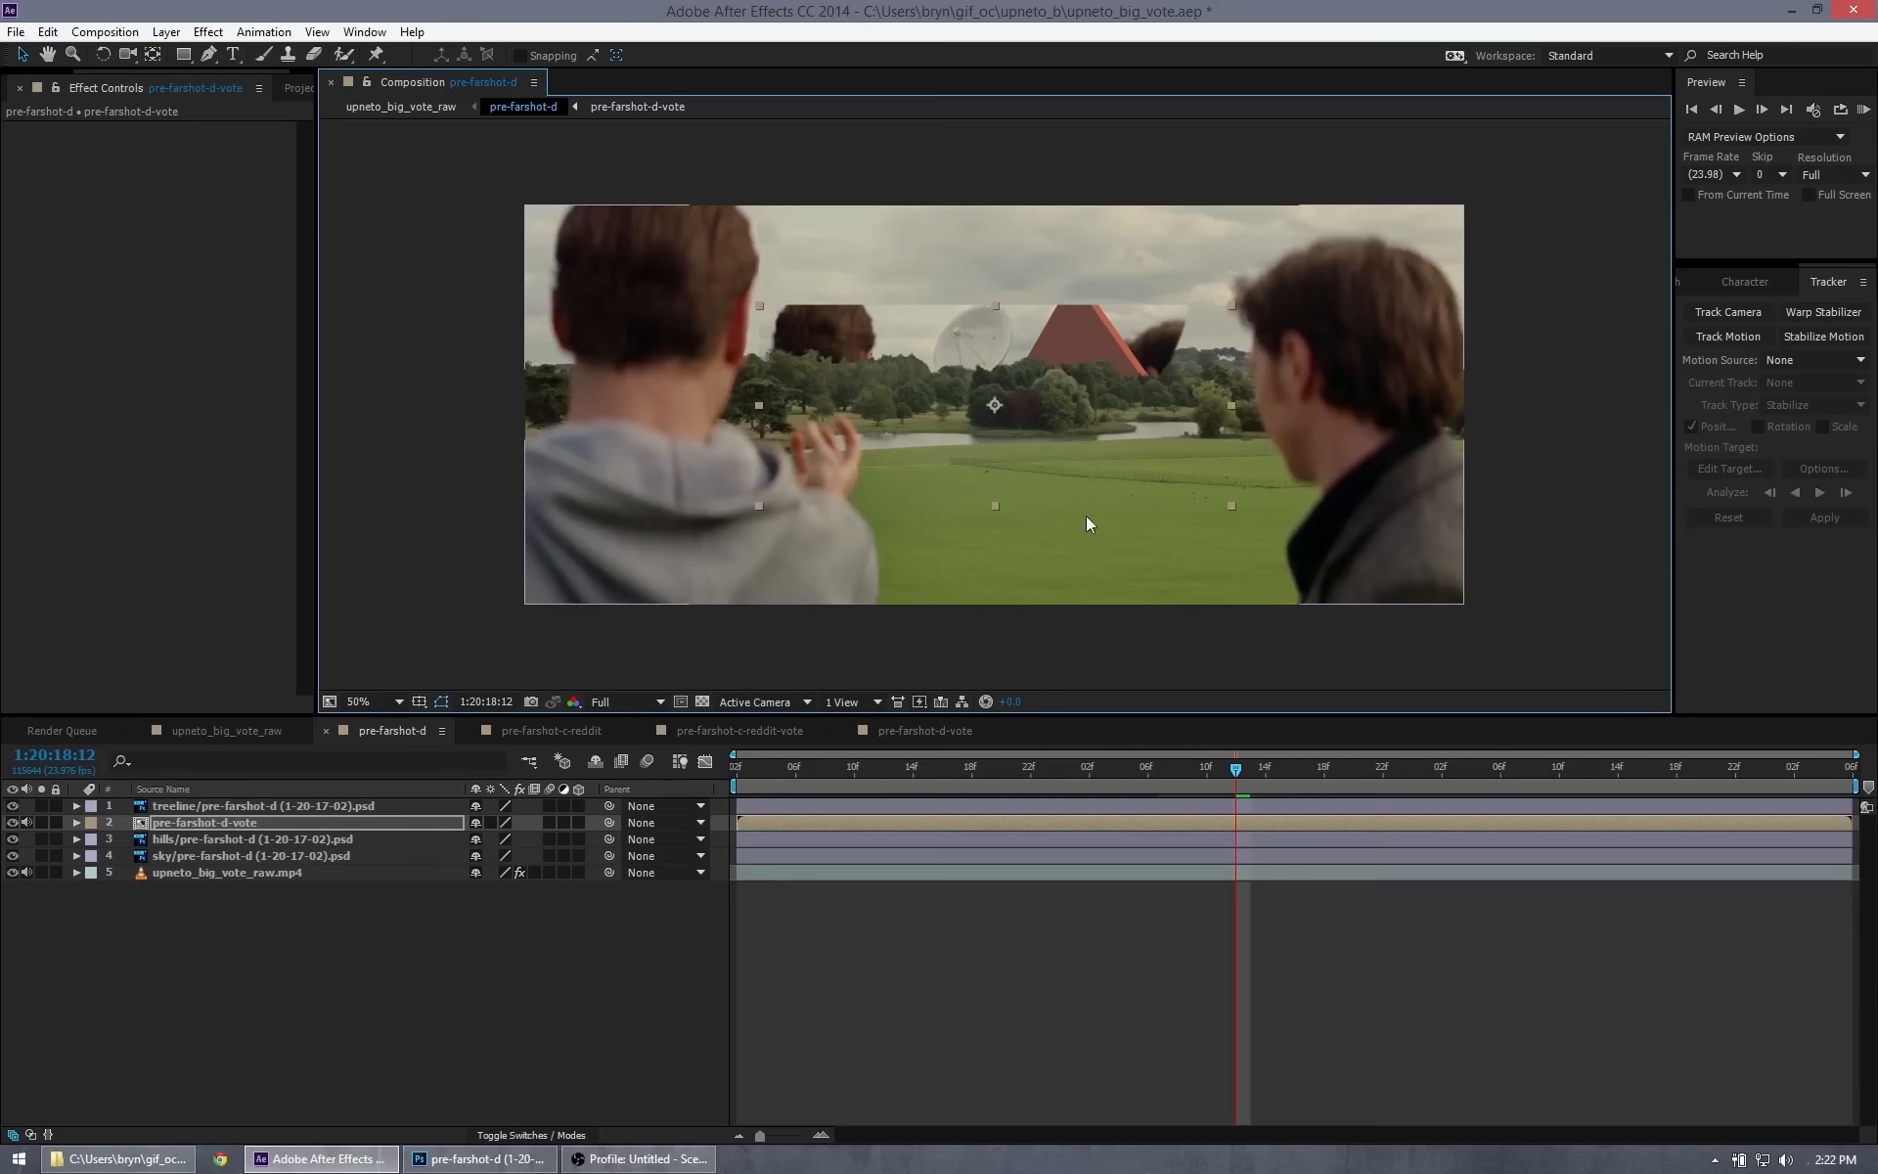
left_click_drag(1096, 432, 978, 384)
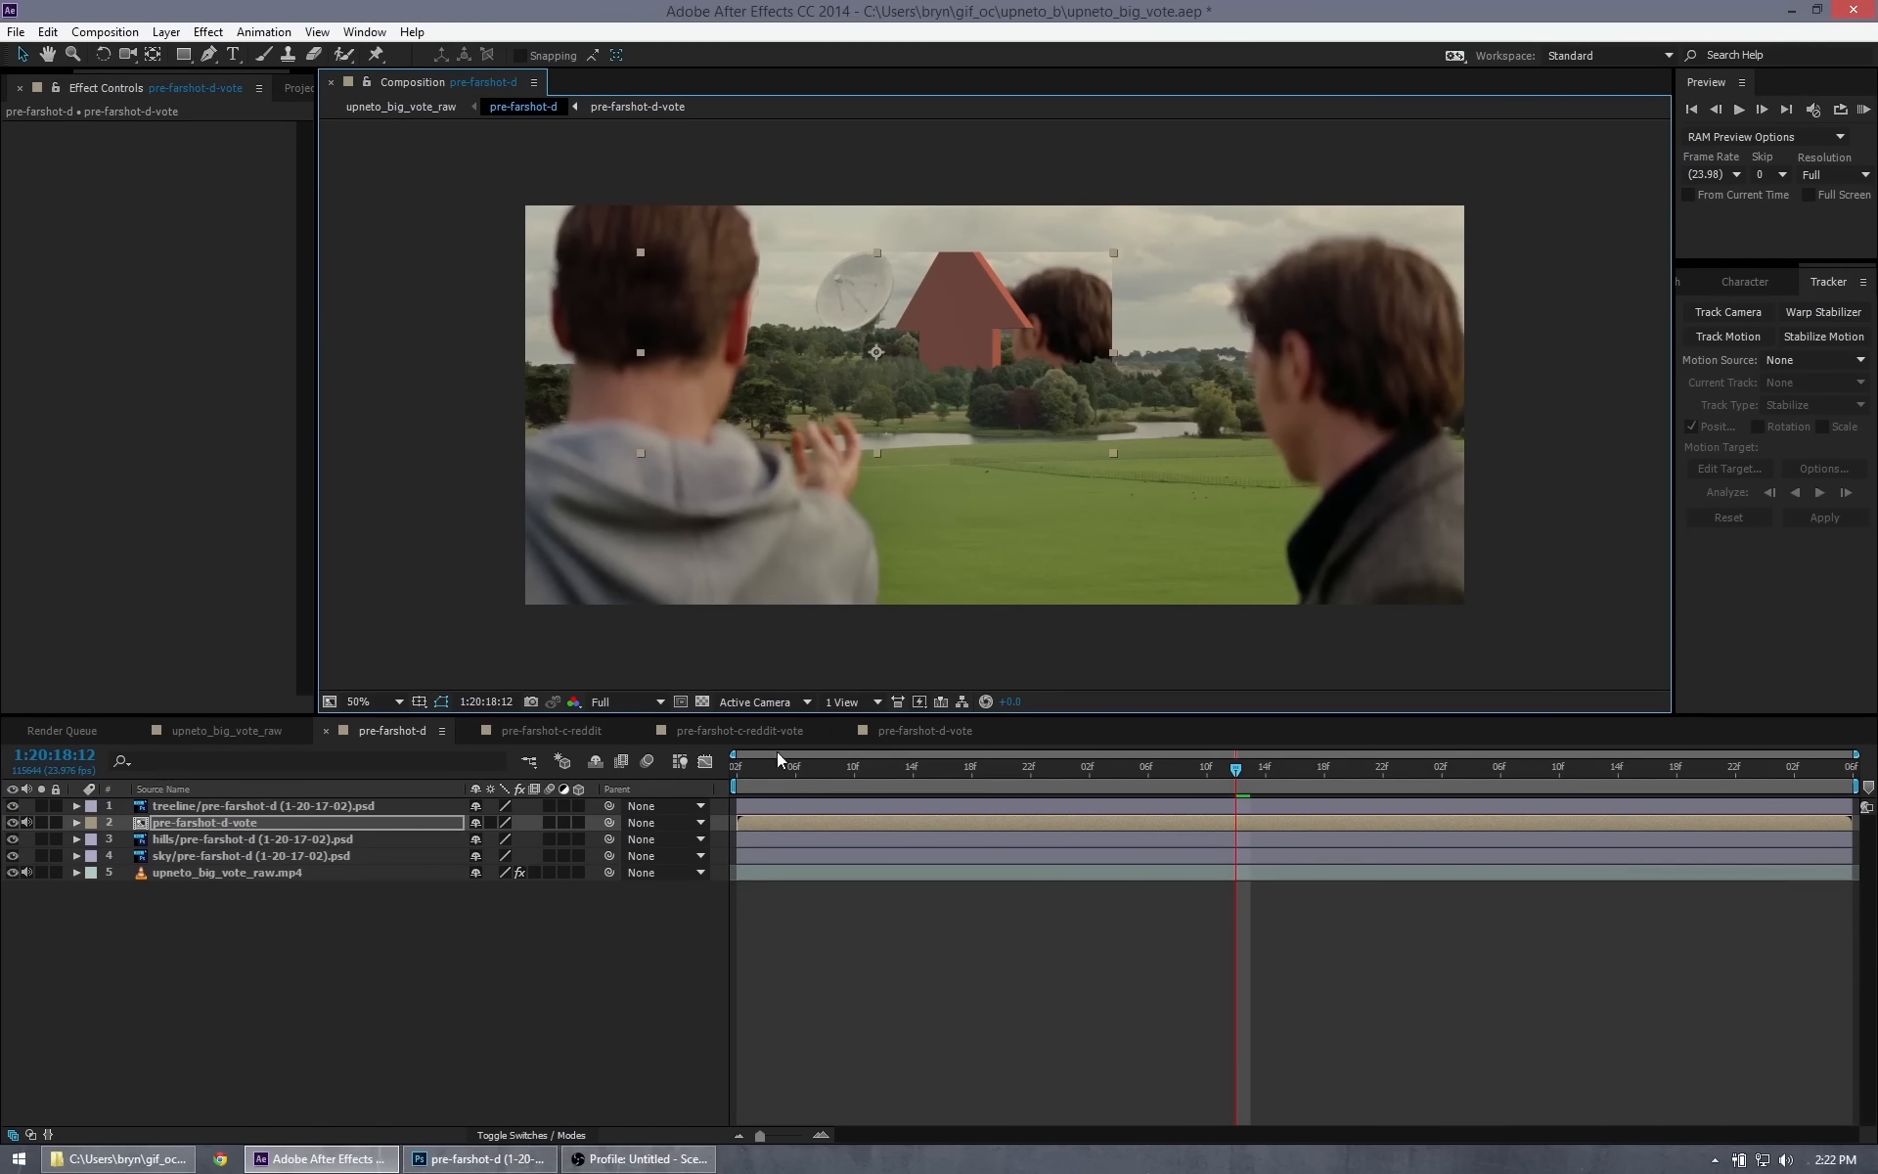
Hide the upneto_big_vote_raw.mp4 layer in pre-farshot-d-vote and return to the pre-farshot-d comp.
left_click(872, 730)
left_click(12, 1072)
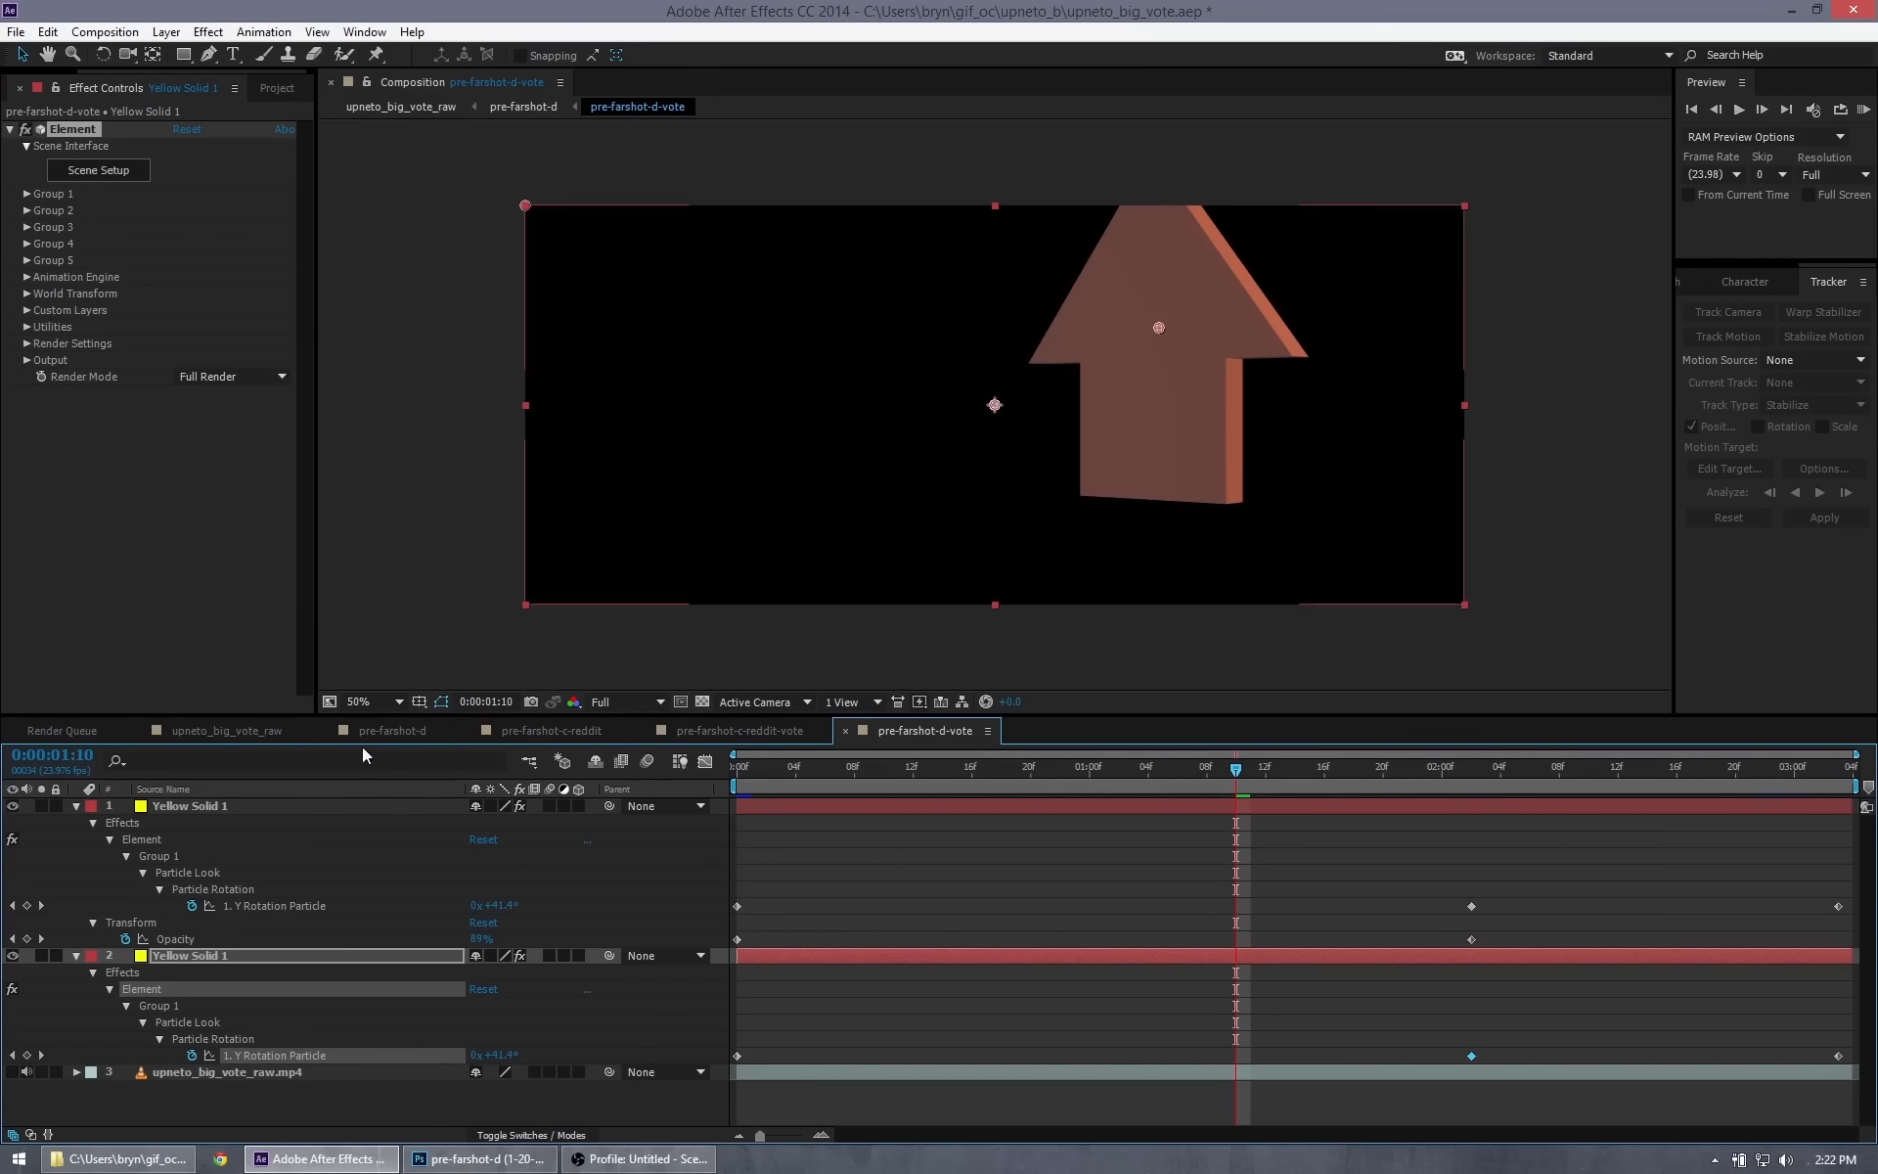
left_click(392, 731)
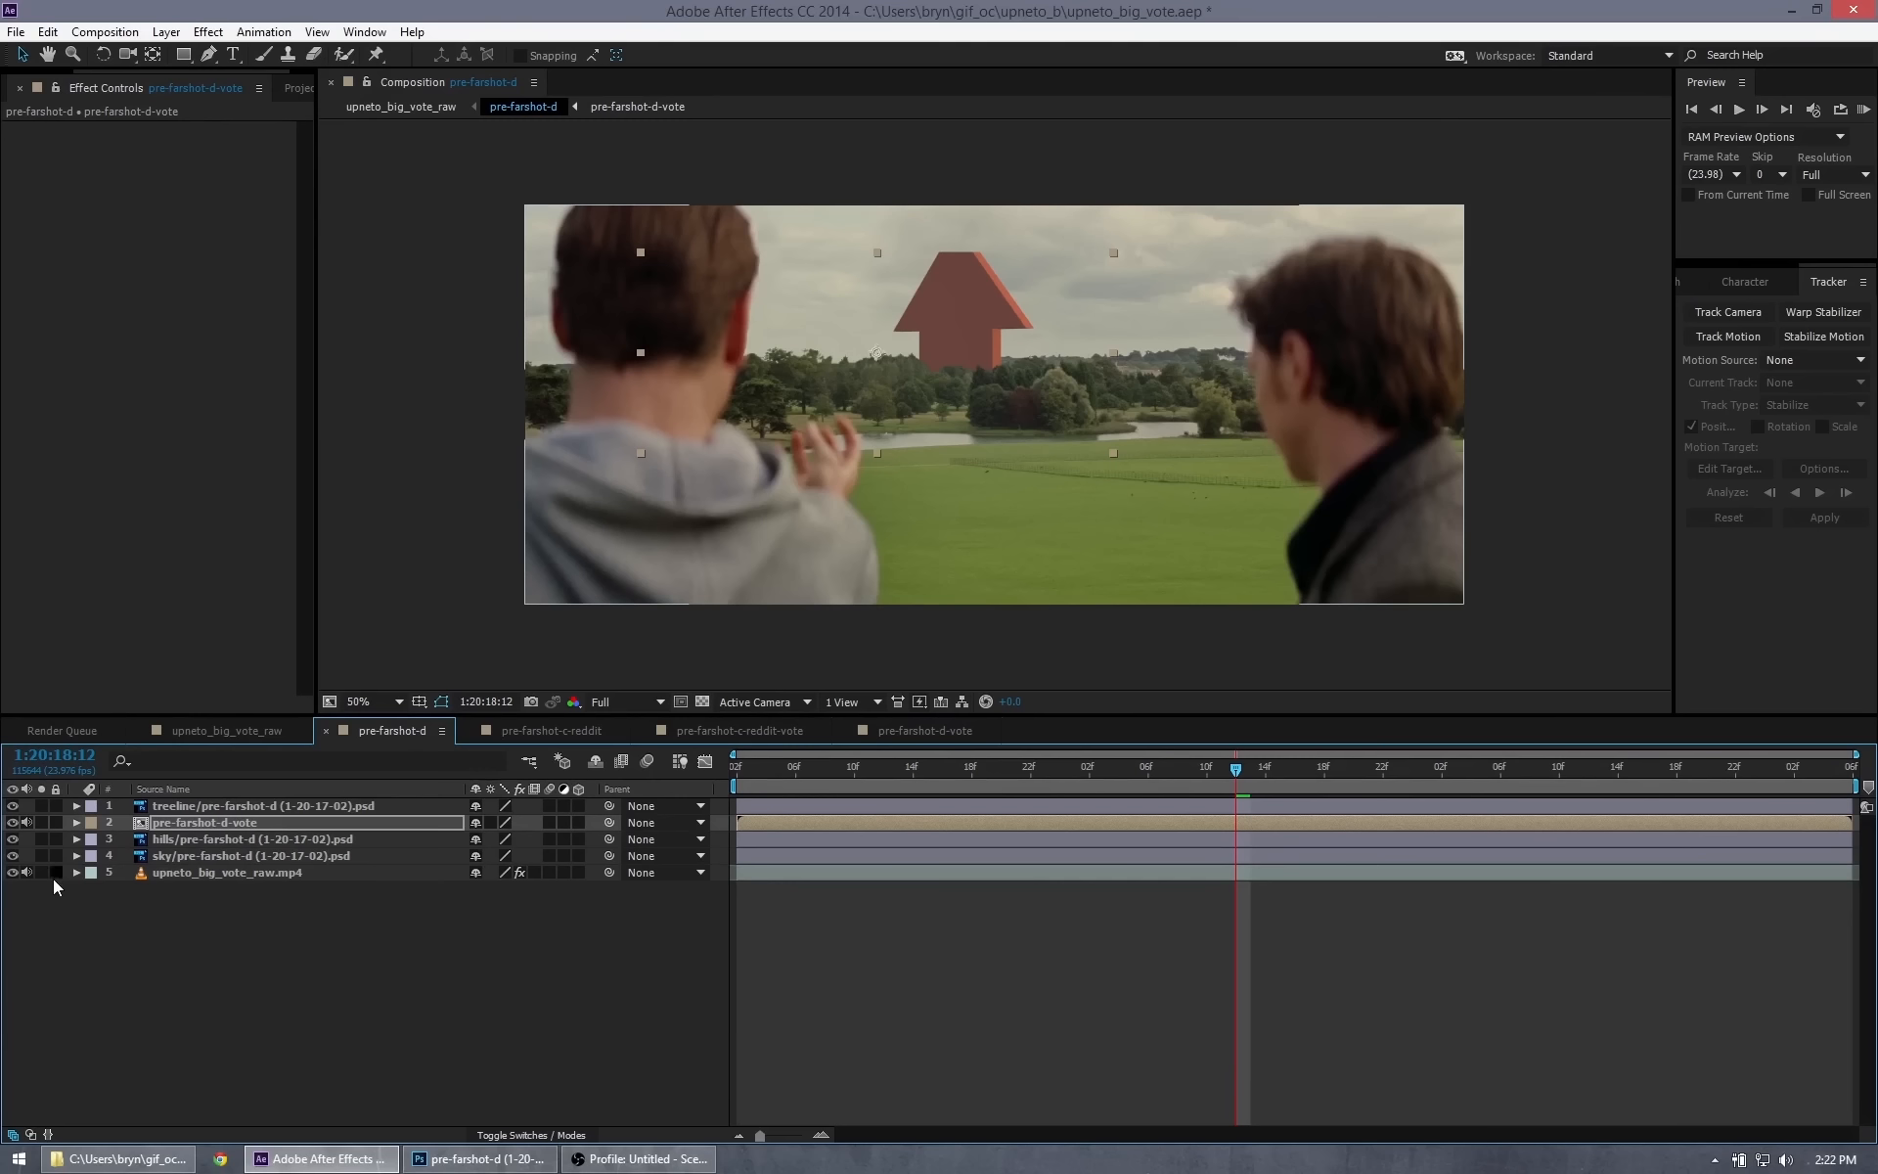
Hide the hills and sky layers in pre-farshot-d, and move the pre-farshot-d-vote arrow up and slightly left over the dish.
left_click(12, 839)
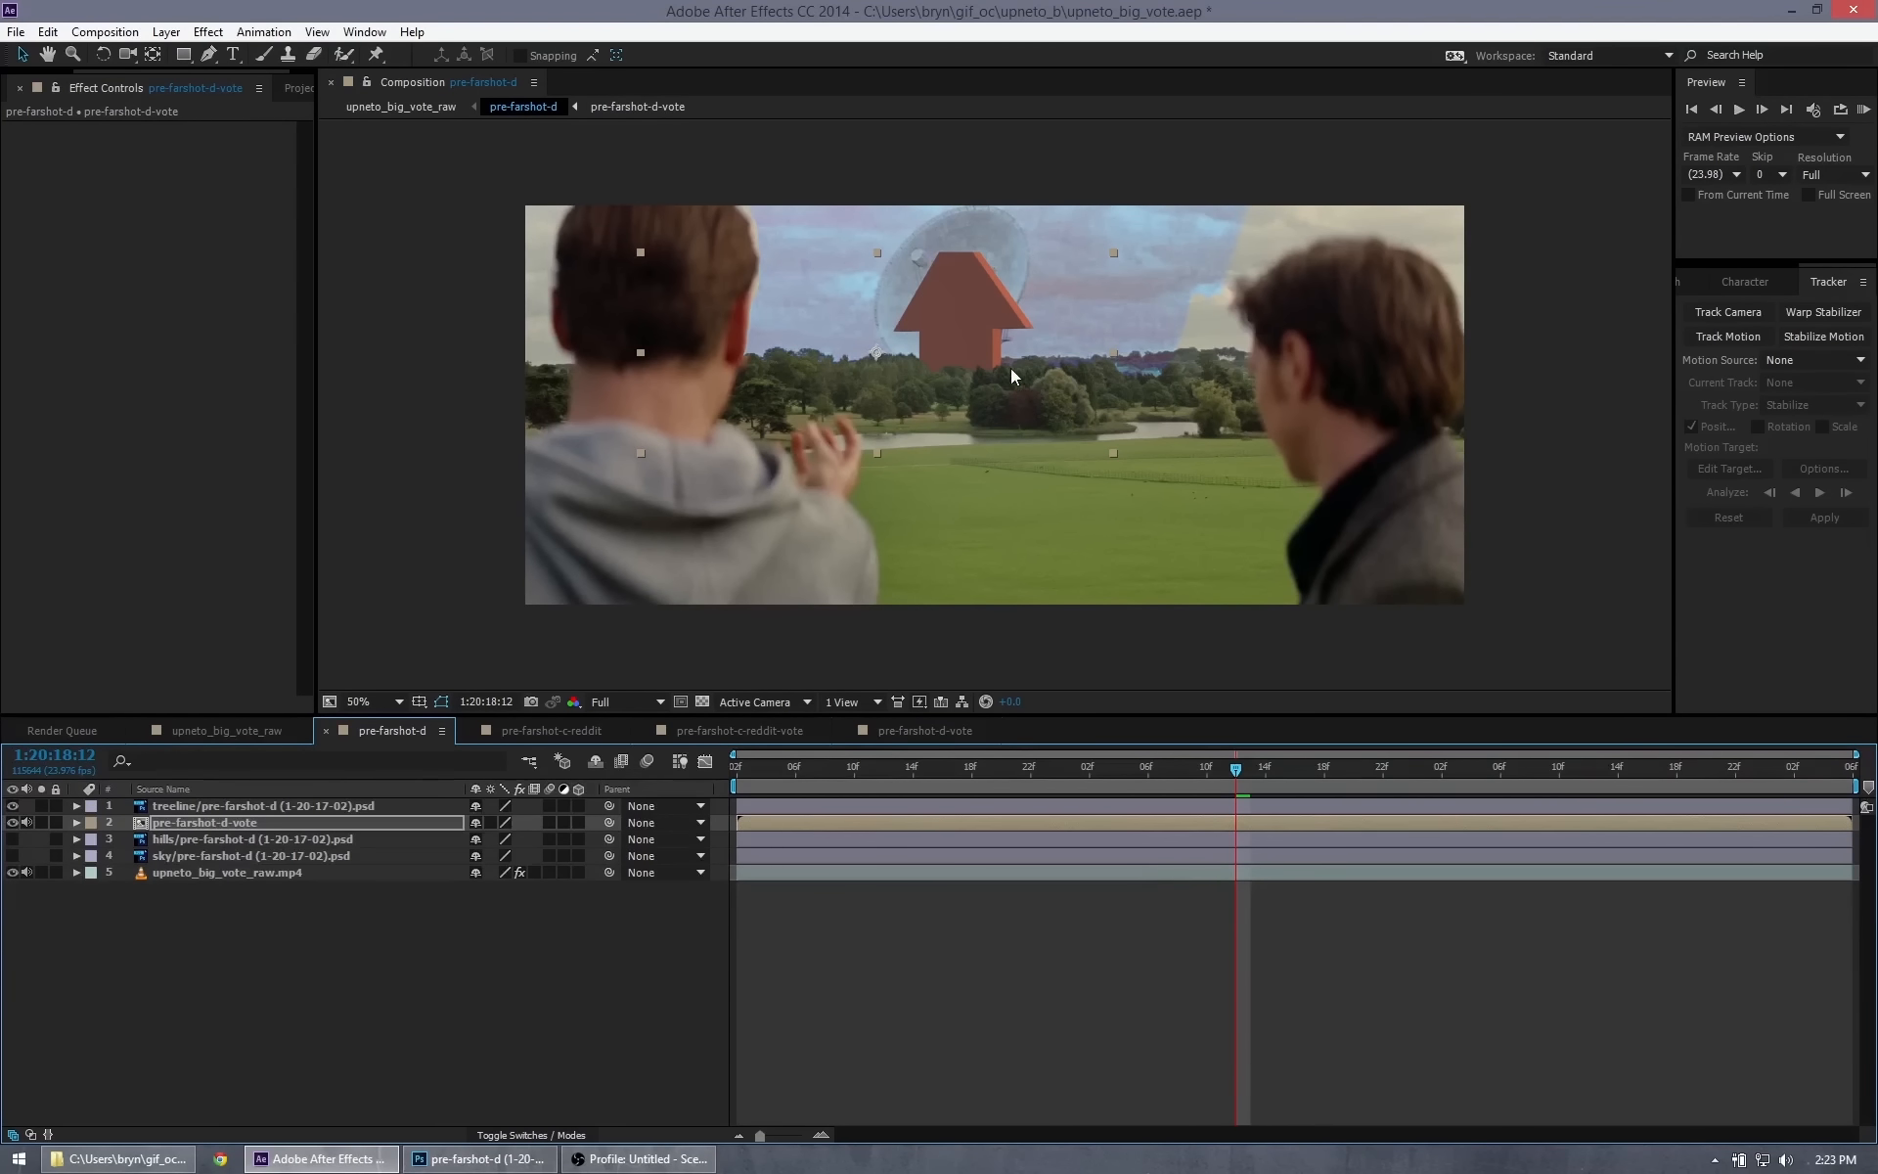
mouse_move(1011, 368)
left_mouse_down()
mouse_move(990, 337)
mouse_move(1019, 326)
mouse_move(1021, 355)
mouse_move(1019, 331)
left_mouse_up()
key("ctrl+shift+a")
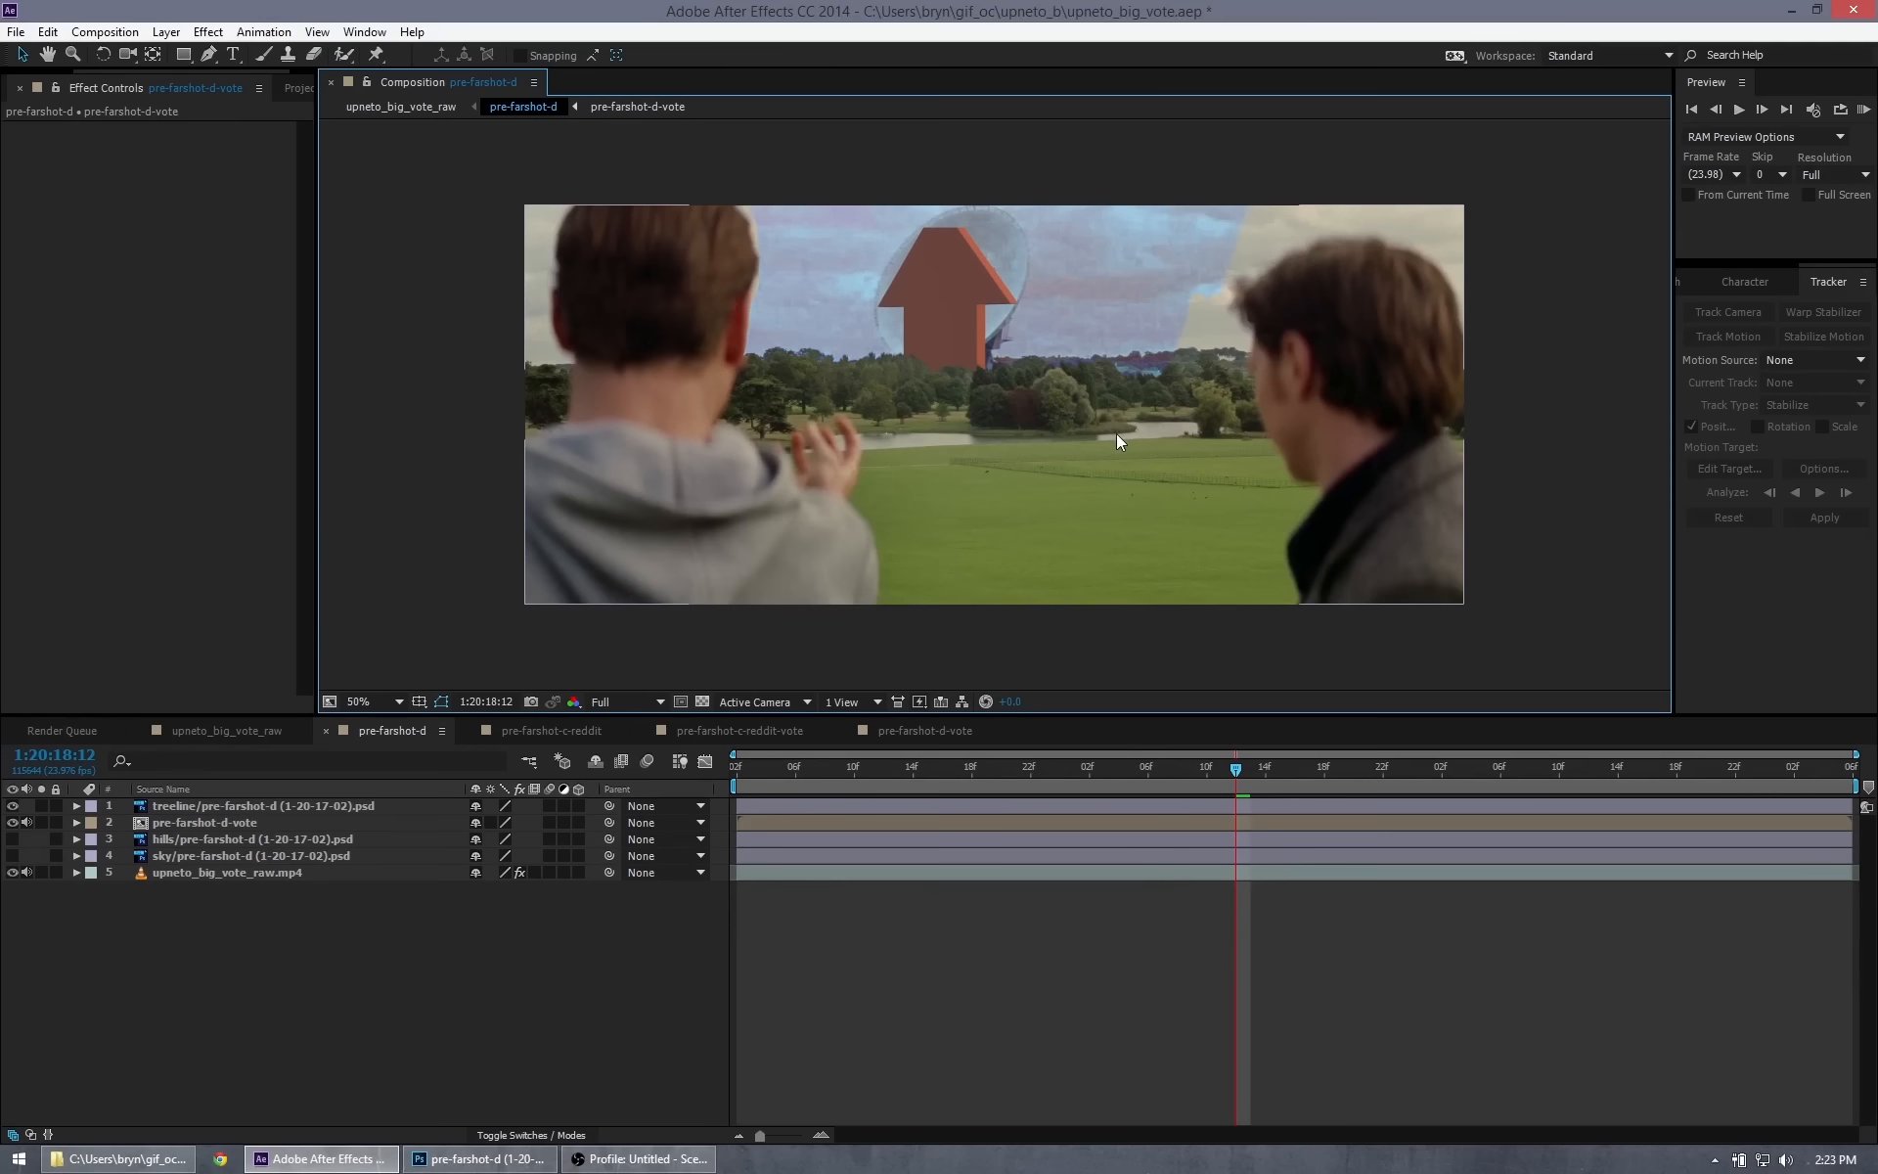
Enlarge the pre-farshot-d-vote layer so the arrow covers more of the dish, and nudge it slightly down behind the treeline.
left_click(972, 342)
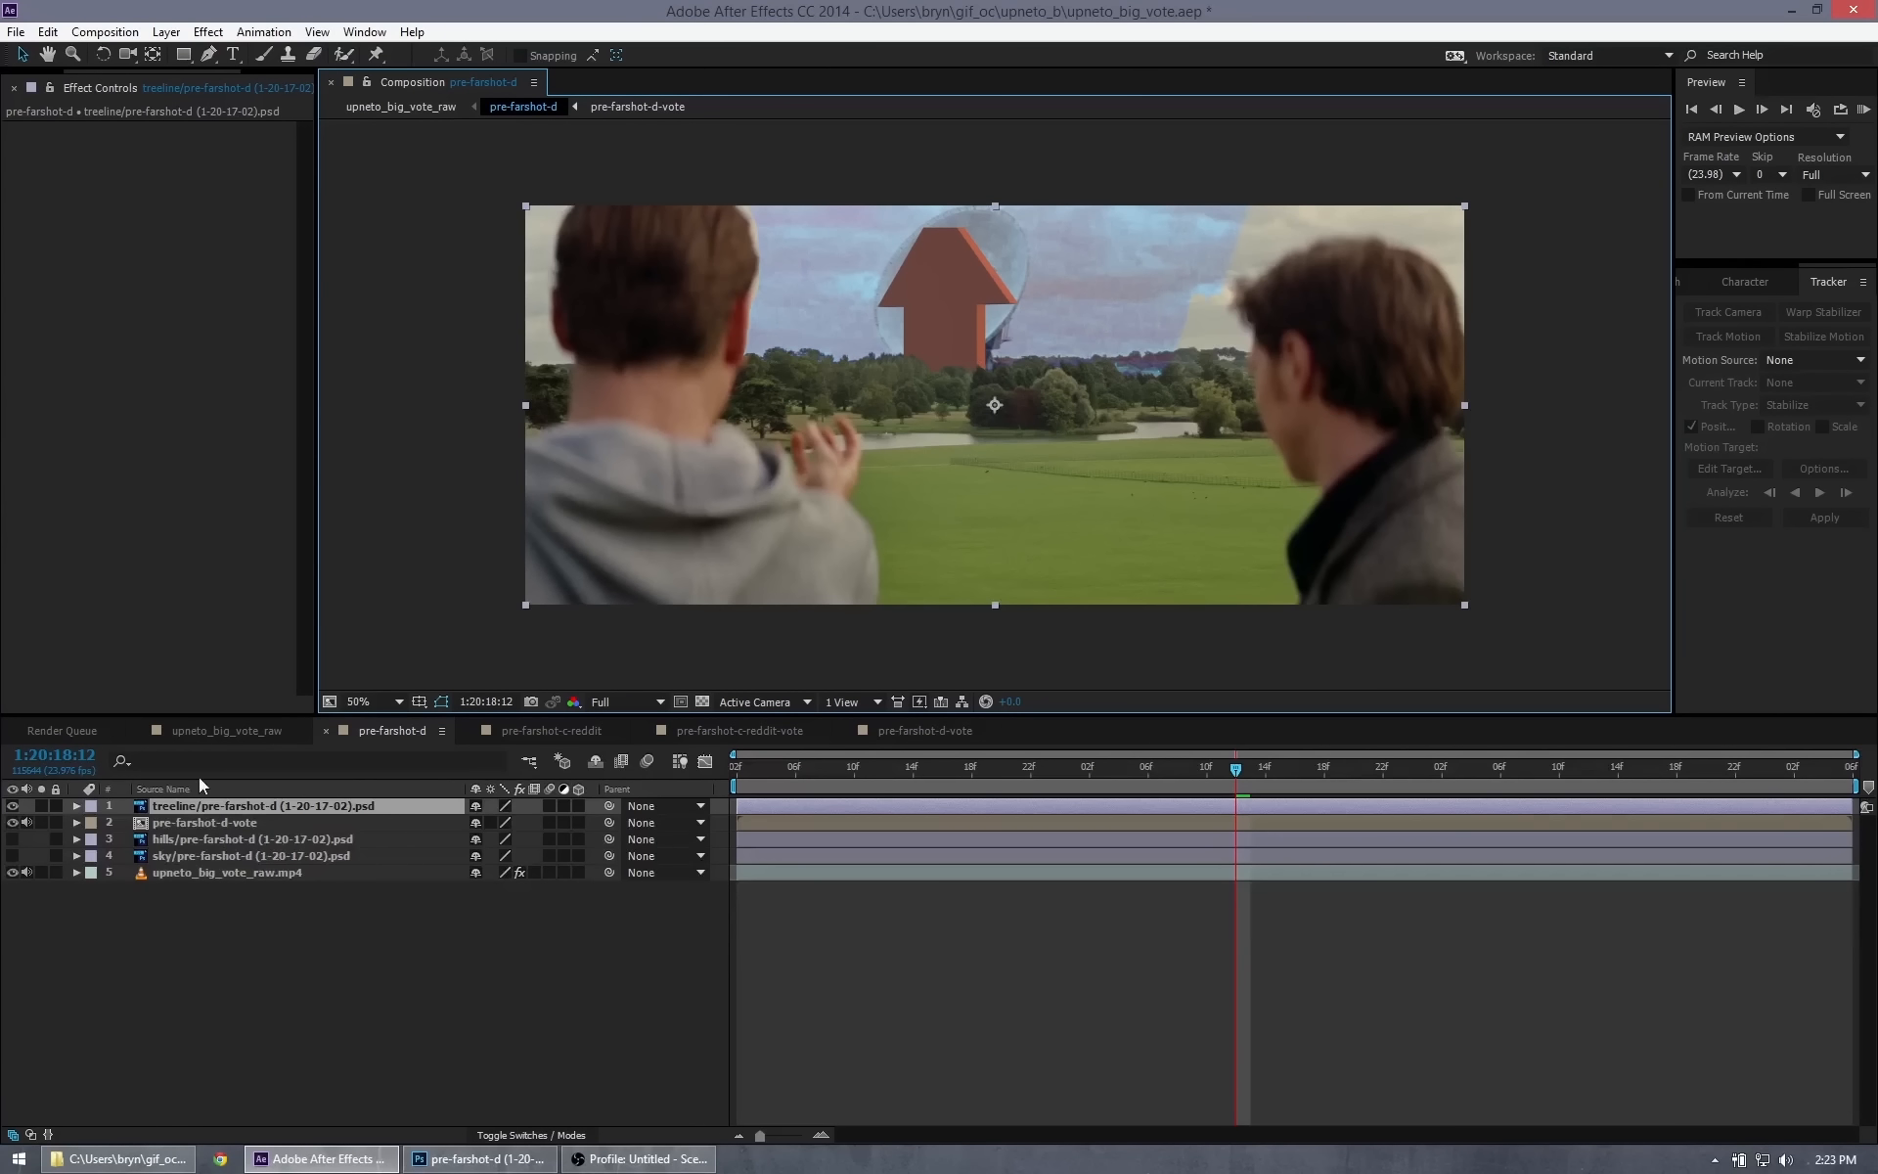
left_click(201, 823)
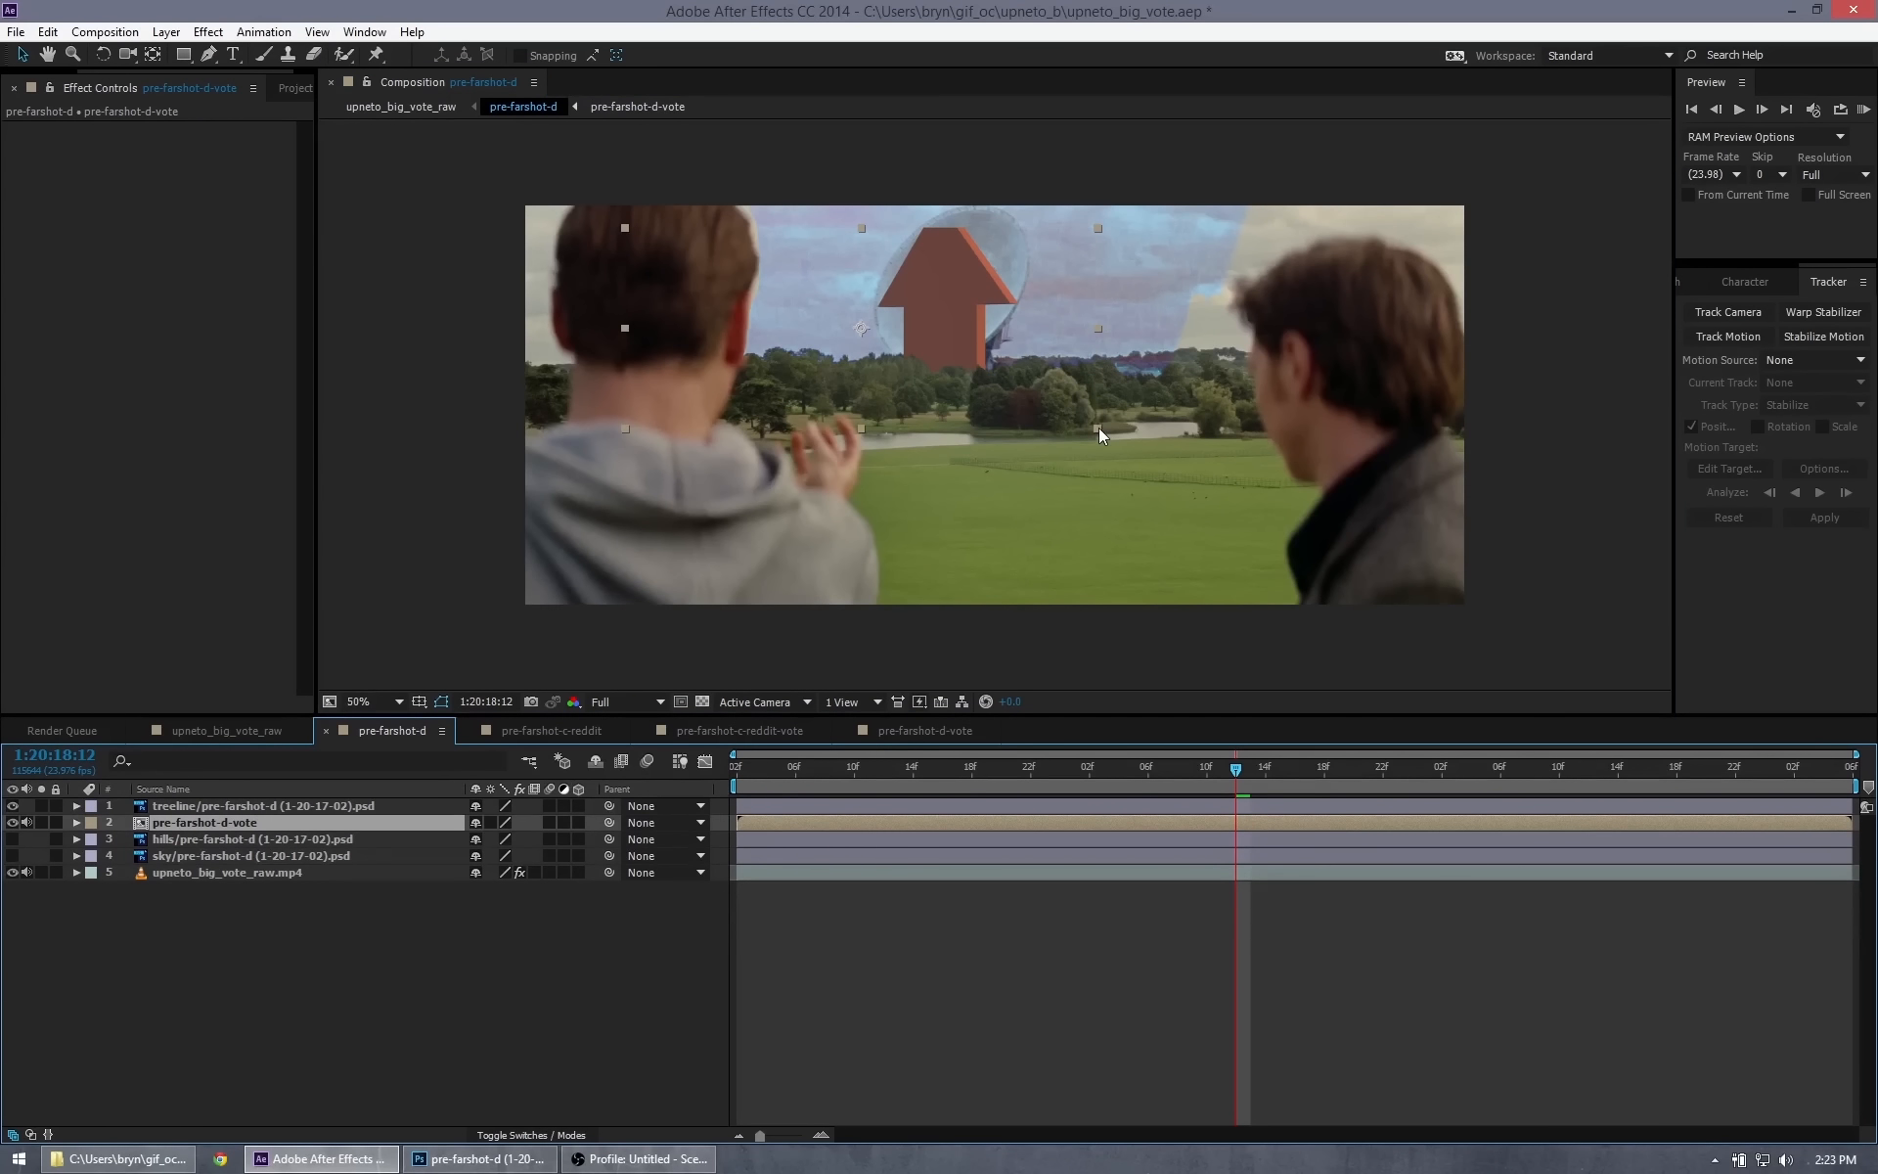
left_click_drag(1099, 426, 1061, 401)
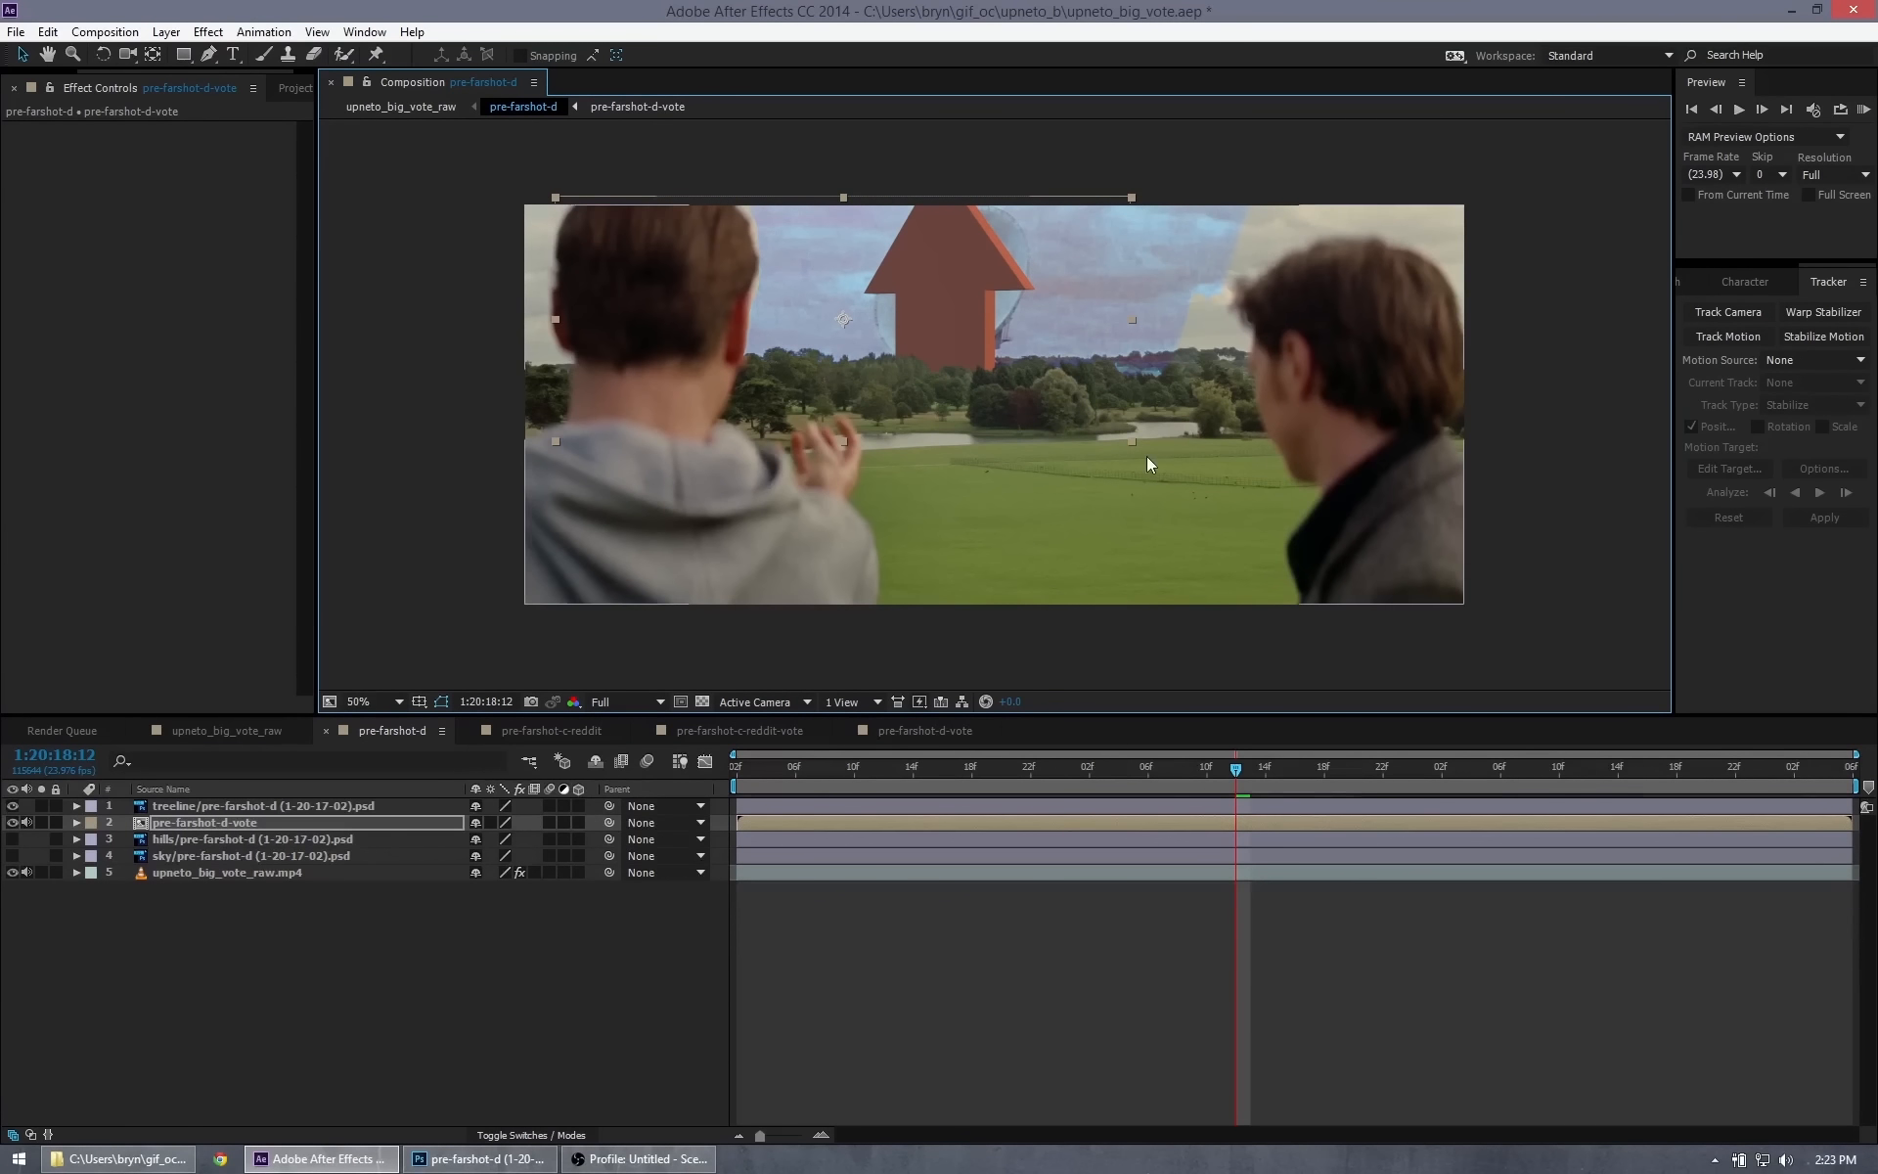
key("ctrl+shift+a")
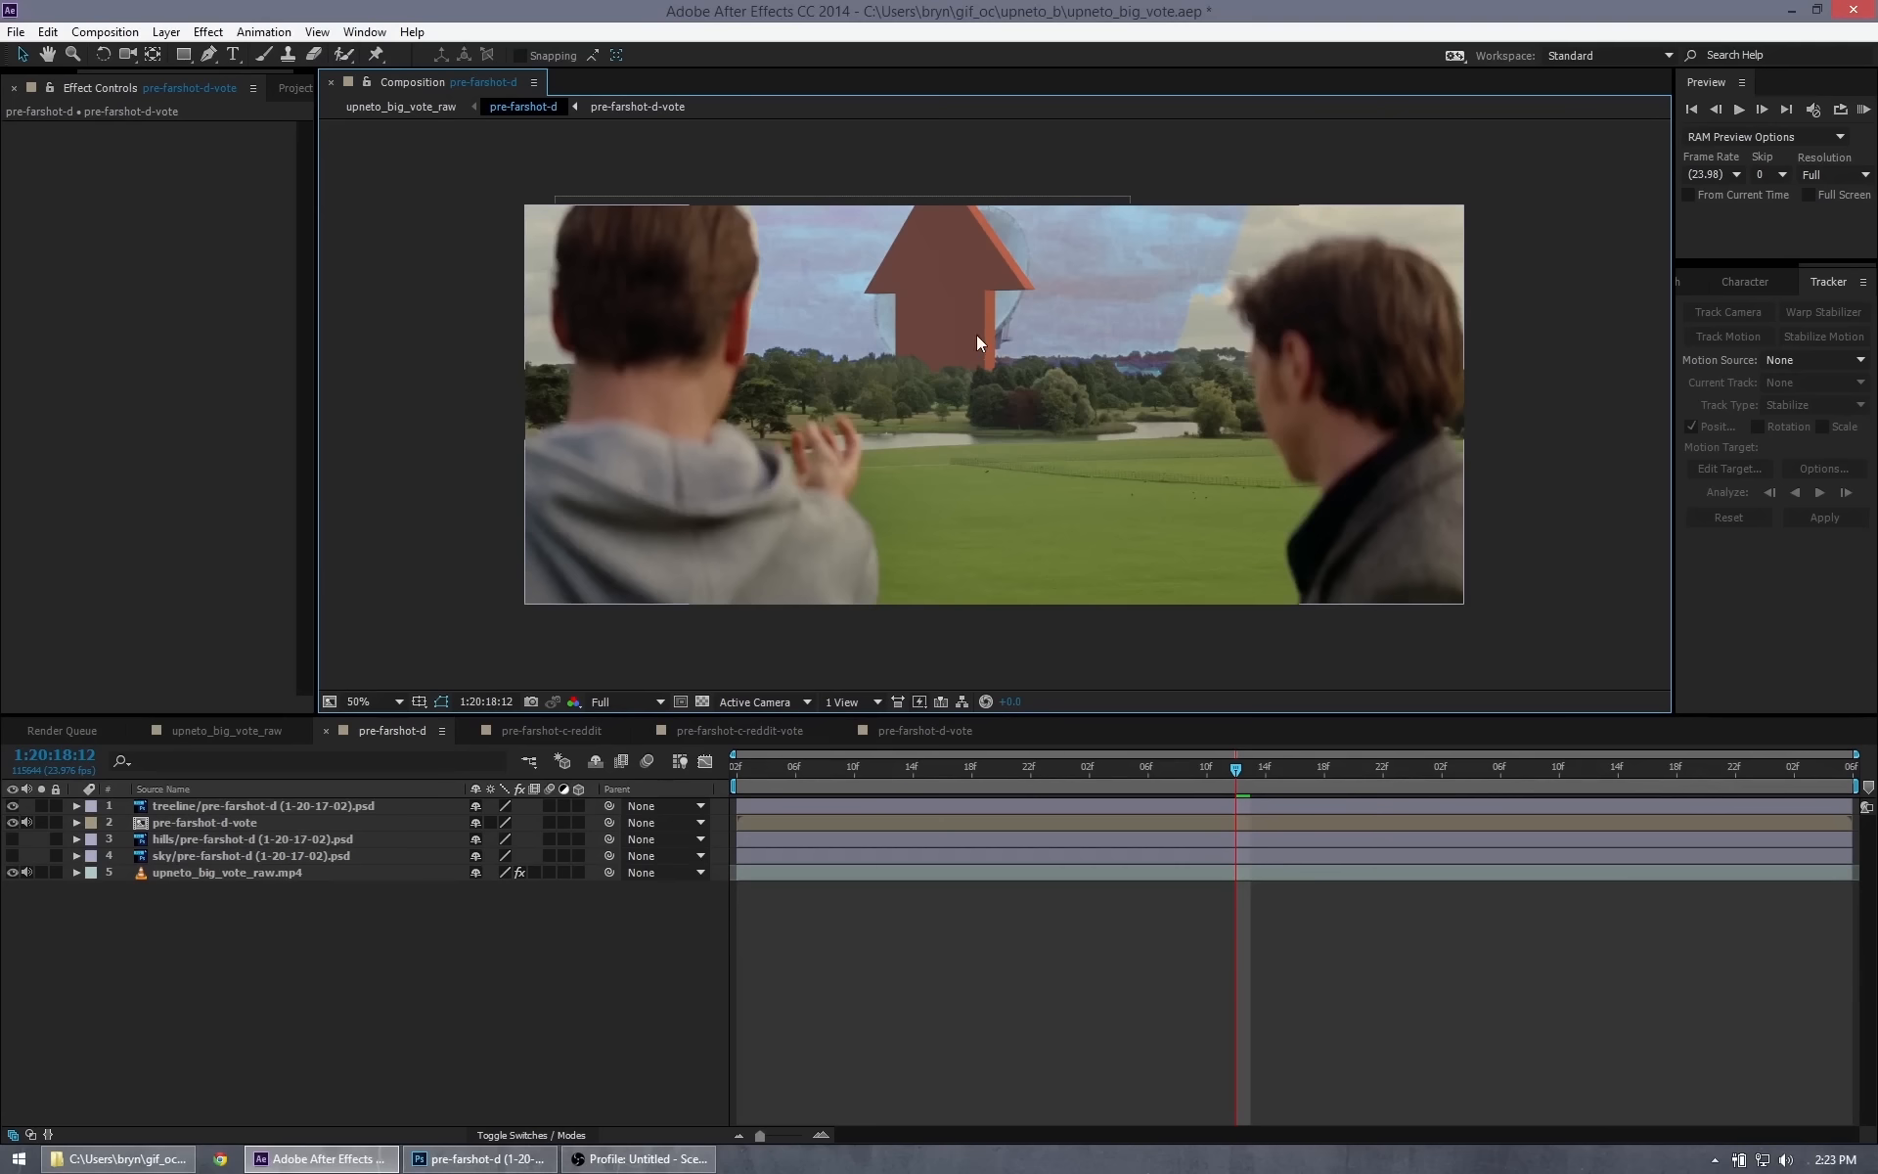
left_click(978, 338)
left_click(226, 808)
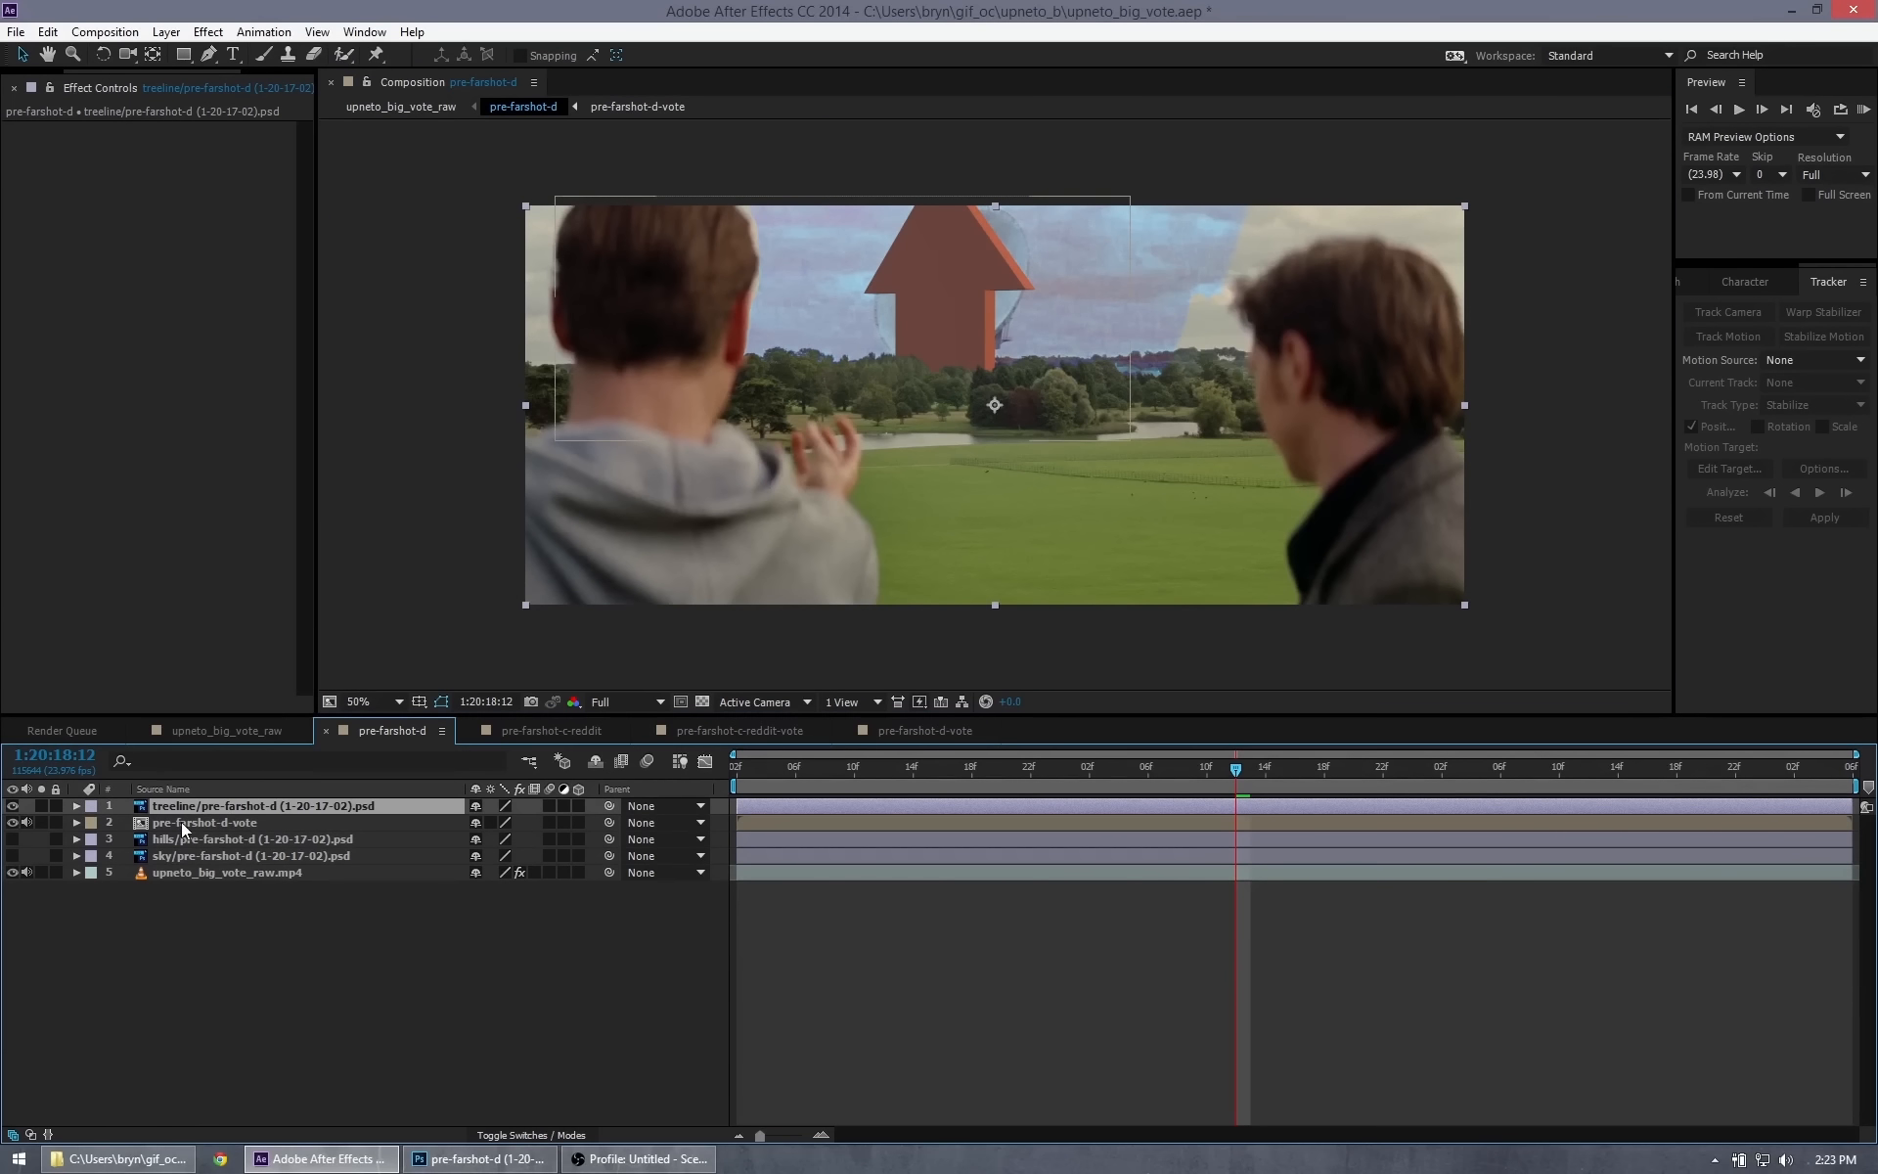
left_click(217, 825)
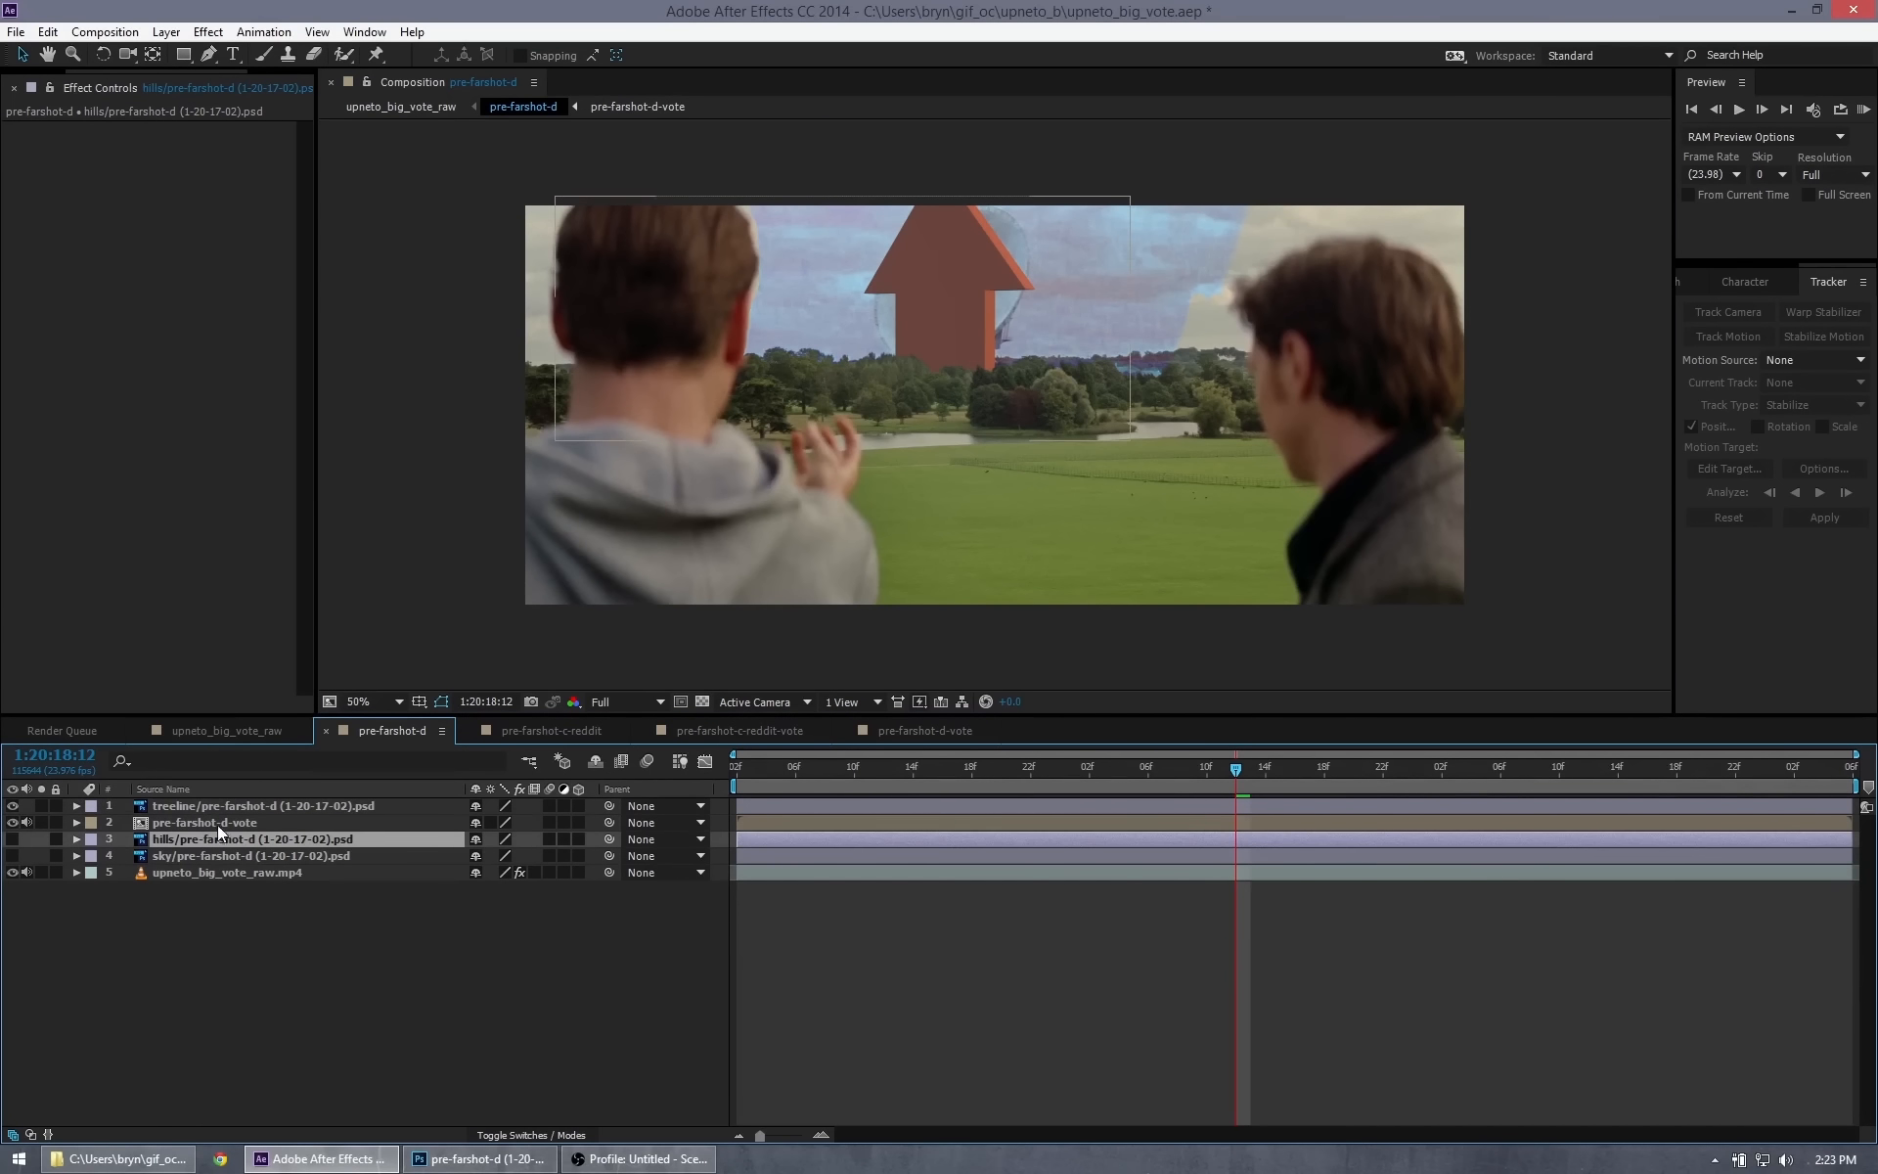
mouse_move(1129, 437)
left_mouse_down()
mouse_move(1160, 458)
mouse_move(1140, 449)
left_mouse_up()
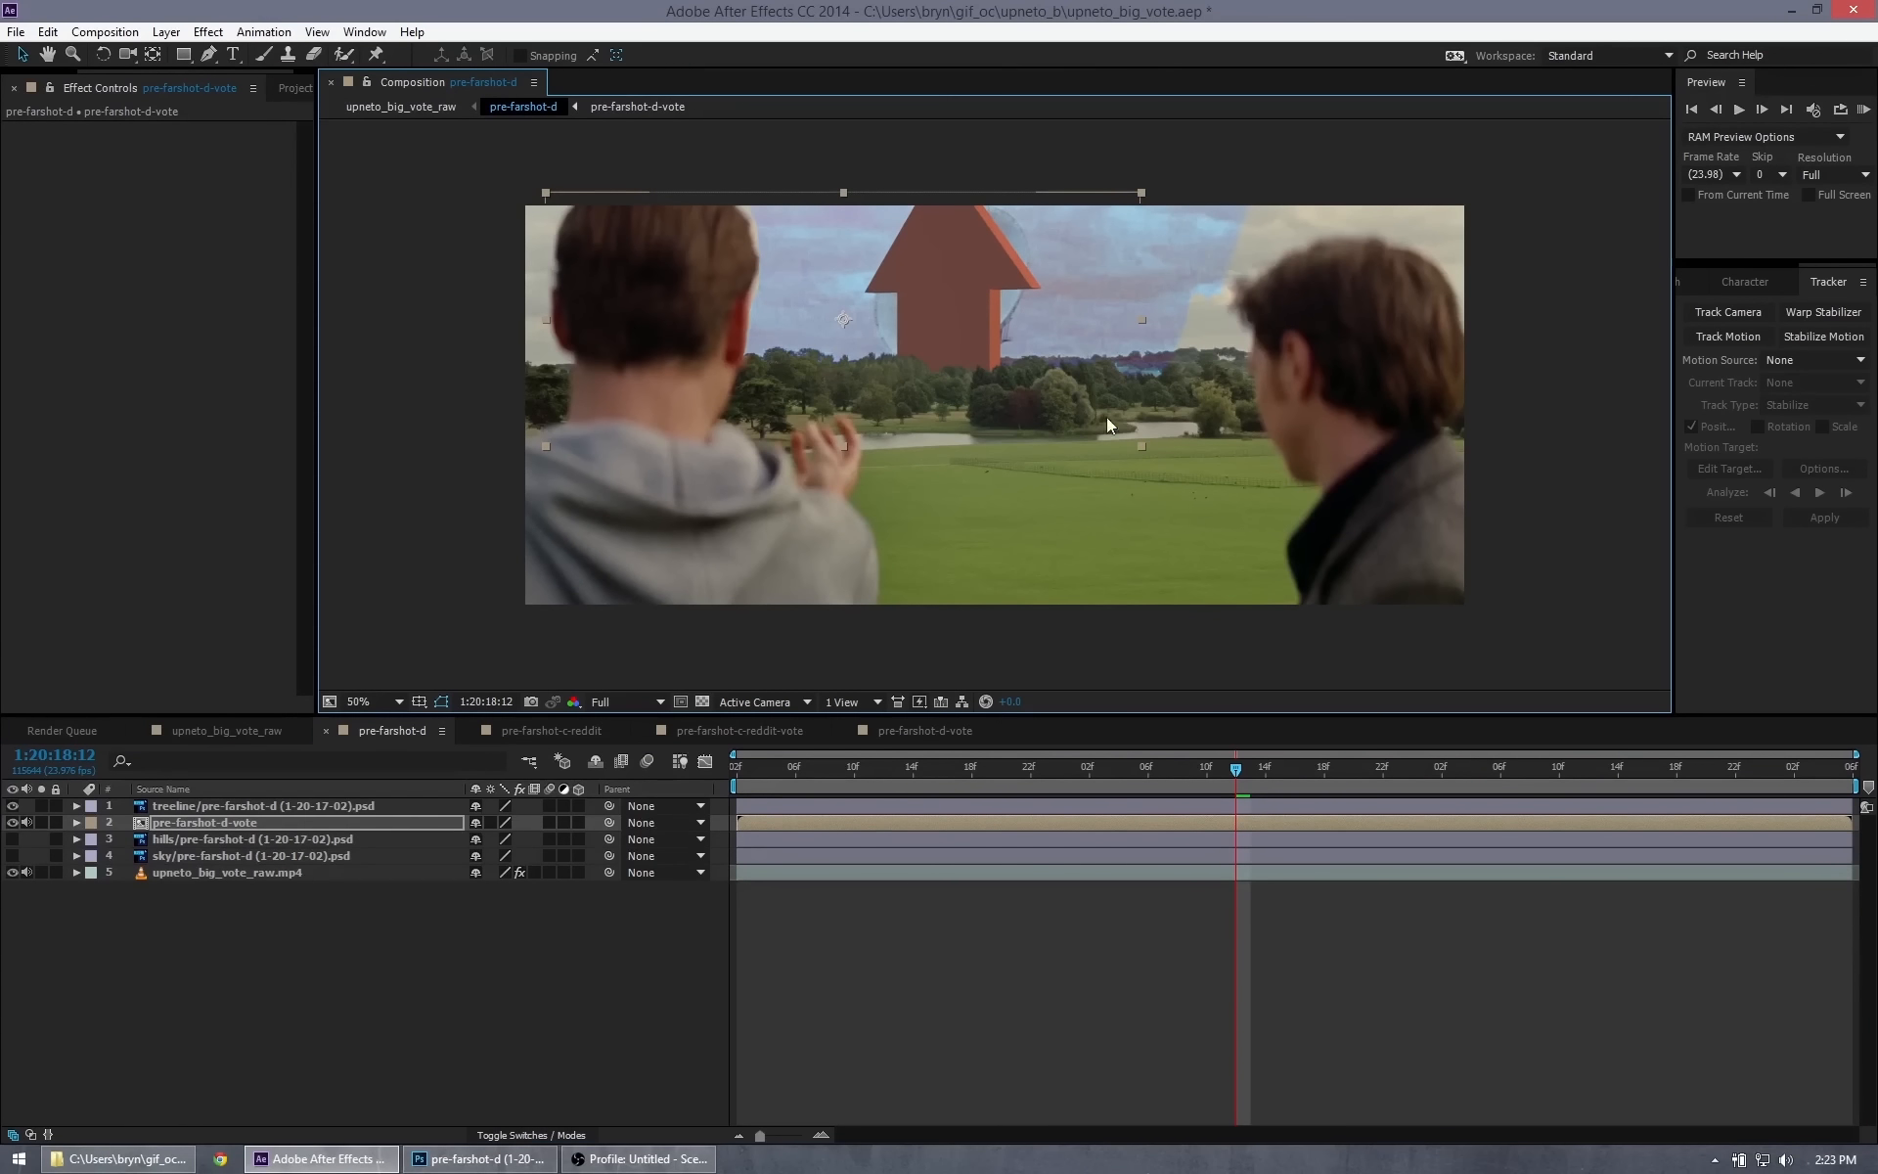
left_click_drag(1062, 340, 1059, 349)
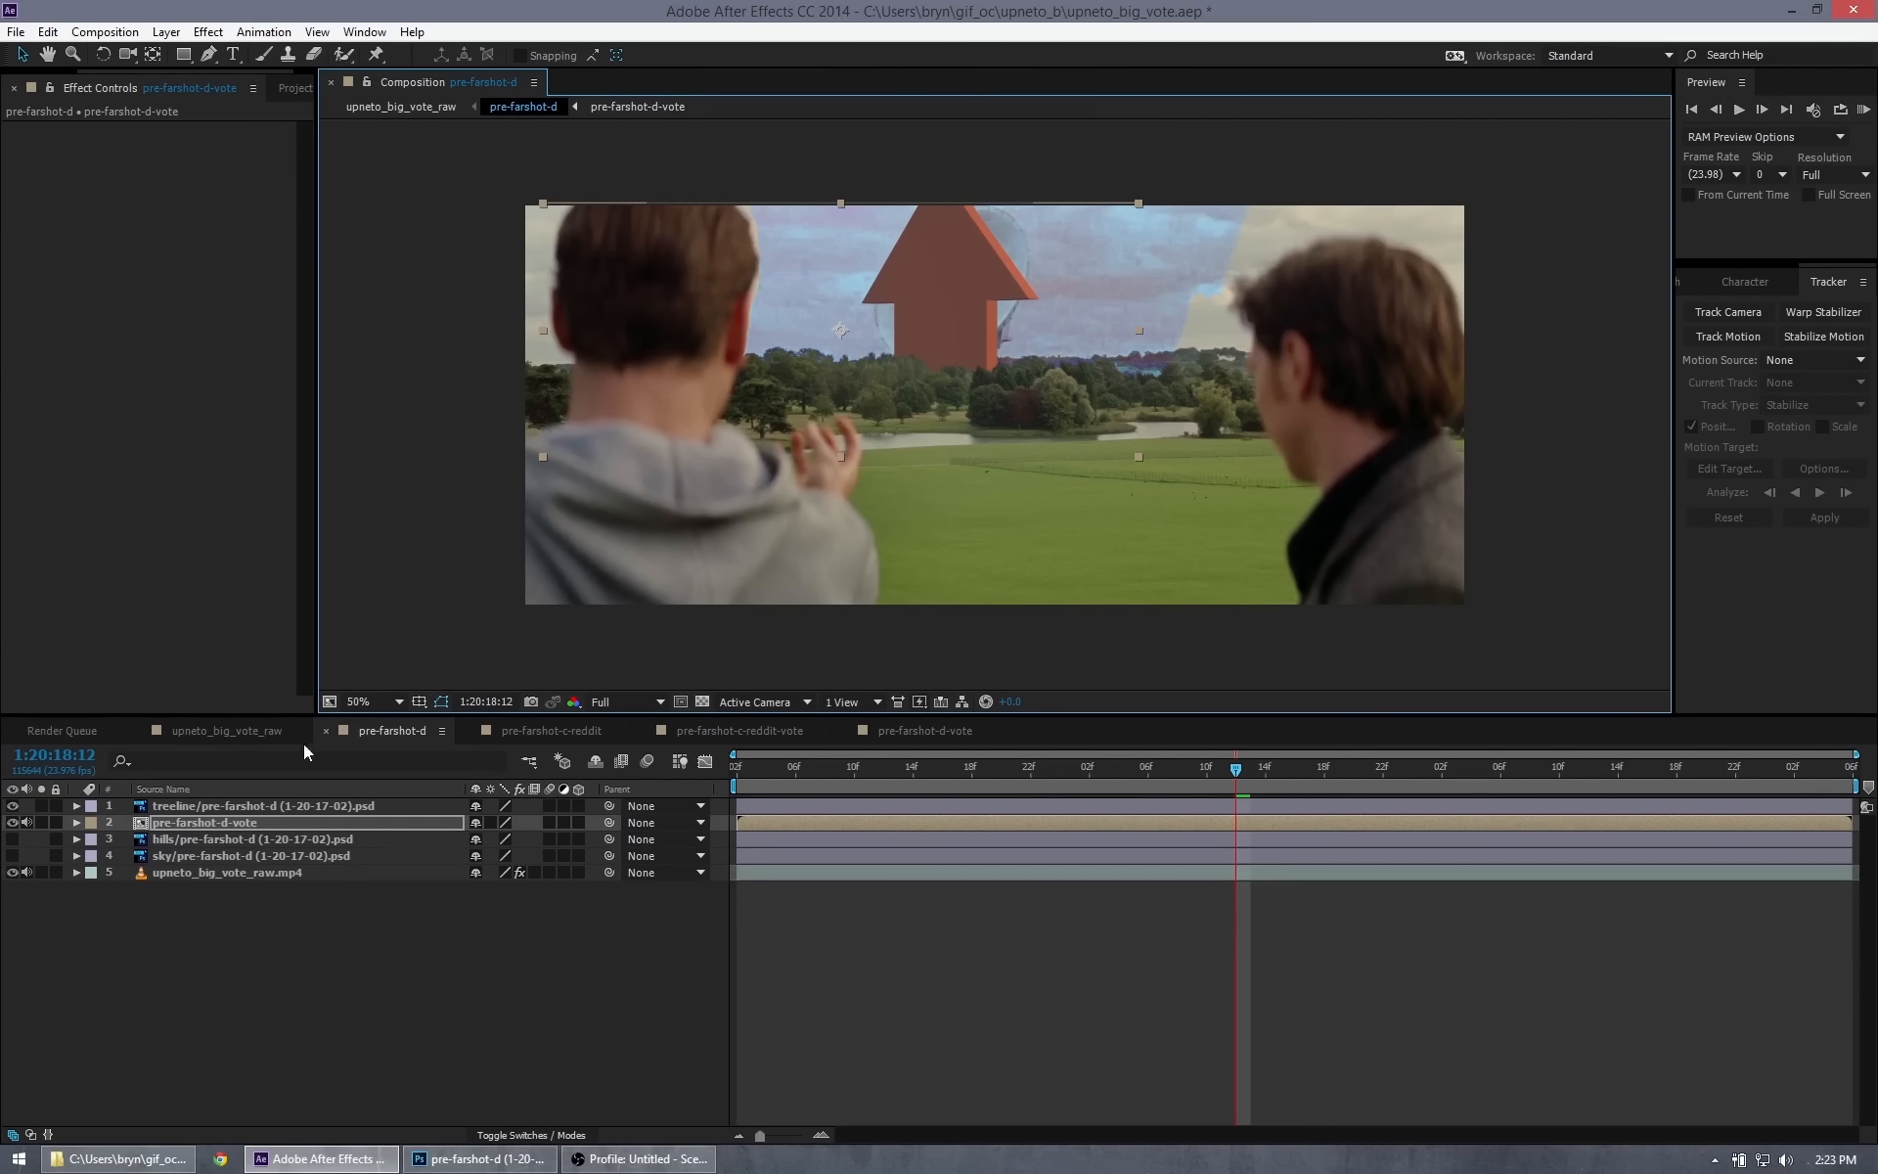
Check the arrow in the upneto_big_vote_raw comp back to 1:20:17:21, and return to pre-farshot-d.
left_click(217, 730)
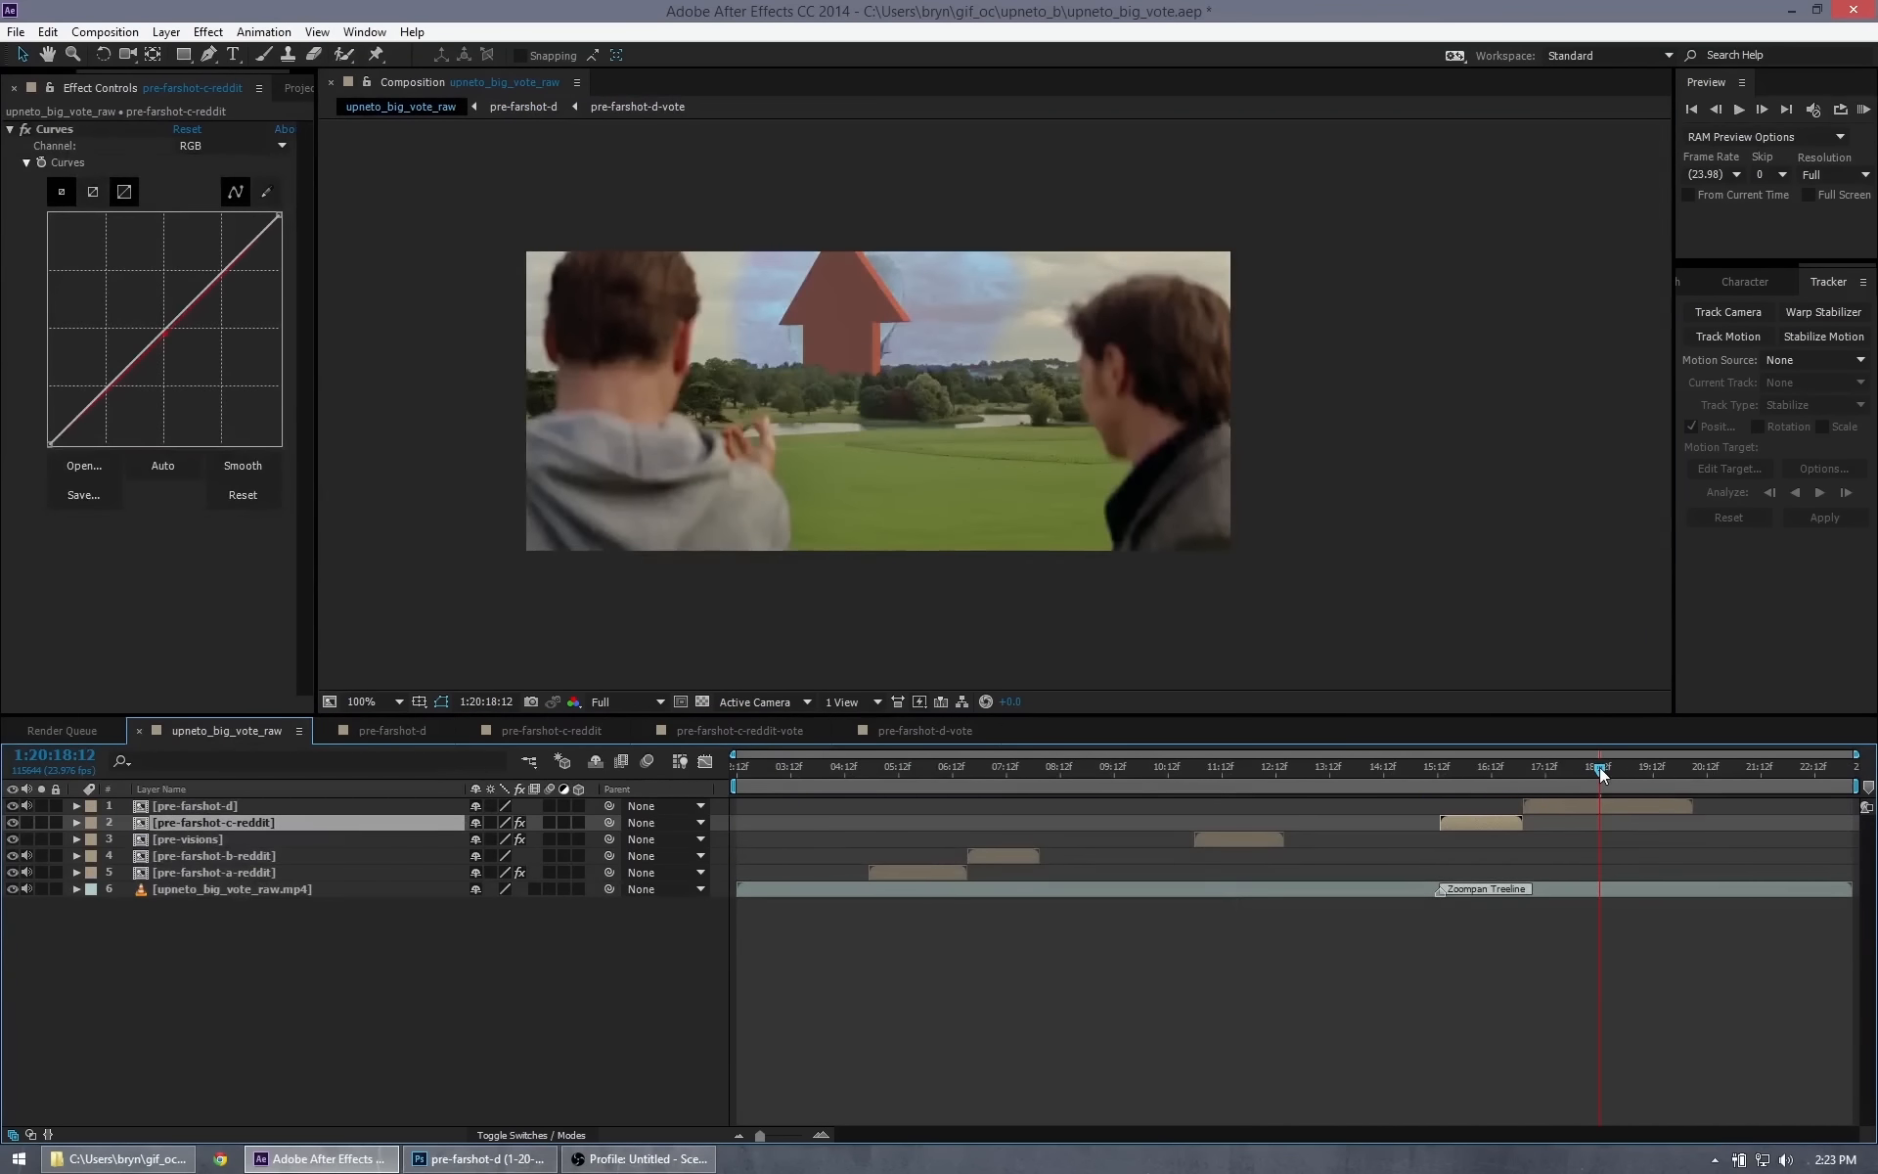
mouse_move(1599, 766)
left_mouse_down()
mouse_move(1406, 770)
mouse_move(1653, 778)
mouse_move(1565, 777)
left_mouse_up()
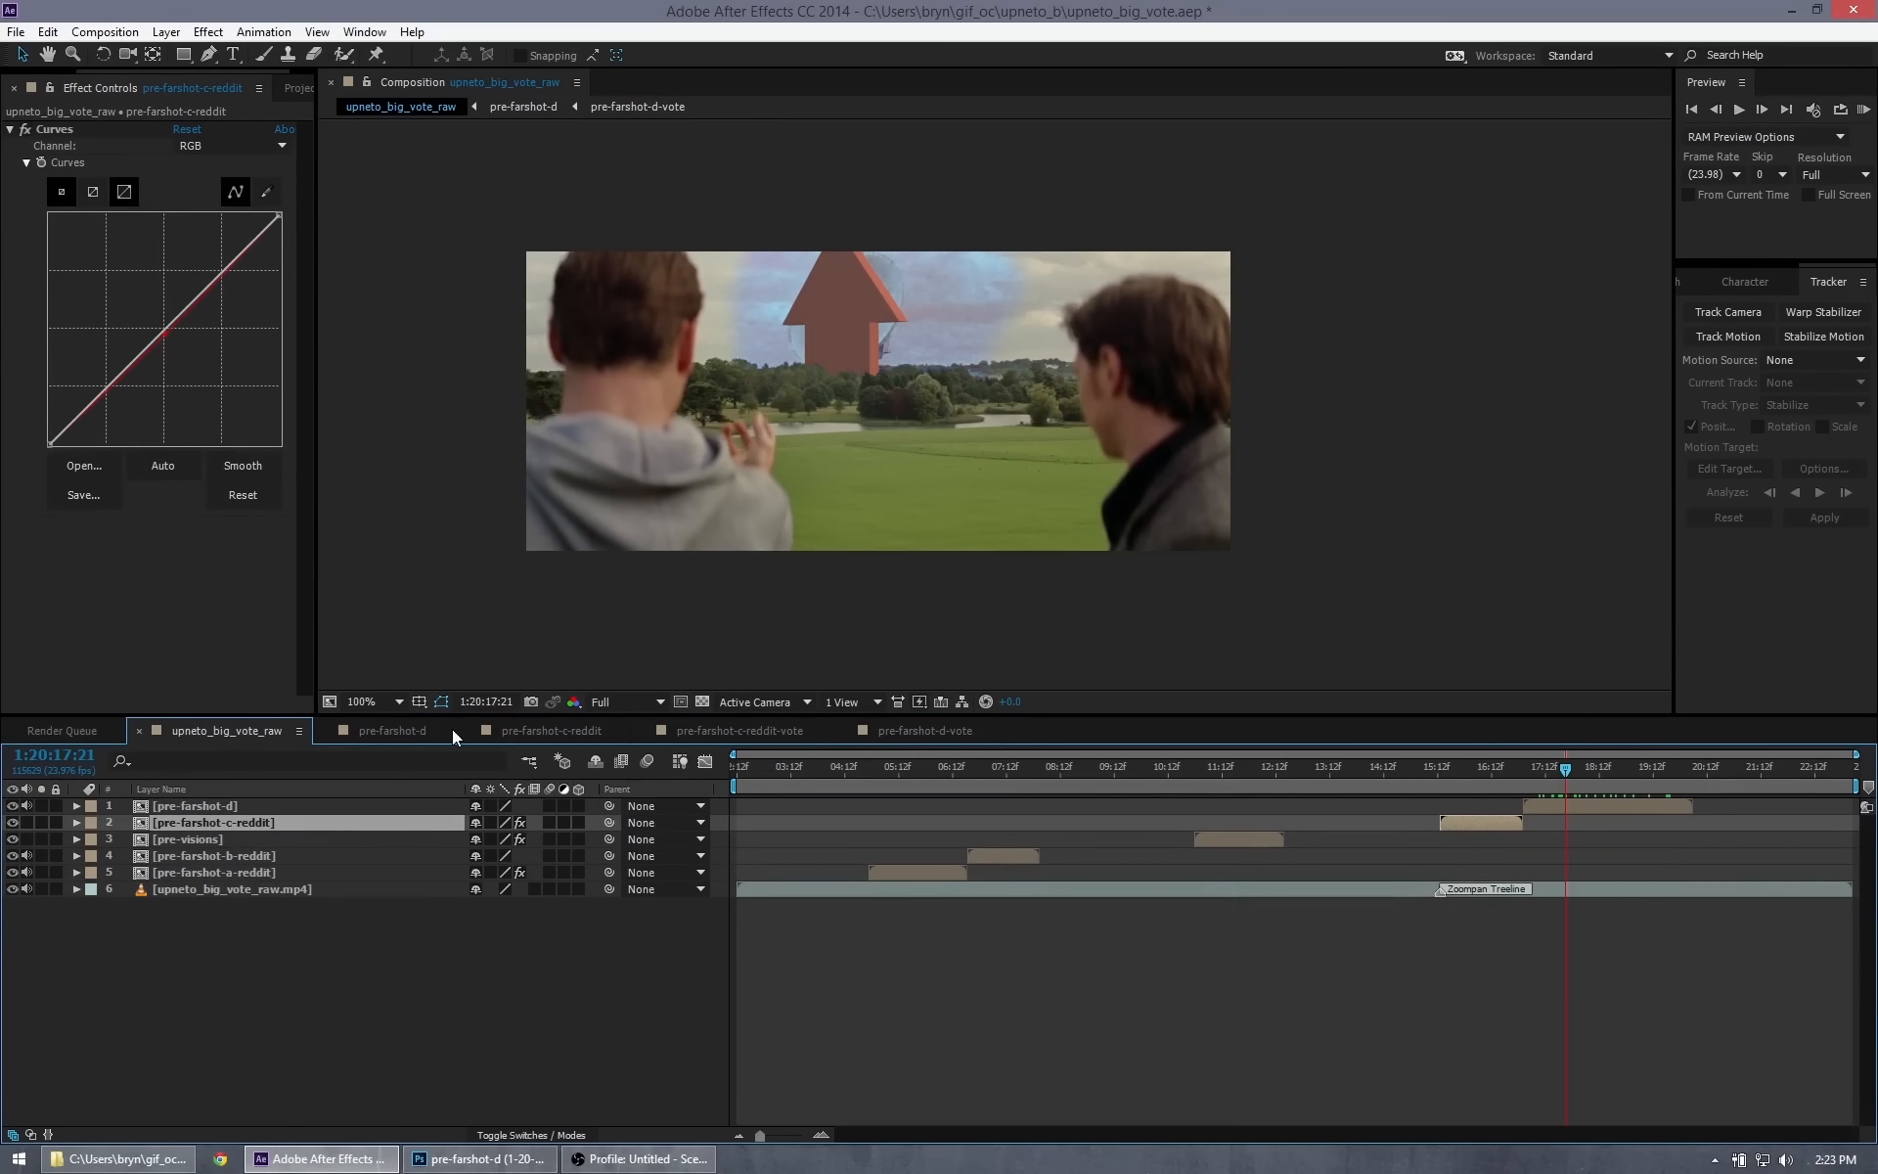
left_click(412, 735)
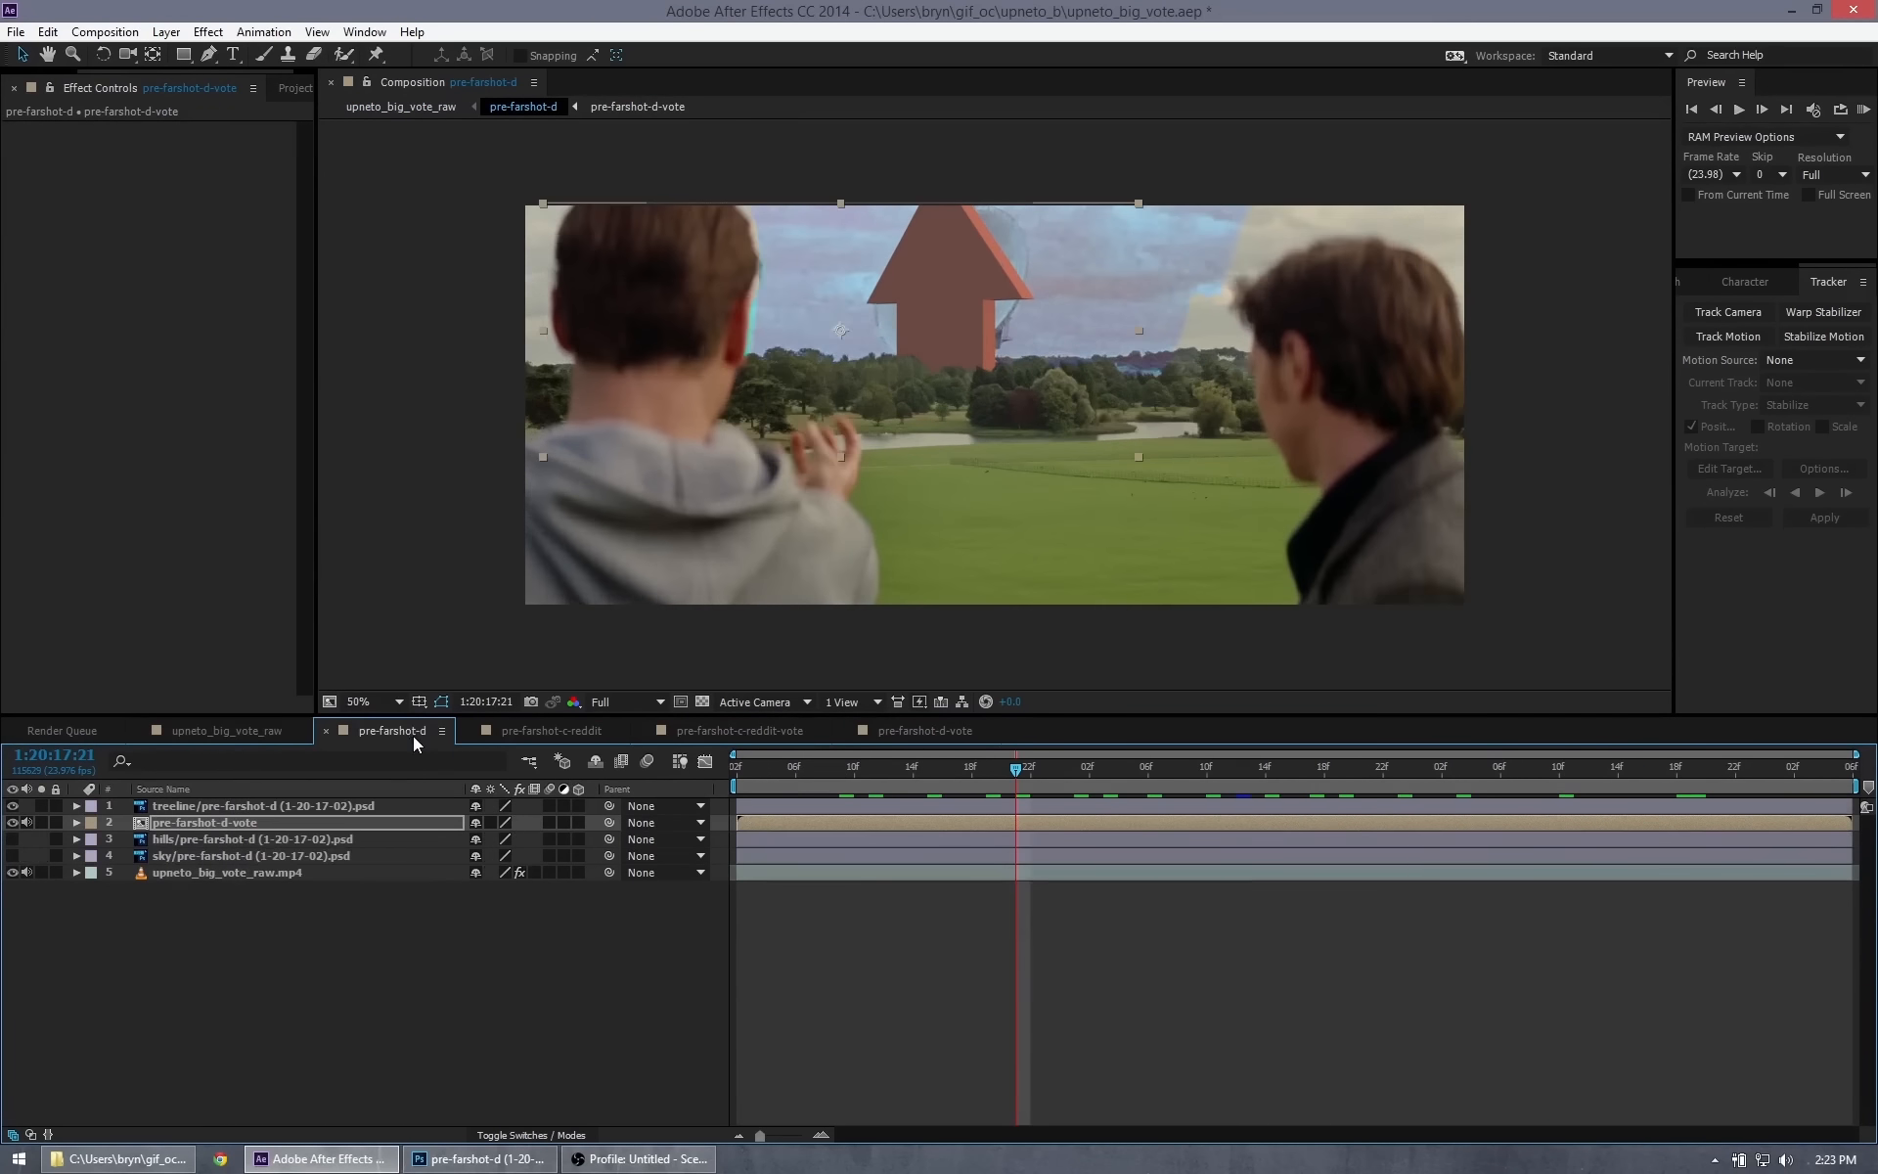
Hide the upneto_big_vote_raw.mp4 layer in pre-farshot-d and make the hills and sky layers visible again.
left_click(12, 873)
left_click(430, 1017)
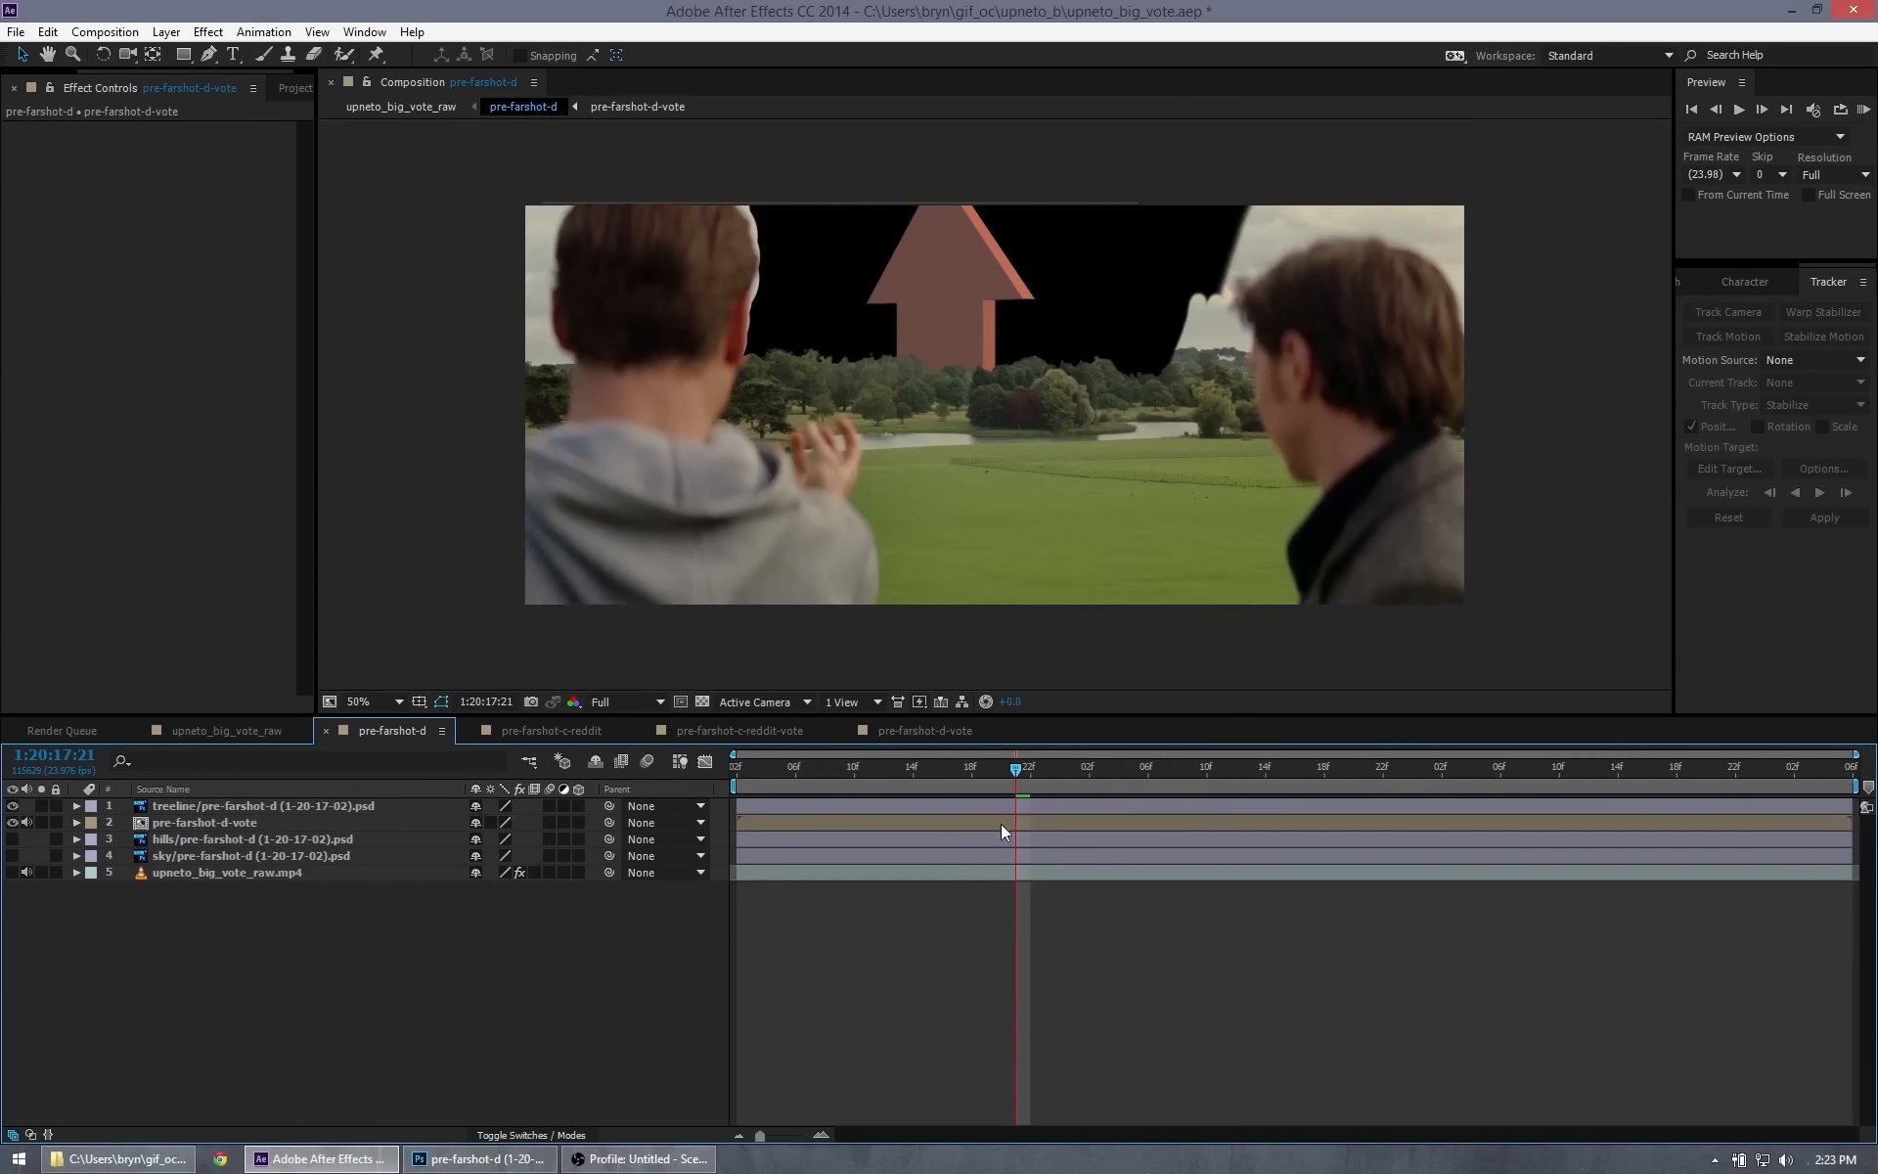
left_click(231, 731)
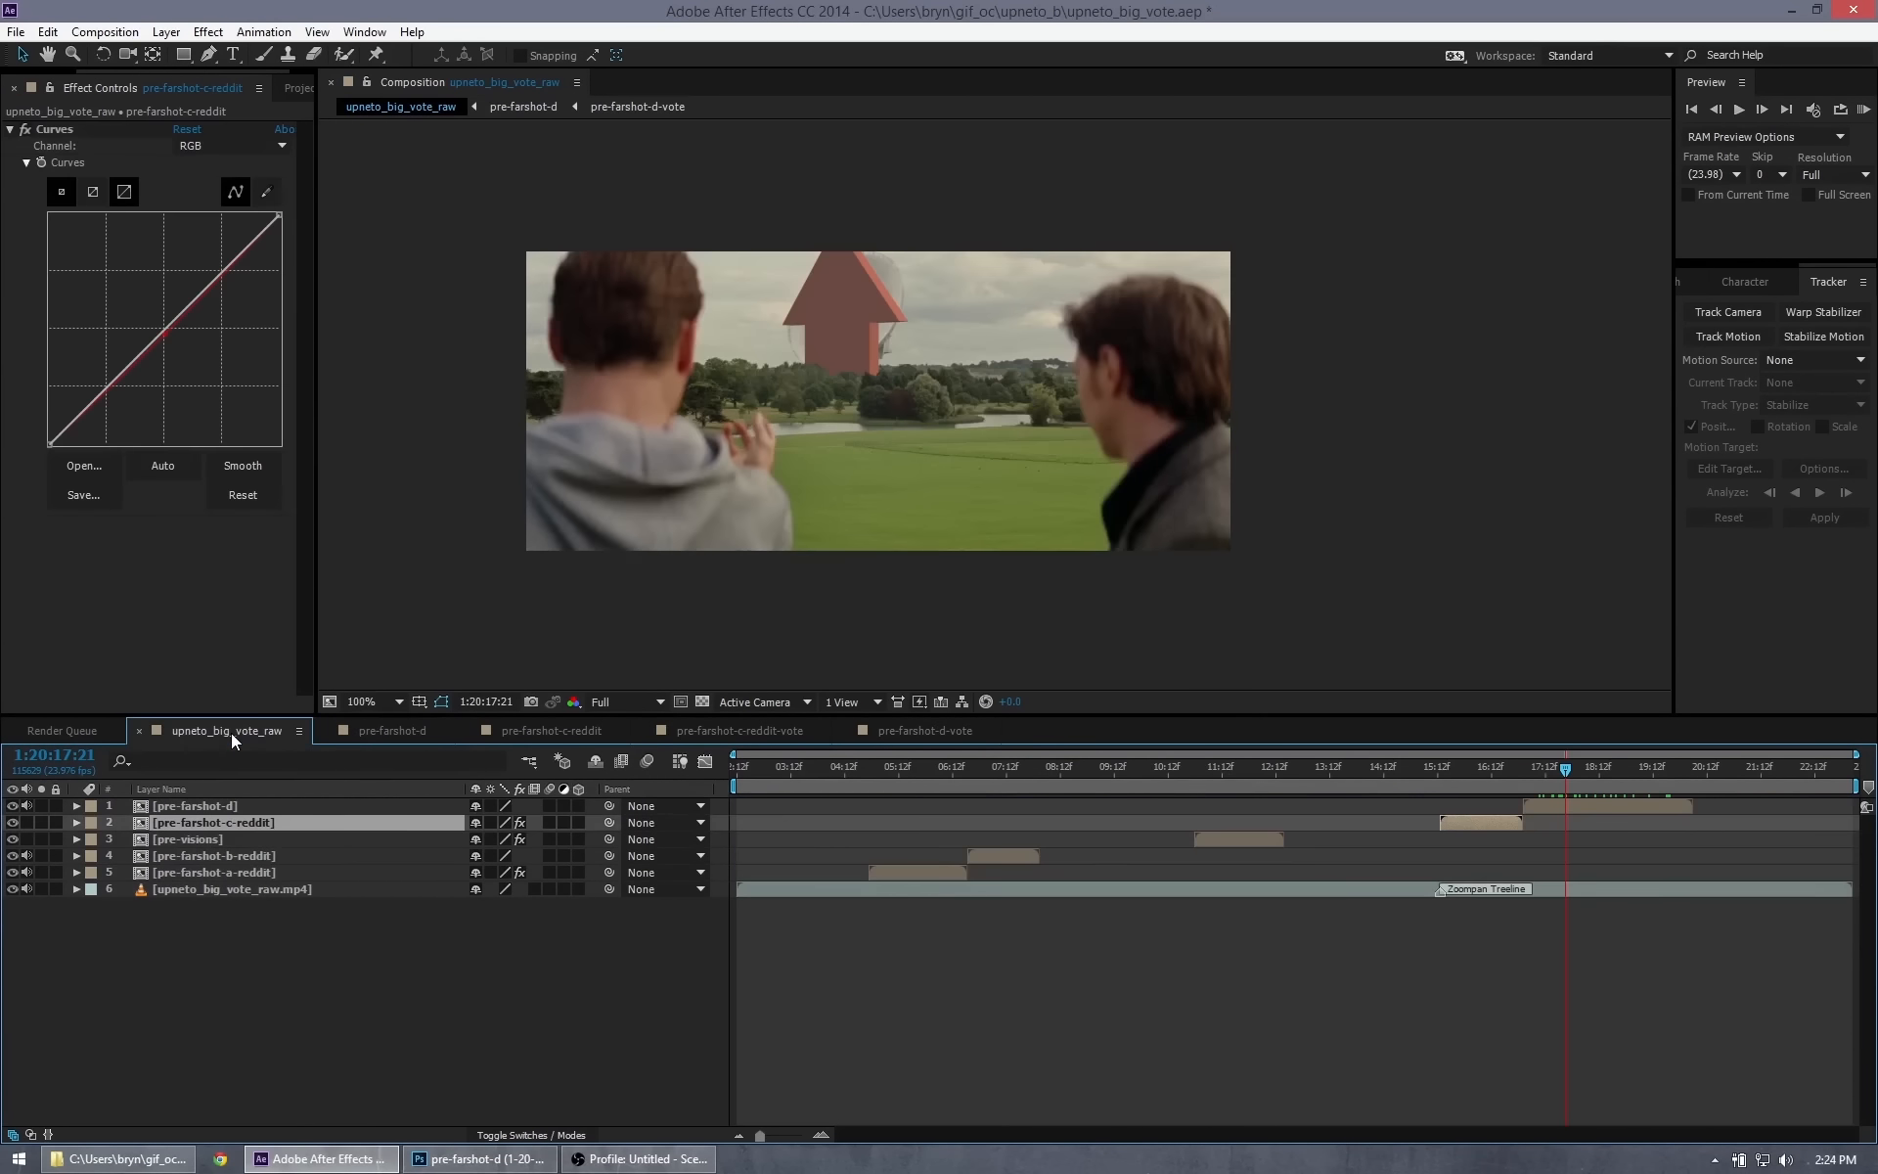
left_click(581, 730)
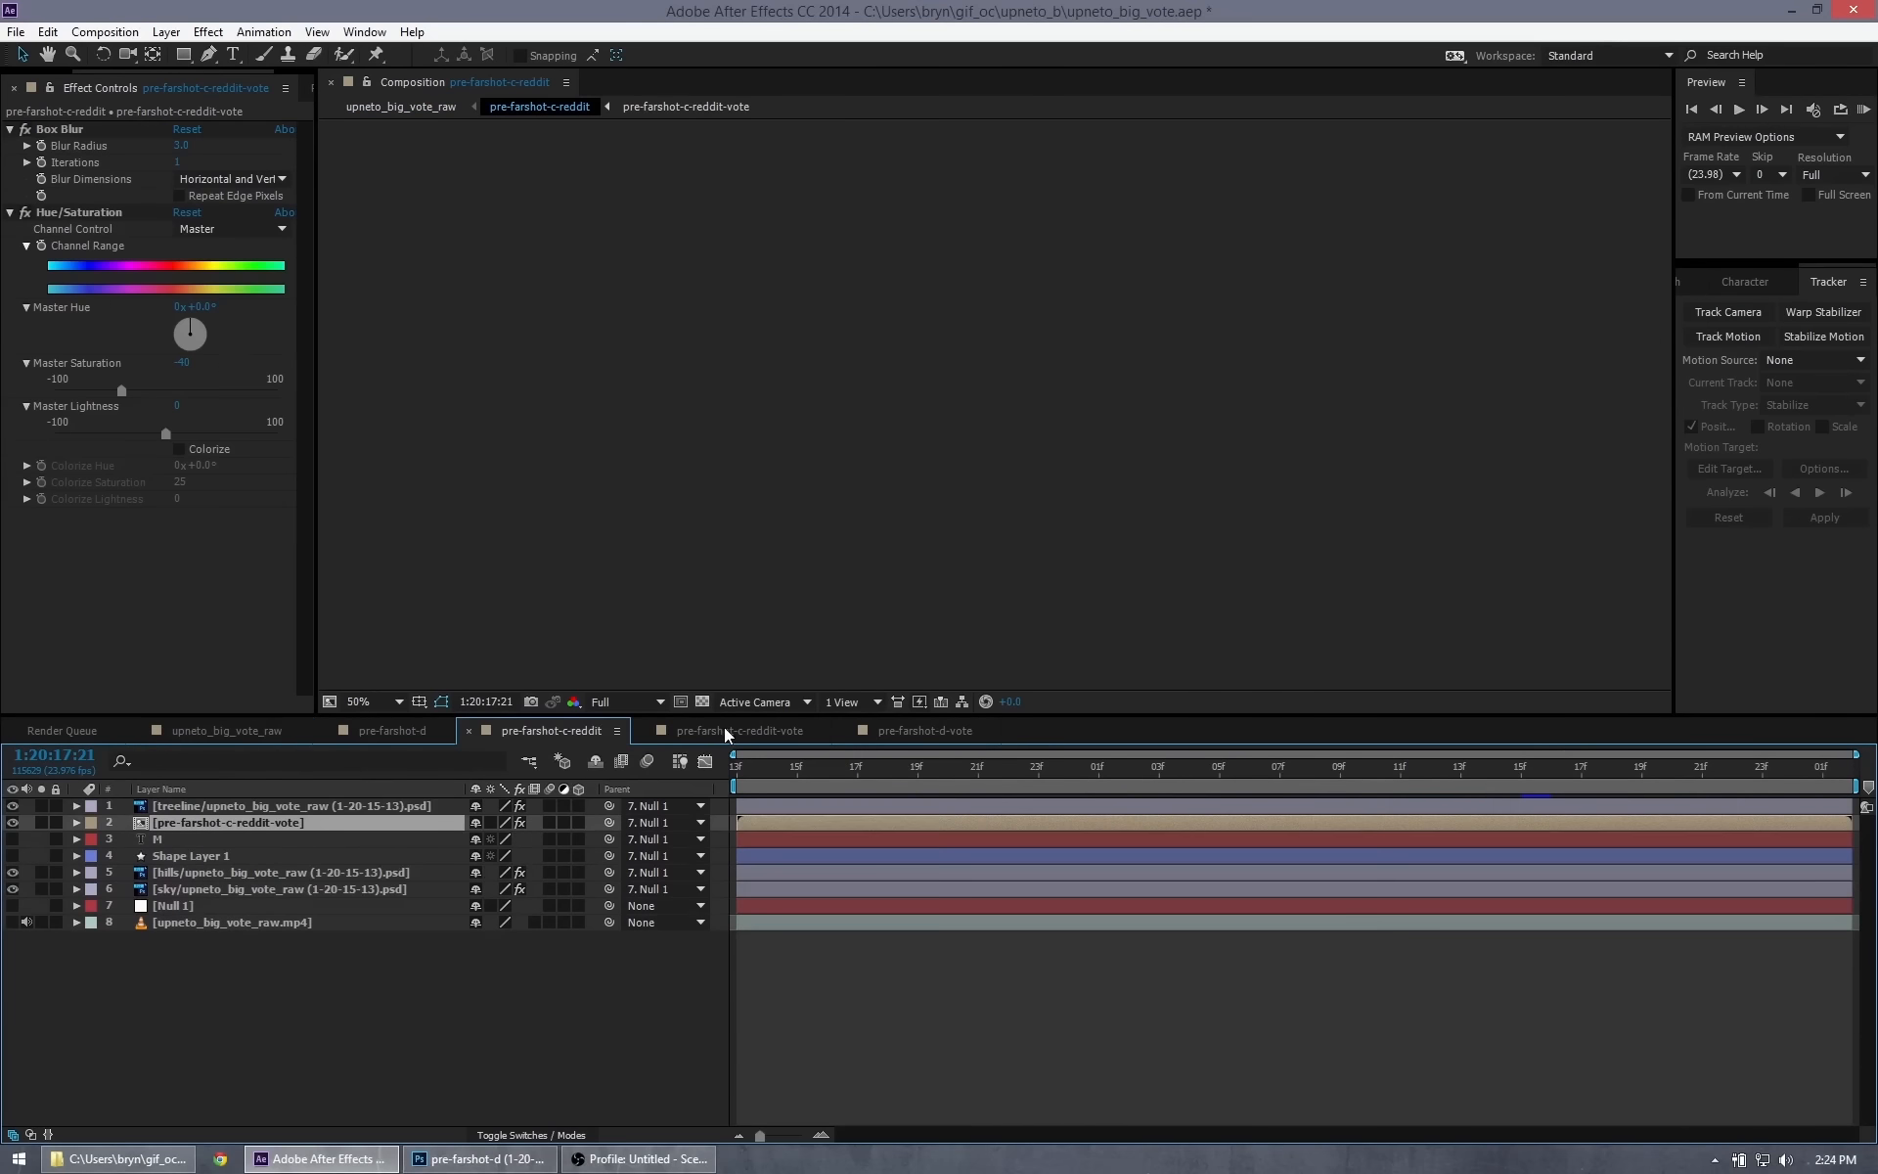
left_click(390, 732)
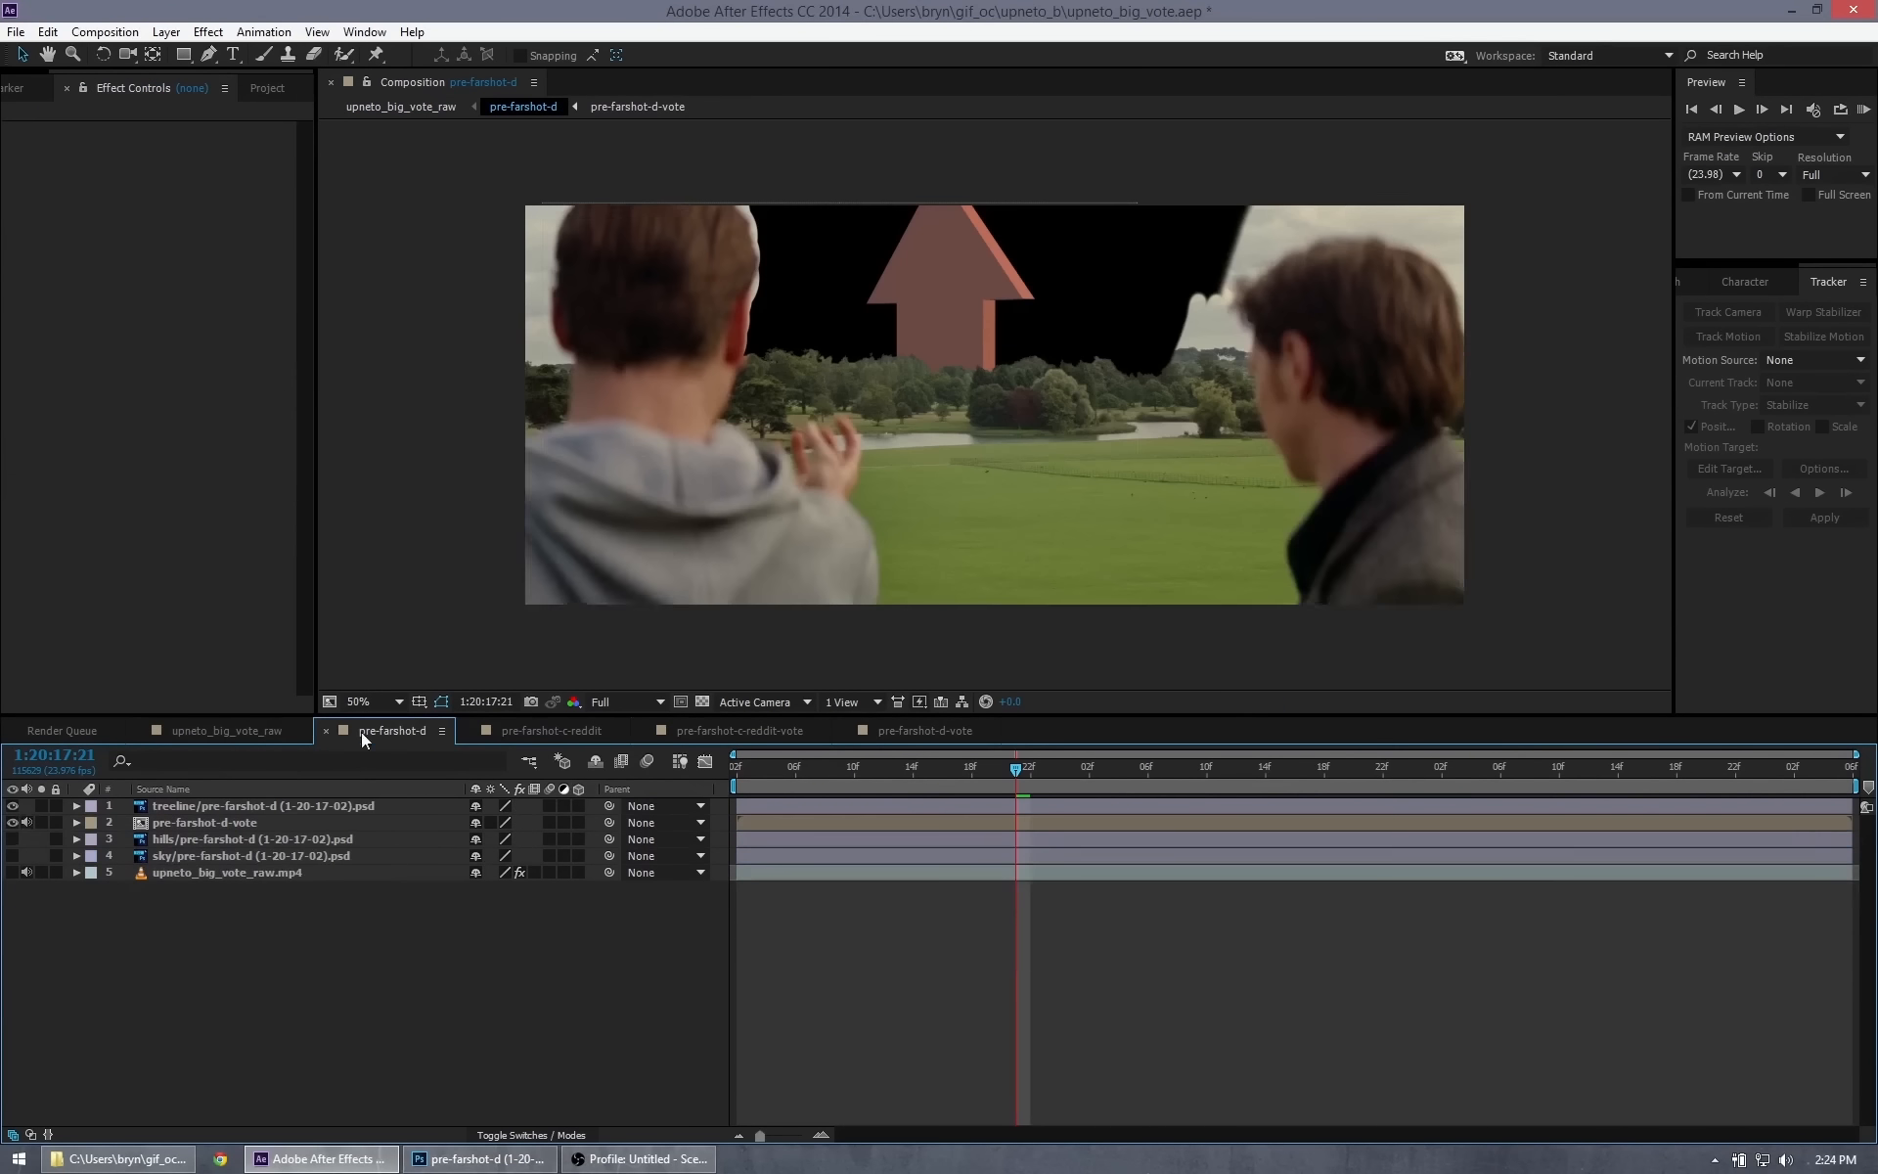
left_click(12, 856)
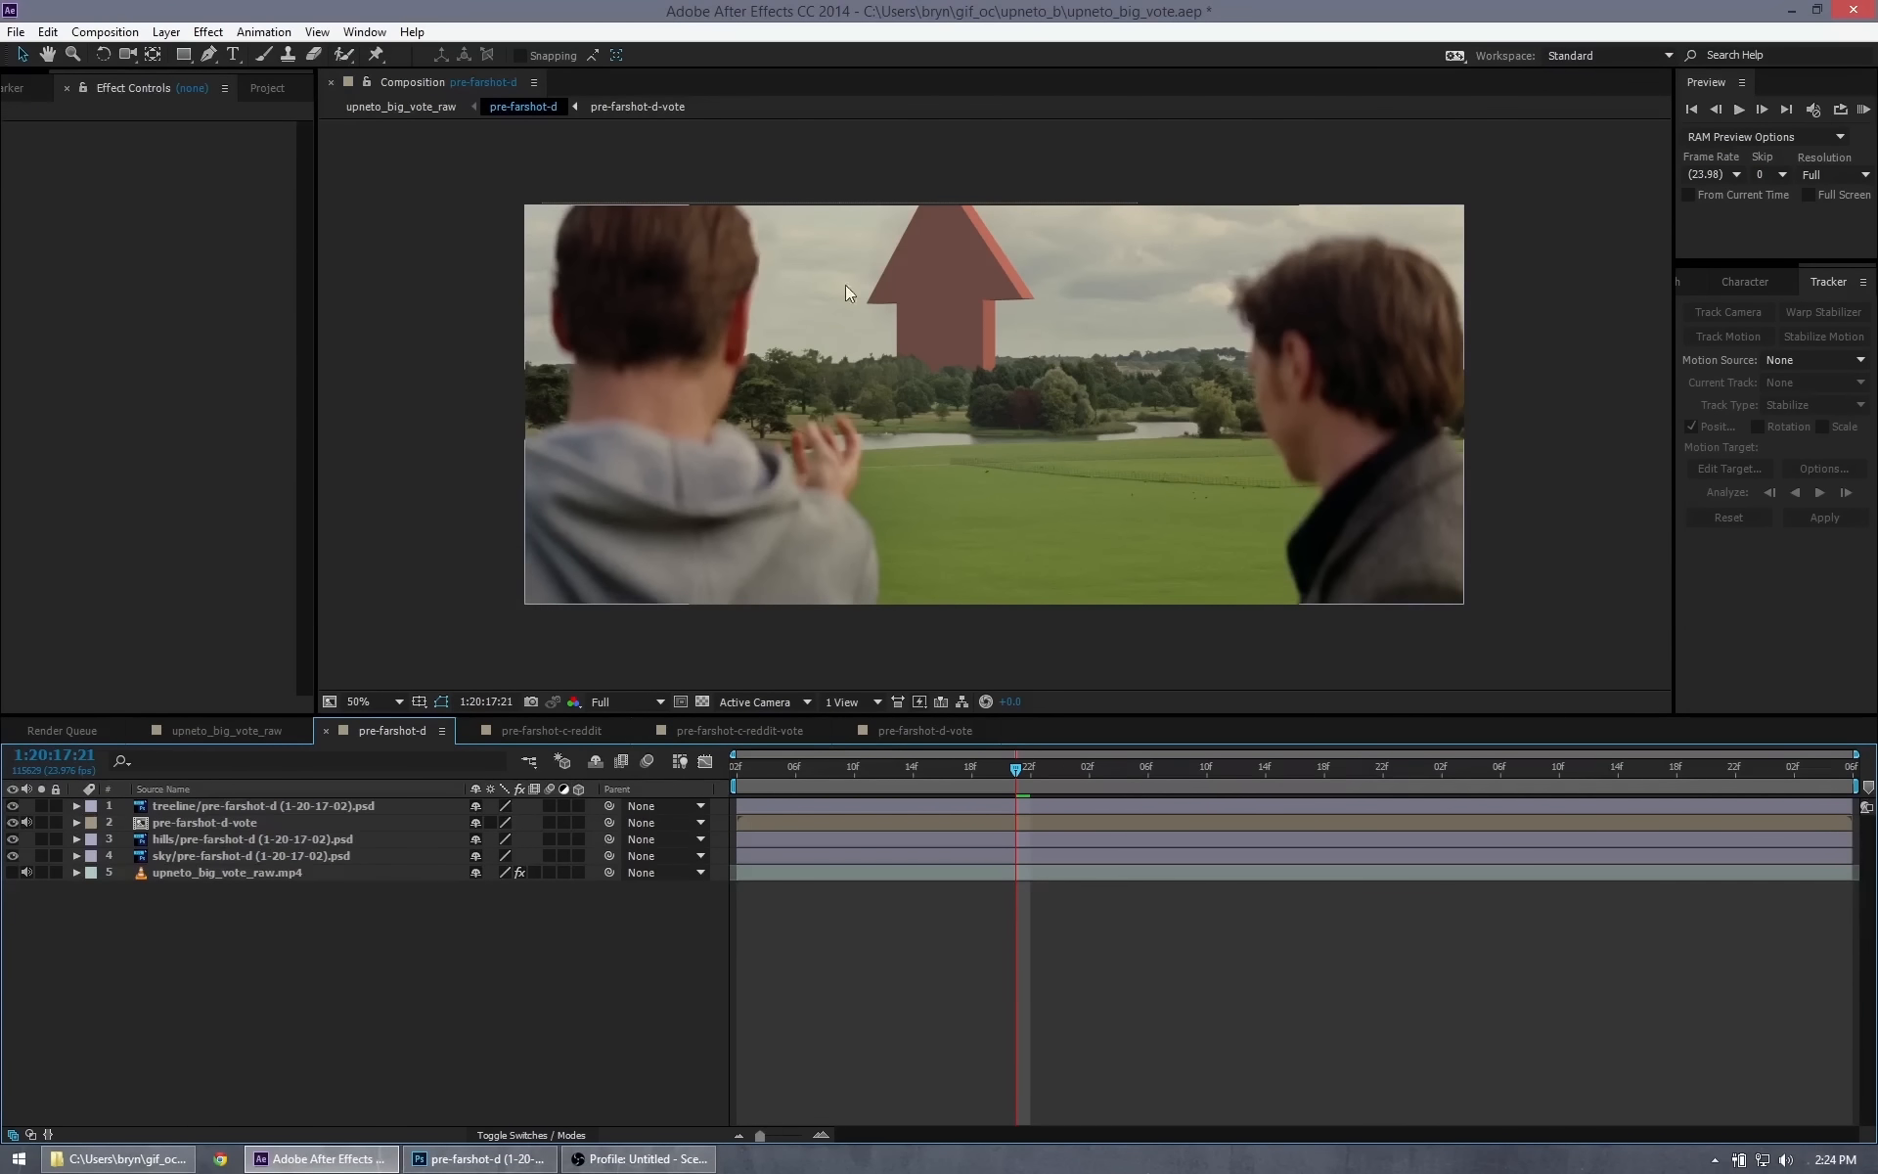
Review the arrow shot in the upneto_big_vote_raw comp, scrubbing past it to 1:20:21:08.
left_click(248, 730)
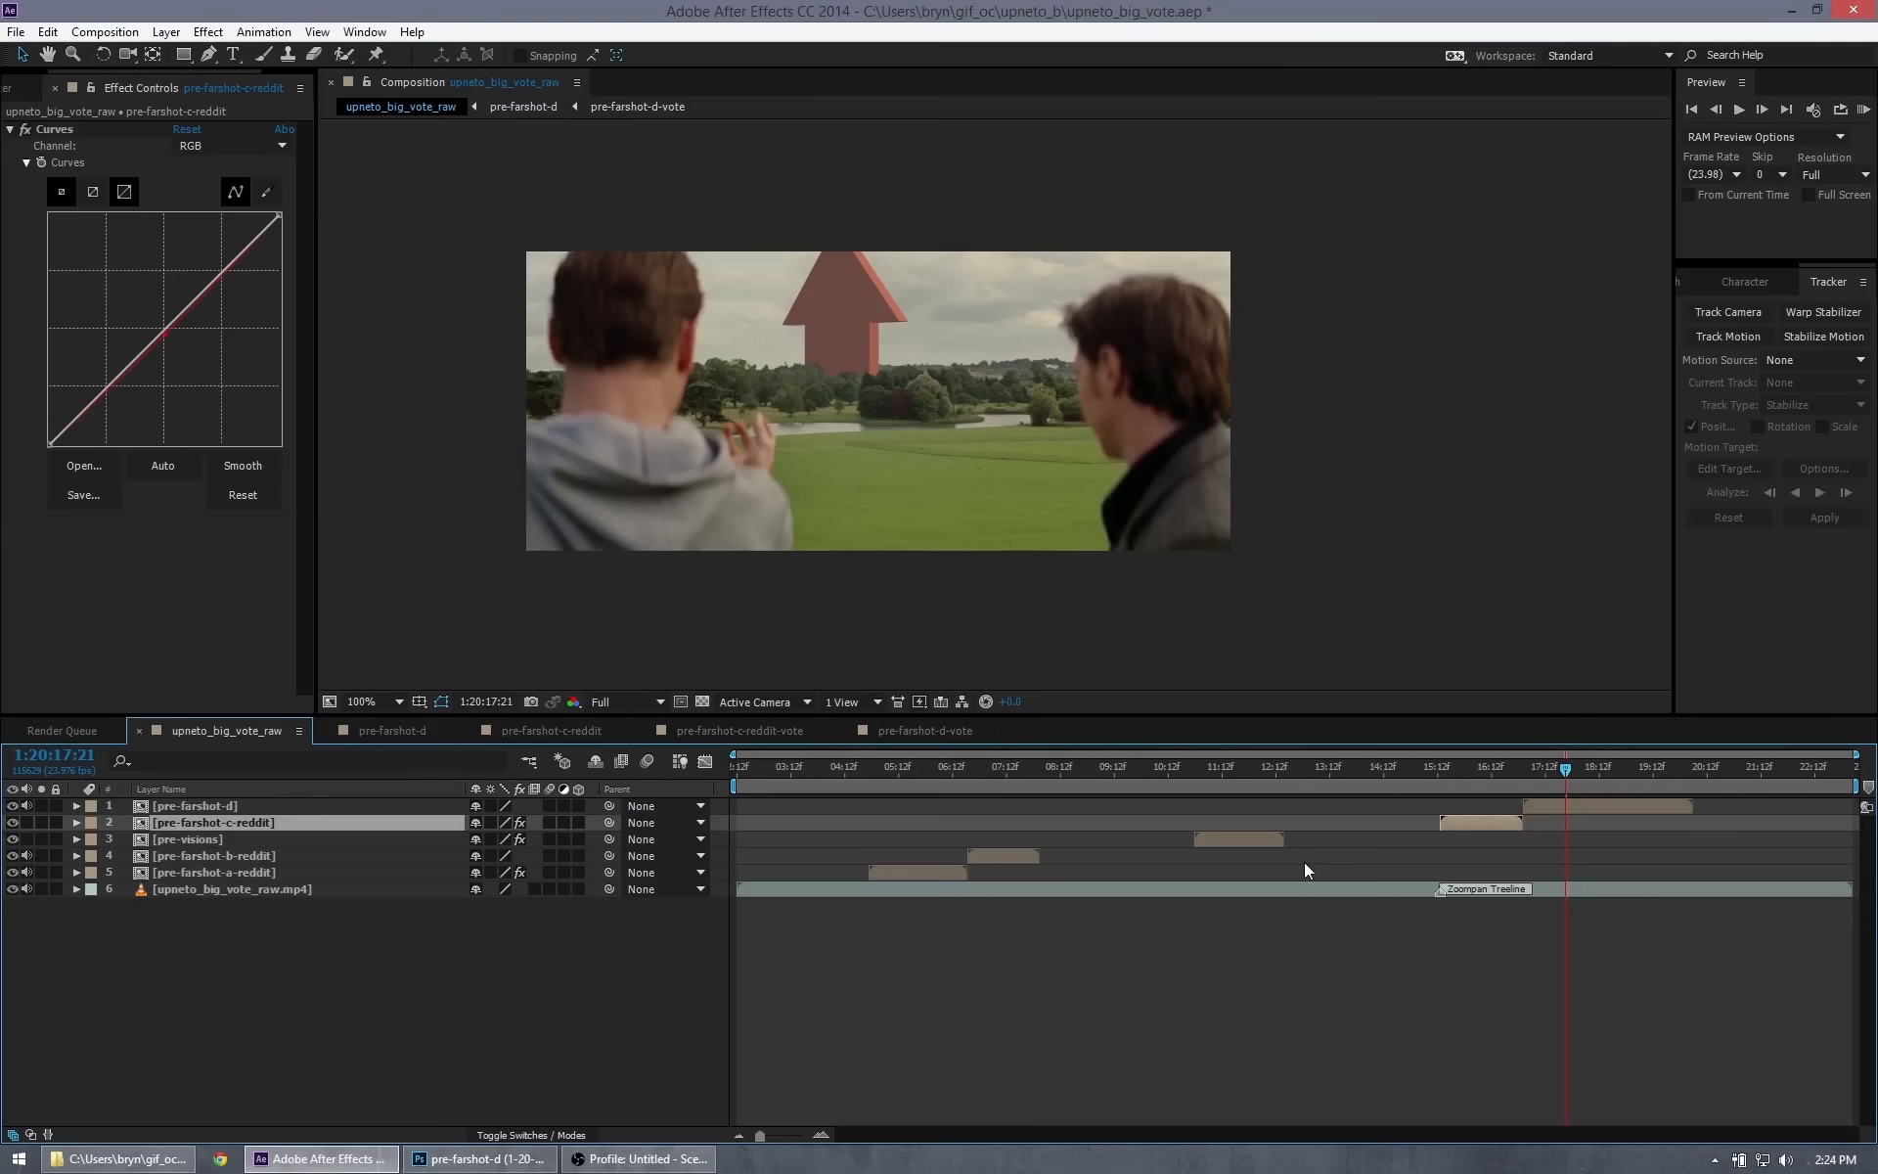
left_click_drag(1570, 772, 1756, 772)
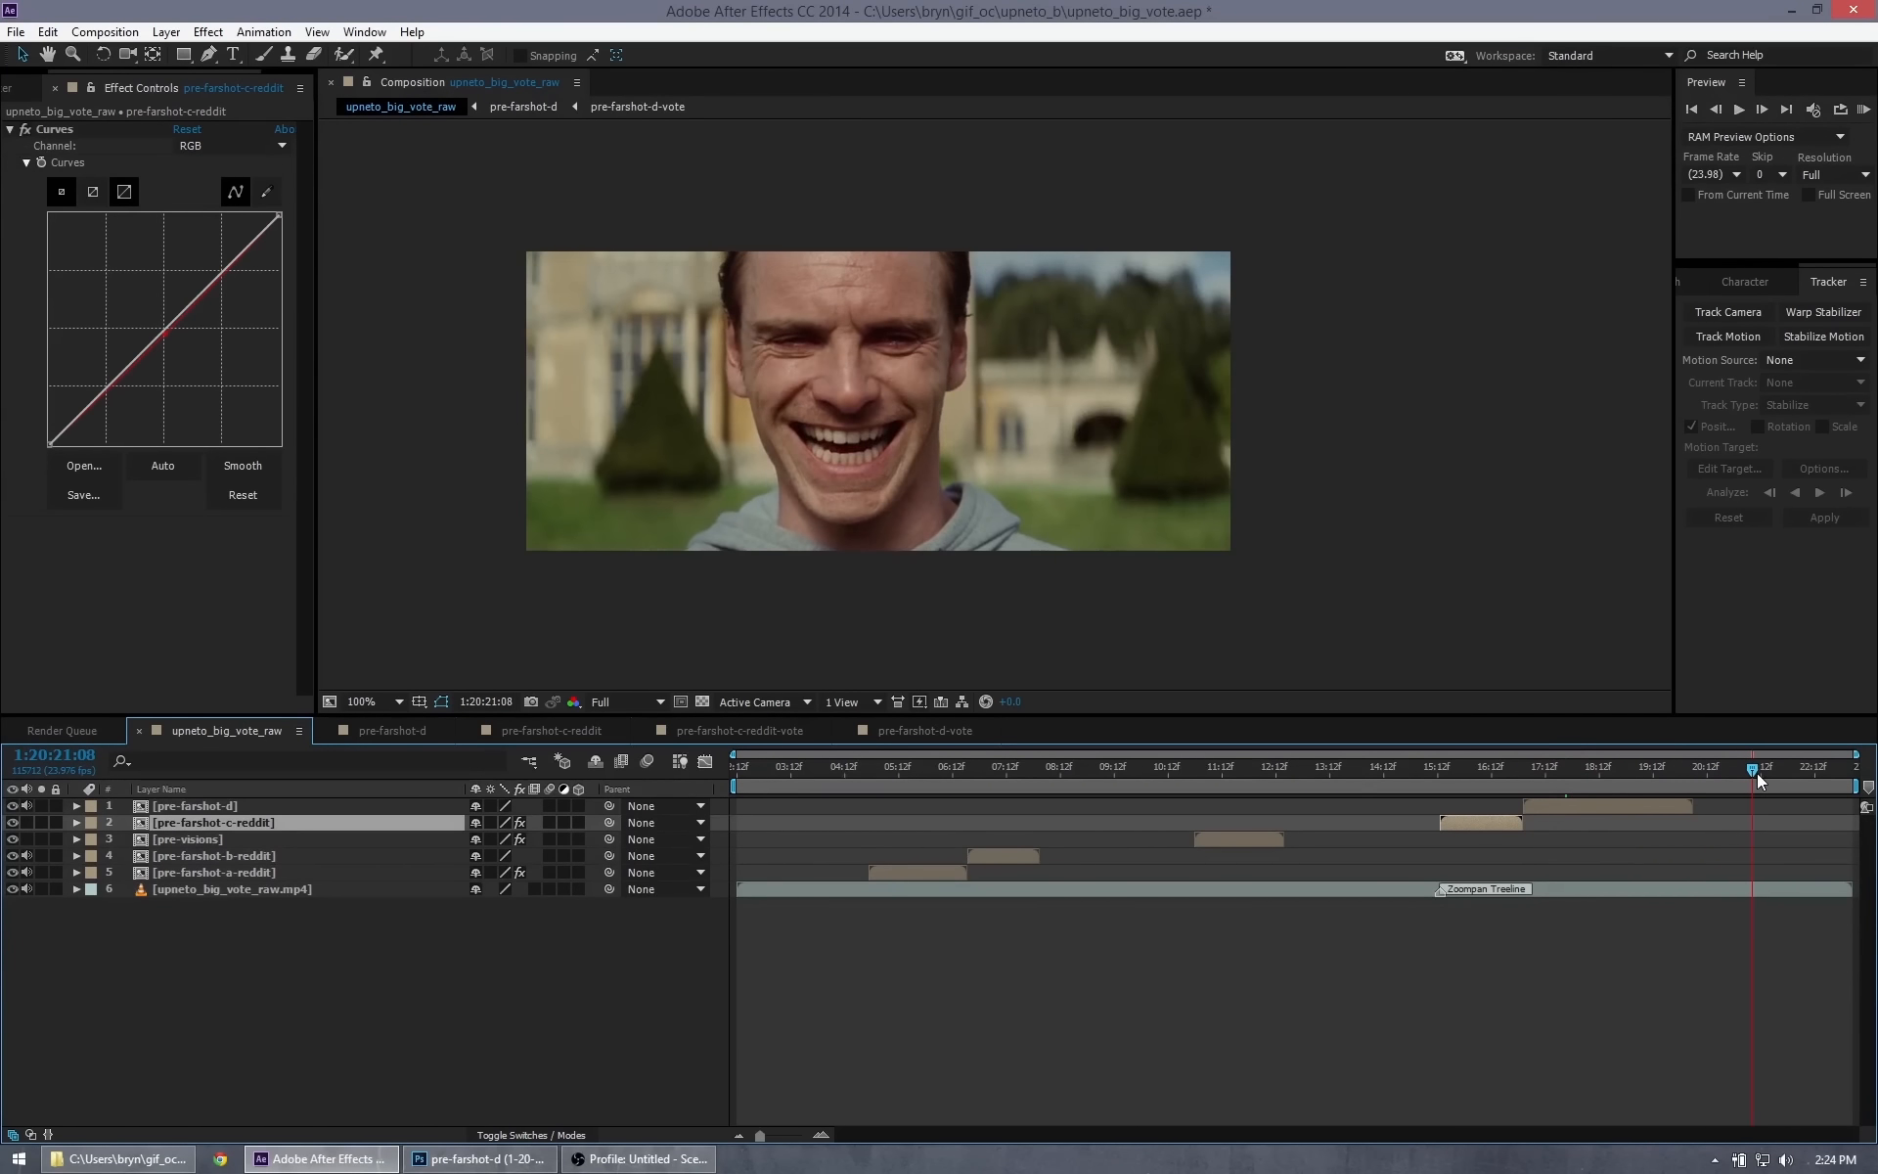